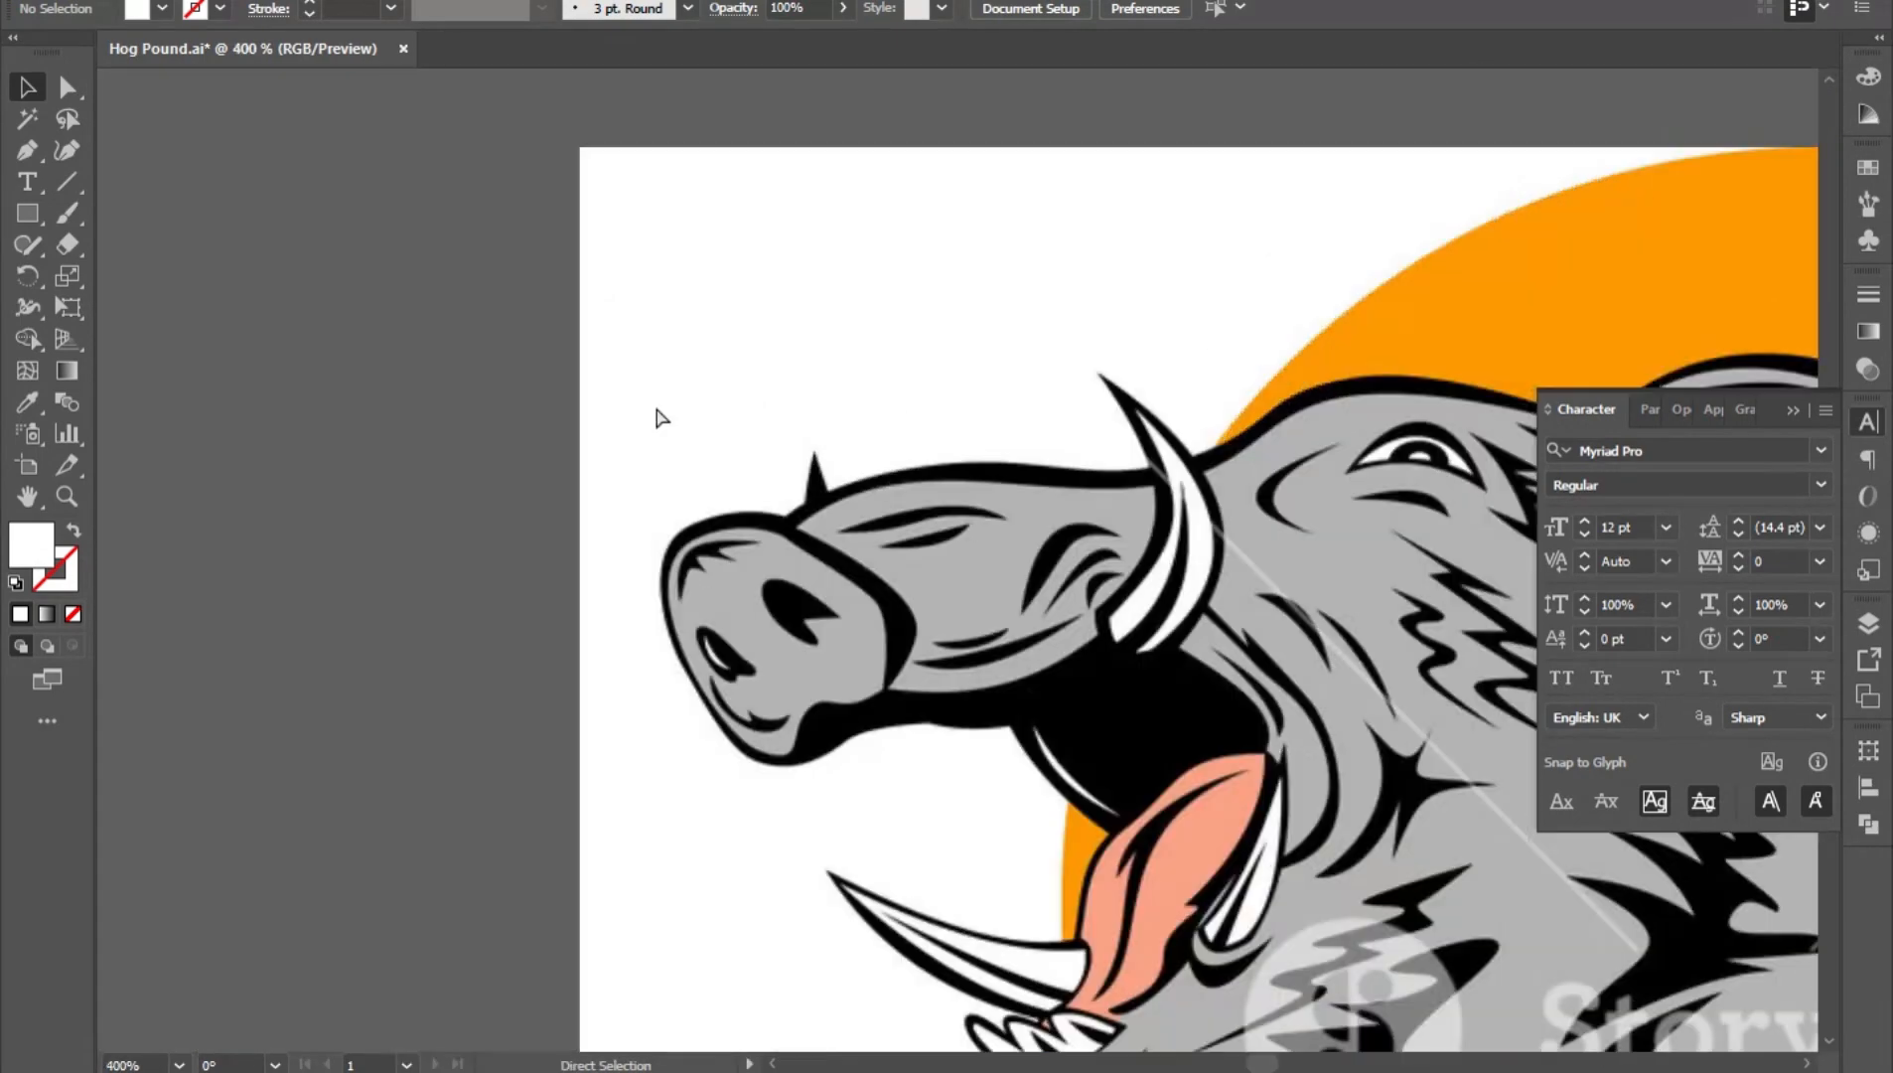
- Place a copy of the boar reference image in the empty area above the original
drag(1377, 321, 960, 431)
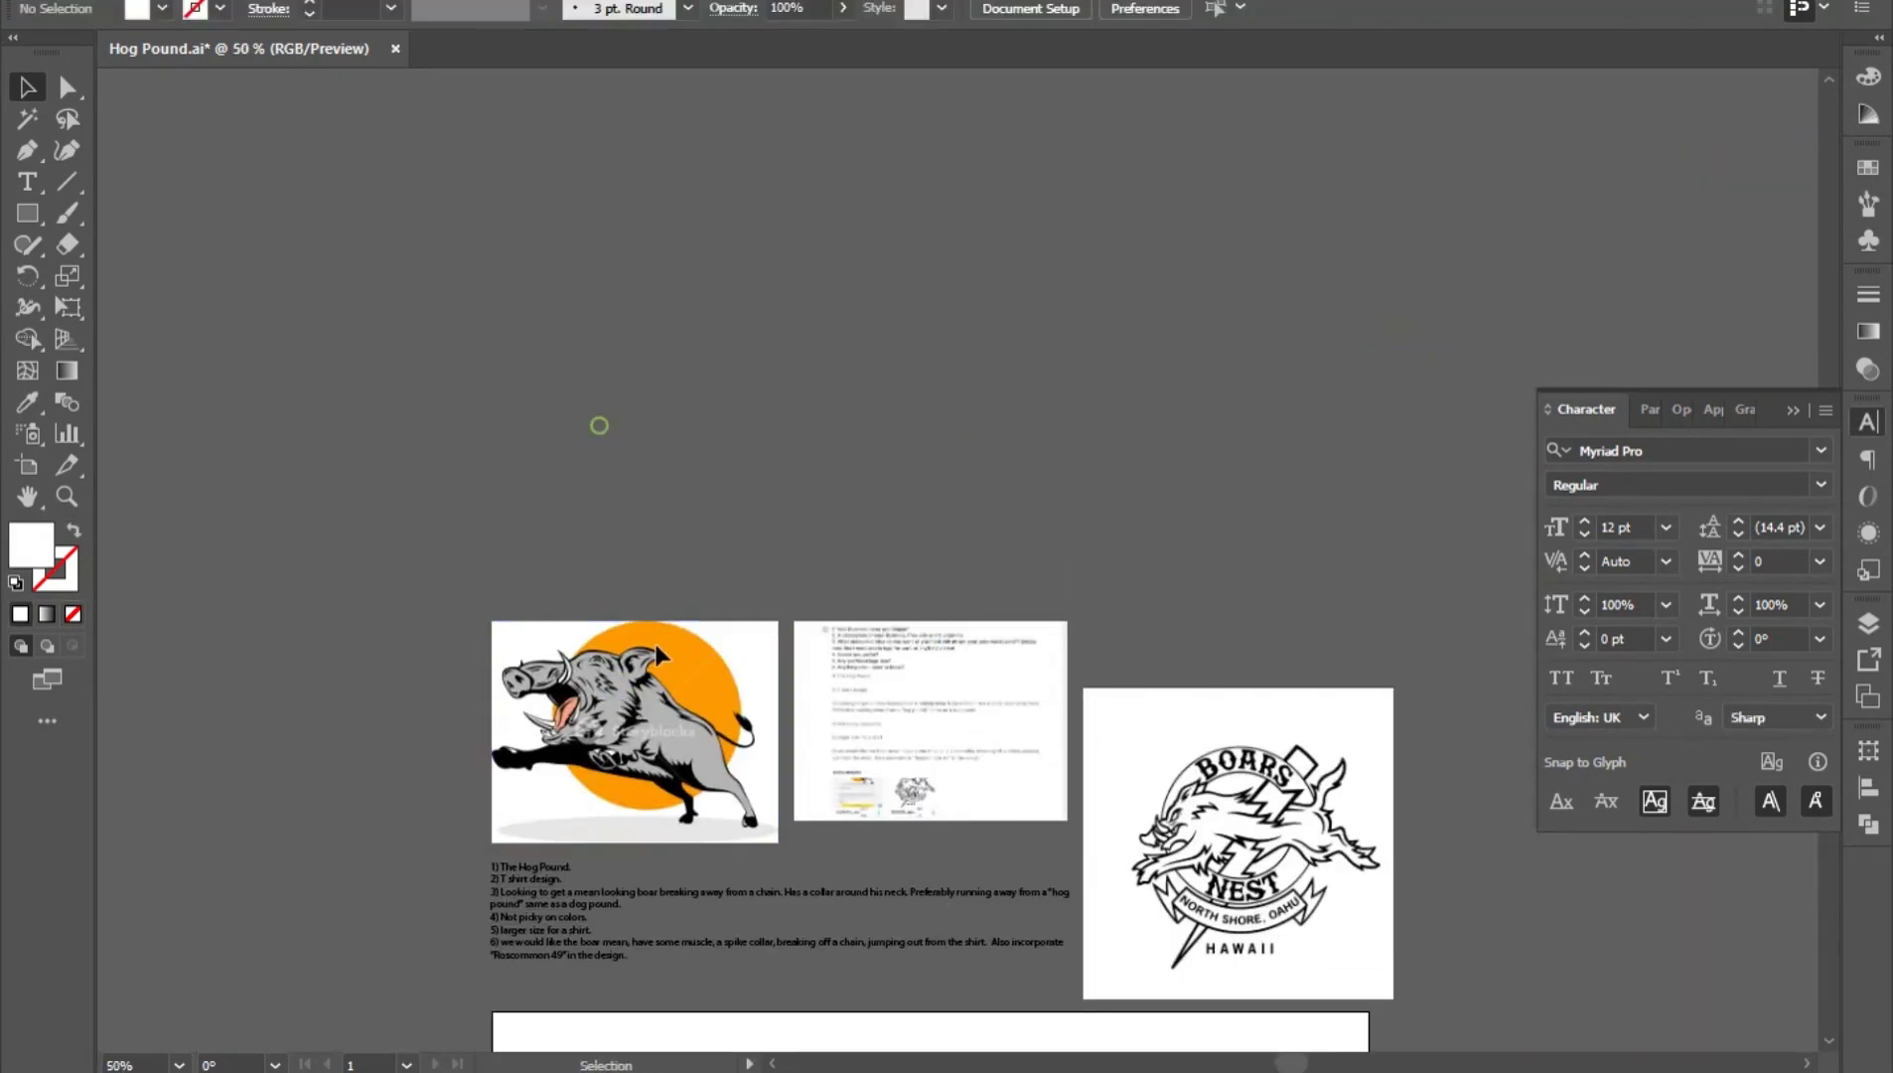
drag(655, 651, 734, 435)
drag(536, 415, 661, 417)
drag(938, 584, 656, 512)
drag(870, 682, 775, 604)
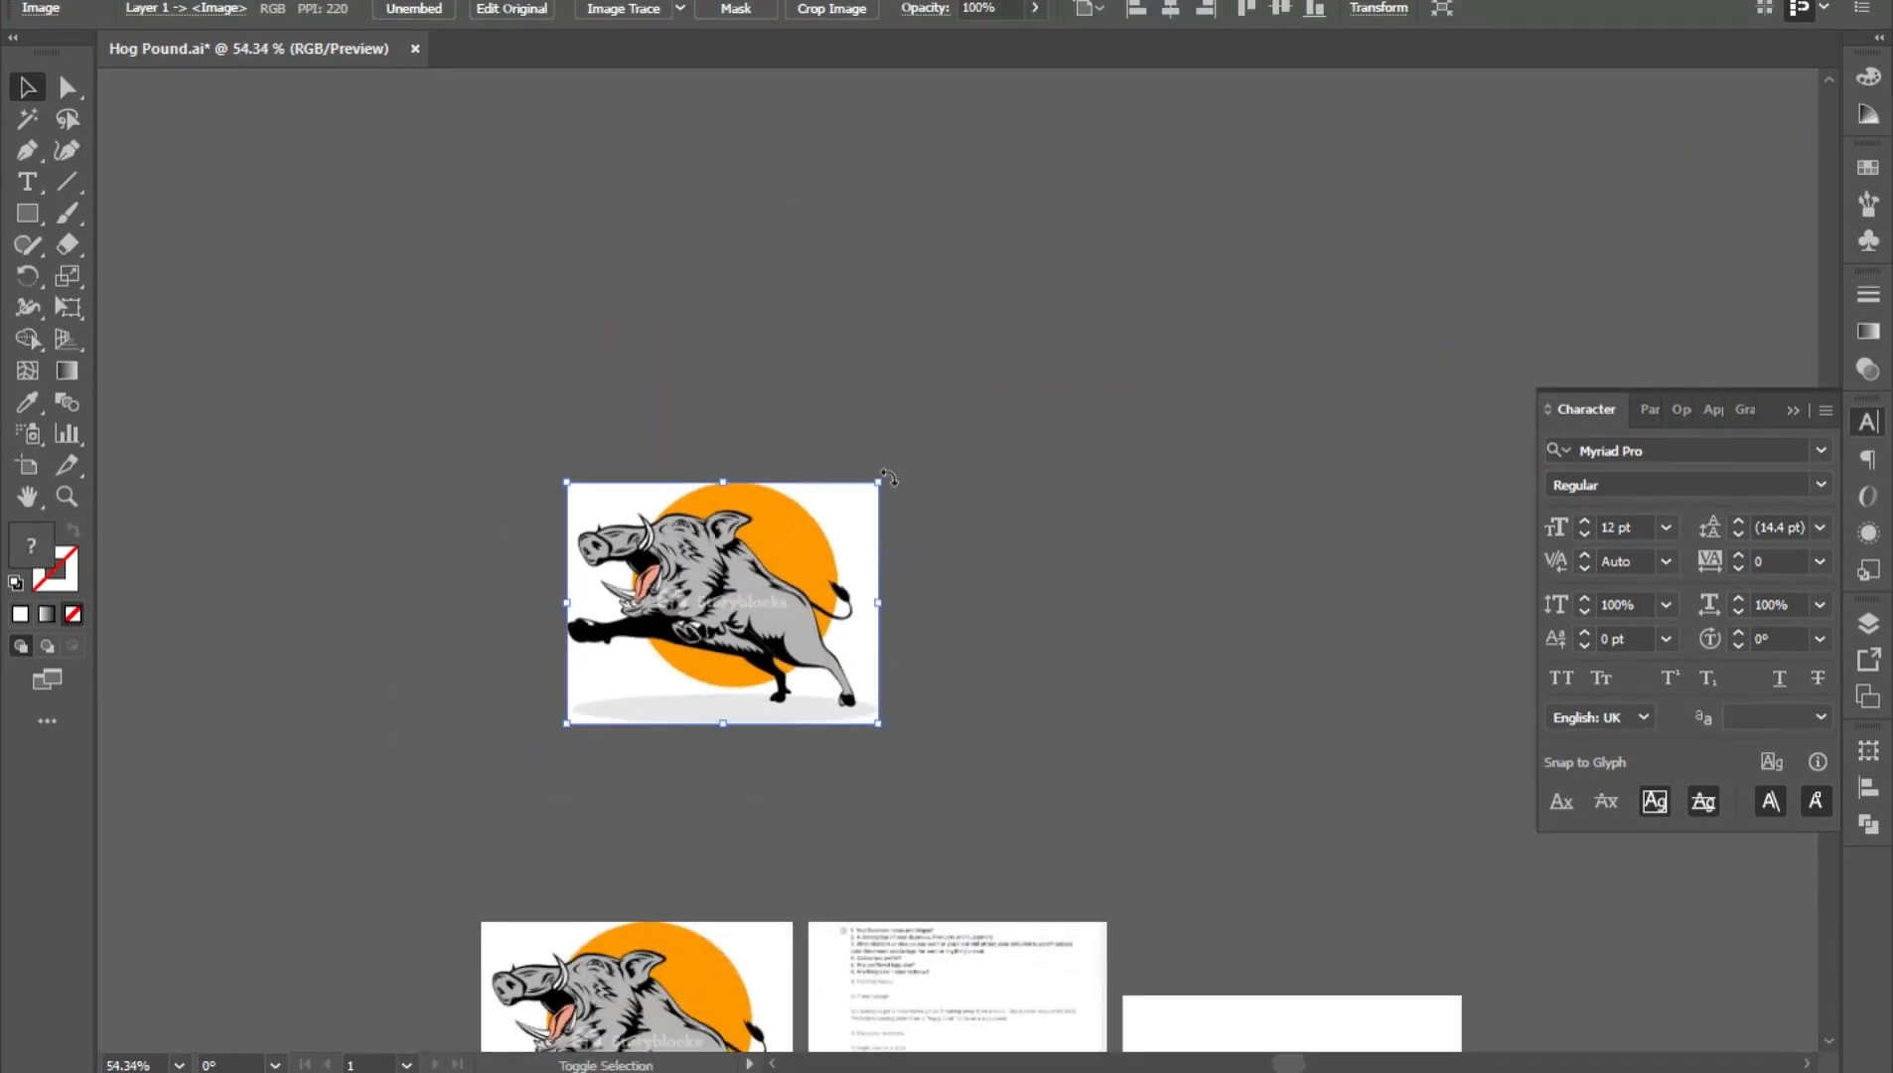
- Enlarge the copied boar image proportionally to several times the size of the original so it can be traced
drag(879, 483, 1306, 153)
drag(1068, 598, 938, 597)
drag(1307, 336, 961, 545)
drag(695, 730, 782, 459)
click(1165, 11)
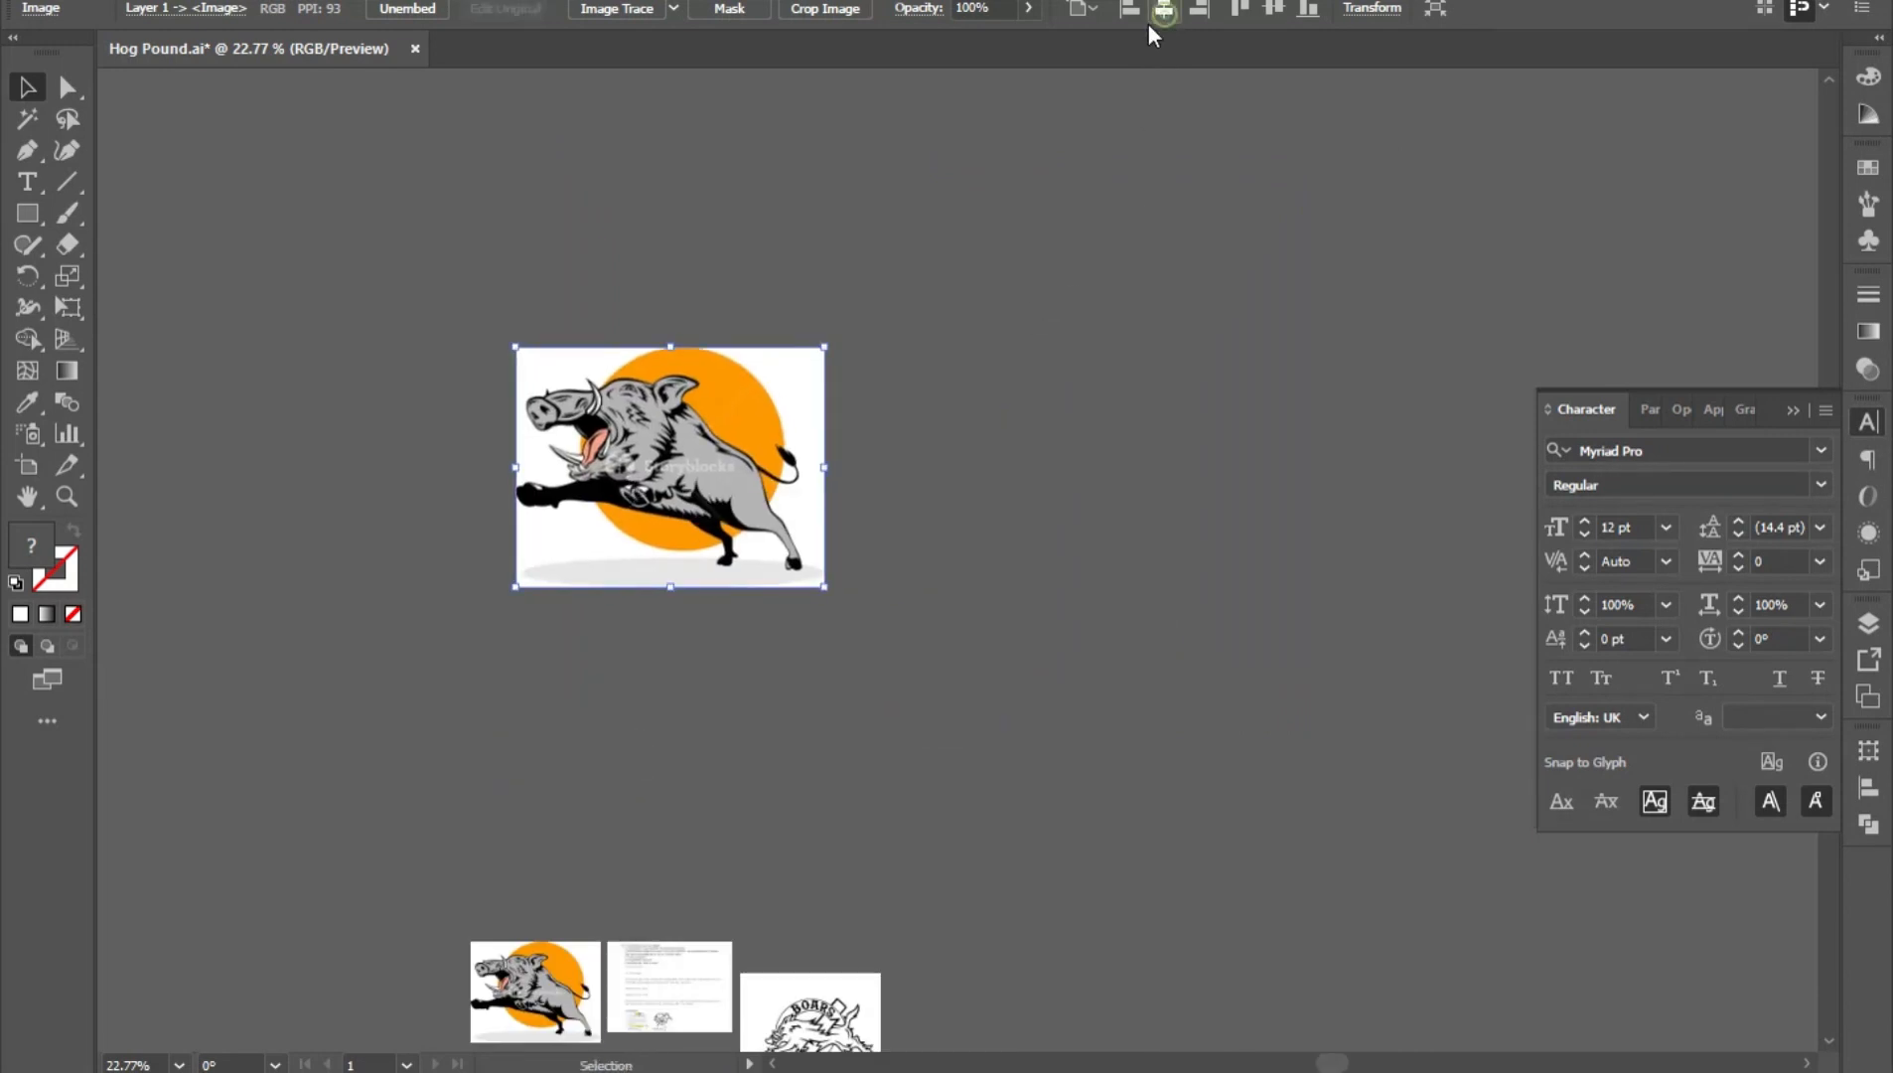
drag(826, 349, 1041, 183)
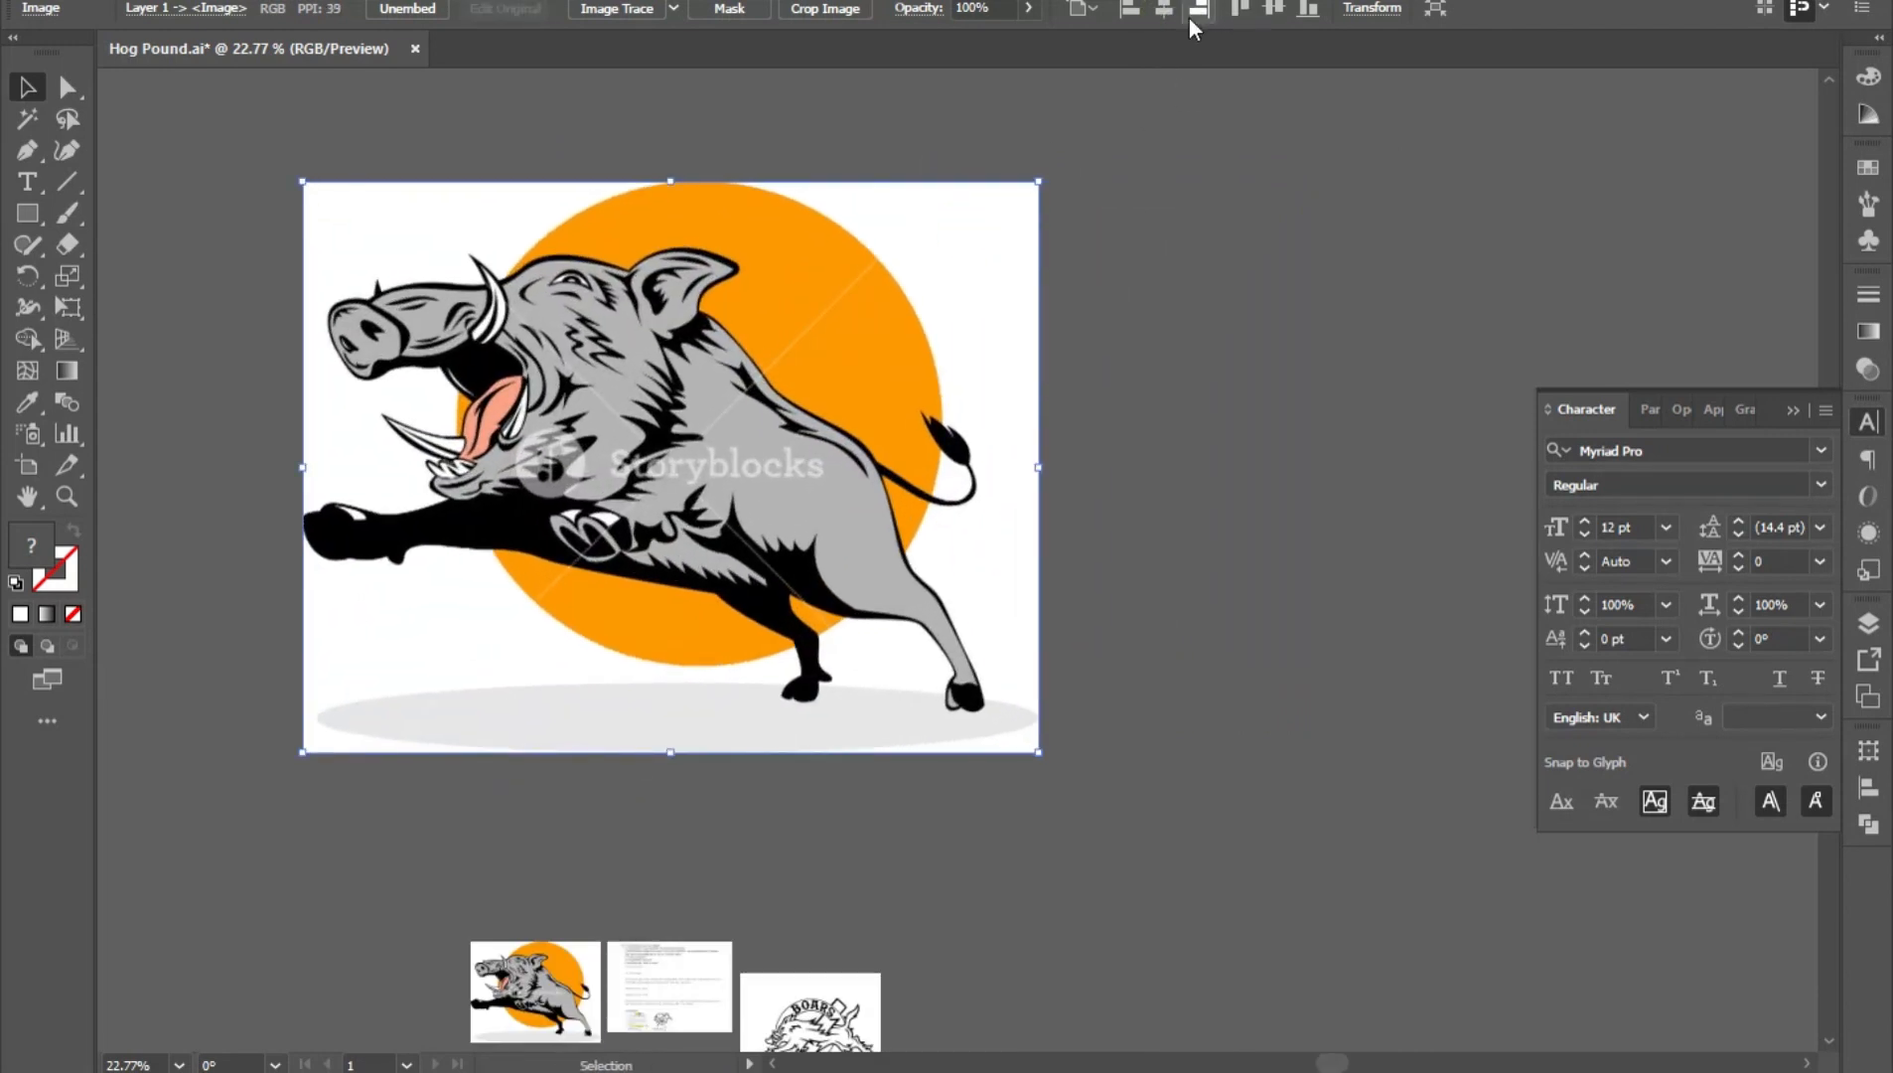
click(1086, 9)
click(1112, 93)
click(1166, 11)
click(1179, 288)
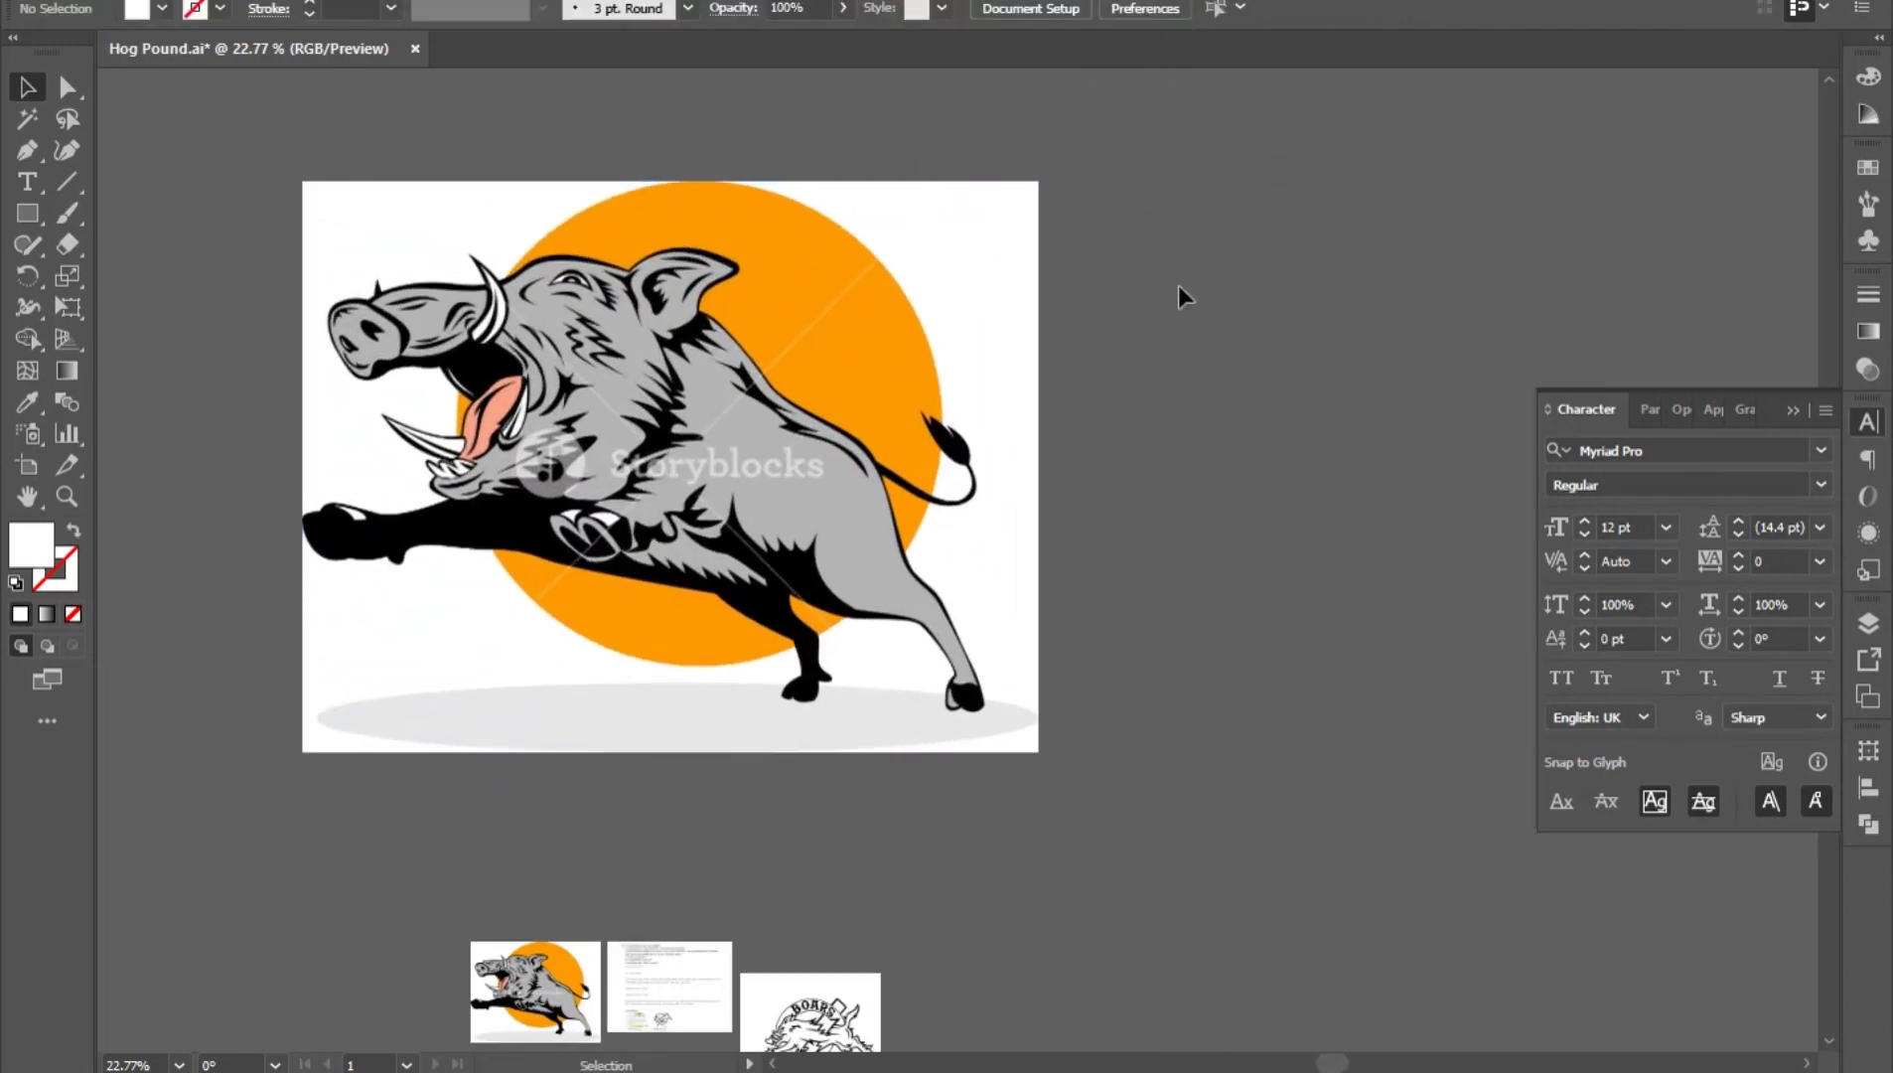
- Lock the enlarged boar image in place
click(774, 356)
key(ctrl+2)
- Start a Pen path at the spike on the boar's snout and trace over the upper edge of the nose
key(p)
scroll(380, 263, up, 10)
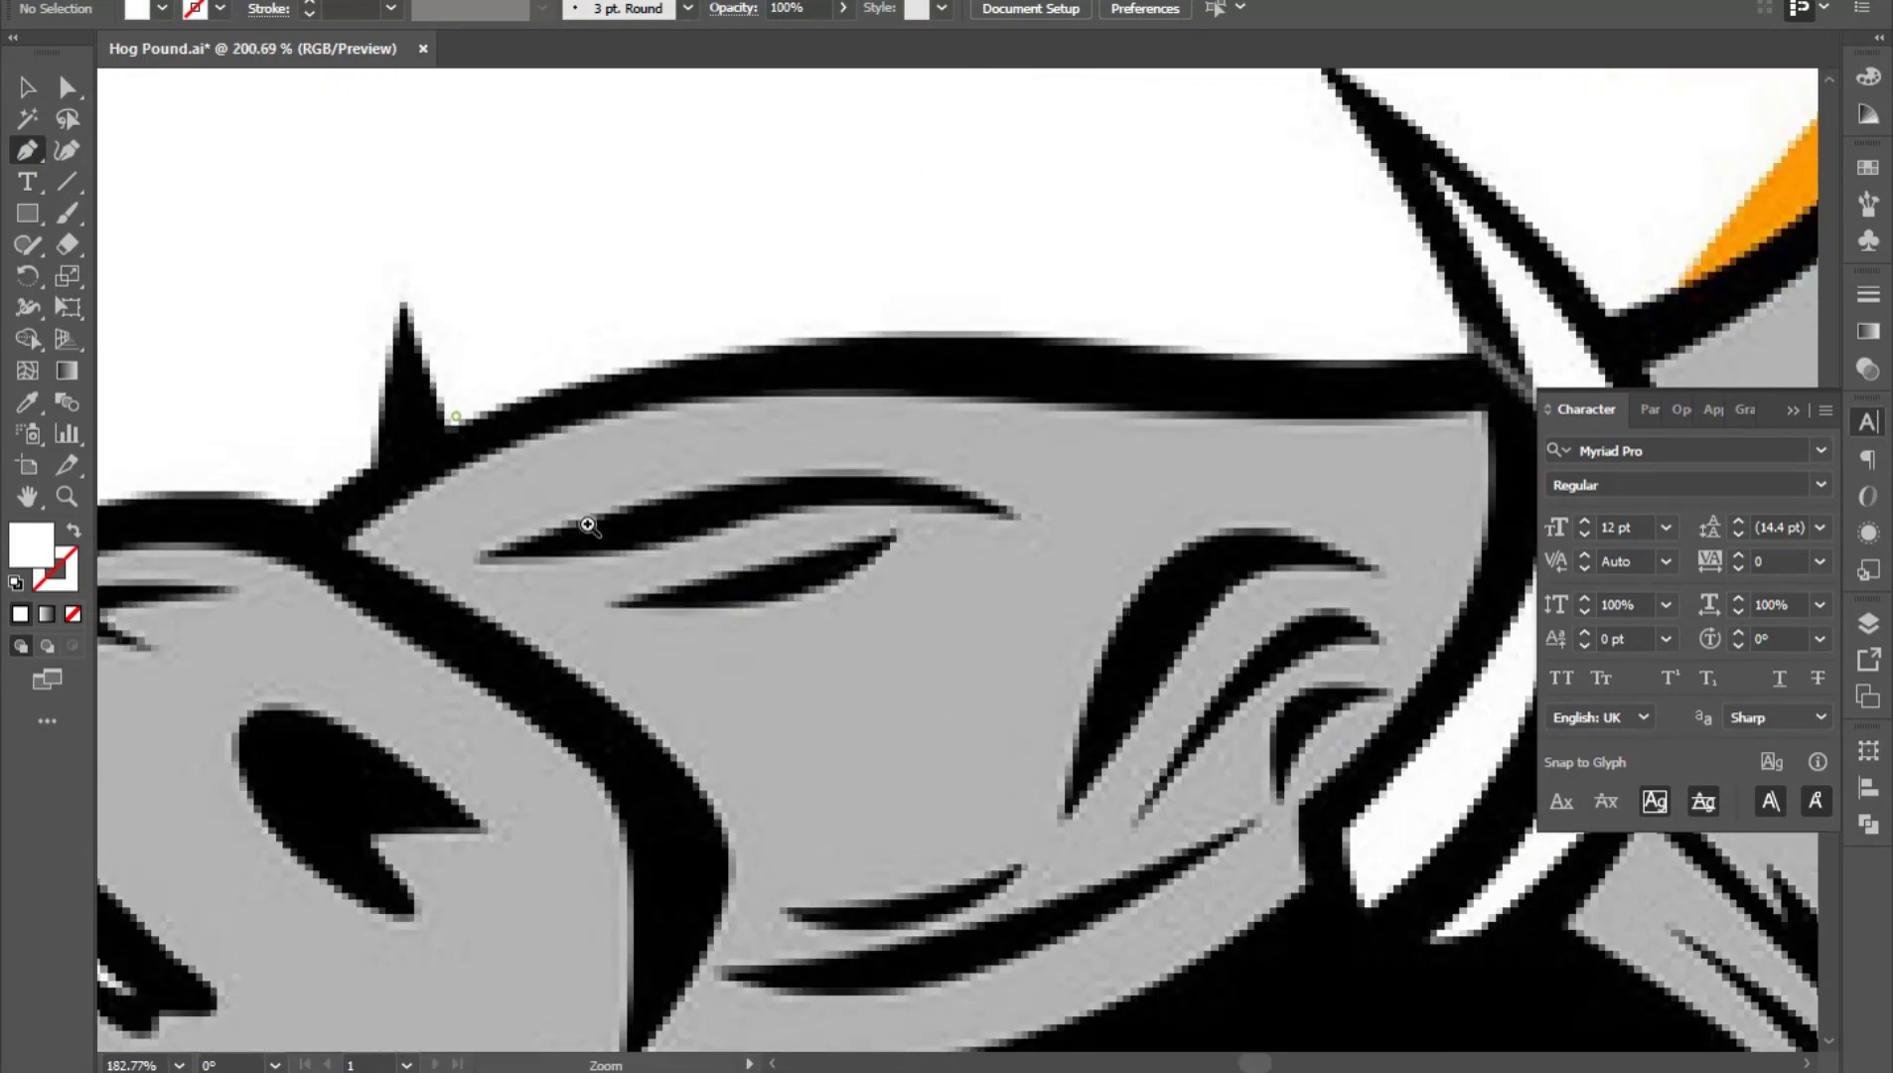
click(792, 625)
click(703, 686)
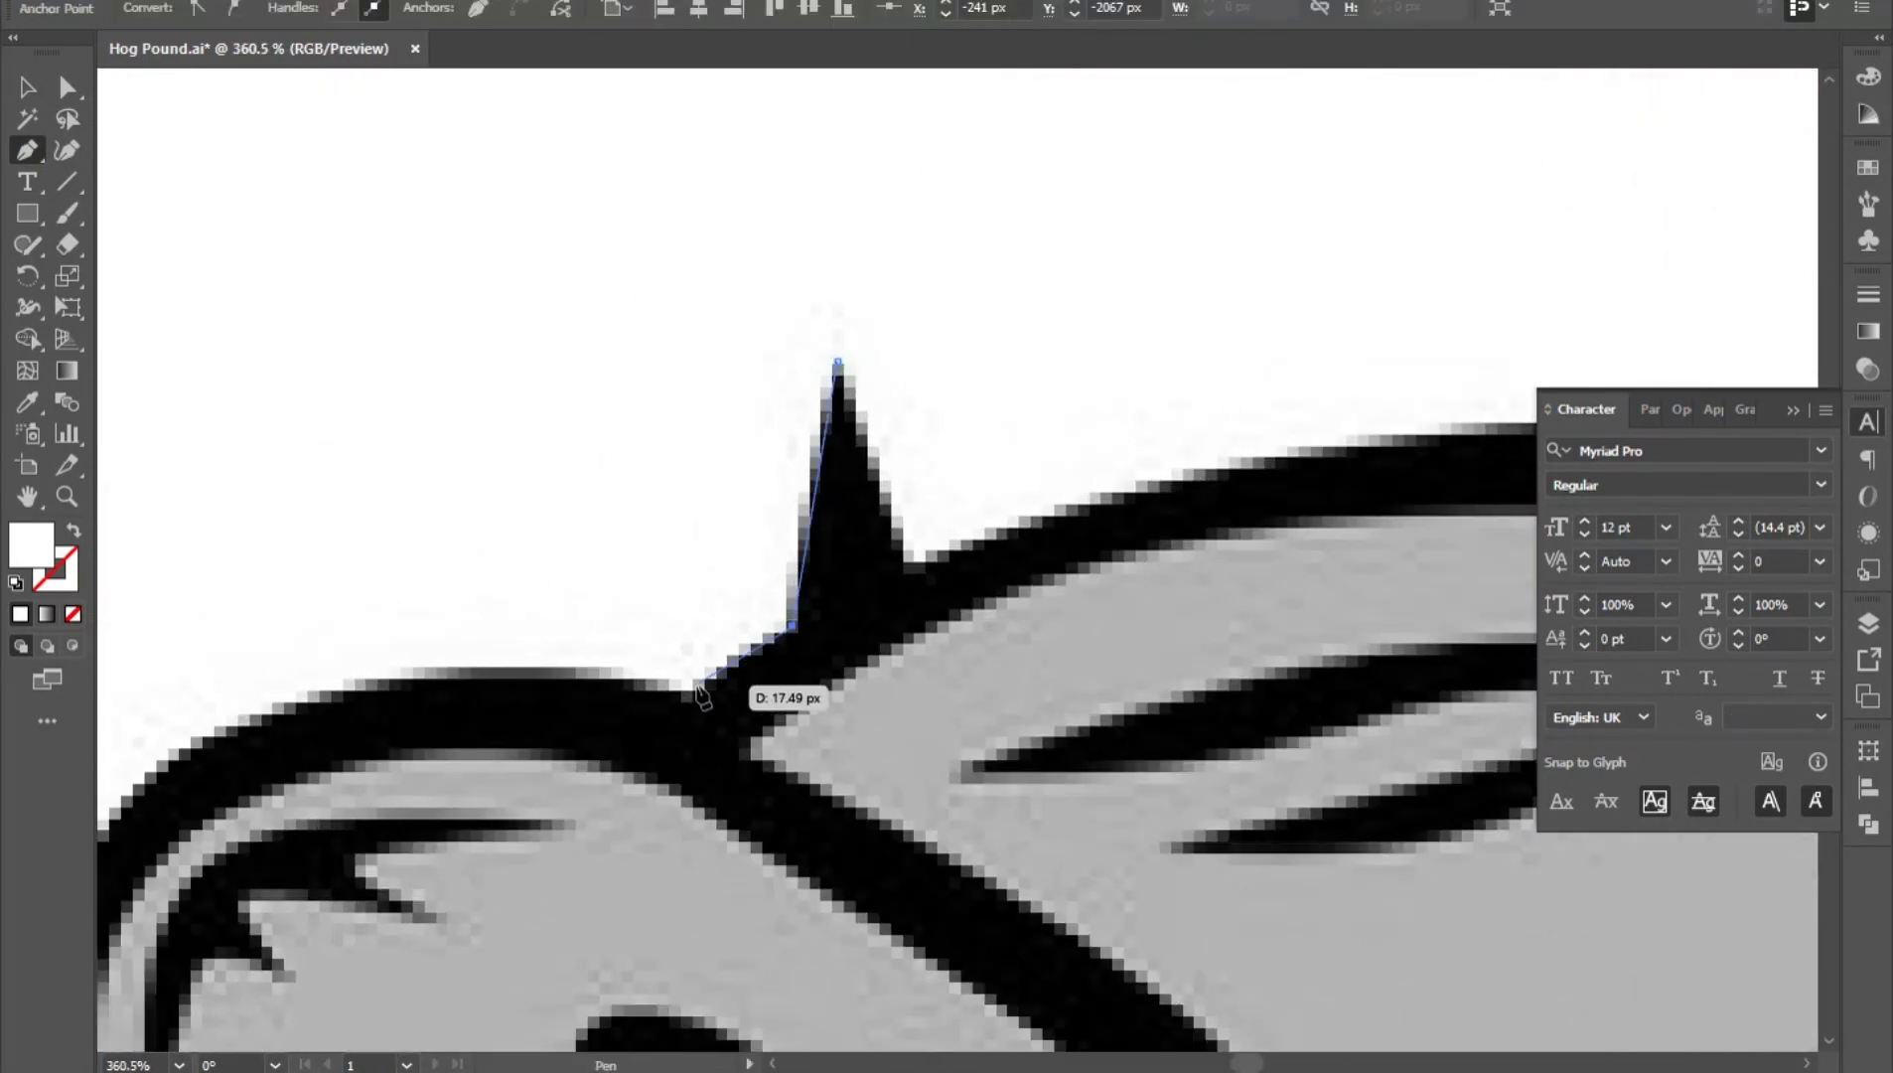
click(692, 695)
drag(350, 697, 1002, 271)
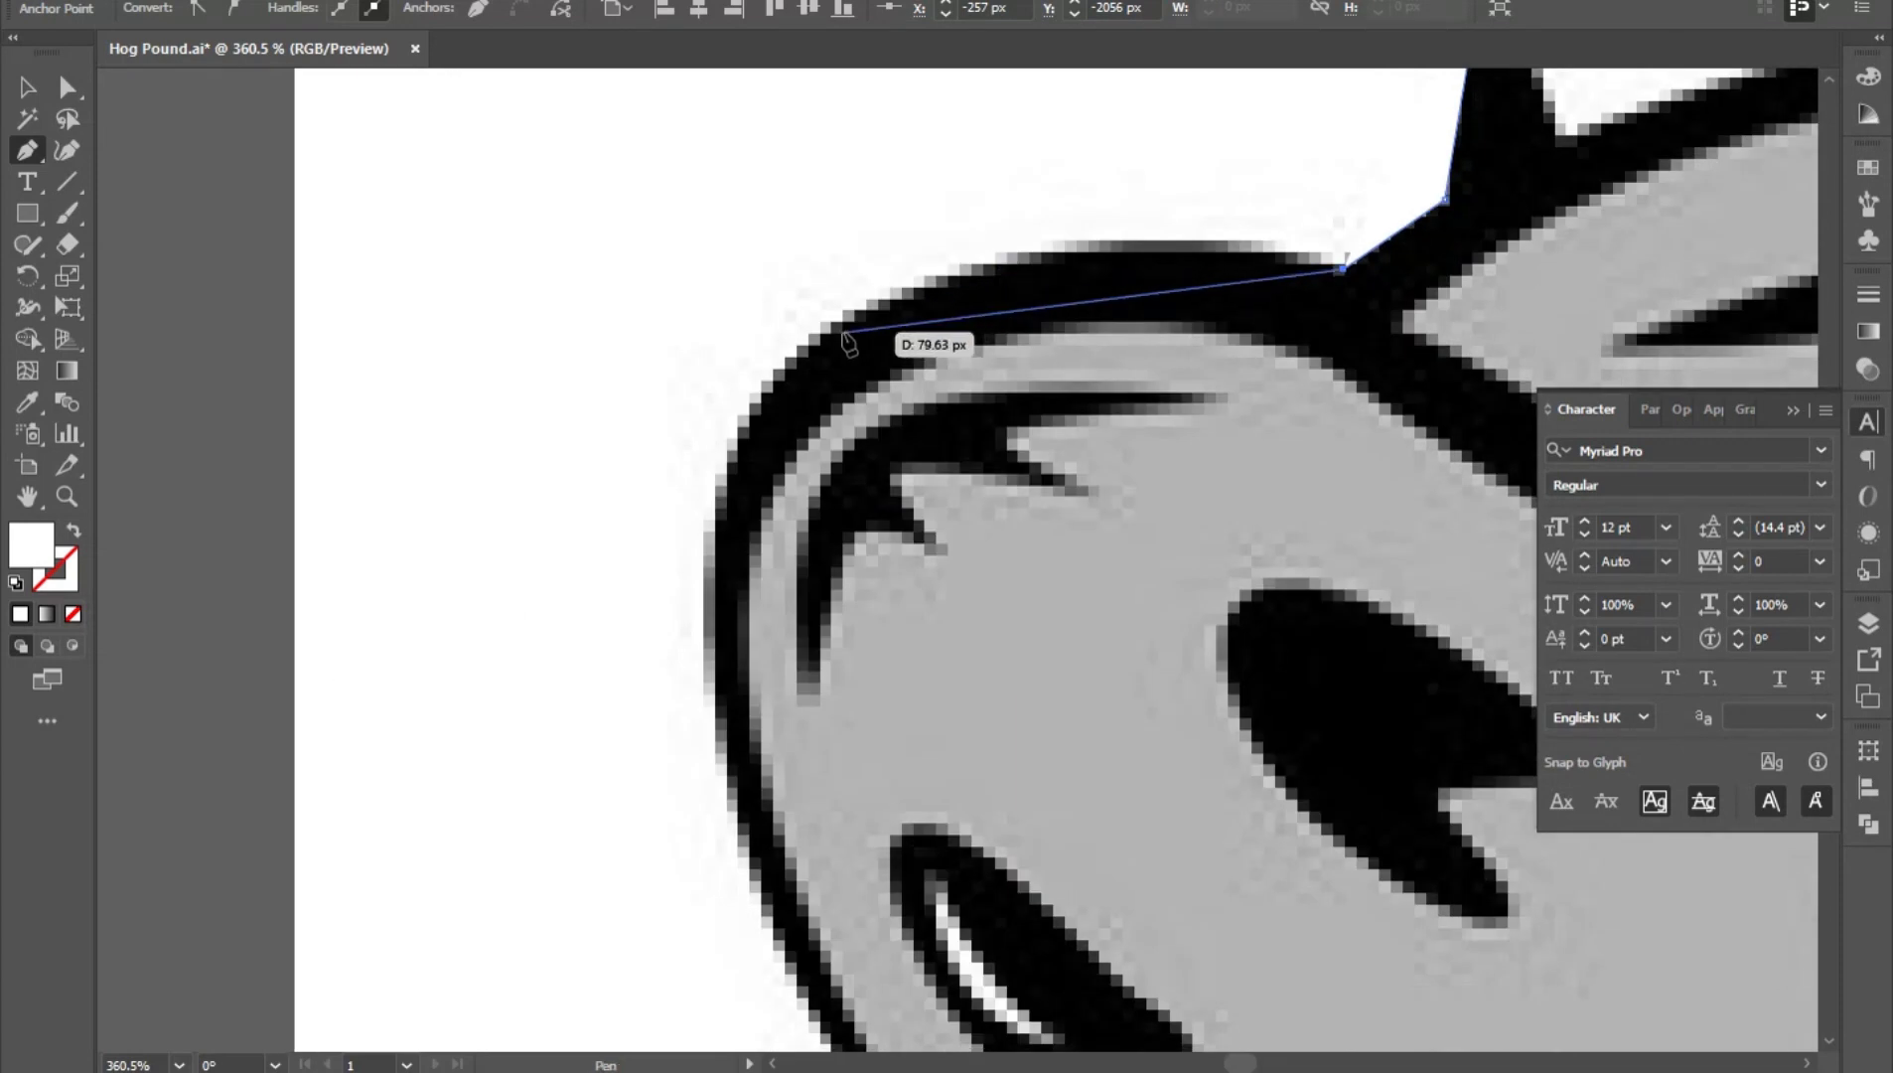
drag(838, 325, 566, 470)
click(838, 326)
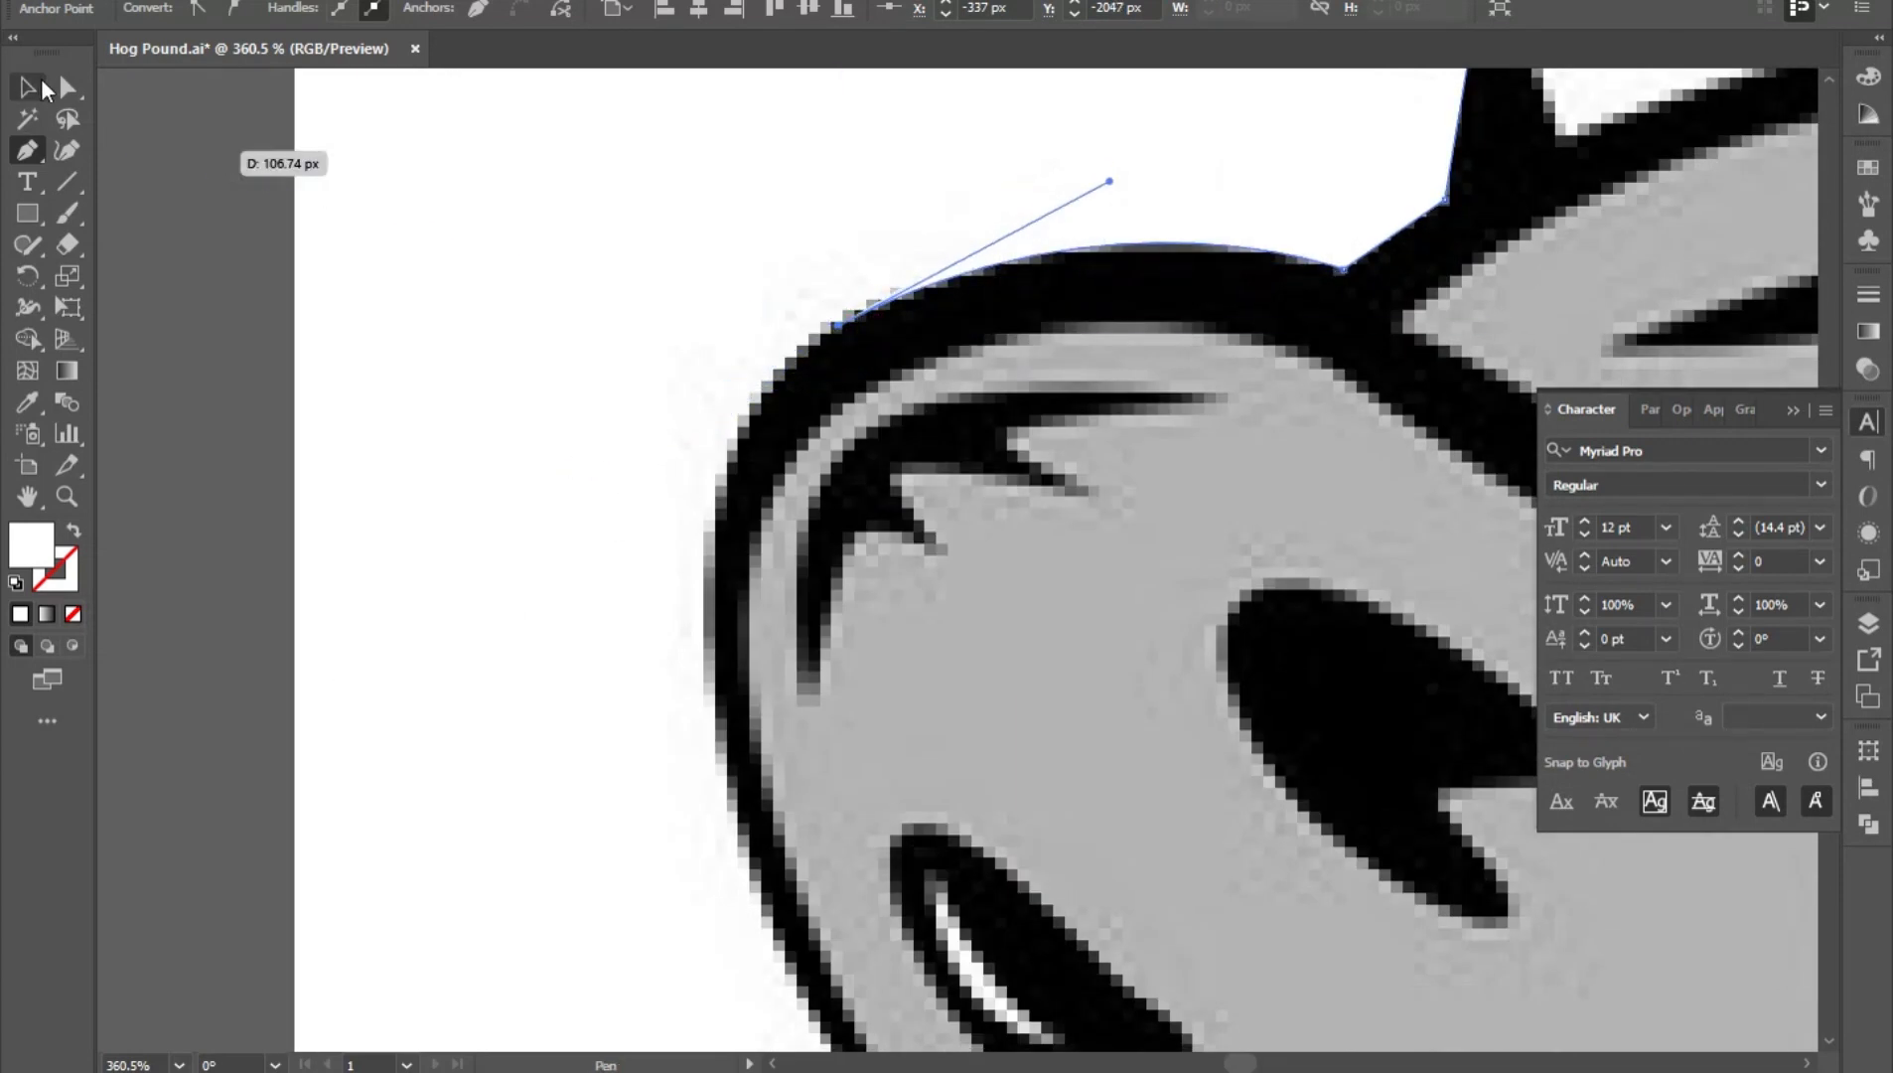
- Give the path no fill and a magenta stroke (C 0, M 100, Y 0, K 0) 0.5 pt wide
key(v)
click(1869, 77)
drag(1620, 140, 1872, 161)
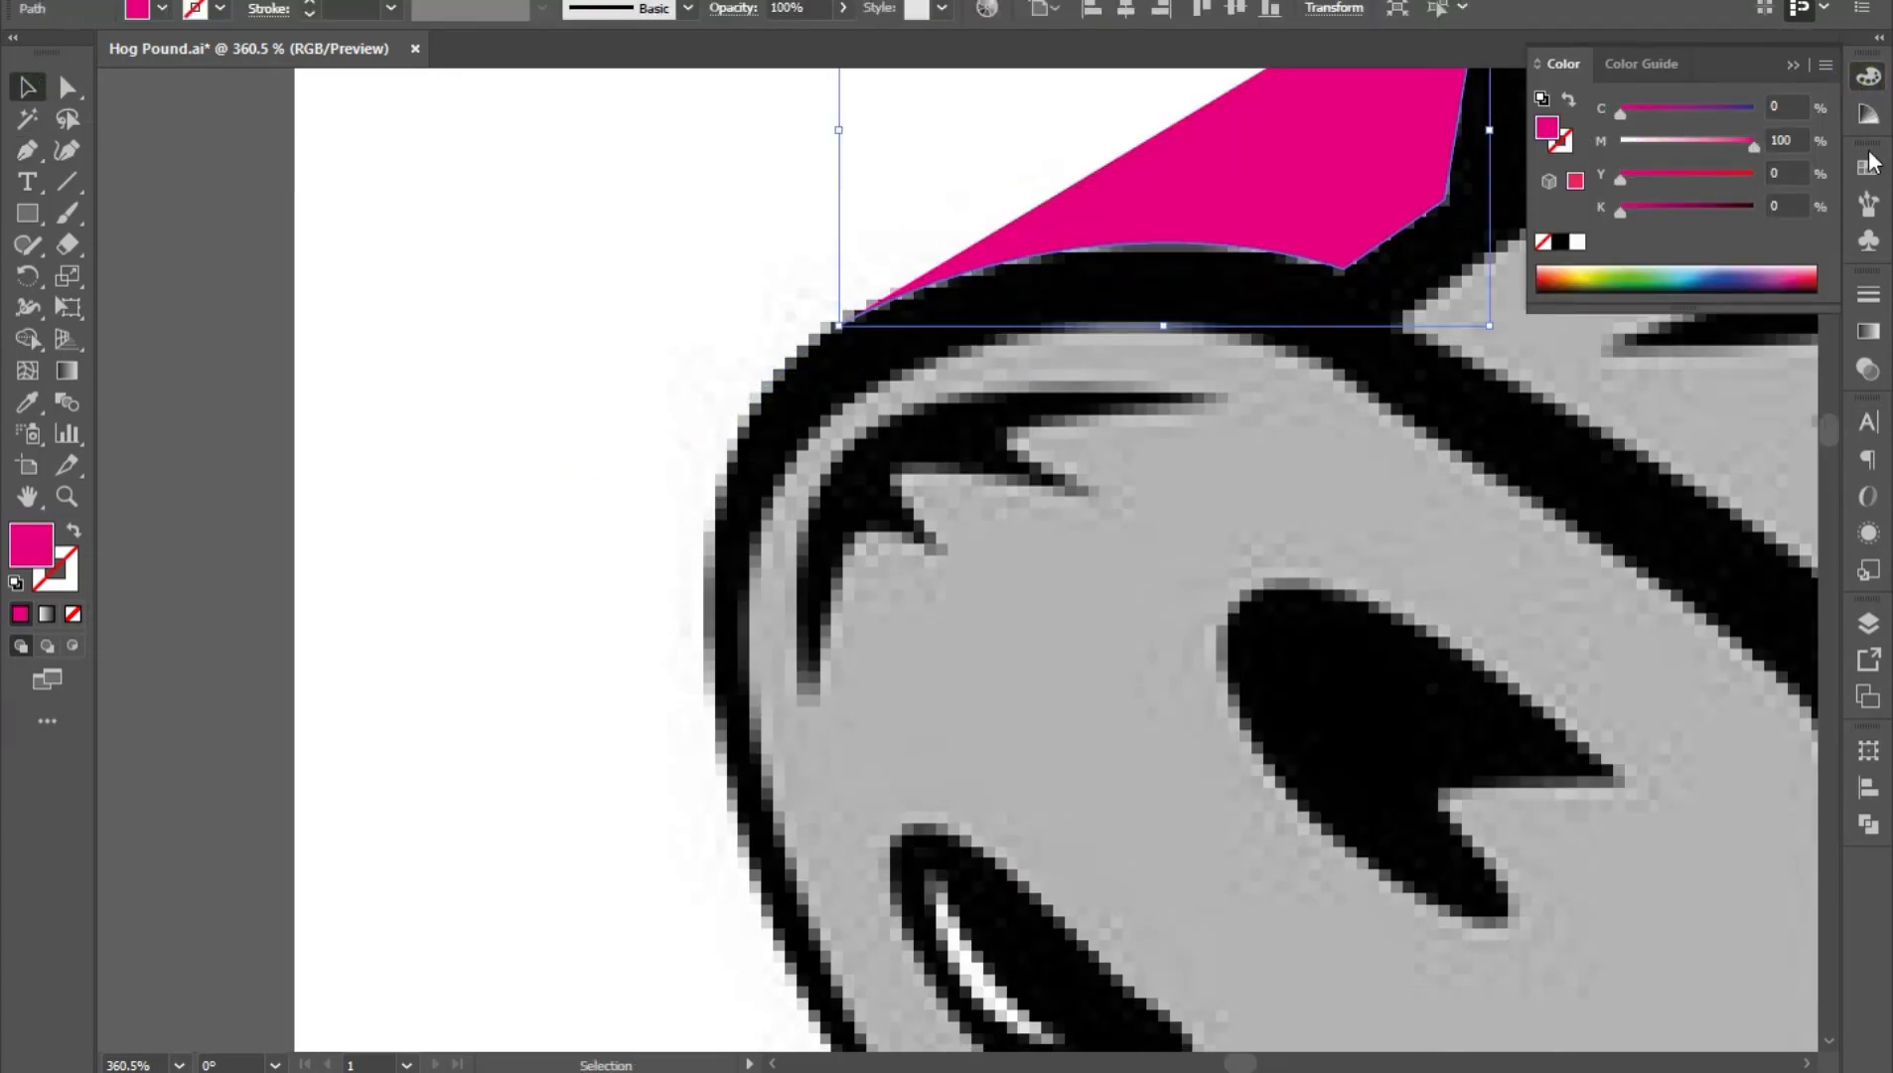
key(shift+x)
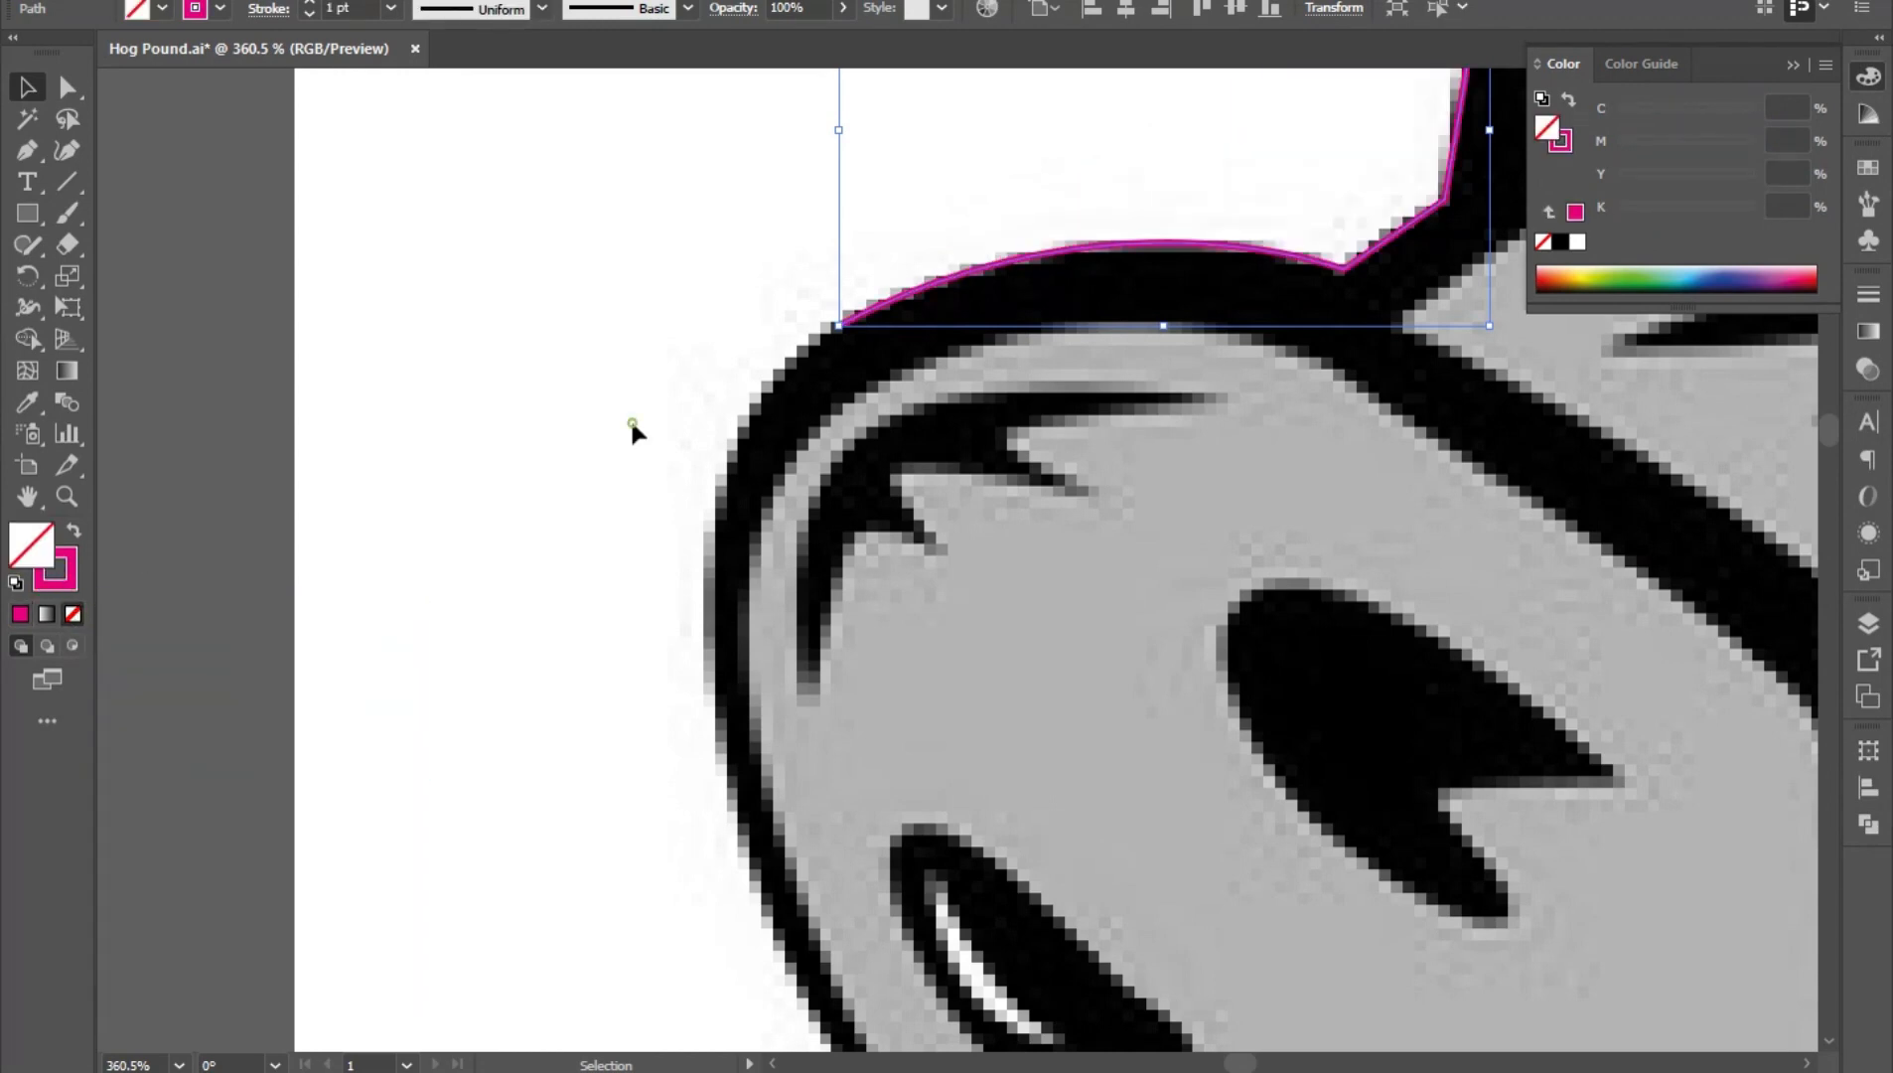
scroll(1006, 486, up, 3)
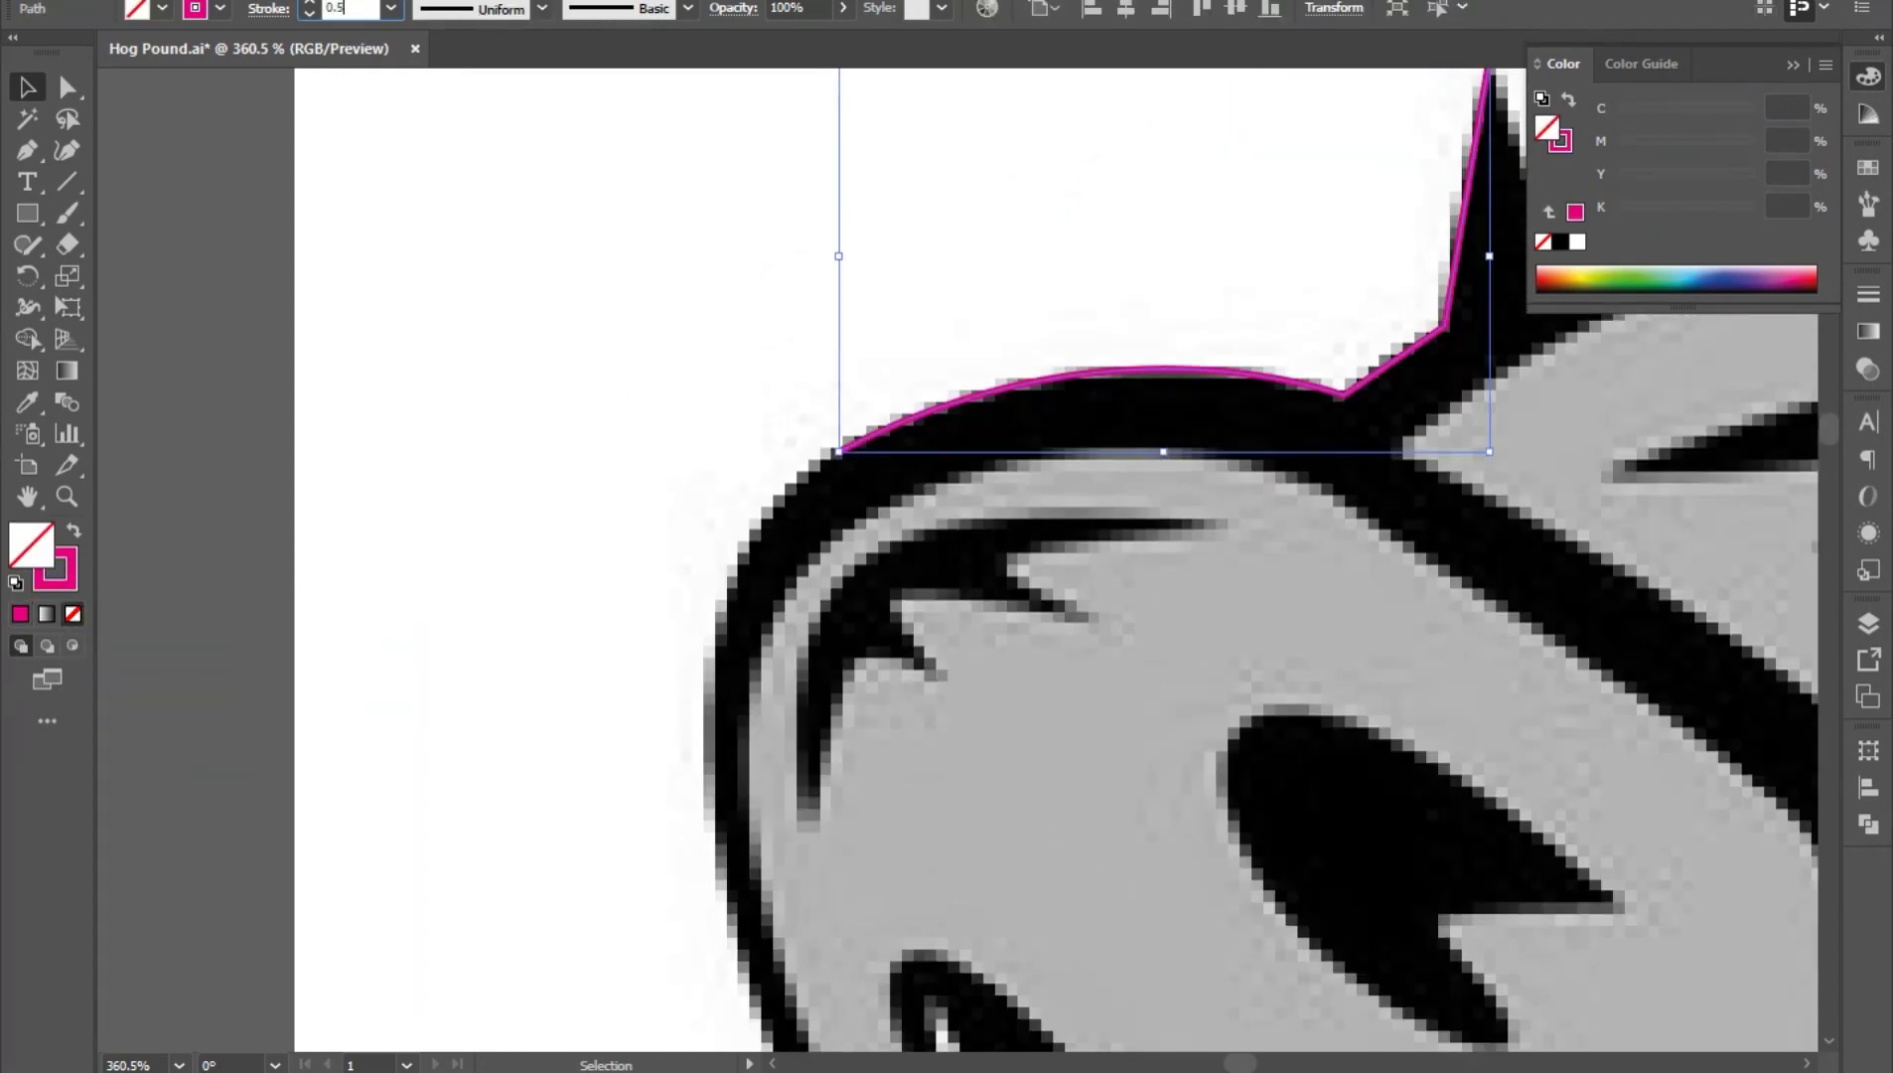
text(0.5)
key(Return)
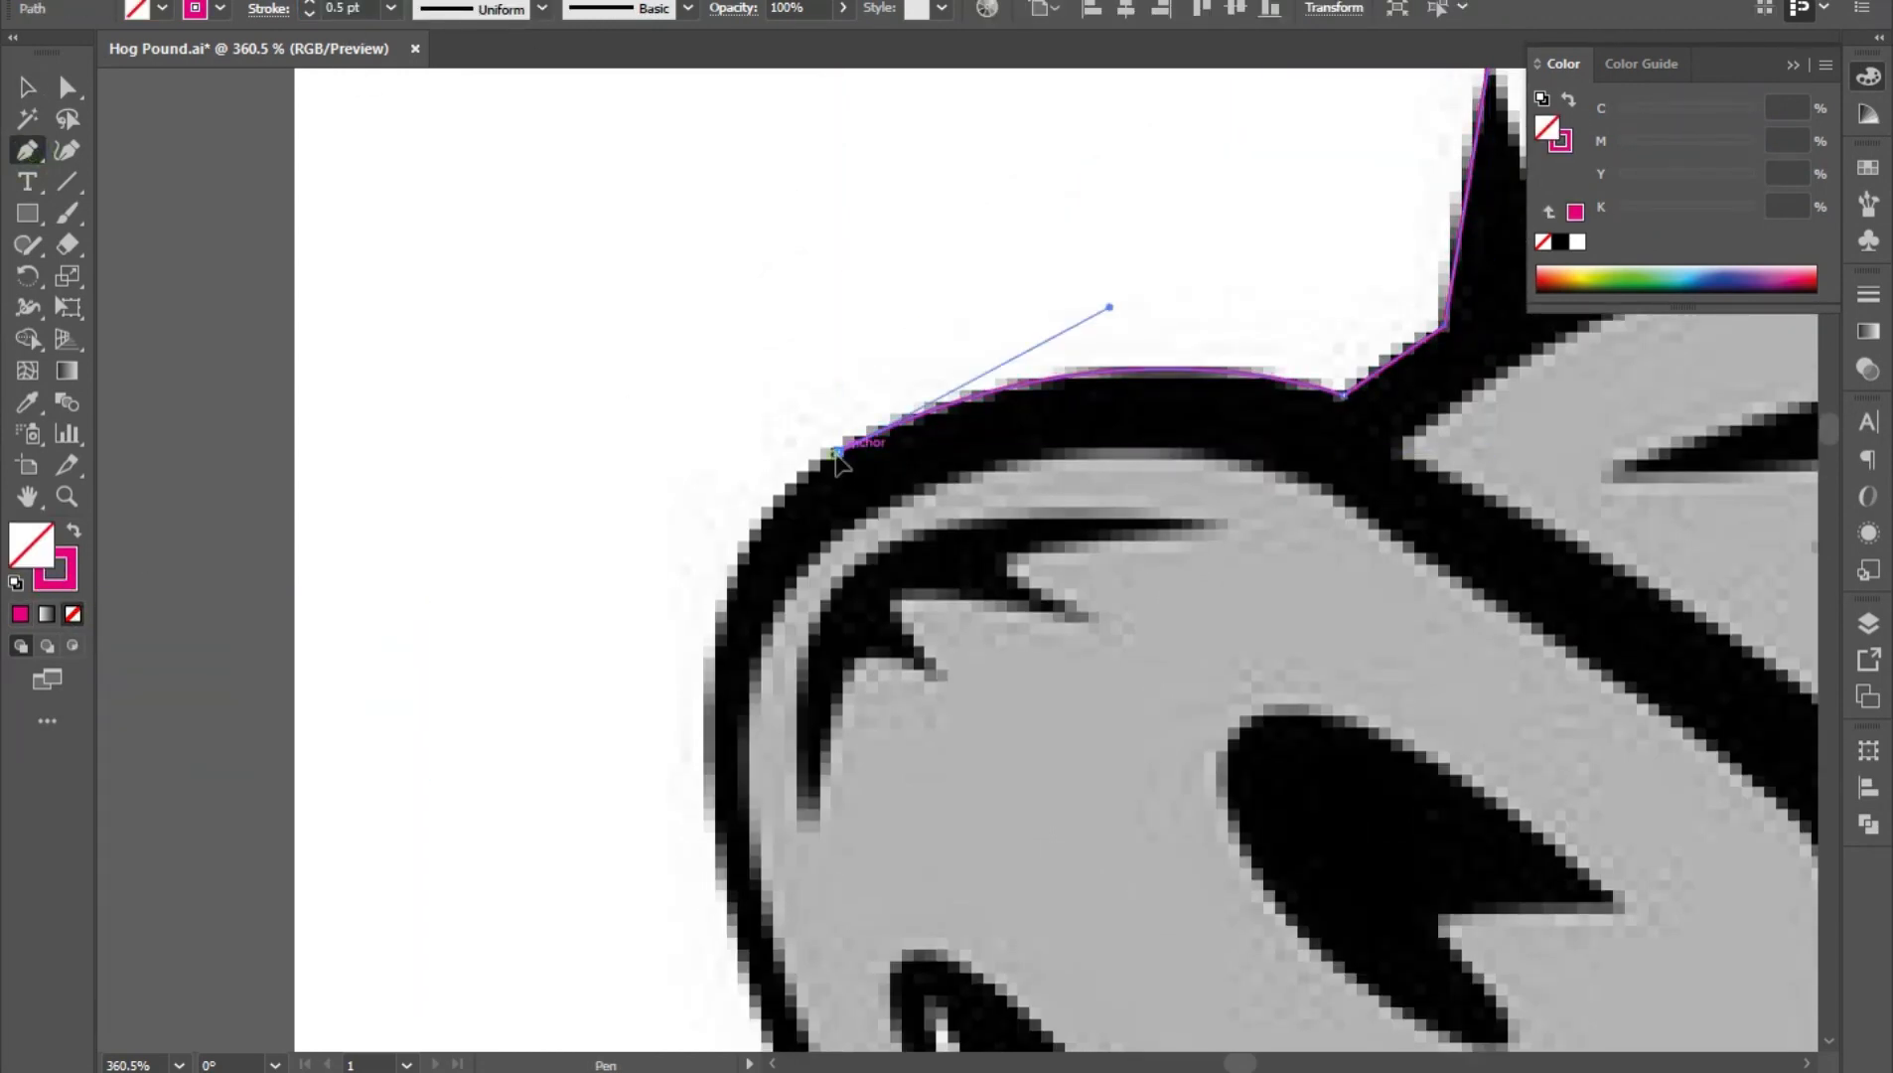
- Continue the Pen path from its open end down the front of the nose to the lowest point of the snout
click(838, 453)
scroll(1200, 641, down, 2)
drag(1200, 641, 1138, 398)
drag(822, 561, 838, 606)
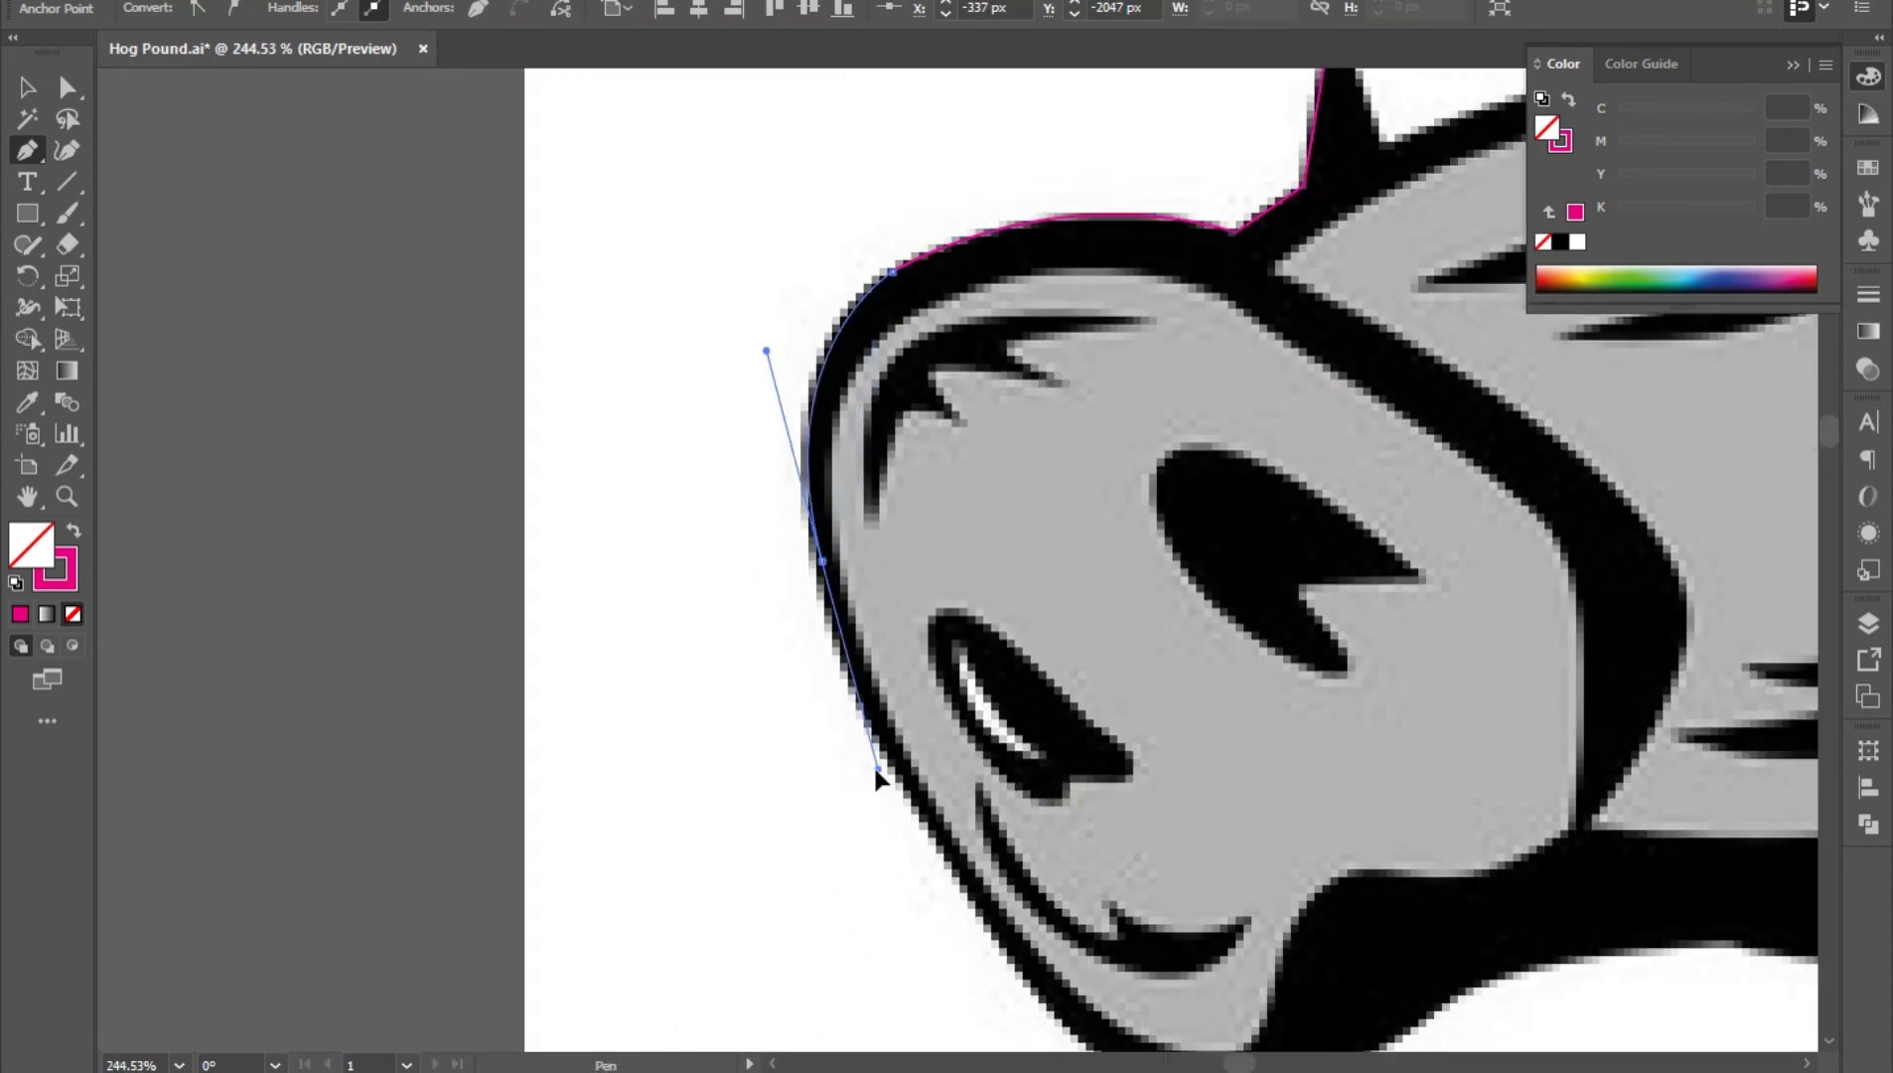
drag(875, 772, 875, 782)
scroll(773, 626, down, 8)
scroll(773, 626, right, 6)
drag(951, 724, 1135, 717)
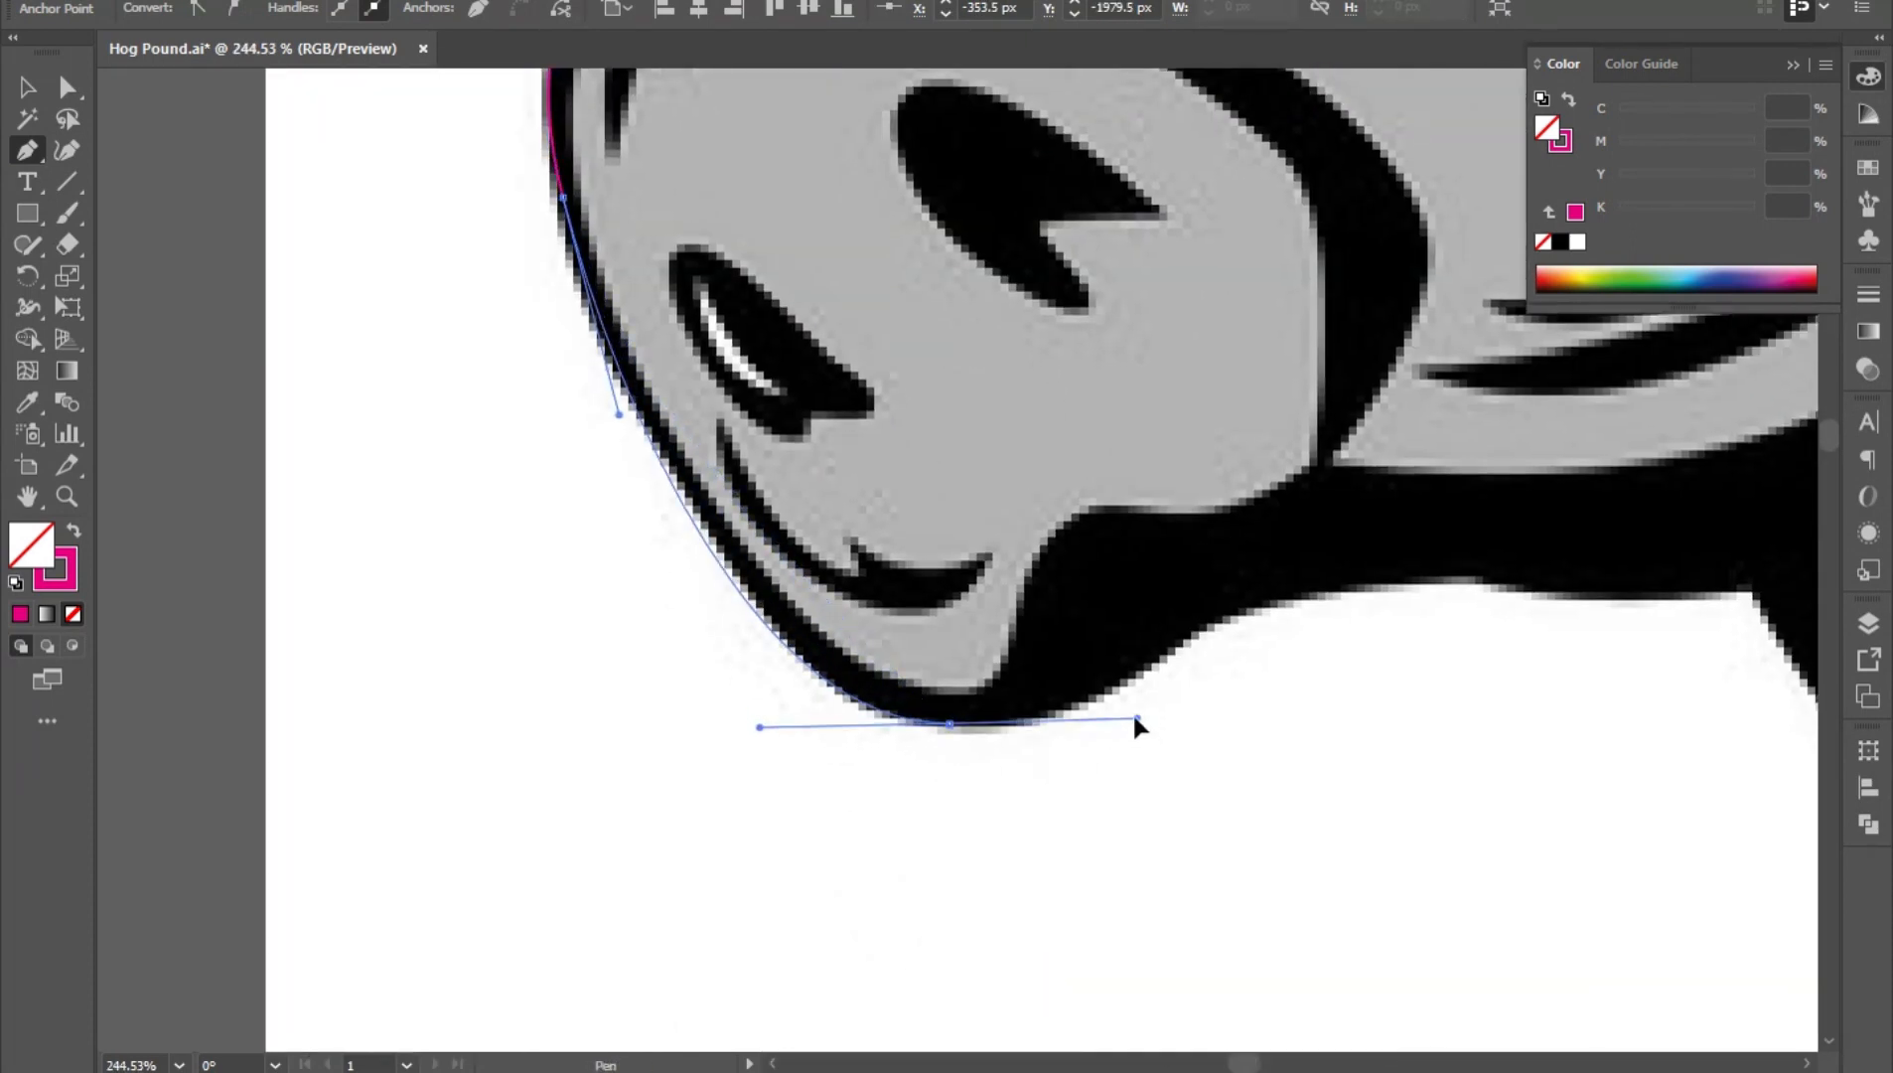
- Trace the underside of the snout as far as the corner where the open mouth begins
scroll(1139, 710, right, 5)
scroll(1139, 709, up, 2)
drag(956, 711, 1029, 663)
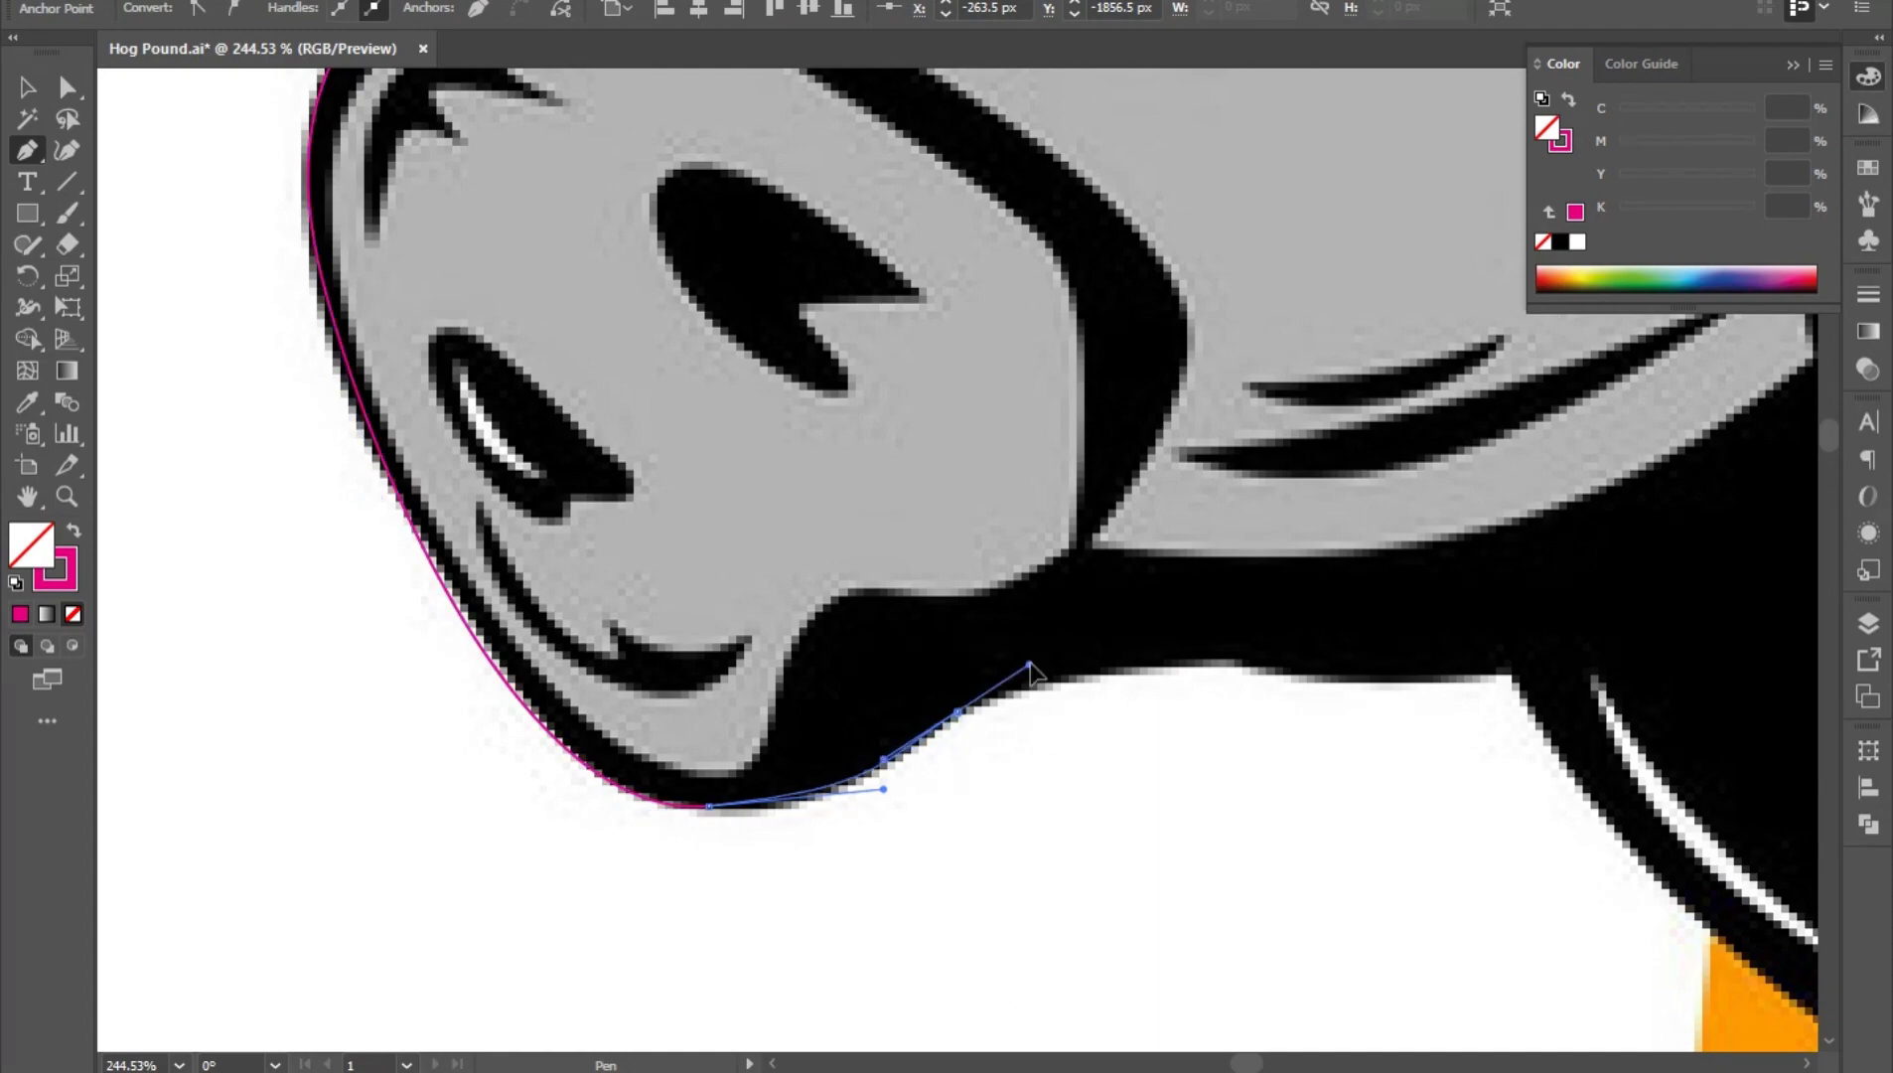
click(1508, 672)
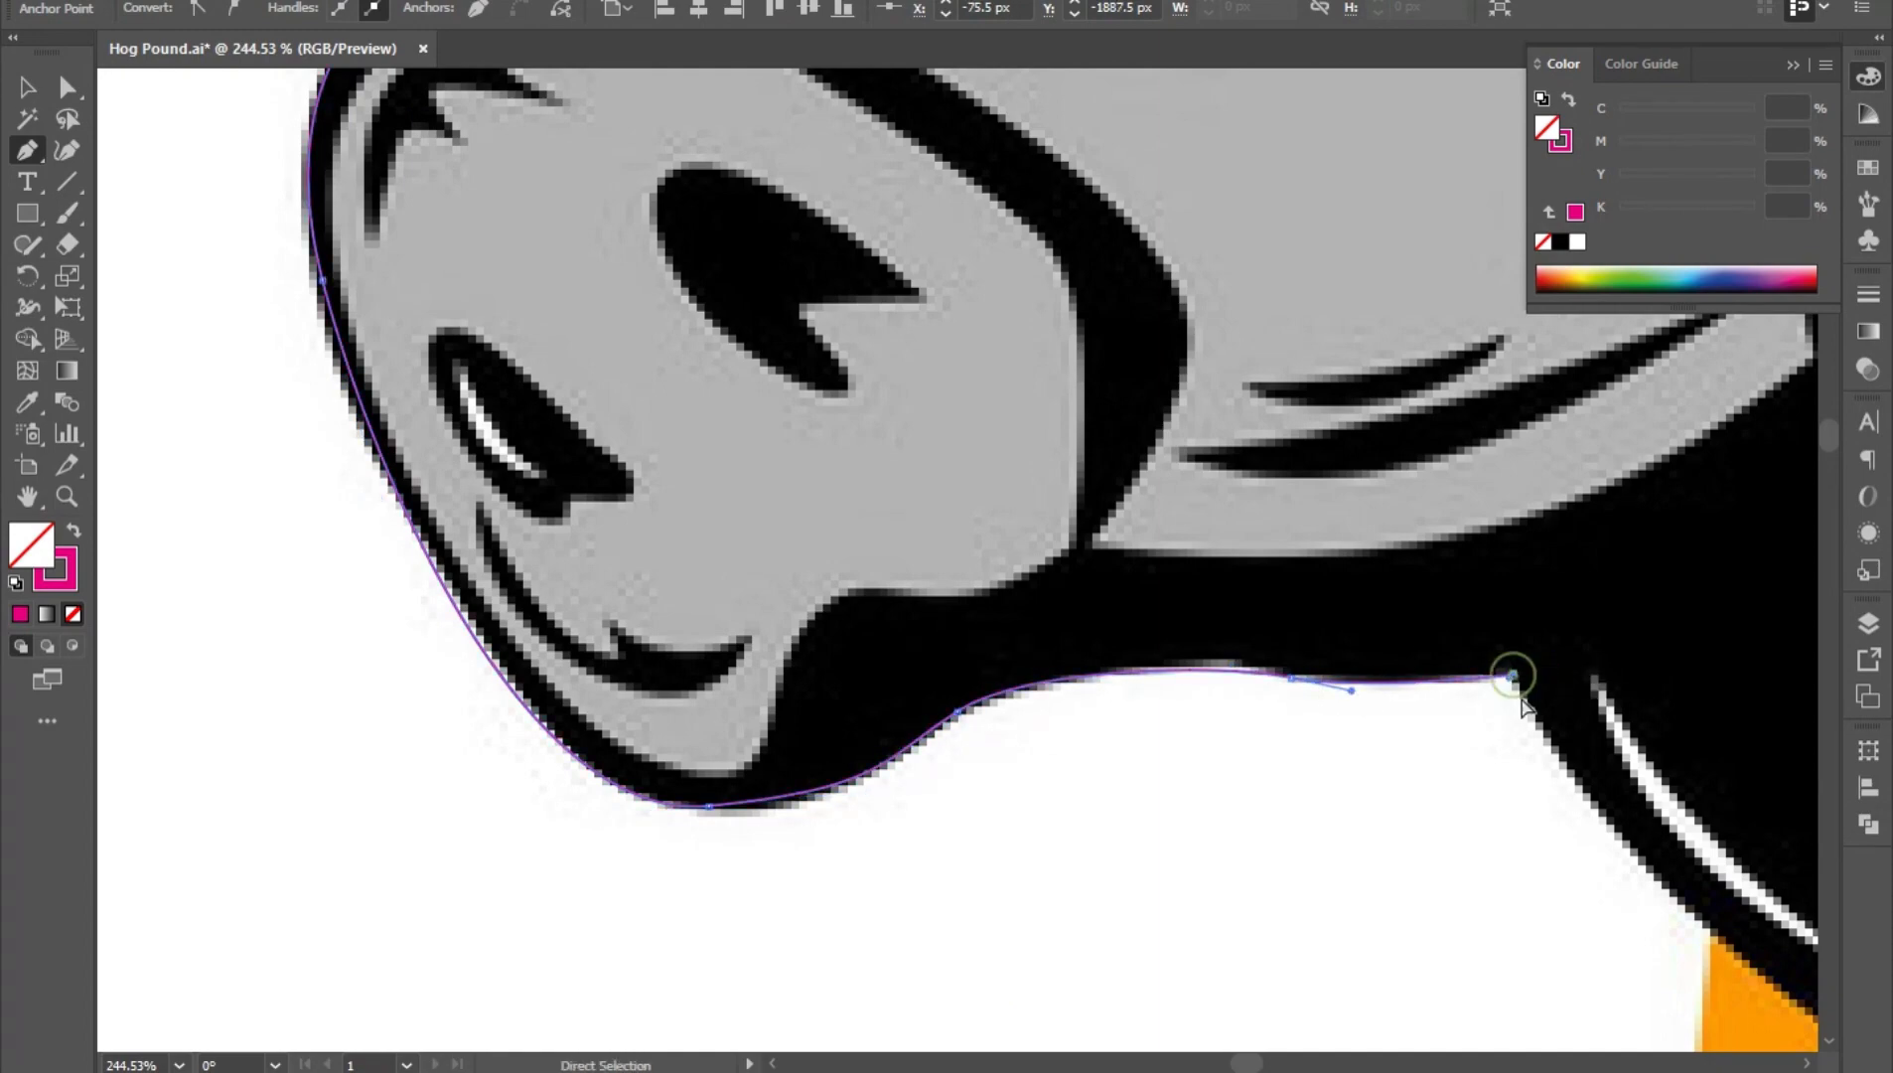
- Trace the curved mouth edge down to the tongue and follow the tongue's front edge to the base of the large lower tusk
scroll(1511, 668, down, 2)
scroll(994, 596, right, 6)
scroll(625, 530, up, 2)
drag(956, 785, 1159, 895)
scroll(956, 788, down, 2)
scroll(1061, 650, down, 4)
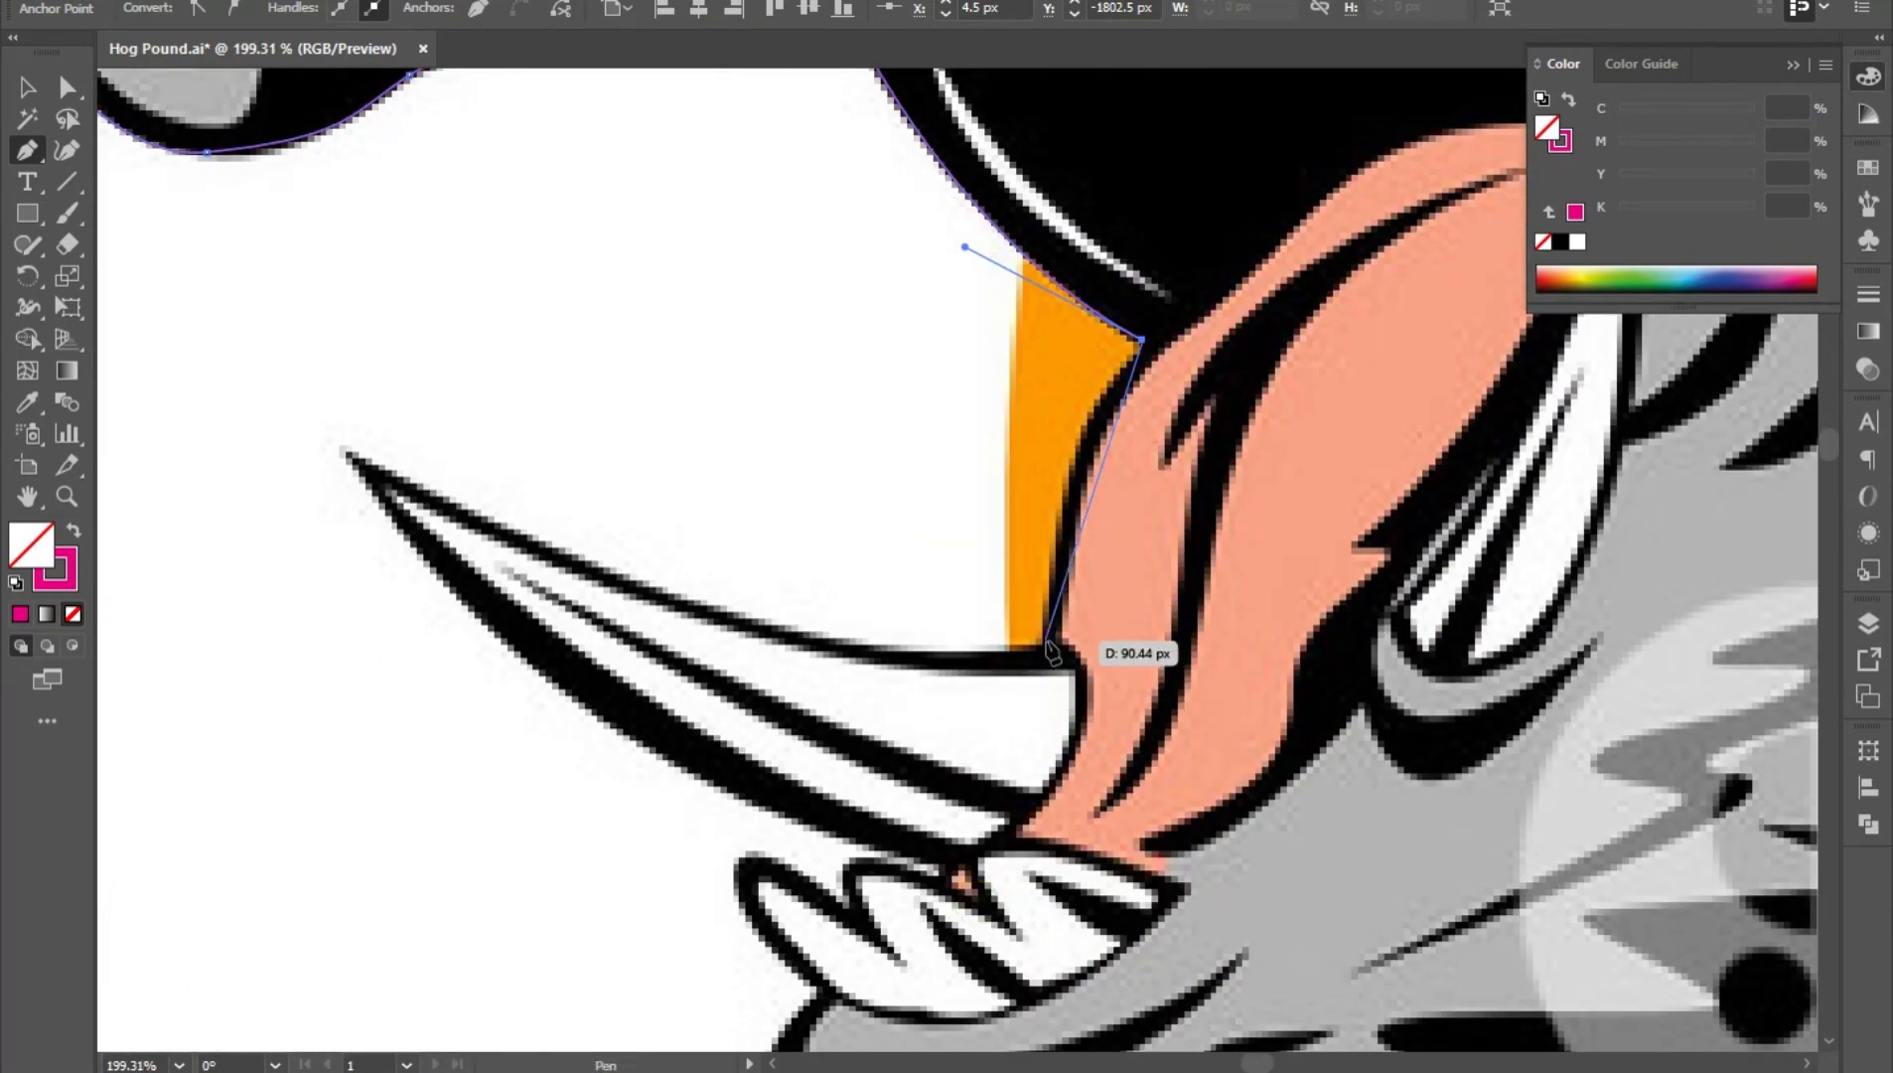
drag(1048, 646, 1054, 749)
- Trace the upper edge of the large lower tusk to its tip and adjust the curve handle to fit the outline
drag(1075, 675, 1356, 752)
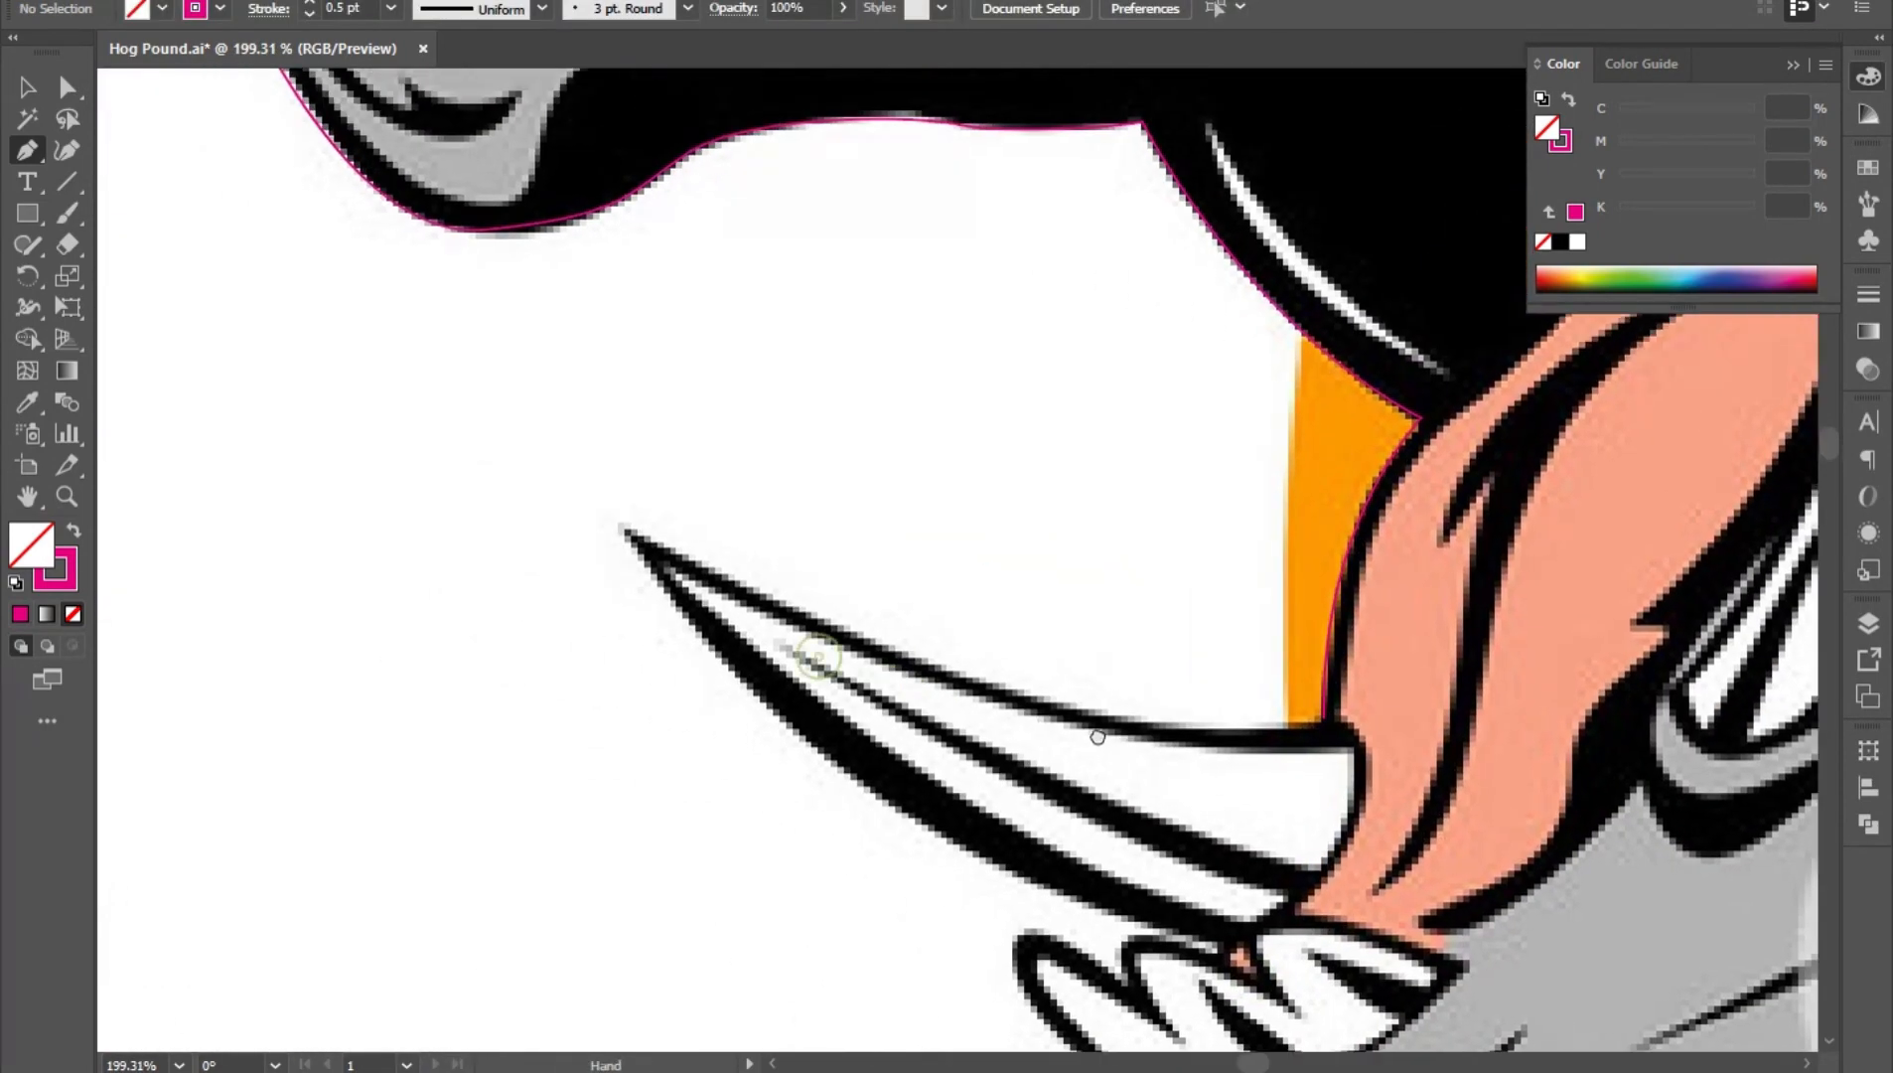
drag(628, 527, 338, 388)
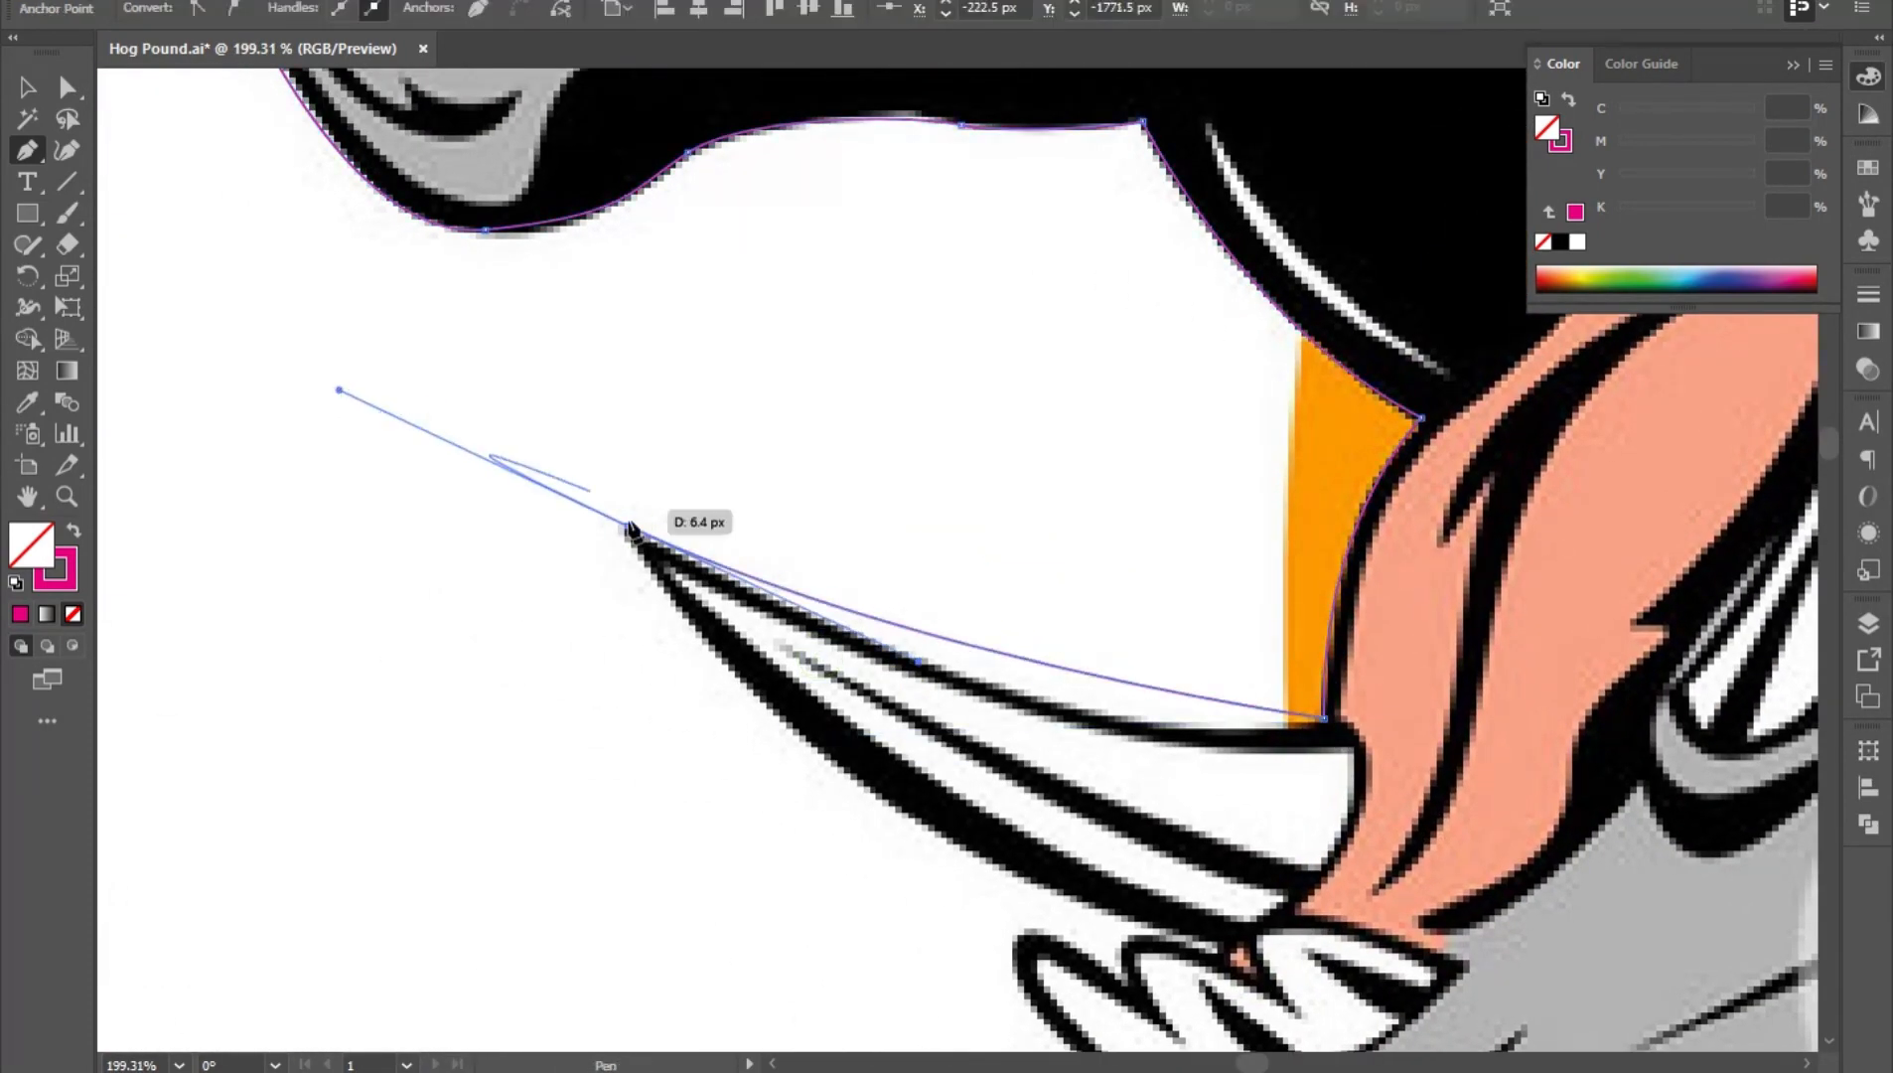
click(628, 526)
click(66, 88)
mouse_move(924, 672)
mouse_down()
mouse_move(951, 760)
mouse_move(803, 664)
mouse_move(1139, 803)
mouse_up()
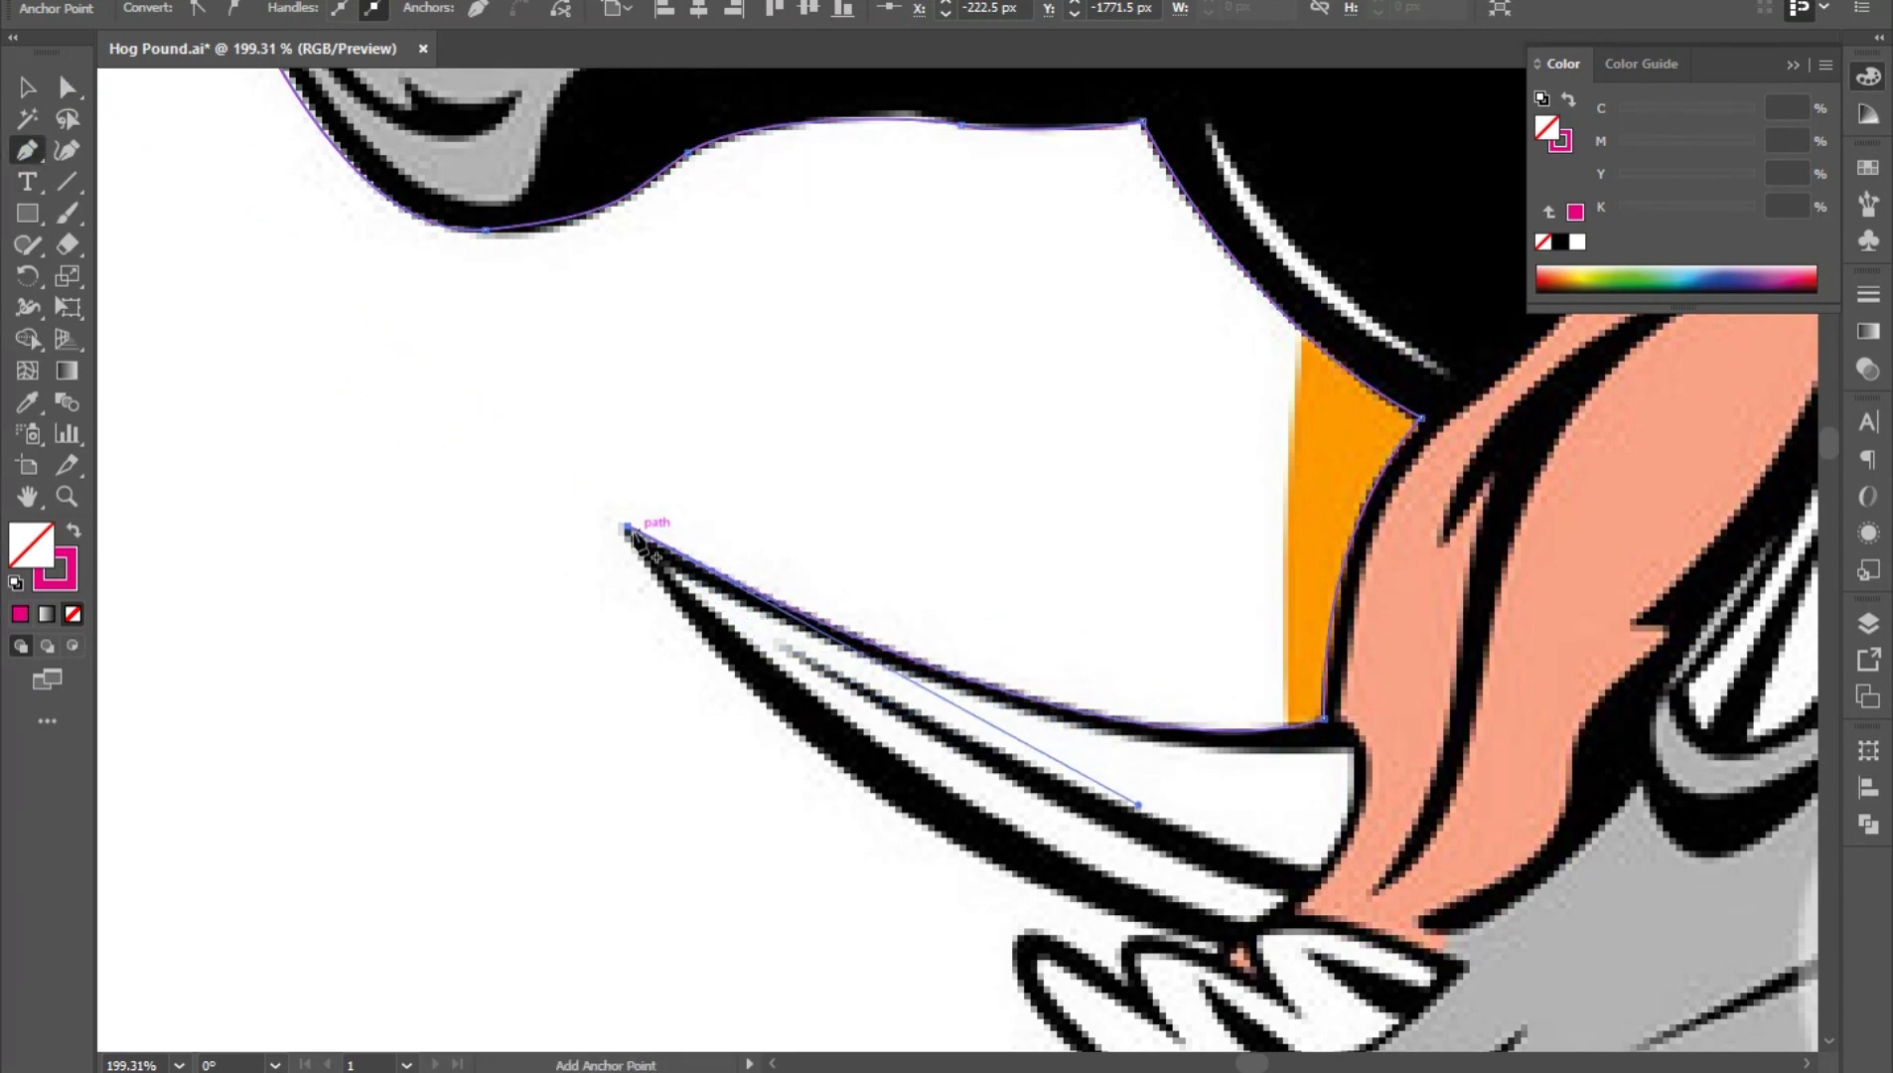
- Trace the underside of the large tusk from its tip back to the lower teeth
scroll(1173, 801, down, 2)
mouse_move(998, 732)
mouse_down()
mouse_move(1327, 813)
mouse_move(1001, 736)
mouse_up()
drag(831, 687, 996, 731)
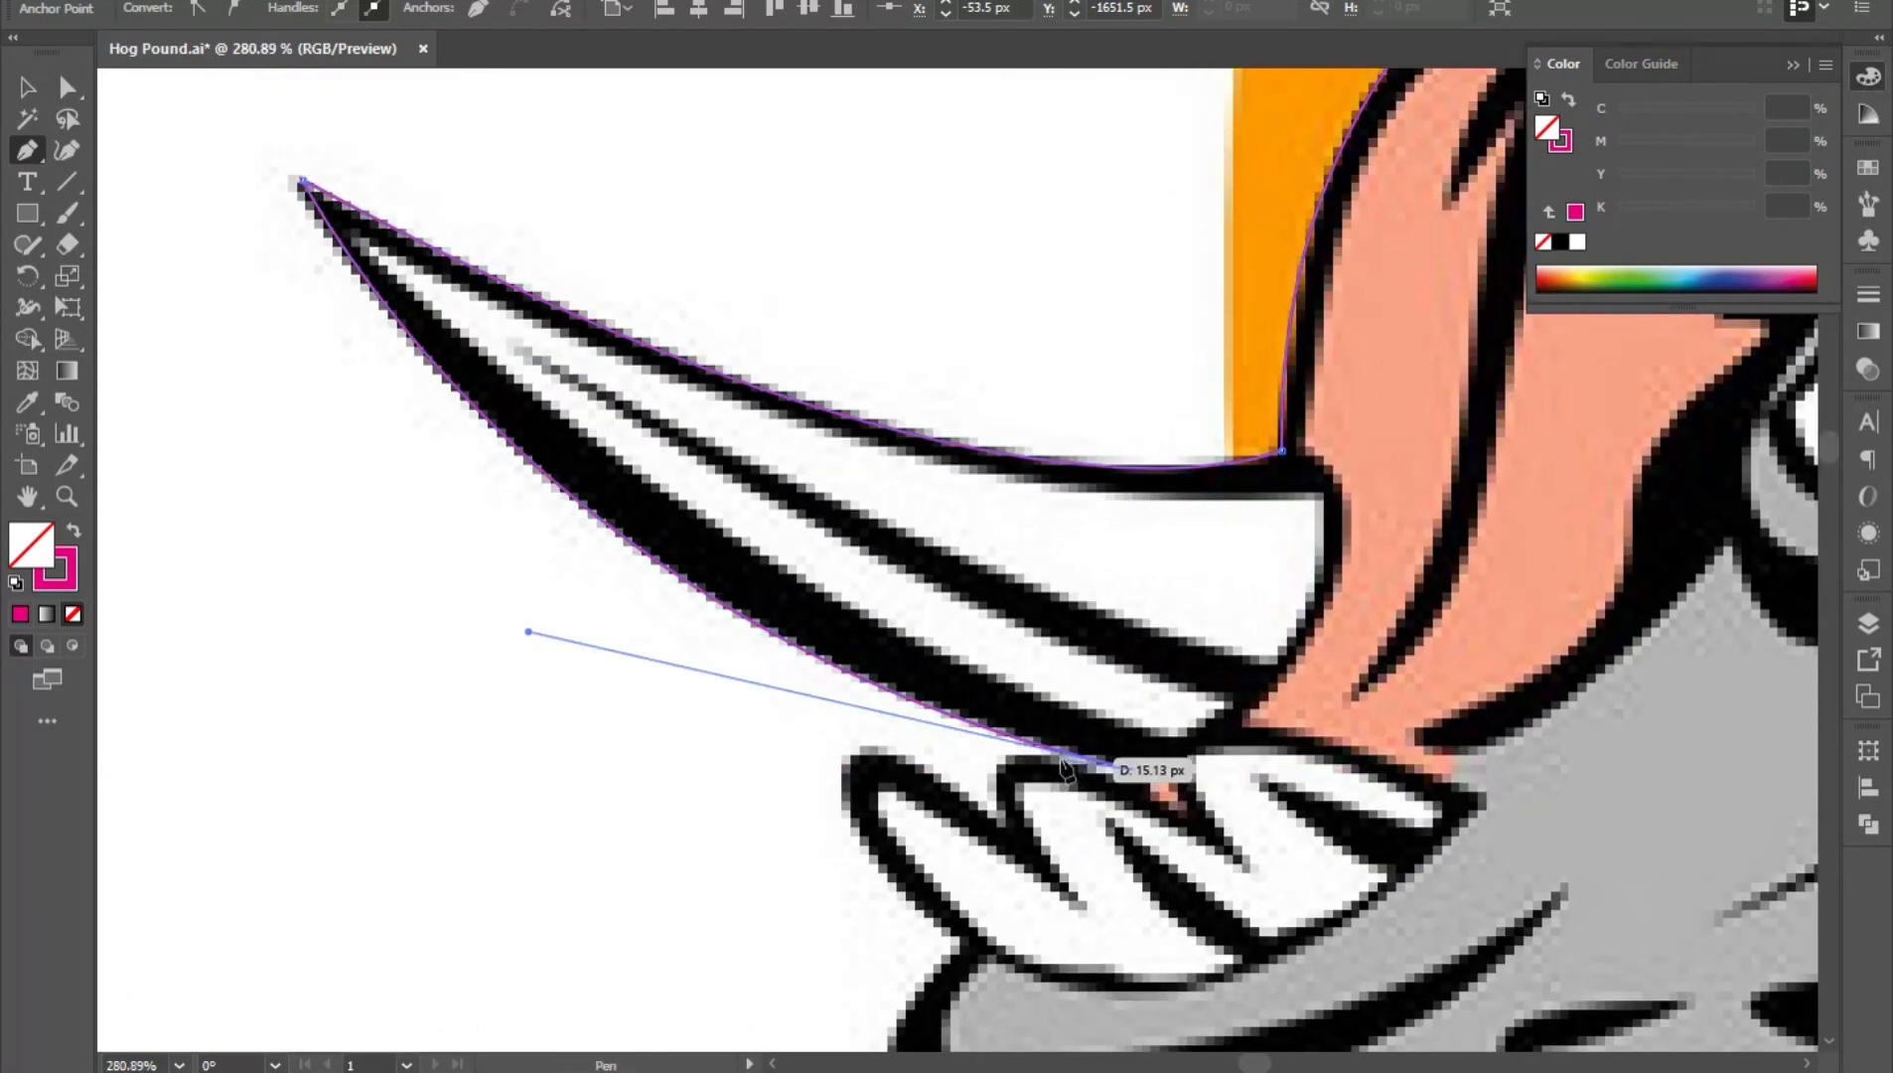
drag(1122, 779, 1114, 781)
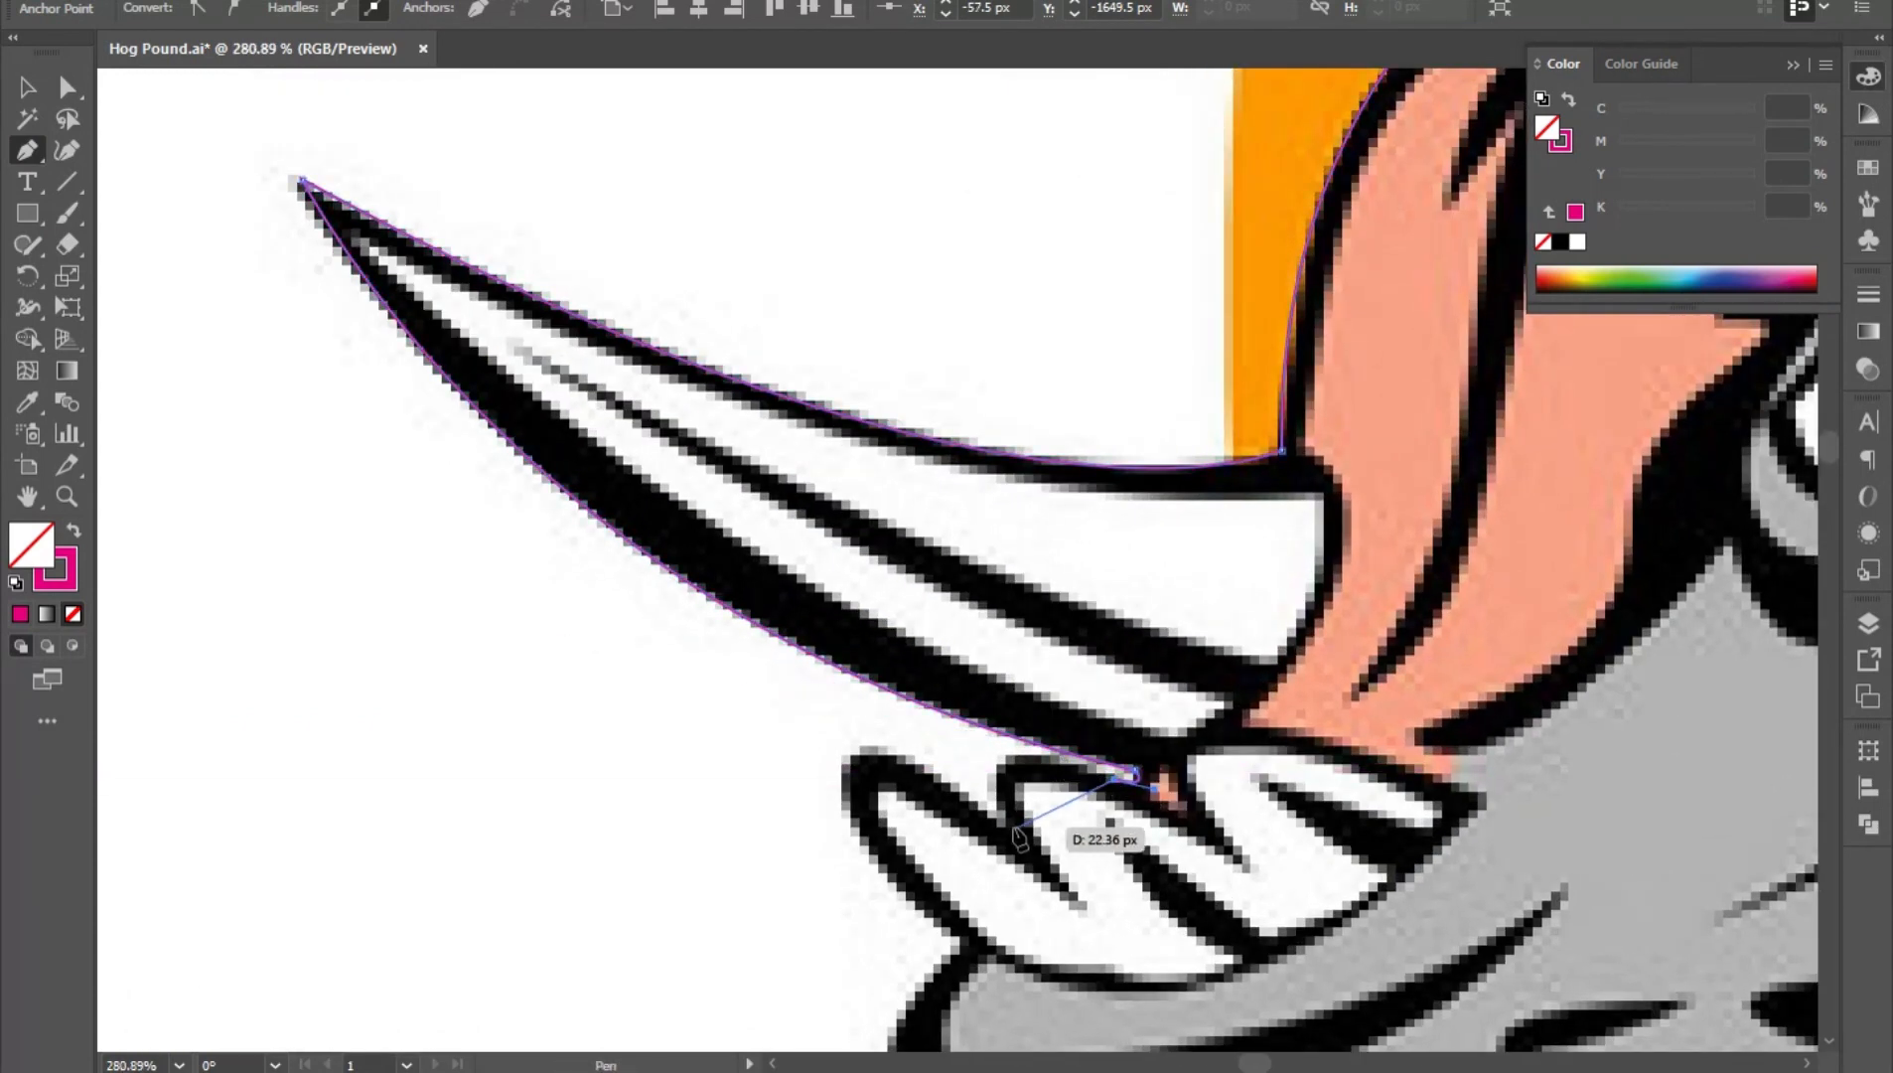
- Trace the outer edge of the lower front teeth and around the chin to where it meets the foreleg
drag(1013, 829, 1080, 945)
drag(848, 762, 835, 821)
drag(963, 937, 1004, 277)
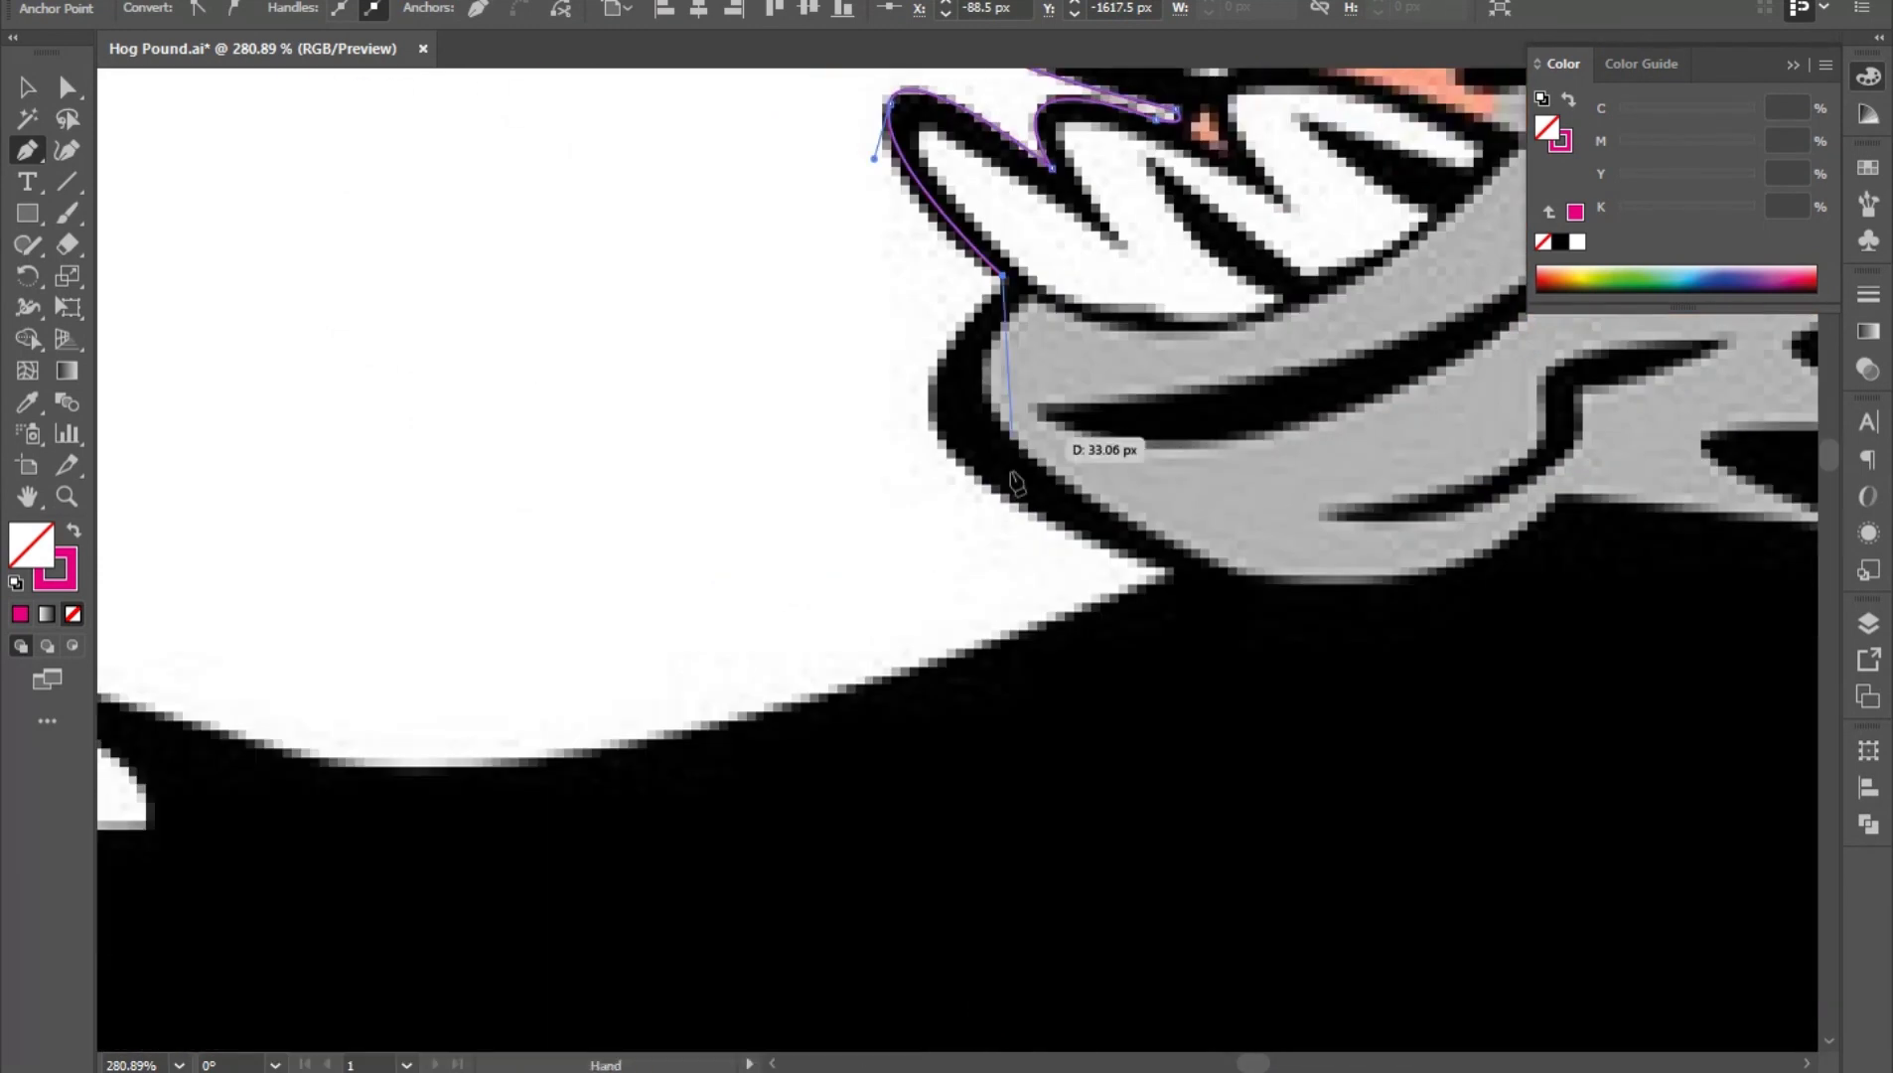
drag(1176, 567, 1591, 686)
click(1176, 567)
- Trace the upper edge of the outstretched foreleg from the chin to the notch on top of the hoof
drag(1155, 700, 810, 821)
drag(809, 821, 1169, 800)
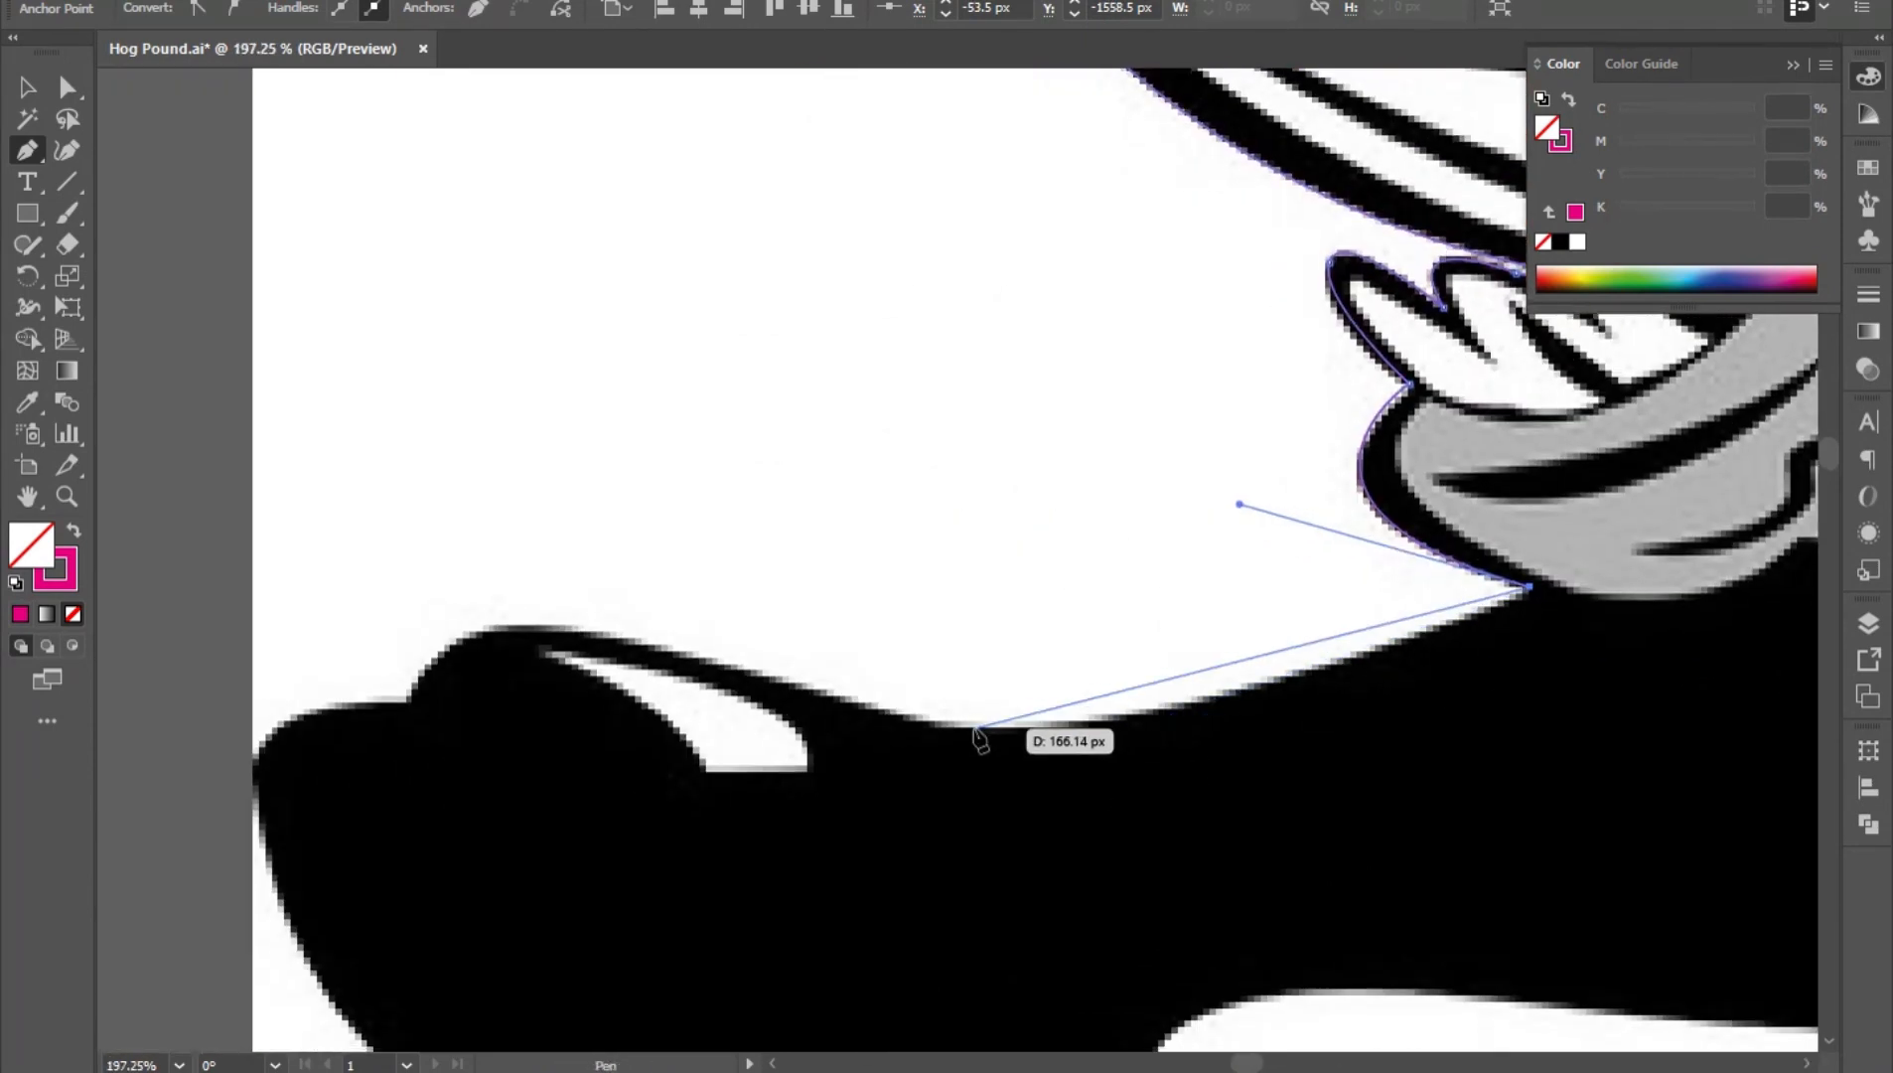
drag(974, 728, 1253, 747)
drag(1025, 743, 999, 596)
click(1002, 734)
- Trace around the front hoof and along its underside, ending with a corner point at the foreleg's dewclaw
drag(876, 611, 912, 642)
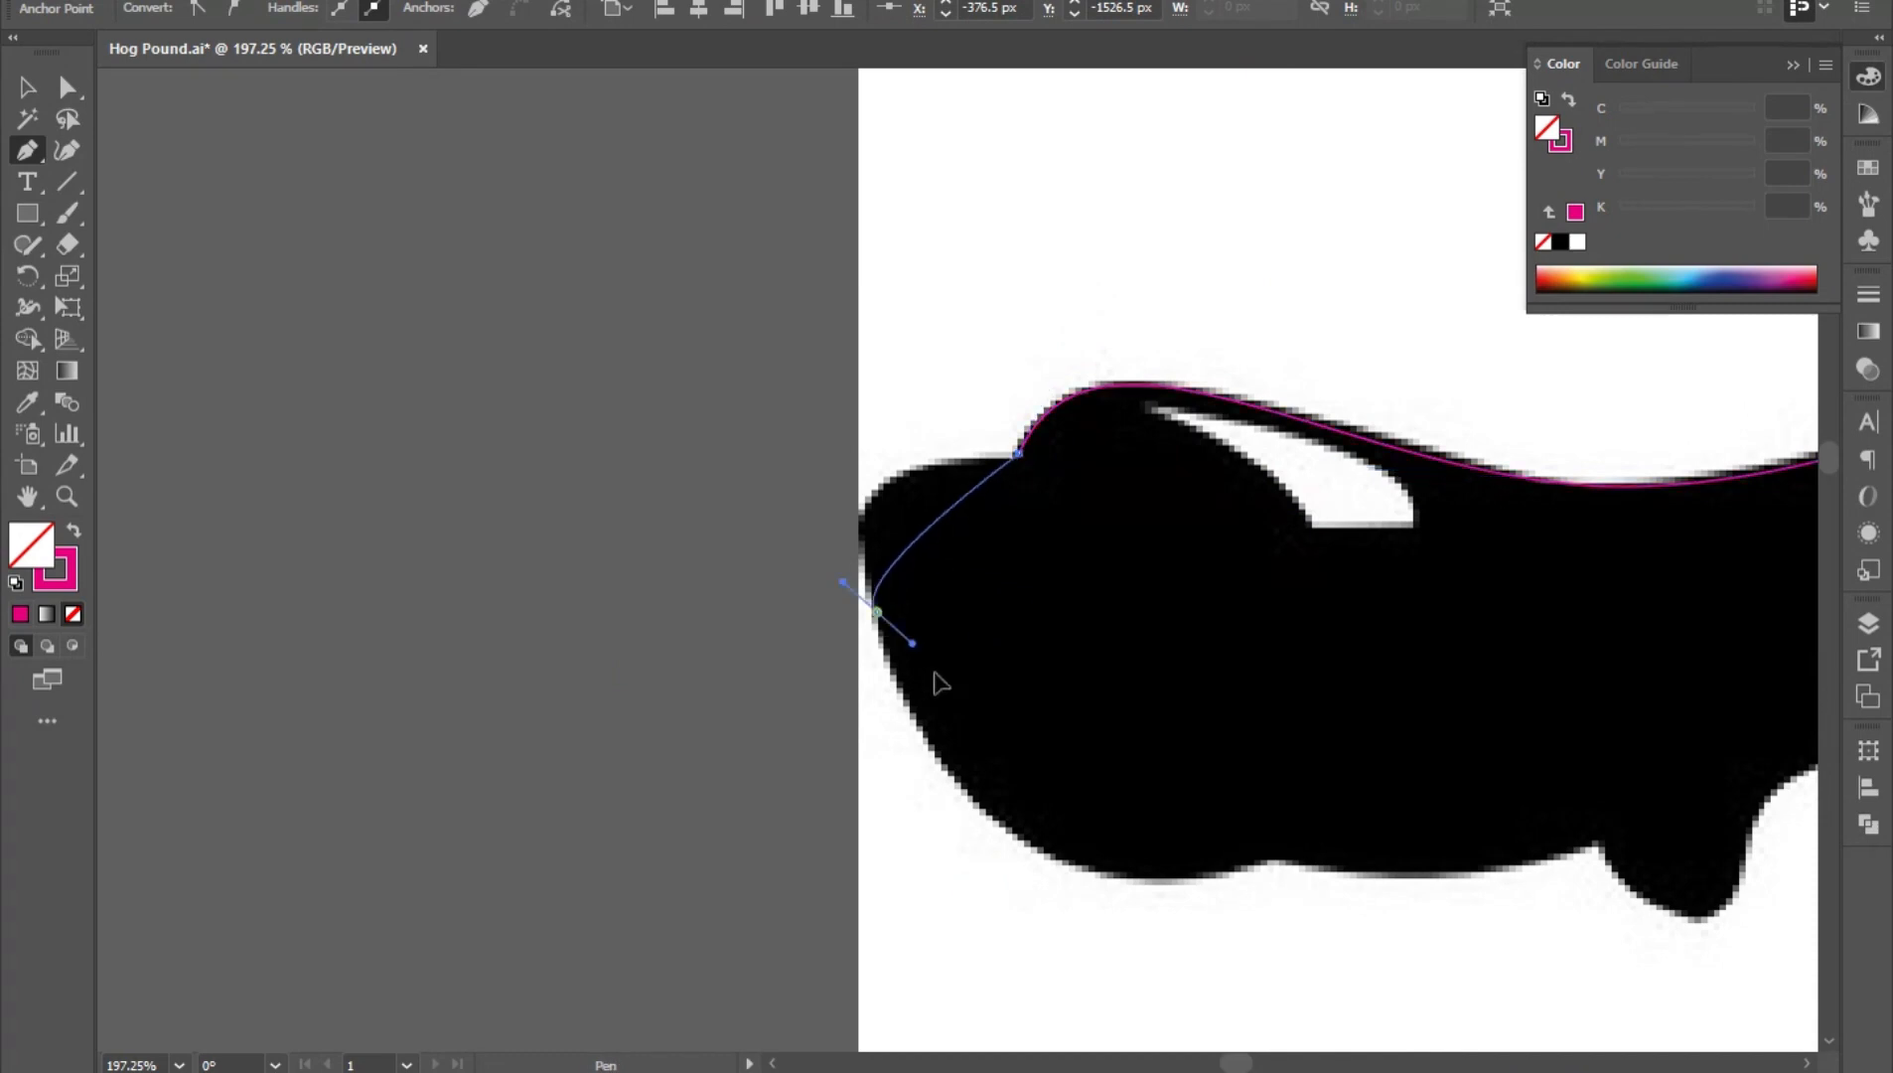
drag(1566, 972, 1209, 824)
drag(926, 710, 1380, 630)
click(929, 709)
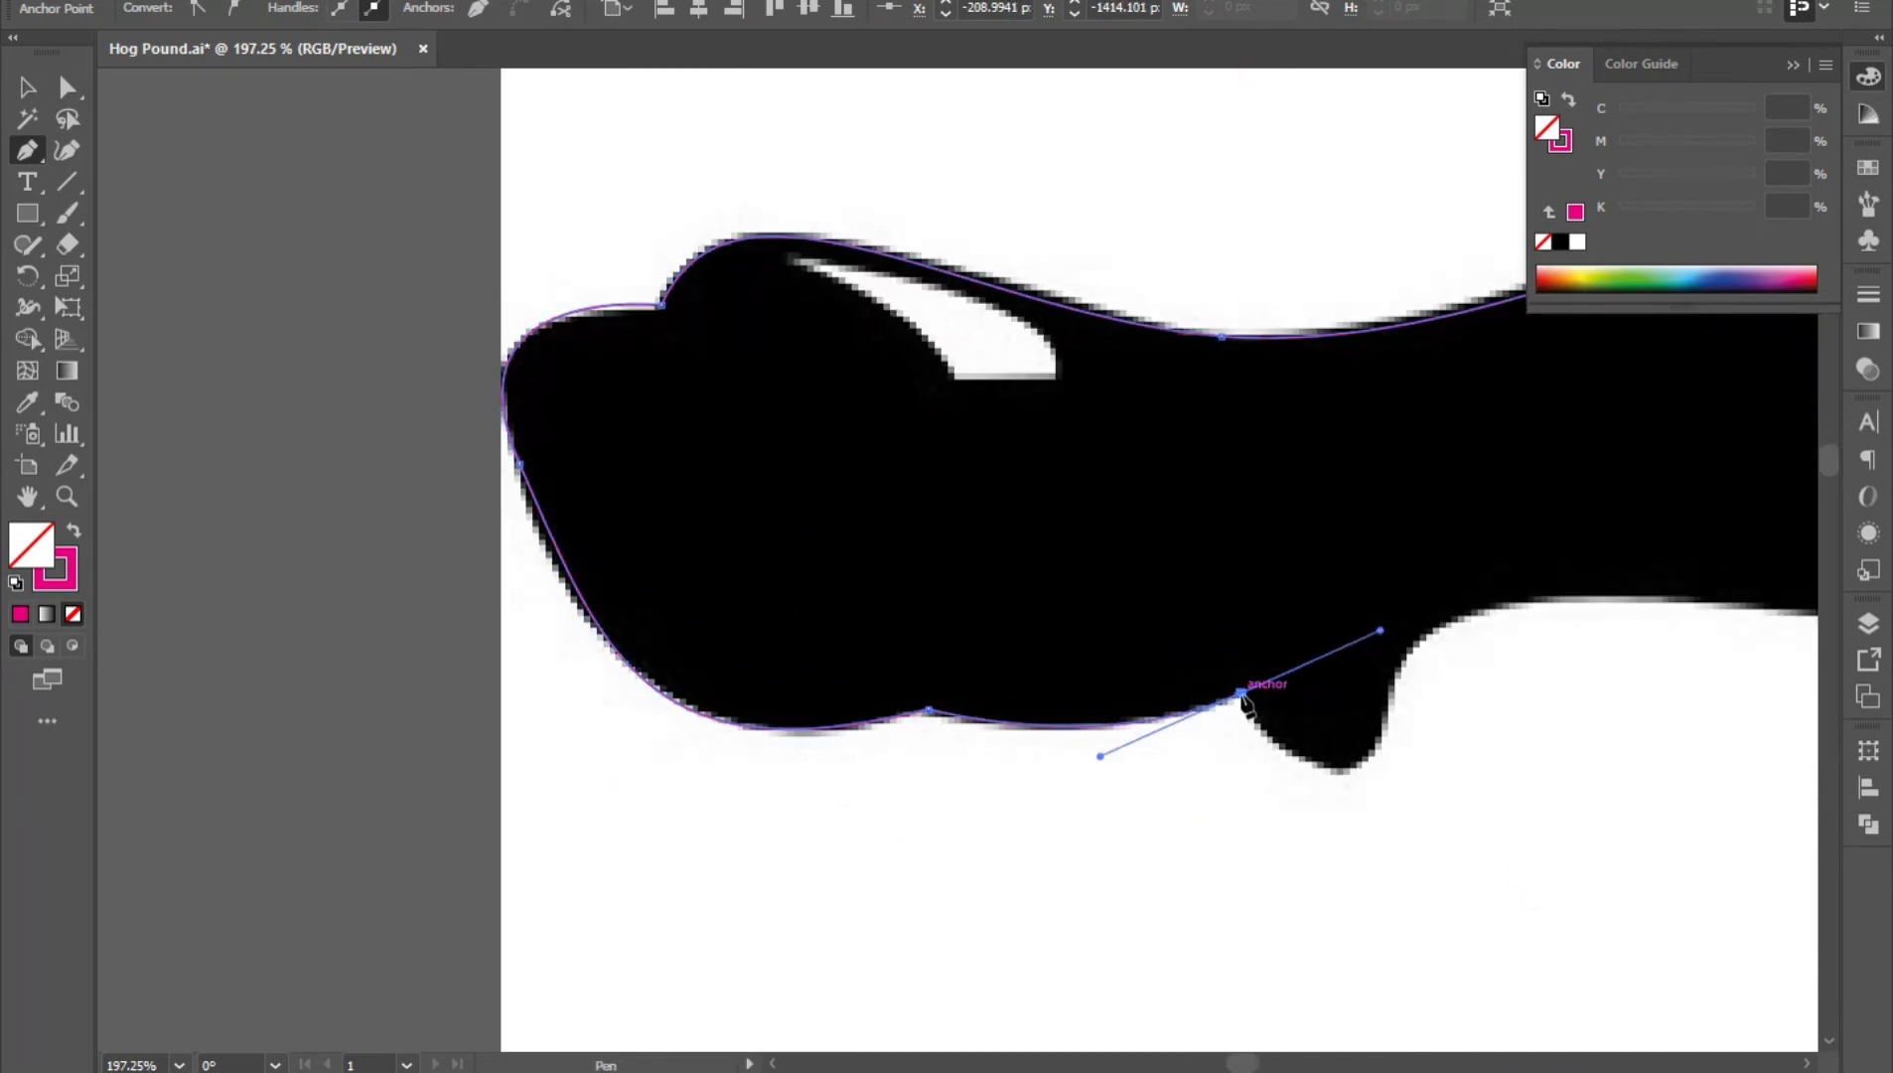
click(1241, 694)
- Trace around the foreleg's dewclaw and along the underside of the body to the corner where the darker hind leg begins
drag(1353, 764, 1090, 579)
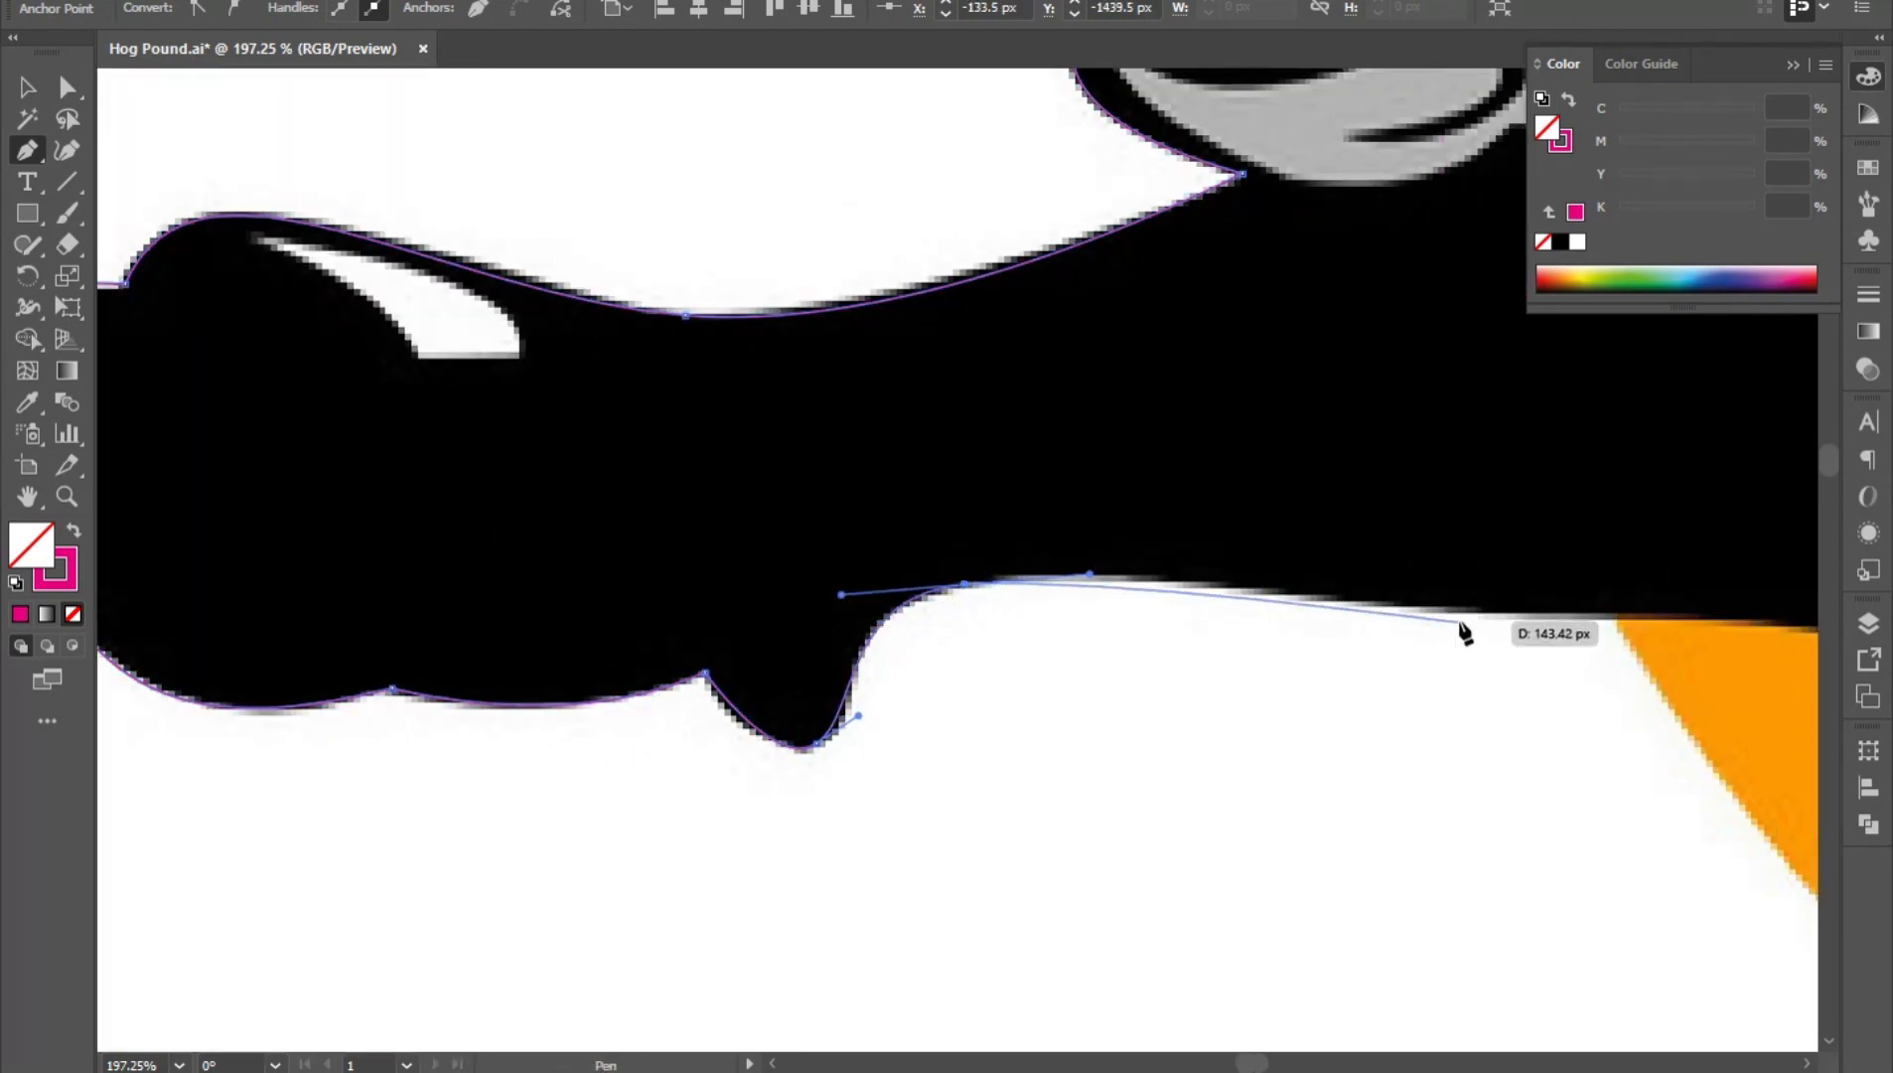
drag(1372, 664, 886, 589)
drag(997, 534, 1187, 554)
drag(1581, 588, 1127, 762)
scroll(1055, 787, down, 5)
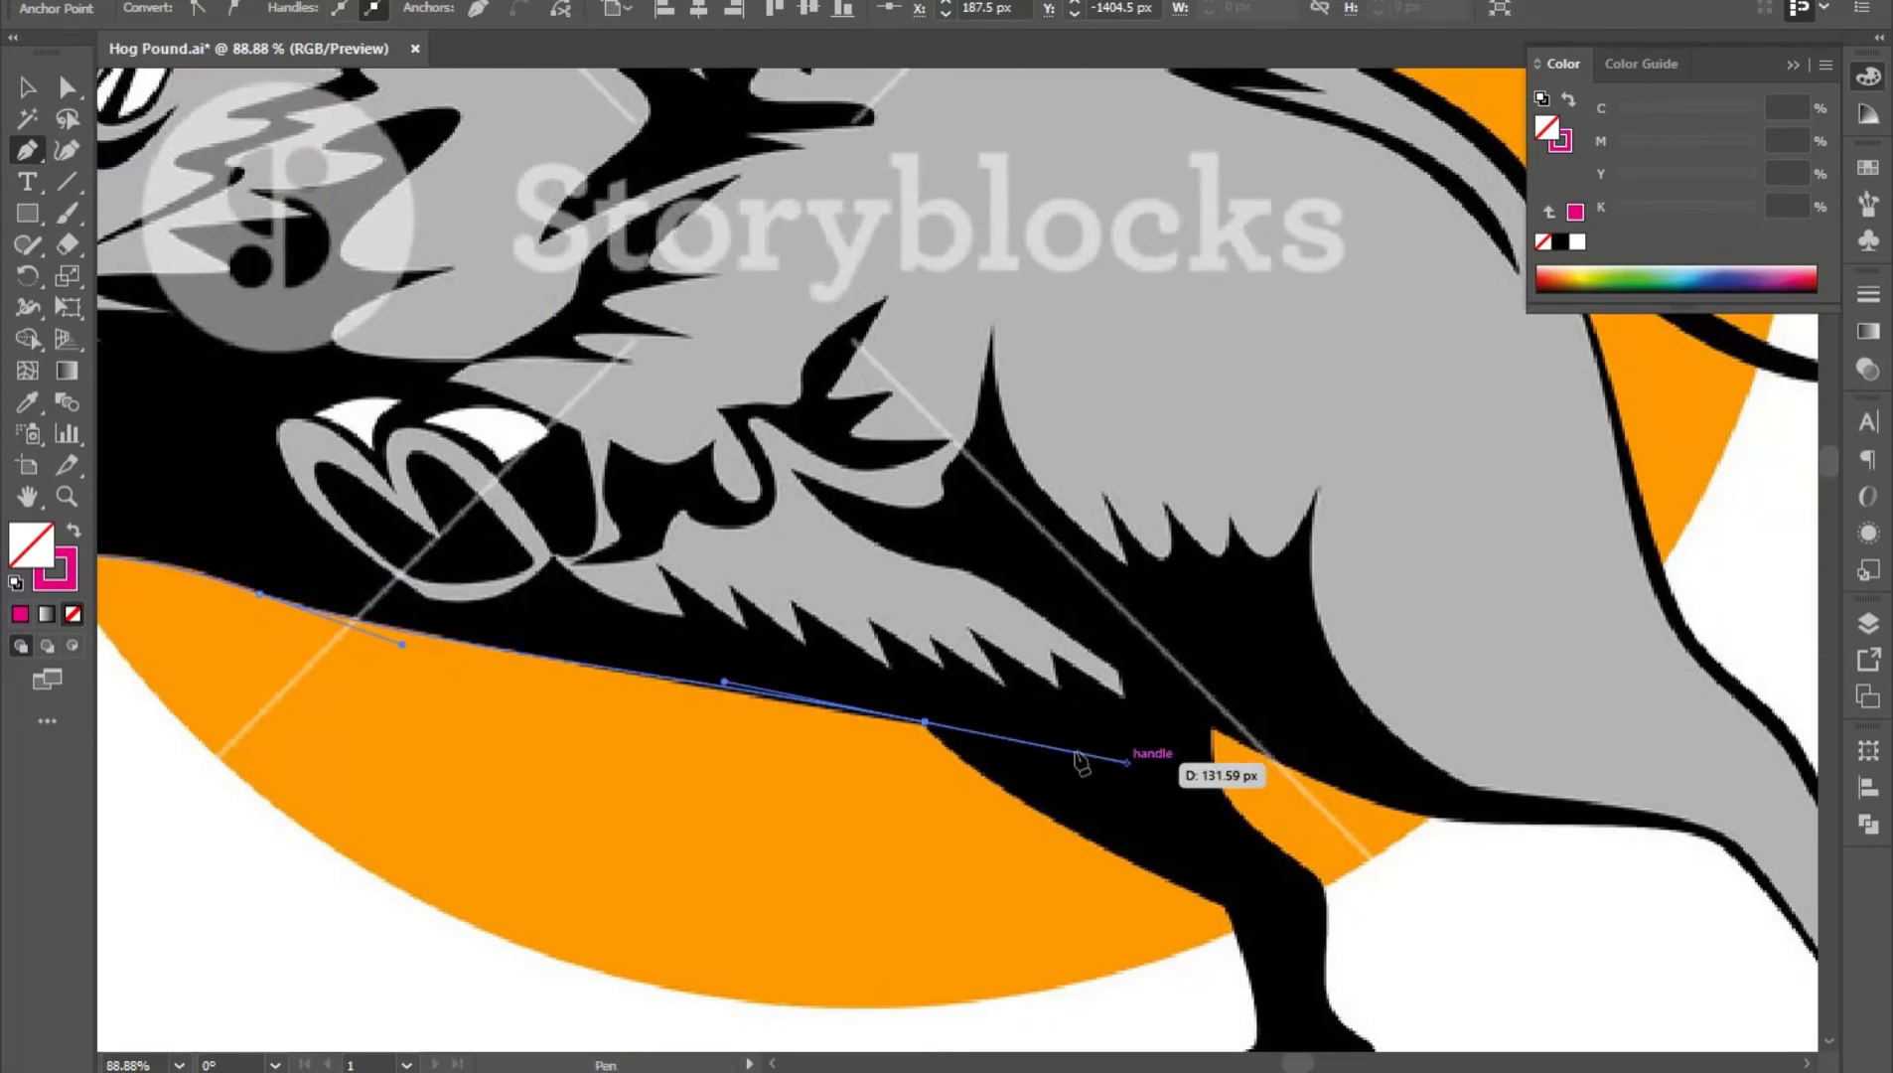
click(925, 722)
- Trace the front edge of the black hind leg past the knee and down to the top of its hoof
scroll(954, 723, up, 2)
drag(1230, 883, 724, 491)
drag(828, 580, 1061, 688)
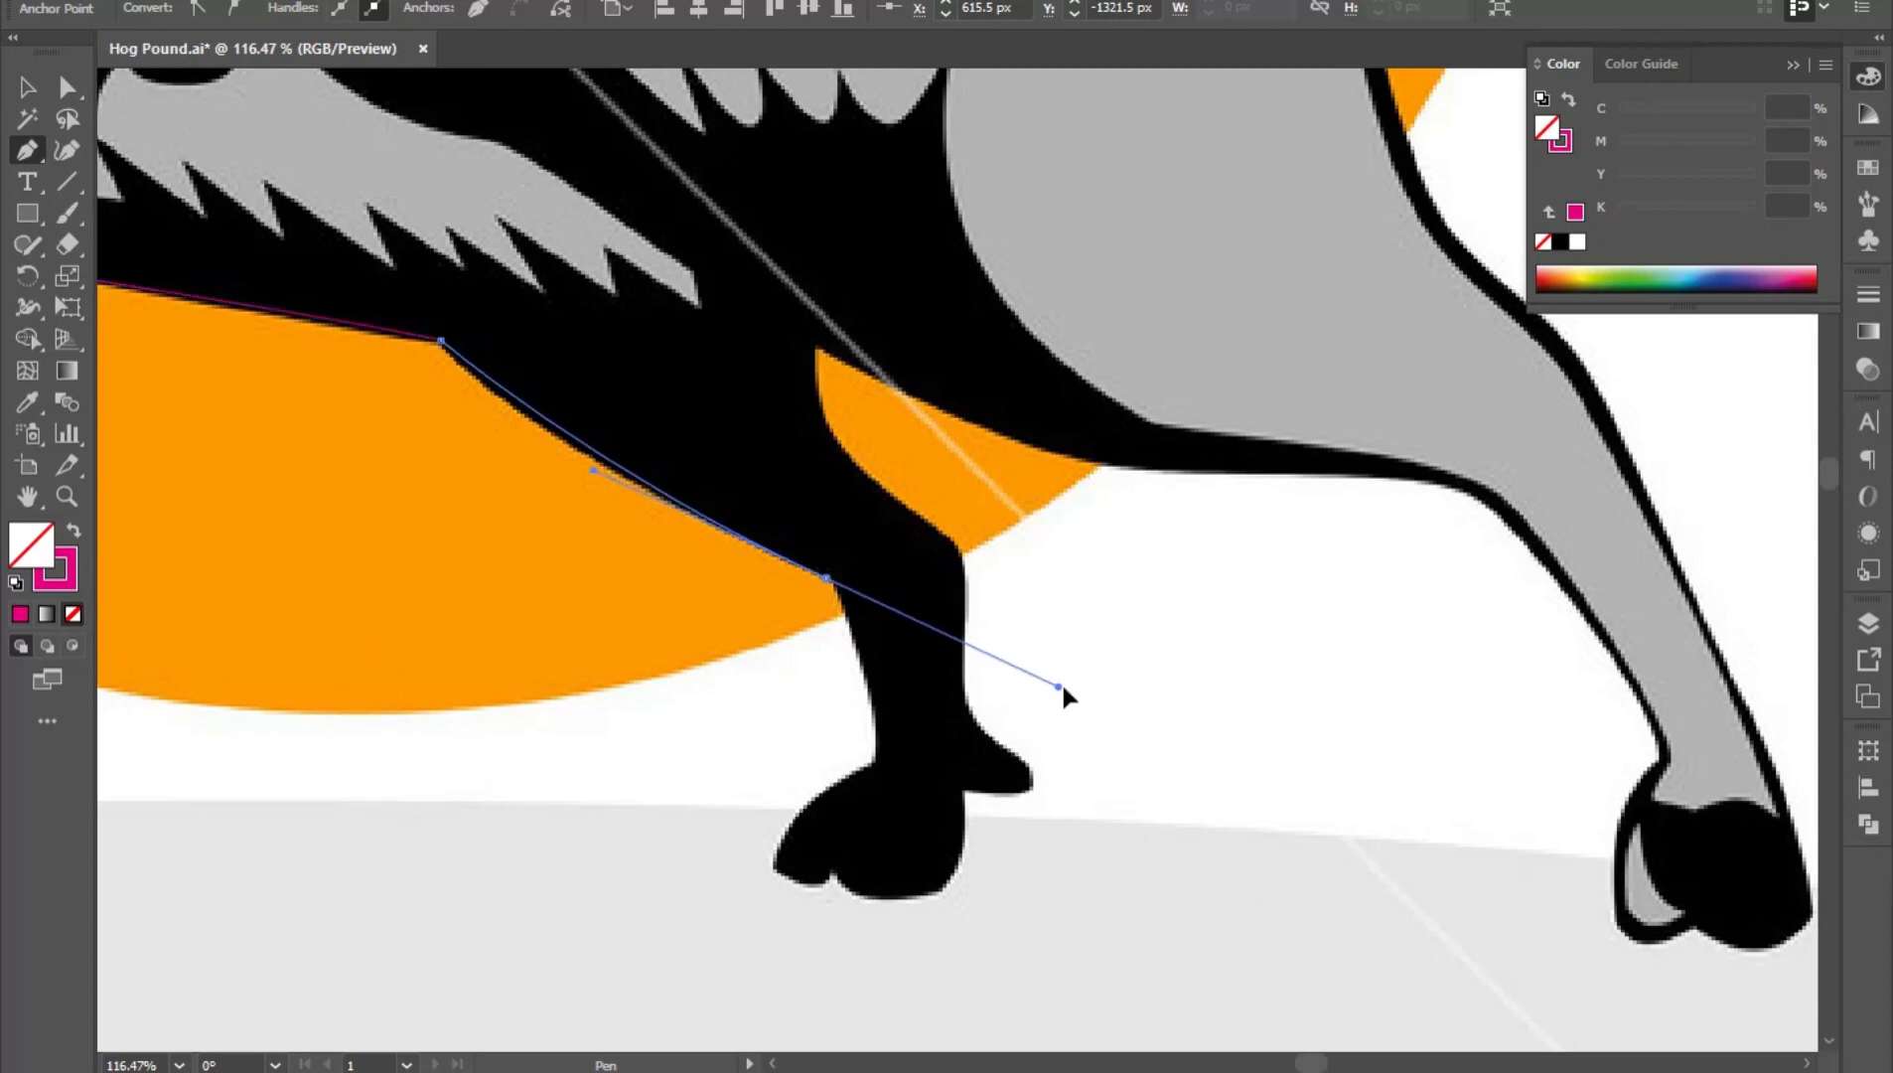
click(826, 577)
click(863, 656)
click(893, 730)
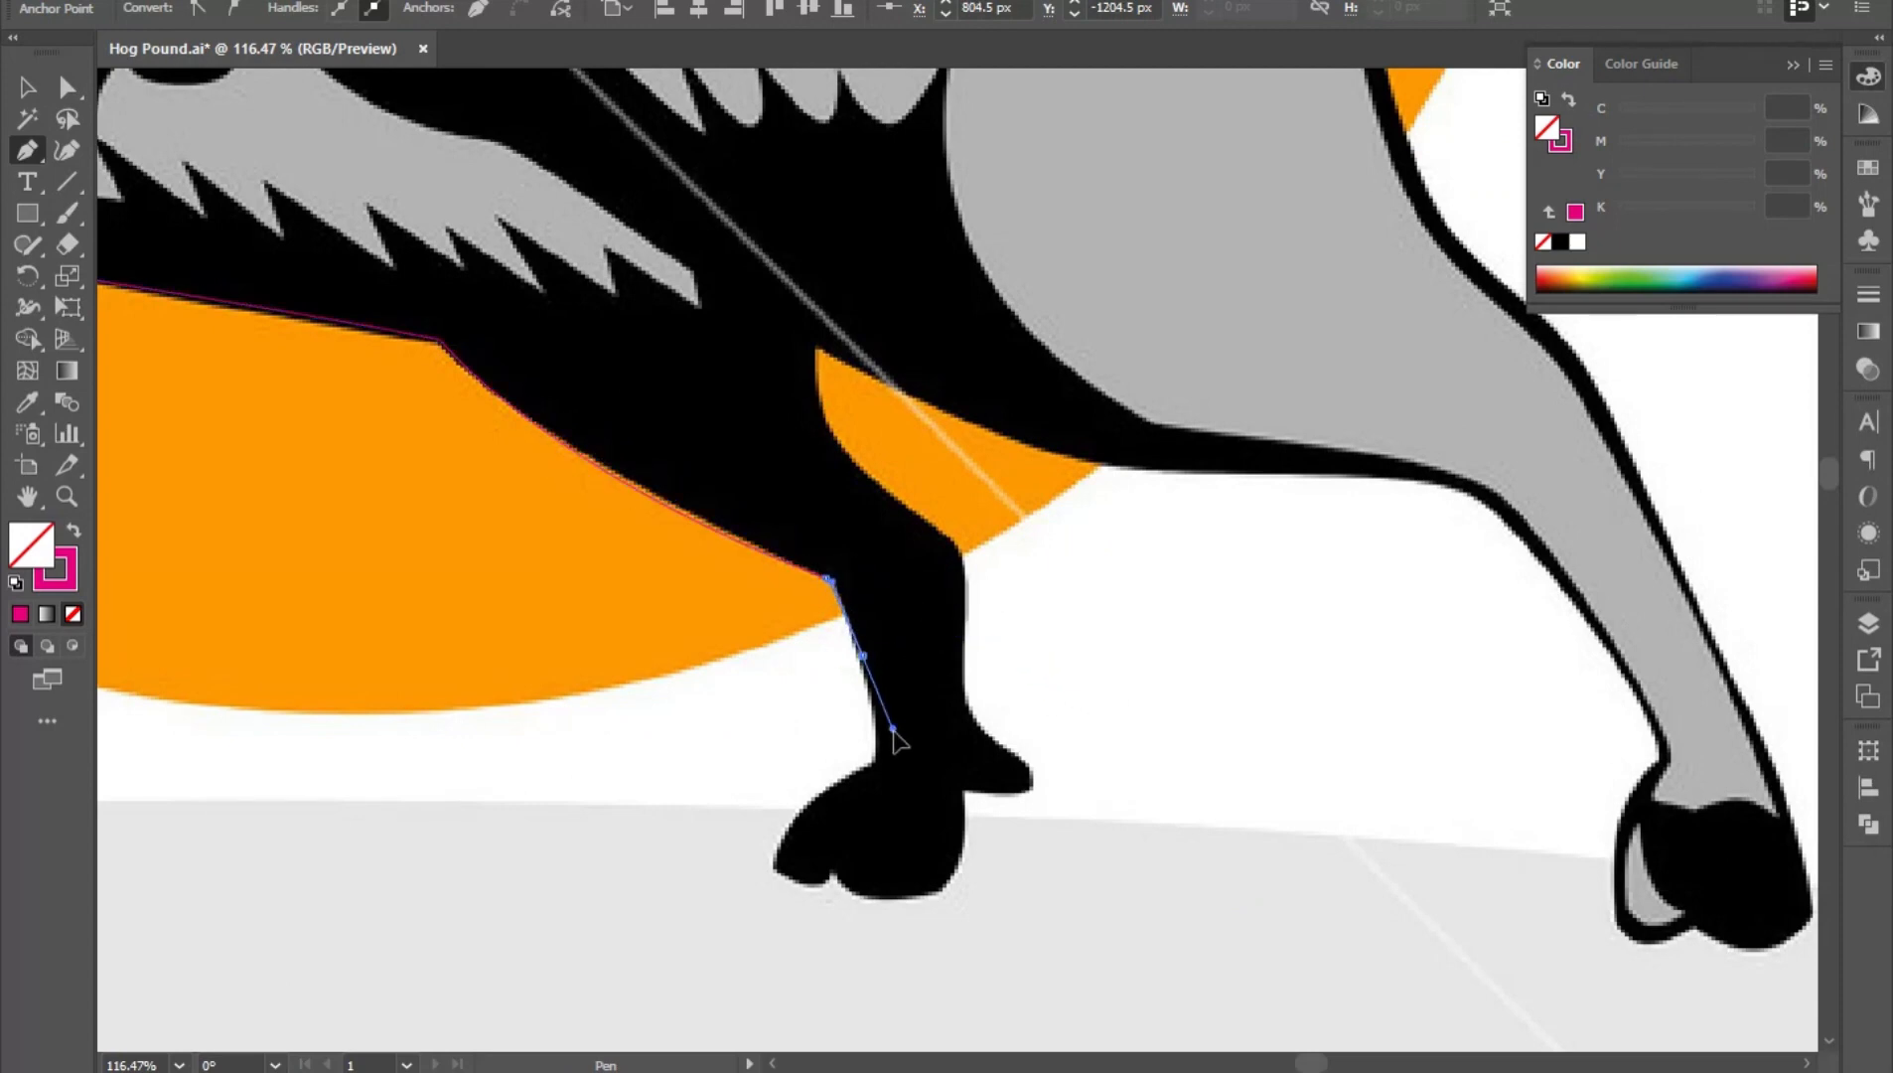
drag(885, 733, 876, 733)
click(872, 761)
- Trace around the black hind leg's cloven hoof and the small dewclaw behind it
drag(772, 790, 921, 861)
drag(795, 875, 843, 569)
drag(843, 569, 942, 603)
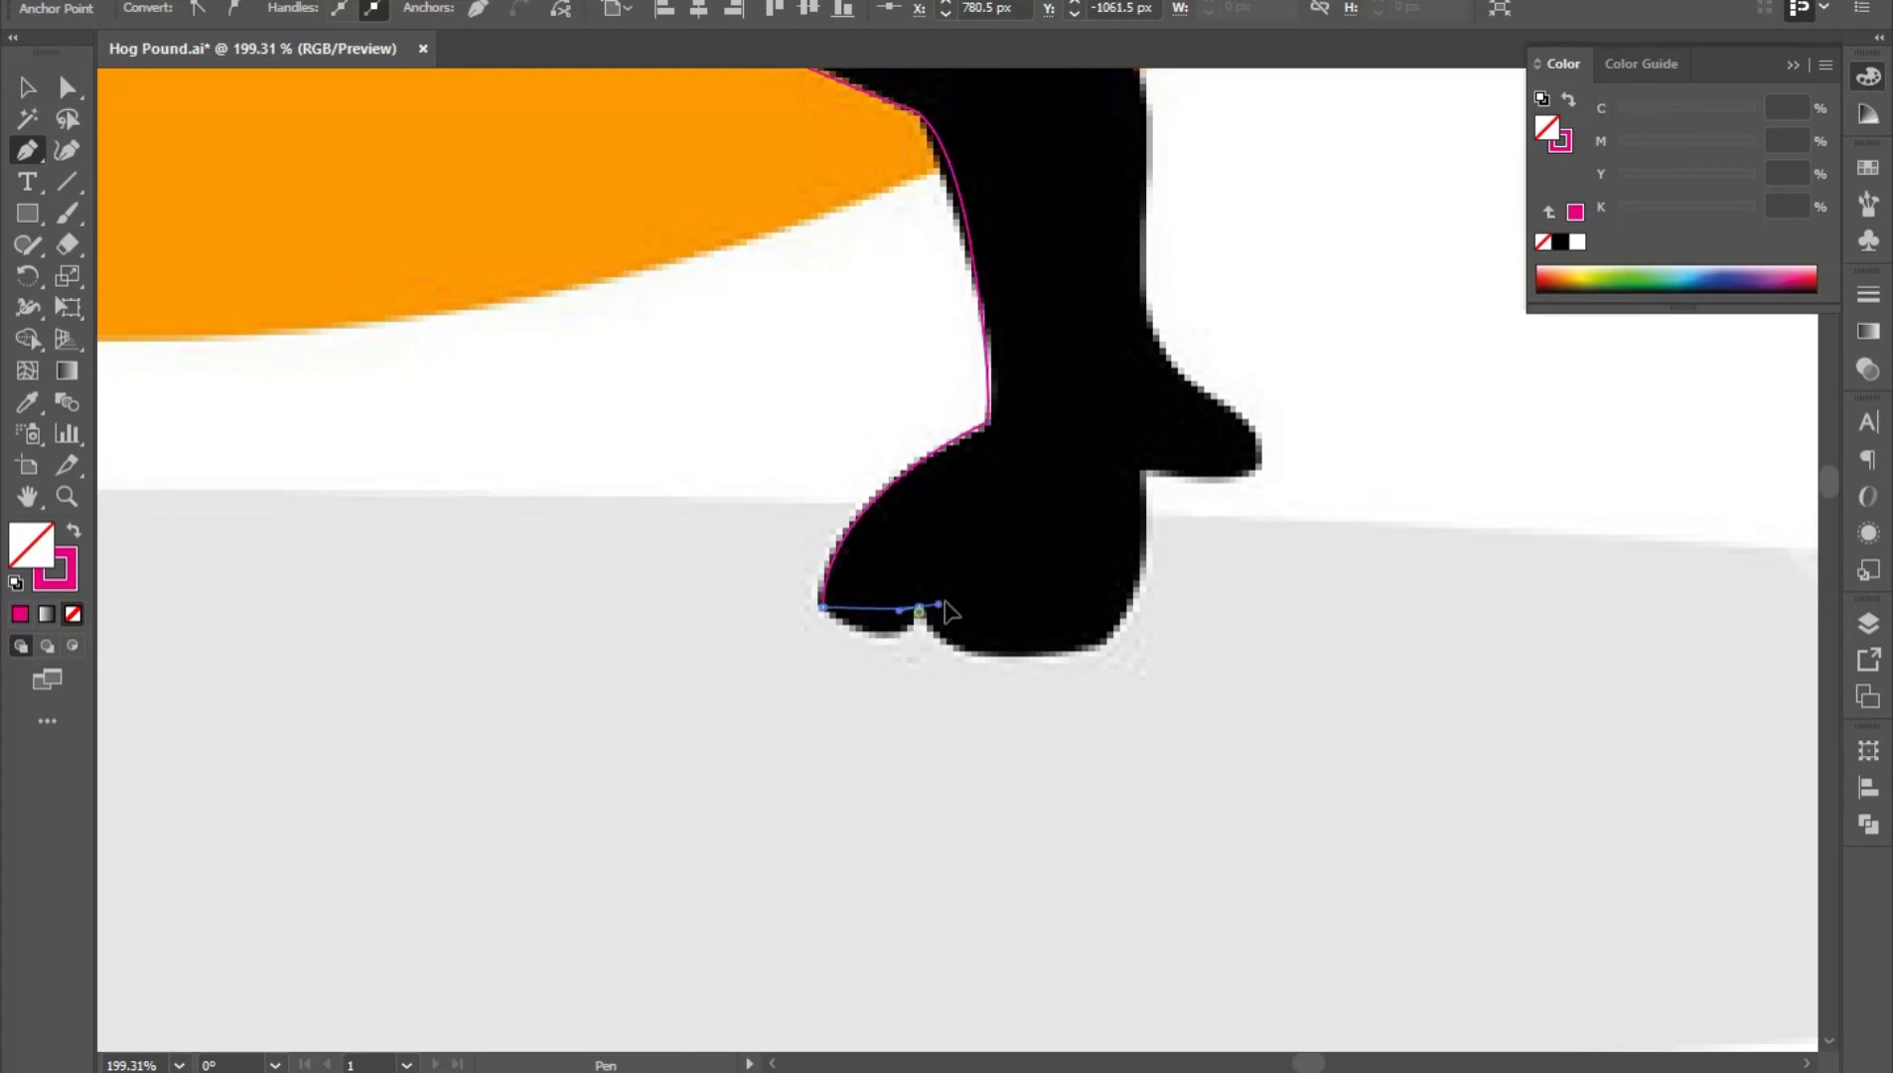
click(917, 607)
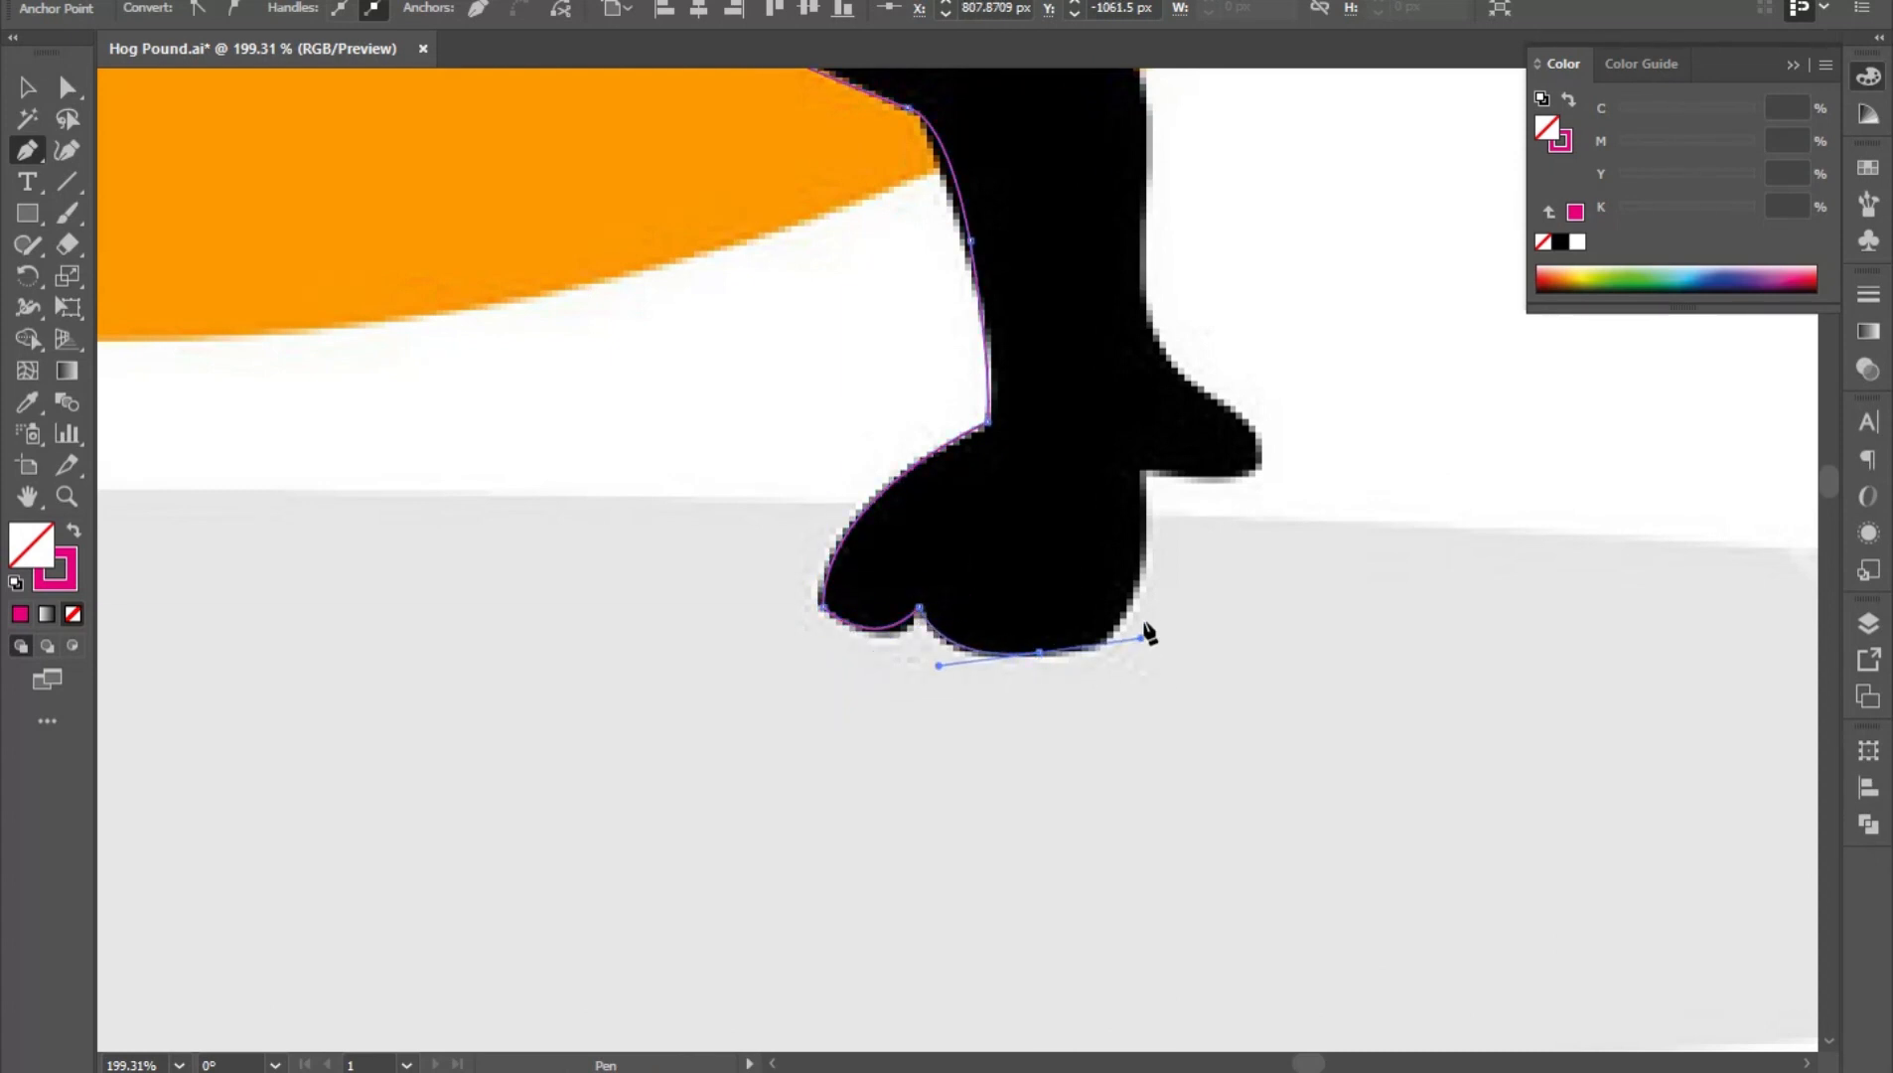
drag(1138, 473, 1194, 376)
click(1261, 462)
- Trace the rear edge of the black hind leg up past the knee to a corner point at the top of the orange gap
drag(1141, 263, 1090, 700)
key(space)
drag(1034, 570, 982, 506)
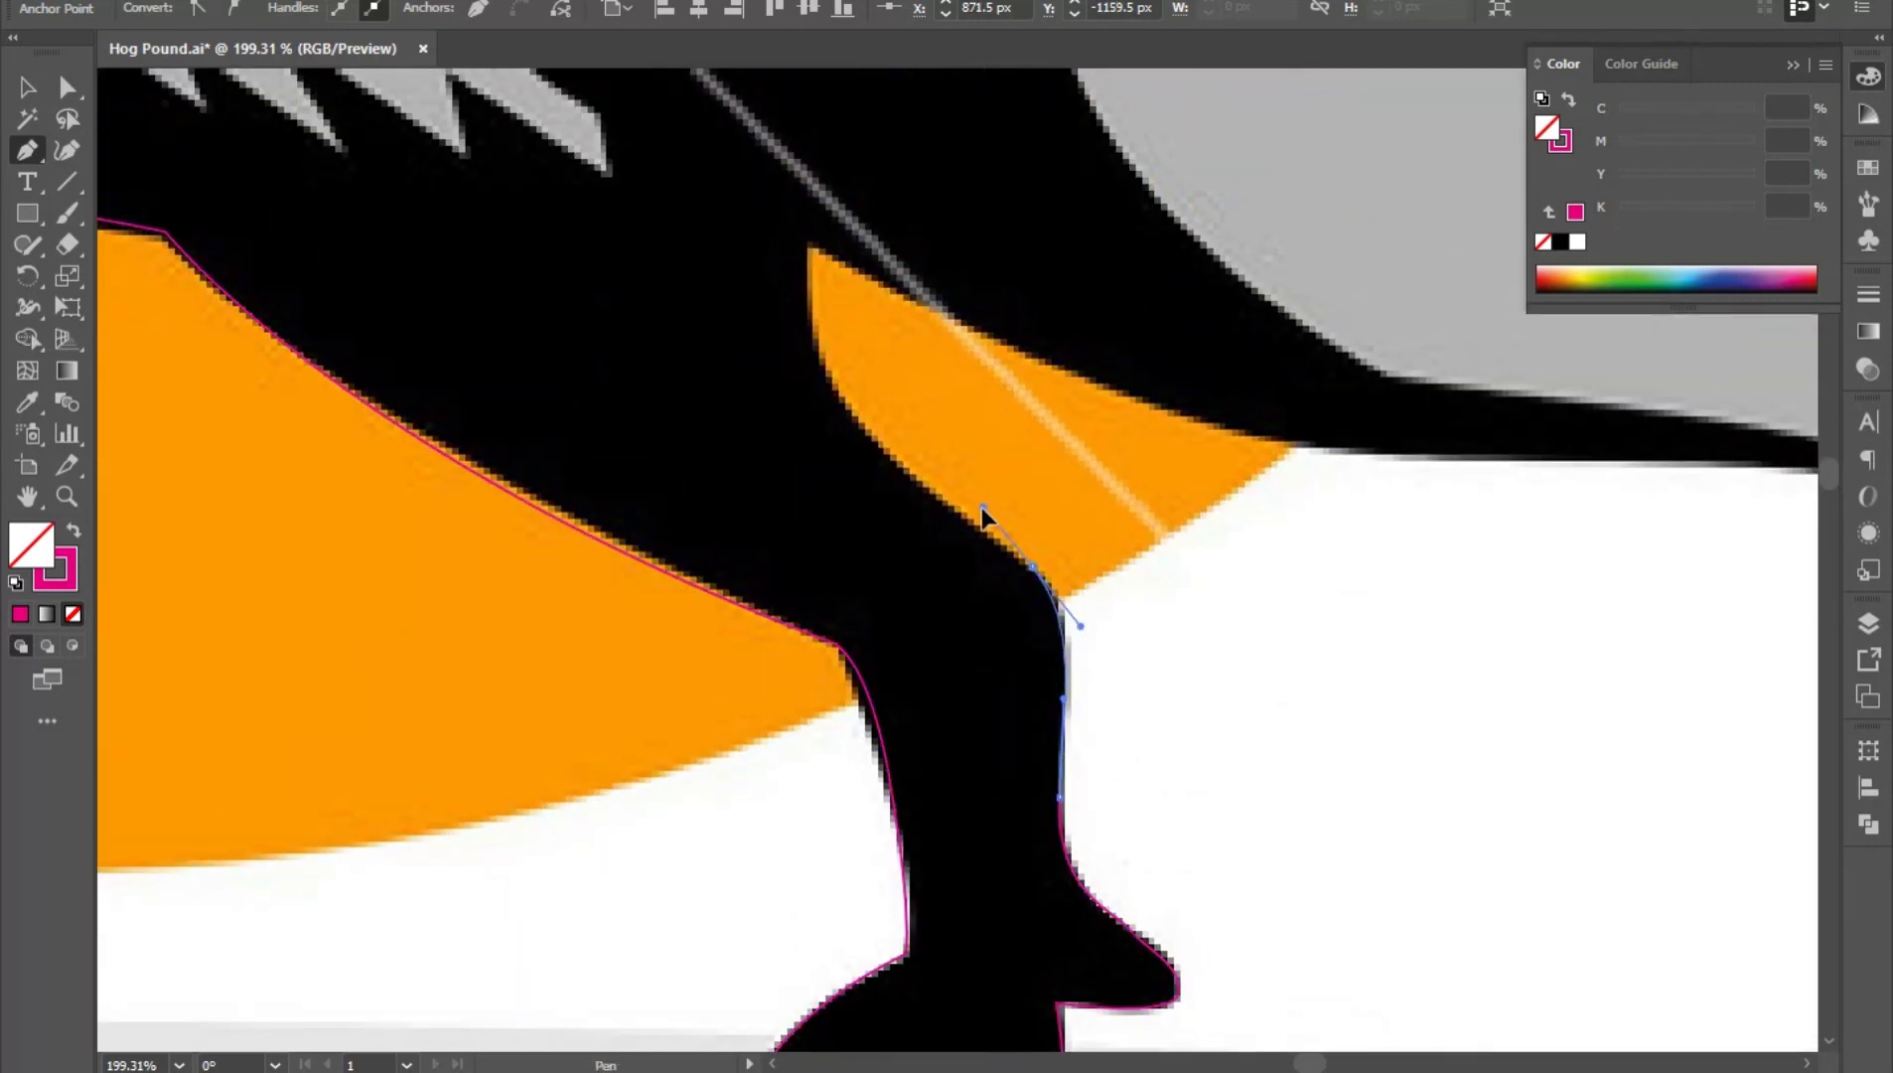
key(space)
drag(838, 317, 930, 550)
drag(901, 480, 911, 422)
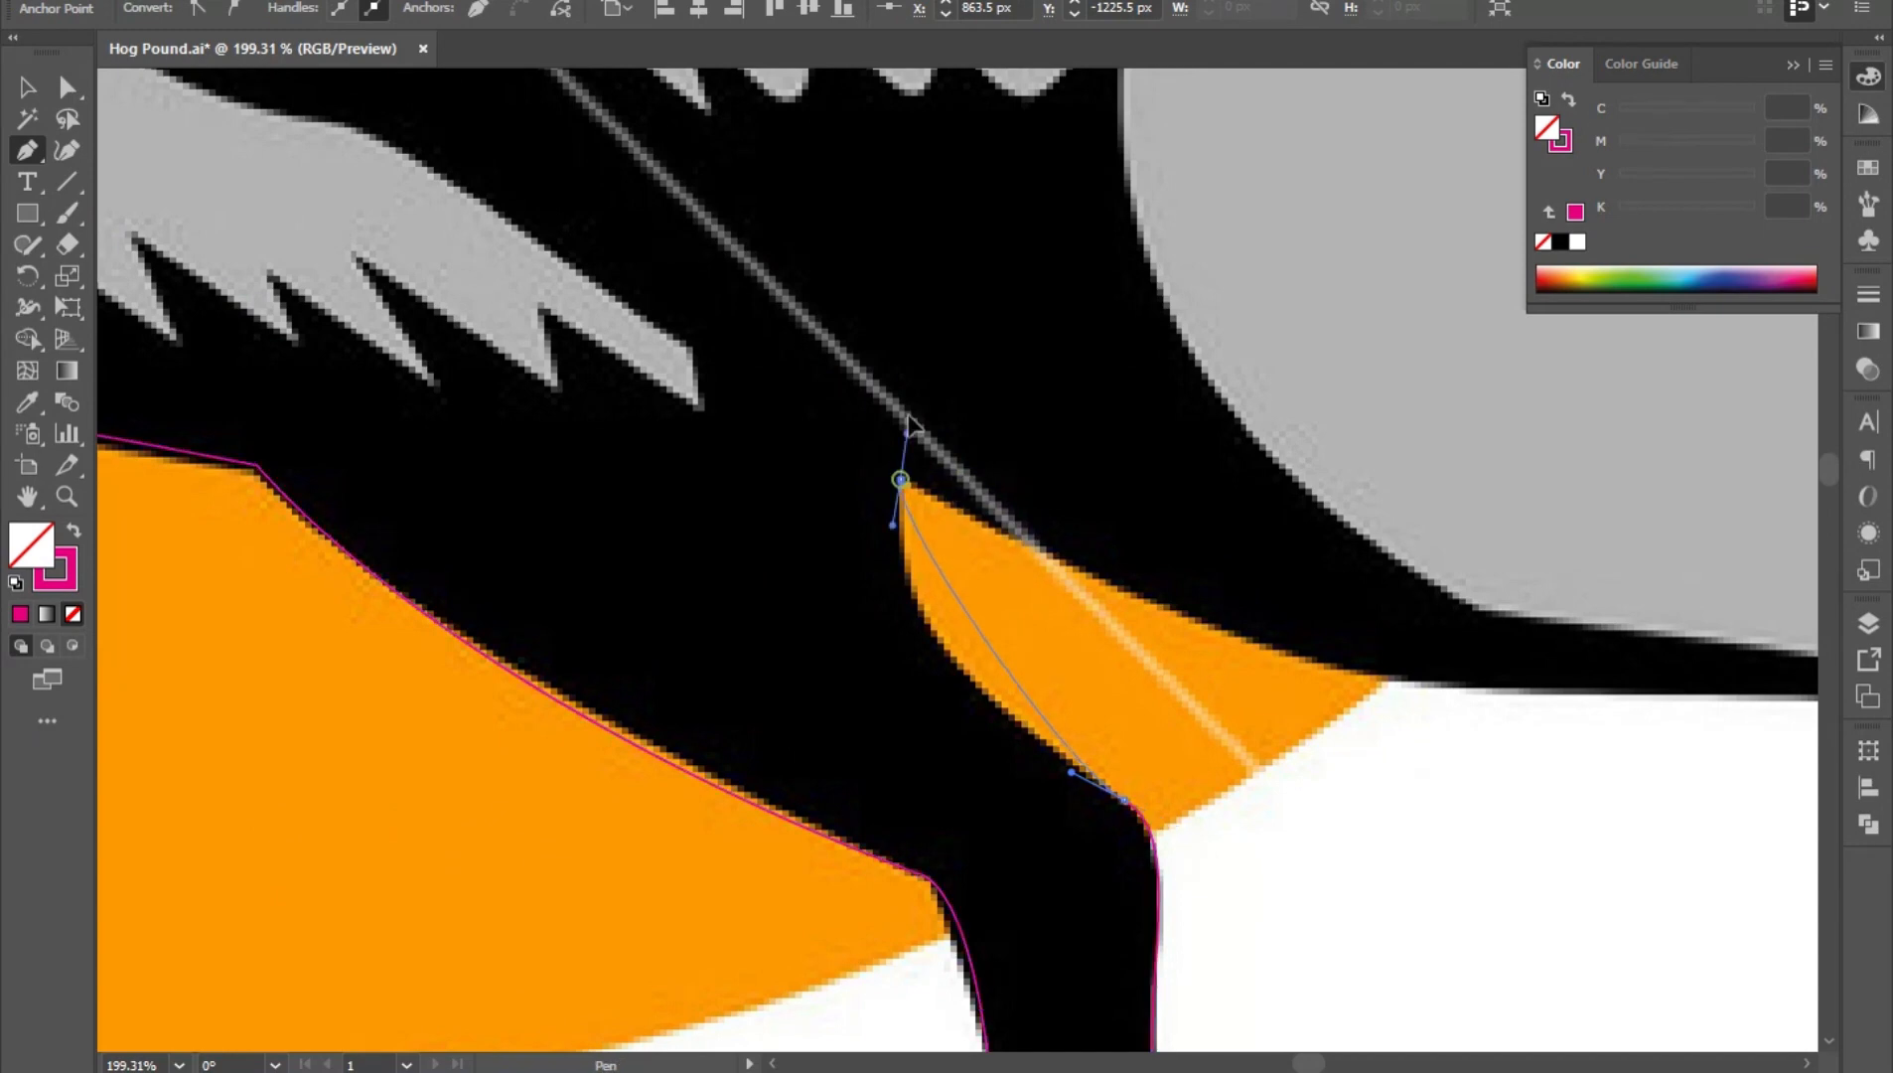
drag(919, 296, 924, 301)
click(901, 481)
- Trace the belly's underside from the orange gap's top corner to the start of the grey hind leg
scroll(973, 526, down, 2)
key(space)
drag(1352, 636, 993, 697)
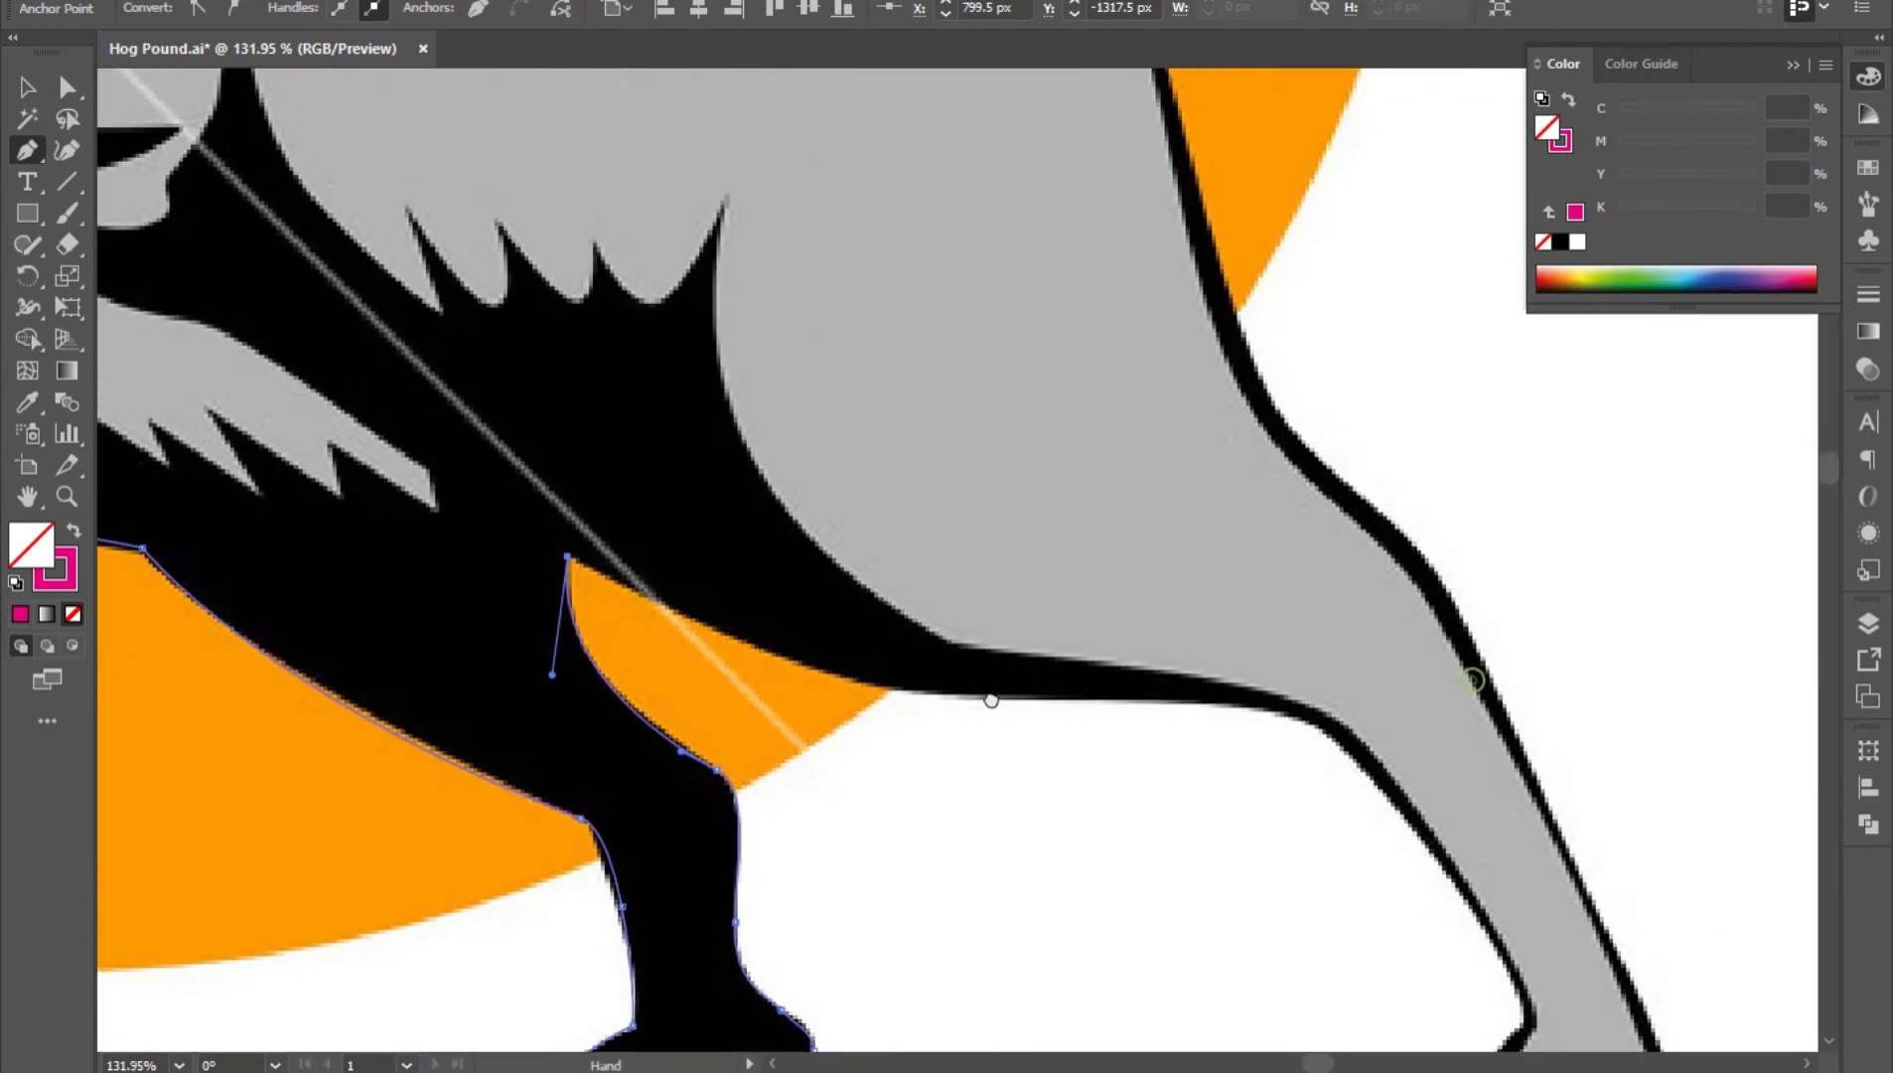
drag(1180, 699, 1590, 680)
click(1180, 699)
- Trace the inner edge of the grey hind leg from the belly down to the notch above its hoof
key(space)
drag(1312, 794, 1130, 696)
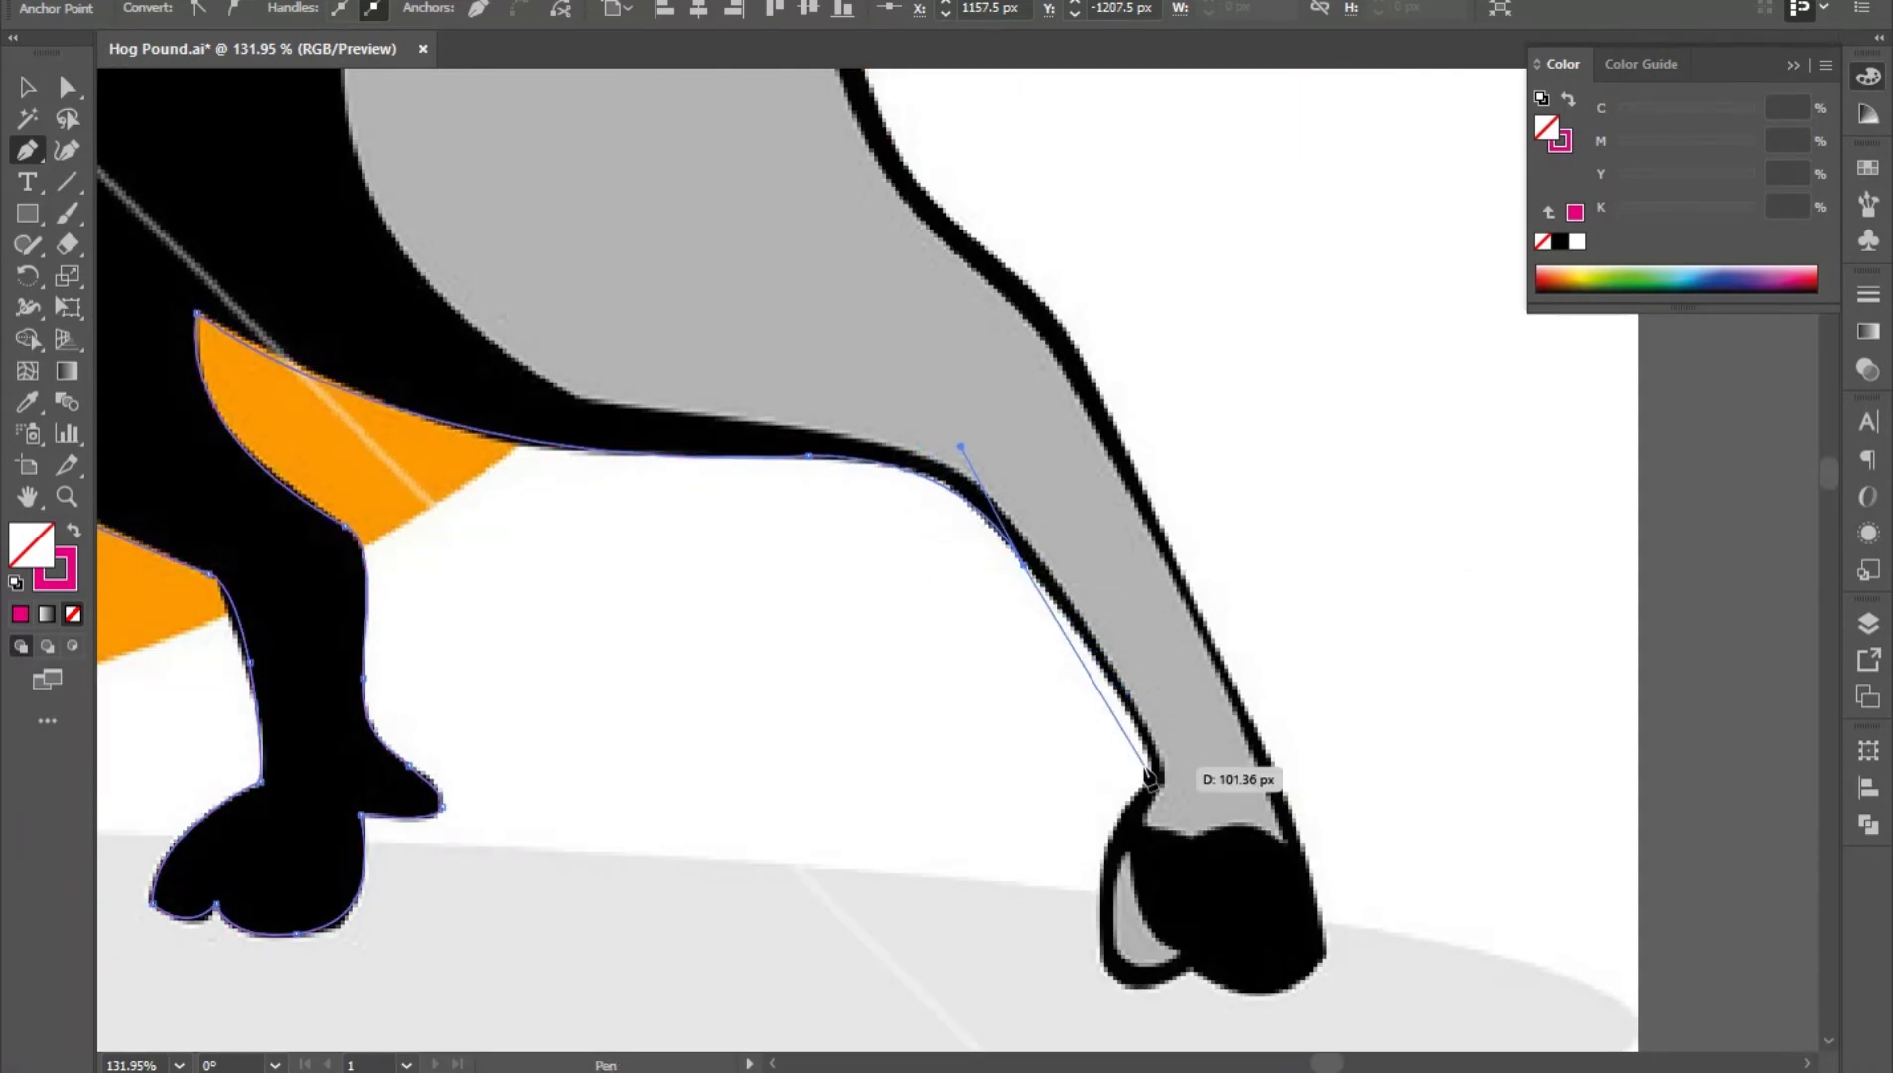
drag(1154, 775, 1184, 834)
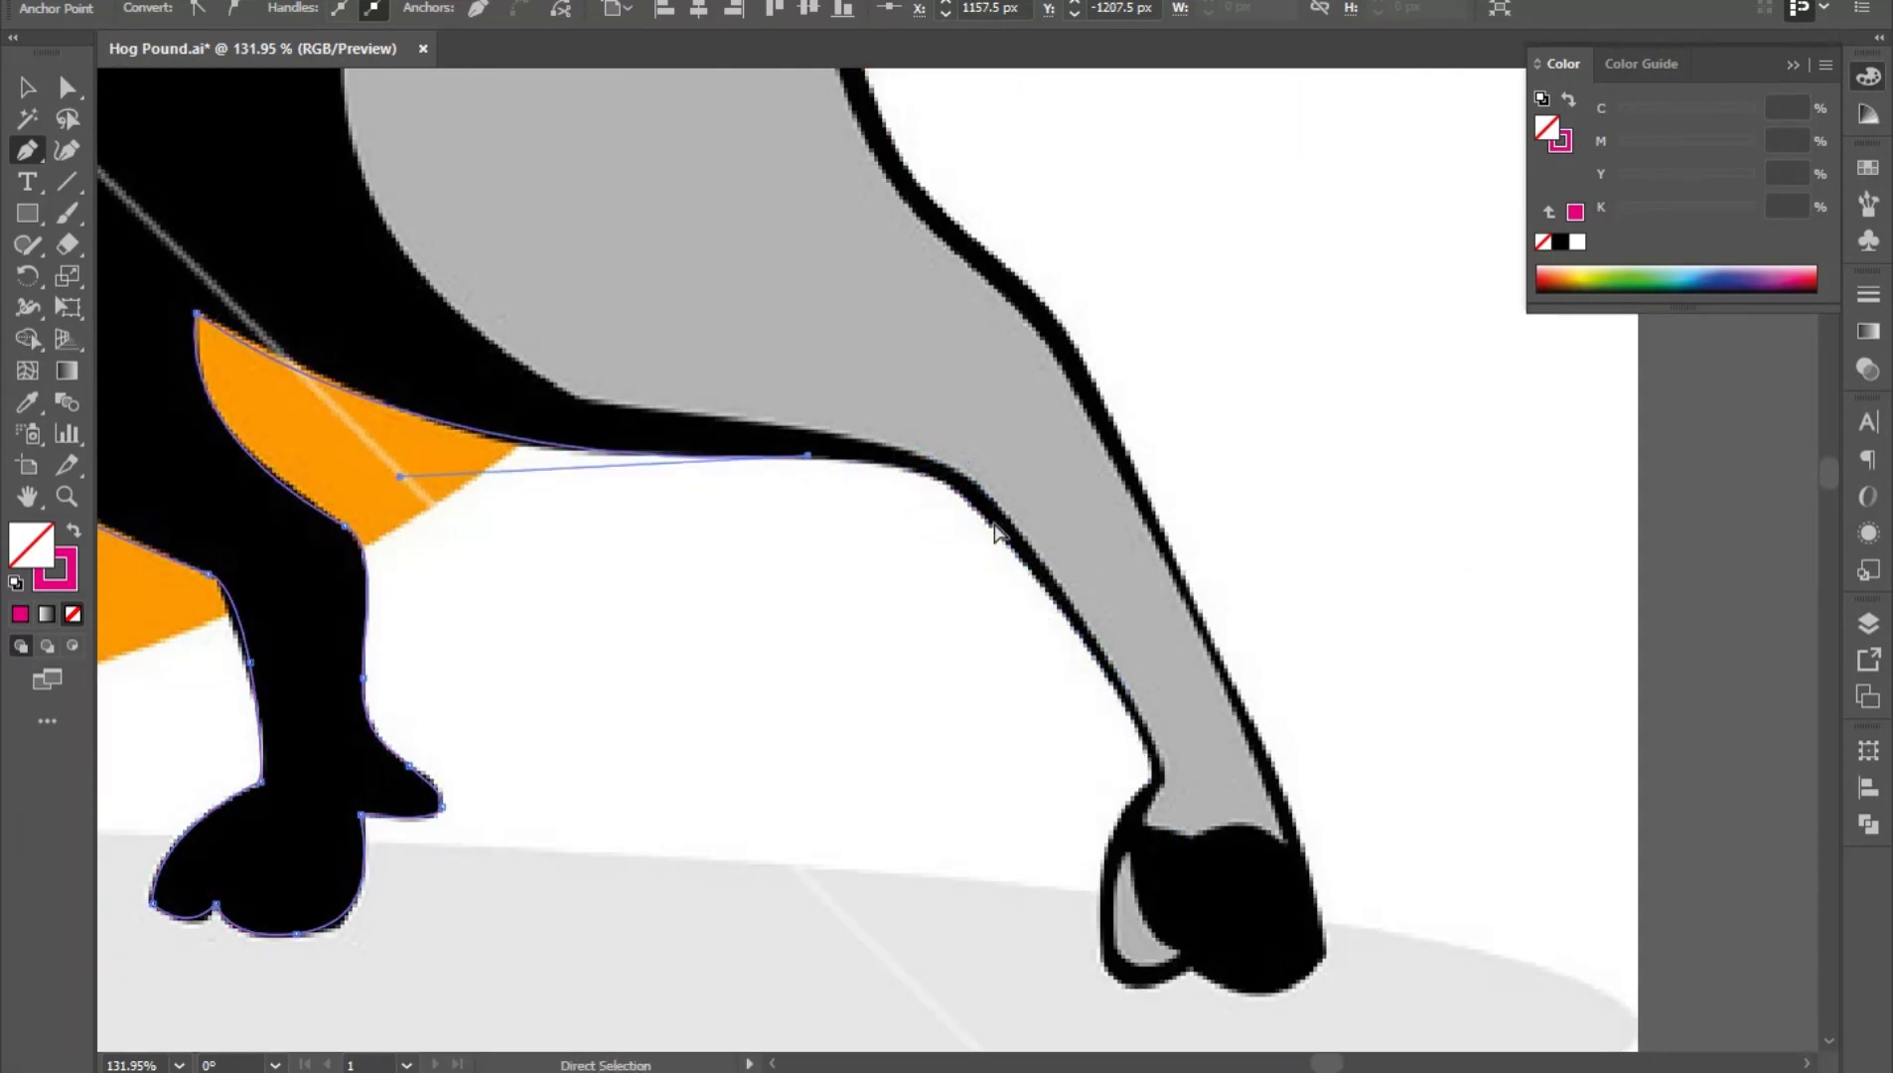
drag(963, 495, 1003, 546)
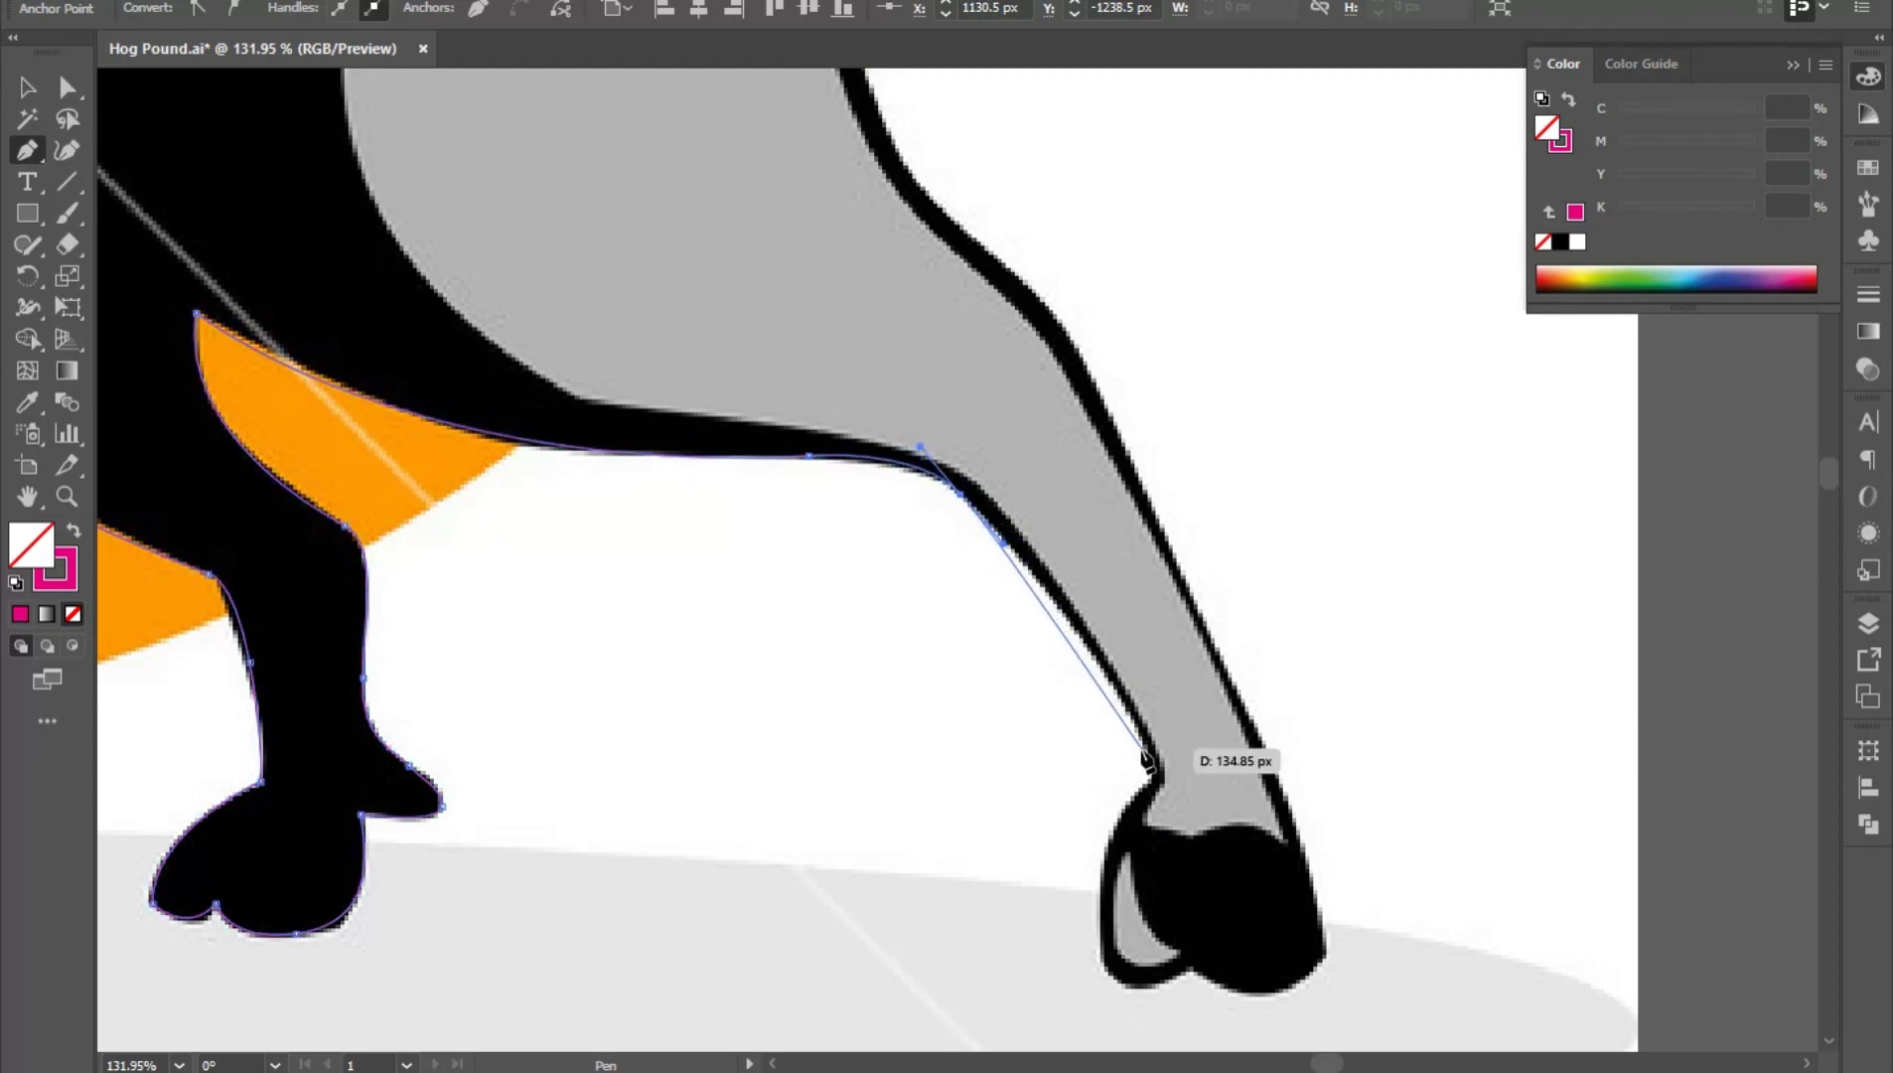
drag(1155, 781, 1155, 849)
- Trace around the grey hind leg's hoof, with a corner point at the cleft between its two toes
scroll(1166, 773, up, 3)
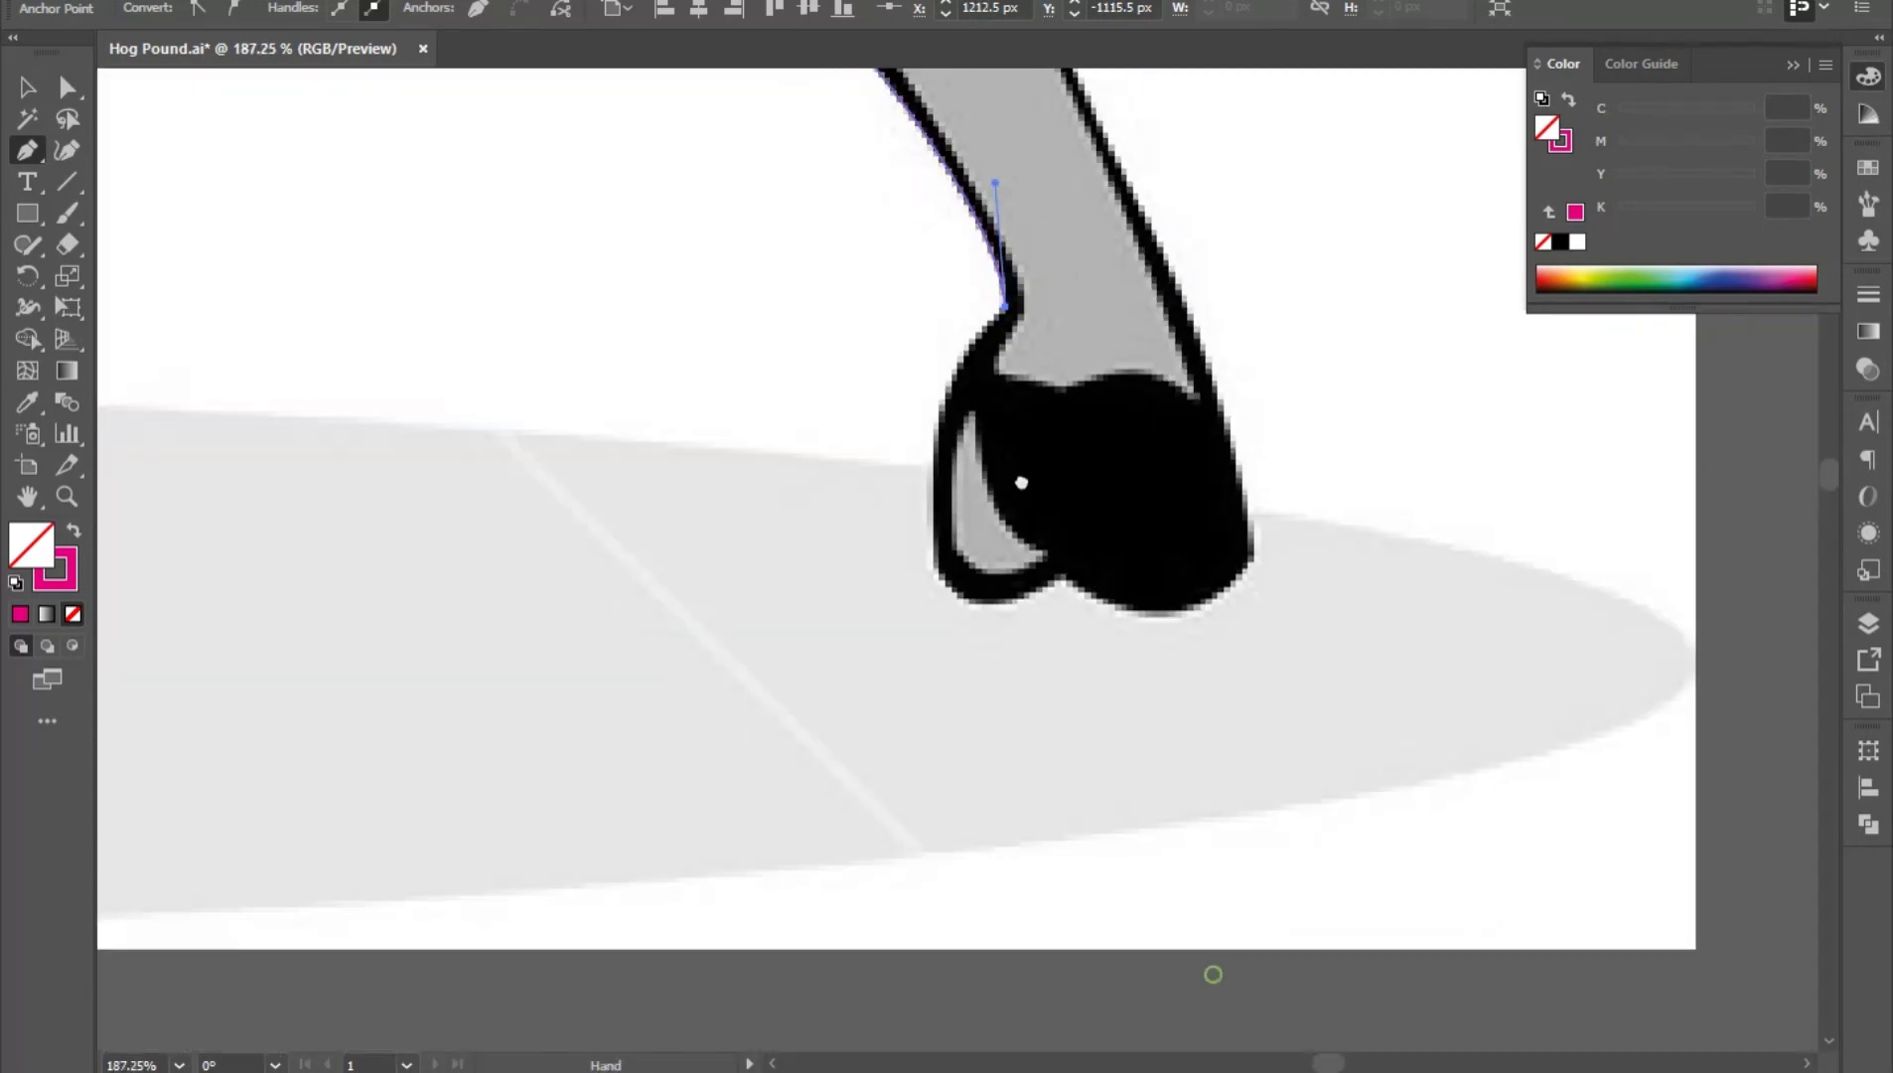
drag(935, 495, 930, 642)
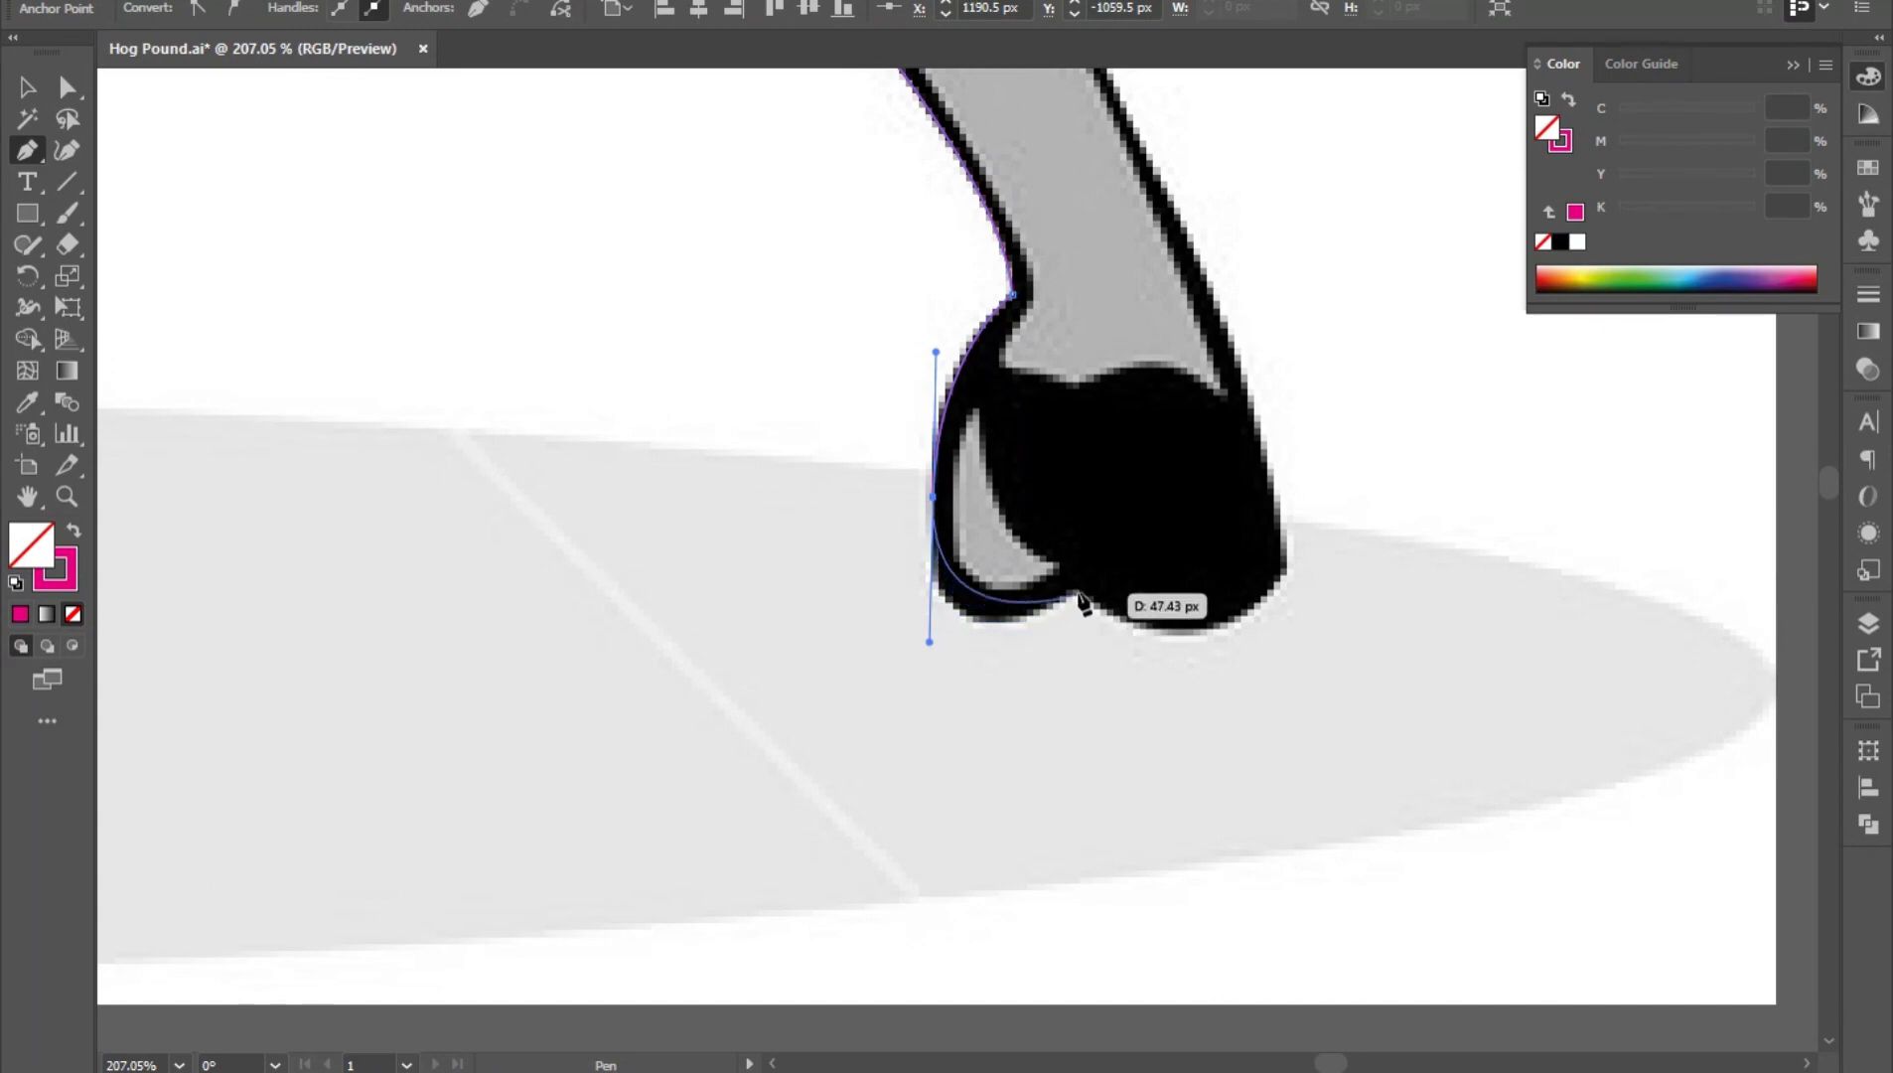
drag(1081, 589, 1163, 530)
key(ctrl+z)
drag(1236, 671, 1066, 576)
click(806, 613)
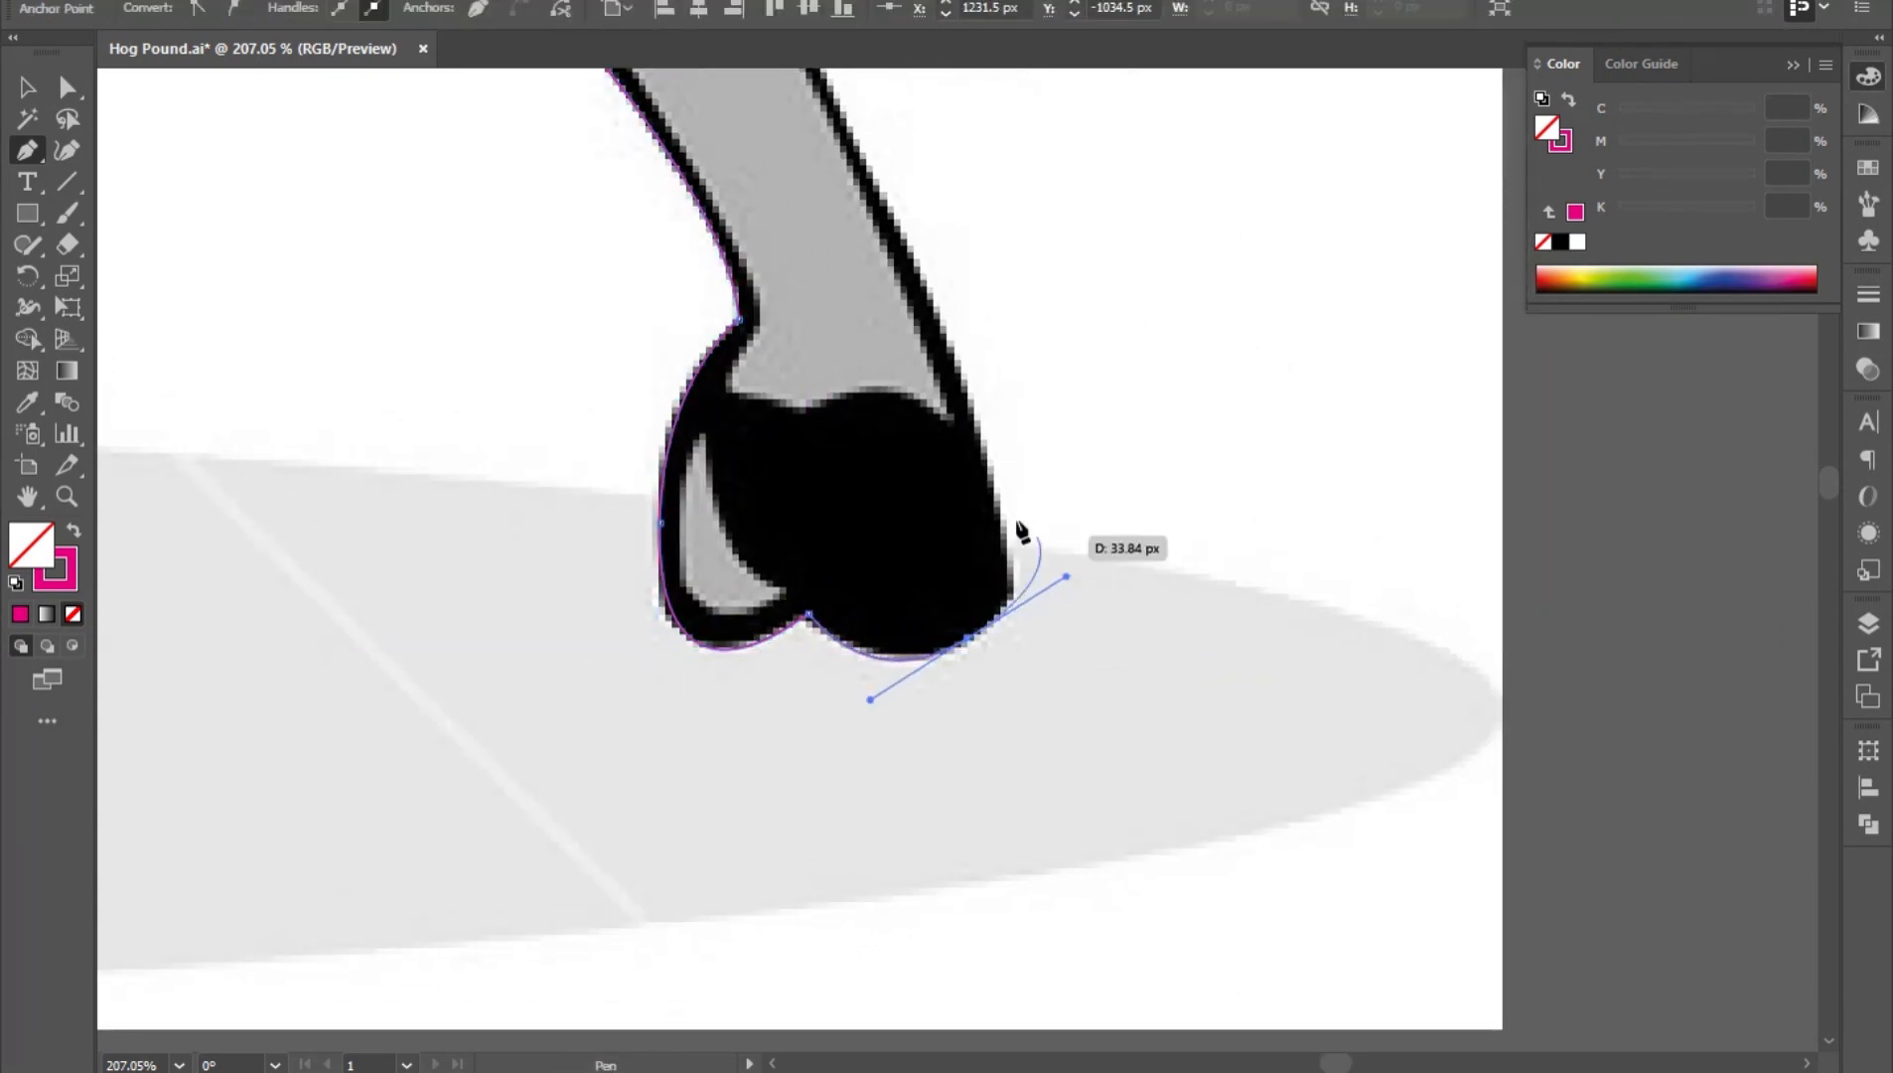
click(969, 638)
- Trace the back edge of the grey hind leg from the hoof up along the rump toward the tail
drag(1029, 486, 1219, 1010)
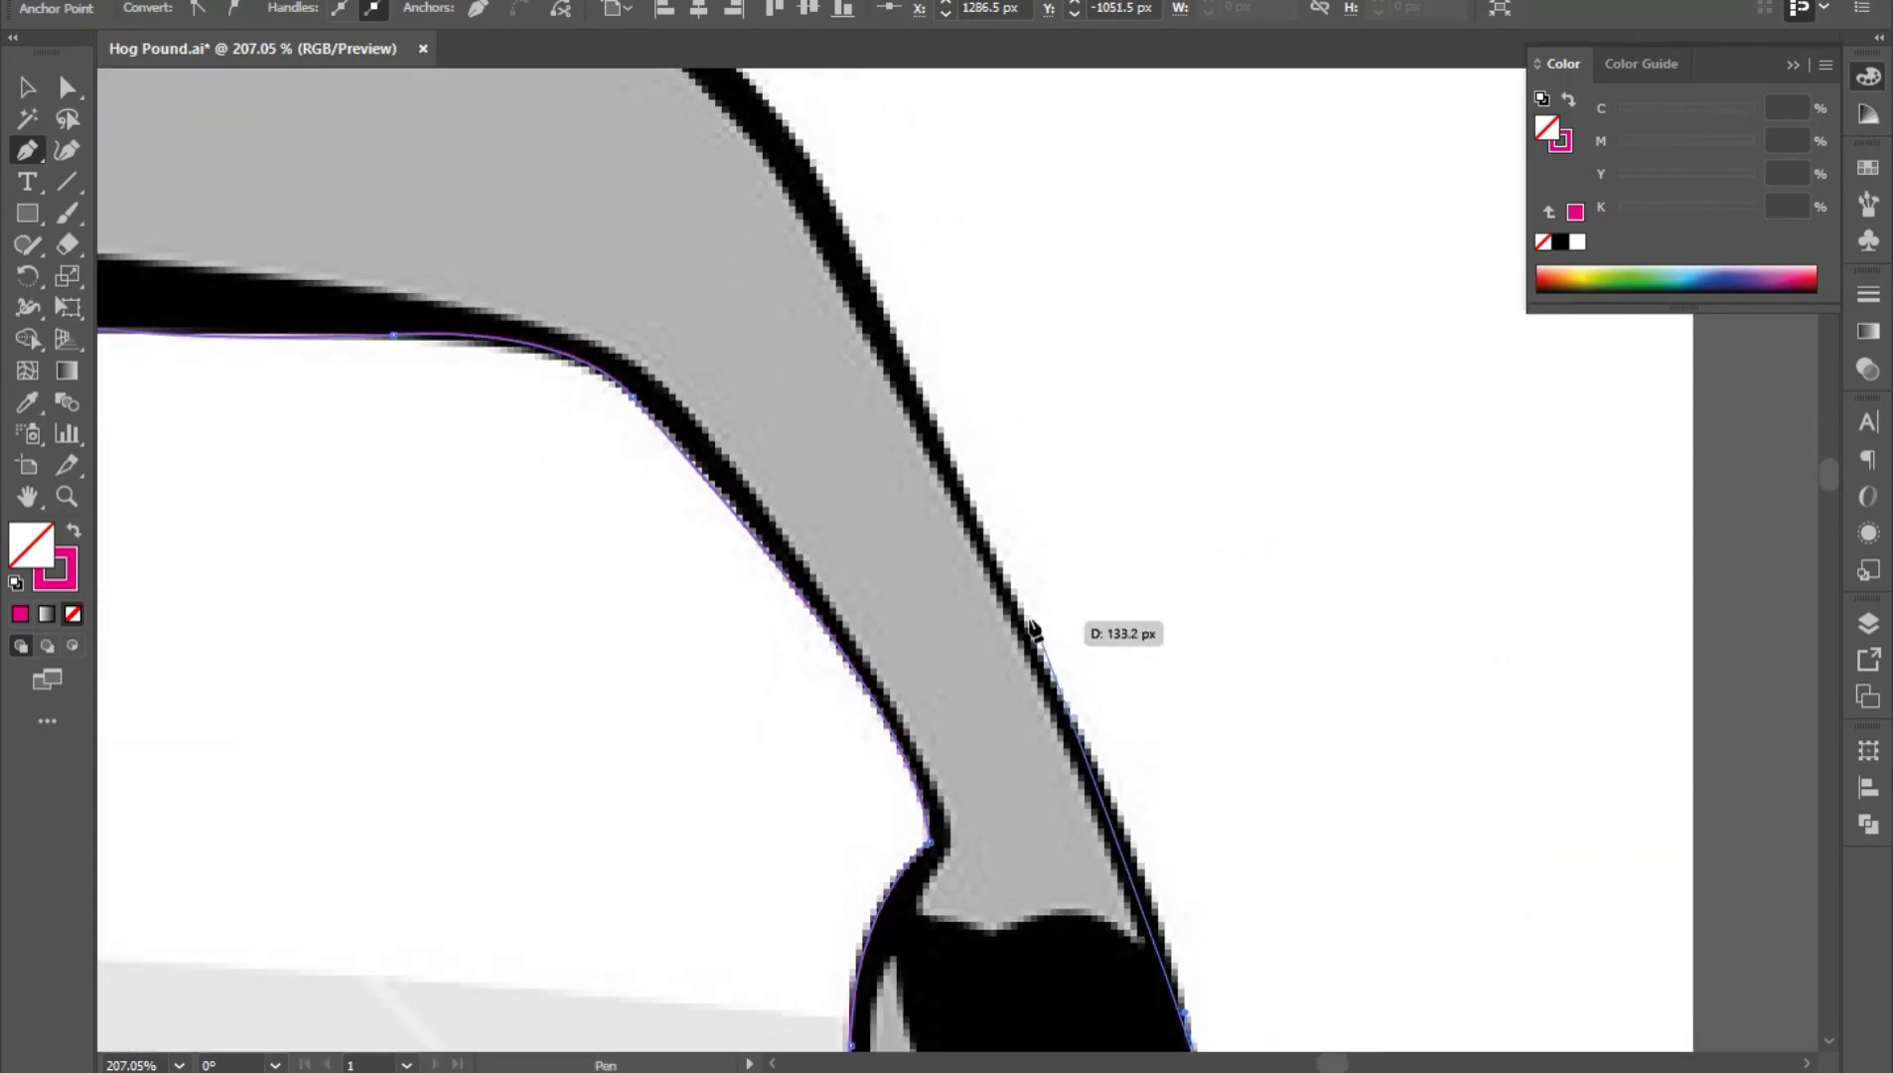
drag(1021, 614, 1231, 797)
scroll(934, 447, down, 2)
click(1153, 606)
drag(1029, 460, 1110, 746)
drag(984, 561, 1033, 750)
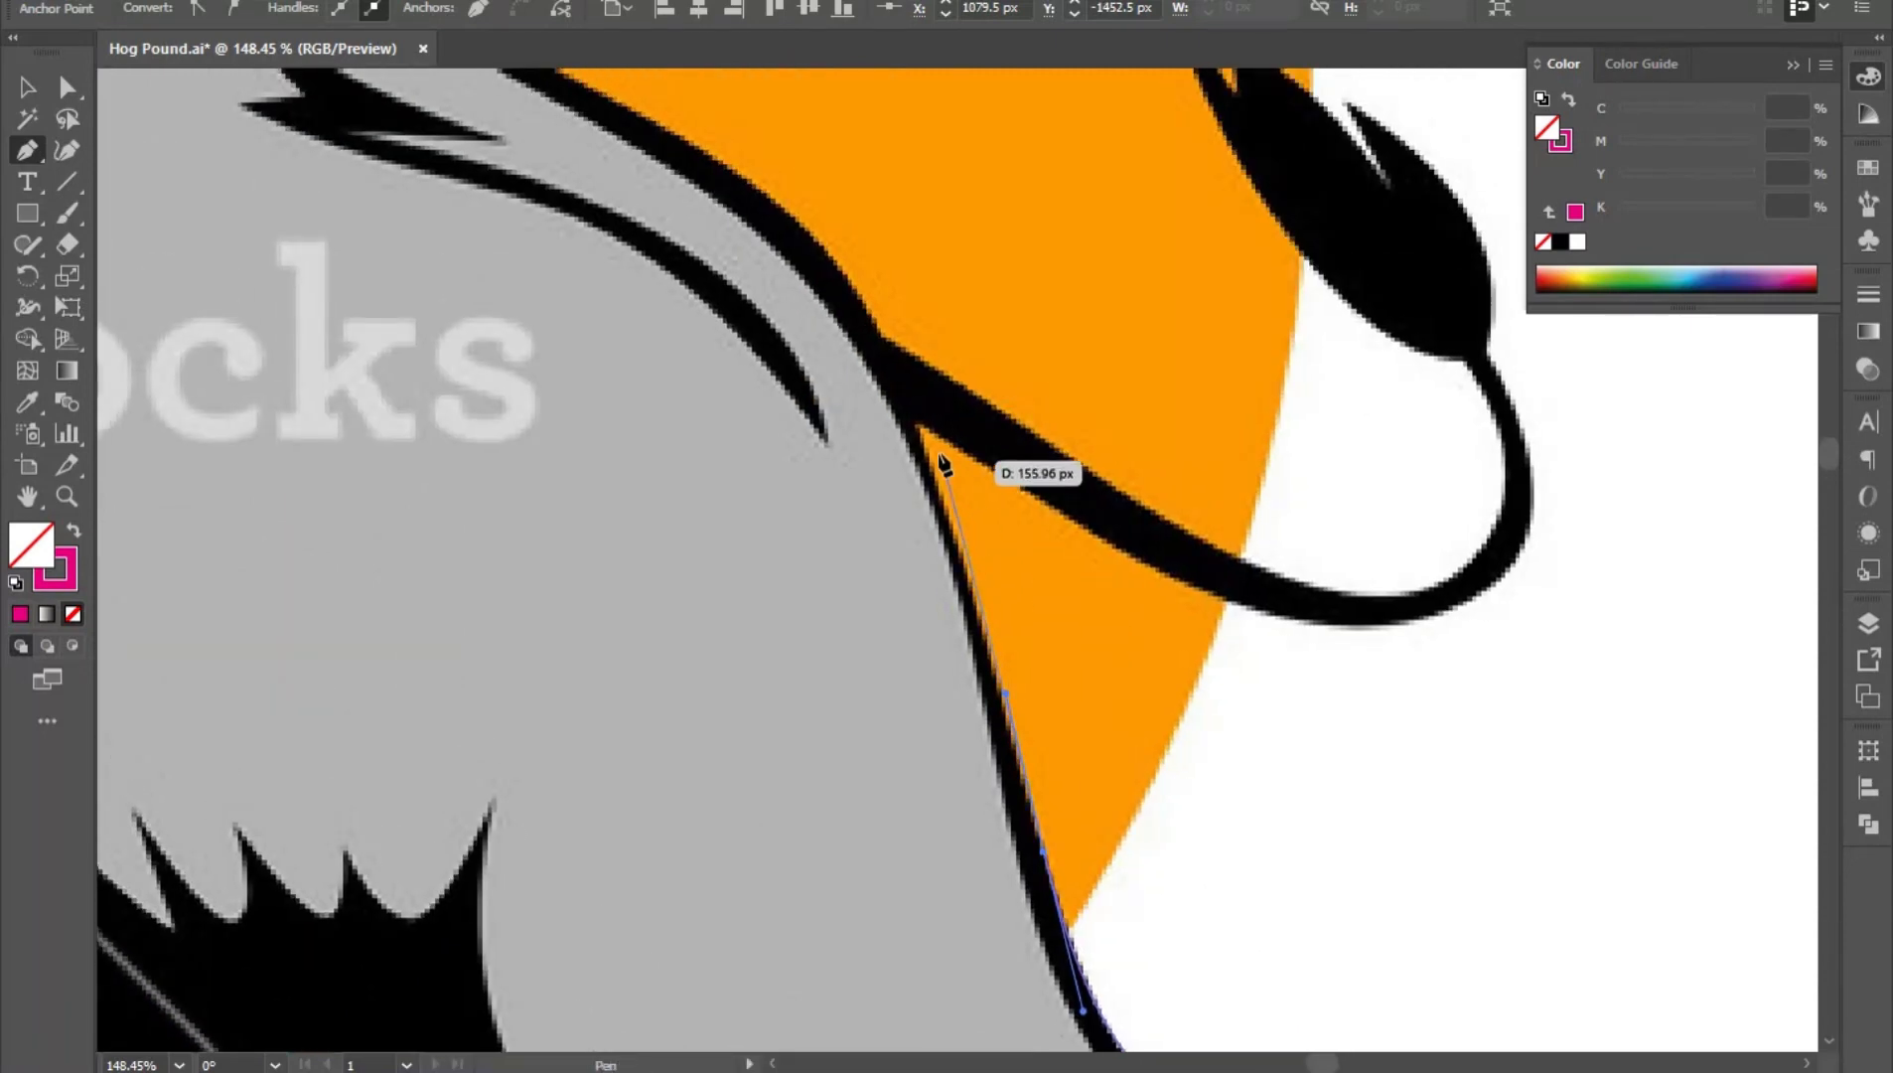
- Add a corner point under the tail's base and trace the tail's outer edge around its bend toward the tuft
click(915, 425)
drag(1336, 621, 1502, 626)
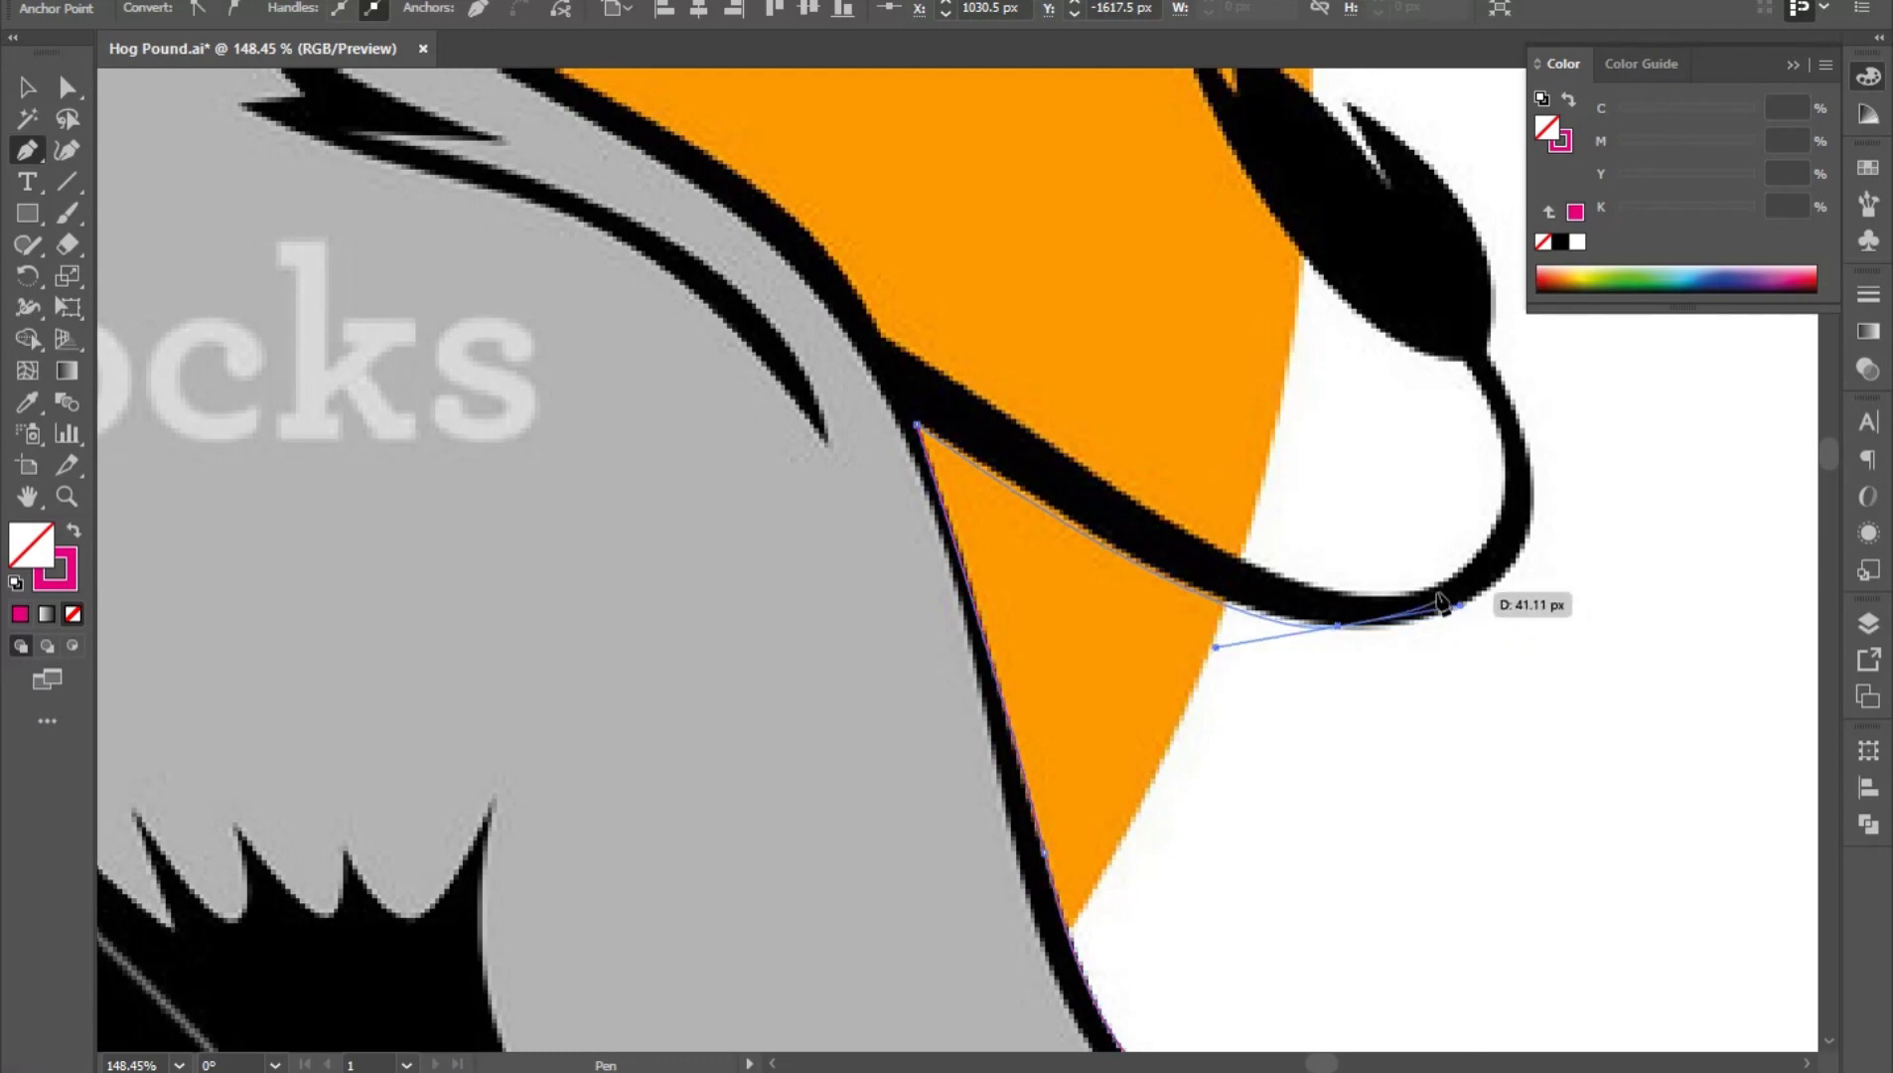
key(ctrl+z)
drag(1332, 622, 1479, 617)
drag(1533, 659, 1242, 663)
drag(1285, 562, 1252, 477)
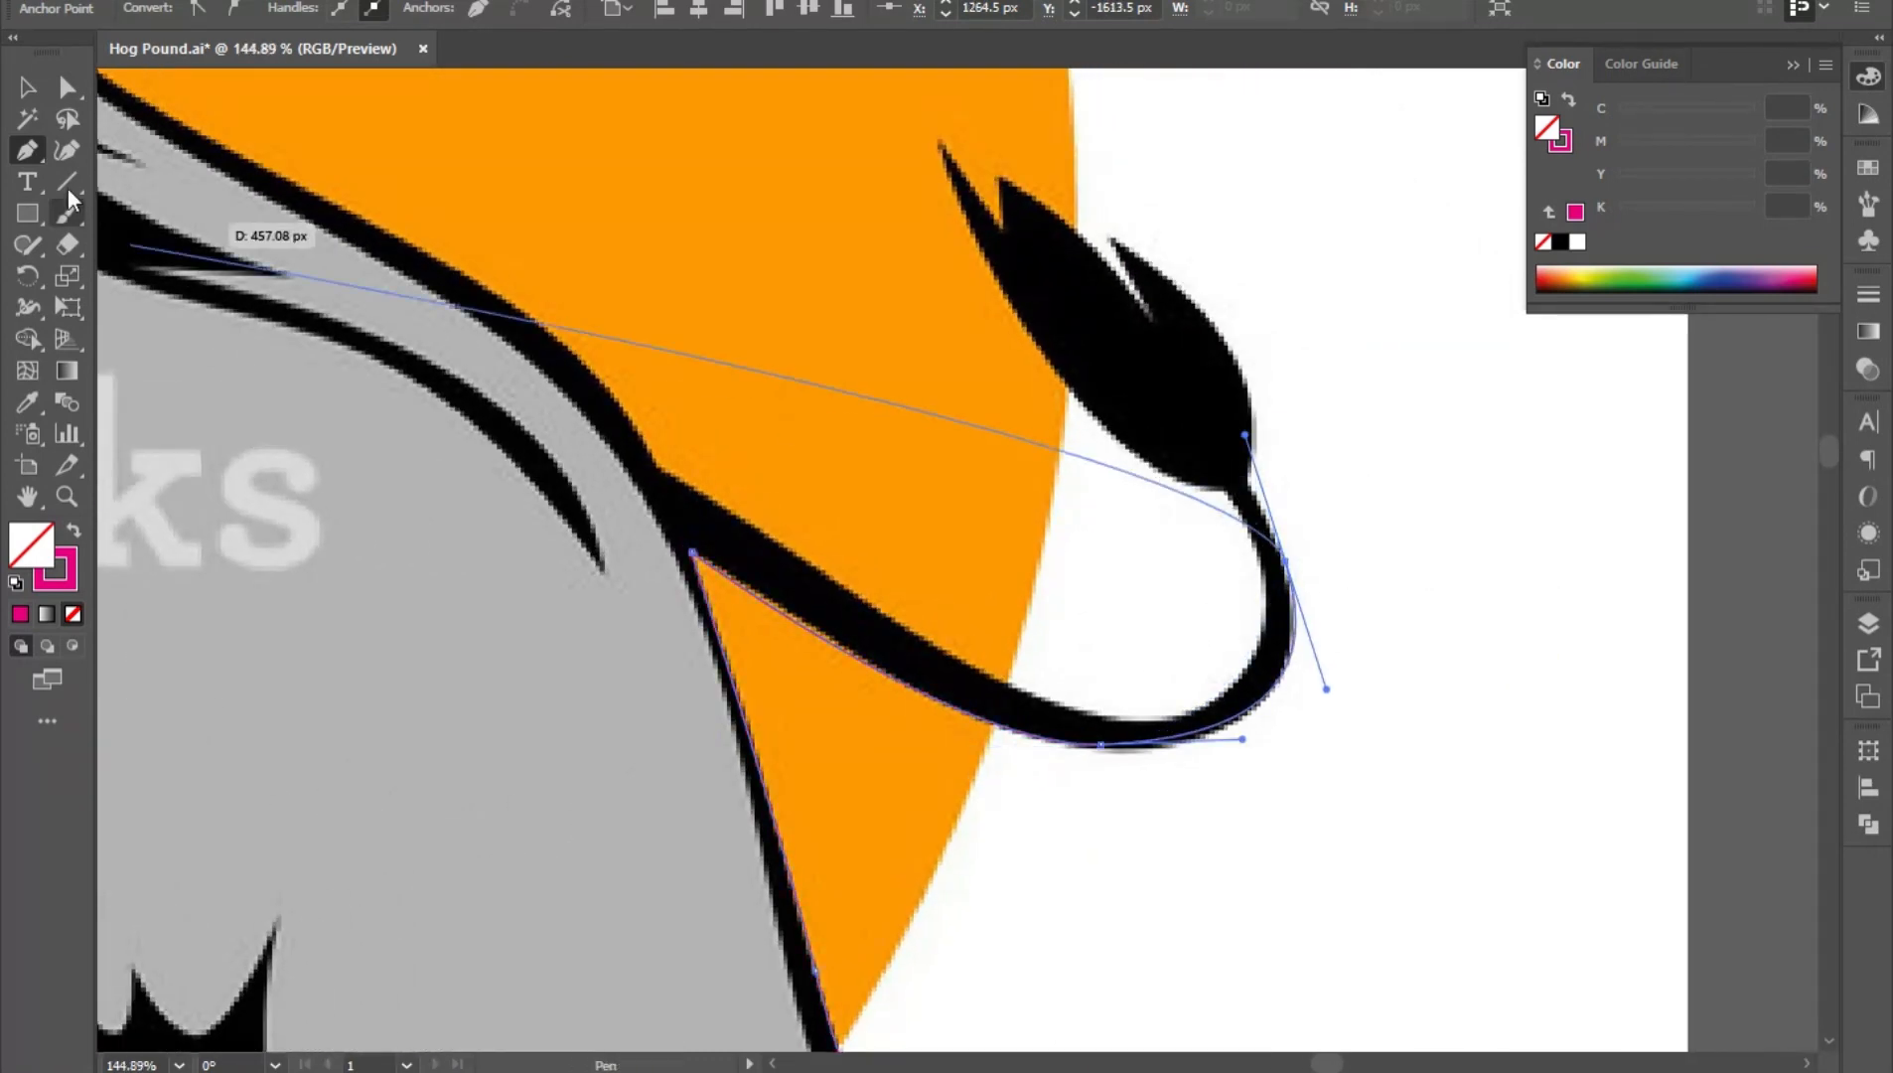
click(117, 0)
click(203, 201)
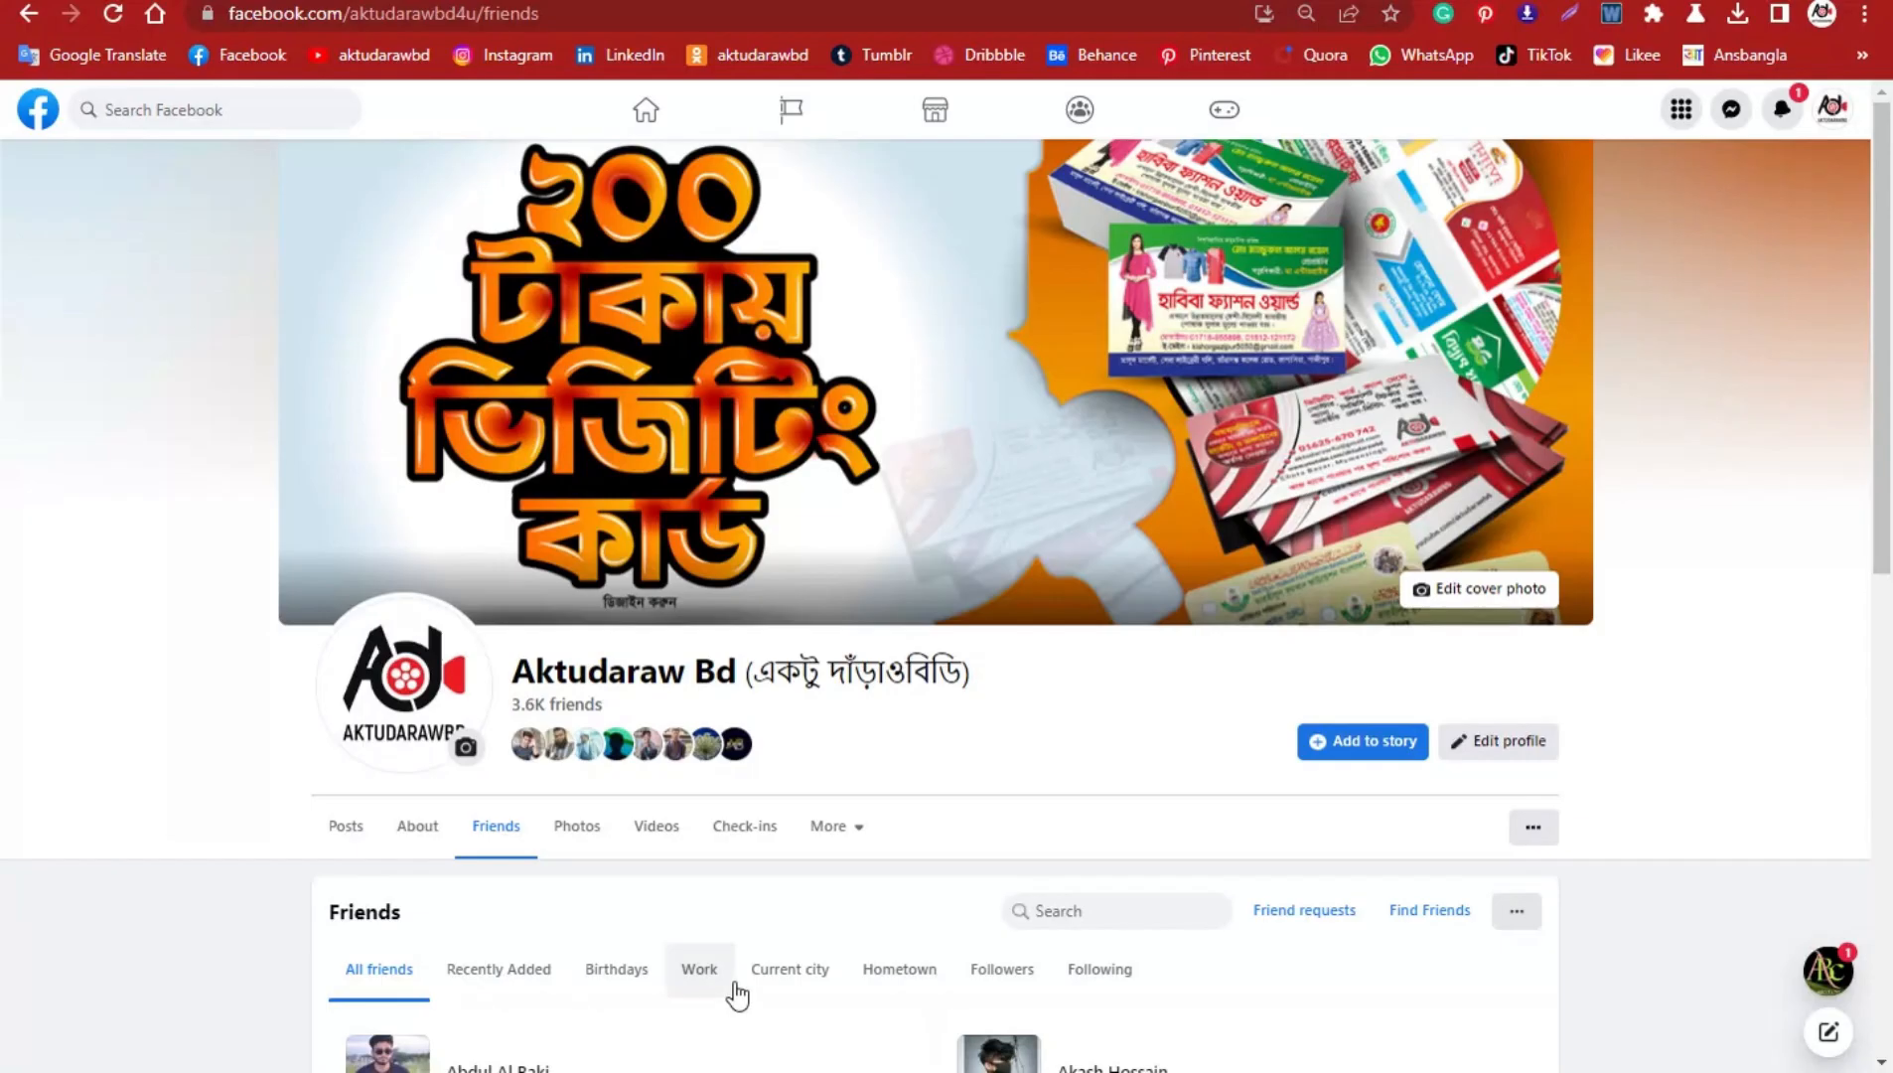
click(740, 1072)
click(1142, 1007)
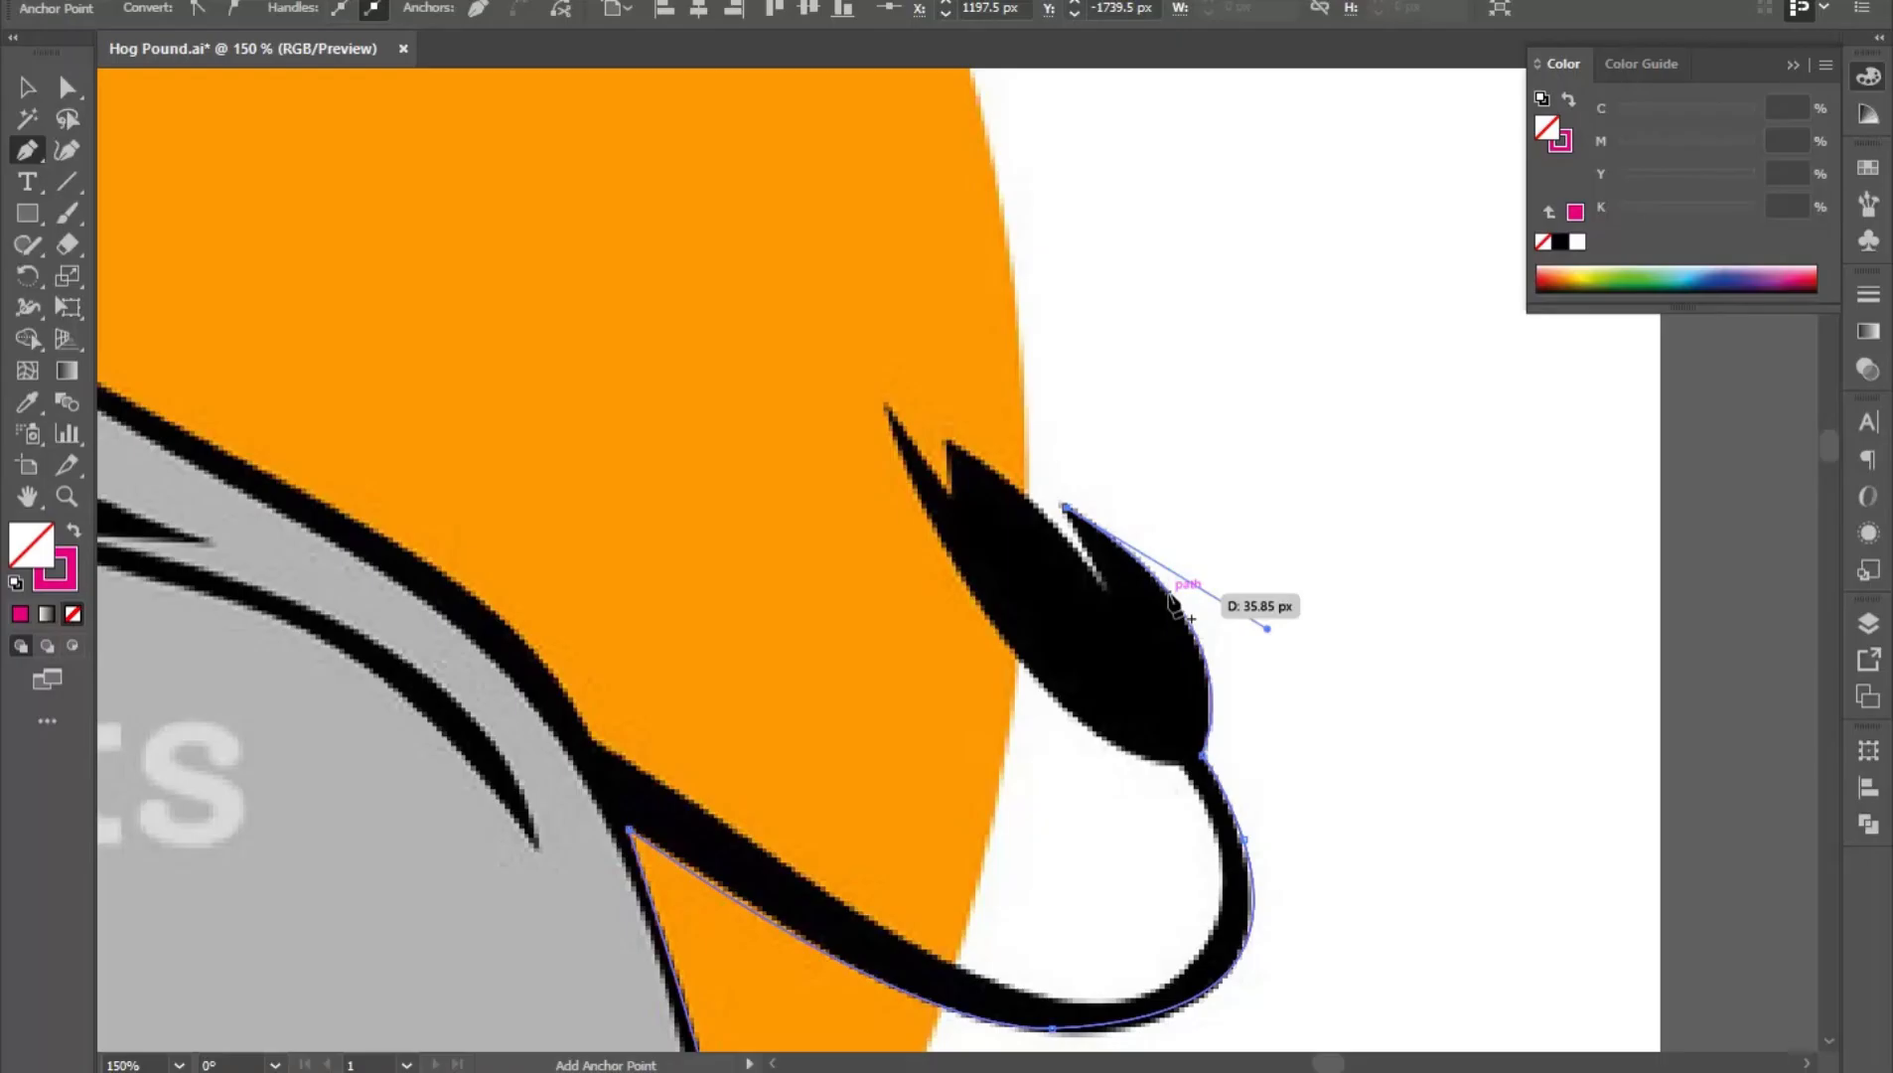
- Trace the tail tuft's notches and pointed tips, then its inner edge down to a corner point at the tuft's base
drag(1074, 527, 1377, 835)
click(1149, 667)
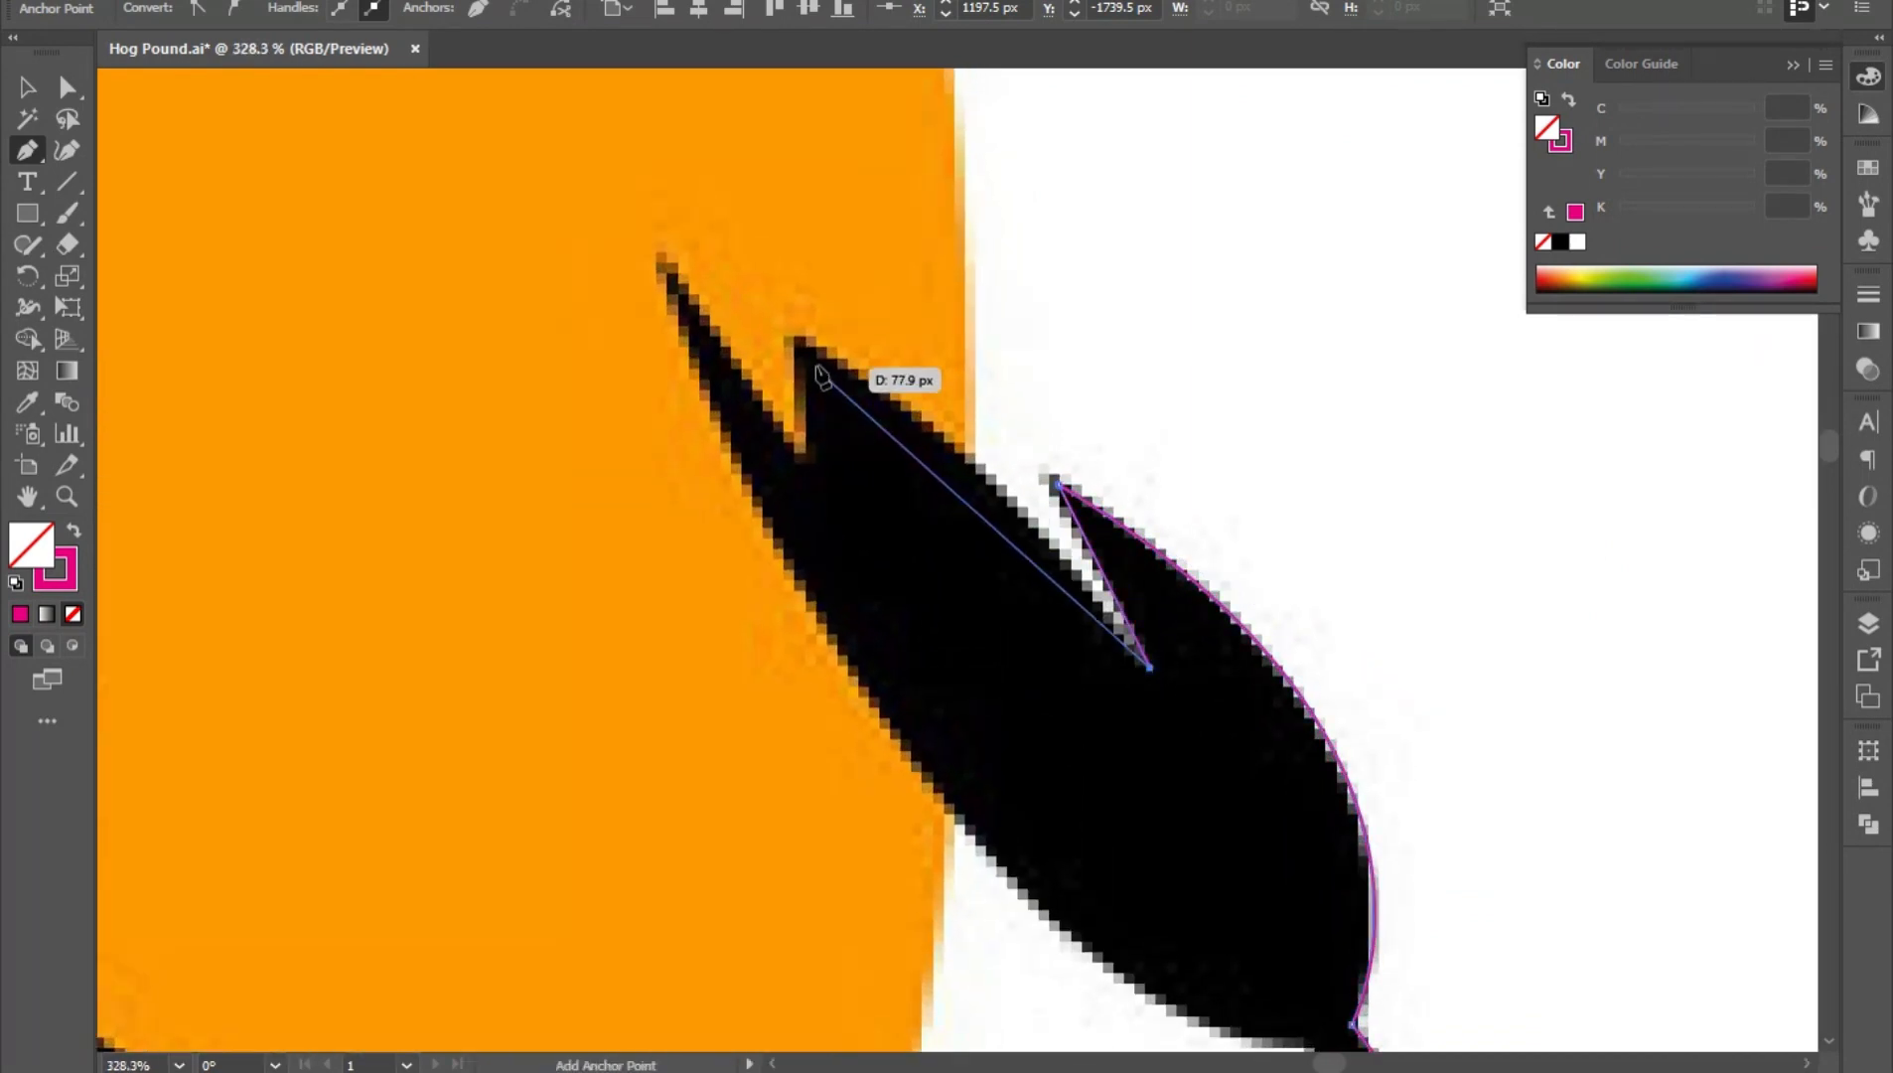
drag(792, 340, 616, 260)
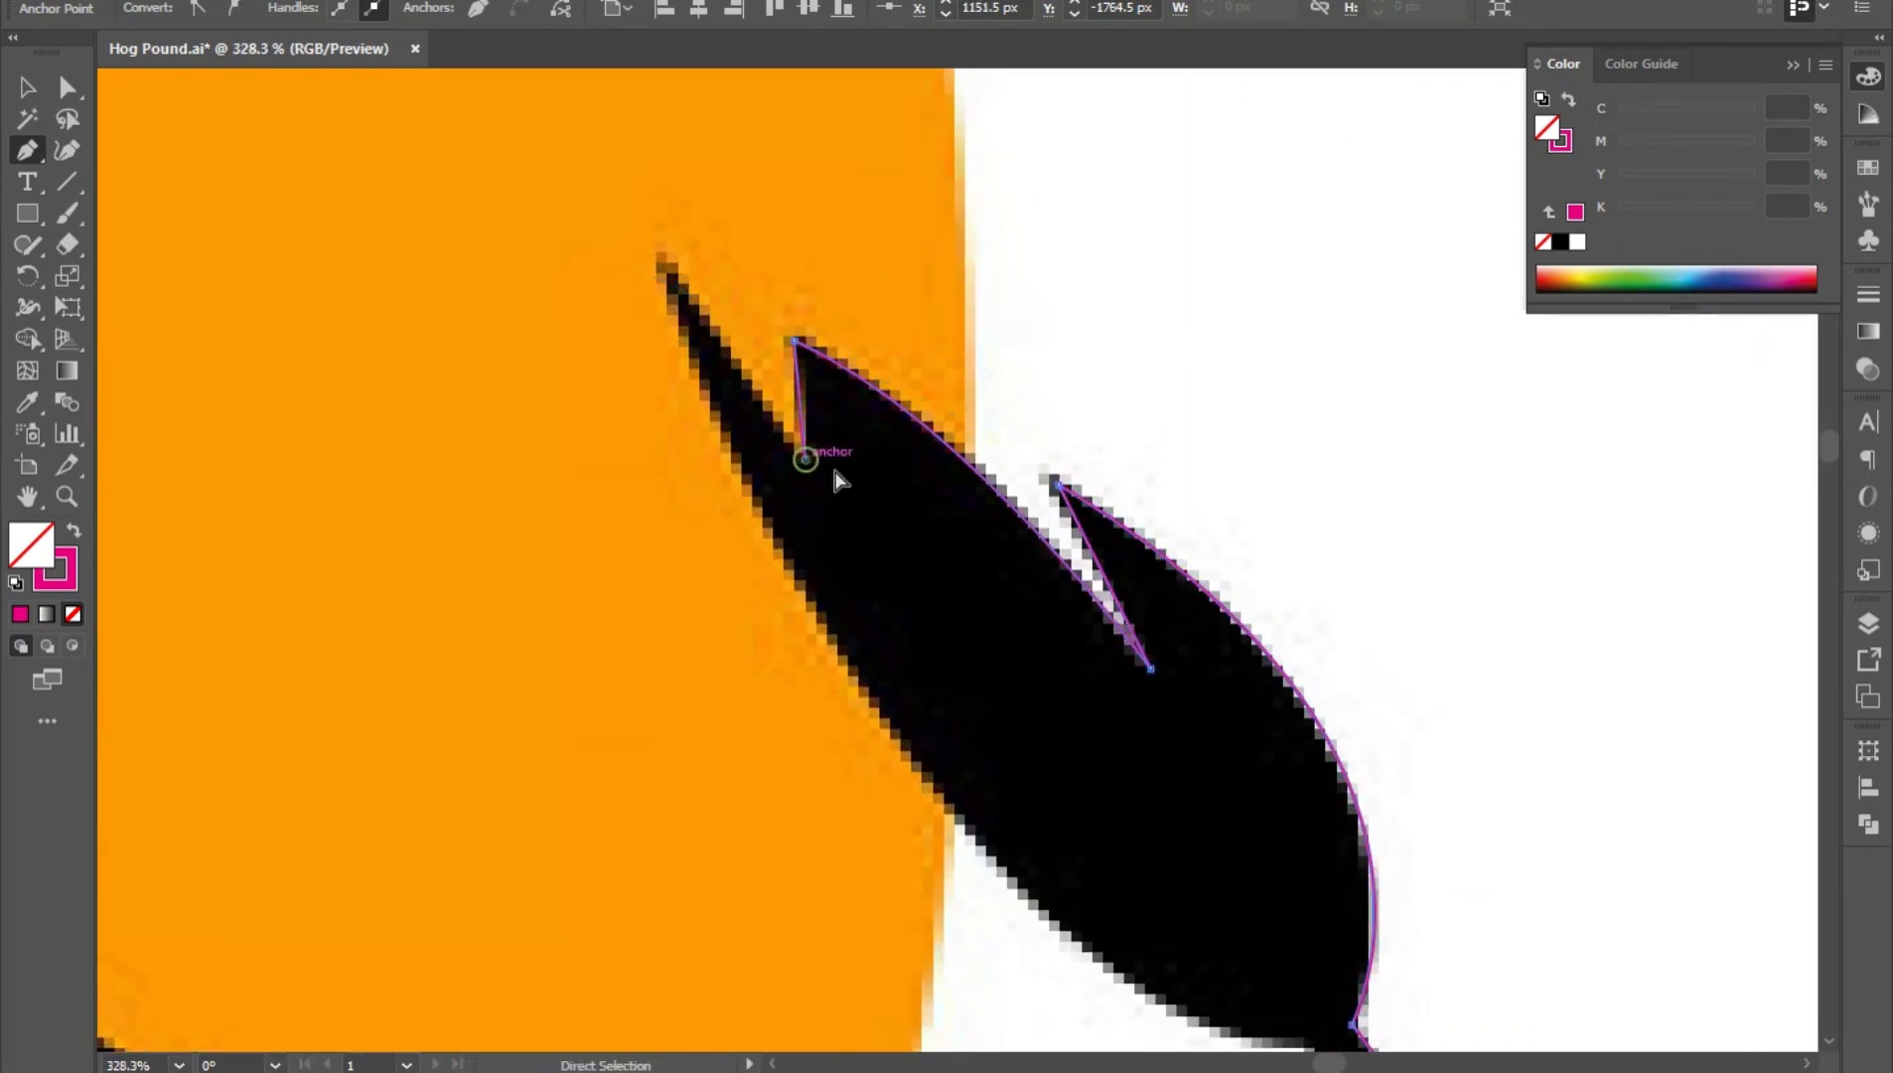
drag(926, 794, 765, 693)
drag(799, 697, 959, 789)
drag(733, 308, 723, 282)
click(733, 308)
drag(1079, 600, 685, 260)
drag(1036, 675, 1306, 704)
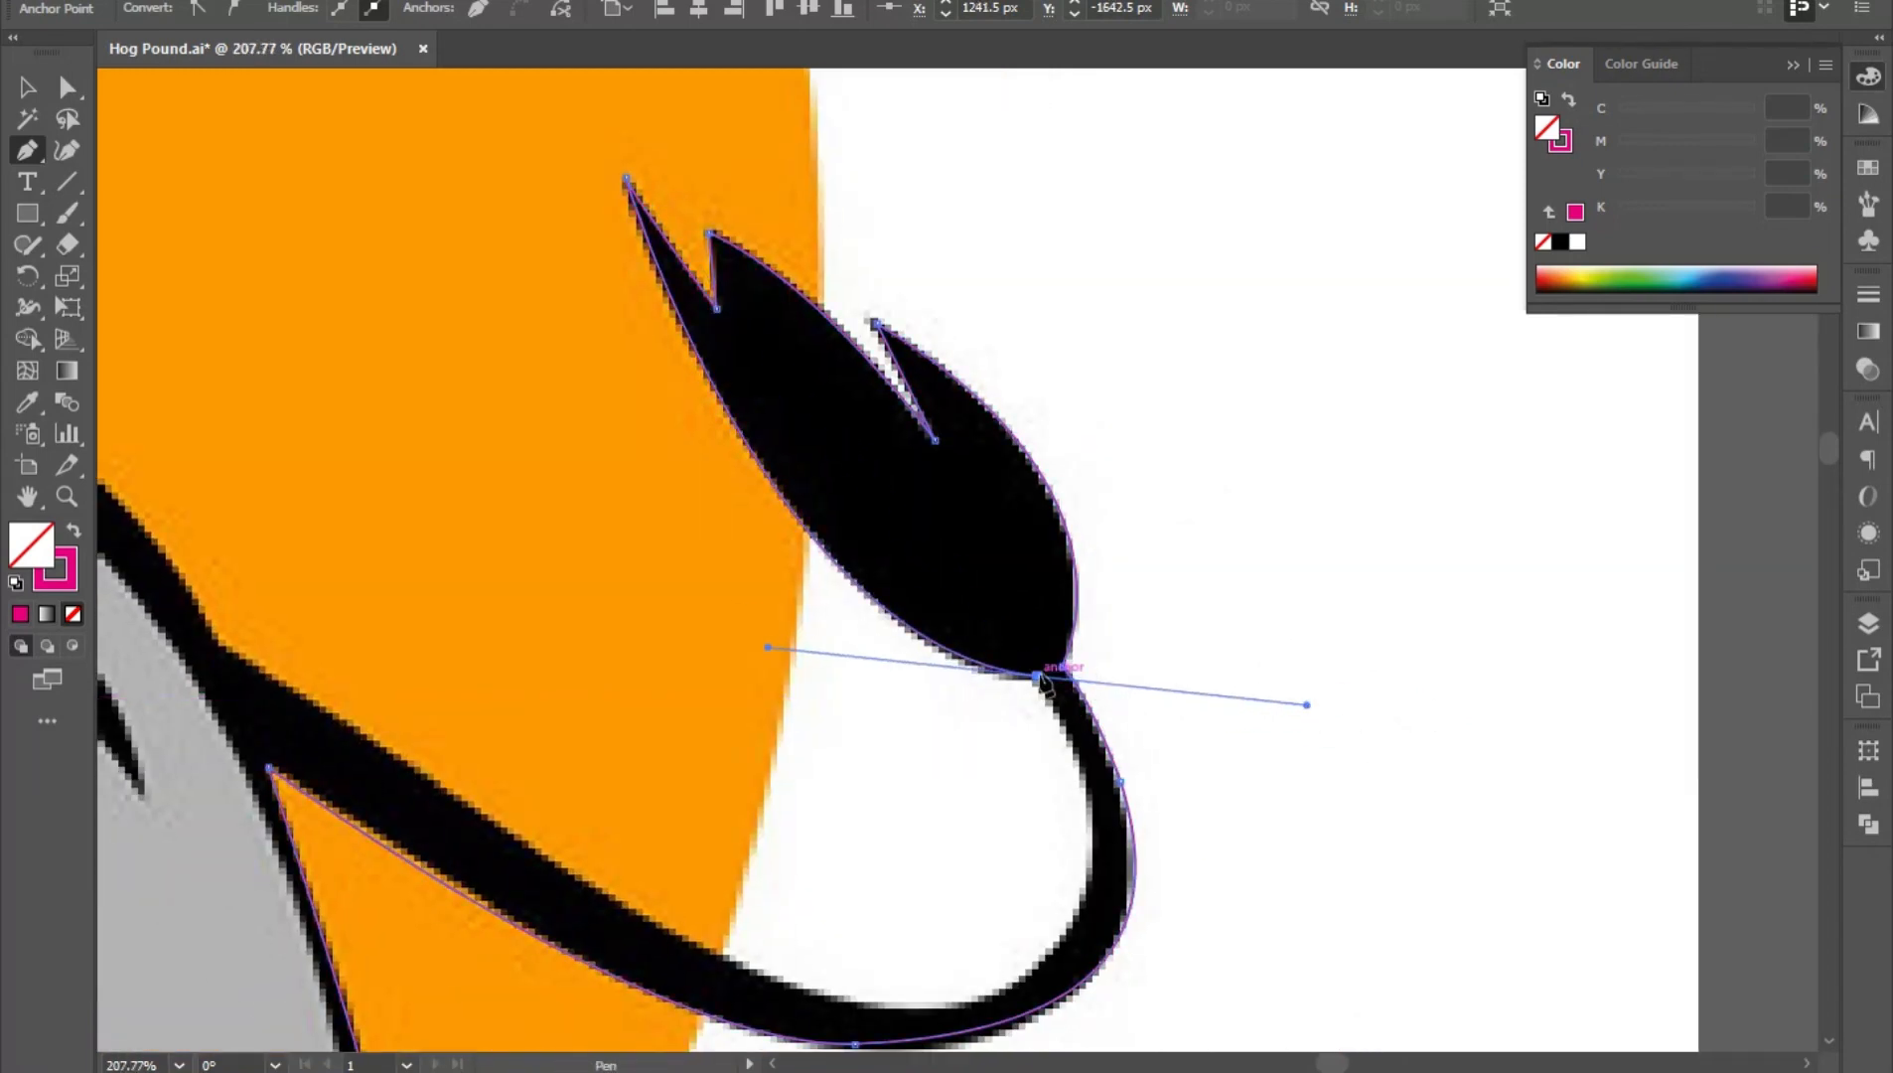
click(1037, 677)
- Trace the tail's inner edge from the tuft around the bend and back to where the tail meets the rump
drag(1035, 934, 1138, 869)
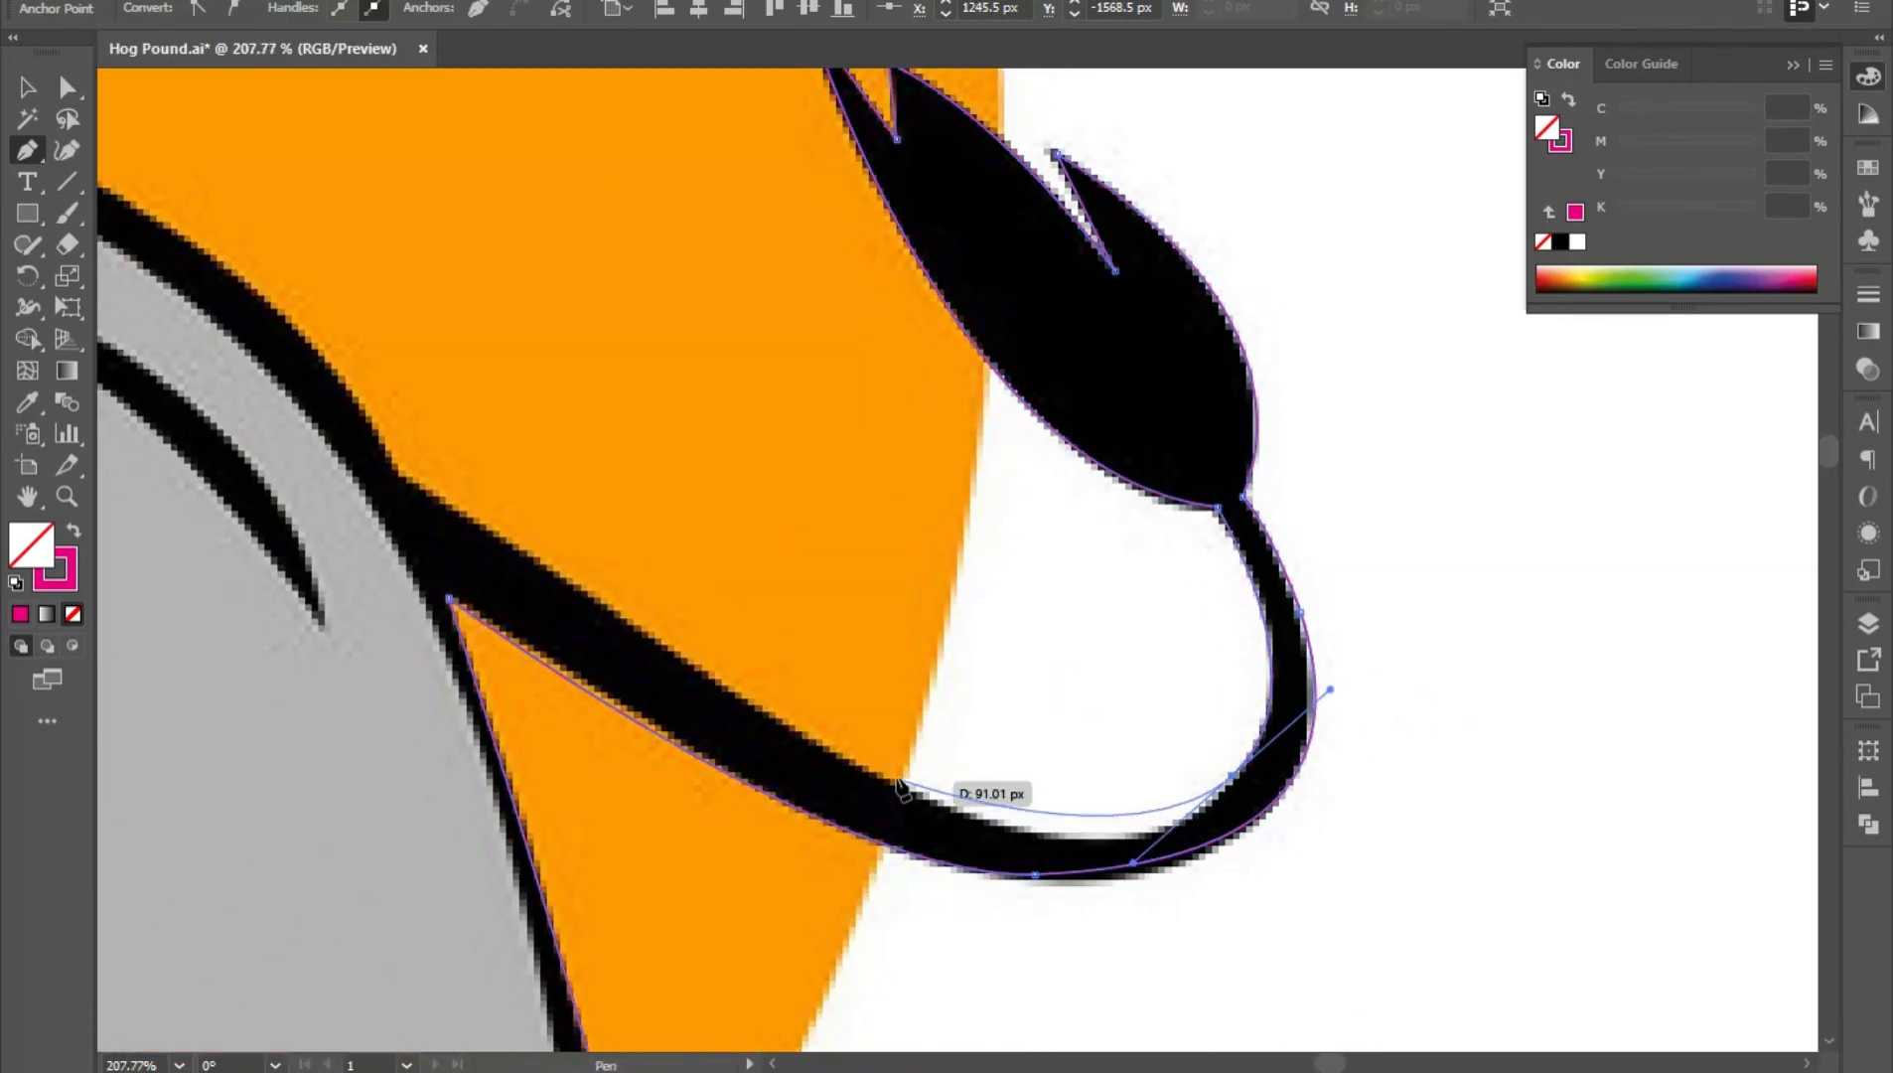
drag(855, 763, 699, 670)
scroll(1082, 867, down, 2)
drag(1082, 866, 1435, 973)
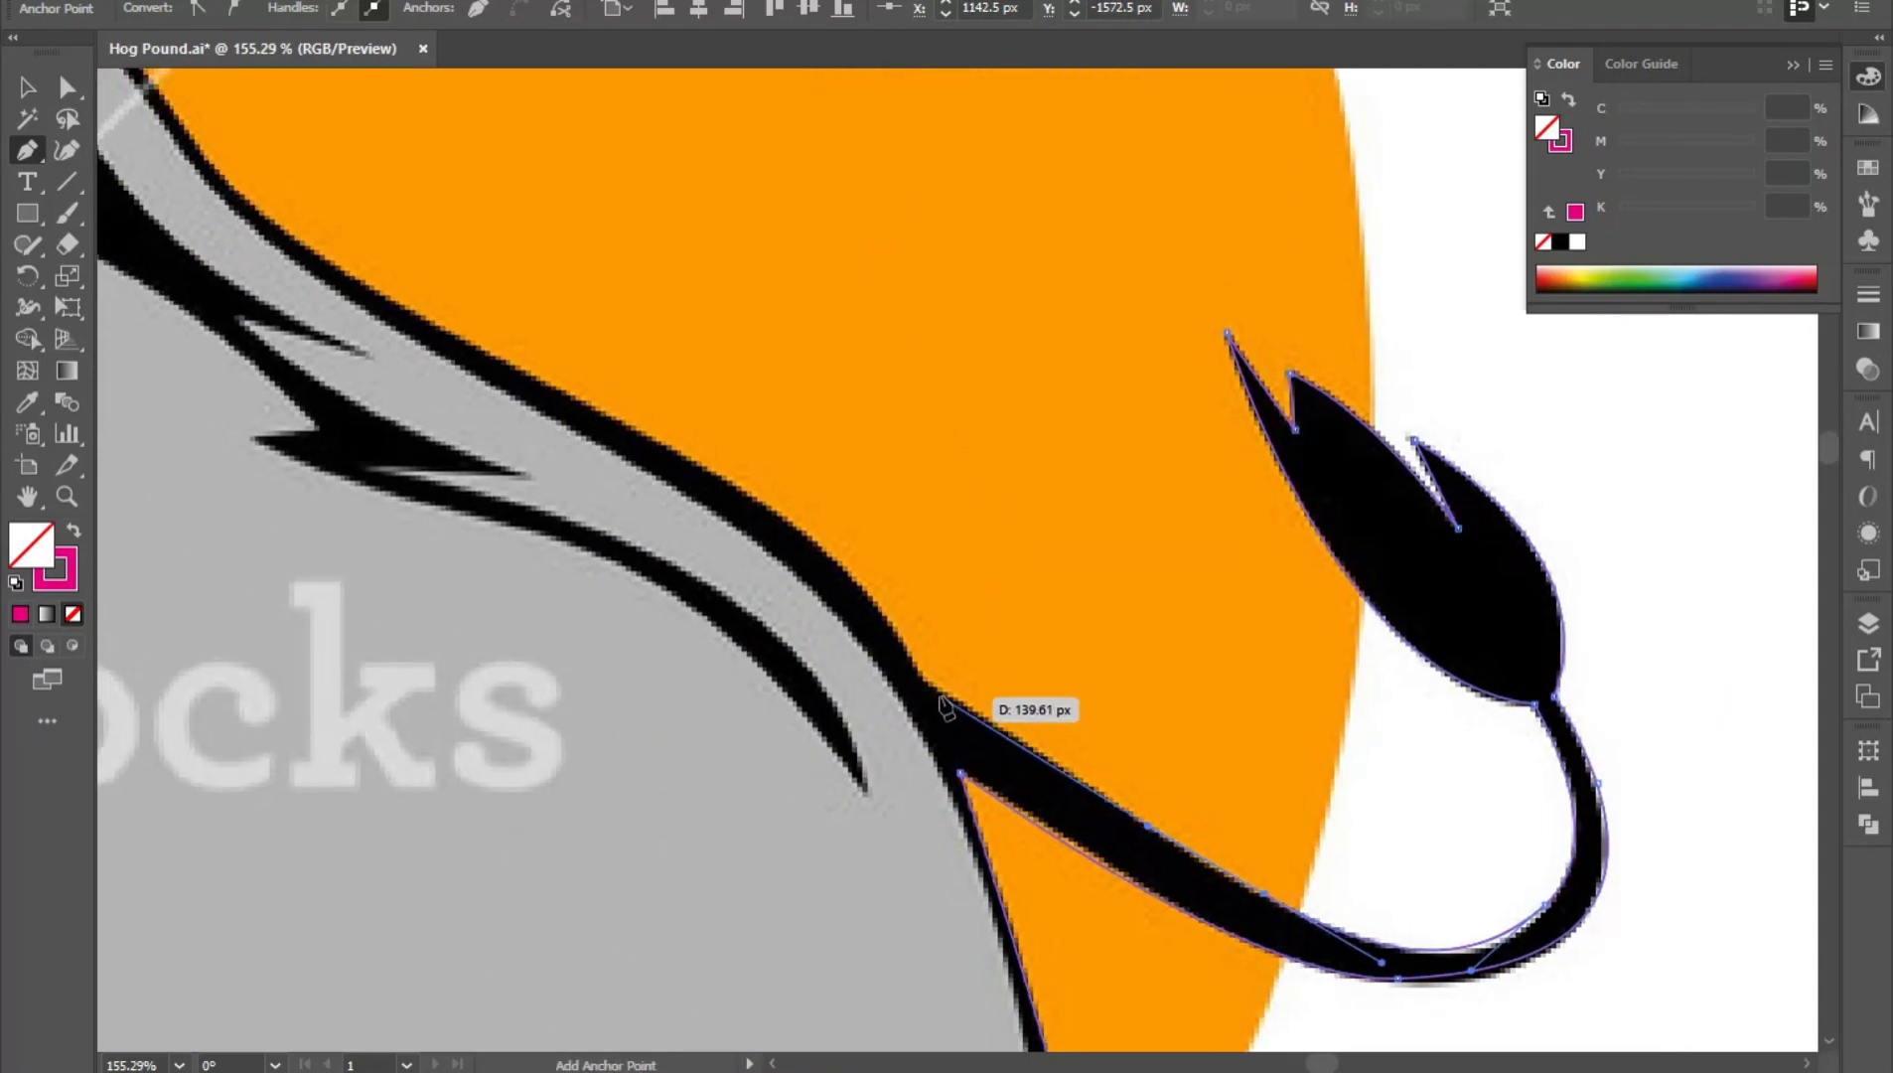
- Trace the boar's back from the tail's base over the rump and shoulder to the corner behind the ear
scroll(983, 695, down, 1)
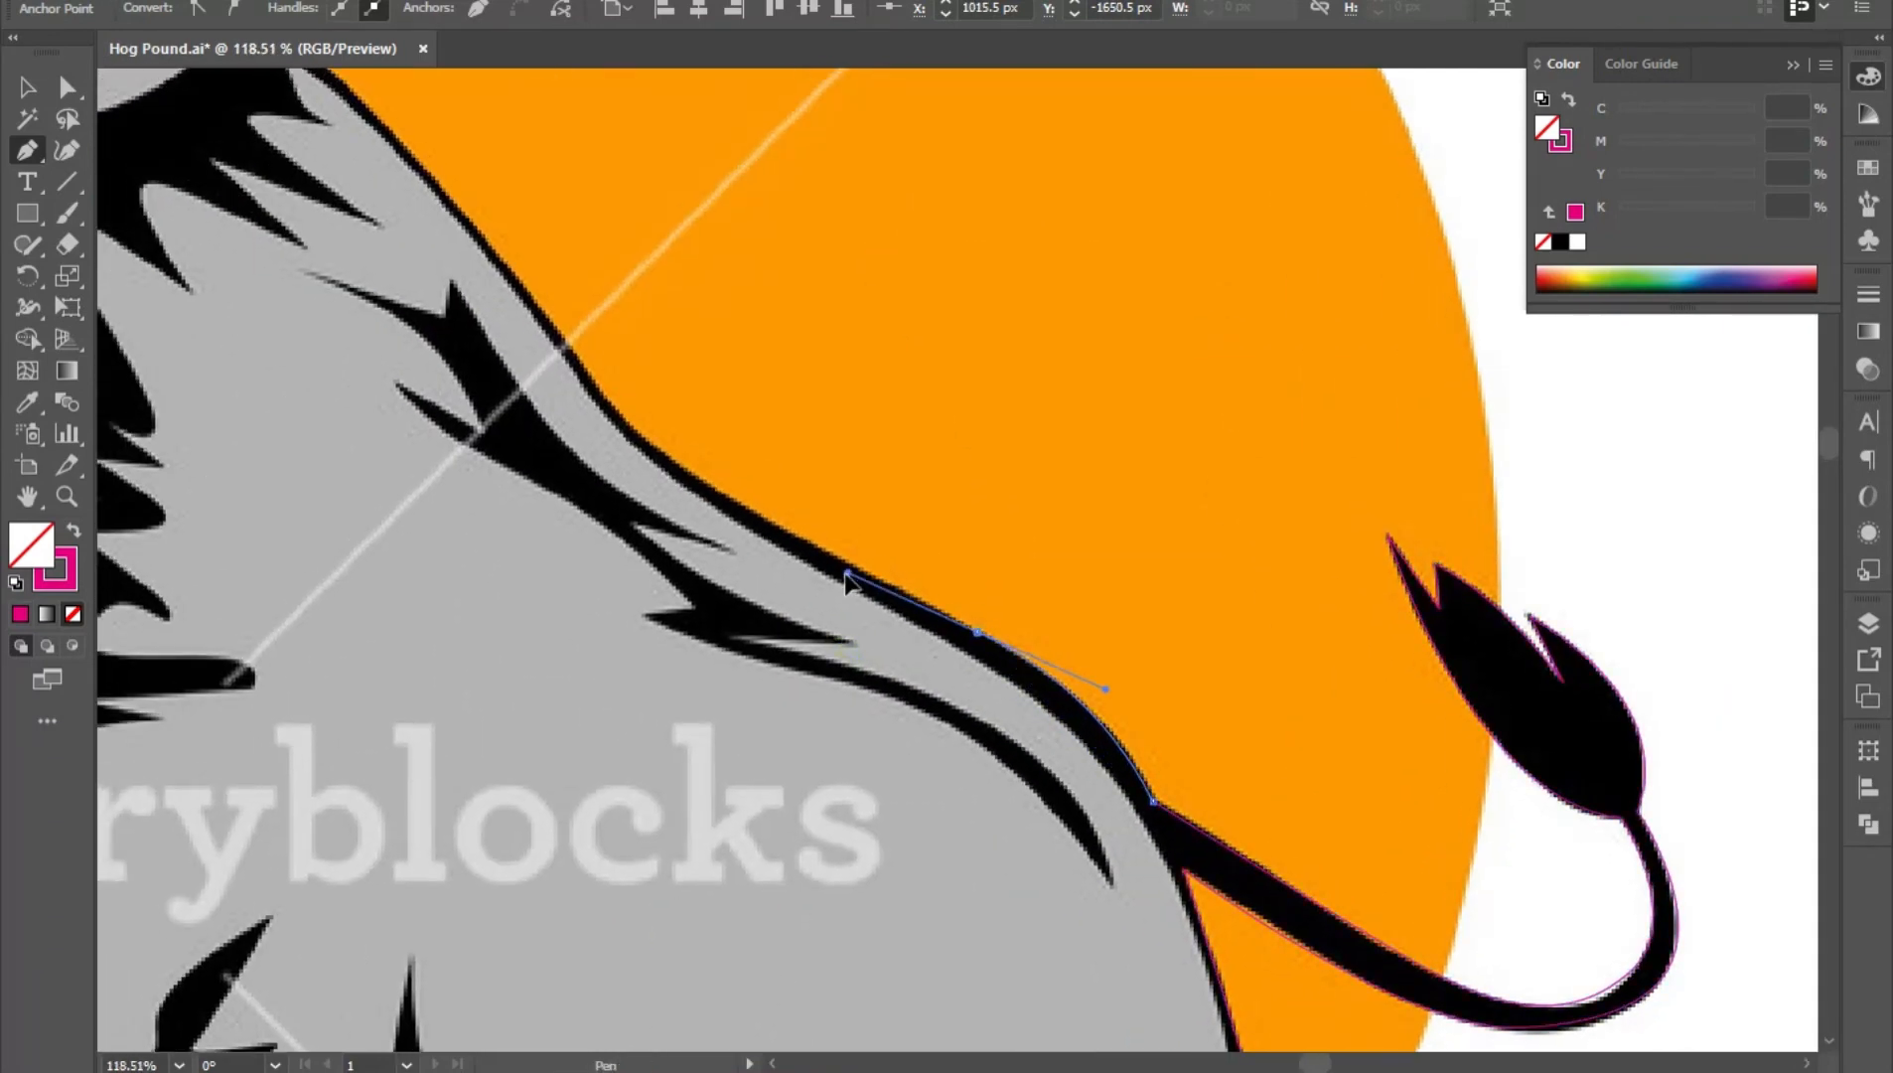
drag(831, 554, 834, 554)
drag(836, 558, 1290, 868)
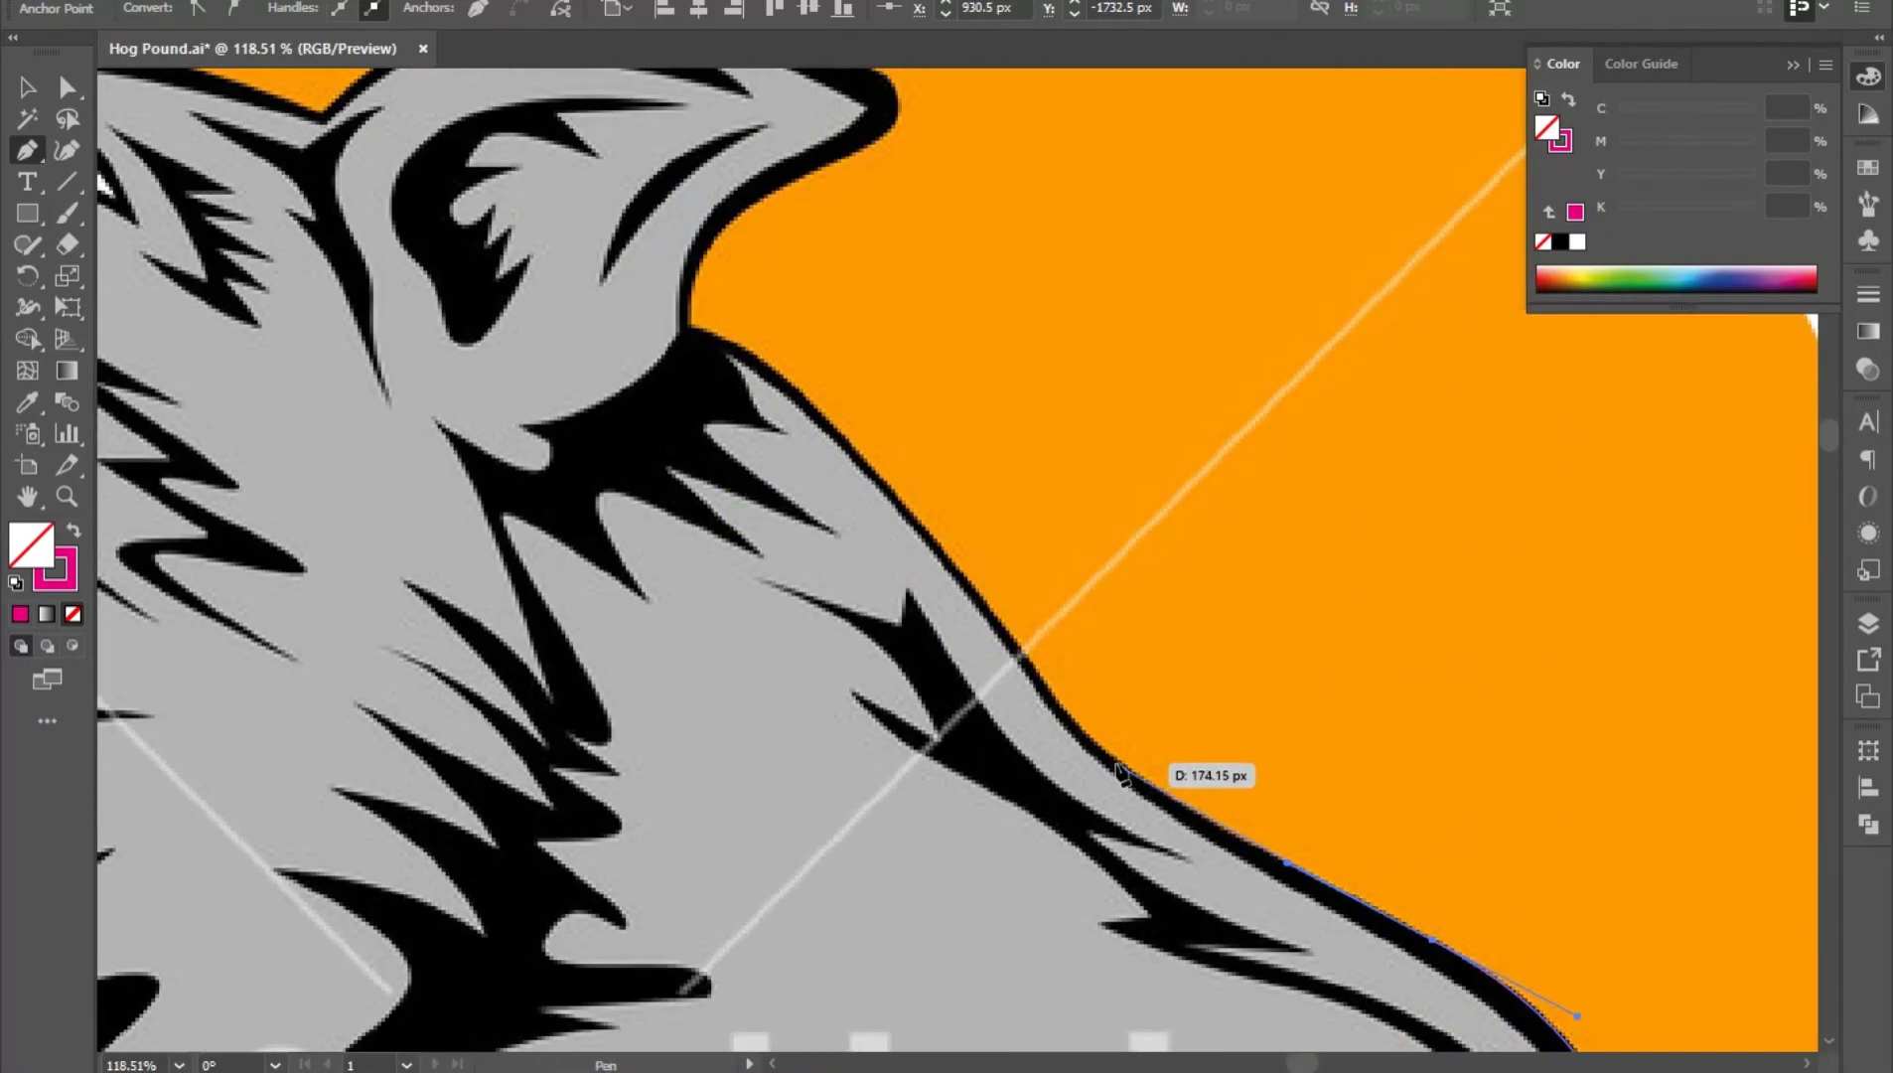
drag(1145, 782, 1023, 656)
drag(978, 570, 976, 570)
drag(961, 608, 1318, 857)
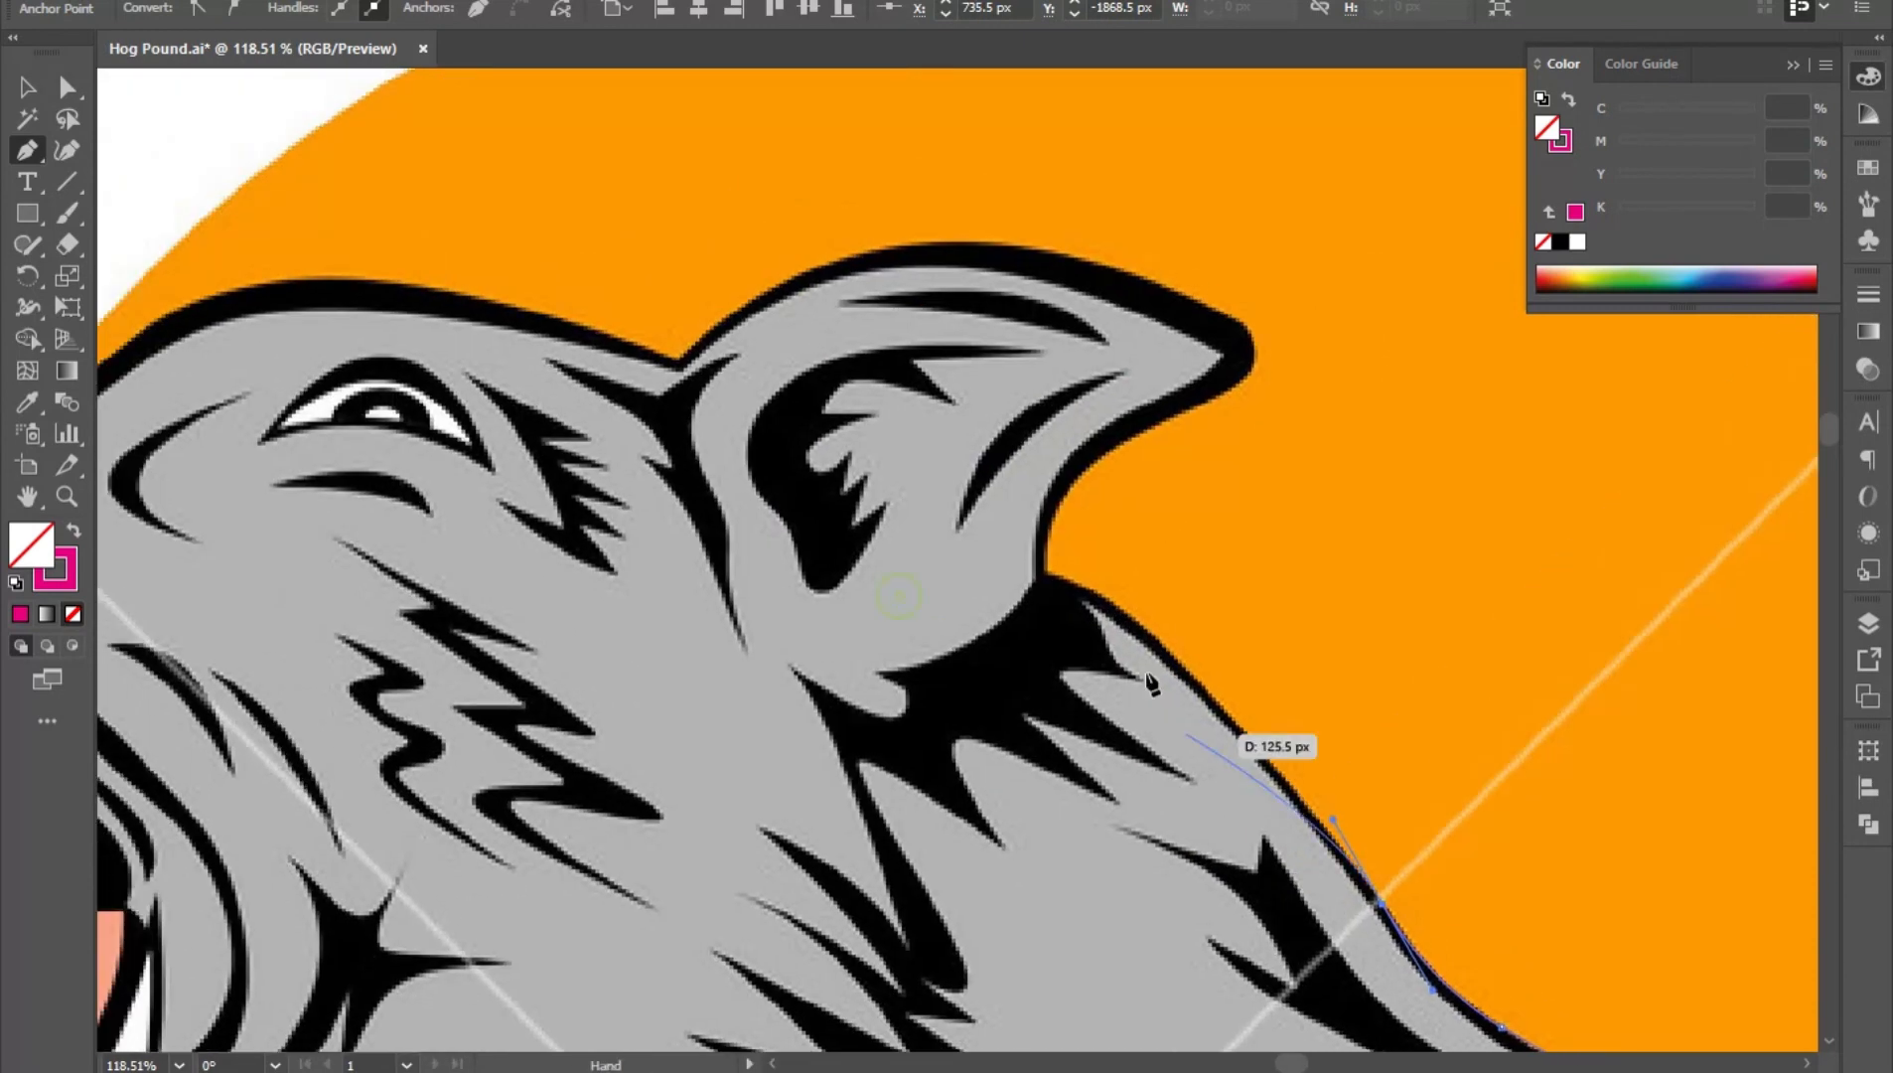
drag(1090, 607, 1036, 566)
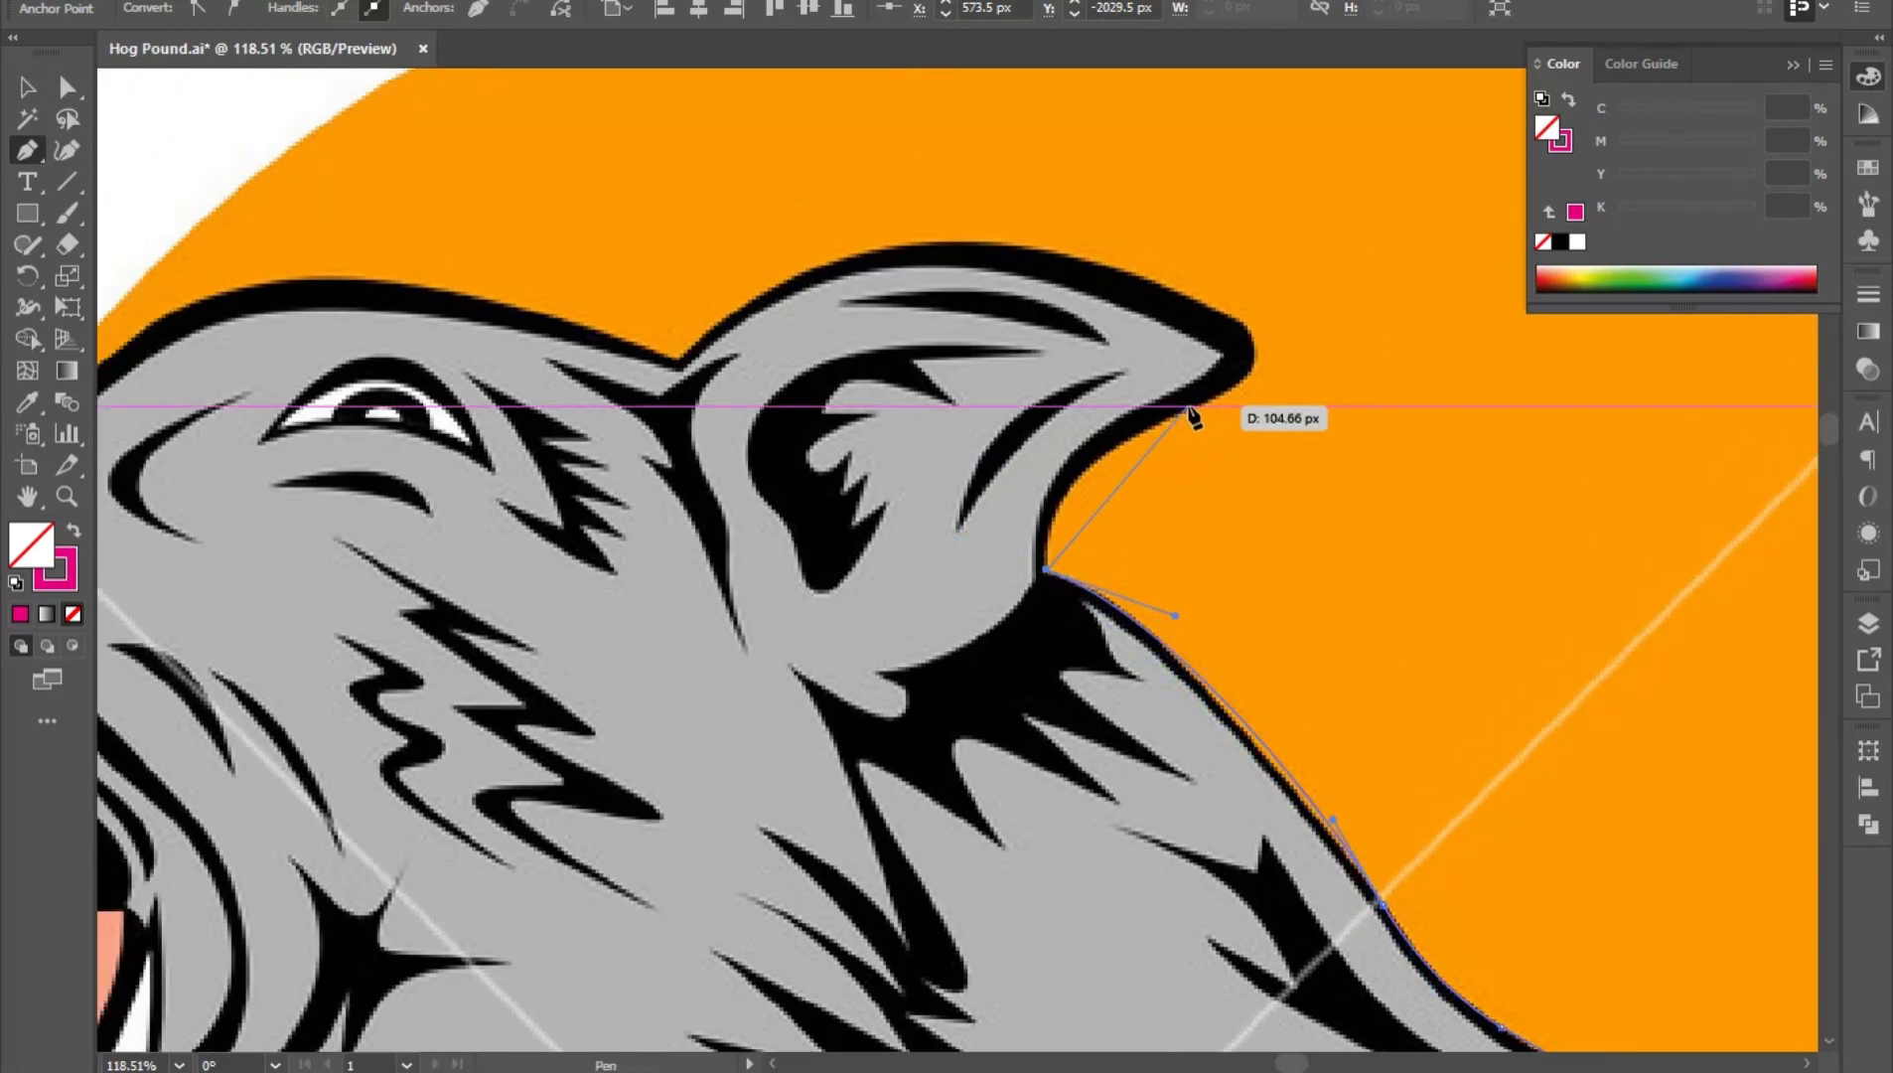
- Trace around the ear's tip to the corner at its front, then over the forehead past the eye
drag(1325, 369, 1324, 368)
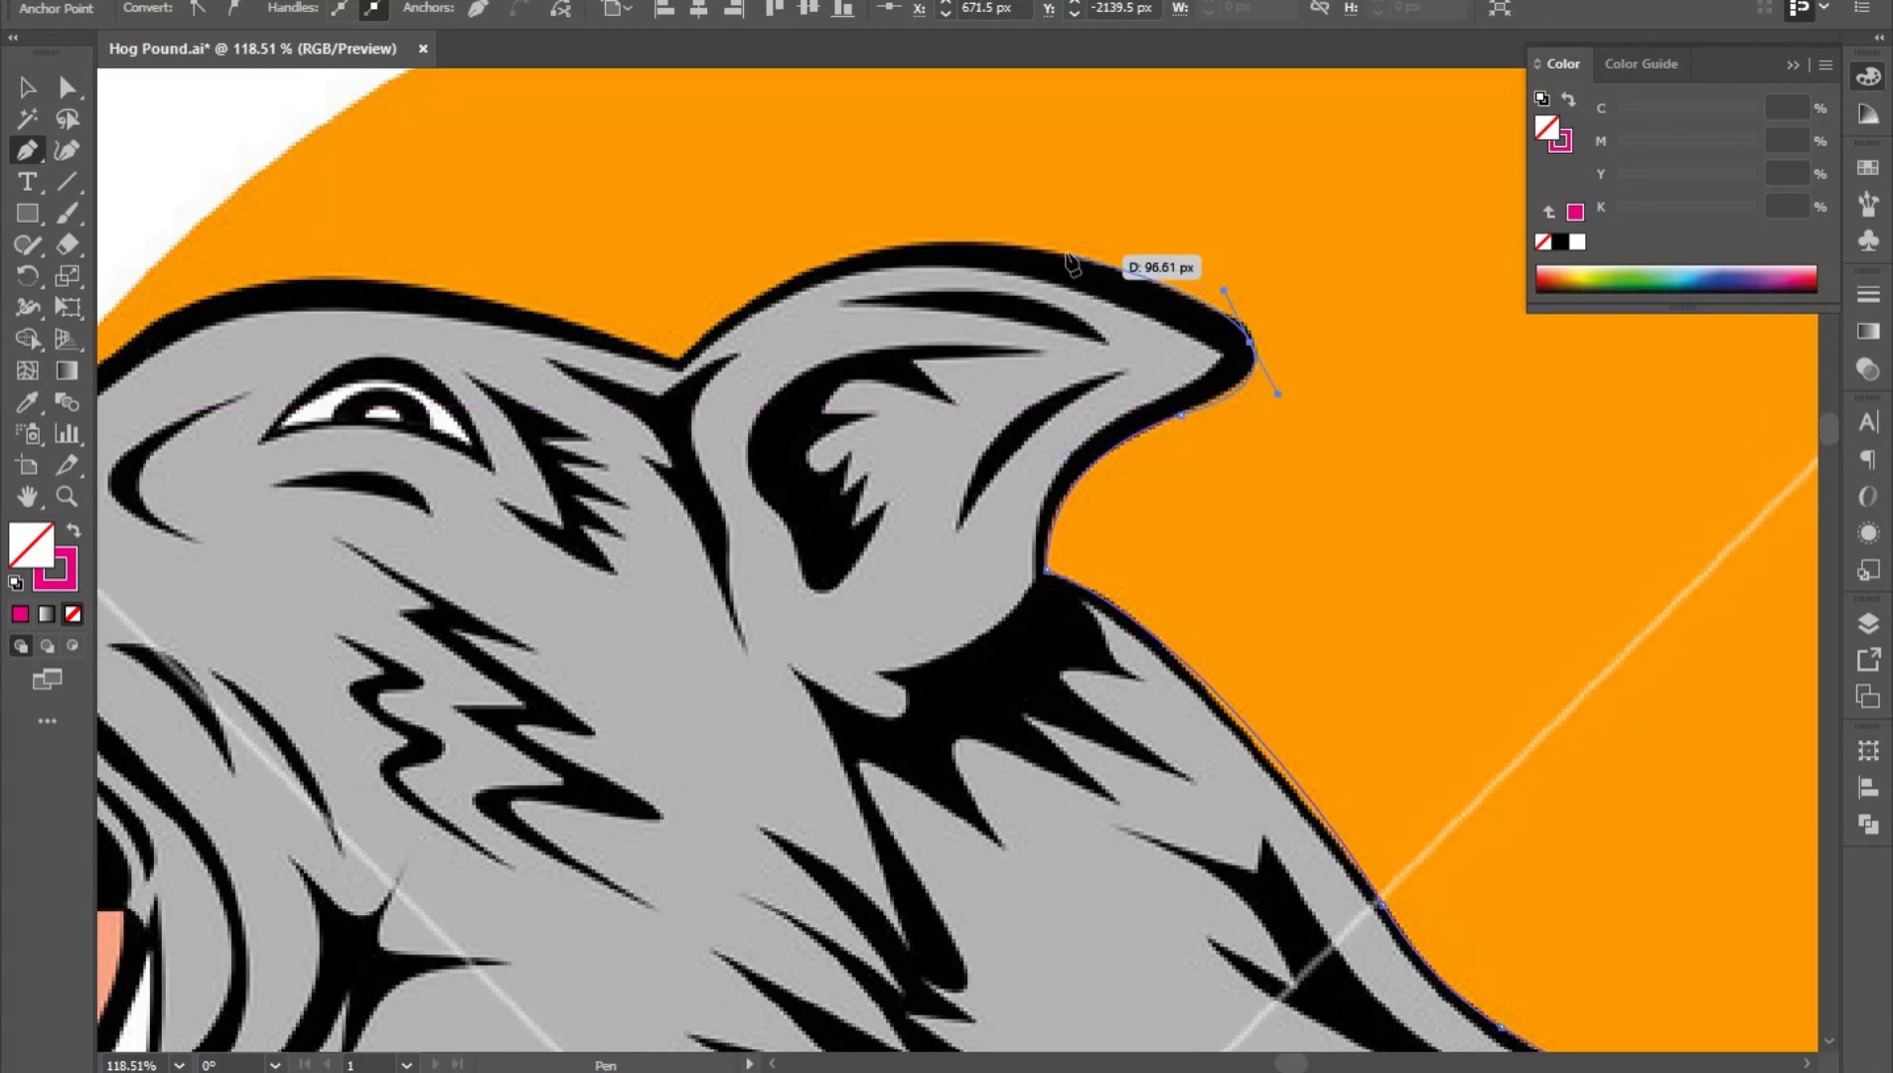
drag(681, 362, 496, 586)
drag(770, 437, 1440, 622)
scroll(939, 552, down, 3)
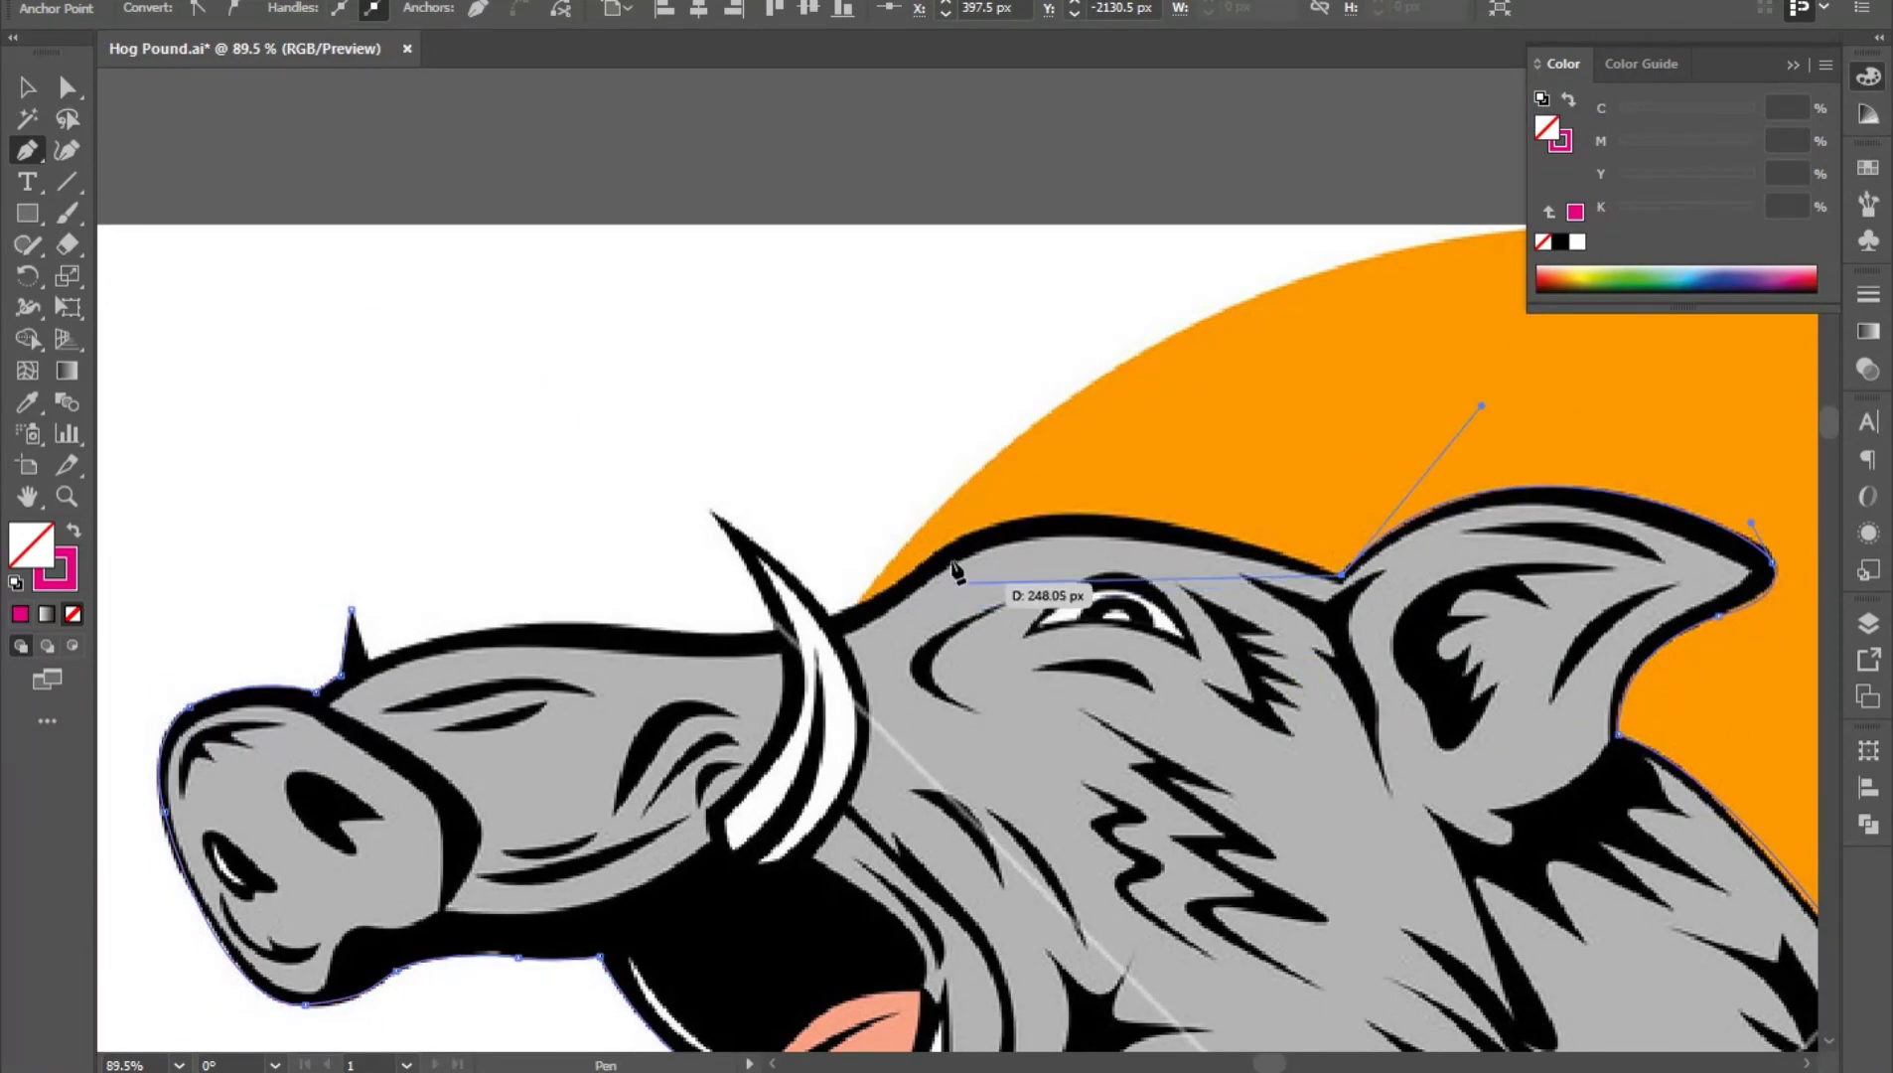
drag(942, 549, 1122, 663)
- Trace the upper tusk from its rear base to the pointed tip and down its front edge to the snout
scroll(823, 645, up, 6)
drag(1038, 596, 900, 537)
click(1044, 596)
drag(975, 867, 1139, 722)
drag(1315, 660, 1328, 711)
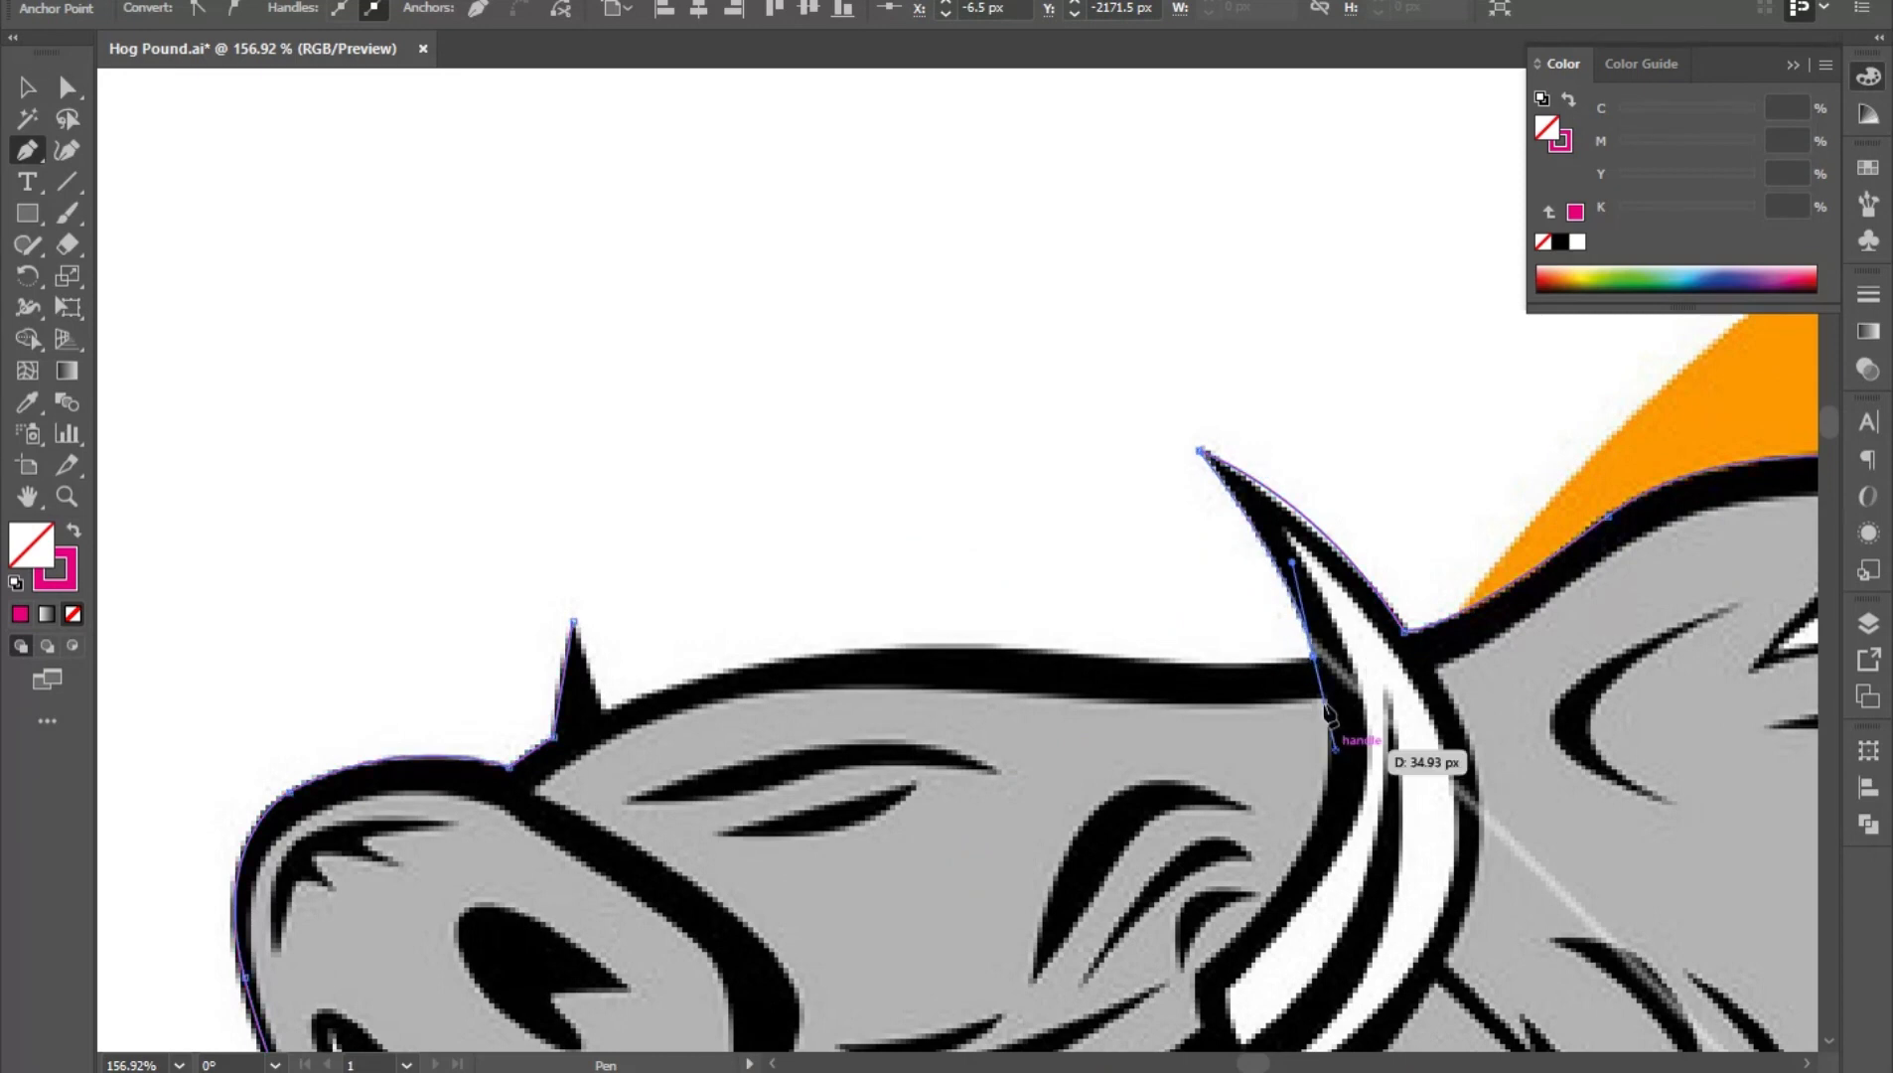
- Trace the top of the snout from the tusk to the spike and close the boar outline at the spike's tip
drag(978, 643, 791, 610)
drag(777, 748, 1287, 624)
key(ctrl+z)
drag(1517, 566, 1207, 533)
click(984, 606)
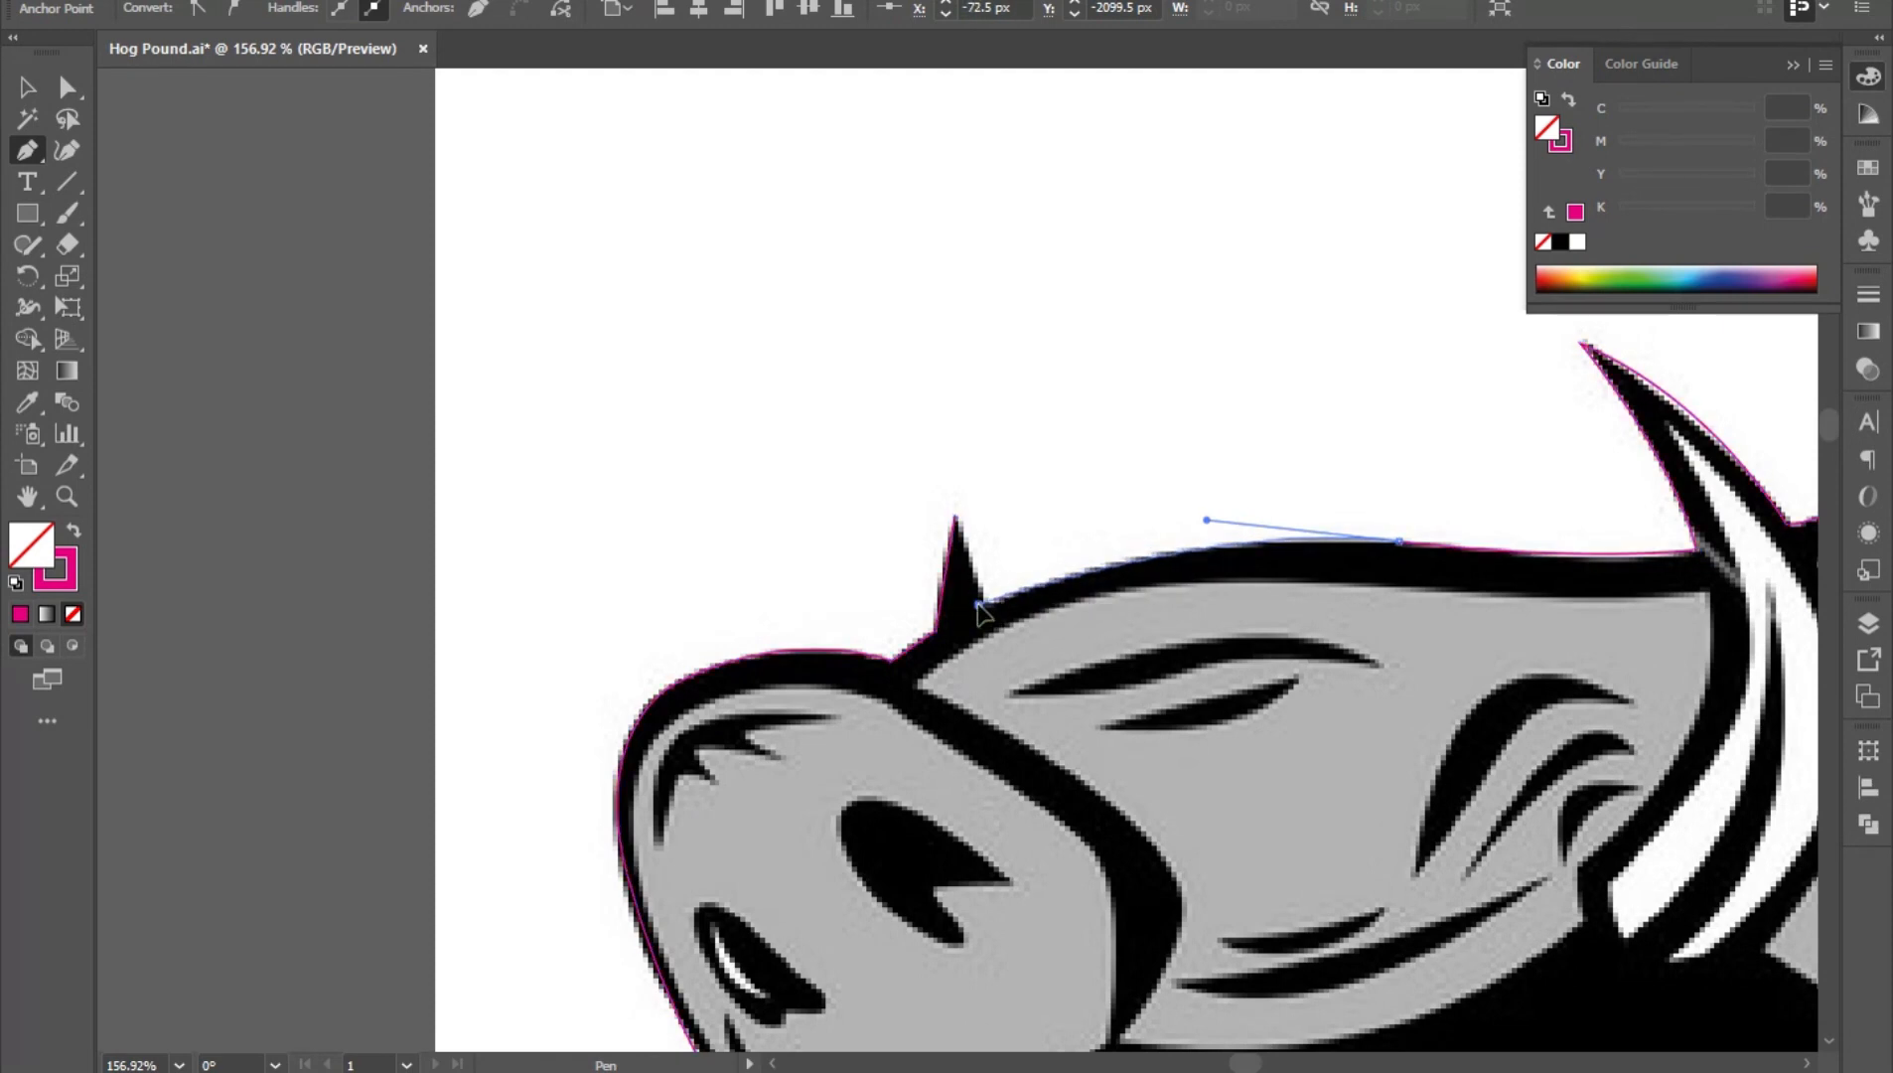
click(956, 515)
- Deselect the boar outline and trace the white highlight on the outstretched front hoof as a separate closed path
drag(1255, 663, 795, 496)
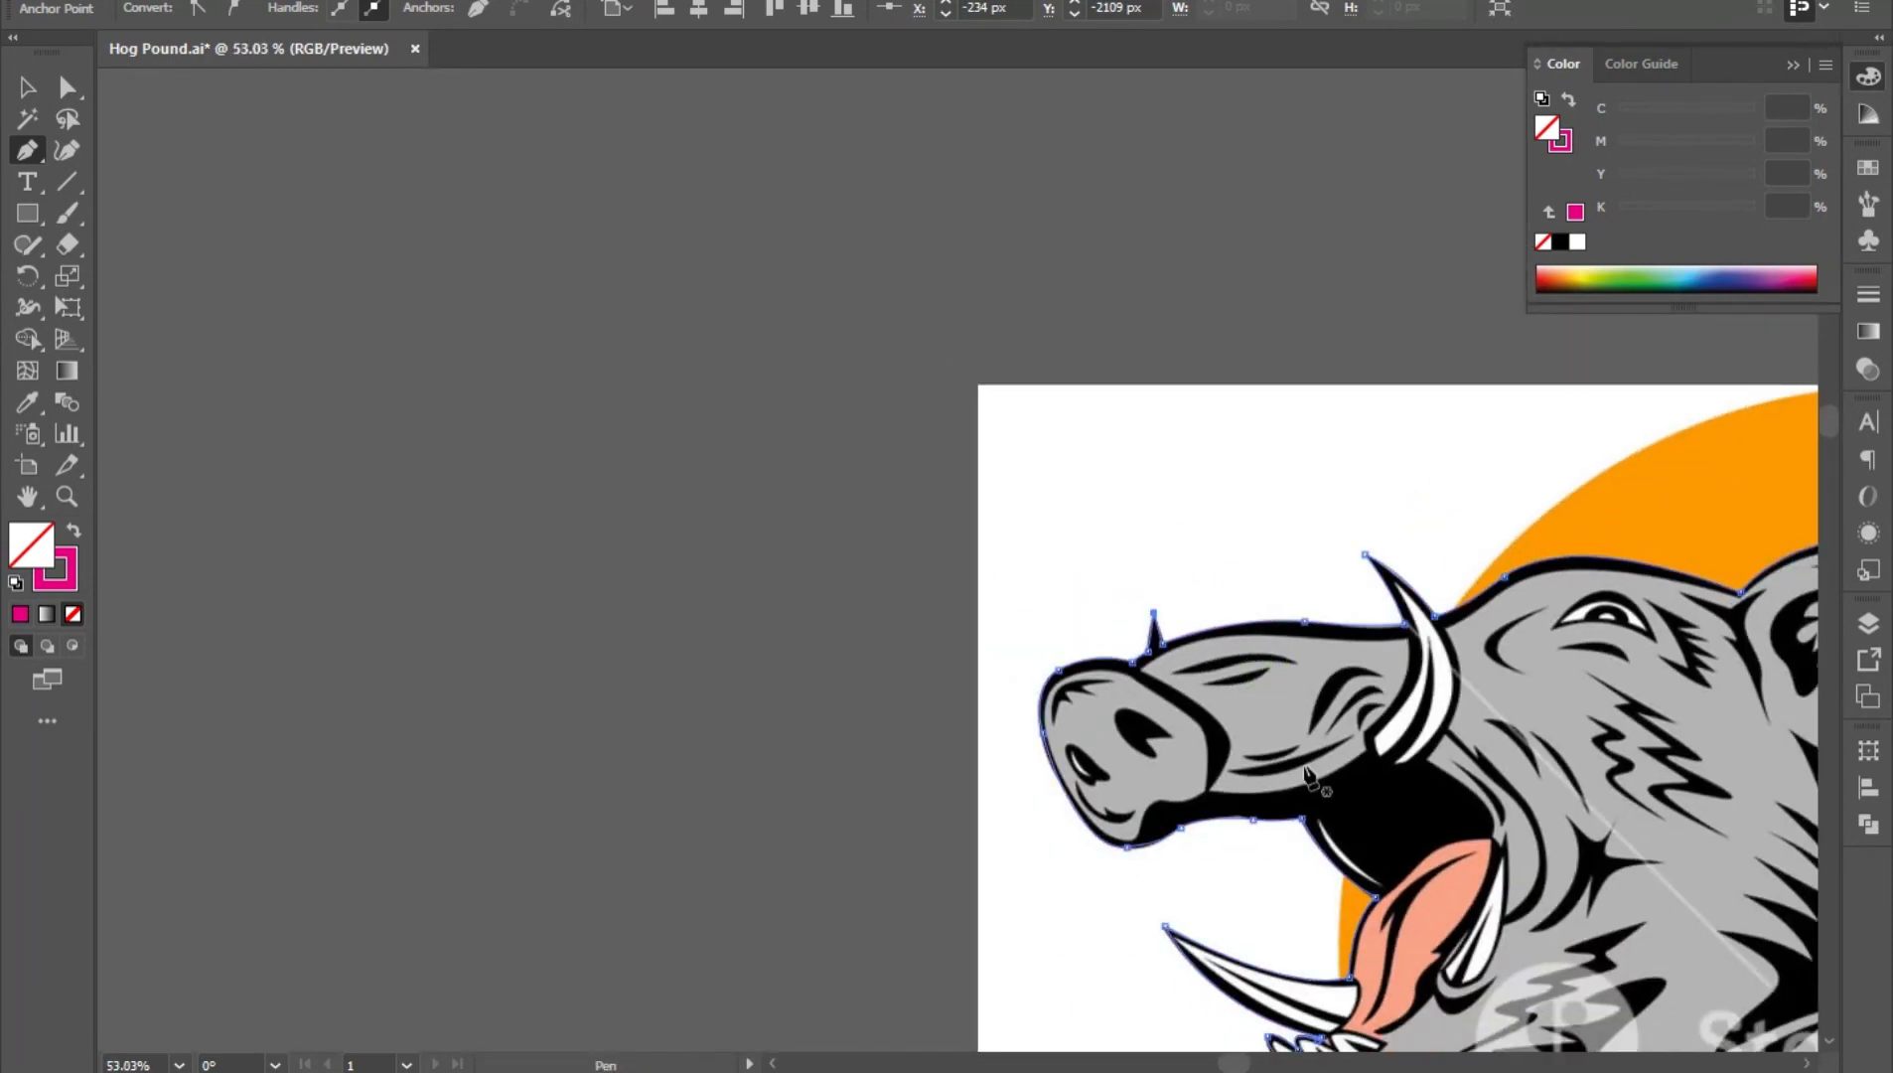
mouse_move(988, 697)
mouse_down()
mouse_move(1250, 793)
mouse_move(953, 707)
mouse_up()
drag(884, 655, 1022, 676)
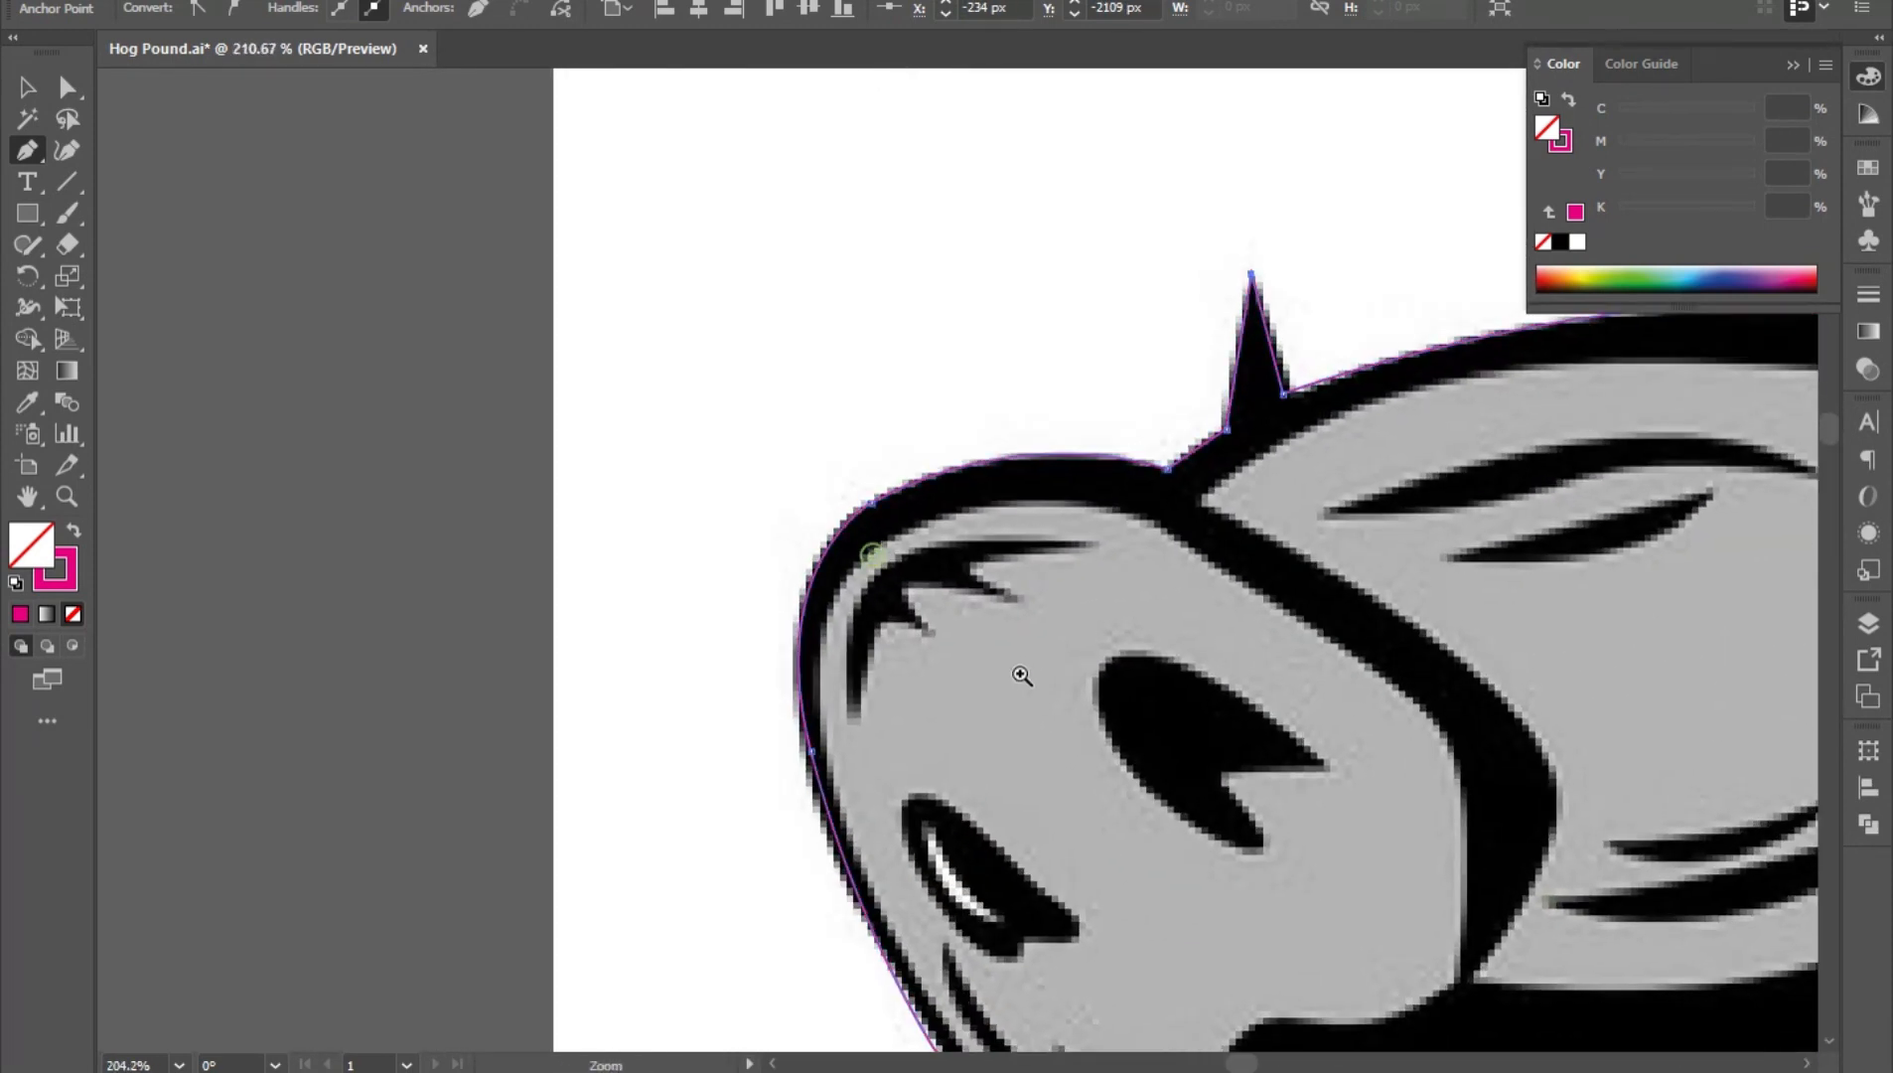
click(29, 98)
drag(1287, 695, 943, 626)
drag(1420, 963, 845, 765)
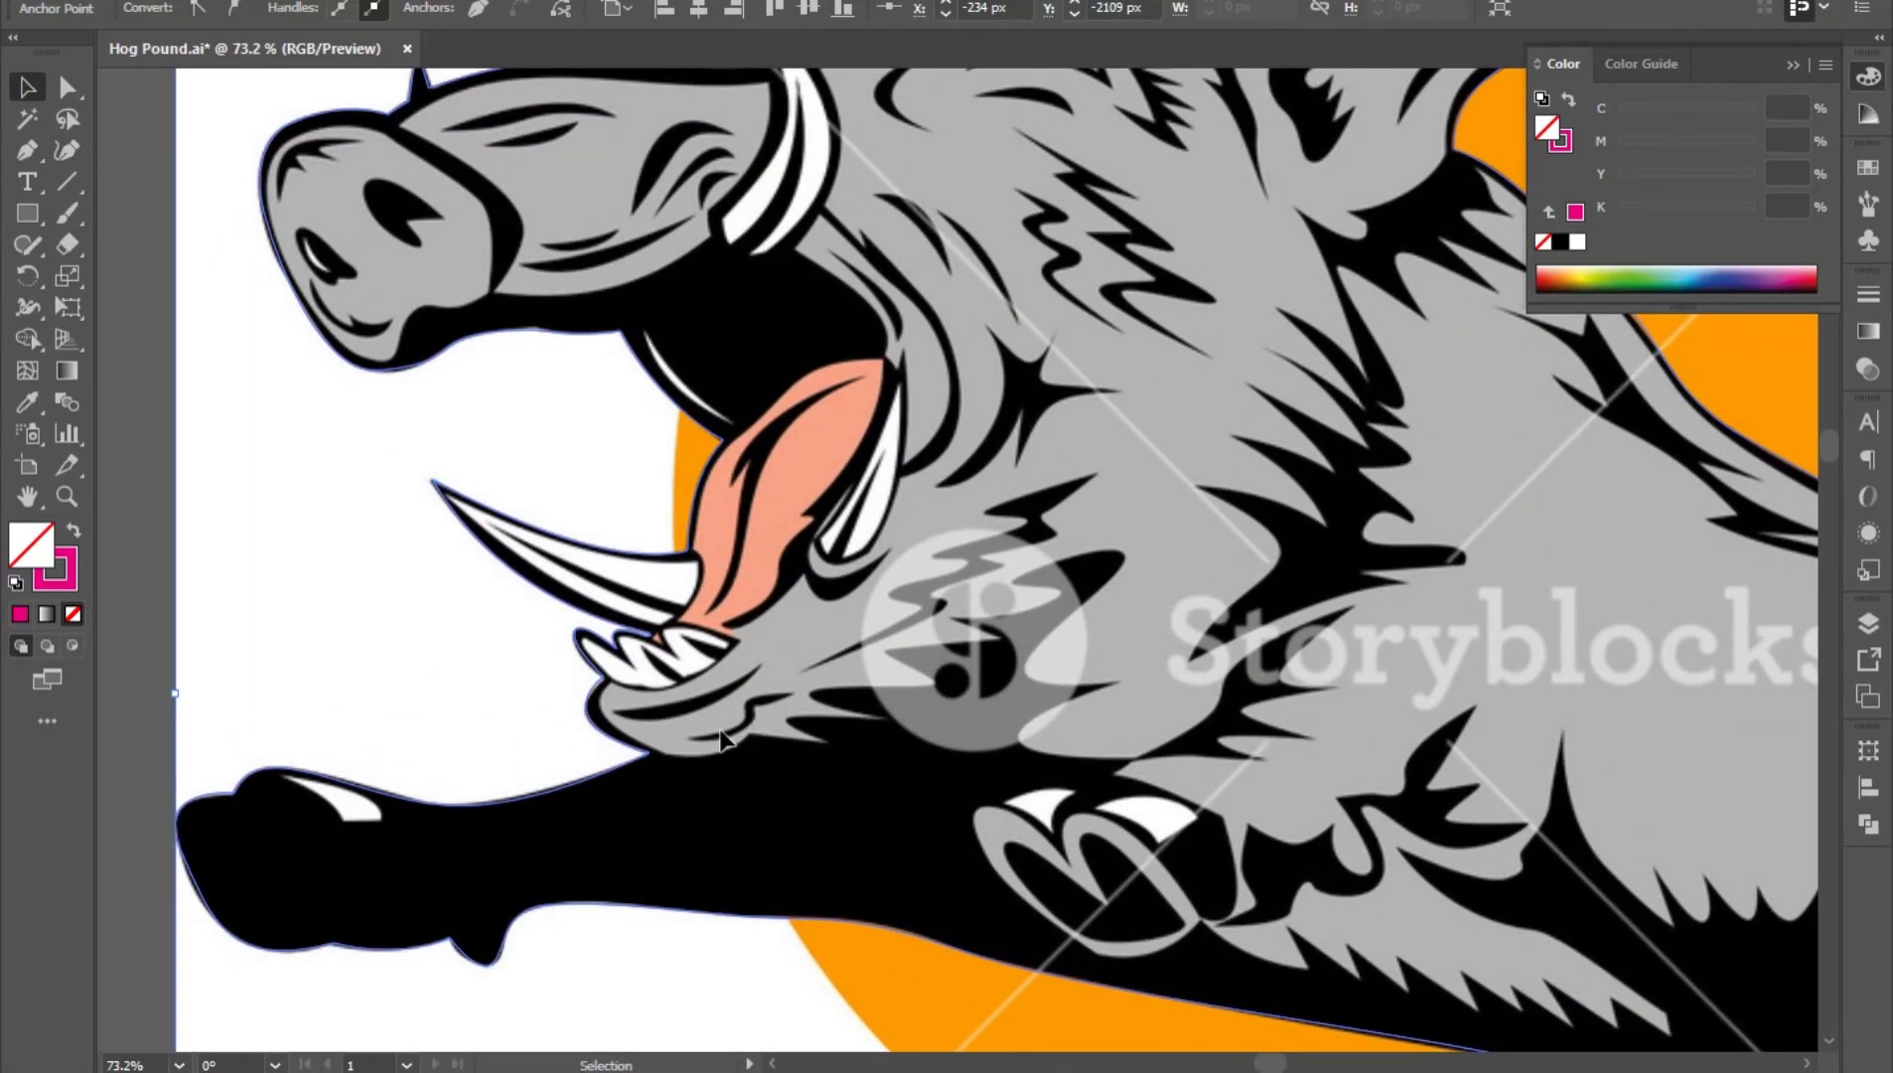
scroll(268, 725, up, 8)
key(p)
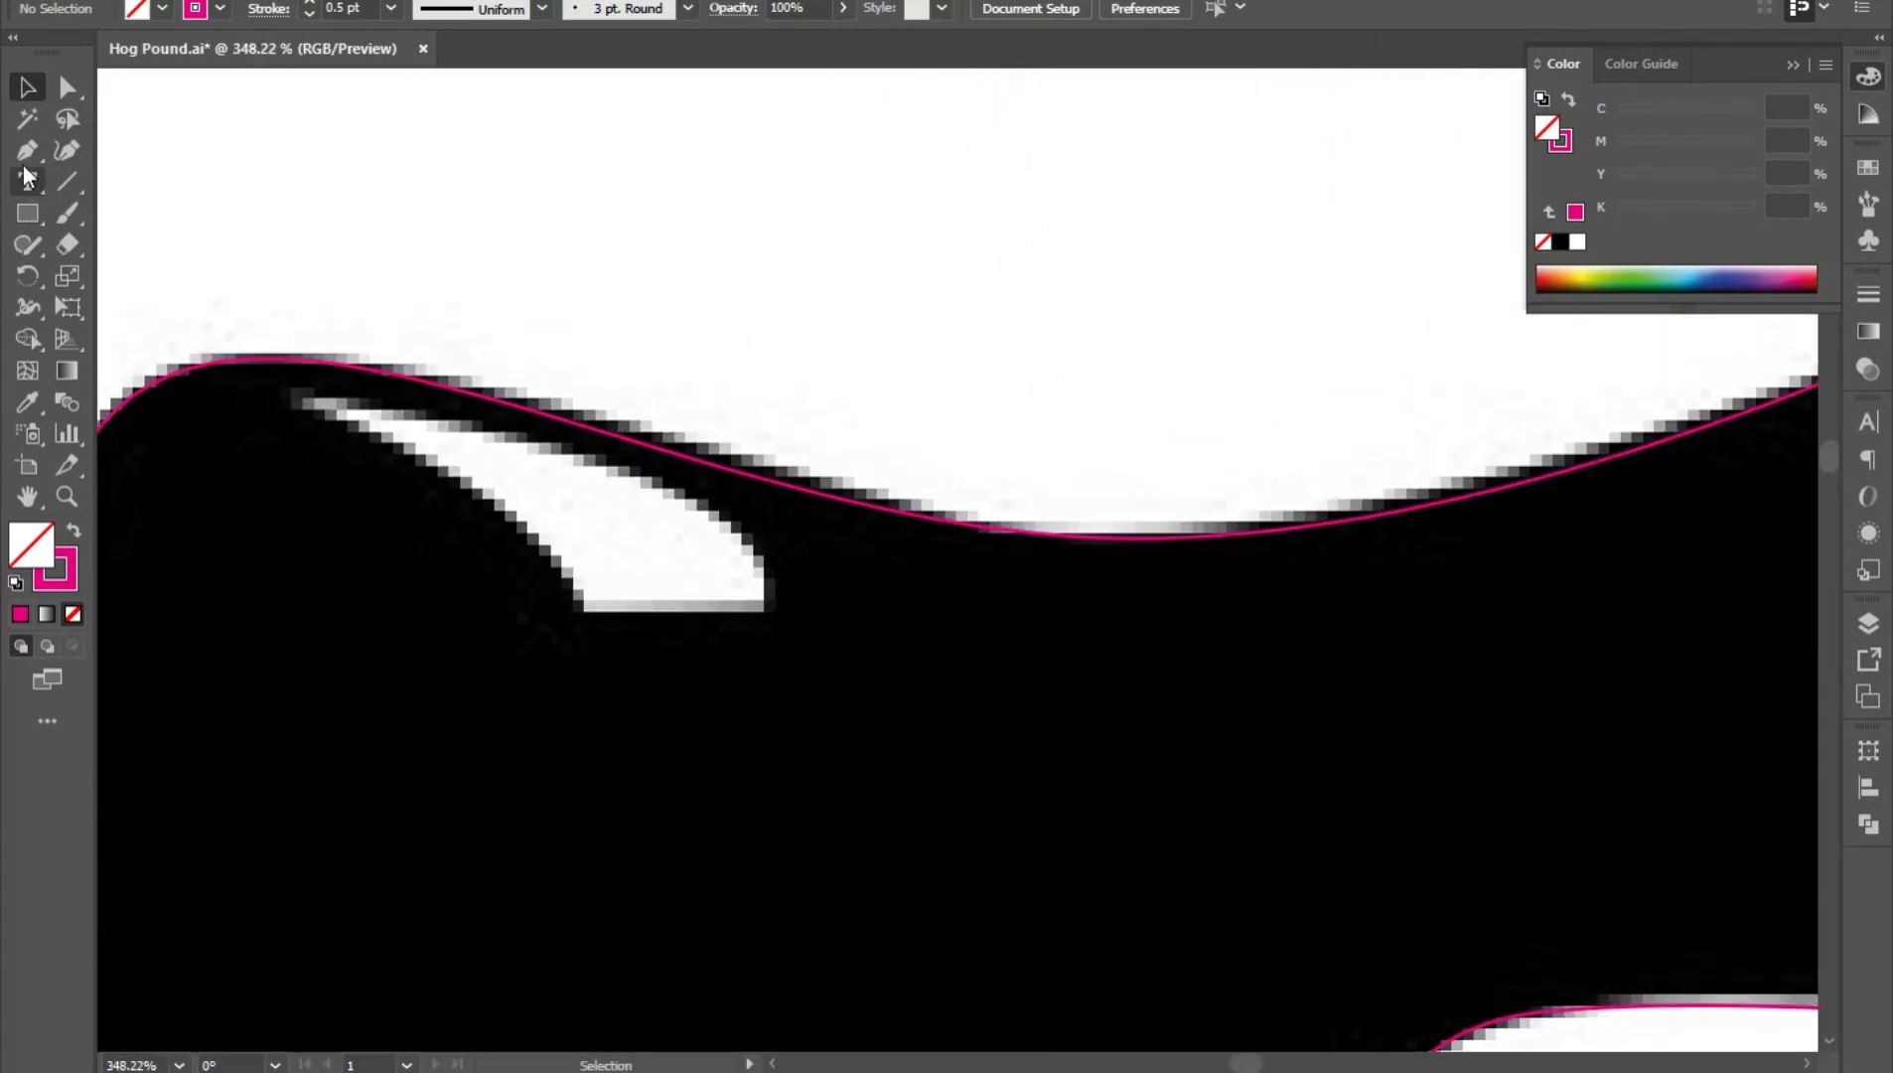
mouse_move(298, 377)
mouse_down()
mouse_move(744, 697)
mouse_move(795, 849)
mouse_move(764, 850)
mouse_up()
click(673, 665)
click(933, 665)
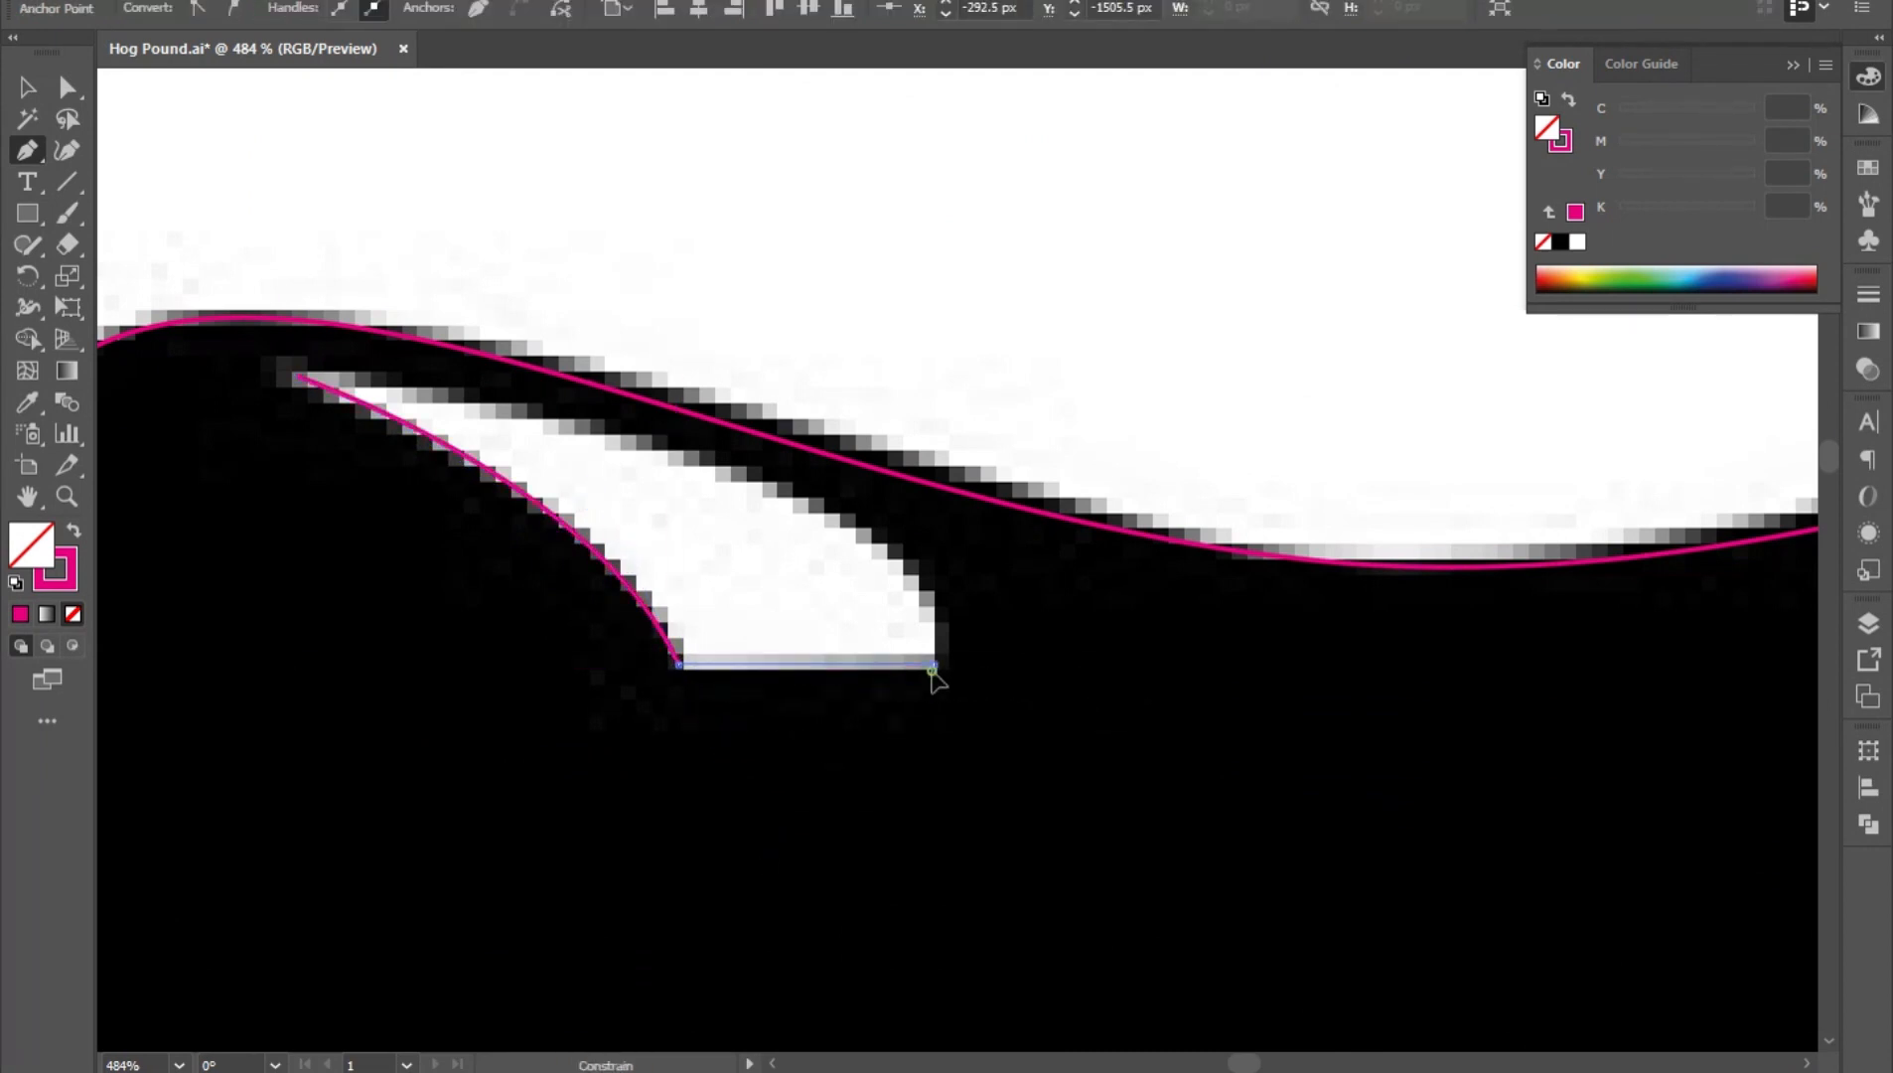
drag(417, 437, 970, 563)
drag(850, 504, 124, 405)
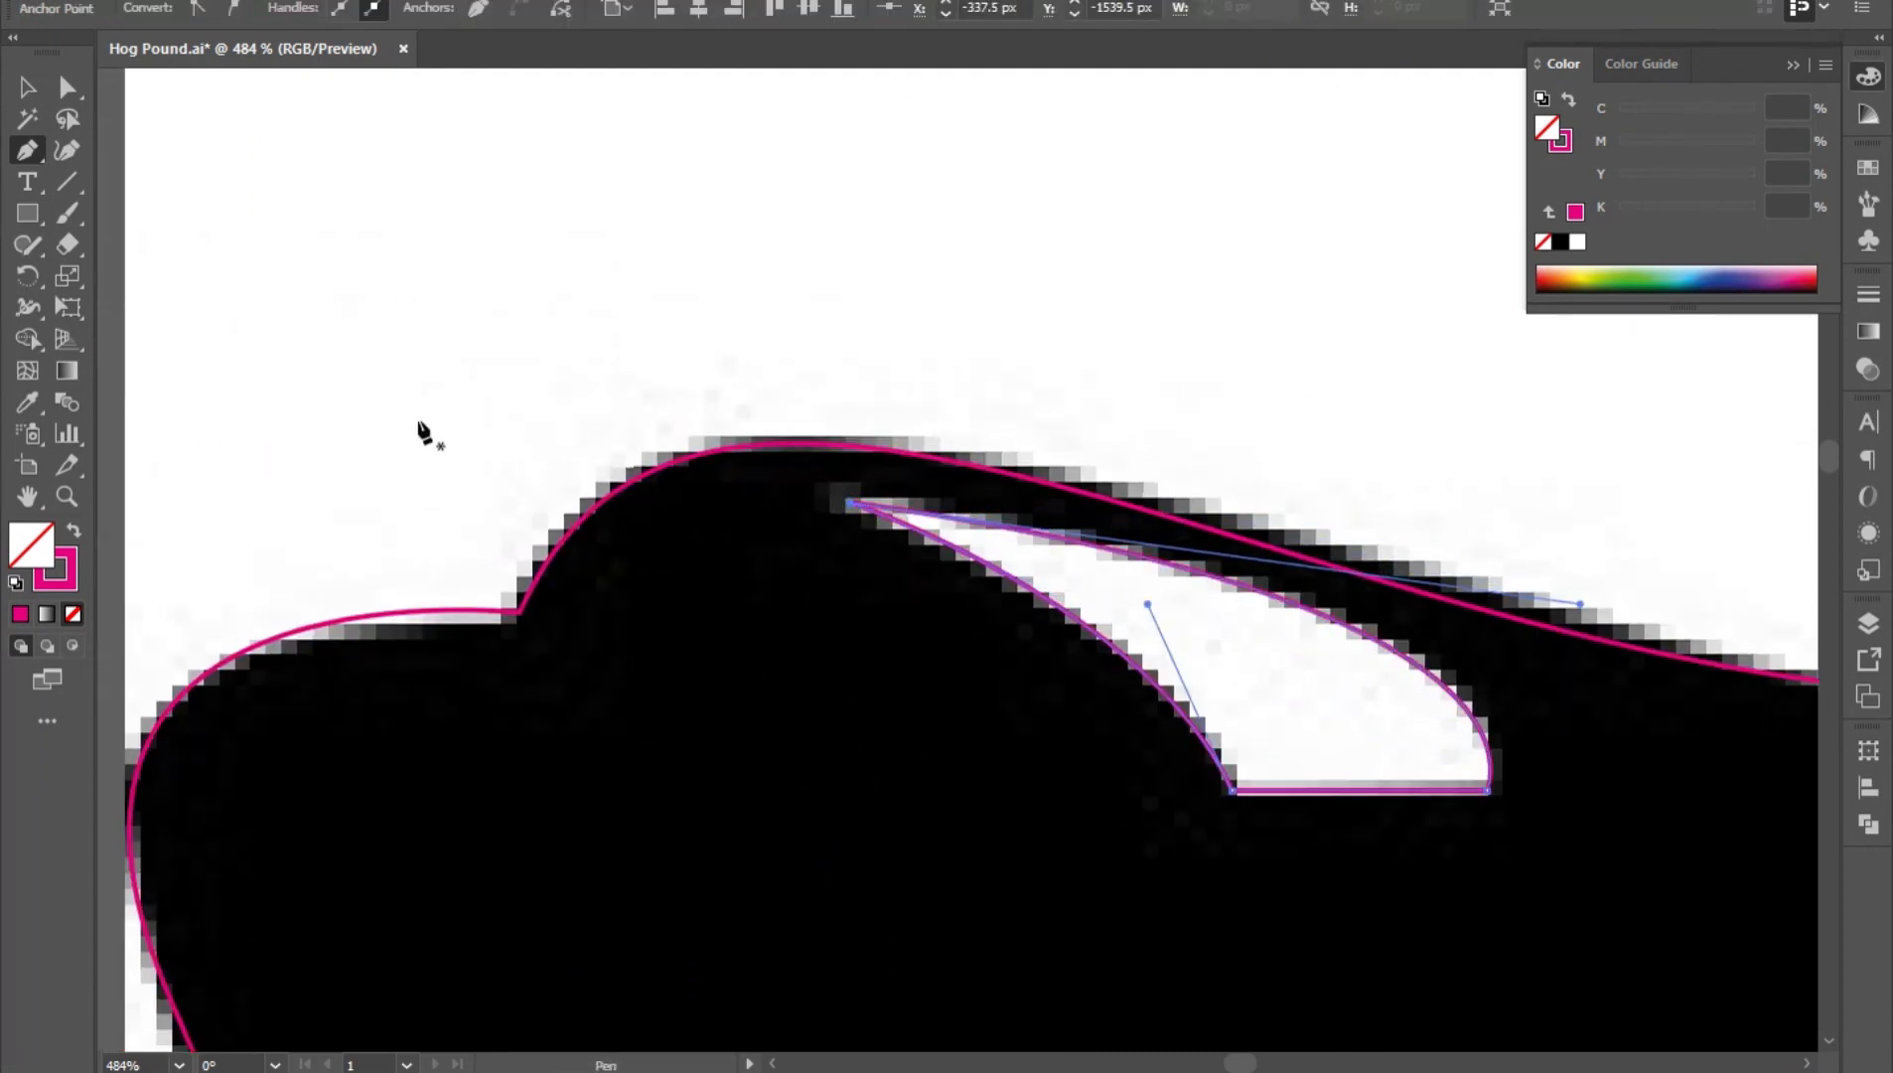
- Trace the triangular white highlight above the front toe of the other hoof as a closed path with the Pen tool
drag(1347, 623, 1142, 630)
drag(1558, 764, 497, 587)
drag(1734, 721, 1001, 660)
drag(621, 478, 735, 472)
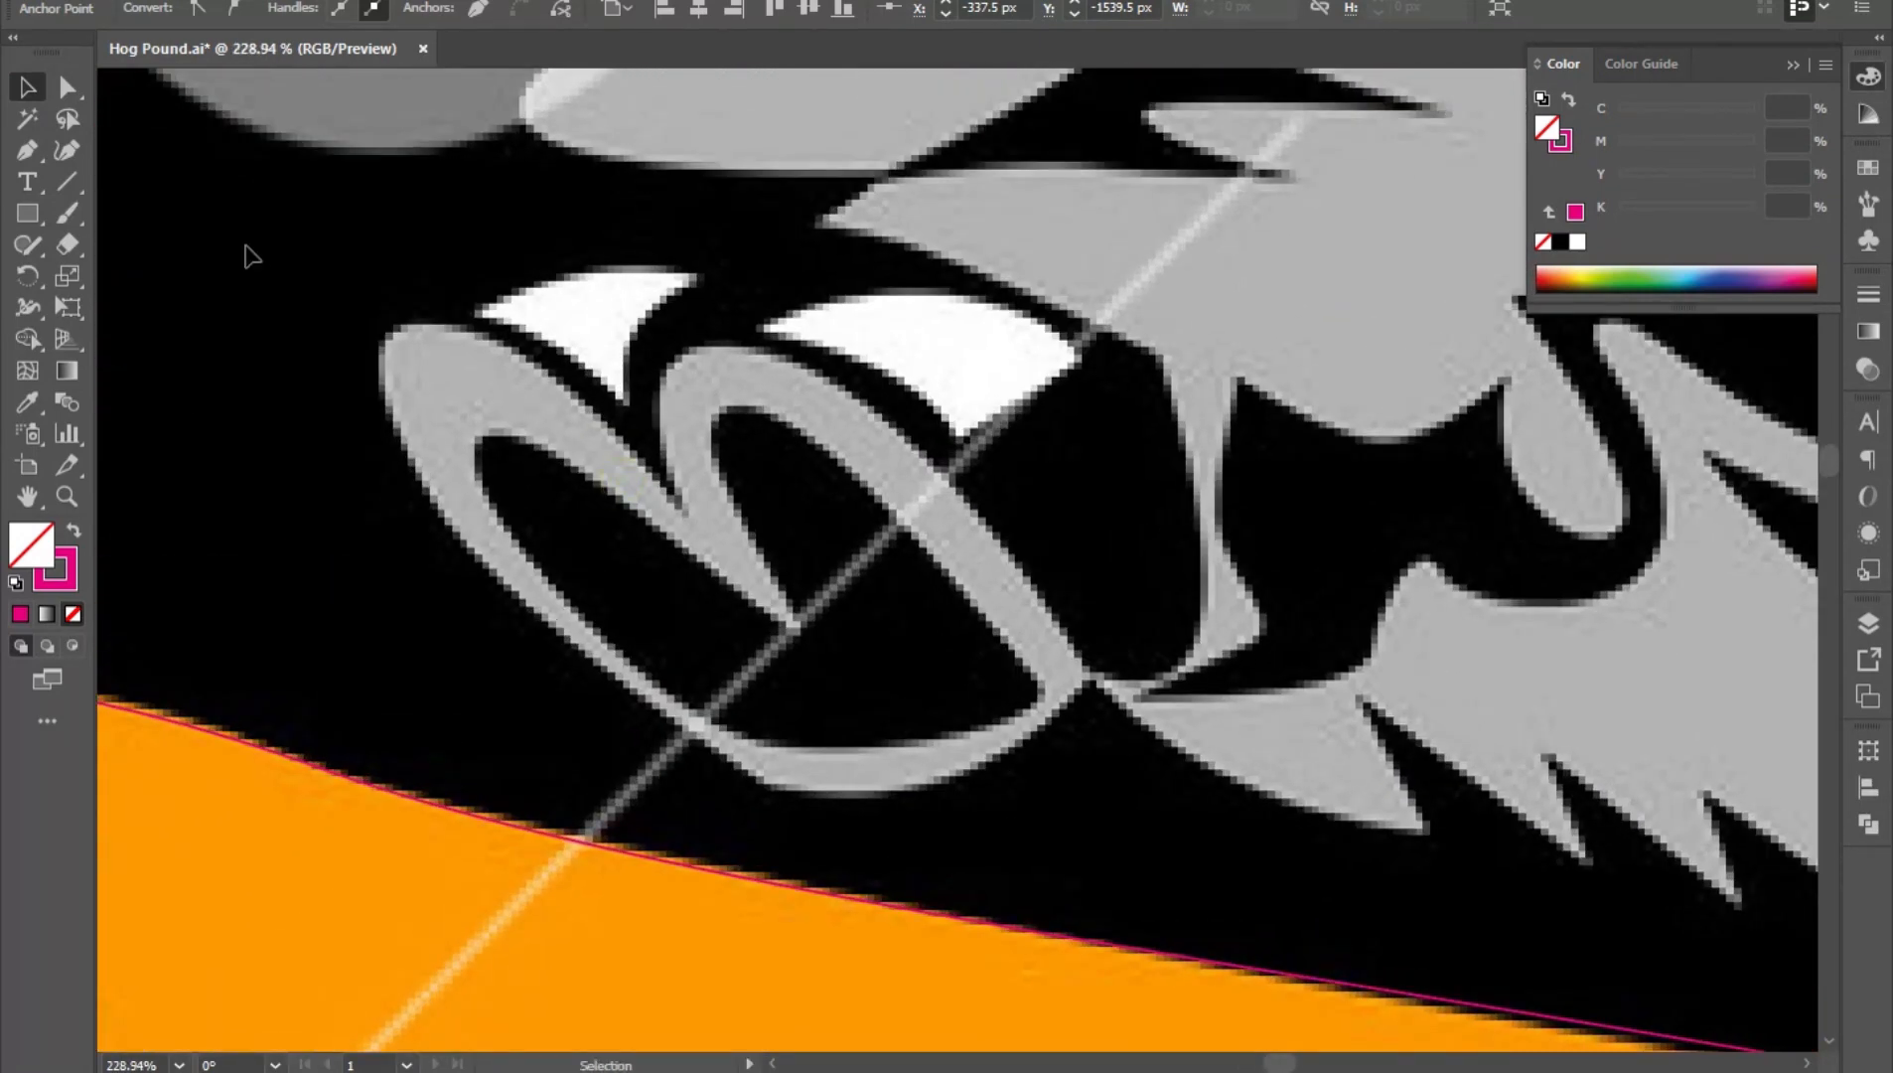
click(468, 310)
drag(656, 447, 713, 291)
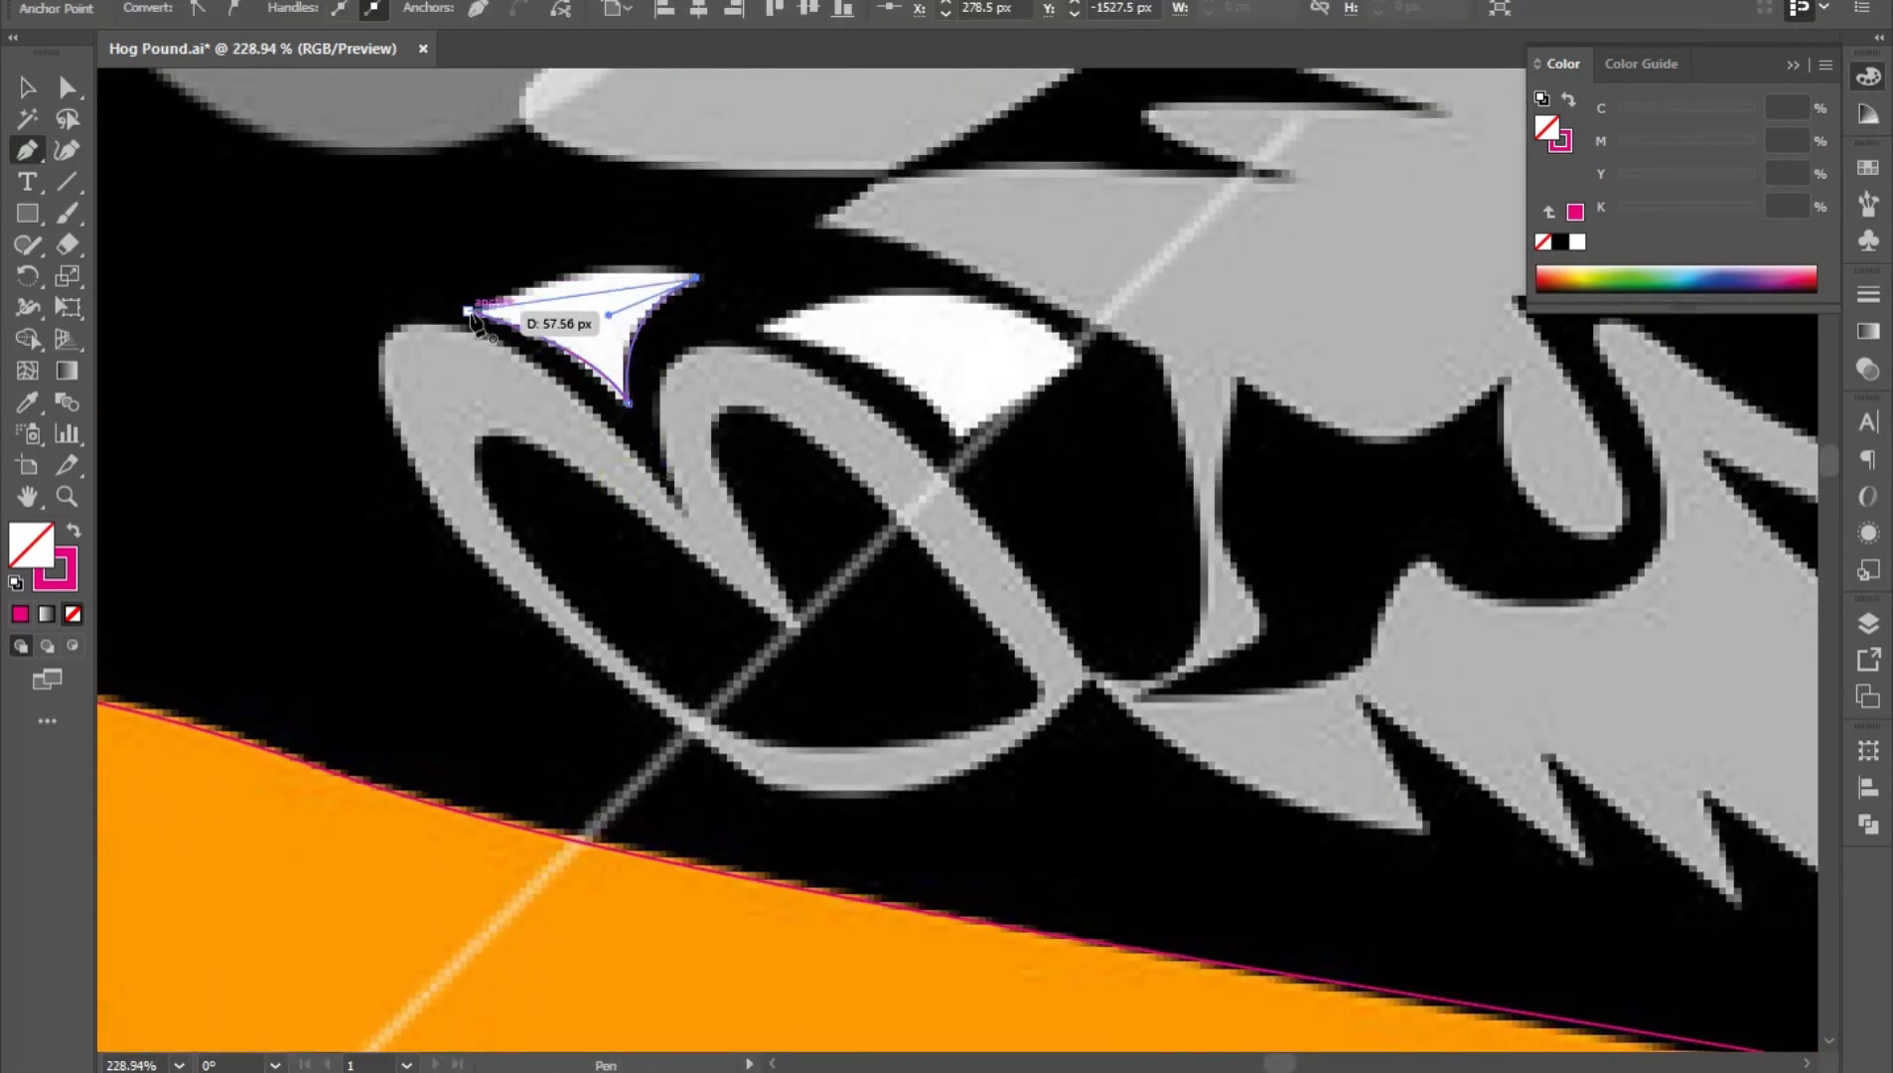
drag(468, 311, 272, 395)
- Trace the neighbouring white highlight above the hoof's rear toe as a second closed path
click(764, 327)
drag(954, 437, 992, 515)
click(954, 437)
click(1078, 358)
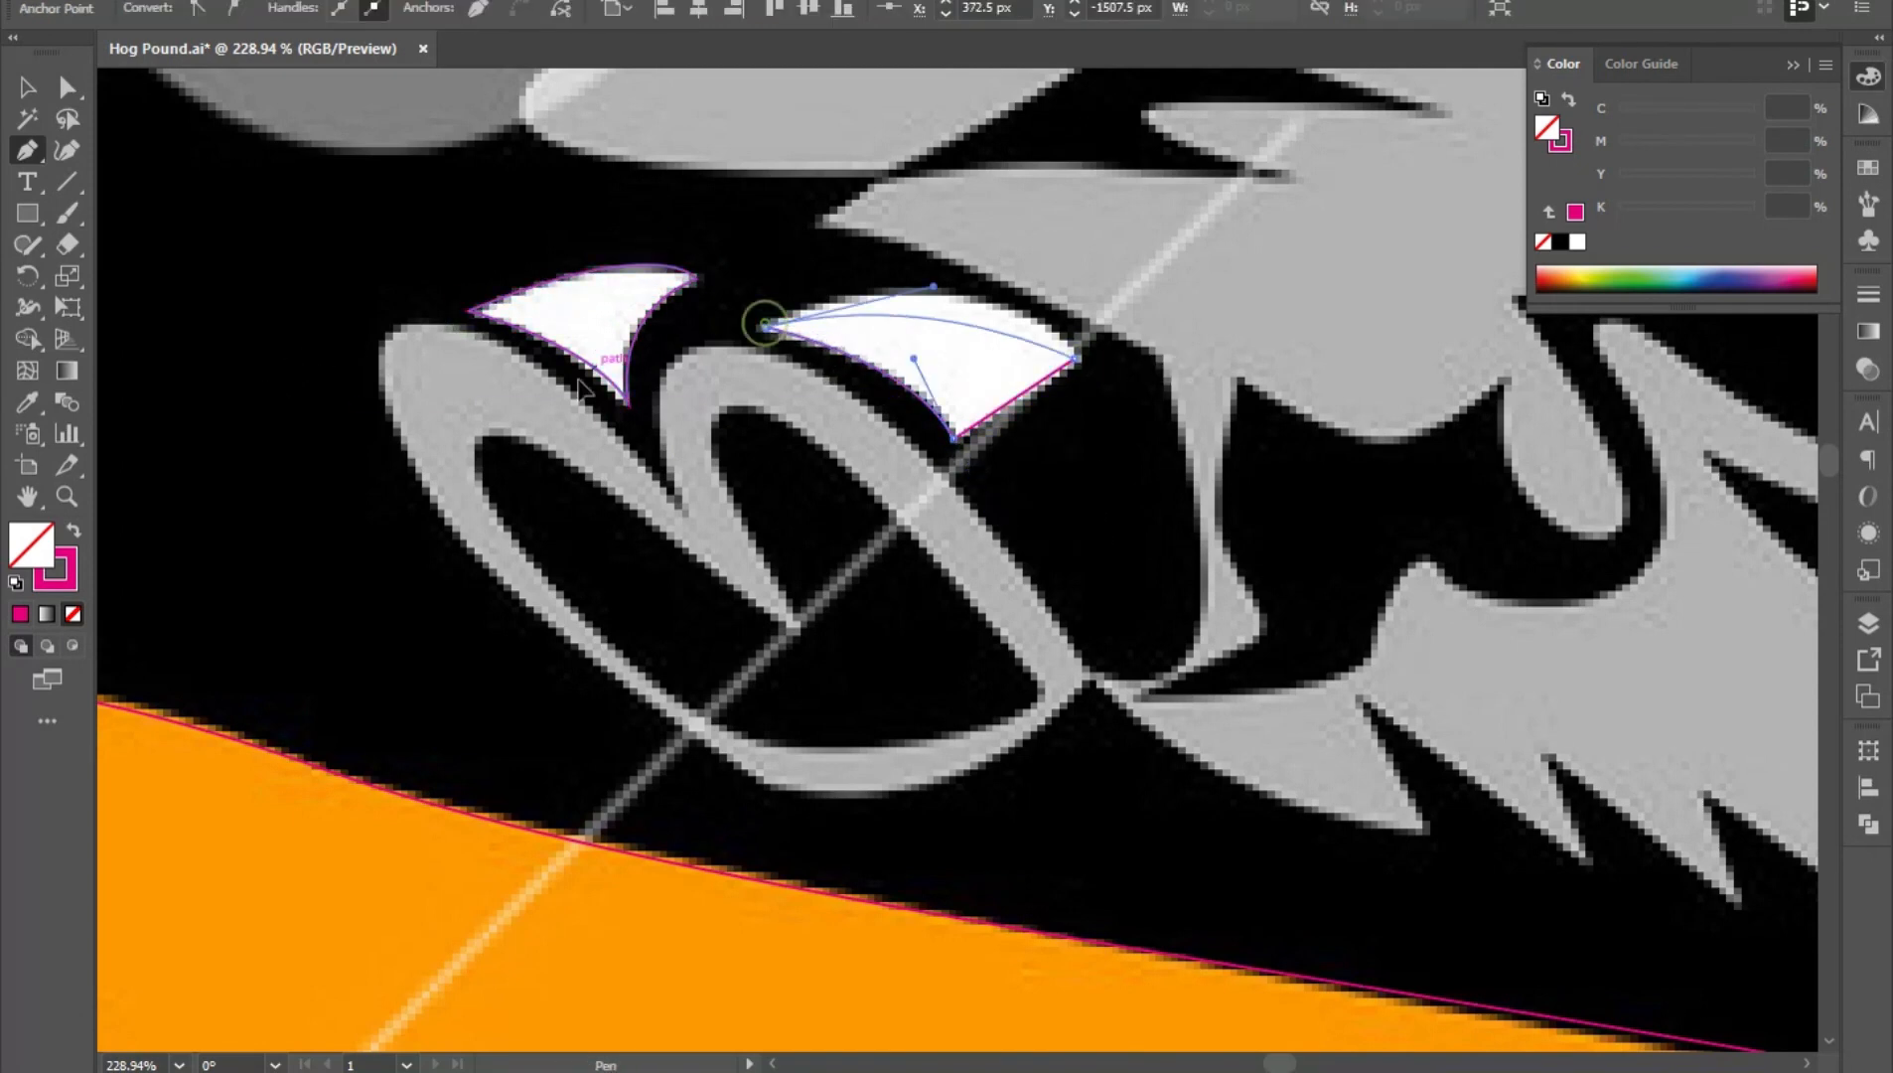
drag(764, 328, 562, 422)
click(67, 88)
- Trace the white inside of the large tusk from its tip along the lower edge to the base, then back to the inner black line's point
scroll(777, 459, down, 3)
scroll(1022, 566, up, 2)
drag(1411, 536, 1014, 626)
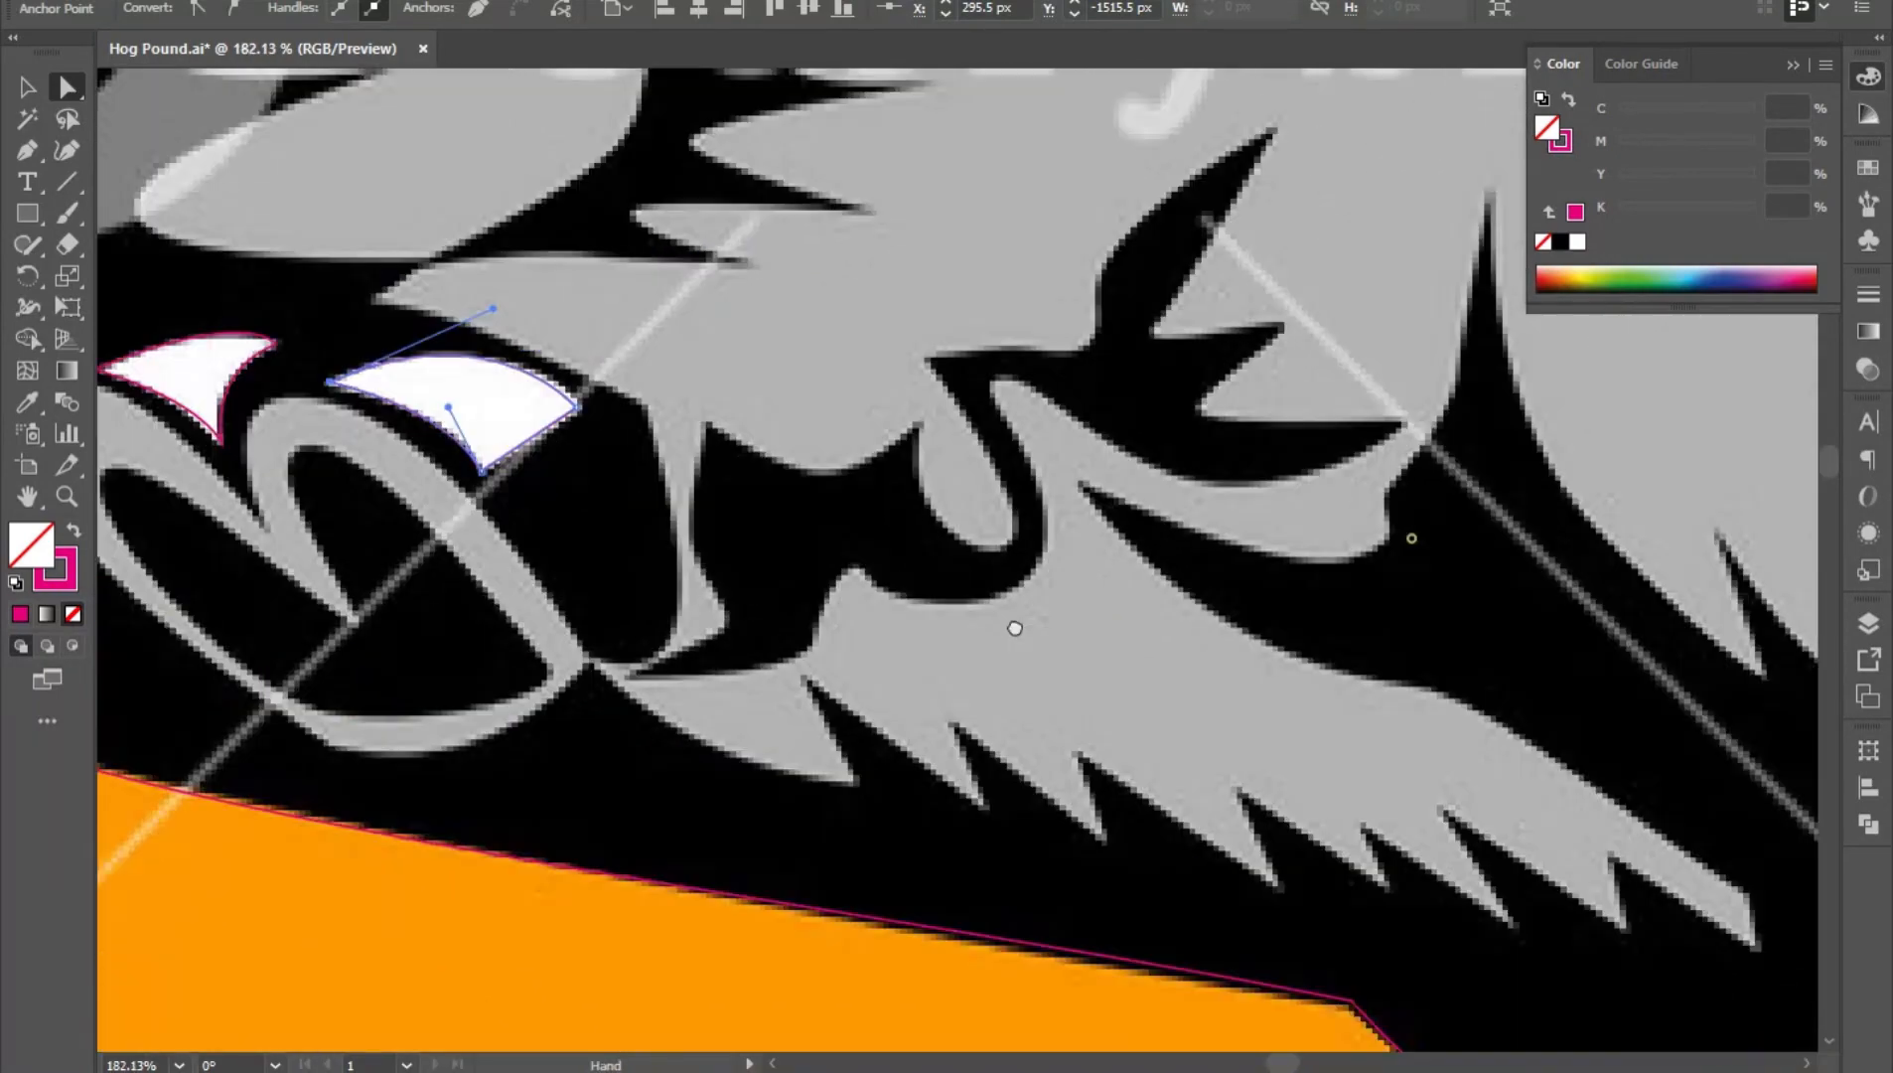
drag(496, 199, 1252, 633)
drag(566, 683, 780, 646)
scroll(520, 655, down, 3)
scroll(664, 626, up, 3)
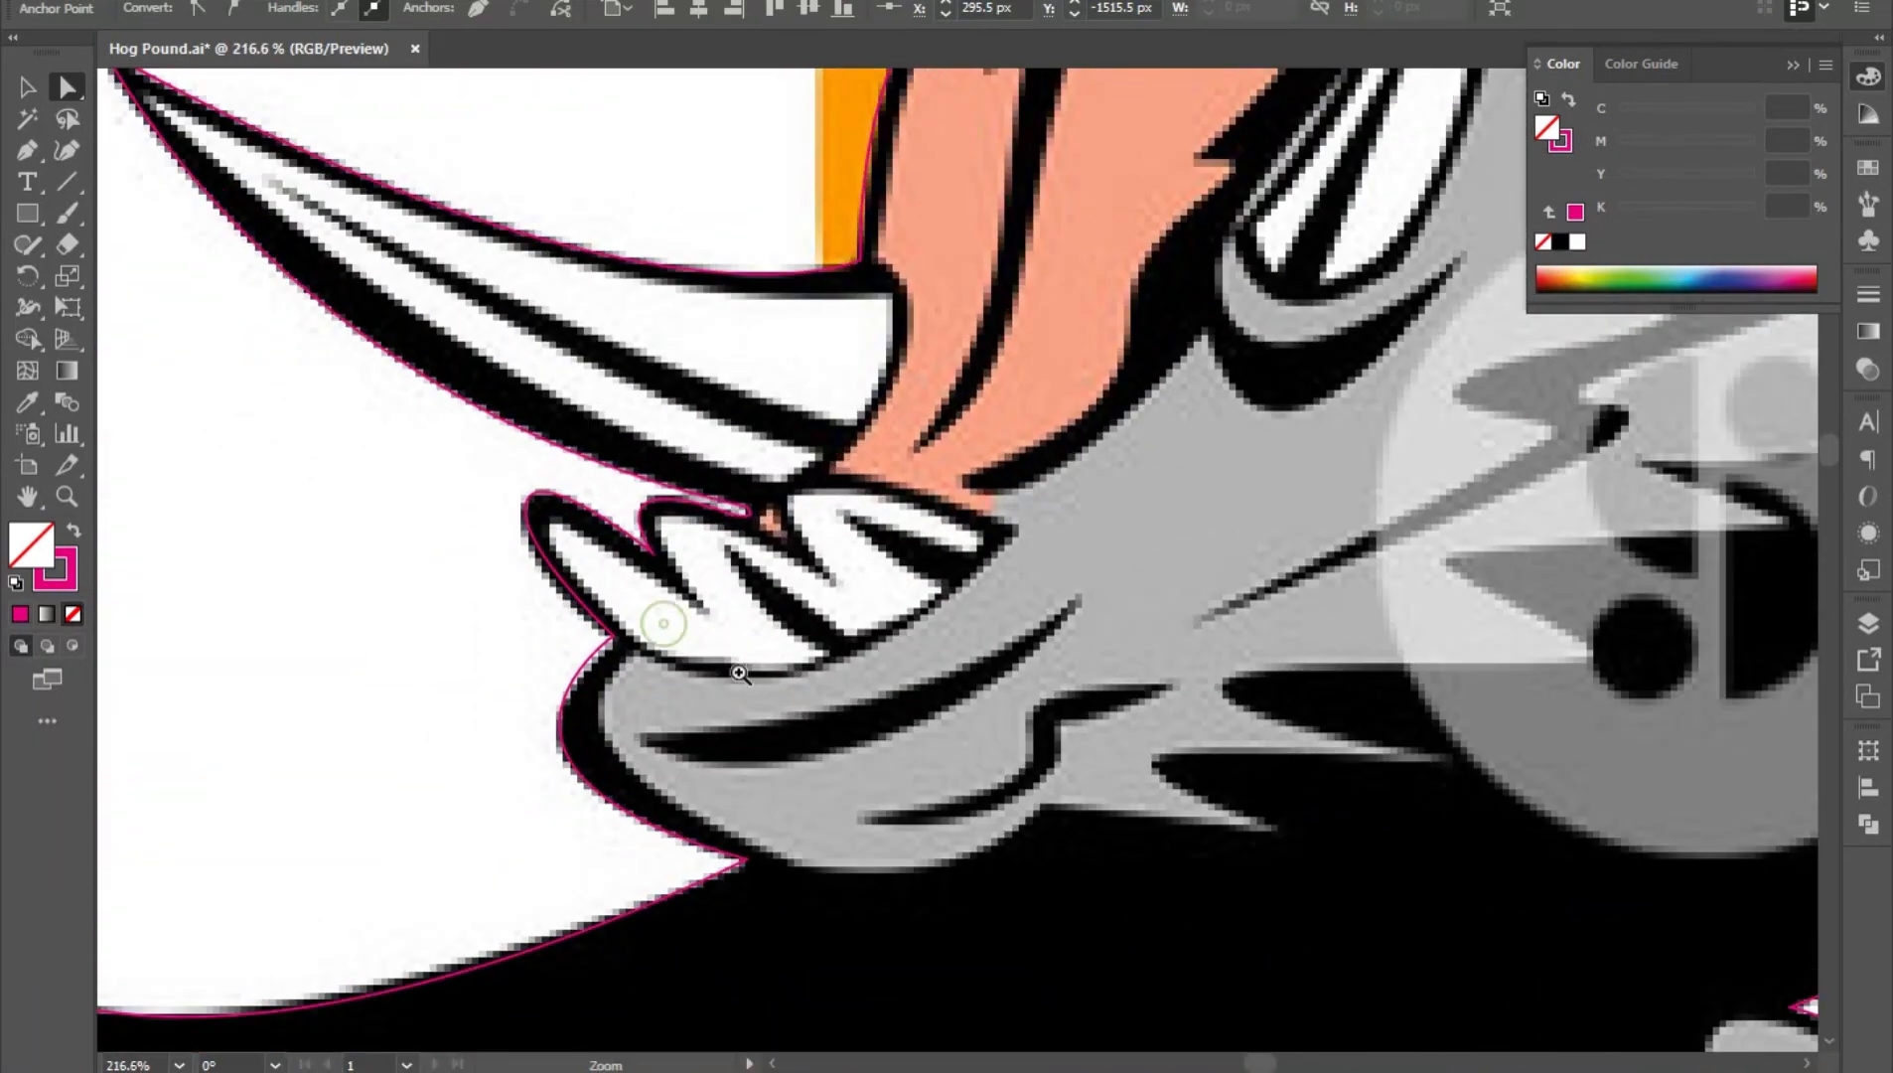
scroll(241, 296, up, 2)
click(27, 151)
click(218, 254)
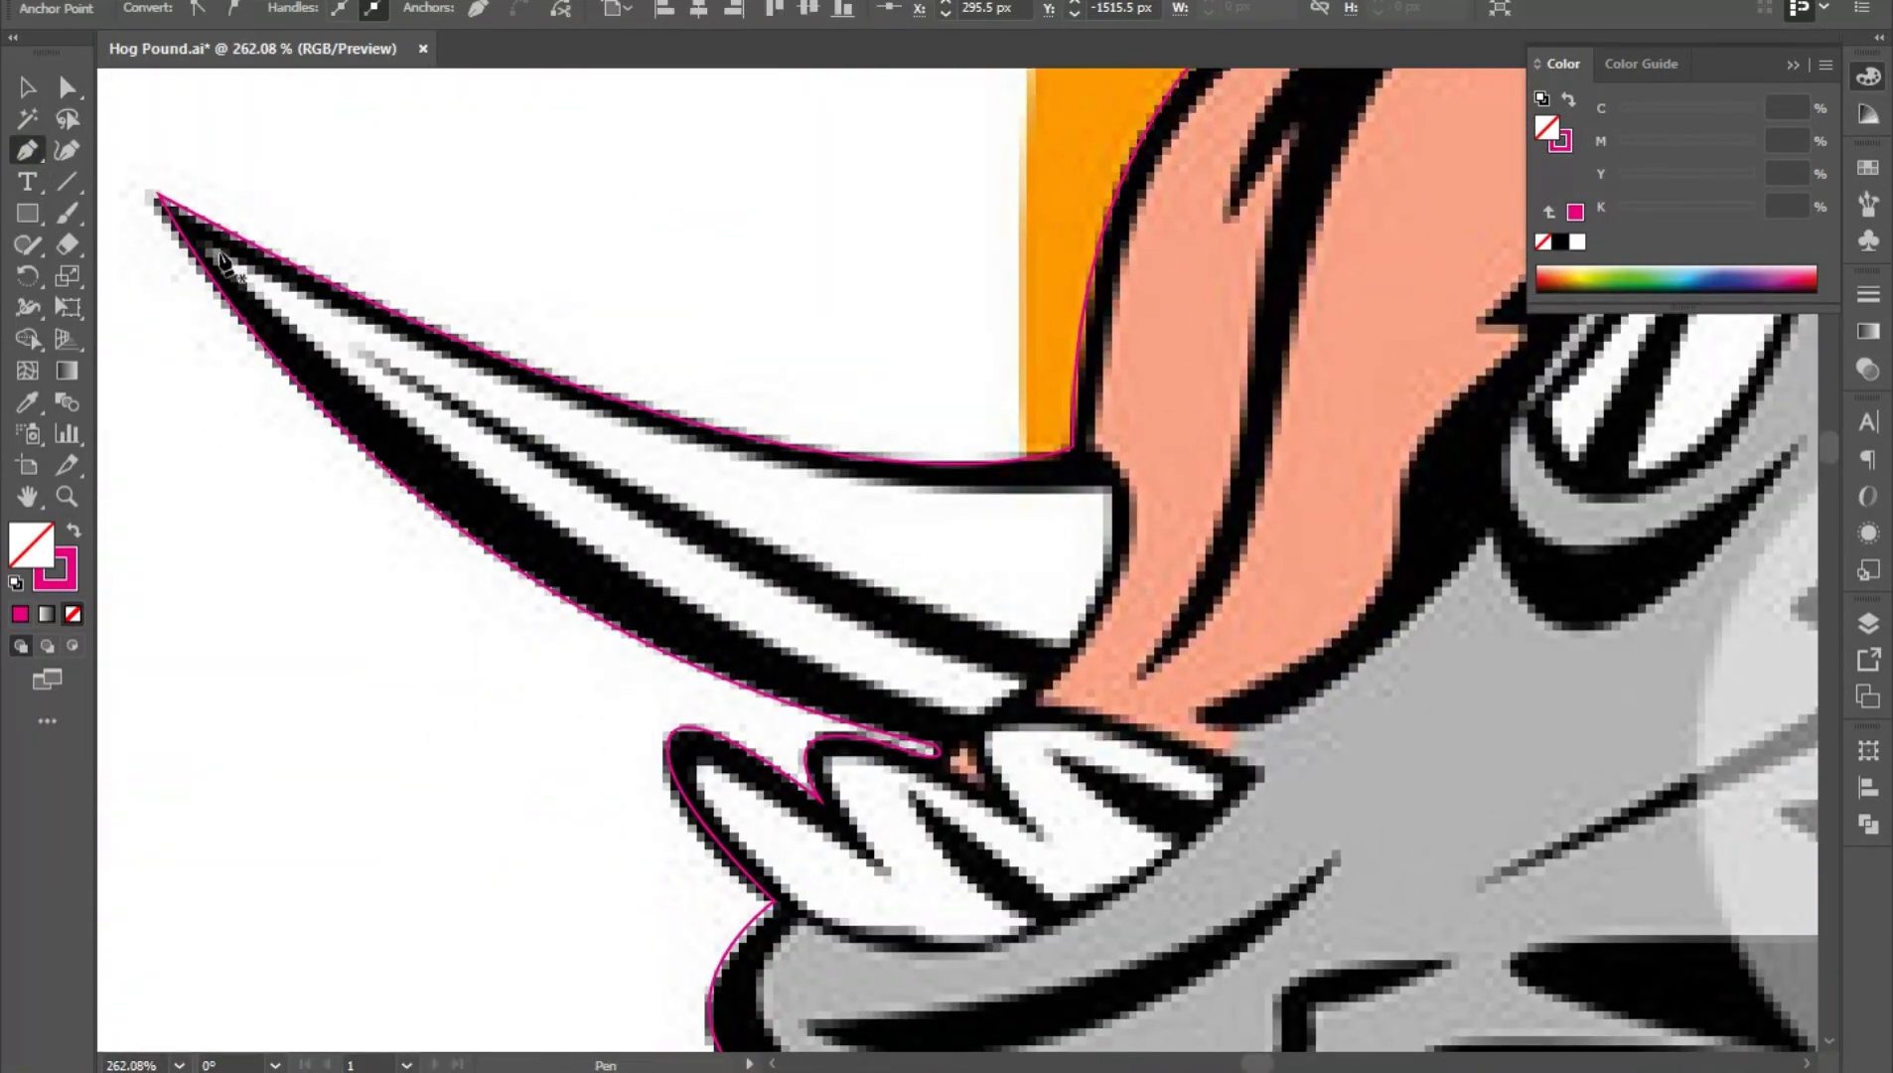
drag(972, 712, 1353, 799)
click(972, 712)
click(1027, 681)
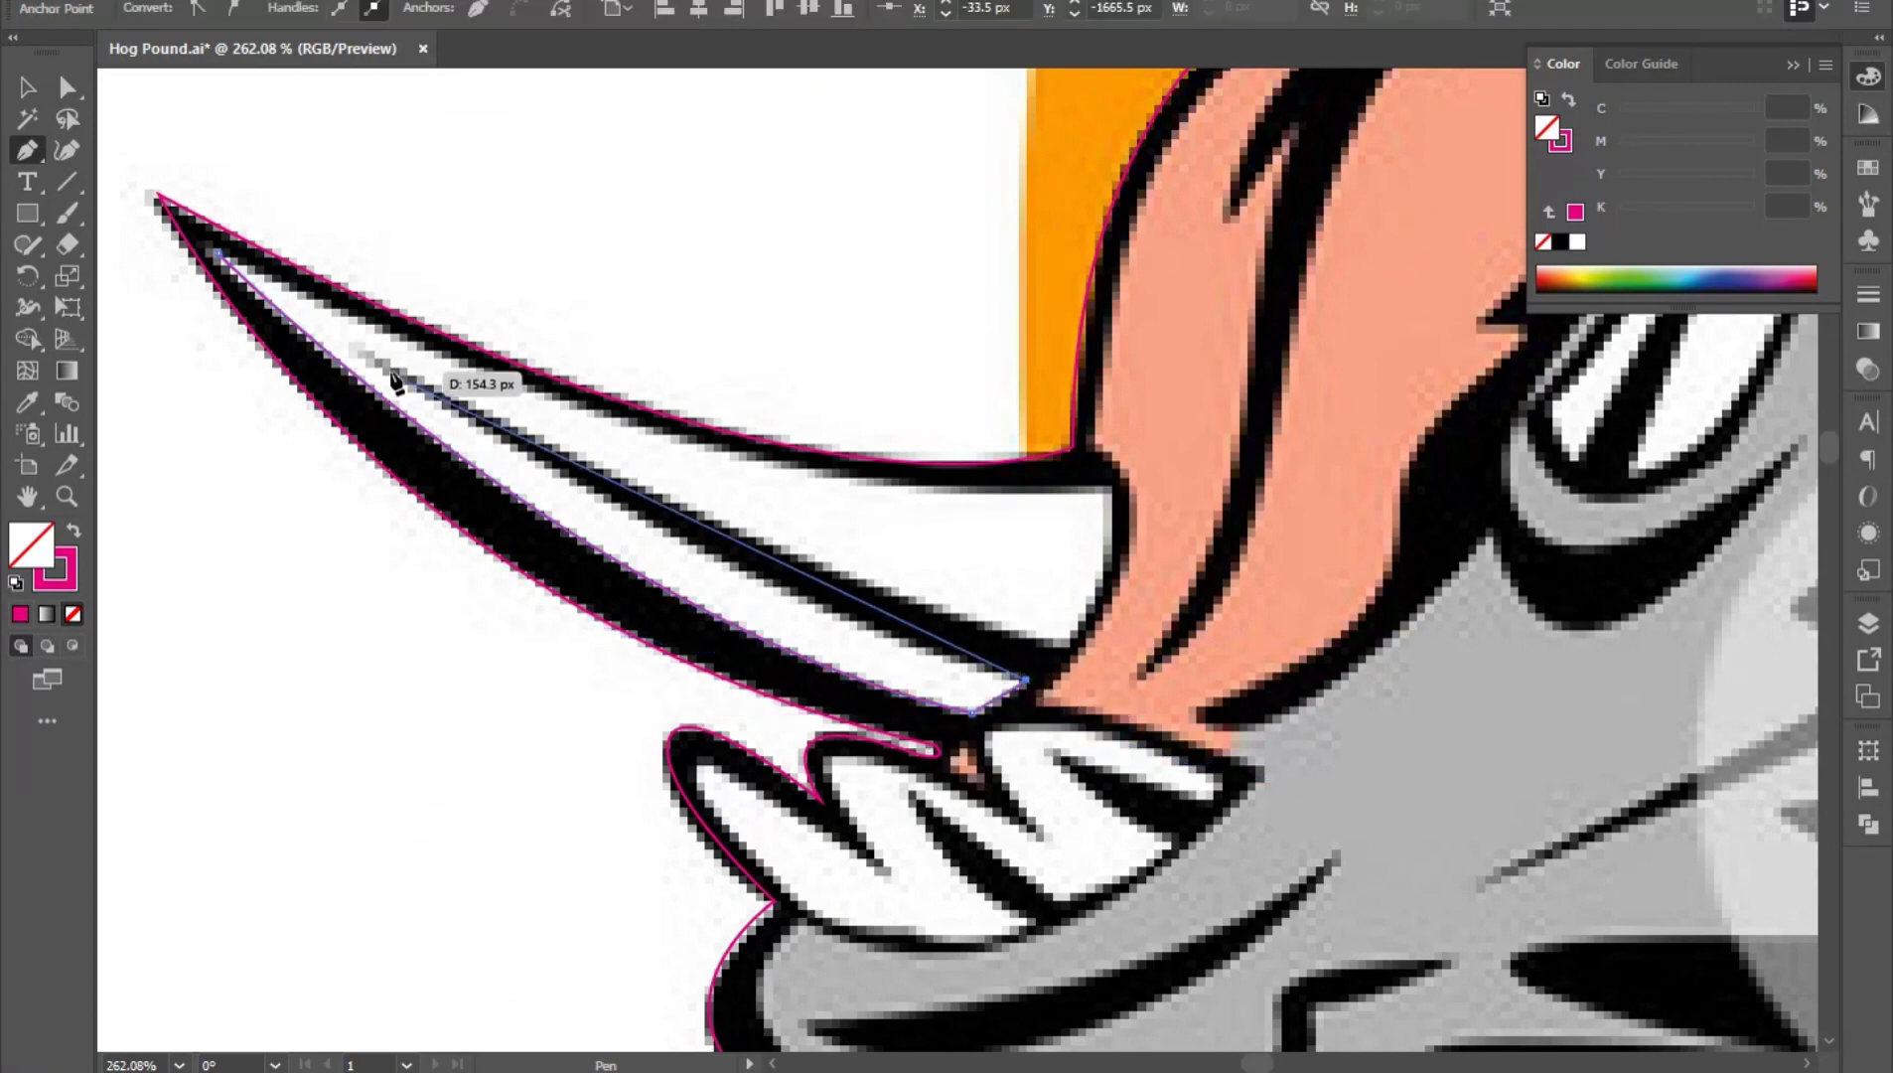
drag(365, 351, 236, 235)
click(365, 350)
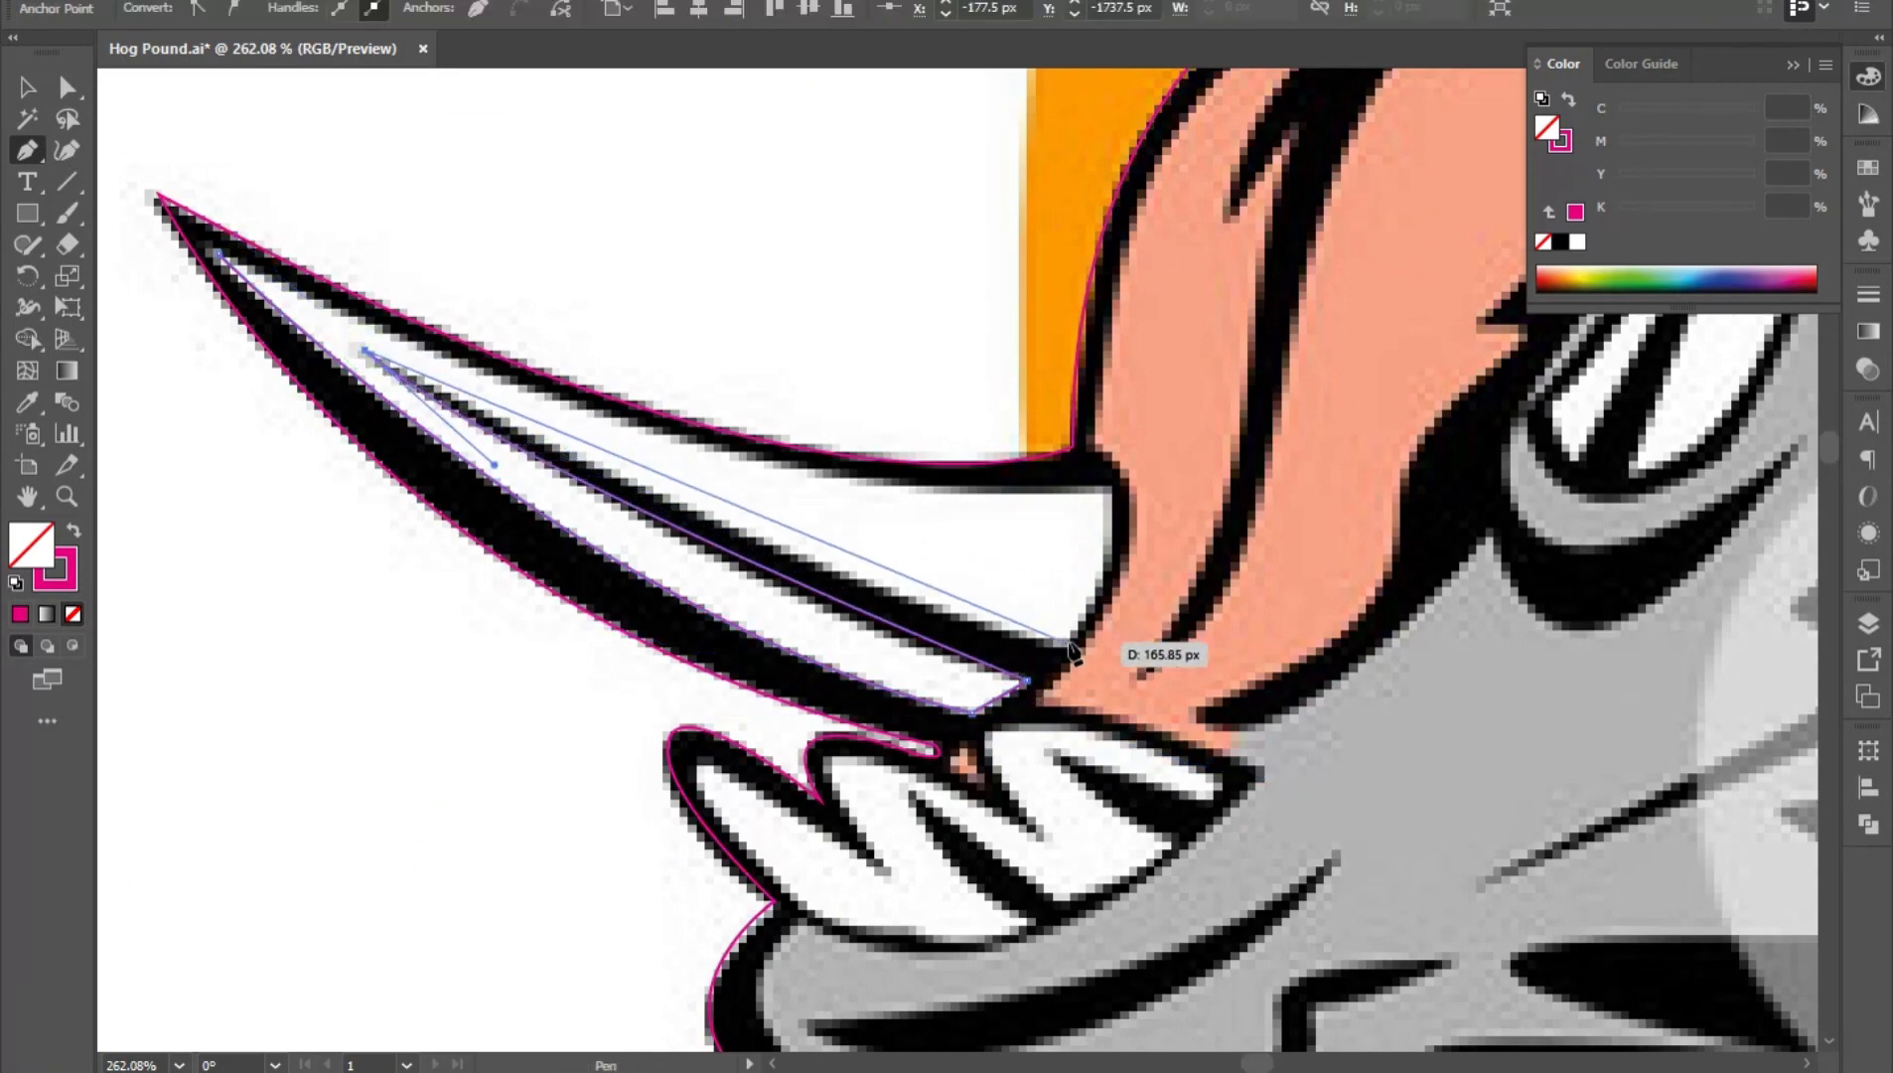
- Trace the inner black line's upper edge and the tusk's curved base, and close the white tusk shape at its tip
drag(1070, 645, 1321, 693)
drag(1070, 656, 1125, 687)
drag(1105, 492, 1073, 409)
drag(1215, 569, 1172, 570)
drag(1172, 569, 1315, 671)
drag(598, 431, 242, 236)
- Trace the lower edge of the white teeth from the rear corner, following the dark wedge gaps between them
drag(1310, 804, 766, 651)
drag(766, 651, 885, 732)
click(1183, 658)
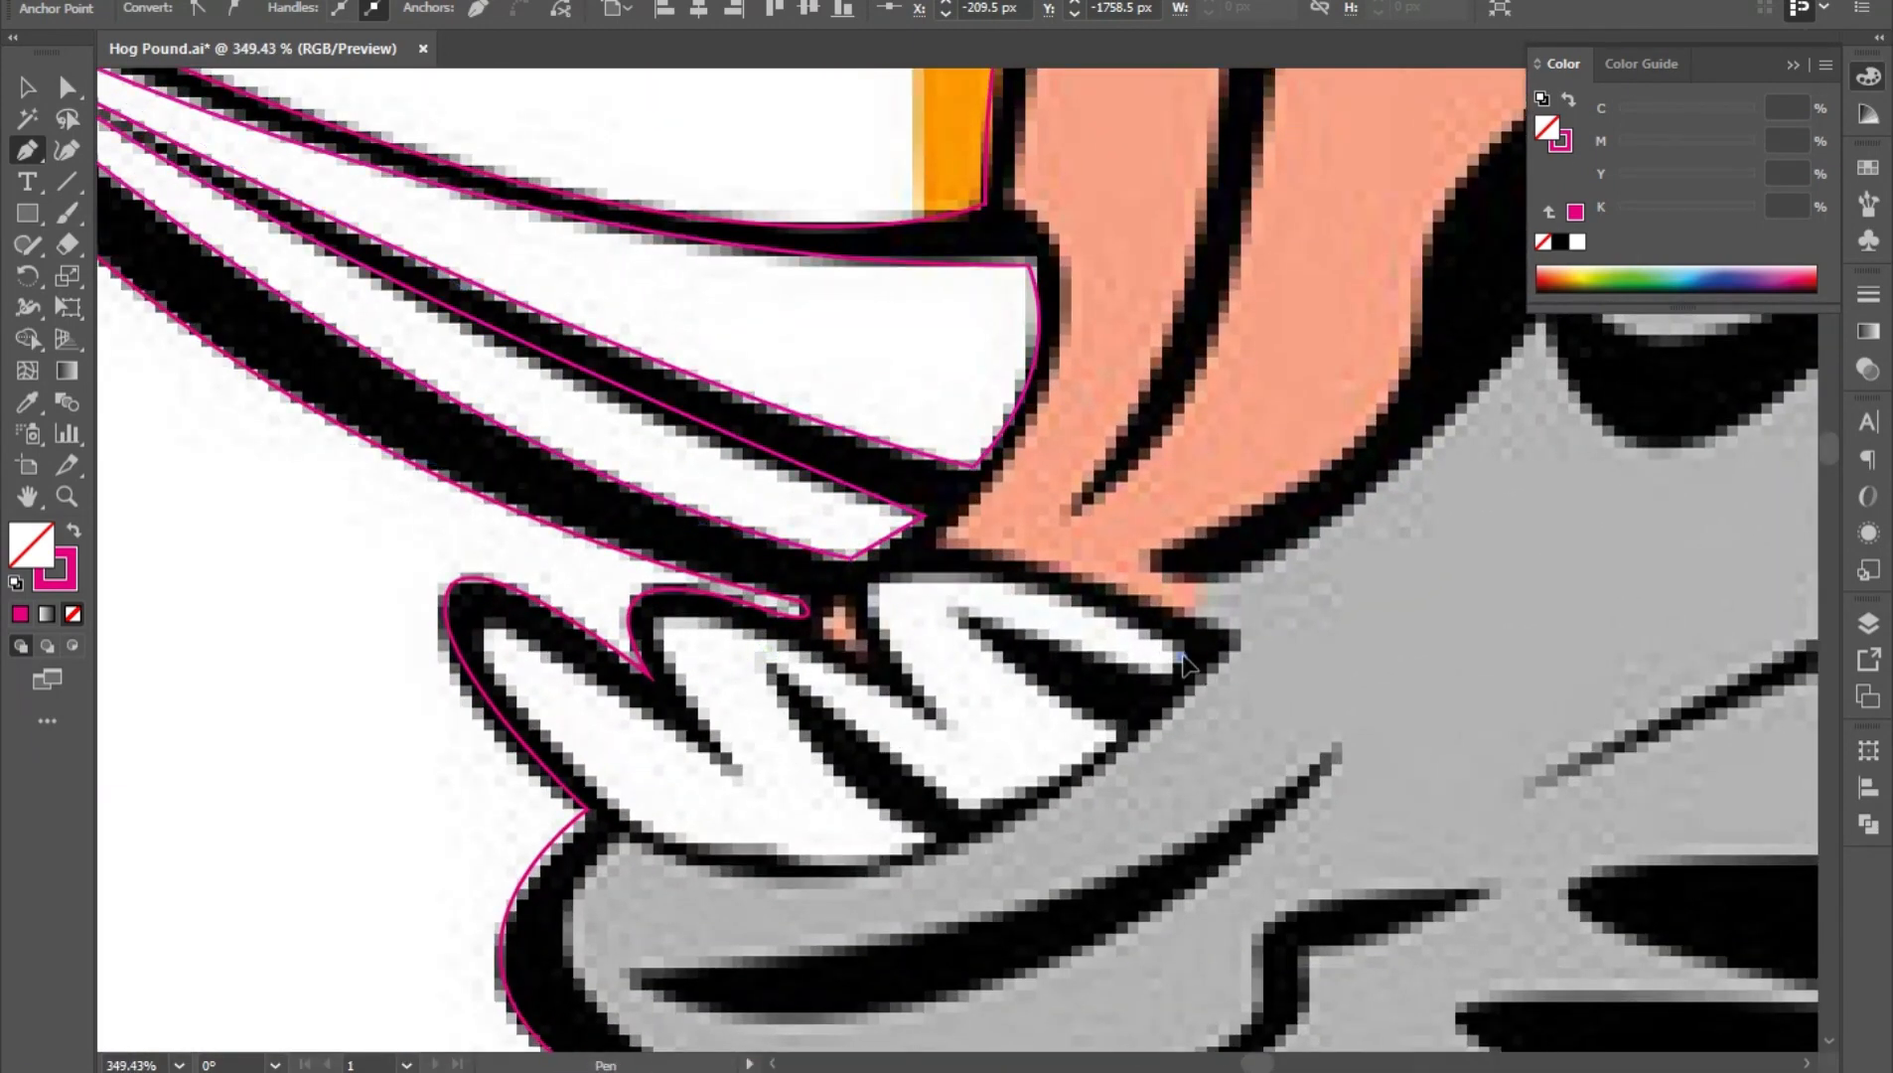
click(1159, 682)
click(949, 608)
drag(1120, 731, 1187, 747)
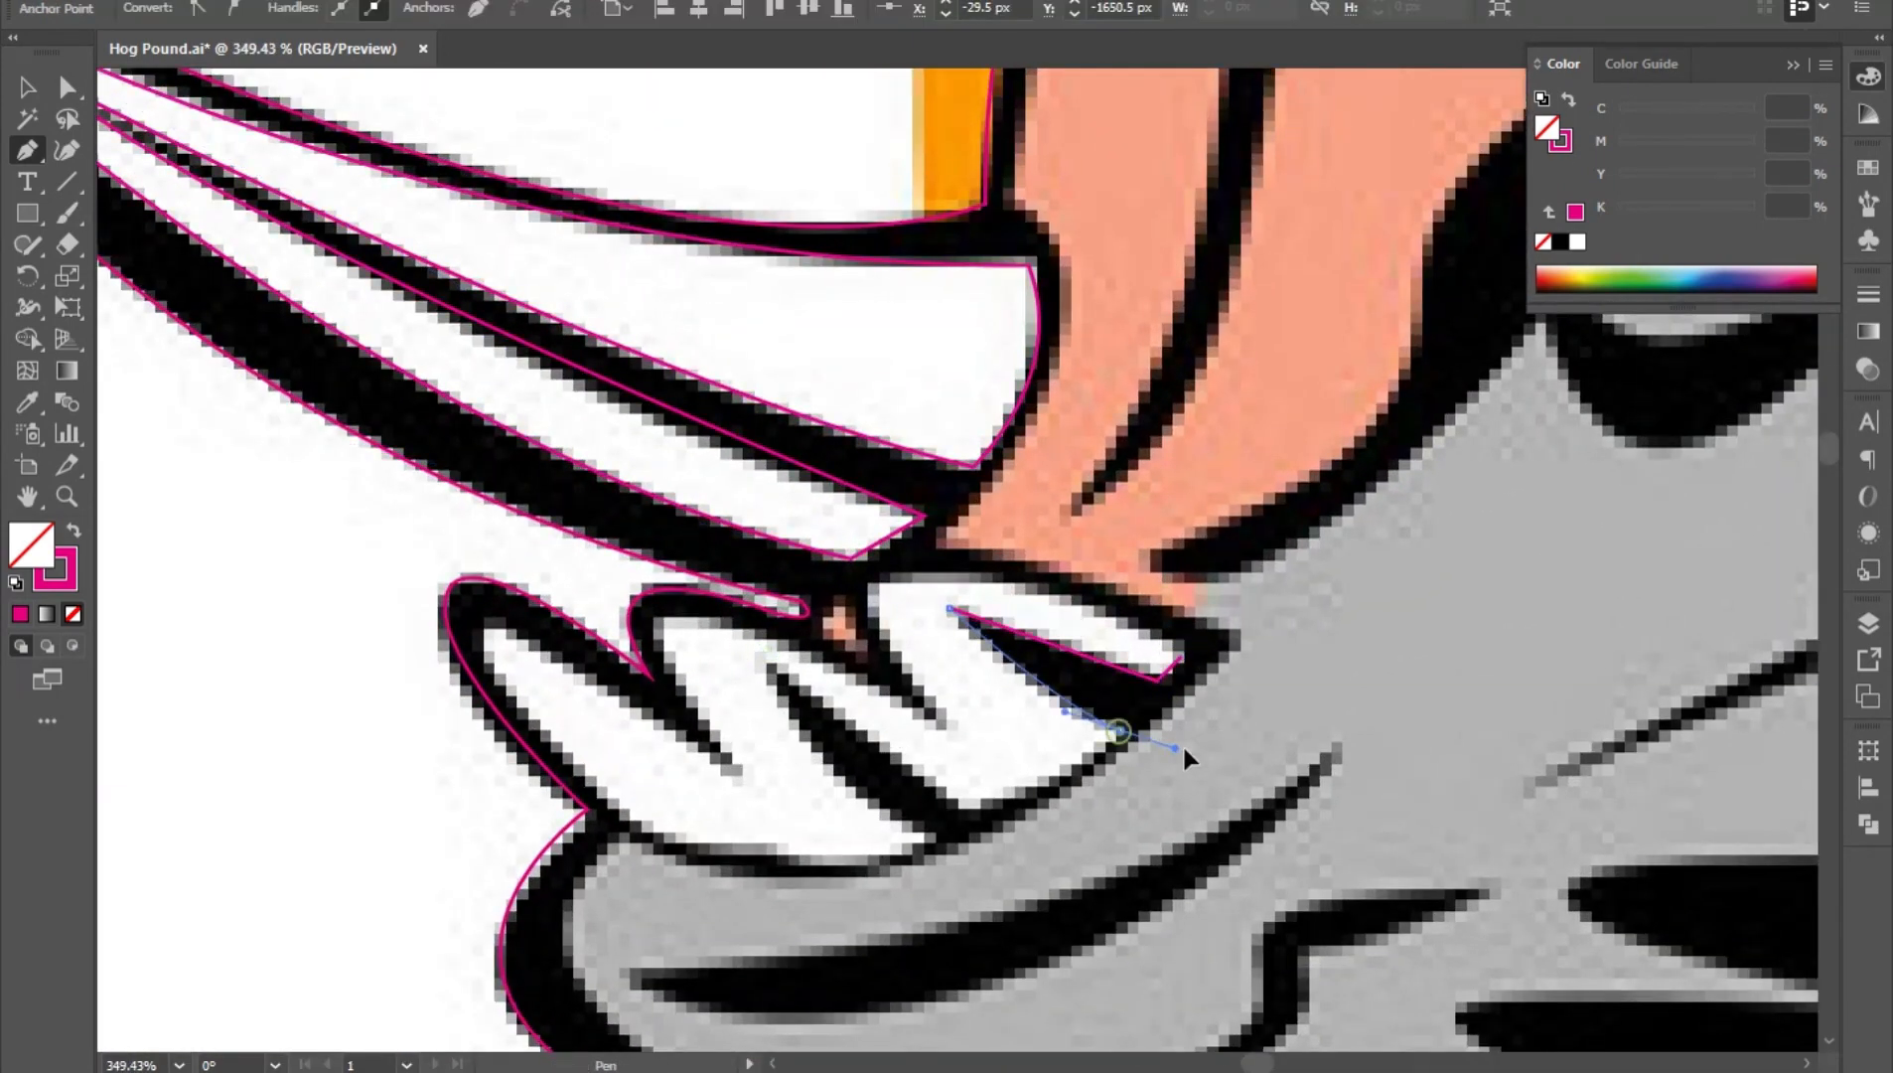
drag(968, 802, 489, 760)
click(772, 665)
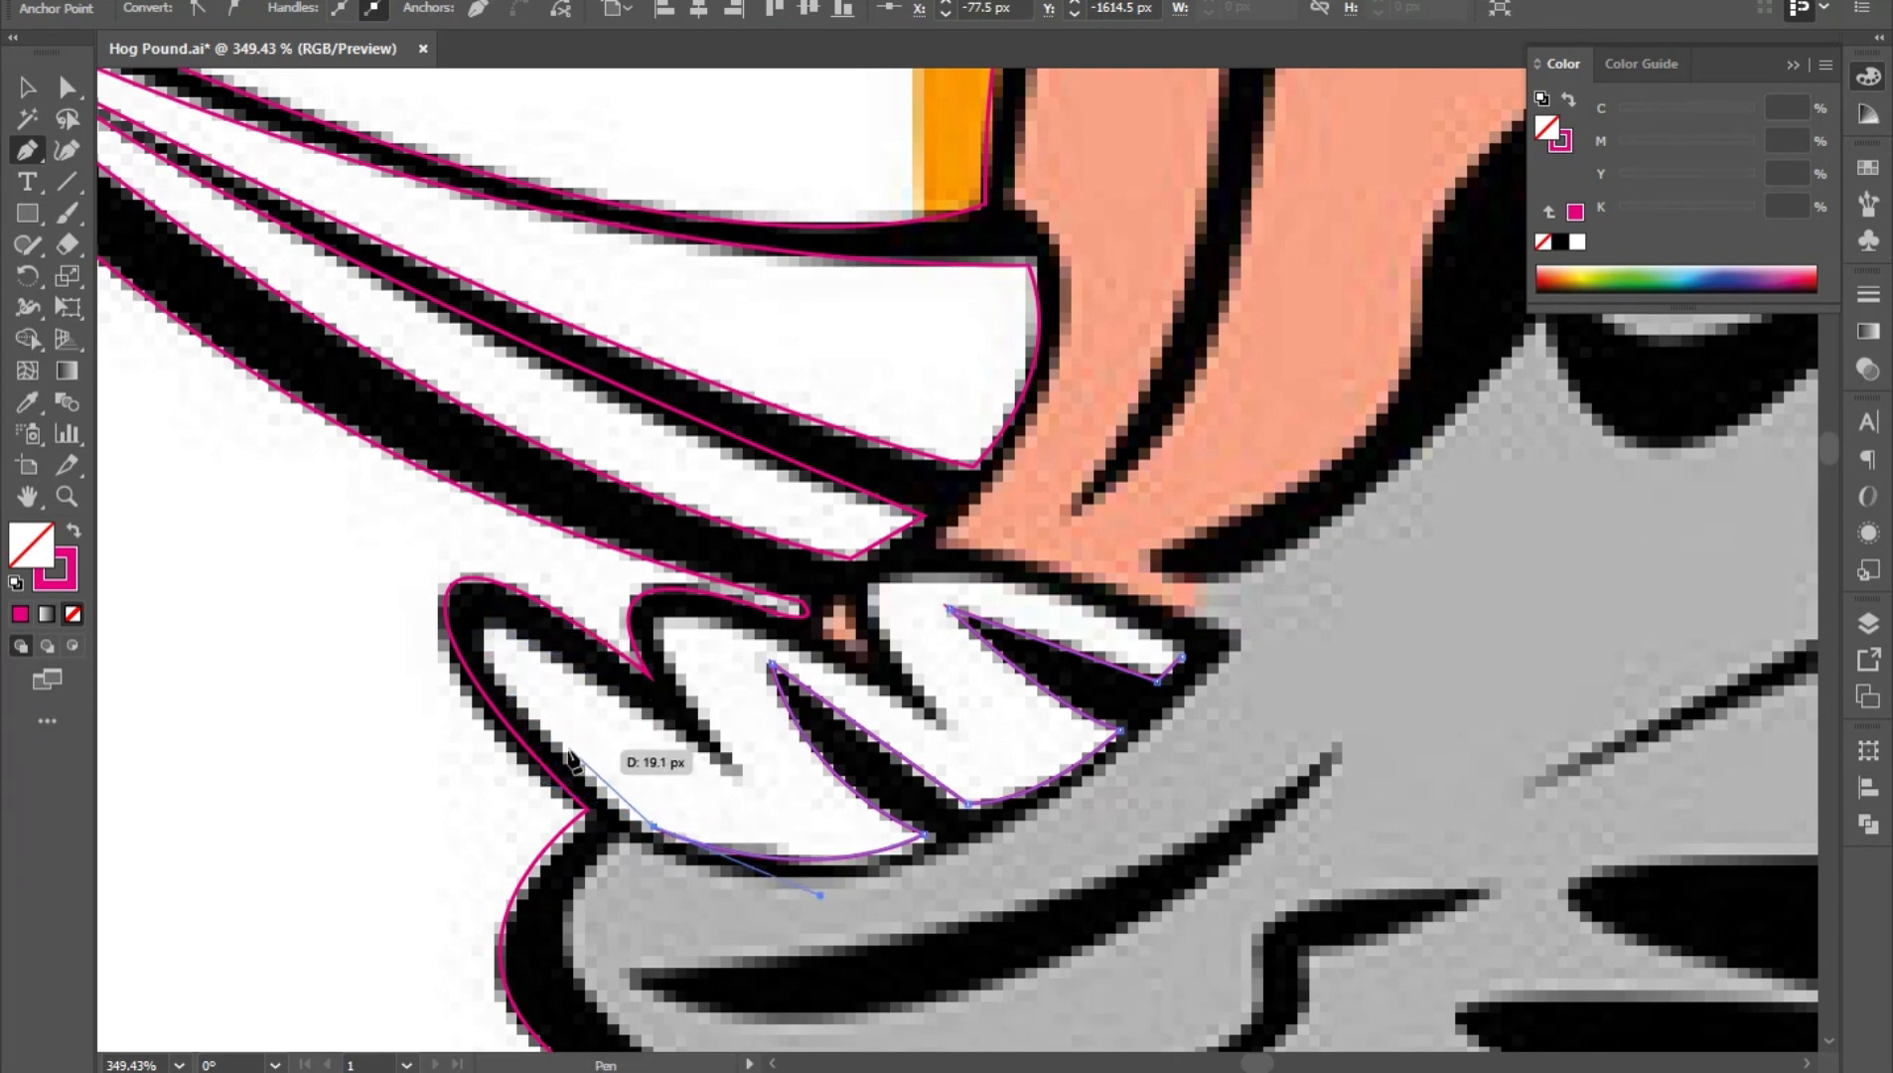
- Trace around the front tooth and over the tops of the other teeth, and close the path at the rear corner
drag(533, 722, 501, 644)
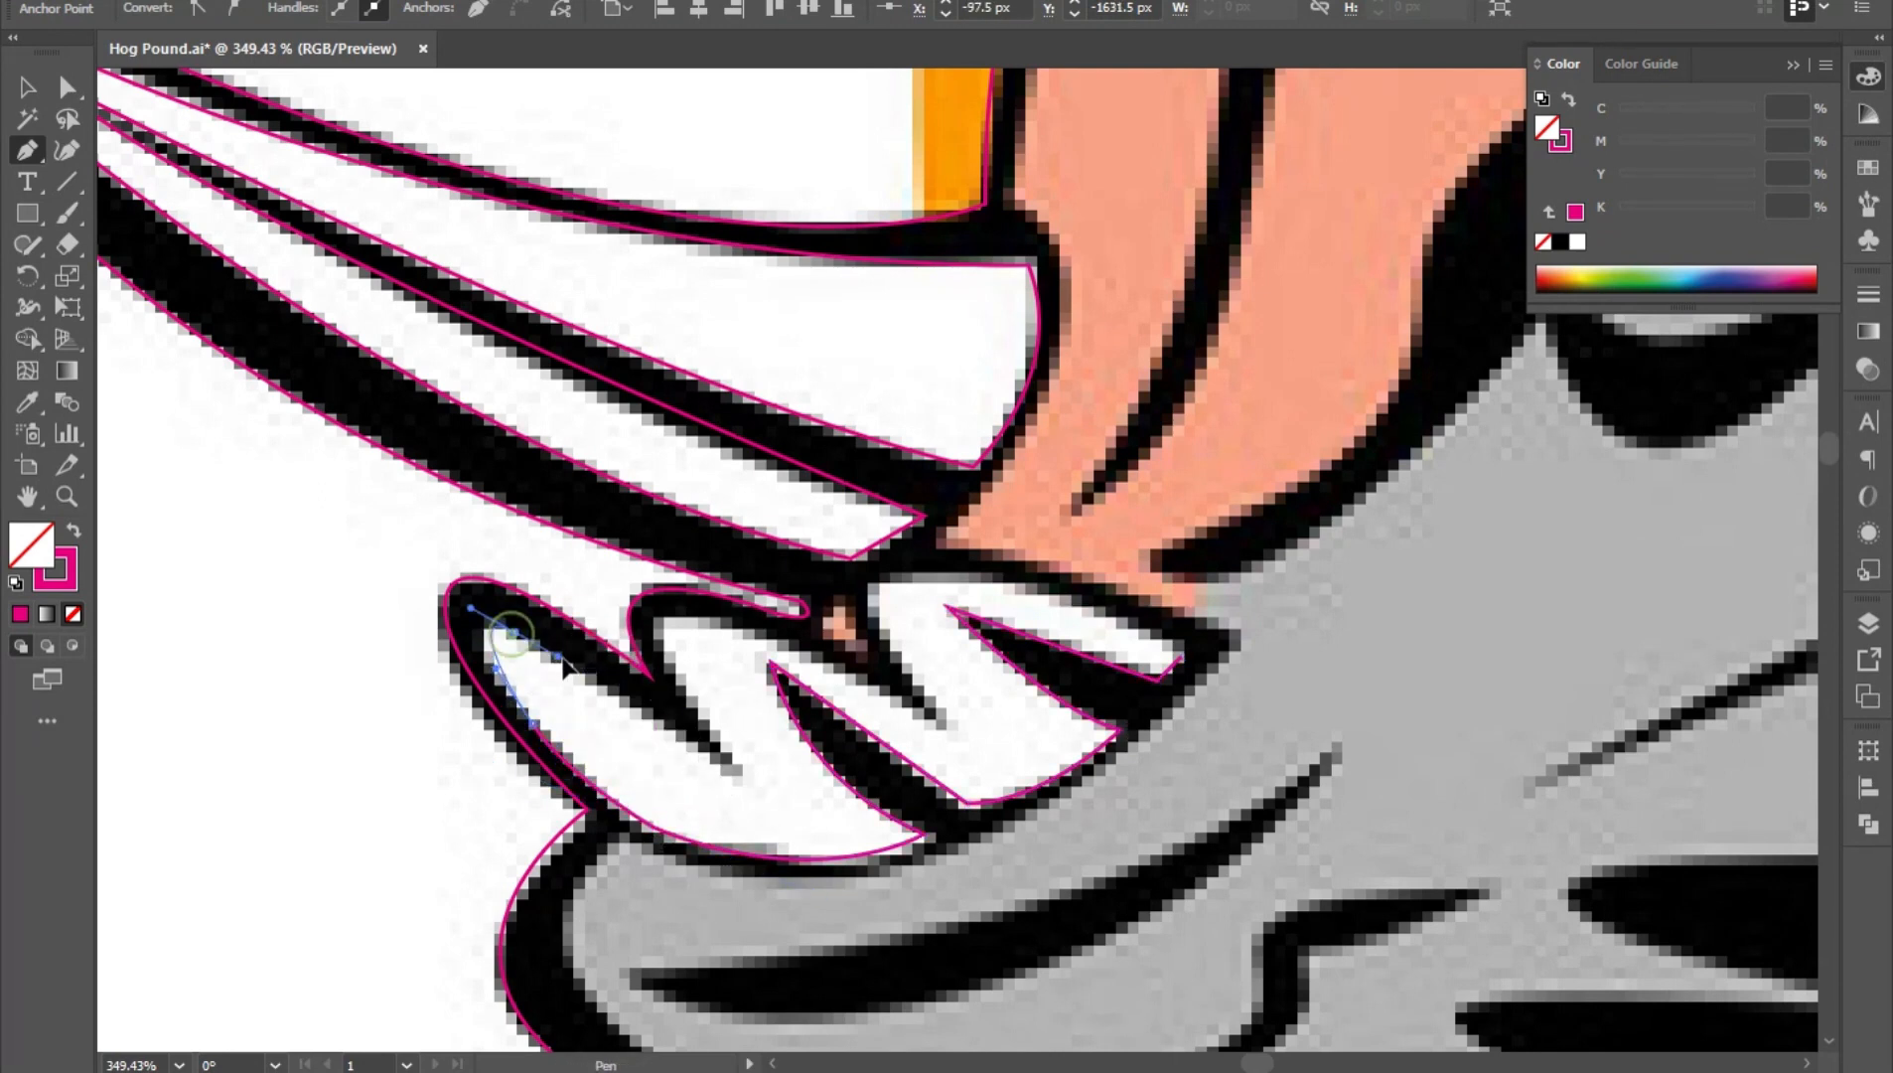
click(514, 631)
click(568, 656)
drag(739, 777, 695, 636)
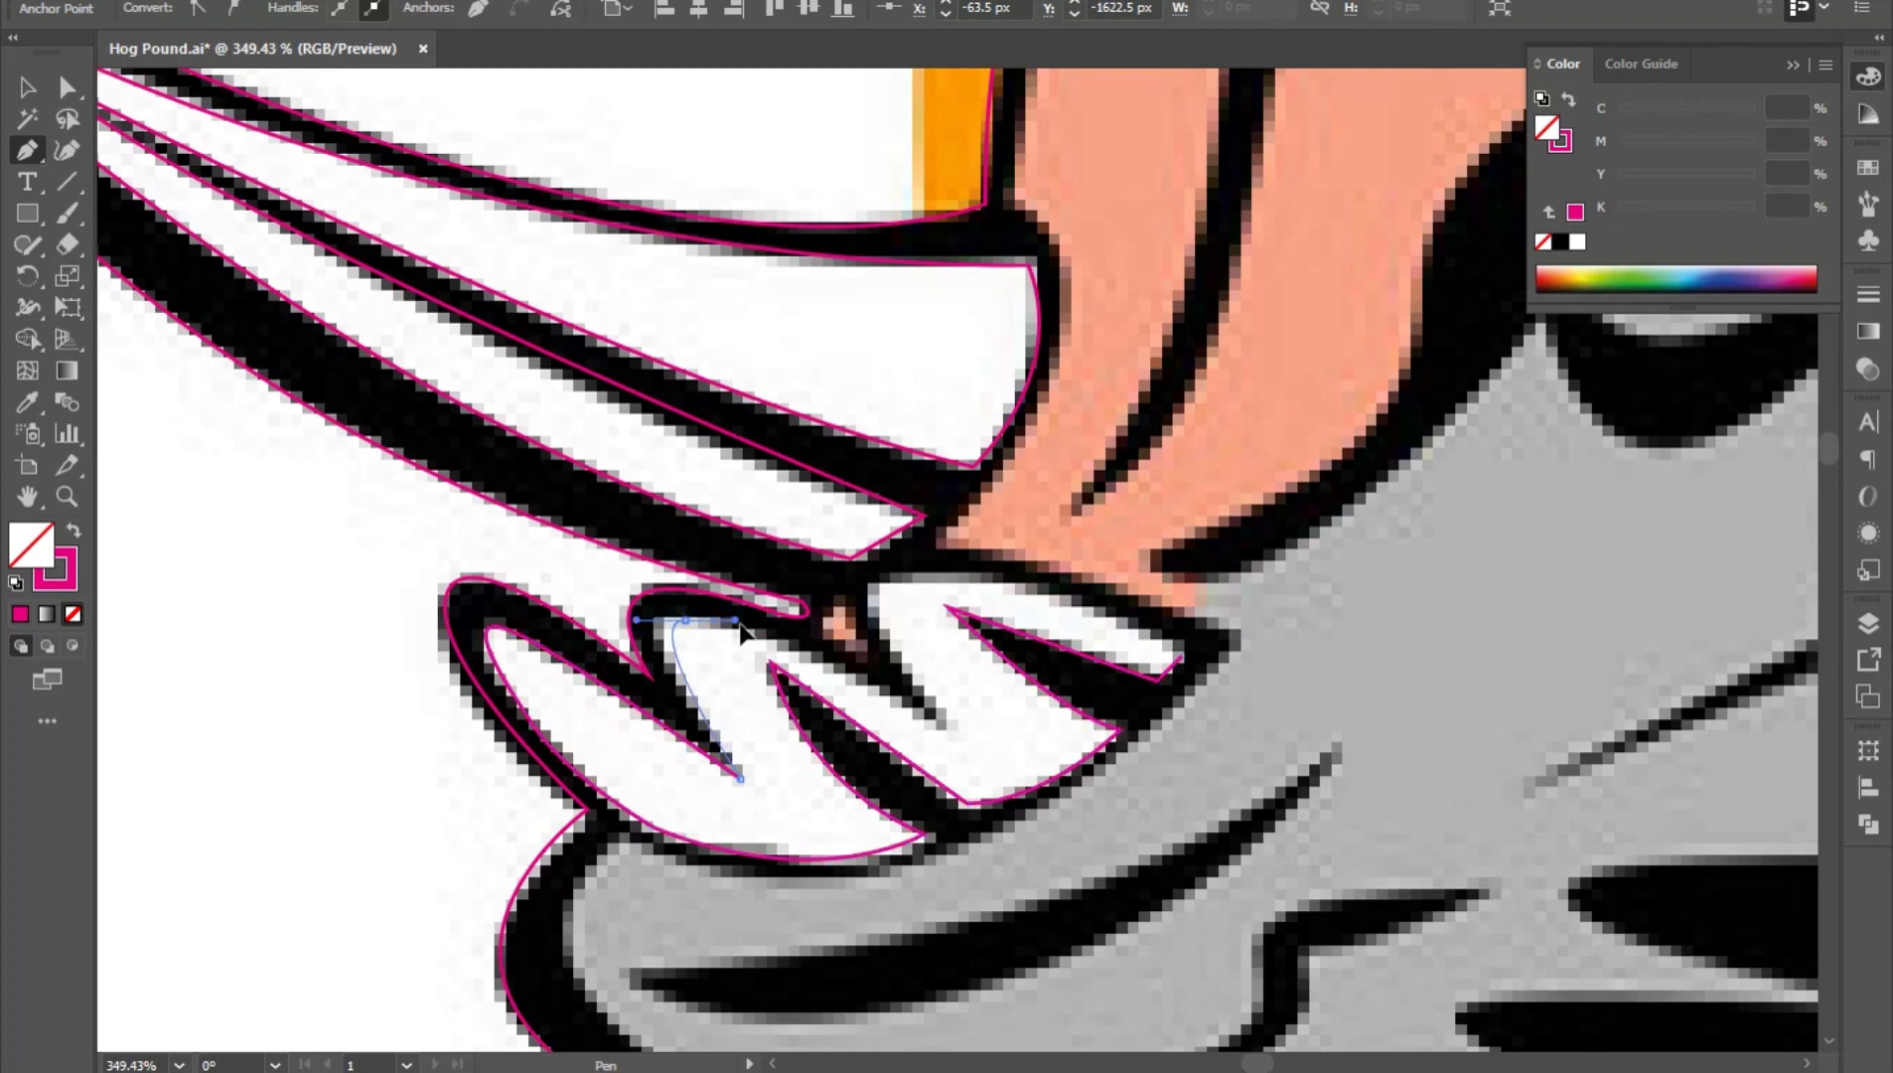
drag(941, 722, 899, 585)
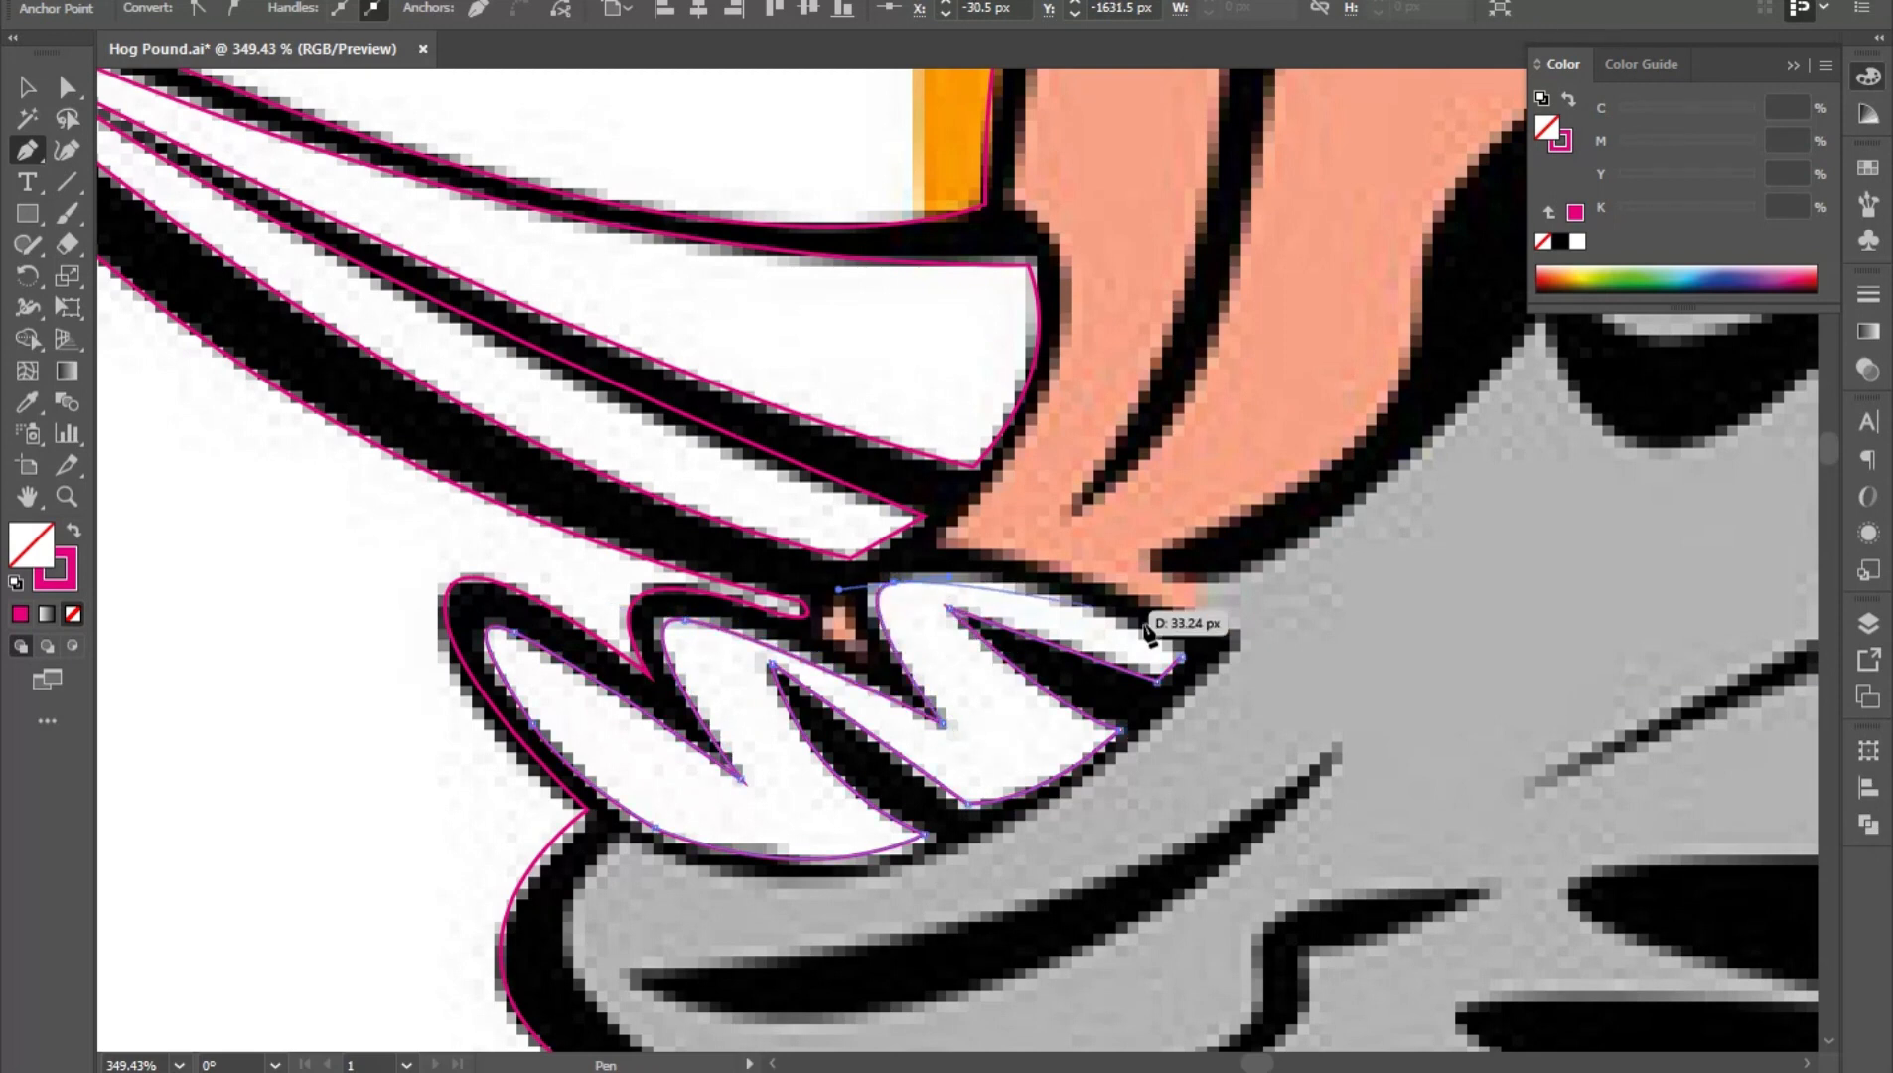
drag(1184, 655, 1322, 730)
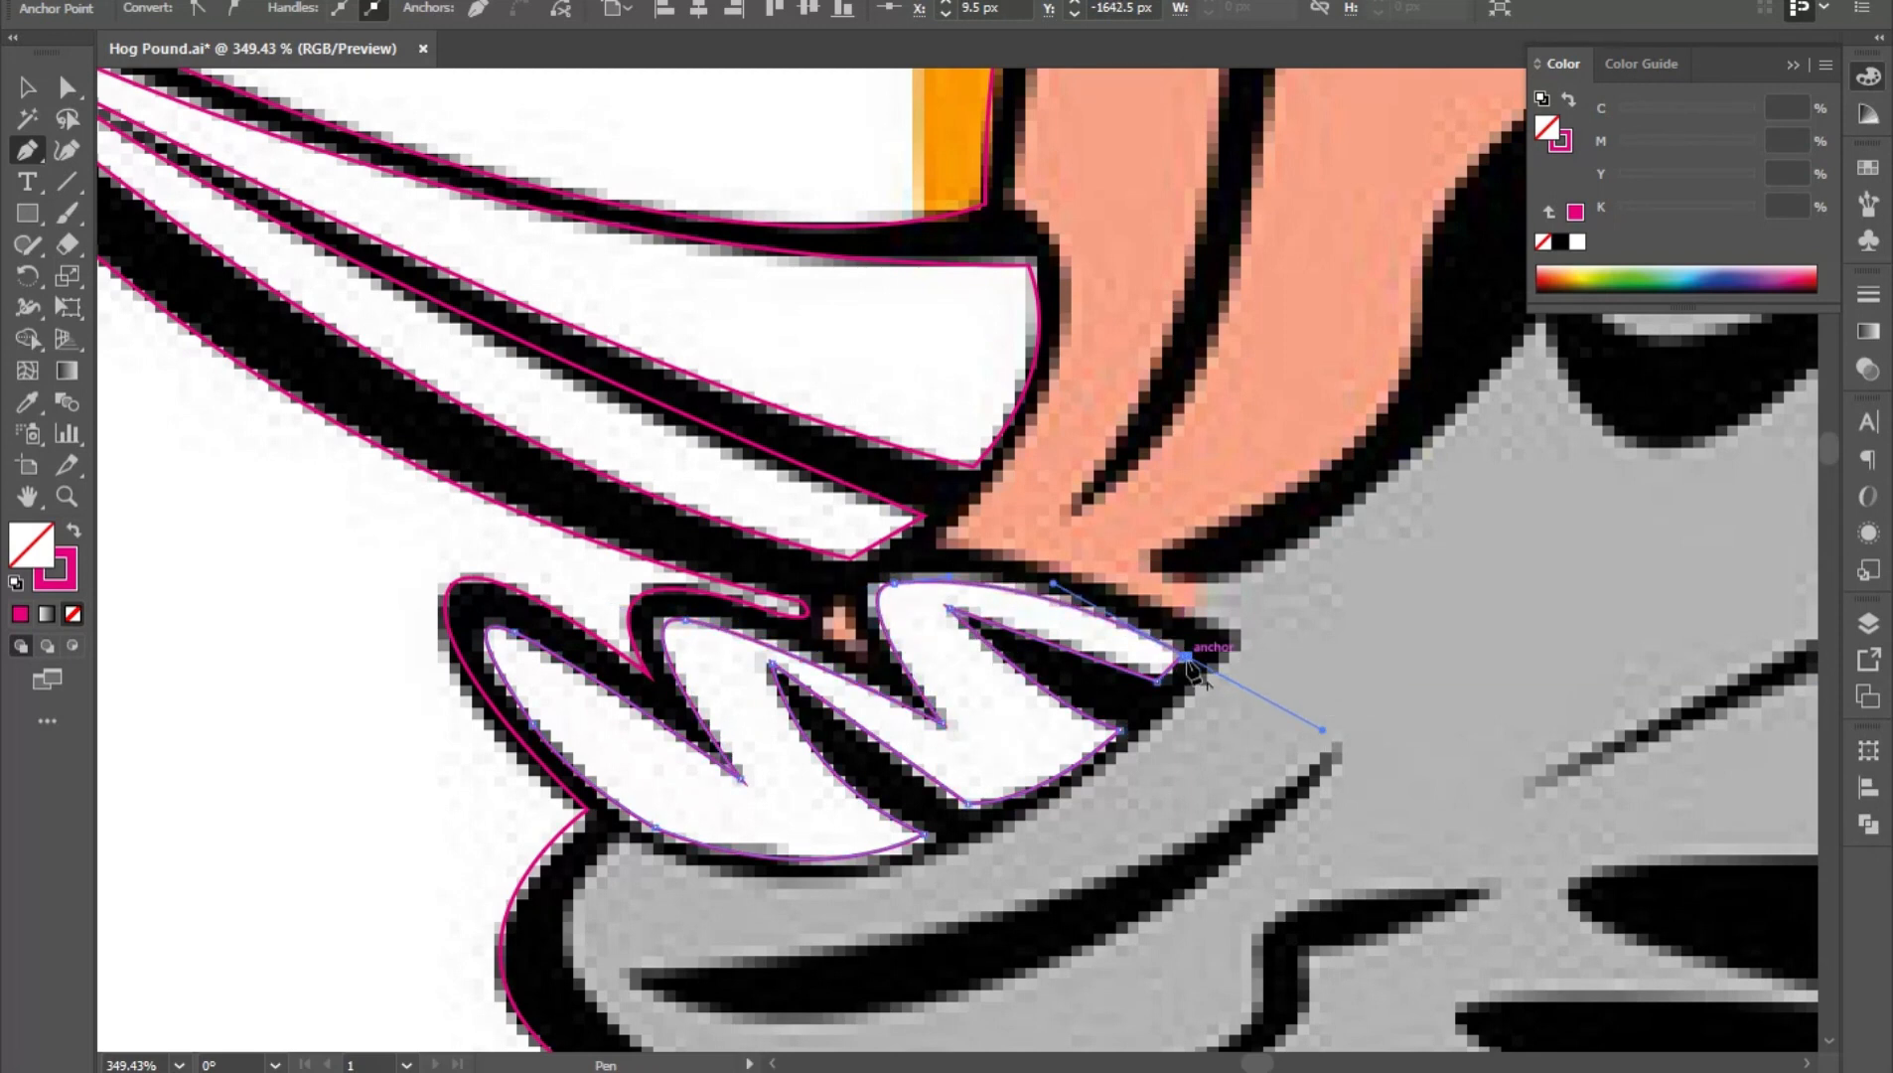
key(ctrl+z)
drag(1182, 658, 858, 456)
- Start the salmon-coloured tongue outline by tracing its base along the top of the teeth
drag(642, 580, 755, 688)
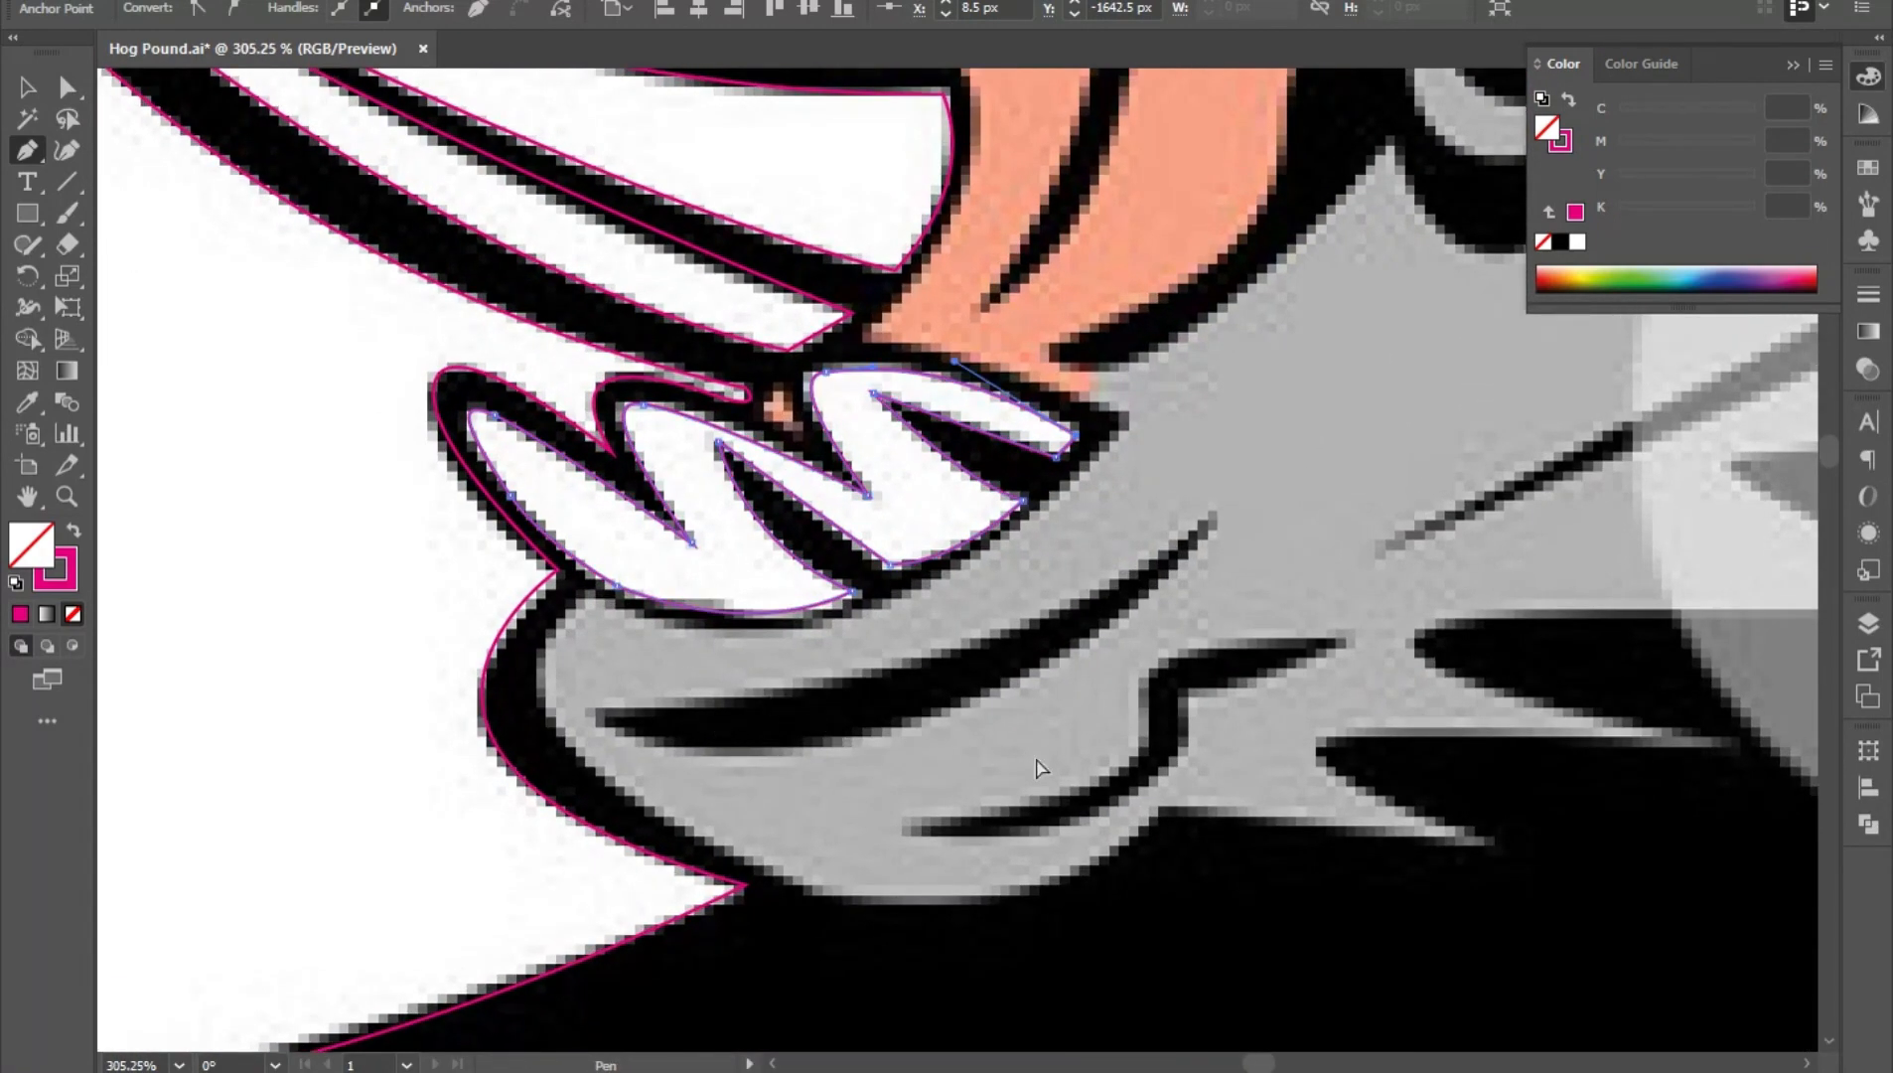
drag(1204, 768, 1068, 725)
drag(1093, 655, 959, 810)
drag(1024, 760, 1098, 869)
click(859, 840)
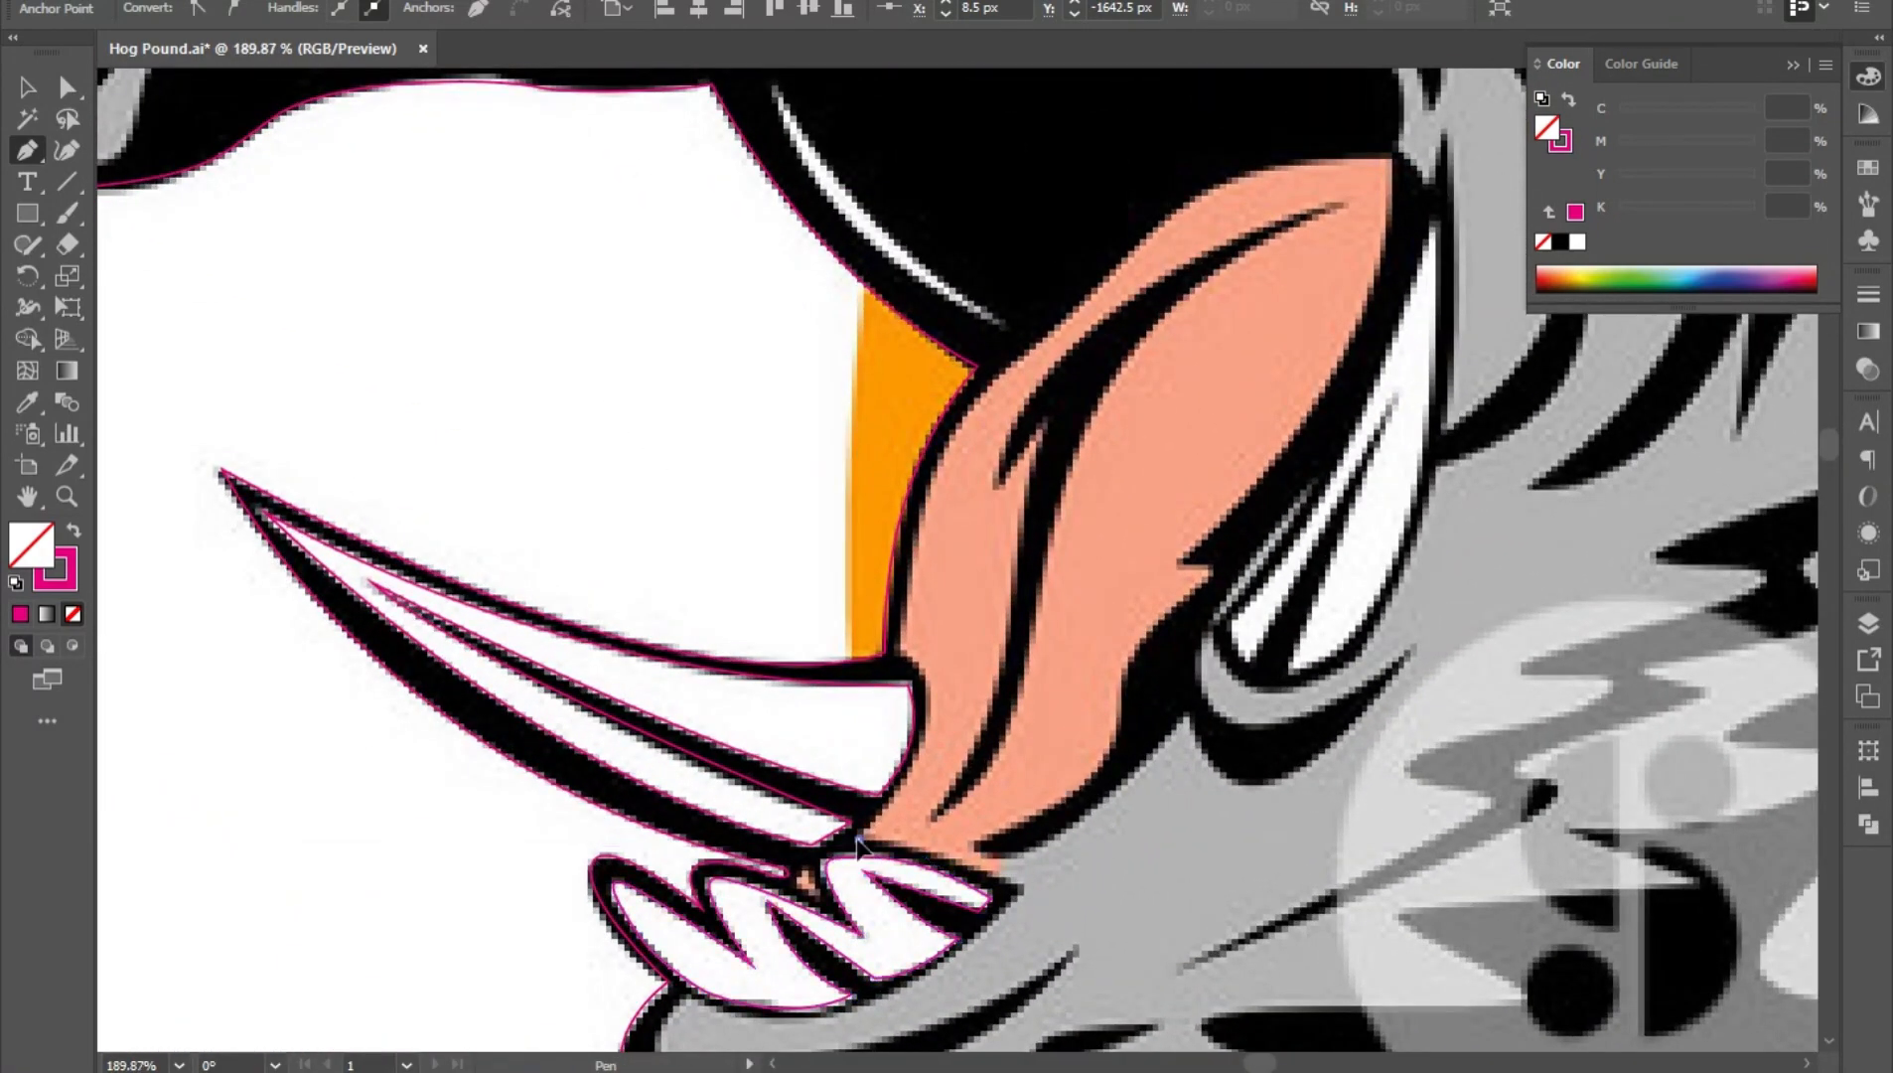
click(1008, 891)
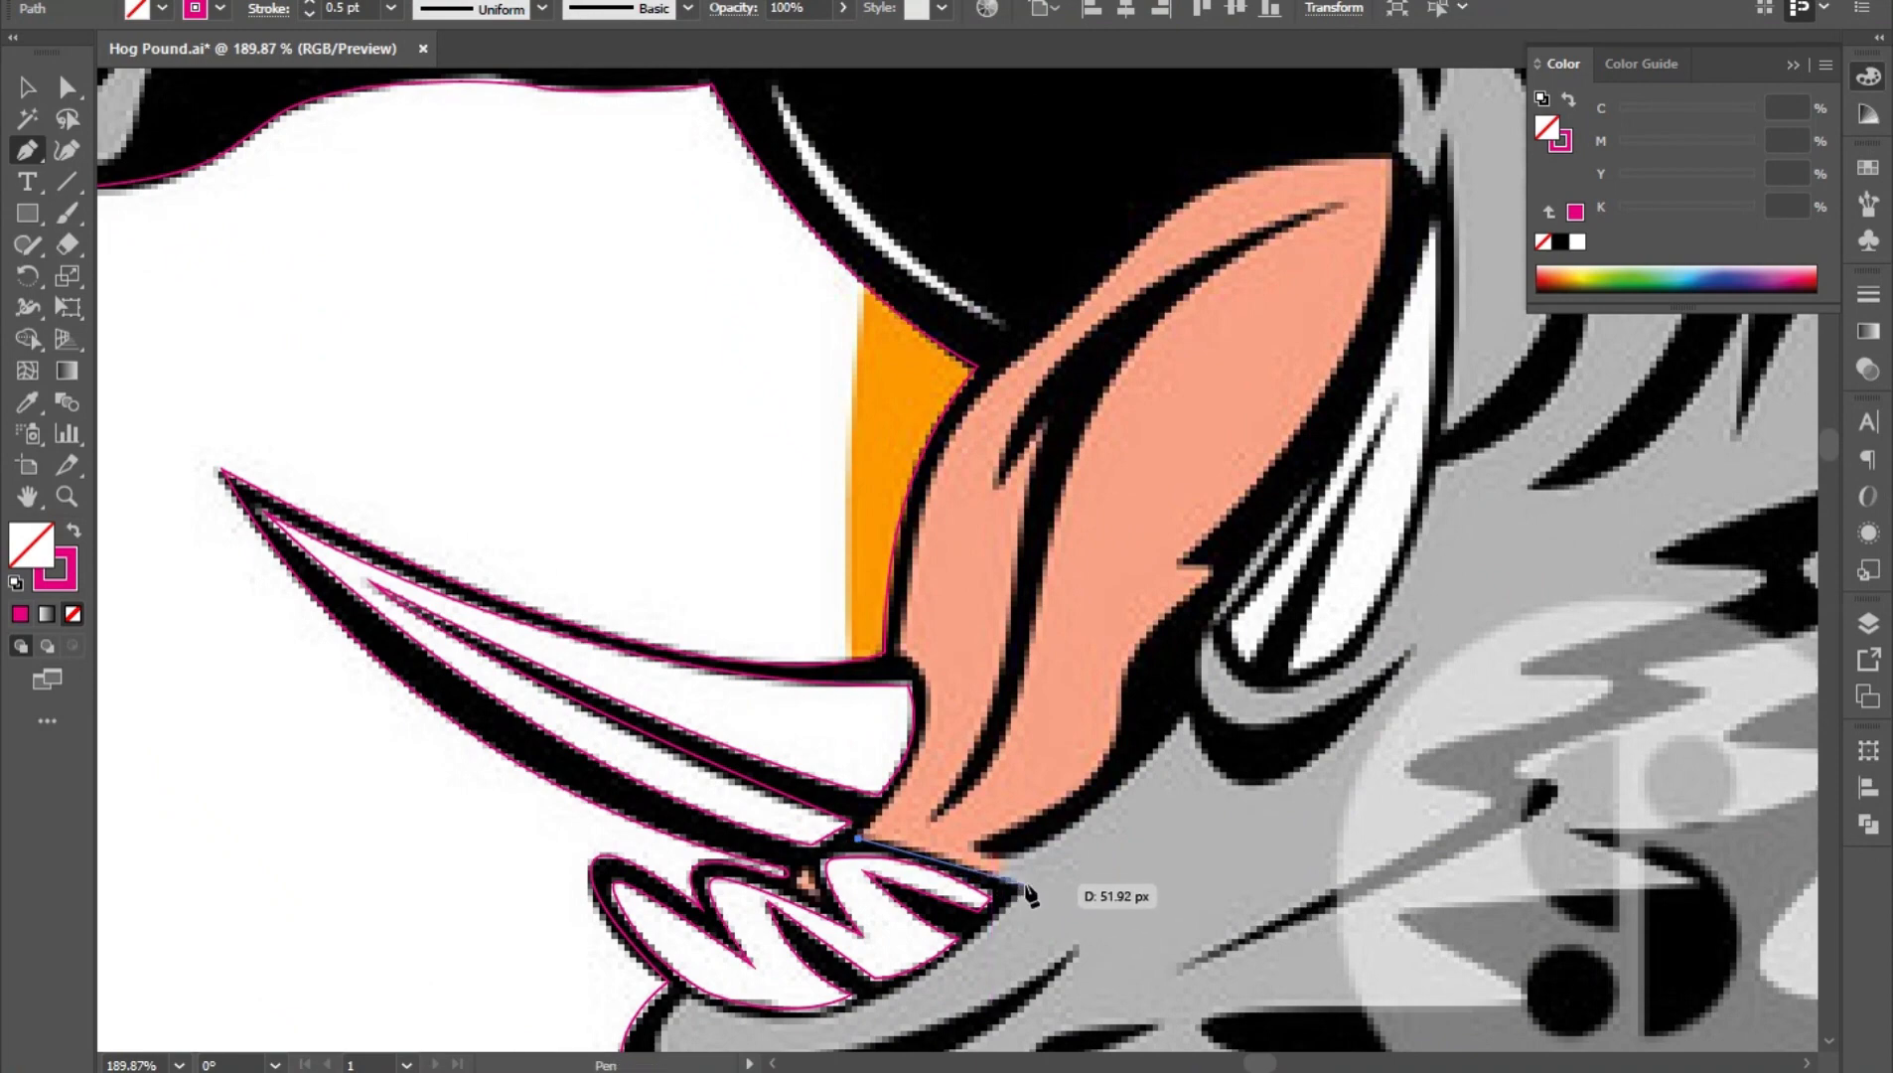
click(999, 874)
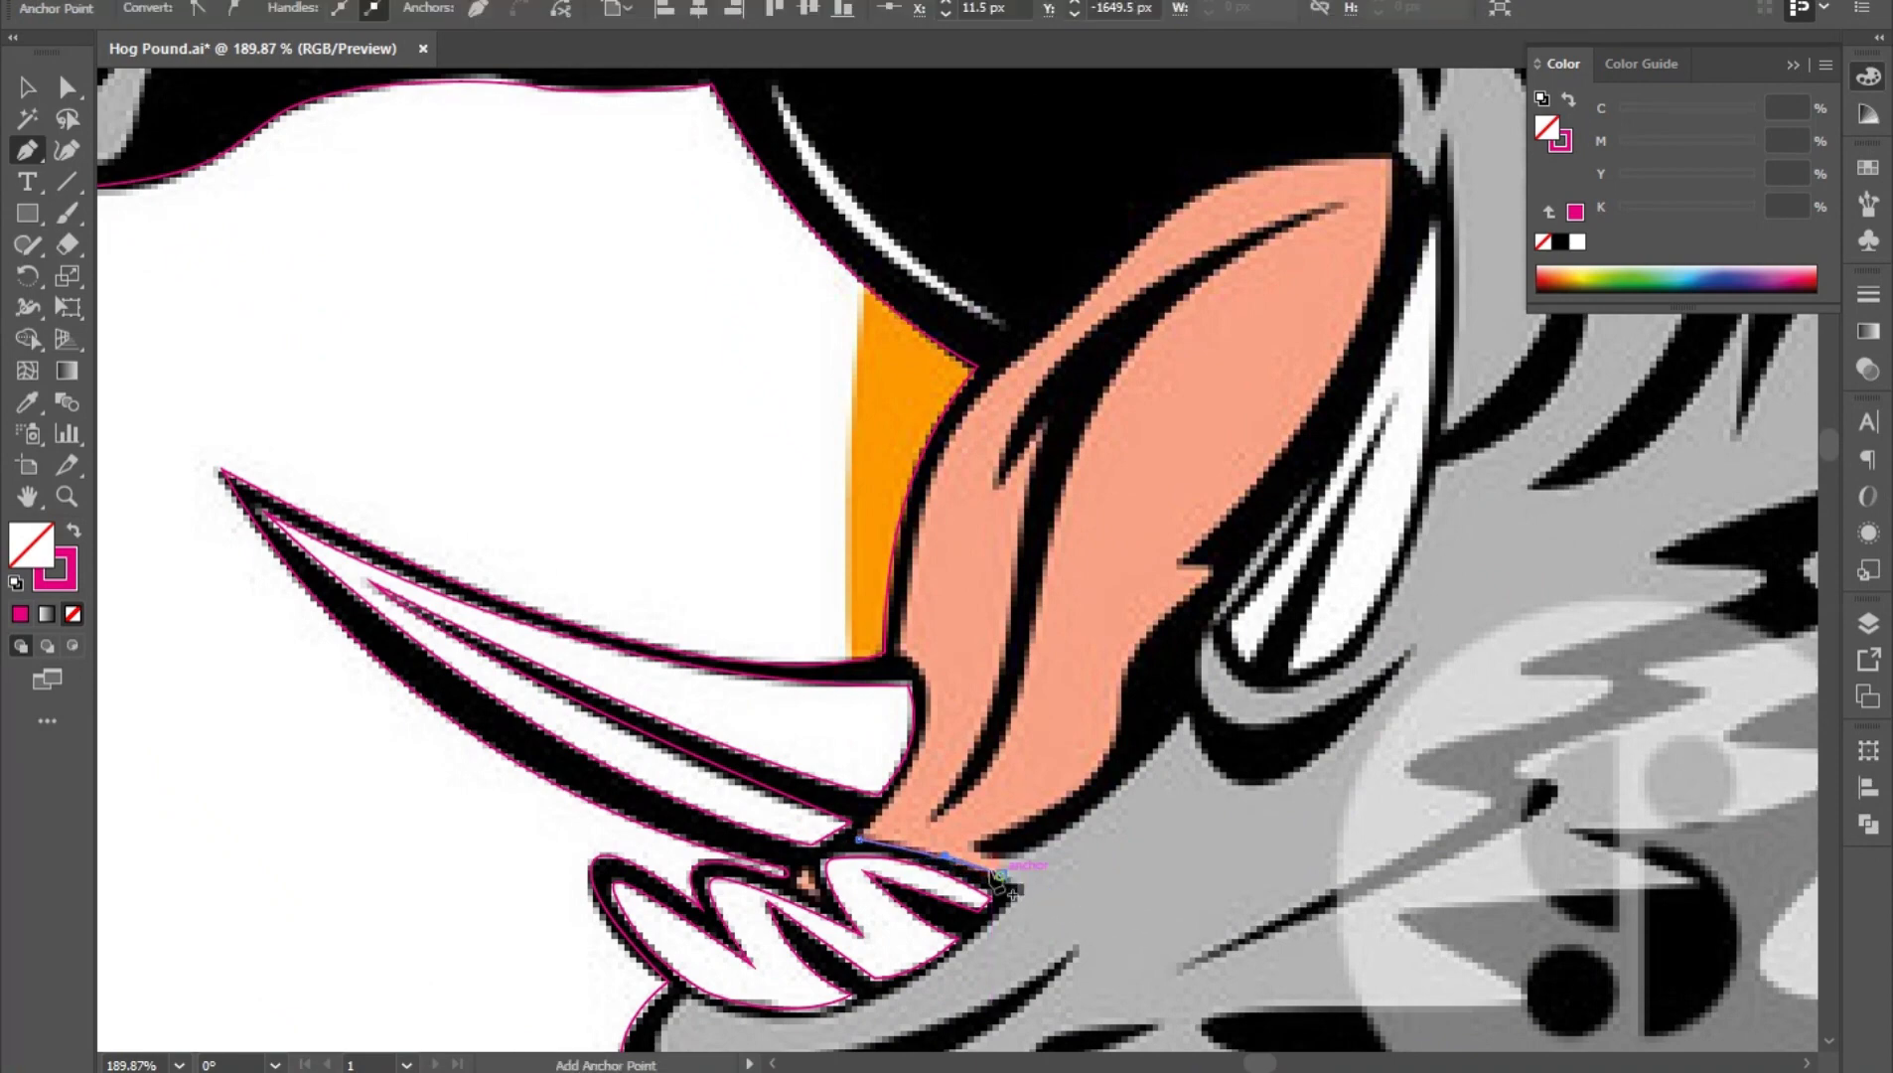
- Trace the tongue's rear edge from the base up to the pointed notch beside the small tusk
scroll(972, 846, down, 3)
scroll(1086, 752, up, 2)
drag(1090, 810, 1099, 685)
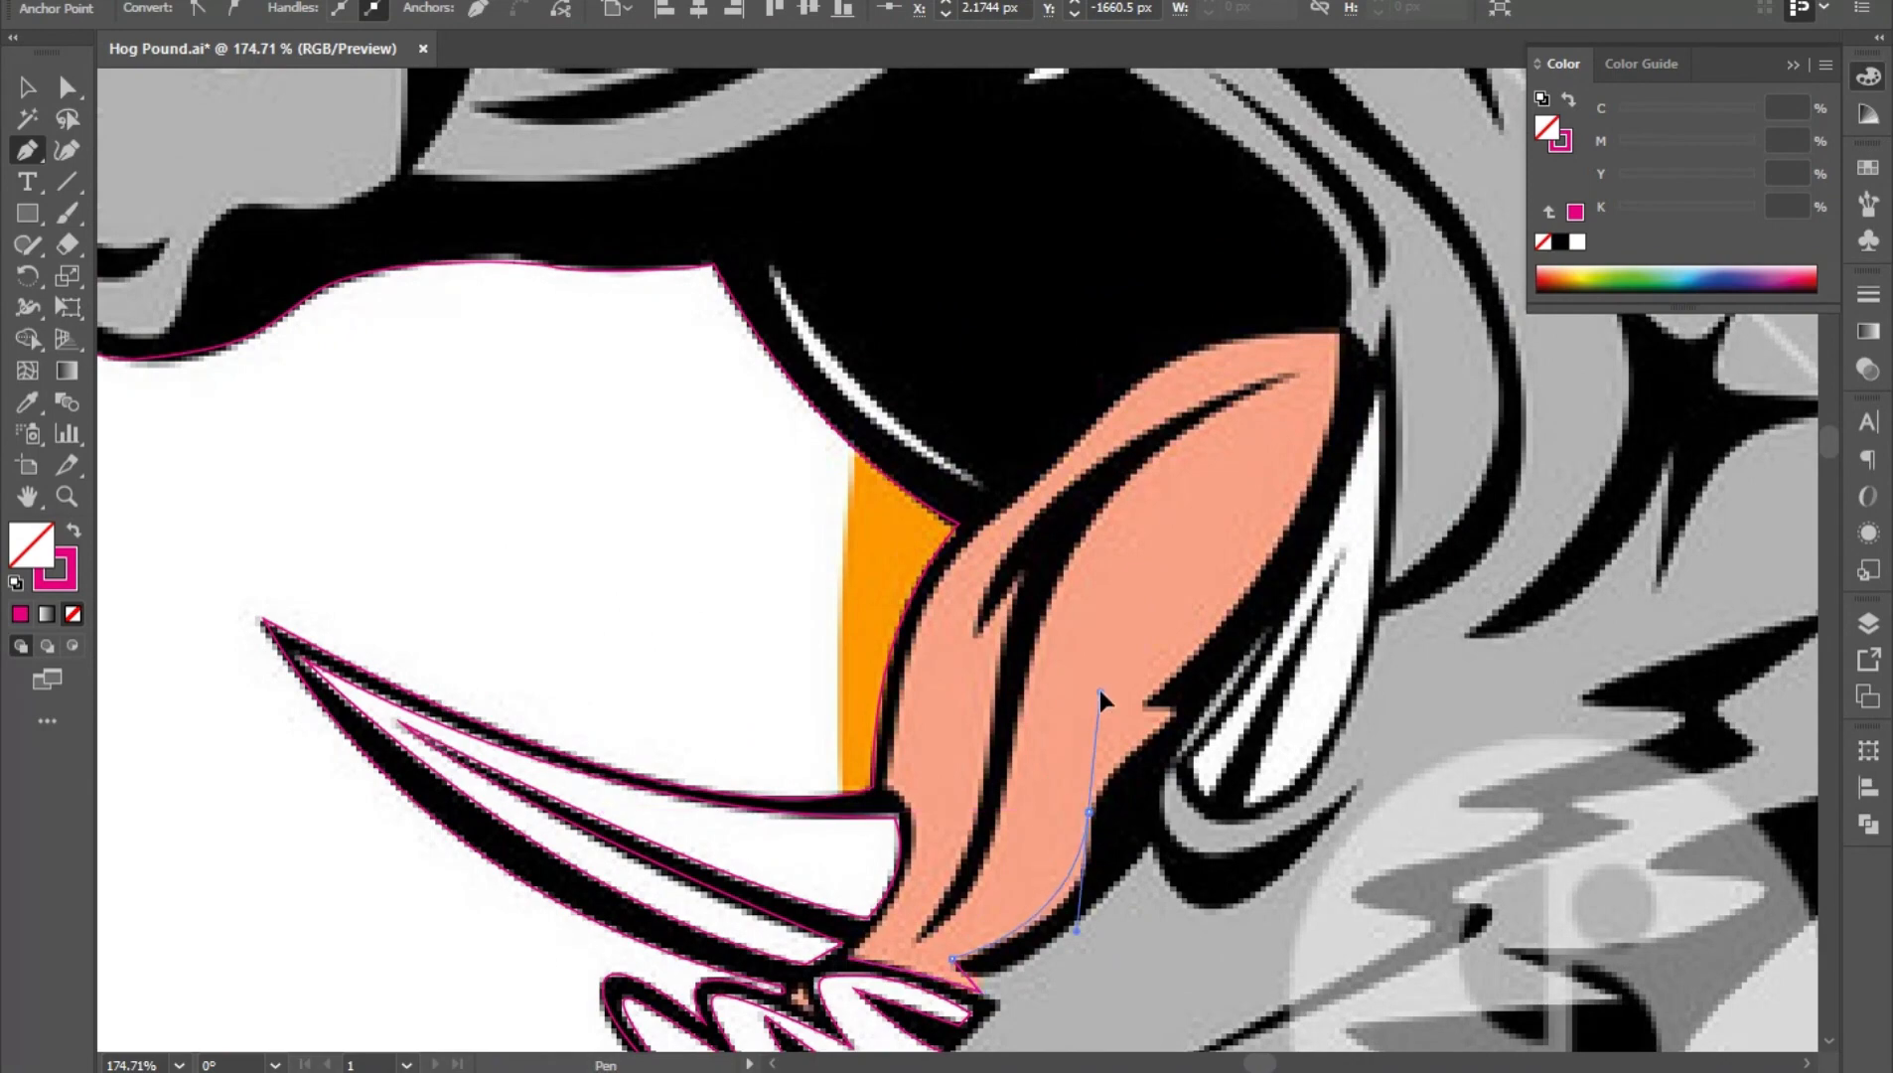
key(ctrl+z)
drag(1091, 824, 1110, 706)
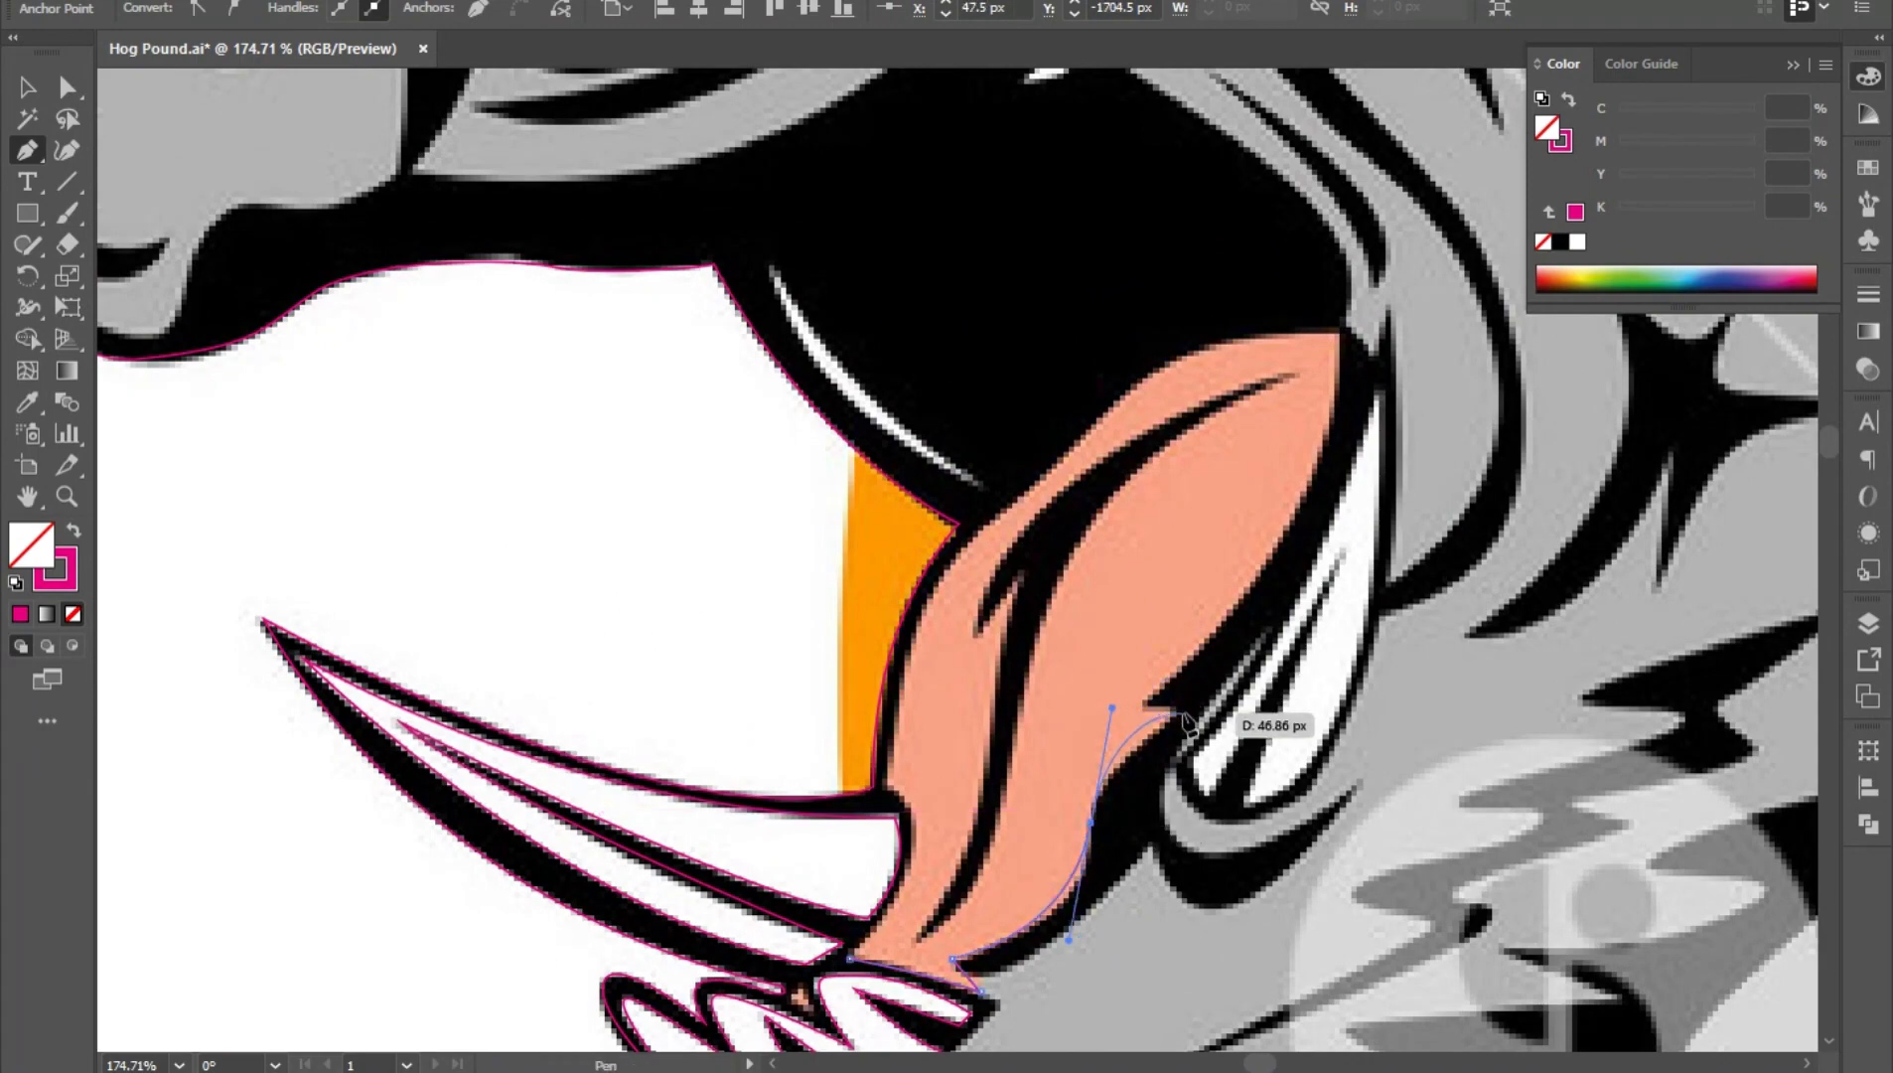
click(1143, 704)
- Trace the tongue's rear edge from the notch to its upper tip and continue over the top curve
scroll(1190, 705, down, 1)
scroll(1192, 702, up, 2)
drag(1225, 593, 1147, 688)
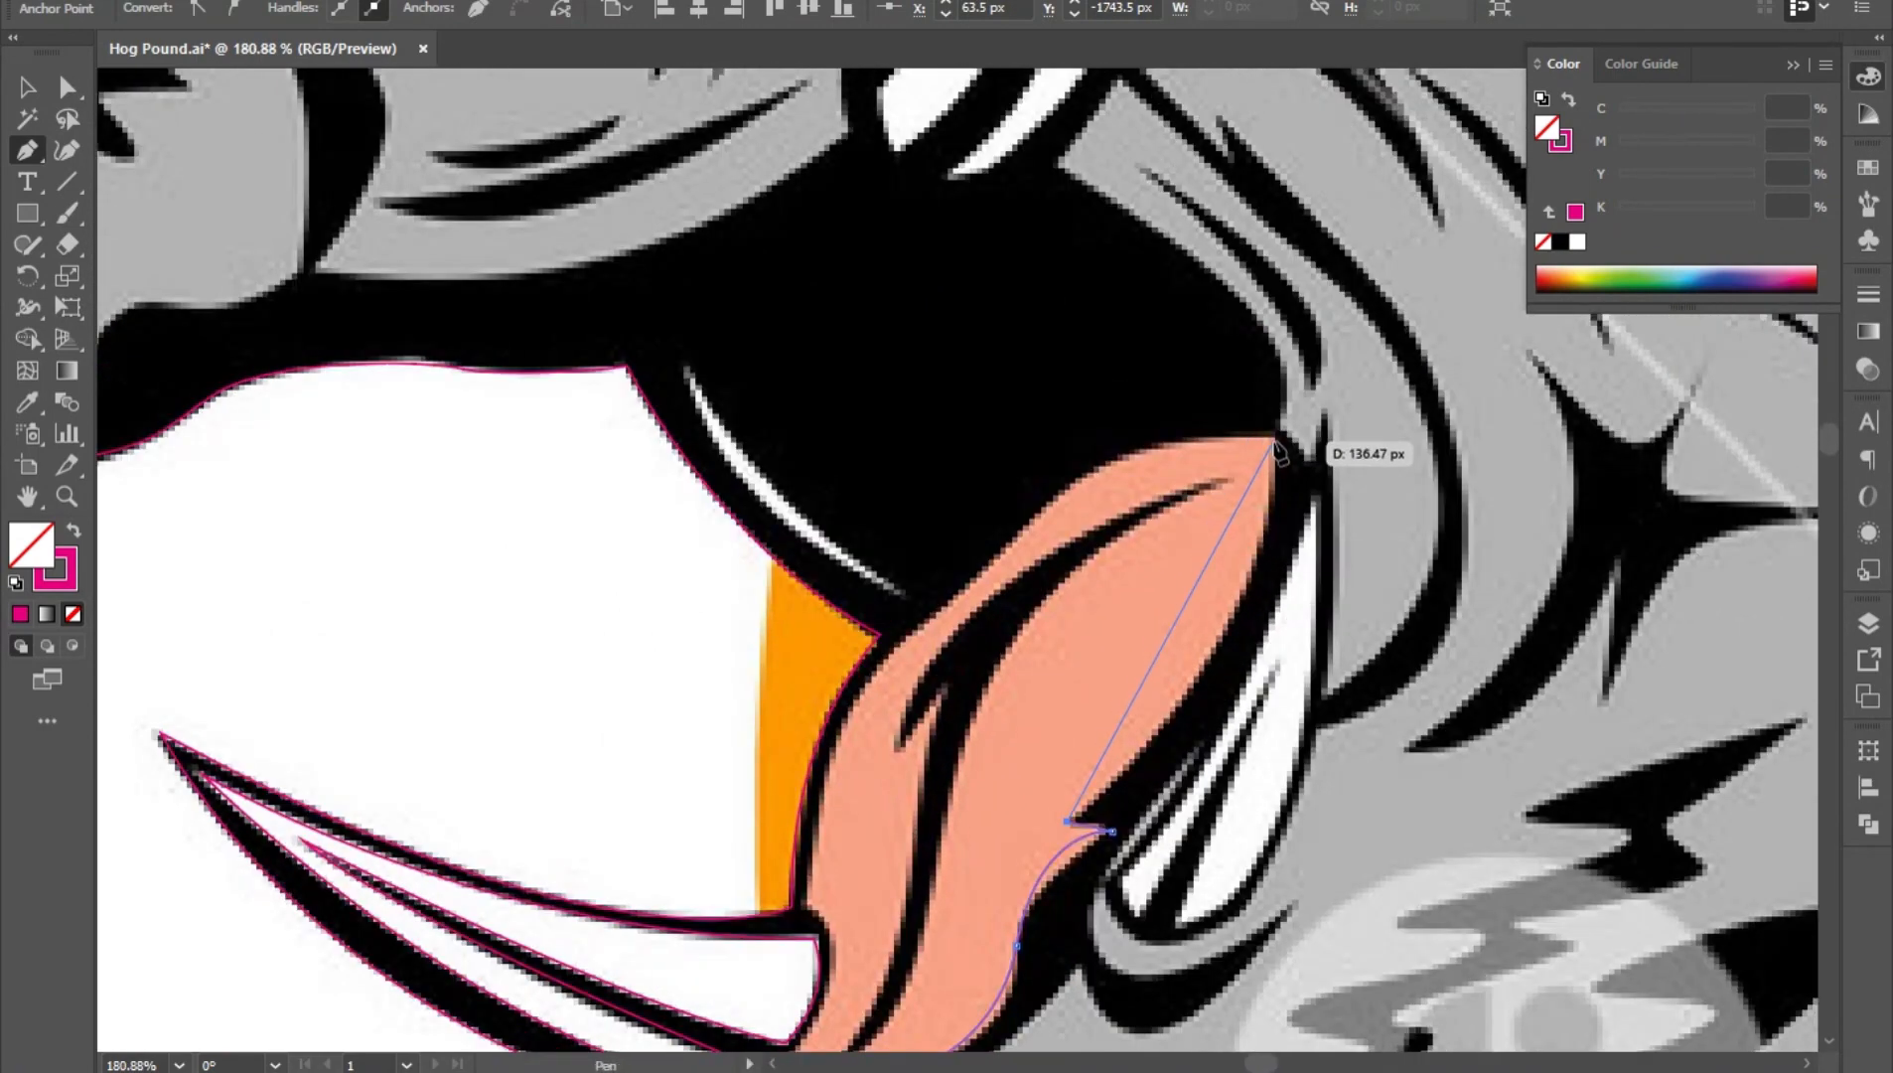
drag(1274, 441, 1275, 245)
drag(1275, 443, 1275, 449)
drag(1050, 504, 941, 587)
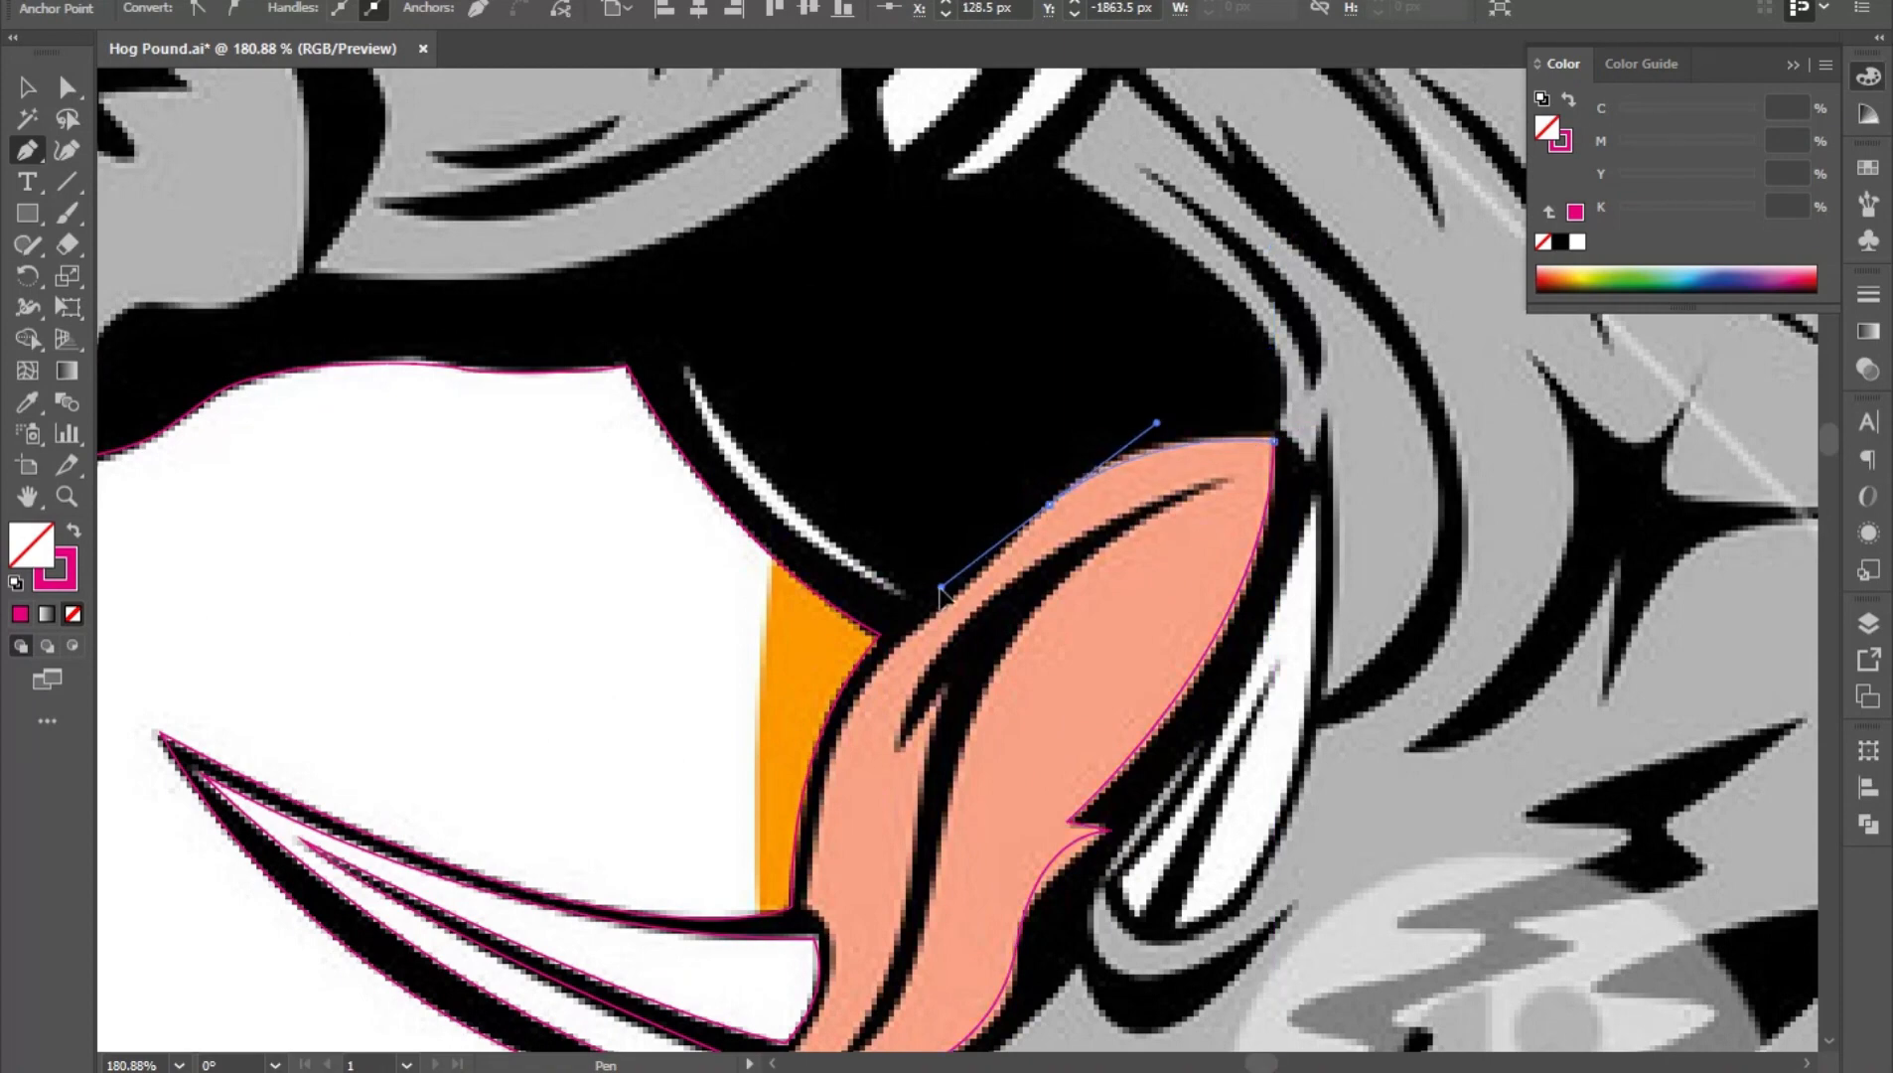
- Trace the tongue's front edge down past the large tusk's base and close the outline at the teeth
drag(883, 655, 797, 714)
key(space)
drag(939, 724, 995, 445)
drag(867, 622, 869, 630)
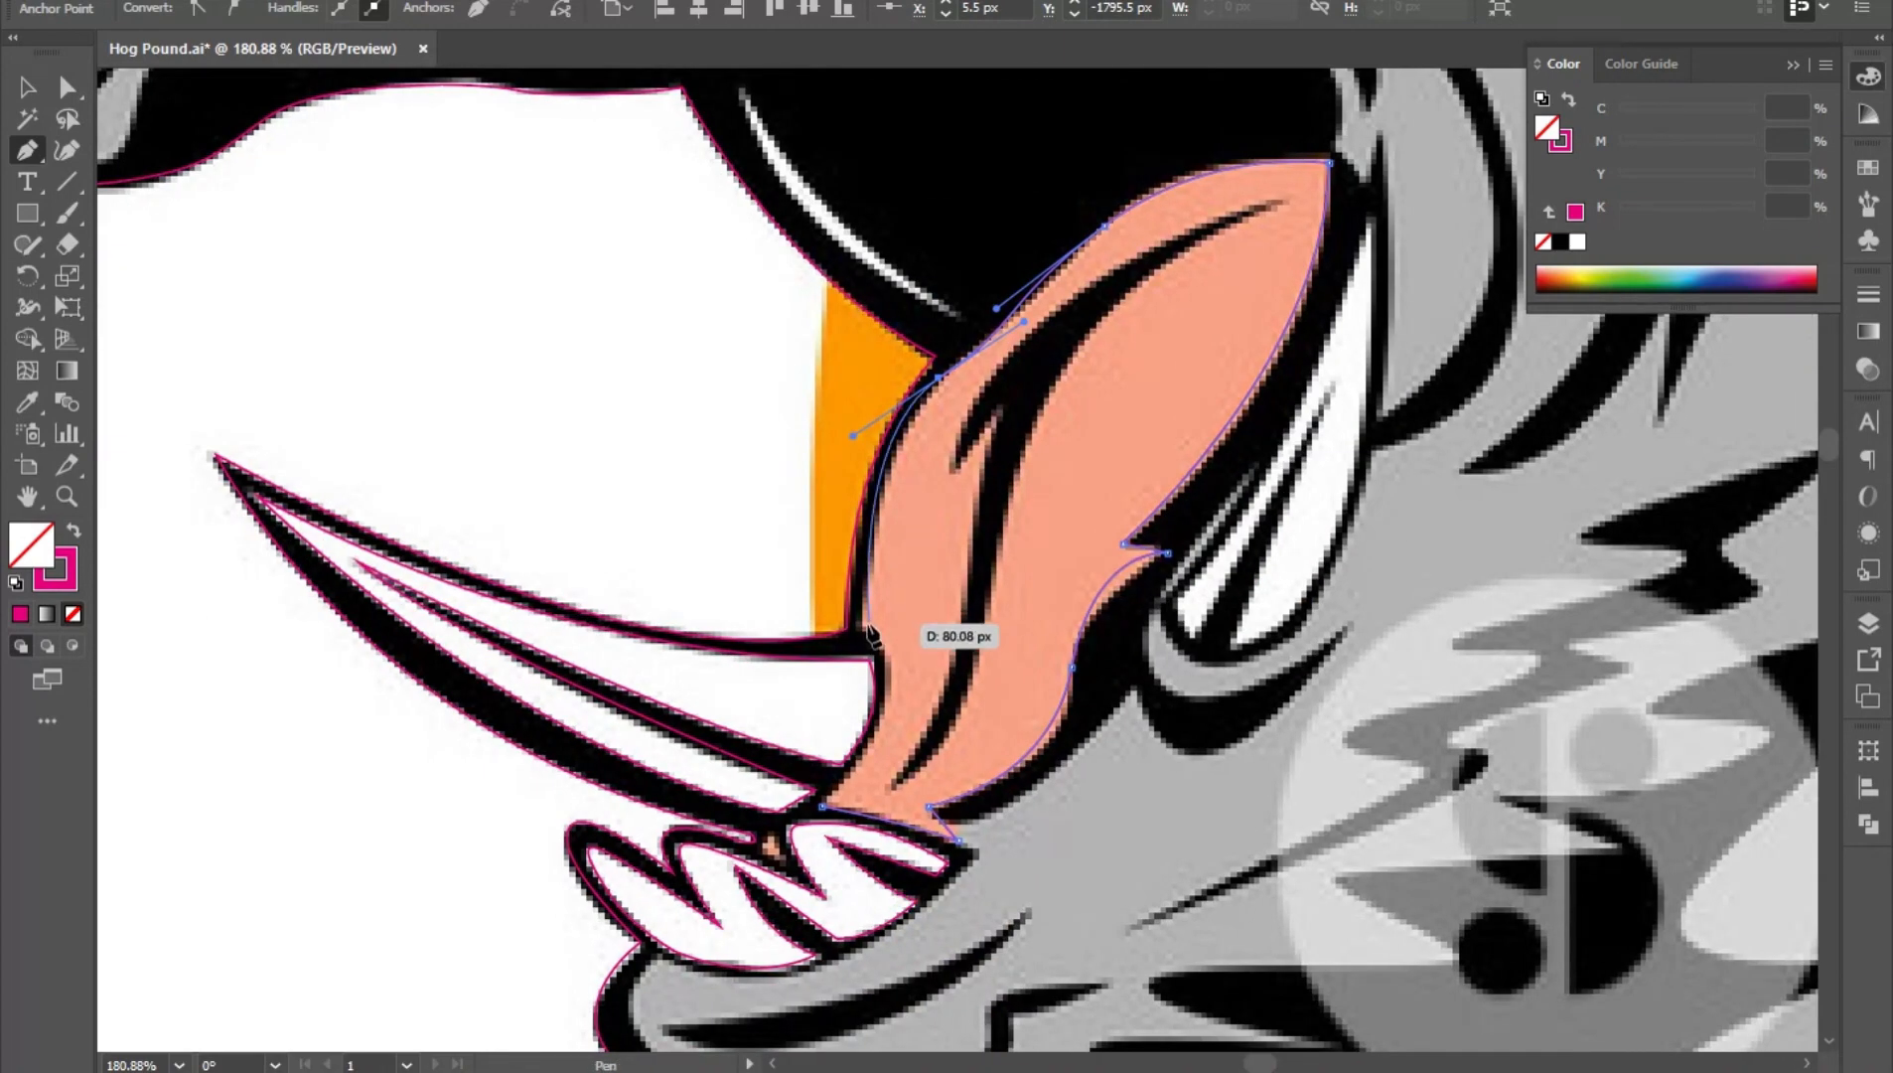
key(ctrl+z)
drag(977, 345, 882, 413)
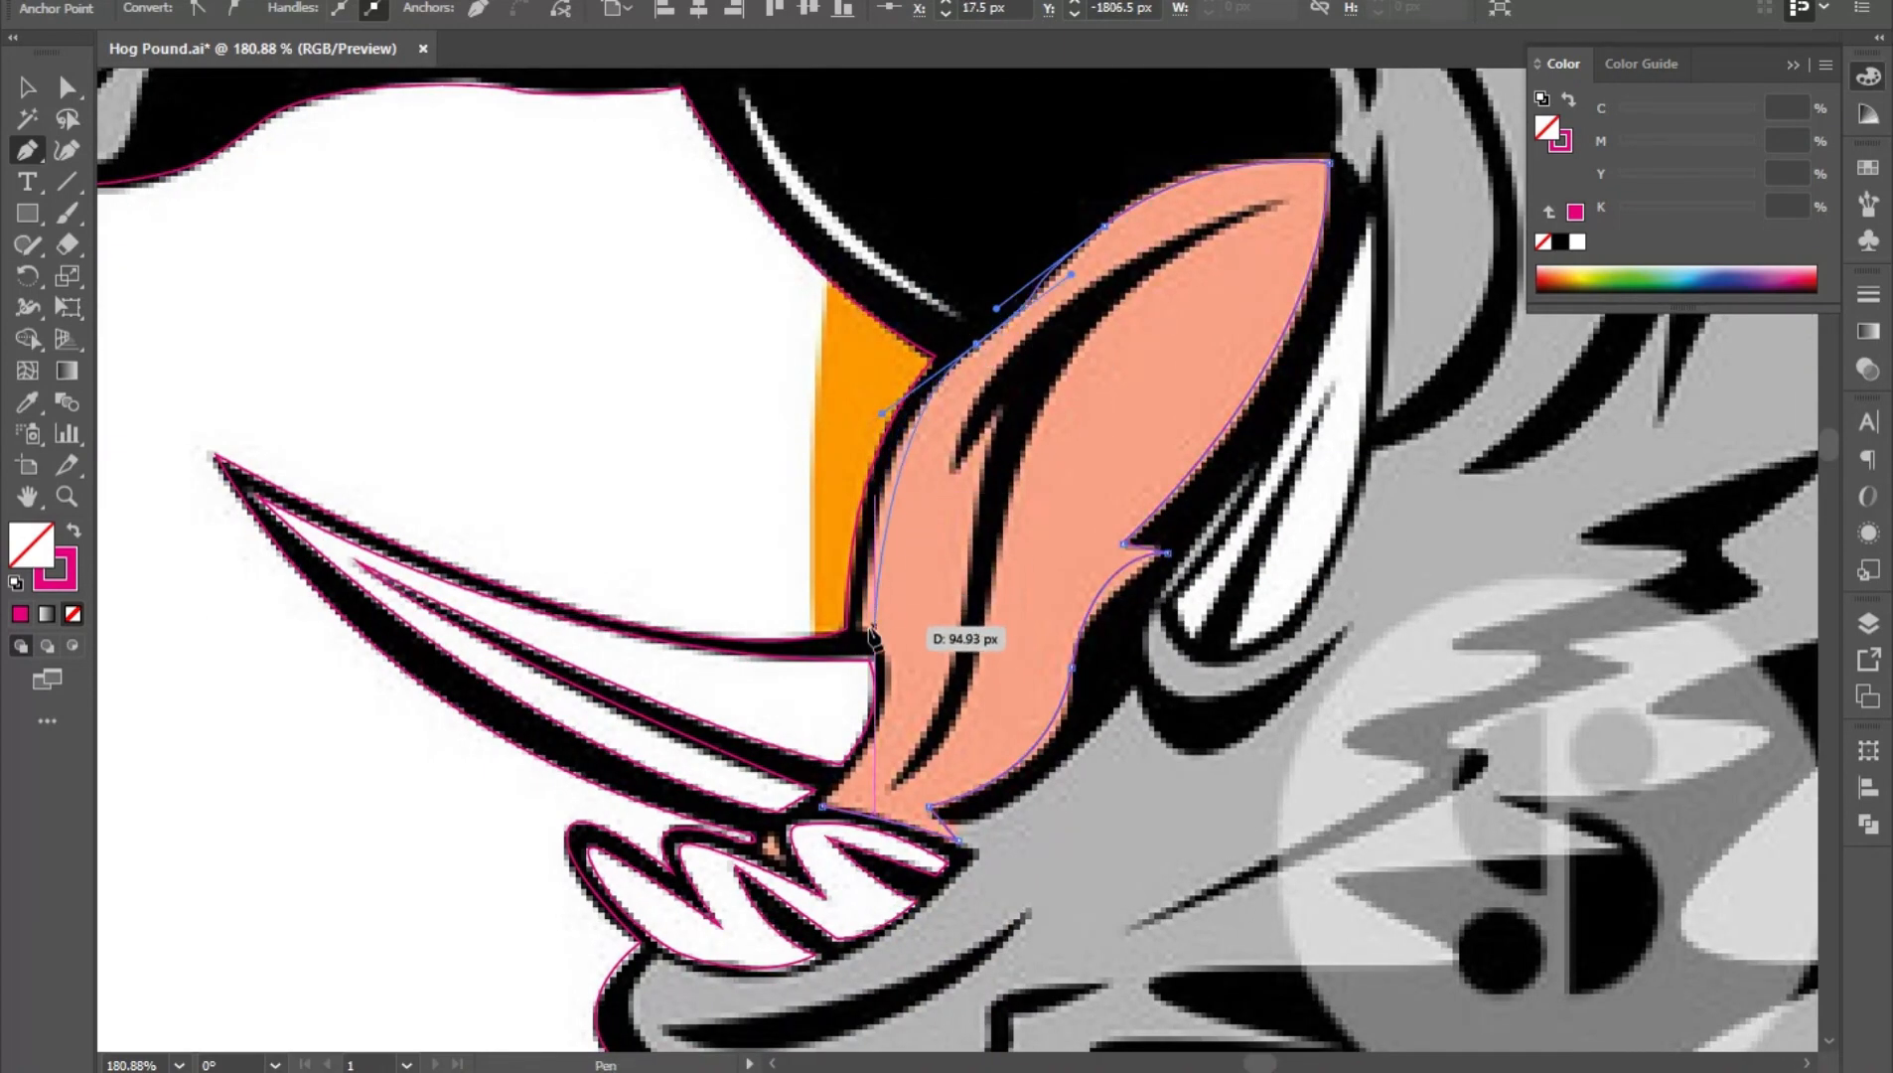
drag(863, 628, 854, 695)
drag(822, 805, 689, 943)
- Trace the black crease inside the tongue as a closed path, including its small forked point
drag(1133, 698, 1003, 636)
drag(973, 543, 1097, 709)
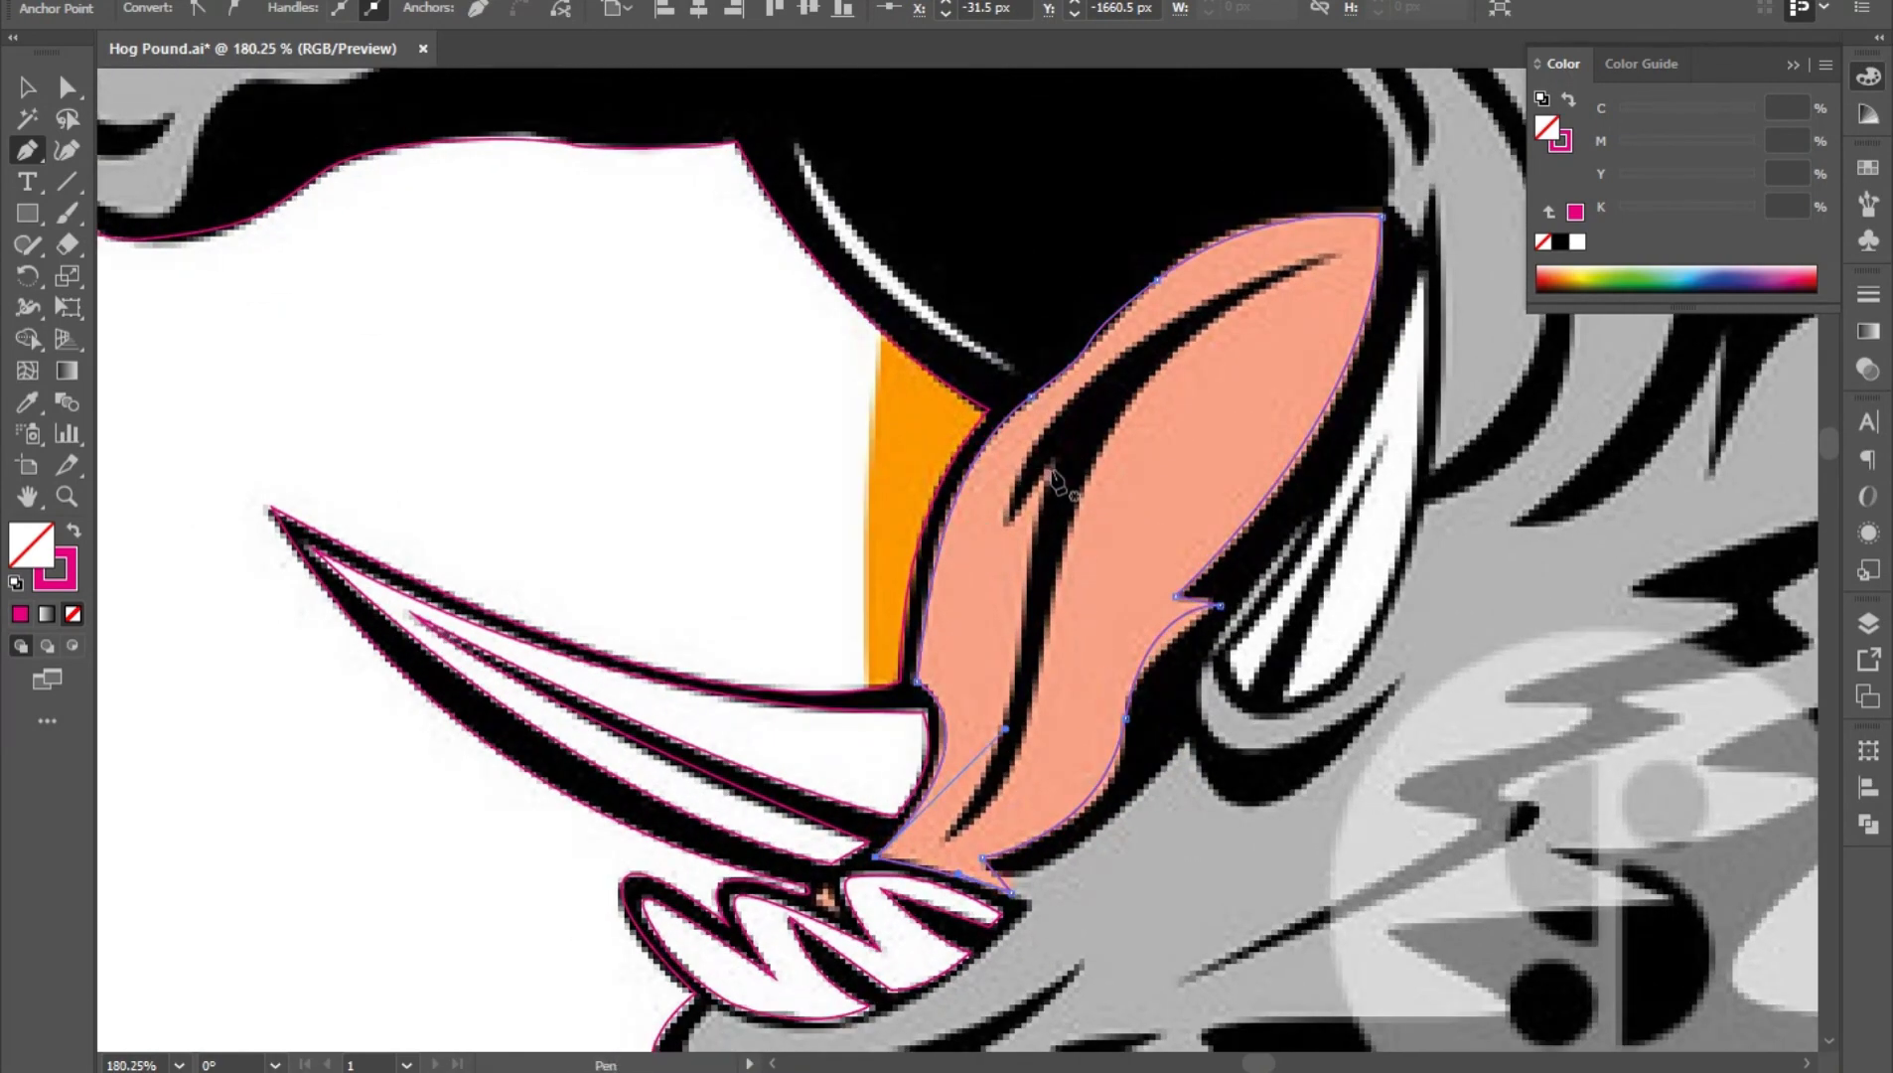
drag(1001, 522, 1050, 467)
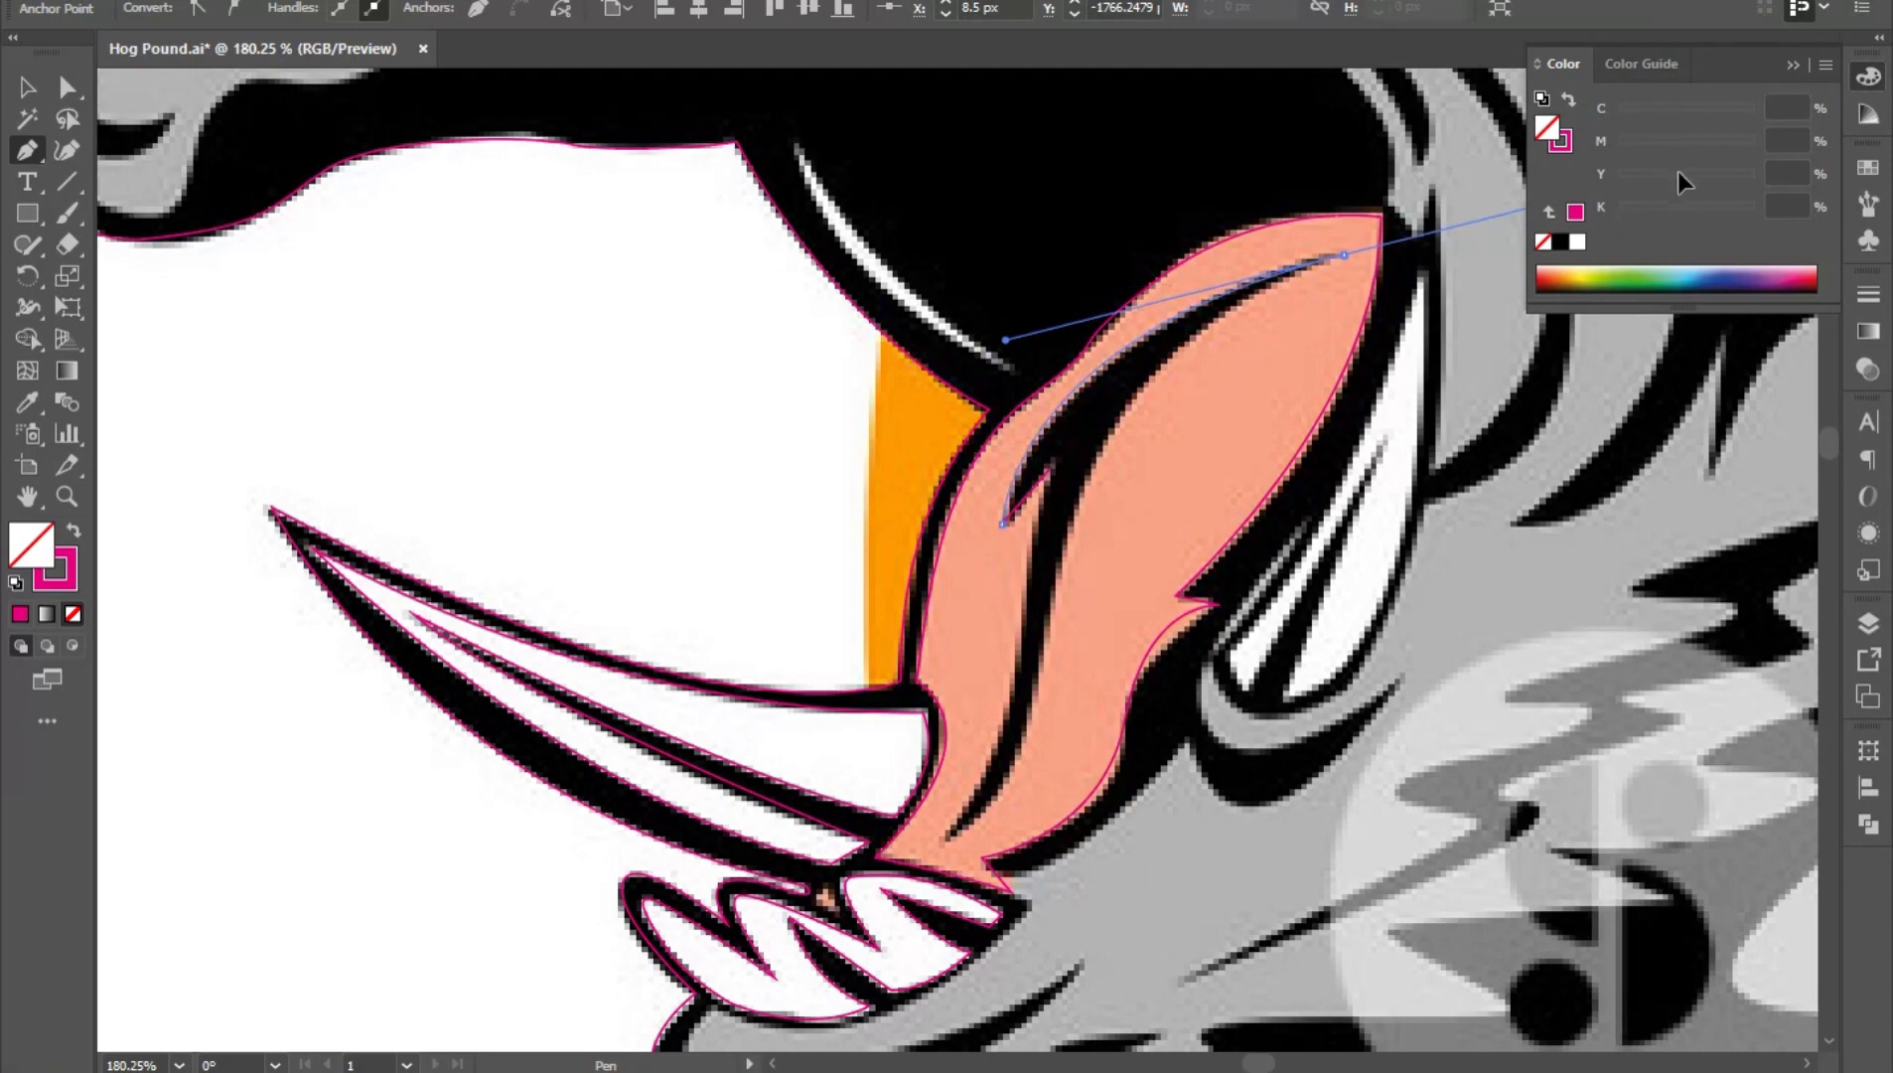
drag(1089, 474, 1039, 557)
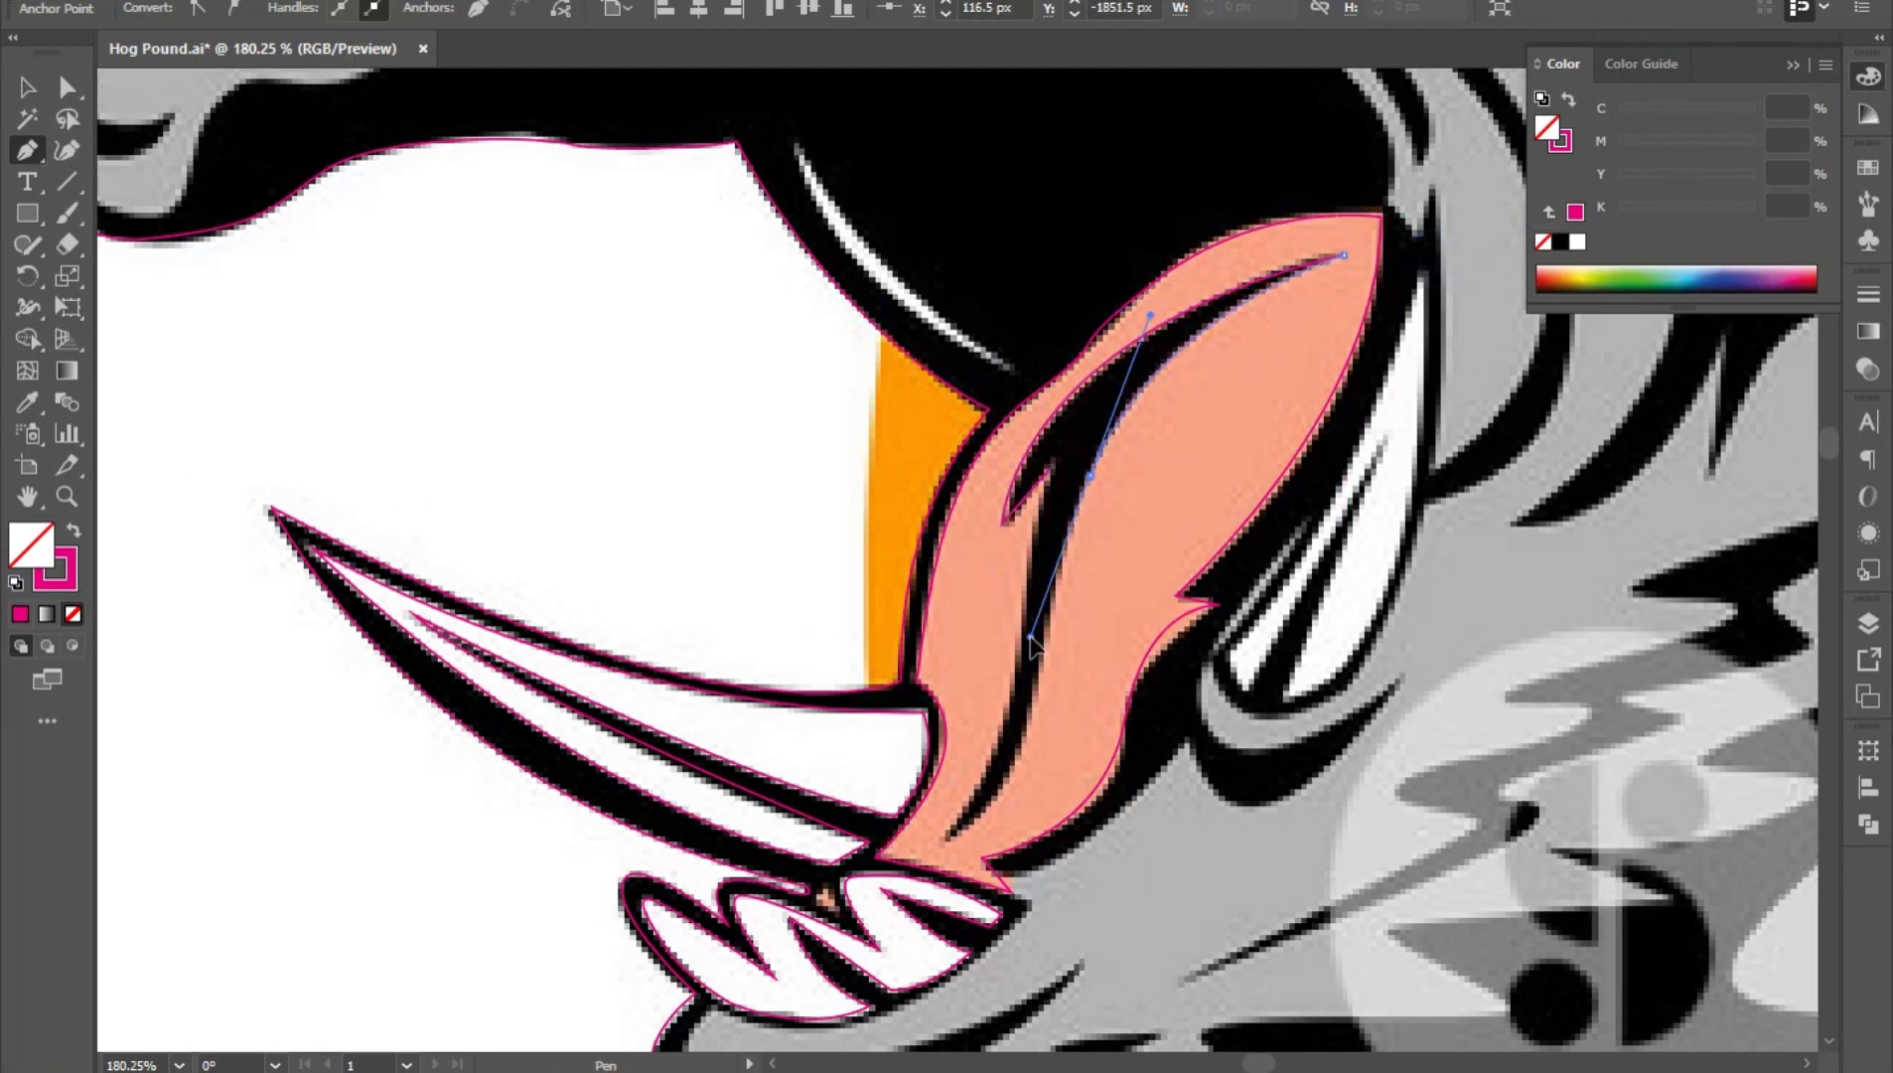
drag(1026, 715, 937, 740)
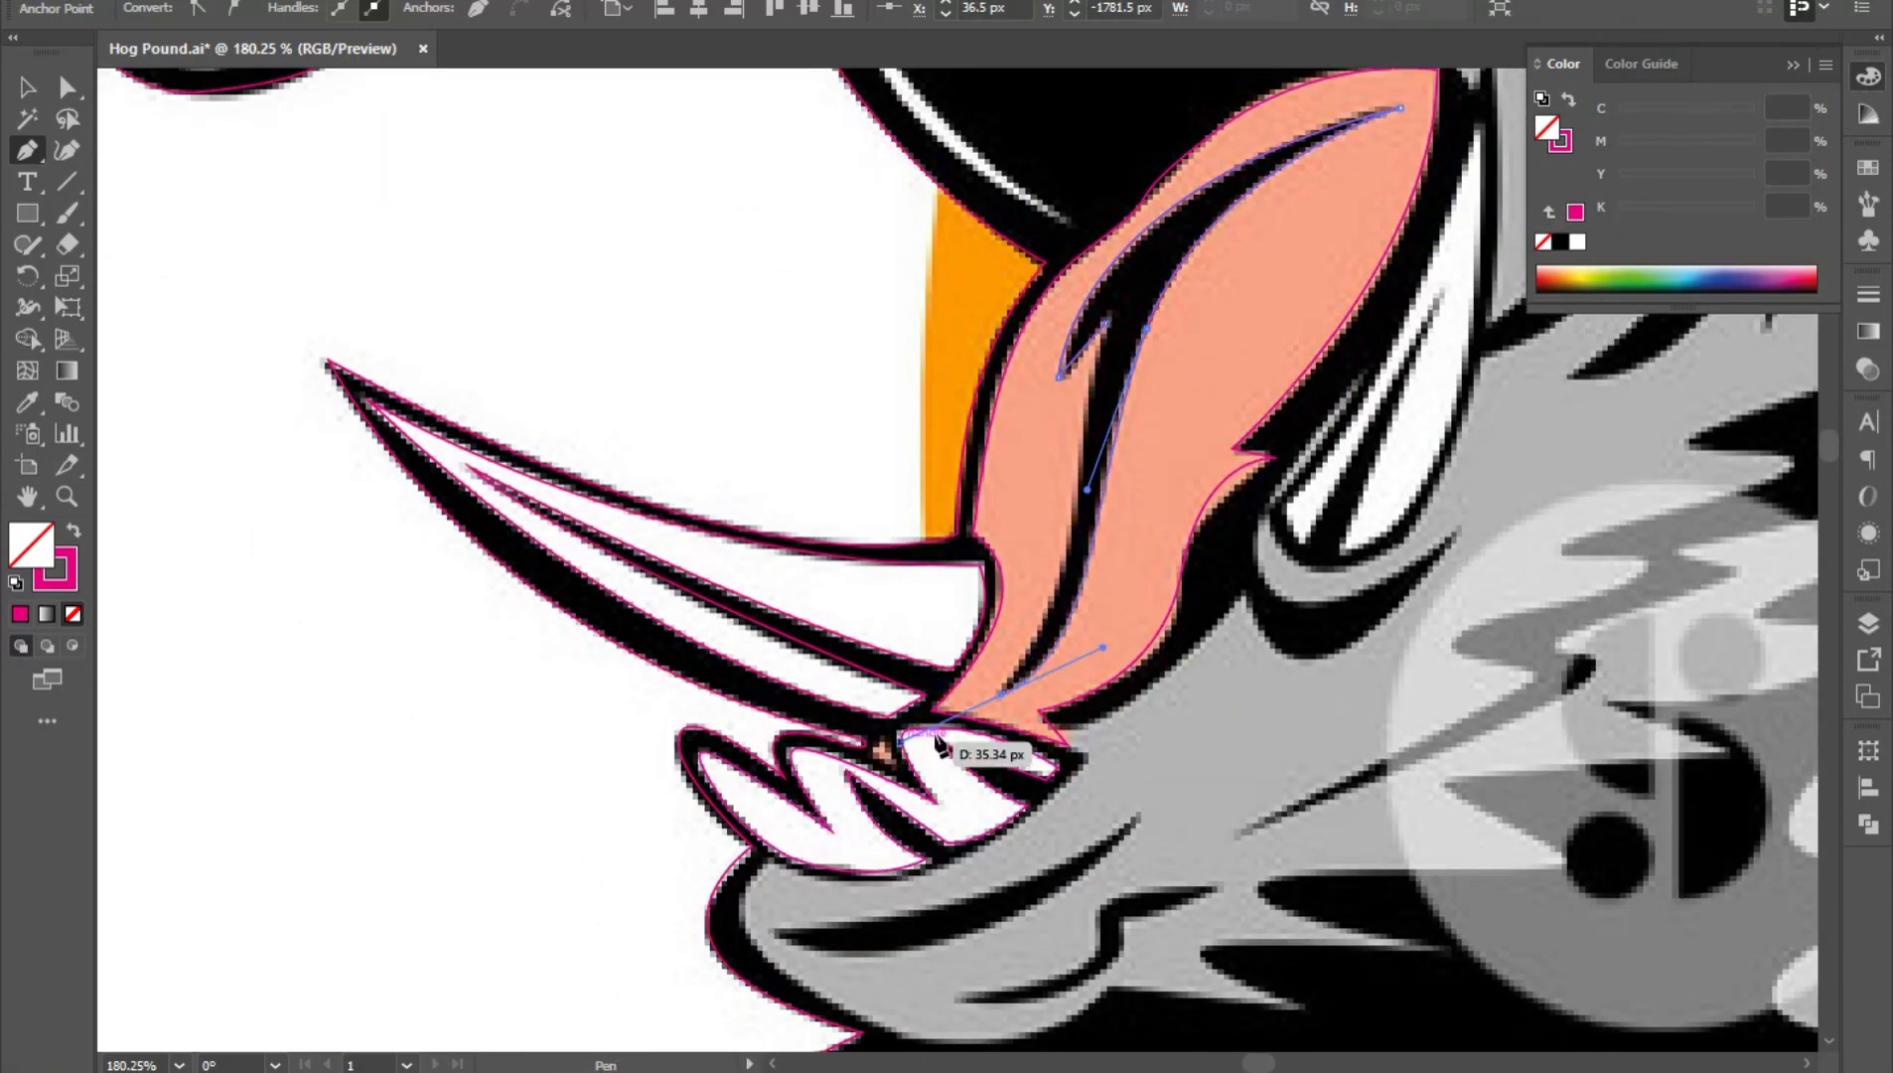
drag(1080, 429, 1073, 259)
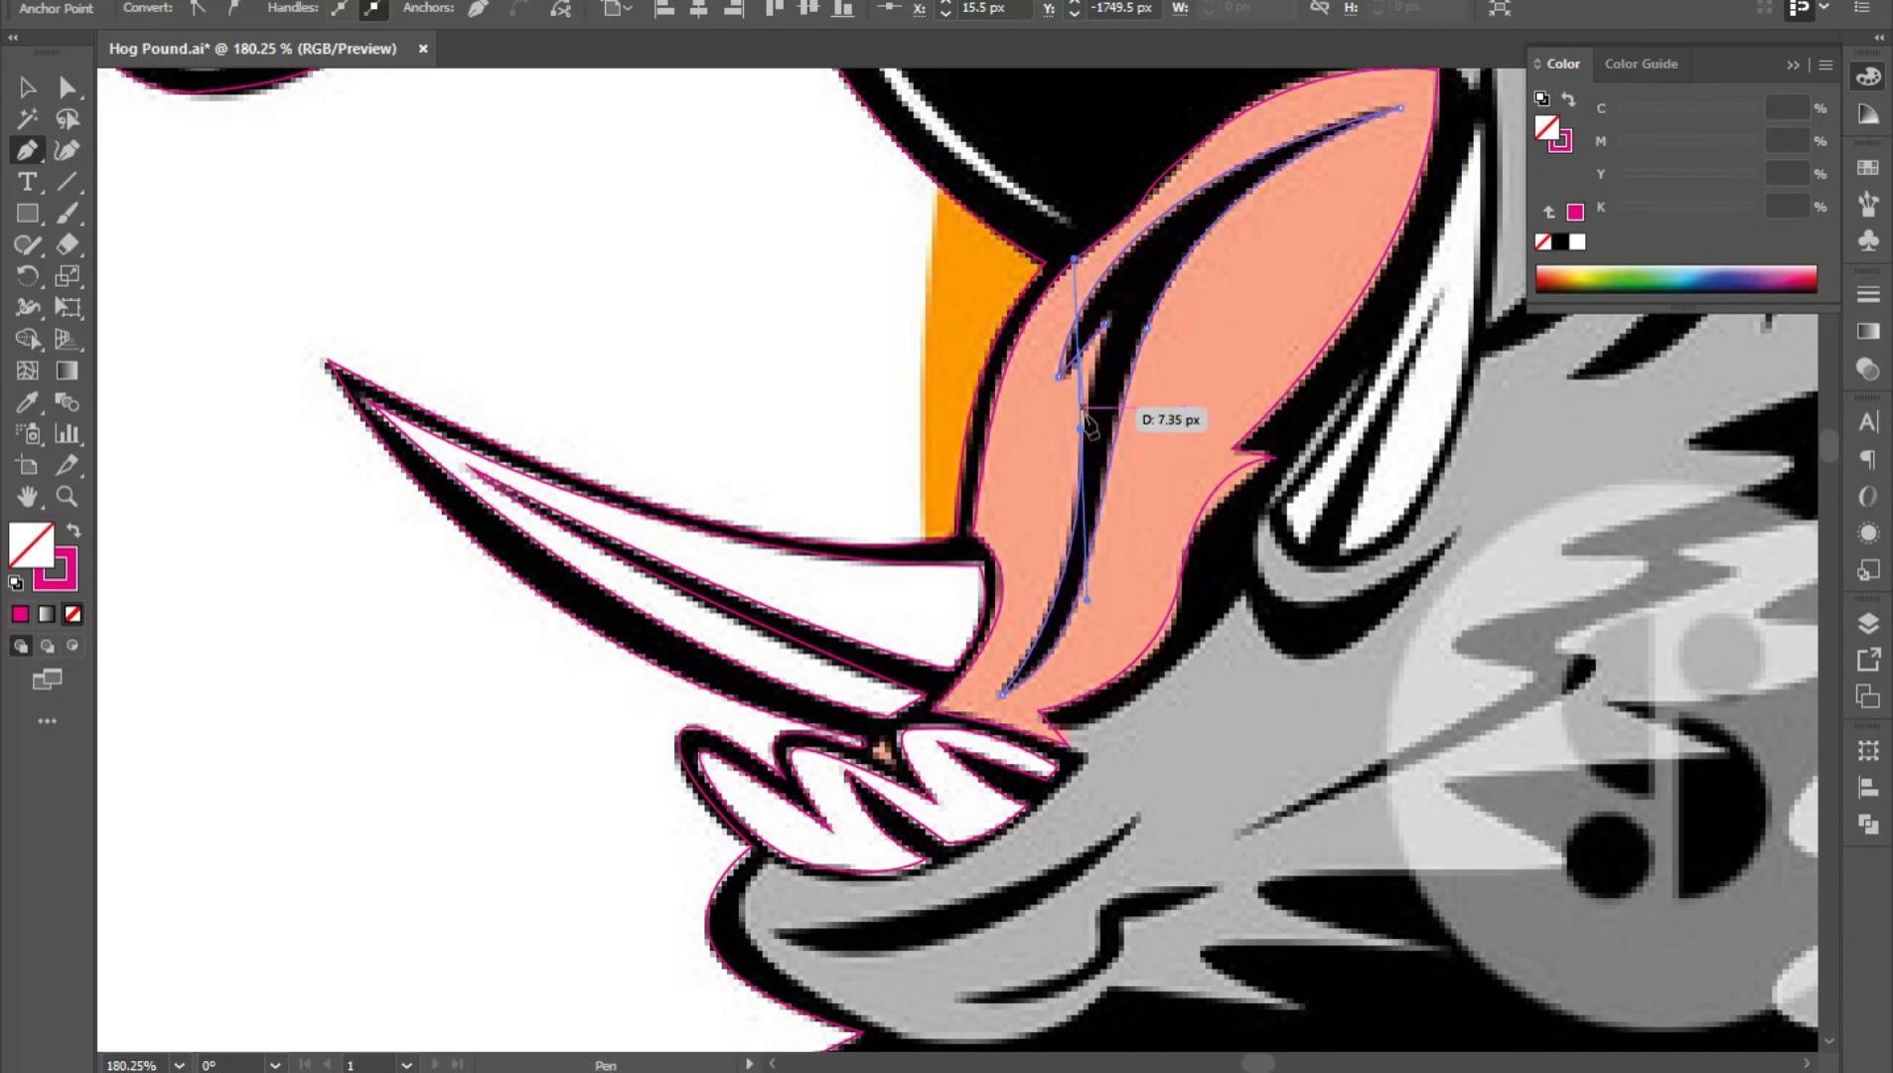
drag(1106, 324, 1127, 295)
- Trace the thin curved white highlight along the front of the black mouth interior as a closed path
drag(1327, 452, 1026, 711)
drag(1025, 711, 1201, 527)
drag(495, 288, 593, 333)
click(596, 333)
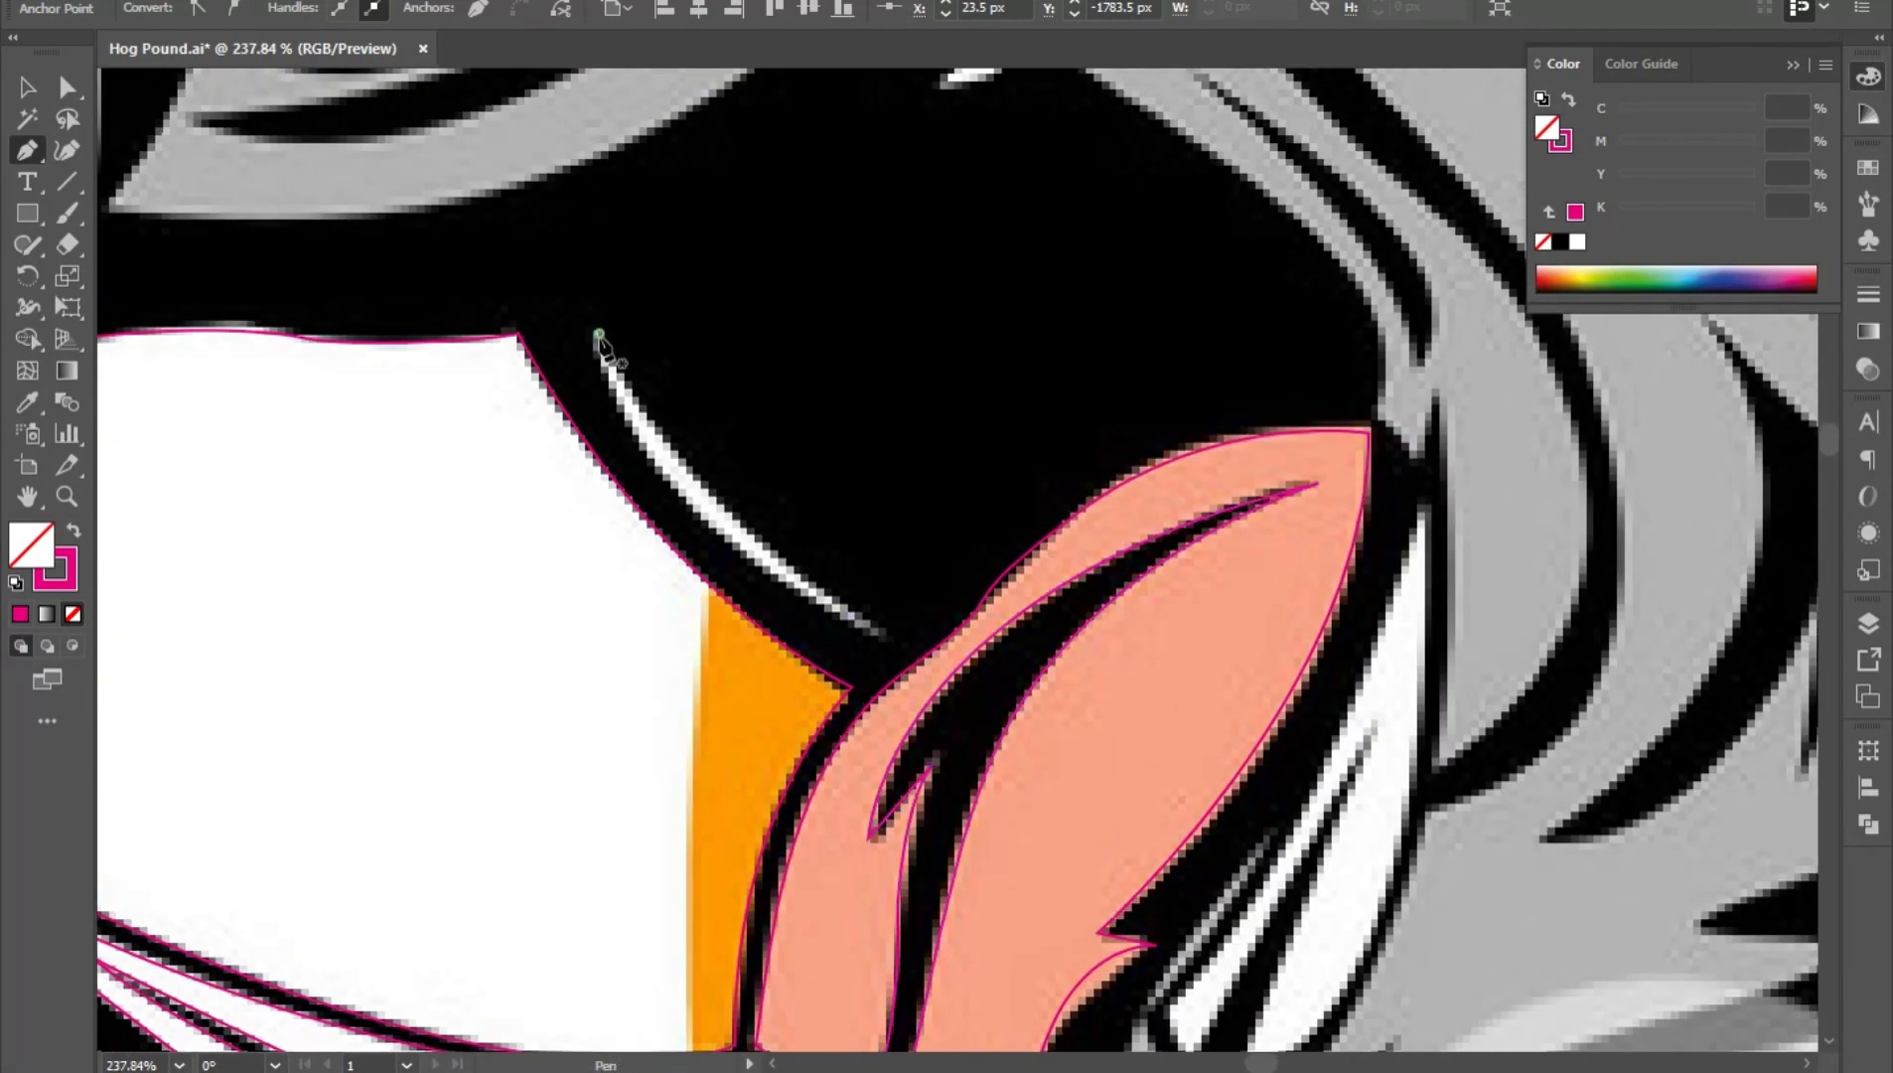
drag(880, 630, 1054, 747)
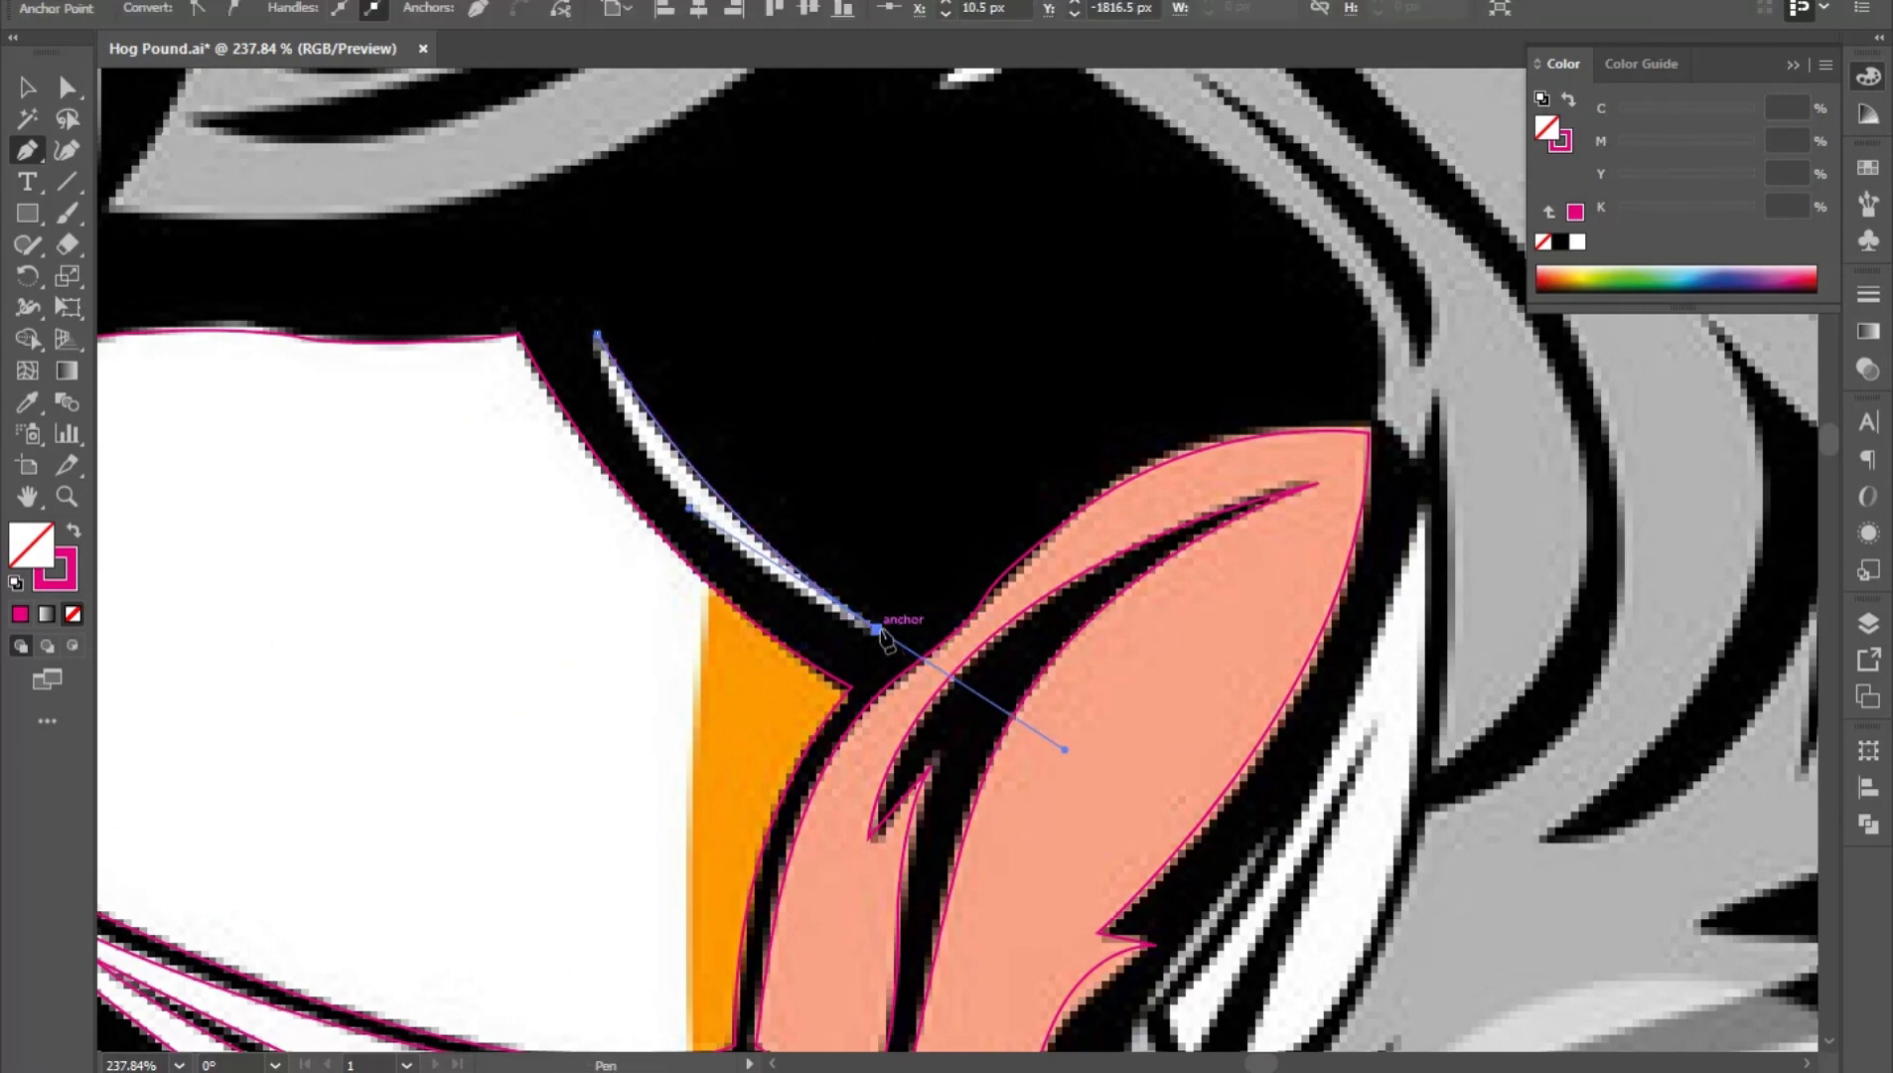
drag(597, 335, 544, 105)
- Trace the outer edge of the grey band behind the open mouth from its upper end down to its lower tip
drag(1207, 596, 1053, 587)
drag(1183, 436, 920, 622)
drag(883, 458, 864, 382)
drag(910, 438, 1001, 499)
click(672, 193)
click(756, 73)
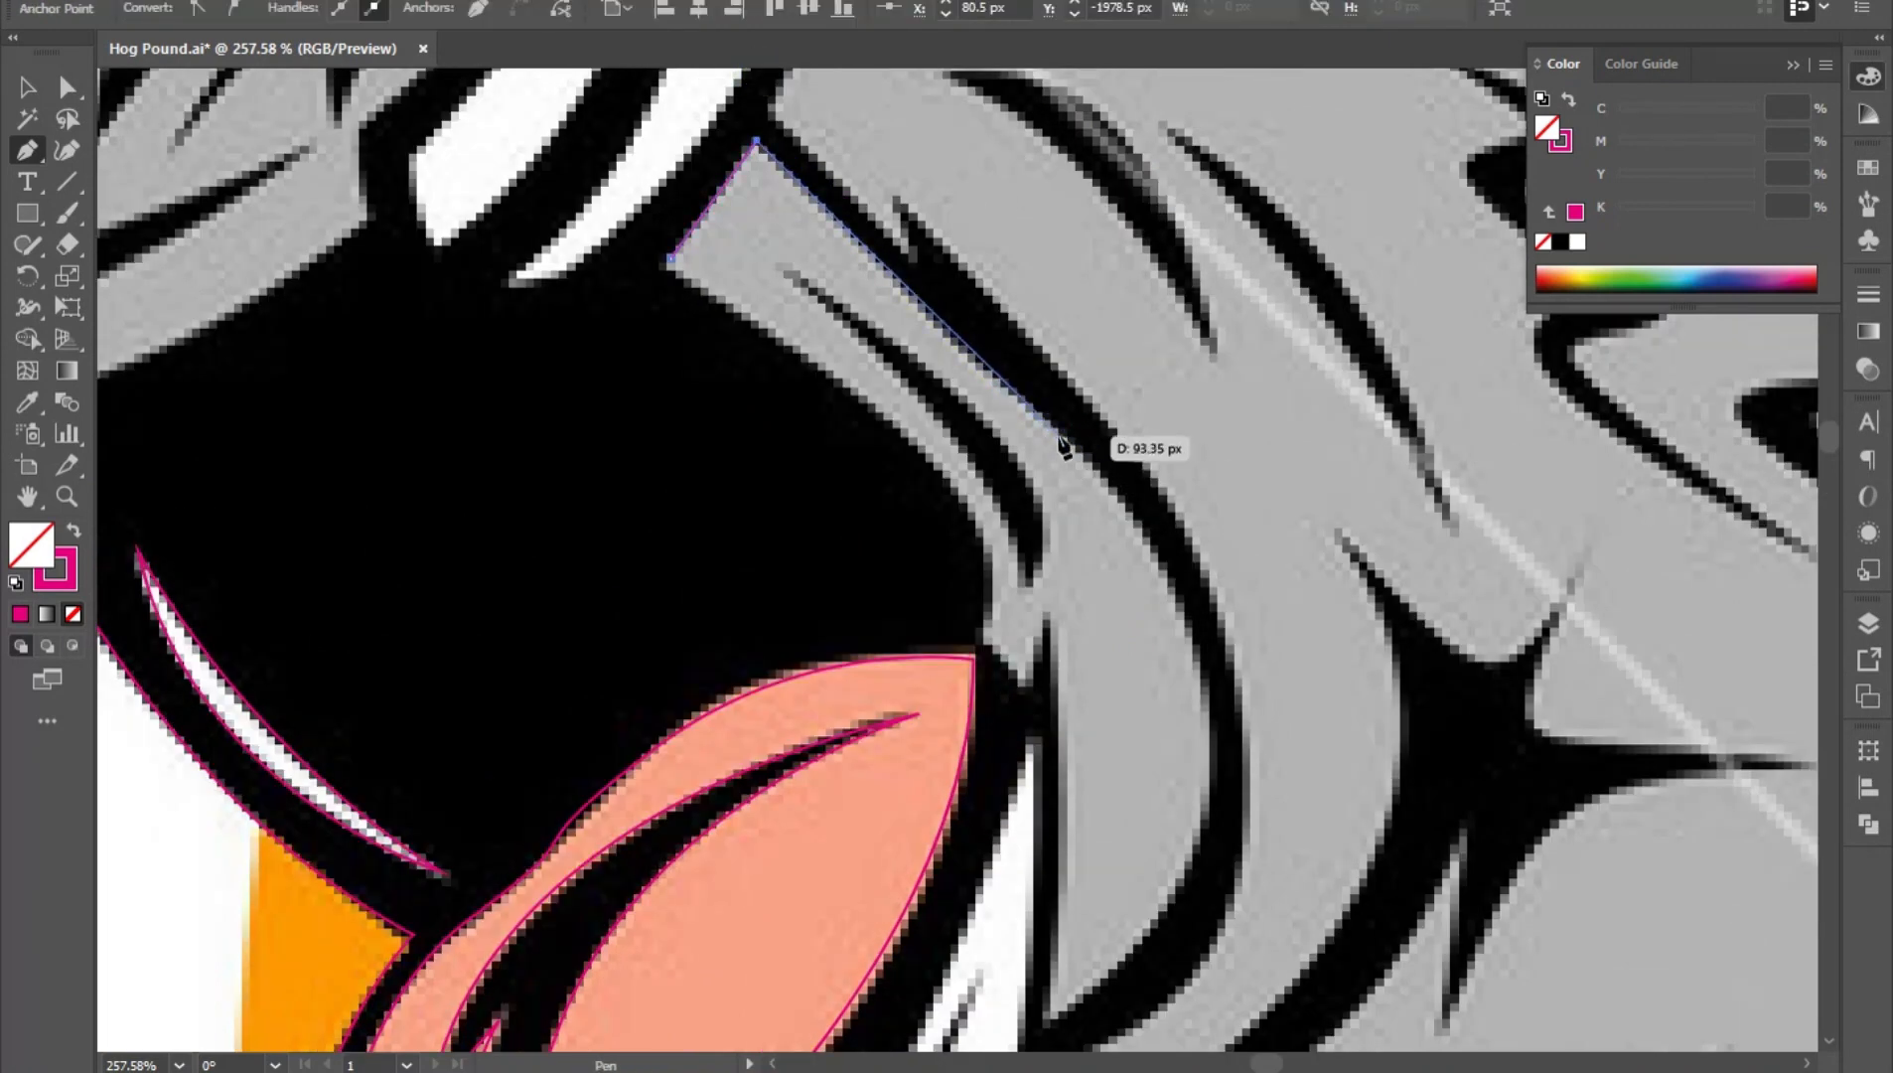
drag(1059, 434, 1108, 471)
scroll(1142, 507, down, 3)
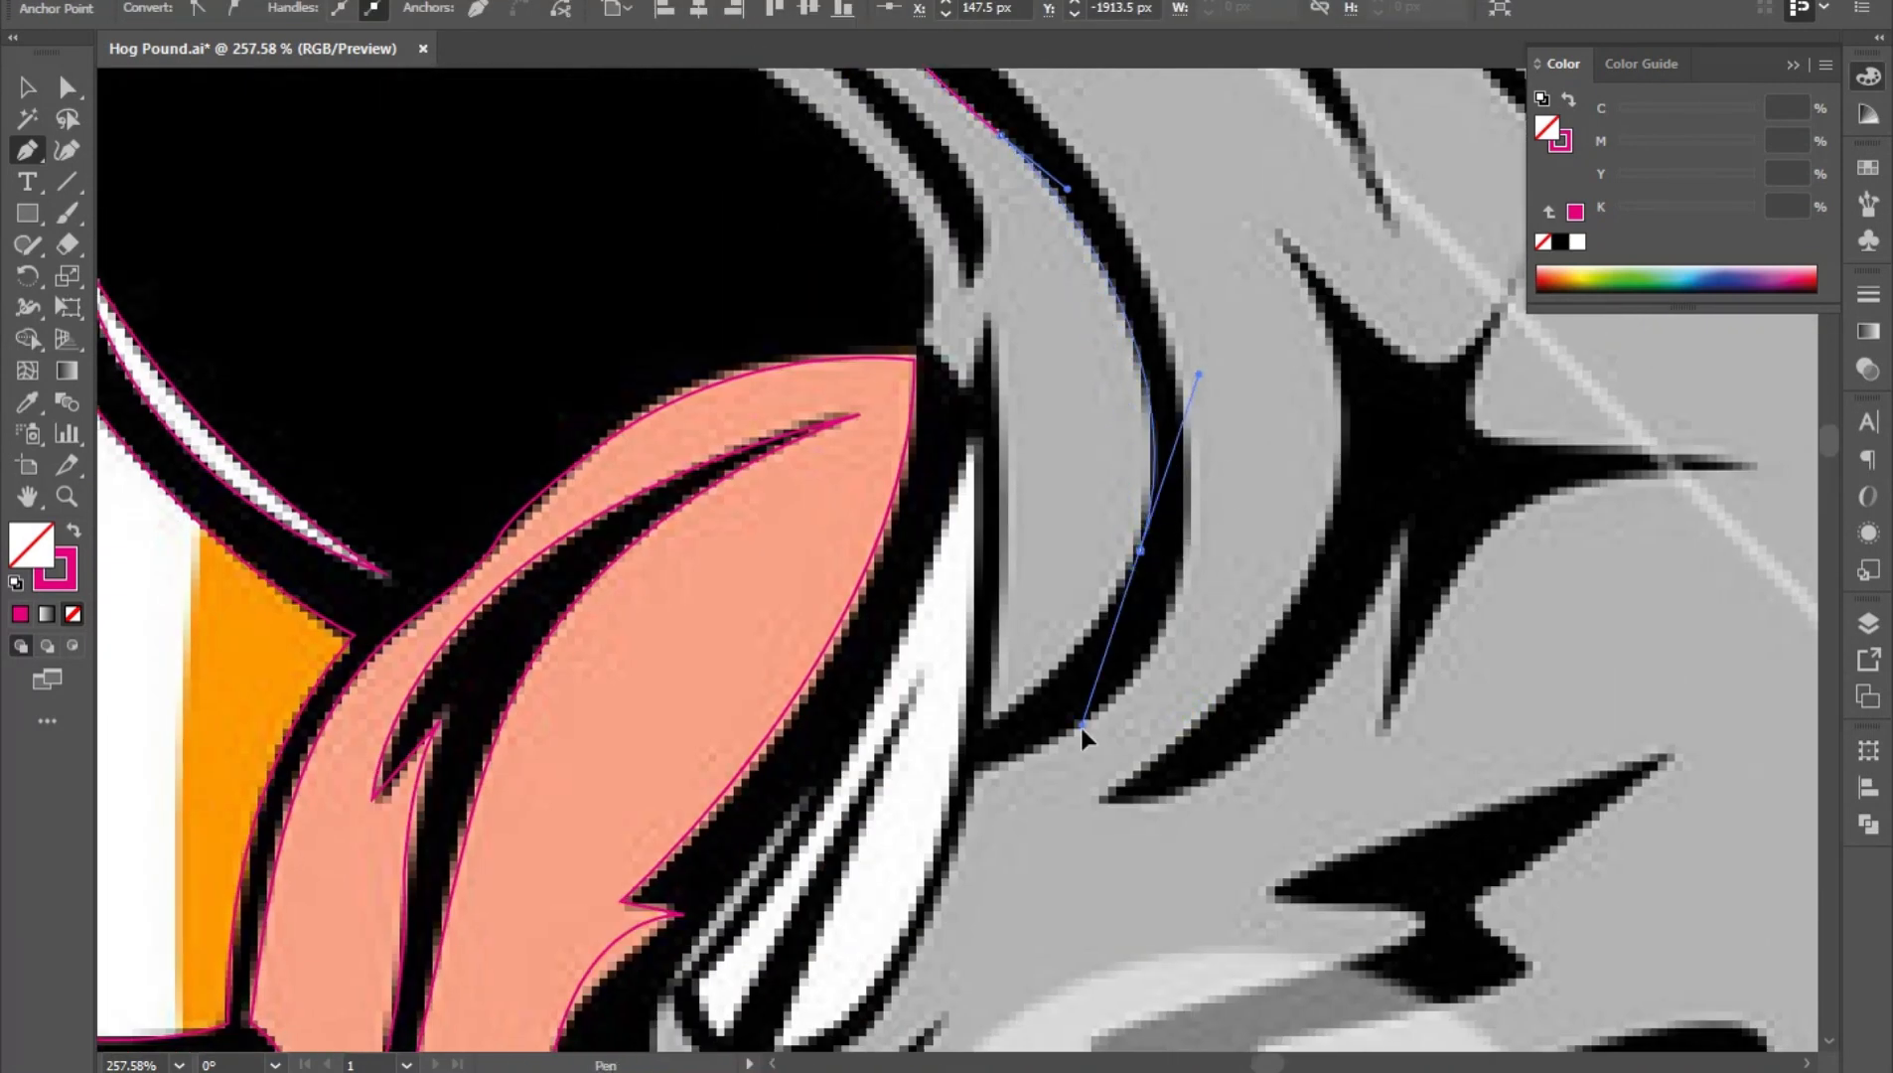
mouse_move(1110, 604)
mouse_down()
mouse_move(1000, 741)
mouse_move(996, 784)
mouse_up()
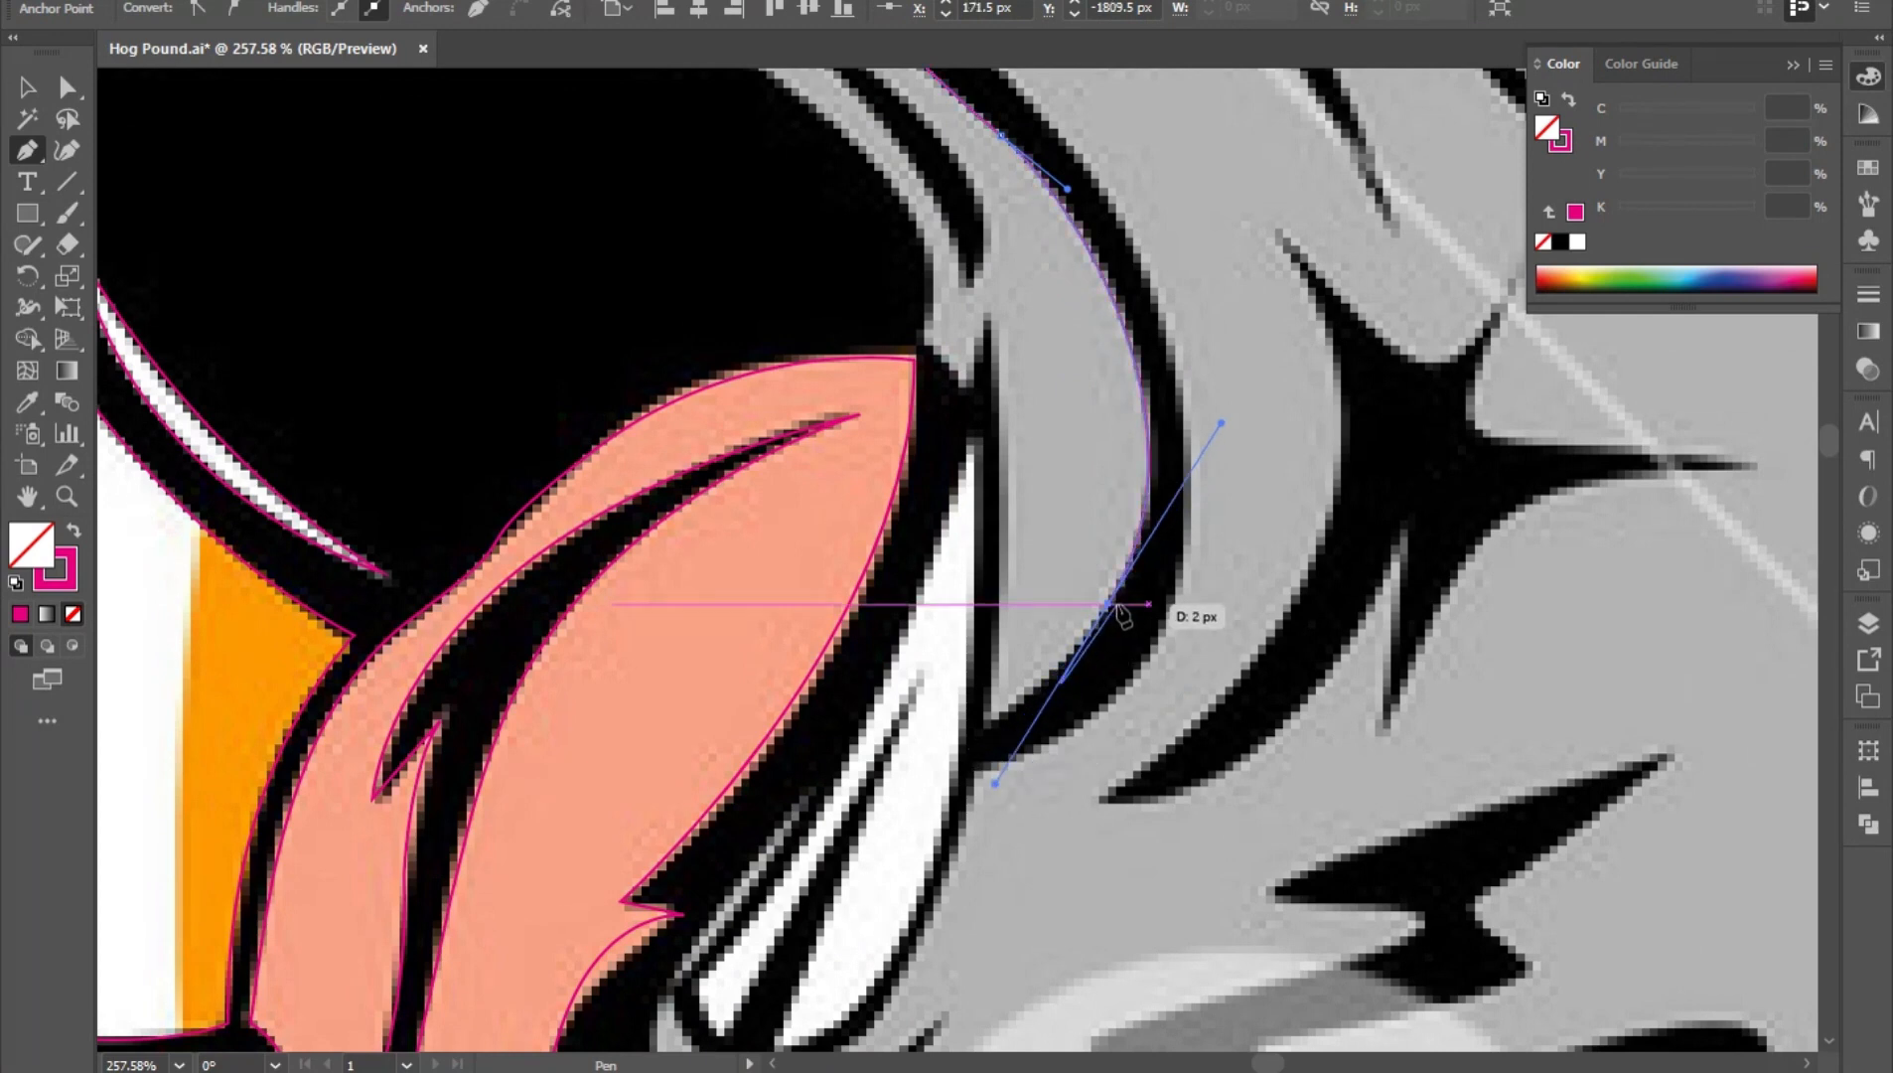
drag(987, 716, 919, 739)
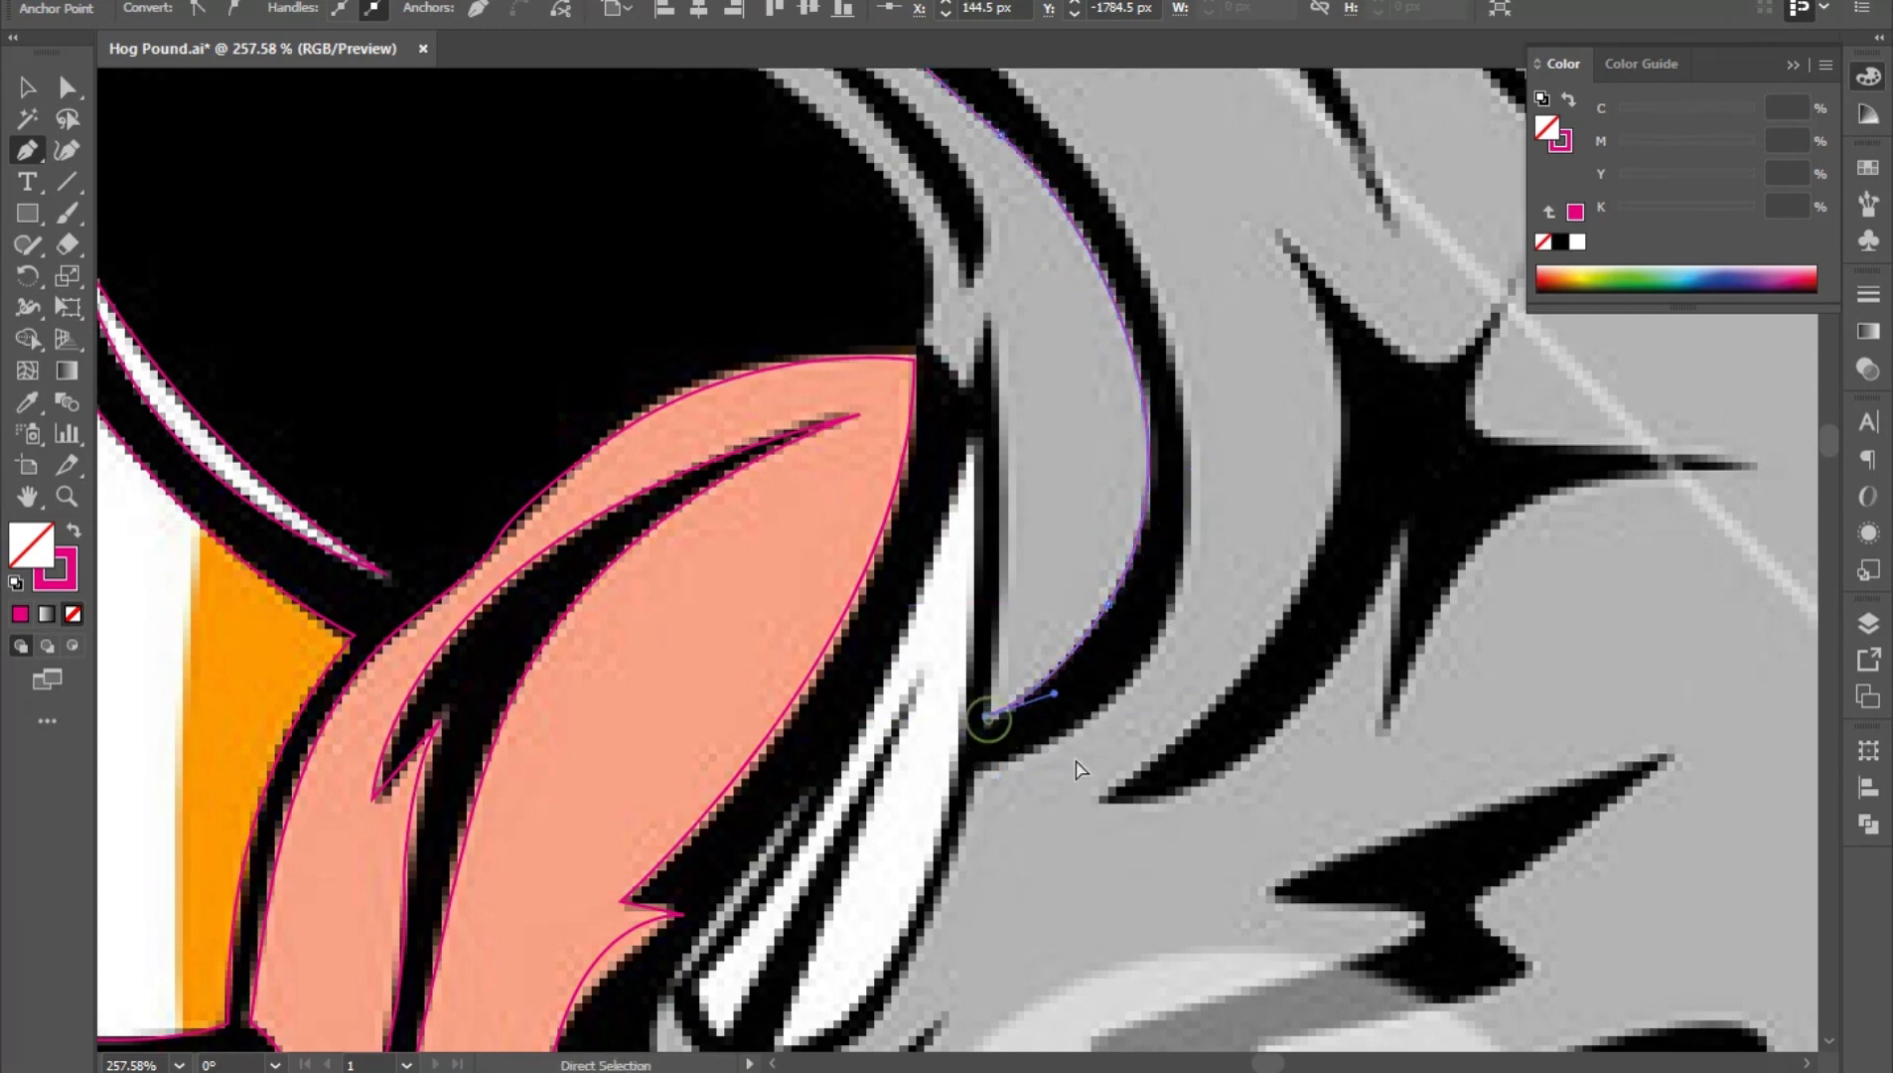
- Trace the inner edge of the grey band up past the notch above the rear tooth and close the outline
drag(1081, 770, 1059, 770)
drag(1059, 770, 1068, 844)
mouse_move(1003, 443)
mouse_down()
mouse_move(968, 325)
mouse_move(1005, 478)
mouse_move(997, 432)
mouse_up()
click(951, 467)
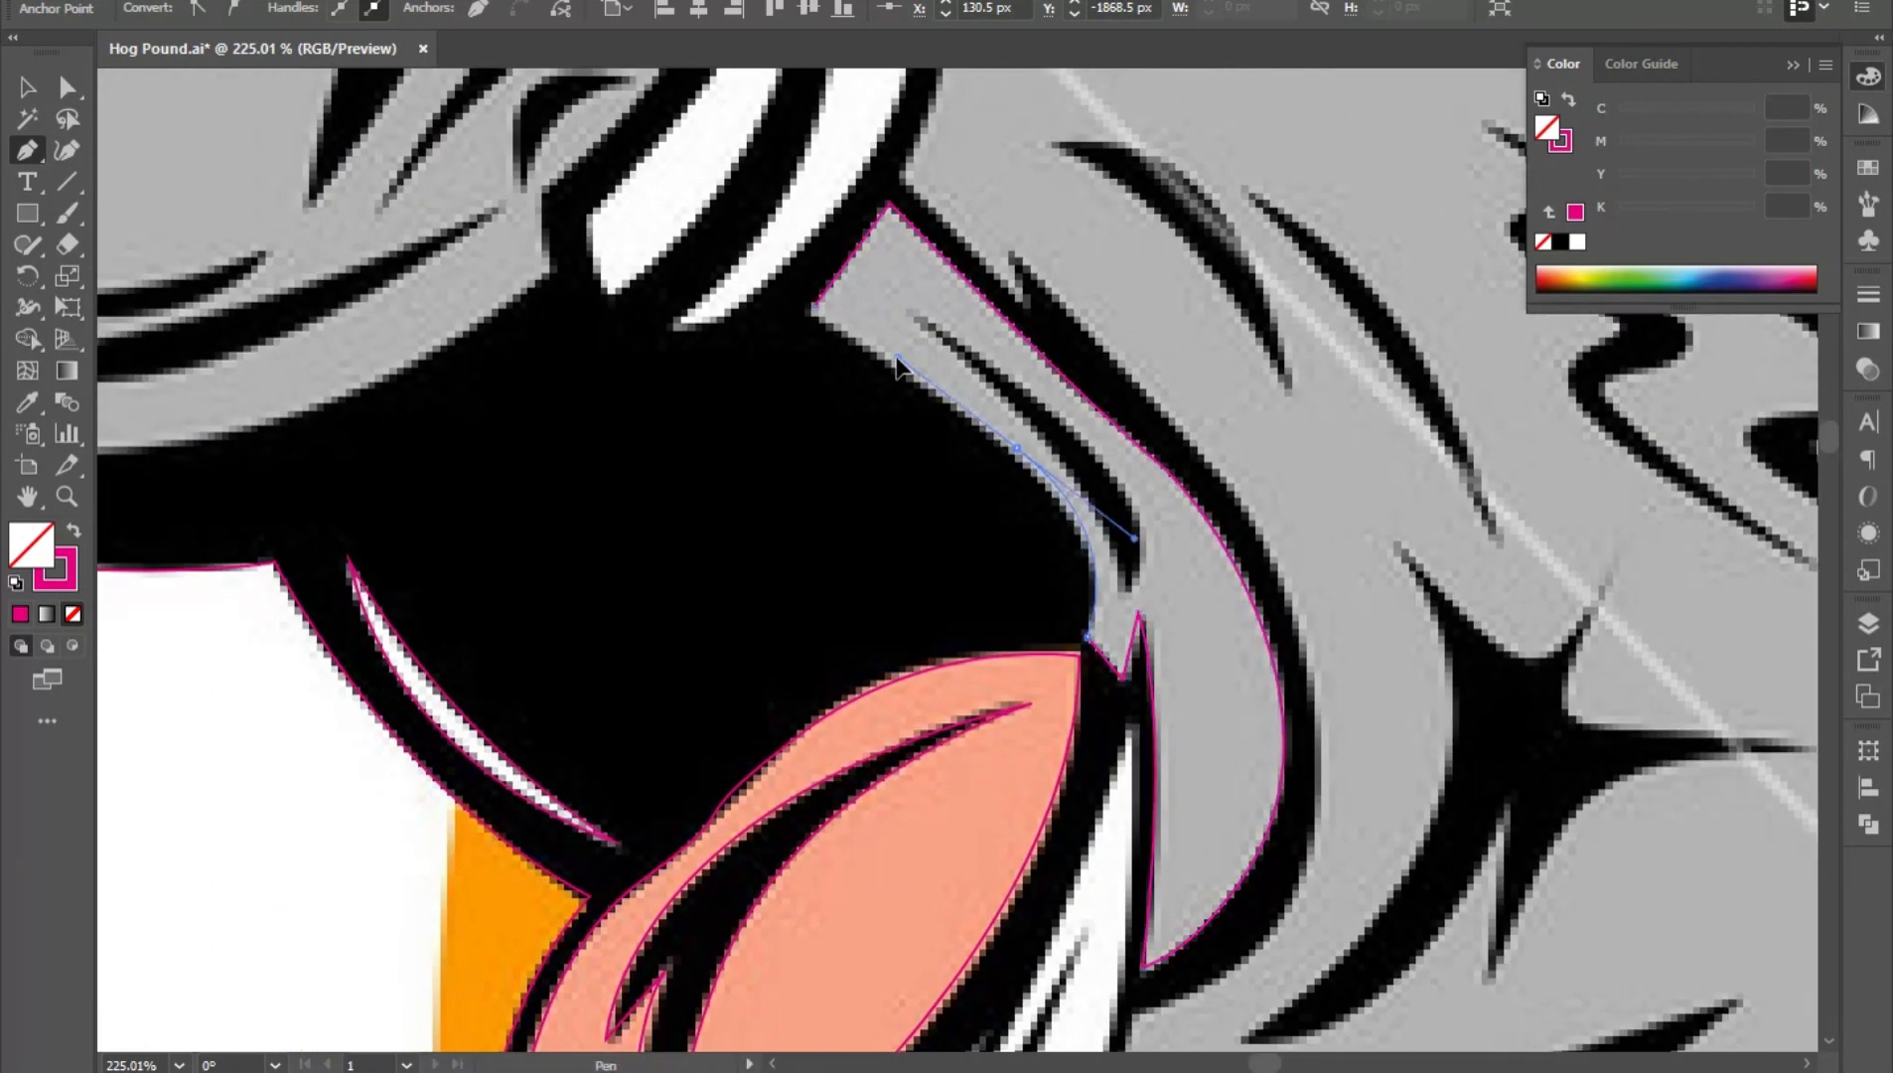
drag(898, 360, 878, 402)
key(ctrl+z)
drag(1025, 466, 930, 393)
click(814, 308)
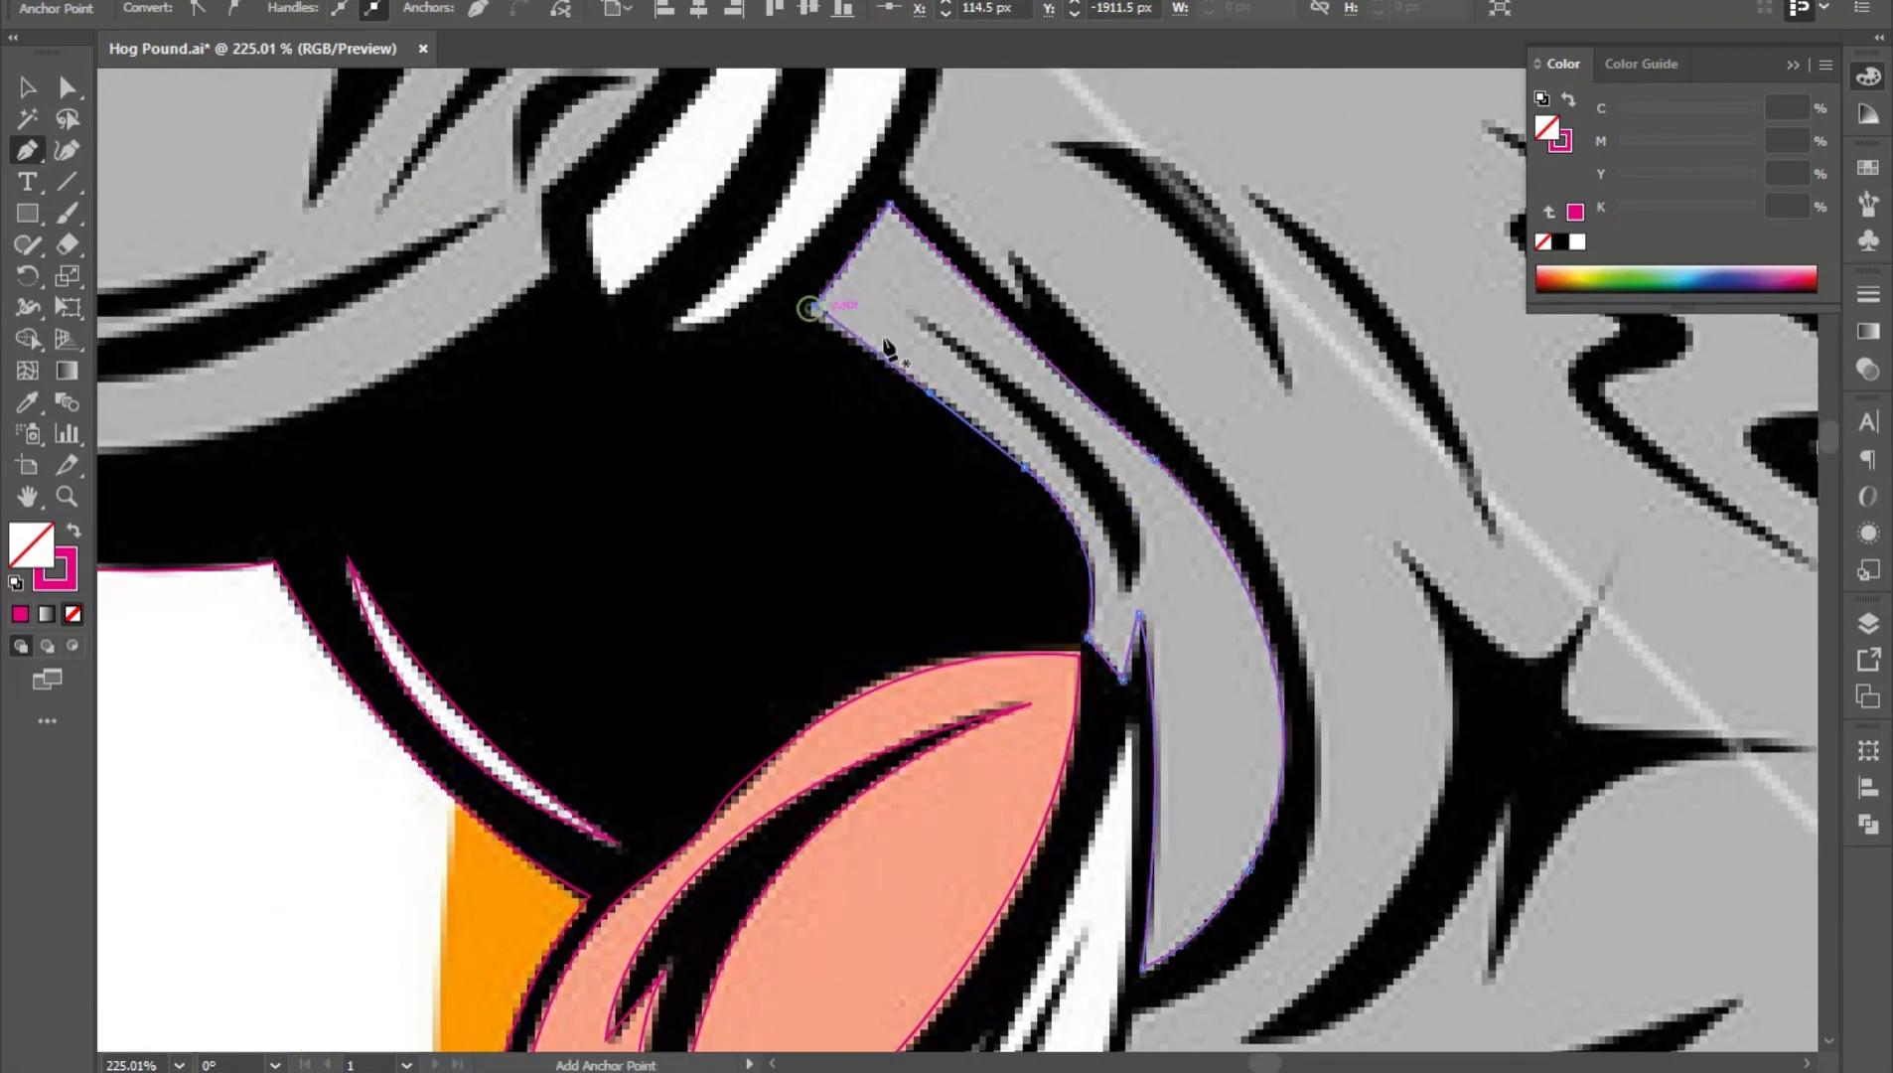
- Trace the thin black crease inside the upper part of the grey band as a closed path
click(914, 318)
drag(1117, 591, 1131, 715)
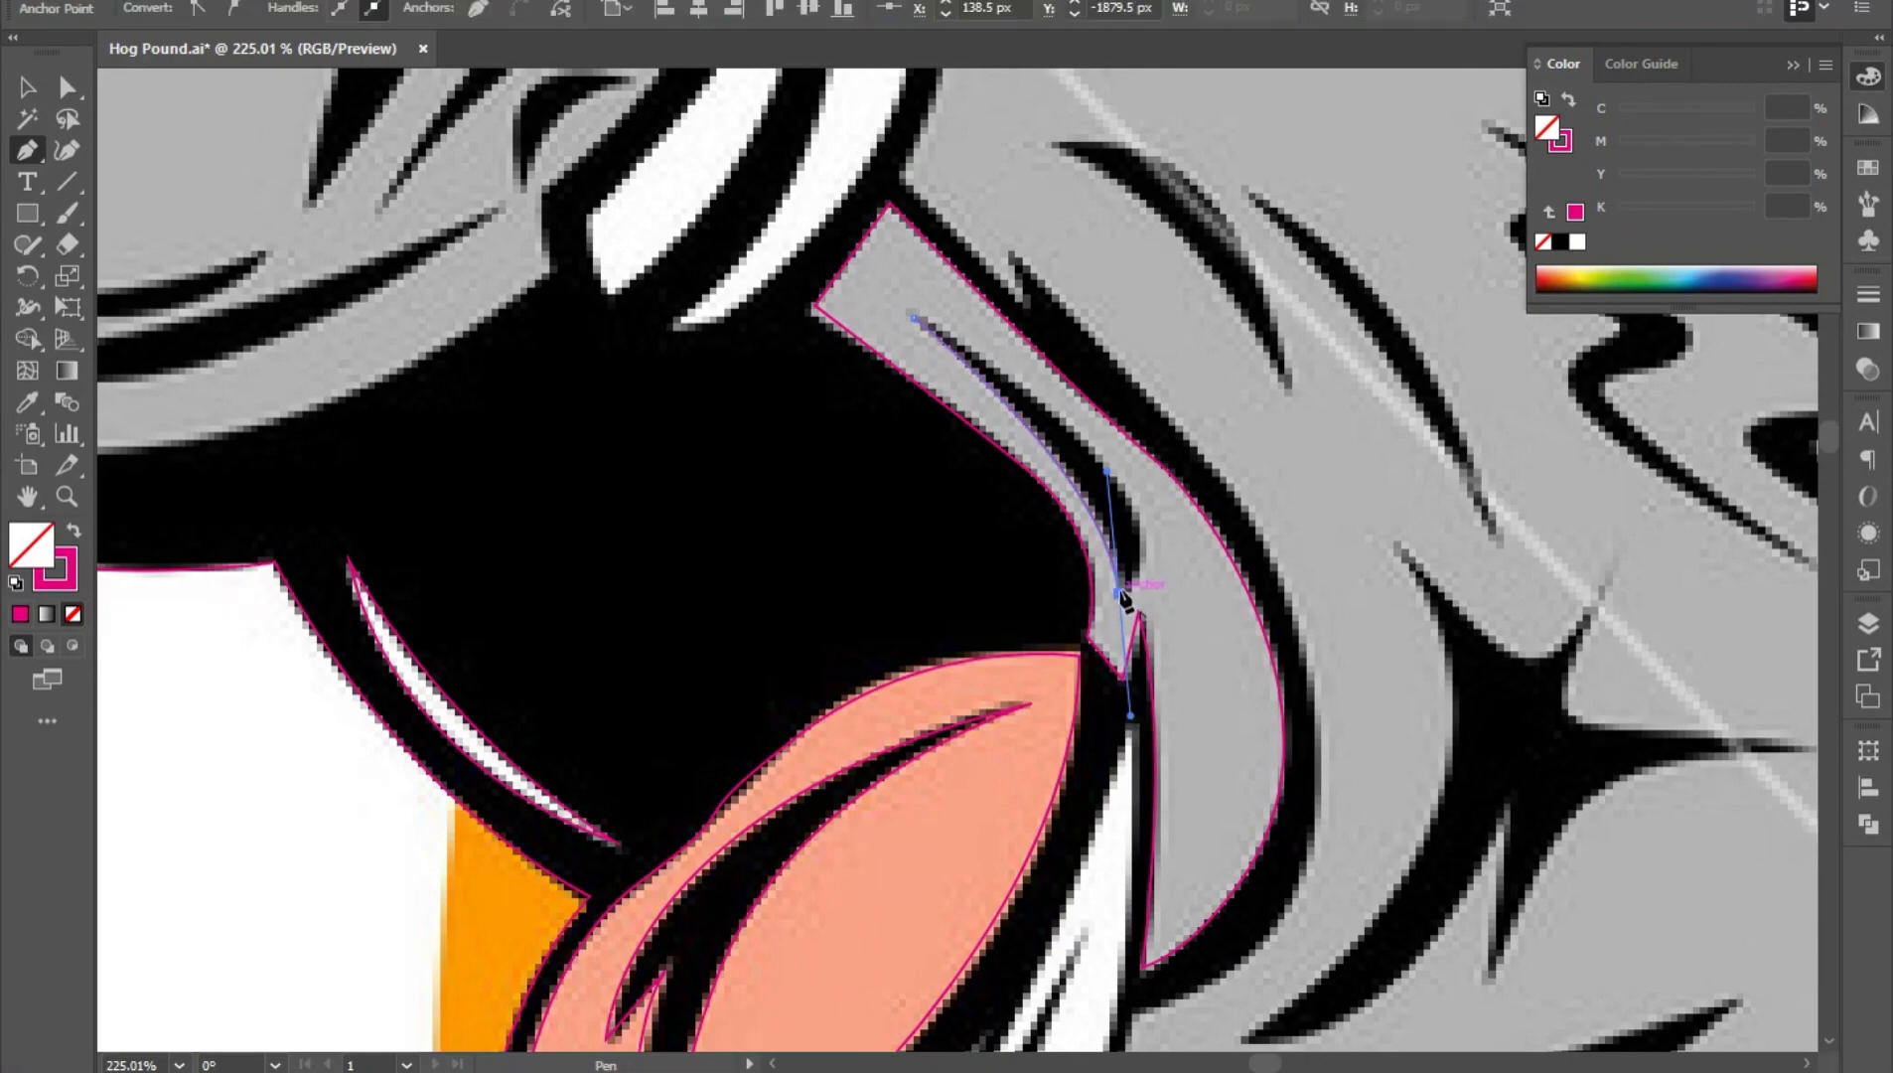
drag(1118, 481, 1066, 410)
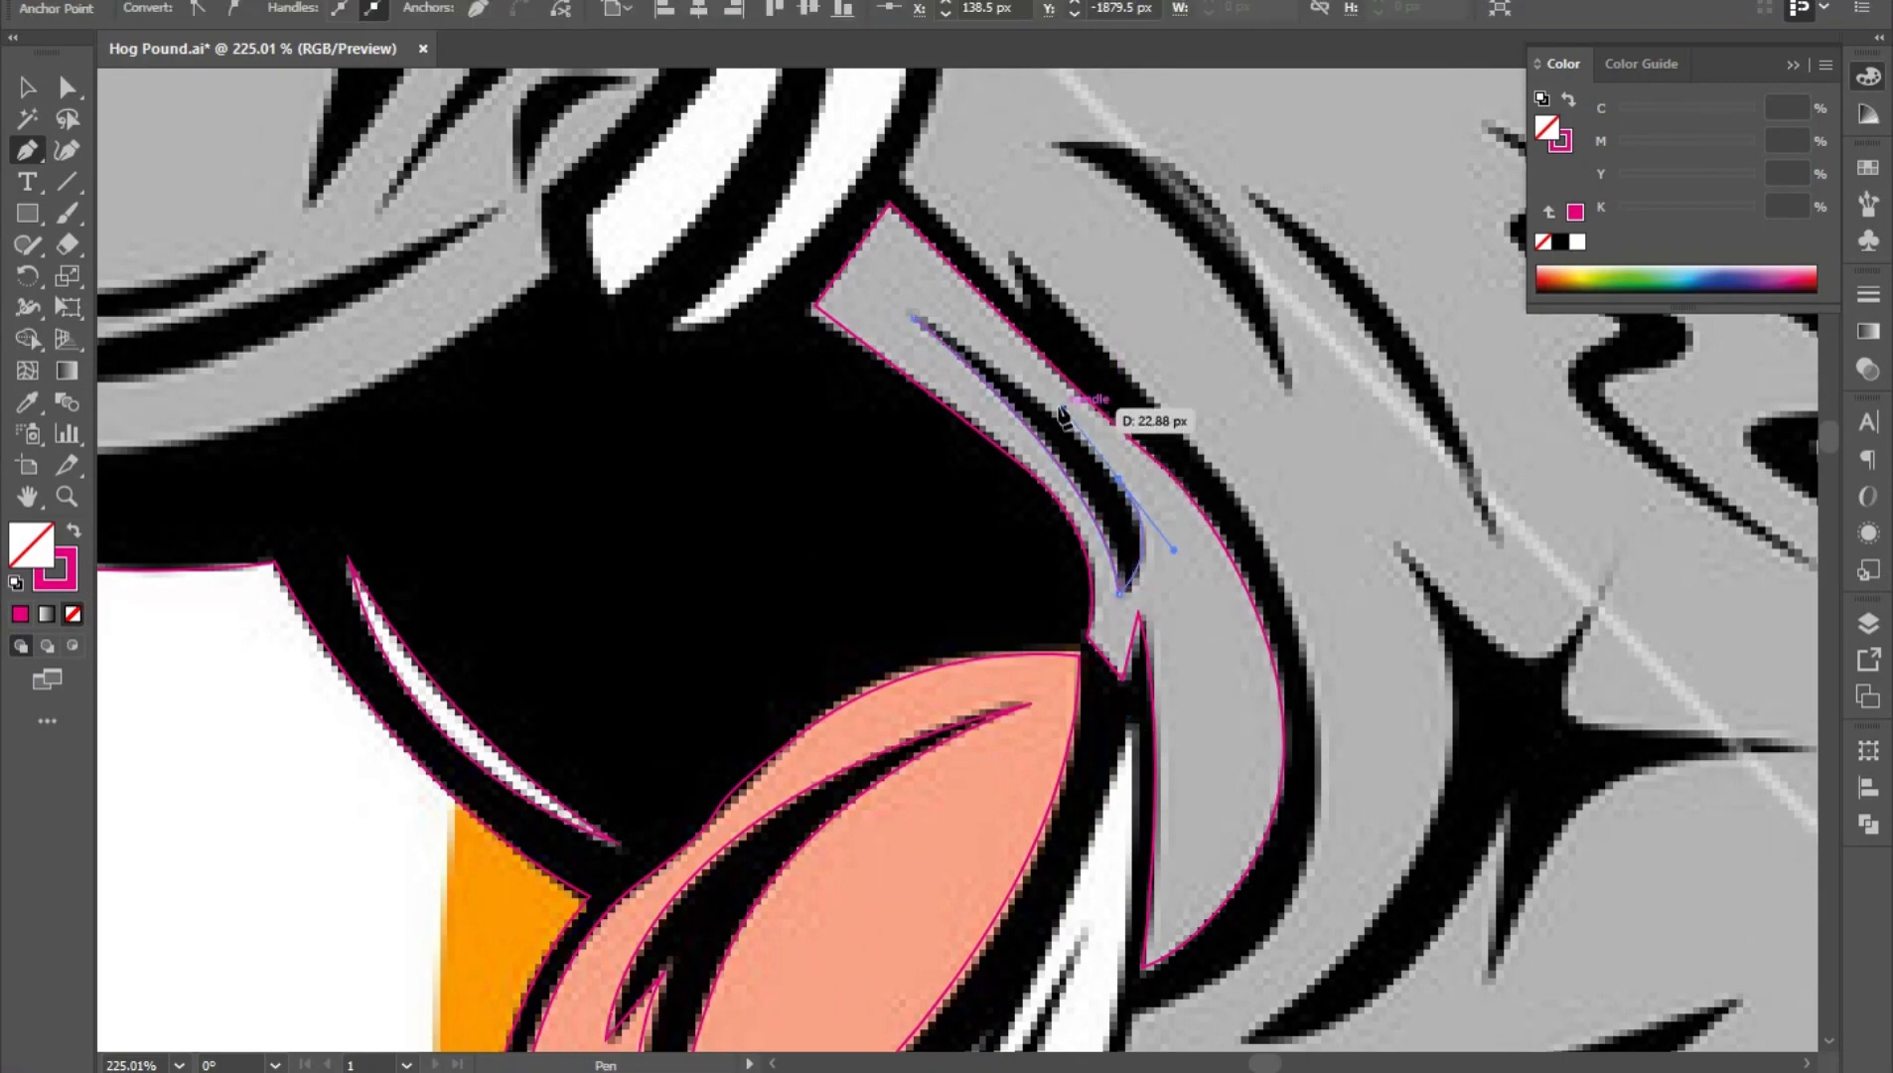
click(914, 317)
- Trace the thin grey sliver between the tongue and the white rear tooth as a closed path
drag(1298, 674, 911, 504)
drag(927, 433, 978, 505)
drag(1193, 854, 976, 511)
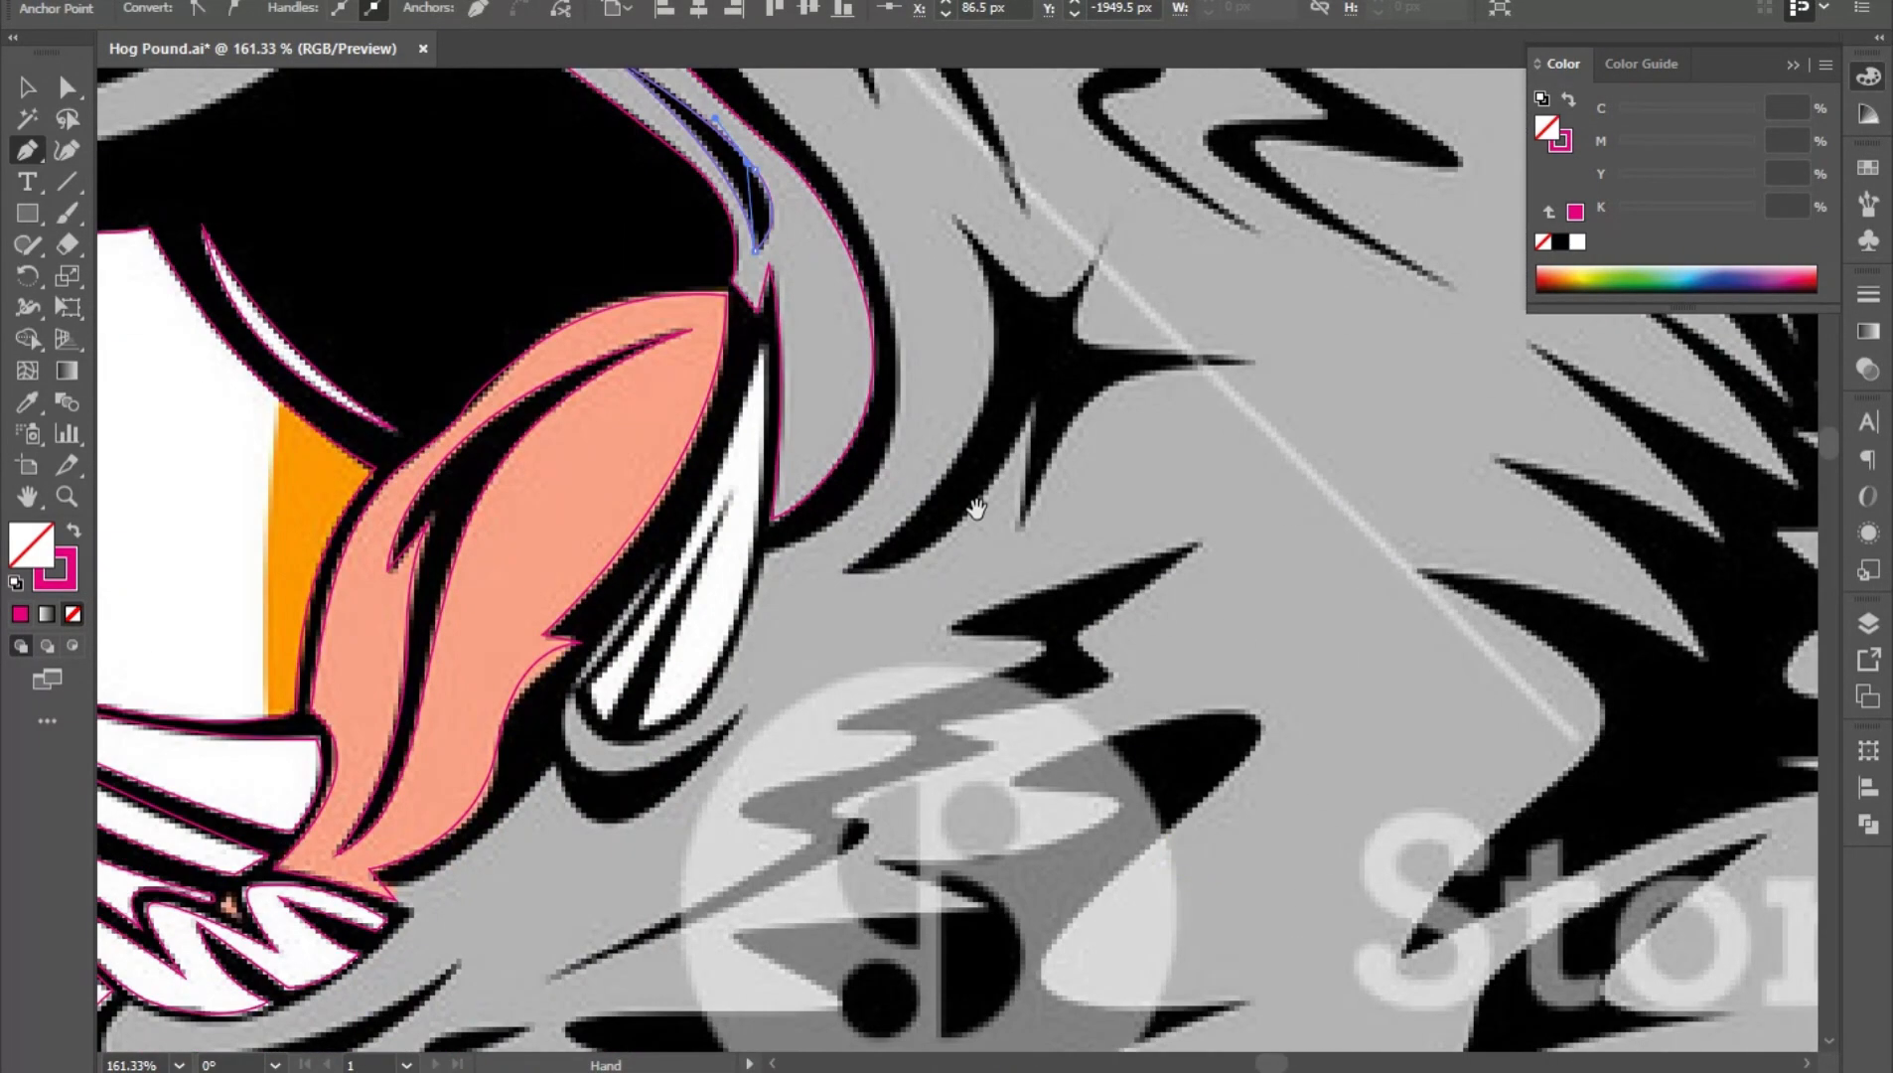
drag(802, 582, 882, 643)
click(524, 704)
click(630, 562)
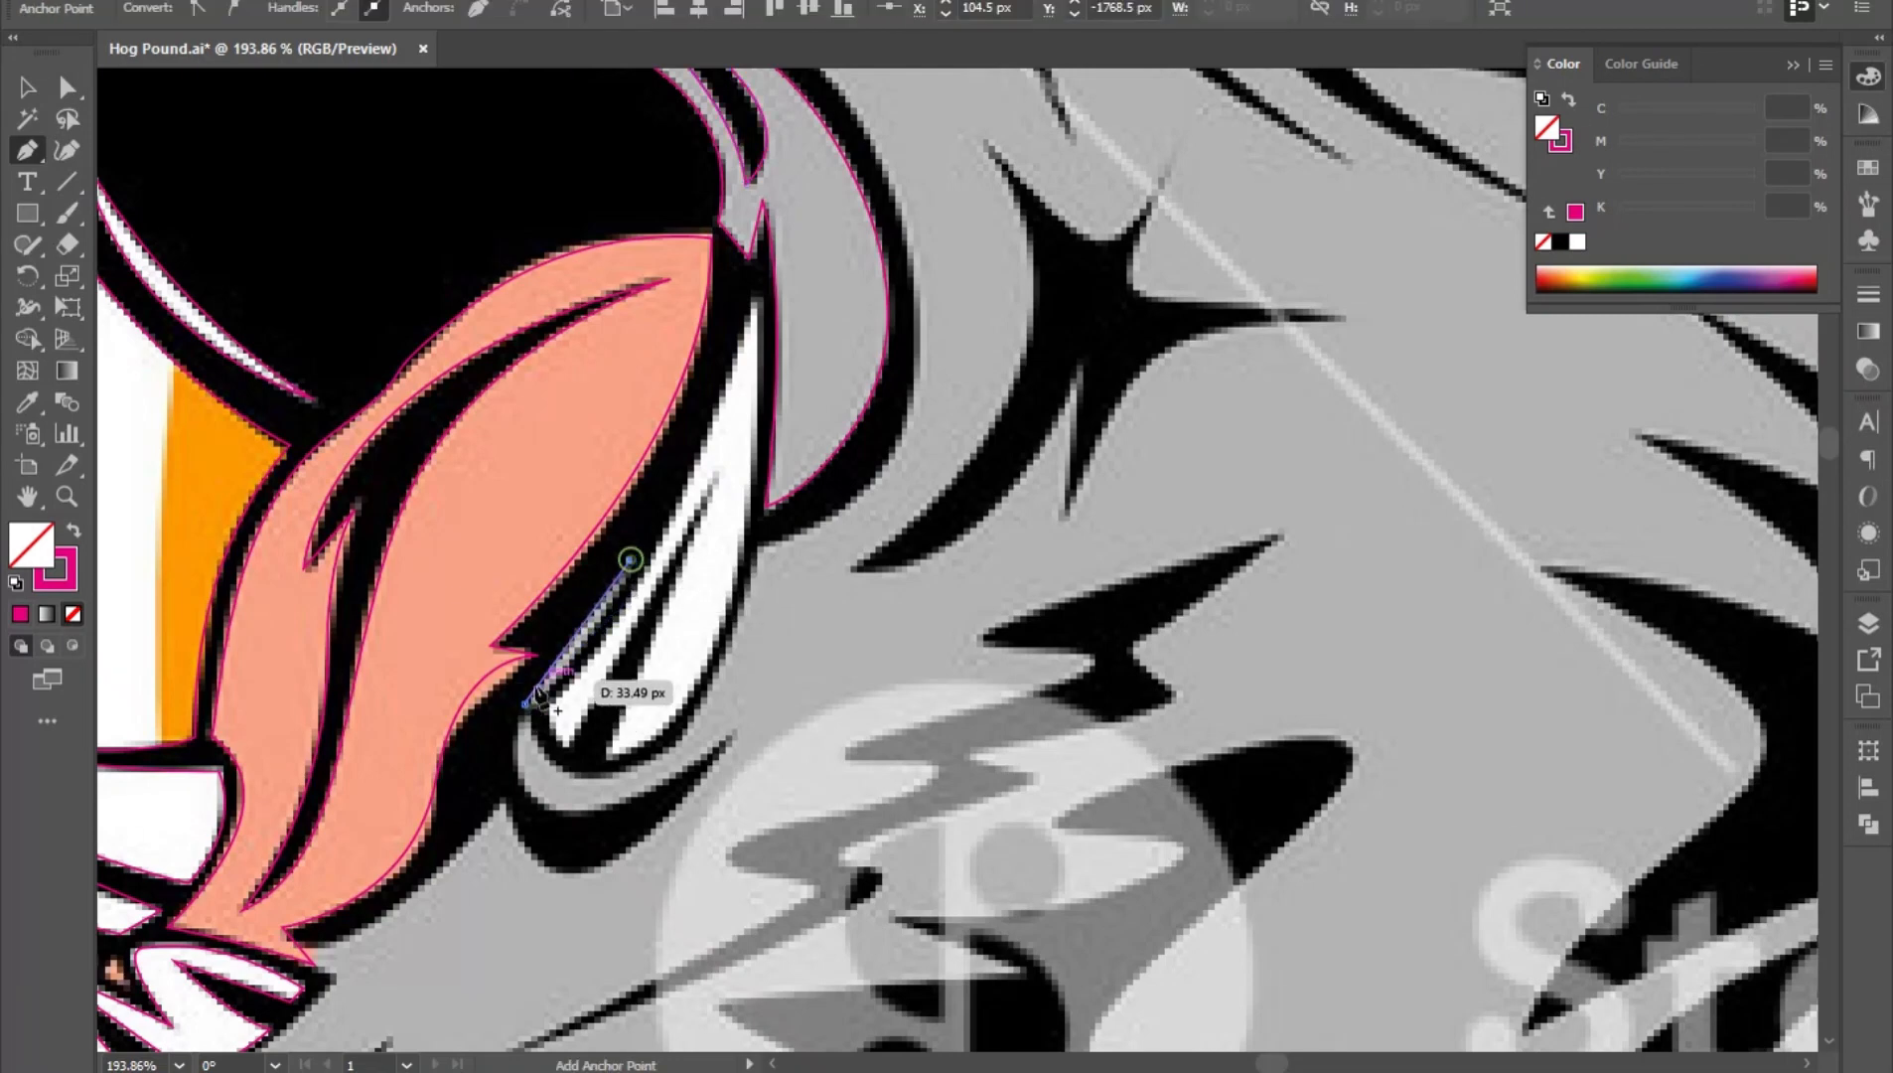
- Trace the white rear tooth as a closed path, following its long tip and the narrow black notch inside it
drag(565, 747, 576, 688)
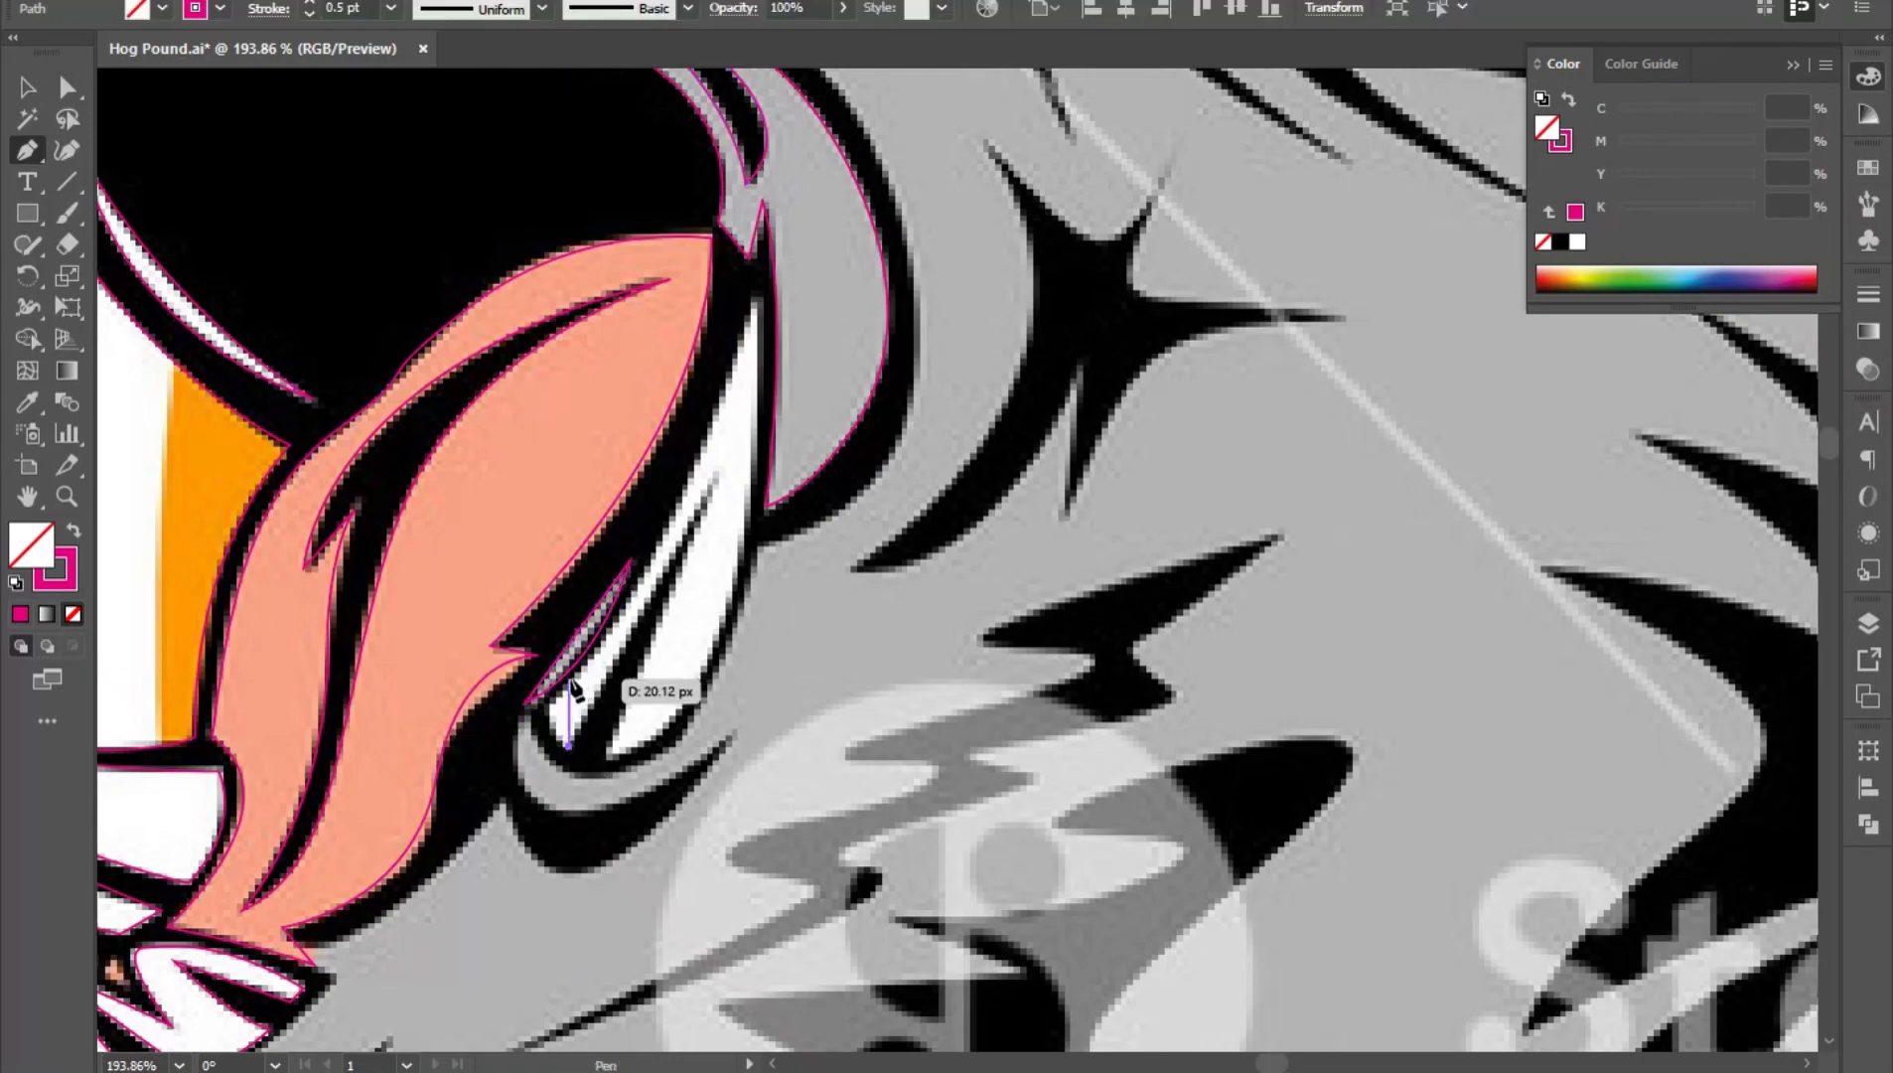
click(757, 297)
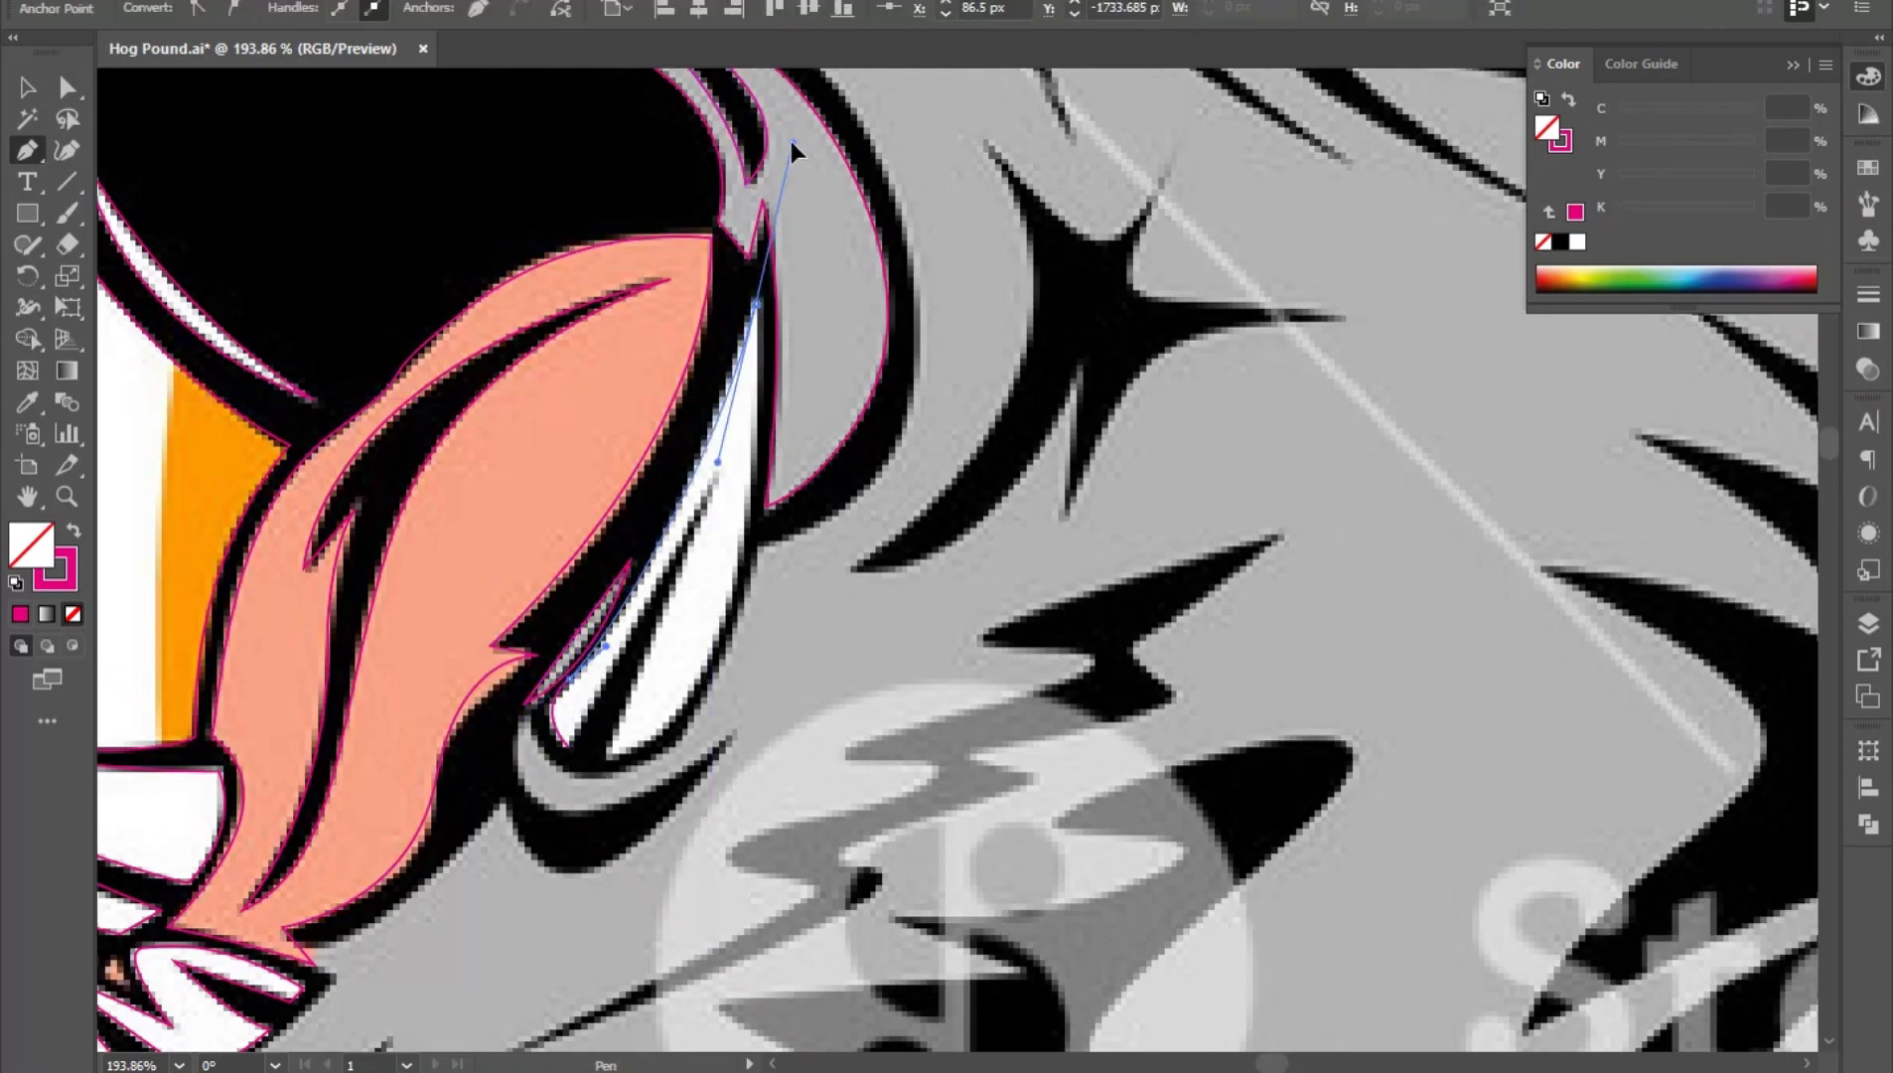
click(757, 303)
drag(614, 757, 773, 717)
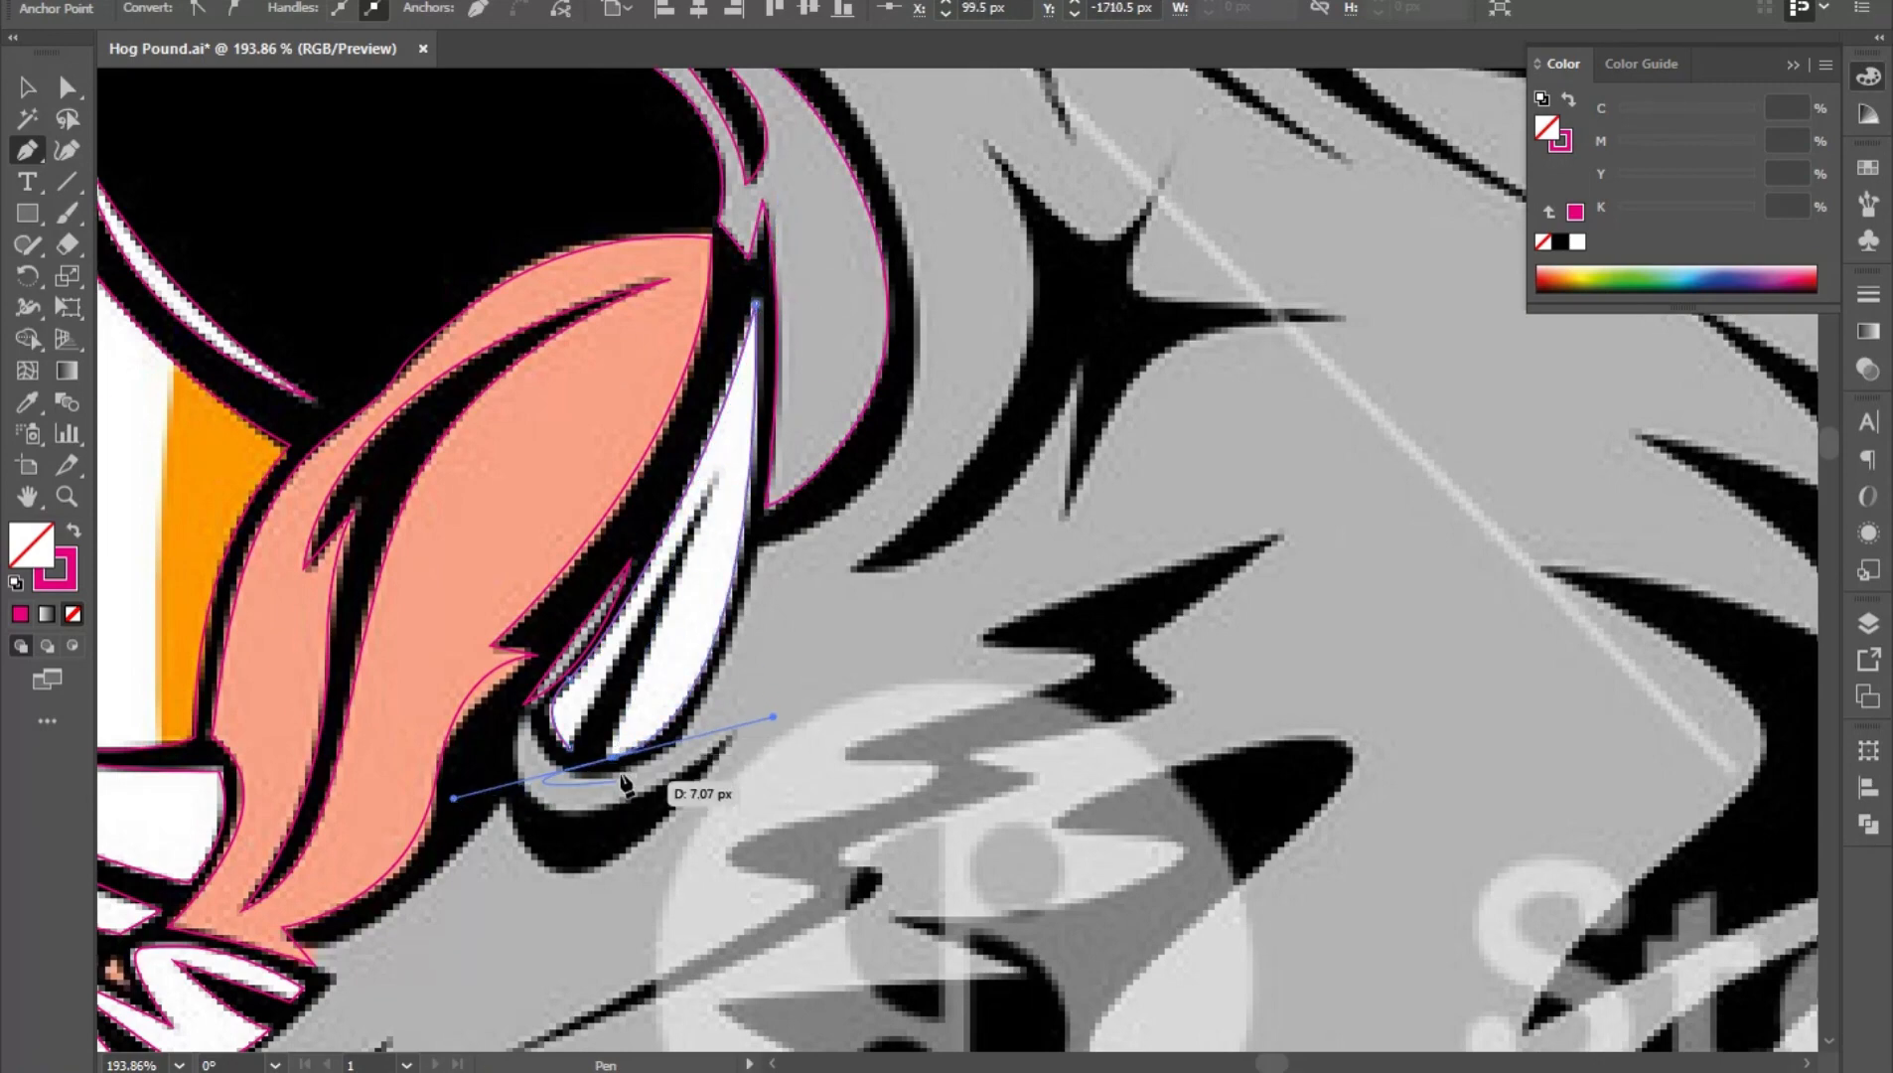
click(722, 460)
click(568, 747)
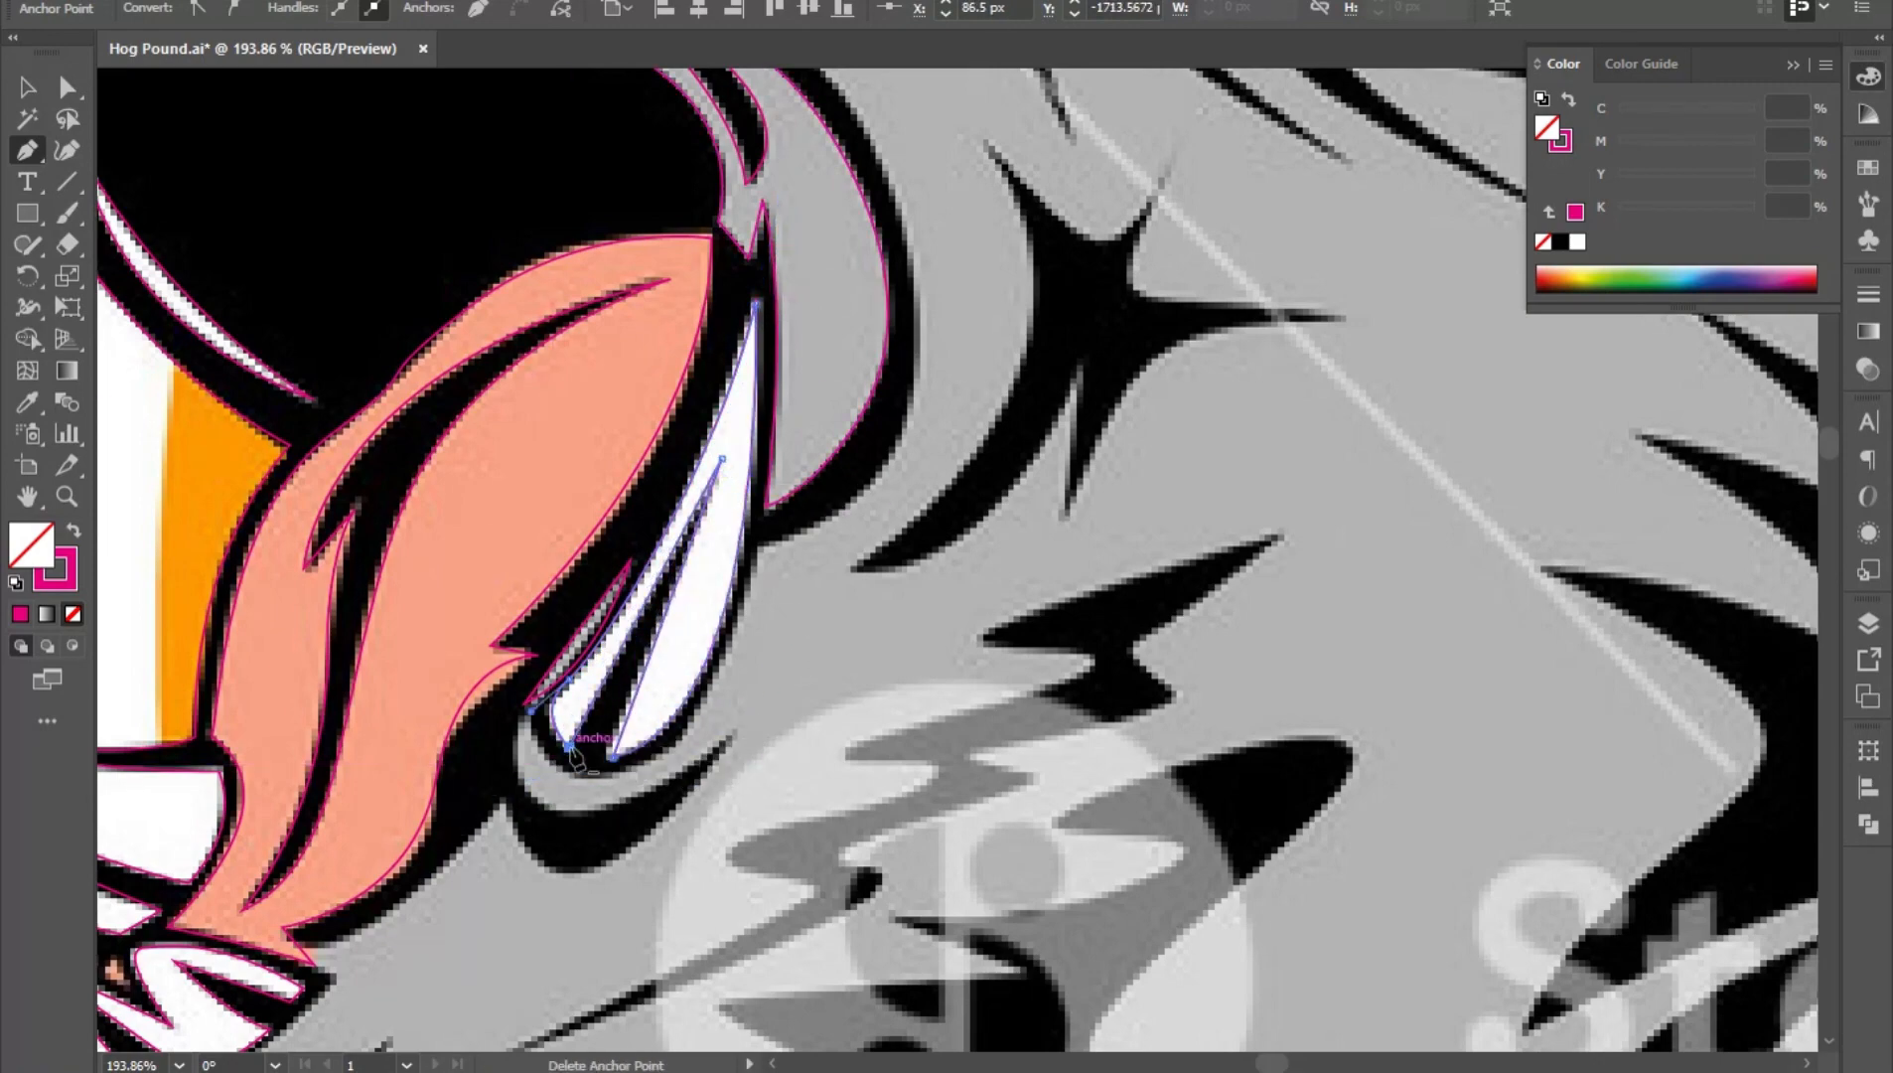
- Trace the long curved black crease beneath the small lower teeth as a closed path
scroll(631, 745, down, 2)
drag(879, 668, 735, 695)
drag(646, 815, 802, 706)
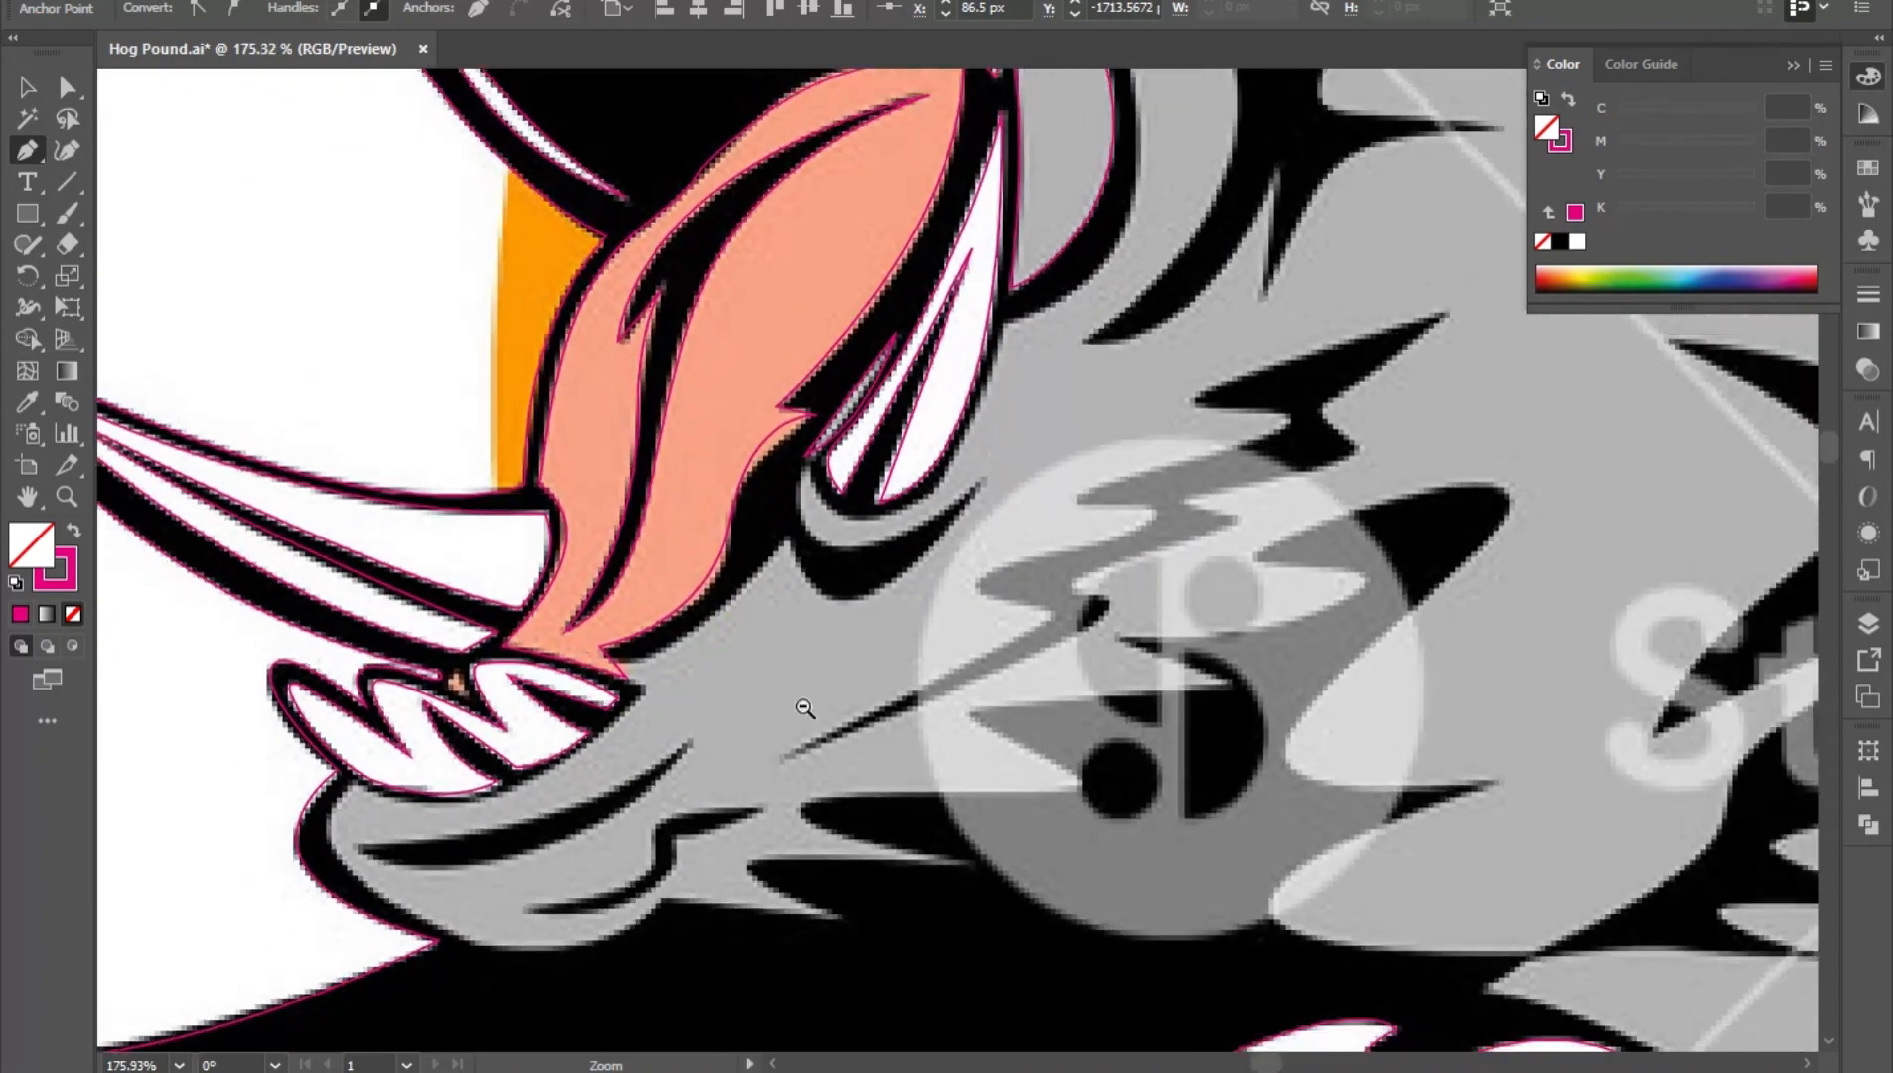
drag(596, 924, 698, 939)
click(361, 768)
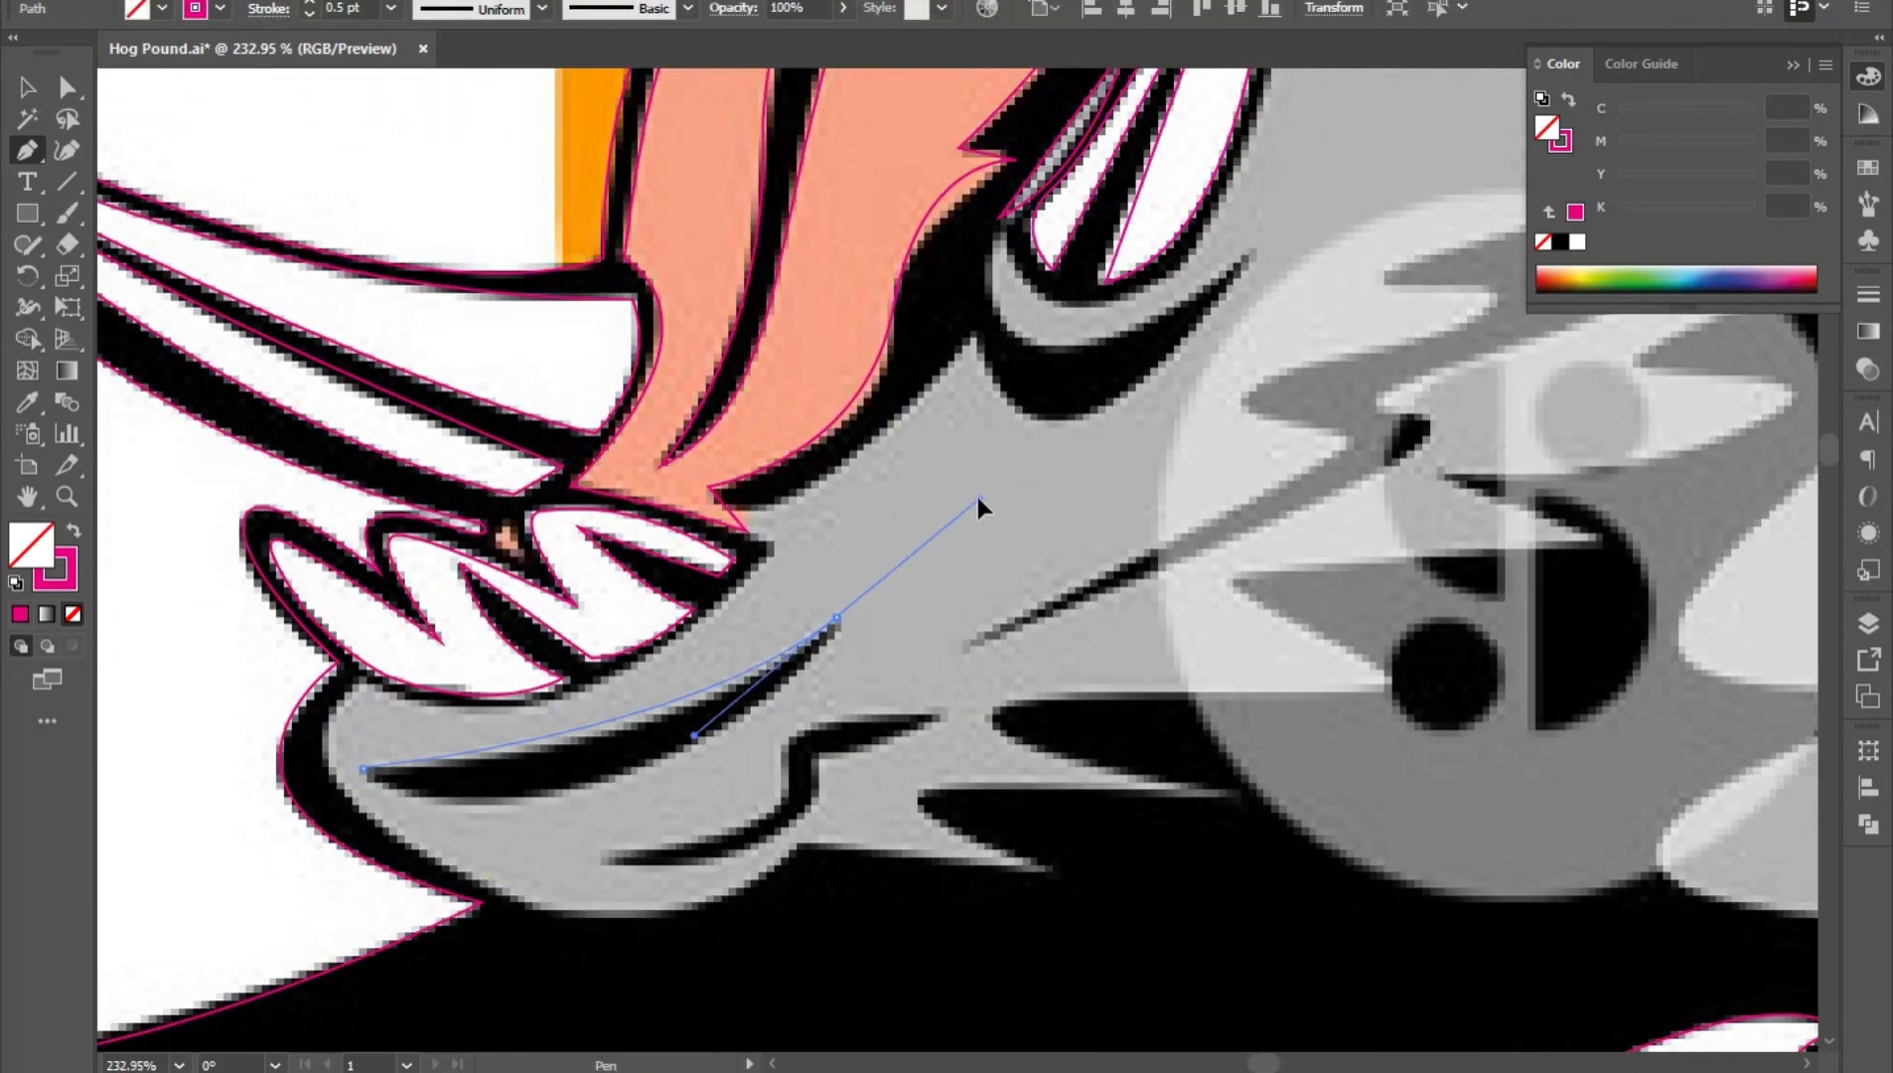
drag(977, 497, 1033, 465)
click(836, 618)
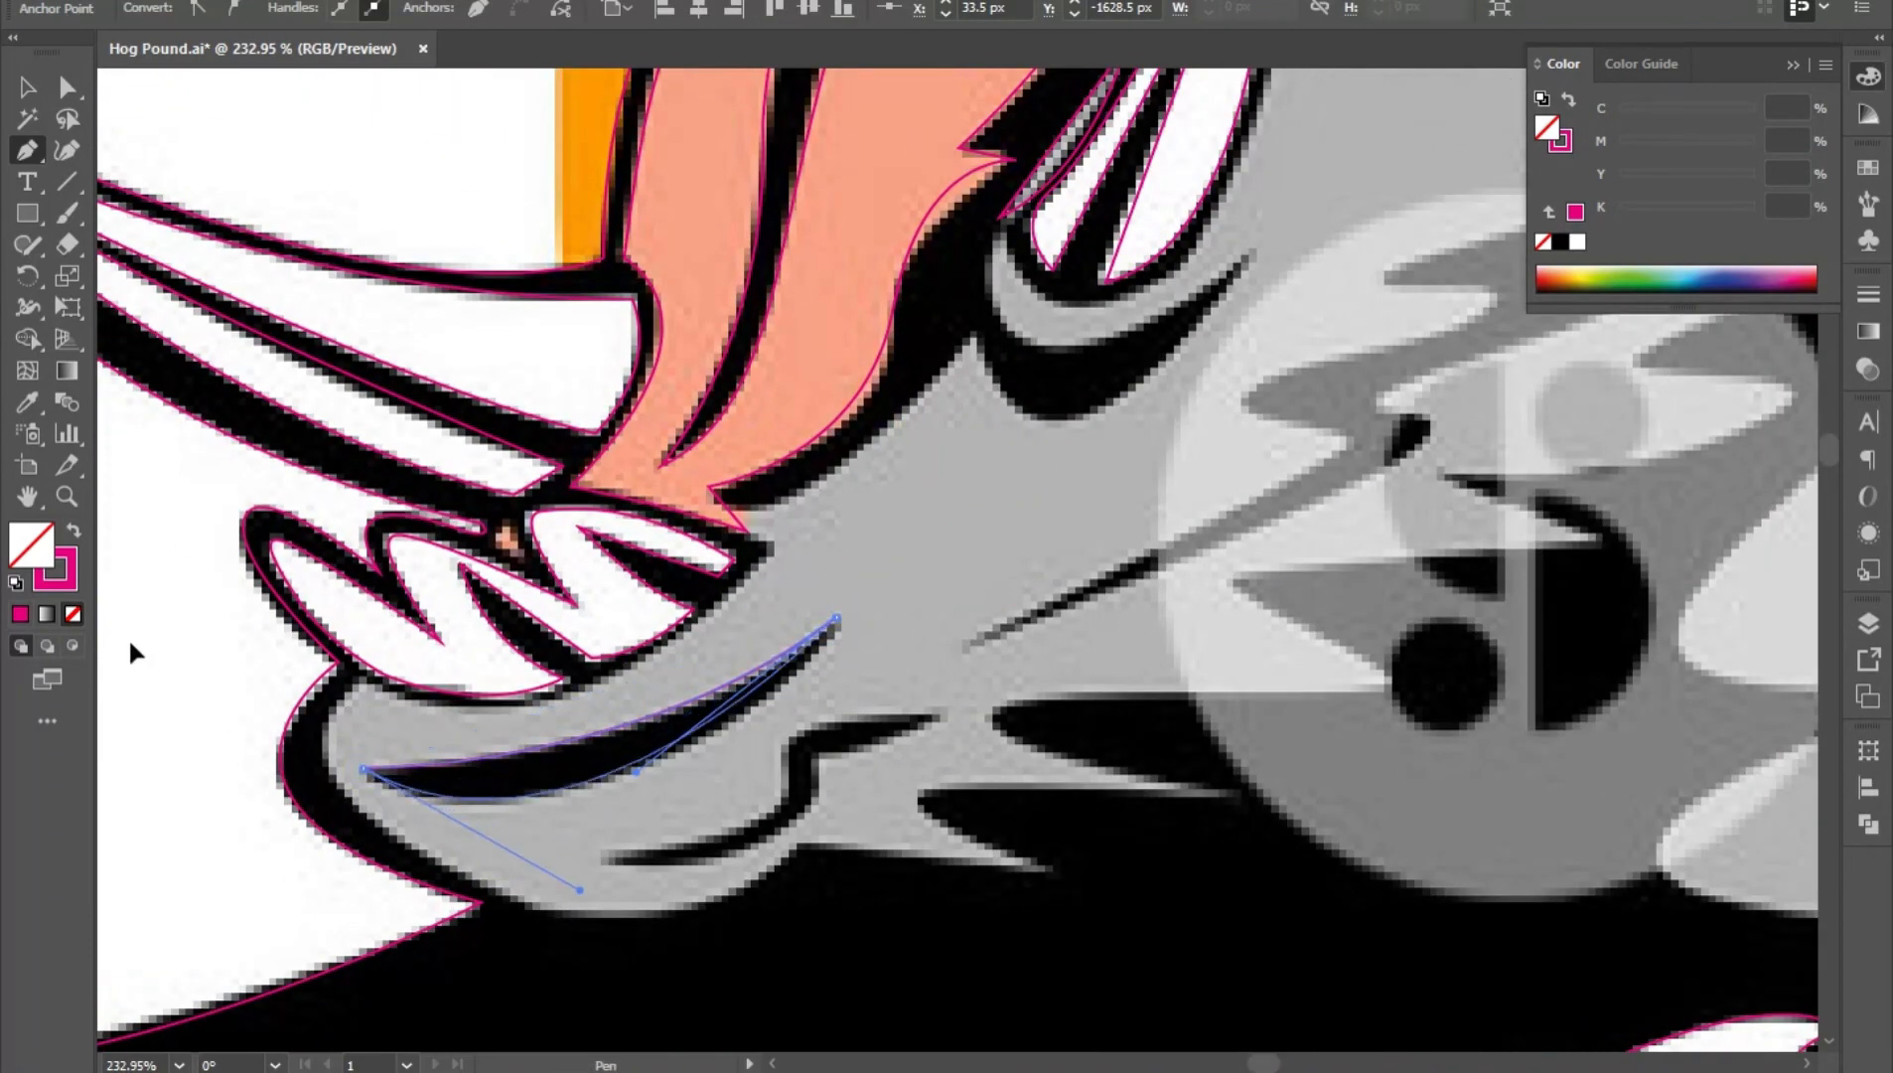
drag(130, 644, 524, 654)
click(67, 87)
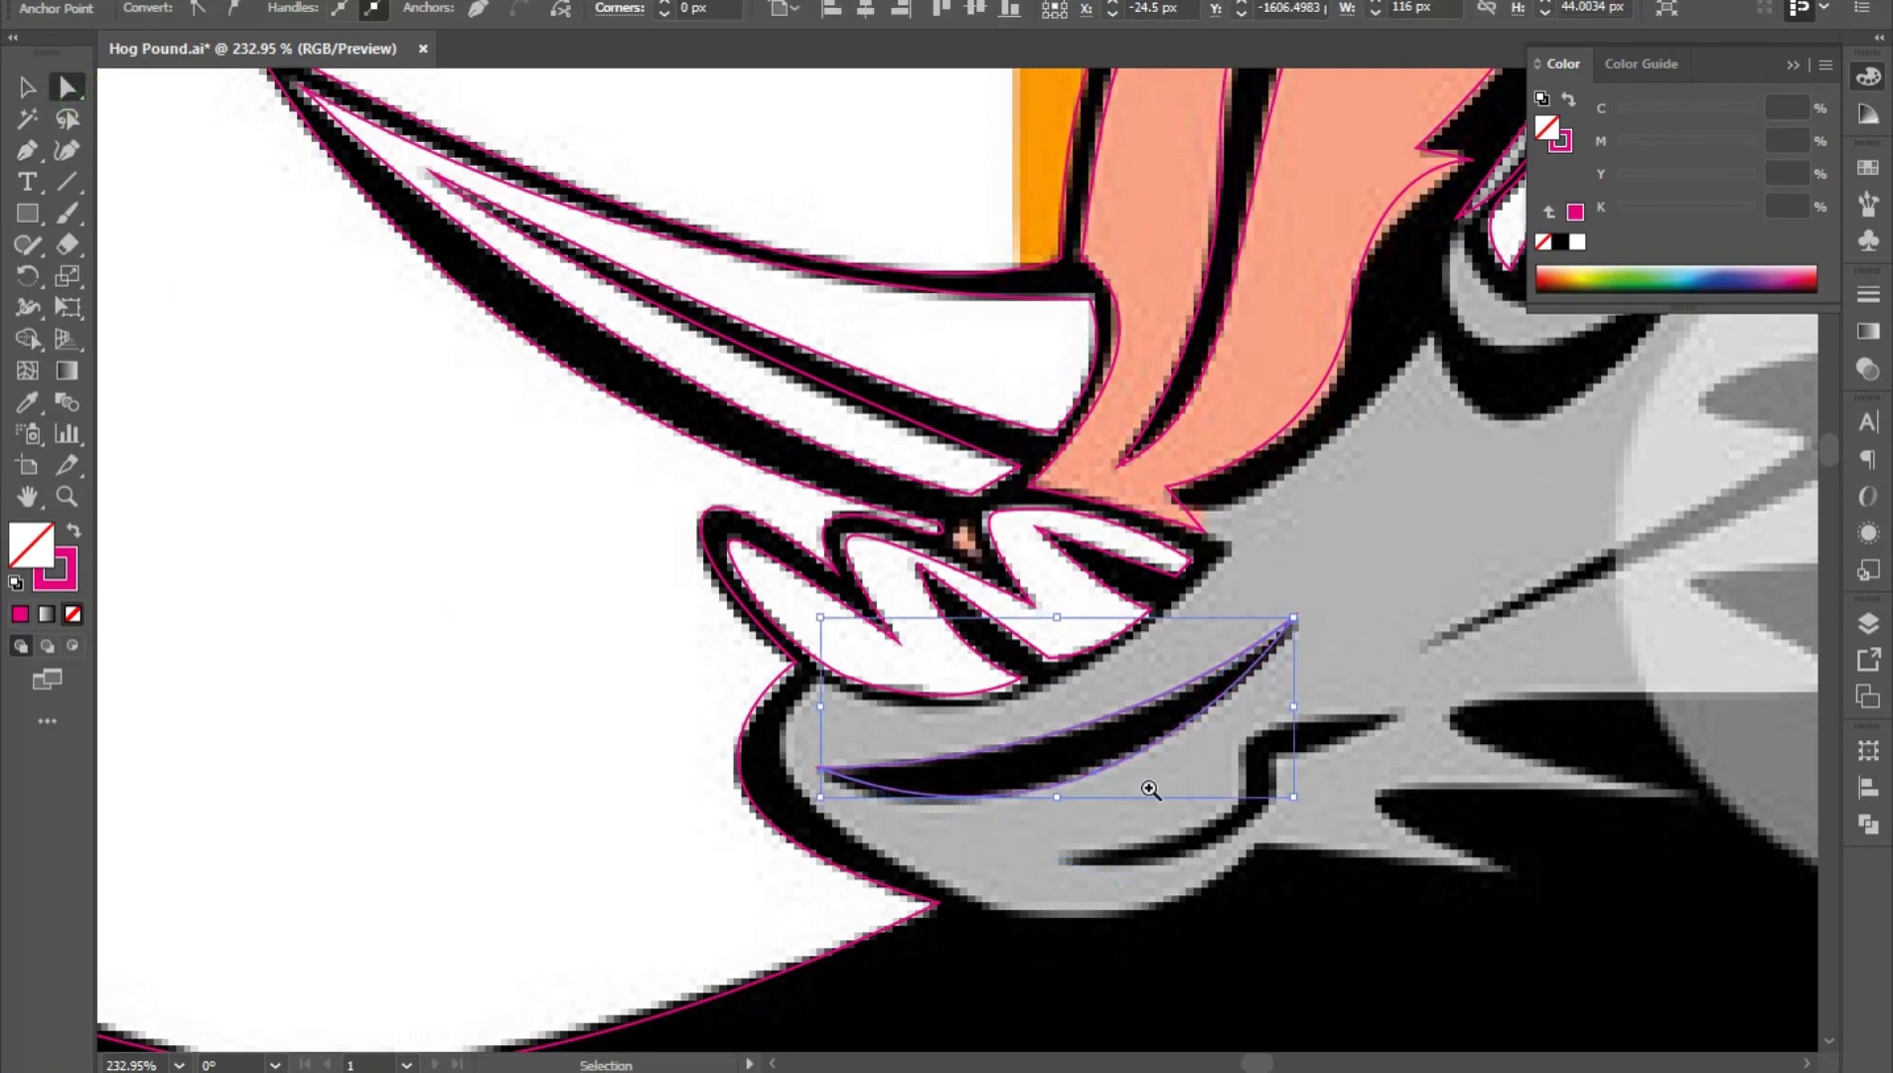
- Trace the small S-shaped black crease on the chin as a closed path
drag(1149, 788, 433, 437)
drag(368, 536, 613, 651)
key(y)
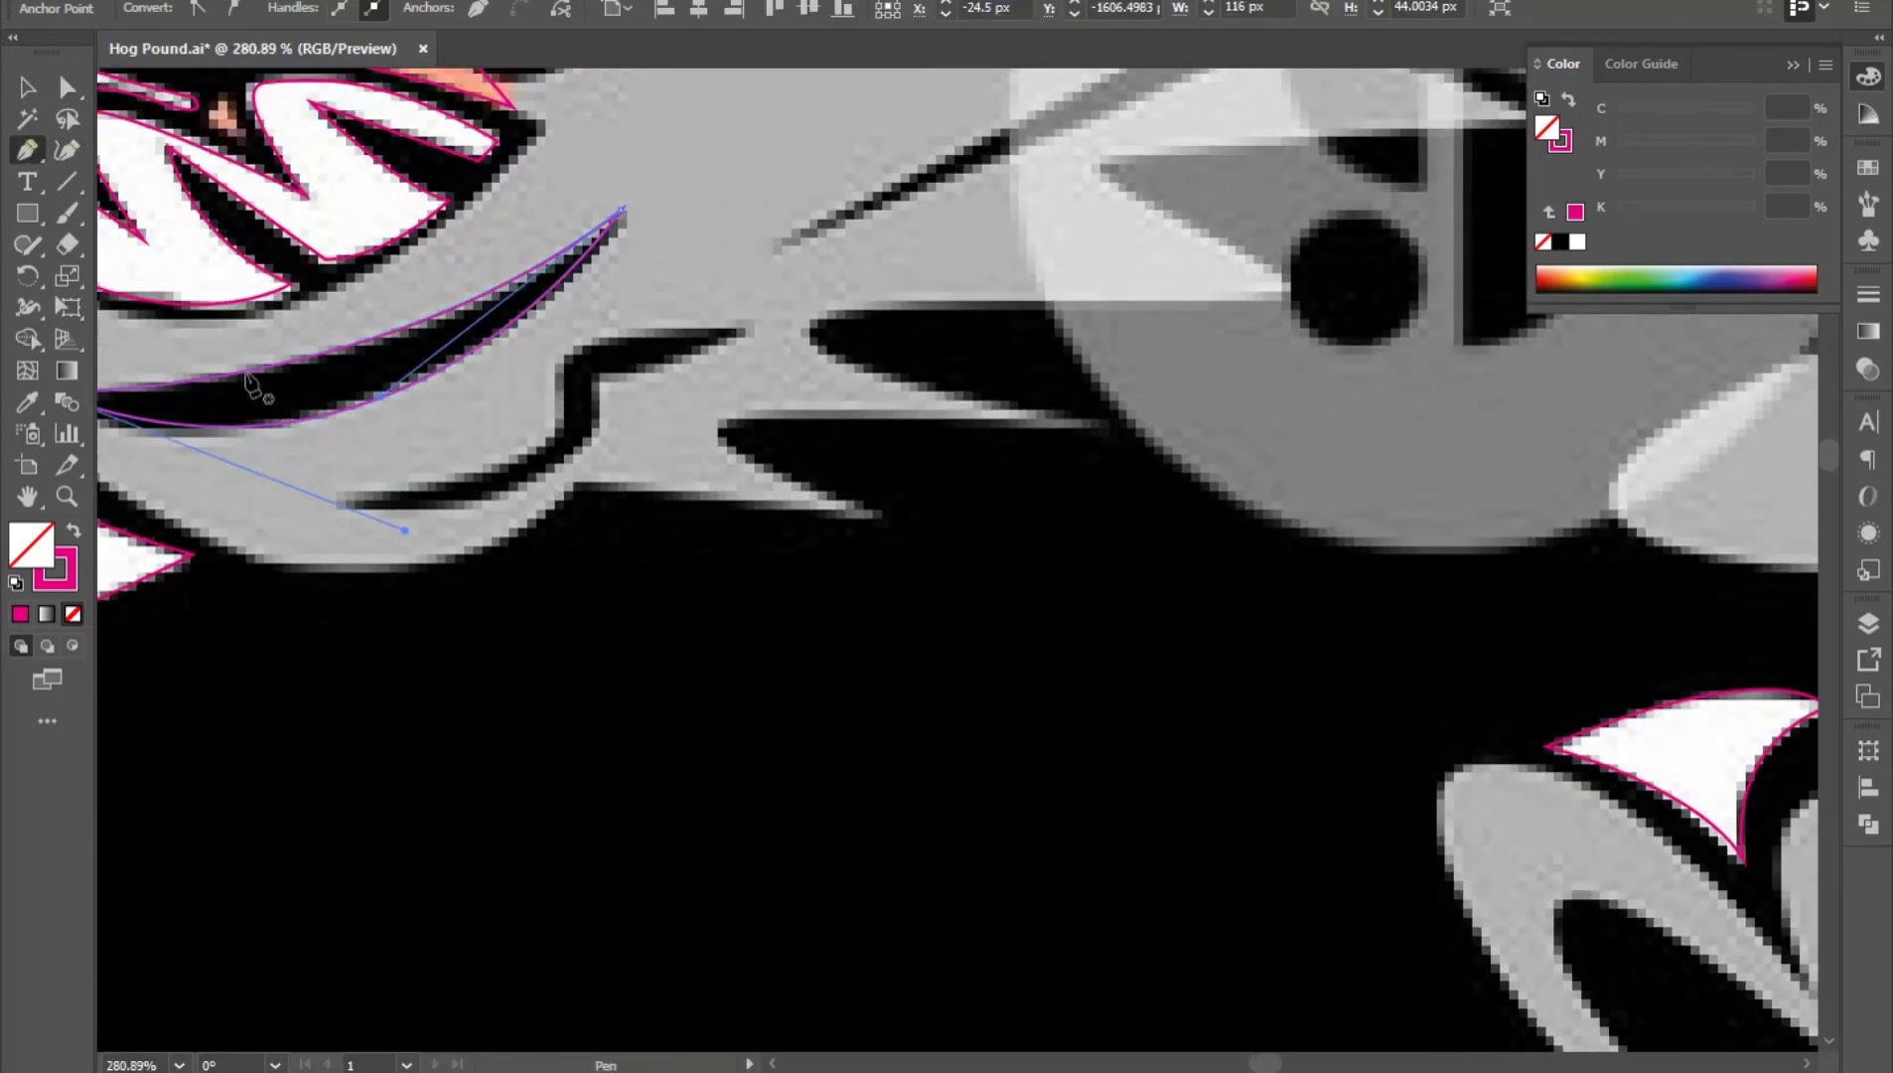
drag(334, 499, 563, 425)
mouse_move(567, 361)
mouse_down()
mouse_move(685, 324)
mouse_move(601, 376)
mouse_up()
click(758, 319)
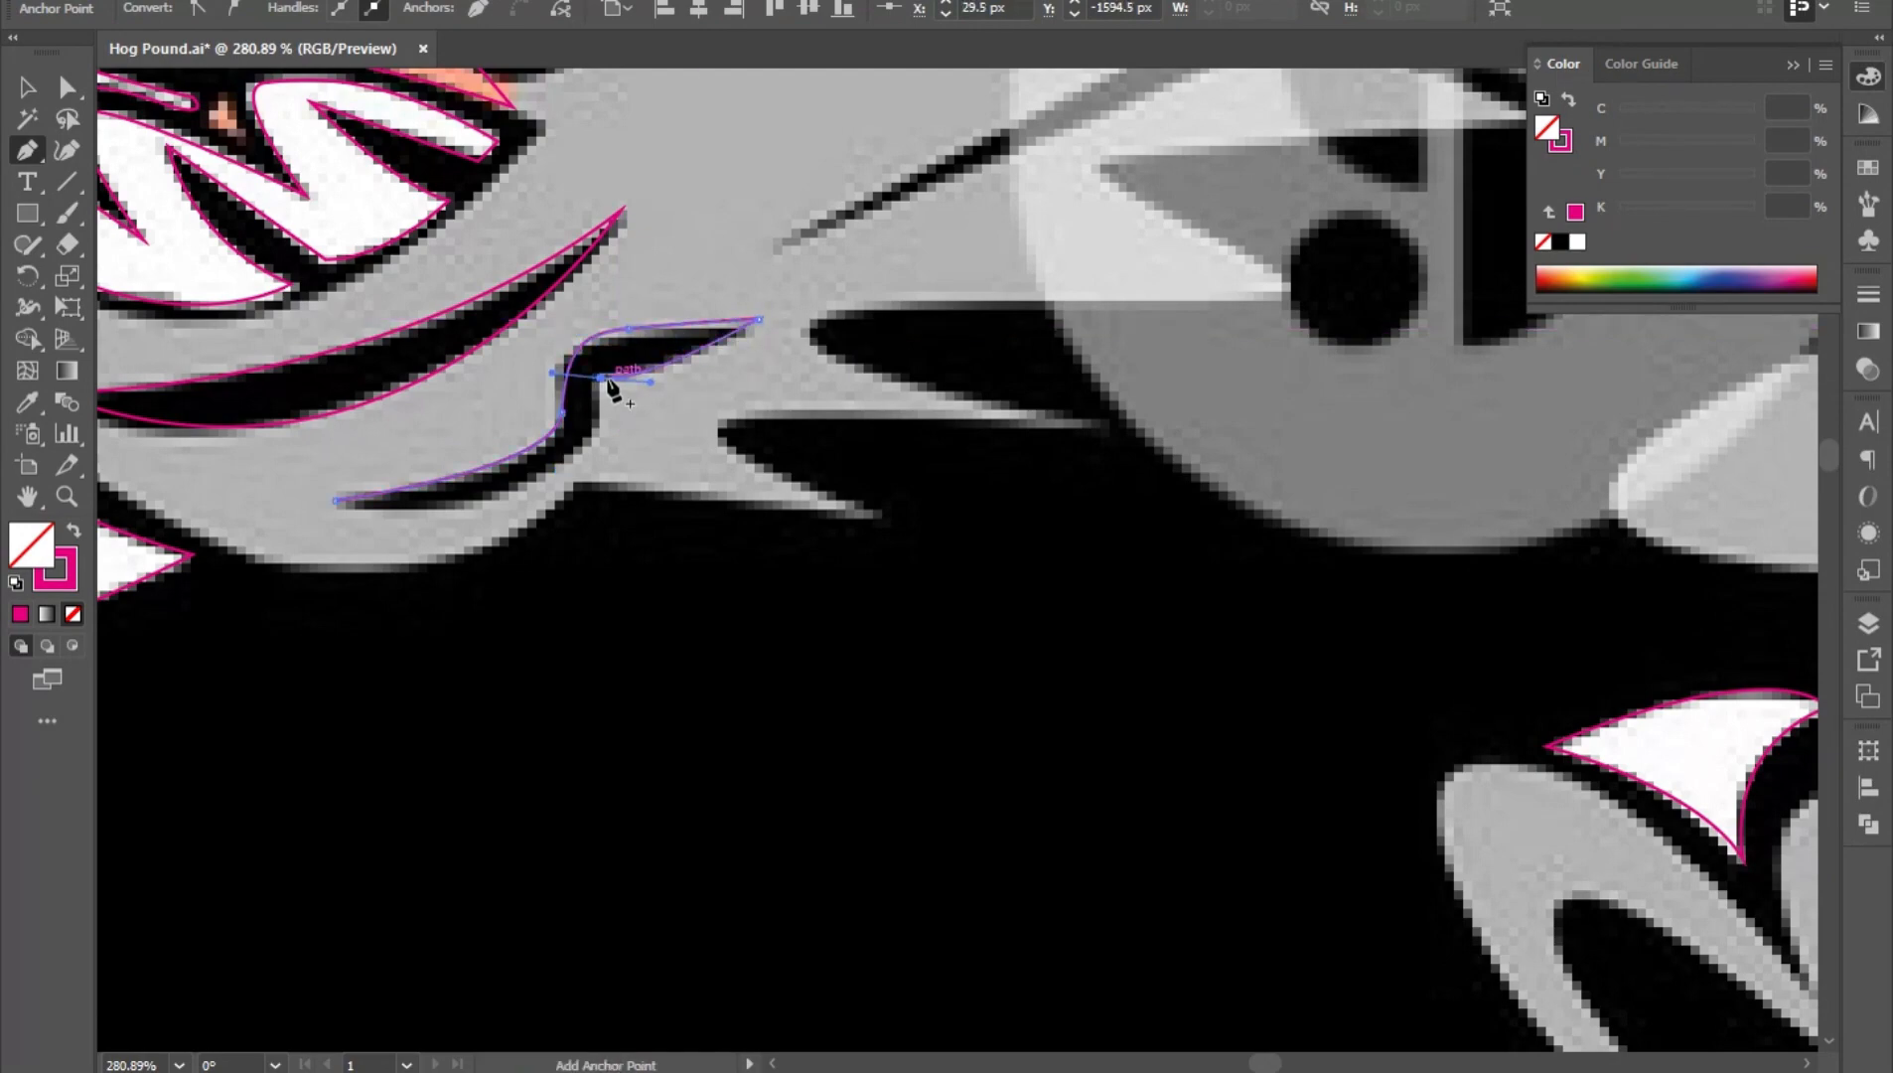
click(601, 378)
drag(499, 495, 375, 520)
click(336, 499)
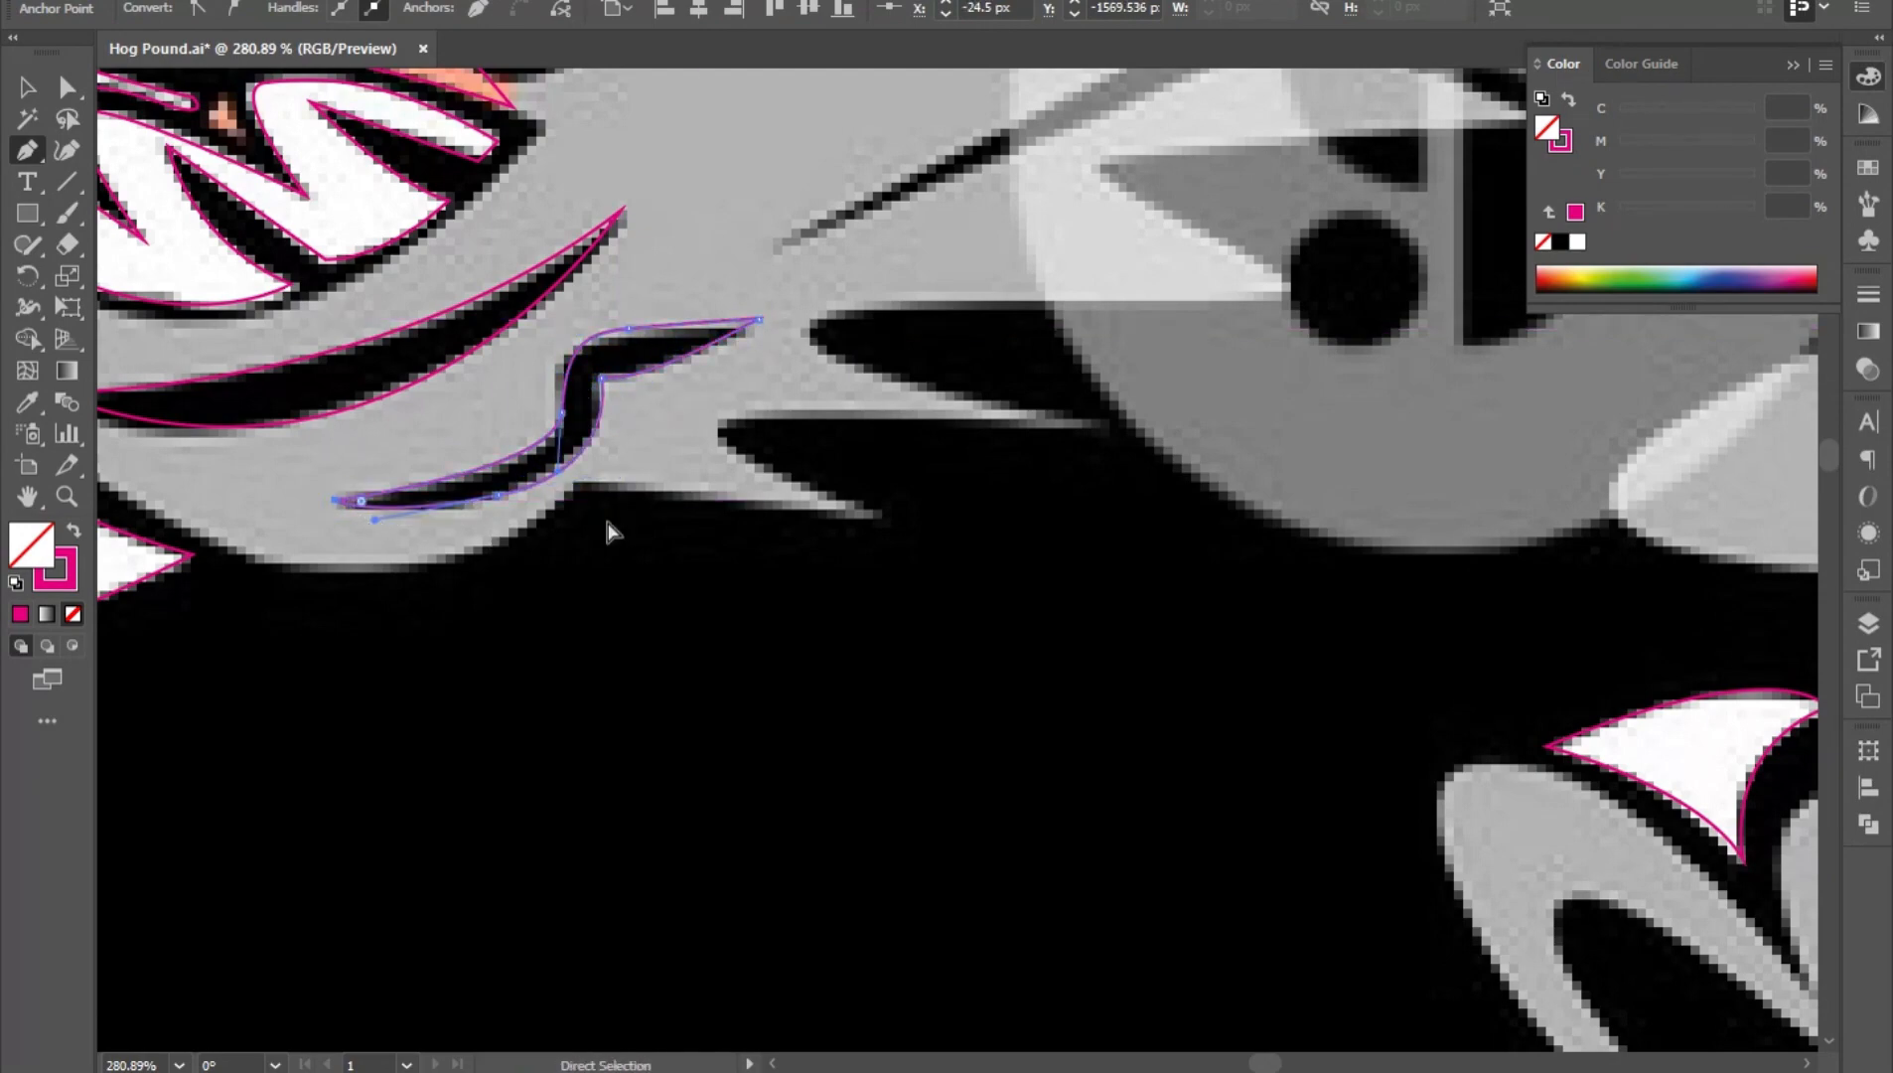
- Trace the upper edge of the jagged fur mark on the cheek from its lower point to its far upper tip
scroll(608, 533, down, 4)
drag(810, 362, 722, 668)
scroll(722, 668, up, 3)
click(547, 761)
click(892, 575)
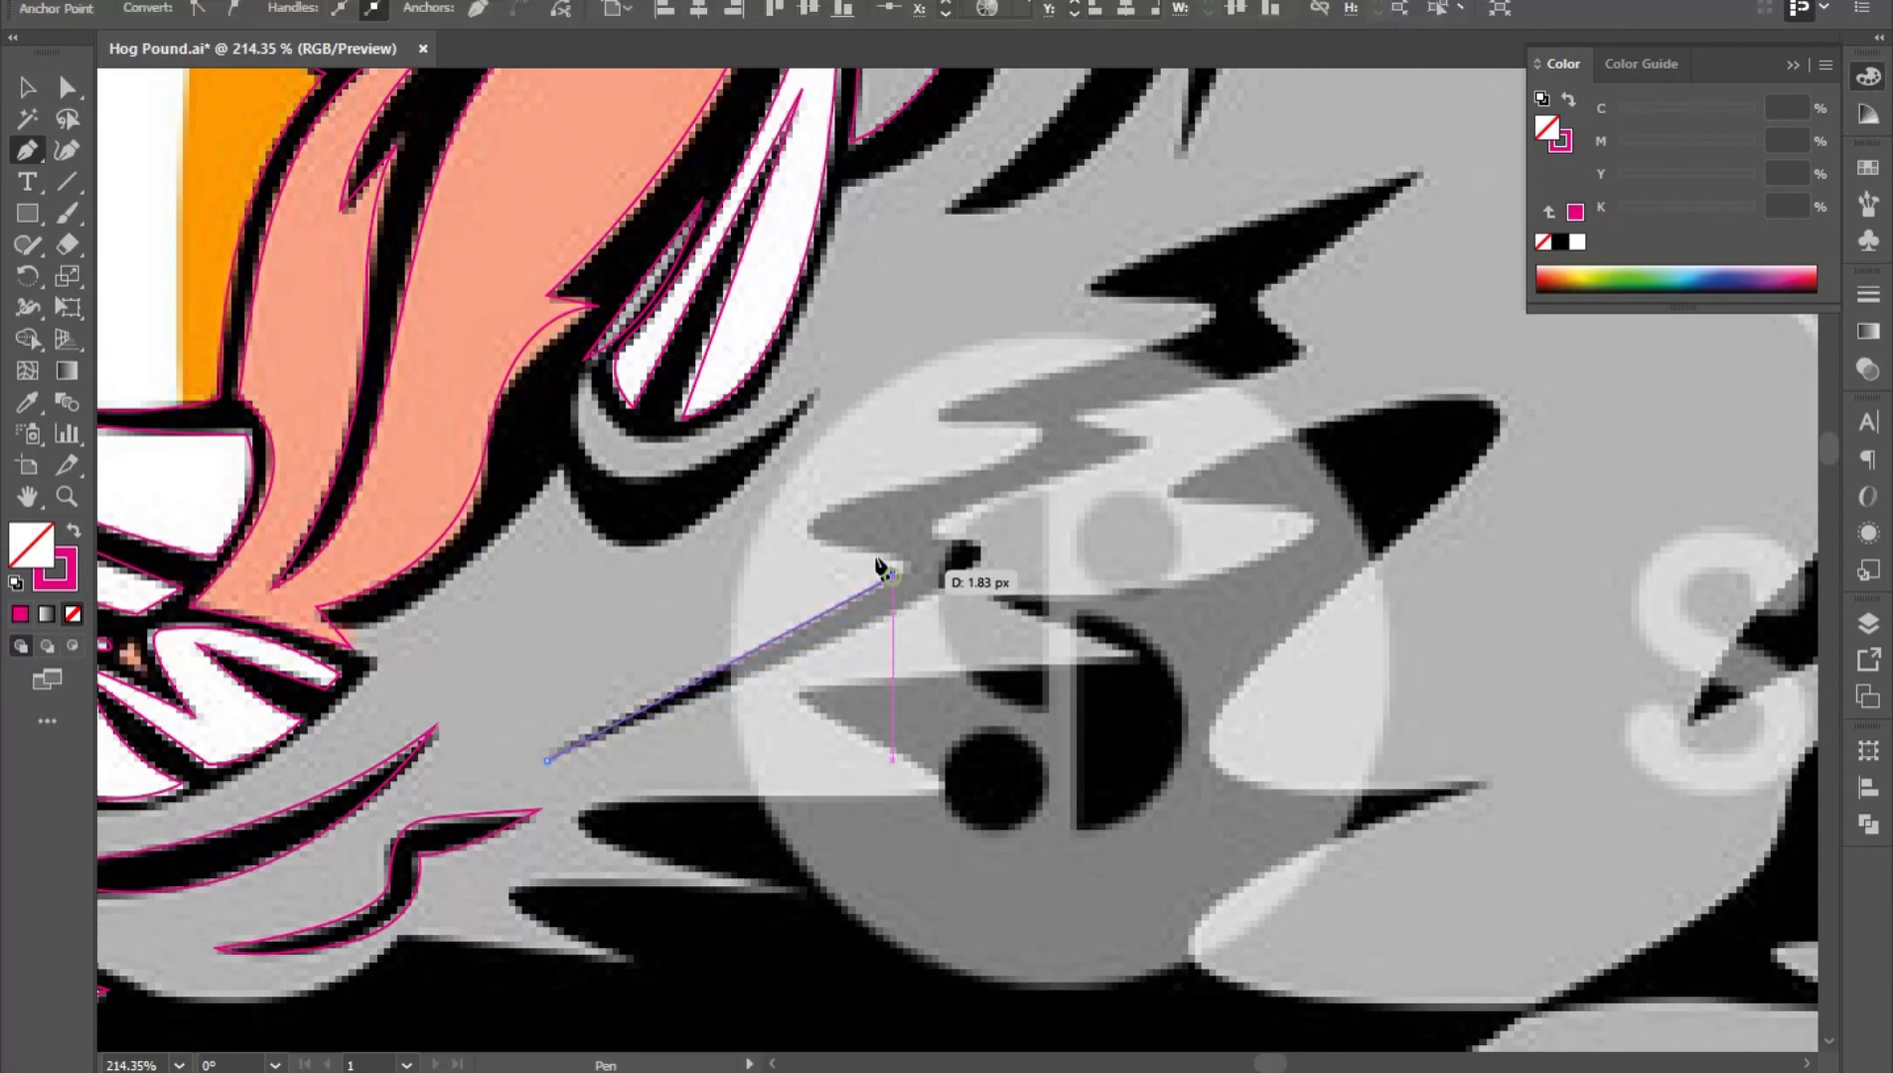
drag(880, 568, 862, 551)
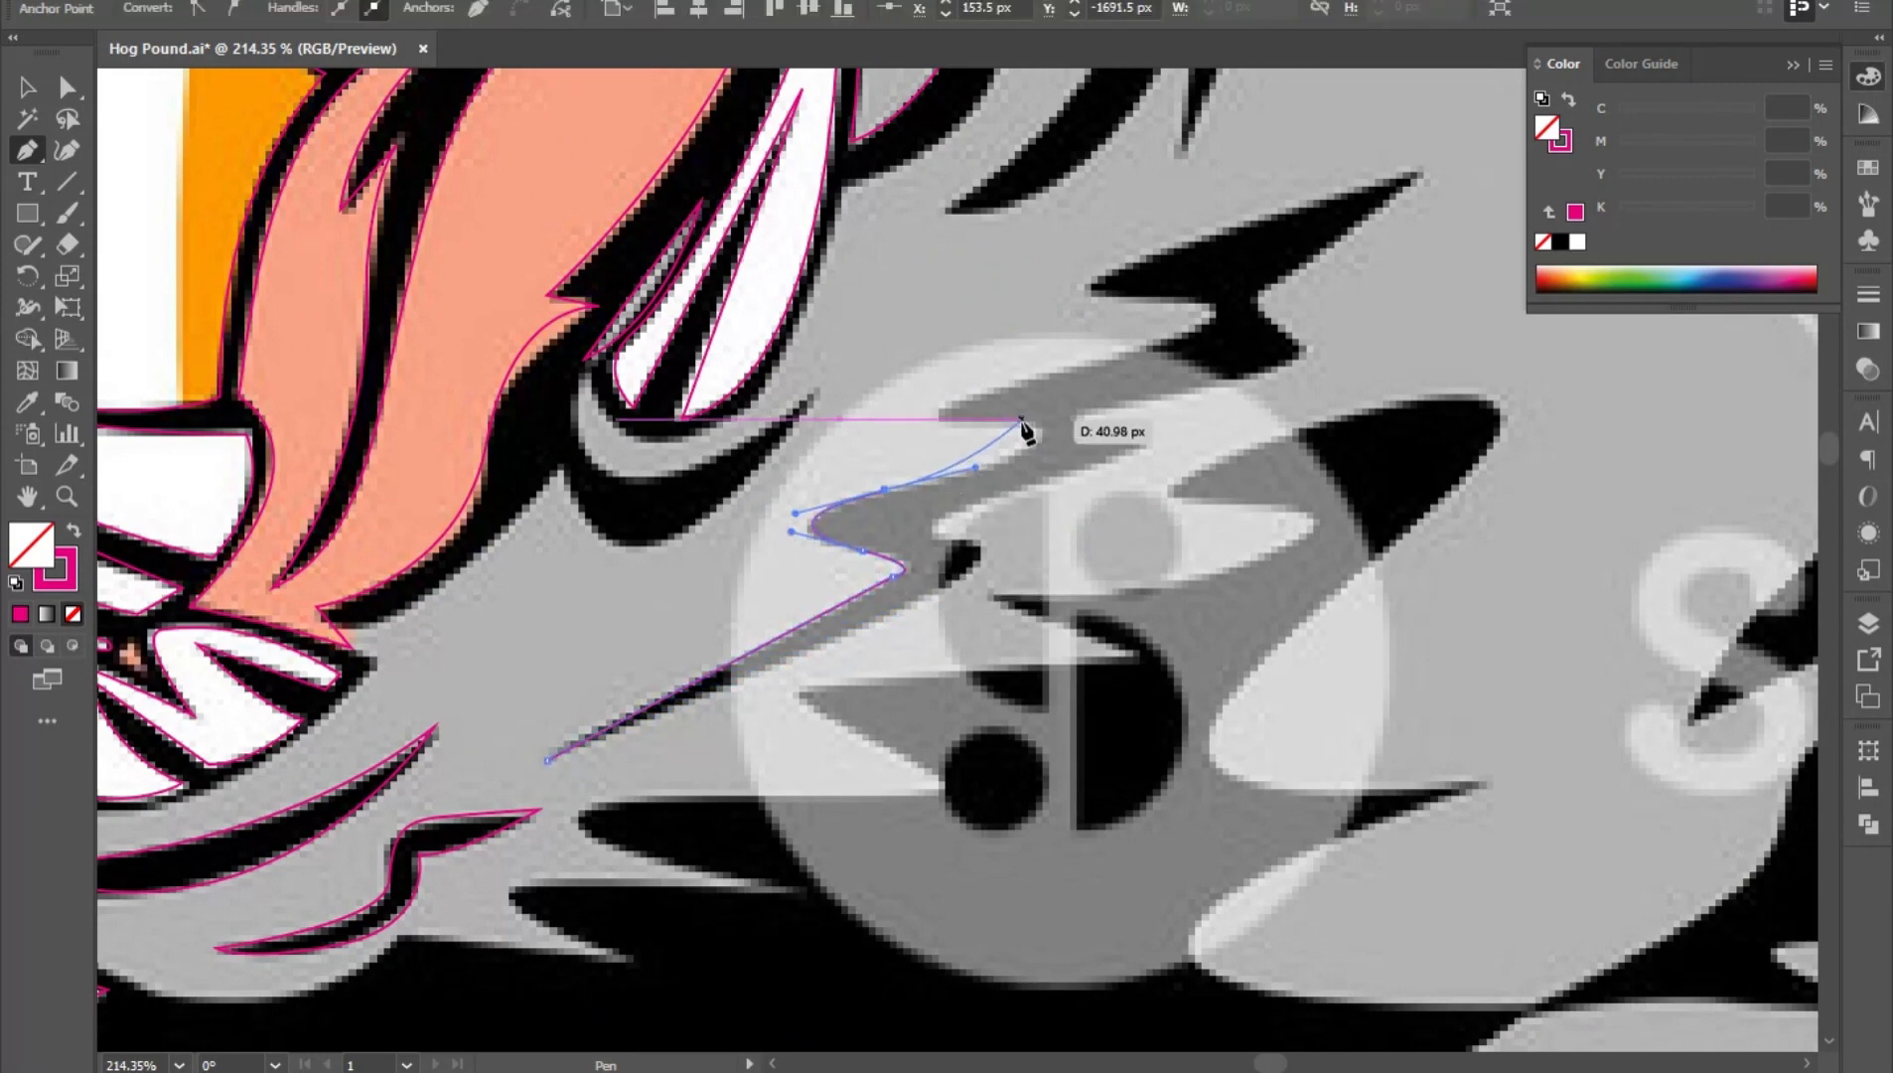
drag(1021, 419, 938, 424)
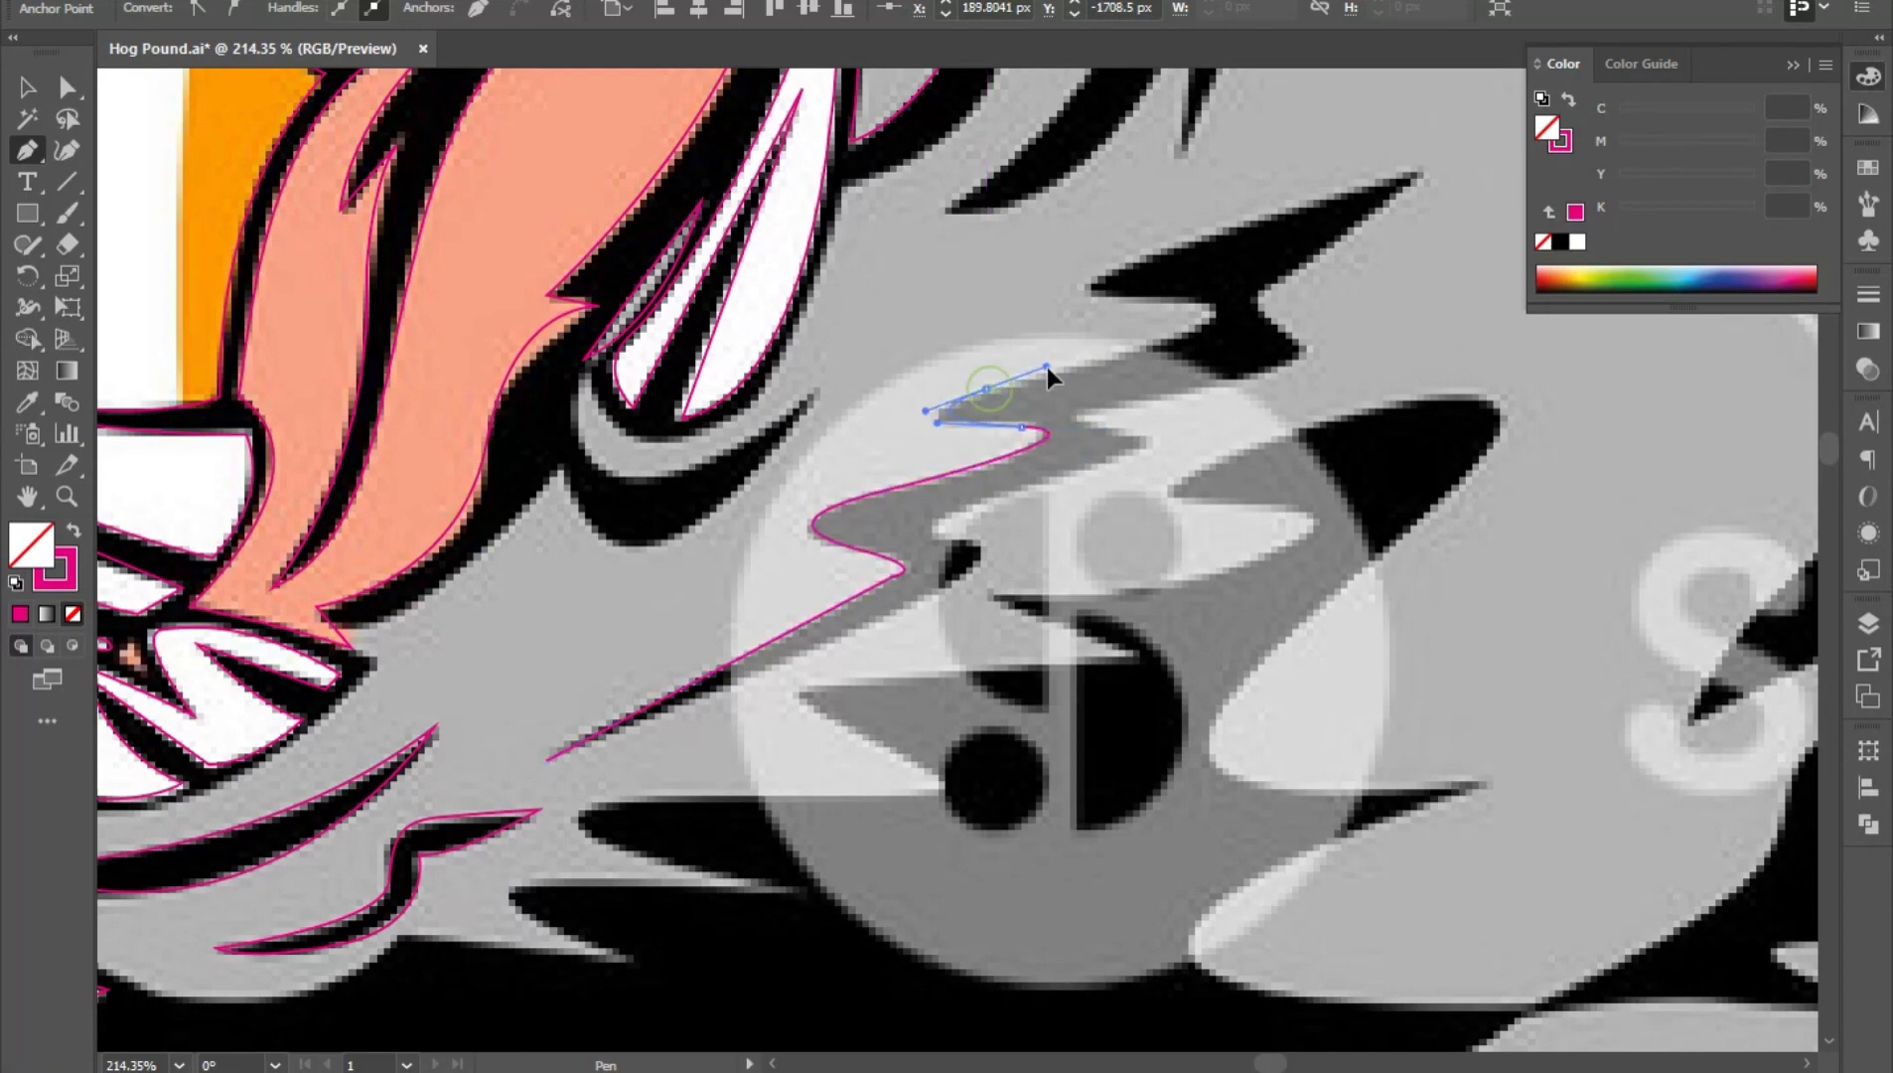
drag(1047, 367, 1159, 258)
click(1420, 170)
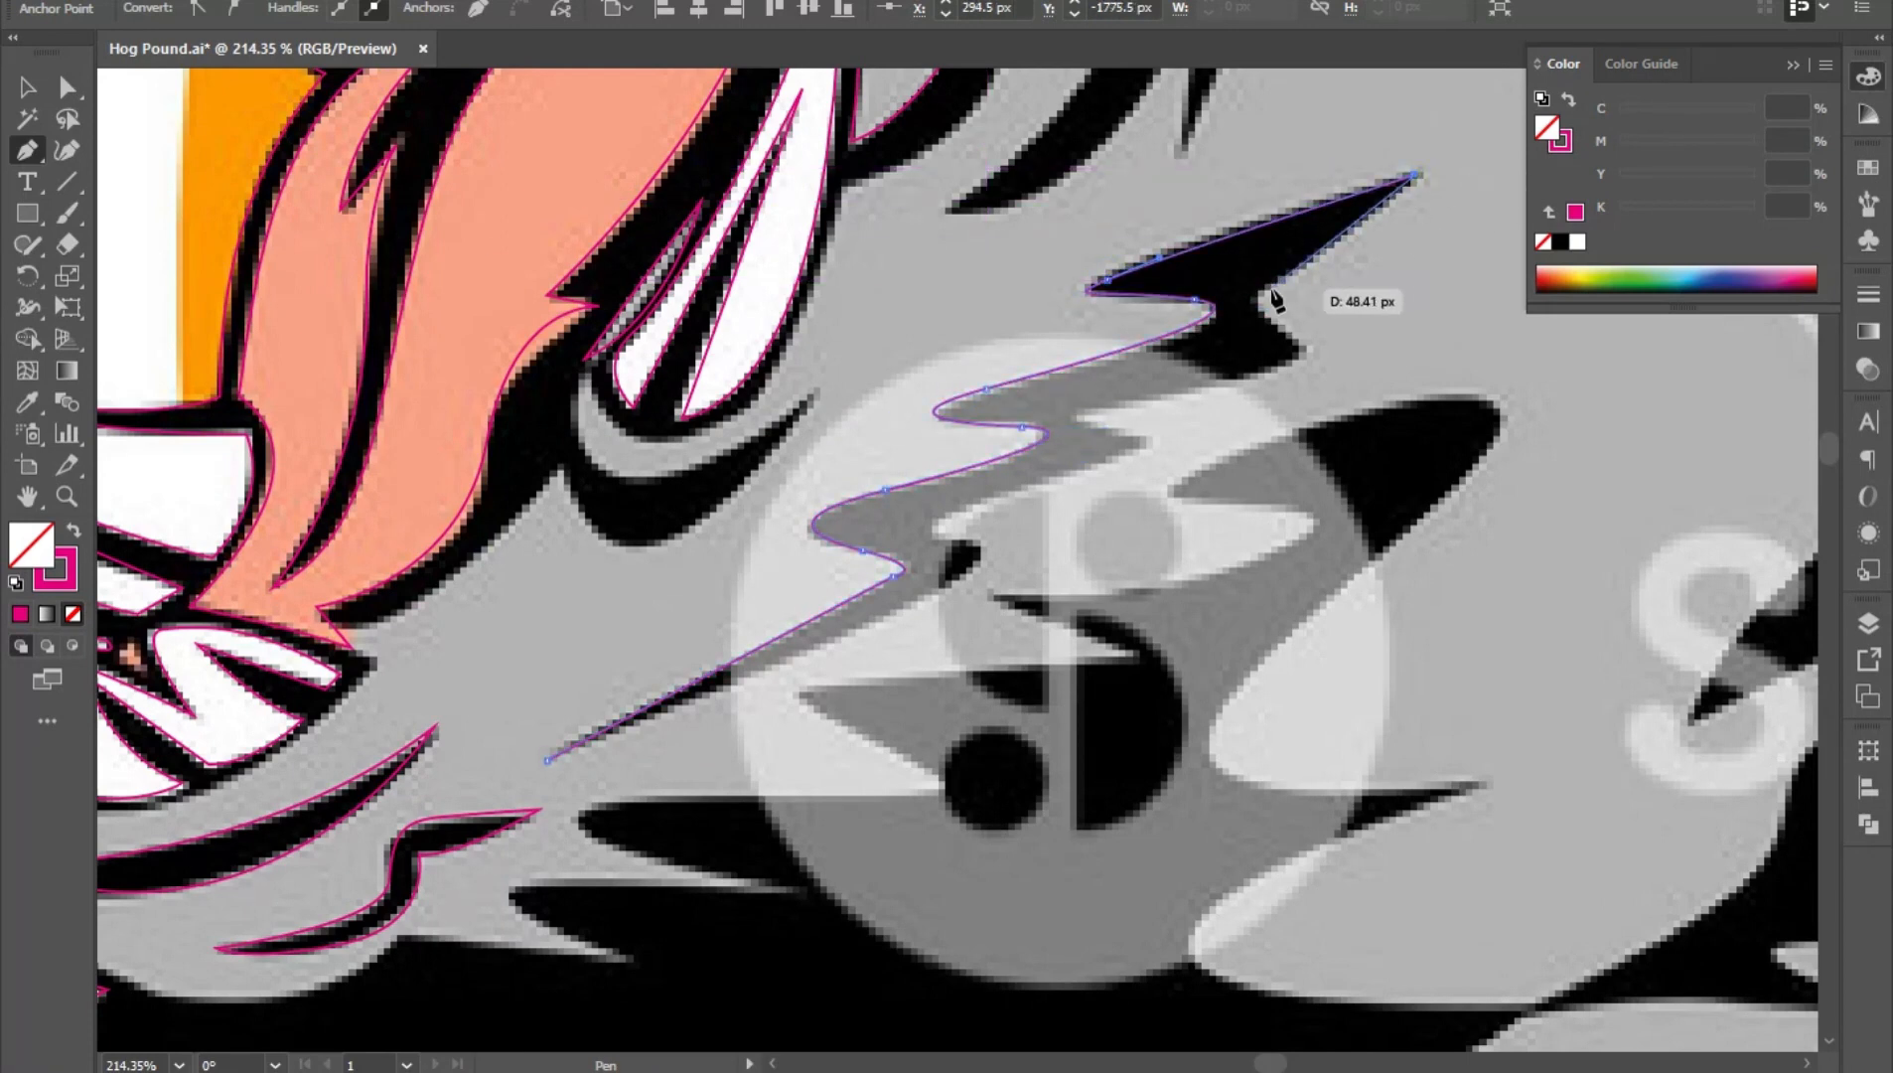
- Trace the lower edge of the jagged cheek mark back to its starting point and close the path
drag(1272, 321, 1158, 445)
click(1083, 413)
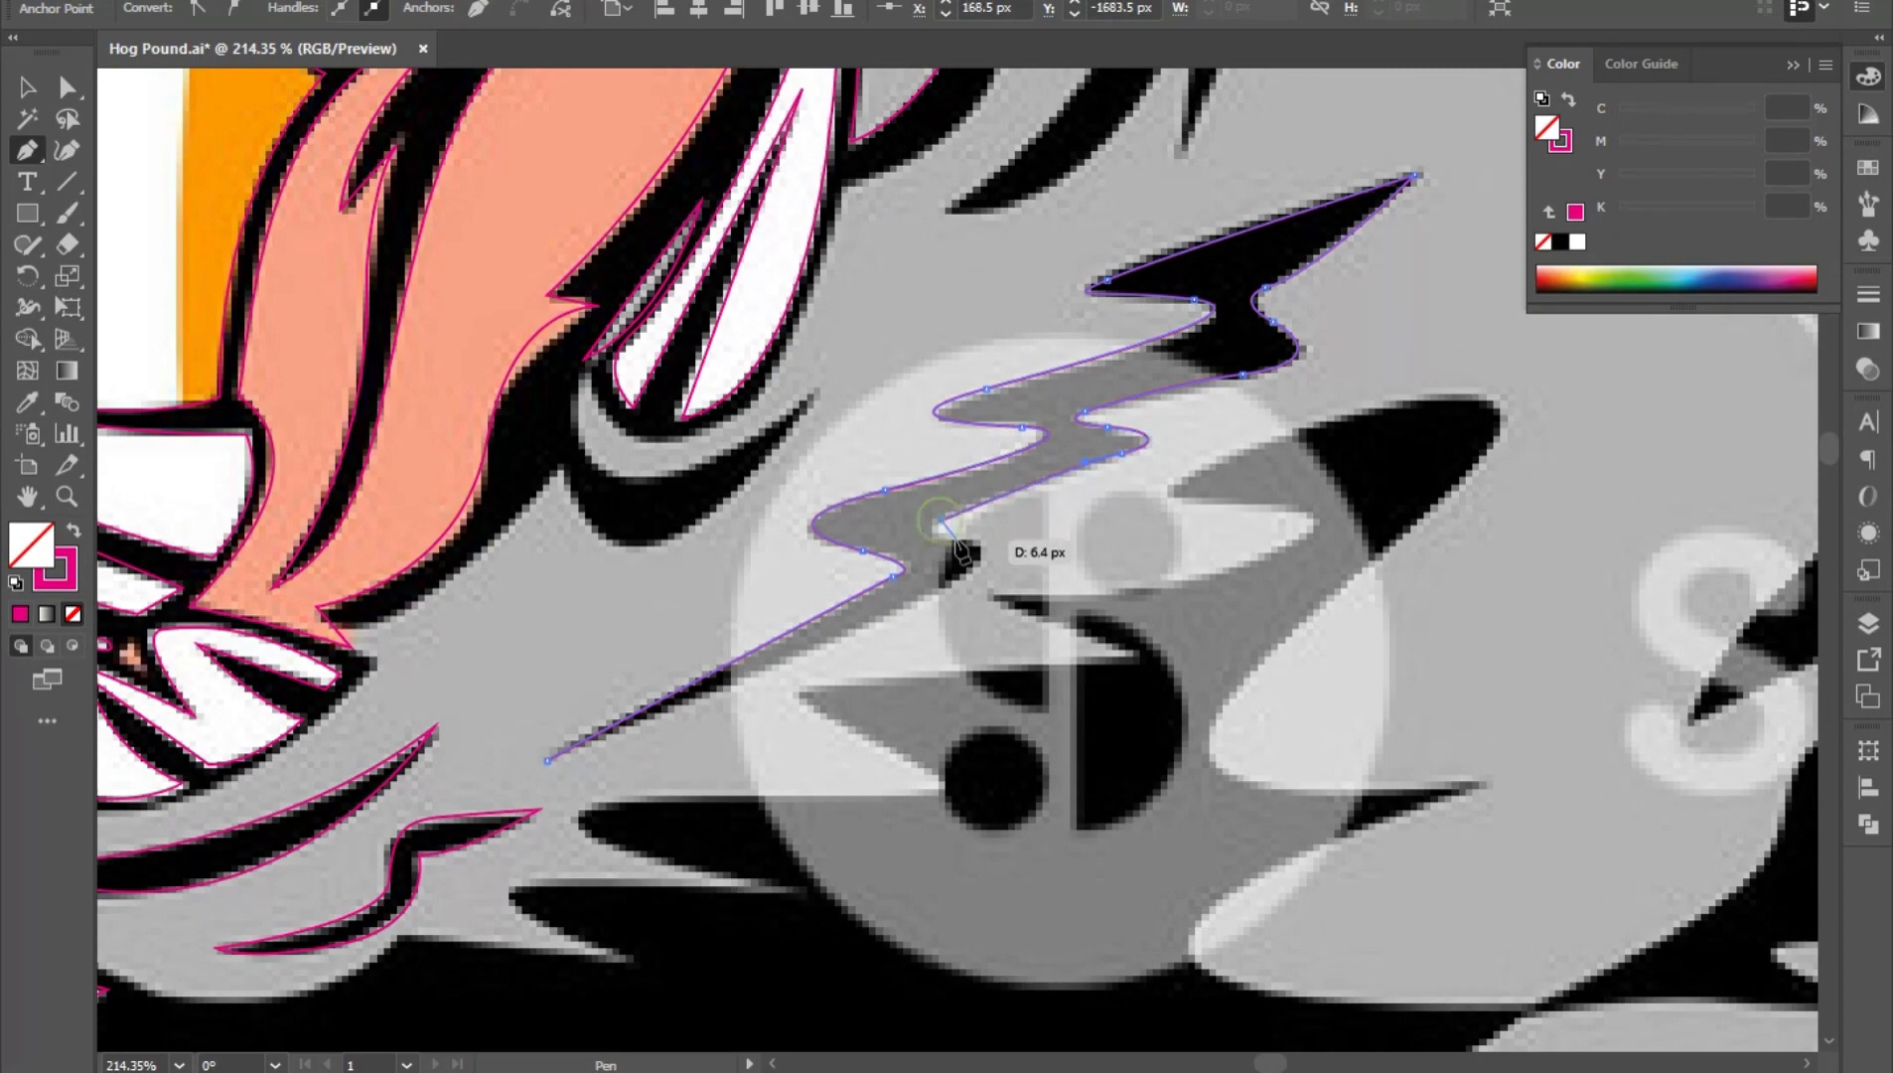
drag(958, 536, 1005, 535)
drag(934, 588, 878, 615)
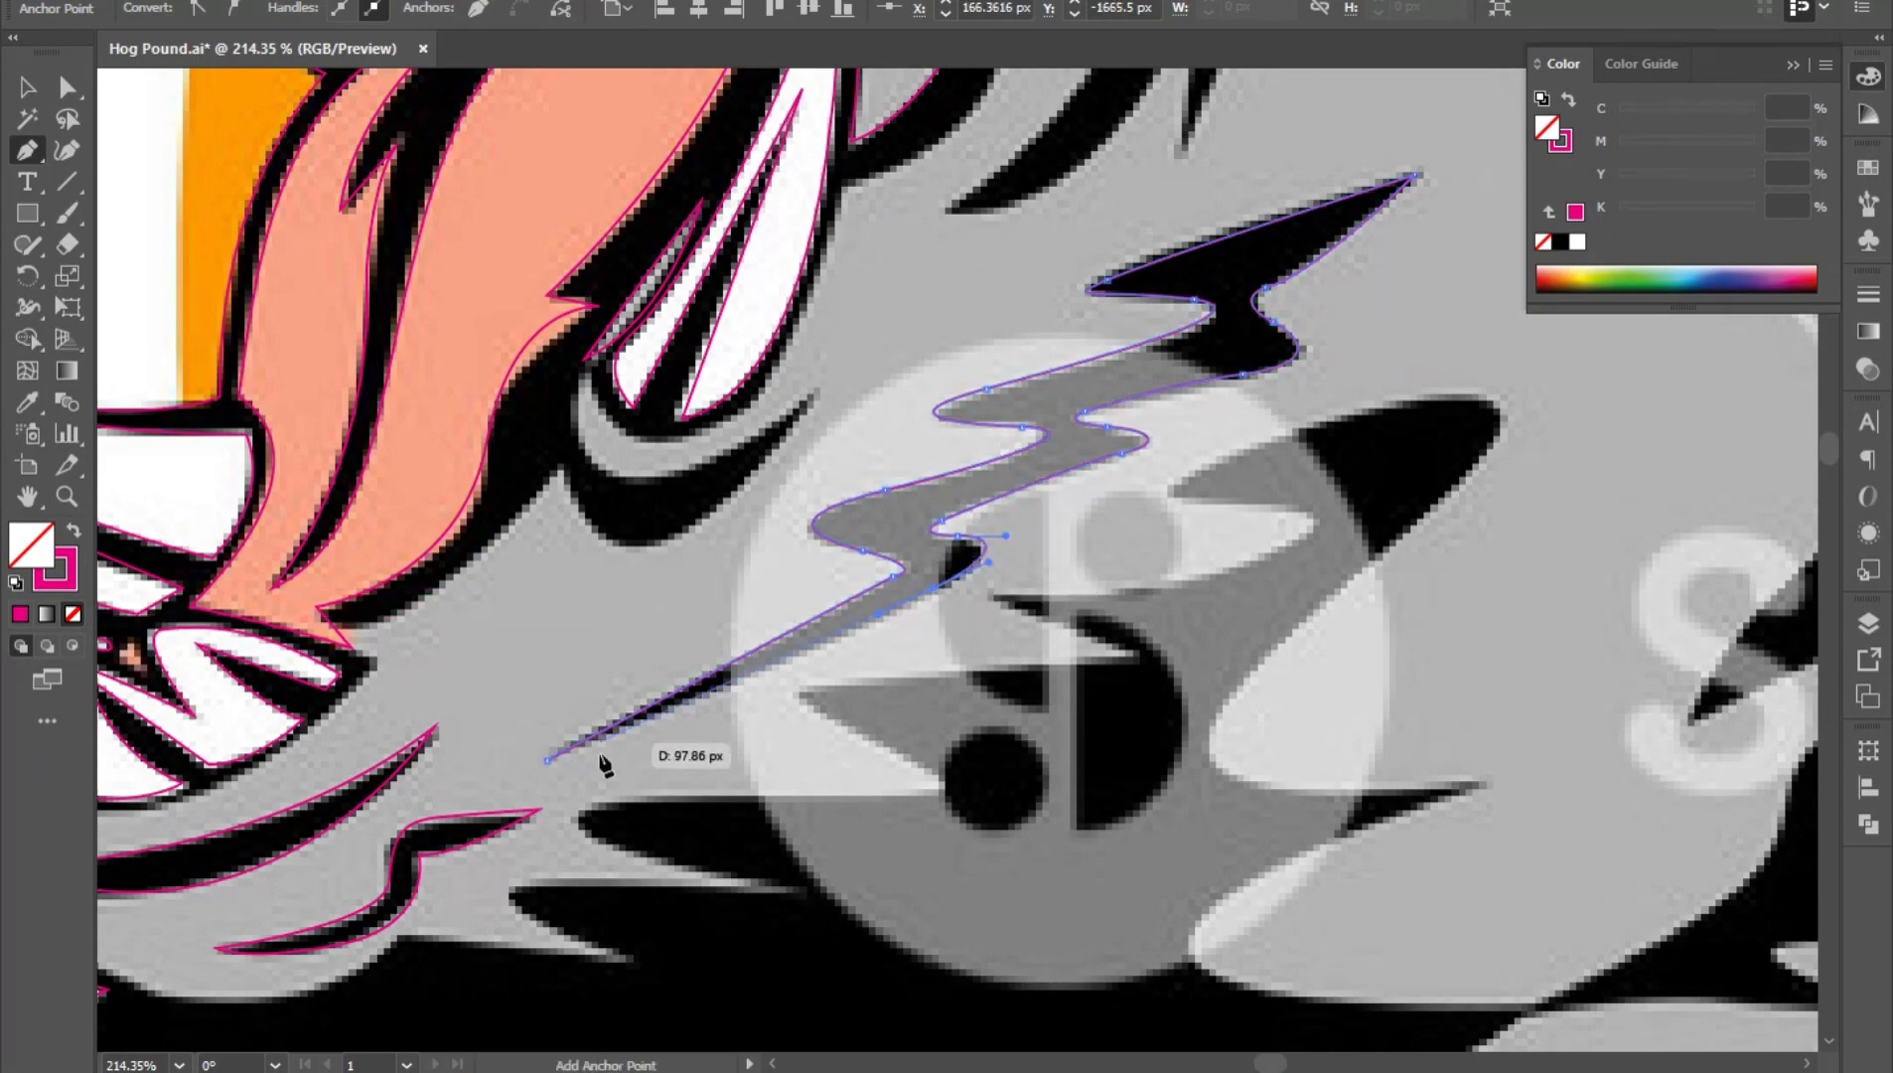
- Trace the upper edge of the star-shaped black fur mark behind the mouth, from its first tip around the second spike
scroll(874, 663, down, 2)
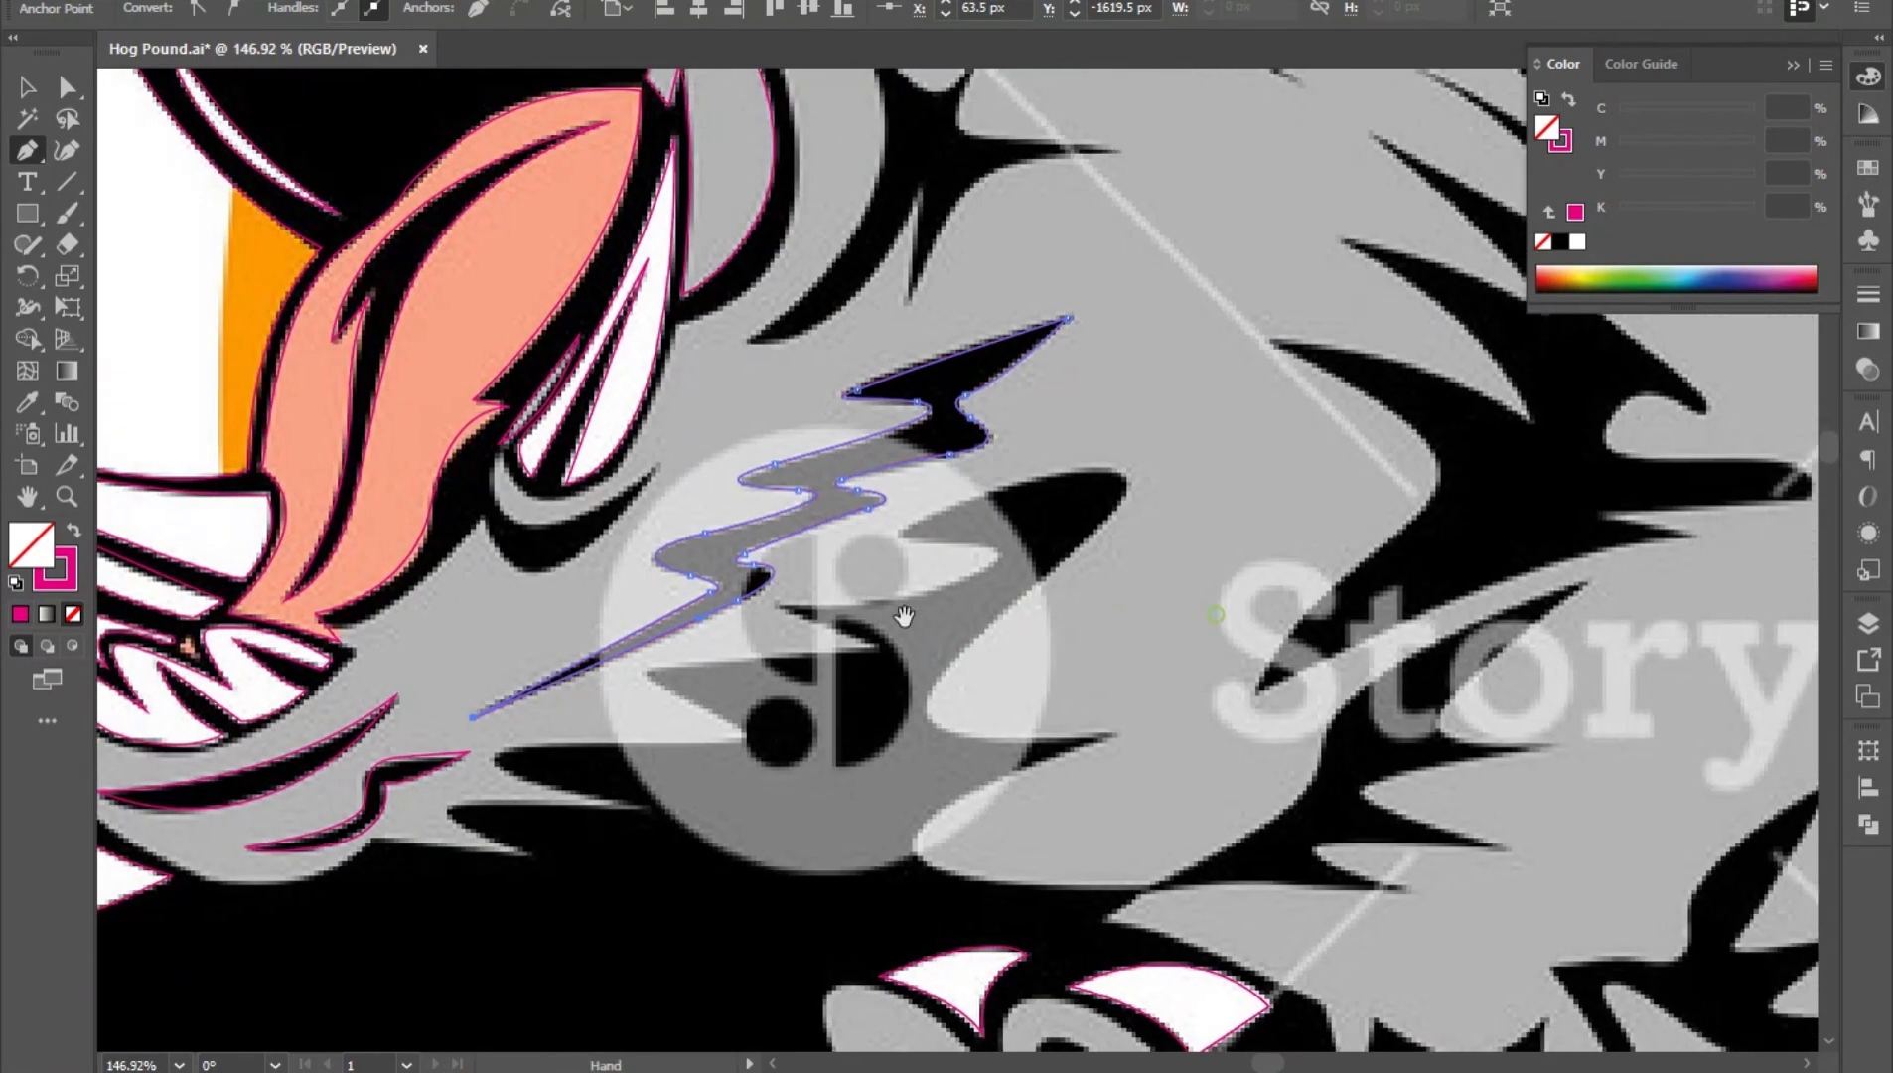
scroll(904, 617, down, 2)
scroll(799, 676, up, 2)
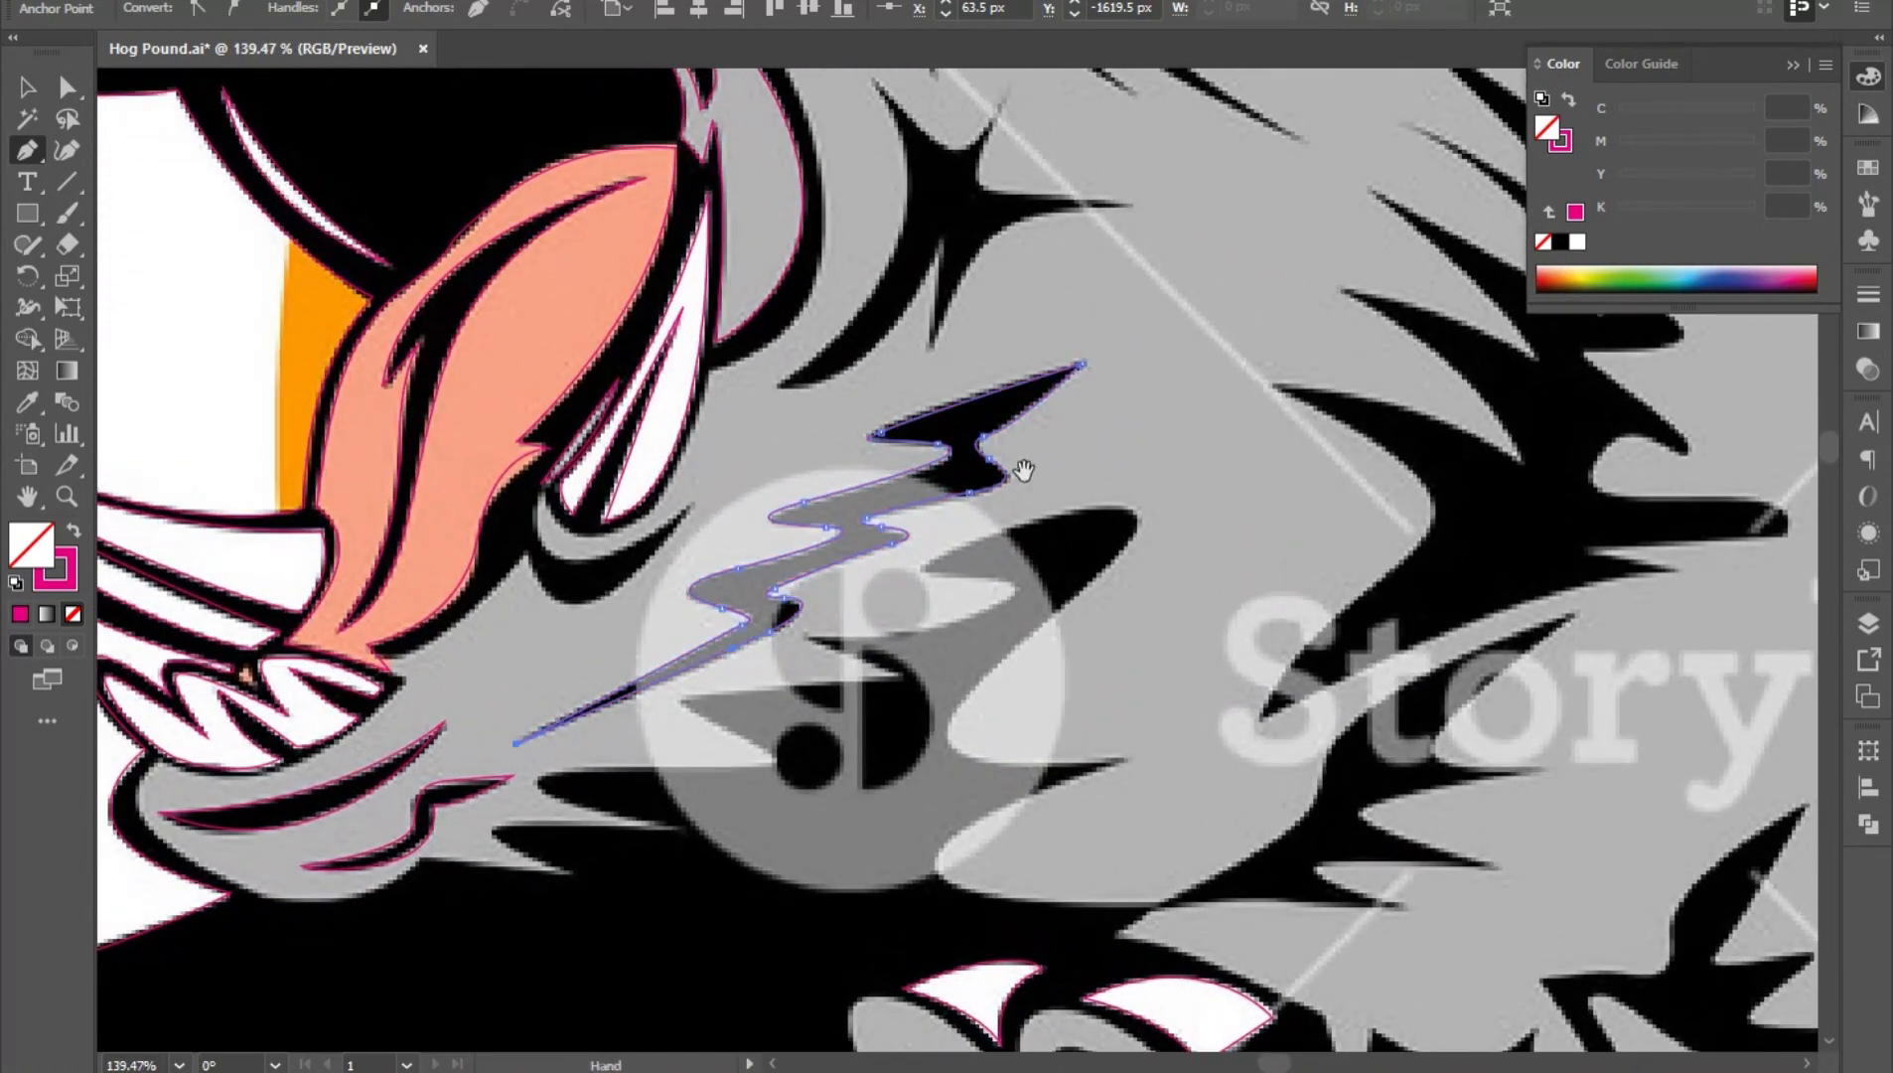
scroll(1024, 470, up, 2)
click(793, 313)
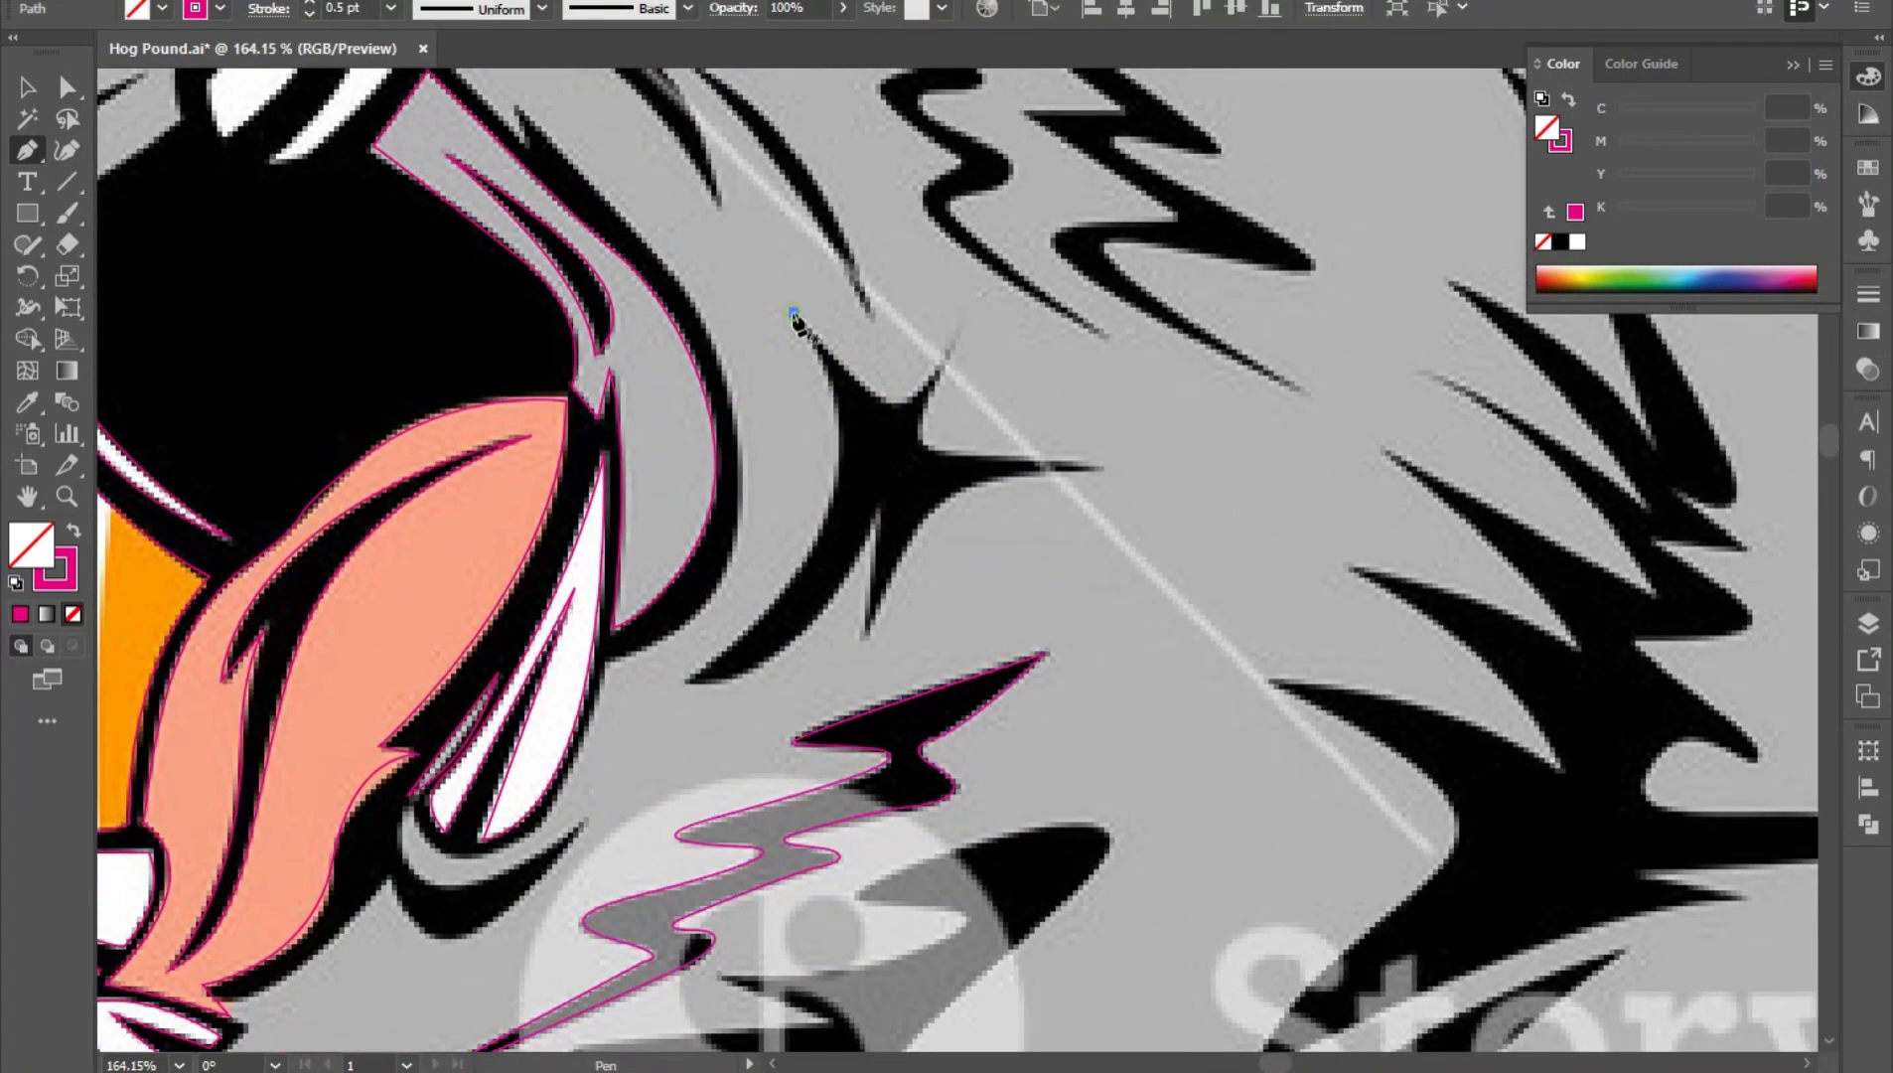
drag(957, 333, 1020, 179)
drag(1006, 260, 1152, 487)
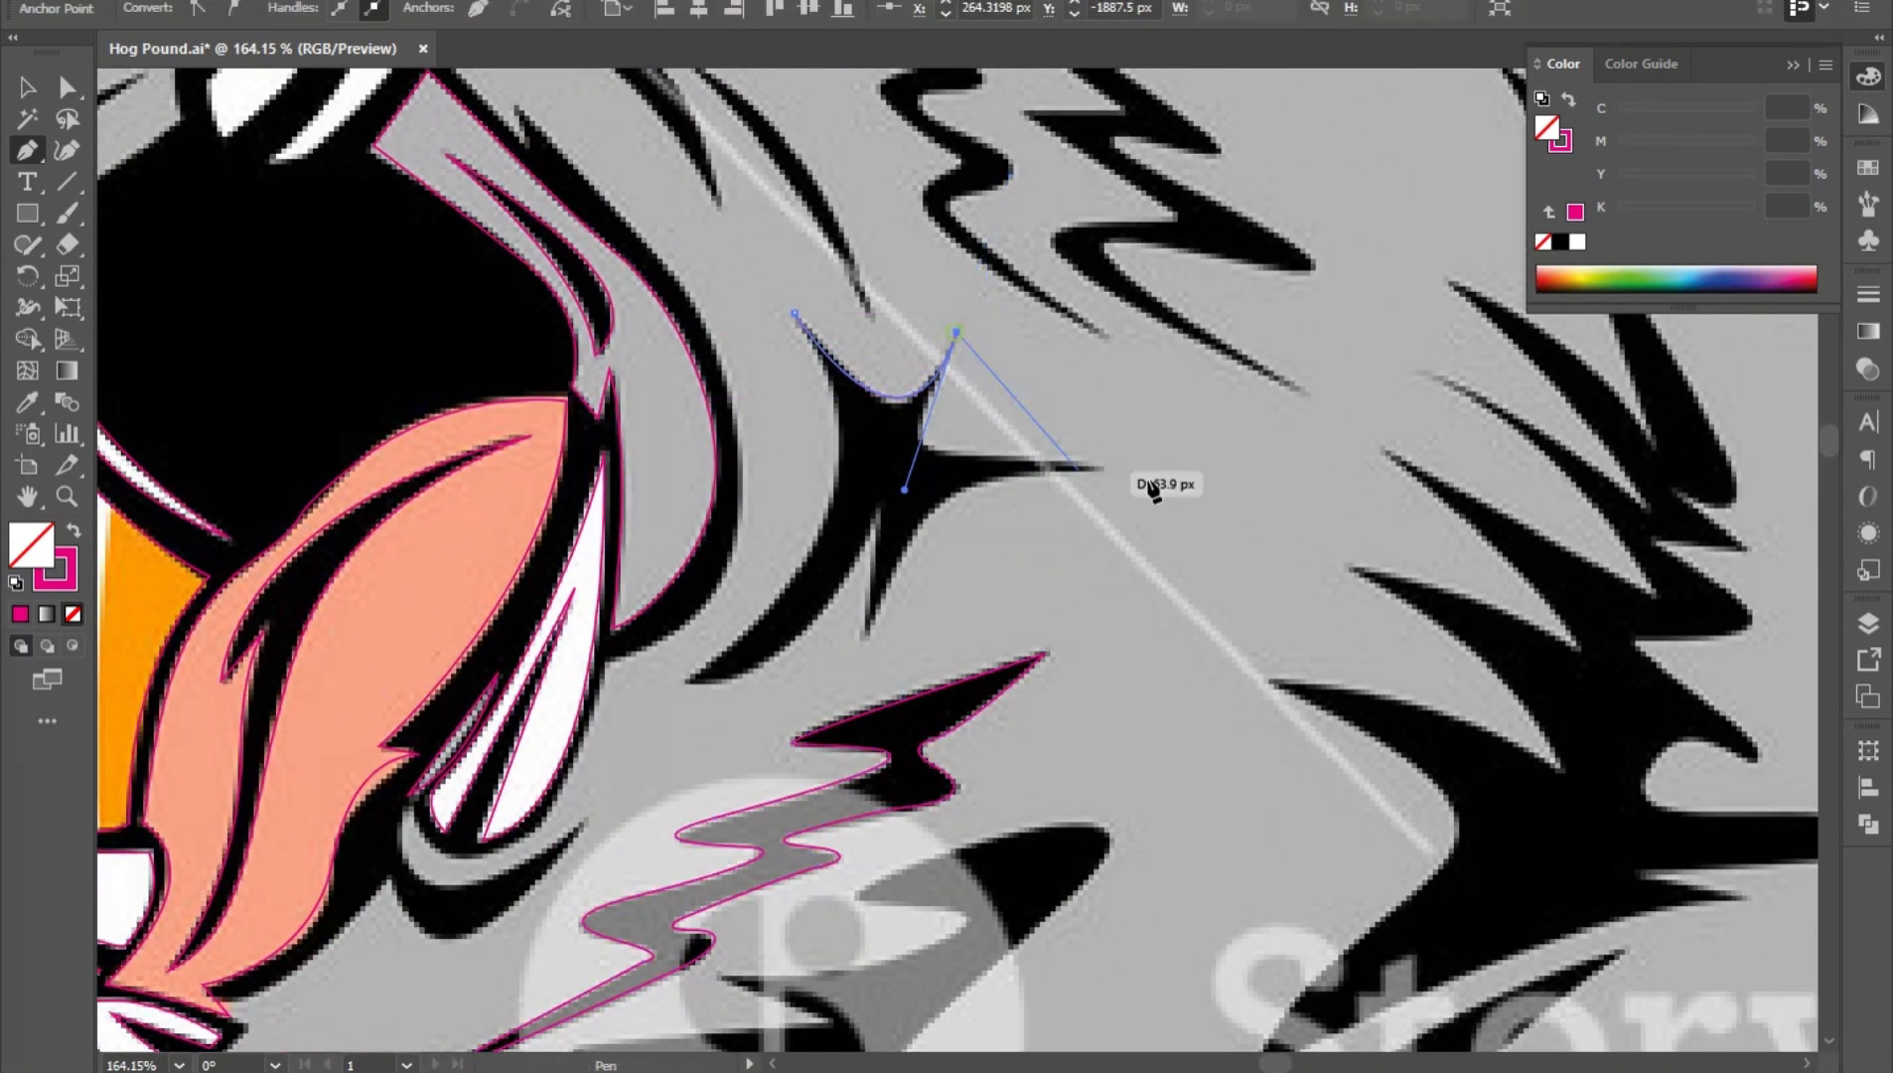
drag(956, 333, 954, 459)
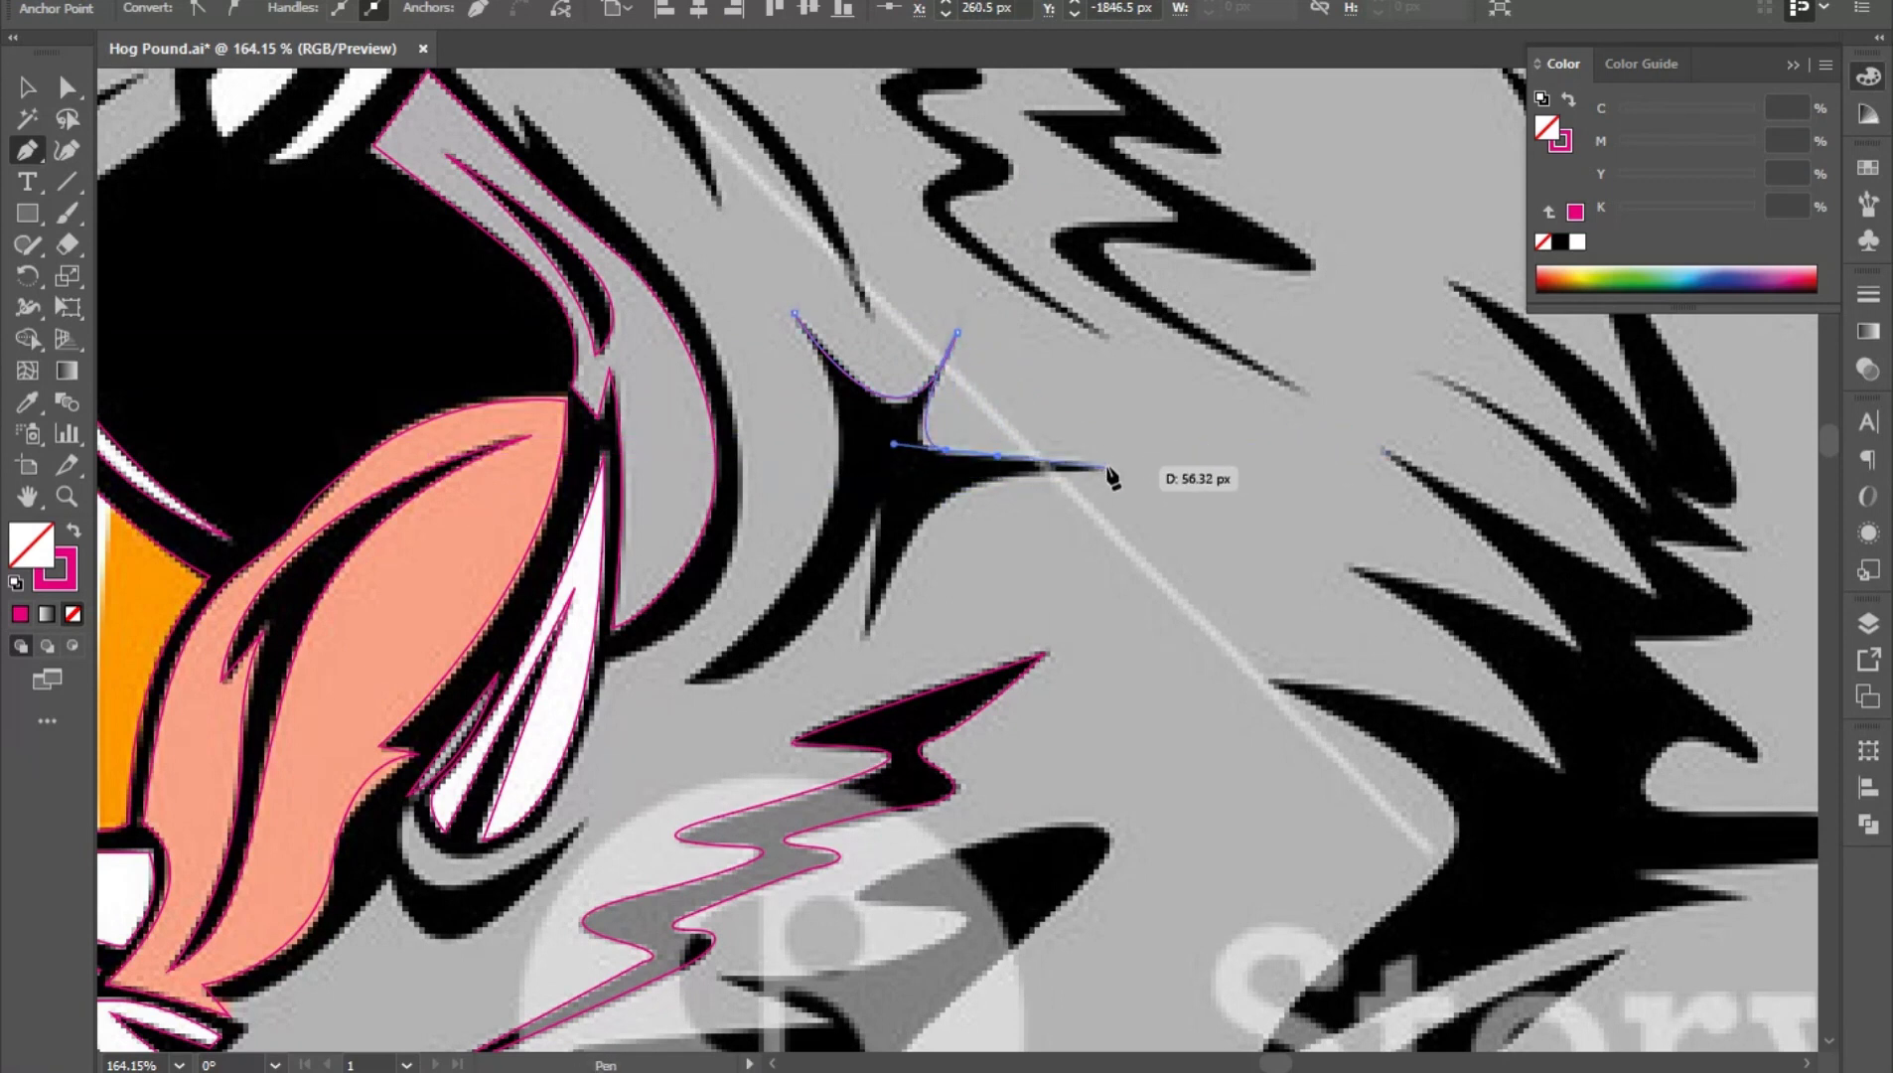
- Trace the star-shaped mark's lower spikes and long curved tail, and close the path at its first tip
drag(887, 627, 916, 523)
drag(865, 641, 882, 501)
drag(691, 683, 561, 698)
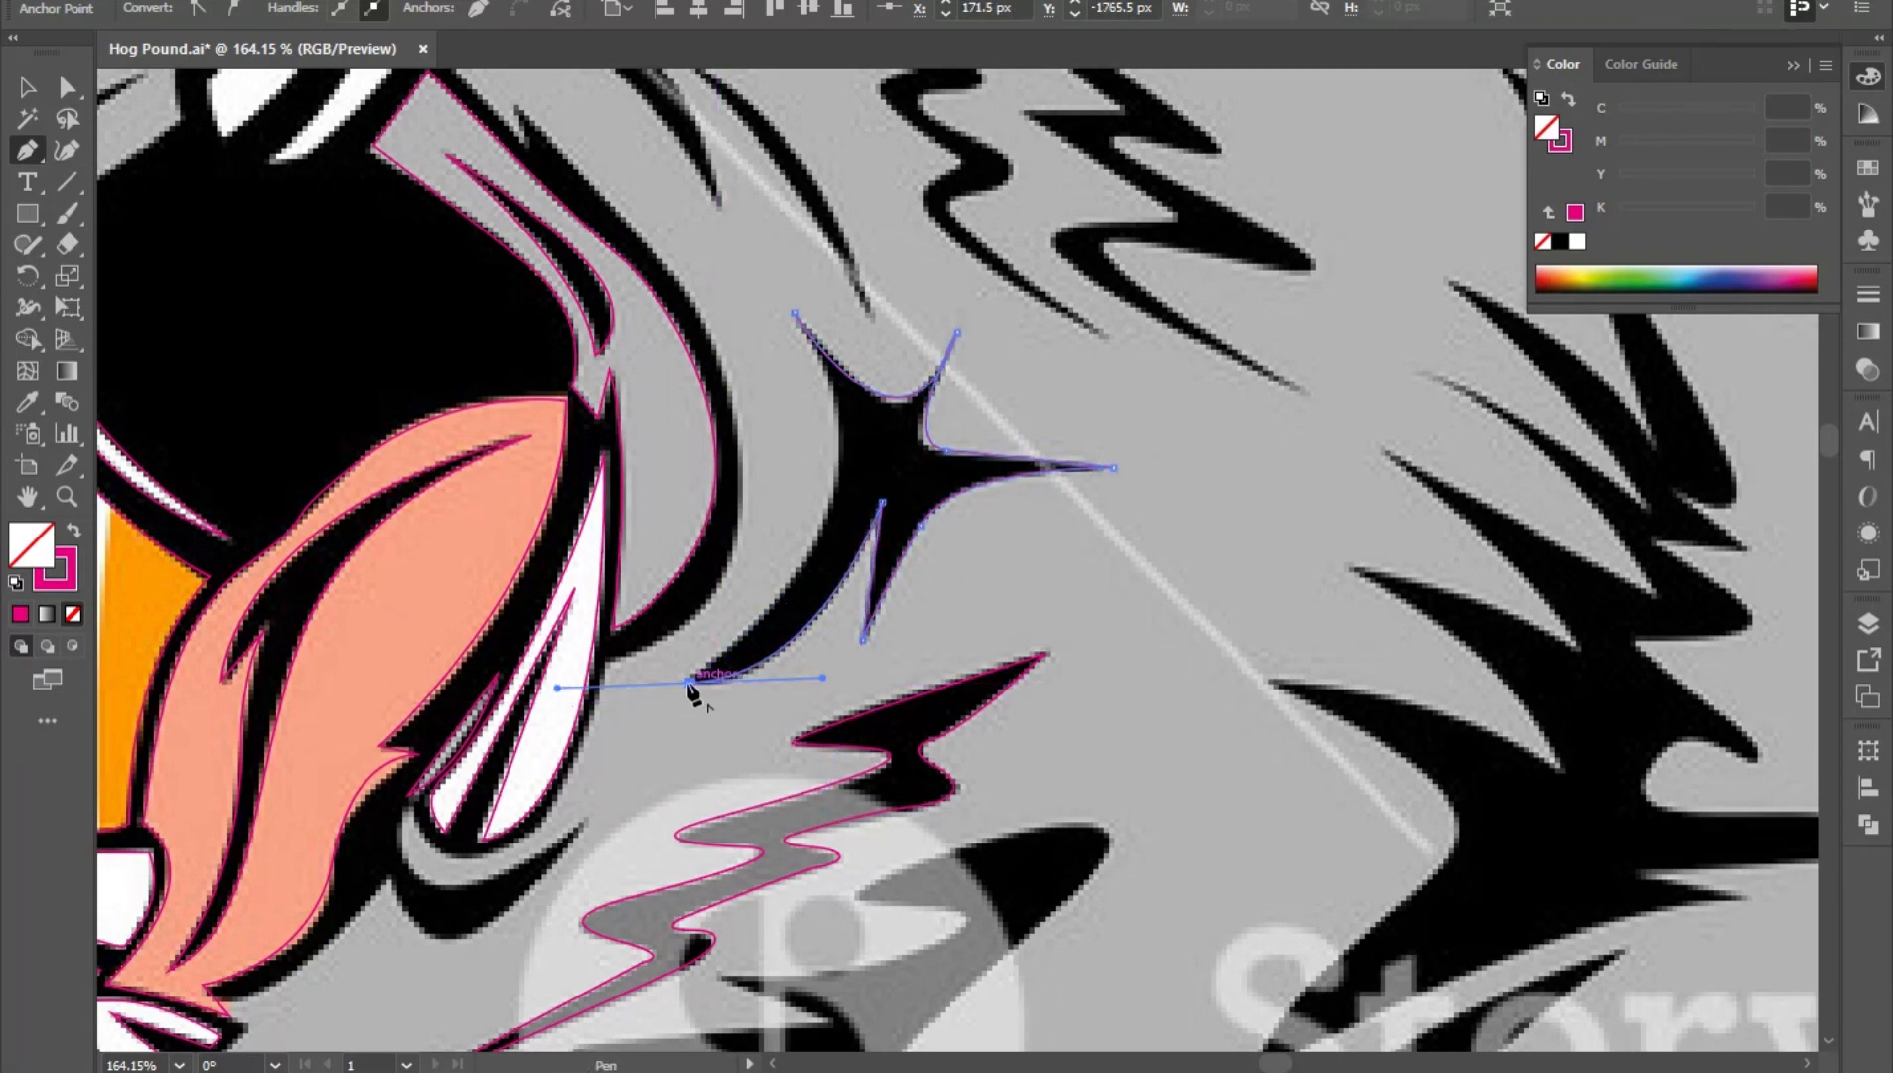
drag(795, 314, 696, 186)
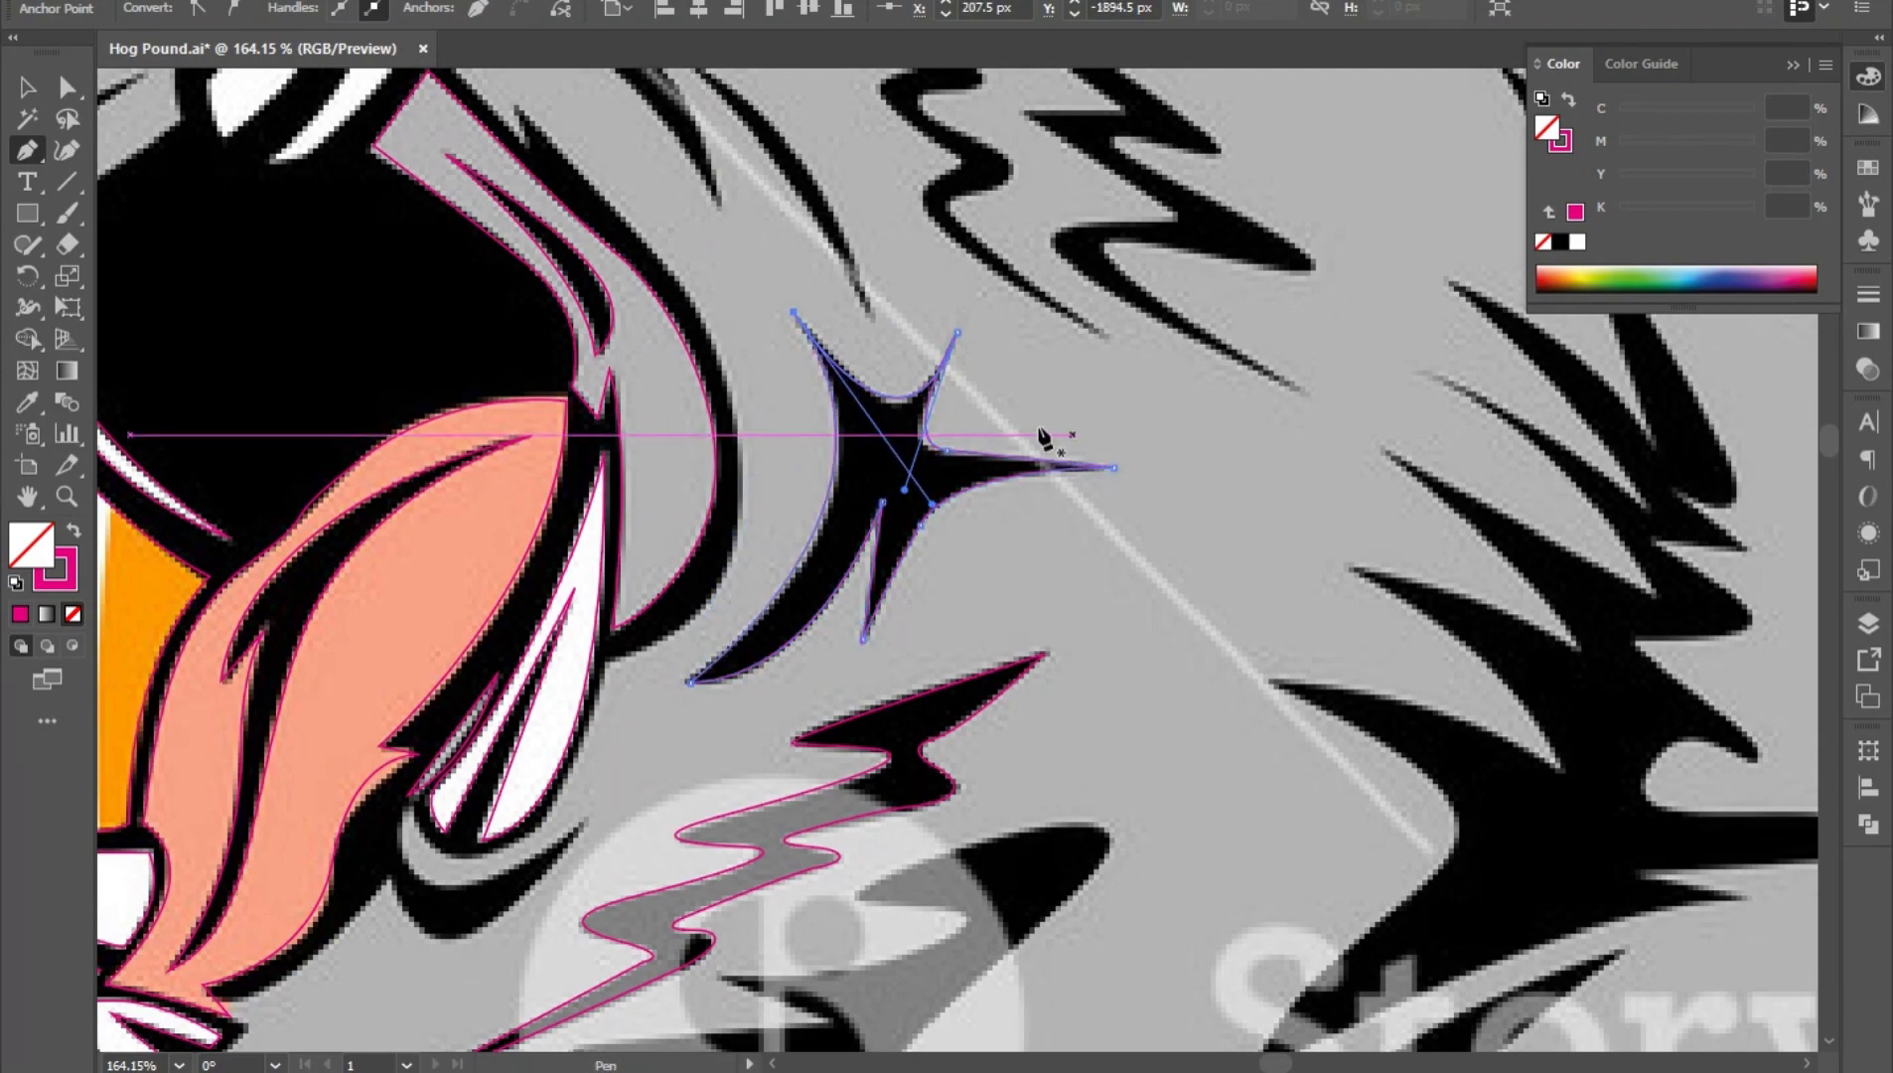
drag(675, 673, 779, 837)
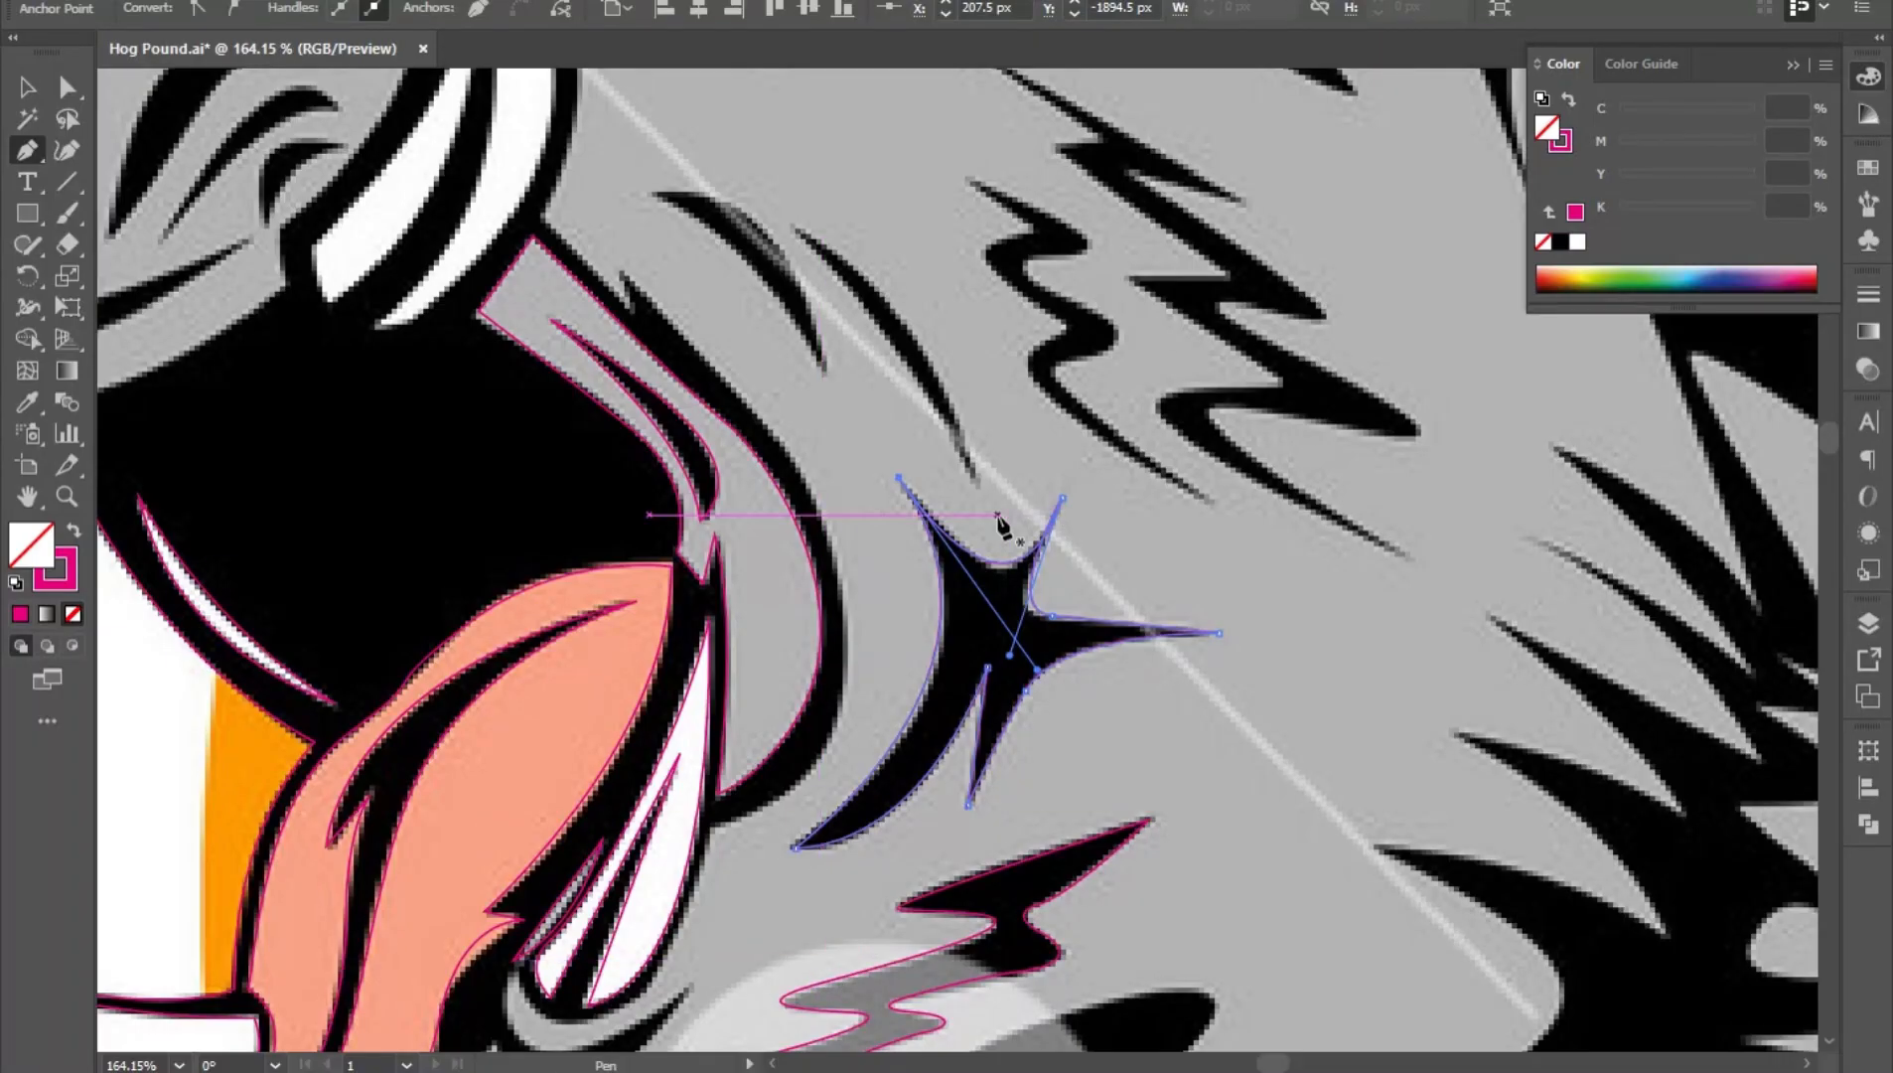
- Trace the two thin crescent-shaped black fur marks between the mouth and the star-shaped mark as separate closed paths
scroll(1002, 520, up, 4)
click(673, 328)
drag(880, 540, 908, 632)
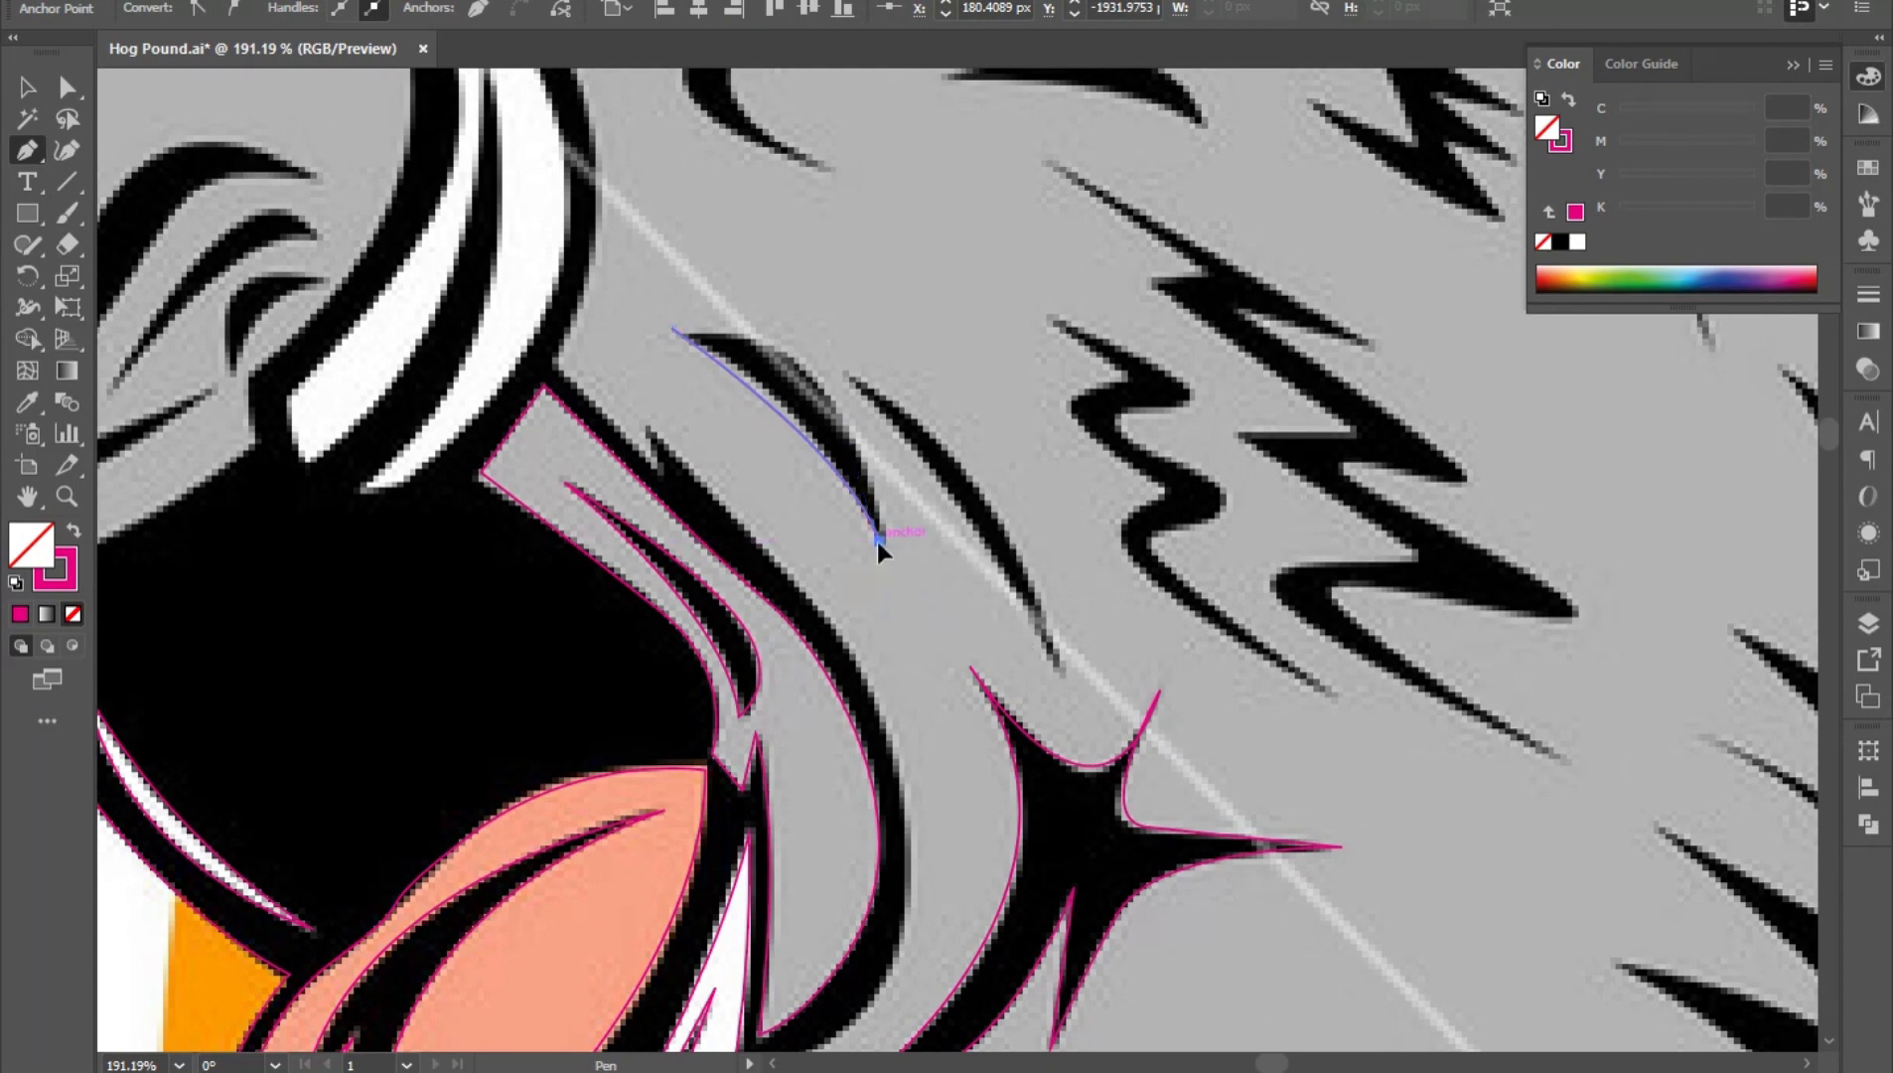
drag(684, 340, 523, 330)
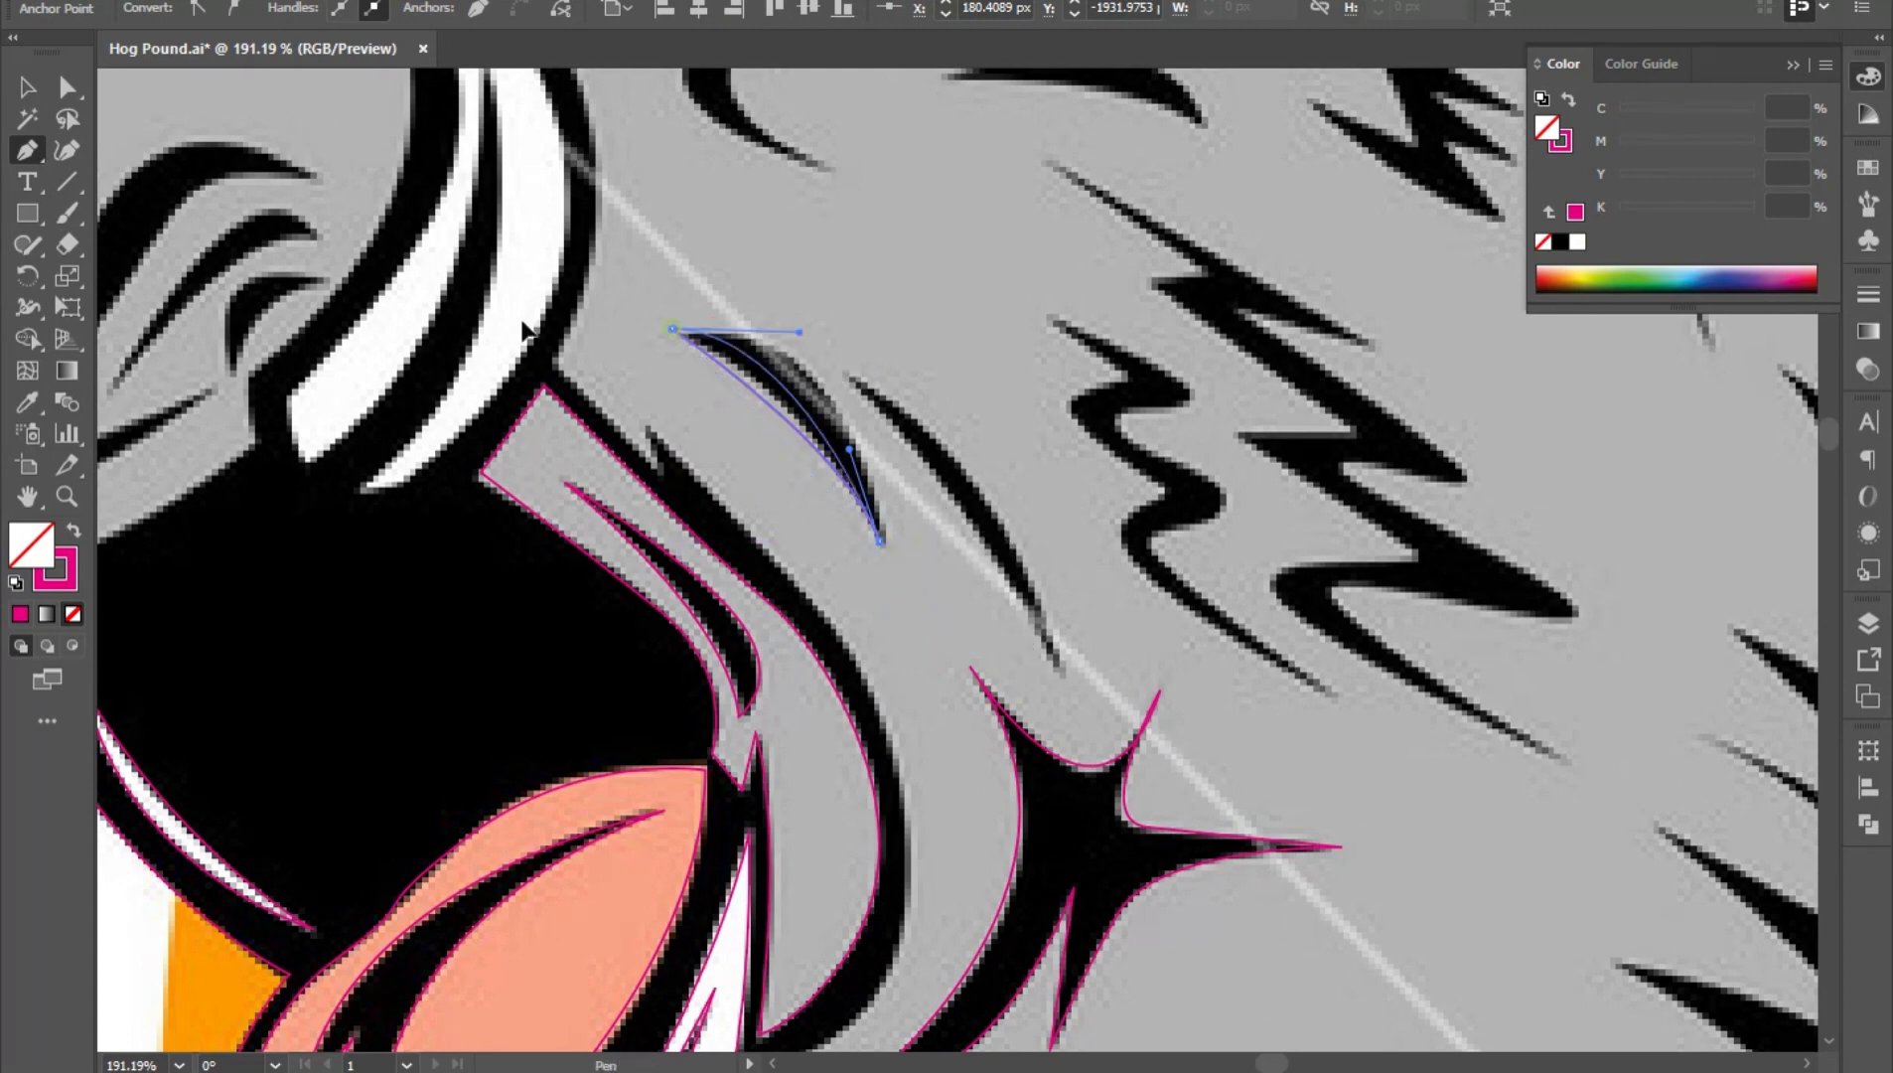
click(840, 372)
drag(1055, 668, 1105, 800)
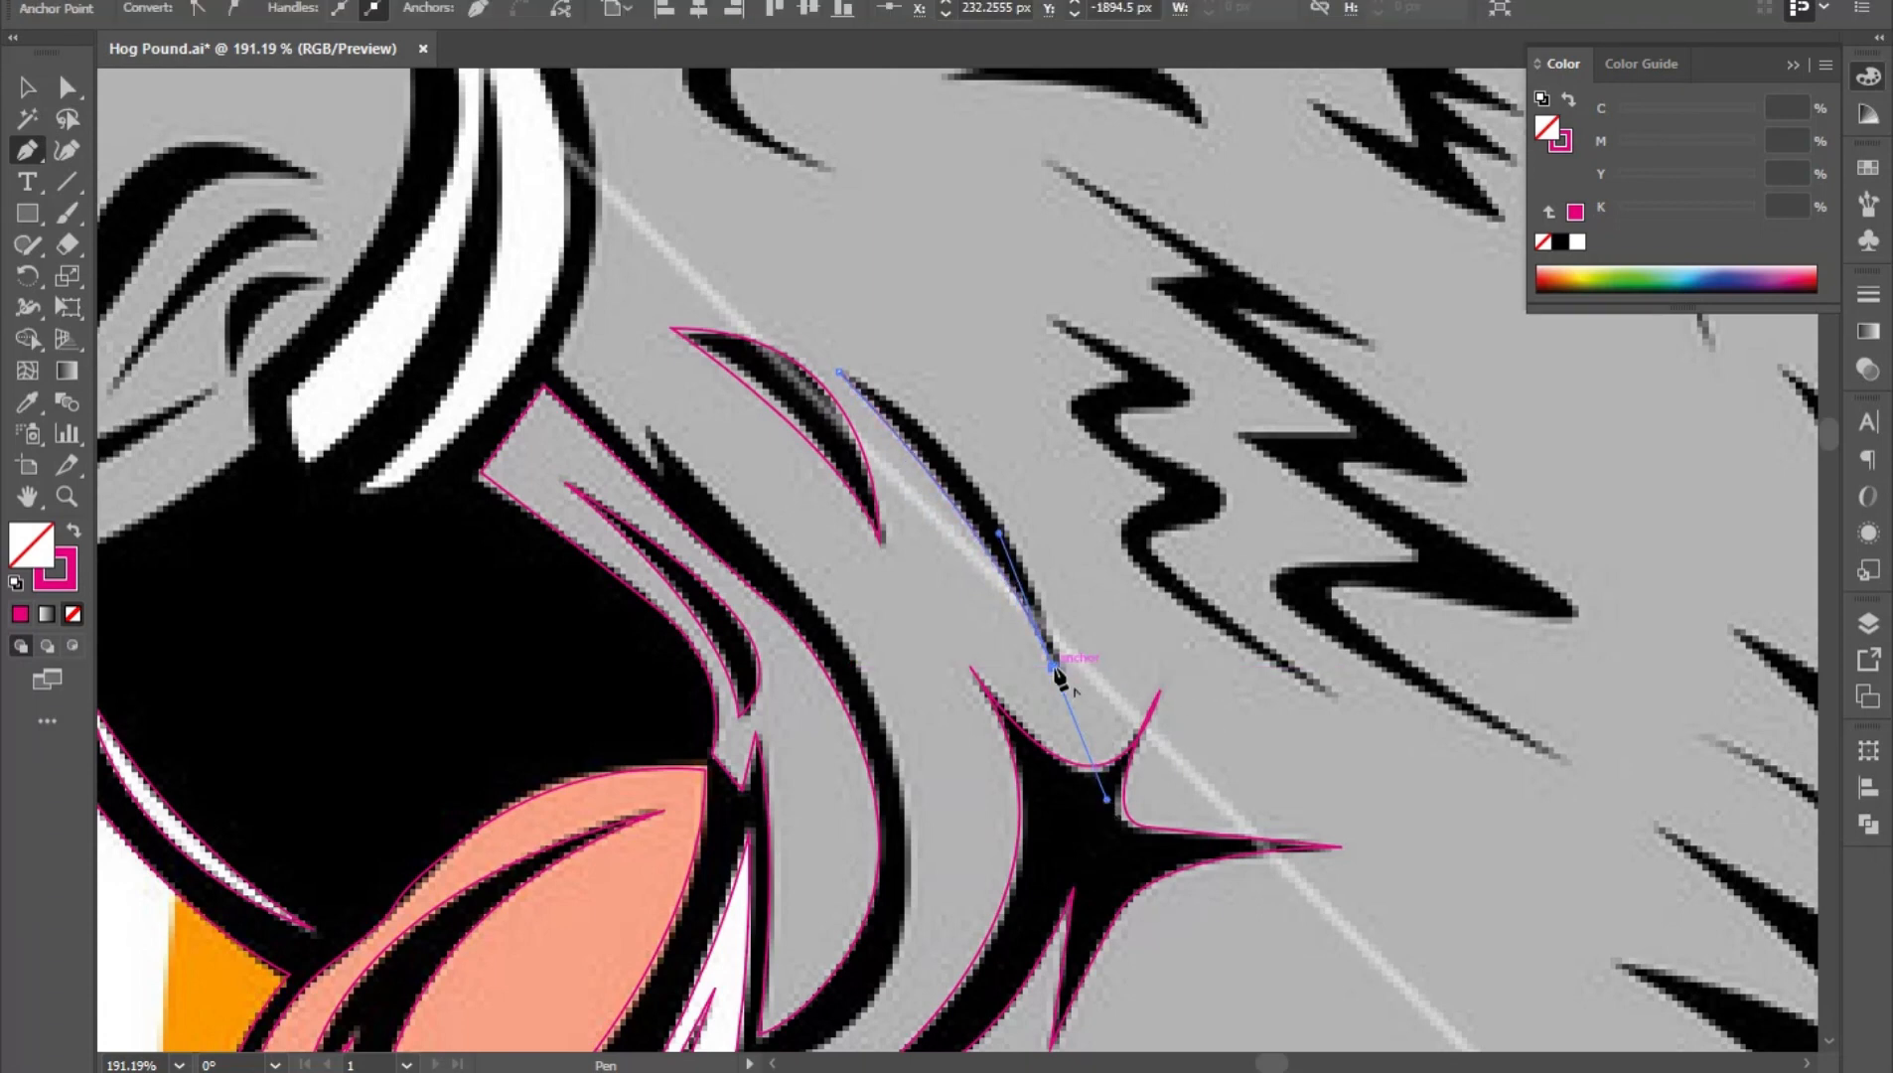
drag(839, 372, 737, 354)
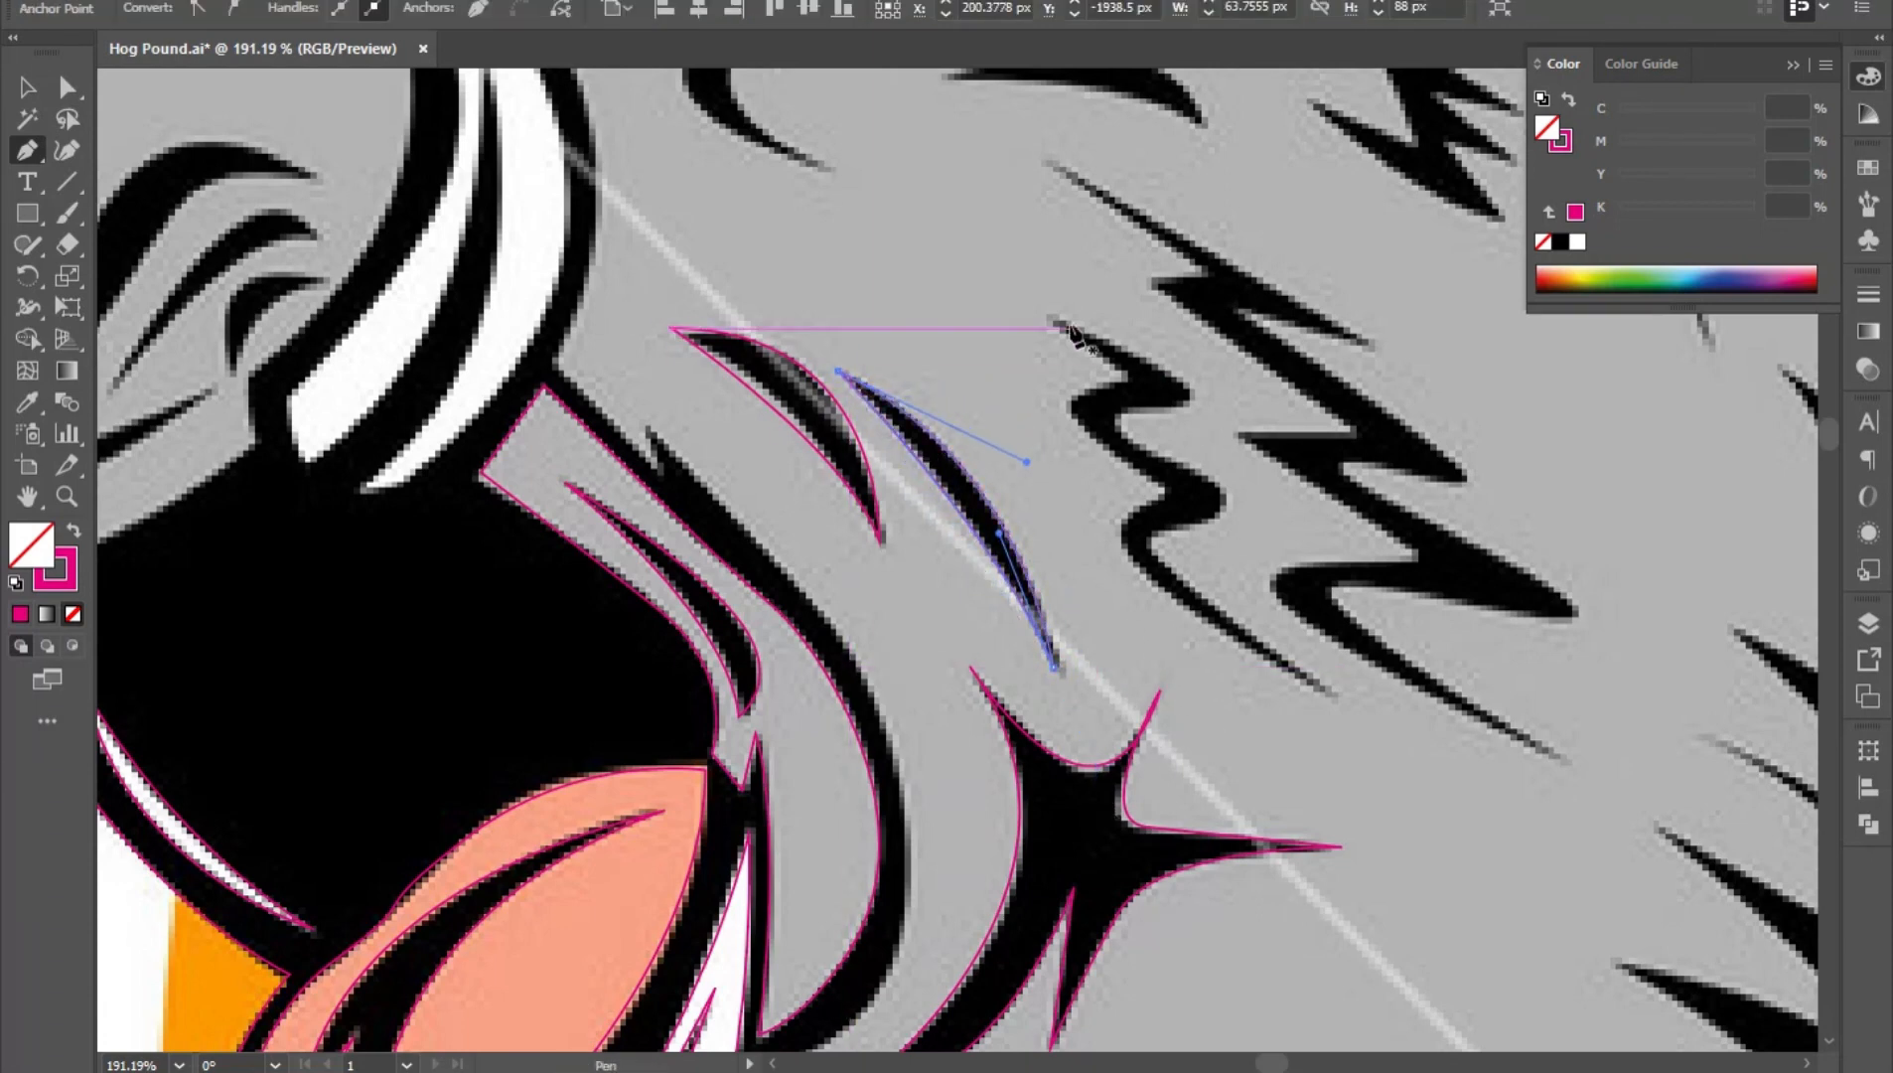
- Trace the wavy black fur mark on the cheek down to its pointed tail and back, closing the path at its upper tip
drag(1053, 318, 1139, 464)
key(ctrl+z)
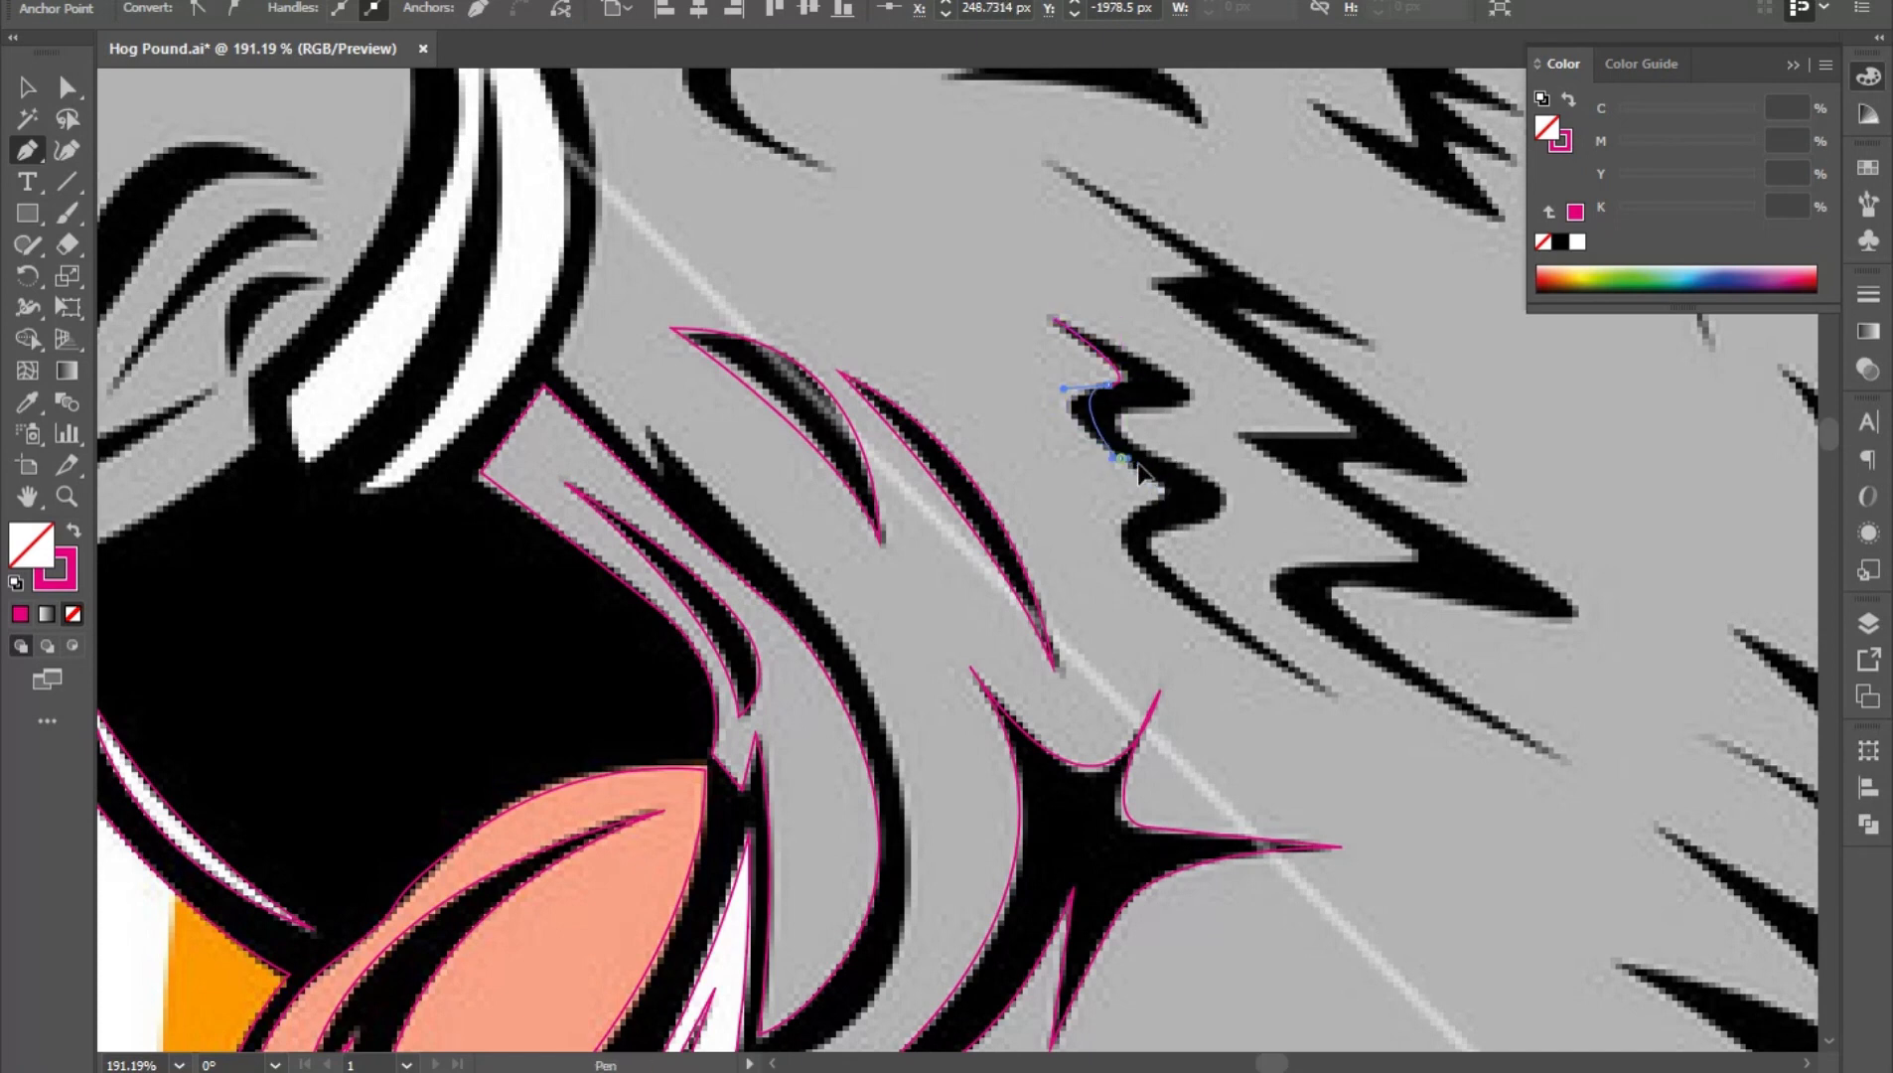
click(1137, 509)
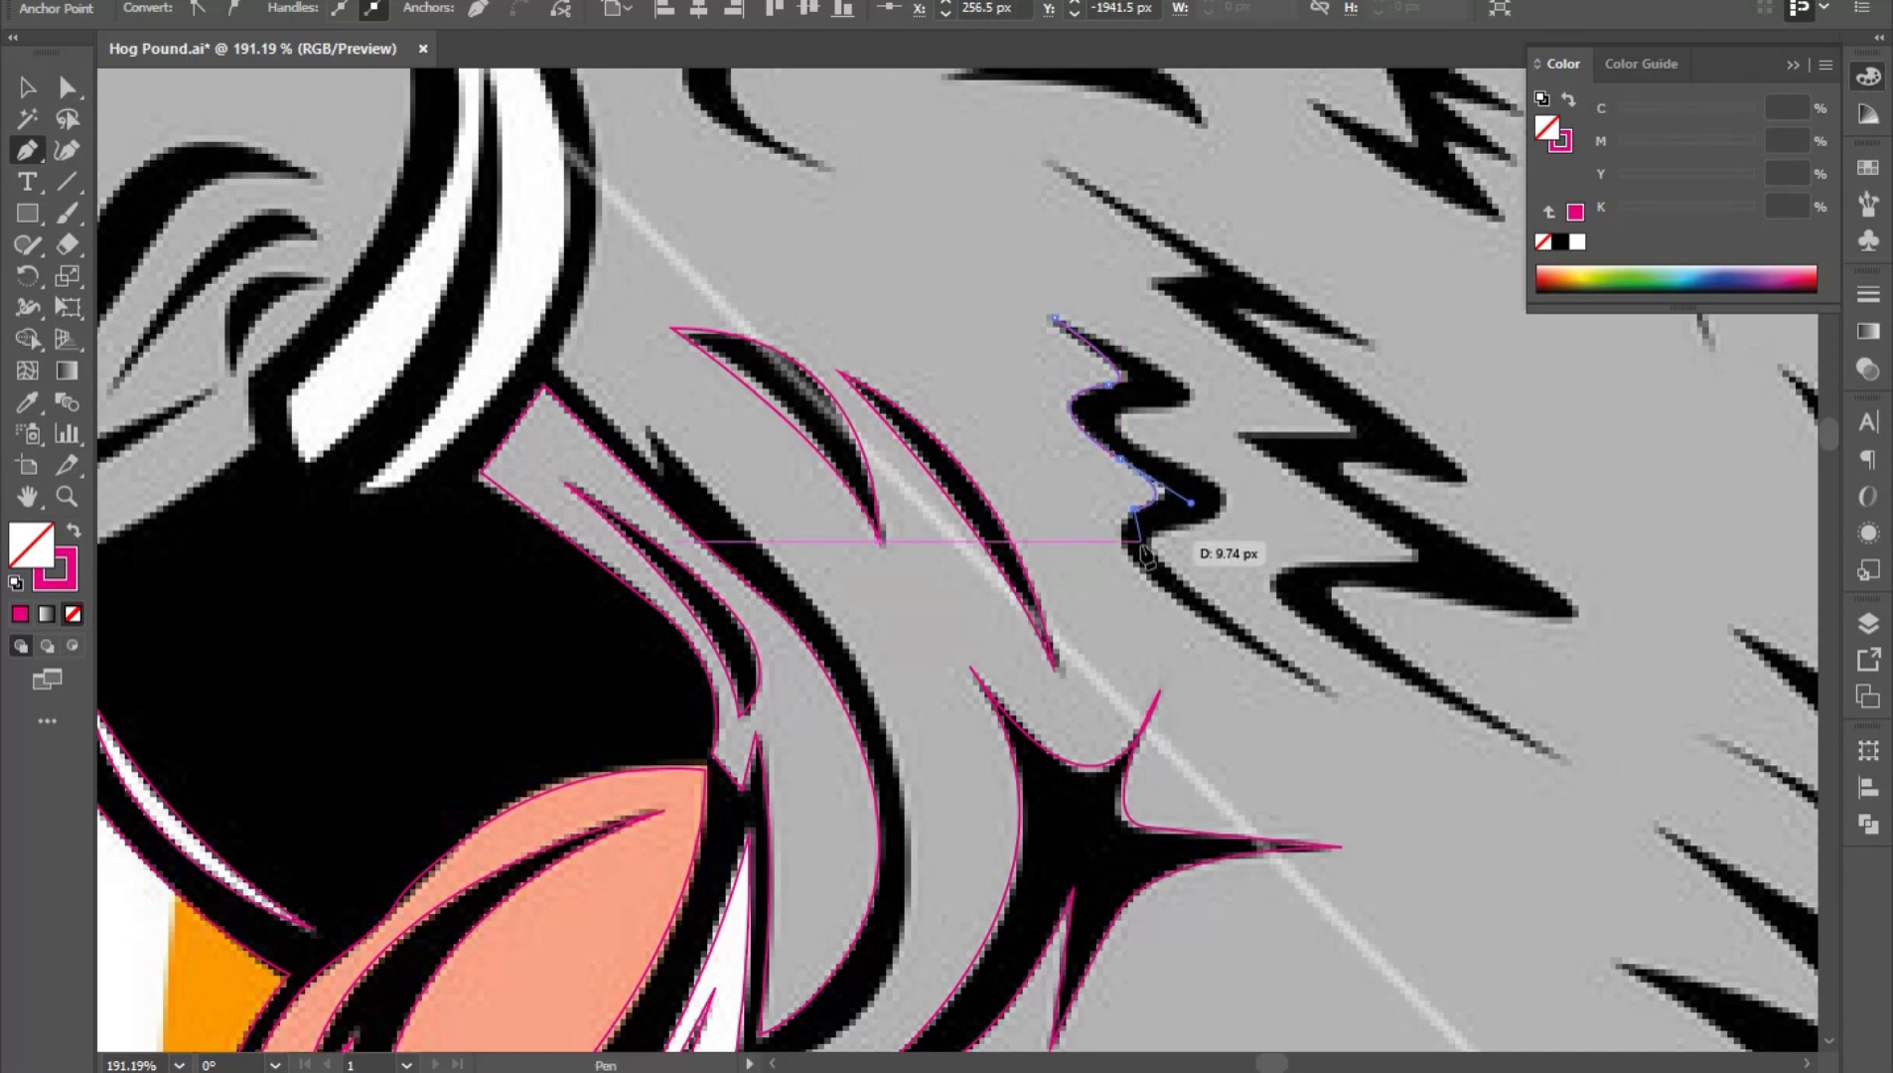
drag(1138, 565, 1161, 584)
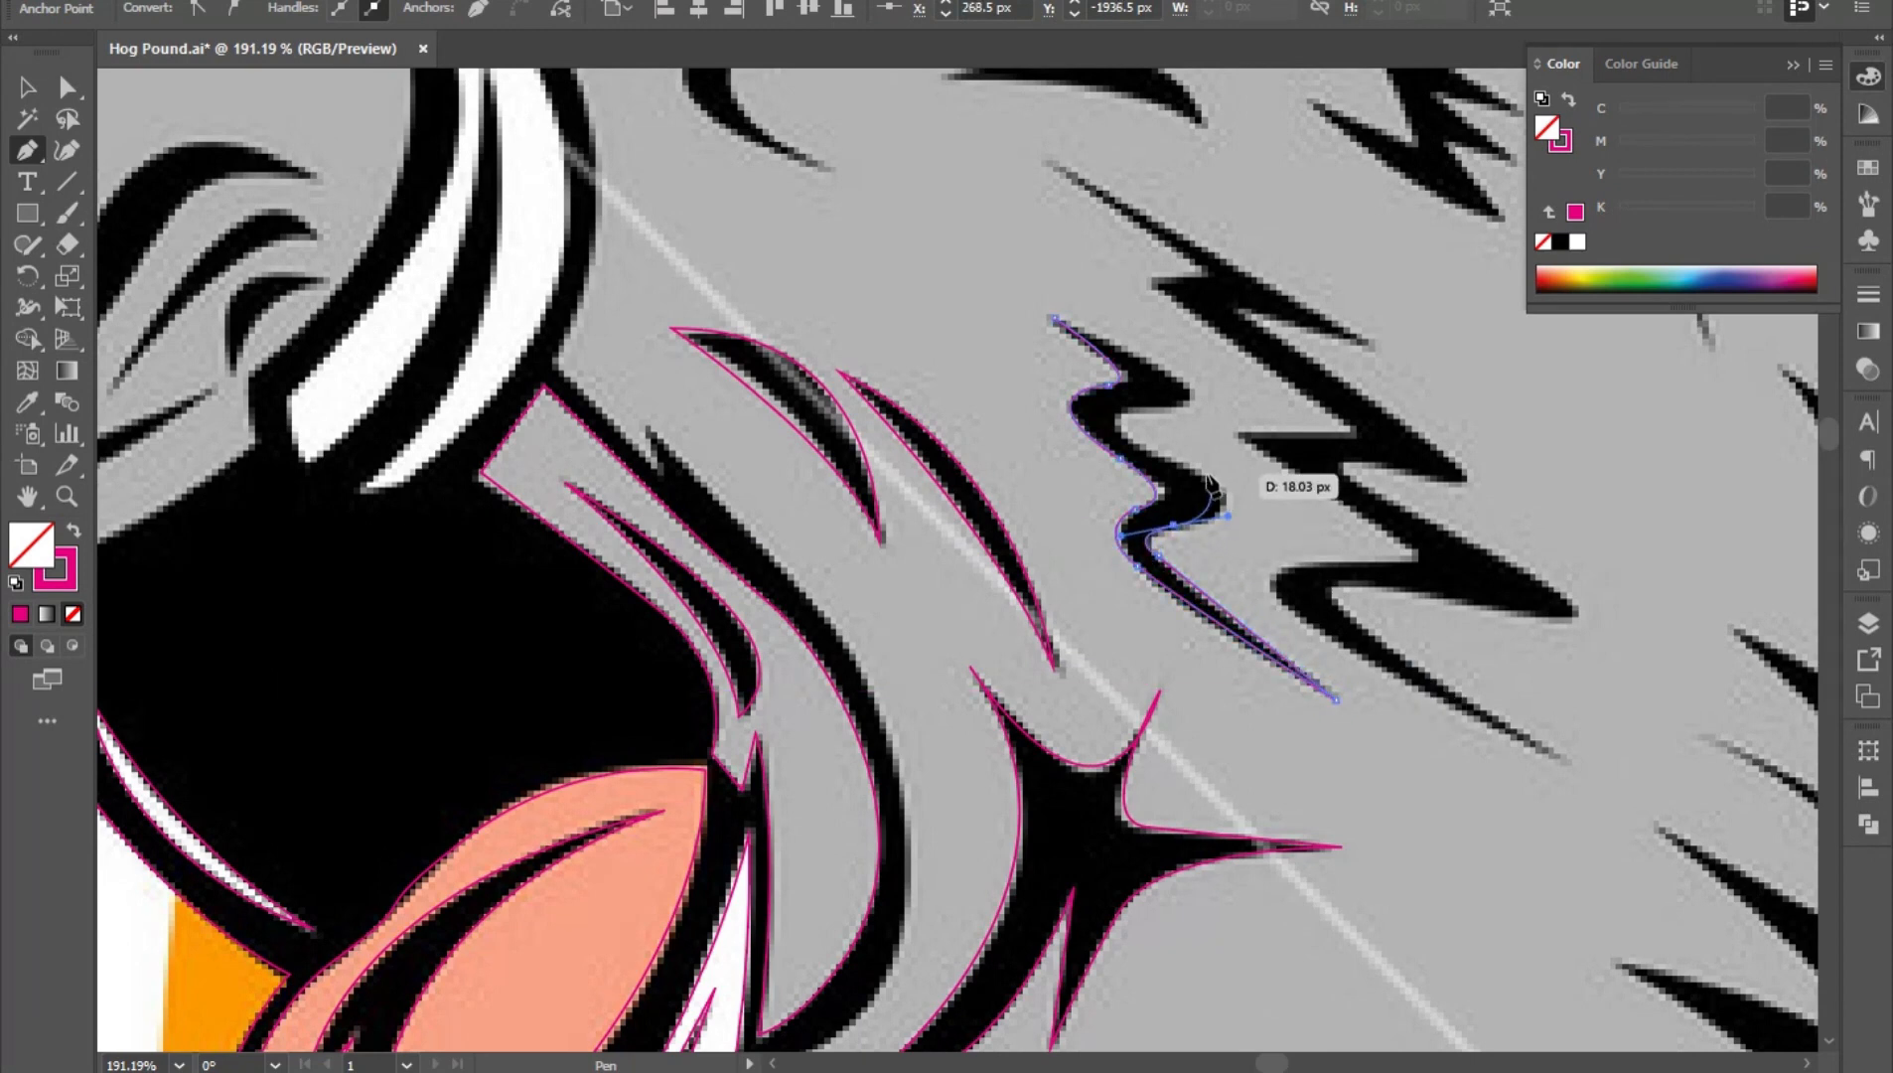
drag(1212, 482, 1164, 452)
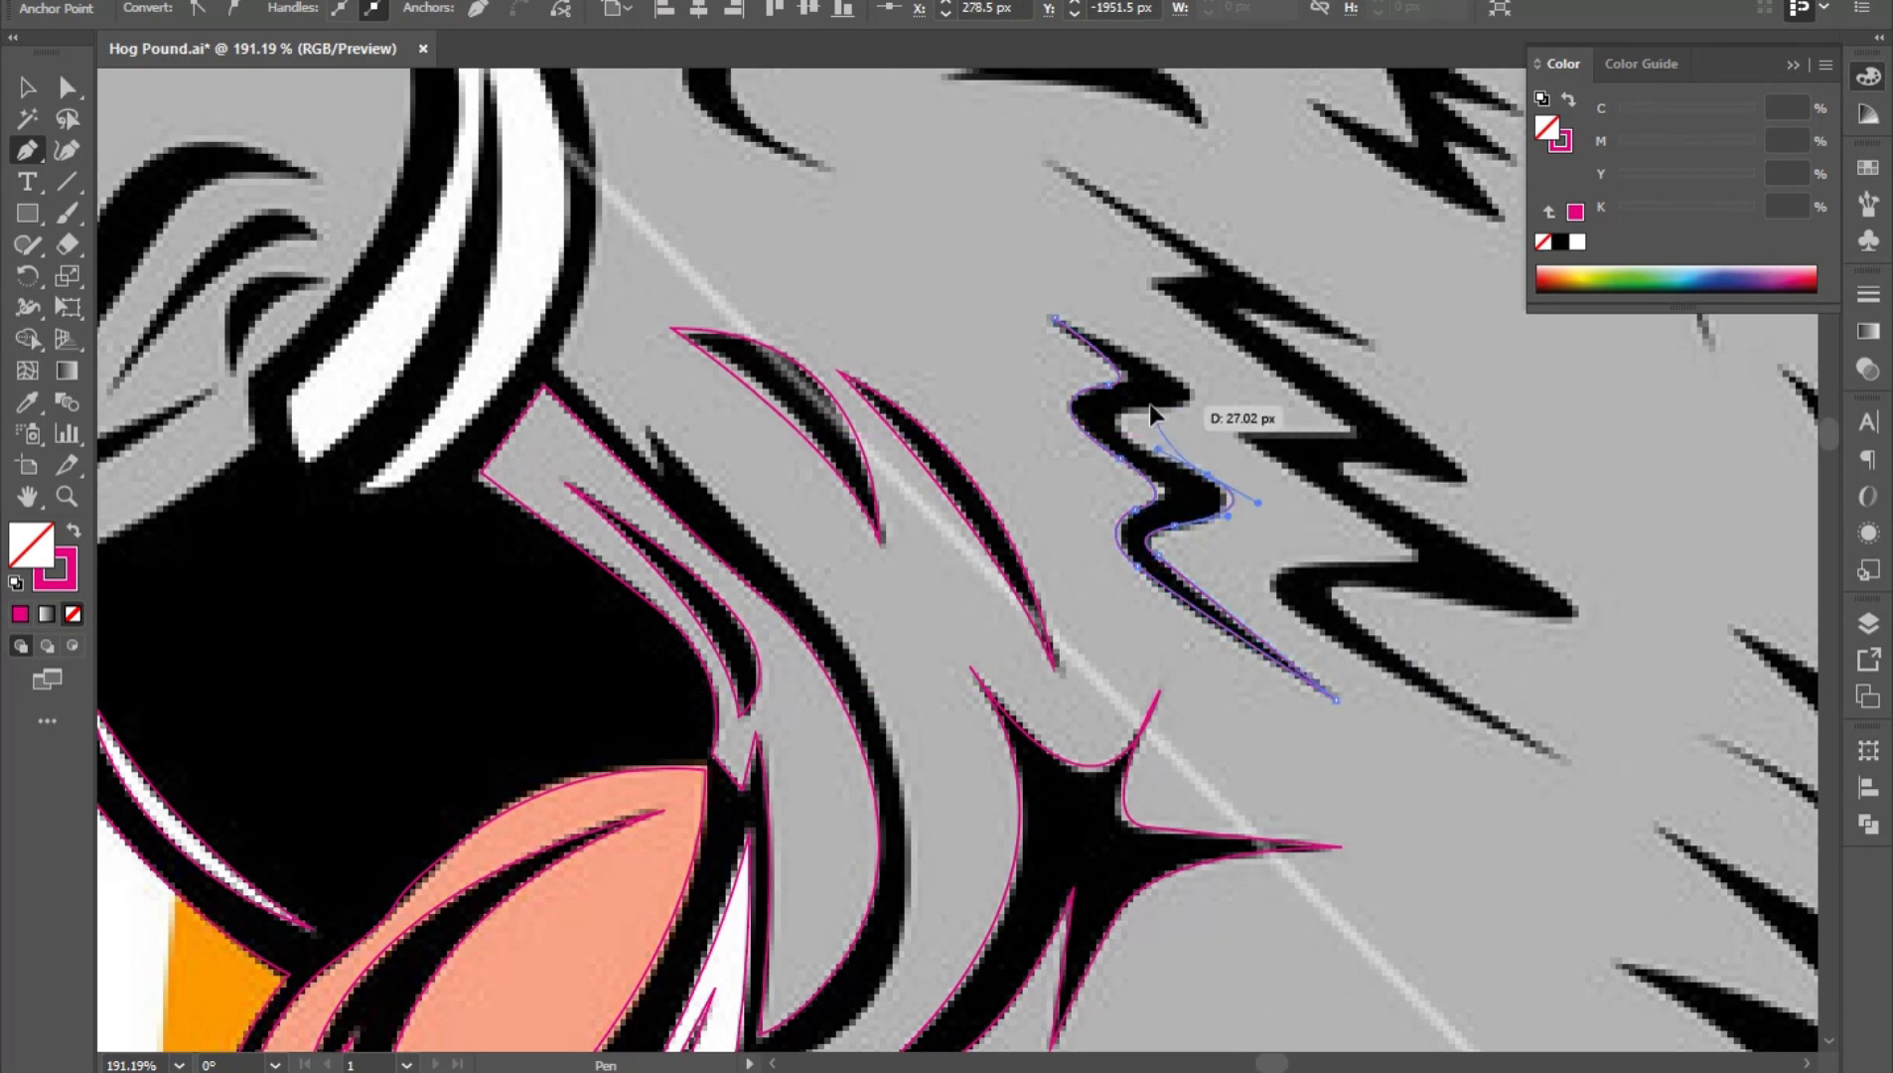
drag(1240, 395, 1239, 394)
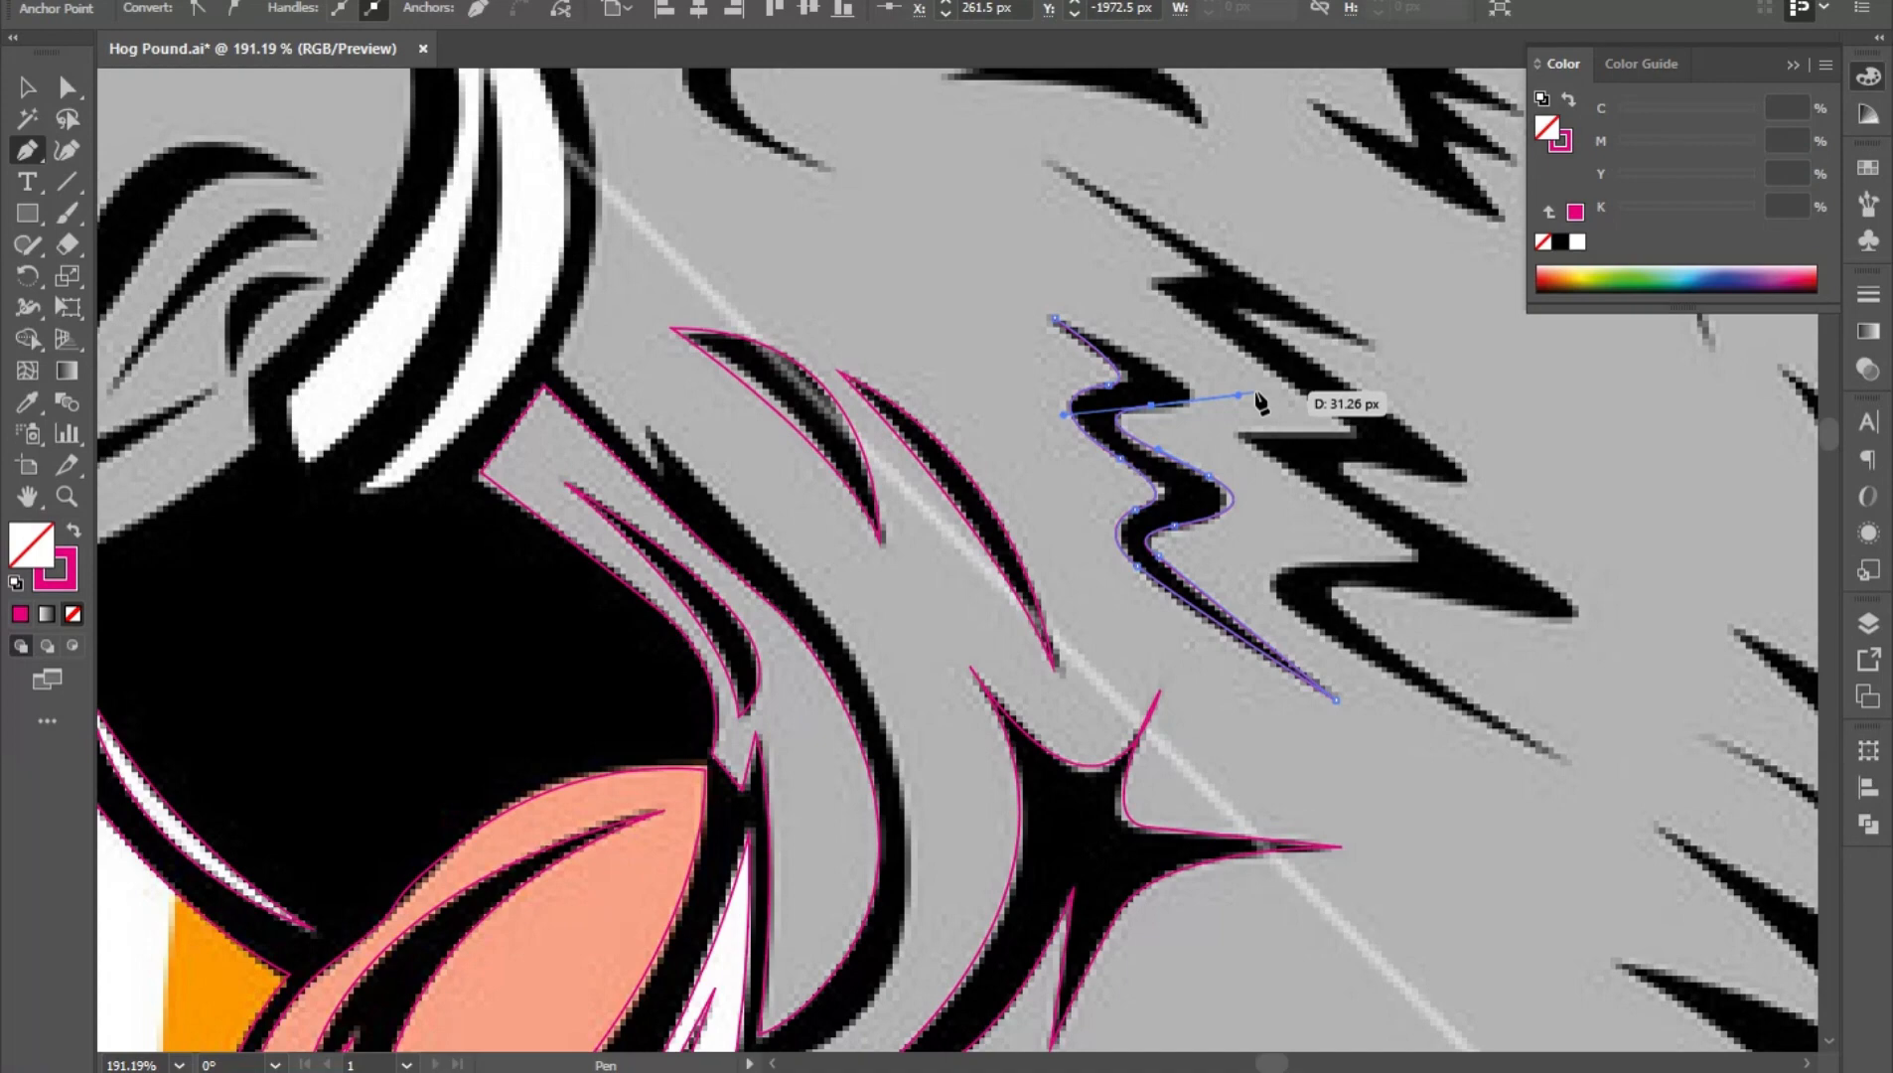
drag(1055, 319, 979, 314)
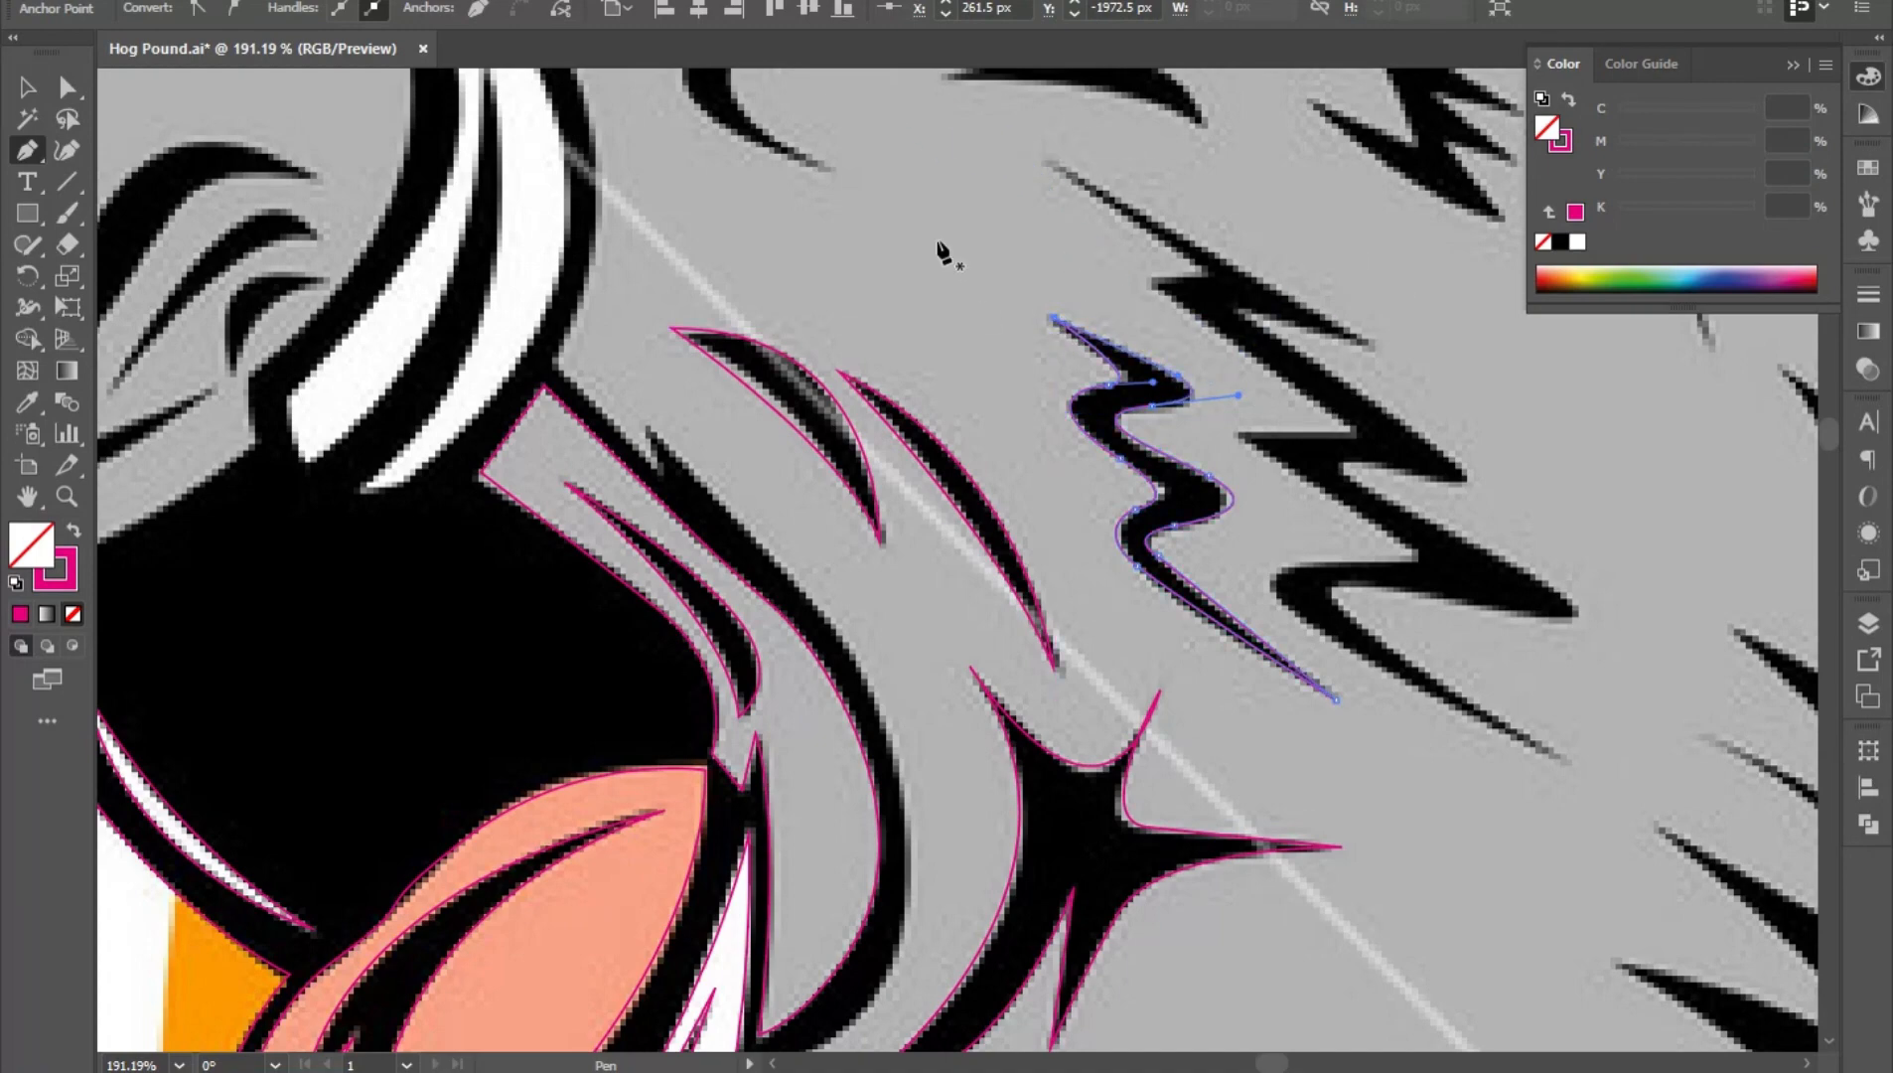
- Begin tracing the large zigzag fur mark beside the wavy one, from its upper tip around the first spike to the notch
scroll(1232, 314, up, 1)
drag(1232, 313, 847, 475)
click(636, 295)
click(1015, 507)
click(856, 471)
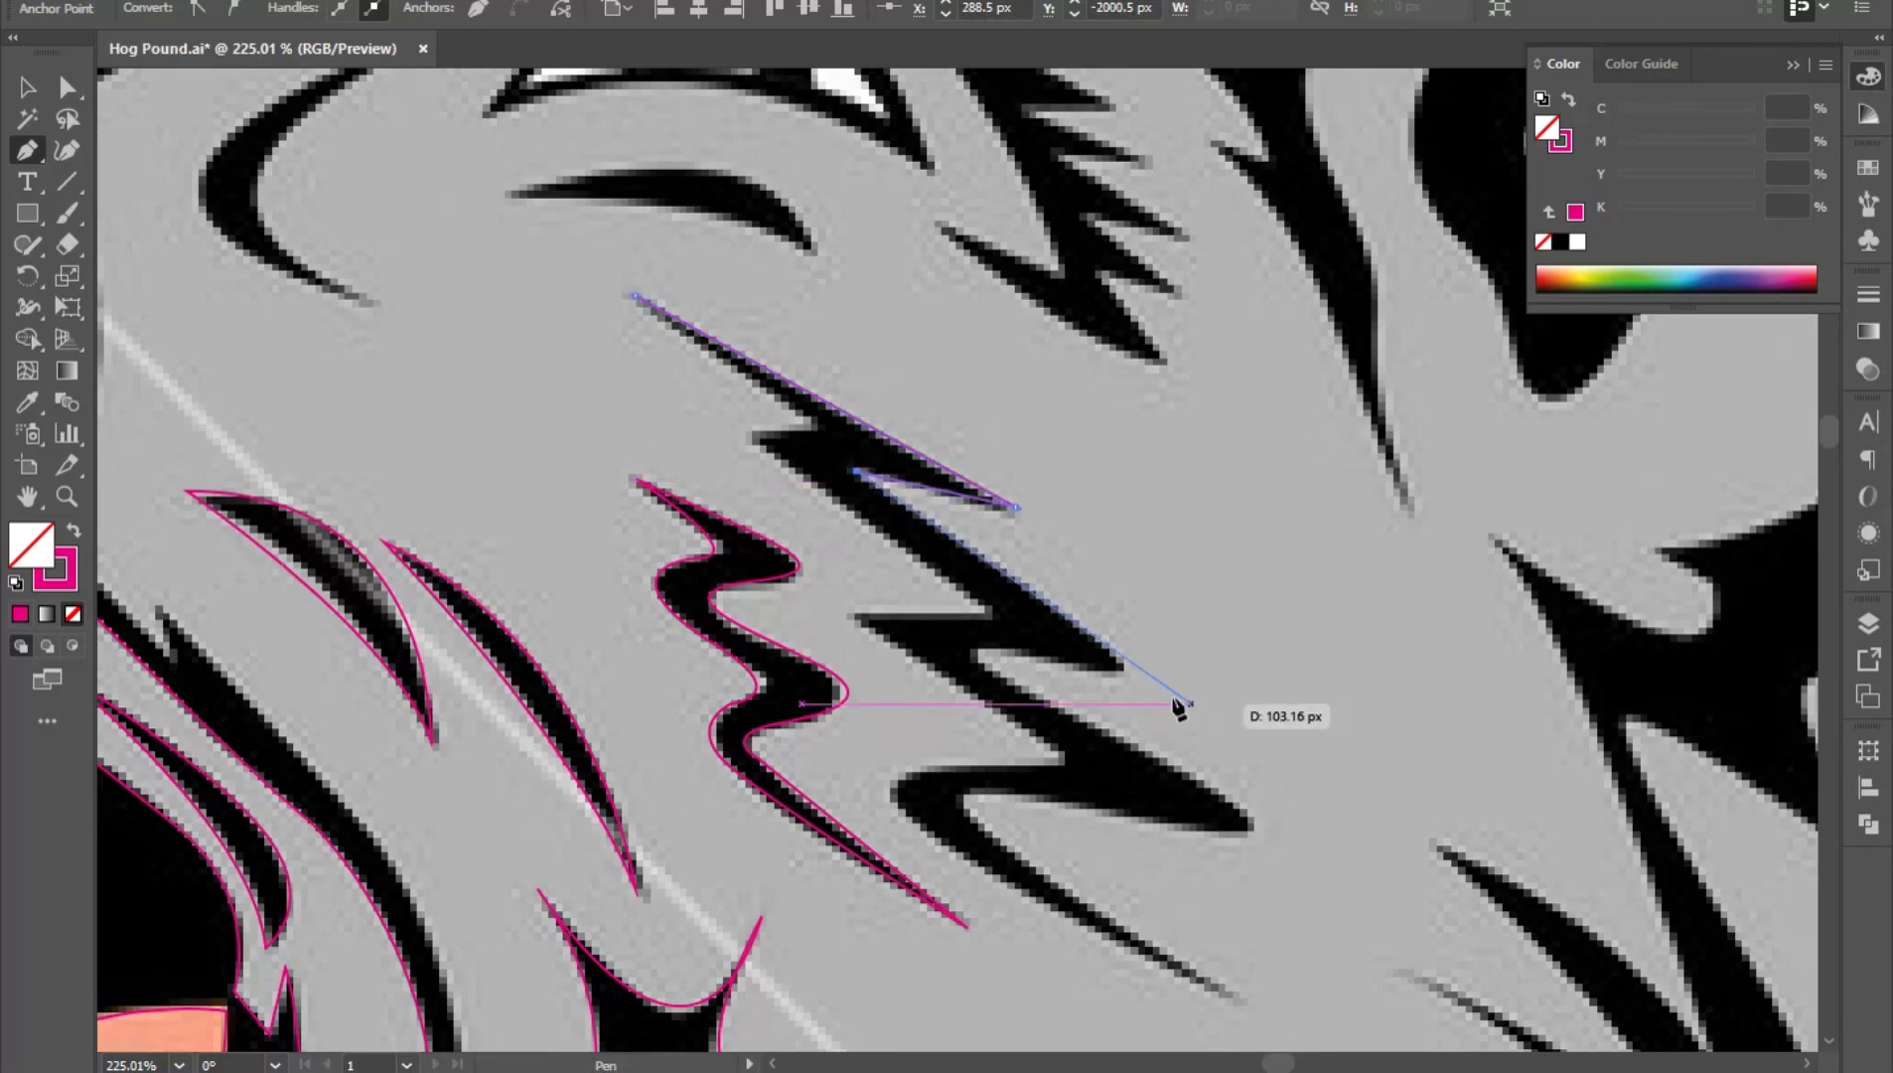
click(1124, 671)
click(977, 652)
click(1252, 825)
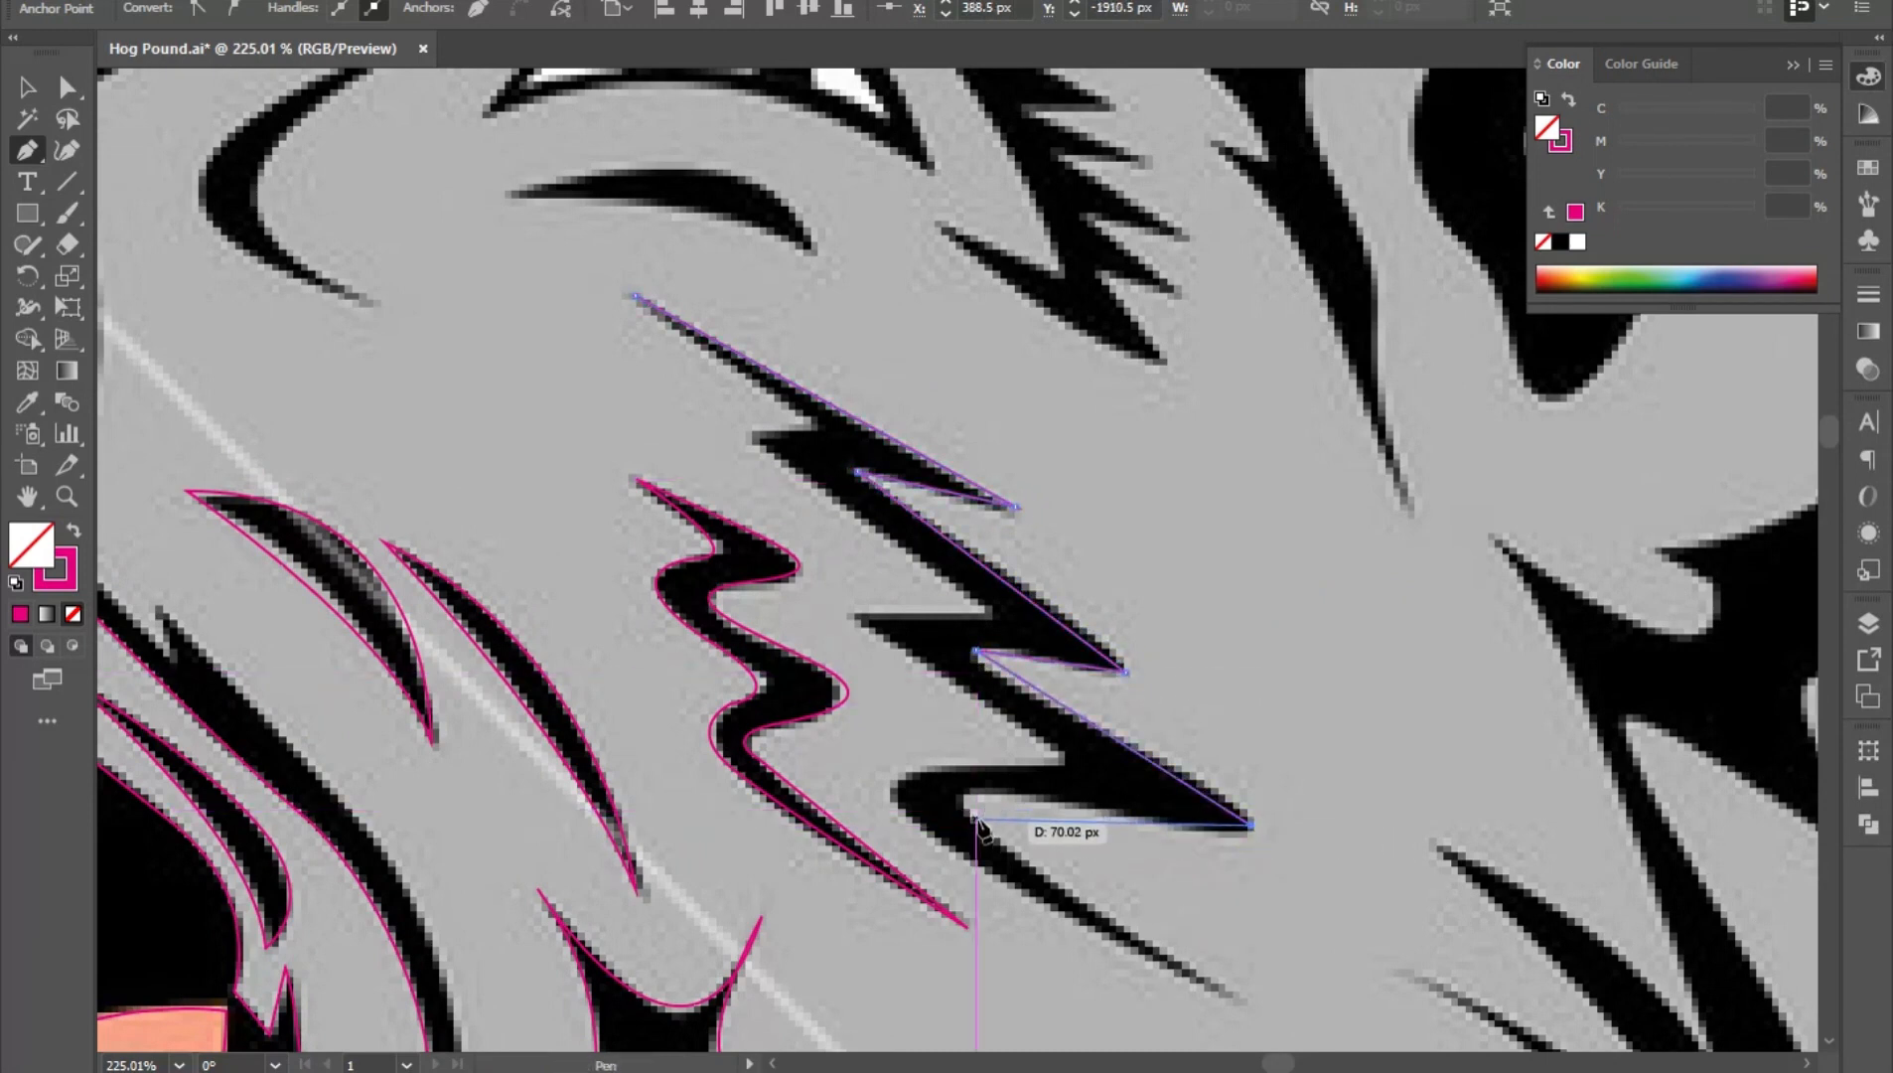
drag(978, 819, 1060, 894)
key(ctrl+z)
key(ctrl+z)
key(ctrl+z)
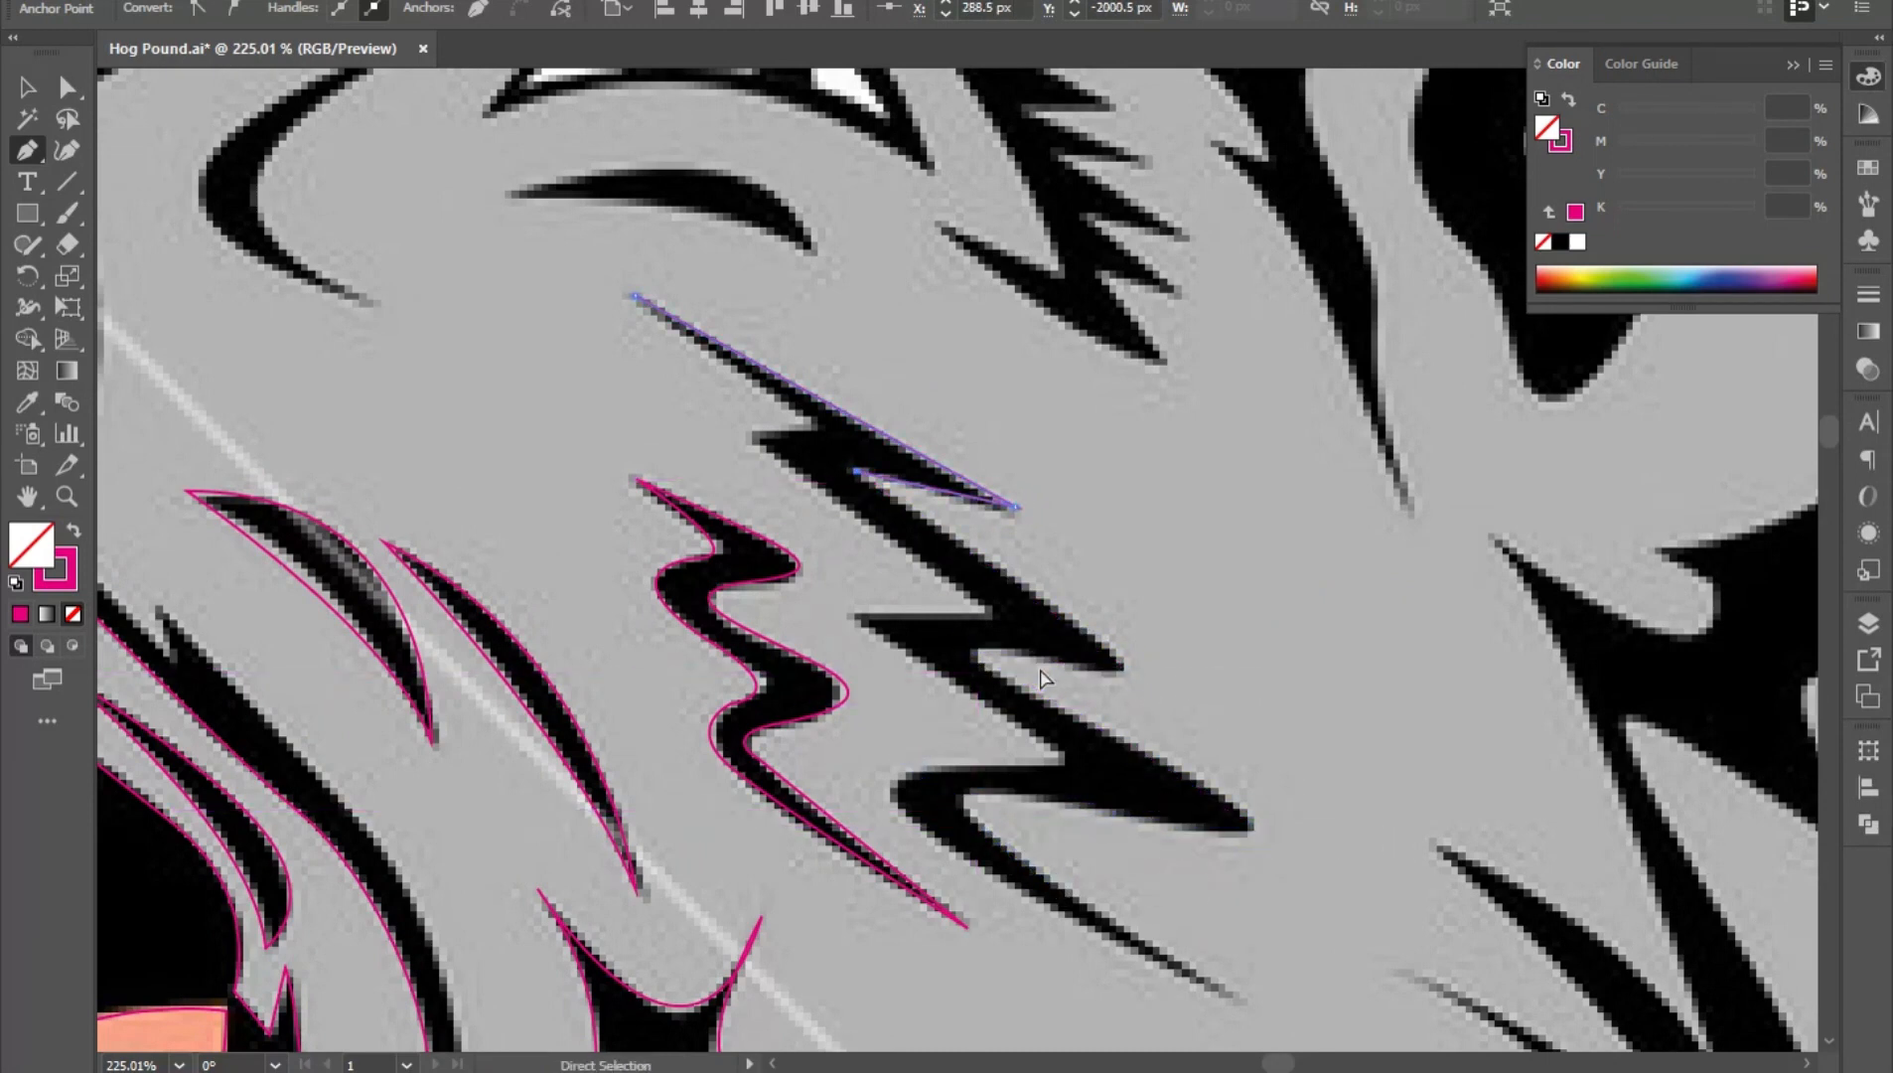
- Trace the zigzag mark's remaining outer spikes with rounded tips and its inner bend down to the tail tip
drag(1102, 673, 1015, 700)
click(1250, 830)
drag(967, 810, 989, 851)
click(1241, 998)
- Trace the zigzag mark's opposite edge from the tail back through its notches and spikes, and close the path at its upper tip
click(901, 809)
drag(945, 769, 1007, 772)
drag(1051, 743, 970, 707)
click(854, 616)
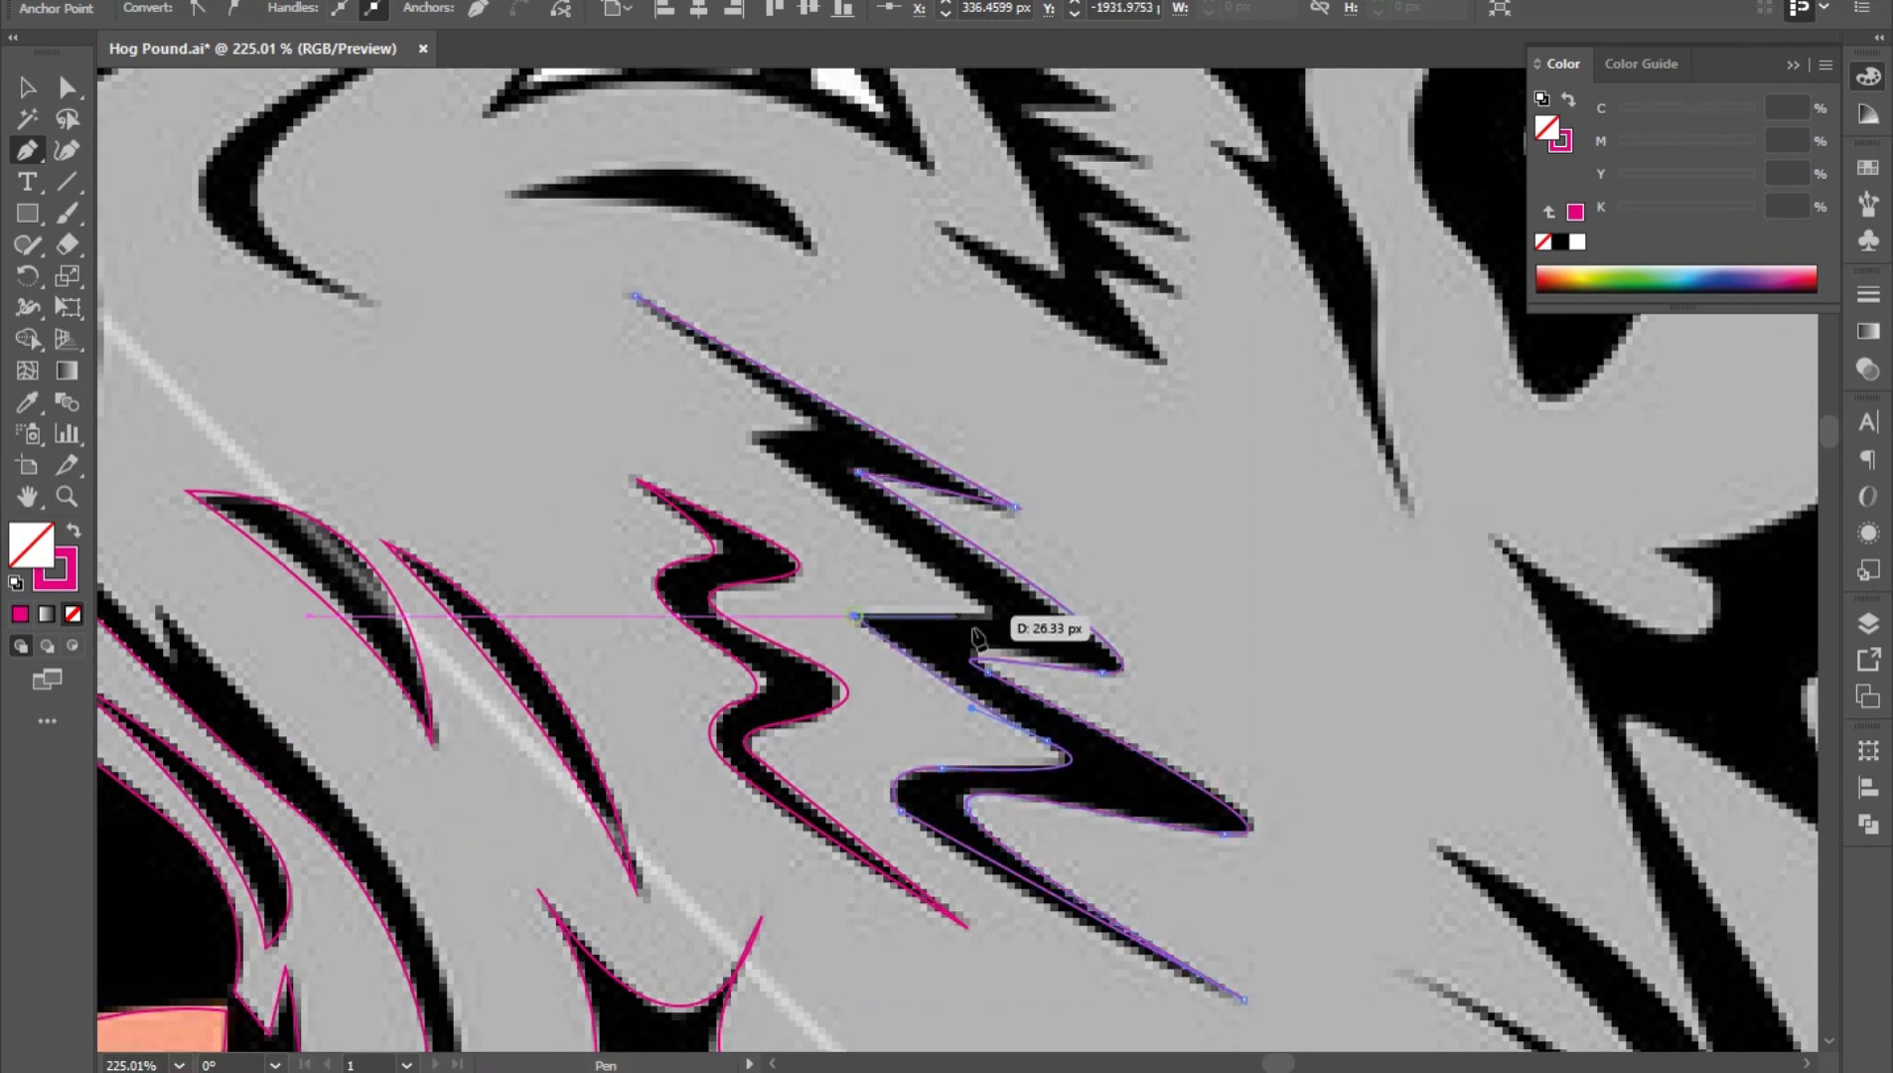
click(998, 616)
click(747, 432)
click(821, 424)
click(636, 296)
- Trace the C-shaped black mark between the eye and the tusks as a closed curved path
drag(1157, 724, 937, 735)
drag(730, 656, 916, 546)
click(940, 352)
drag(826, 677, 1159, 821)
click(827, 677)
drag(699, 455, 872, 341)
click(942, 353)
drag(977, 507, 852, 517)
drag(852, 517, 647, 375)
scroll(614, 468, up, 3)
key(ctrl+z)
key(ctrl+z)
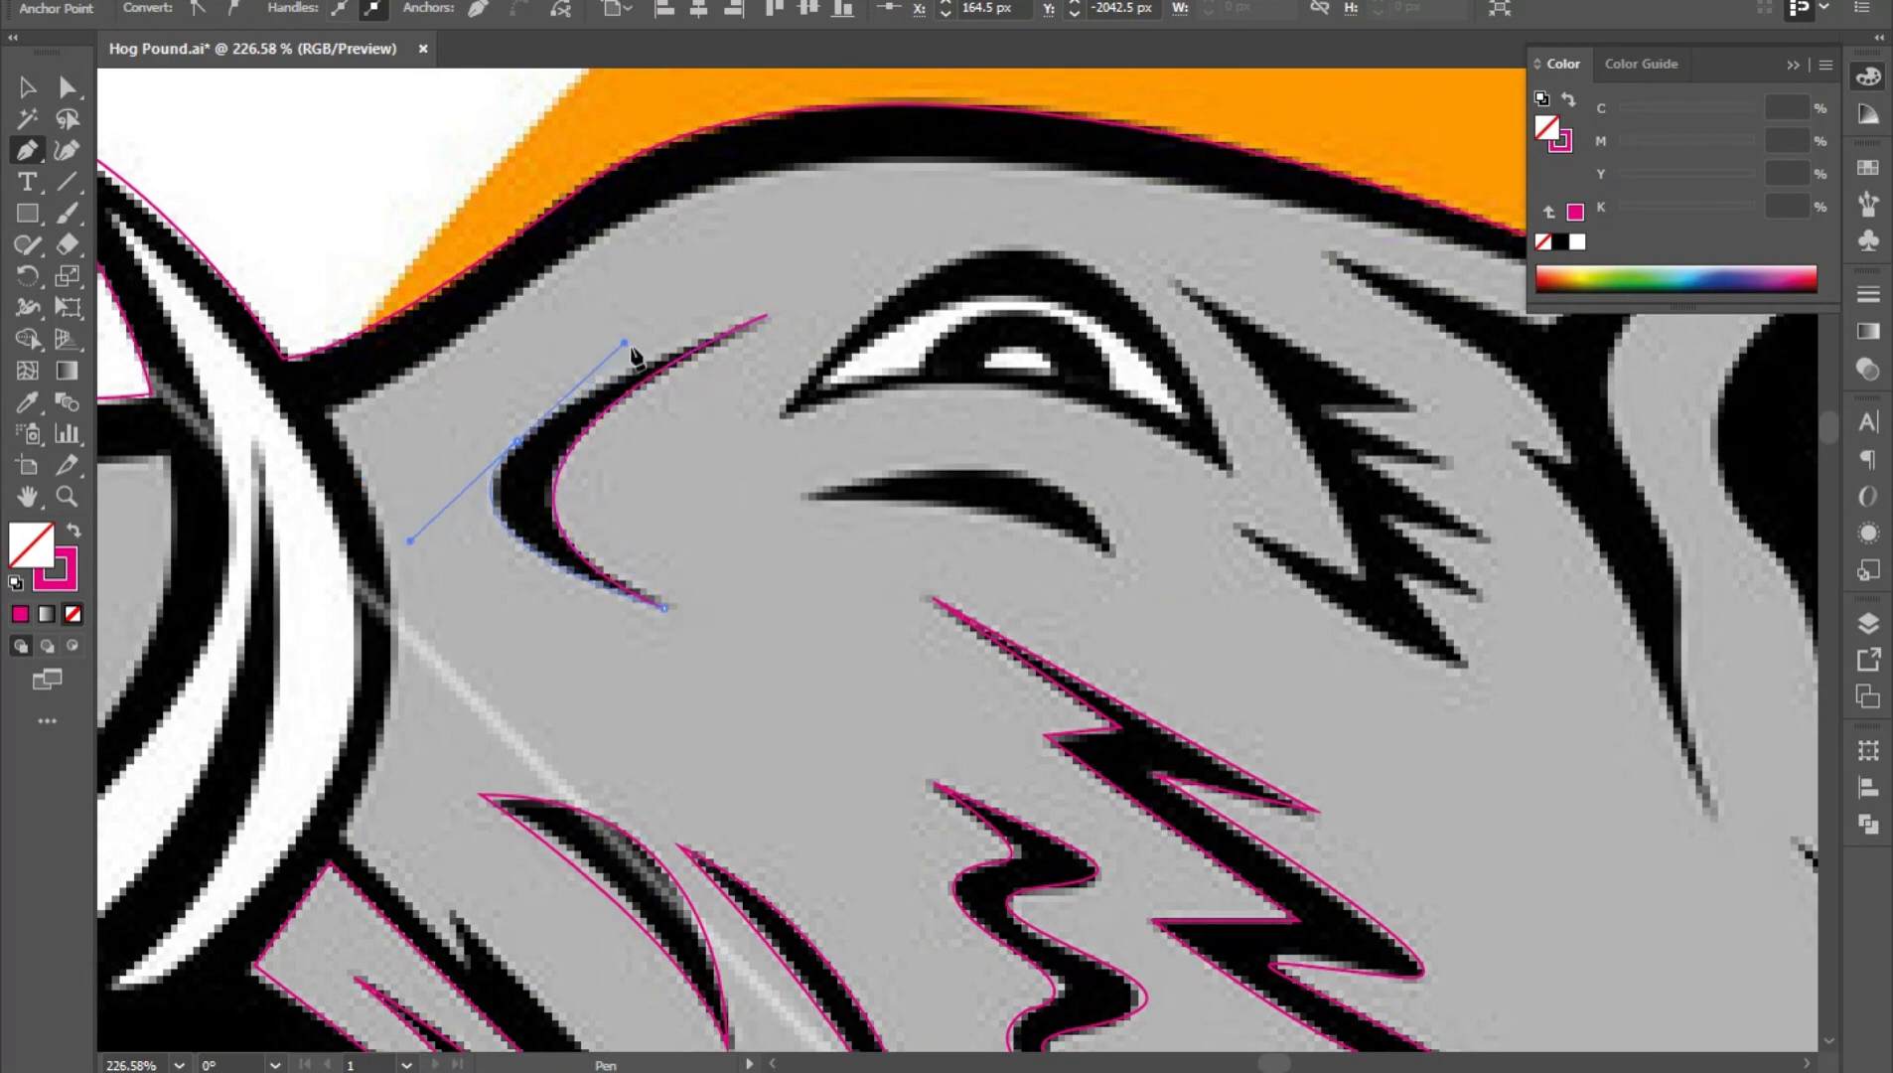
click(767, 316)
- Trace the lower and upper edges of the crescent-shaped black mark beneath the eye
click(799, 494)
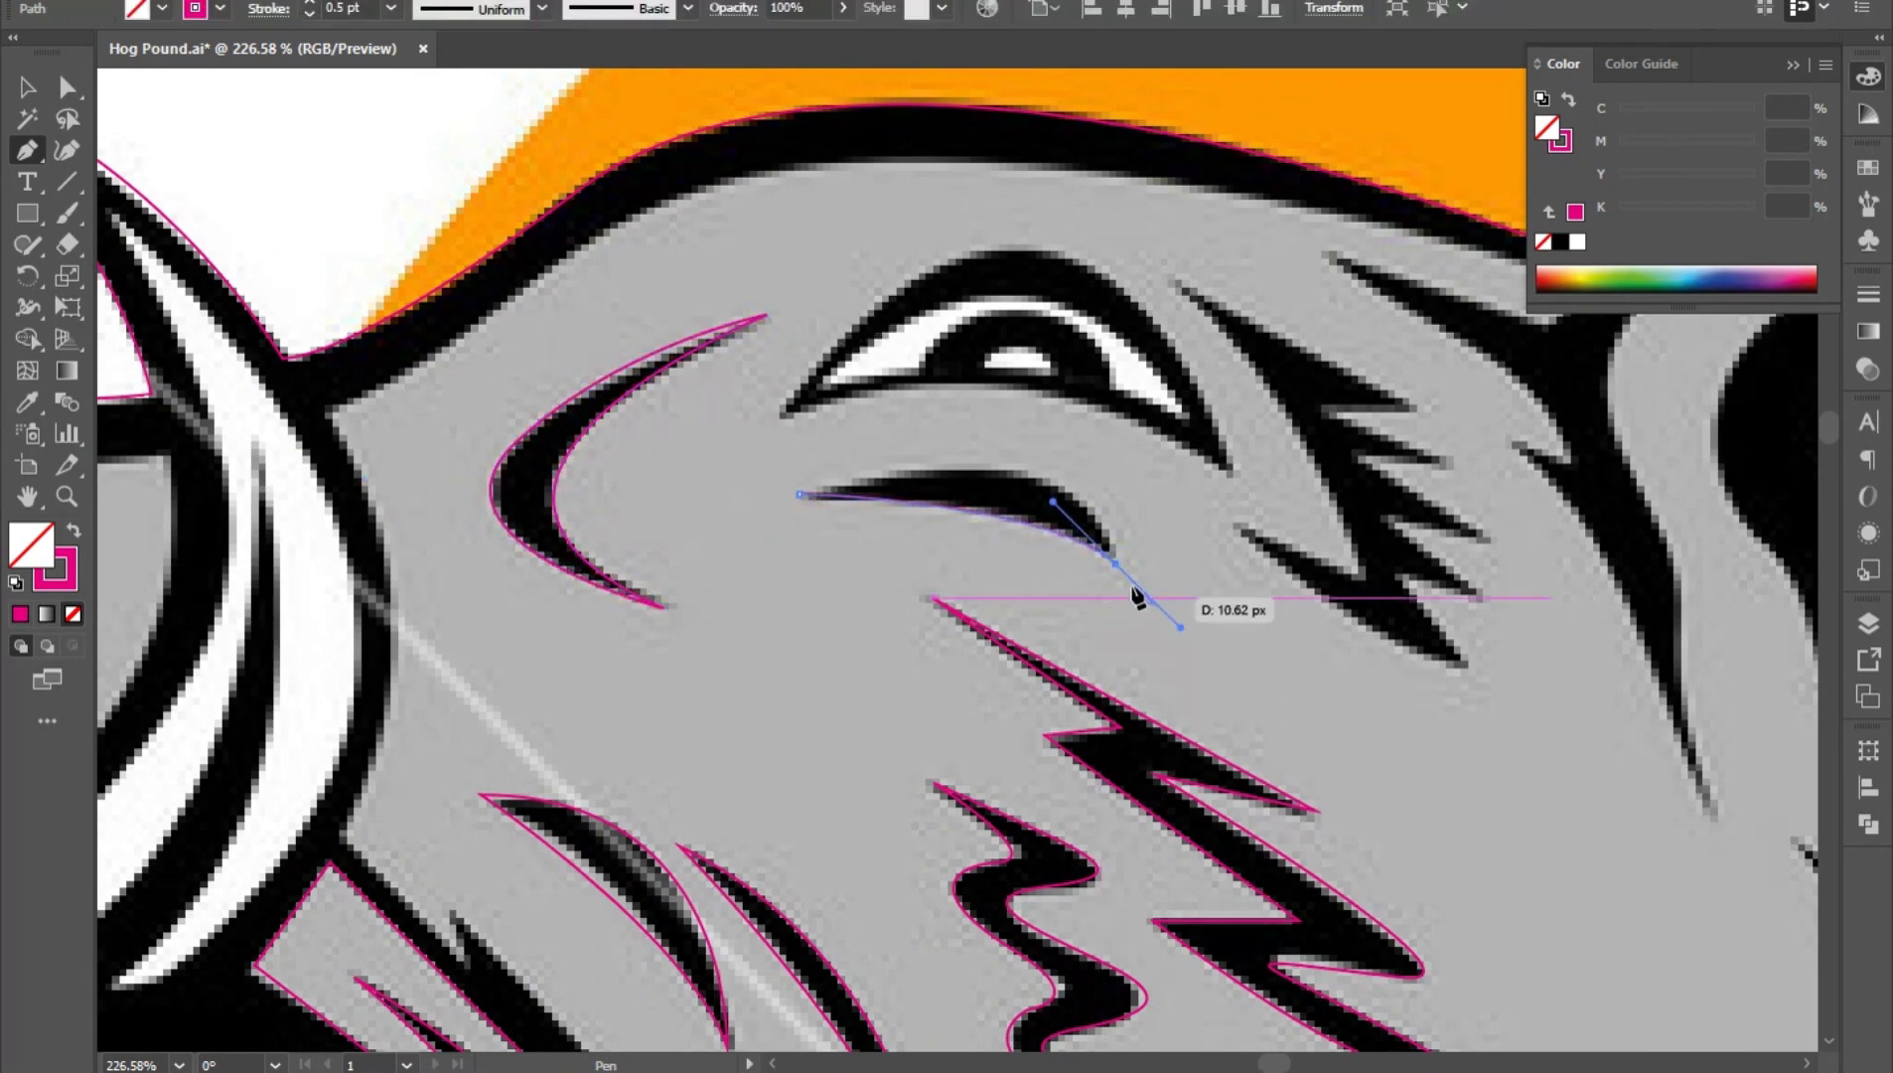
click(1116, 564)
drag(1037, 484, 880, 460)
key(ctrl+z)
click(1116, 563)
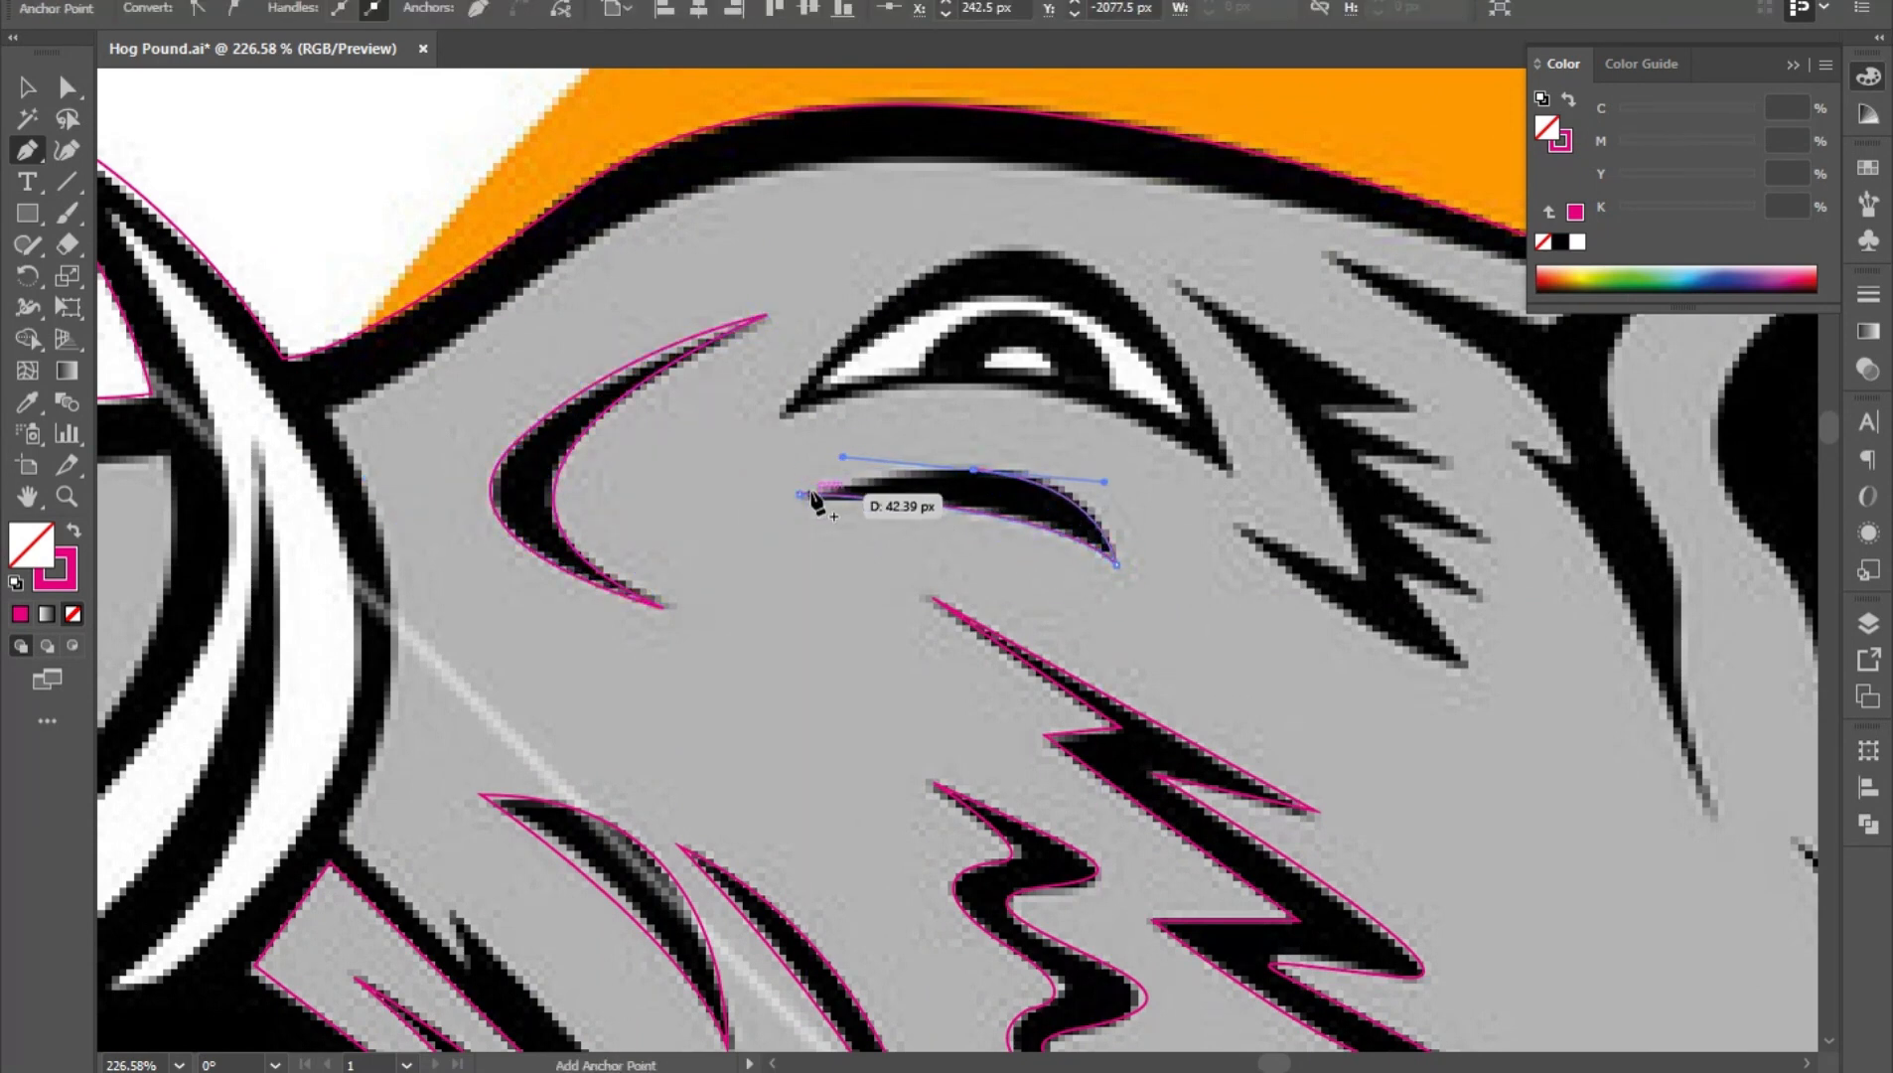
- Trace the serrated mark behind the eye from its upper tip along the inner edge and around the lower spike
drag(1247, 631, 1260, 698)
click(922, 300)
click(1111, 587)
click(986, 531)
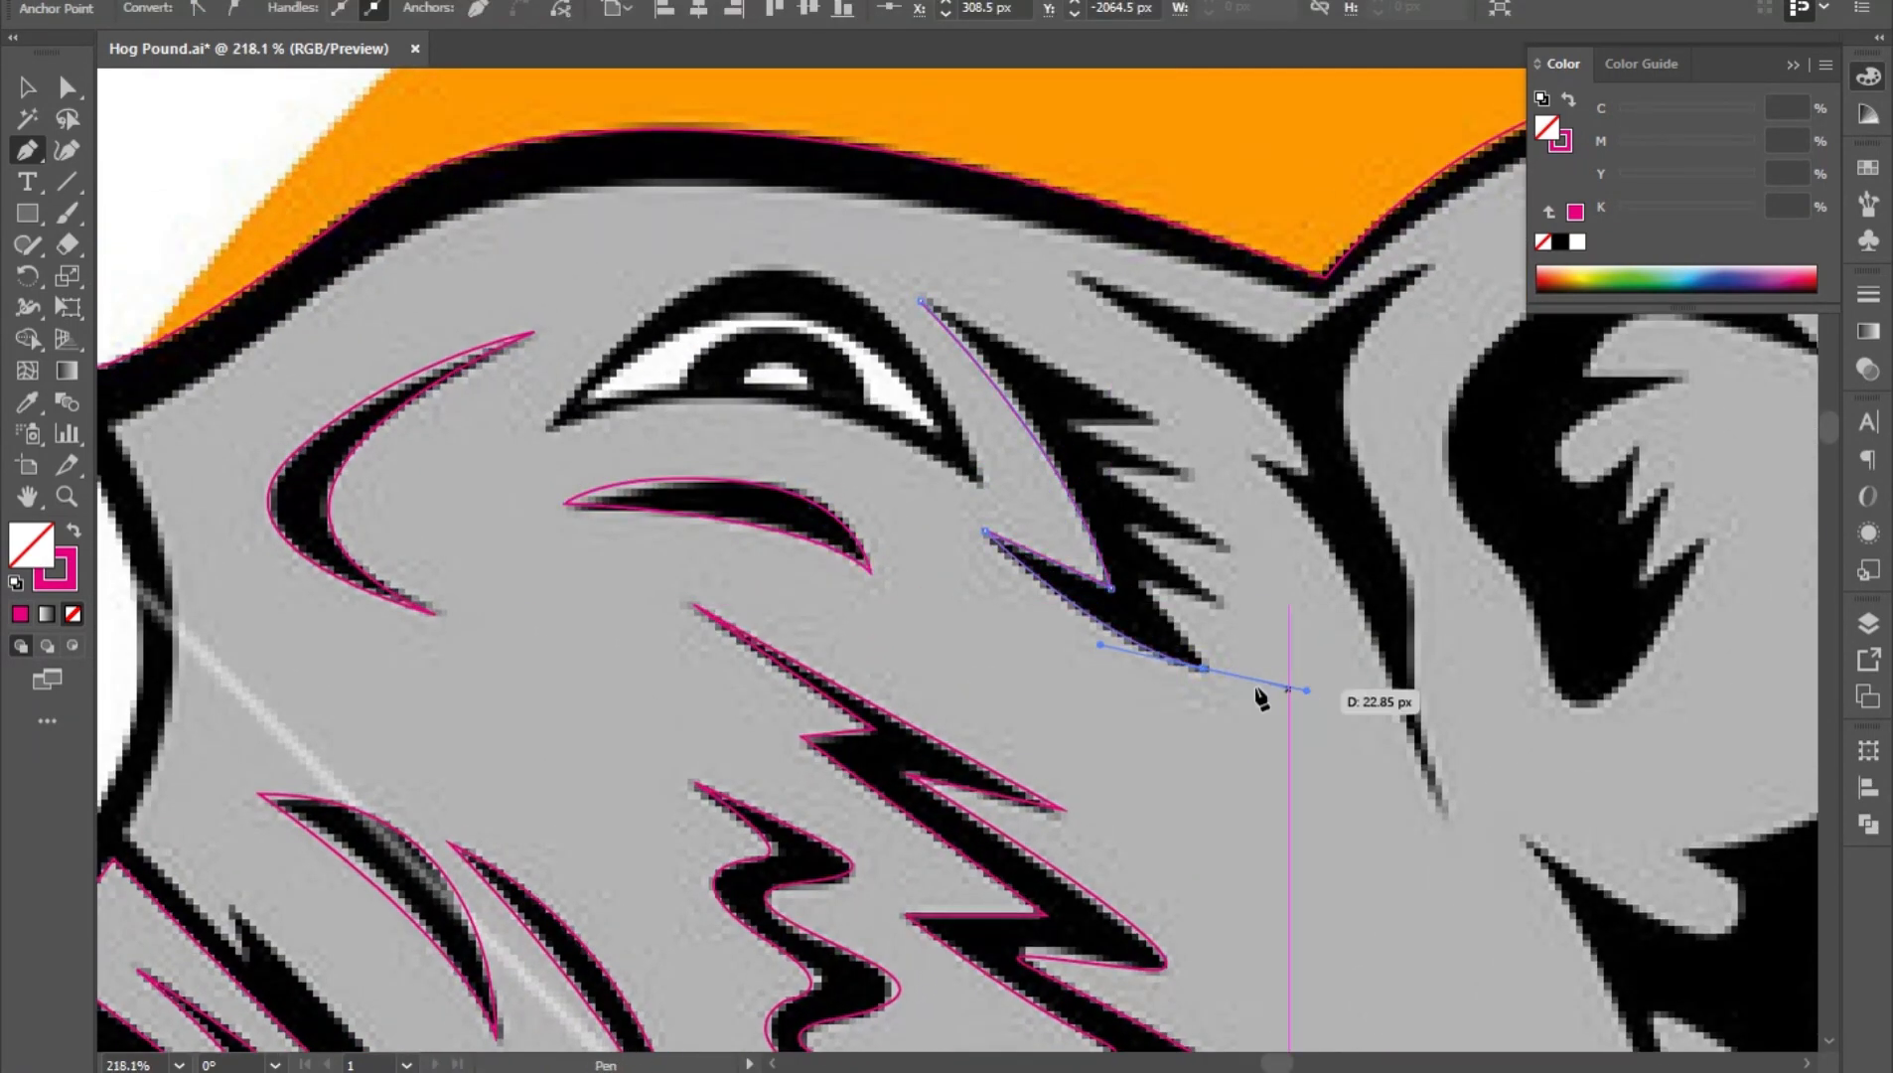
- Trace the row of sharp spikes on the serrated eye mark's outer edge back to its upper tip, closing the path
click(1142, 582)
click(1218, 603)
click(1122, 525)
click(1227, 549)
click(1097, 474)
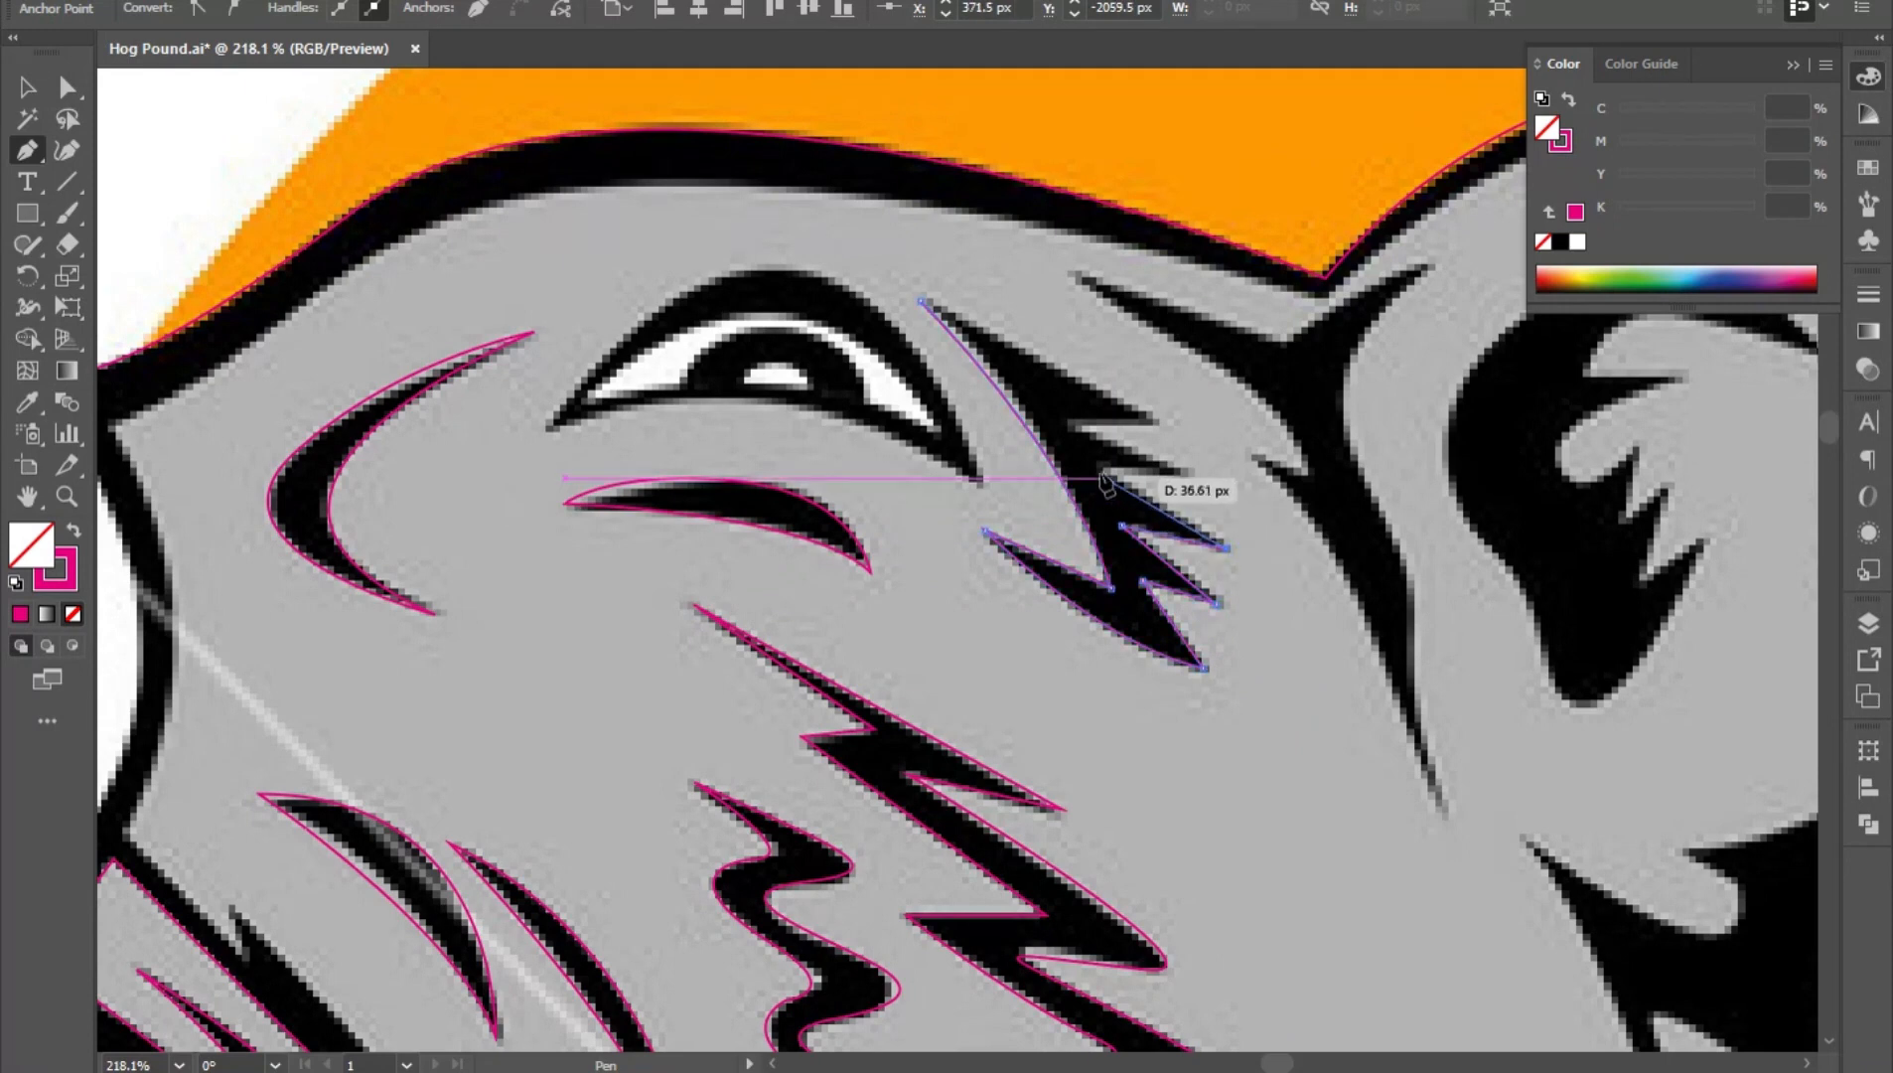
click(1188, 477)
click(1075, 429)
click(1168, 425)
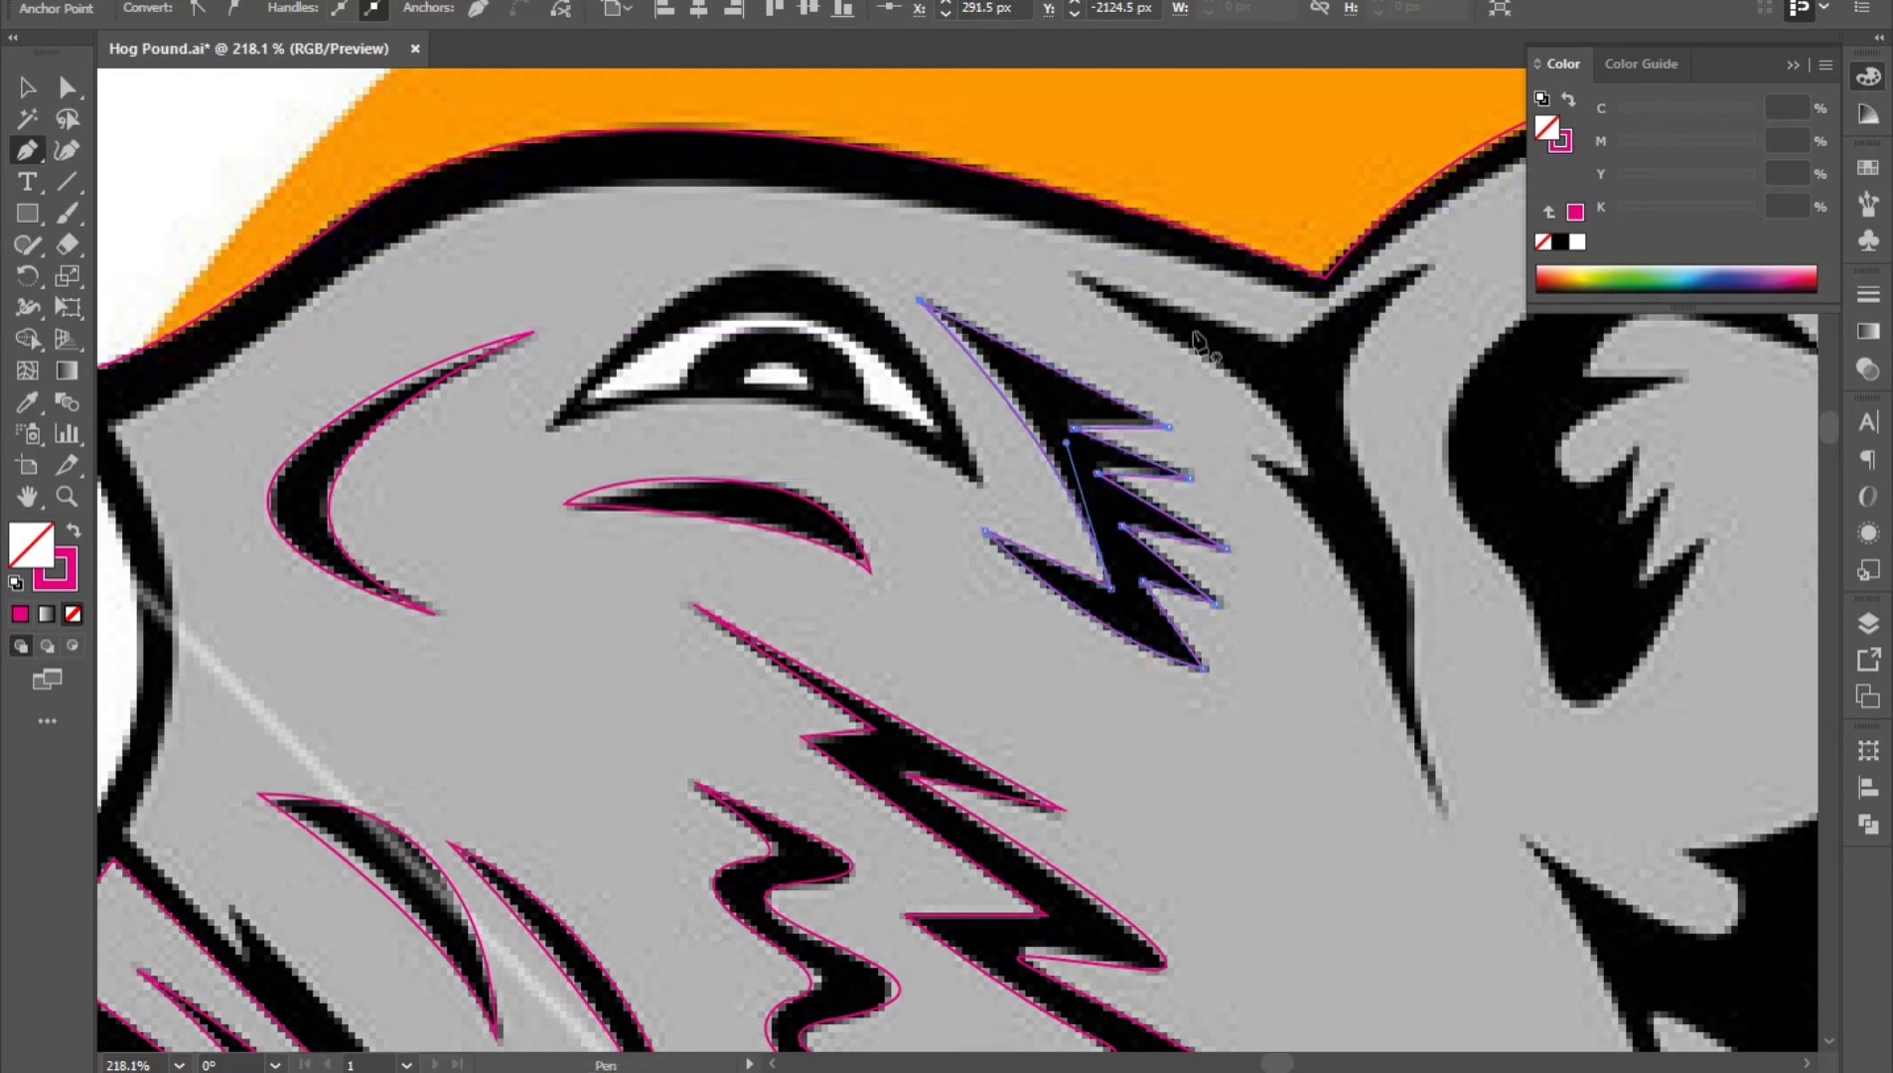
- Trace the Y-shaped mark between the eye and the ear from its upper tip, around the small side spike, toward its lower tip
drag(1227, 520, 1007, 594)
ctrl+click(868, 414)
click(762, 342)
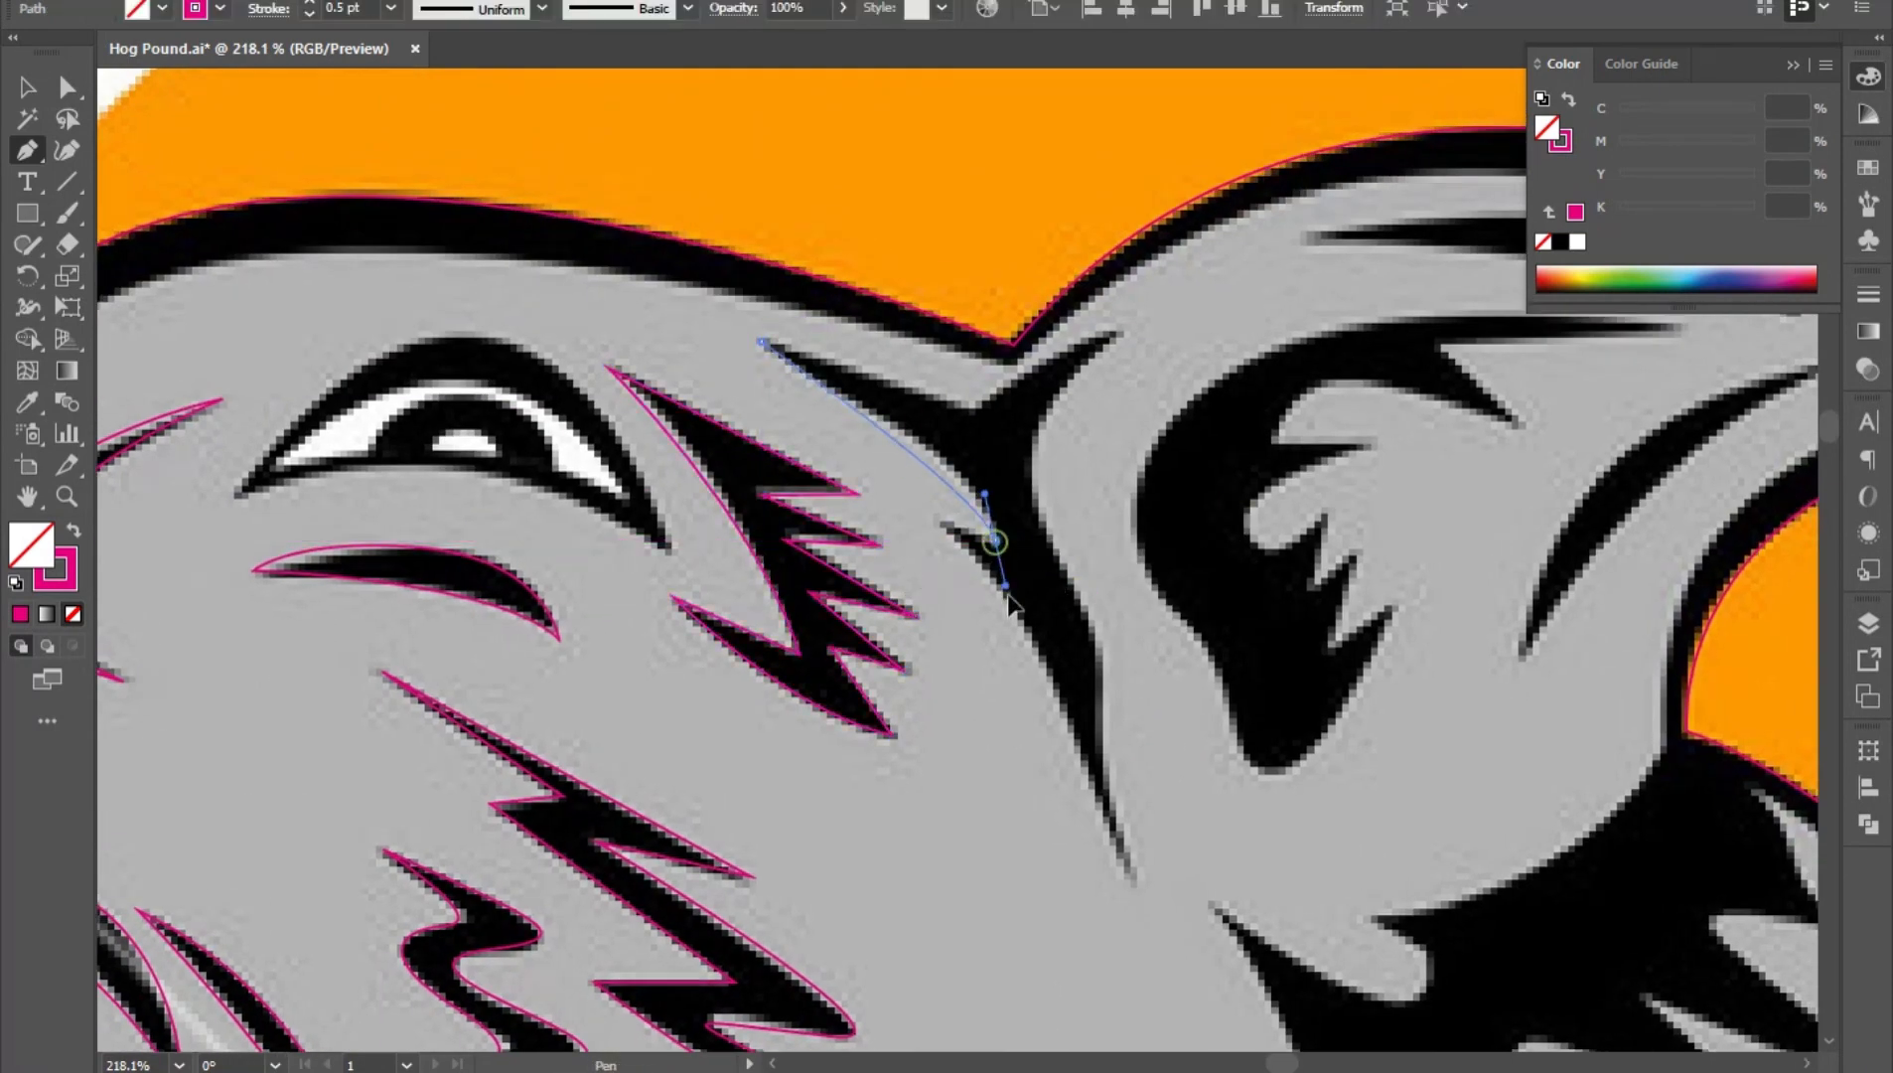
click(995, 540)
click(939, 517)
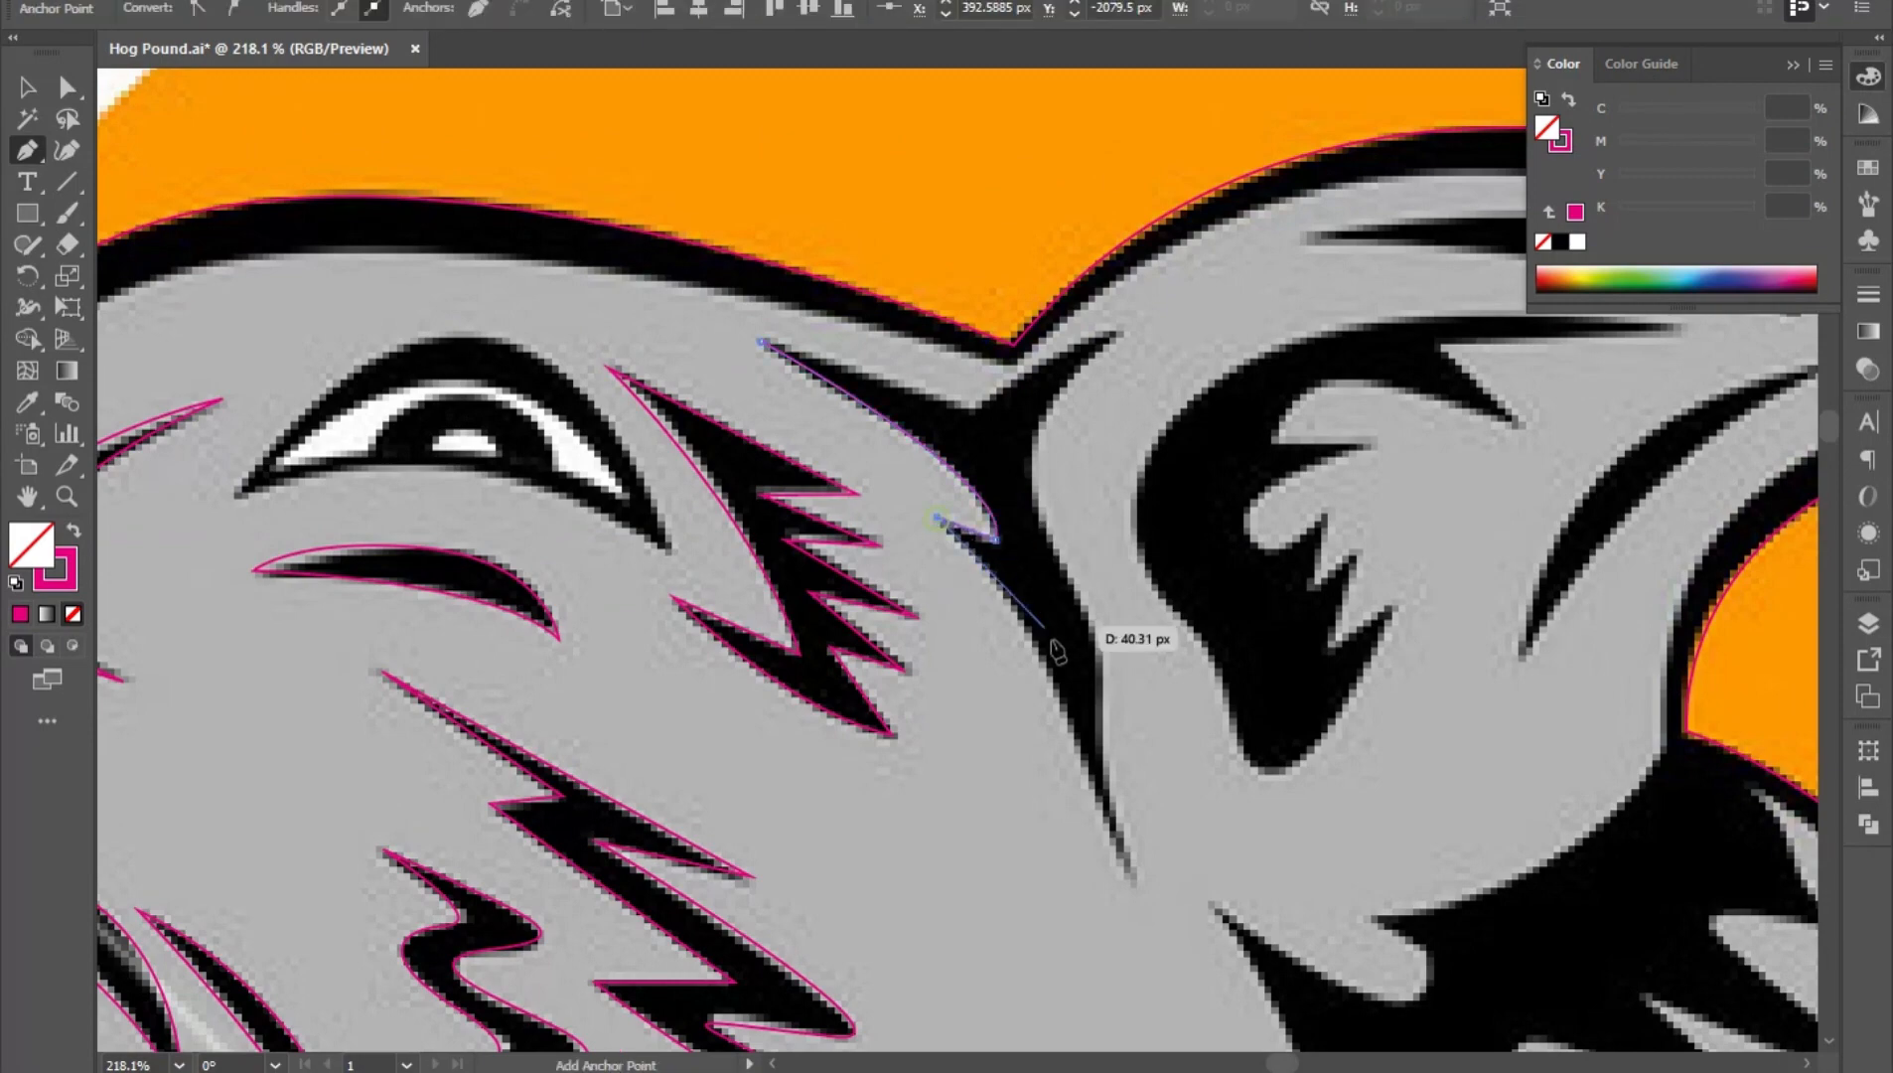
drag(1088, 753, 1043, 639)
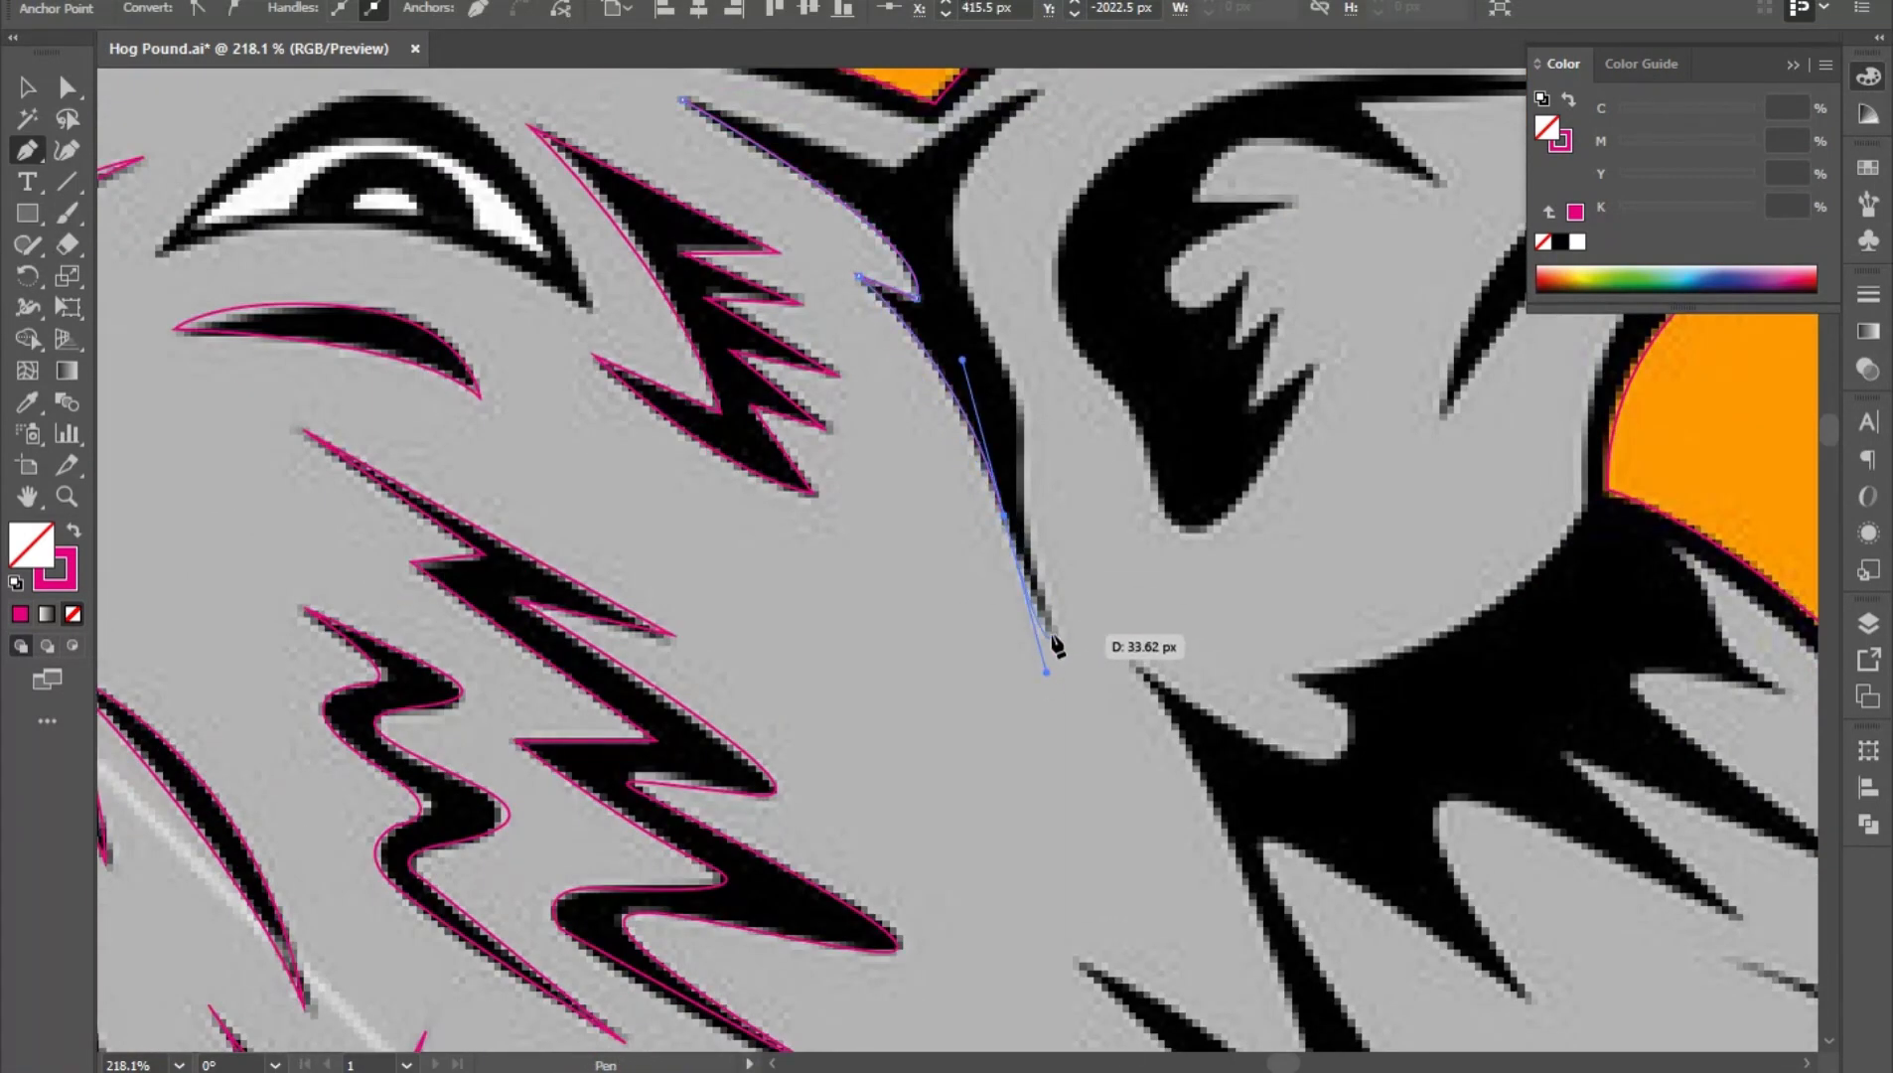
- Trace the Y-shaped mark's ear-side edge up to its second upper tip and through the fork, and close the path
drag(1024, 479, 1023, 364)
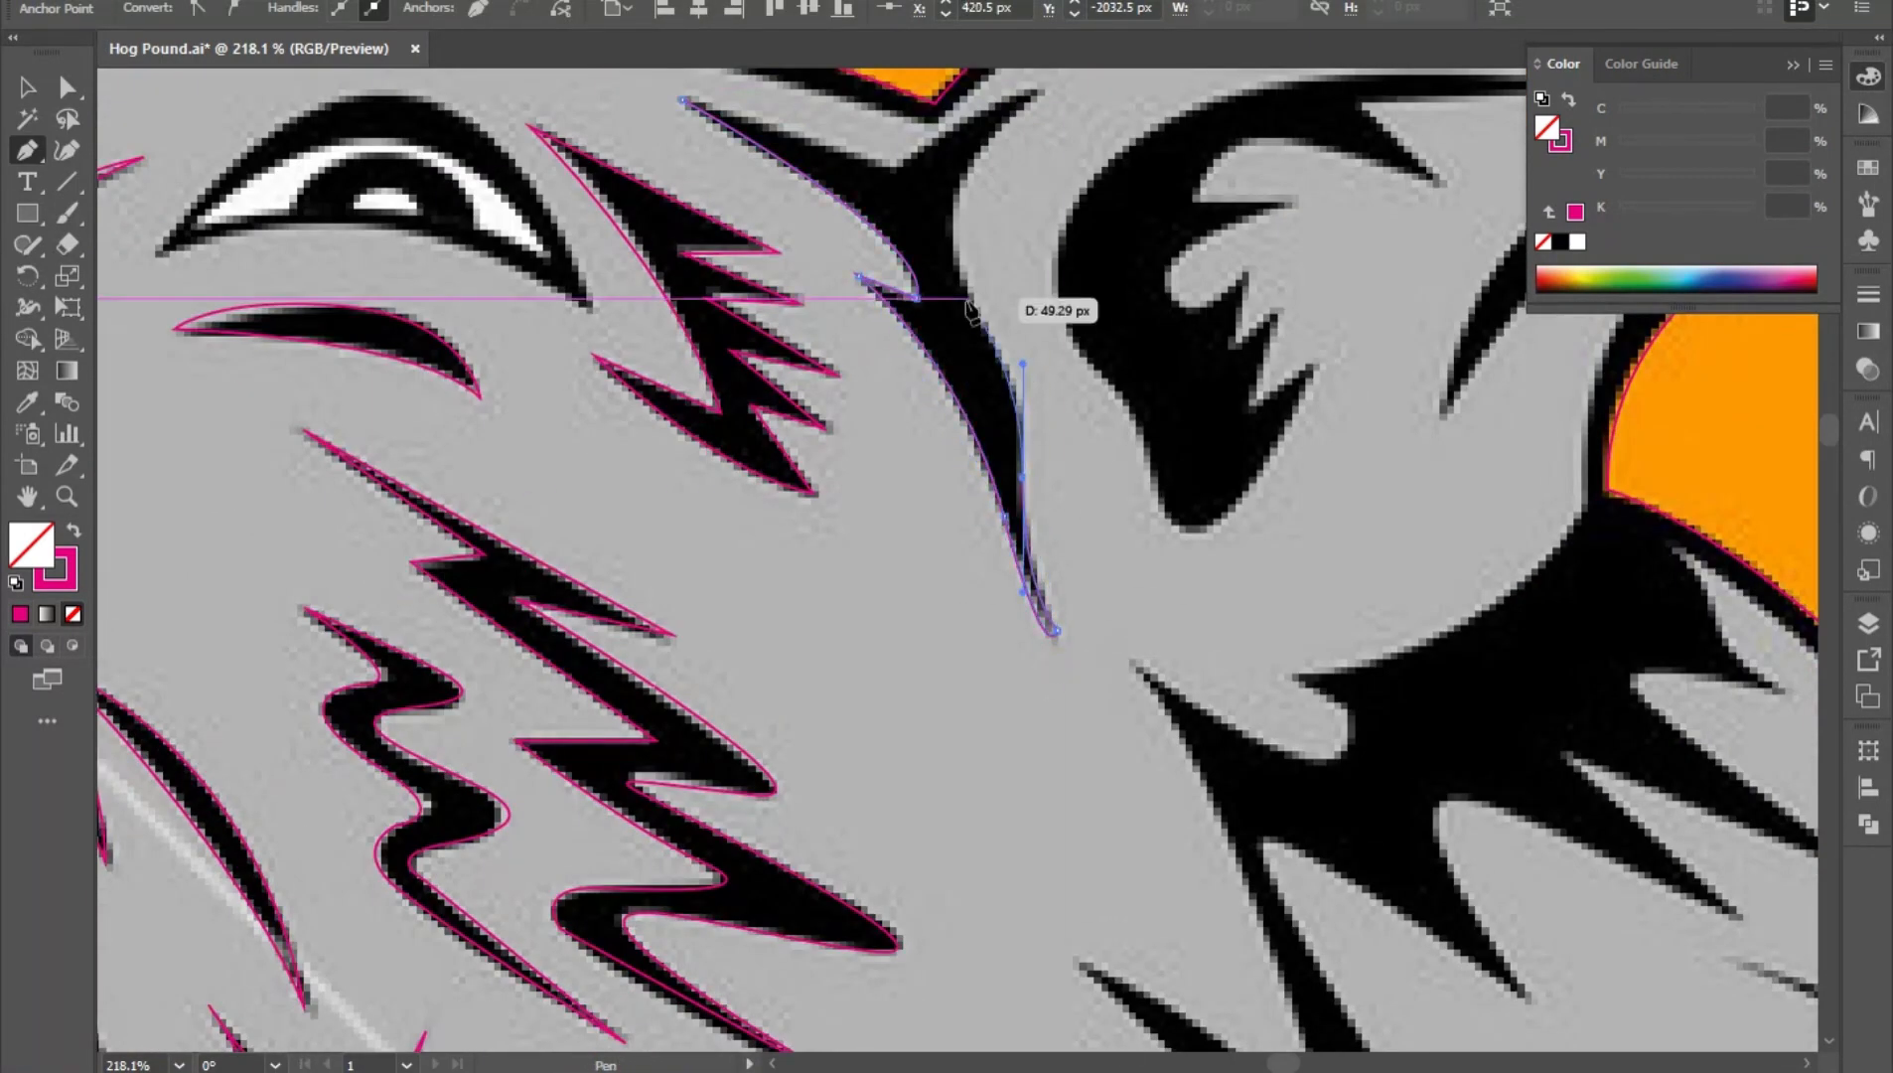
drag(952, 259, 1154, 400)
drag(898, 544, 850, 589)
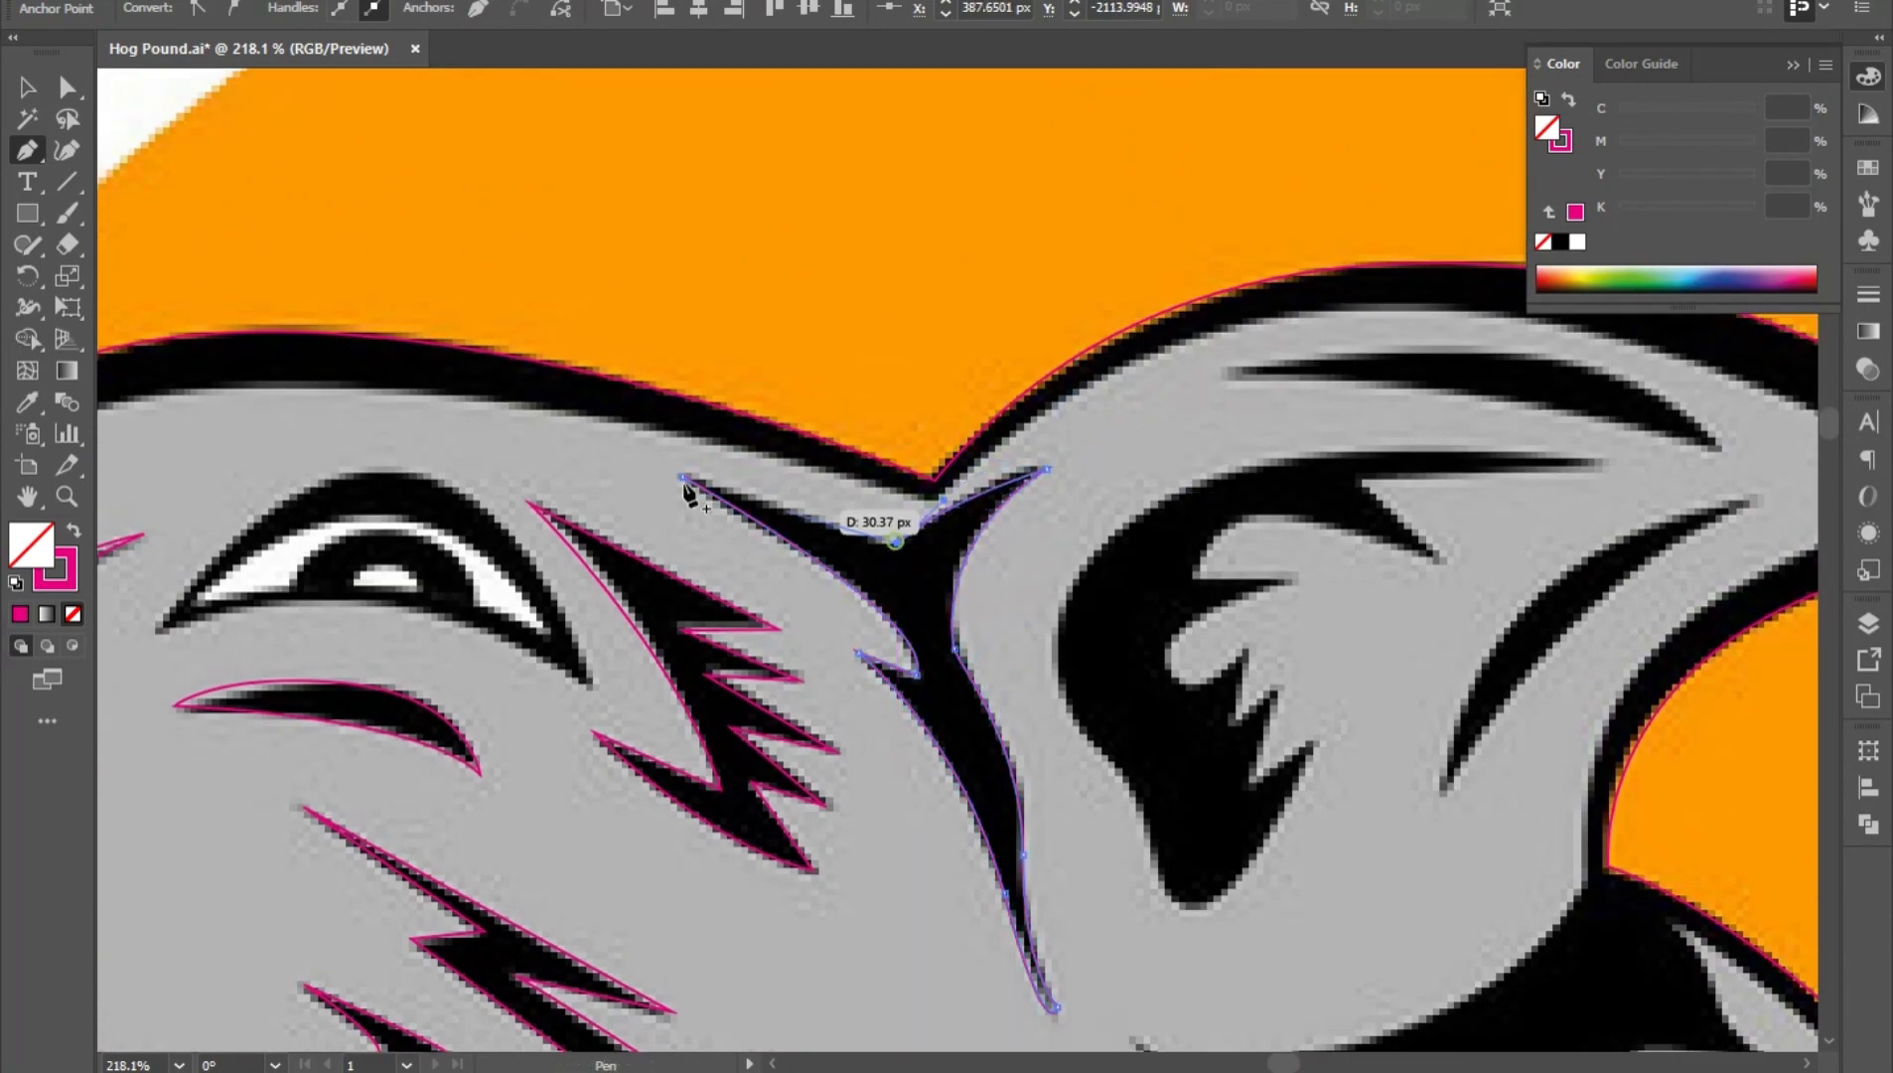
drag(682, 478, 613, 455)
- Trace the two crescent-shaped marks inside the ear, one near its upper edge and one near its rear edge, as closed paths
scroll(939, 640, down, 5)
scroll(939, 640, up, 3)
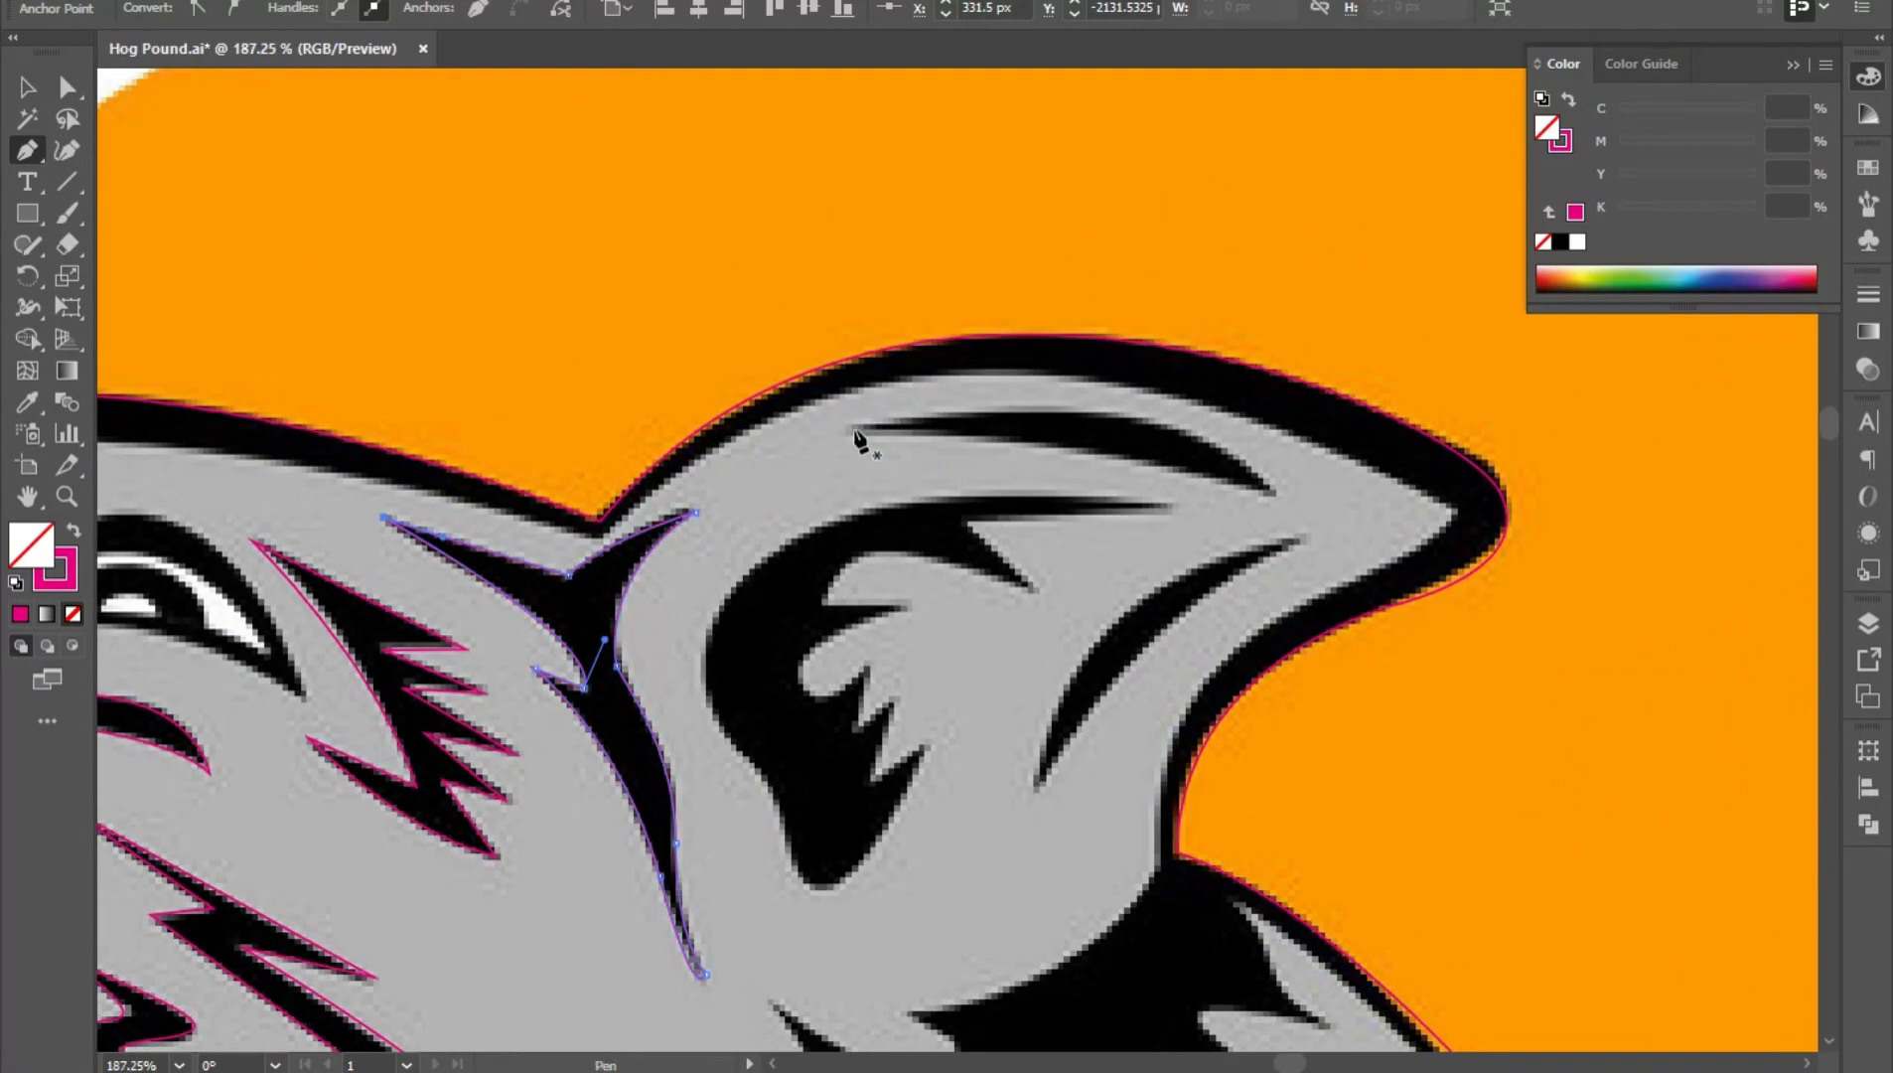
click(854, 430)
click(1270, 494)
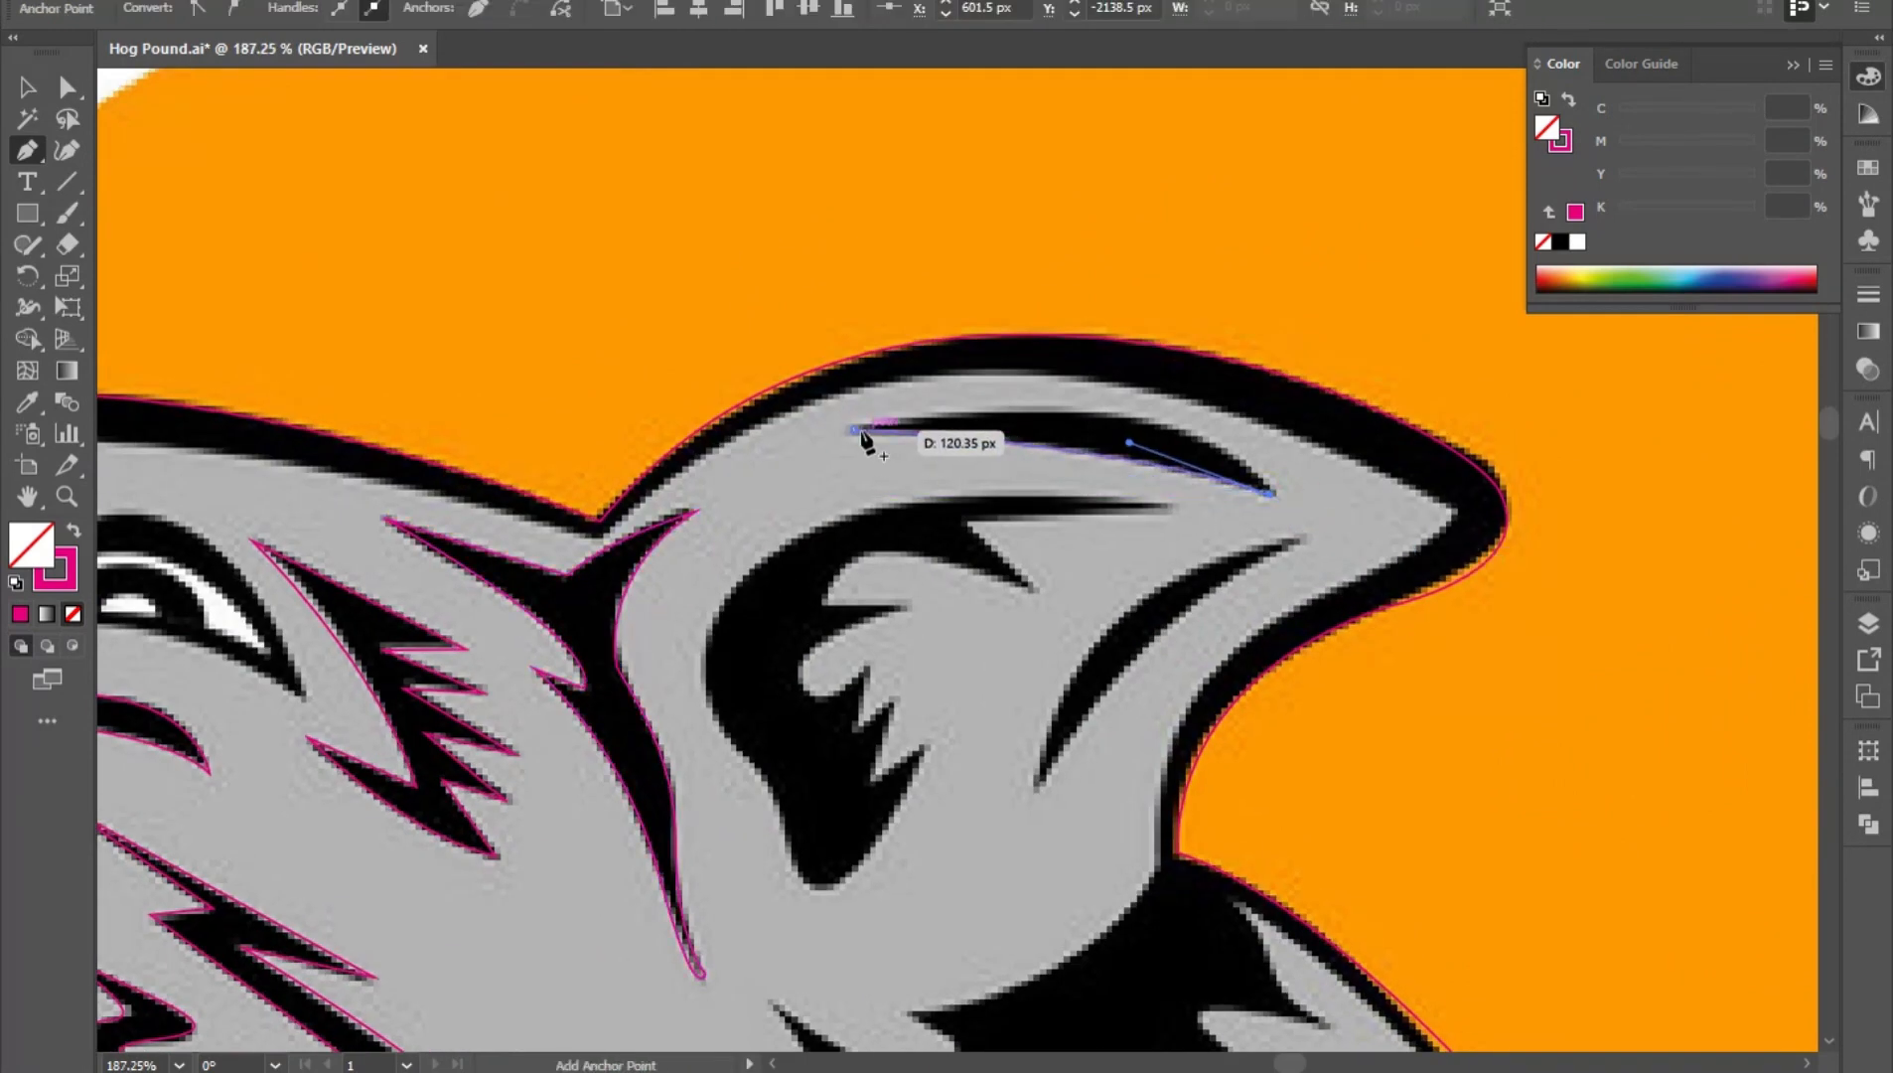
click(1303, 536)
drag(1107, 760, 1039, 911)
click(1067, 676)
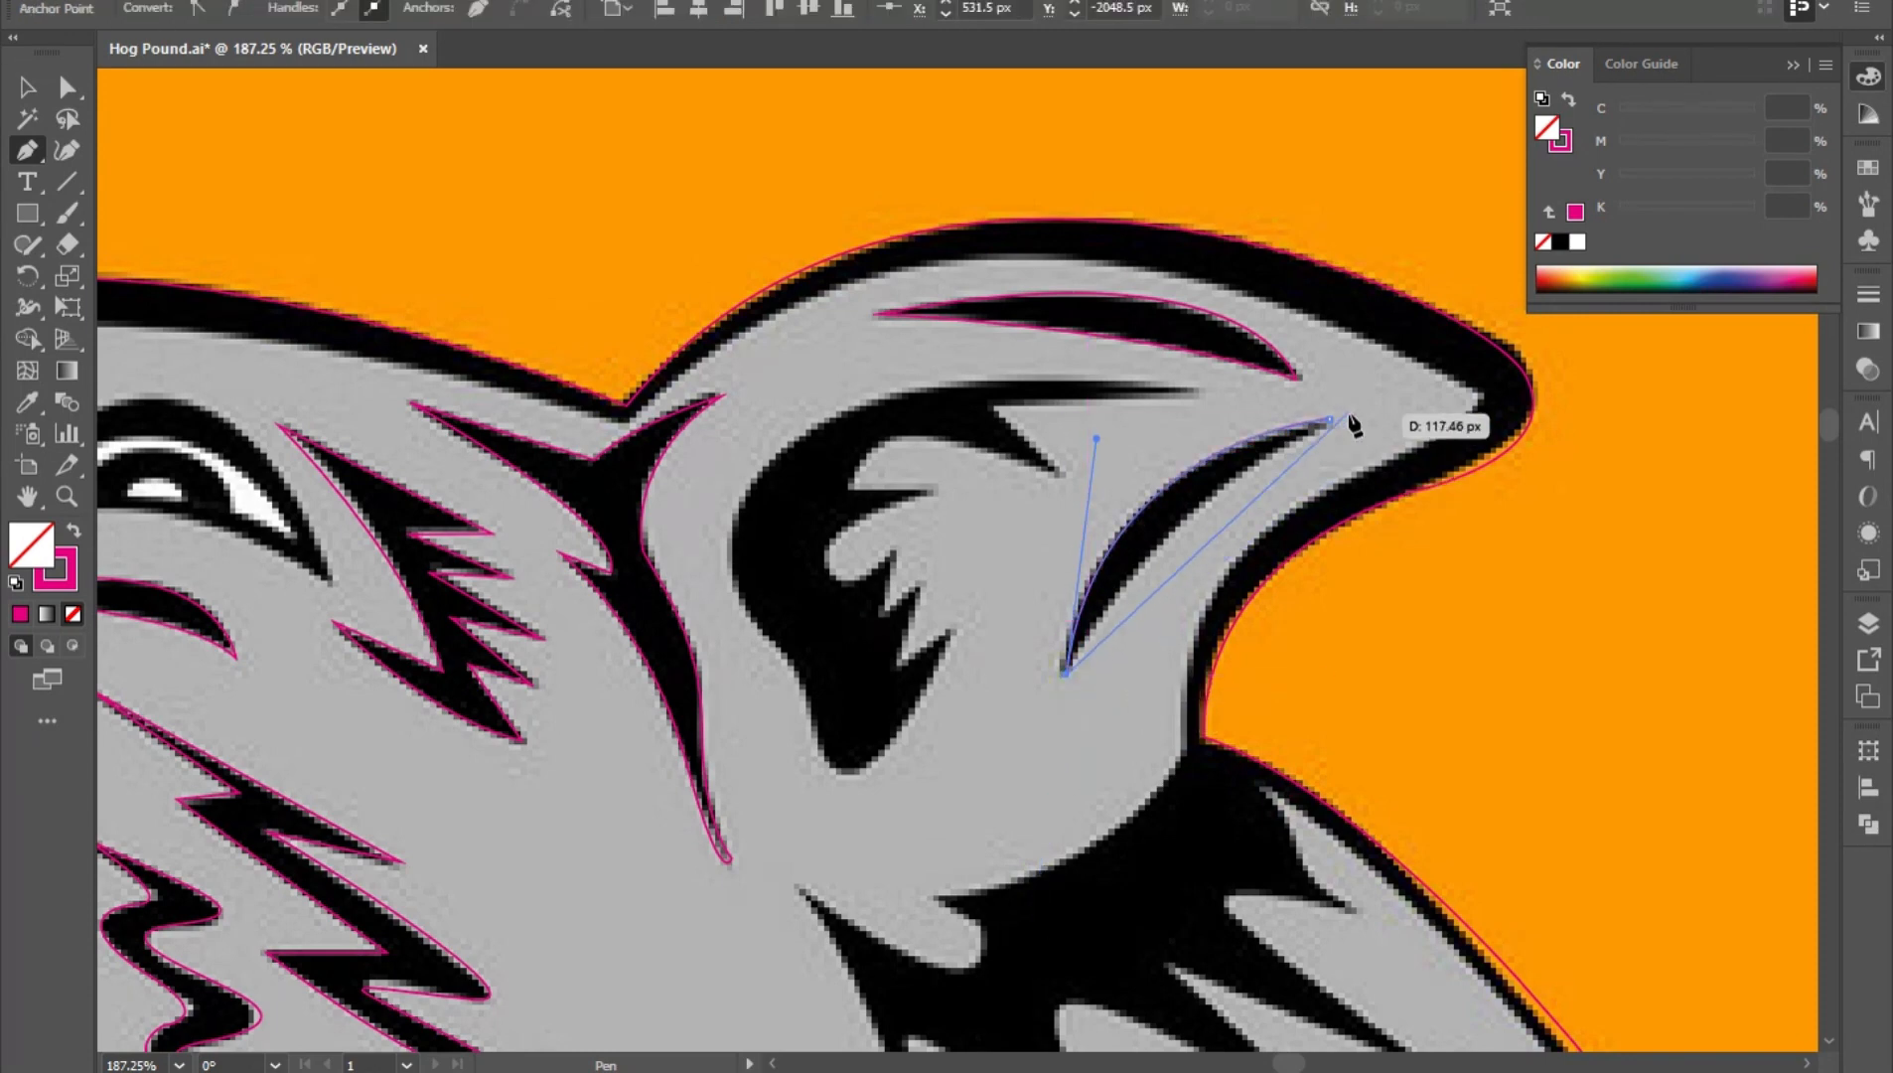
drag(1329, 421, 1503, 343)
- Trace the smooth outer edge of the large black inner-ear shape from its far tip around the rounded base to the lowest spike
click(1199, 395)
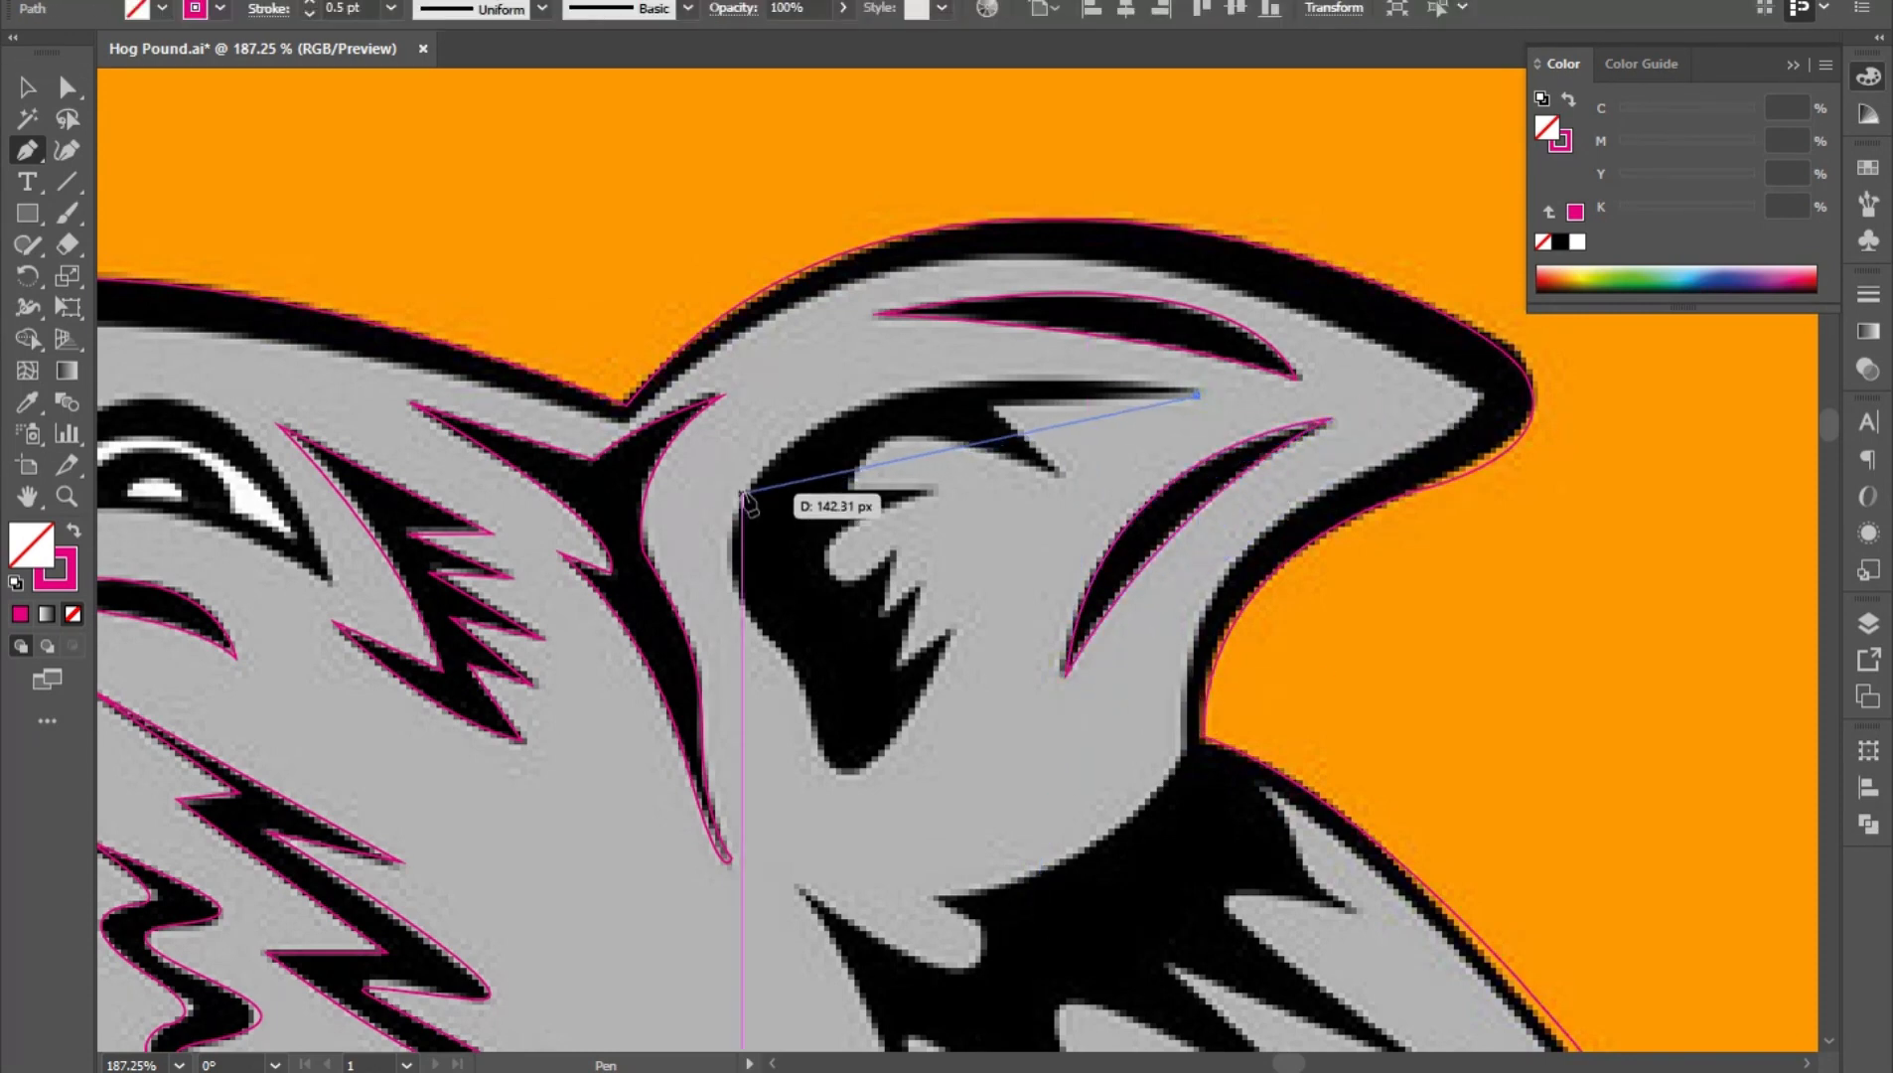
mouse_move(748, 489)
mouse_down()
mouse_move(607, 655)
mouse_move(676, 655)
mouse_up()
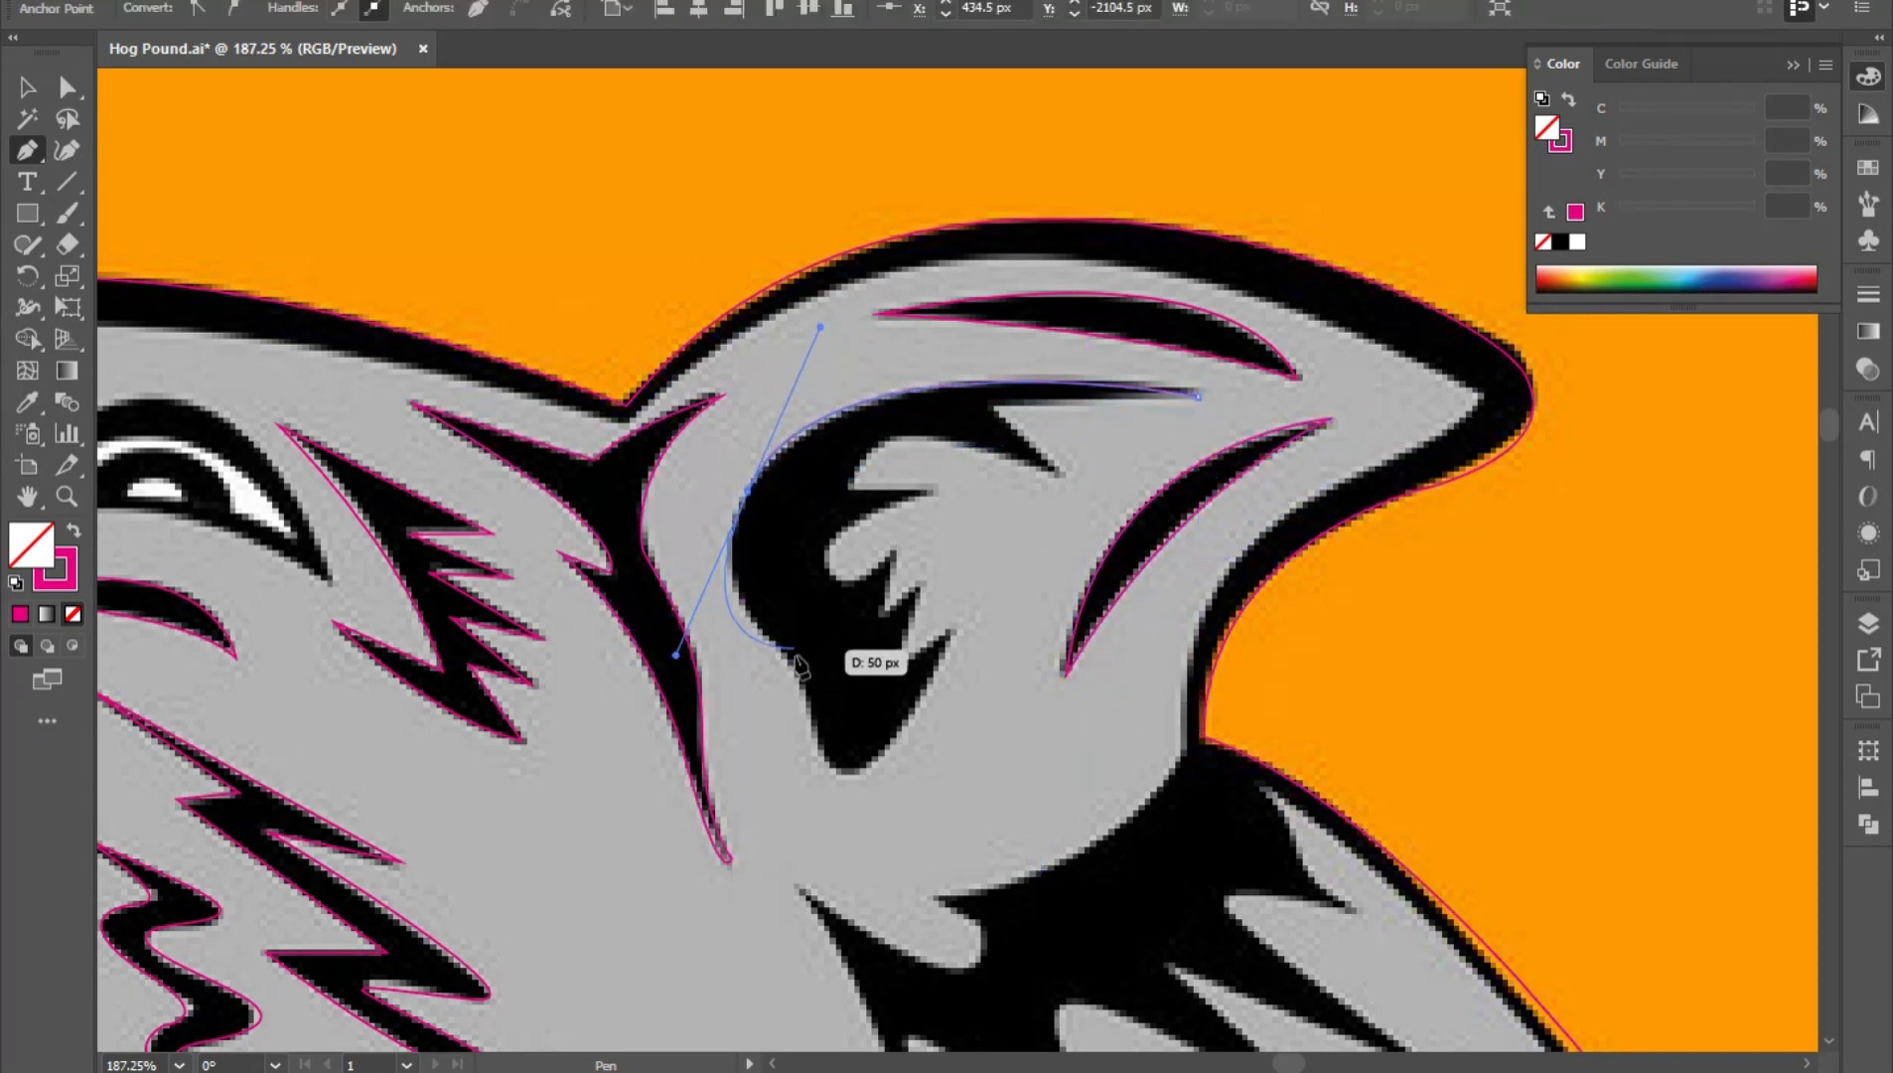
drag(815, 735, 832, 850)
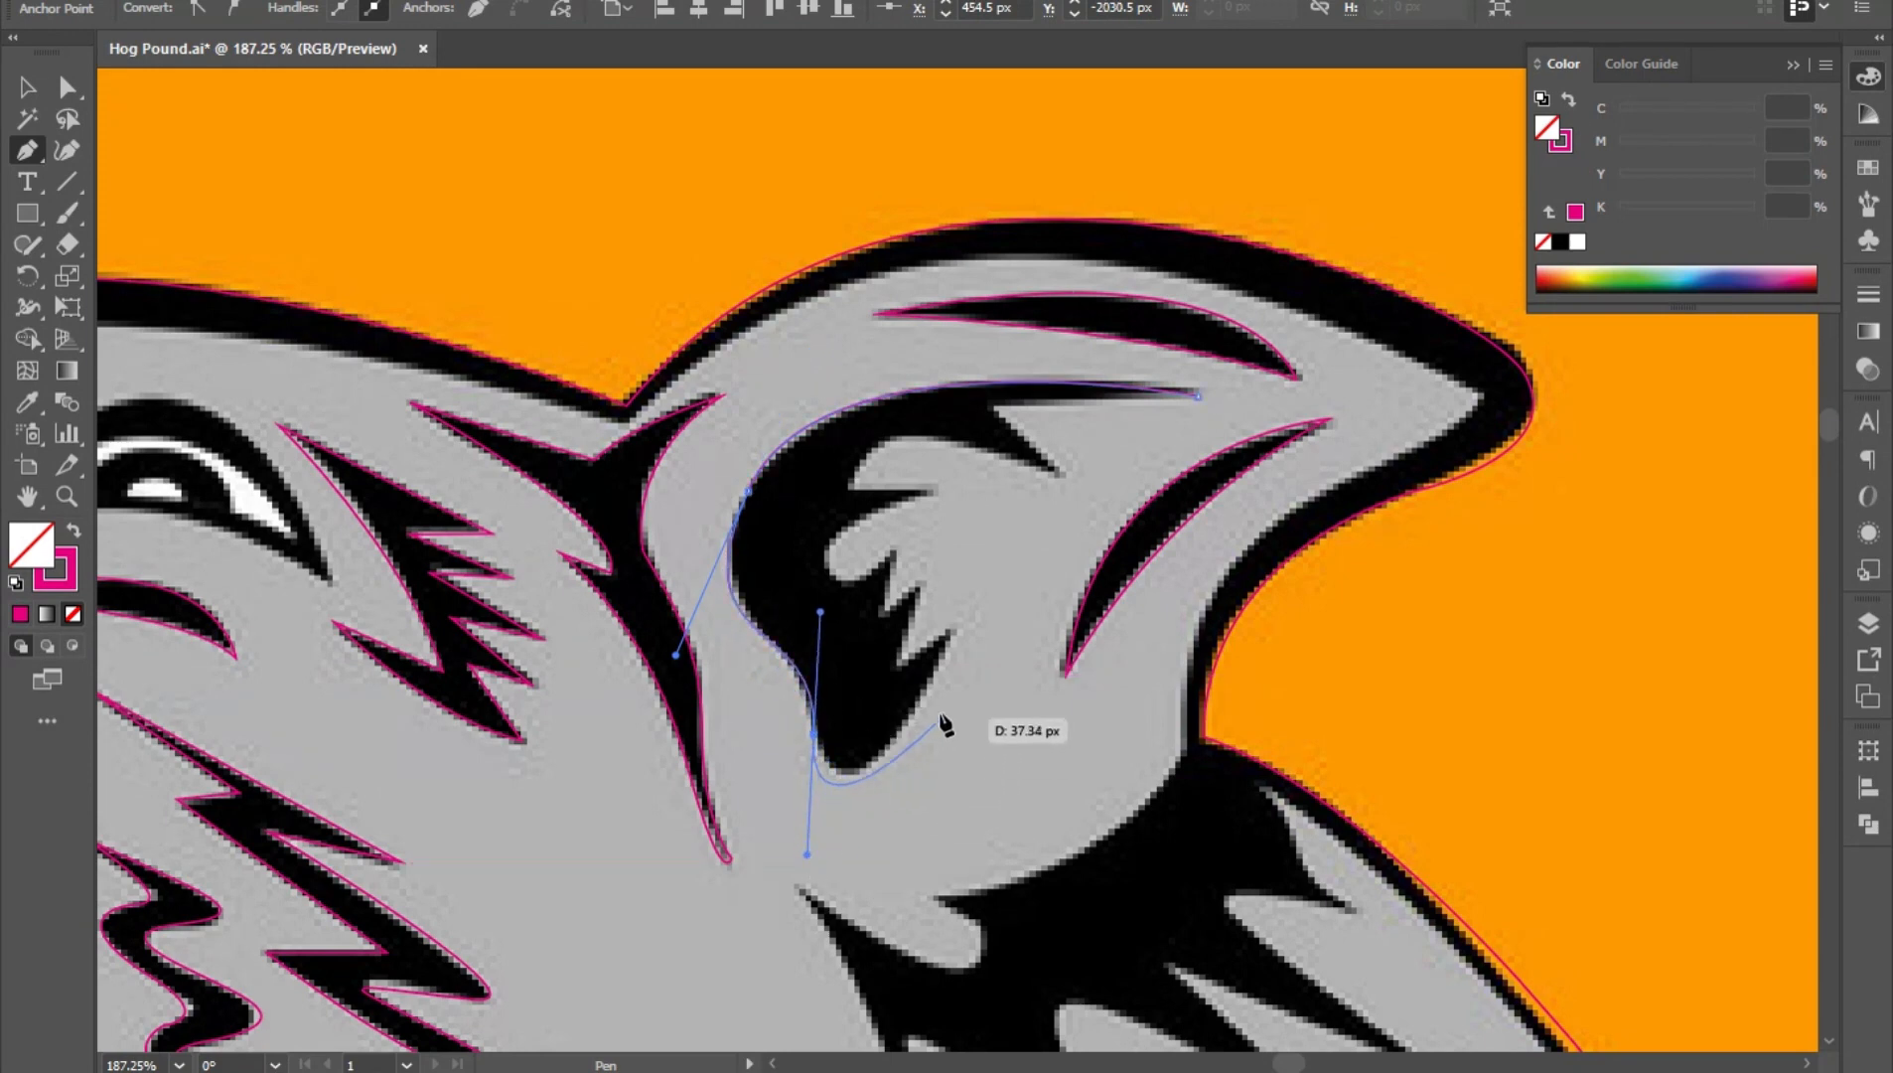
drag(953, 629, 961, 560)
- Trace the inner-ear shape's jagged inner edge through its spikes and hollows, and close the path at its far tip
drag(894, 664, 801, 531)
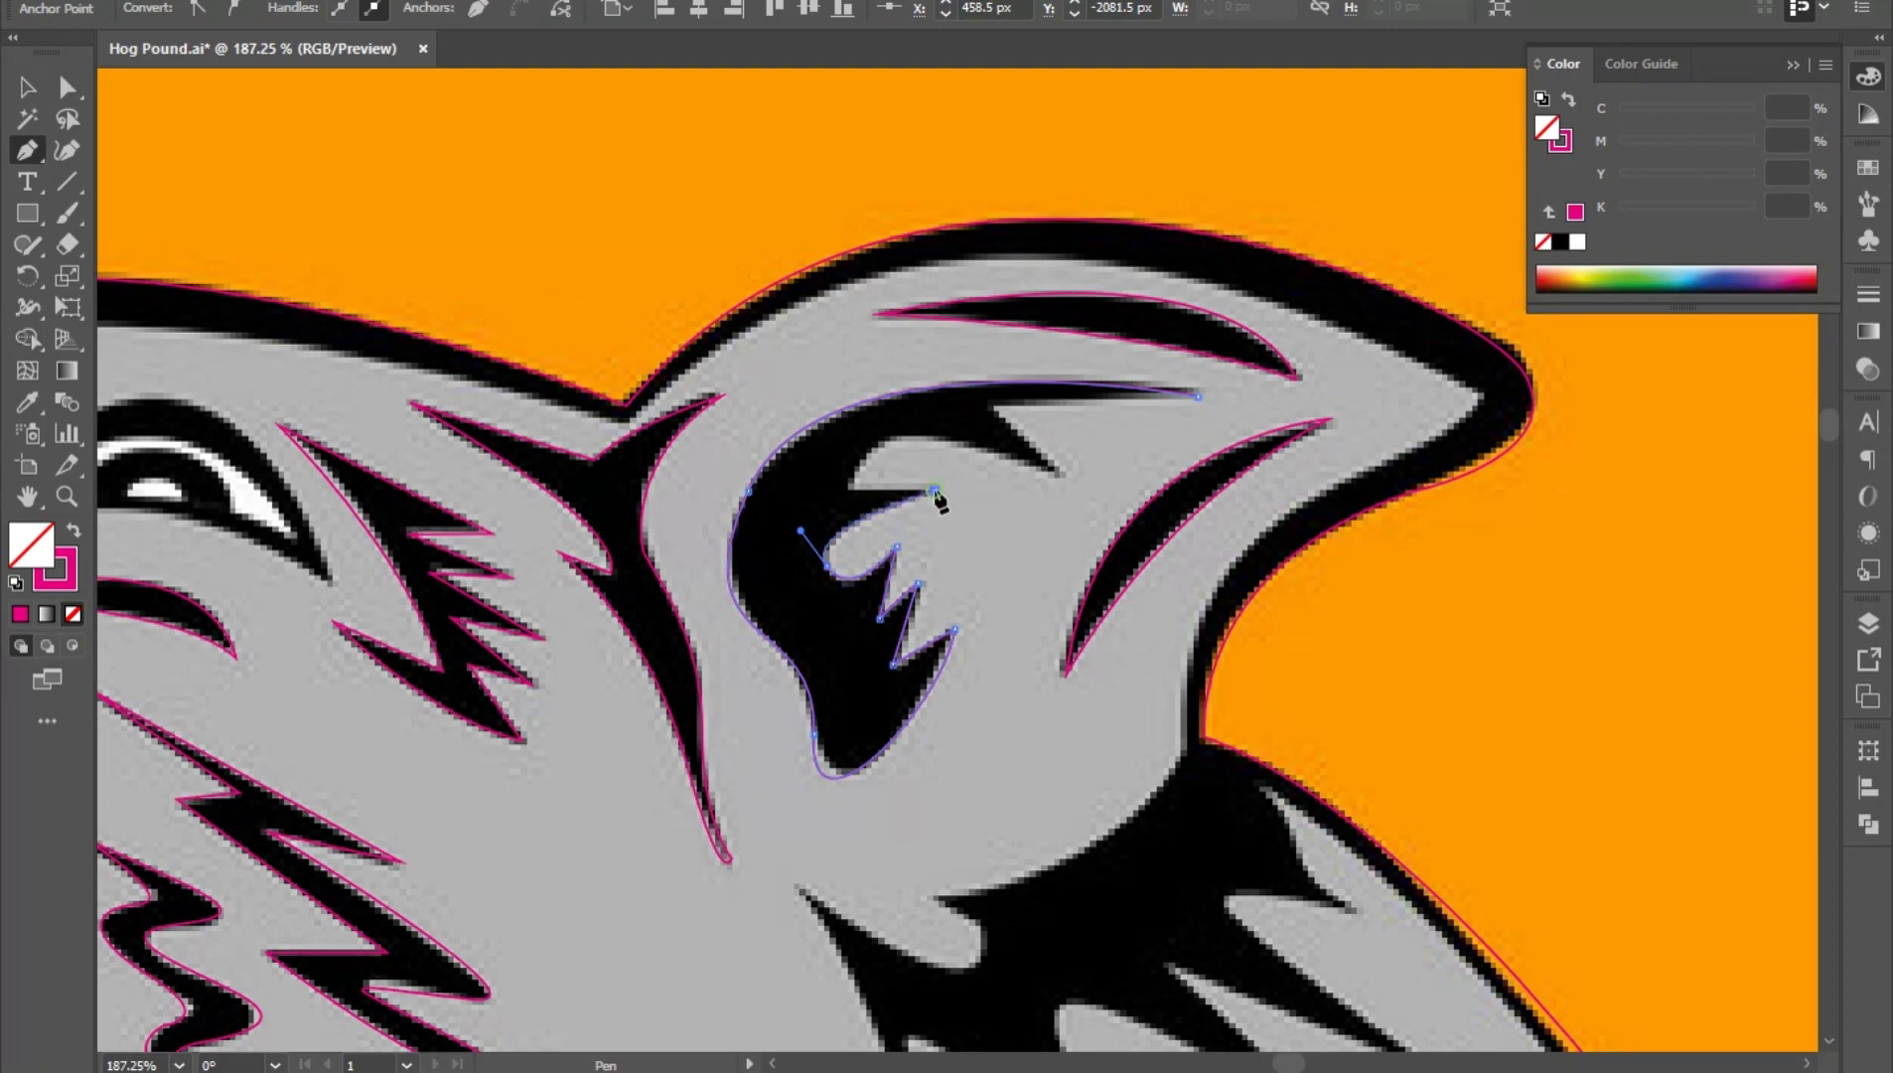
drag(924, 435, 1003, 442)
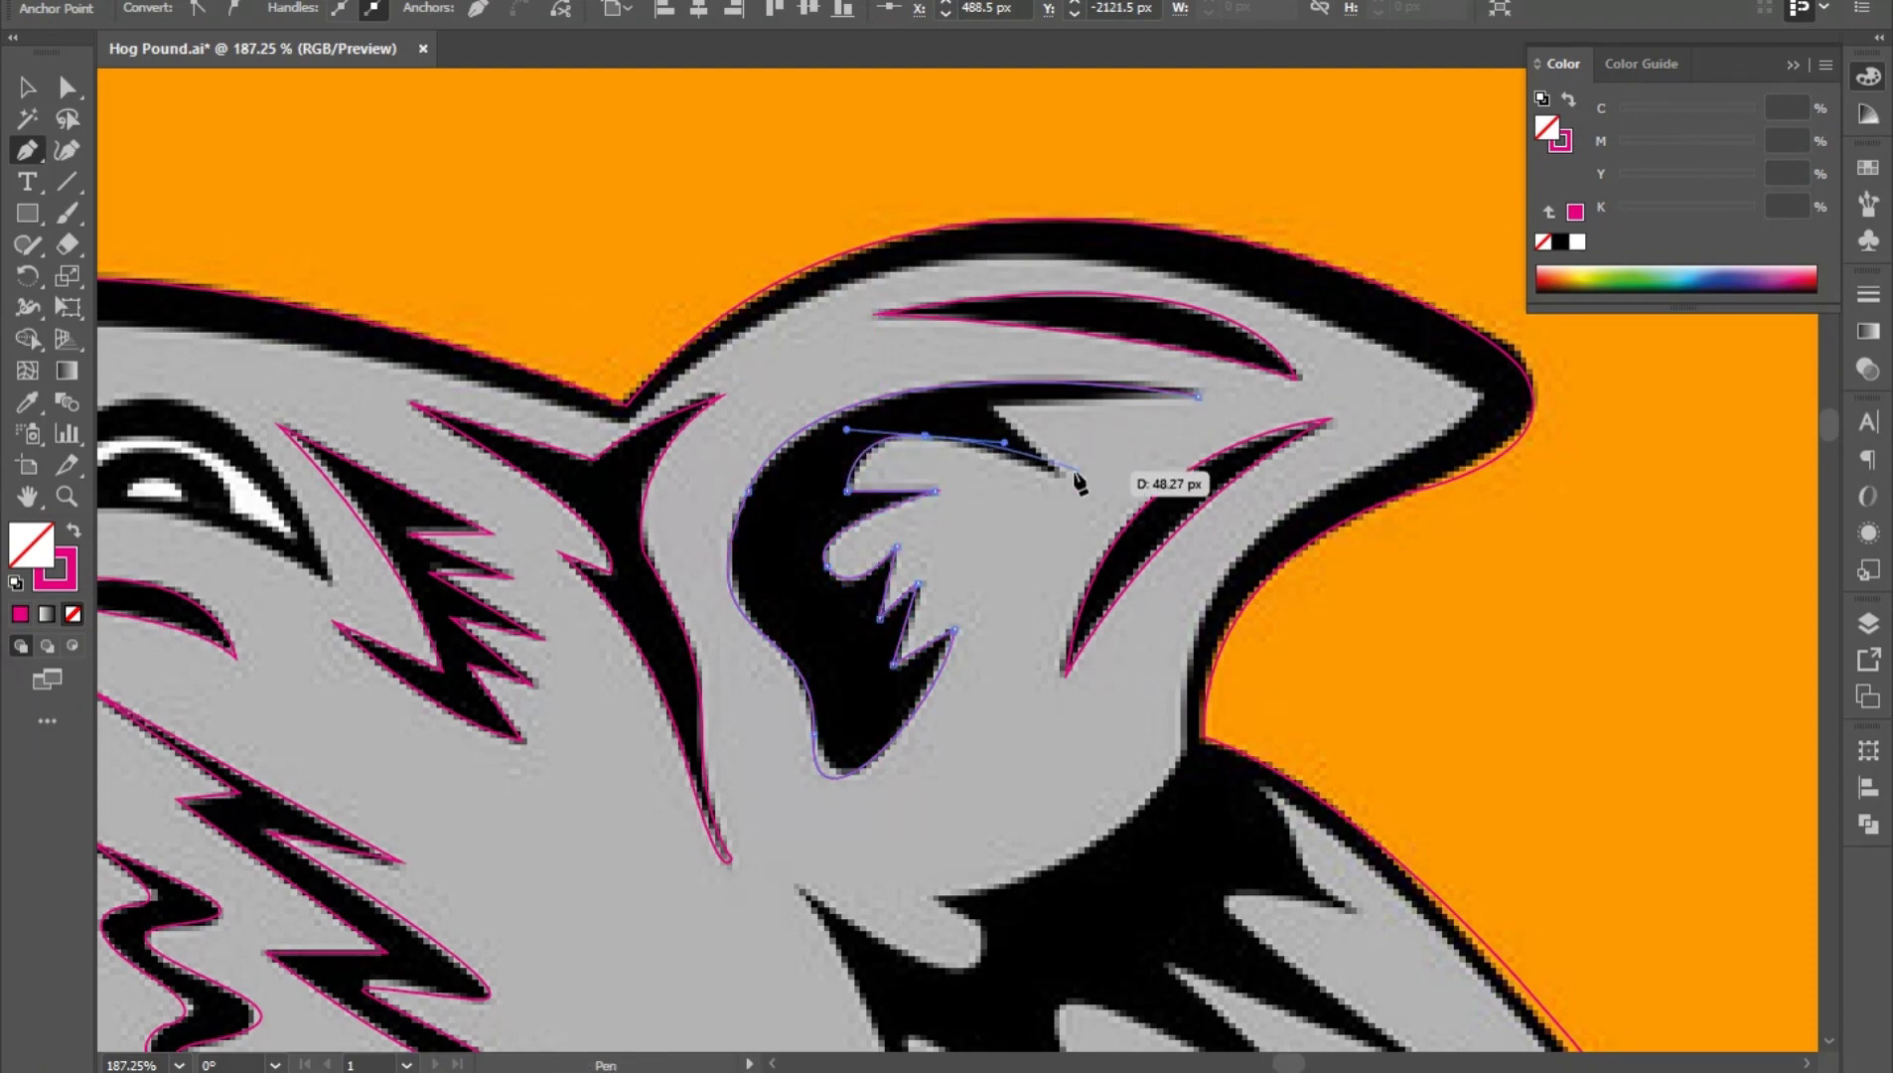
click(981, 402)
click(1198, 397)
- Trace the upper edge of the long black mark along the boar's back from its neck-side tip to the first rear spike and hollow
drag(1213, 708, 1054, 785)
drag(1055, 785, 755, 557)
click(540, 287)
click(747, 356)
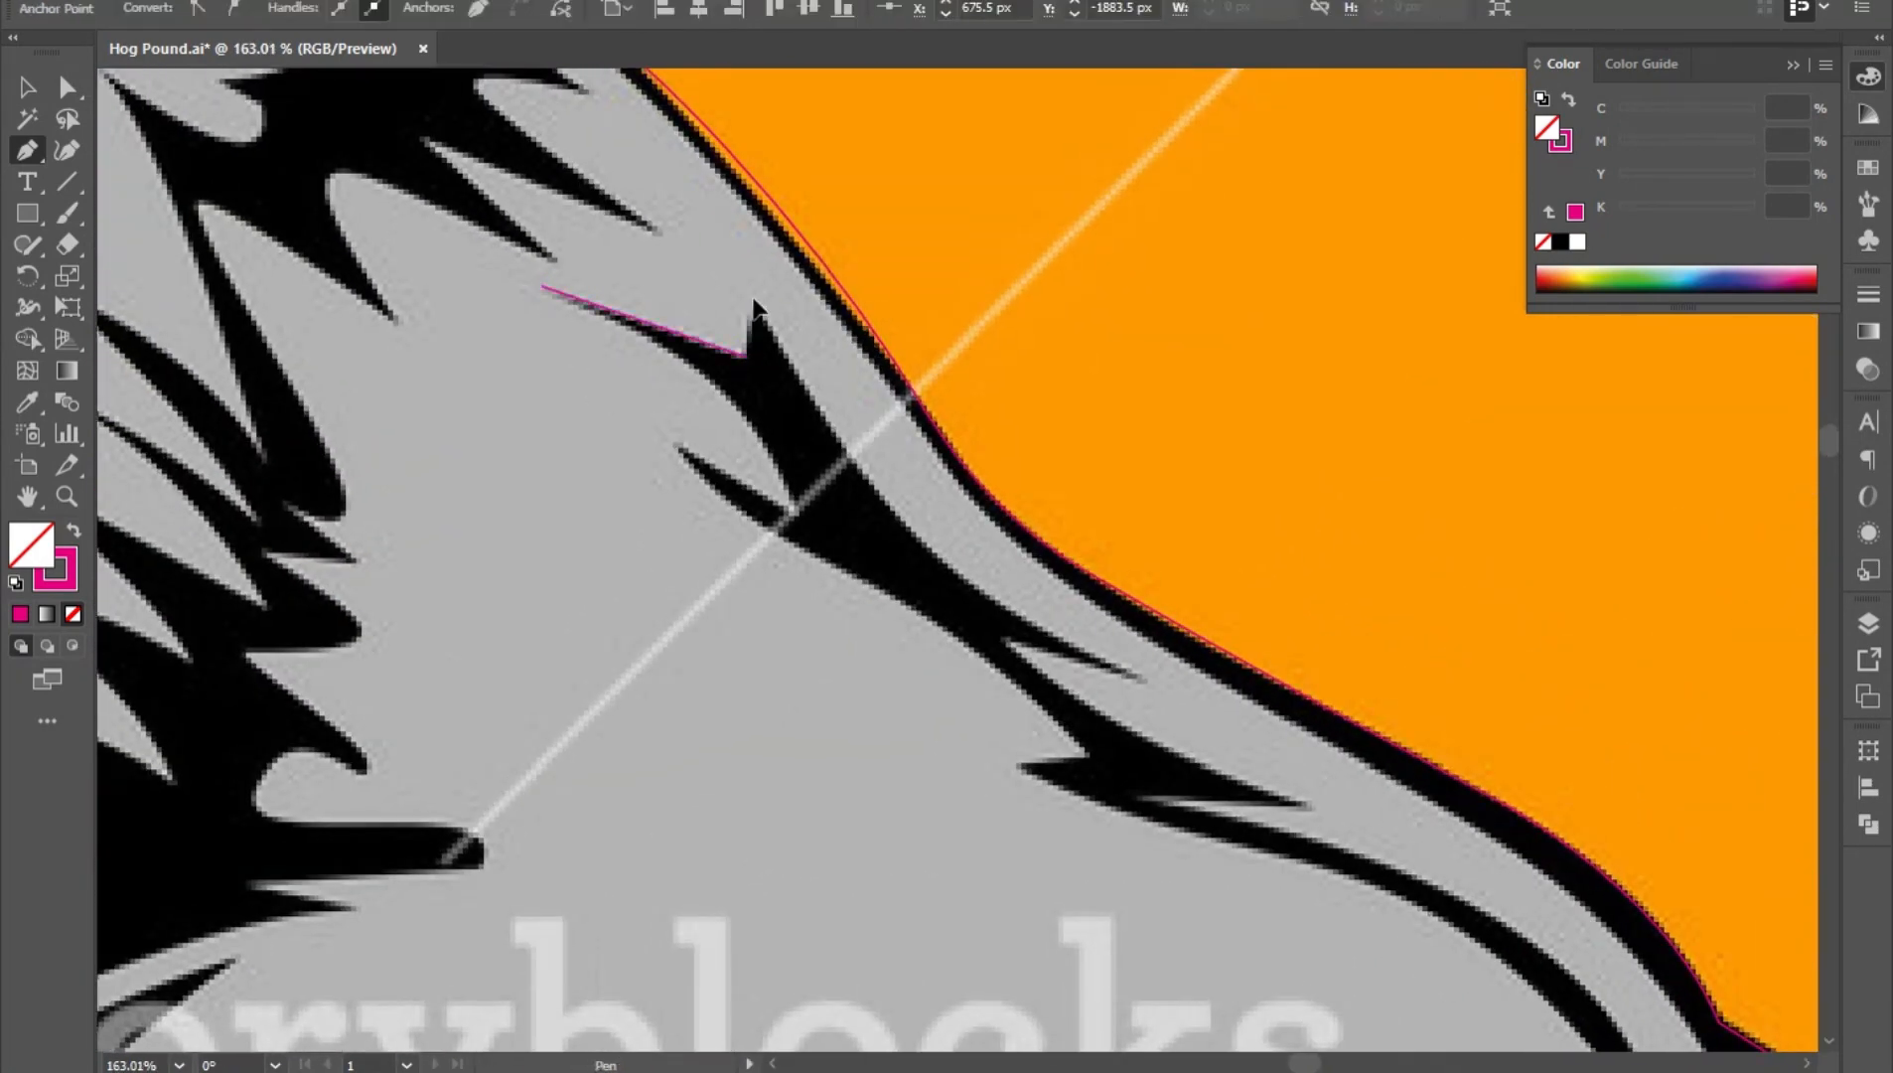
click(754, 298)
drag(1134, 680, 1479, 850)
click(1133, 677)
click(999, 636)
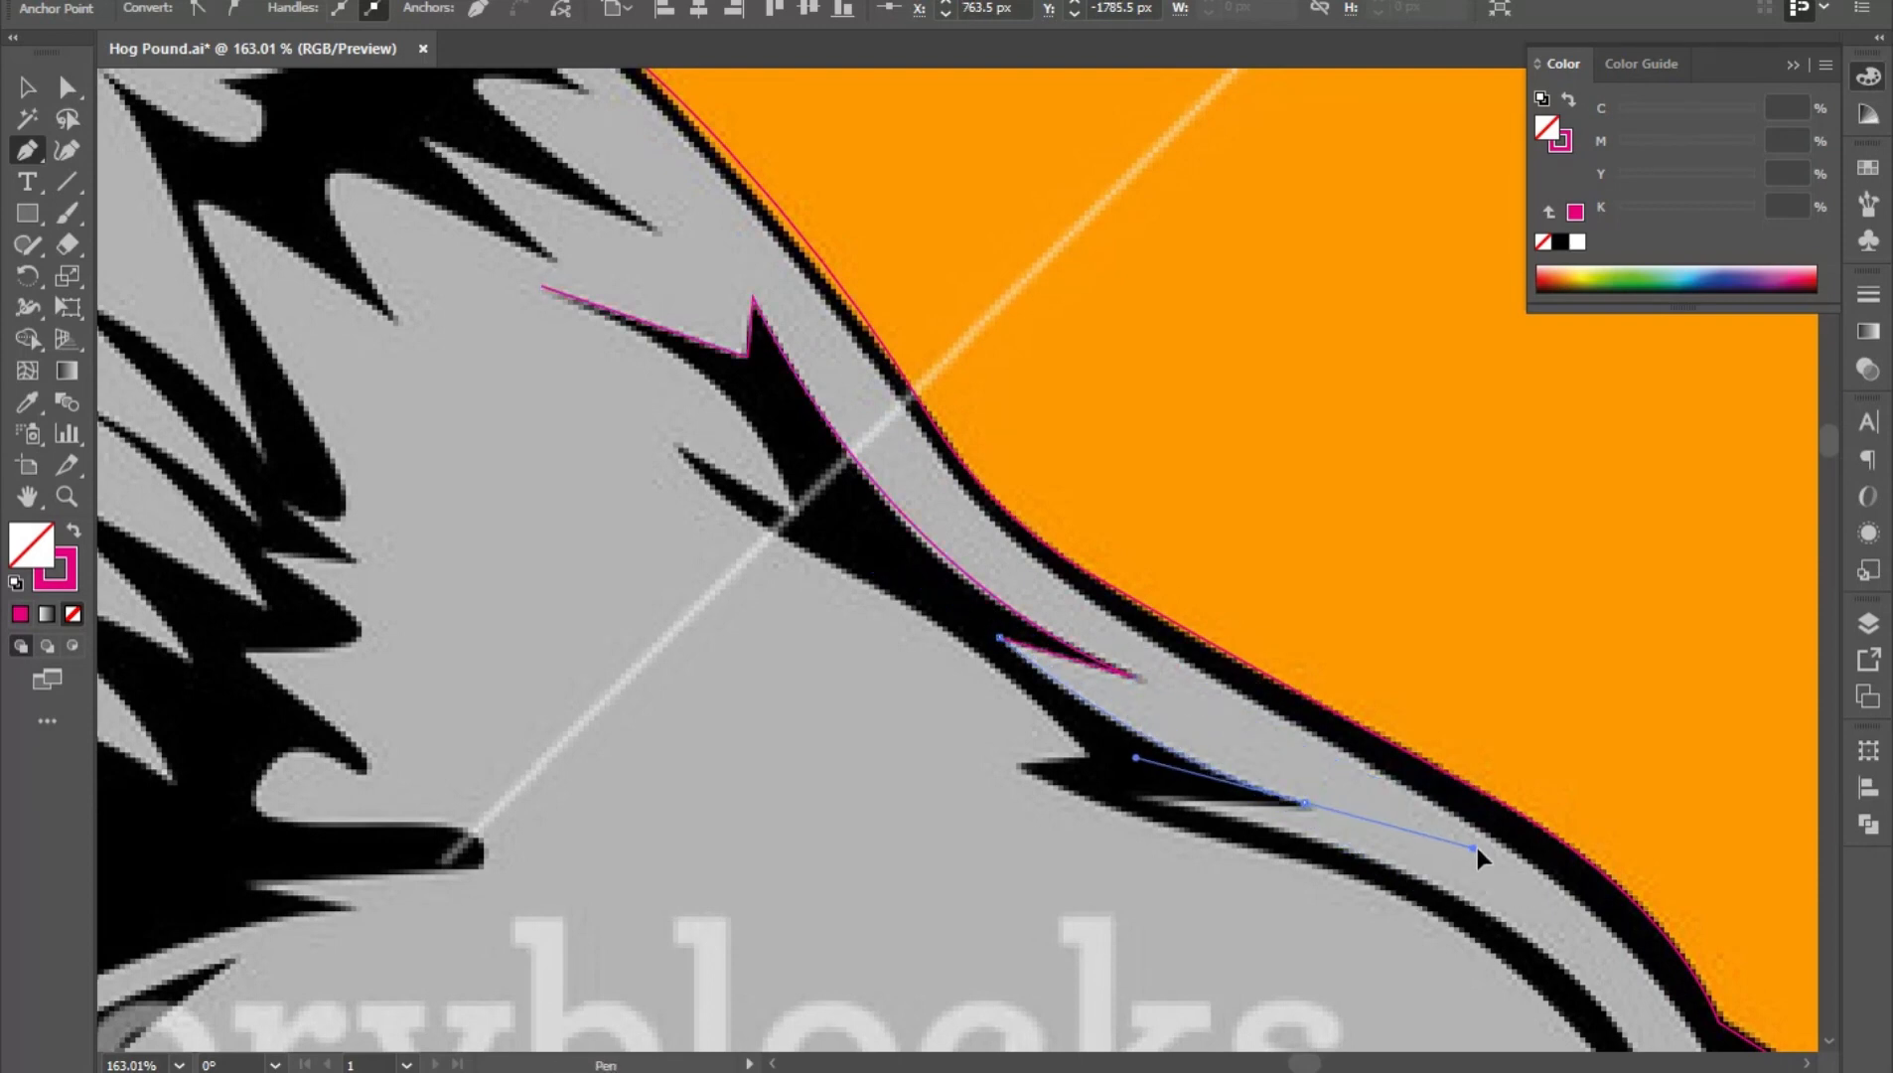
- Continue the back mark's path around its second rear spike and along the upper edge of its thin curved tail to the tip
click(1305, 803)
click(1140, 800)
drag(1387, 892, 846, 582)
drag(846, 583, 789, 467)
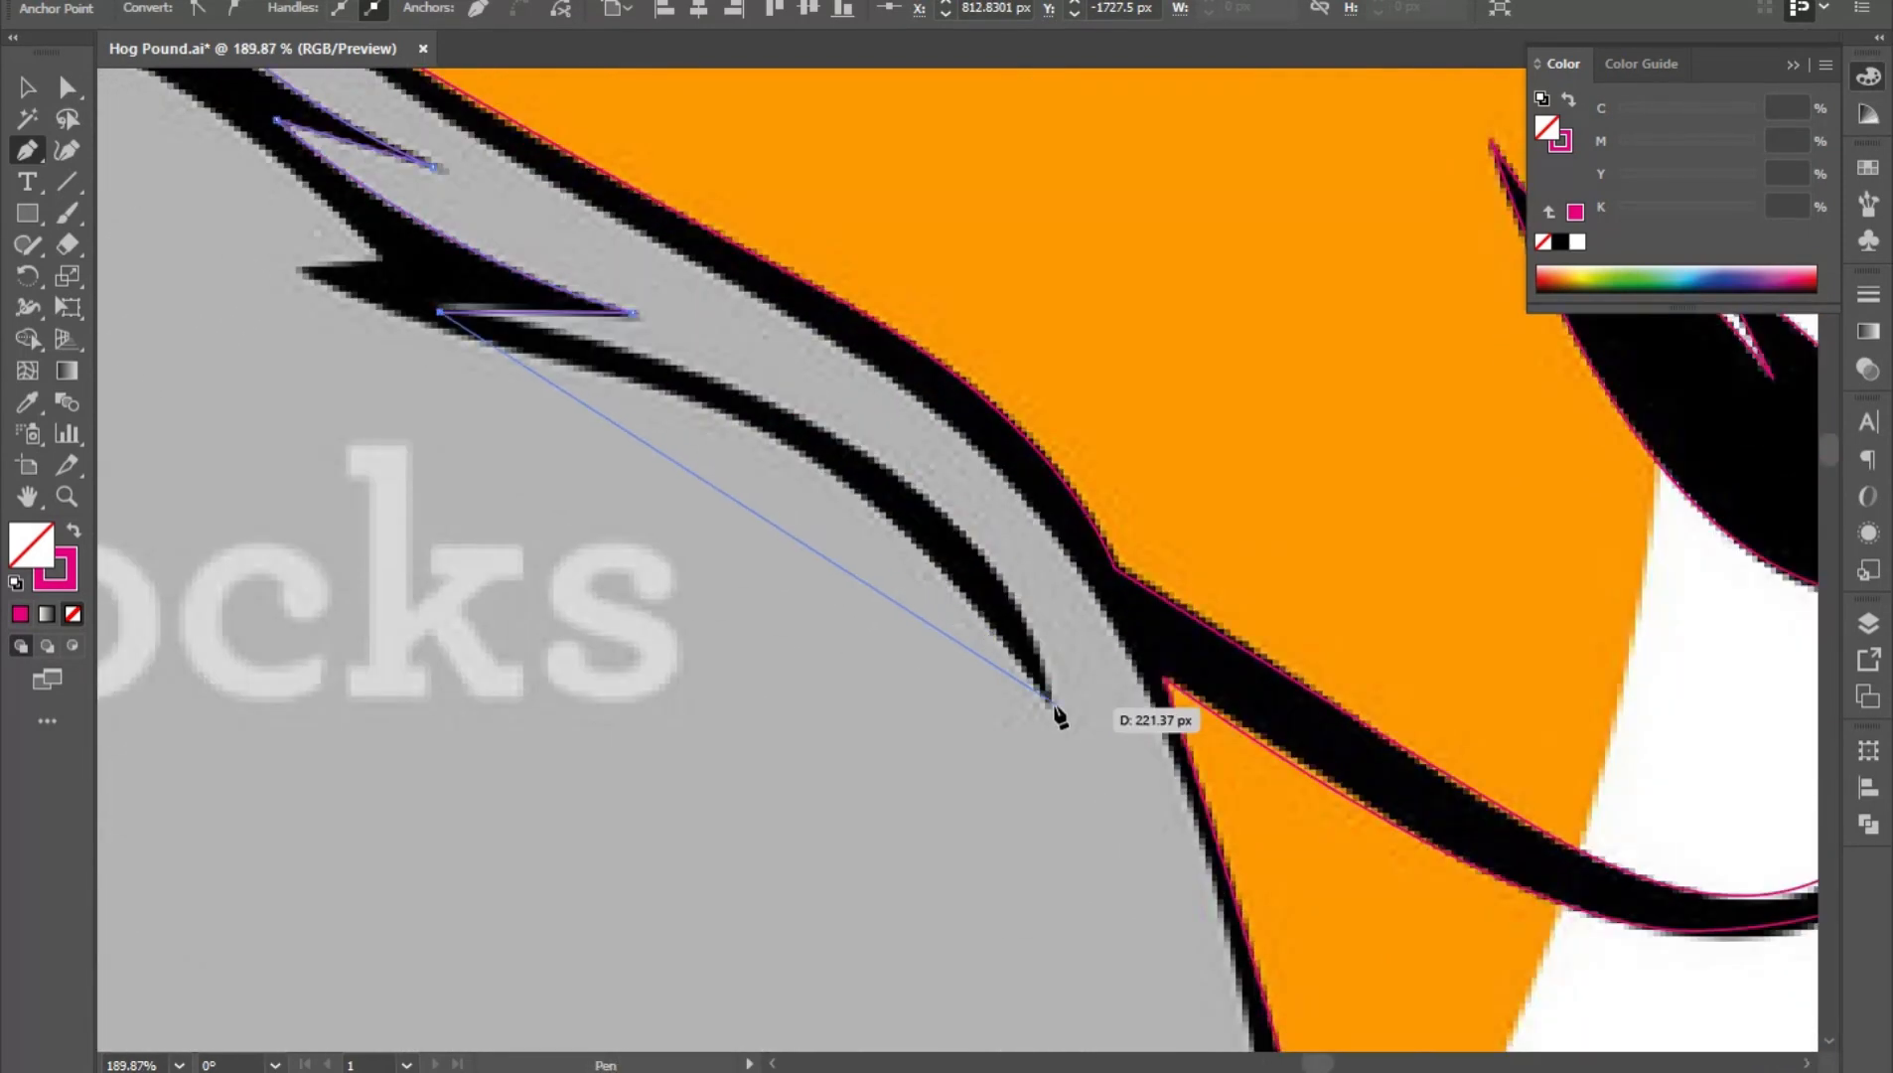
drag(1051, 702, 1091, 1011)
click(1051, 701)
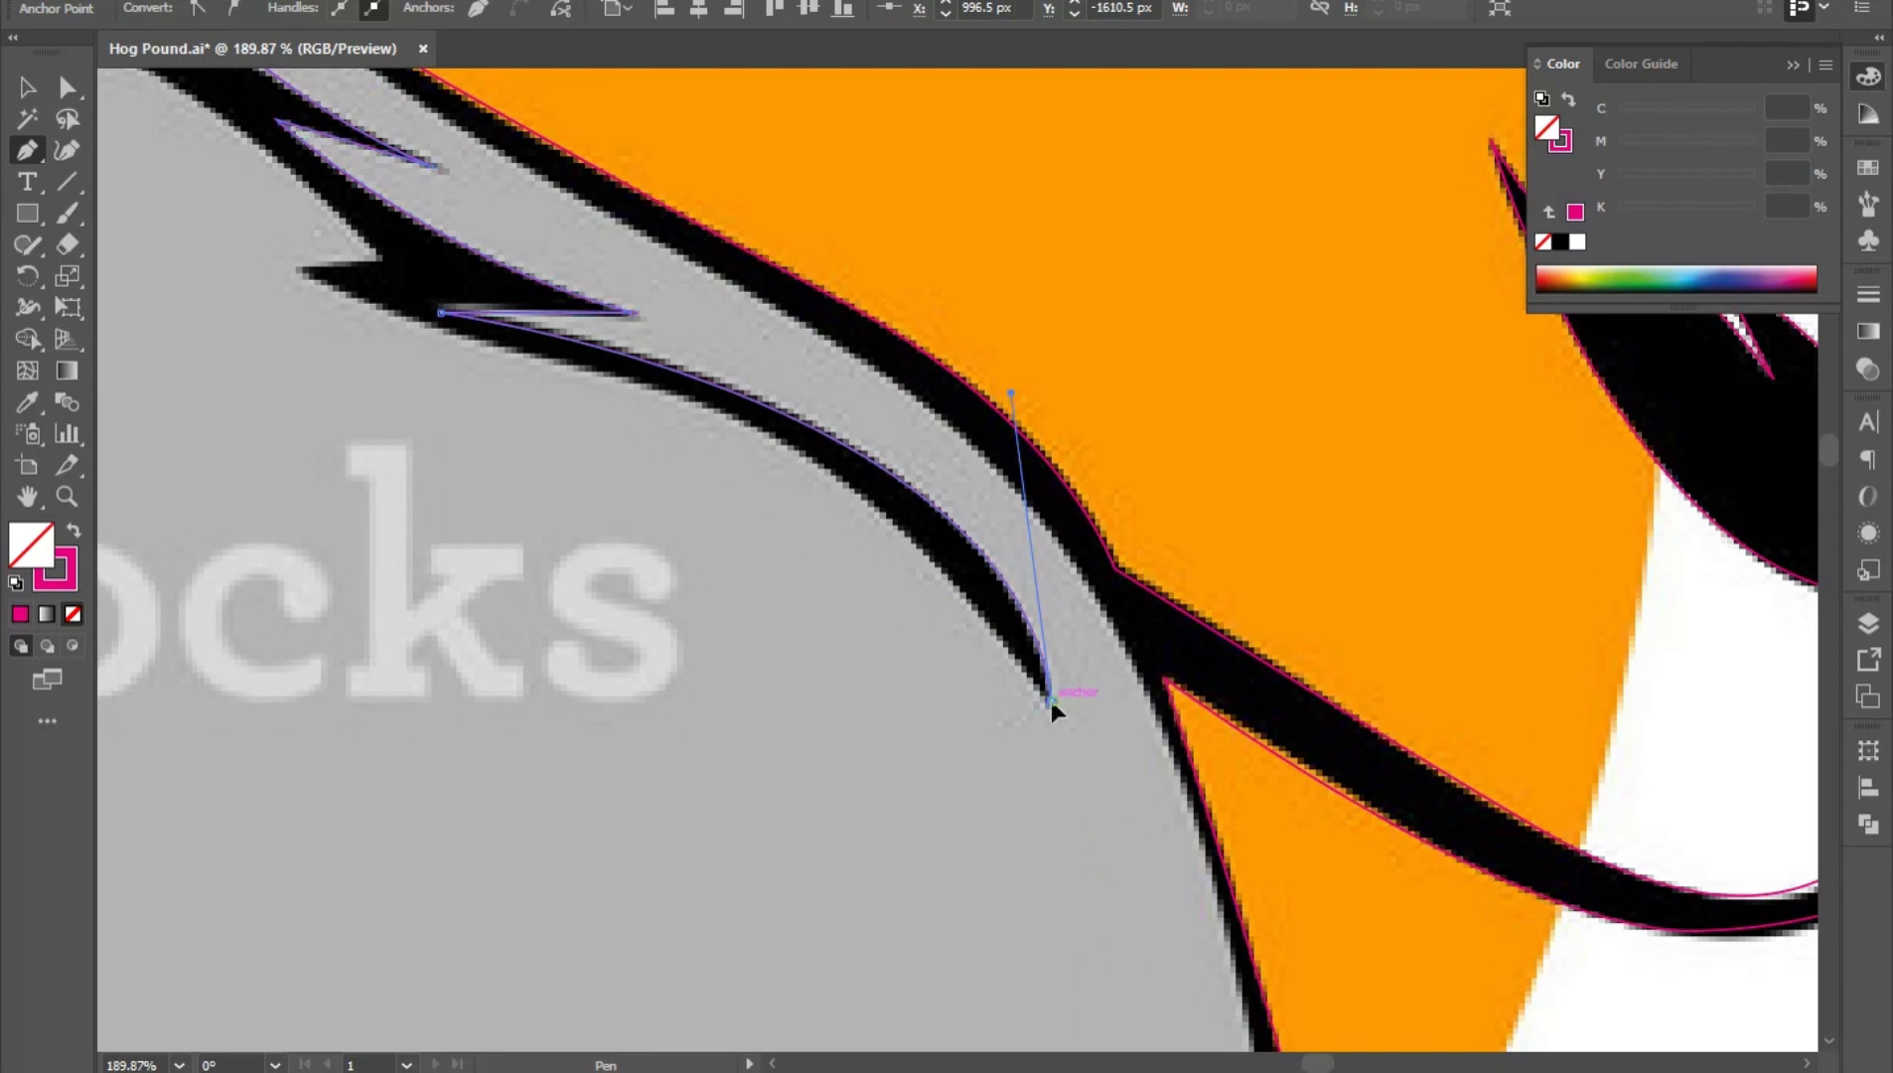
- Trace the lower edge of the back mark from the tail's tip past the small barb towards the shoulder
drag(875, 573, 1119, 697)
drag(865, 499, 1082, 823)
click(548, 393)
click(624, 380)
drag(840, 599, 727, 536)
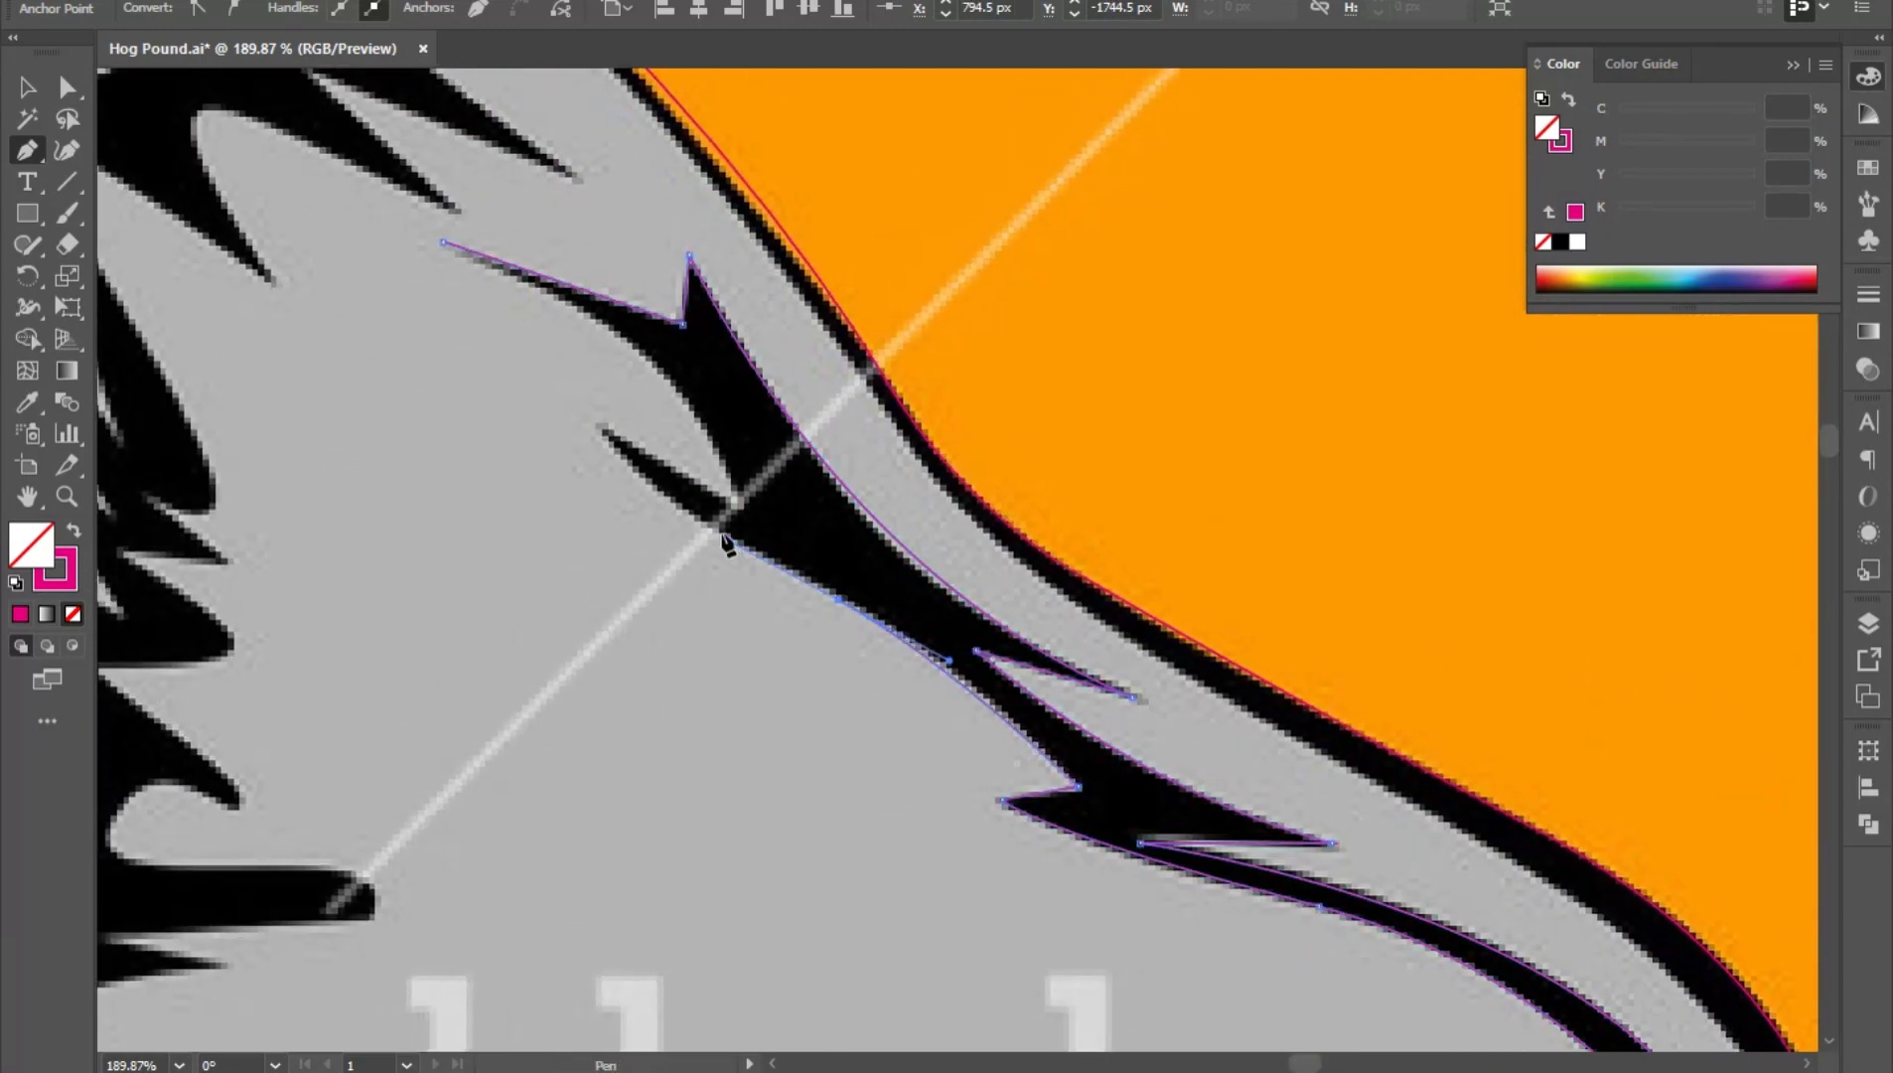
- Trace the back mark's lower shoulder-side spike and the curved edge beyond it, and close the path at the neck-side tip
drag(593, 424, 576, 385)
click(585, 411)
key(ctrl+z)
click(593, 424)
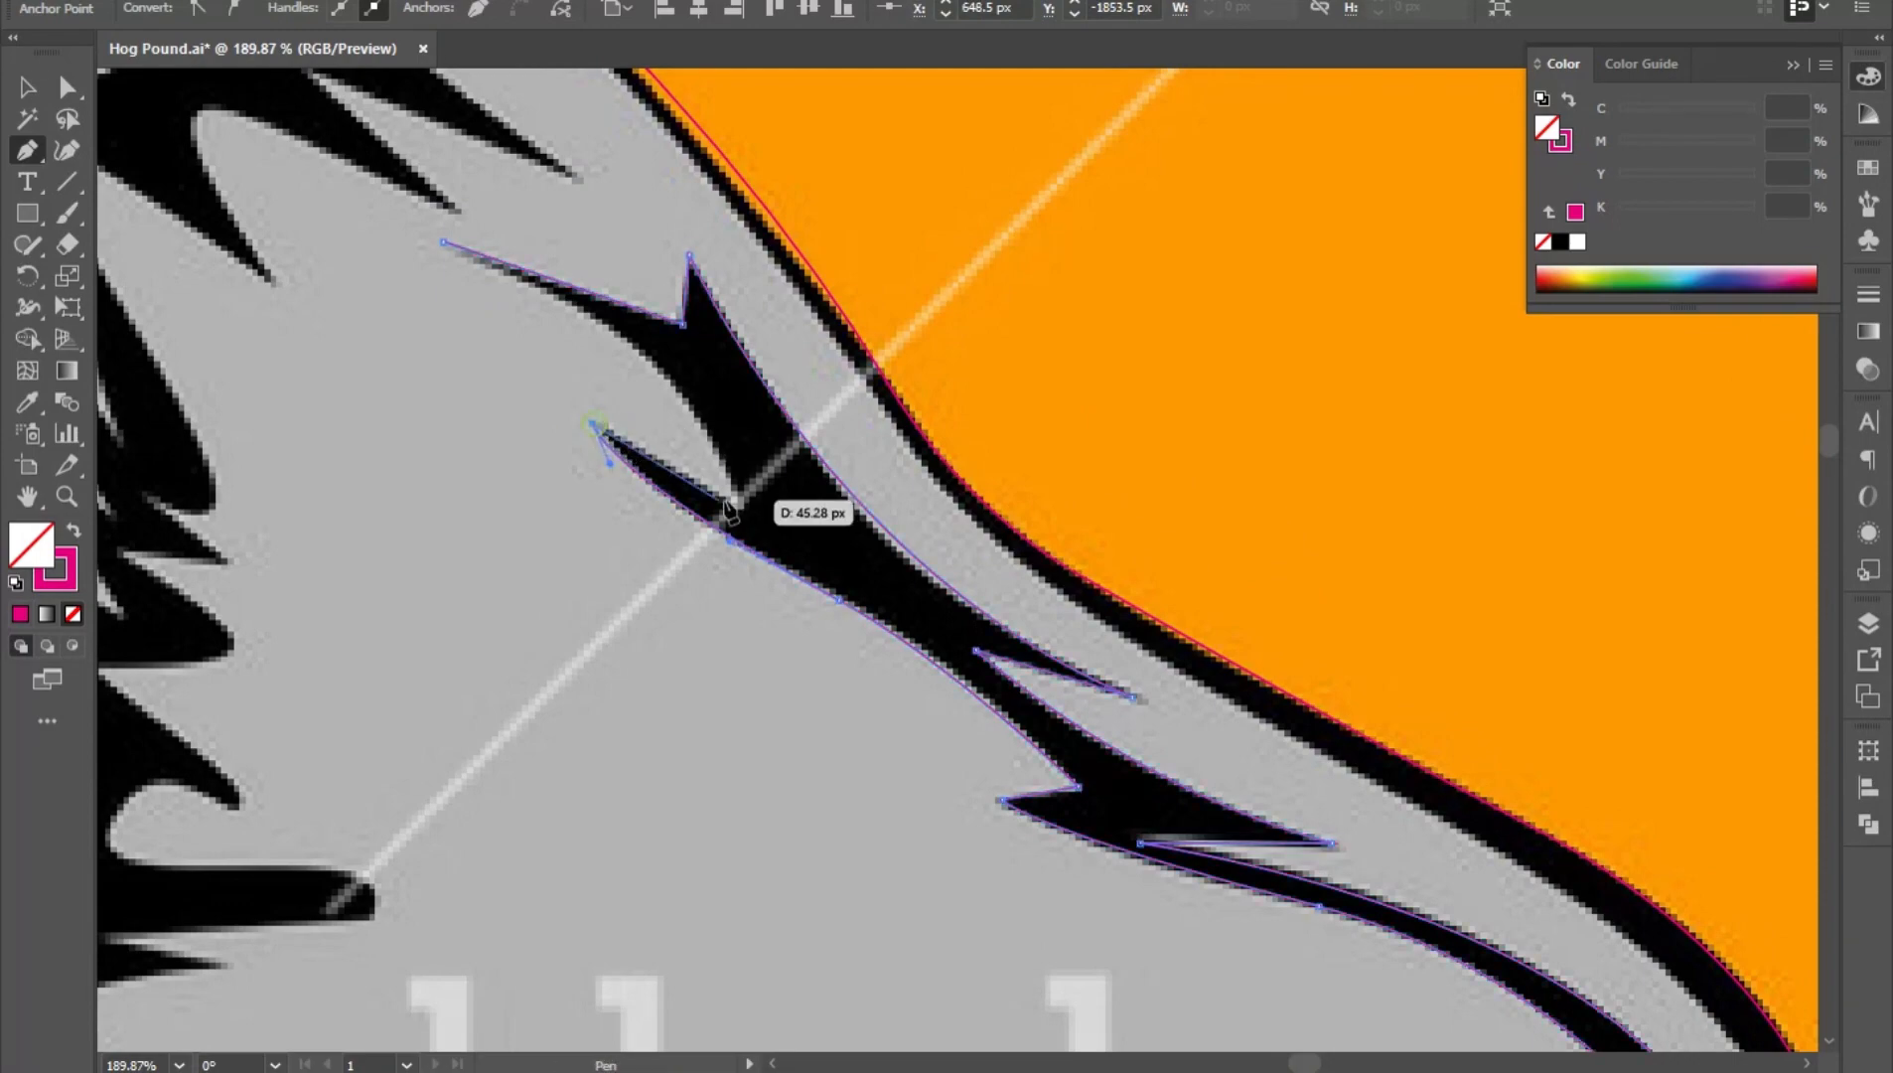
drag(705, 457, 984, 707)
click(722, 493)
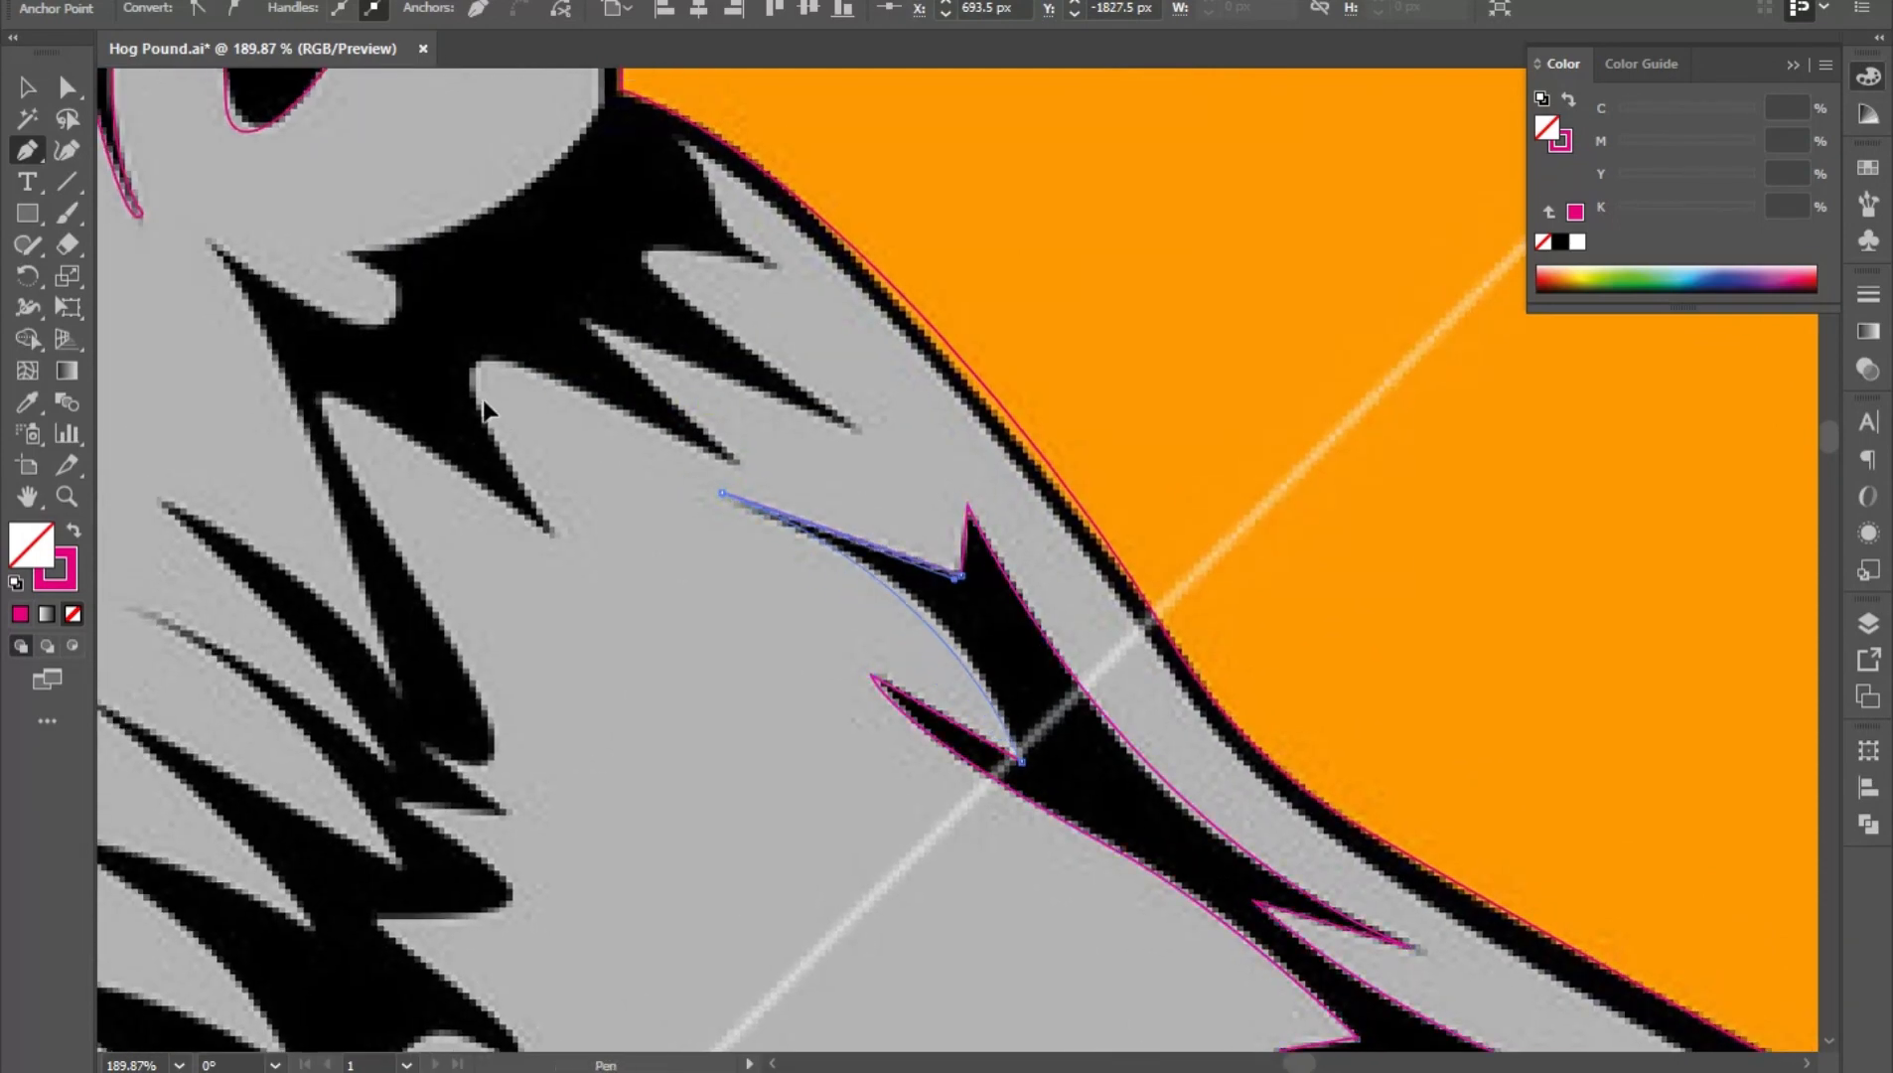
- Trace the lower edge of the irregular black mark behind the raised hoof, from its front peak through the curves to its rear tip
drag(1276, 800, 904, 651)
drag(1222, 954, 695, 288)
drag(943, 705, 1178, 586)
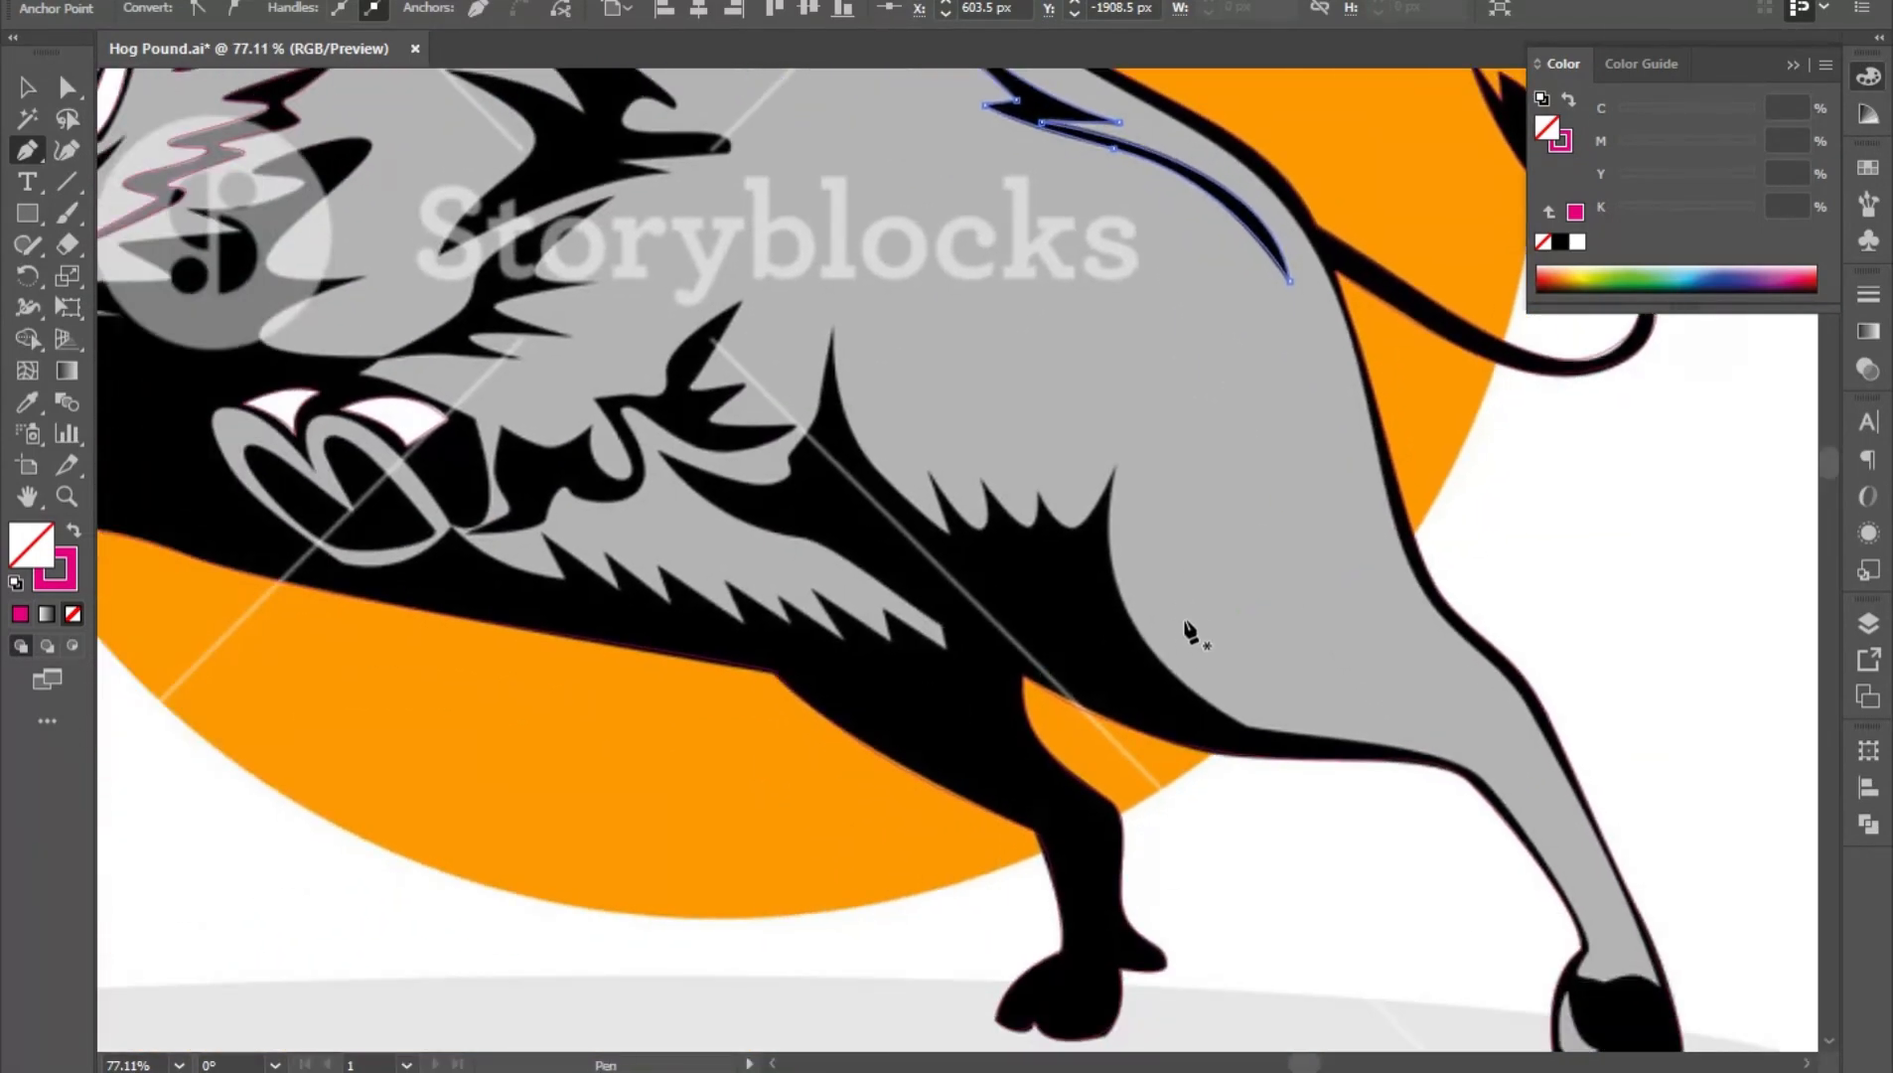
scroll(563, 553, up, 3)
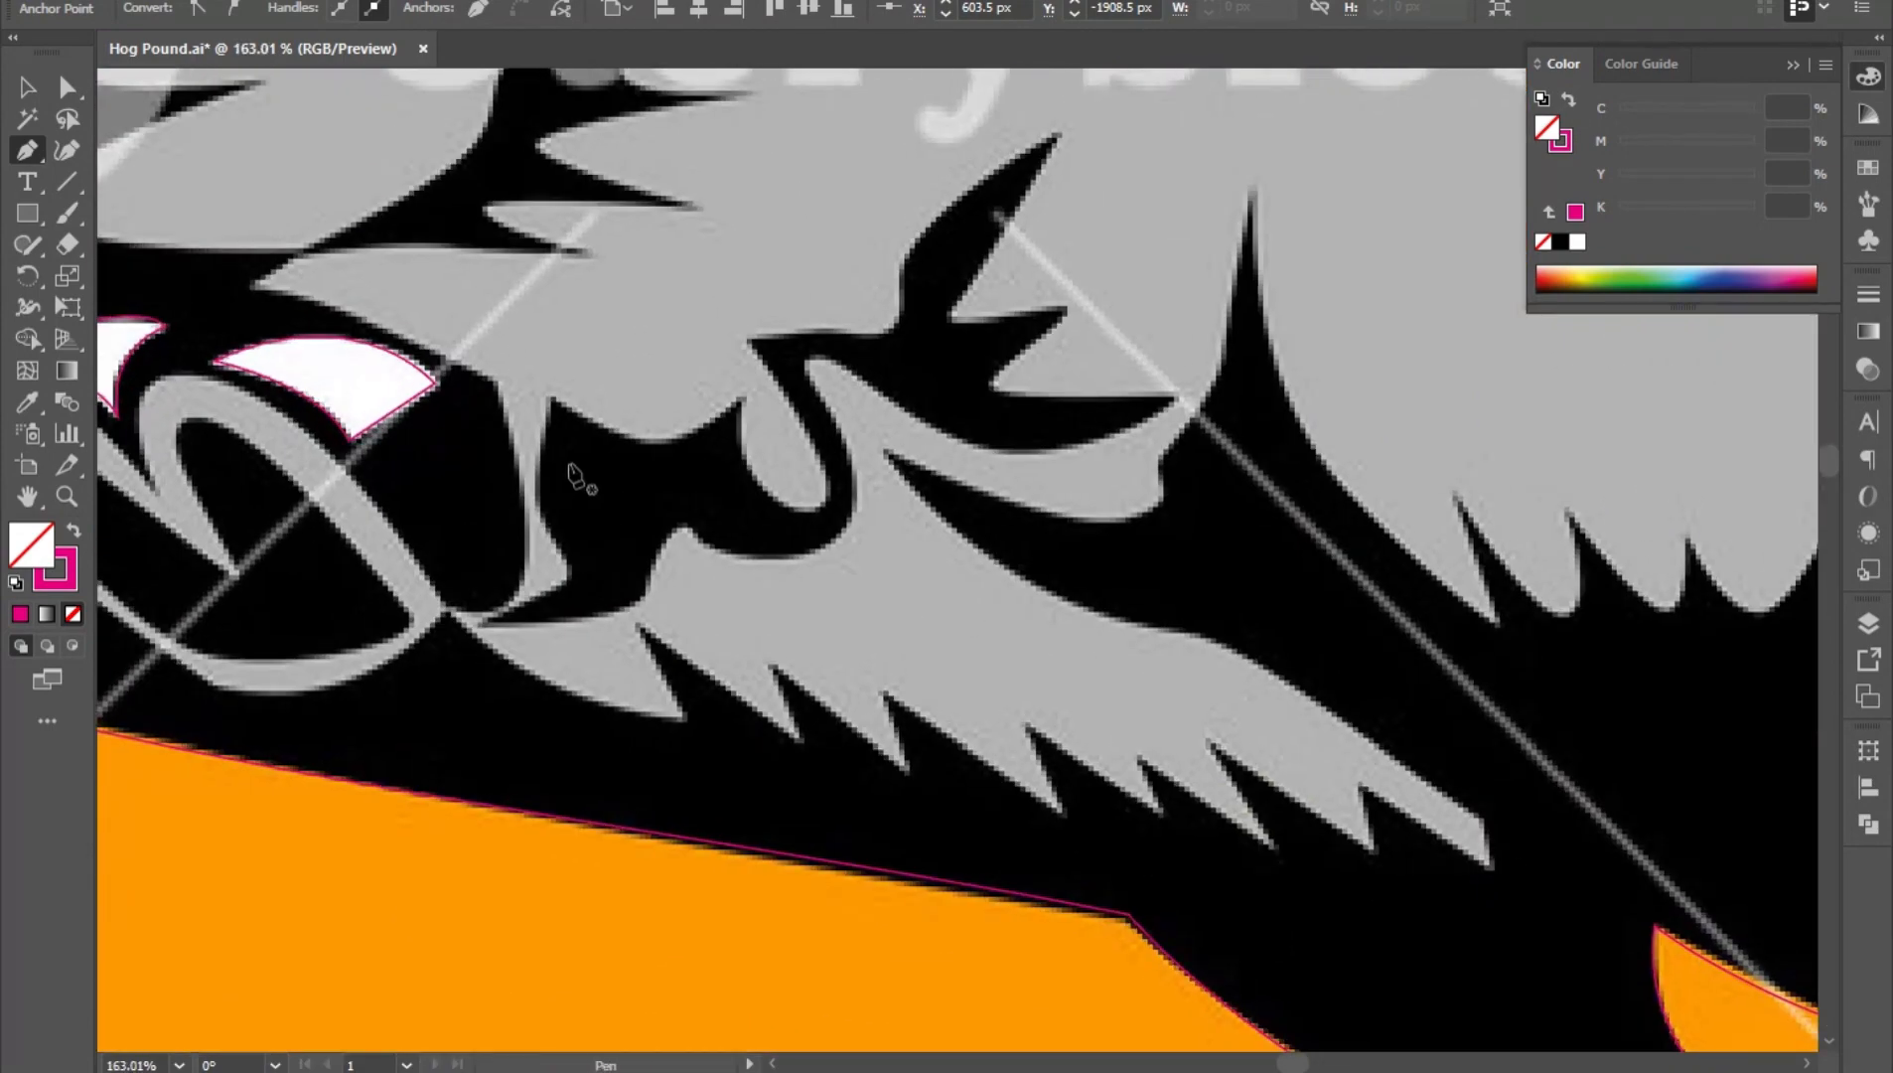
click(559, 389)
drag(551, 508, 573, 546)
drag(514, 602, 517, 618)
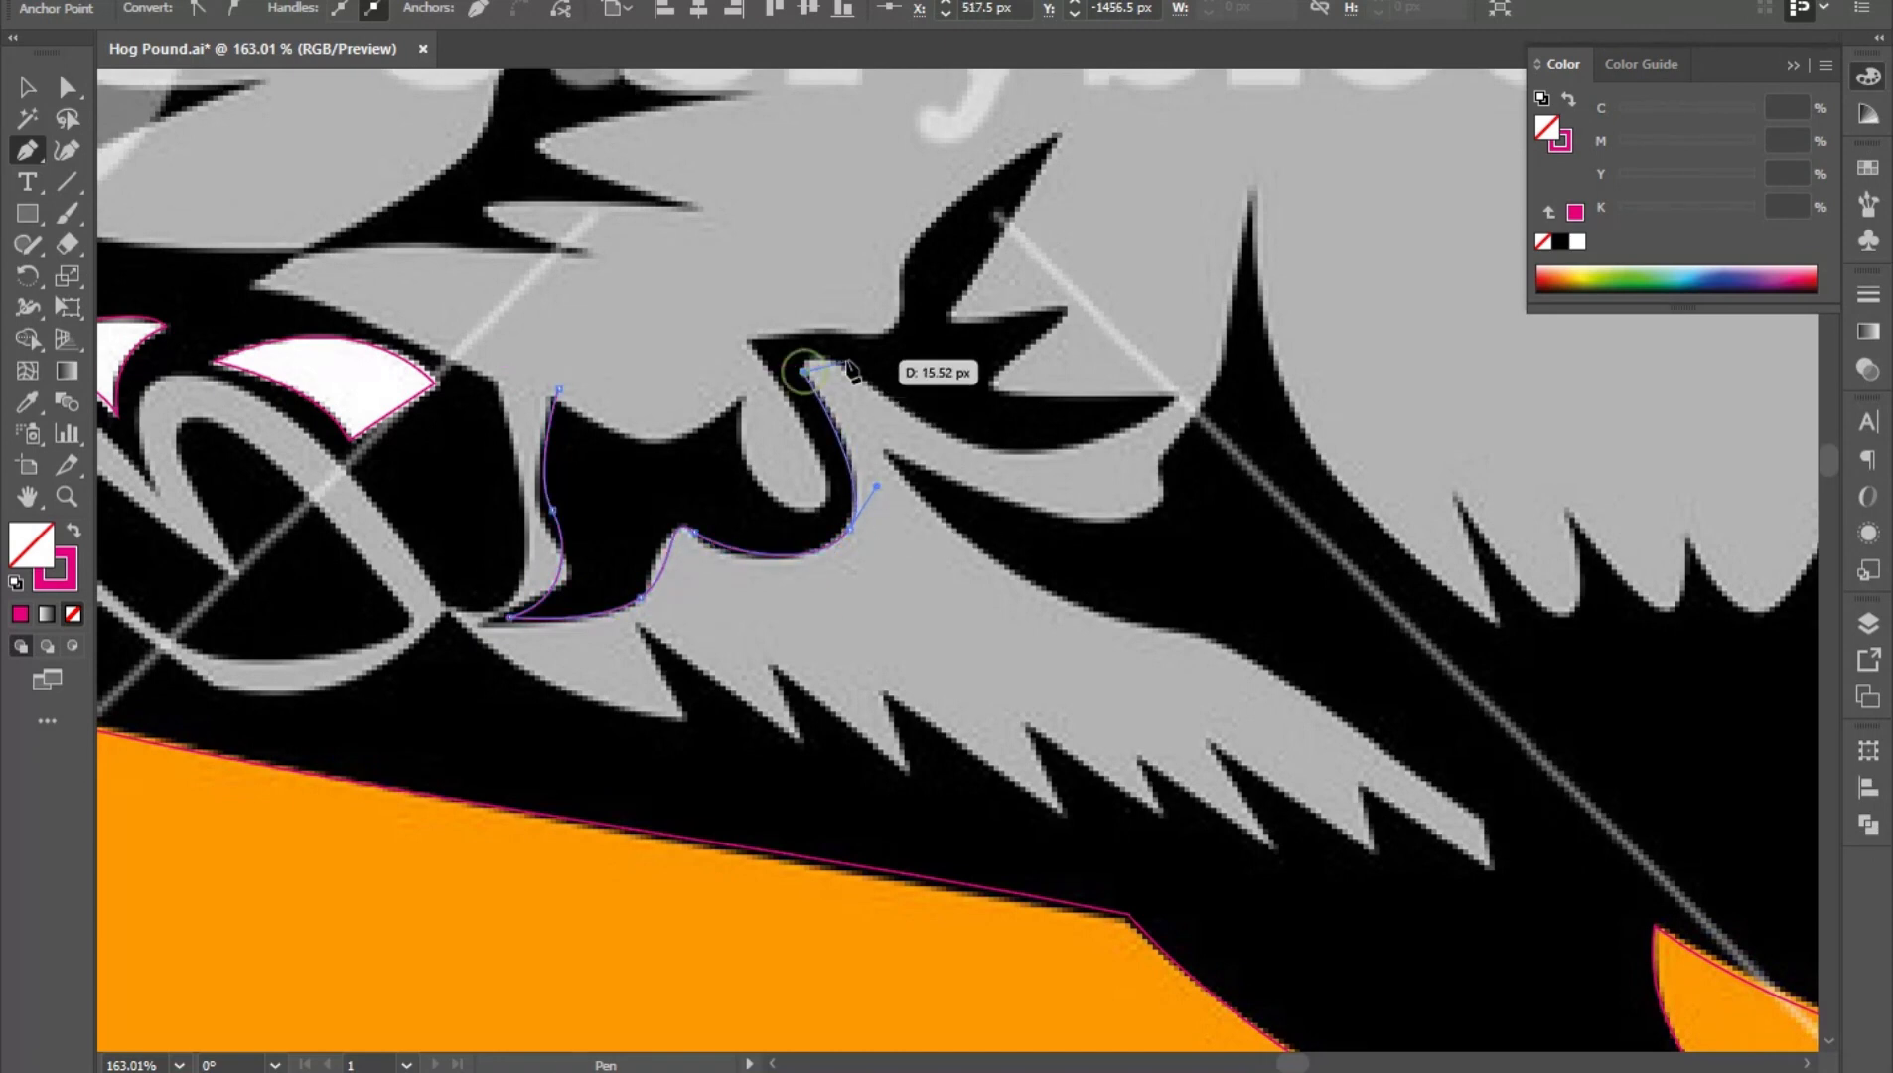
drag(852, 369, 906, 392)
drag(1179, 398, 1373, 283)
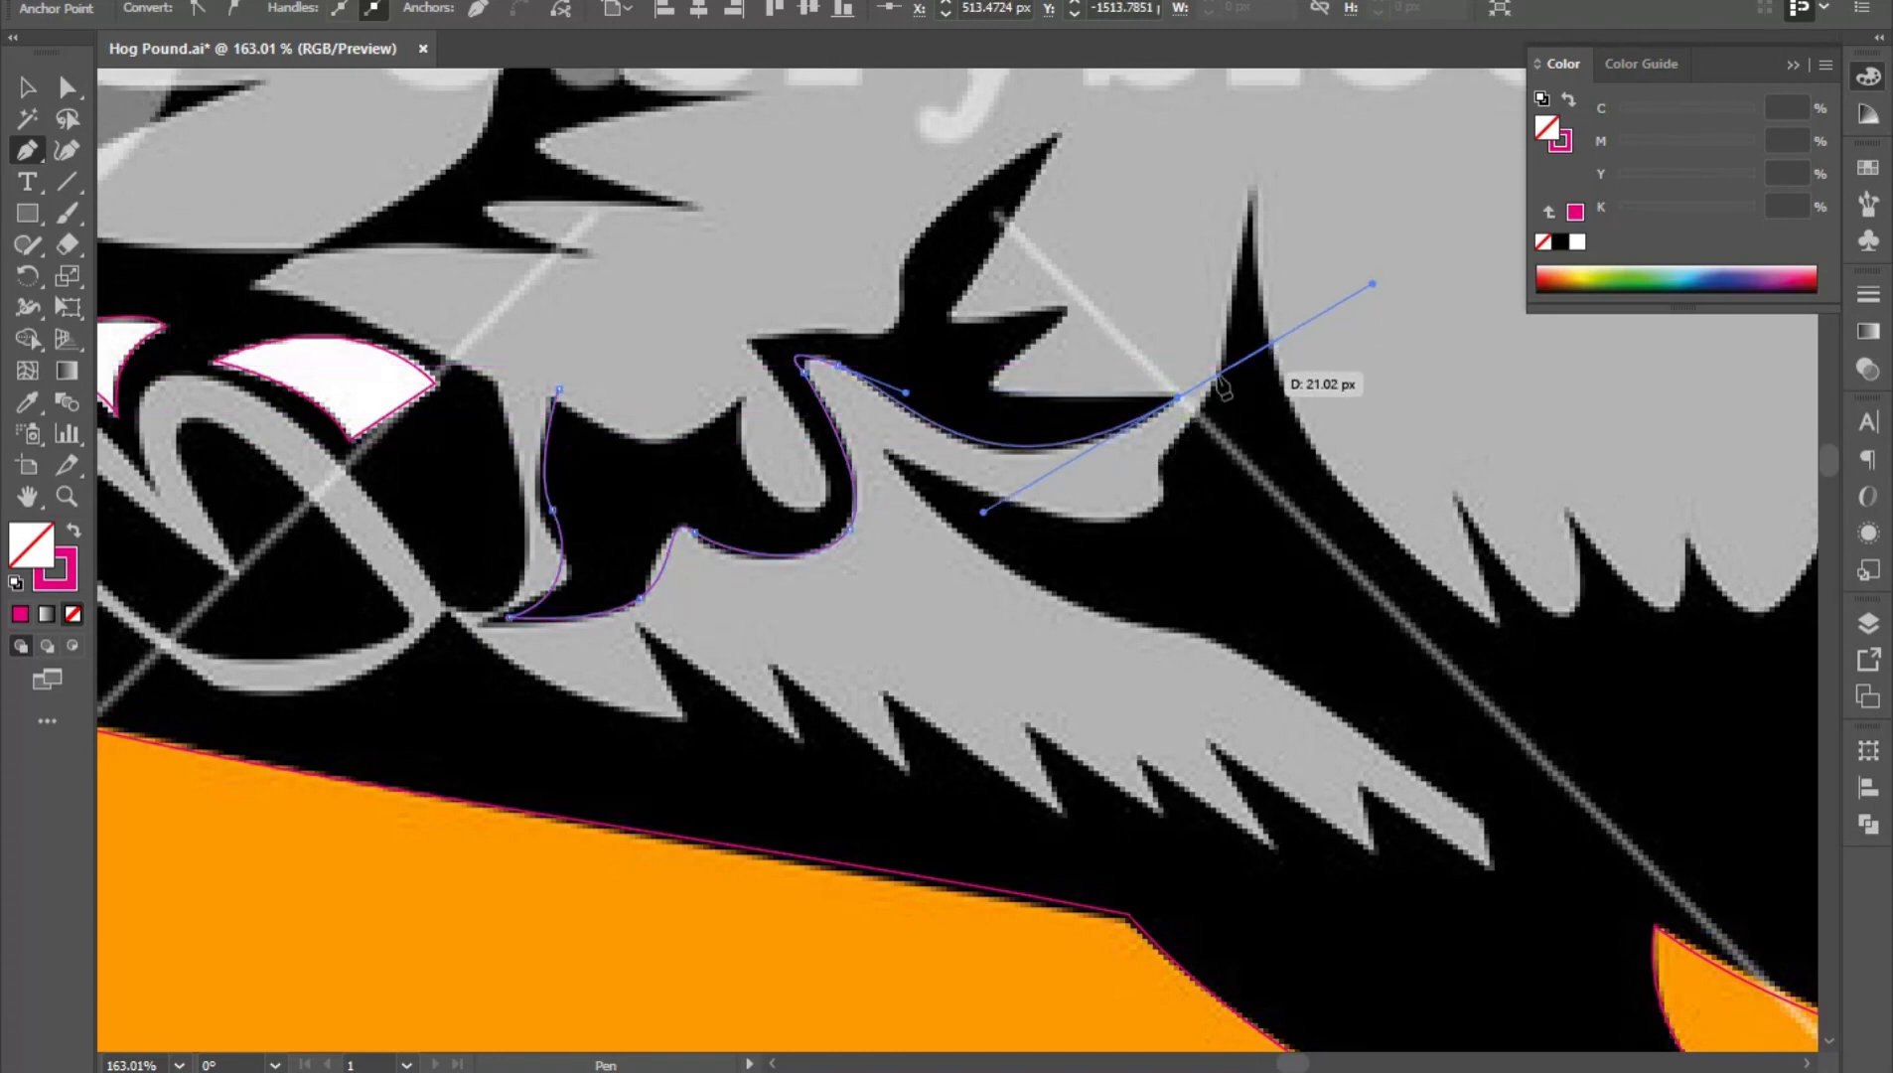
- Trace the rear spikes and hollows of the mark behind the hoof up to its highest tip
click(1179, 397)
drag(1004, 365, 1080, 316)
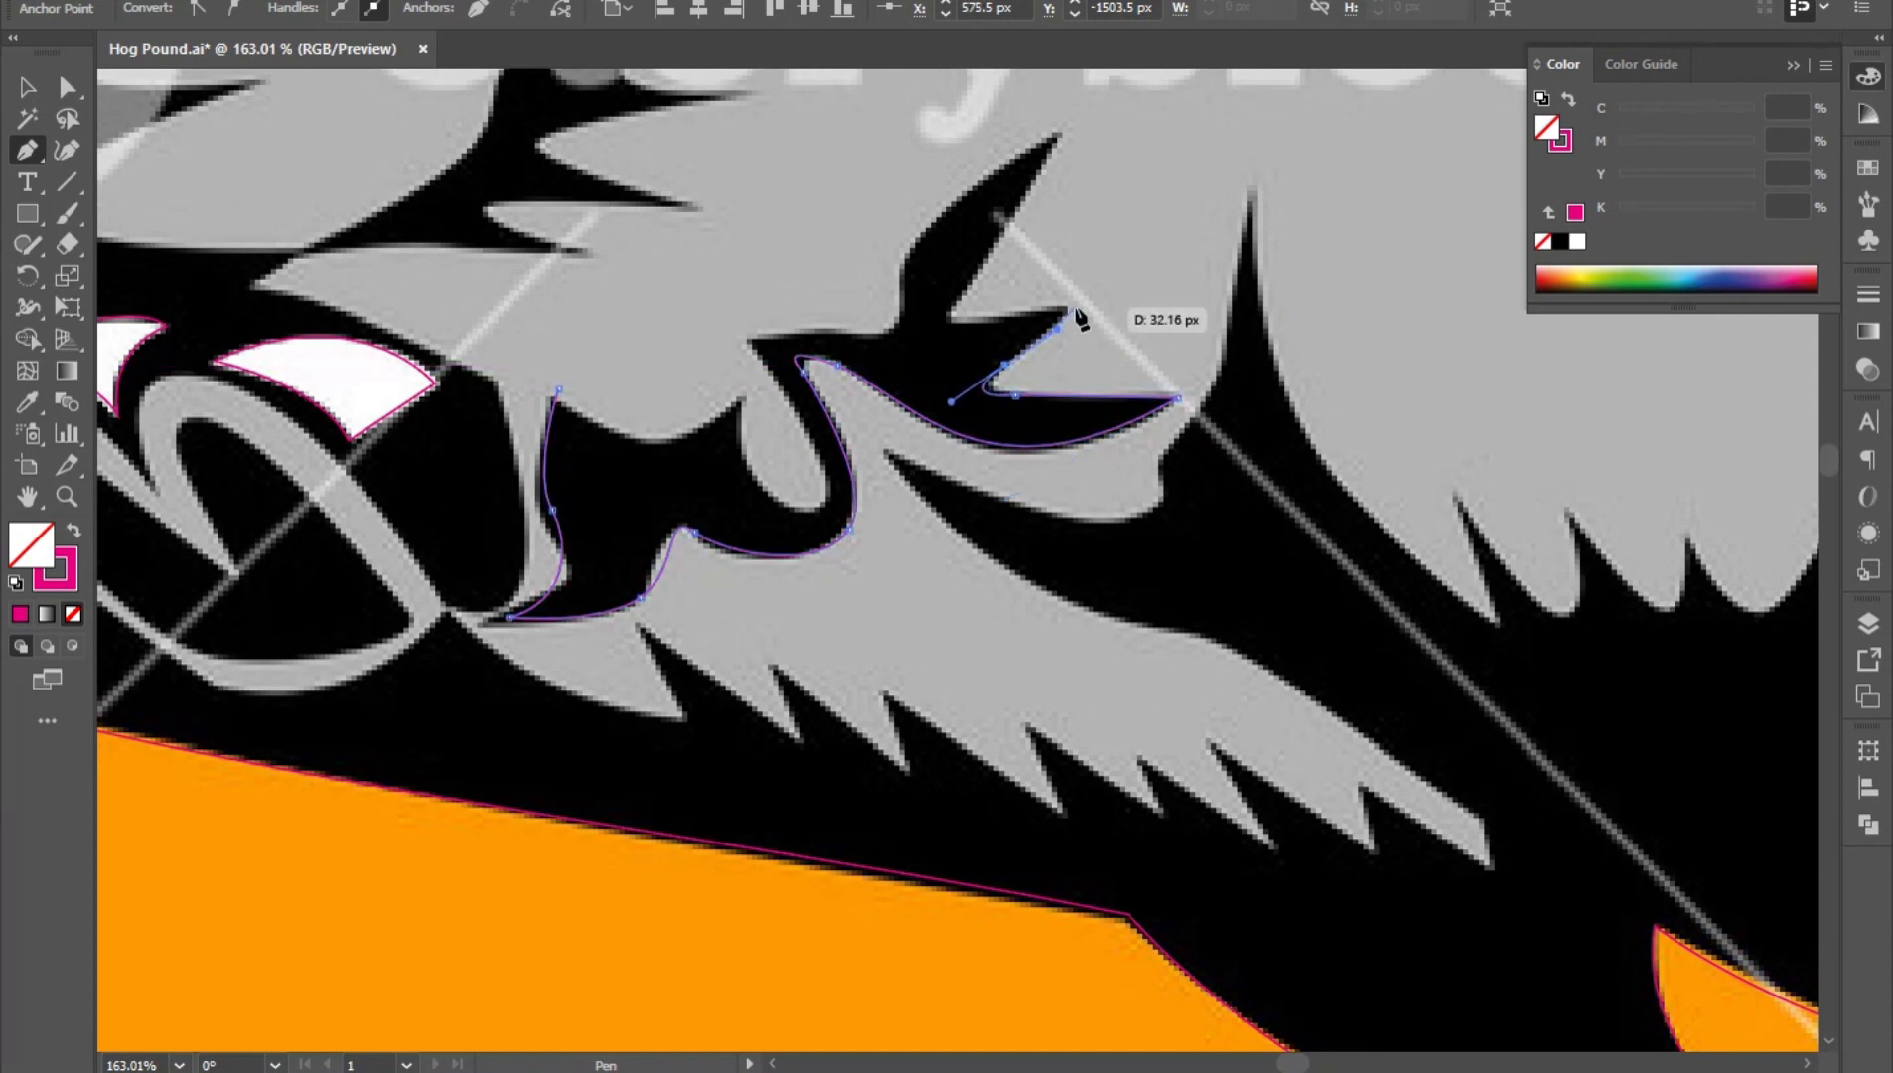
click(1078, 307)
click(967, 327)
drag(968, 284, 1002, 240)
drag(1062, 130, 1082, 255)
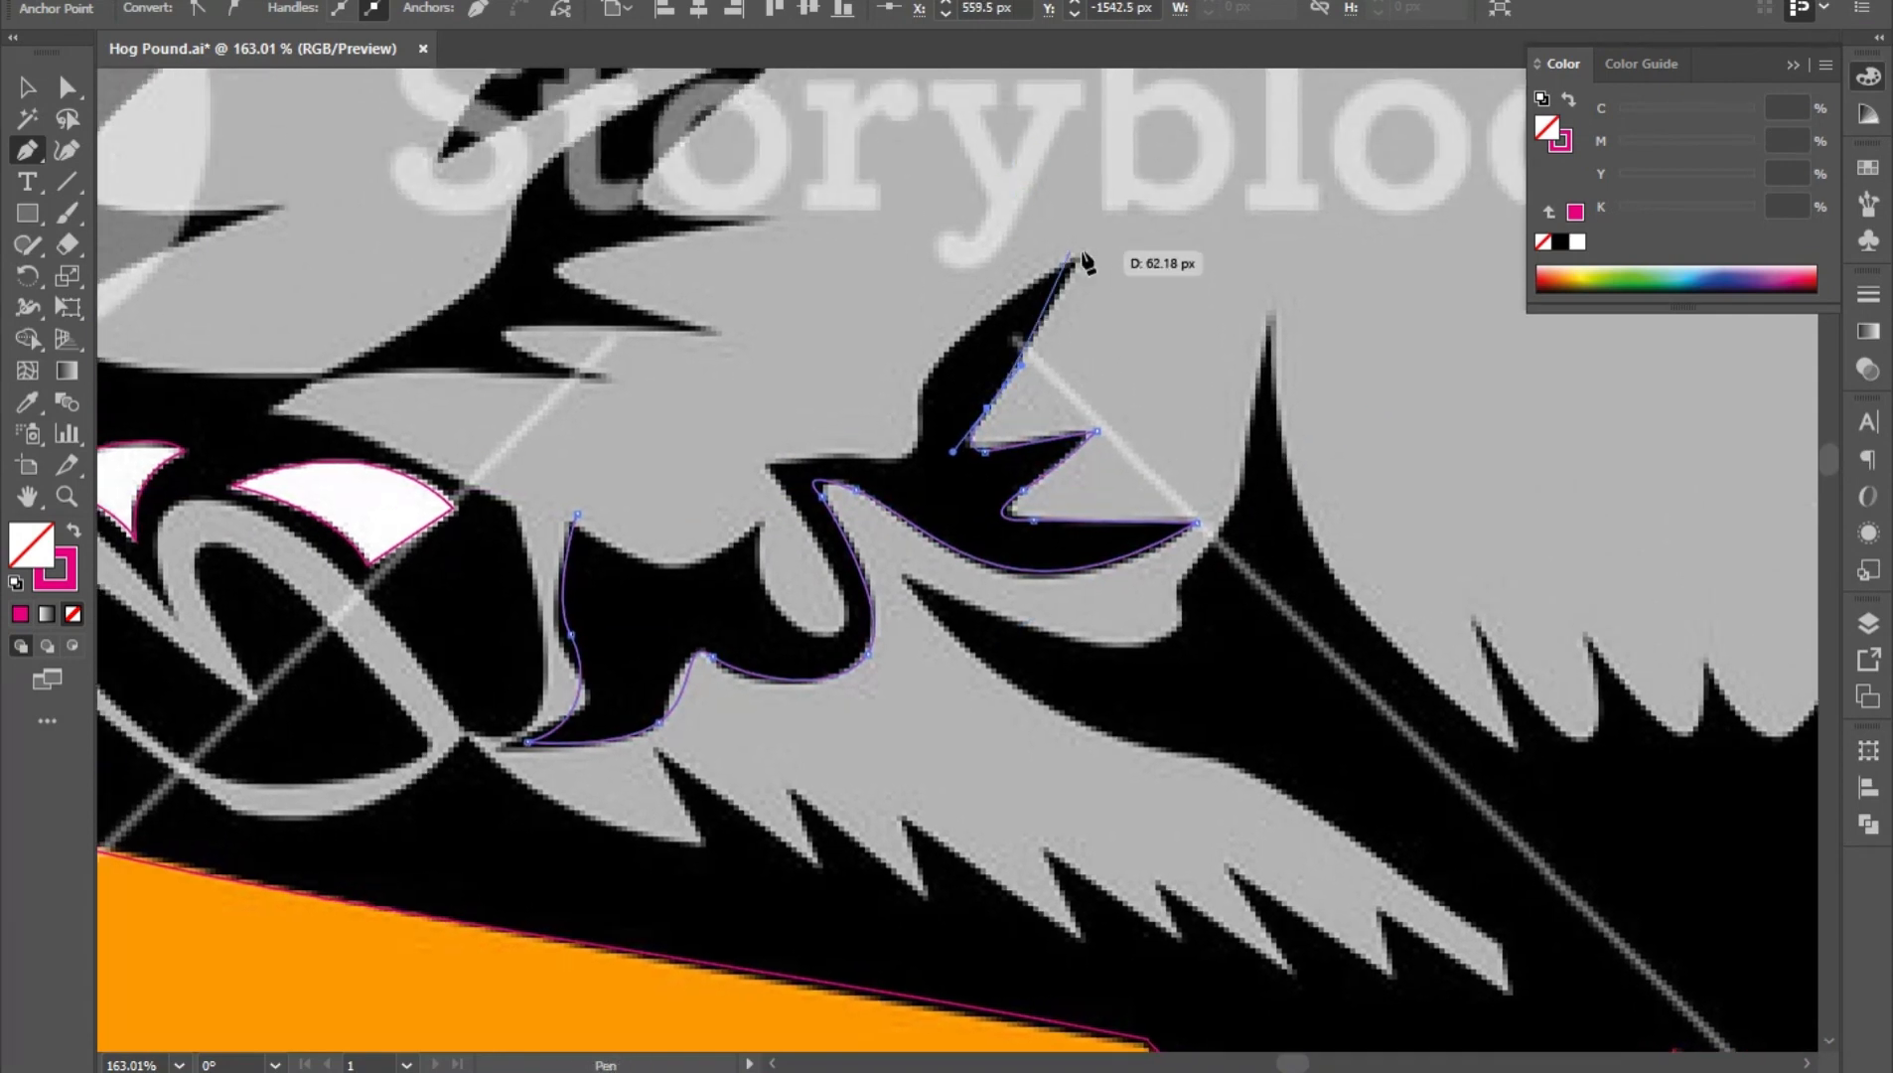
click(1085, 251)
- Trace the mark's upper edge from its highest tip around the rounded grey inlet, and close the path at the front peak
drag(923, 412, 770, 480)
click(923, 413)
drag(845, 613, 775, 614)
click(760, 514)
drag(761, 514, 766, 469)
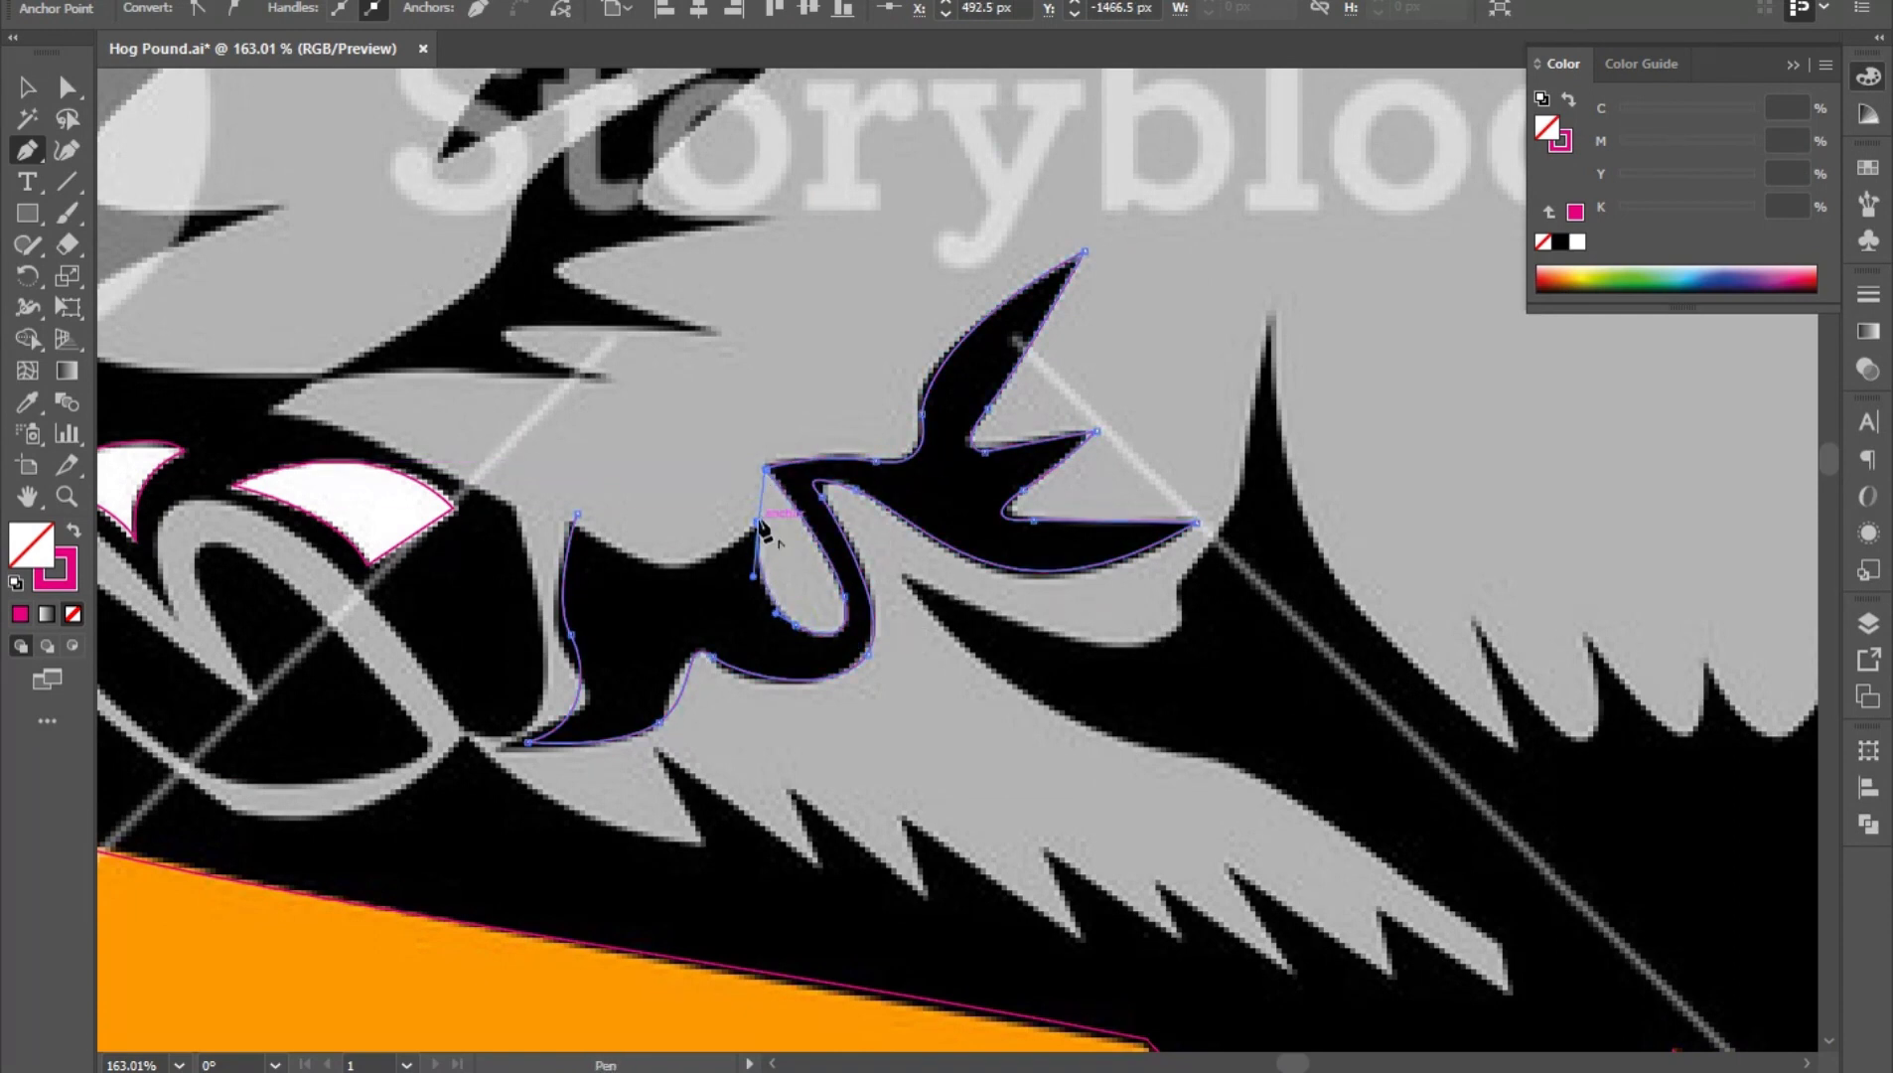
drag(579, 514, 479, 406)
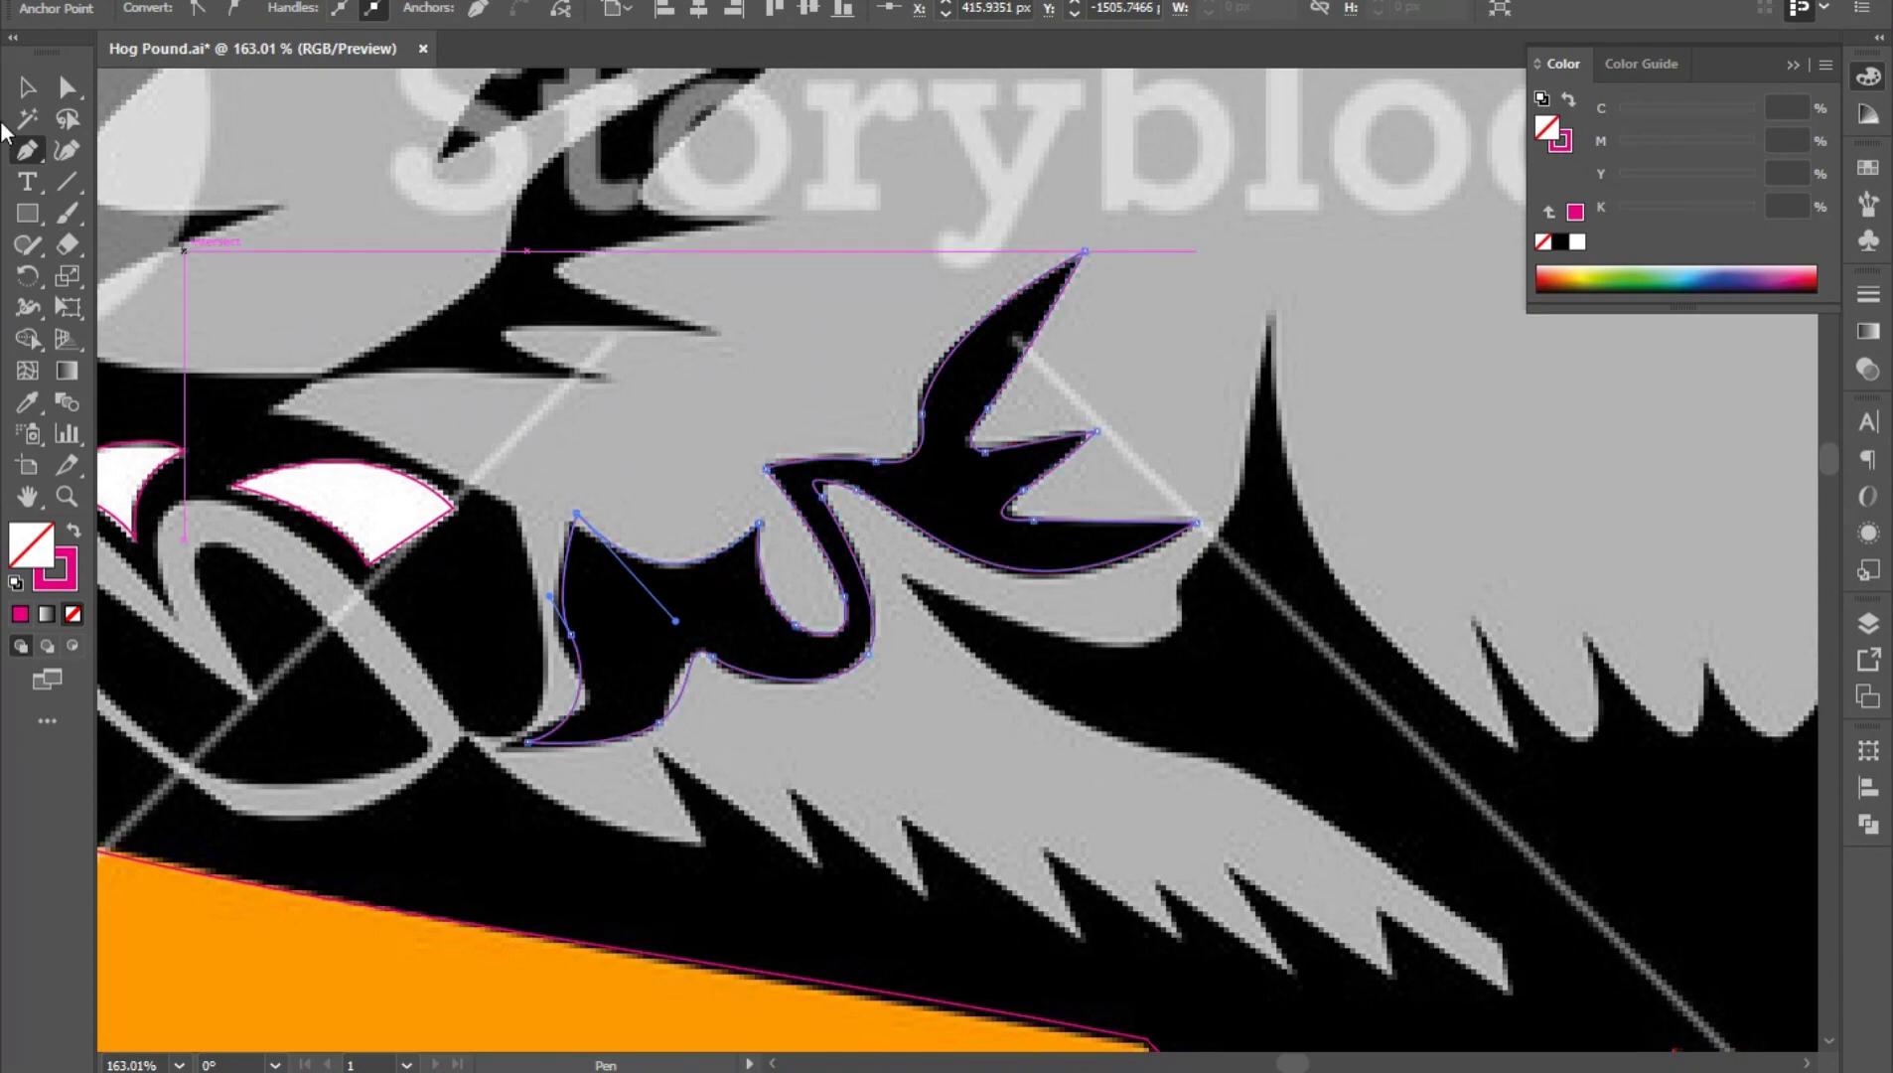
- Trace the outer edge of the grey heart-shaped band on the raised hoof as a closed path
click(27, 88)
scroll(1260, 650, down, 5)
scroll(740, 735, up, 5)
scroll(651, 644, up, 1)
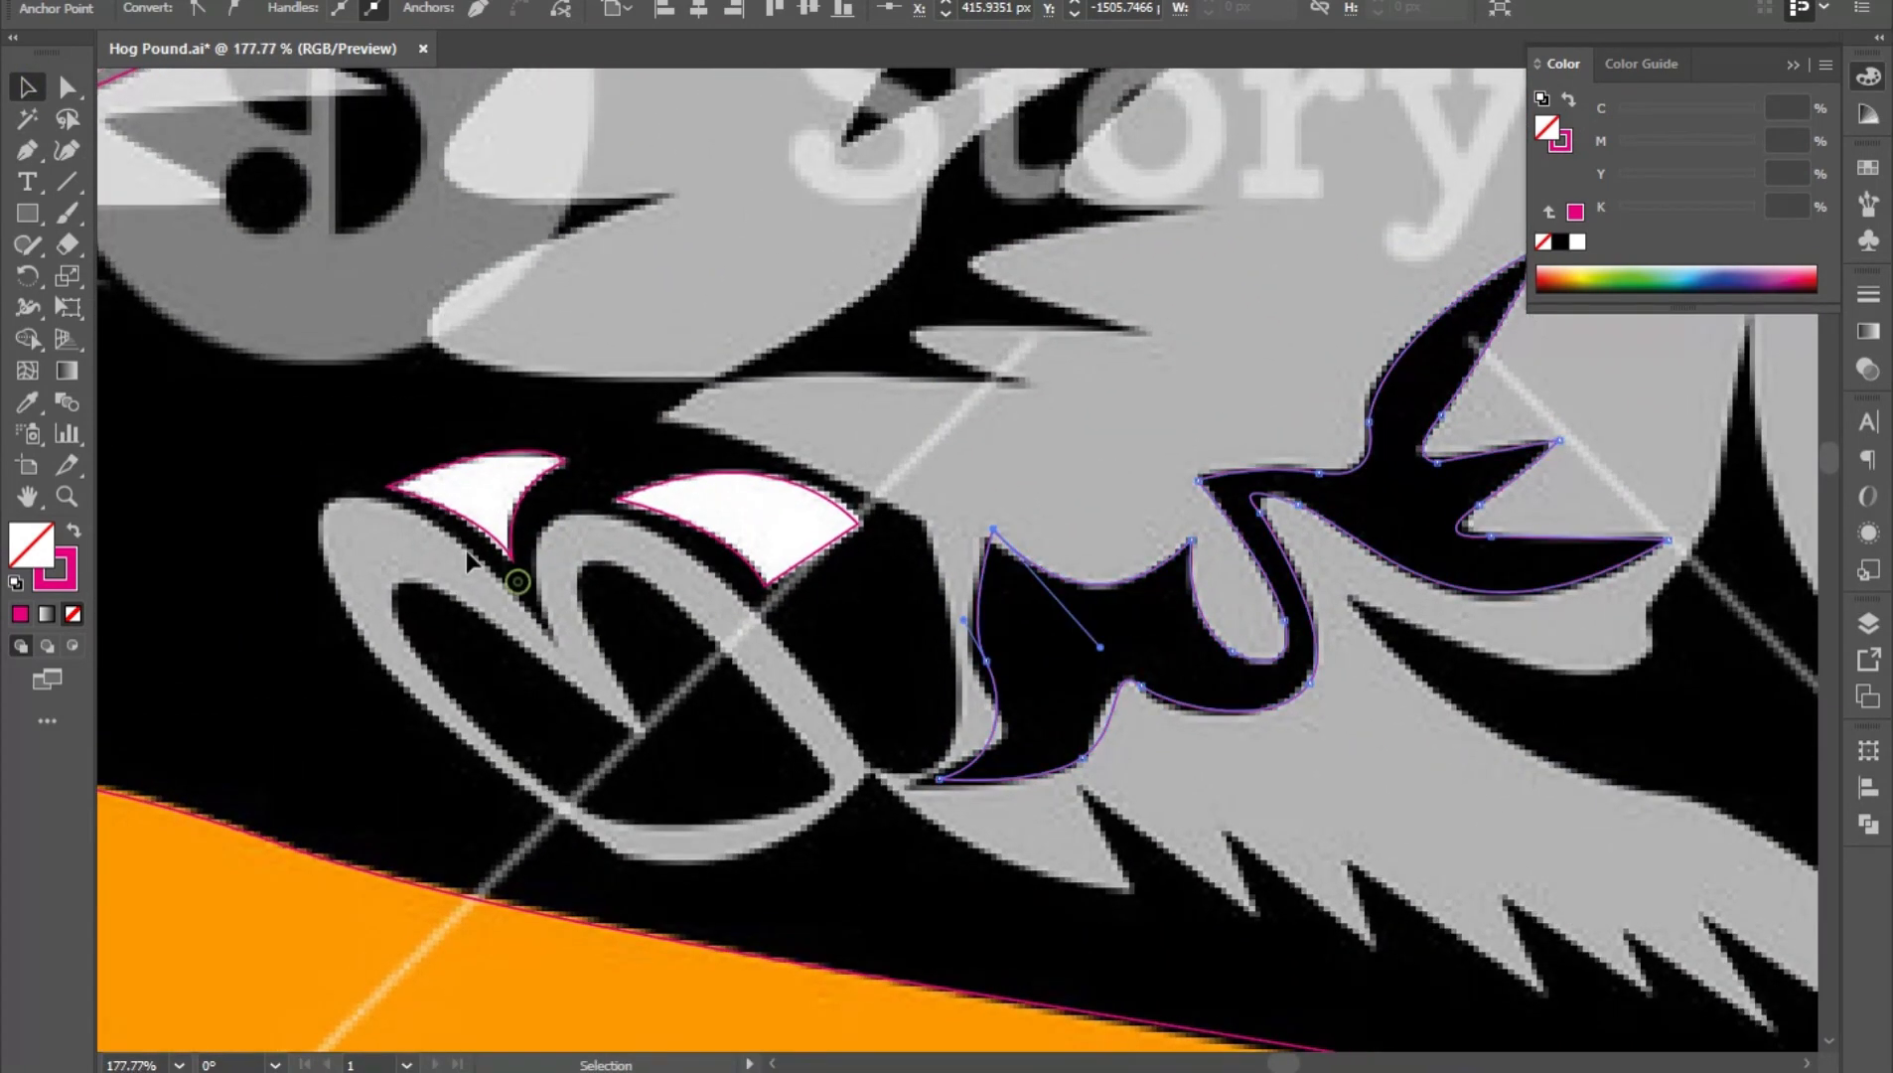
key(p)
click(549, 636)
click(323, 516)
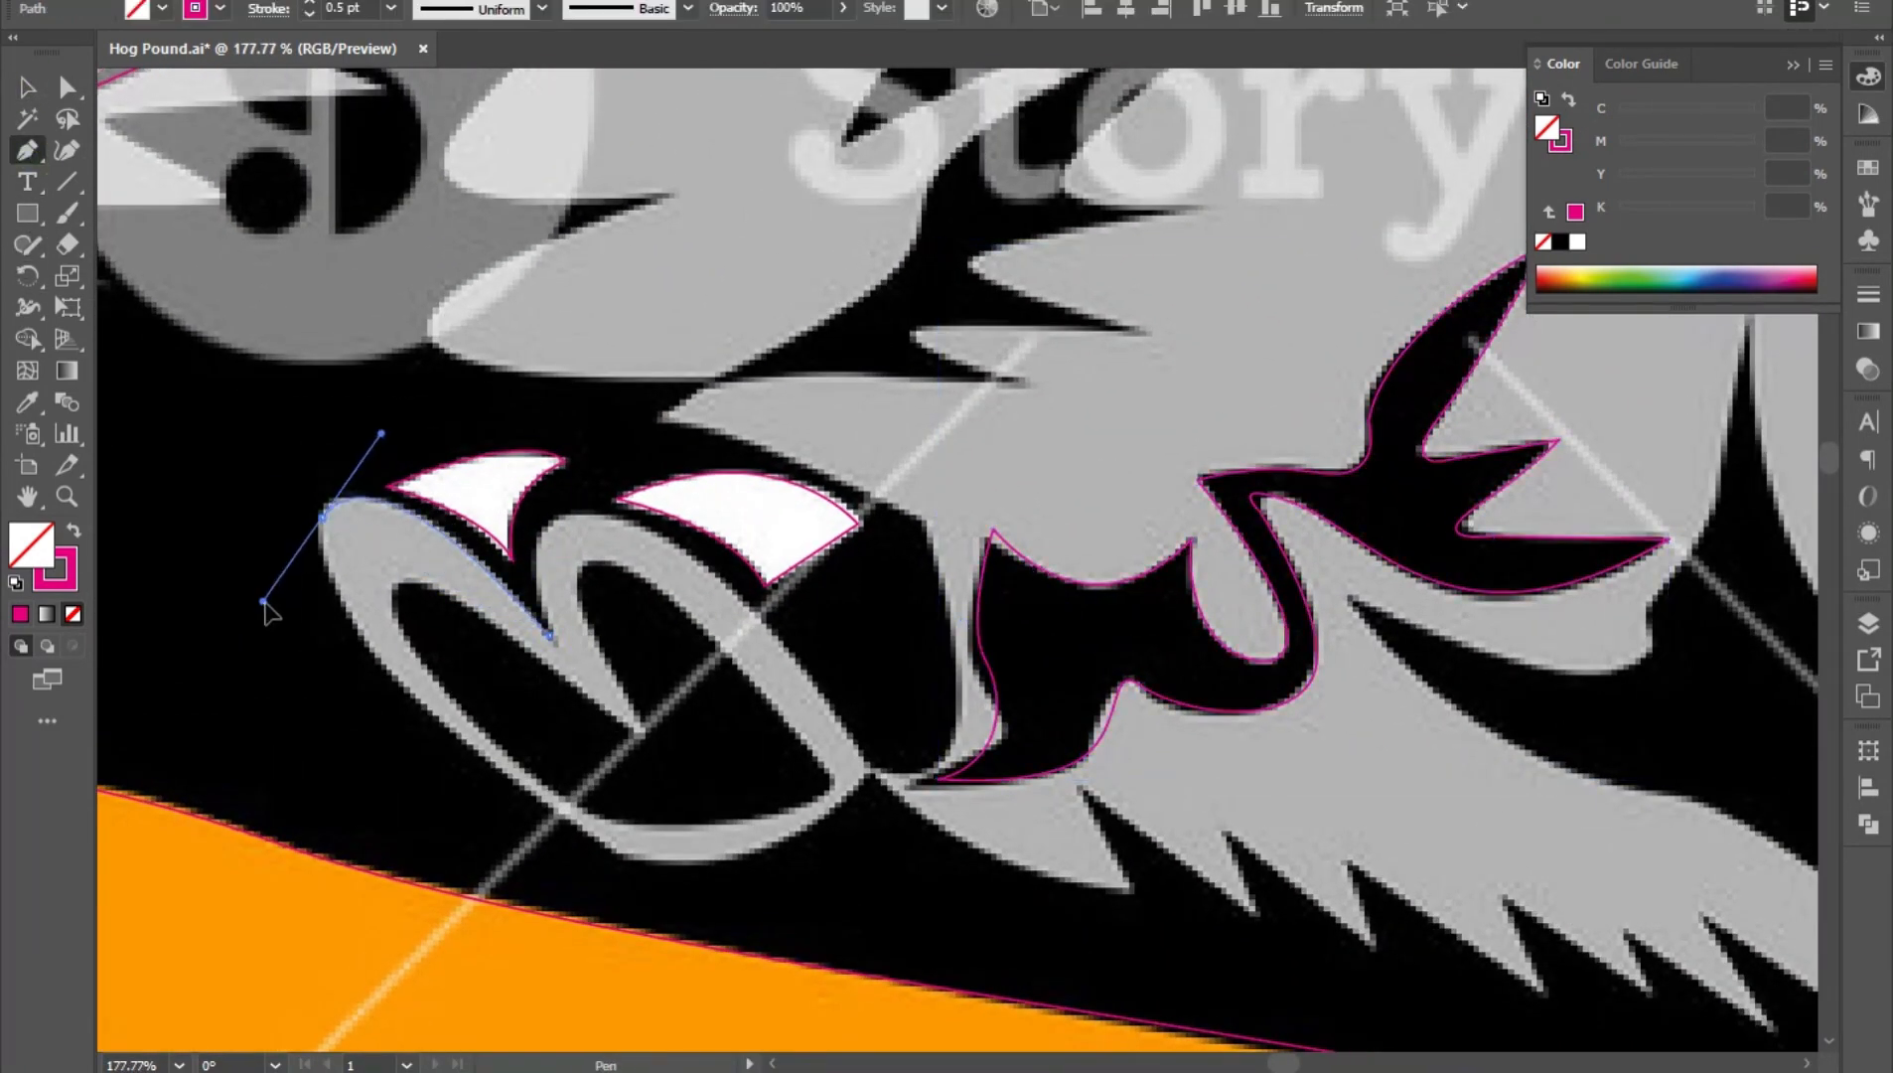
drag(266, 608, 262, 604)
click(618, 851)
drag(862, 782, 730, 548)
drag(688, 558, 556, 464)
drag(550, 635, 584, 735)
- Trace the inner edge of the hoof's heart-shaped band as a second closed path
click(642, 733)
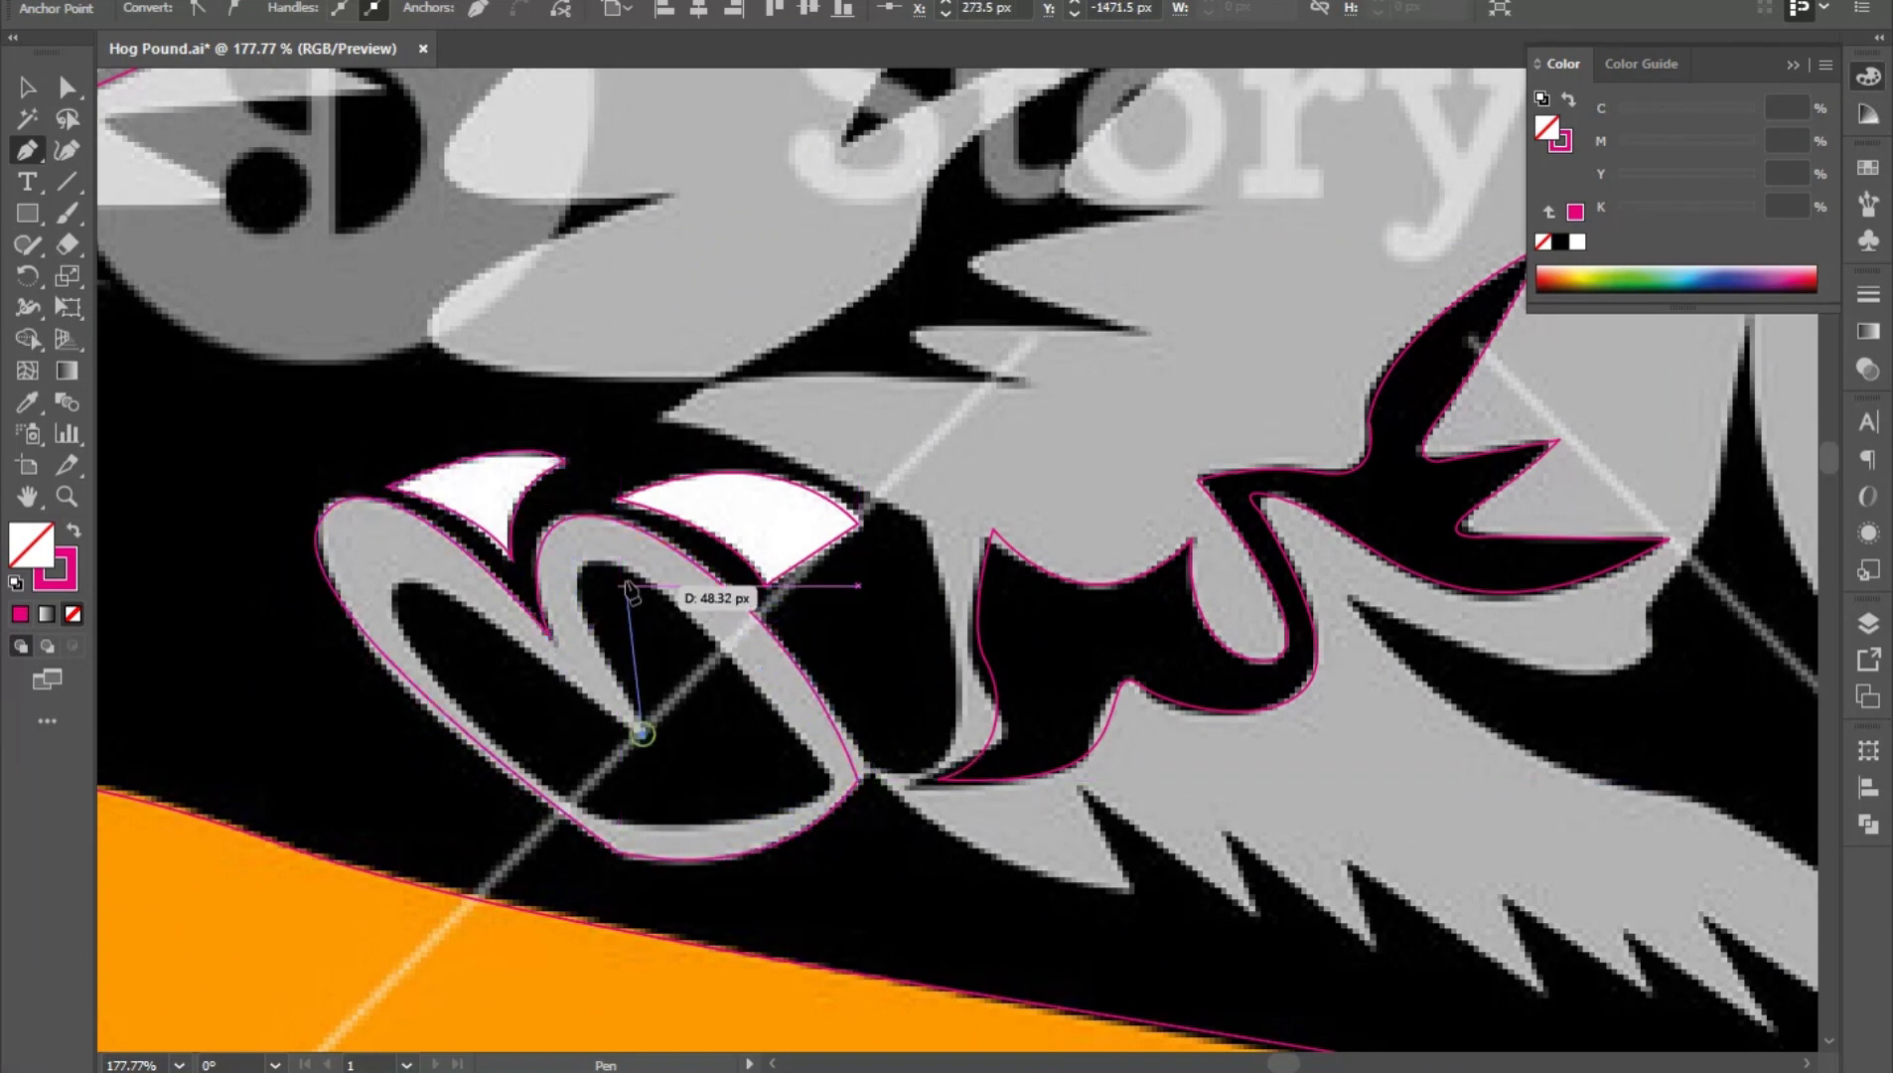
drag(617, 564, 679, 576)
click(825, 792)
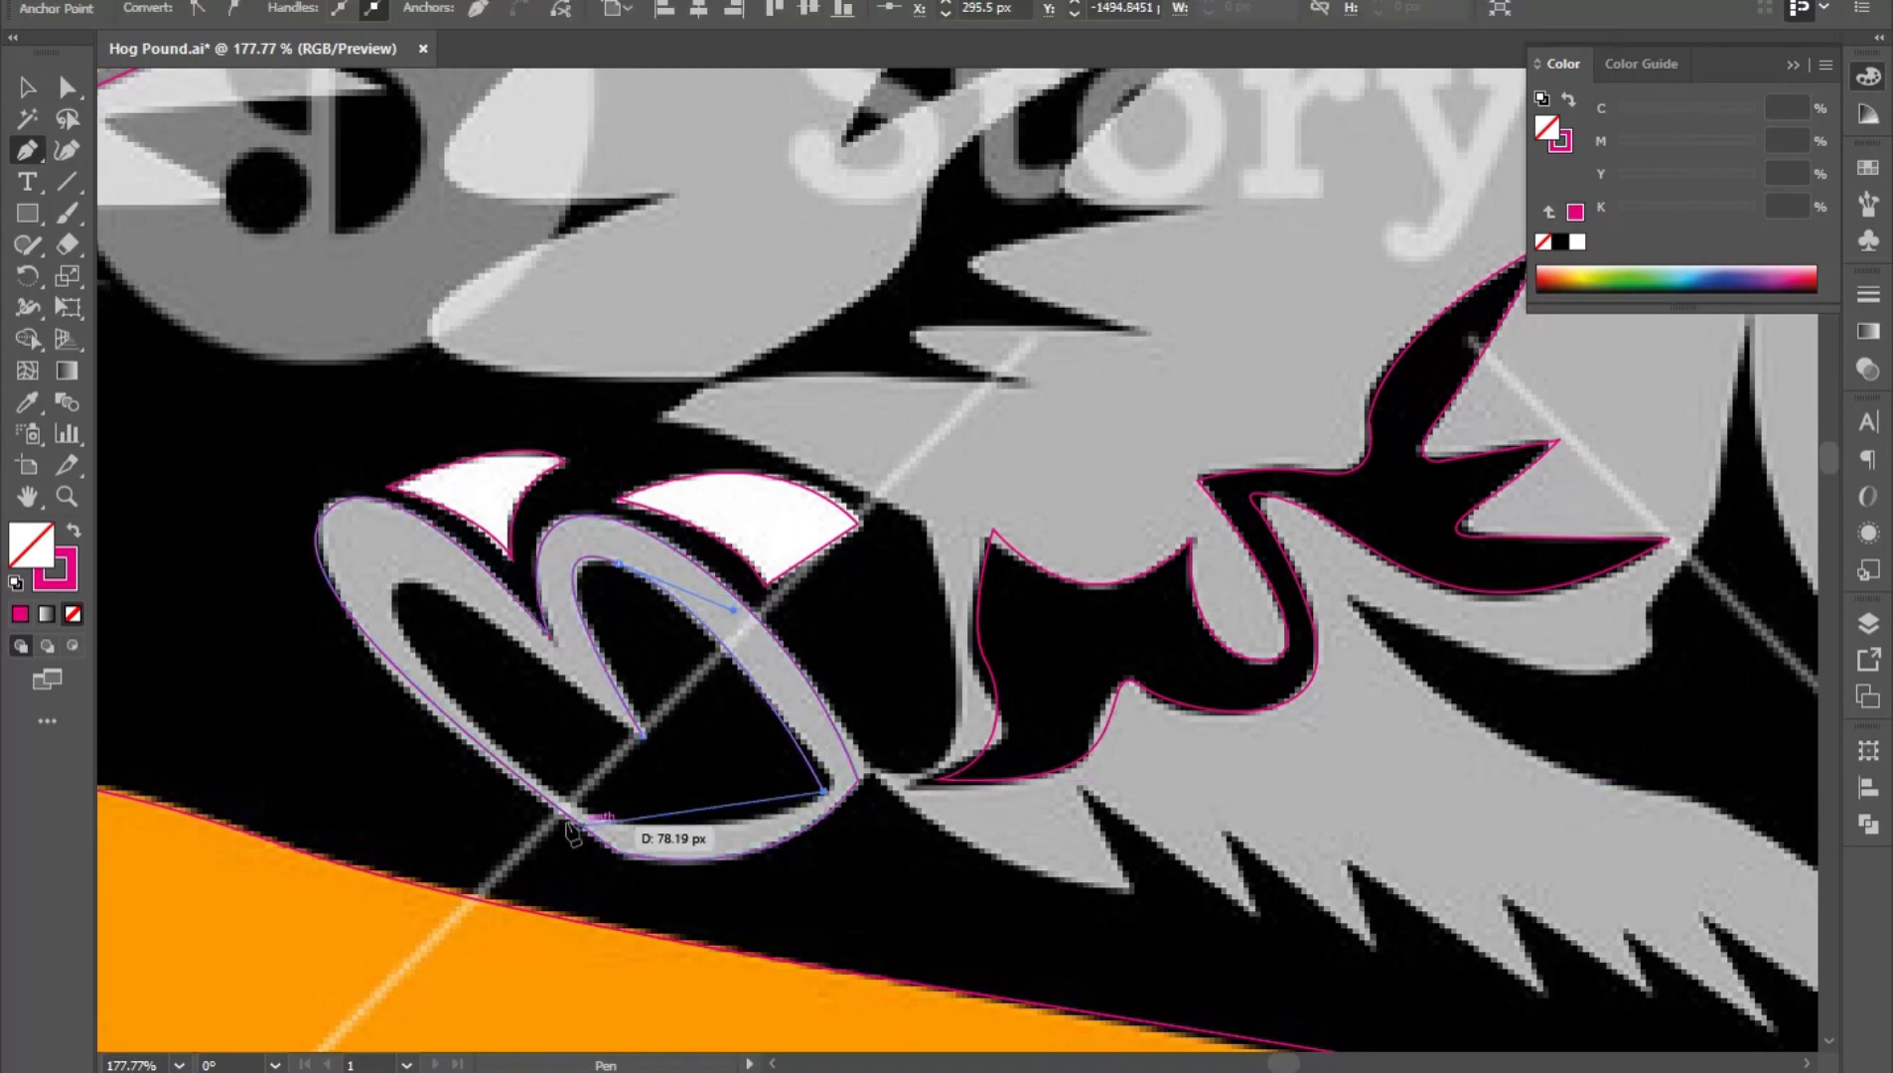
drag(535, 779, 432, 701)
drag(424, 579, 516, 619)
drag(643, 734, 654, 757)
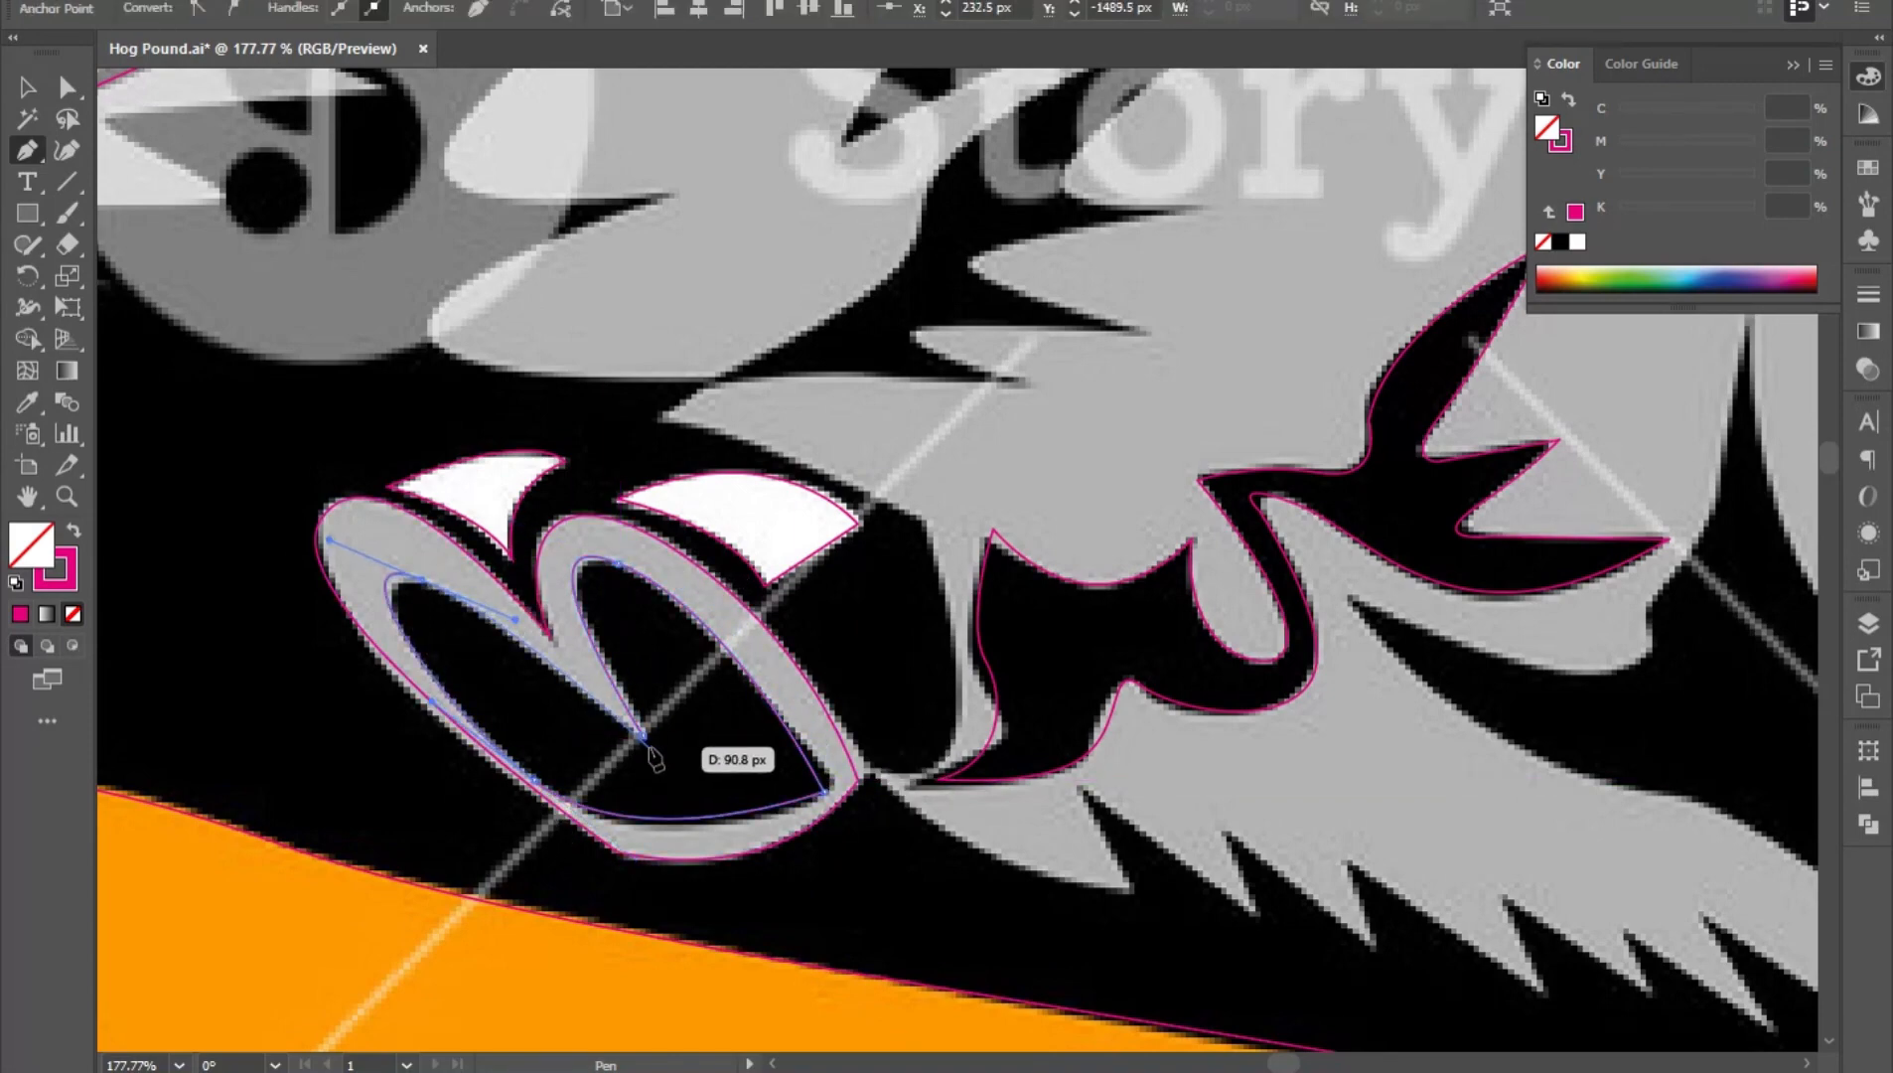
- Trace the spiky black fur mark just above the raised hoof, with its three rear-facing spikes, as a closed path
drag(1053, 735, 980, 633)
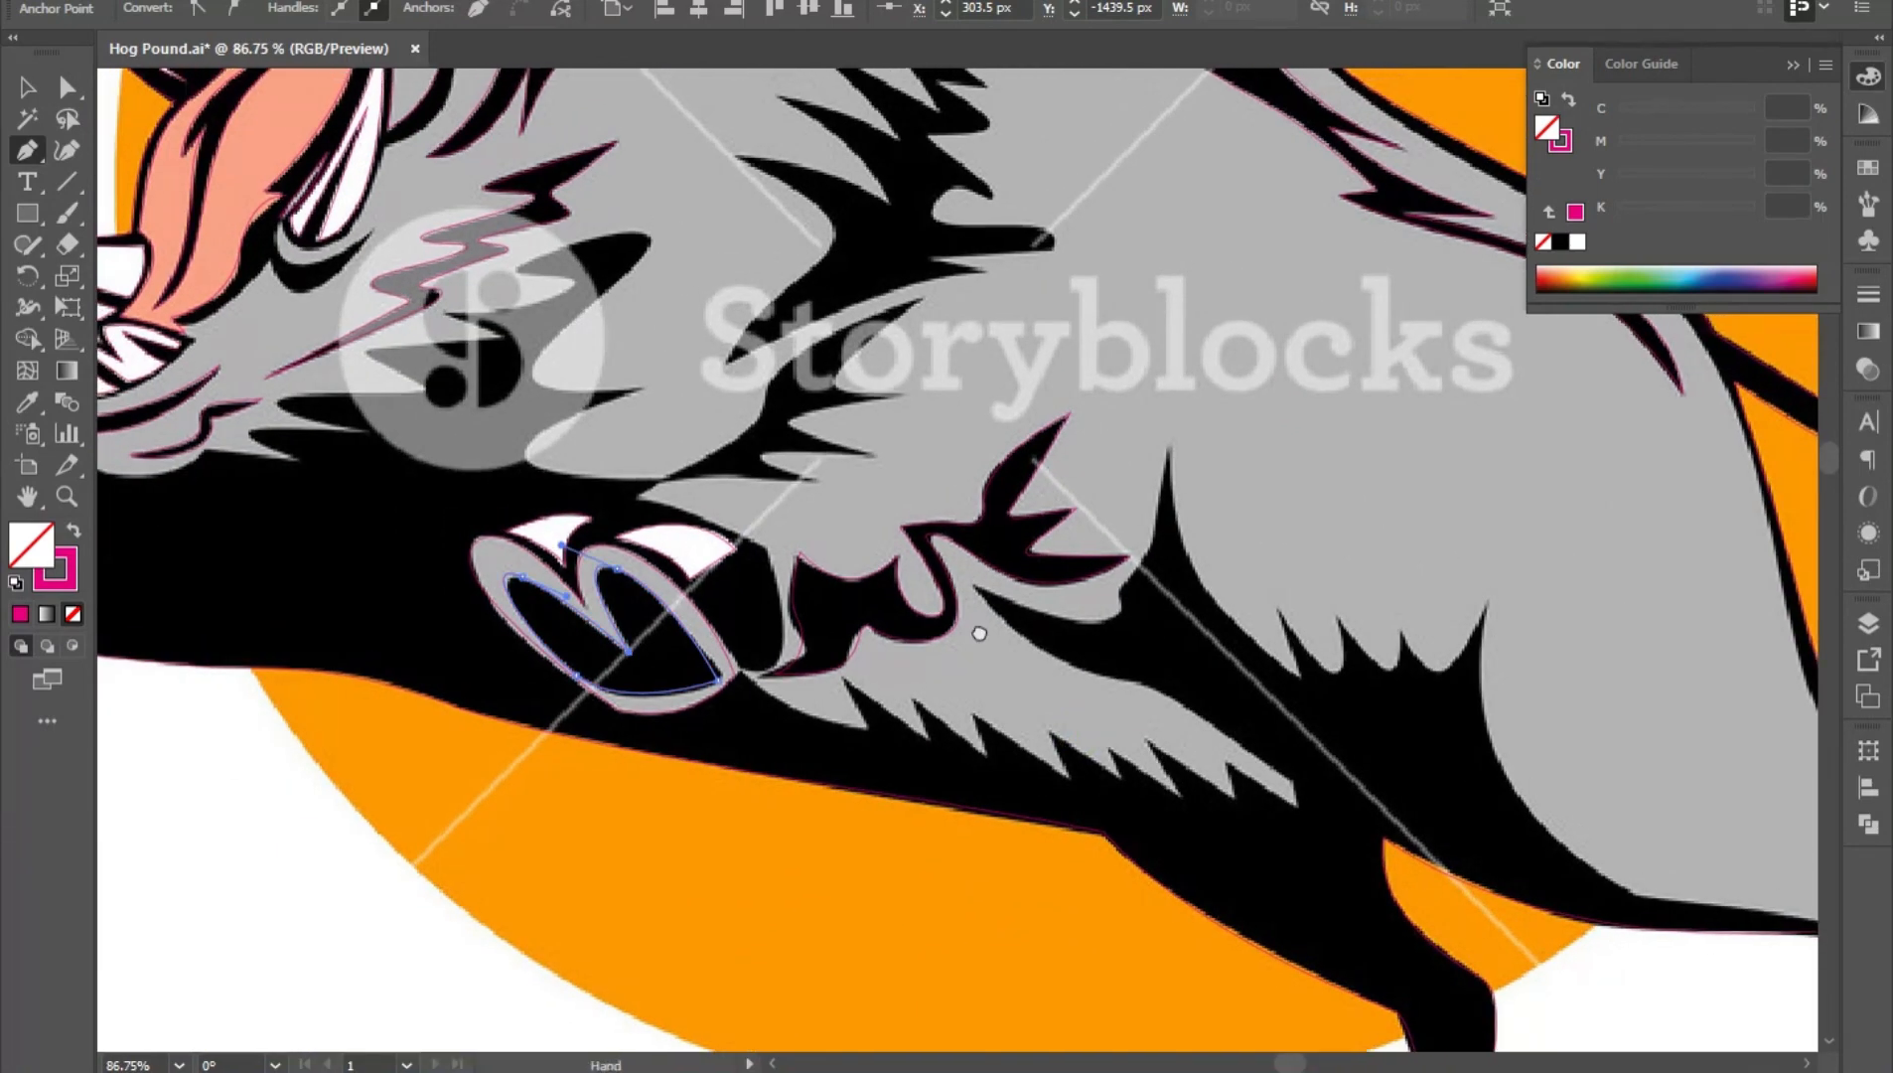
drag(690, 549, 745, 685)
drag(839, 589, 884, 490)
click(1047, 464)
drag(1014, 591, 1224, 567)
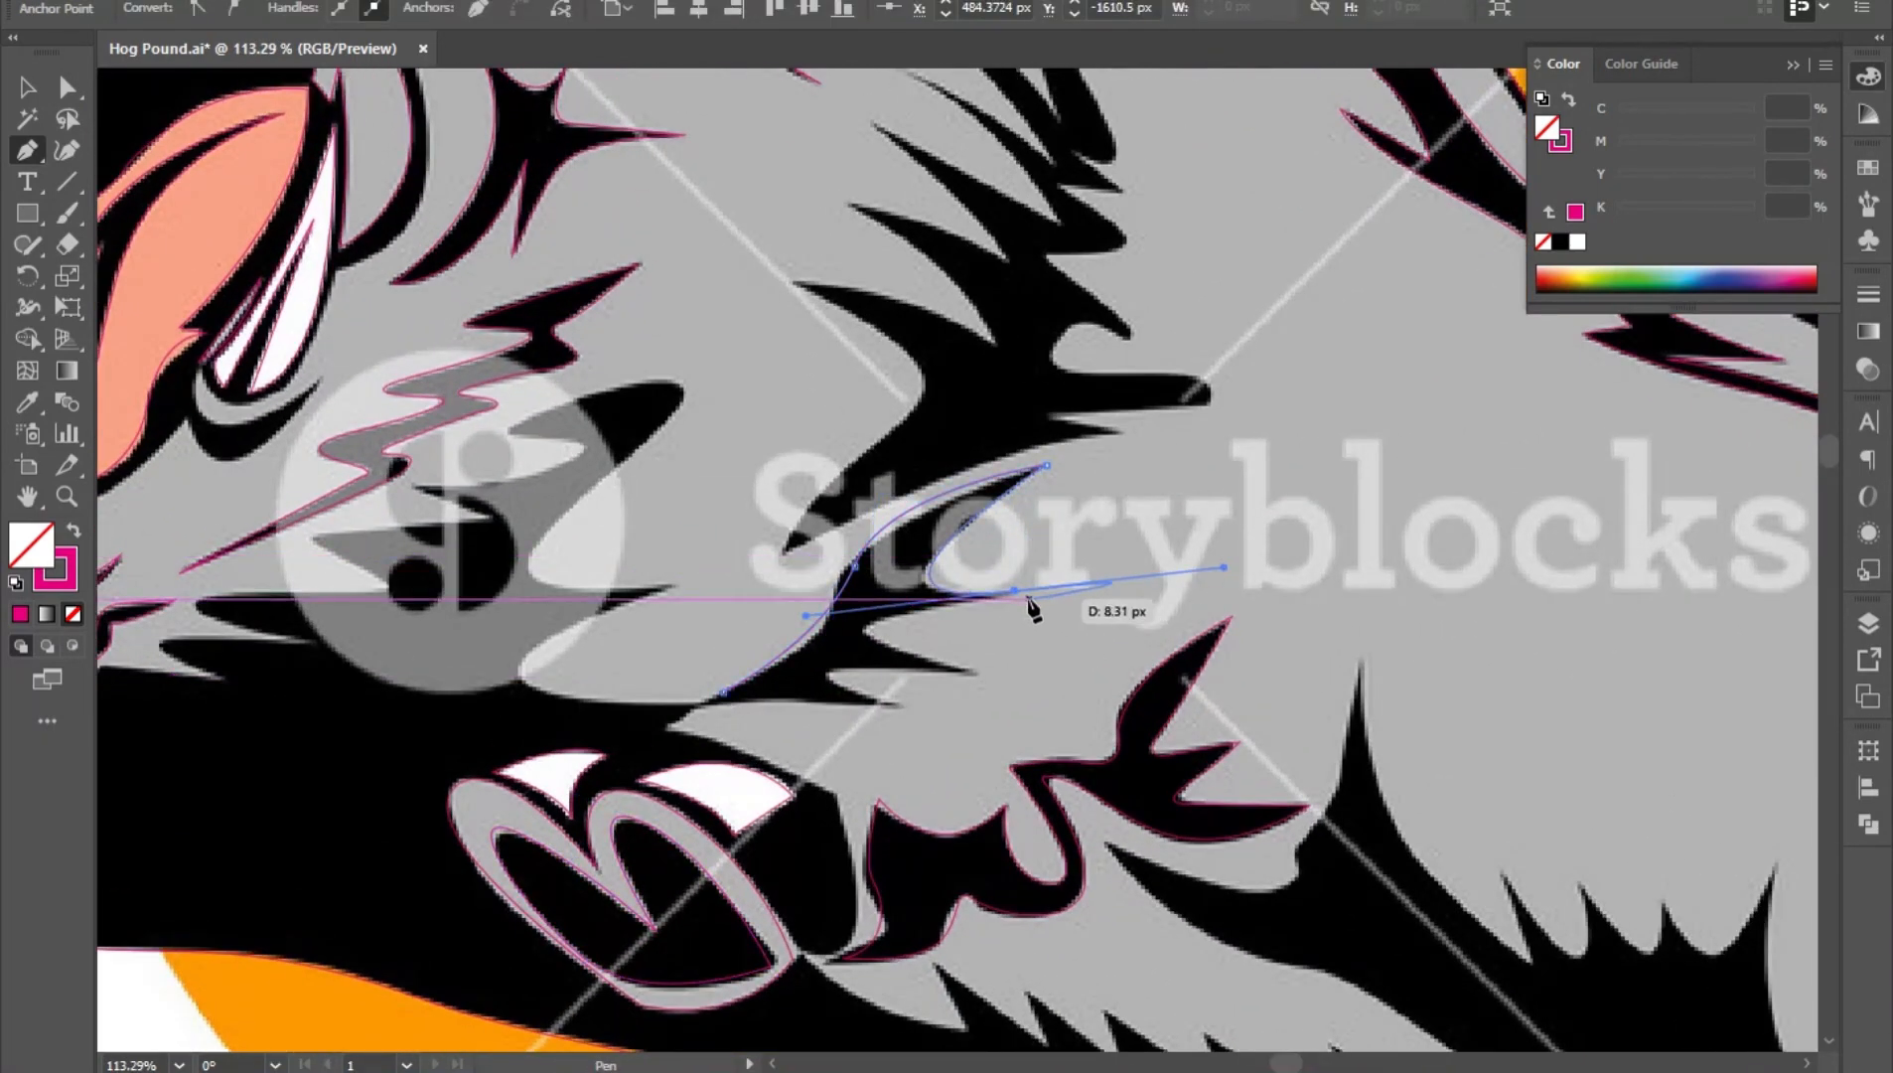
drag(974, 676, 1228, 742)
click(975, 676)
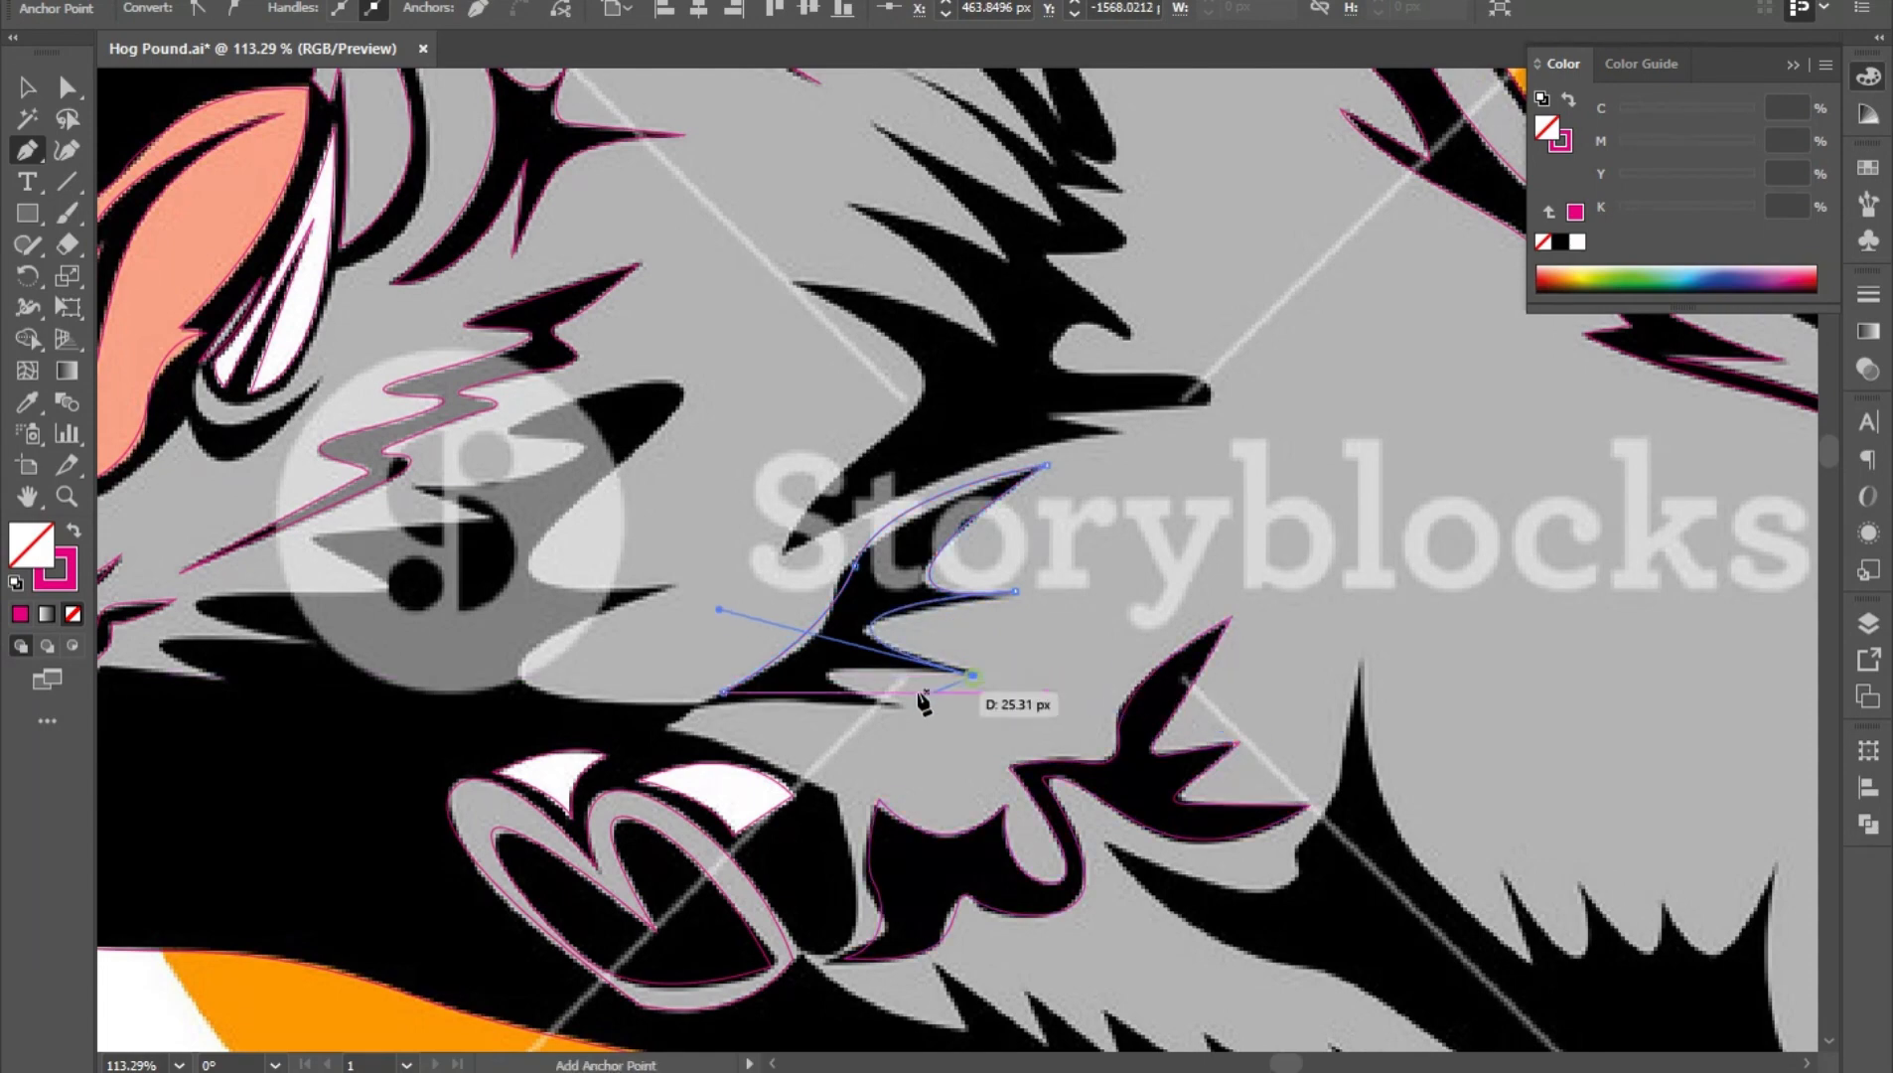
drag(893, 701, 1081, 745)
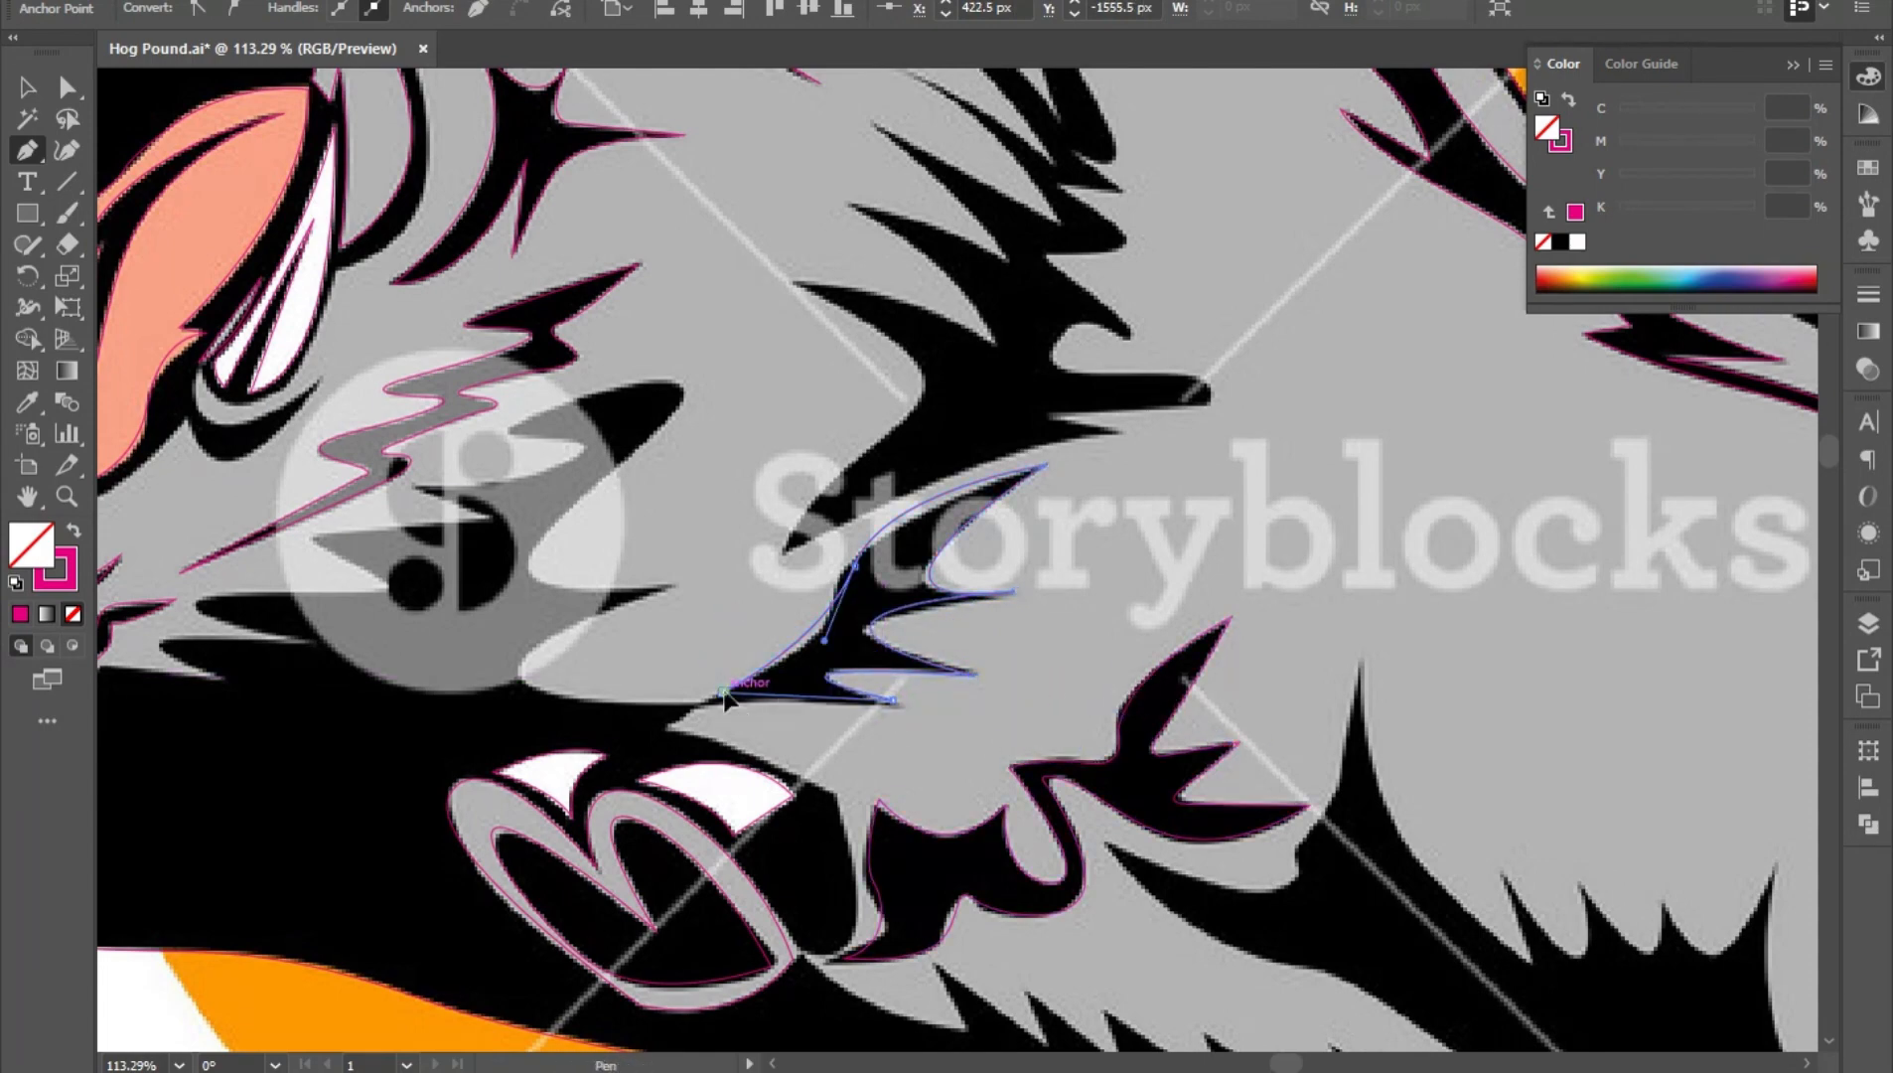
click(723, 693)
- Trace the outer curved edge of the upper tusk's white area from its tip down to the base
scroll(1039, 659, down, 2)
scroll(1072, 243, up, 1)
drag(1073, 243, 959, 598)
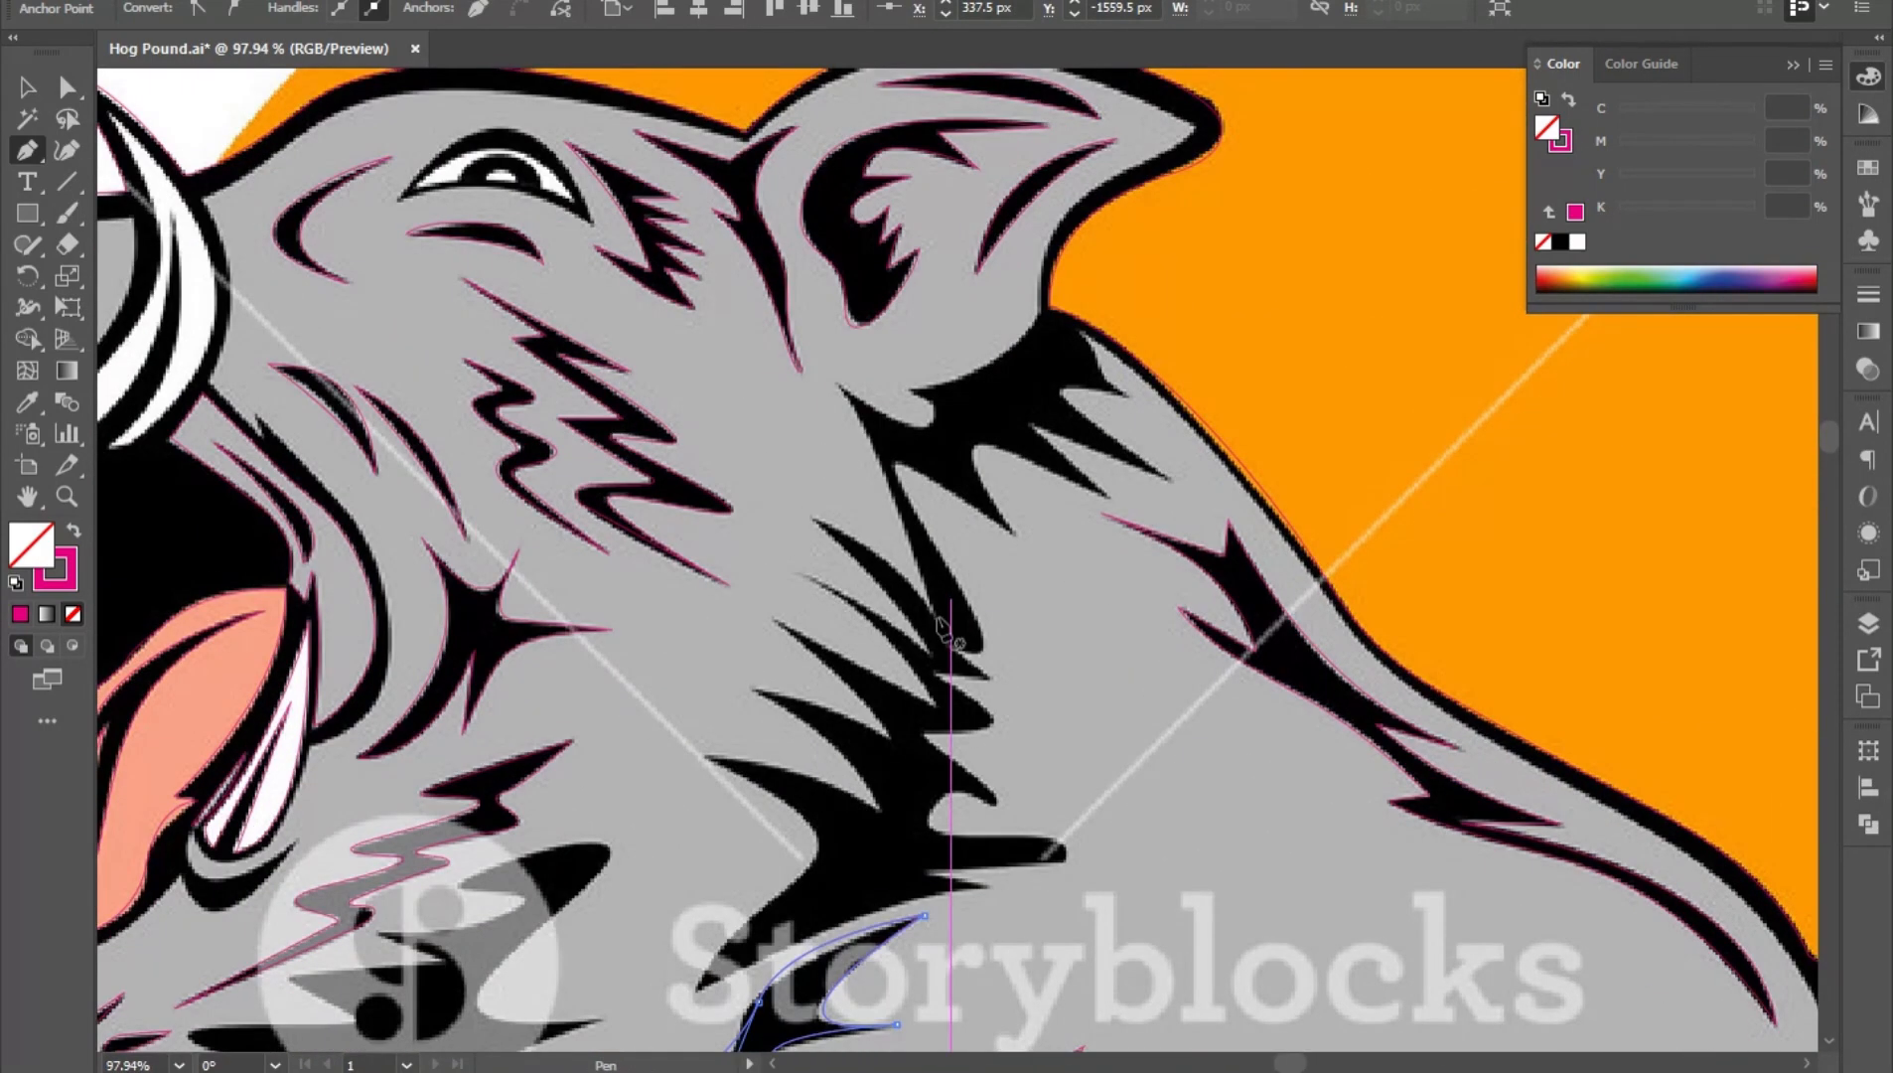
drag(136, 297, 753, 566)
drag(753, 566, 862, 543)
click(703, 250)
drag(733, 872, 372, 909)
click(696, 628)
scroll(838, 656, down, 2)
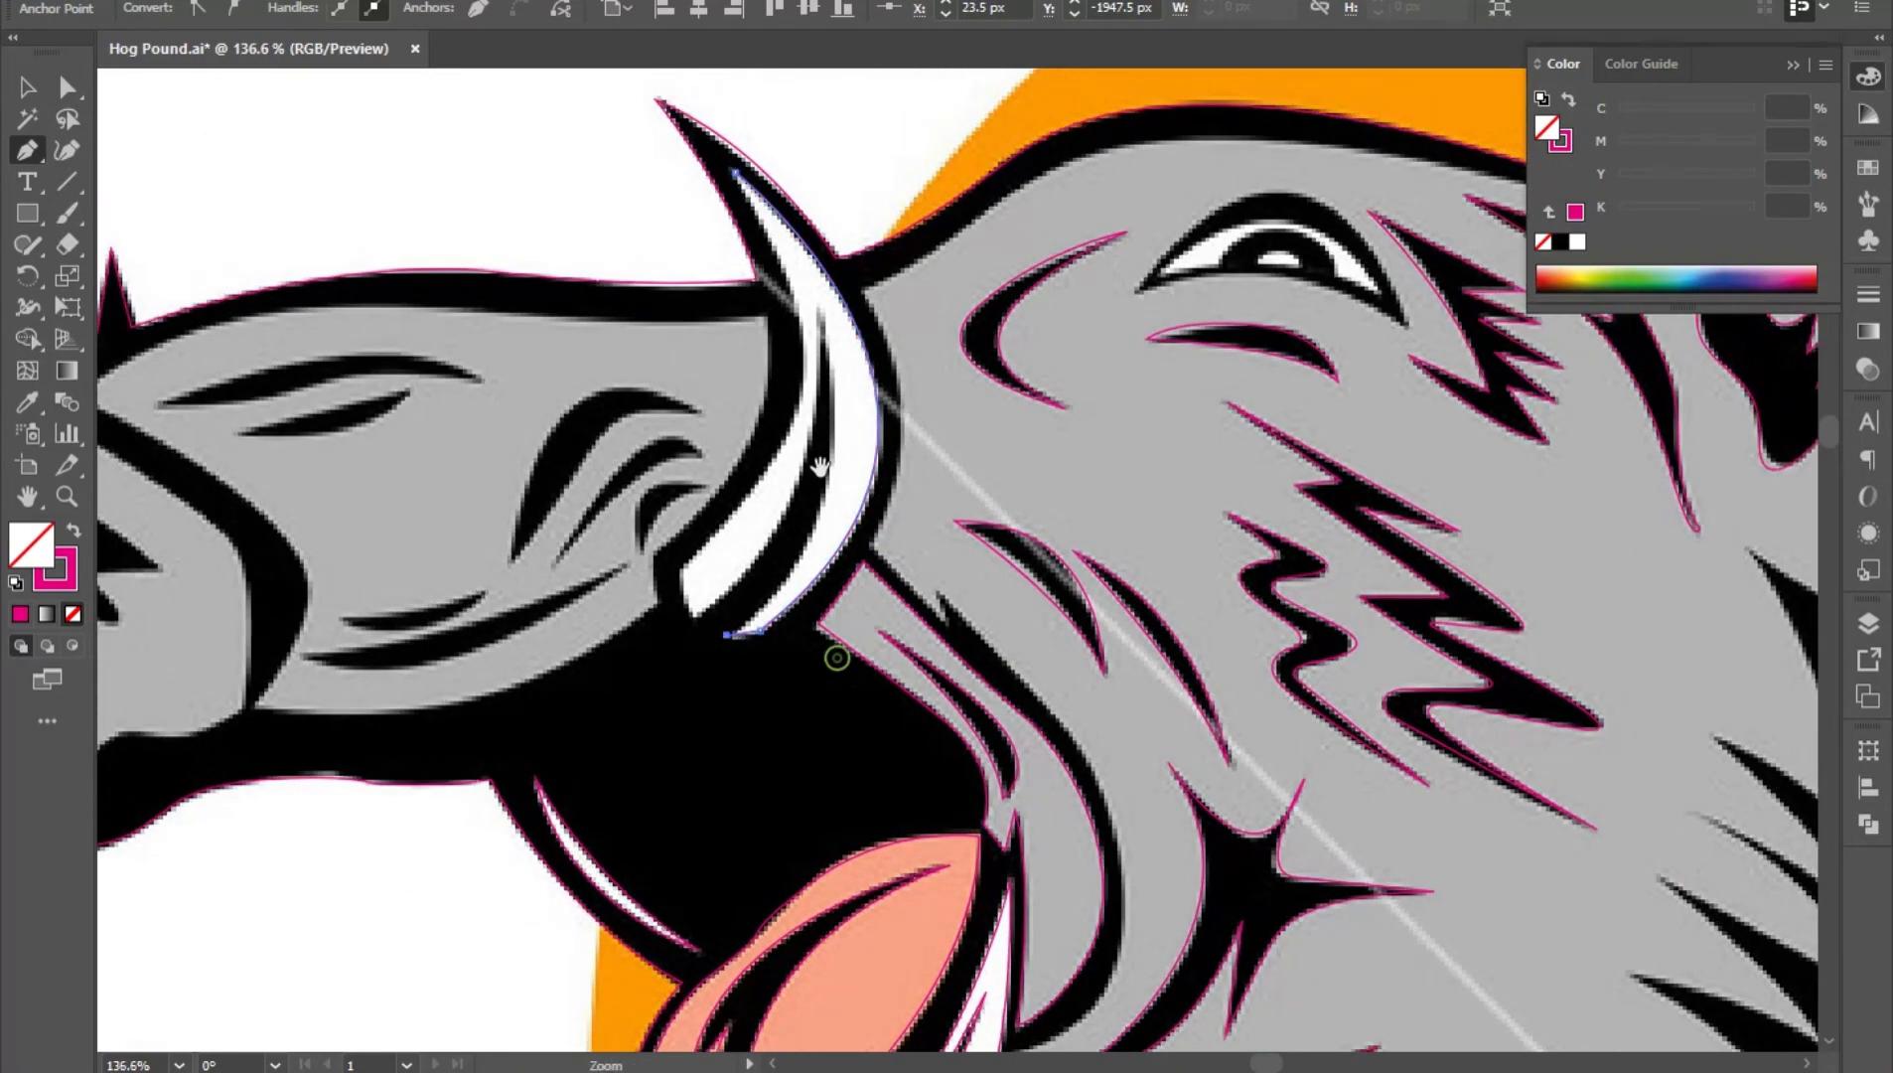
drag(838, 655, 845, 791)
- Trace the tusk's white area around the black centre stripe and front edge, close the path at the tip, and adjust the tip's curve handle
drag(827, 452, 769, 219)
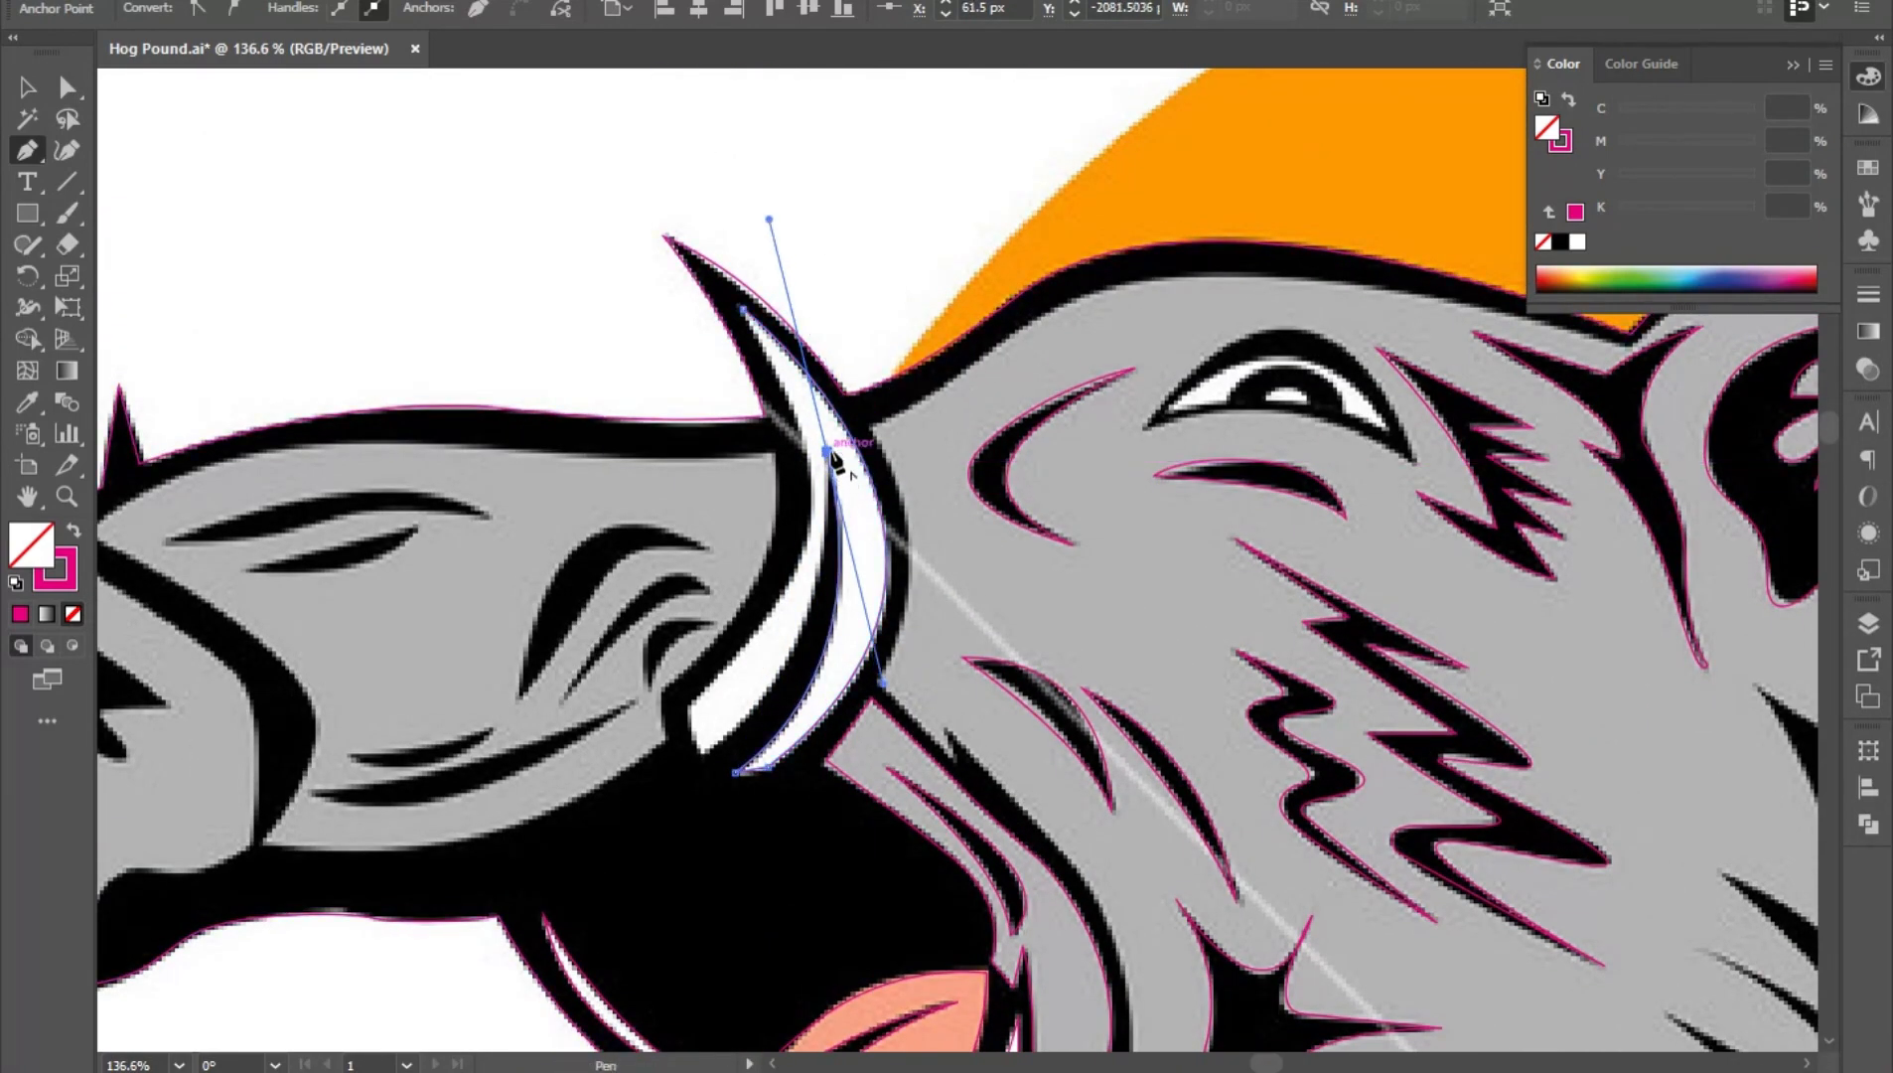
click(827, 454)
mouse_move(707, 759)
mouse_down()
mouse_move(550, 859)
mouse_move(678, 777)
mouse_up()
click(704, 755)
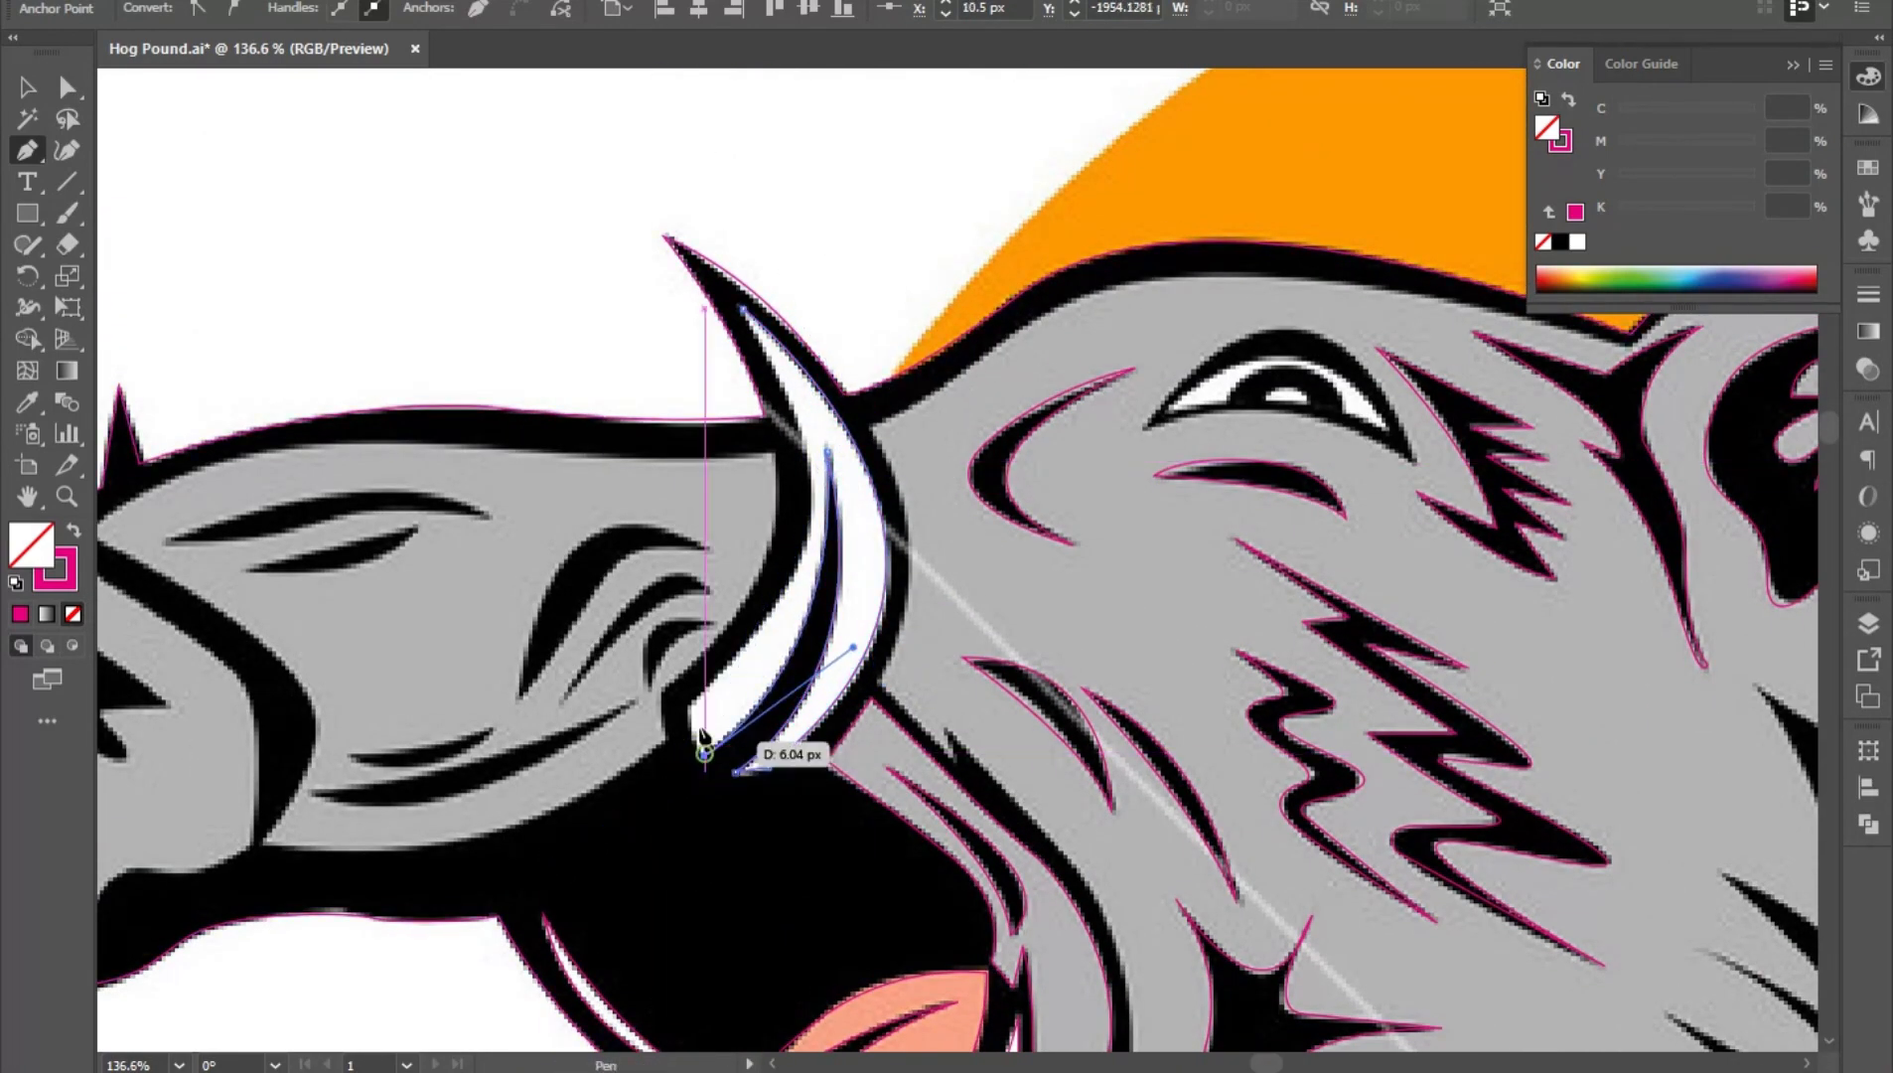
click(692, 700)
drag(743, 310, 638, 152)
key(a)
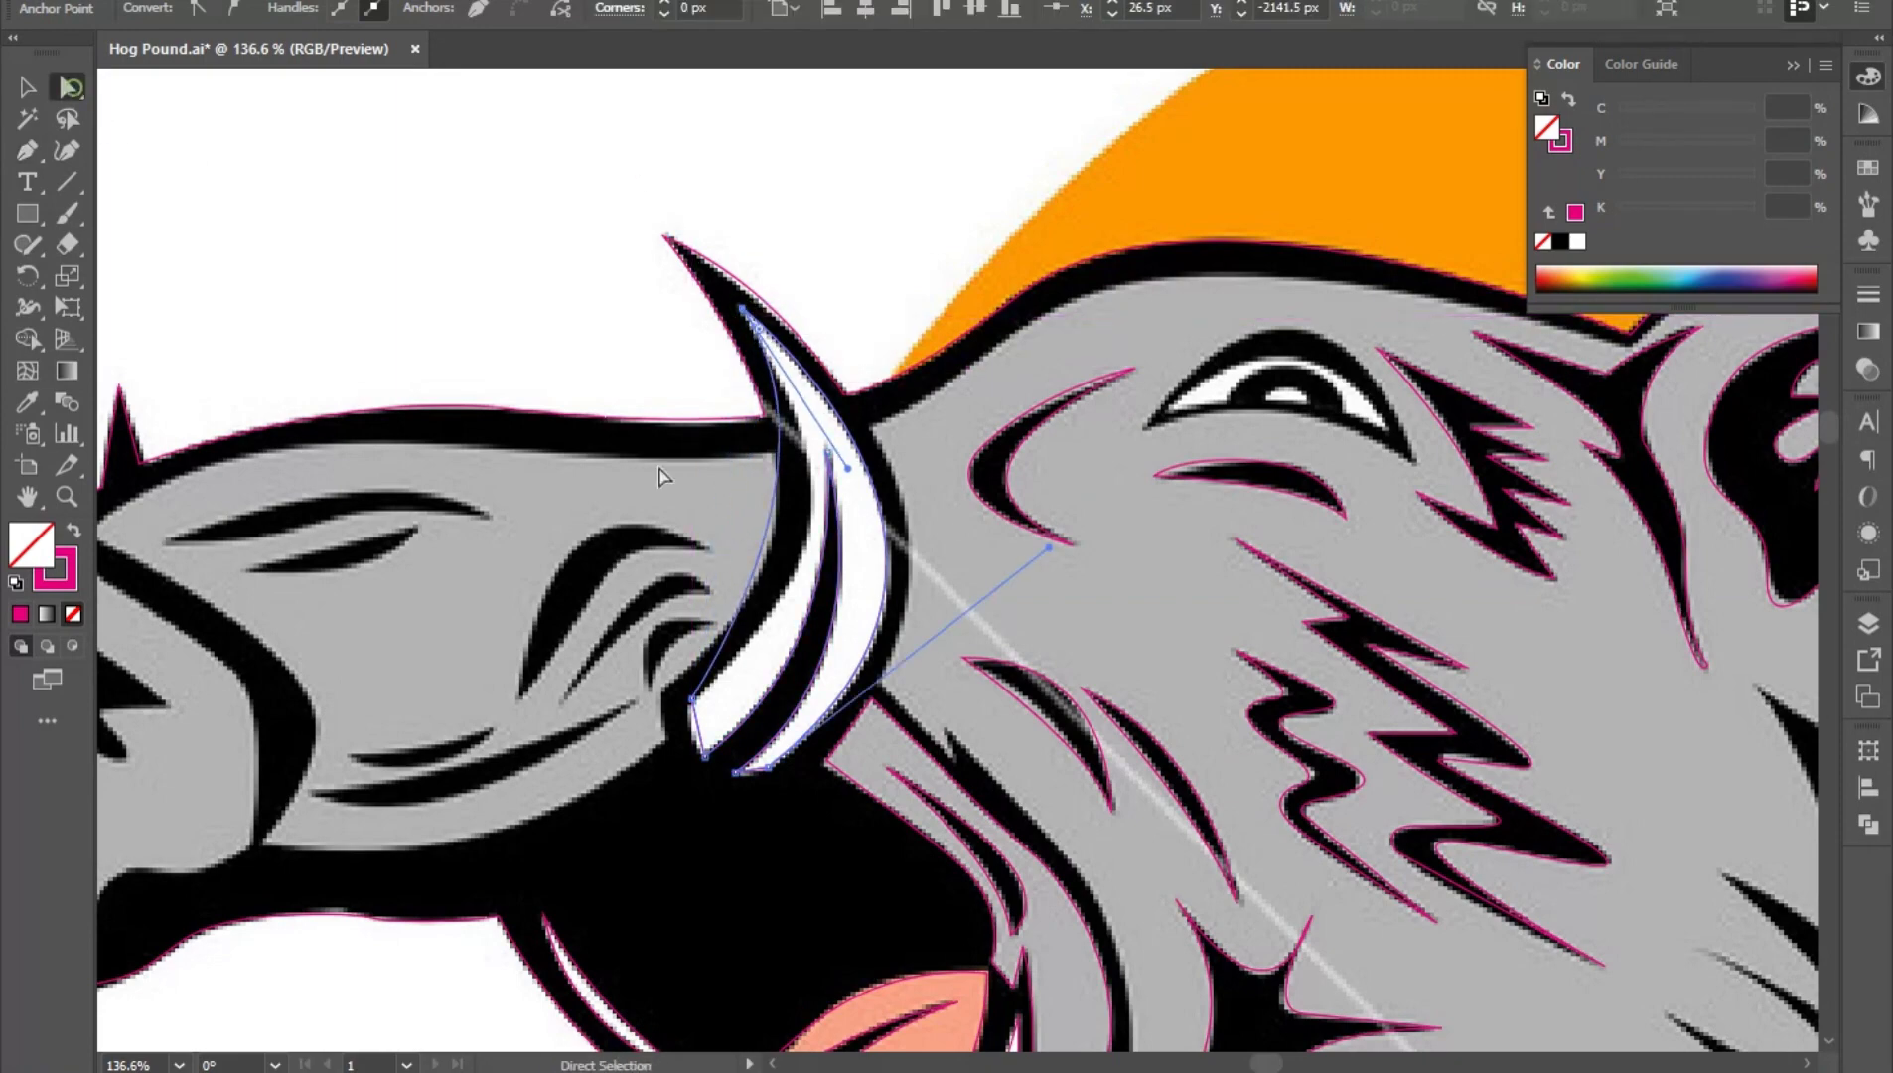
drag(848, 469, 913, 556)
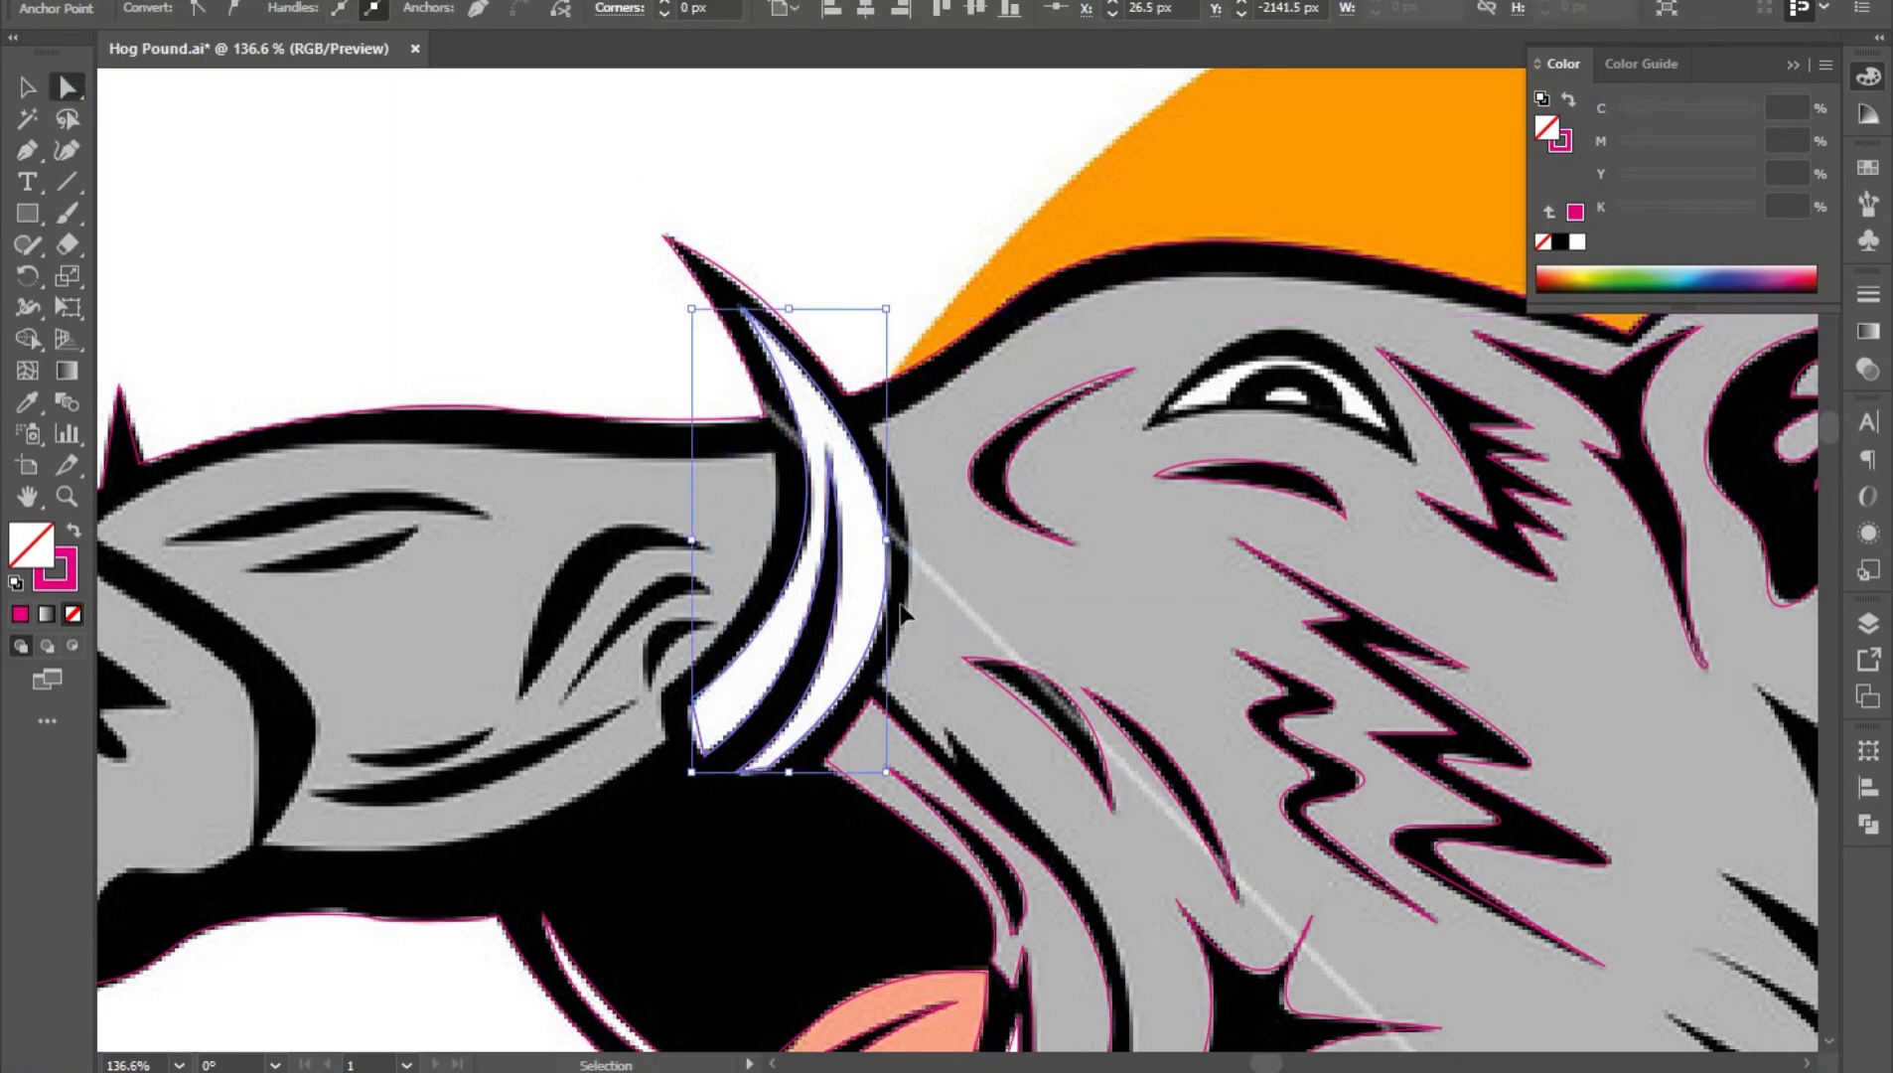
- Trace the two slanted black wrinkles near the top of the snout as closed paths
drag(568, 651, 601, 656)
drag(556, 722, 1033, 663)
key(p)
scroll(688, 471, up, 2)
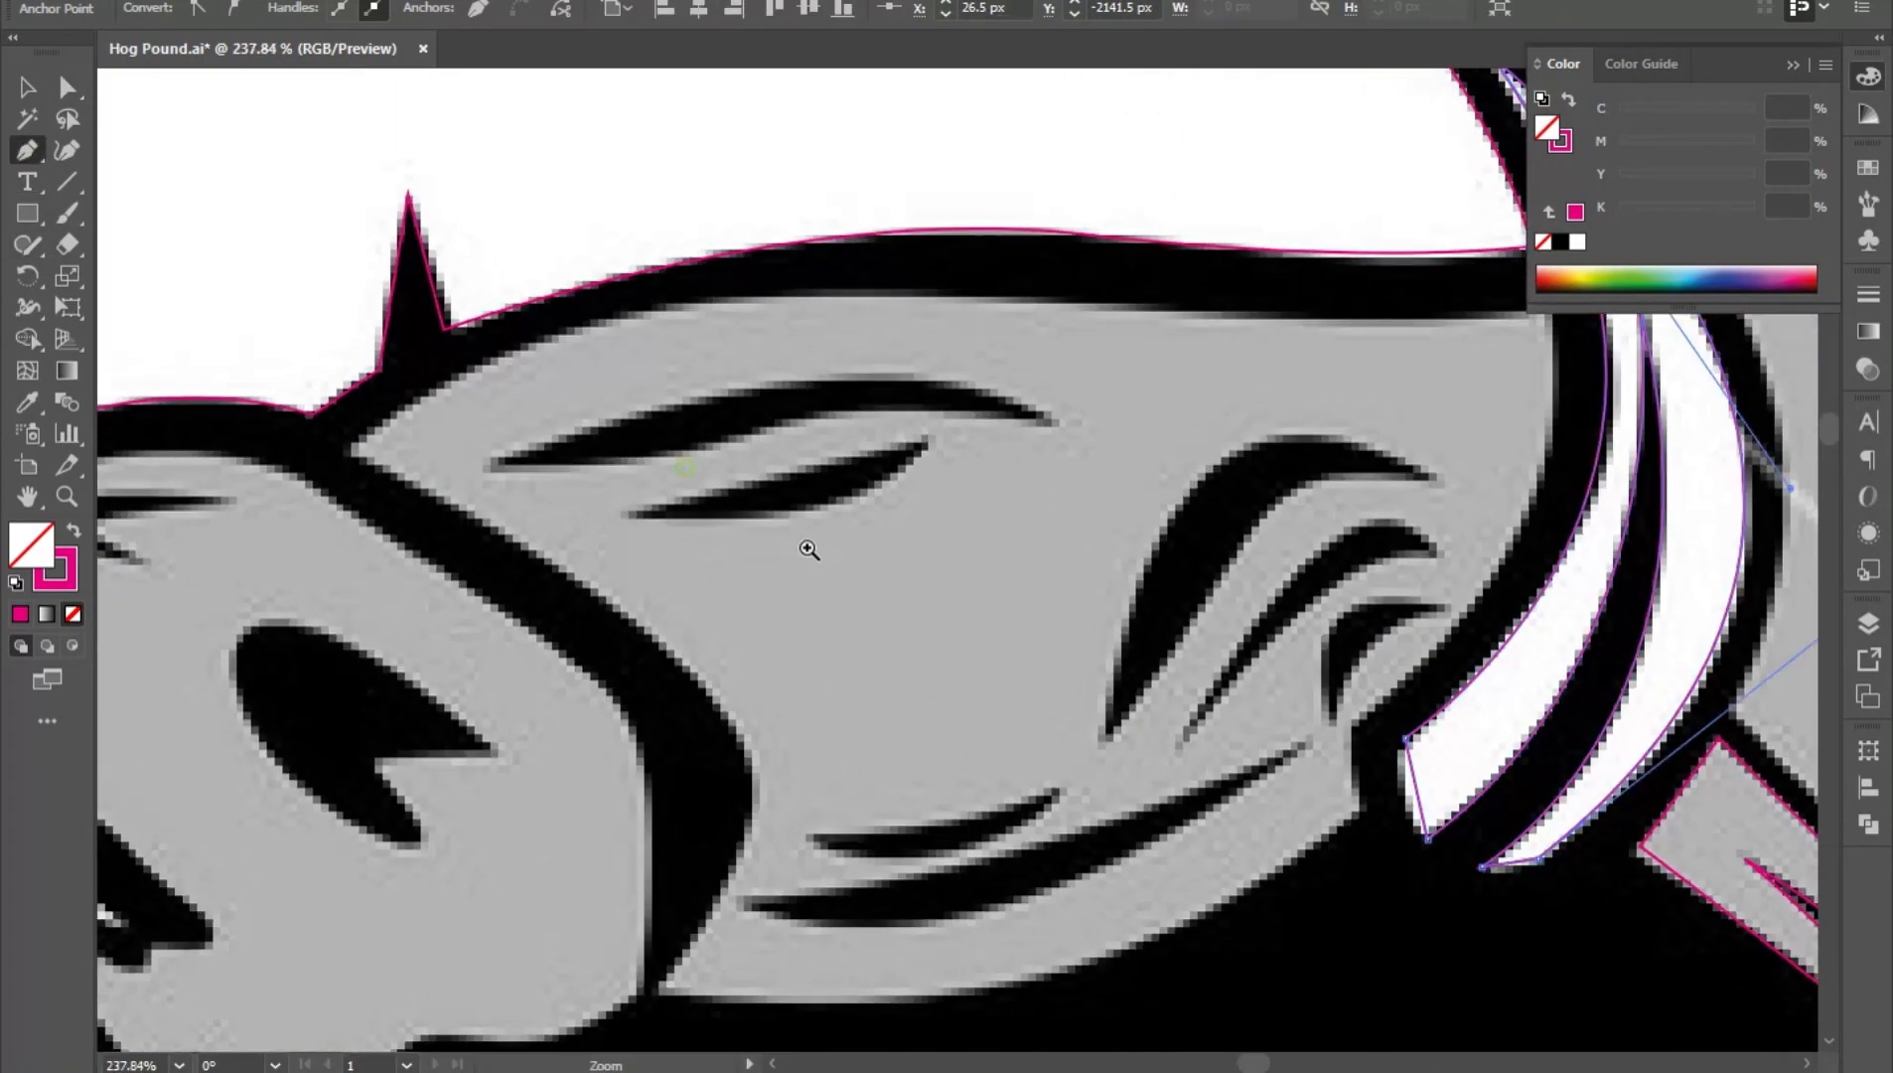
drag(1050, 422, 1164, 450)
mouse_move(493, 464)
mouse_down()
mouse_move(554, 431)
mouse_move(486, 482)
mouse_up()
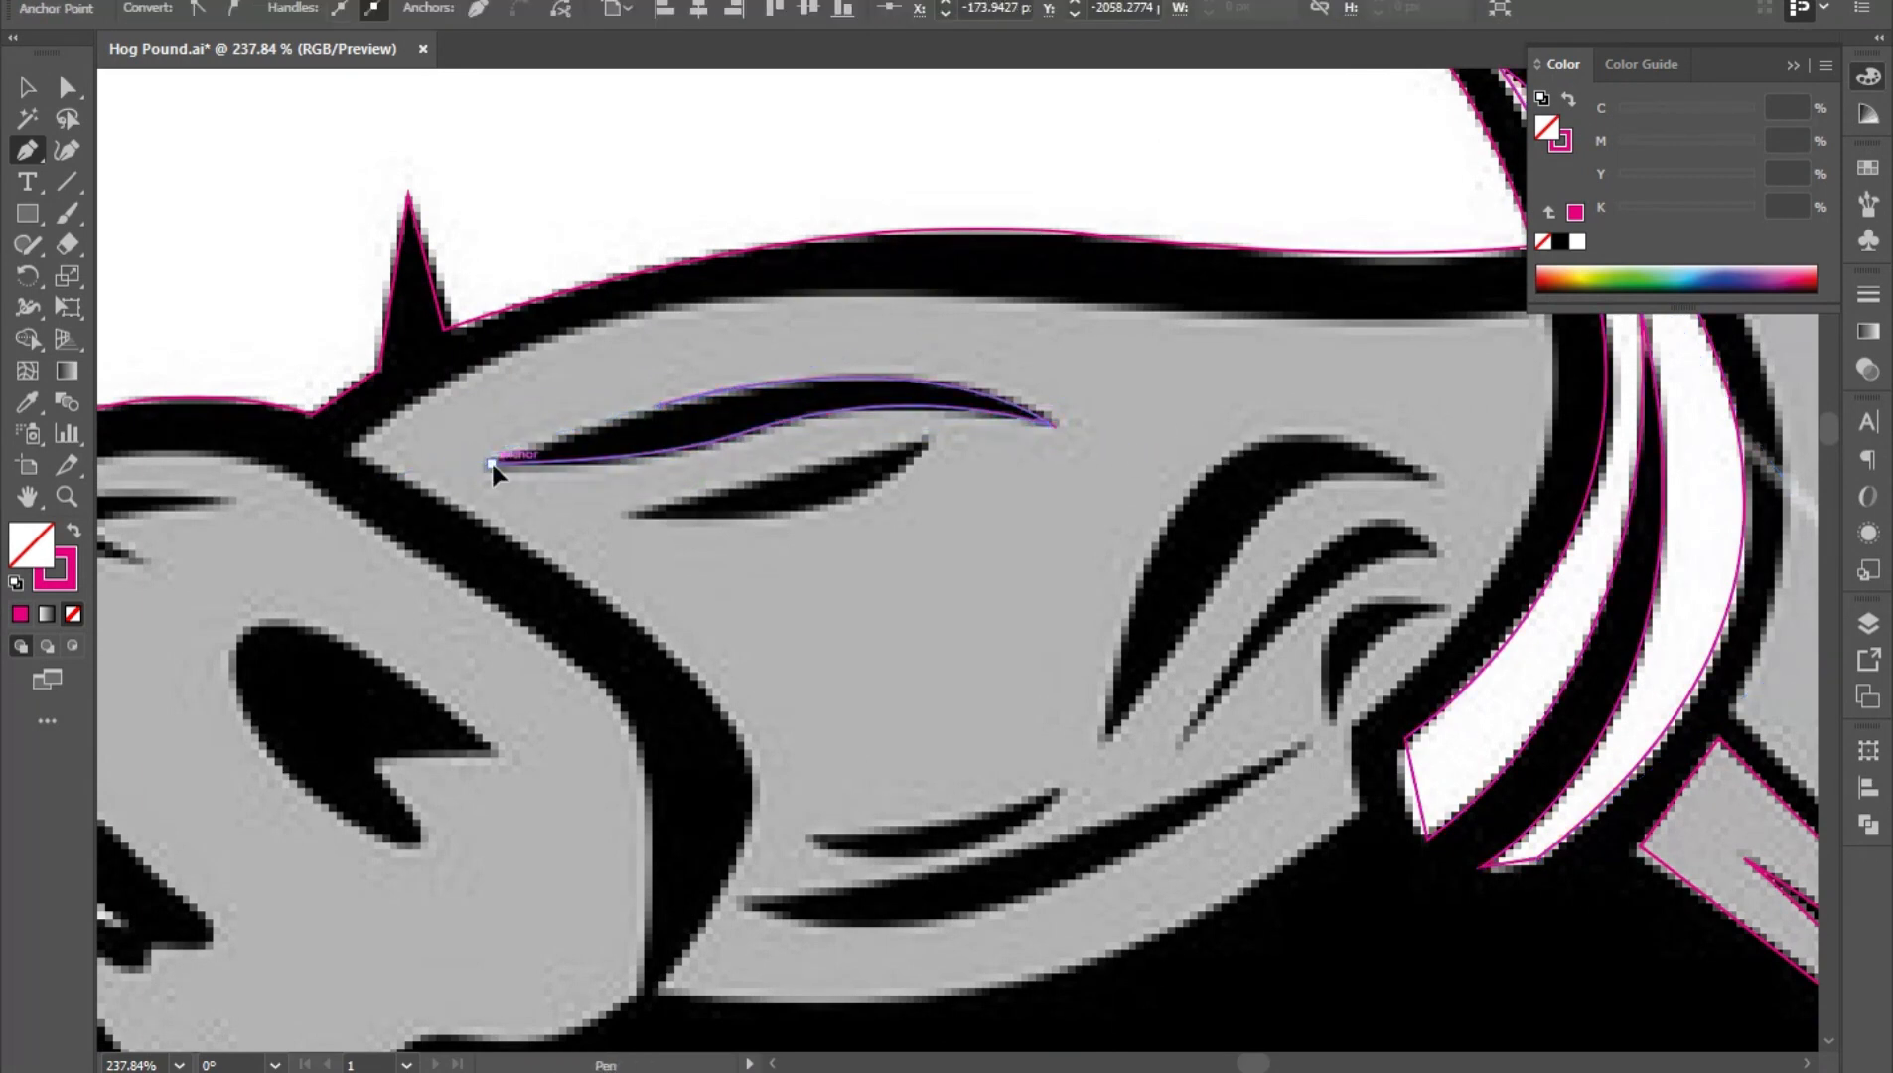
click(618, 510)
click(926, 433)
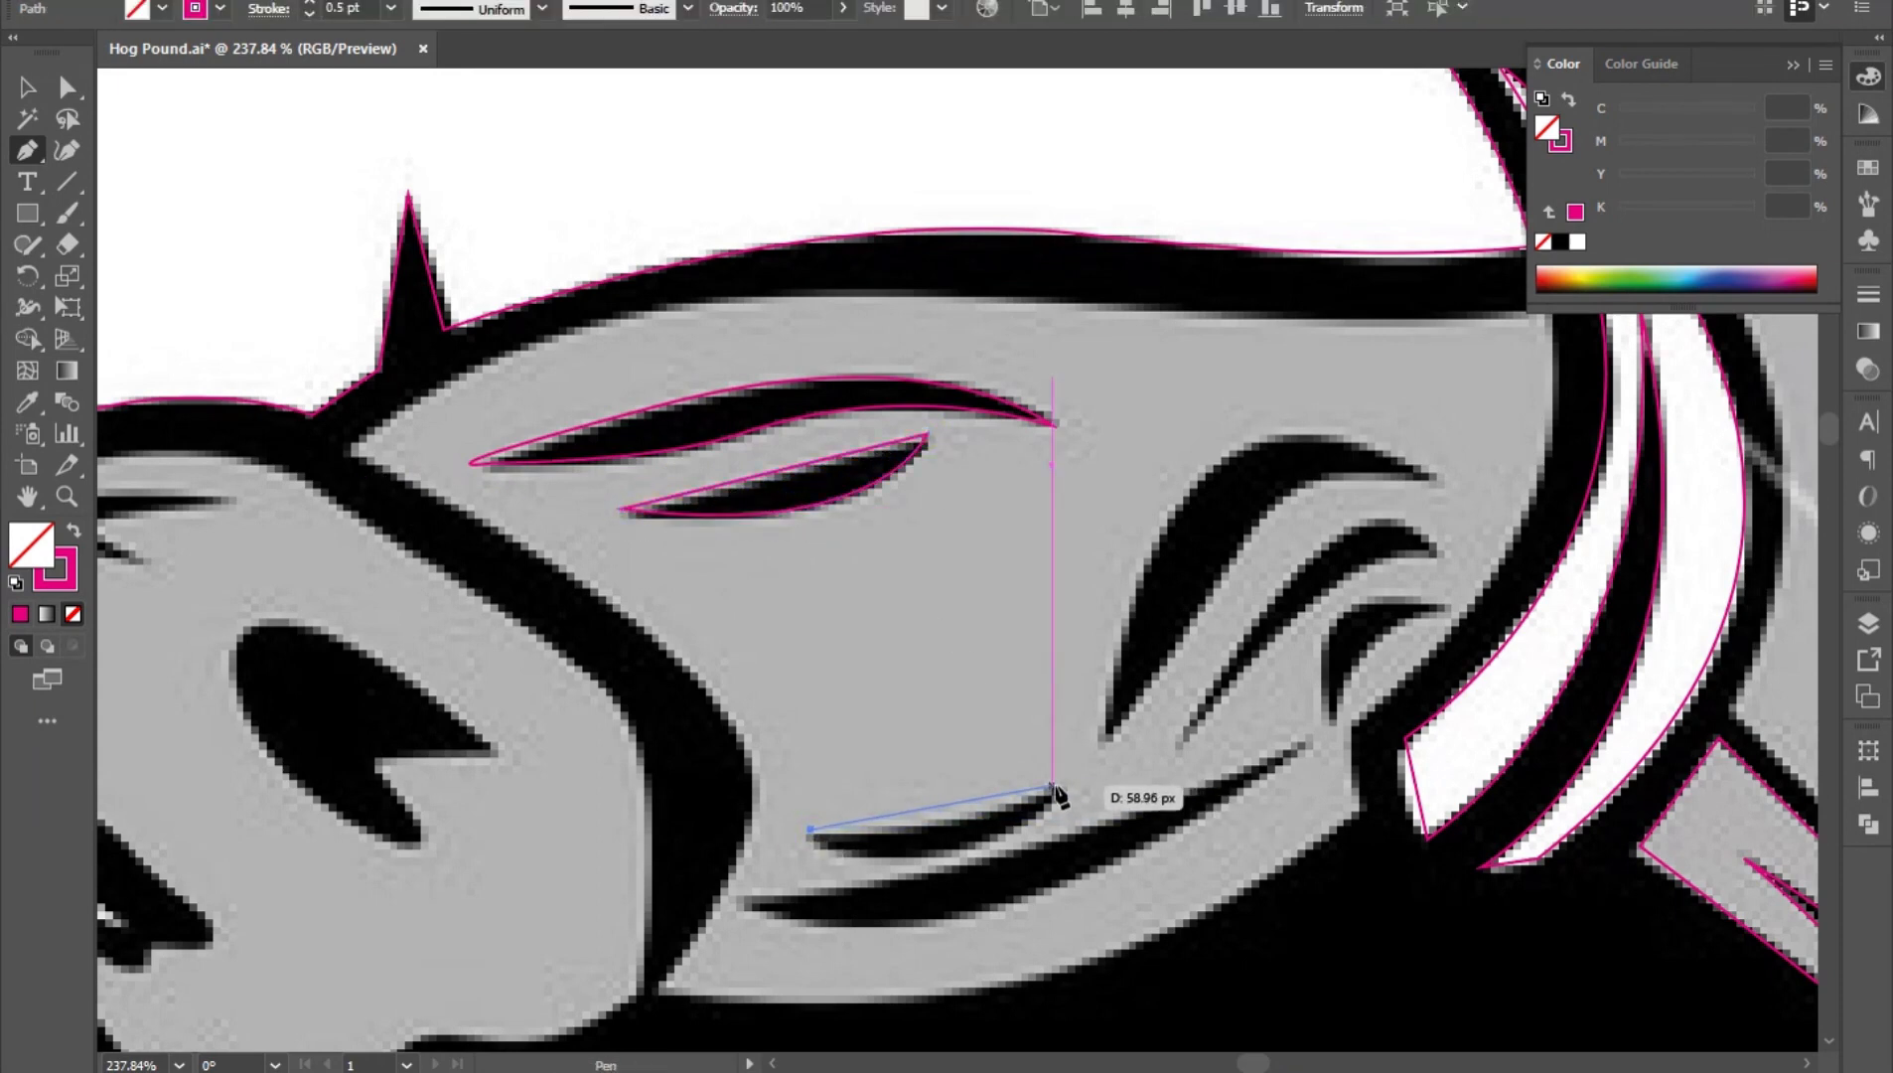
- Trace the short and the long black wrinkles along the lower snout as closed paths
drag(1052, 785, 1118, 731)
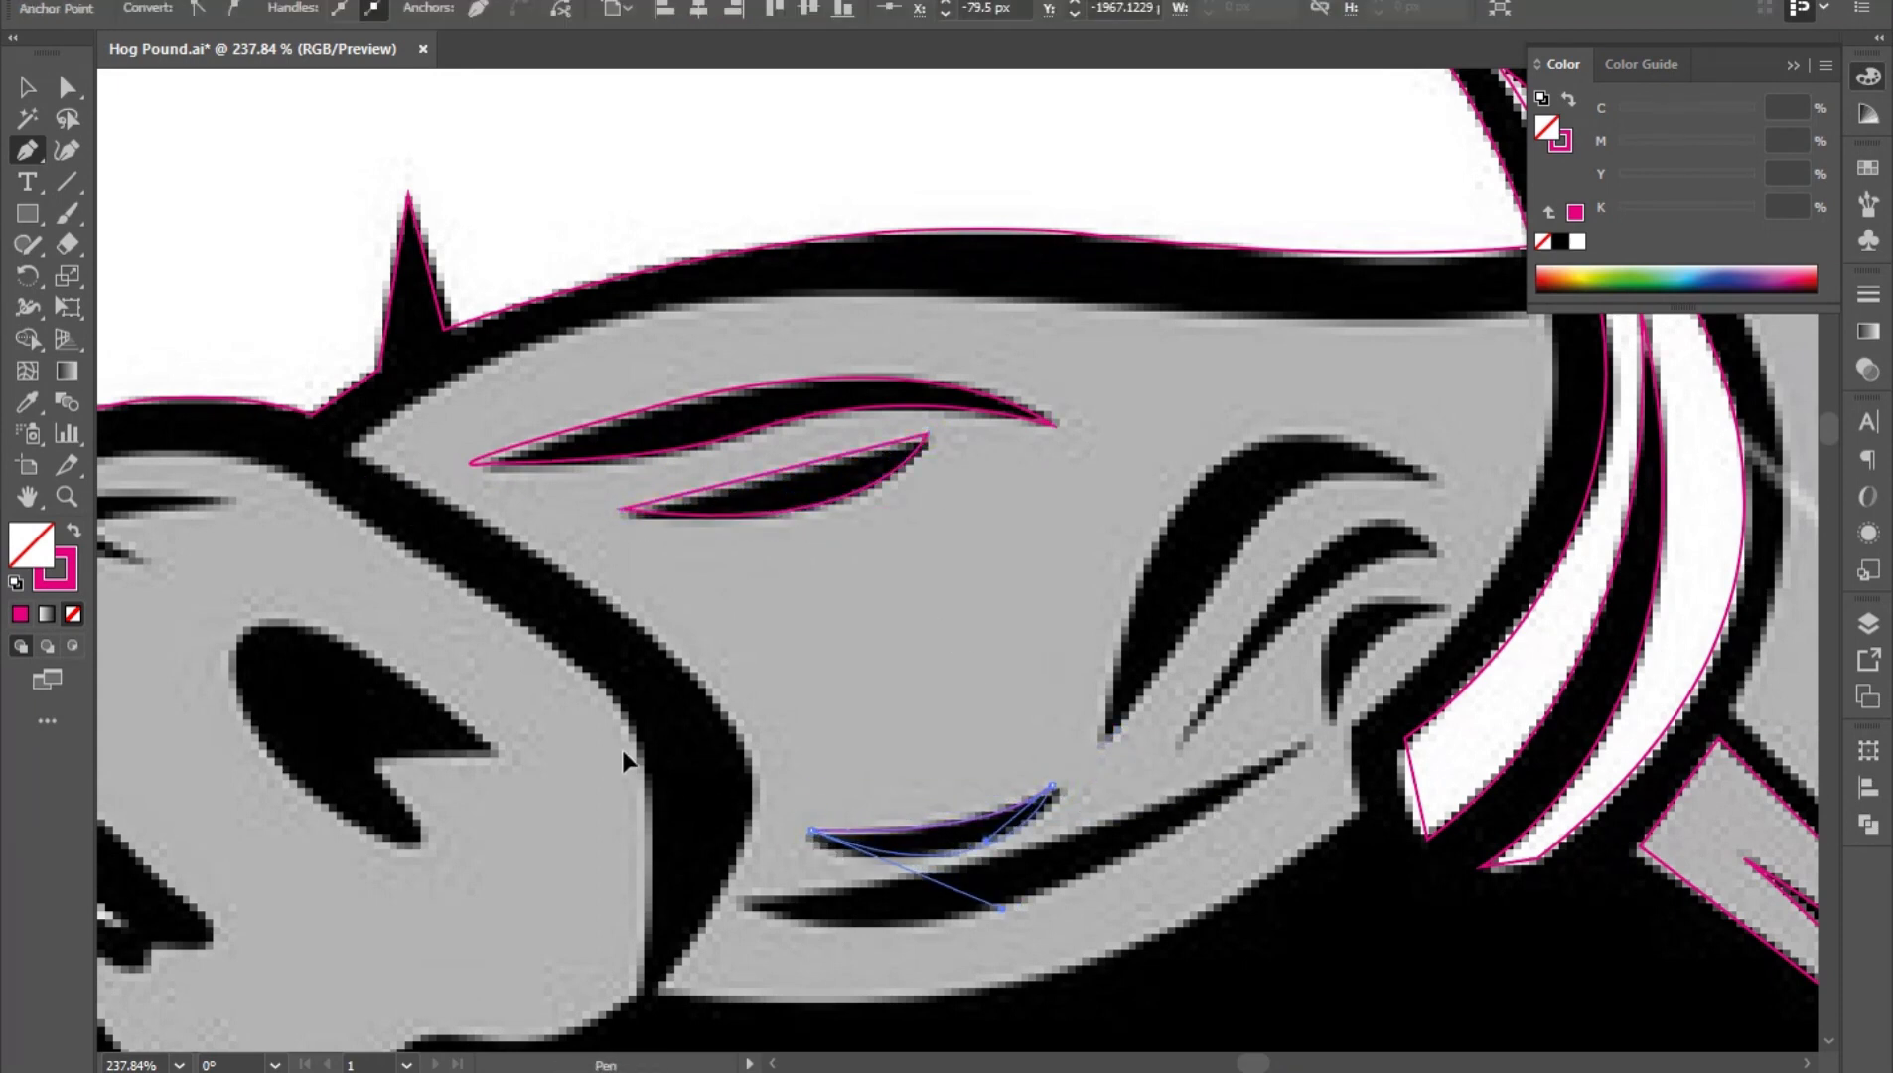
click(736, 896)
drag(1304, 738, 1578, 596)
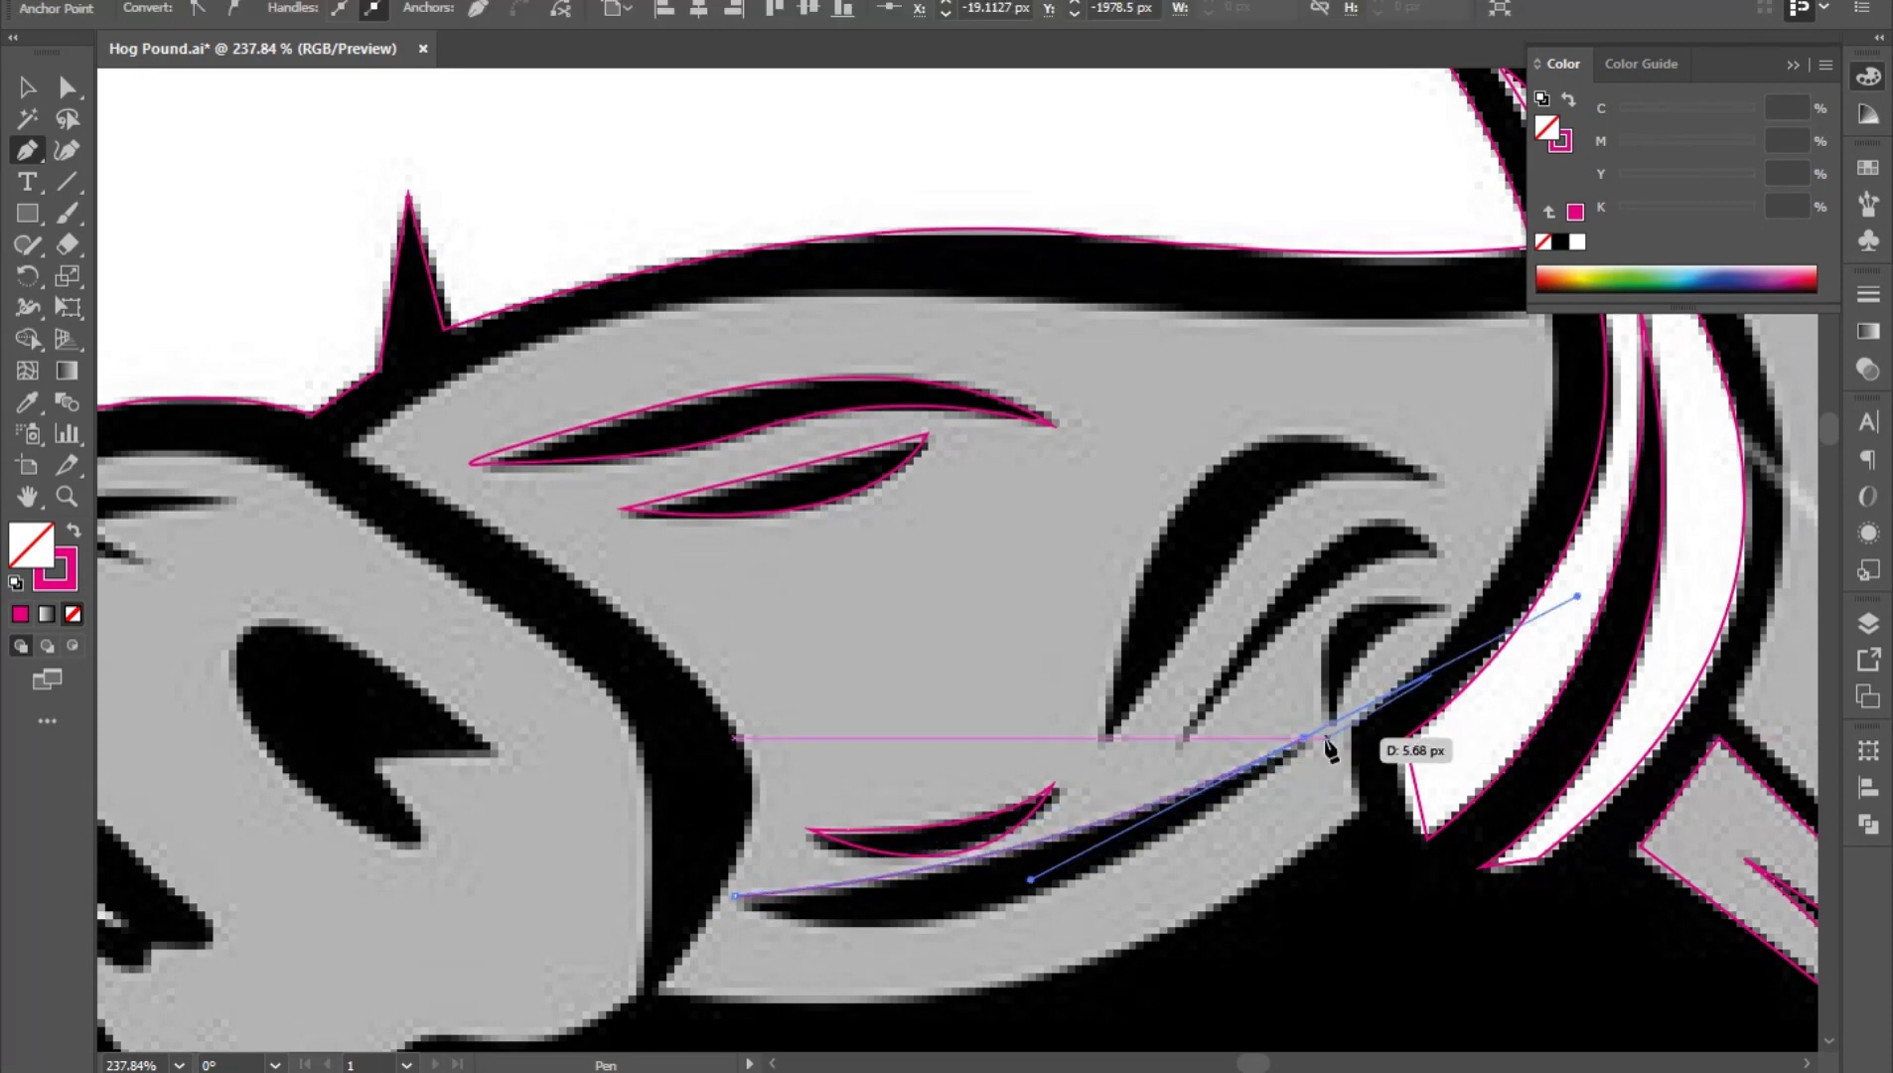
click(1305, 738)
drag(735, 896, 451, 759)
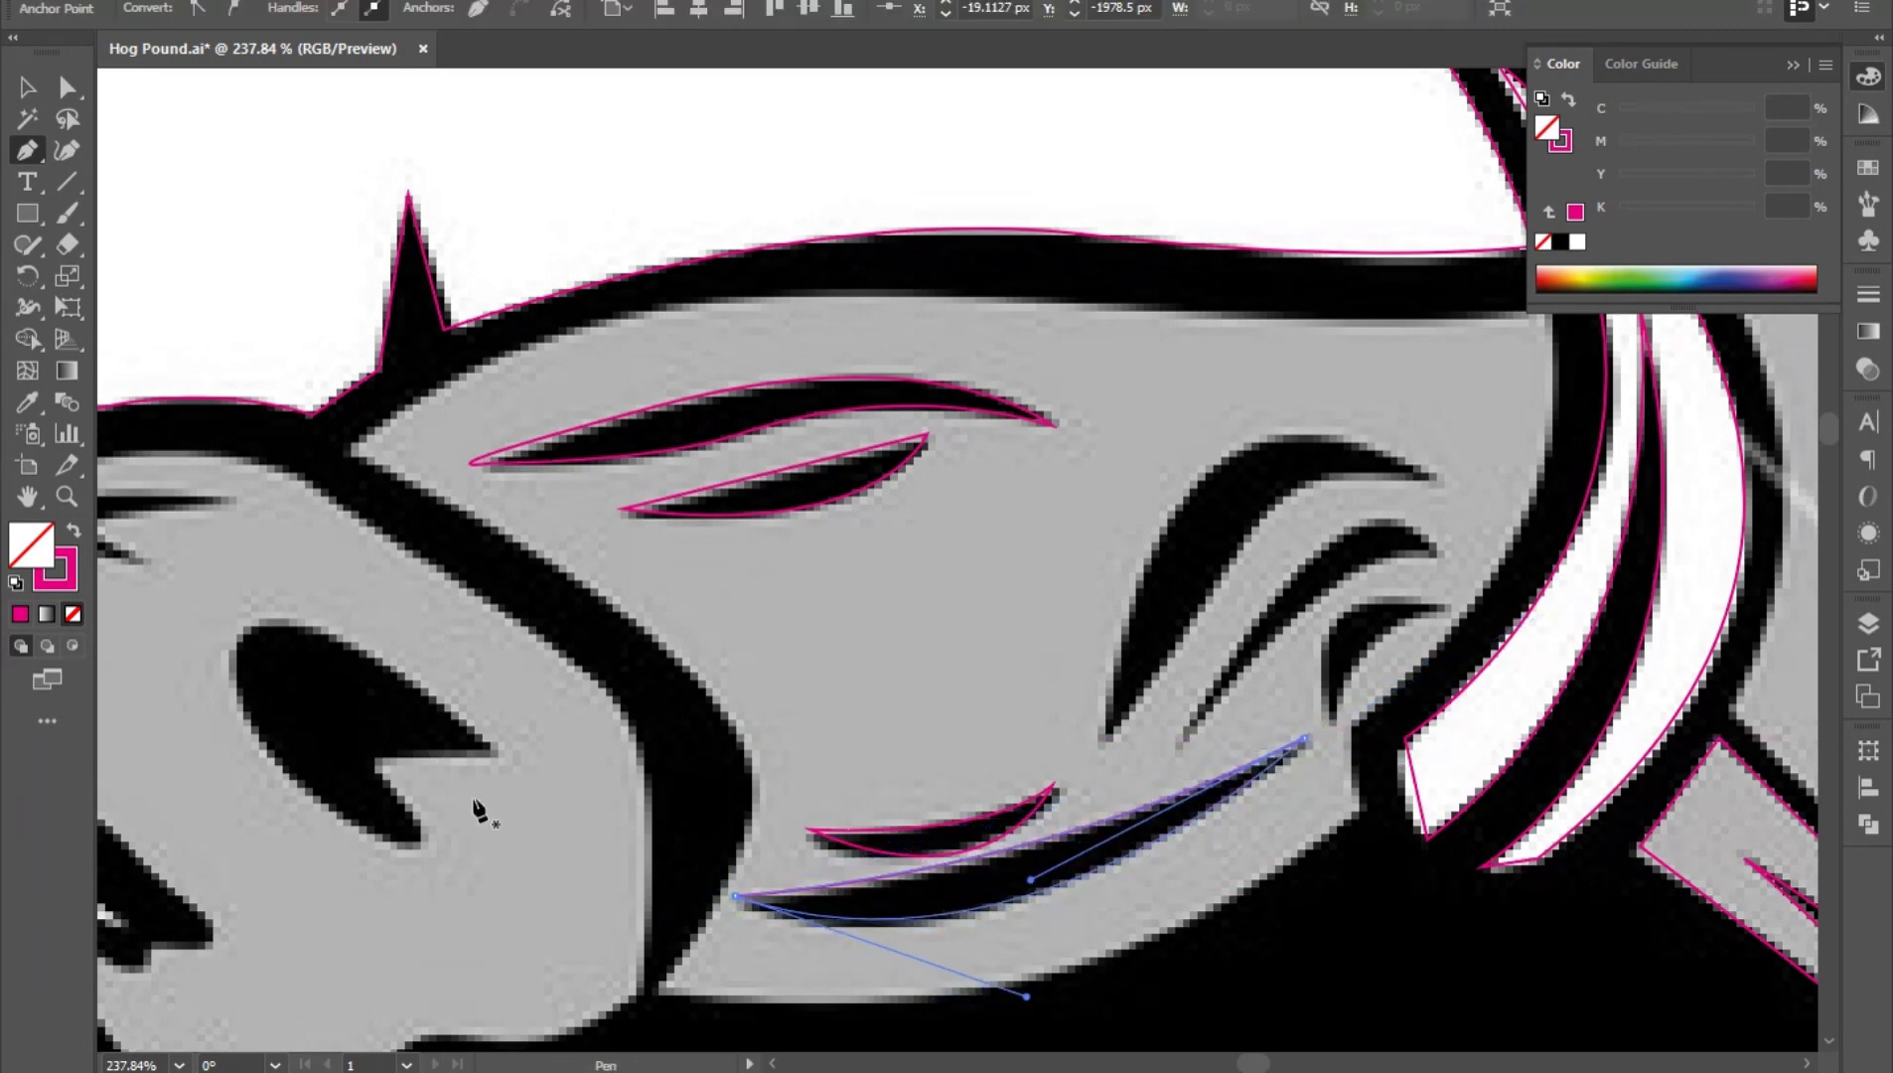
- Trace the largest of the three curved black wrinkles in front of the tusk as a closed path
click(1107, 737)
drag(1438, 474, 1629, 548)
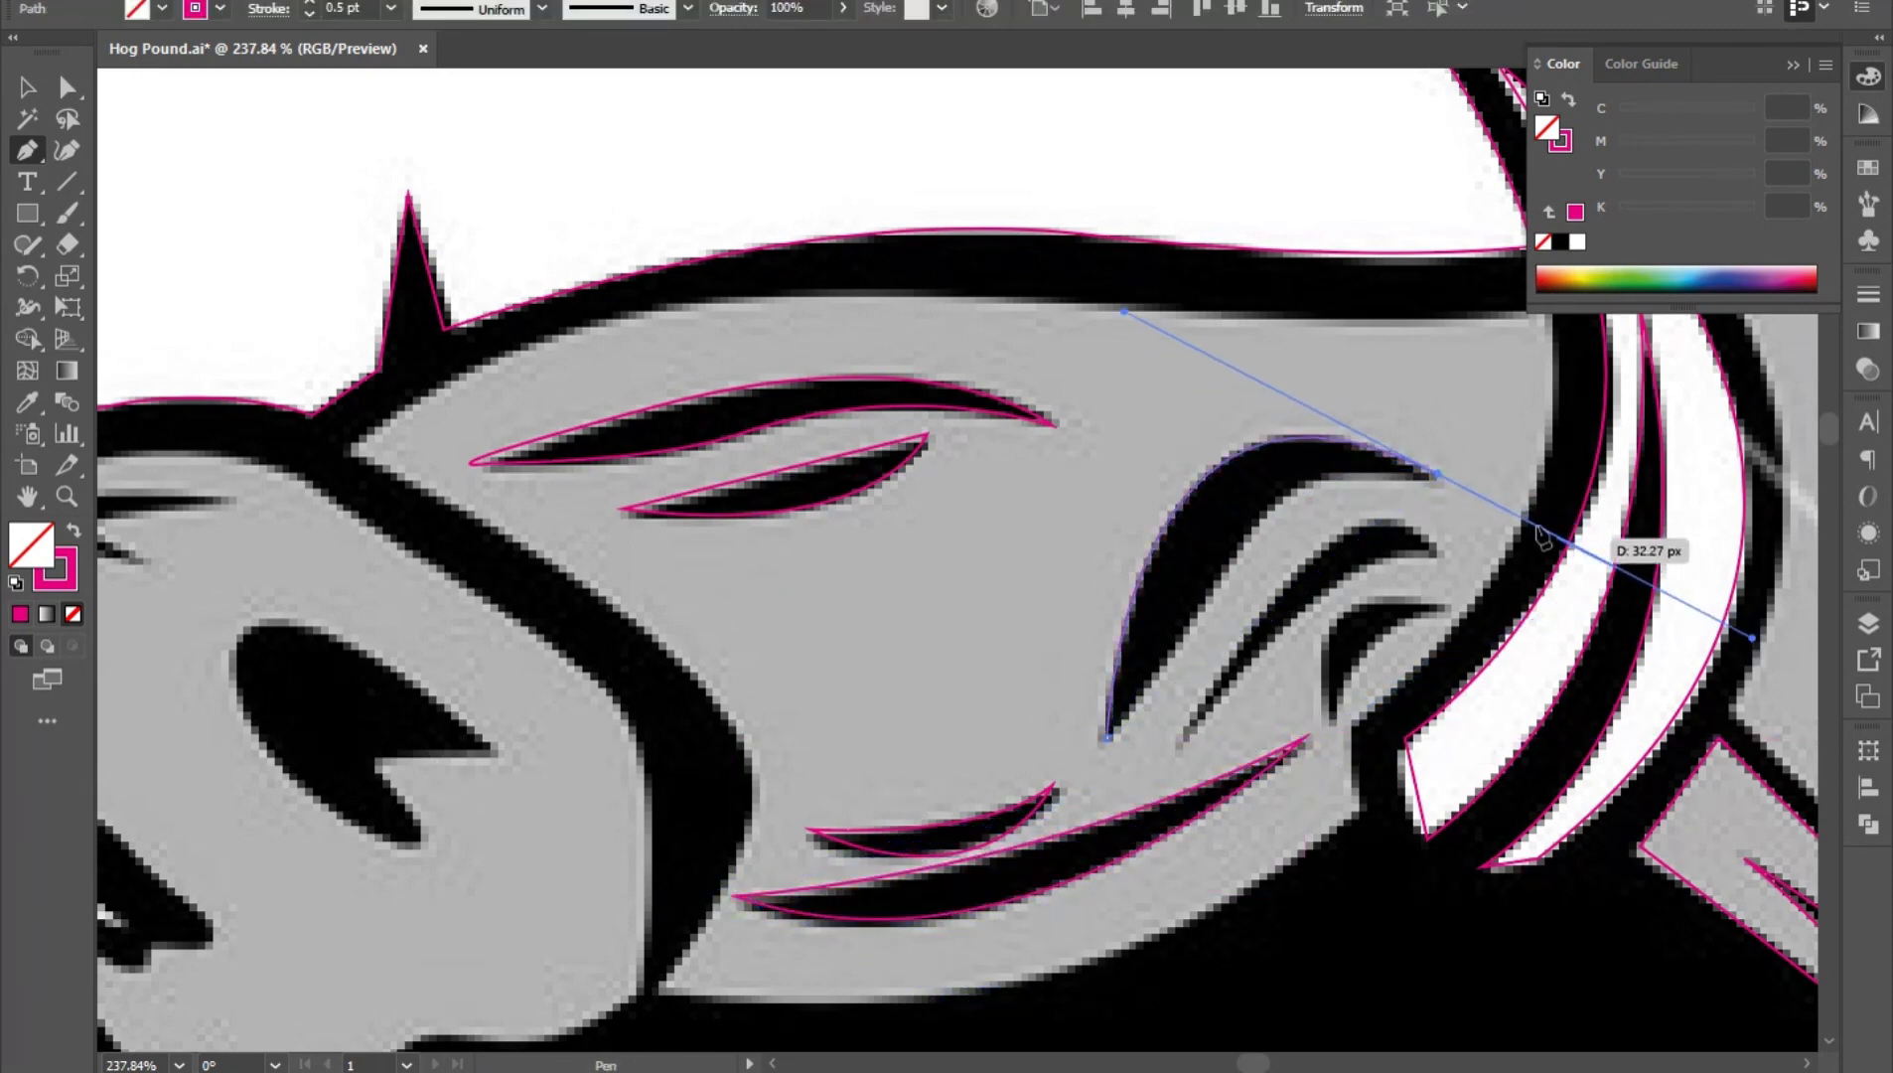
click(1438, 475)
drag(1276, 506, 1238, 553)
click(1108, 738)
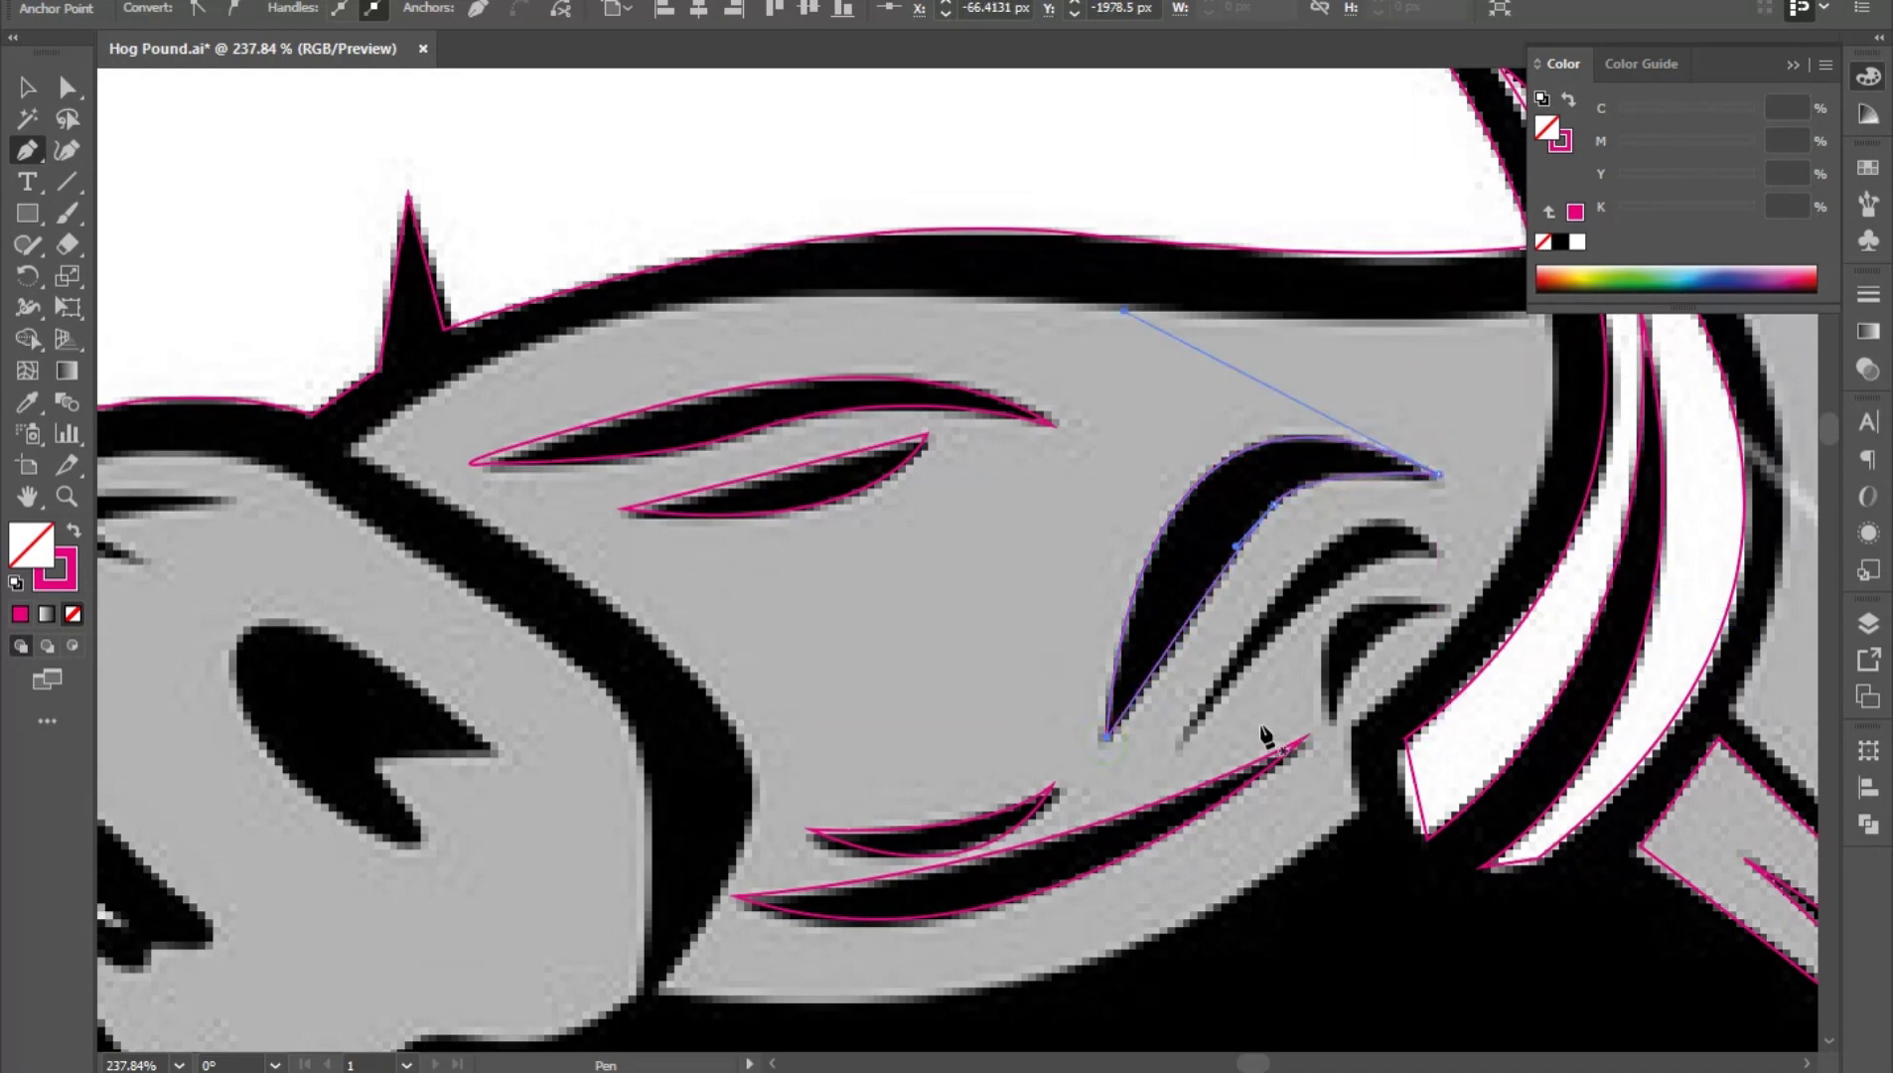
- Trace the middle curved black wrinkle in front of the tusk as a closed path
click(1174, 746)
drag(1445, 553, 1566, 682)
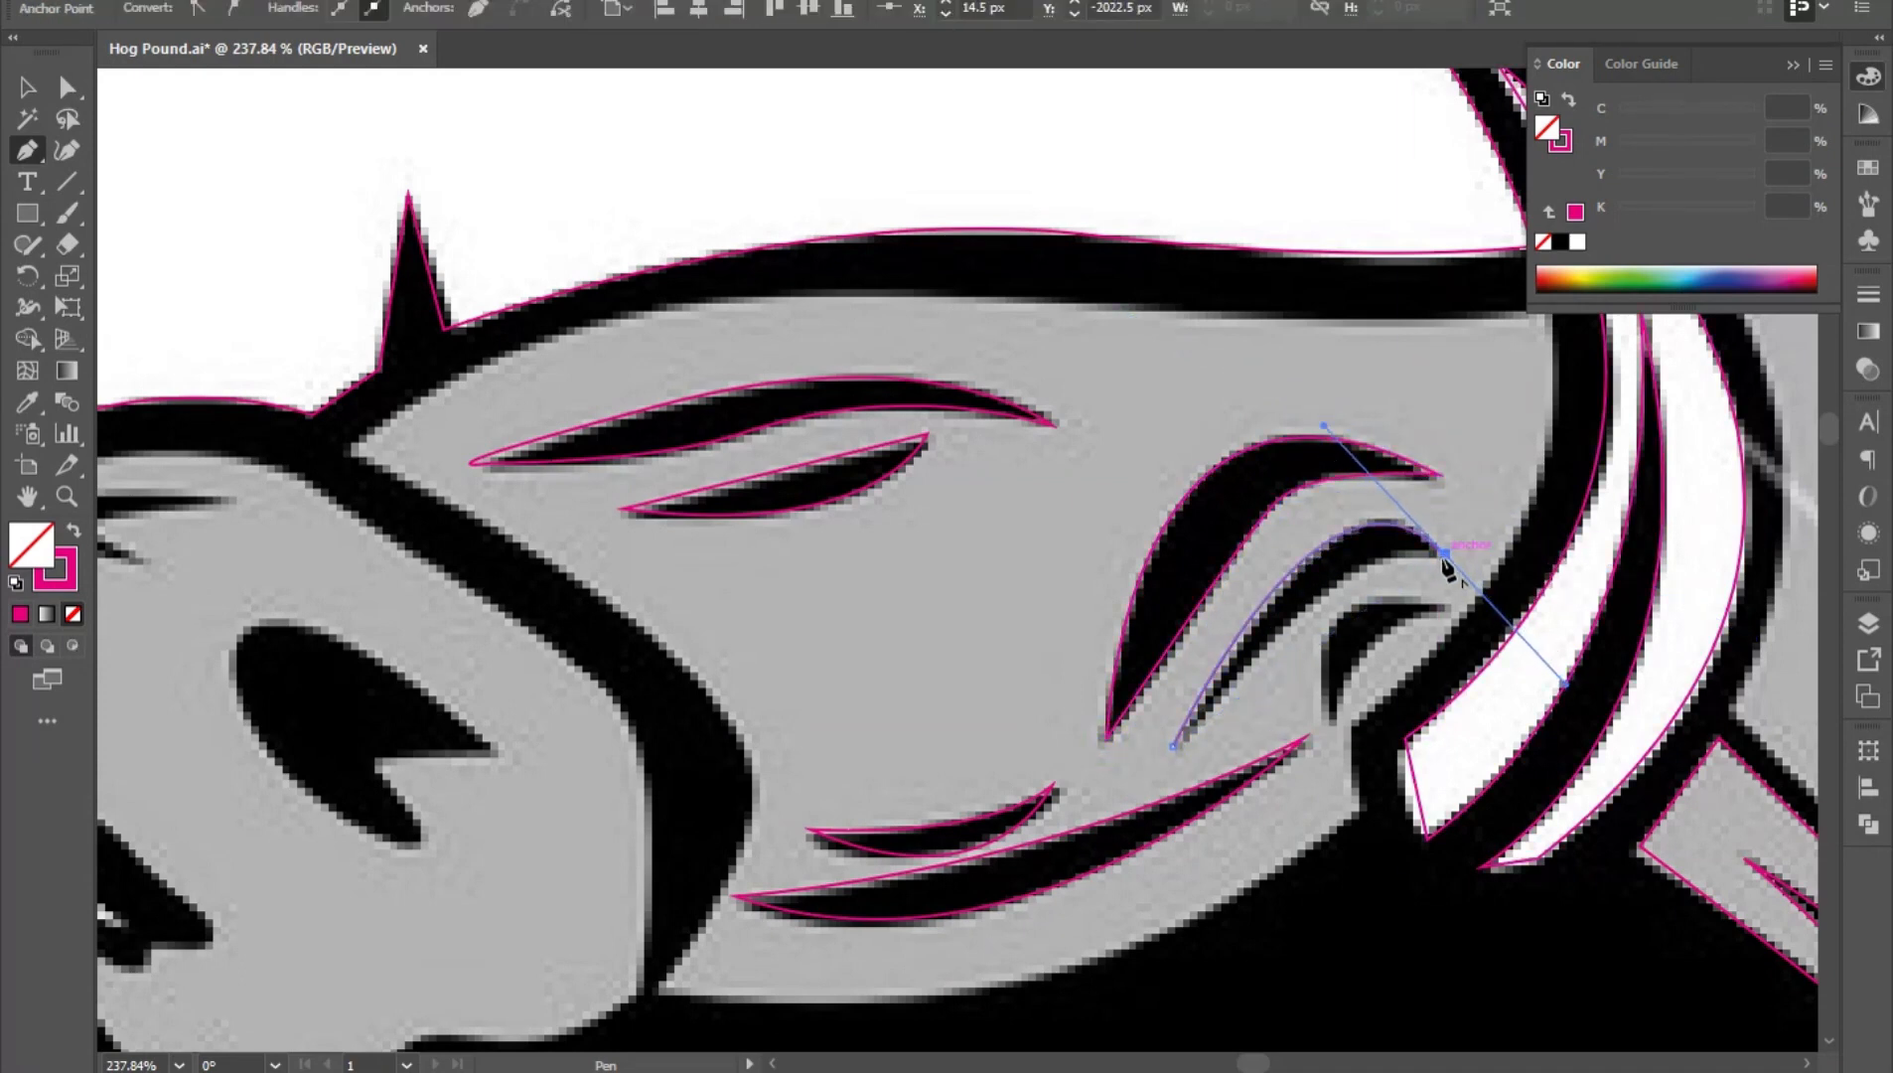
click(1445, 554)
drag(1307, 623, 1301, 632)
key(ctrl+z)
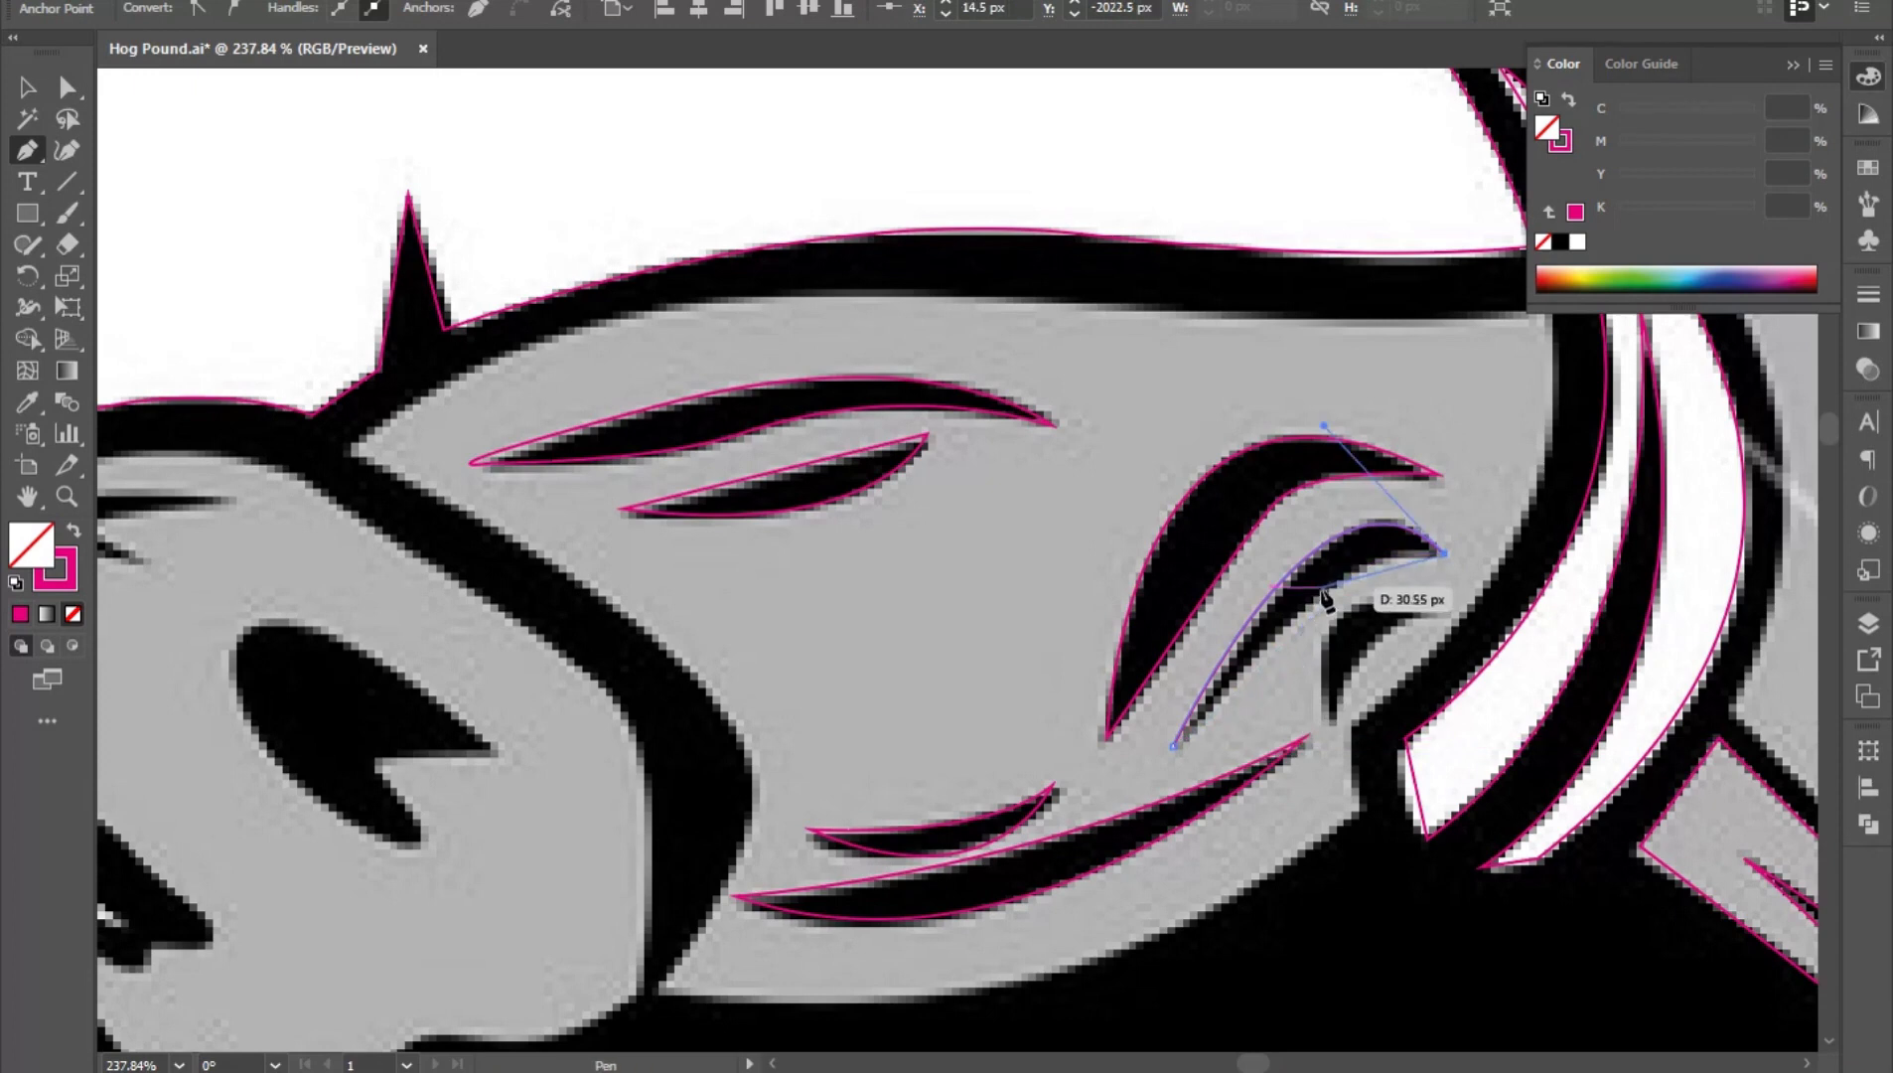
drag(1174, 746, 1179, 756)
- Trace the smallest curved black wrinkle in front of the tusk as a closed path
click(1332, 722)
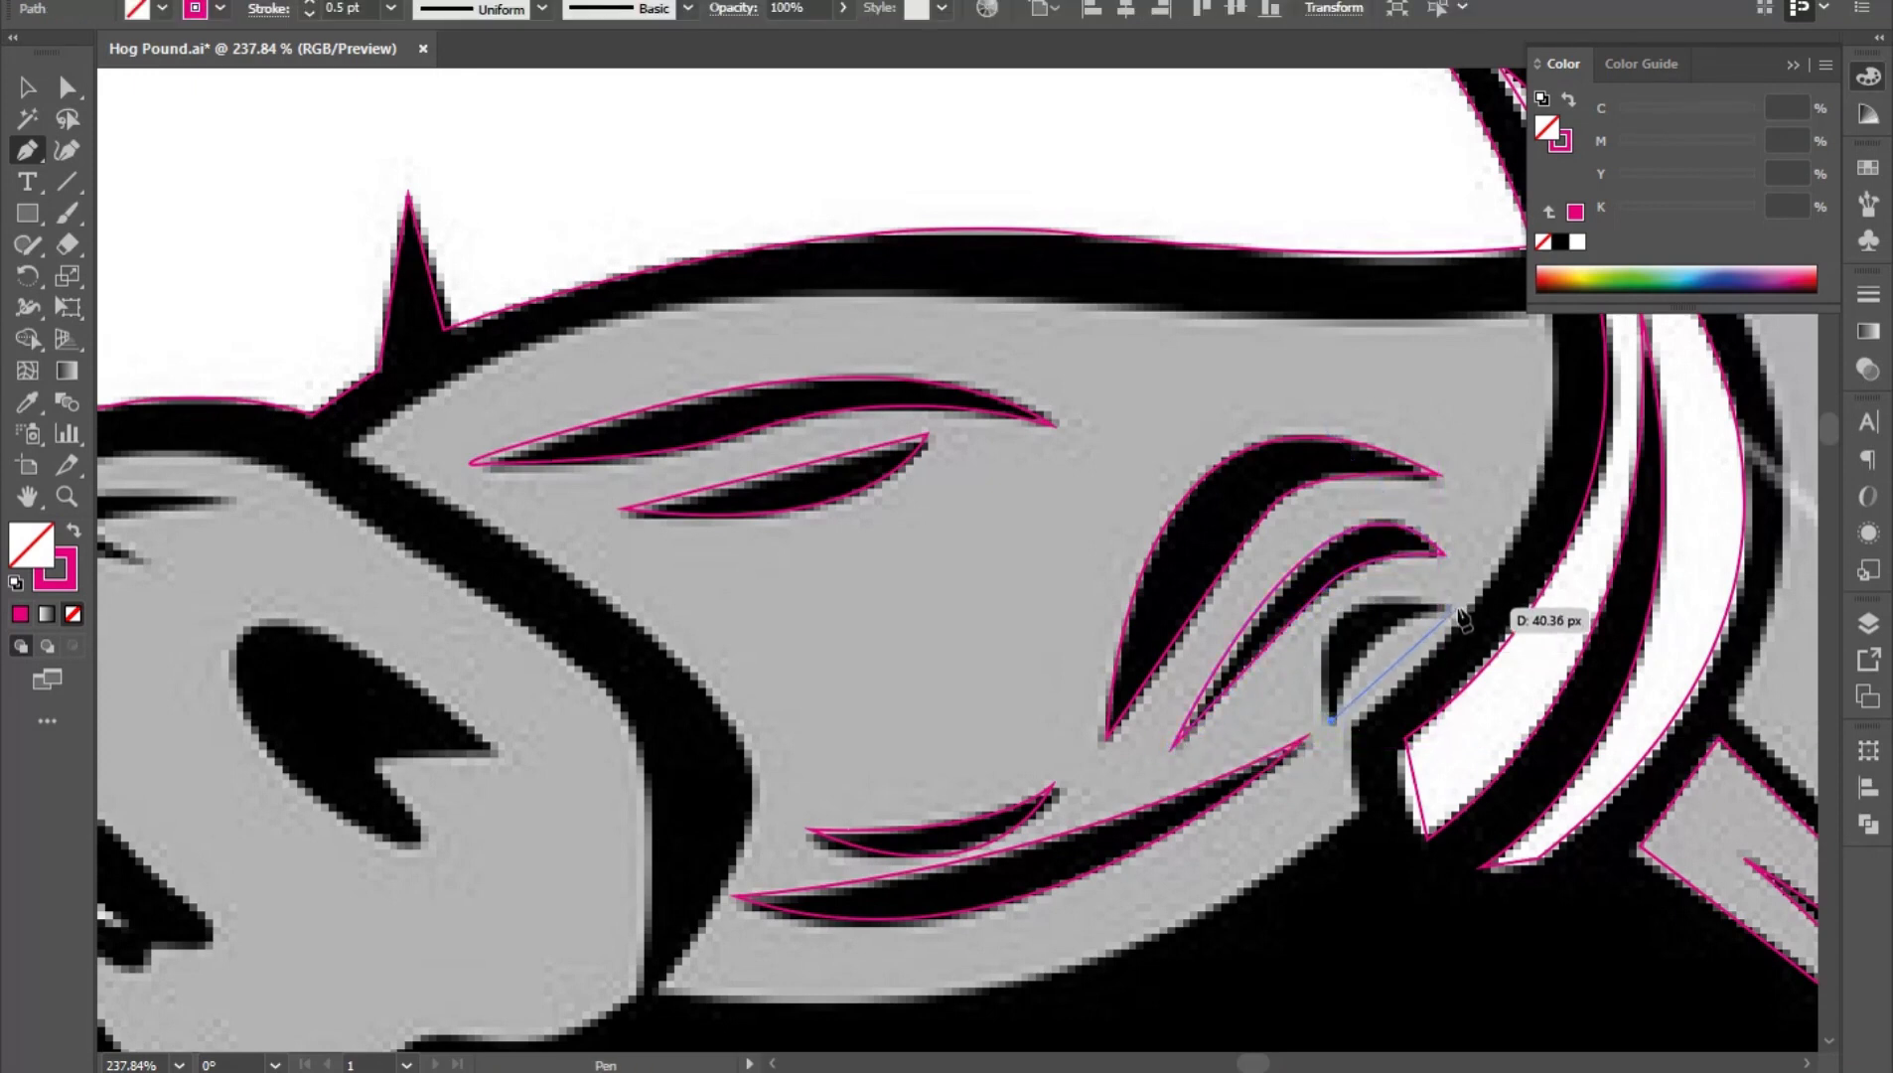
drag(1452, 607, 1660, 667)
key(ctrl+z)
drag(1452, 606, 1599, 643)
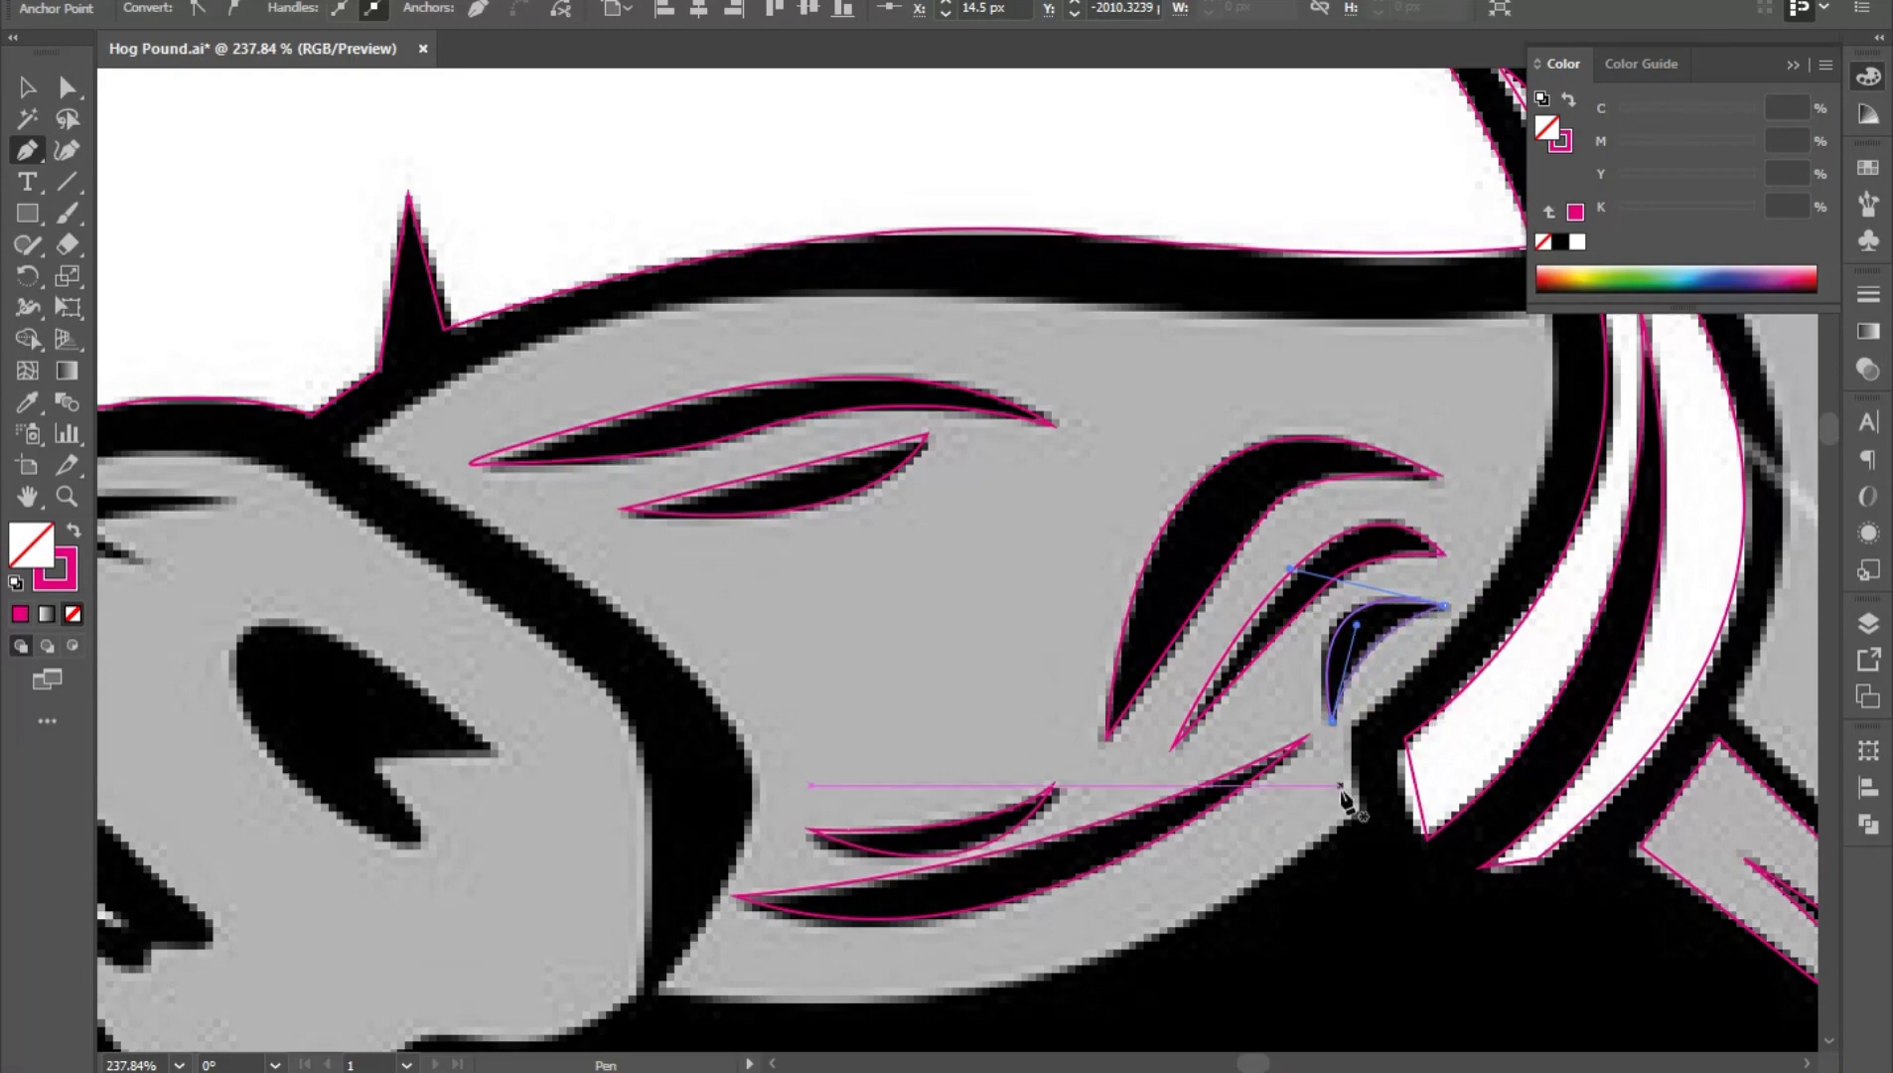
- Trace the jagged black mark along the upper front edge of the nose disc as a closed path
scroll(1342, 786, down, 3)
drag(890, 844, 1019, 701)
scroll(723, 657, up, 2)
click(663, 567)
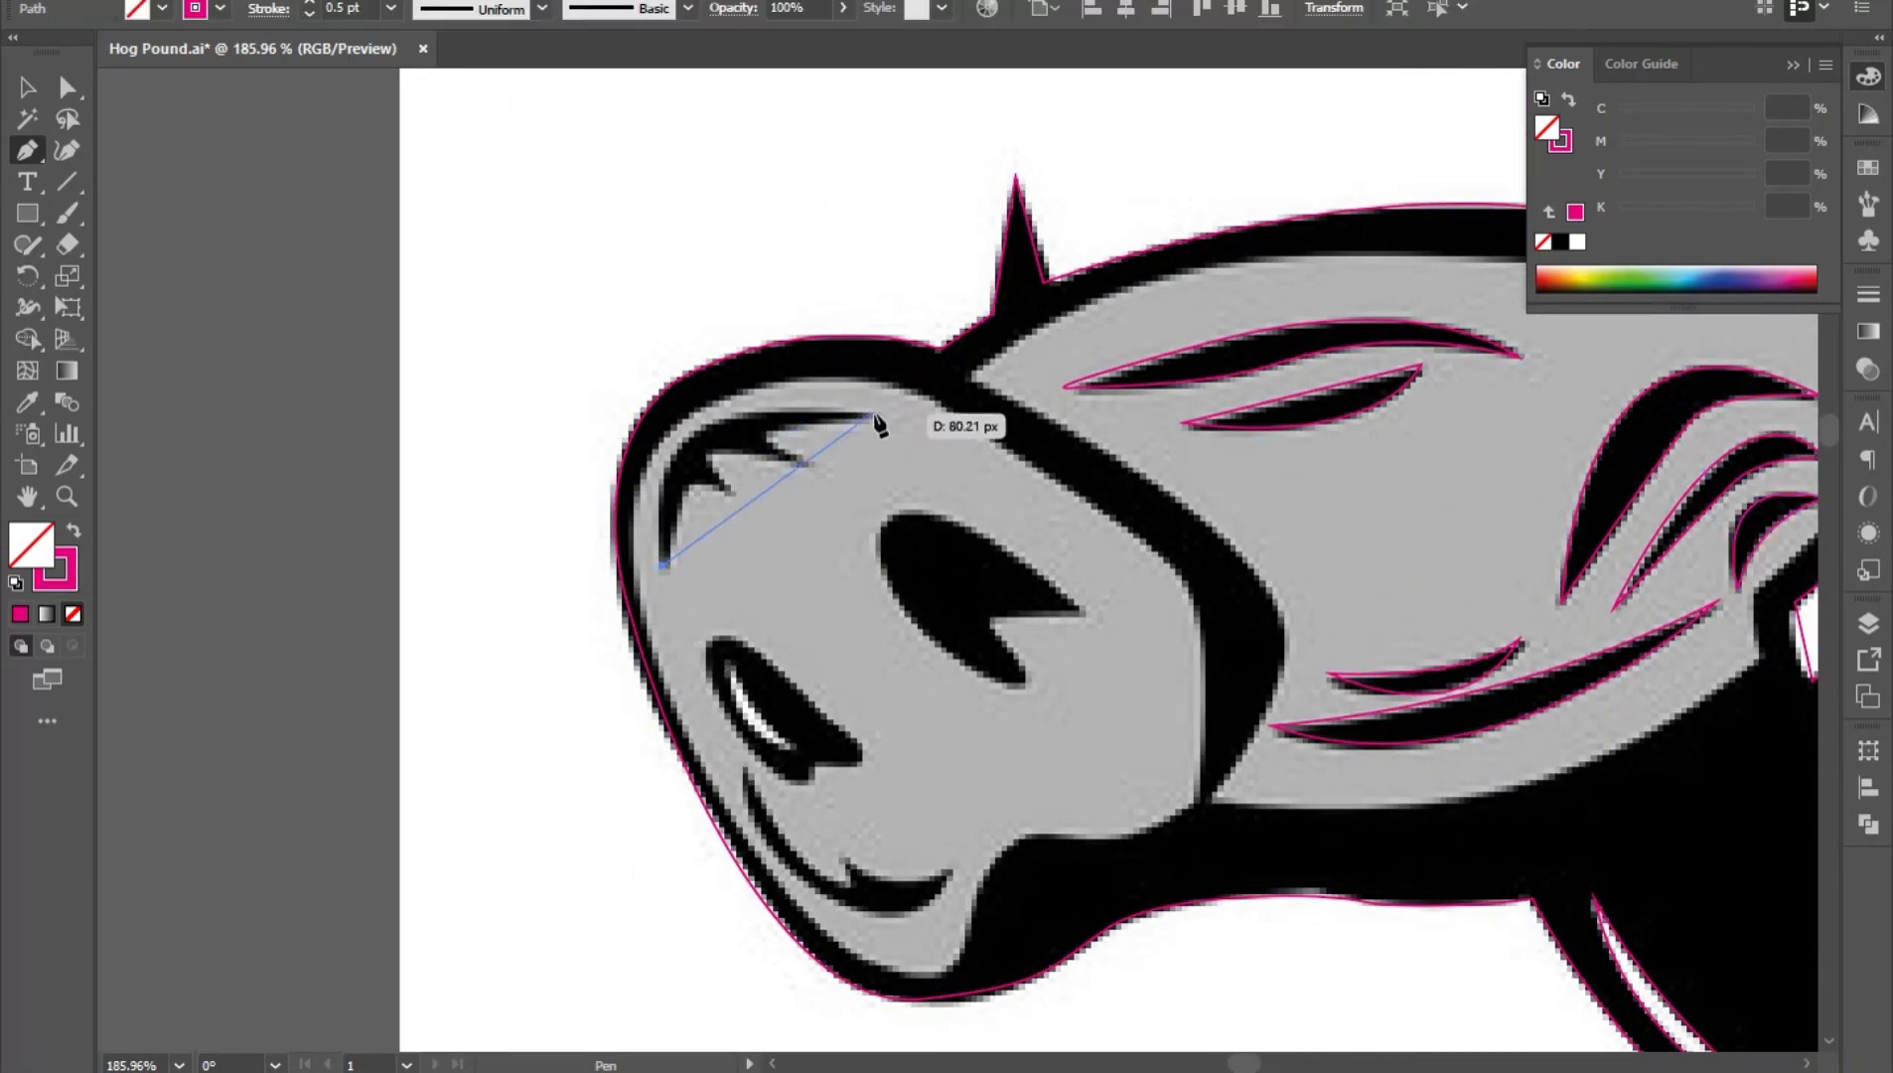
drag(1149, 445, 1168, 455)
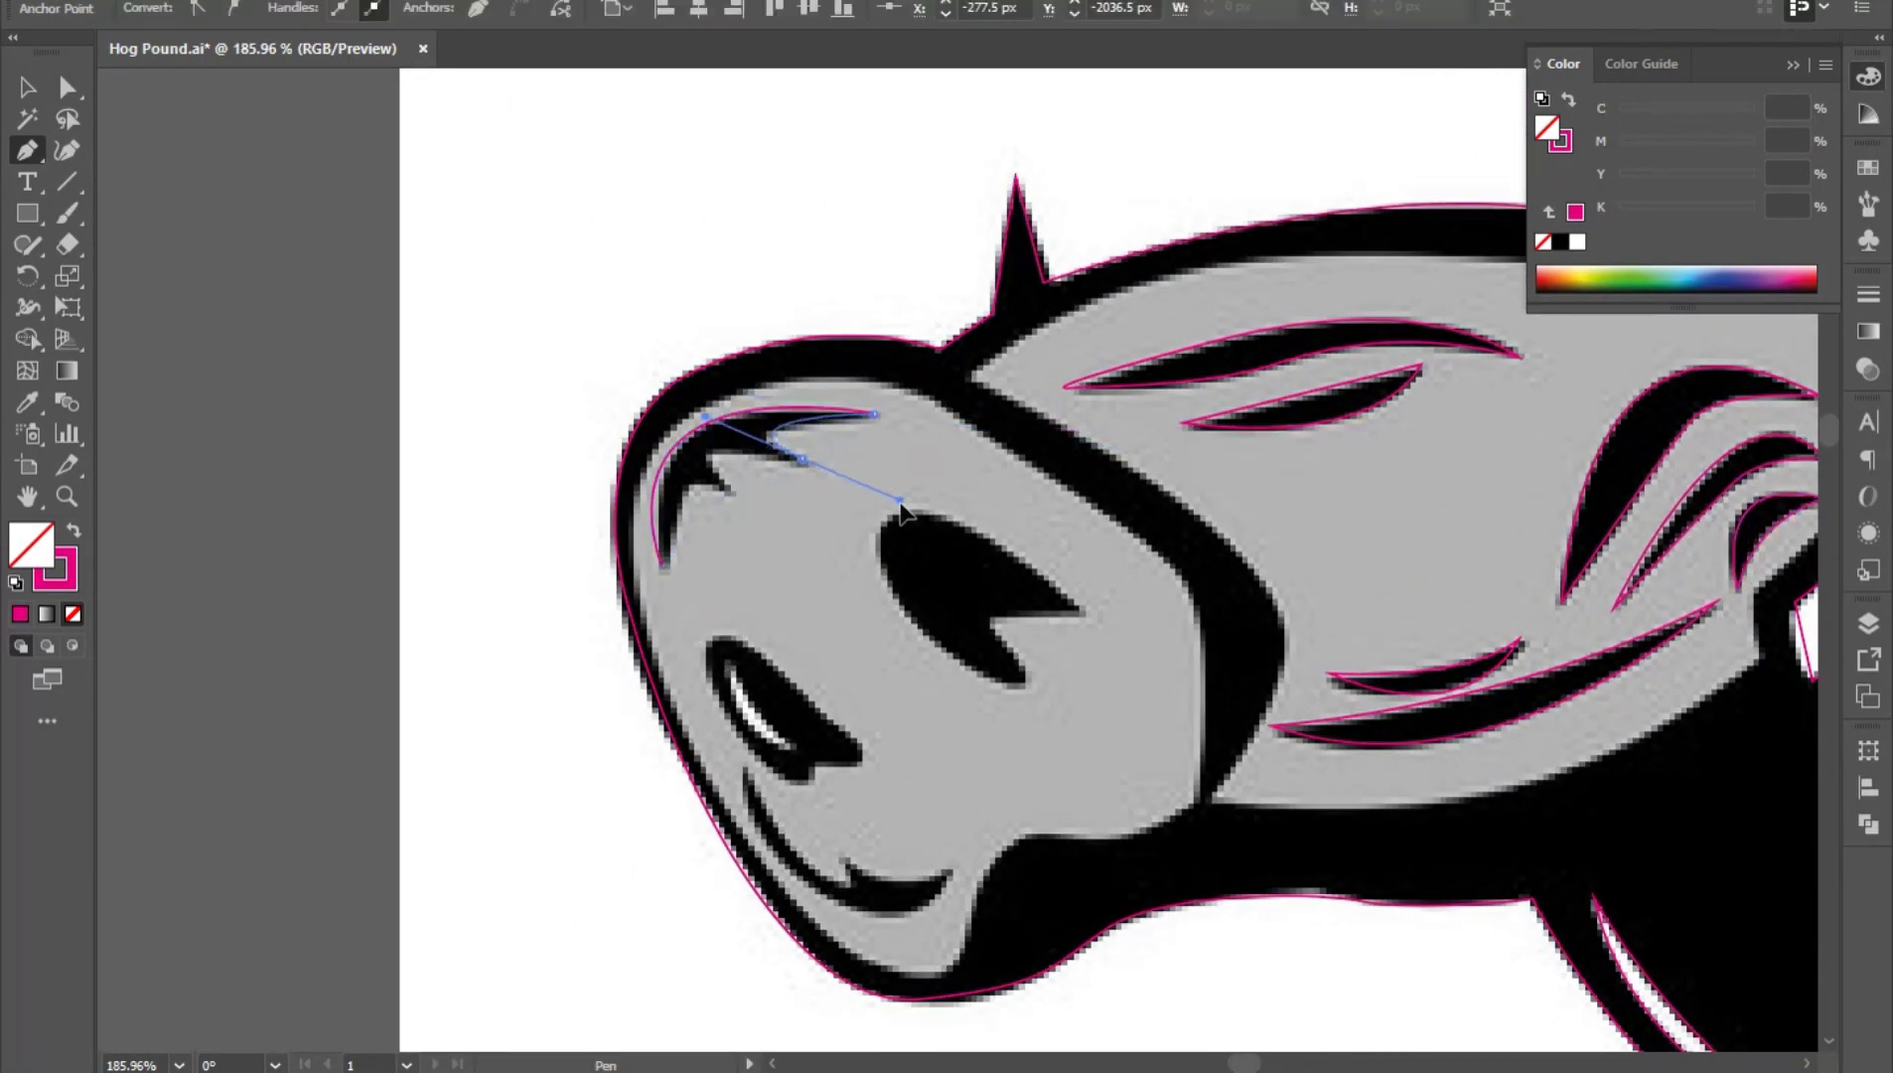
click(664, 568)
- Trace the notched, crescent-shaped black mark below the front nostril as a closed path
scroll(767, 726, down, 3)
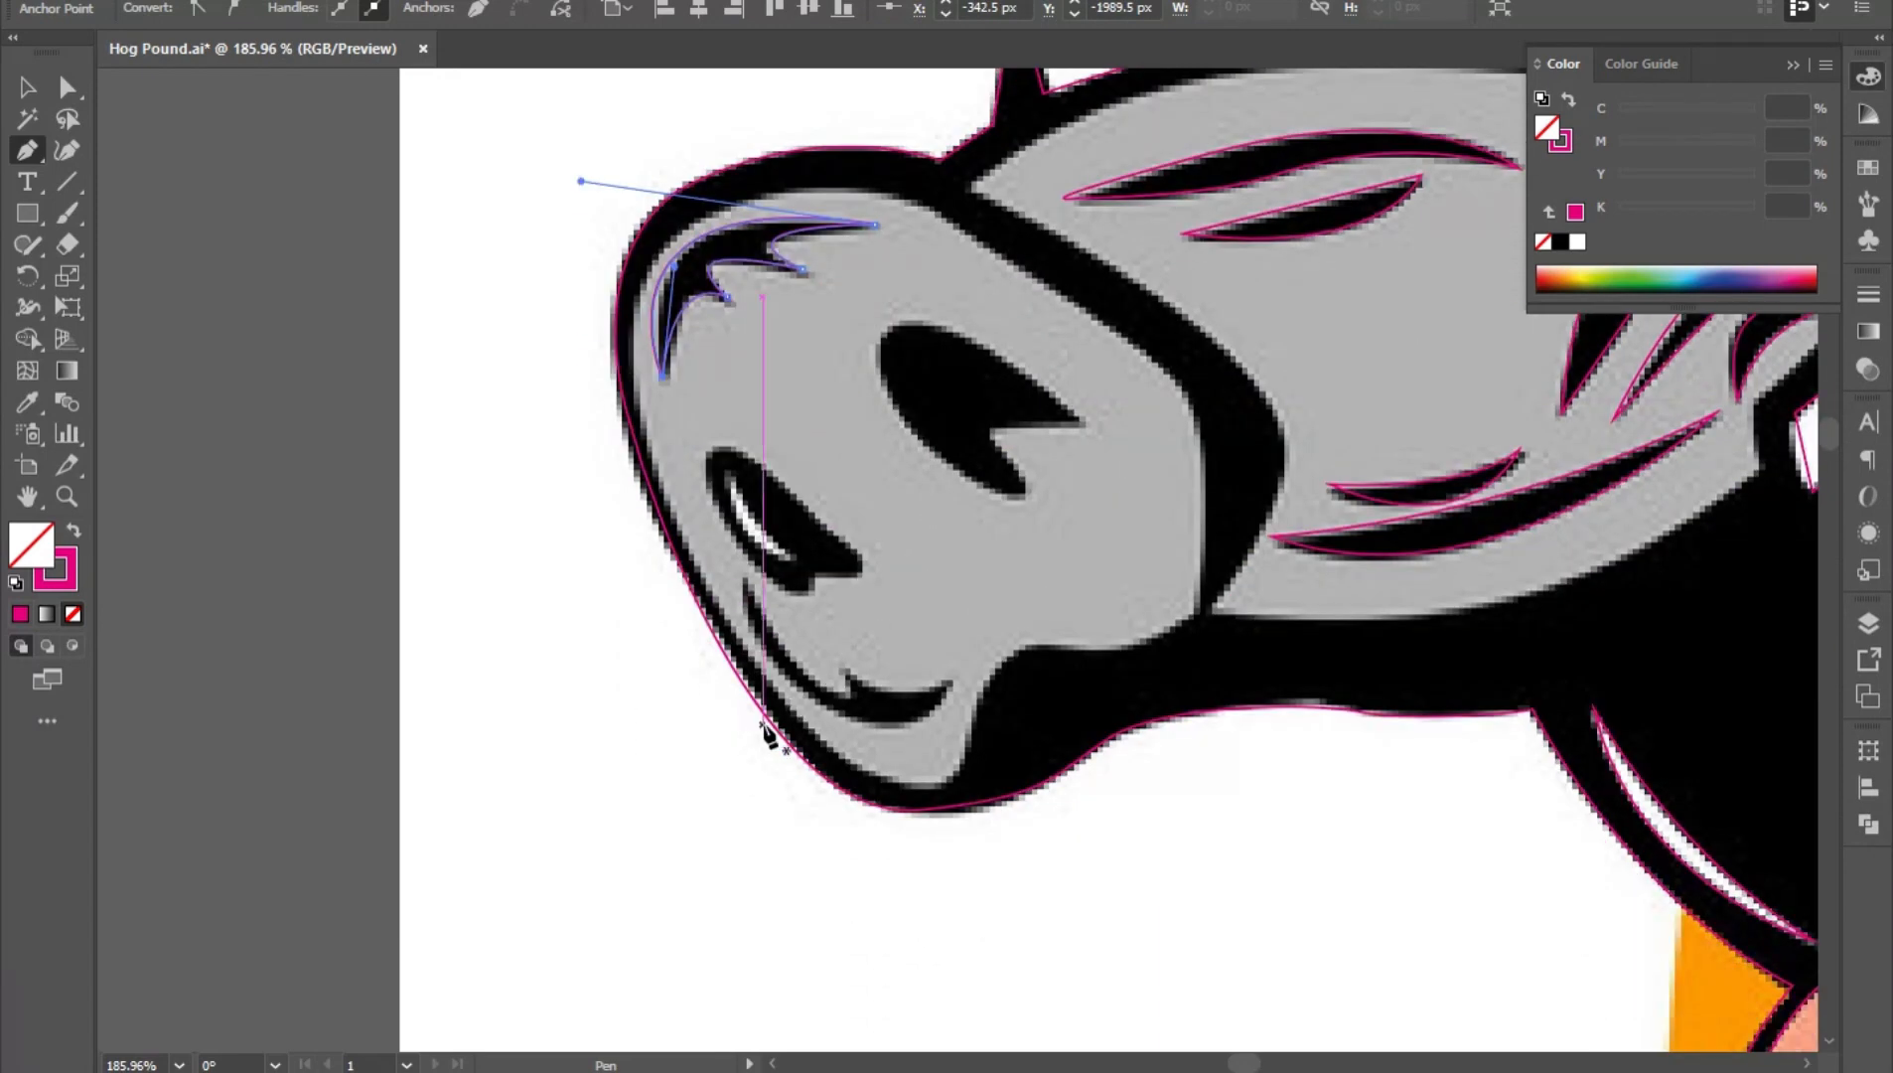
scroll(768, 727, up, 5)
click(566, 451)
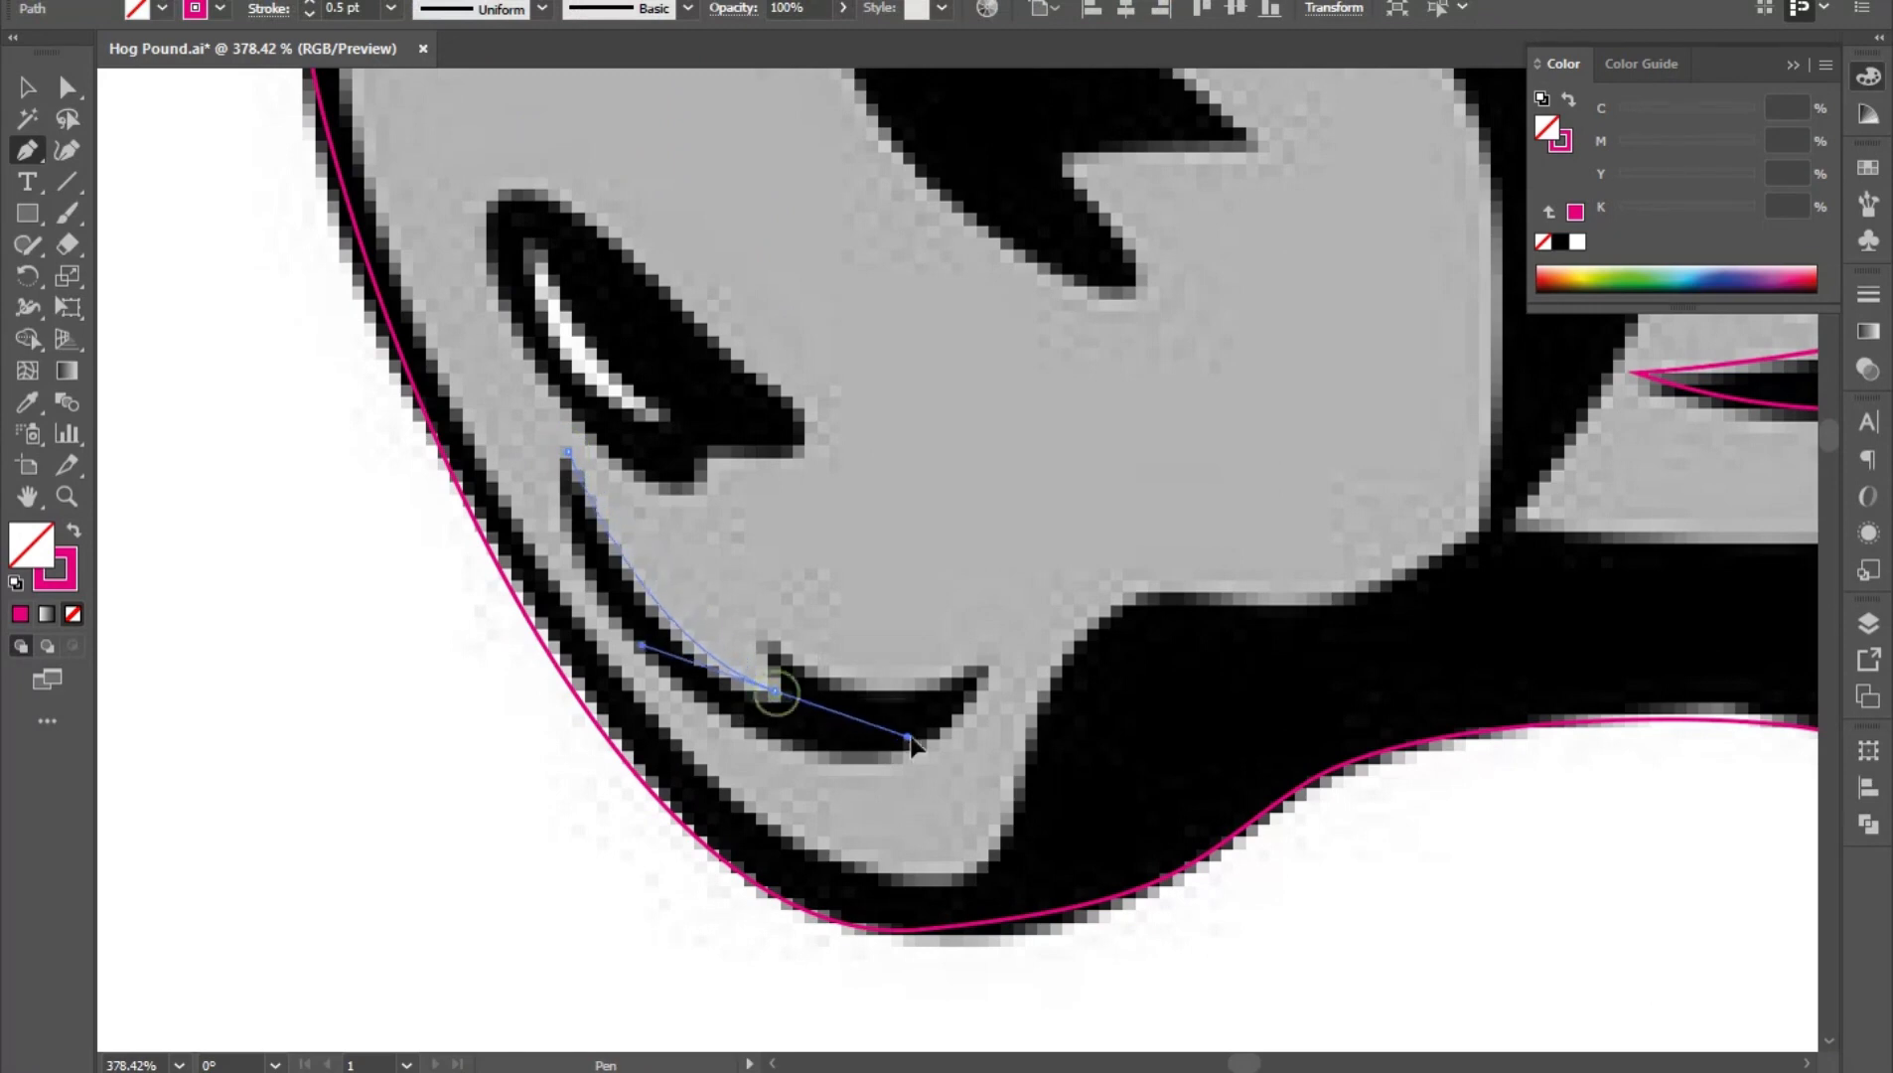
drag(910, 737, 914, 709)
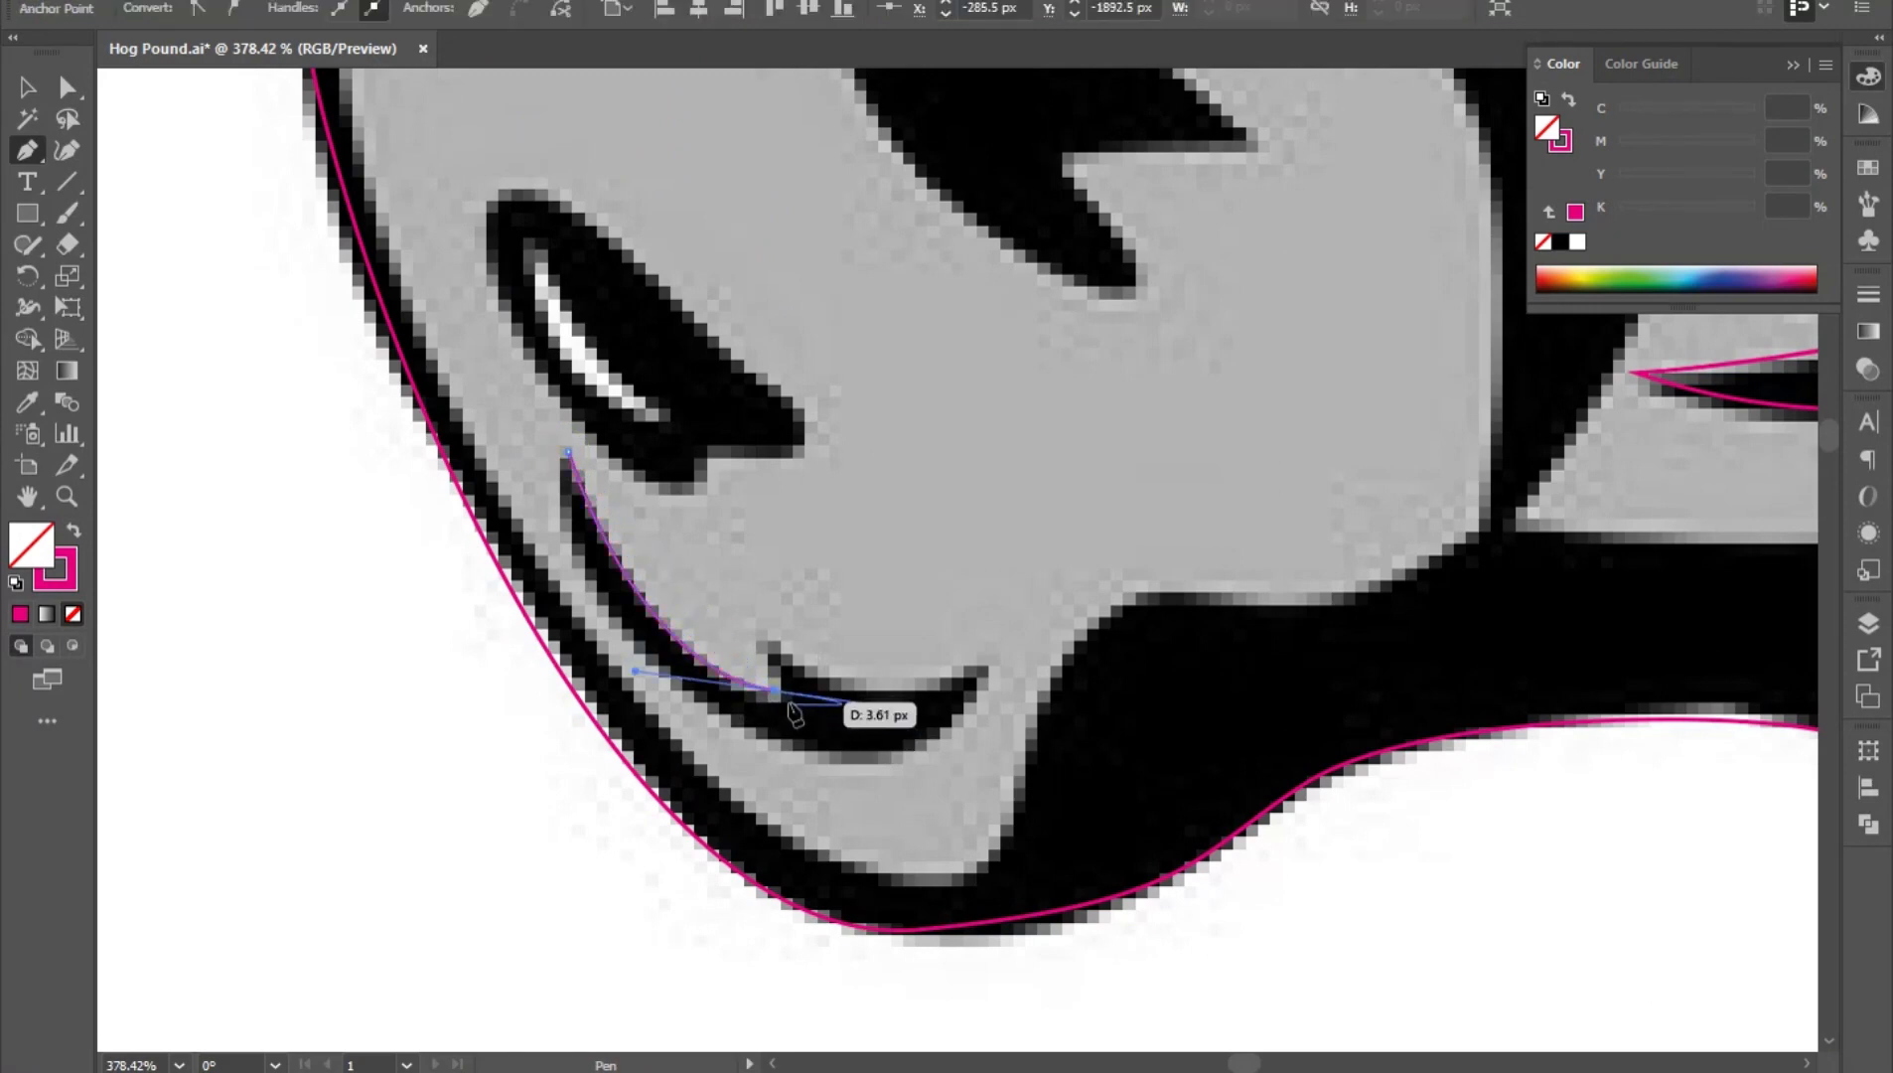
drag(1133, 605, 1135, 604)
click(987, 665)
drag(868, 757, 788, 751)
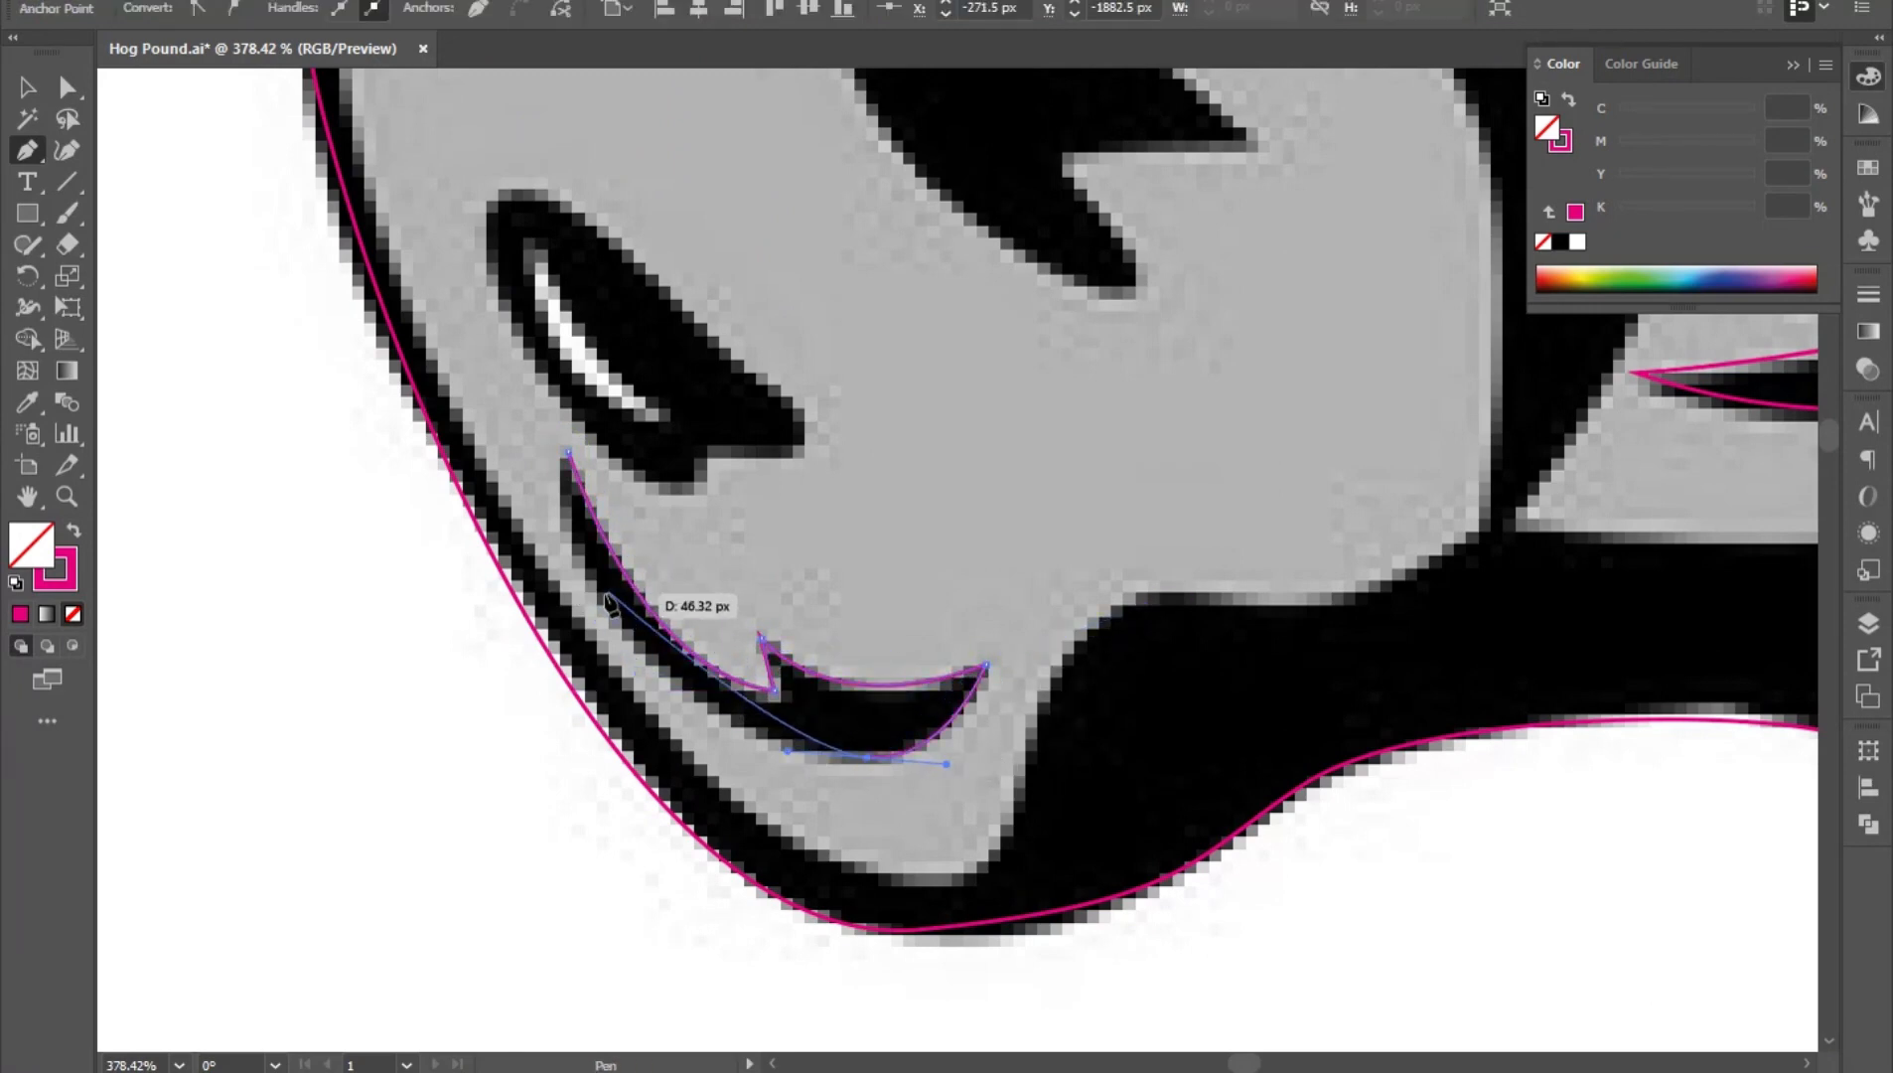
drag(589, 571, 541, 446)
click(571, 453)
- Trace the black outline of the front nostril, including its notched rear end, as a closed path
scroll(720, 522, down, 2)
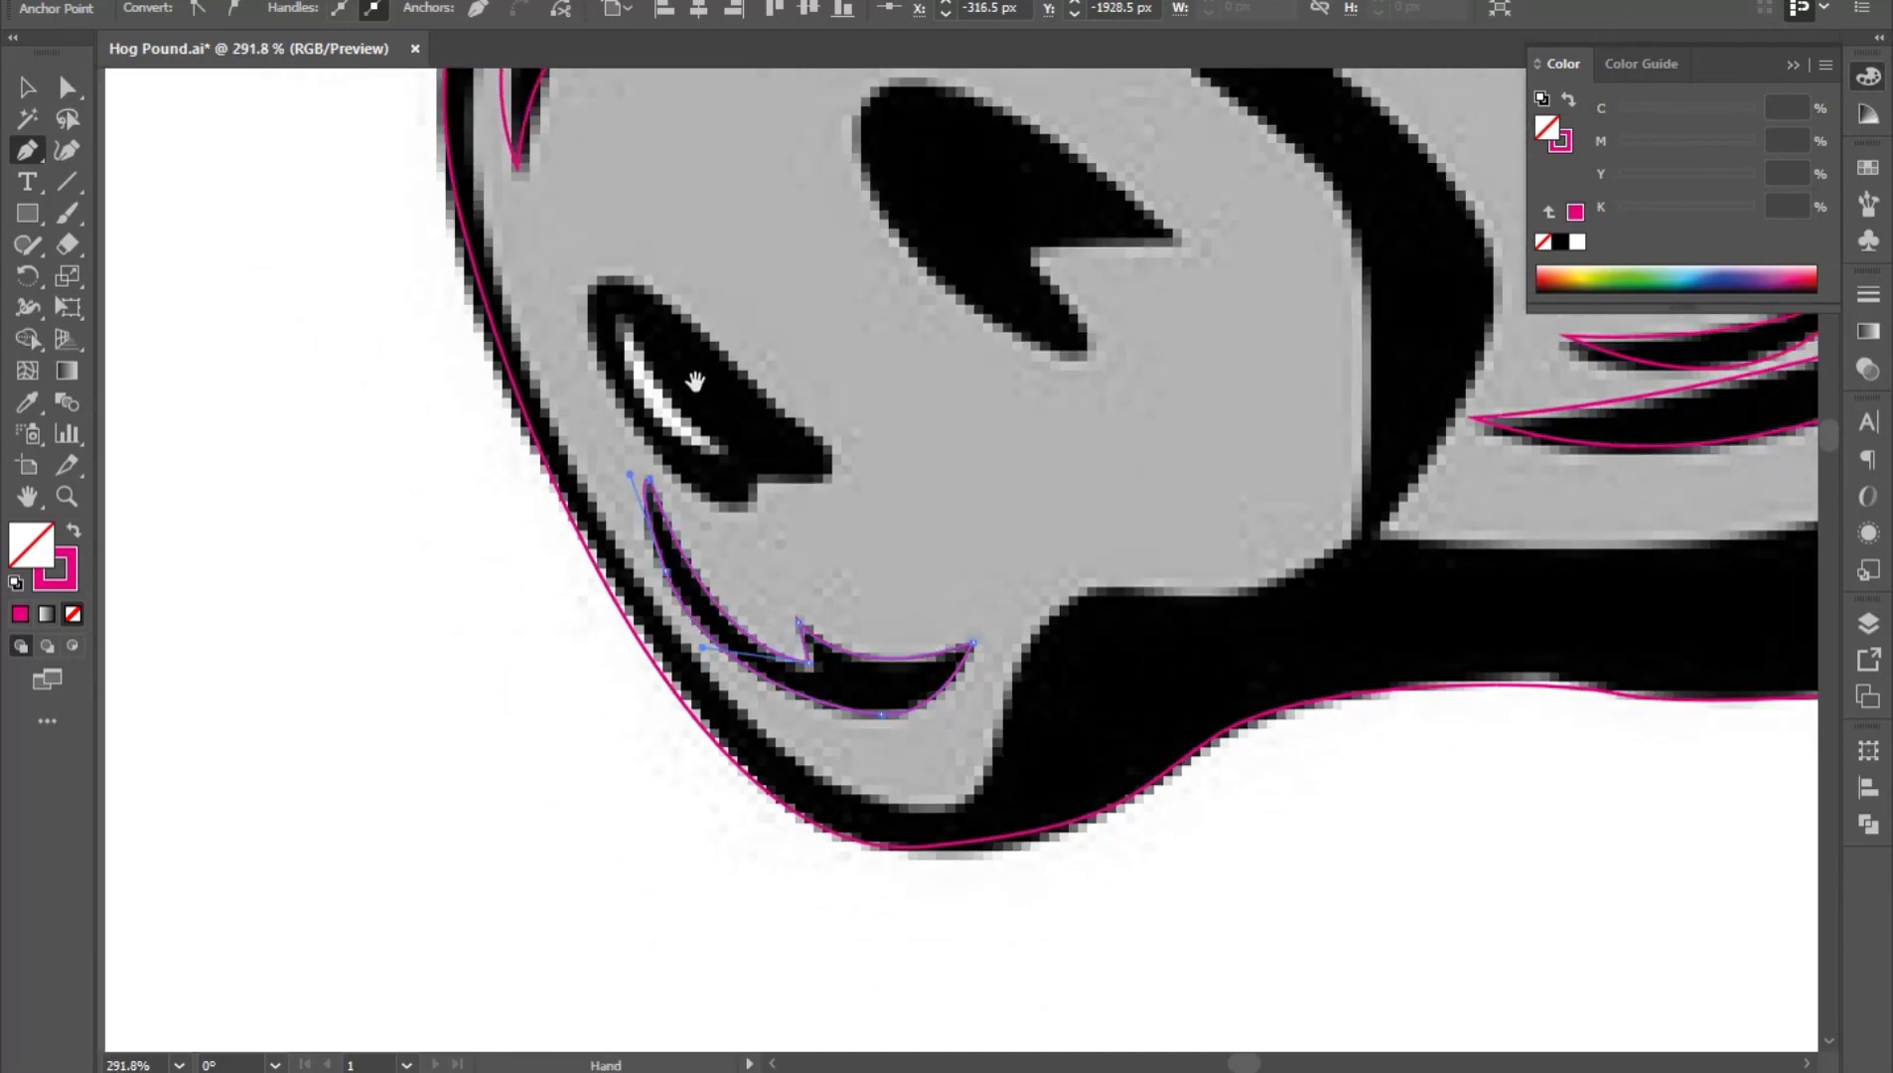
scroll(664, 369, up, 2)
drag(656, 306, 733, 409)
click(643, 383)
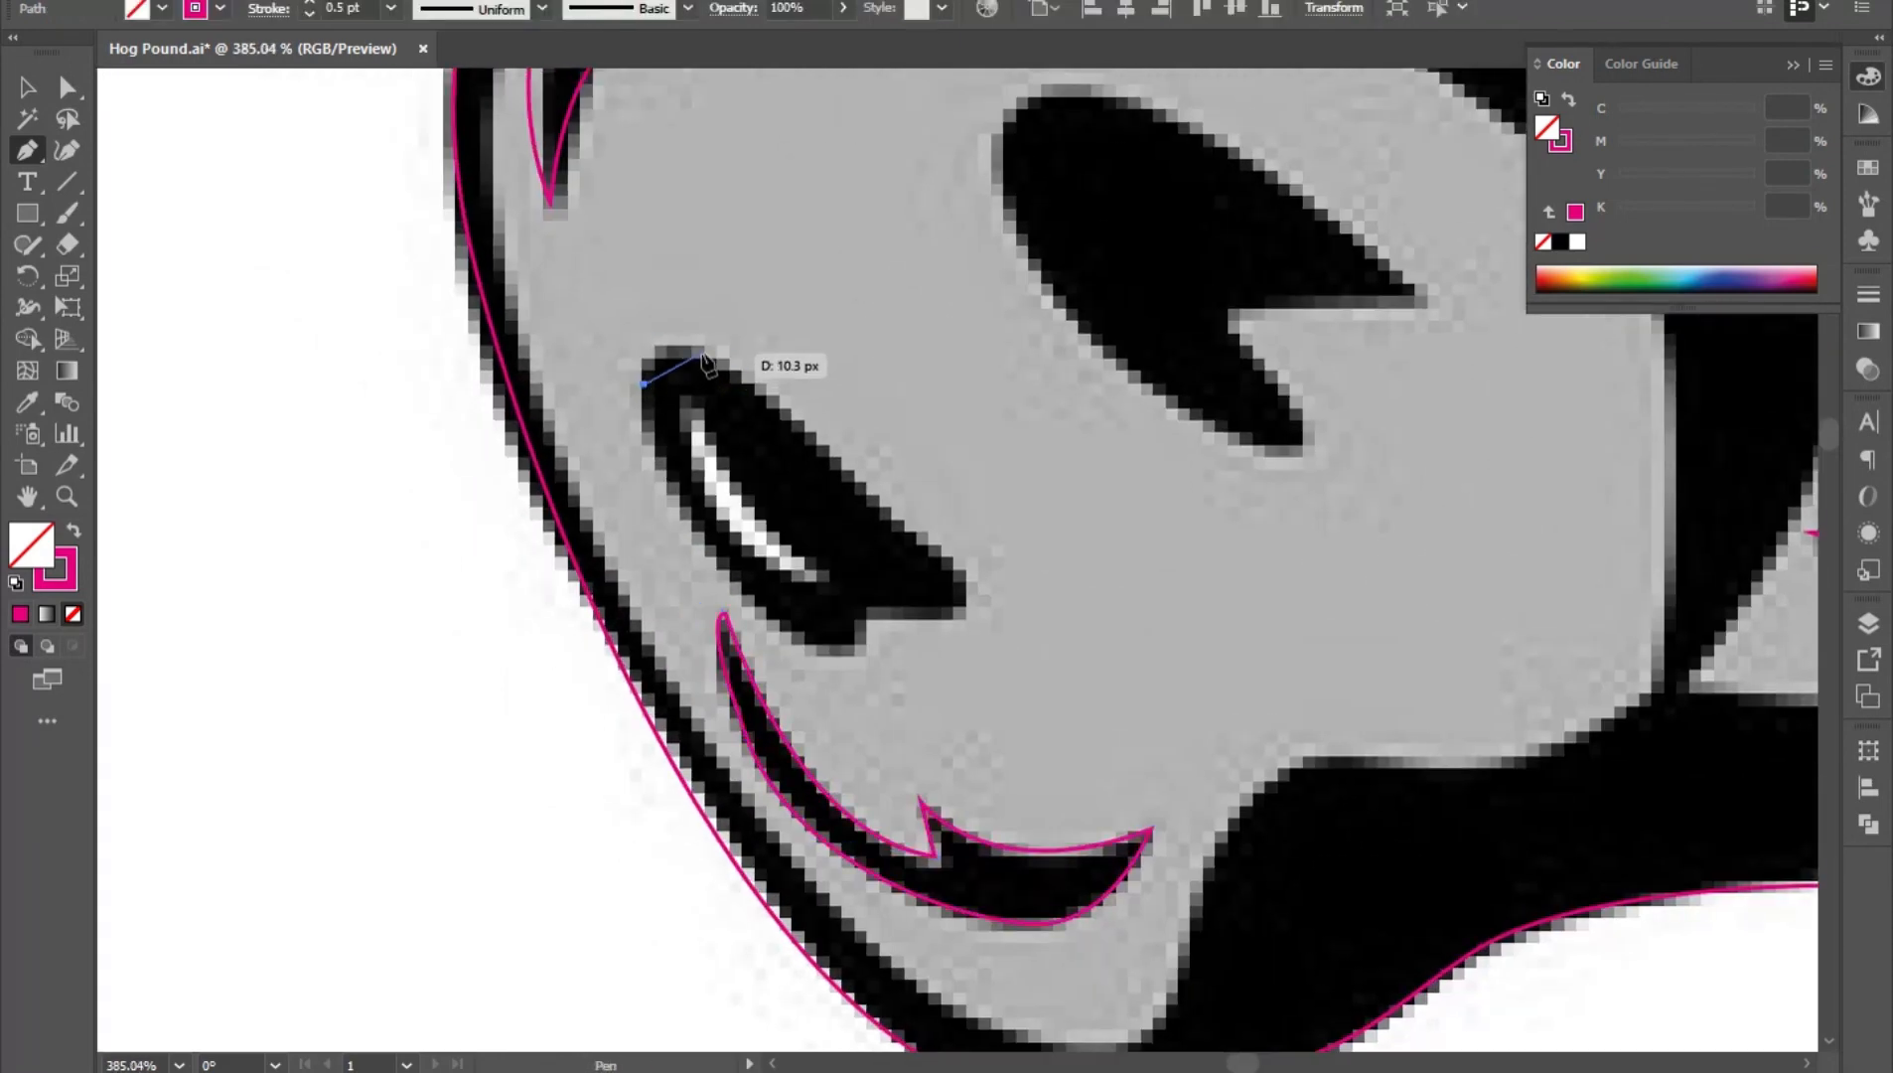
click(966, 576)
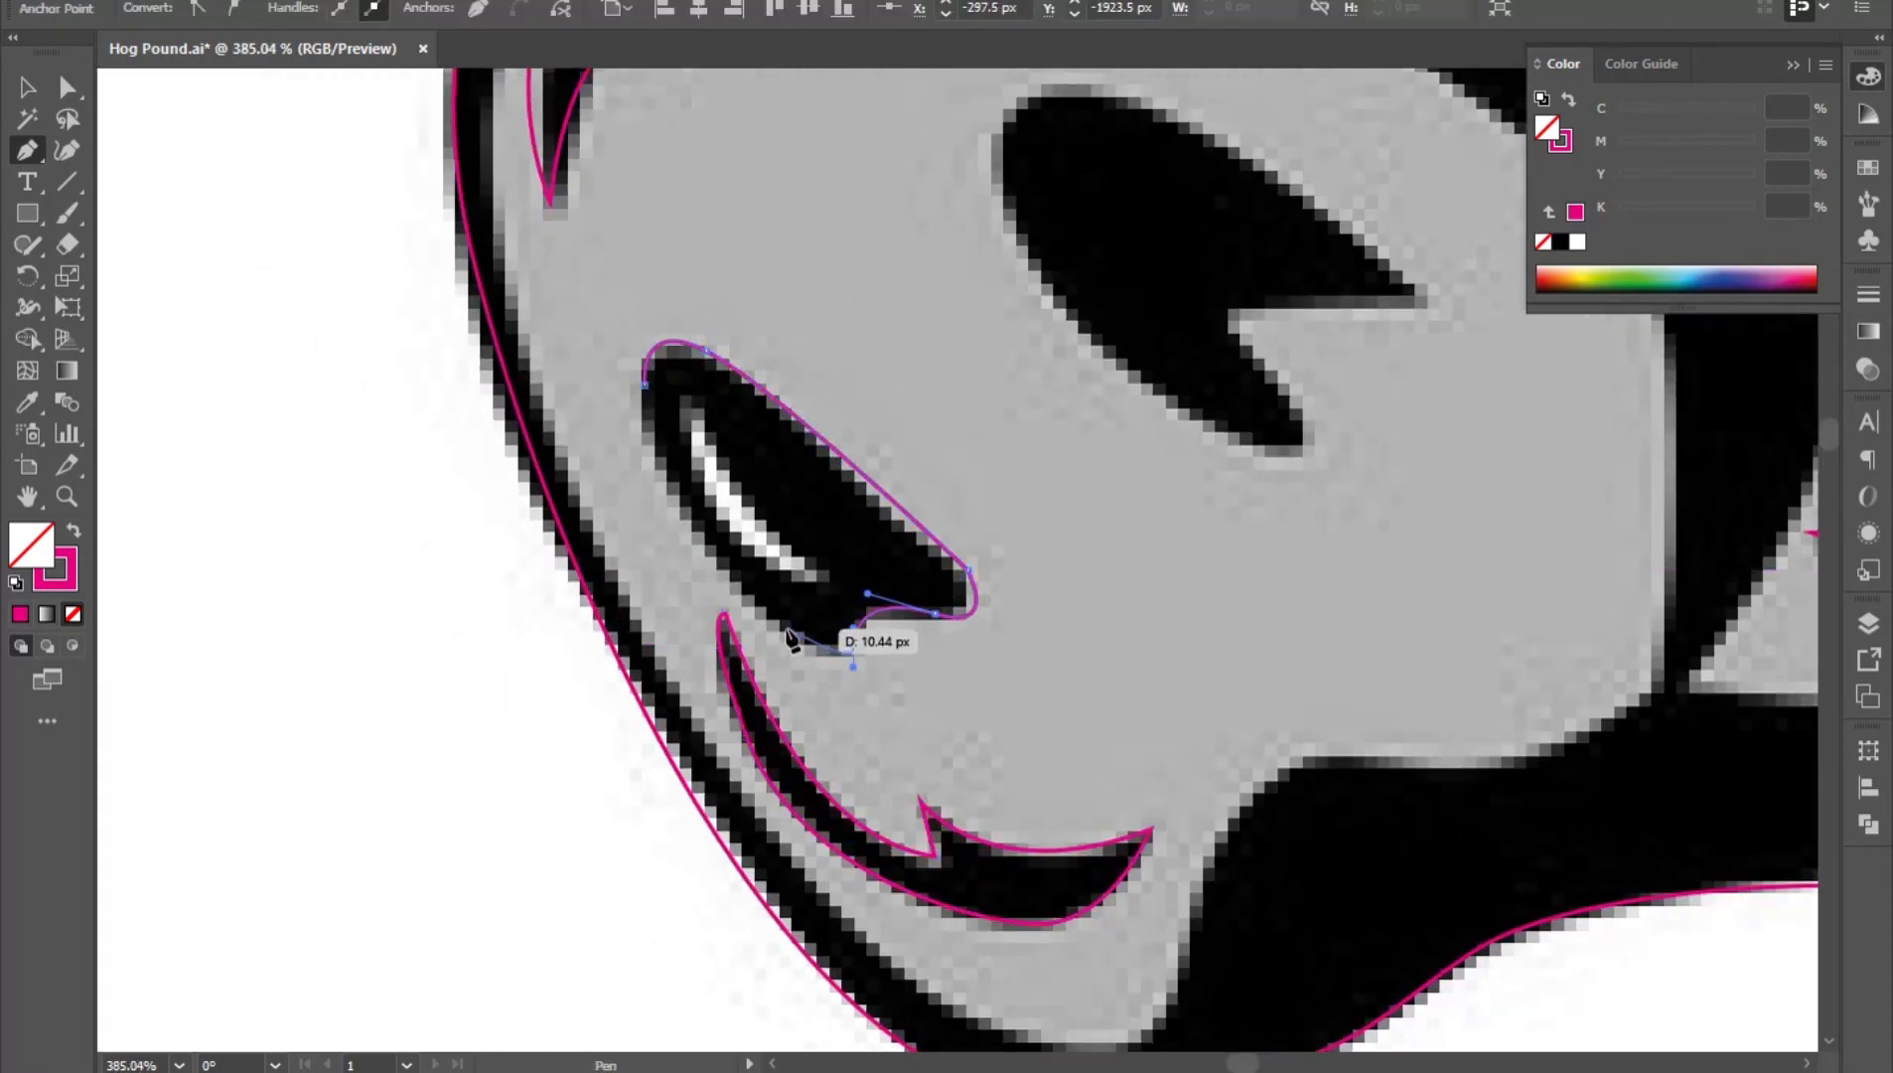
drag(665, 400, 645, 296)
- Trace the thin white highlight inside the front nostril as a closed path
click(698, 407)
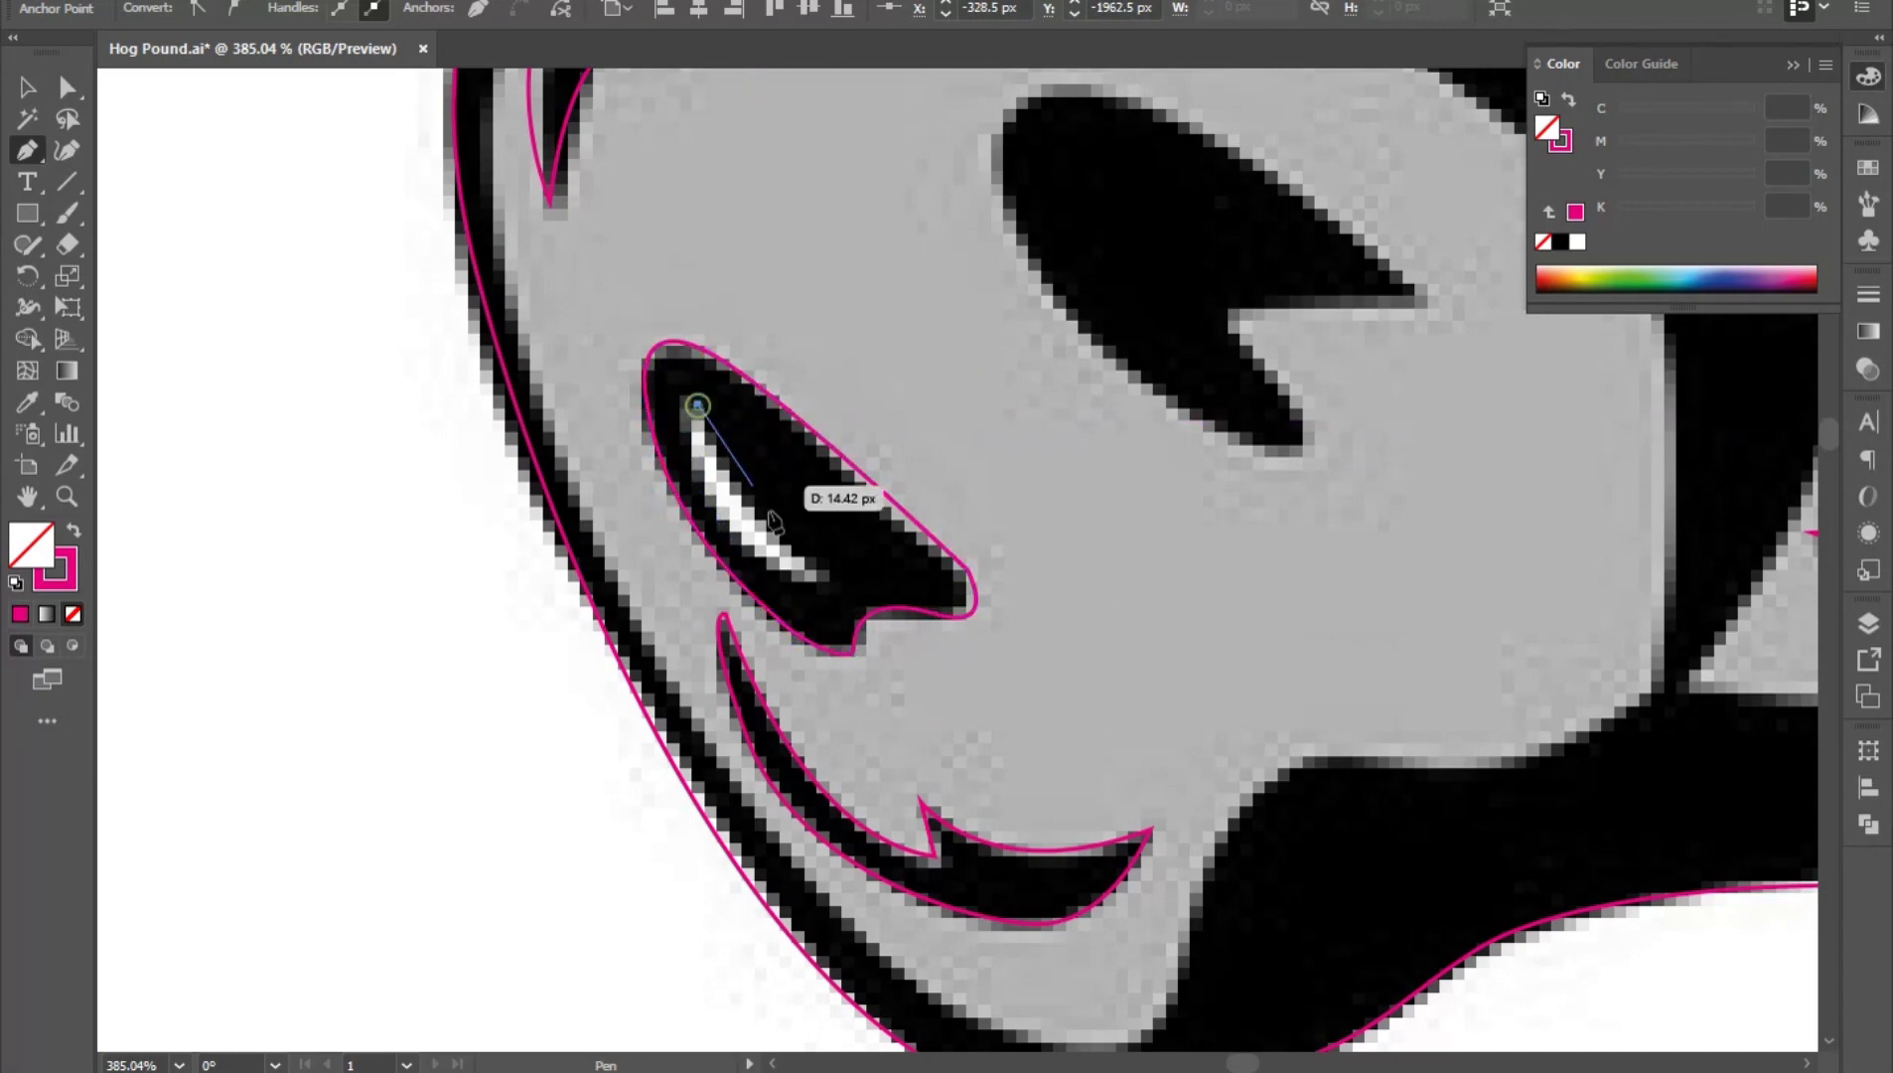
drag(828, 574, 892, 614)
click(828, 574)
drag(698, 470, 668, 375)
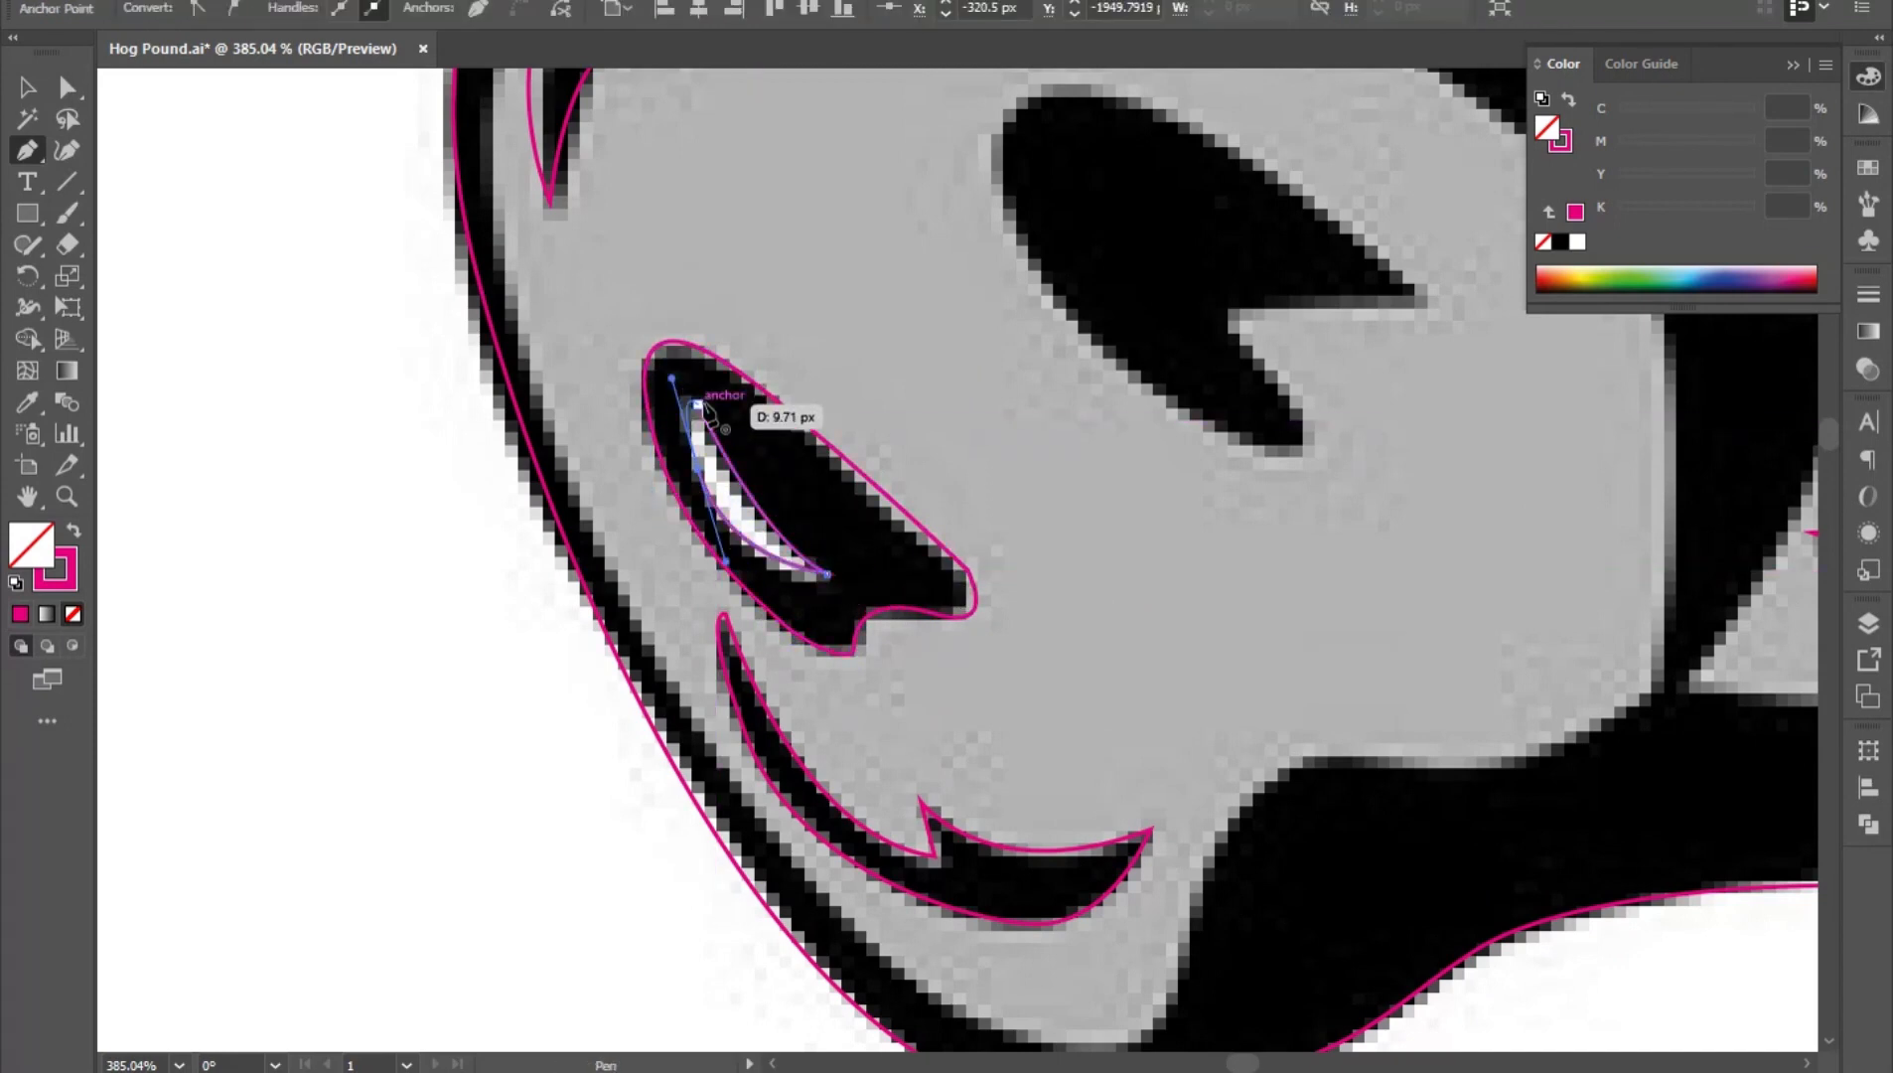
click(699, 405)
- Trace the larger rear nostril with its V-shaped notch and rounded front end as a closed path
drag(1114, 292, 907, 648)
scroll(907, 649, up, 1)
click(1031, 668)
click(1267, 659)
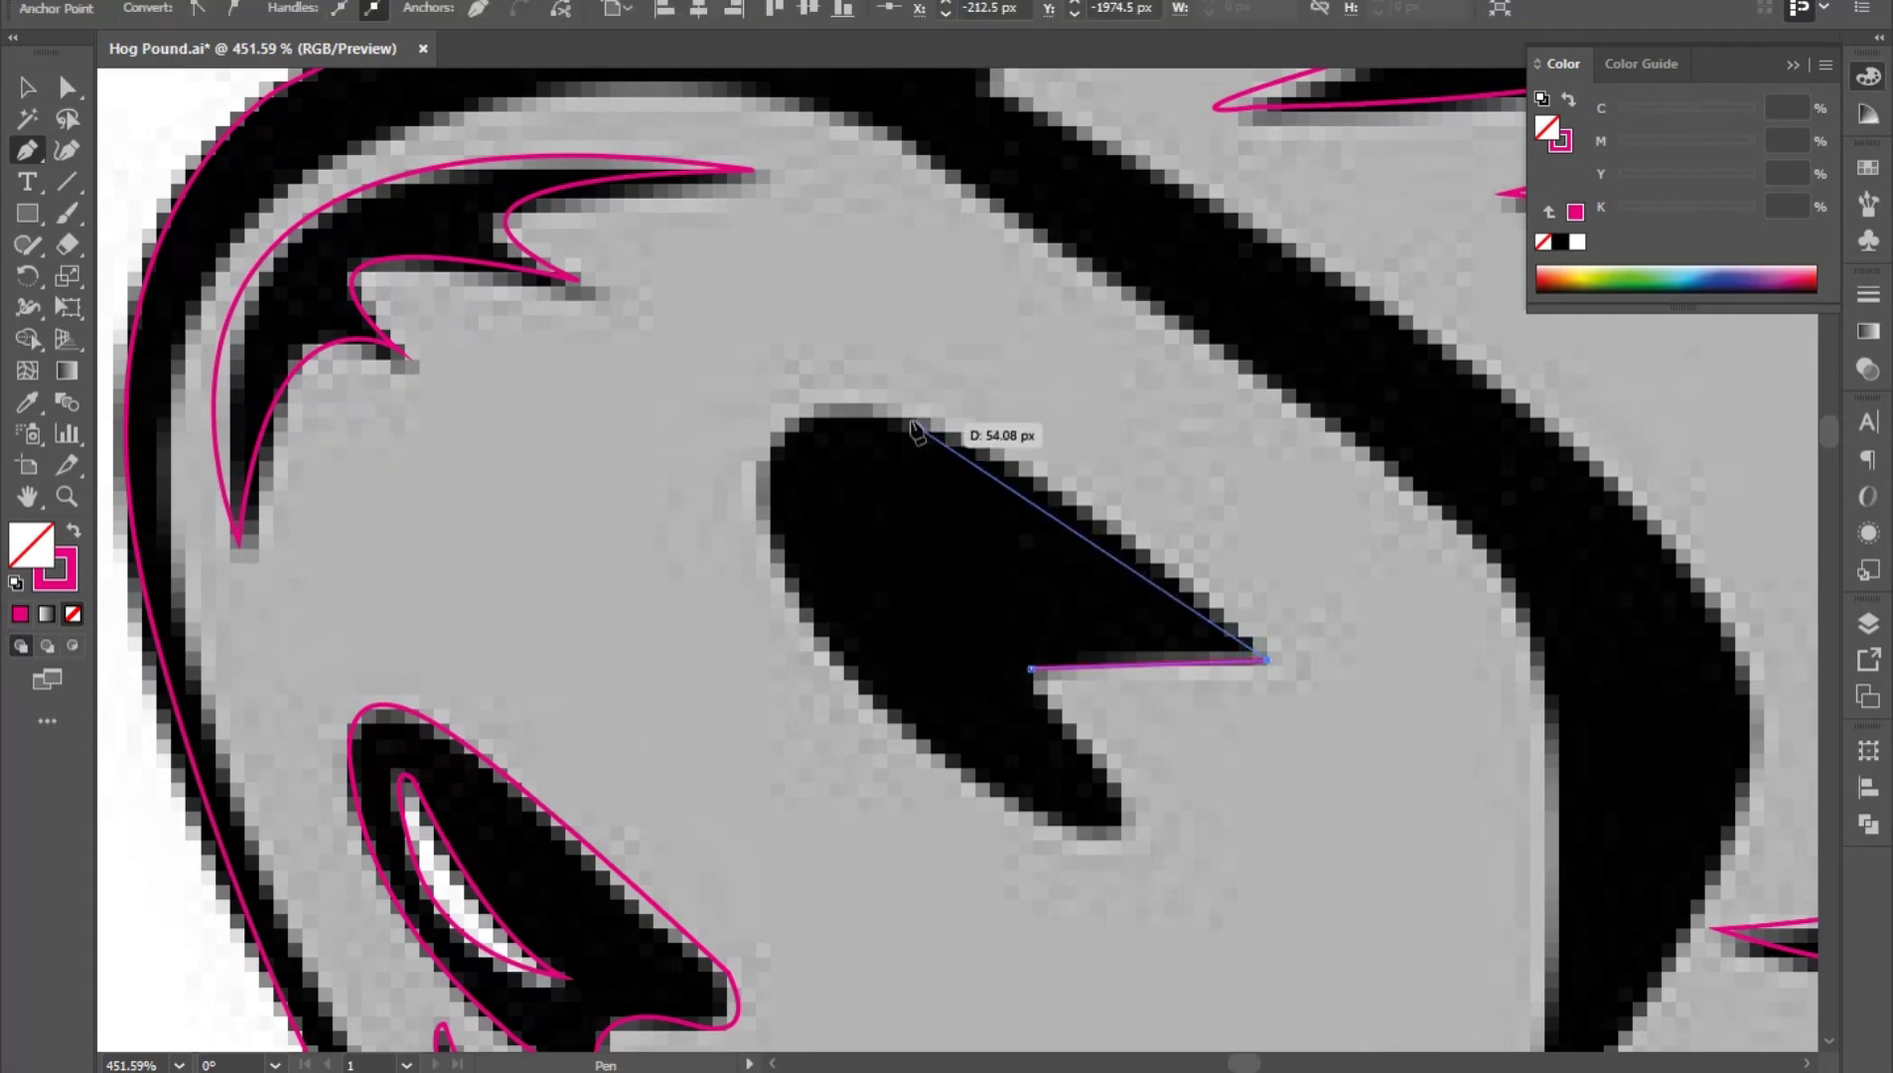
drag(768, 523, 800, 604)
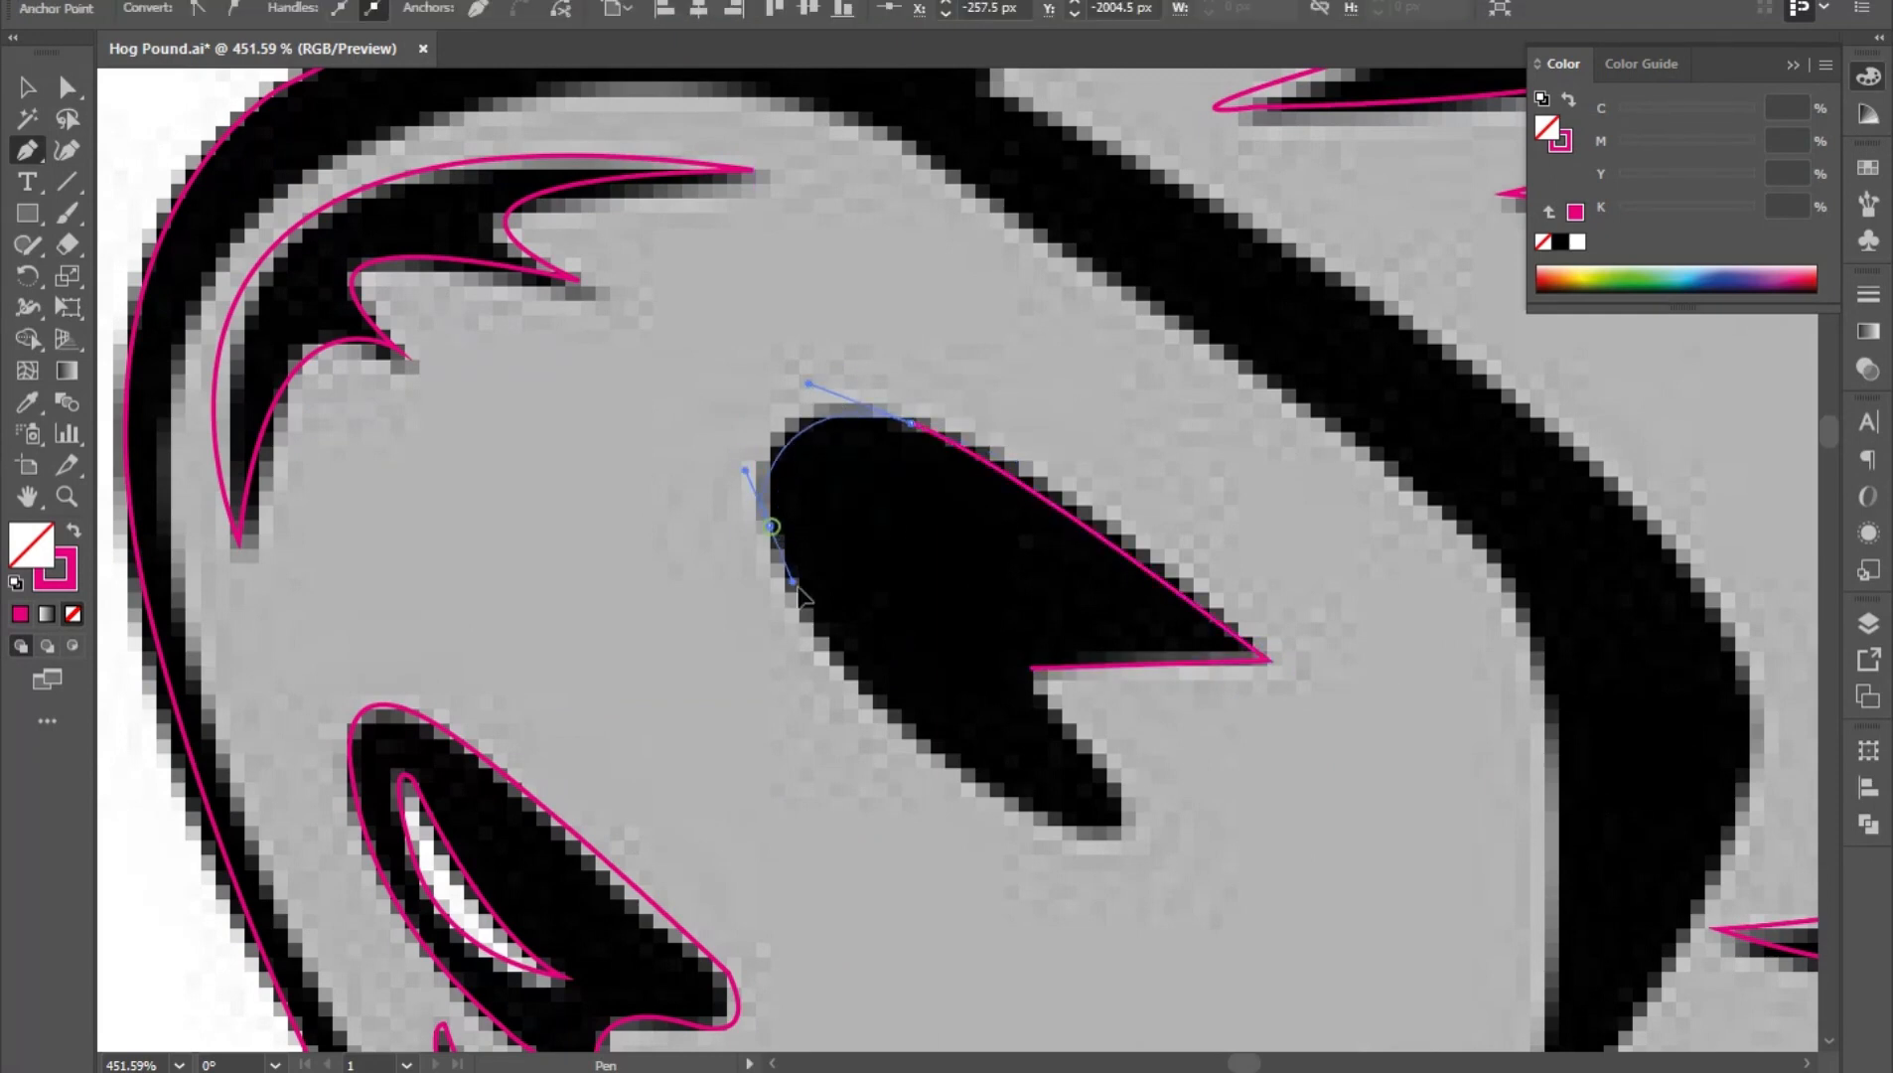
drag(1304, 822, 1301, 821)
click(1118, 826)
drag(1031, 669, 1036, 680)
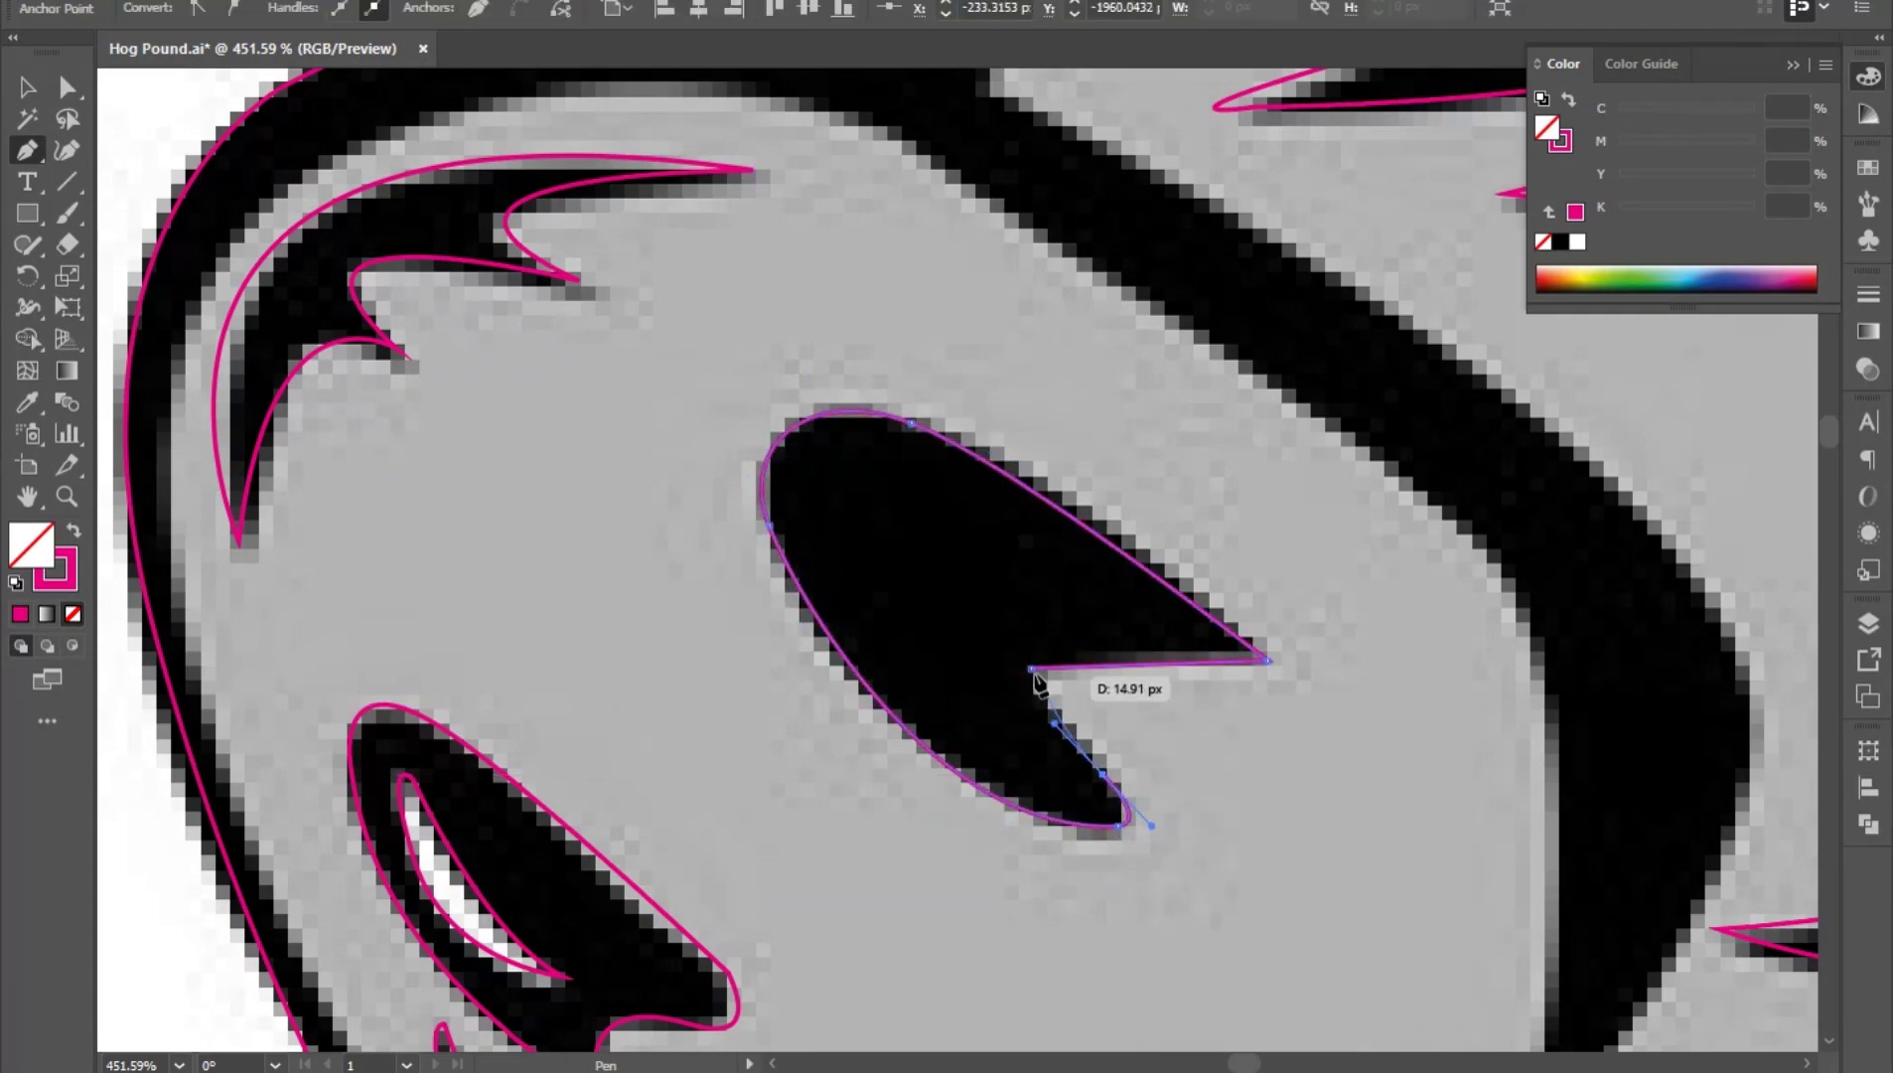
- Trace the grey area of the nose disc around both nostrils as one closed path
scroll(1282, 805, down, 3)
drag(1230, 815, 1145, 696)
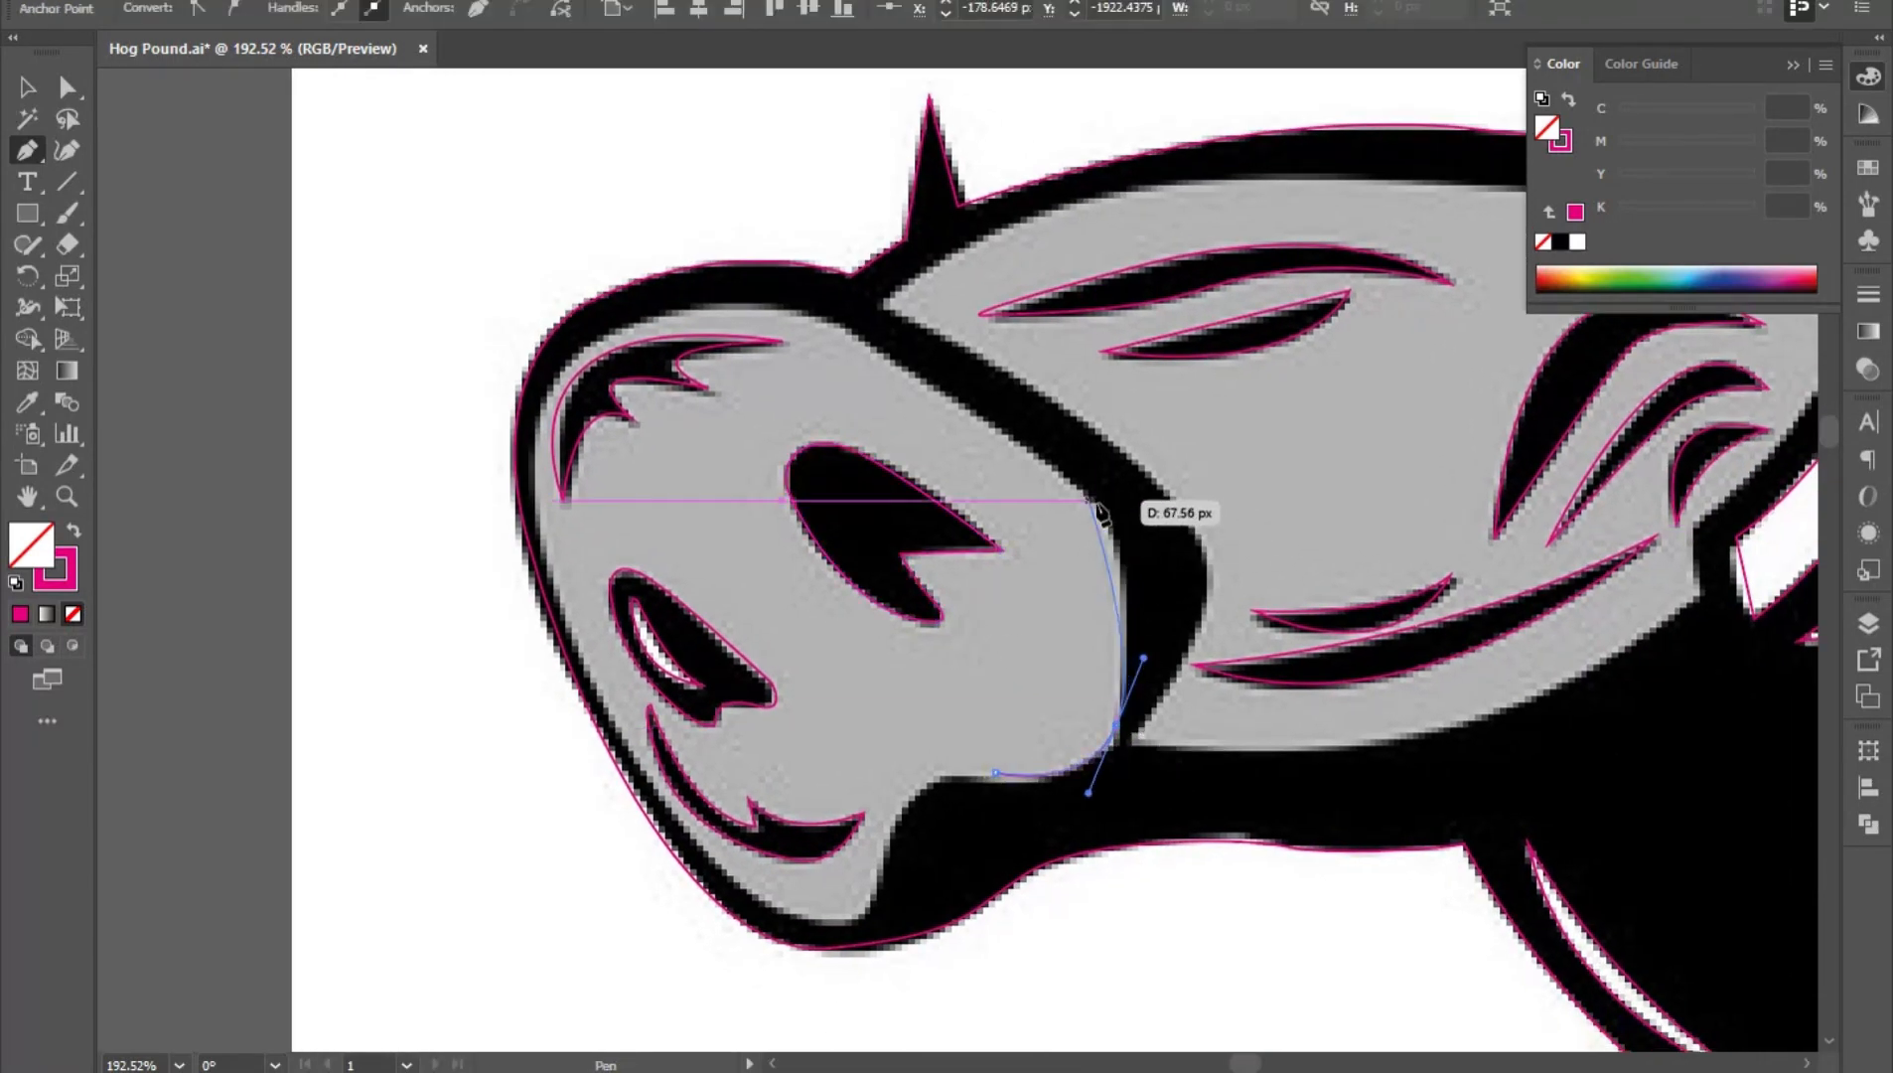
drag(1093, 513, 1316, 668)
scroll(1028, 472, up, 1)
drag(1038, 484, 922, 464)
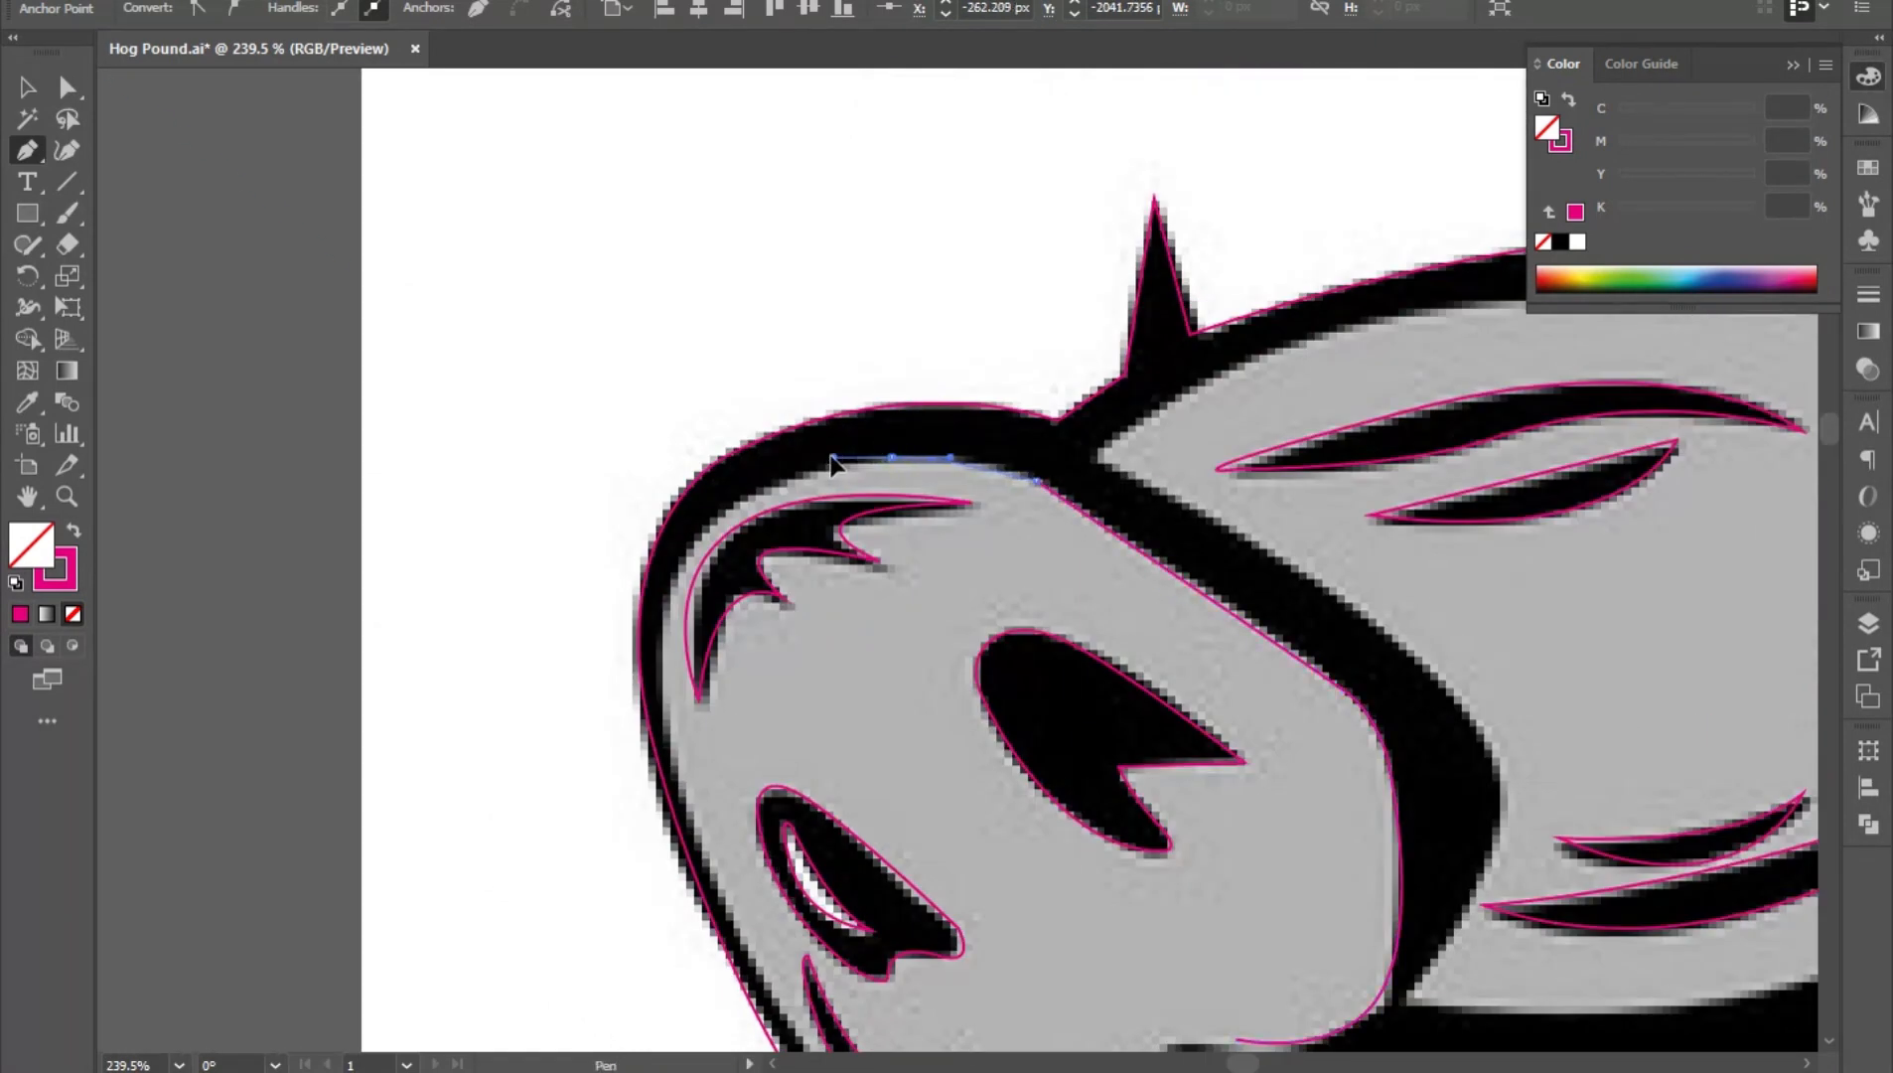
drag(670, 609, 1069, 543)
drag(1231, 723, 1060, 393)
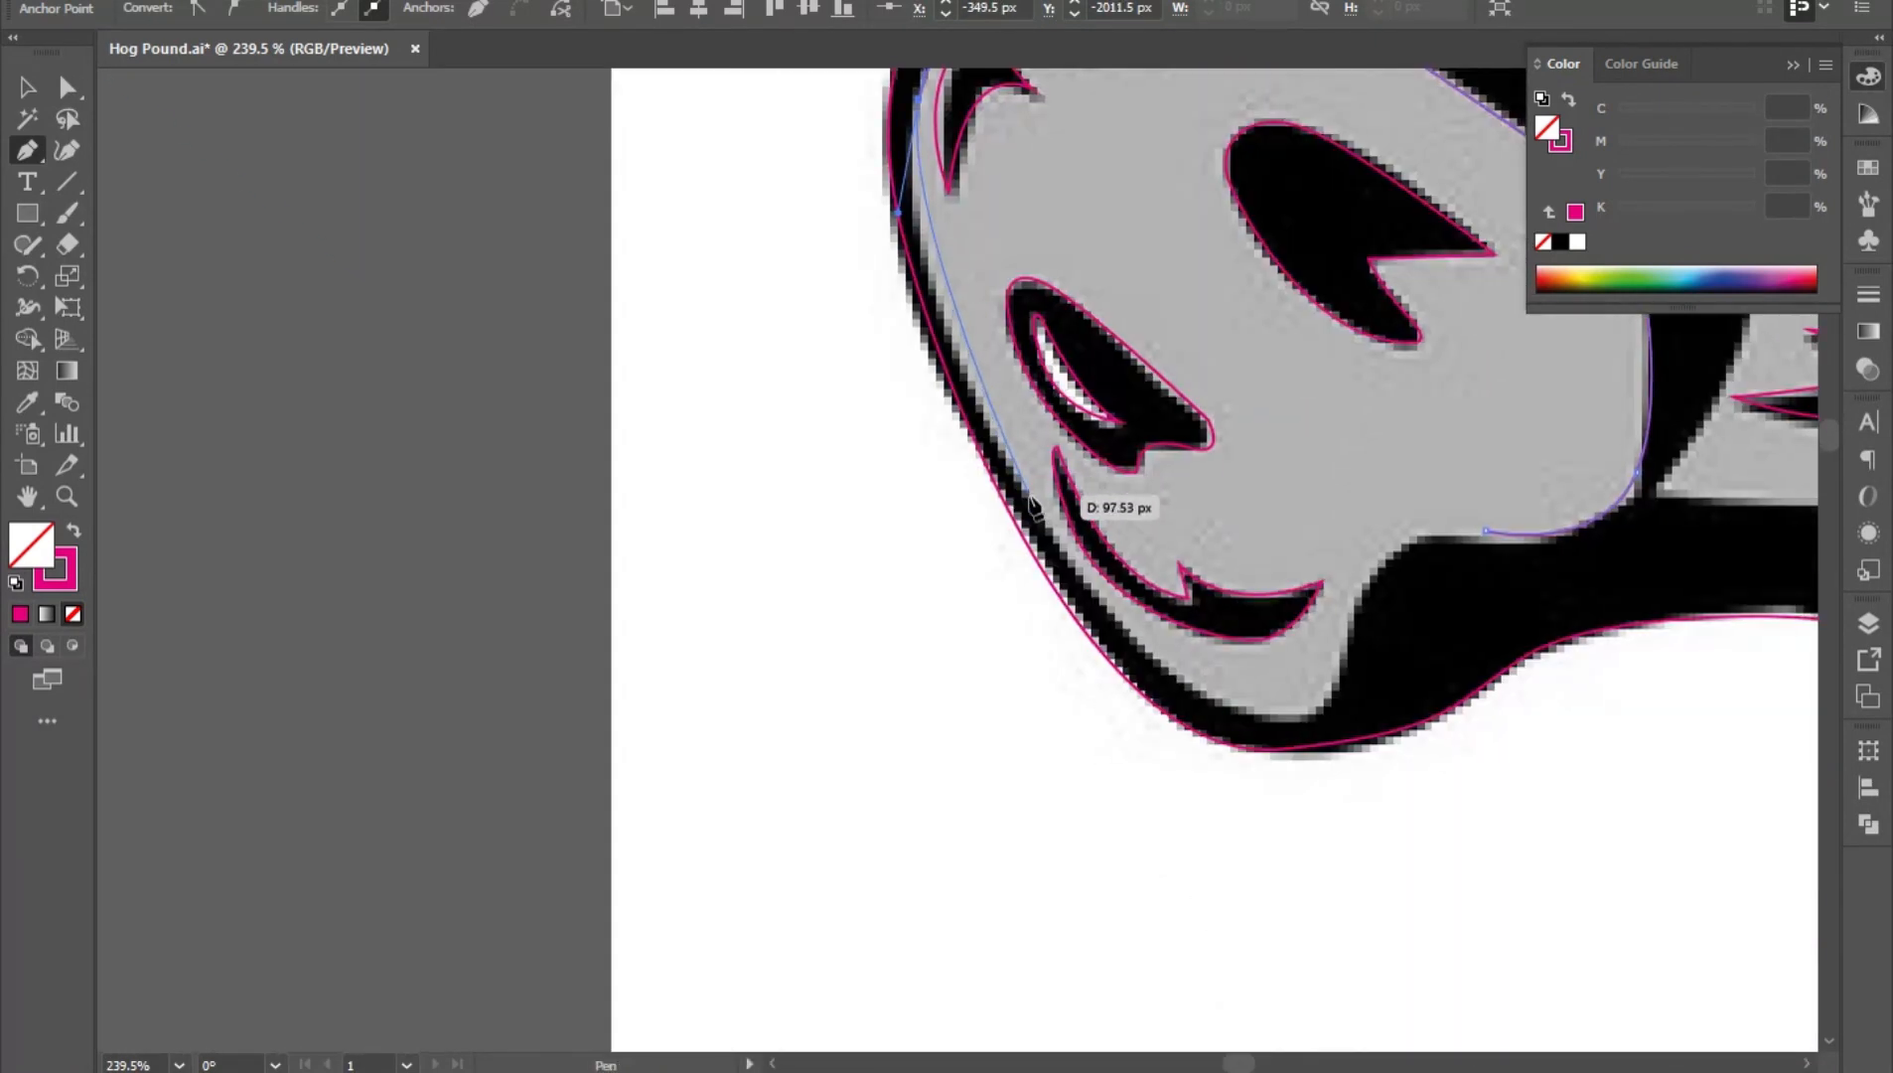
drag(1033, 507, 1112, 635)
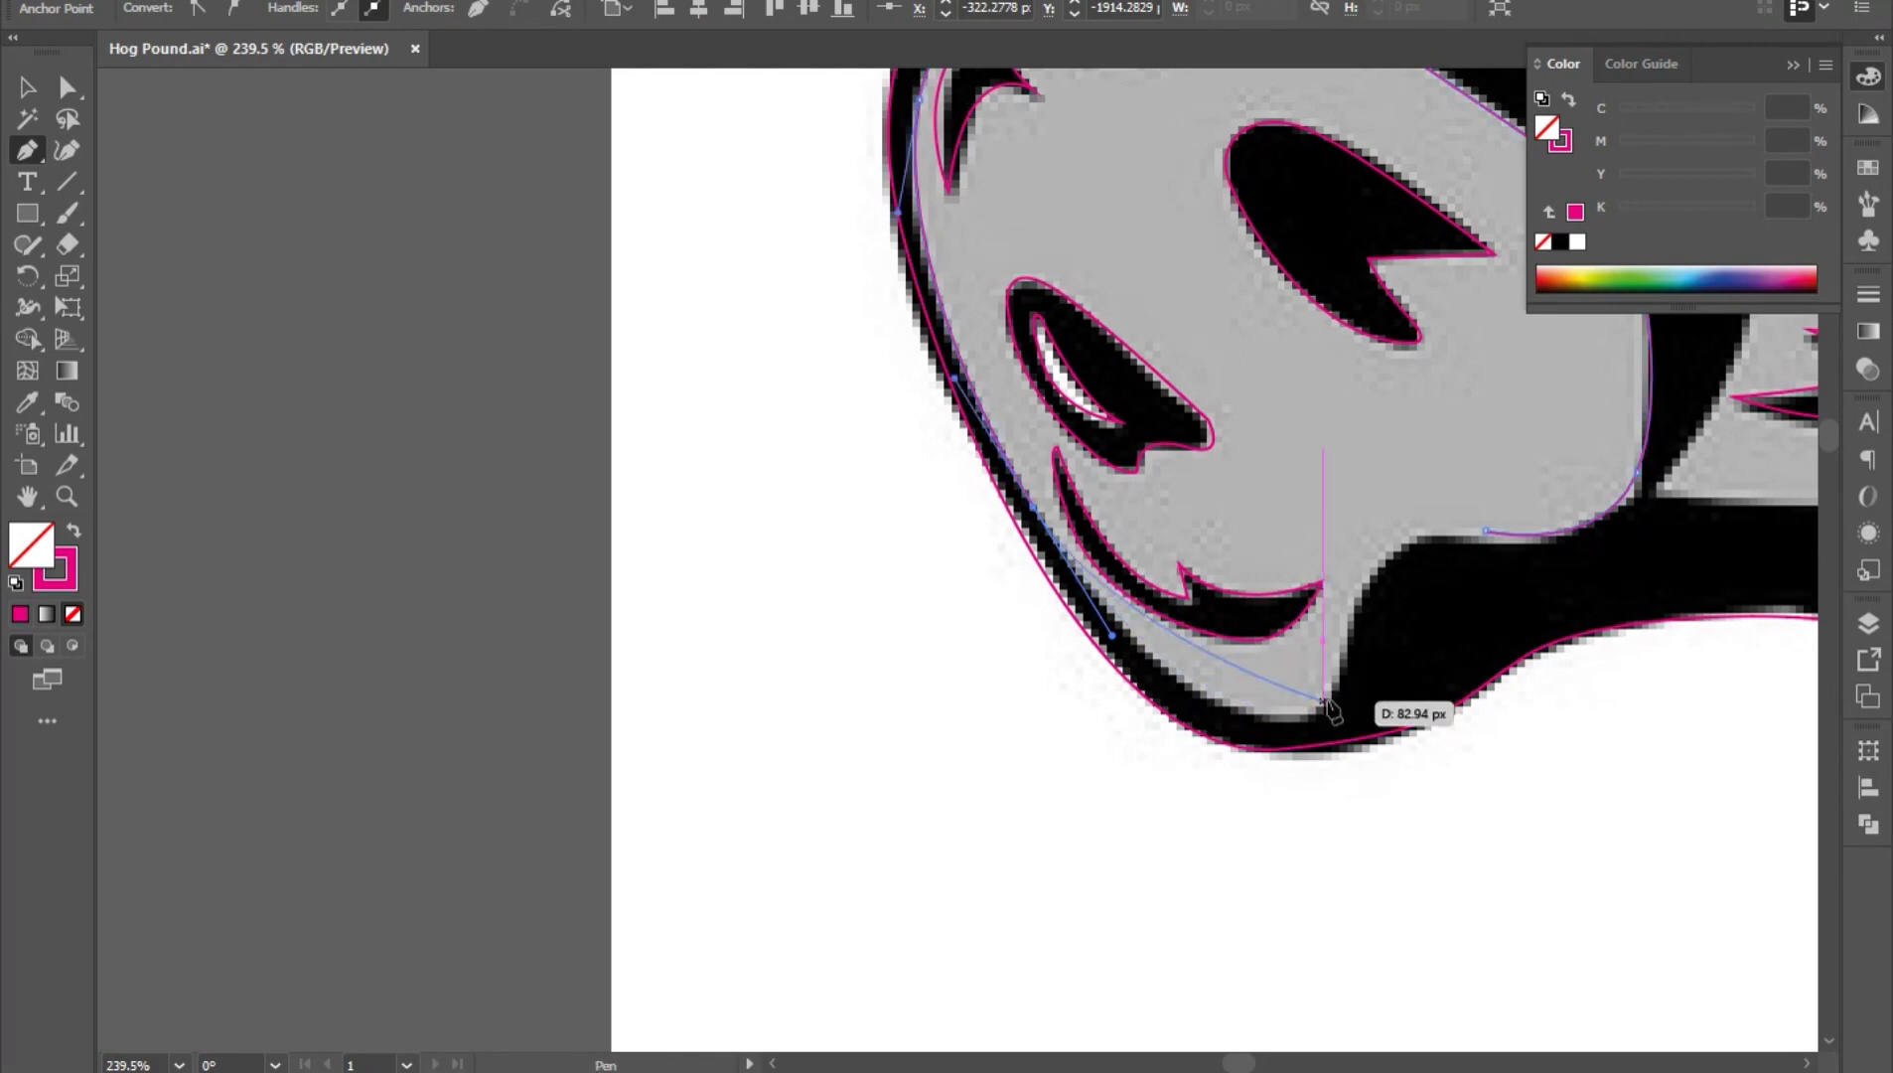
drag(1324, 701, 1390, 628)
drag(1573, 529, 1648, 533)
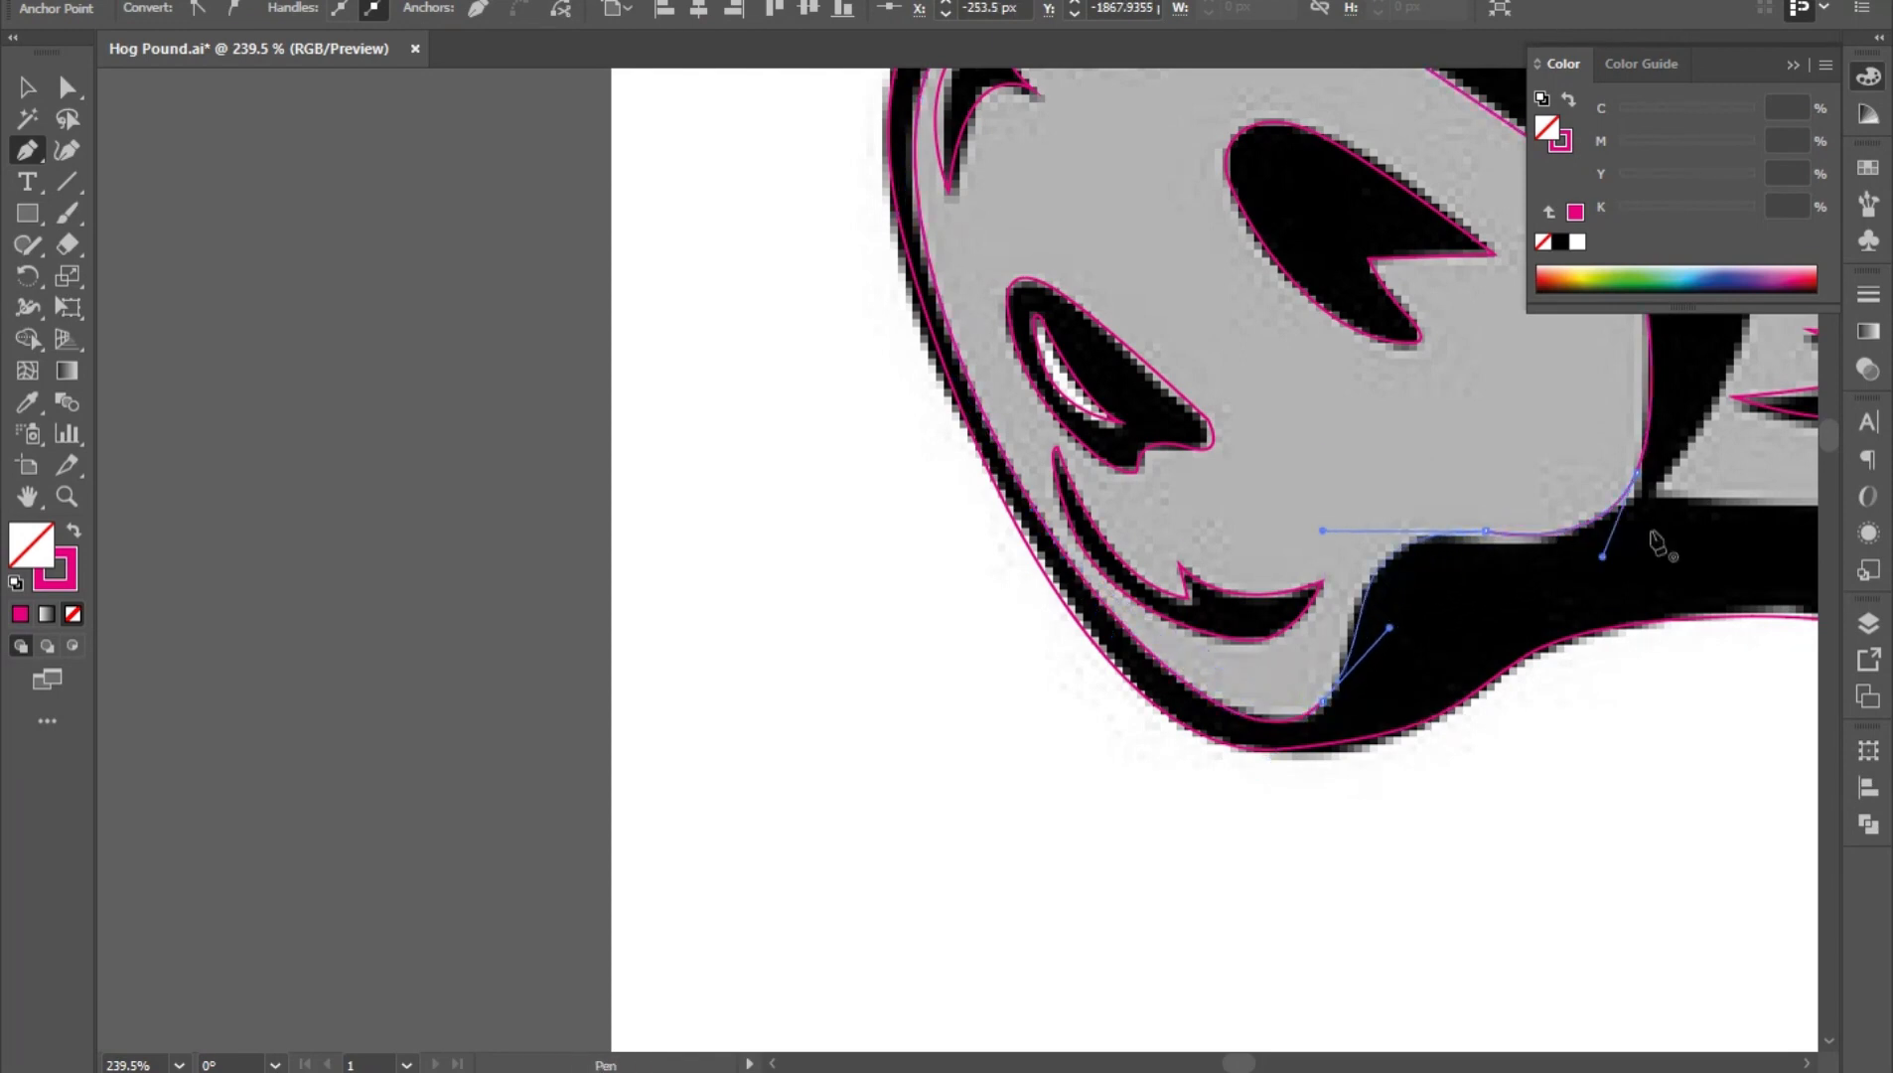
- Start outlining the grey snout area by tracing its curved front edge behind the nose disc down to the lower corner
scroll(1648, 532, down, 5)
drag(1415, 489, 548, 660)
scroll(674, 443, up, 4)
click(578, 347)
drag(653, 417, 777, 224)
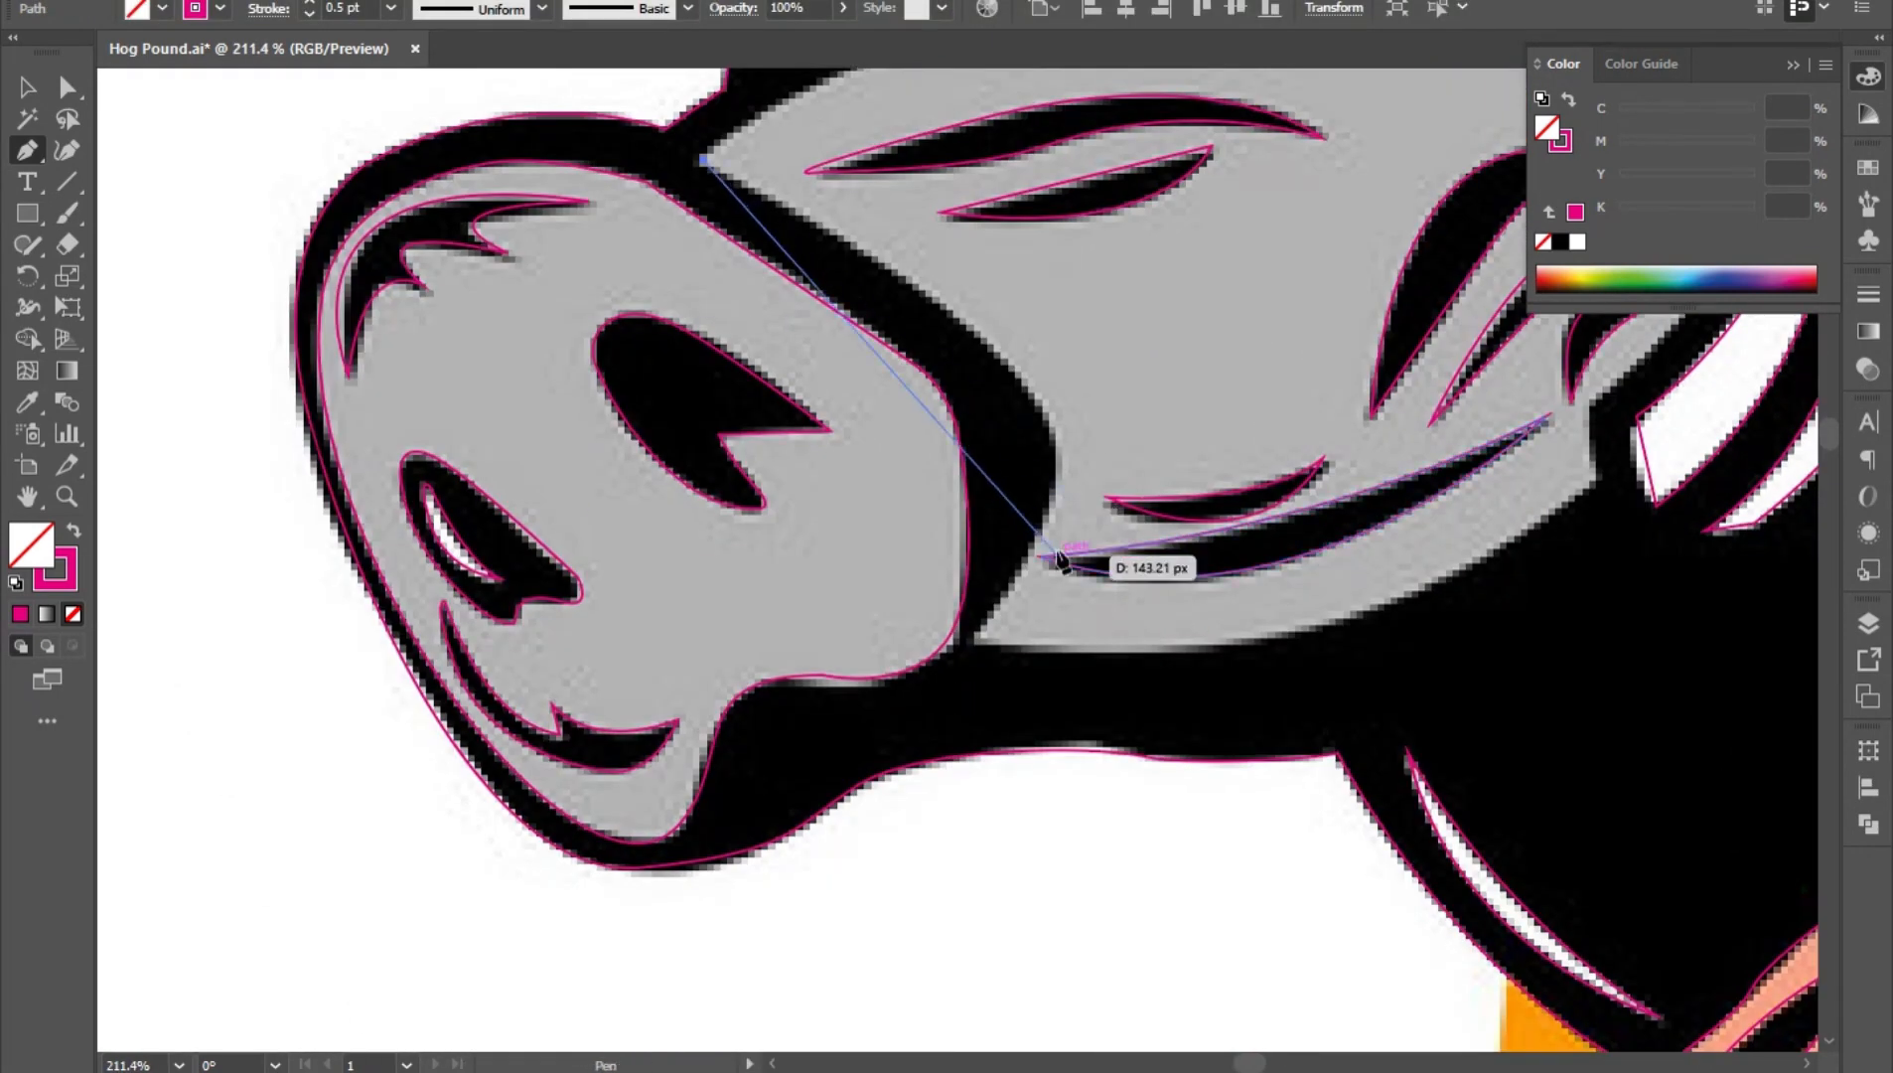
drag(978, 643, 734, 919)
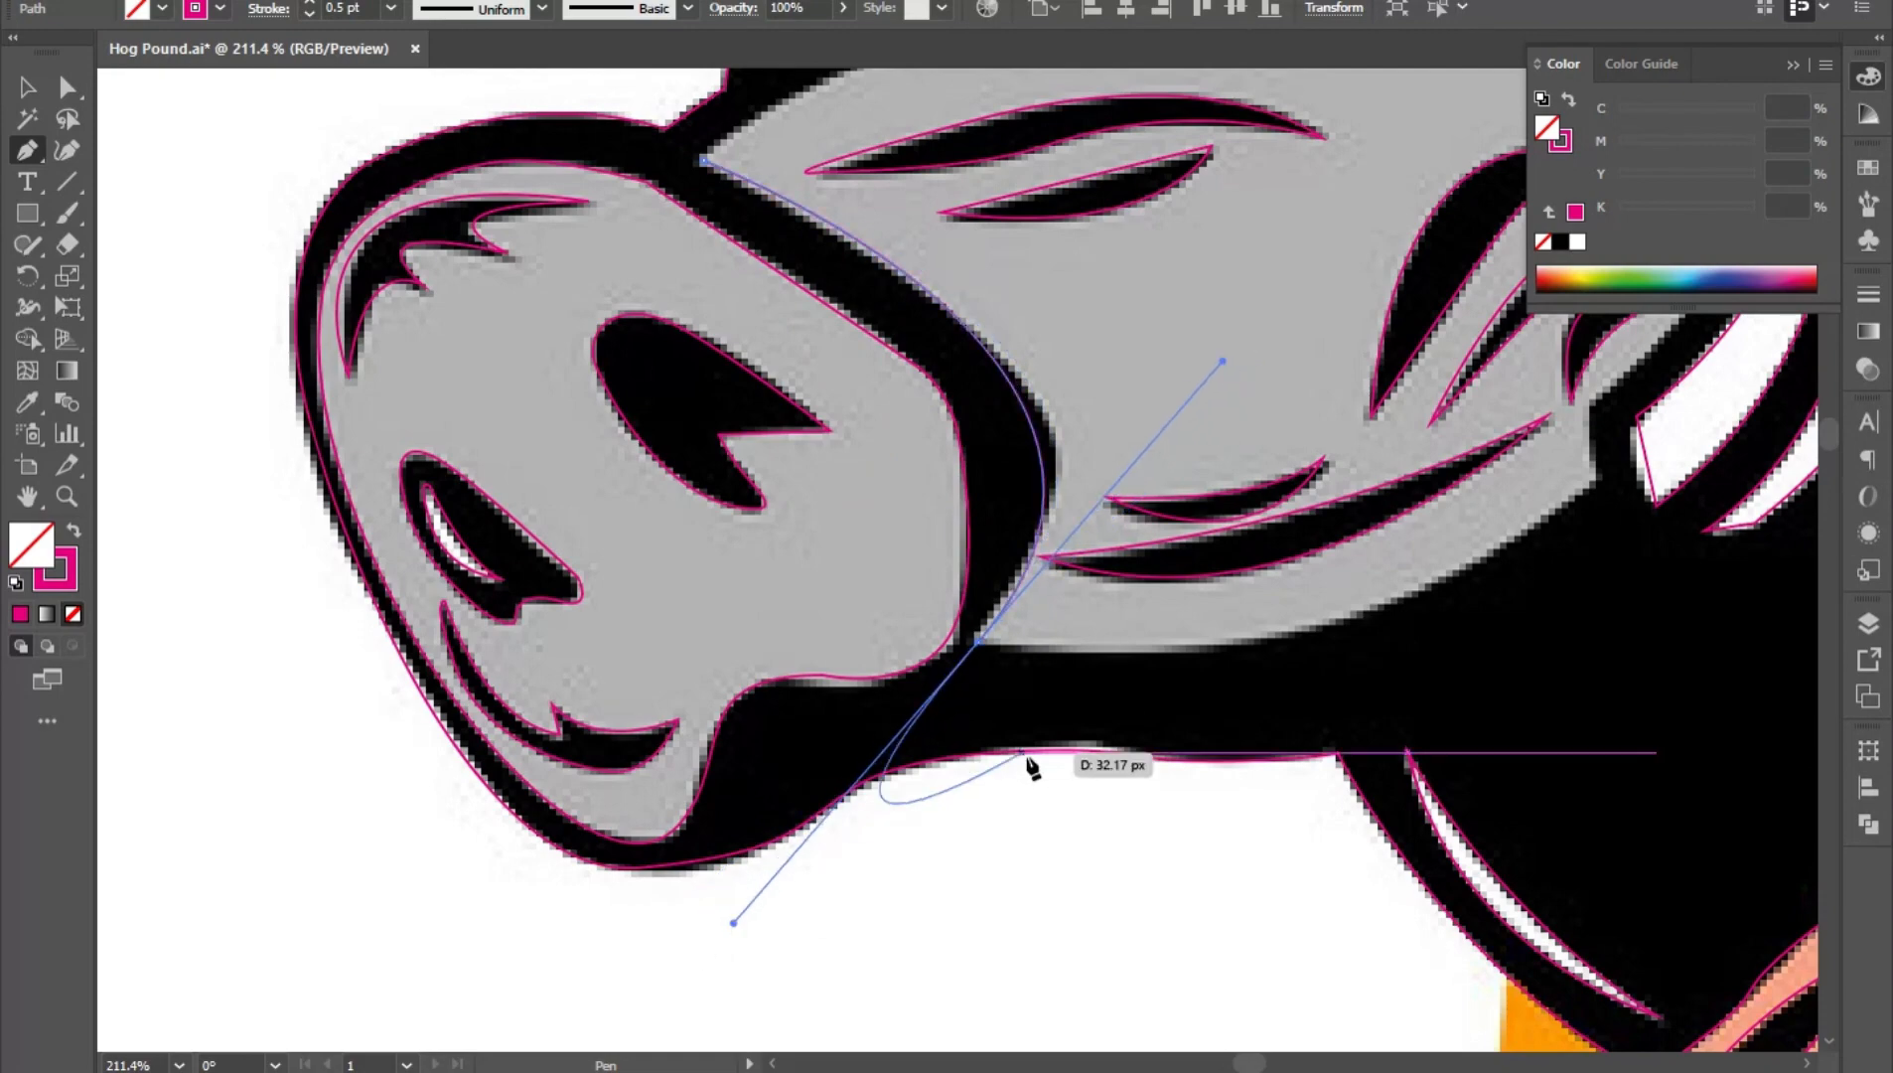
click(978, 642)
- Continue the grey snout outline along its lower edge, then up the tusk's front side to the upper rear corner
drag(1001, 647, 348, 727)
drag(944, 553, 1094, 600)
click(941, 484)
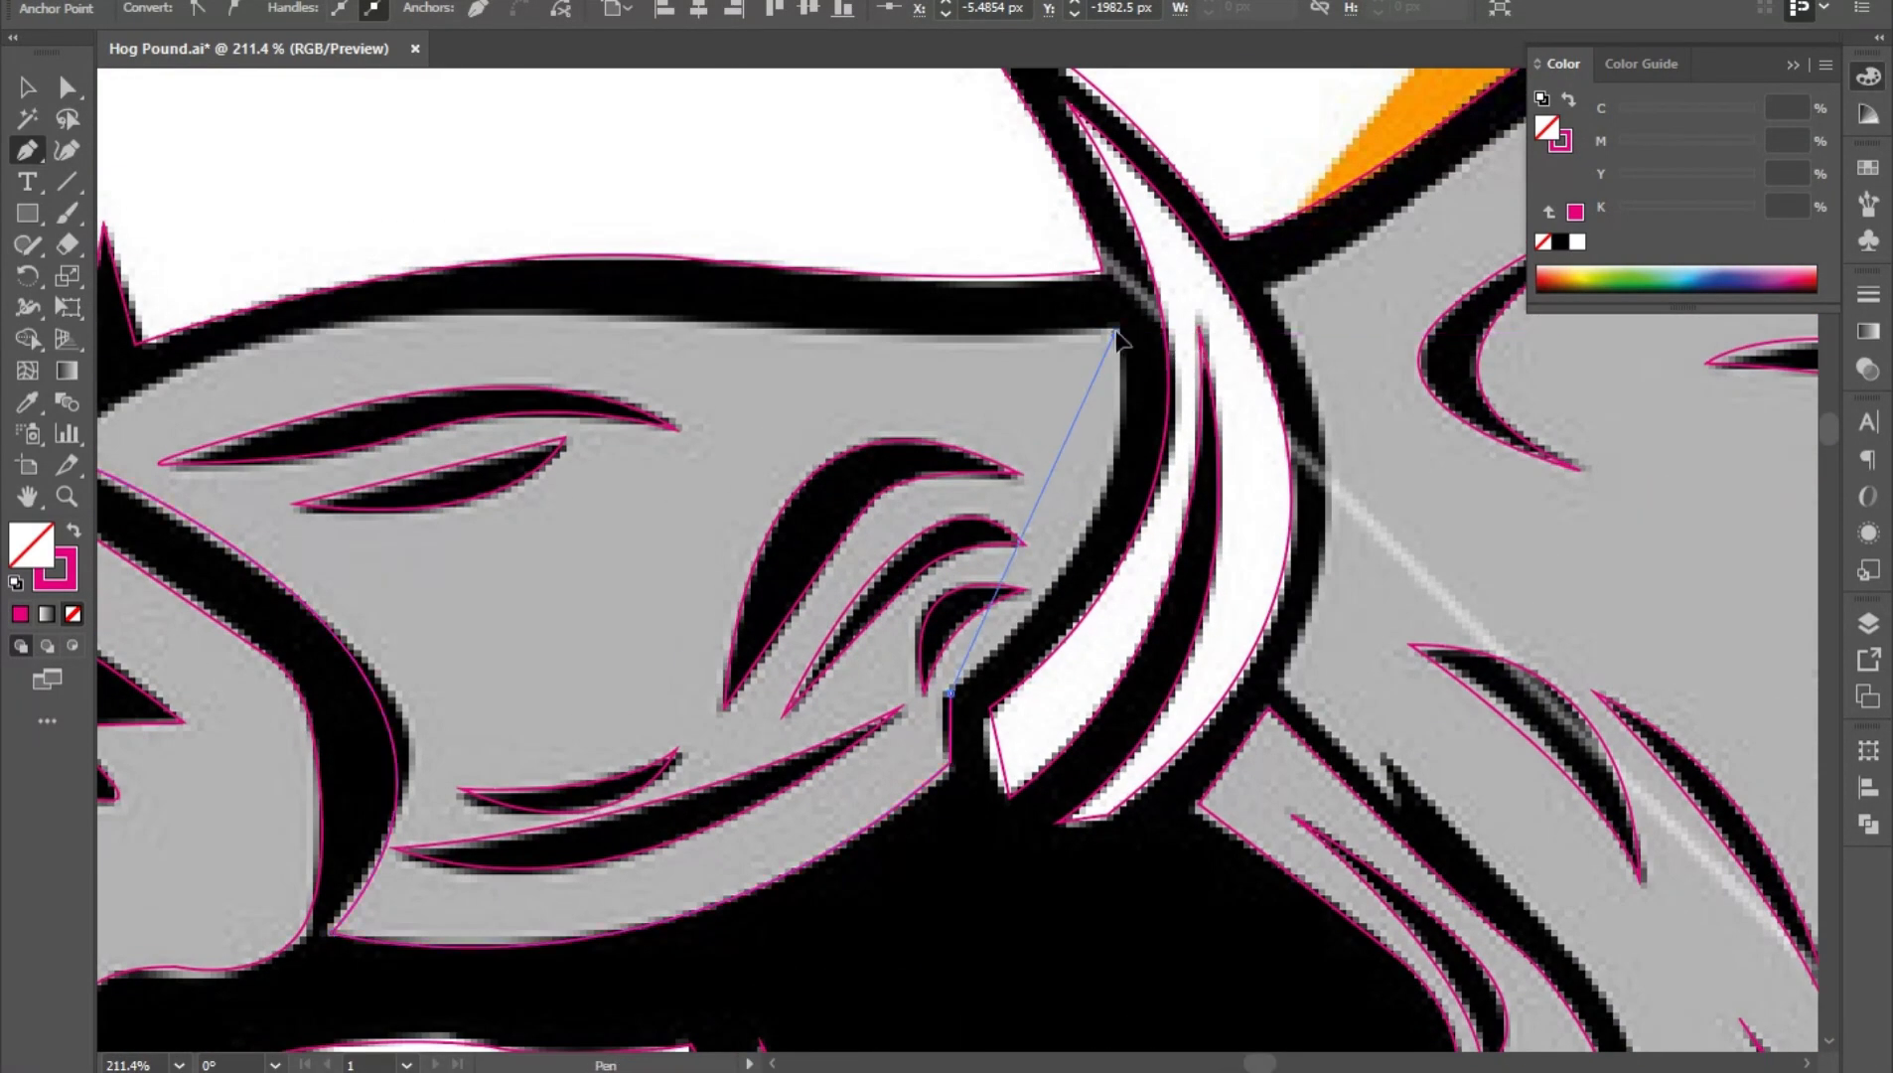
drag(1078, 154, 1072, 141)
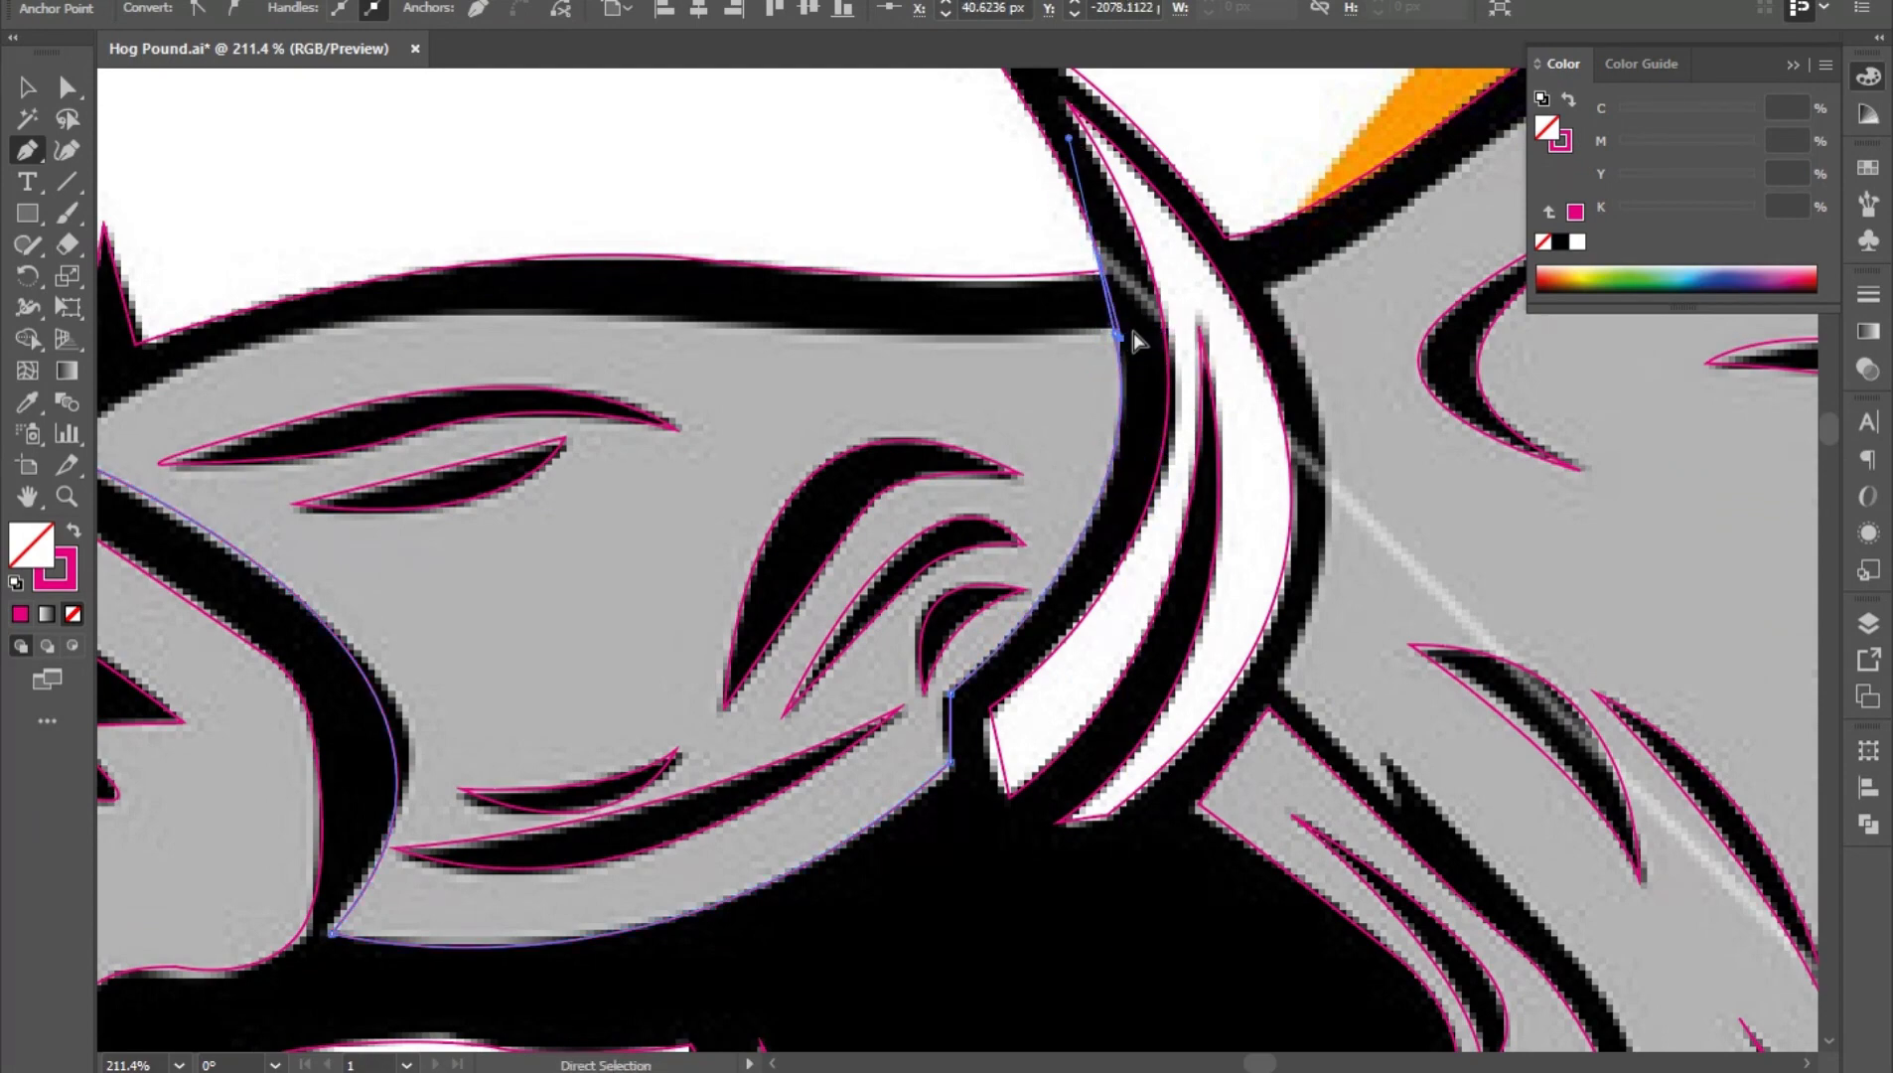
click(1115, 334)
- Trace the upper edge of the grey snout area back to the start, close the path and deselect it
drag(419, 247, 778, 366)
drag(1053, 440, 951, 414)
drag(740, 499, 1234, 407)
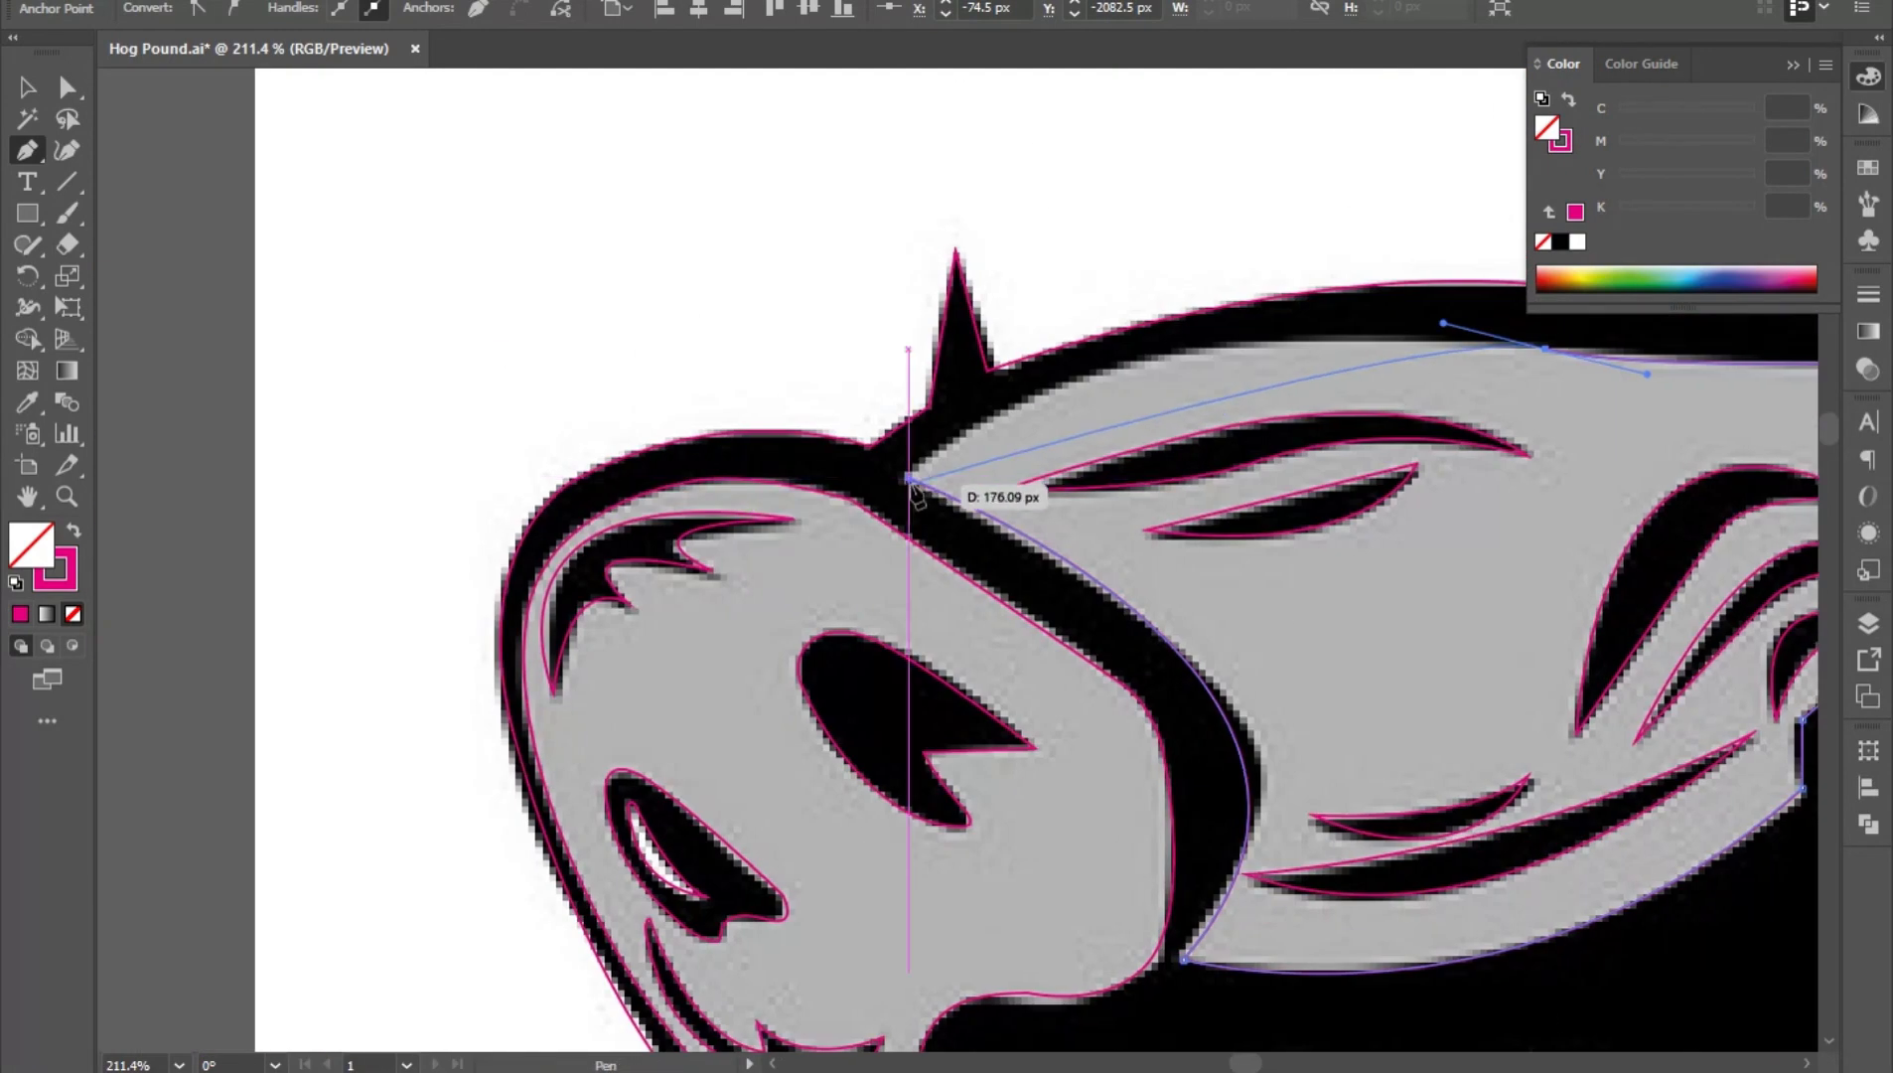
drag(909, 480, 713, 578)
key(v)
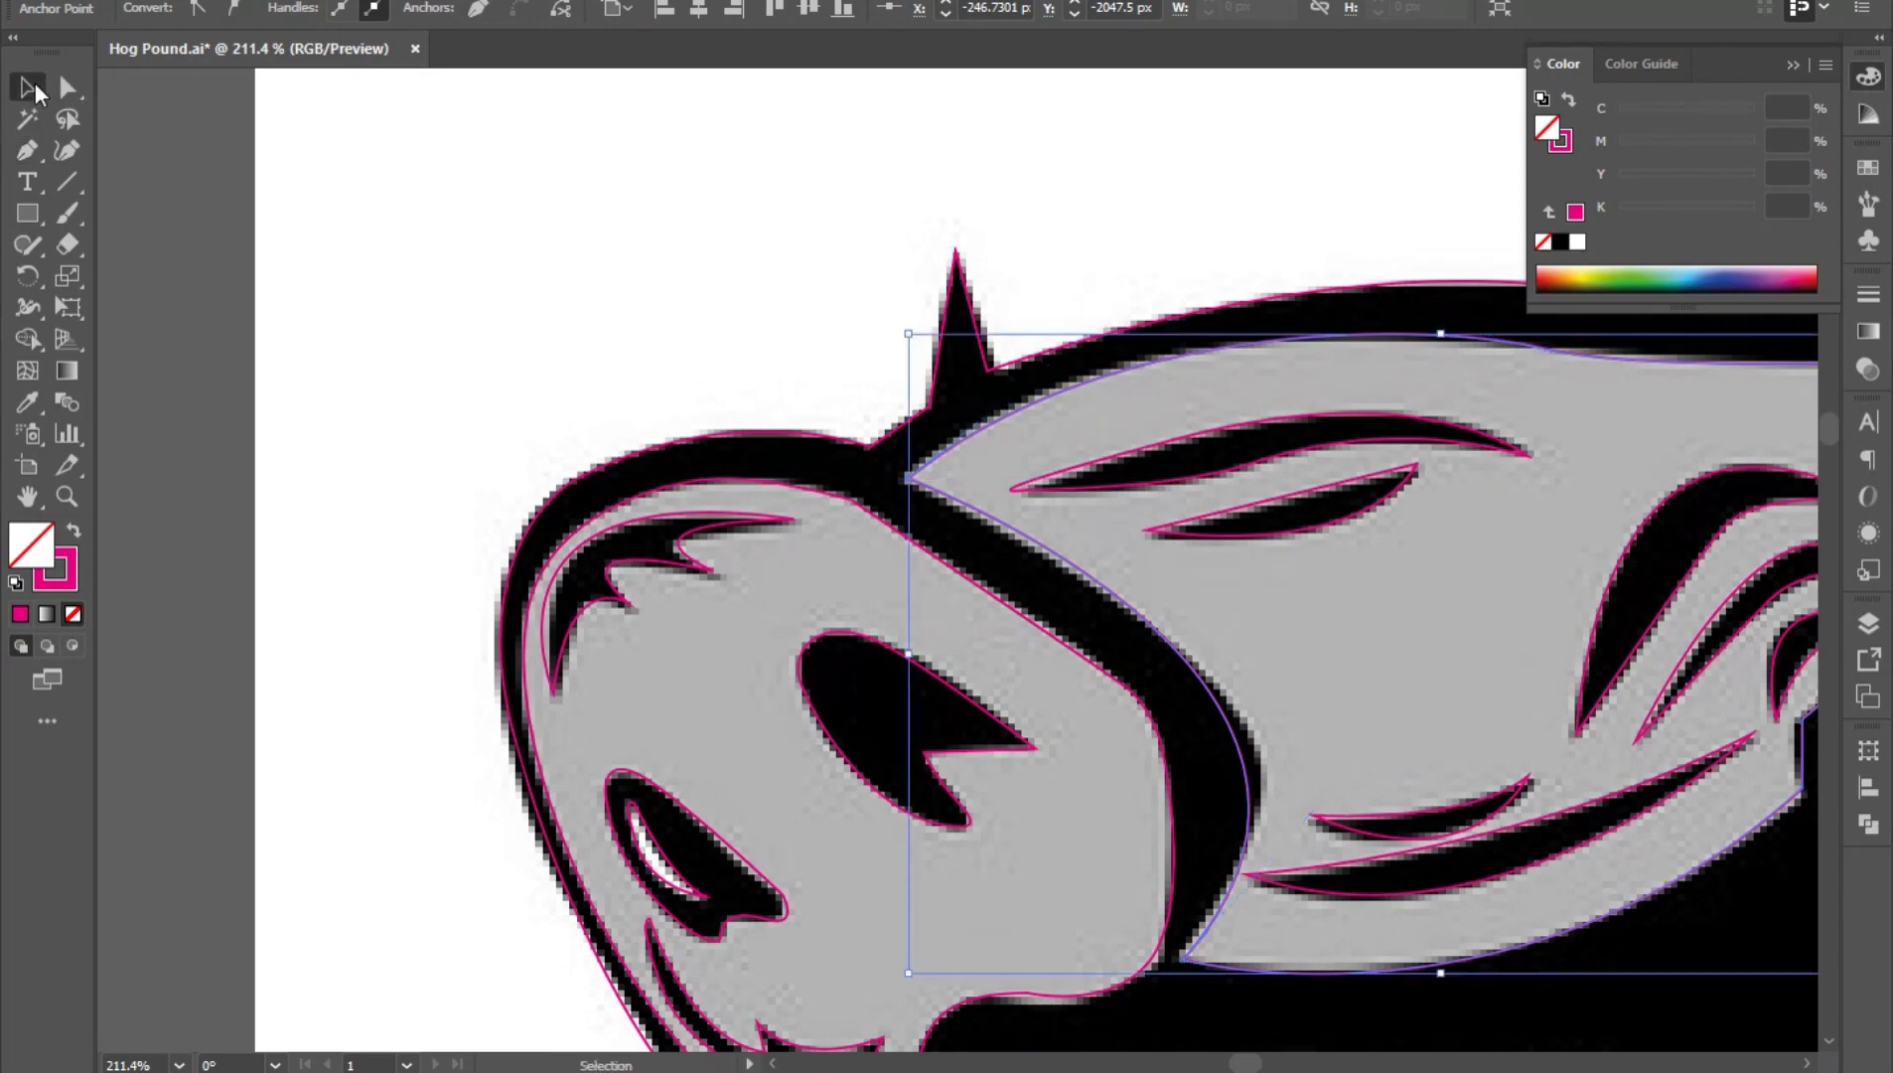
click(182, 237)
drag(1291, 598, 1209, 583)
drag(1470, 616, 755, 497)
drag(815, 496, 958, 417)
drag(964, 388, 694, 483)
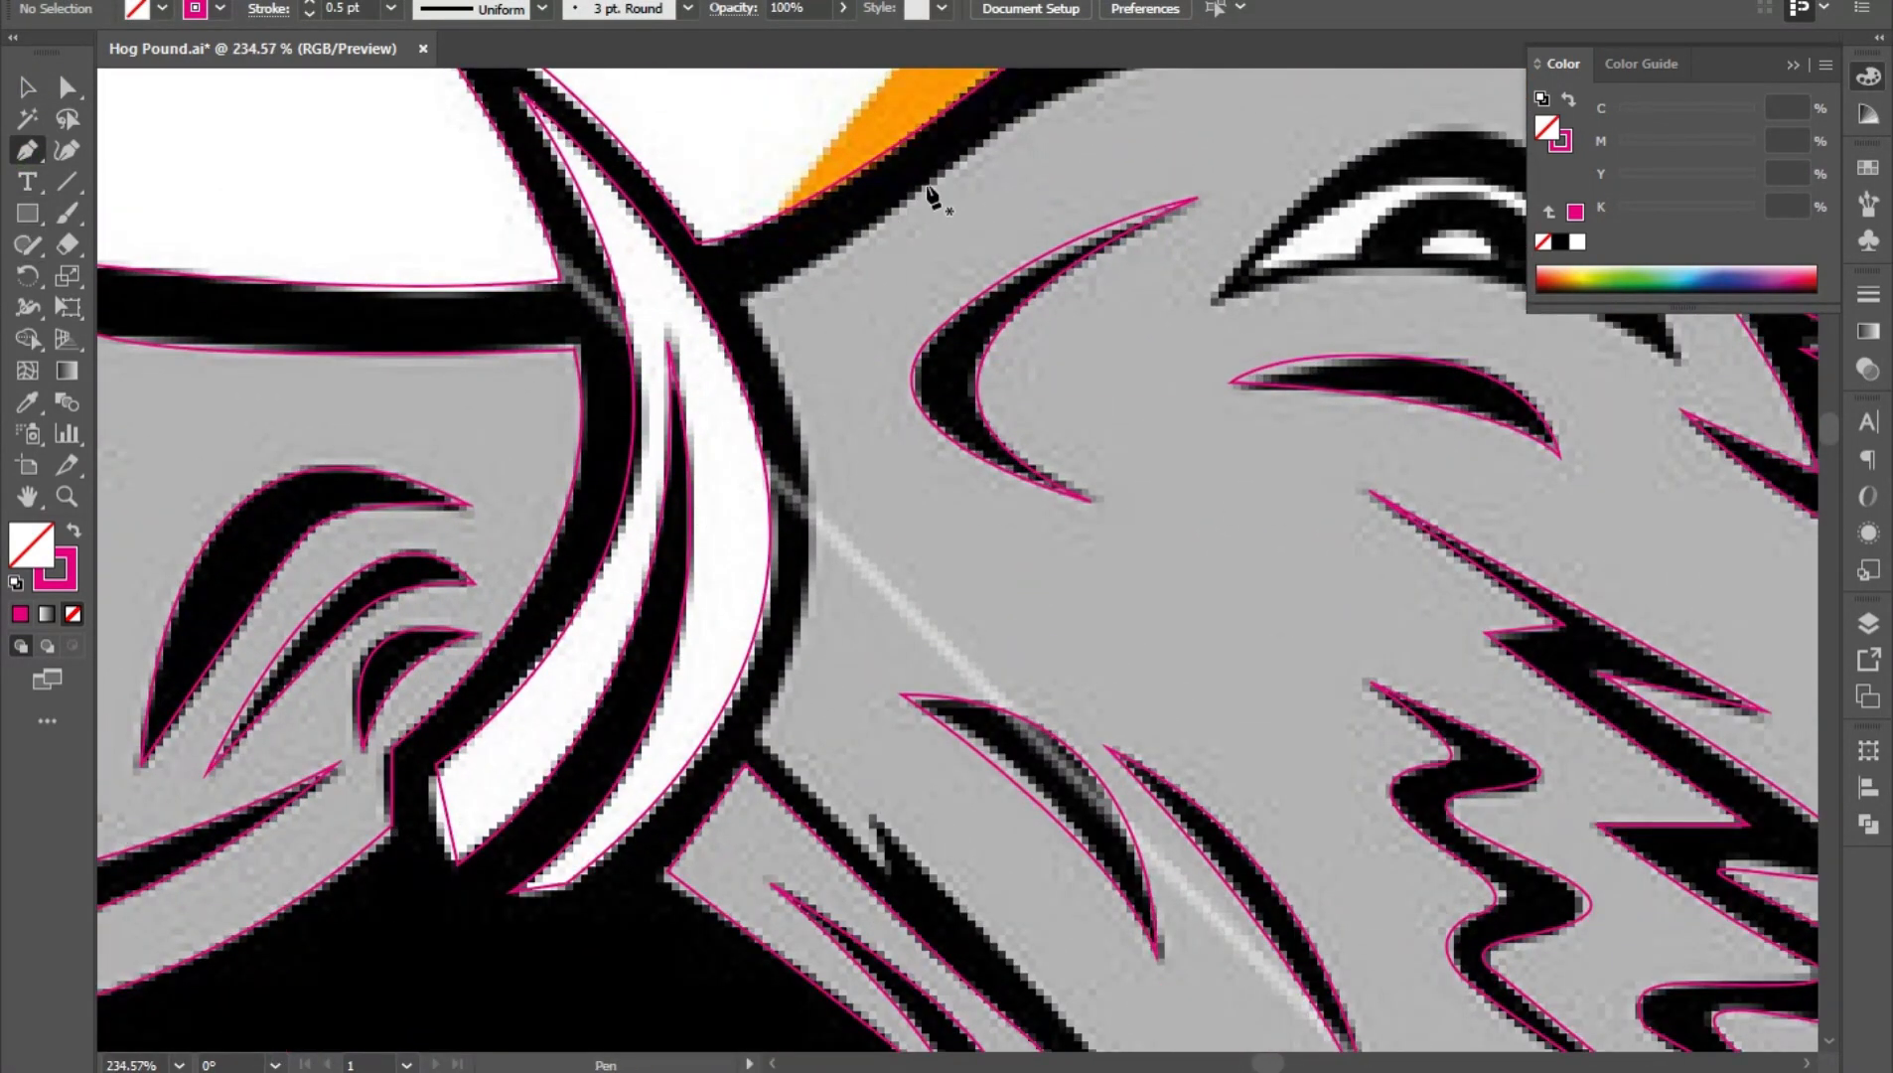
- Start outlining the grey face area above the tusk, tracing down along the tusk's rear outline to the top of the cheek crease
click(953, 161)
drag(687, 326, 615, 345)
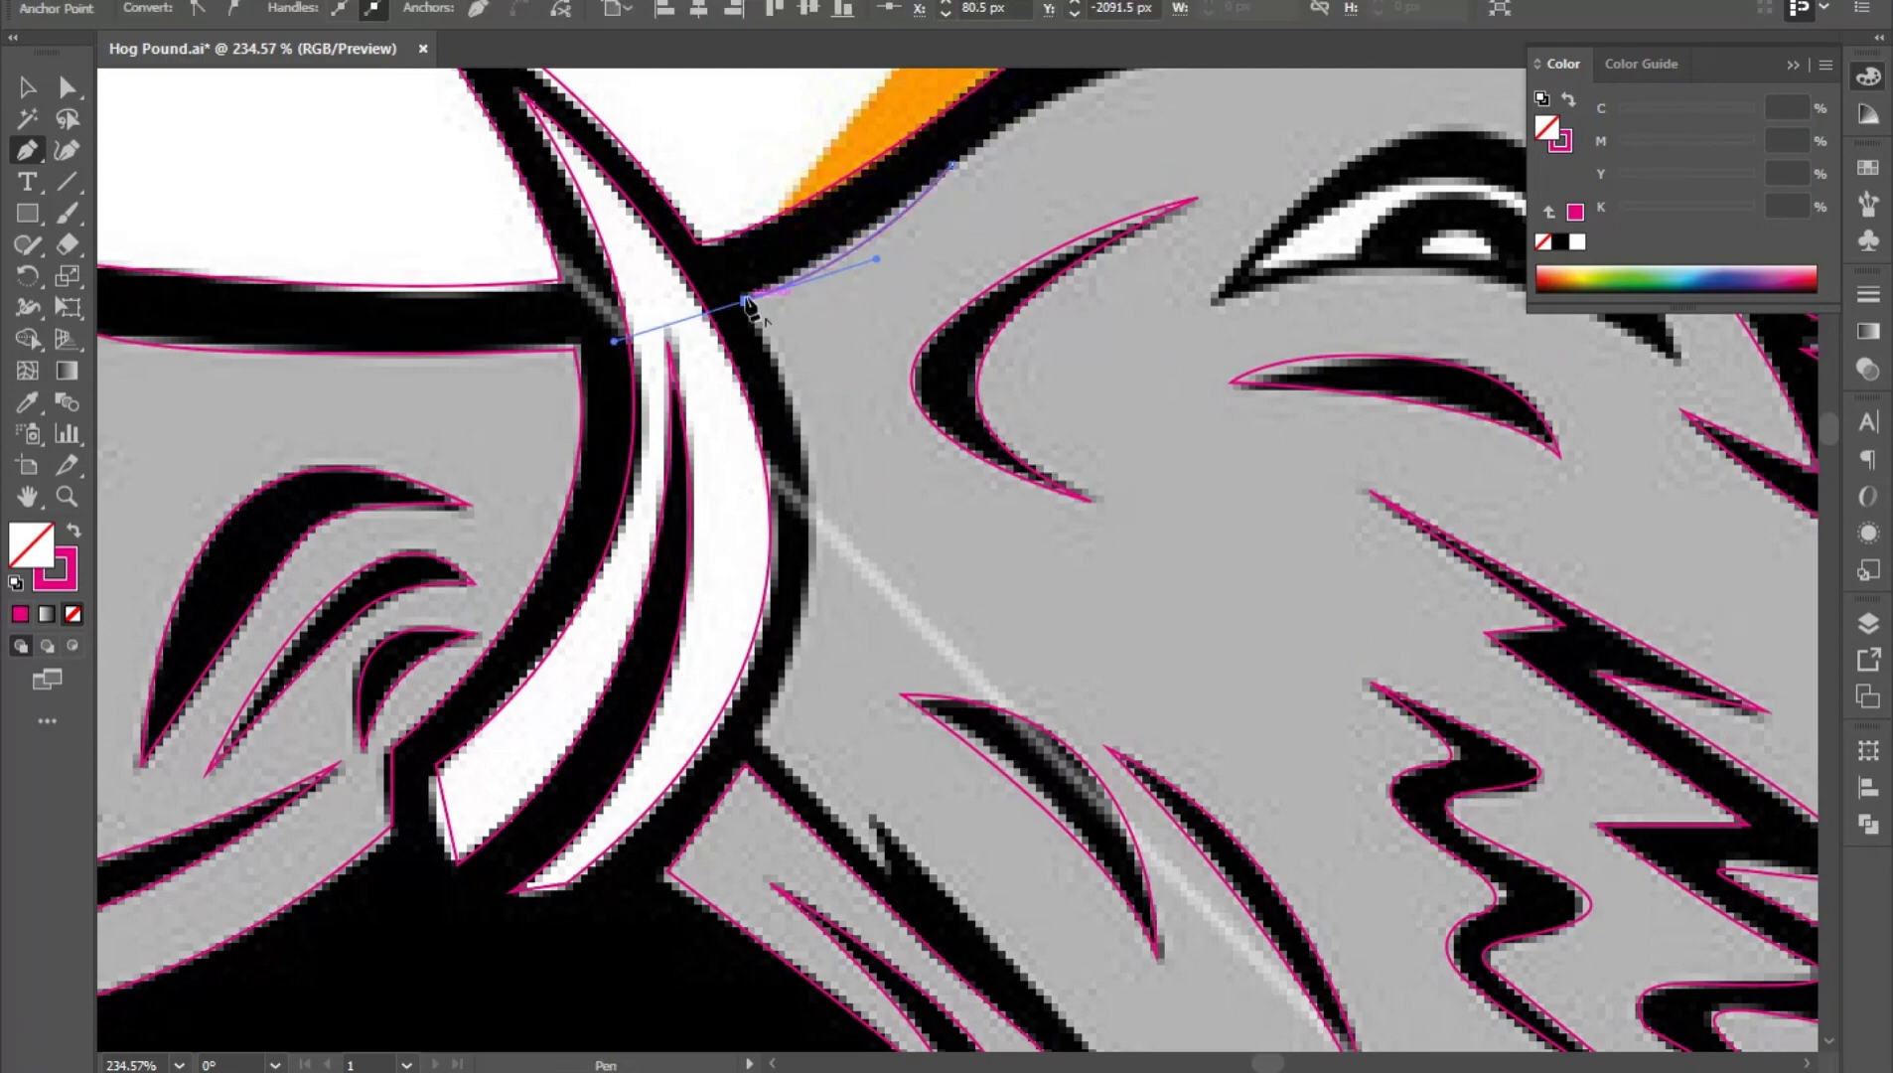
click(746, 301)
ctrl+click(860, 743)
drag(860, 743, 900, 703)
click(778, 262)
drag(1085, 520, 998, 541)
drag(809, 764, 917, 685)
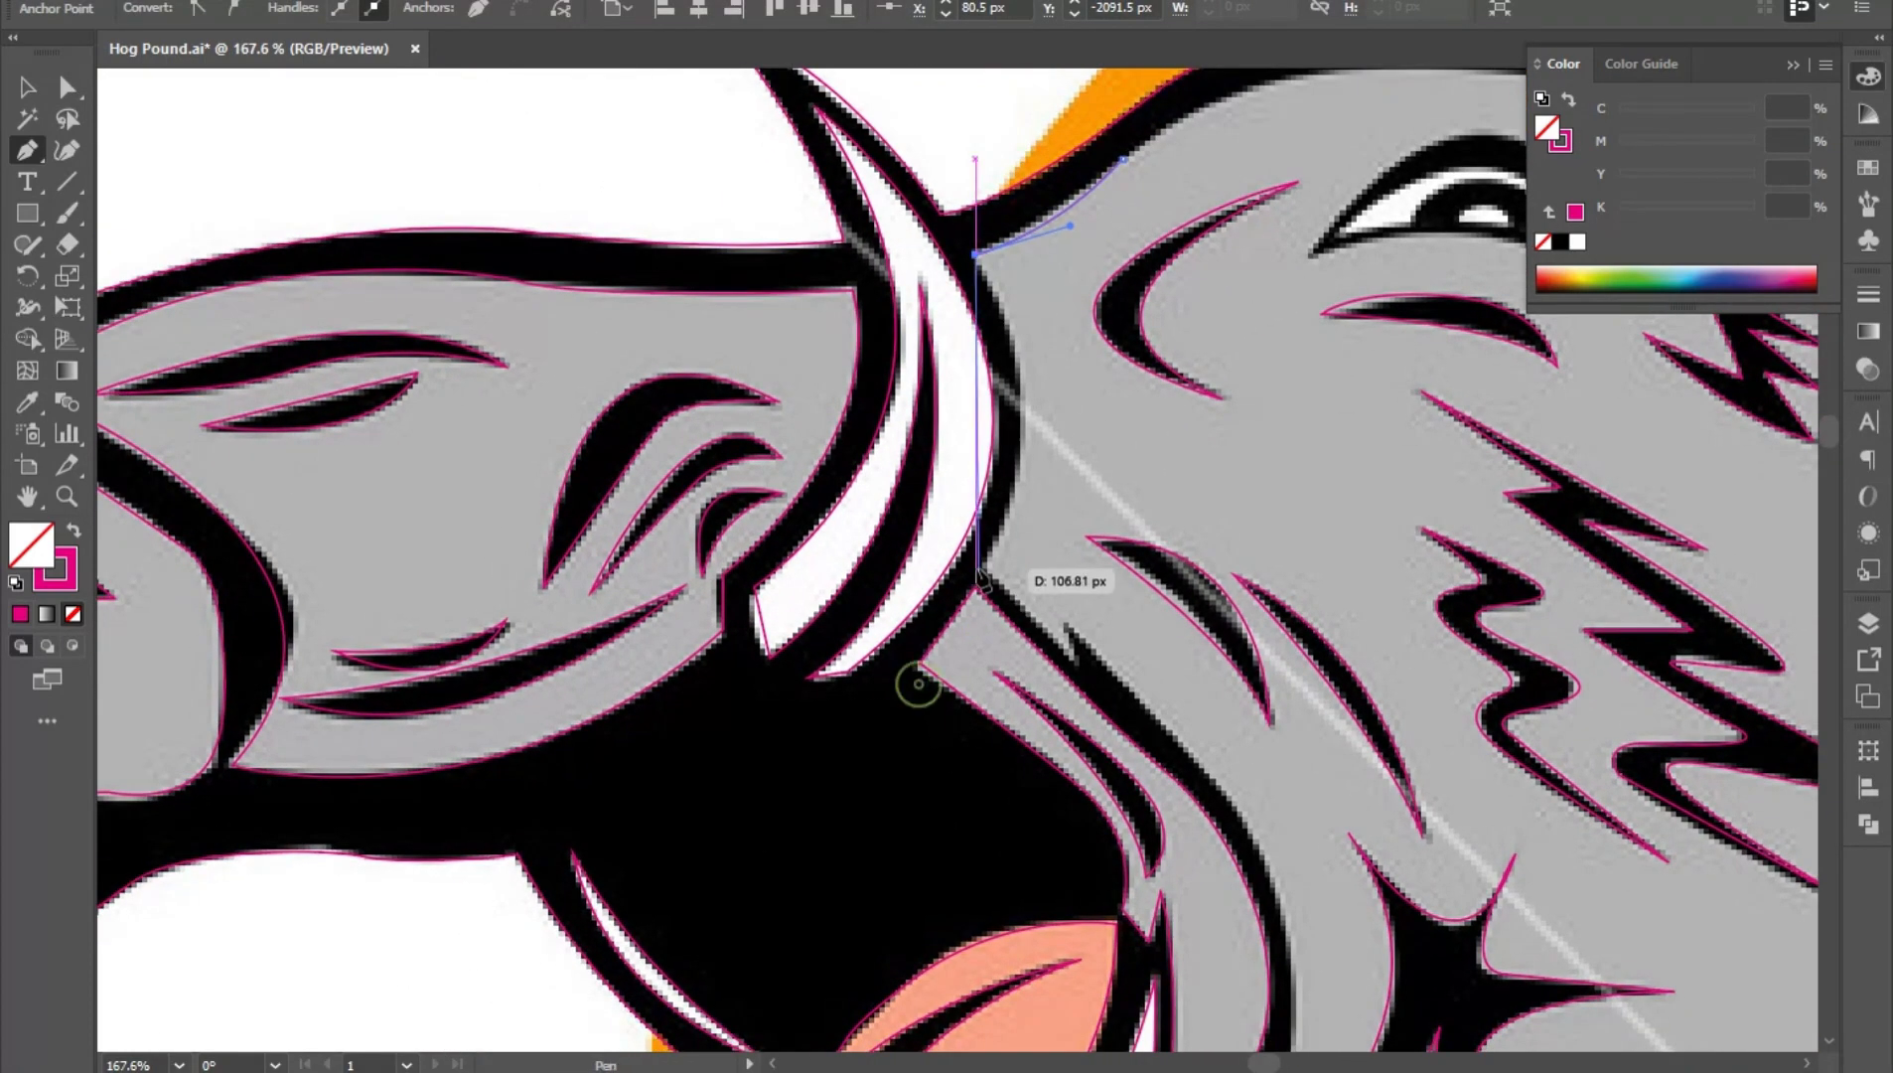
drag(985, 564, 930, 715)
click(986, 565)
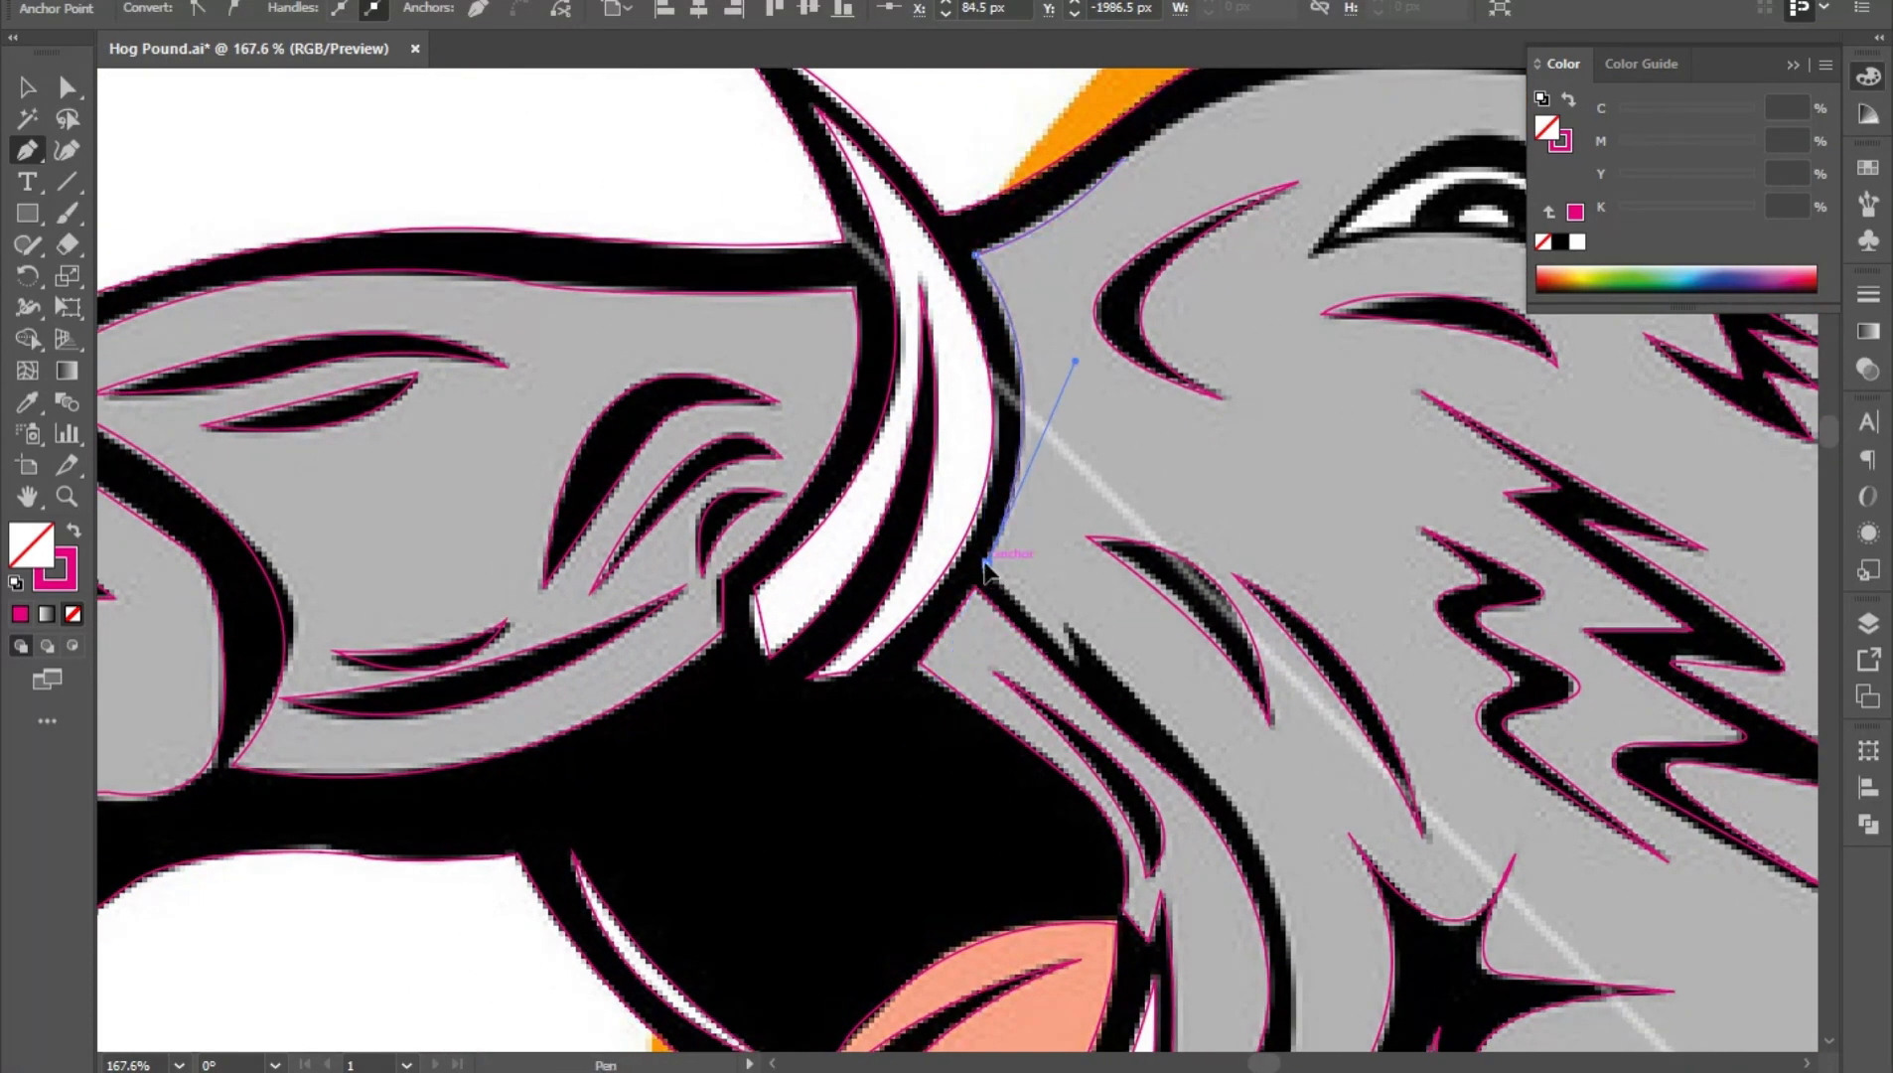
- Continue the face outline around the small notch and along the outer edge of the curved cheek crease to the rear lower tooth
click(1074, 660)
click(1067, 626)
drag(1156, 675, 1033, 646)
drag(1291, 831, 1040, 459)
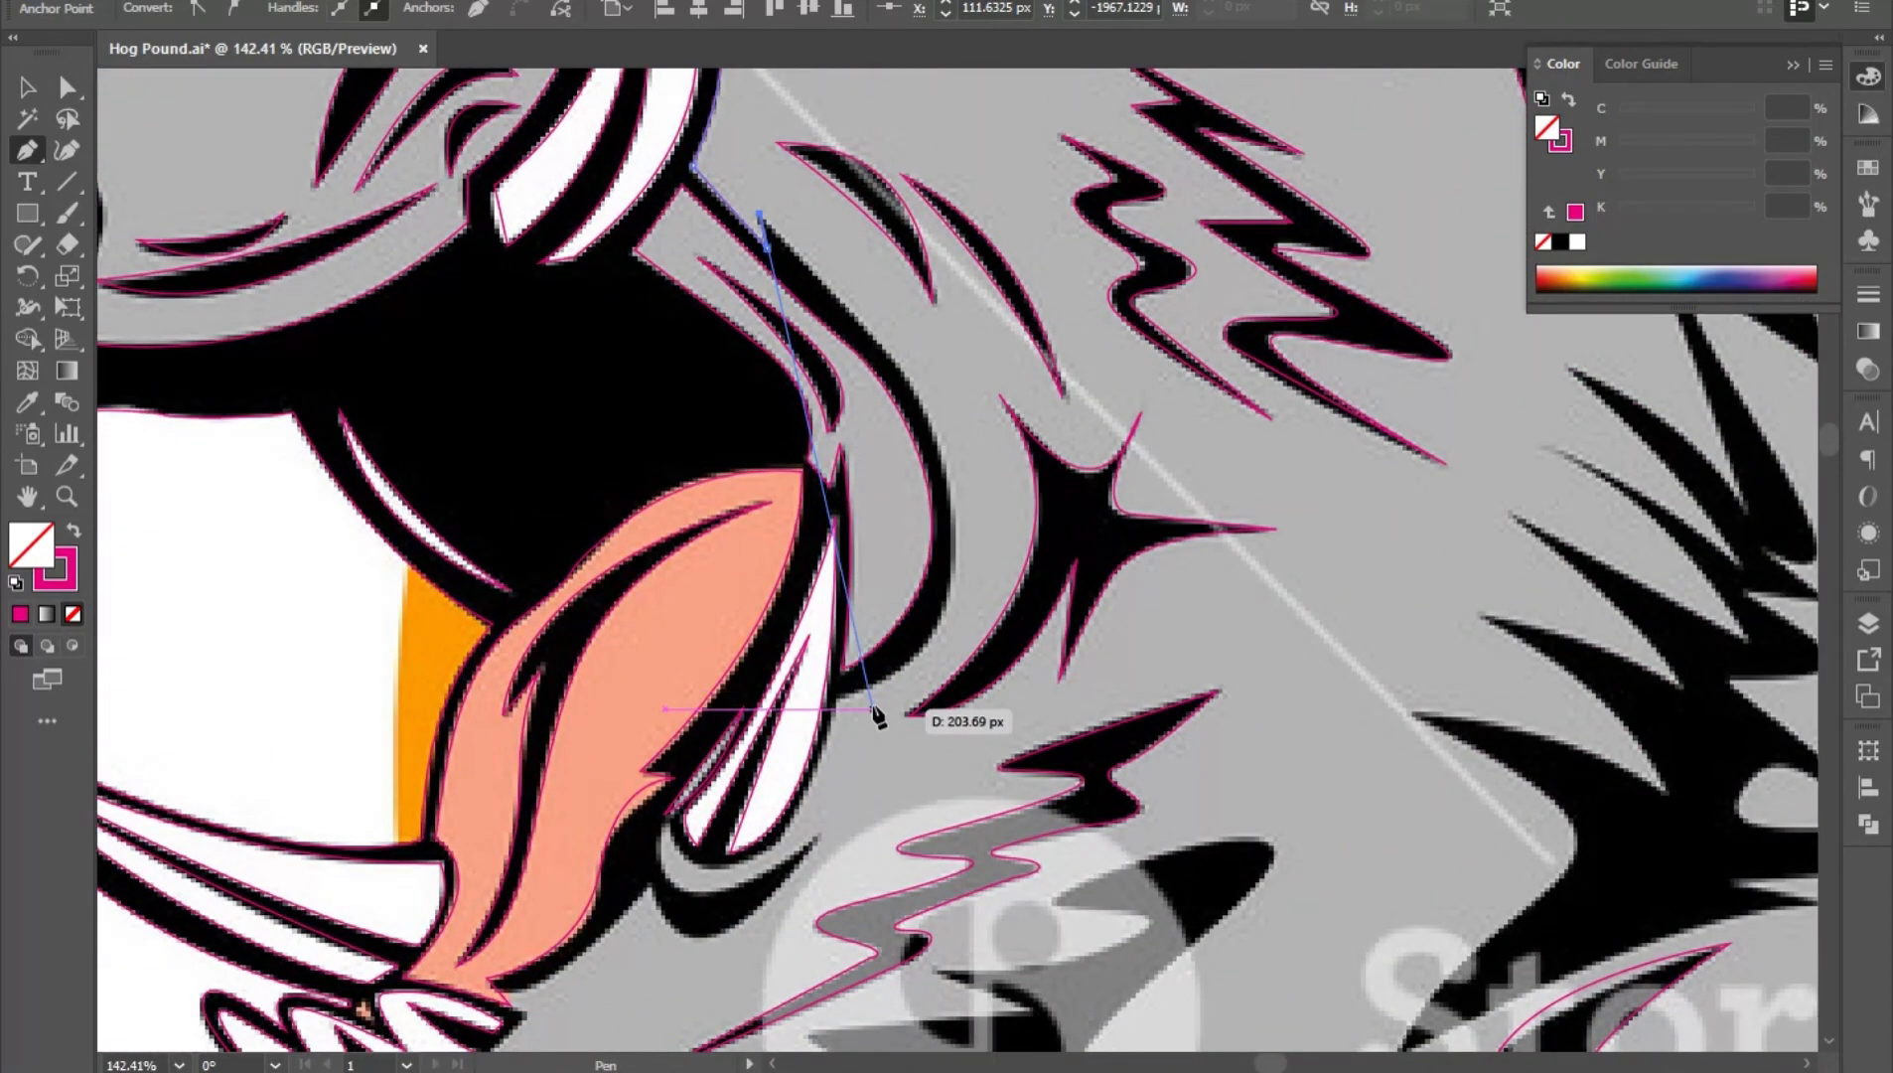
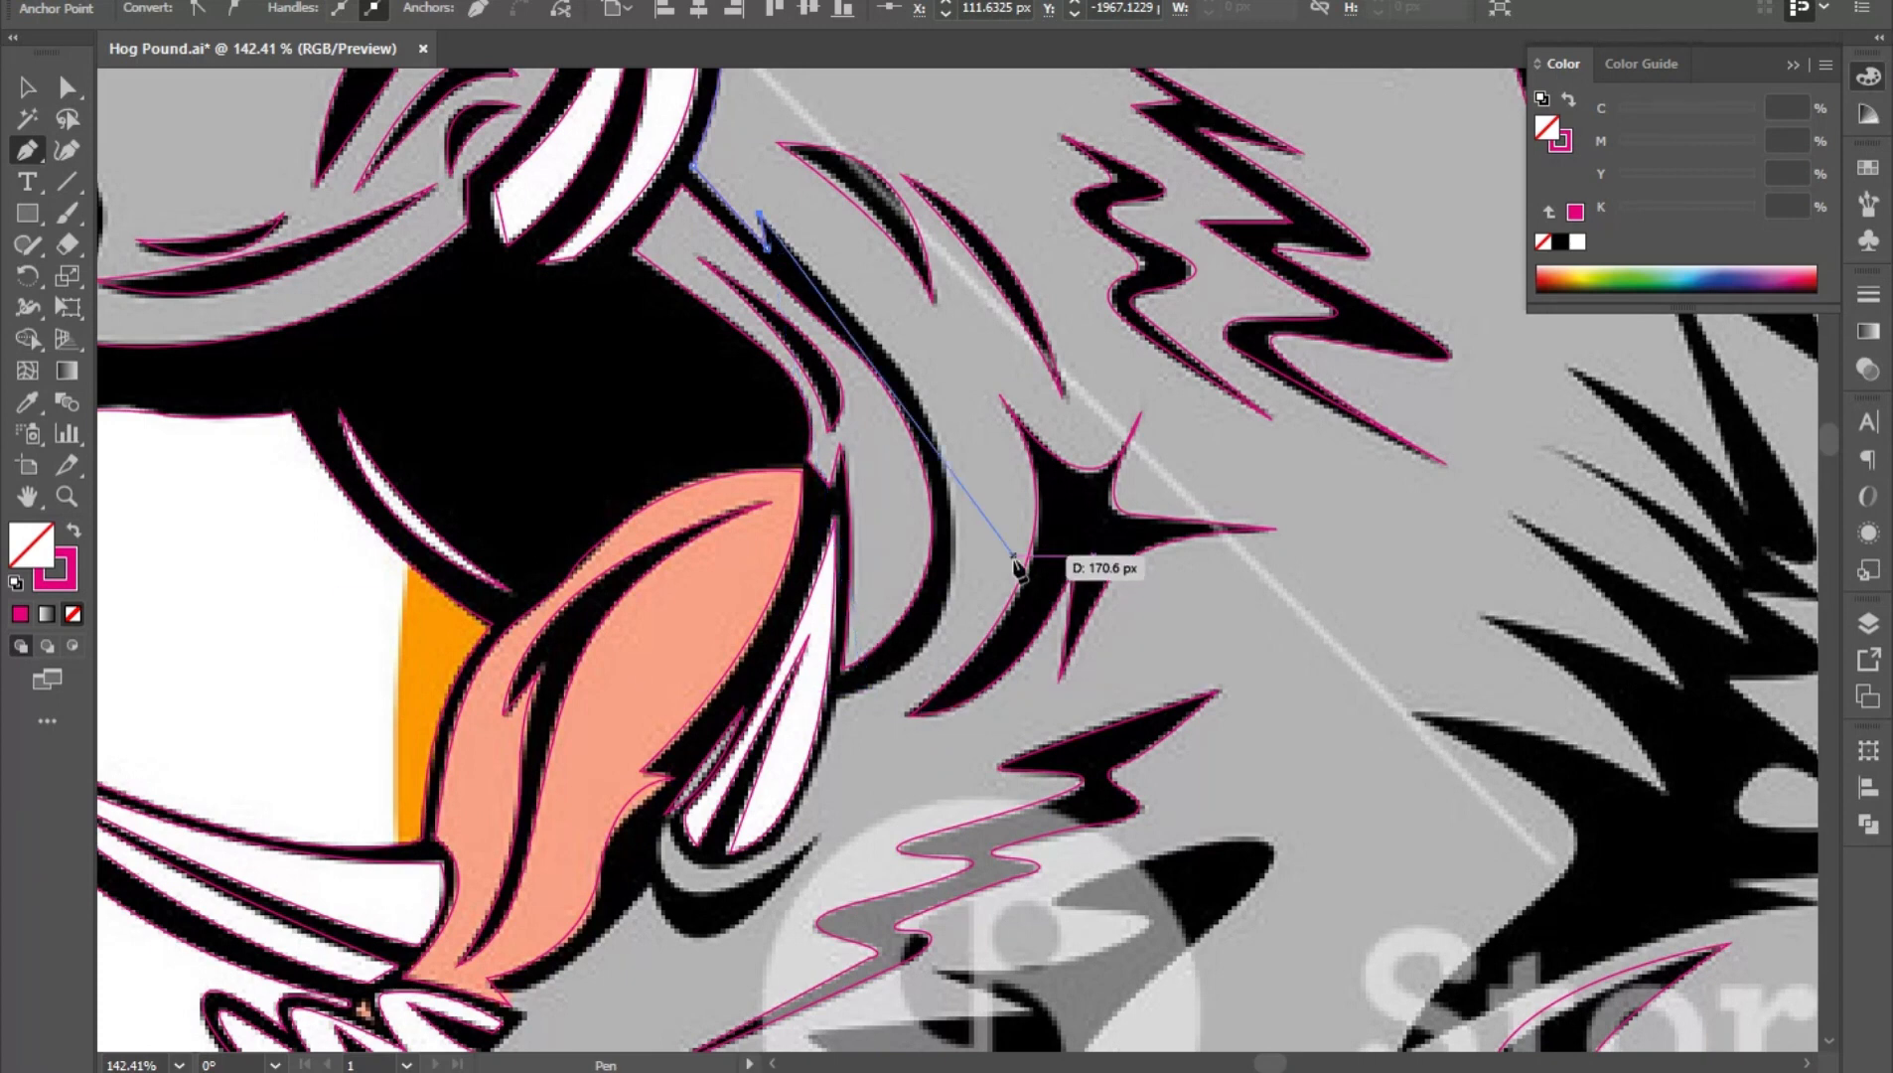
drag(843, 696, 581, 937)
key(ctrl+z)
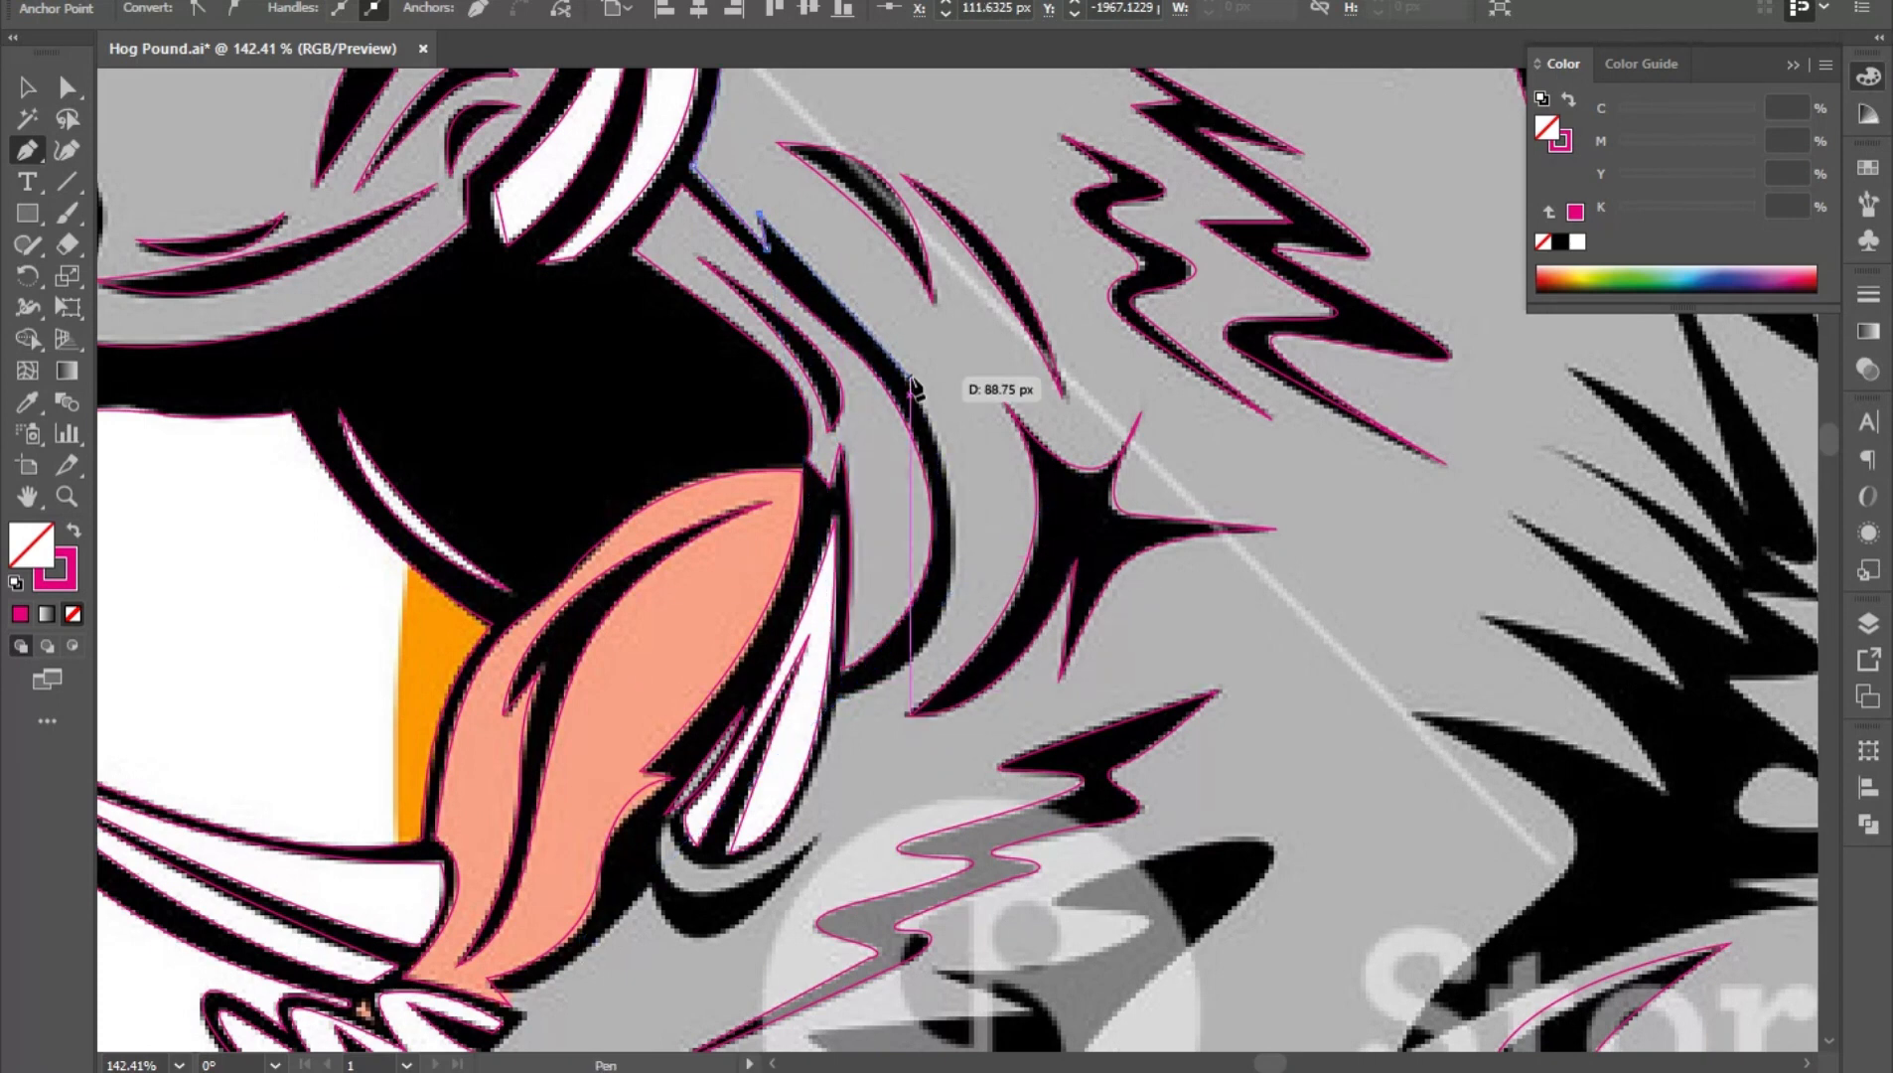
drag(842, 695, 685, 753)
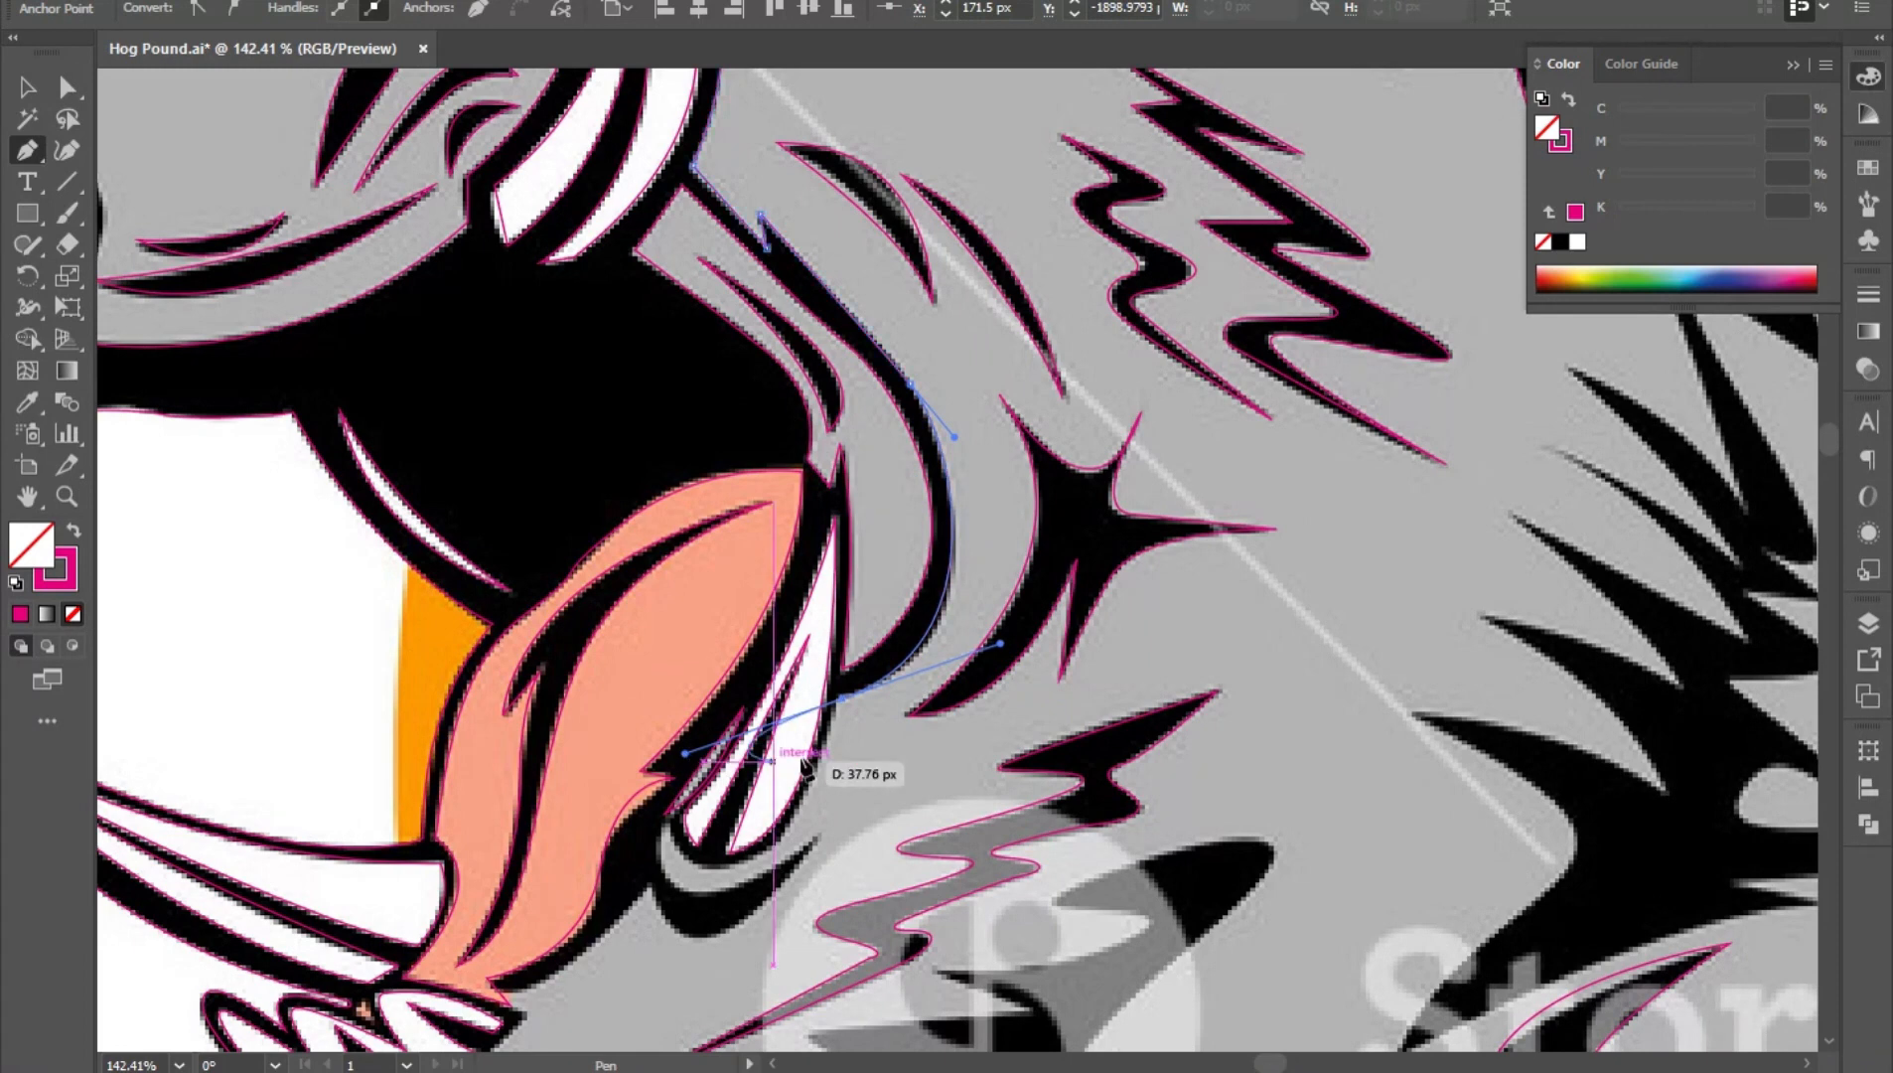
- Trace the outline around the outer edge of the rear lower tooth to its inner base, undoing the misplaced points after it
drag(703, 867, 653, 784)
click(716, 886)
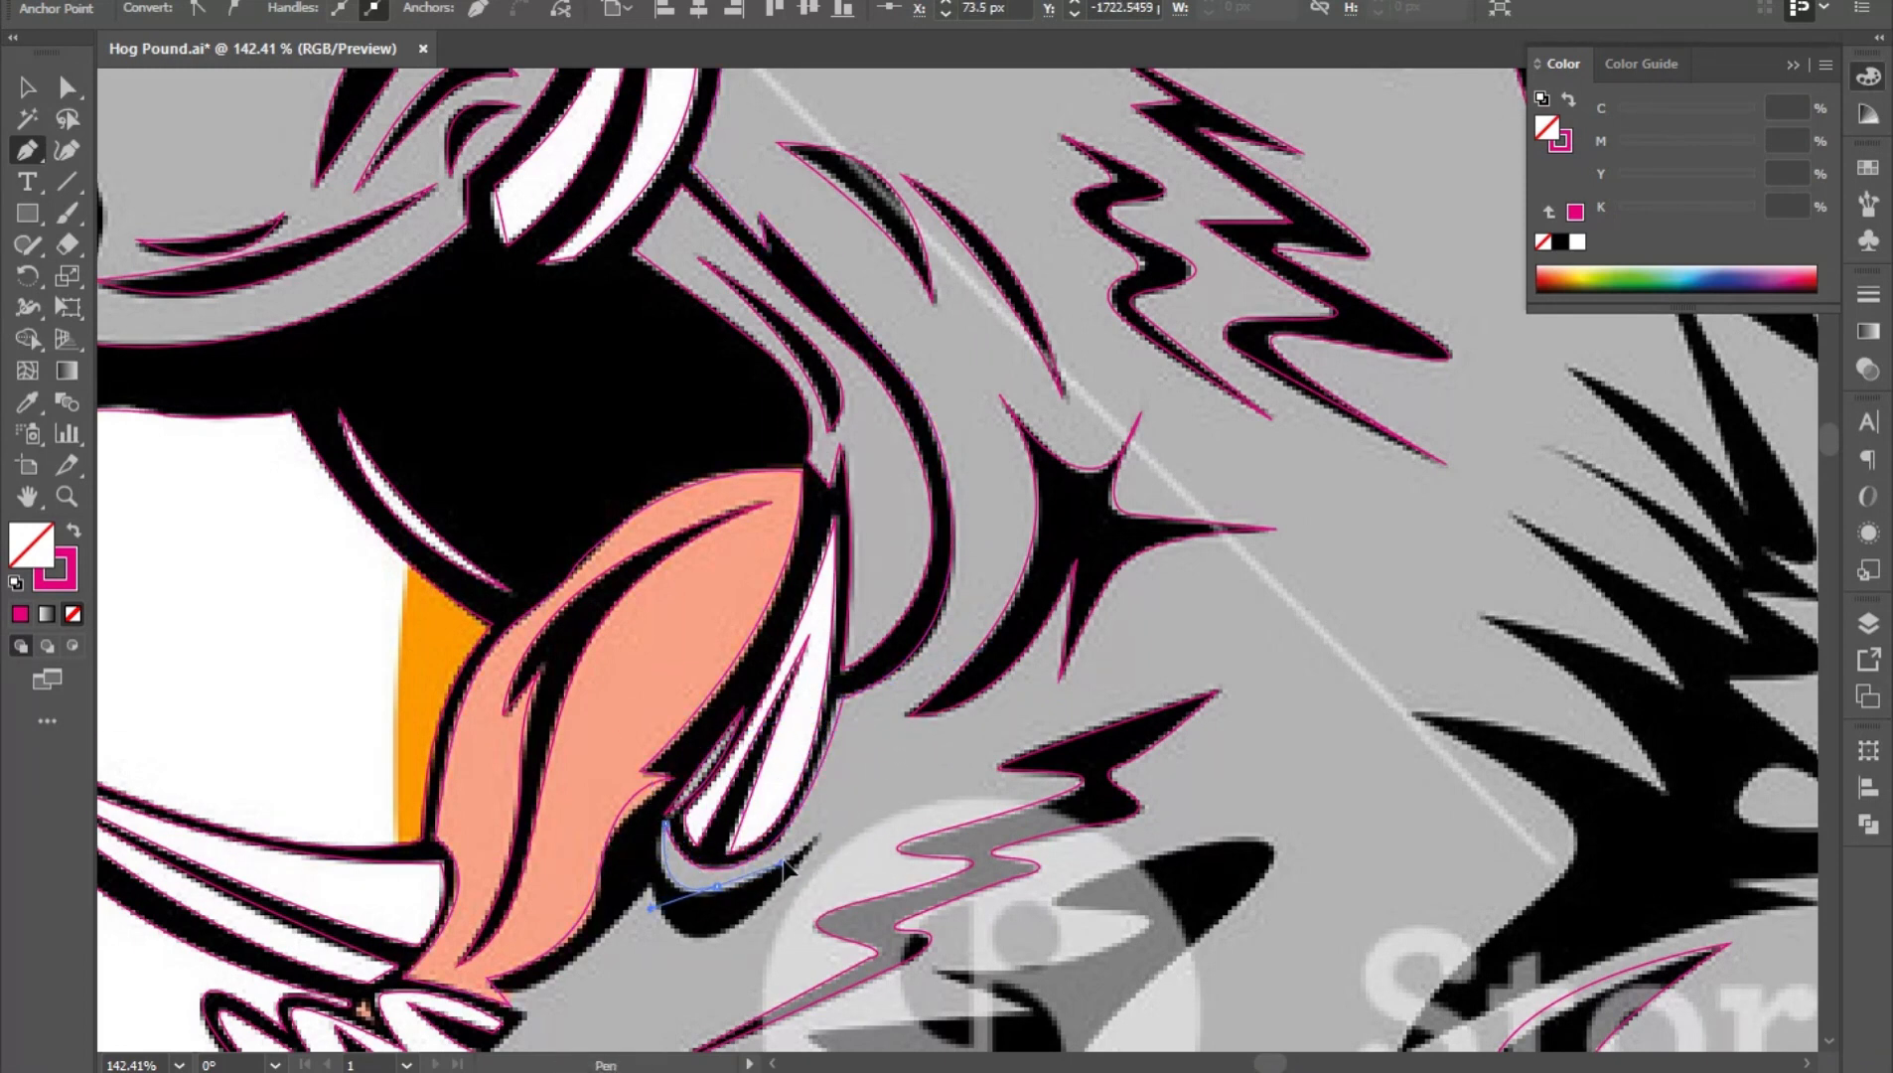
scroll(825, 844, down, 1)
scroll(794, 894, up, 2)
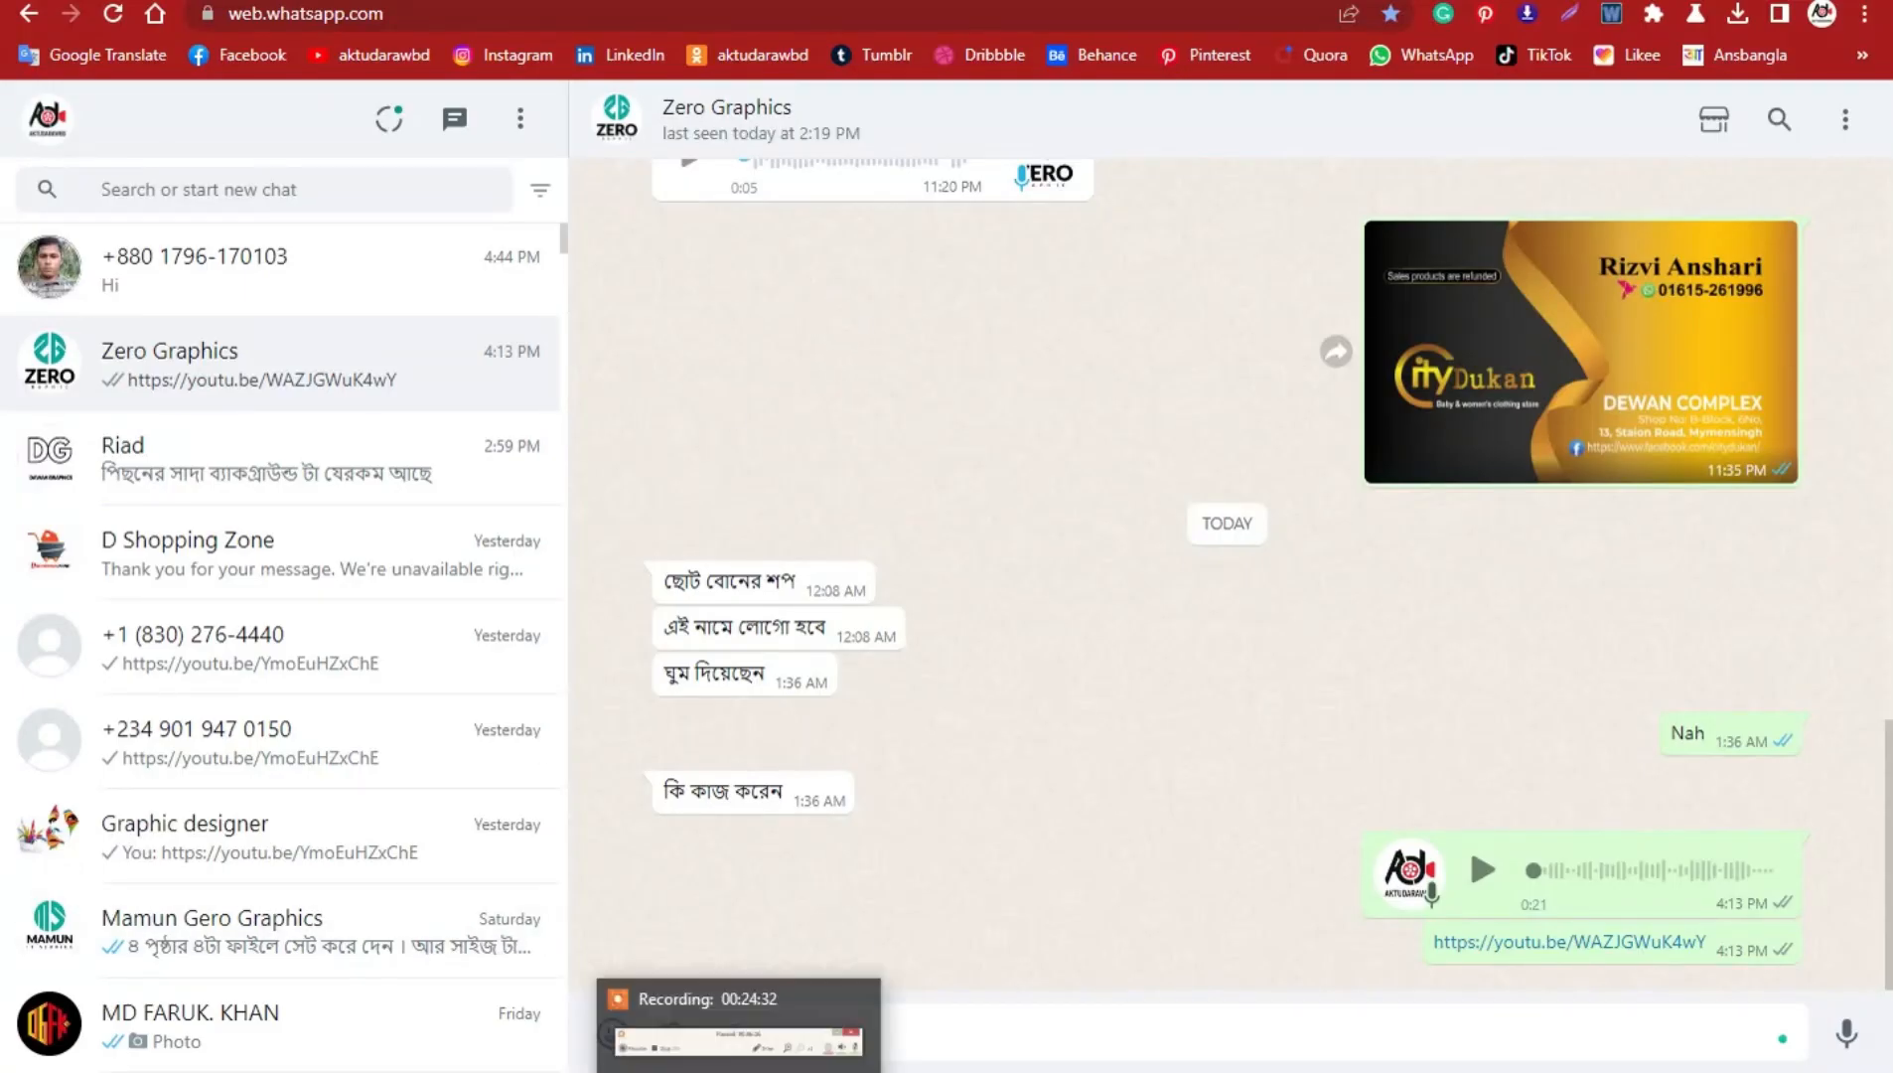
mouse_move(1138, 1015)
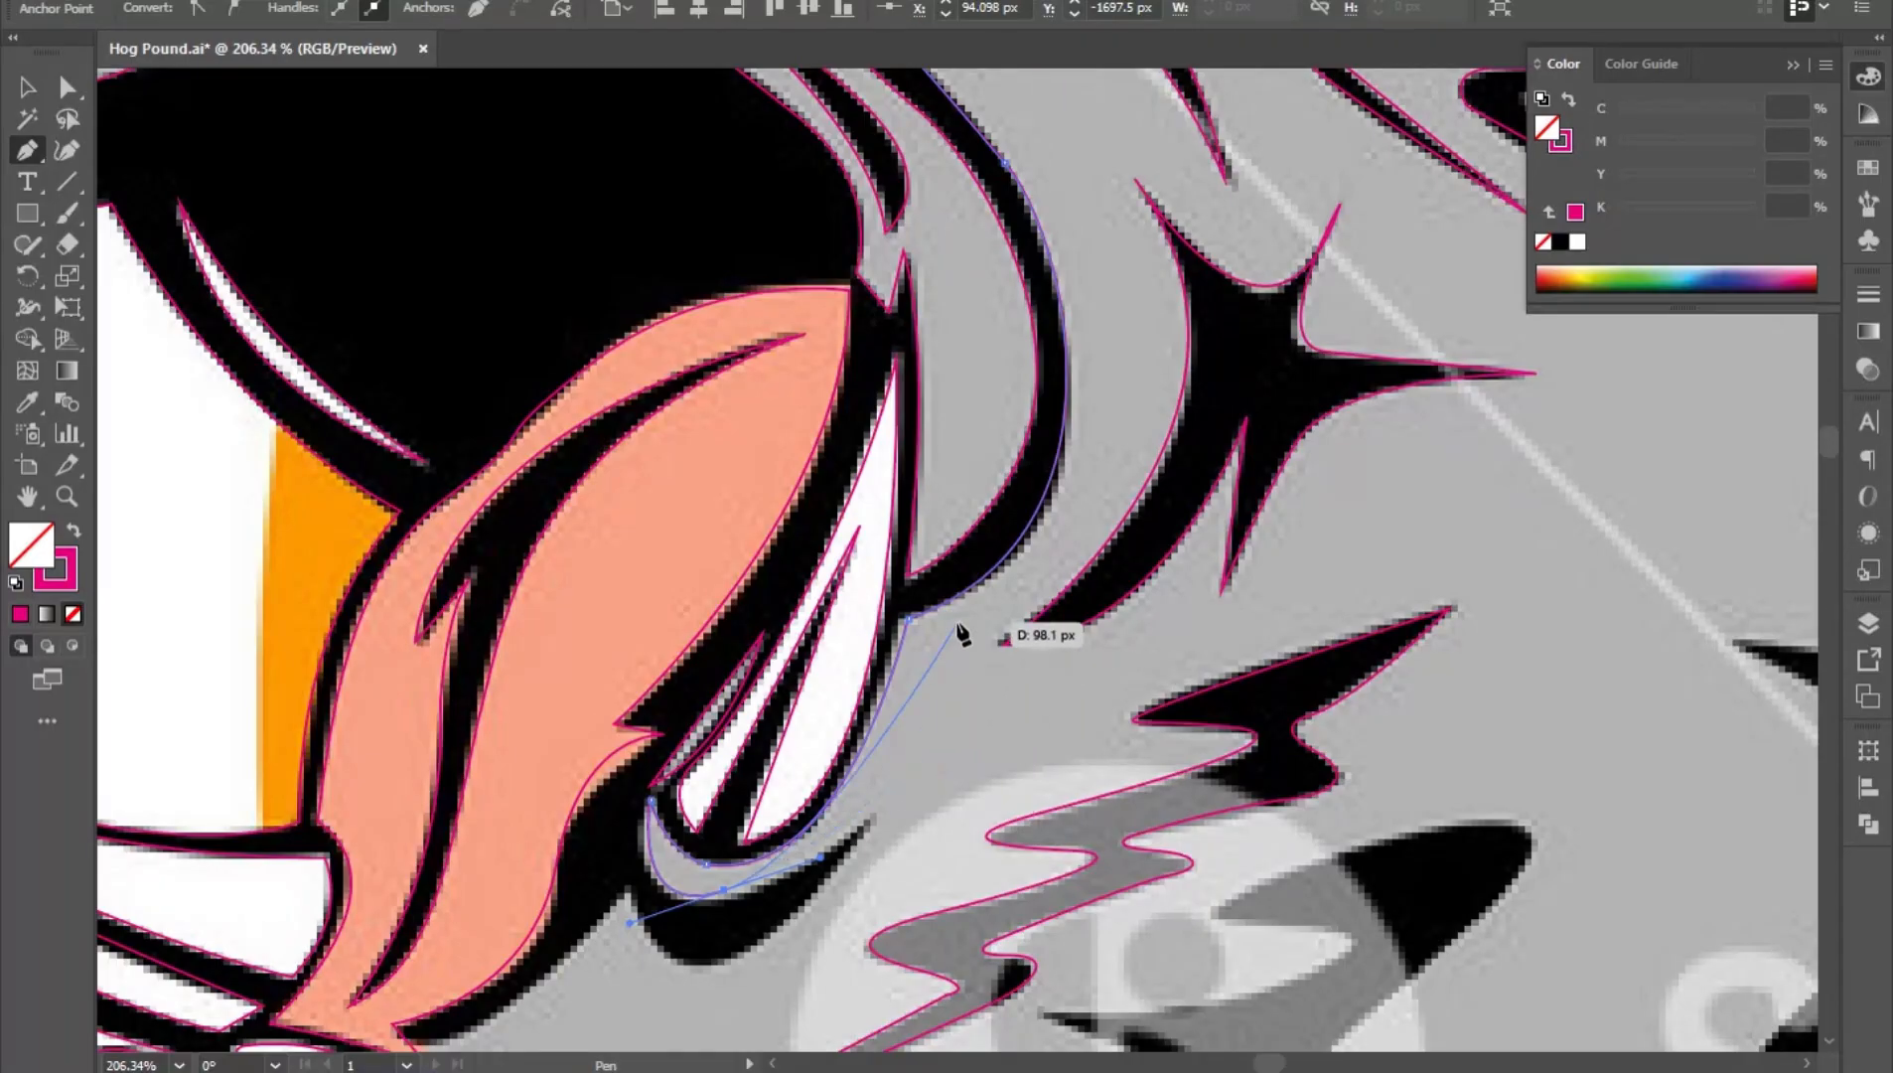
drag(964, 634, 882, 842)
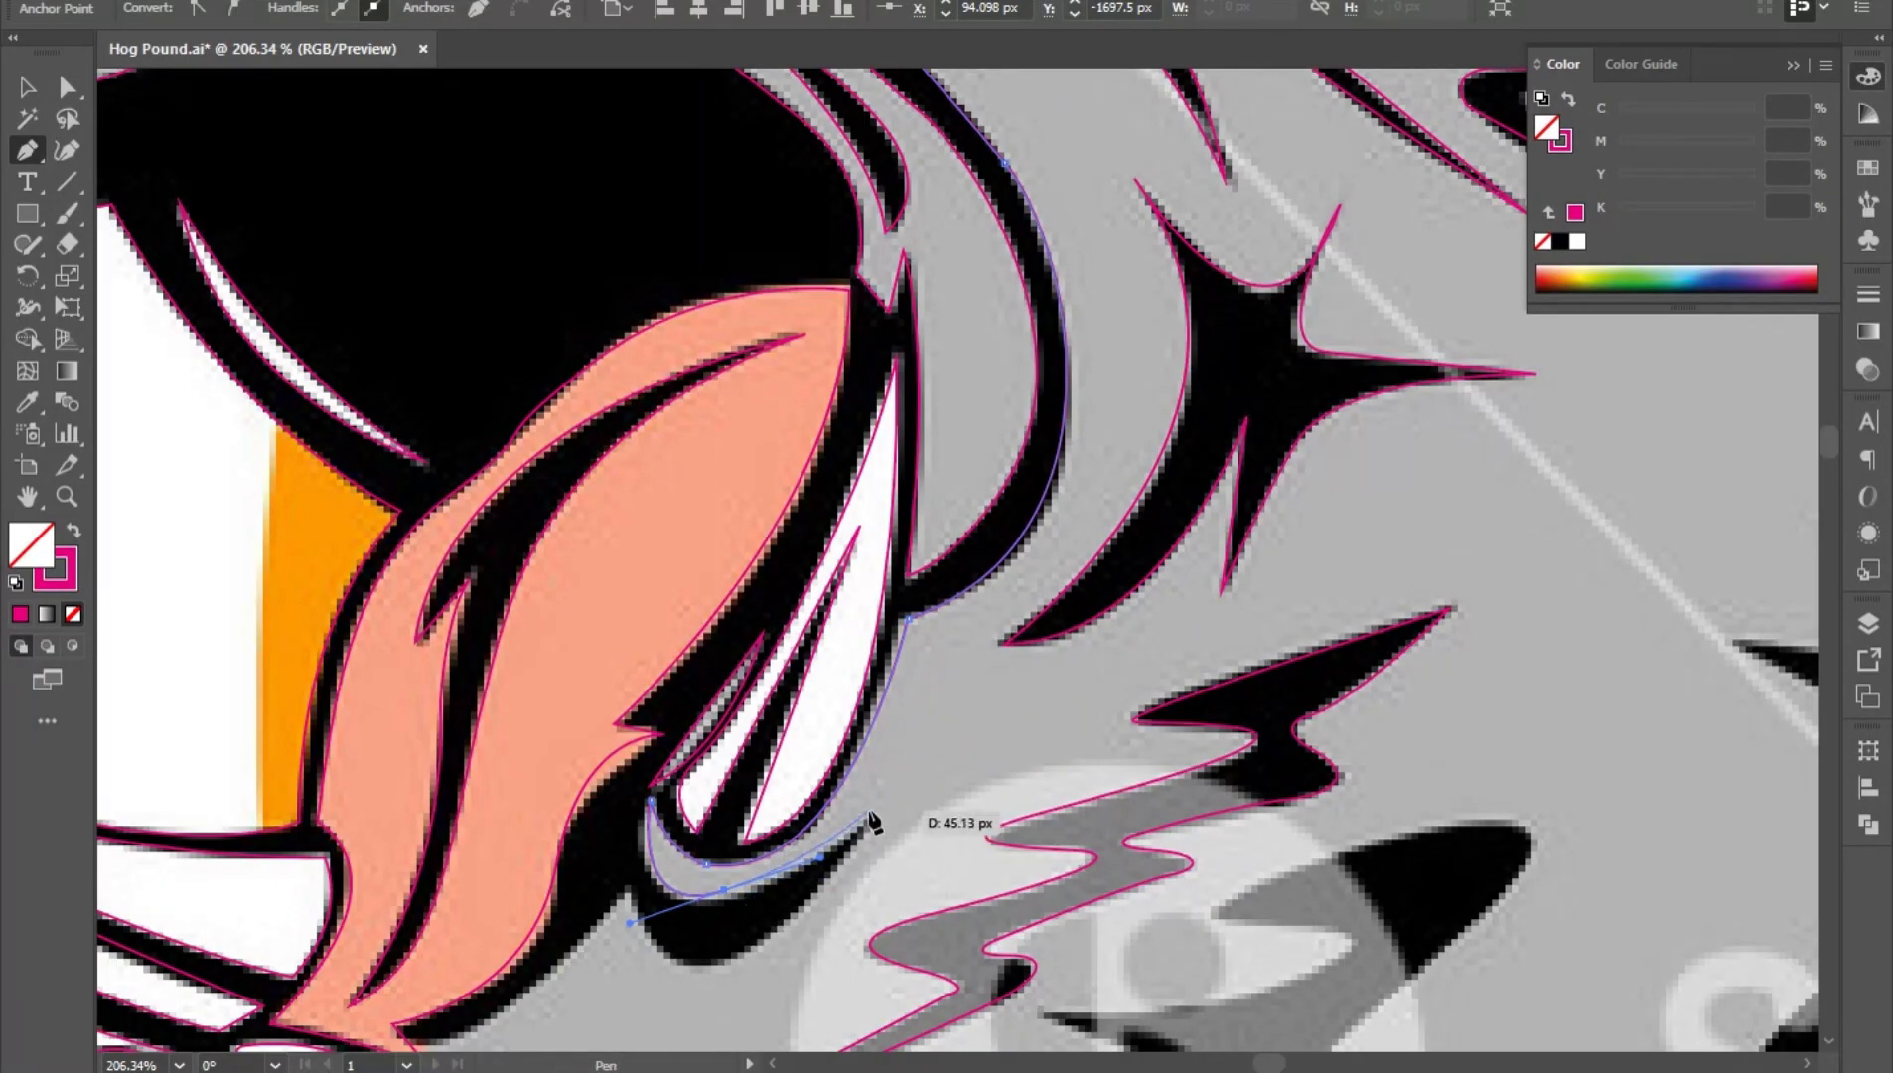
key(ctrl+z)
key(ctrl+z)
scroll(789, 861, up, 3)
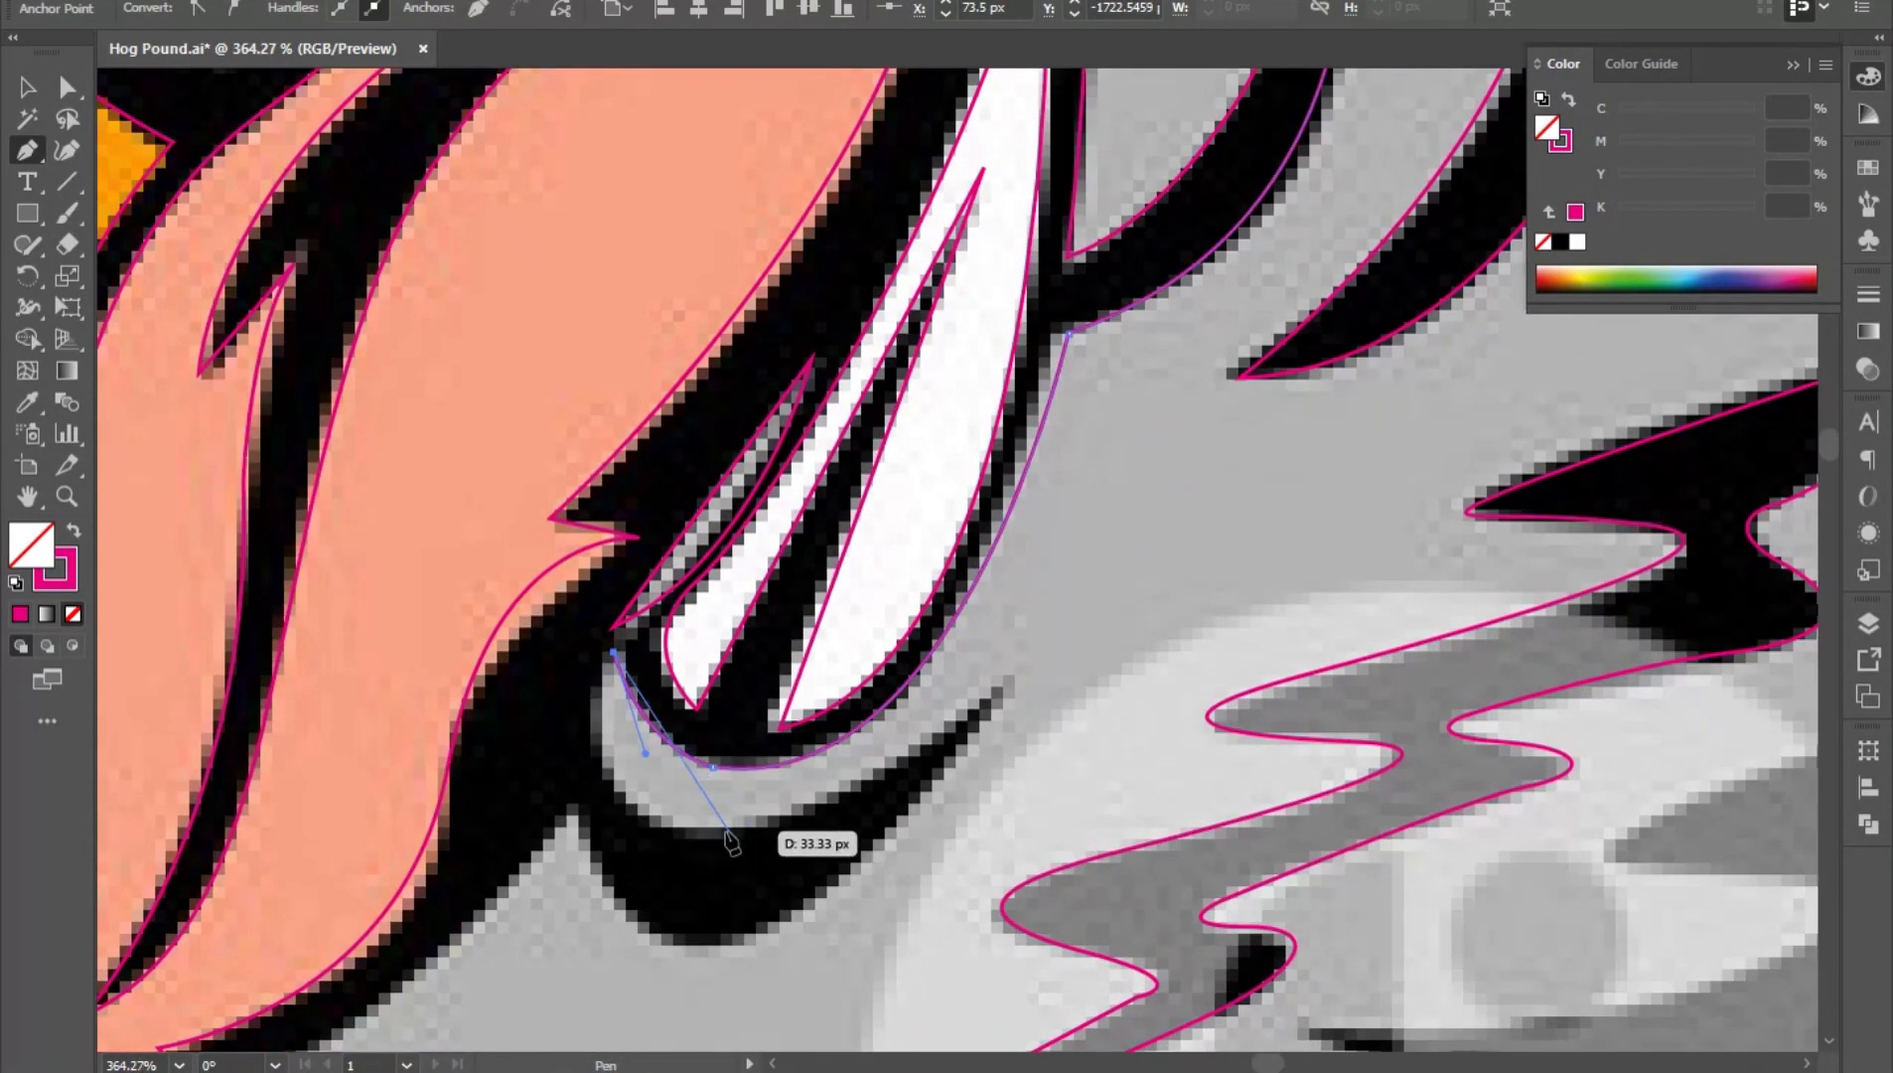
- Trace the lower edge of the grey crescent under the tooth and the black crease beneath it to its inner corner
drag(714, 832, 863, 837)
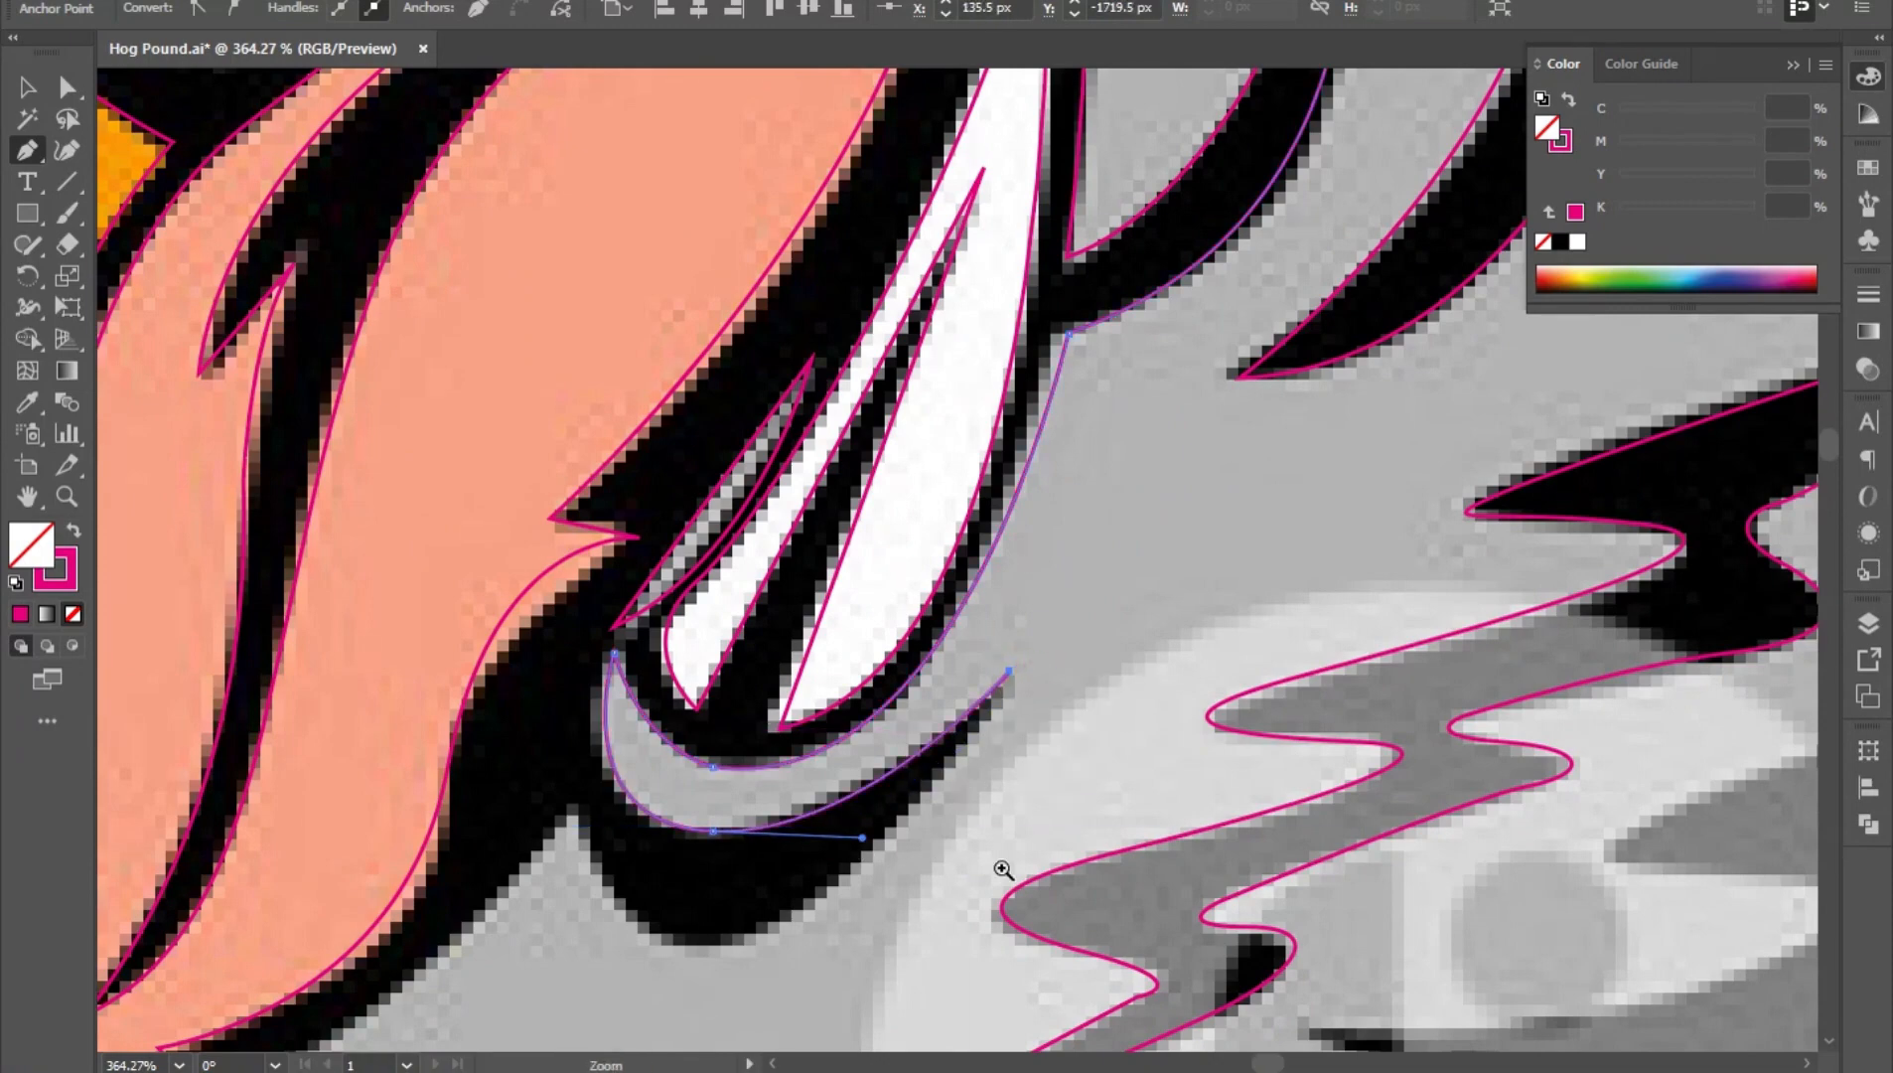
drag(1002, 870, 924, 884)
drag(878, 897, 926, 857)
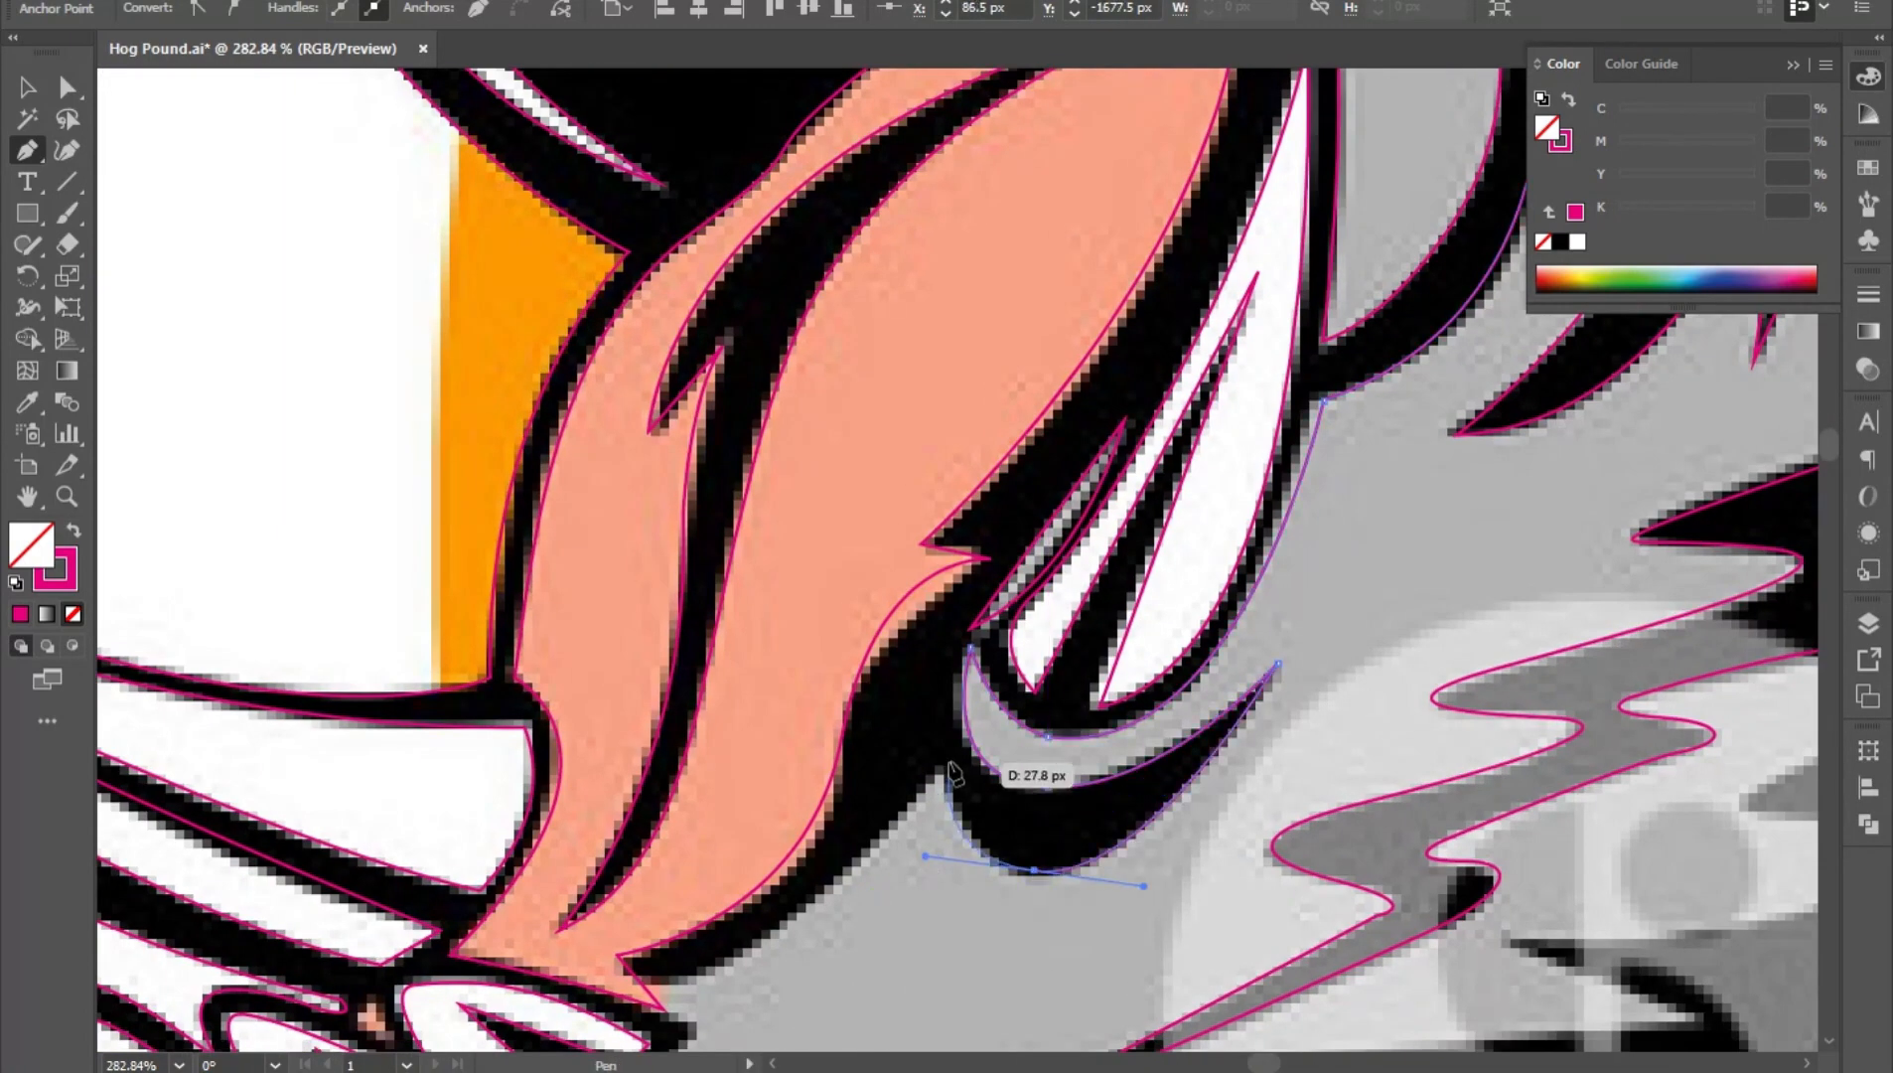
click(949, 763)
- Continue the face outline along the black edge below the tongue to the pointed corner beside the lower front teeth
drag(954, 771, 1198, 528)
drag(902, 757, 810, 831)
key(ctrl+z)
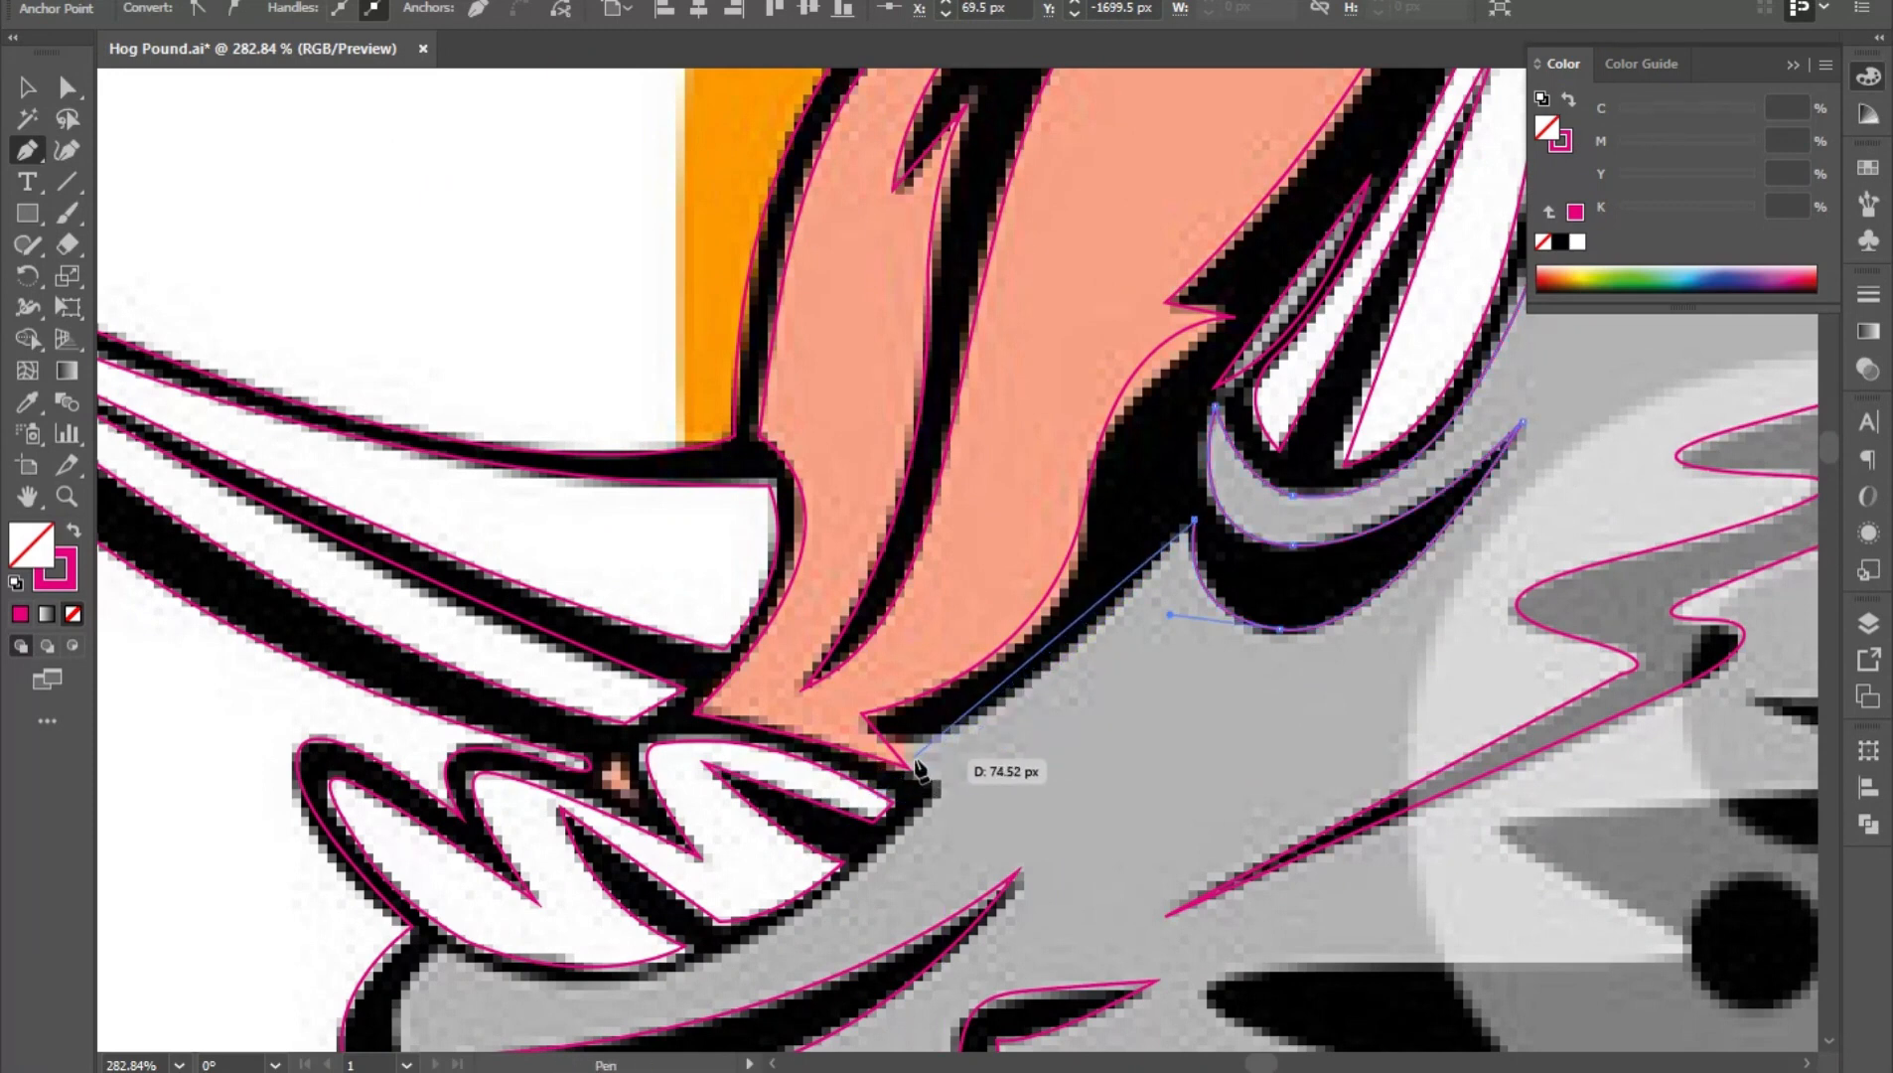
drag(924, 768, 799, 841)
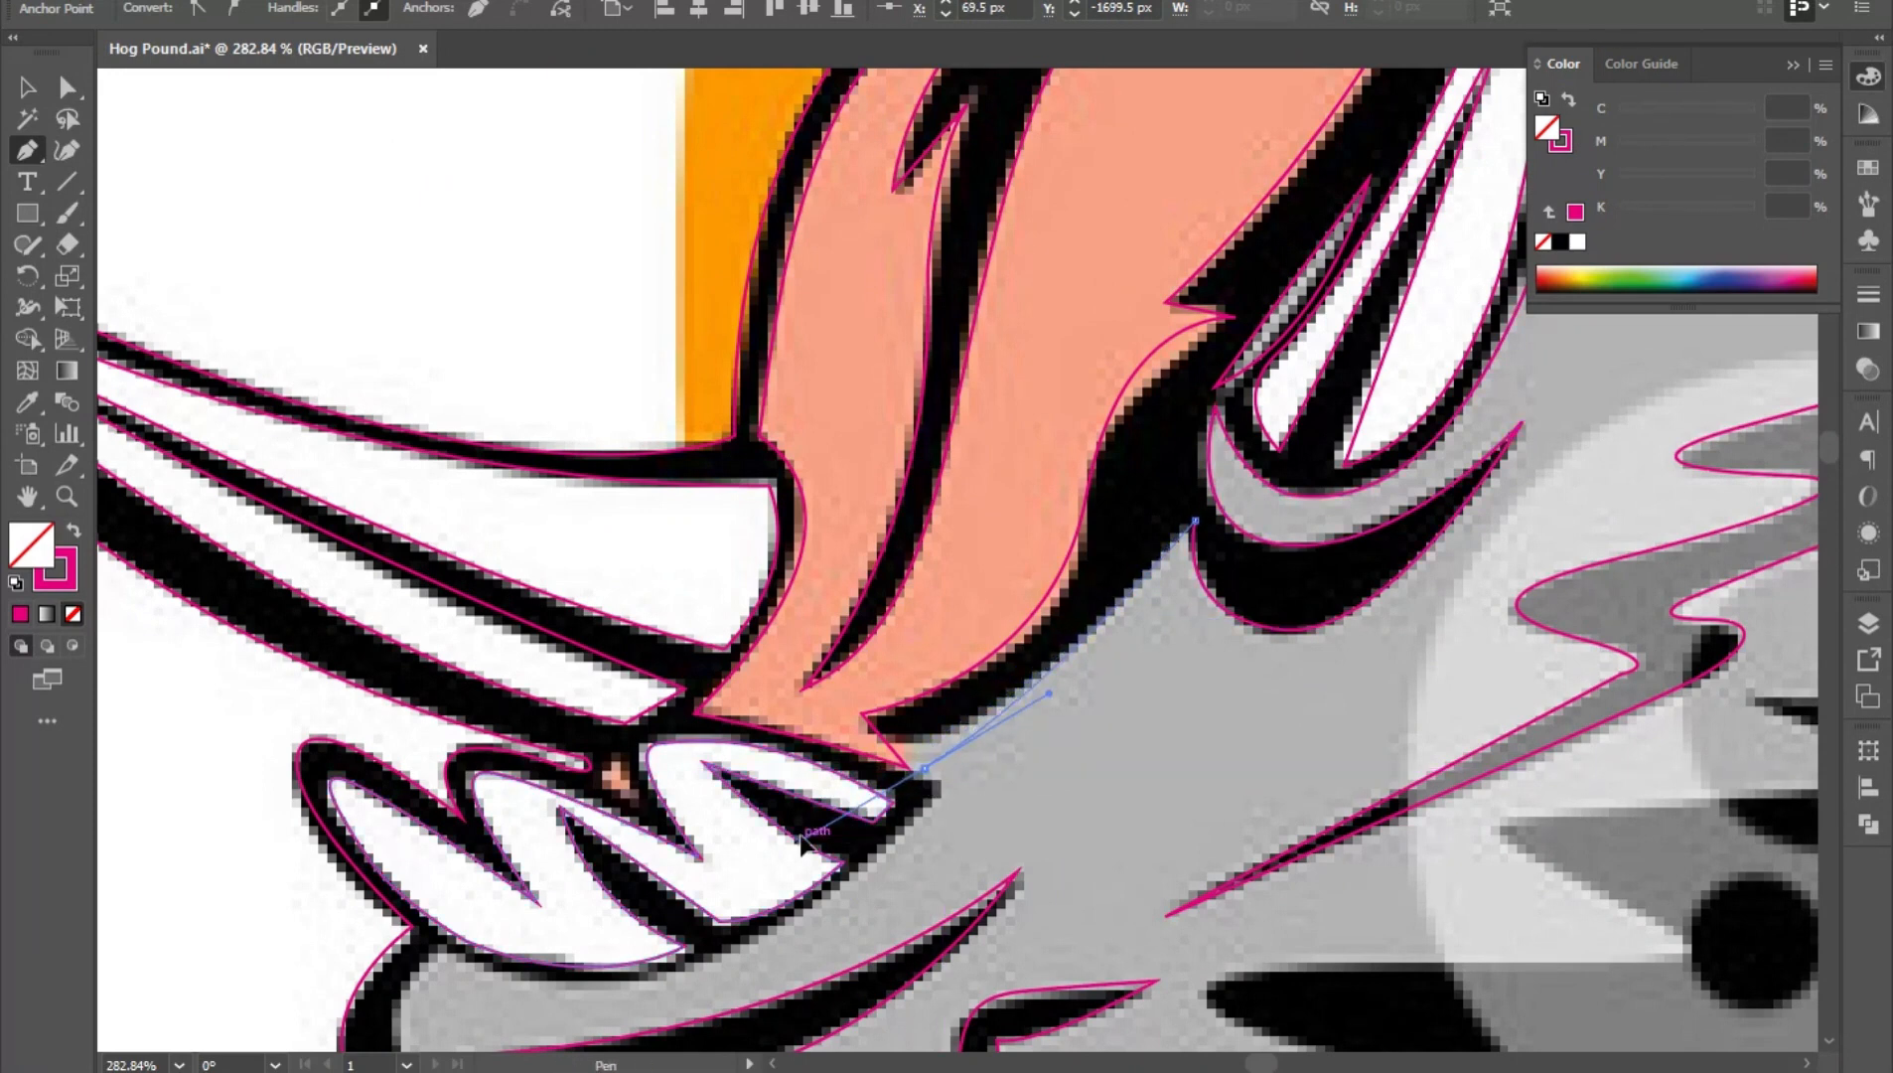
click(959, 780)
- Trace the grey edge beneath the lower front teeth and curve it around the front of the chin
scroll(1035, 831, down, 4)
scroll(934, 864, up, 4)
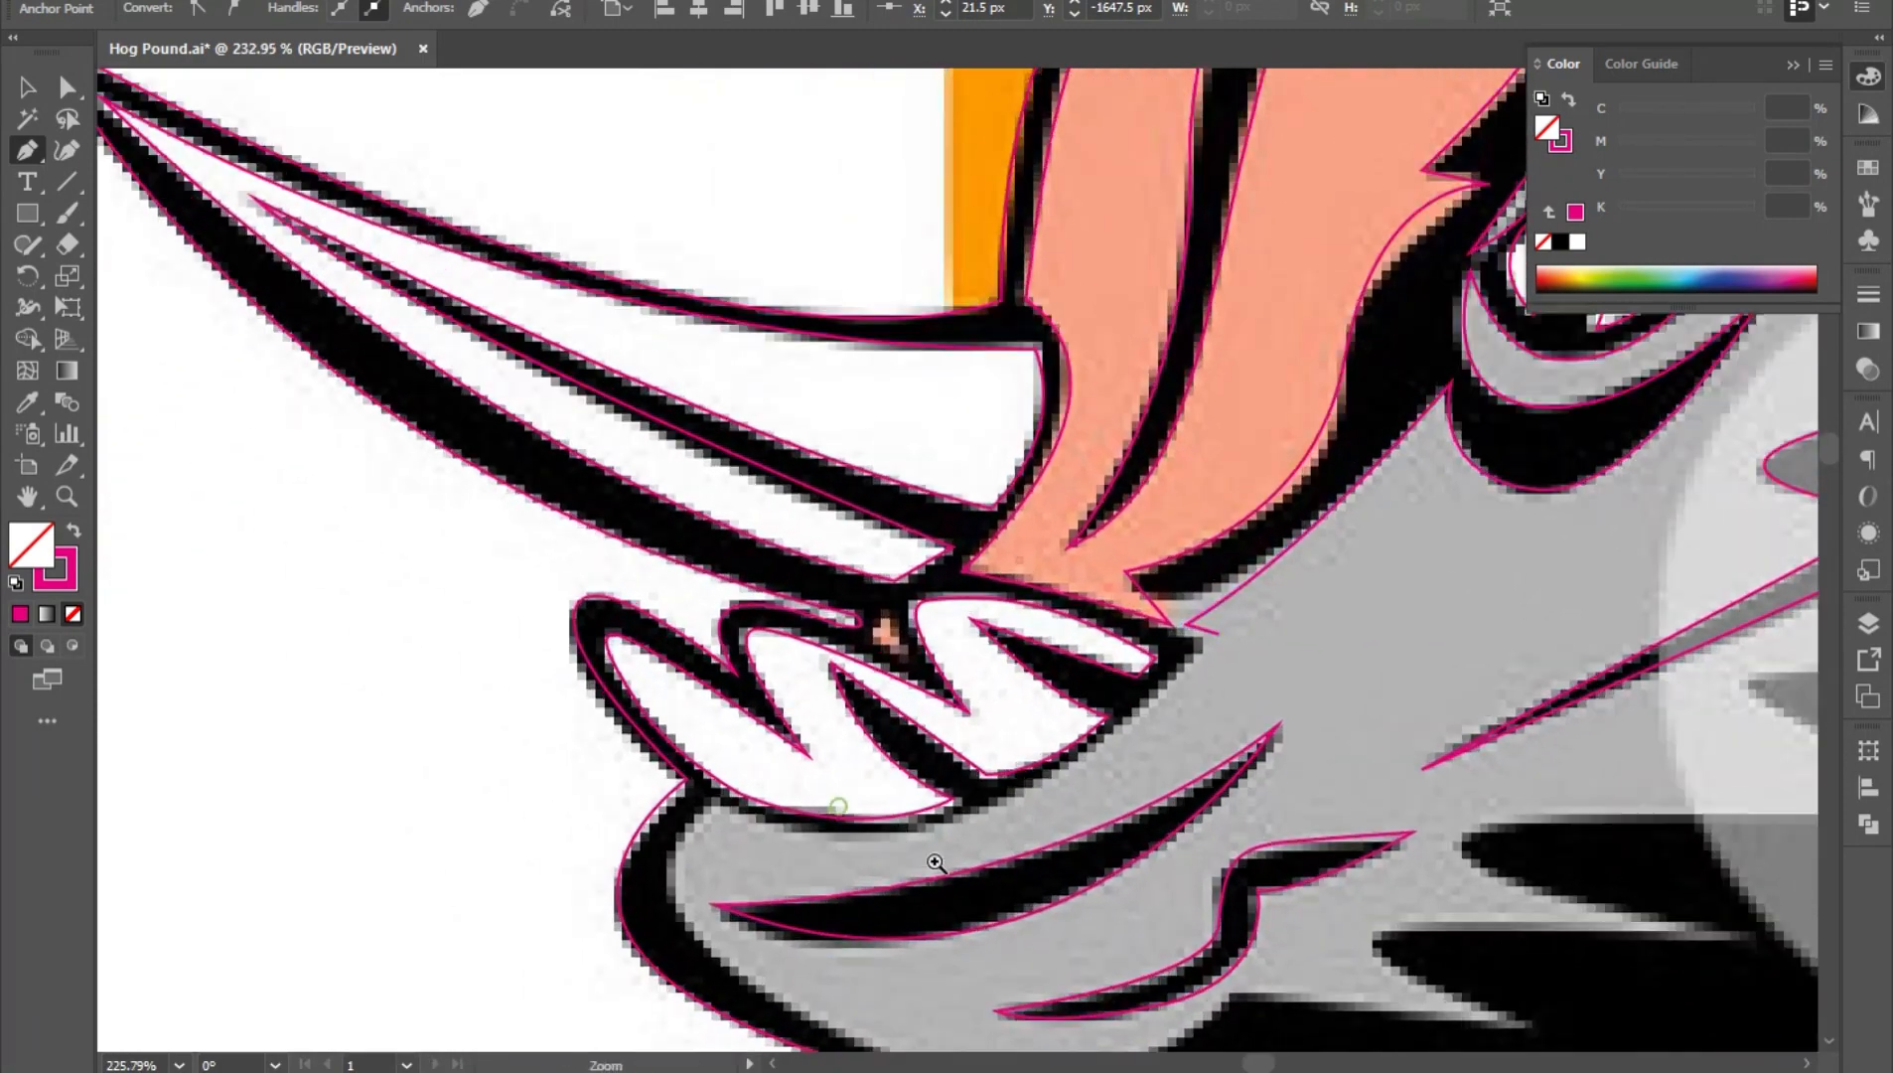
drag(707, 805, 404, 667)
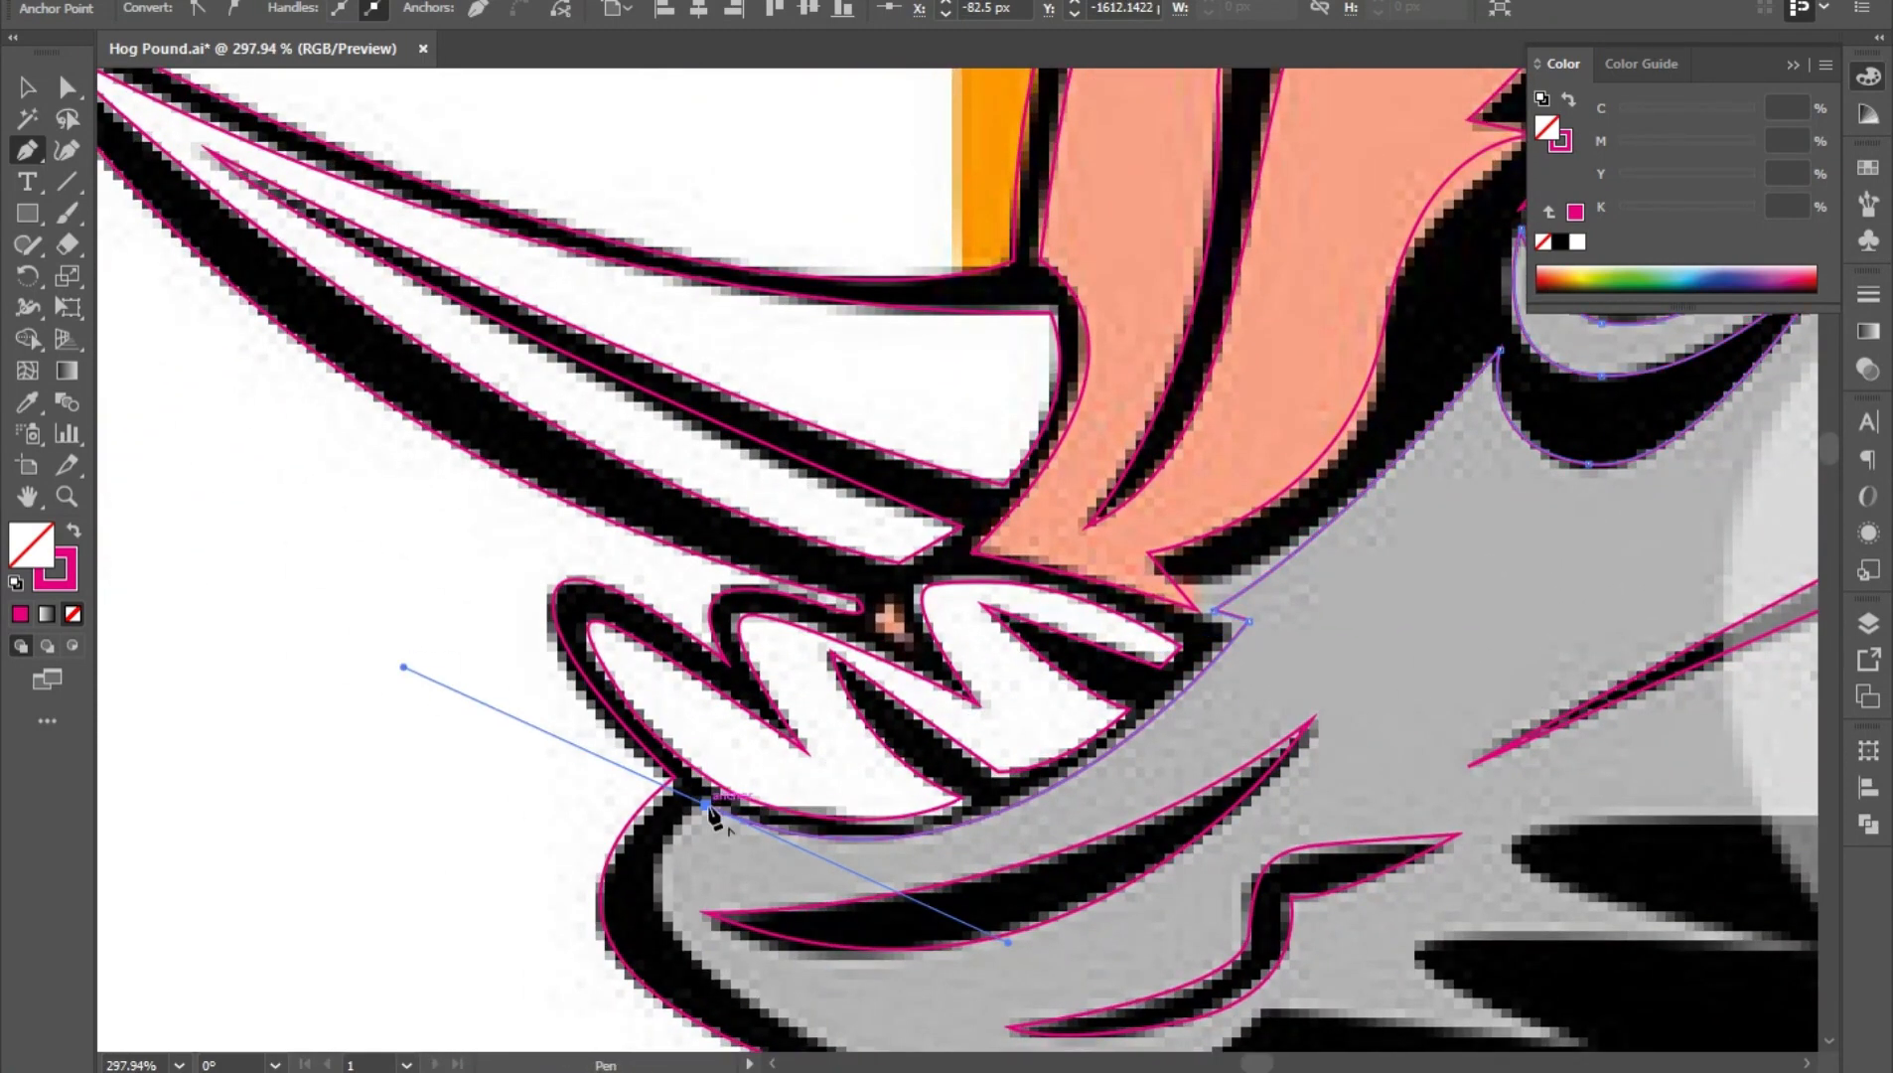
drag(807, 837, 792, 555)
drag(691, 687, 790, 786)
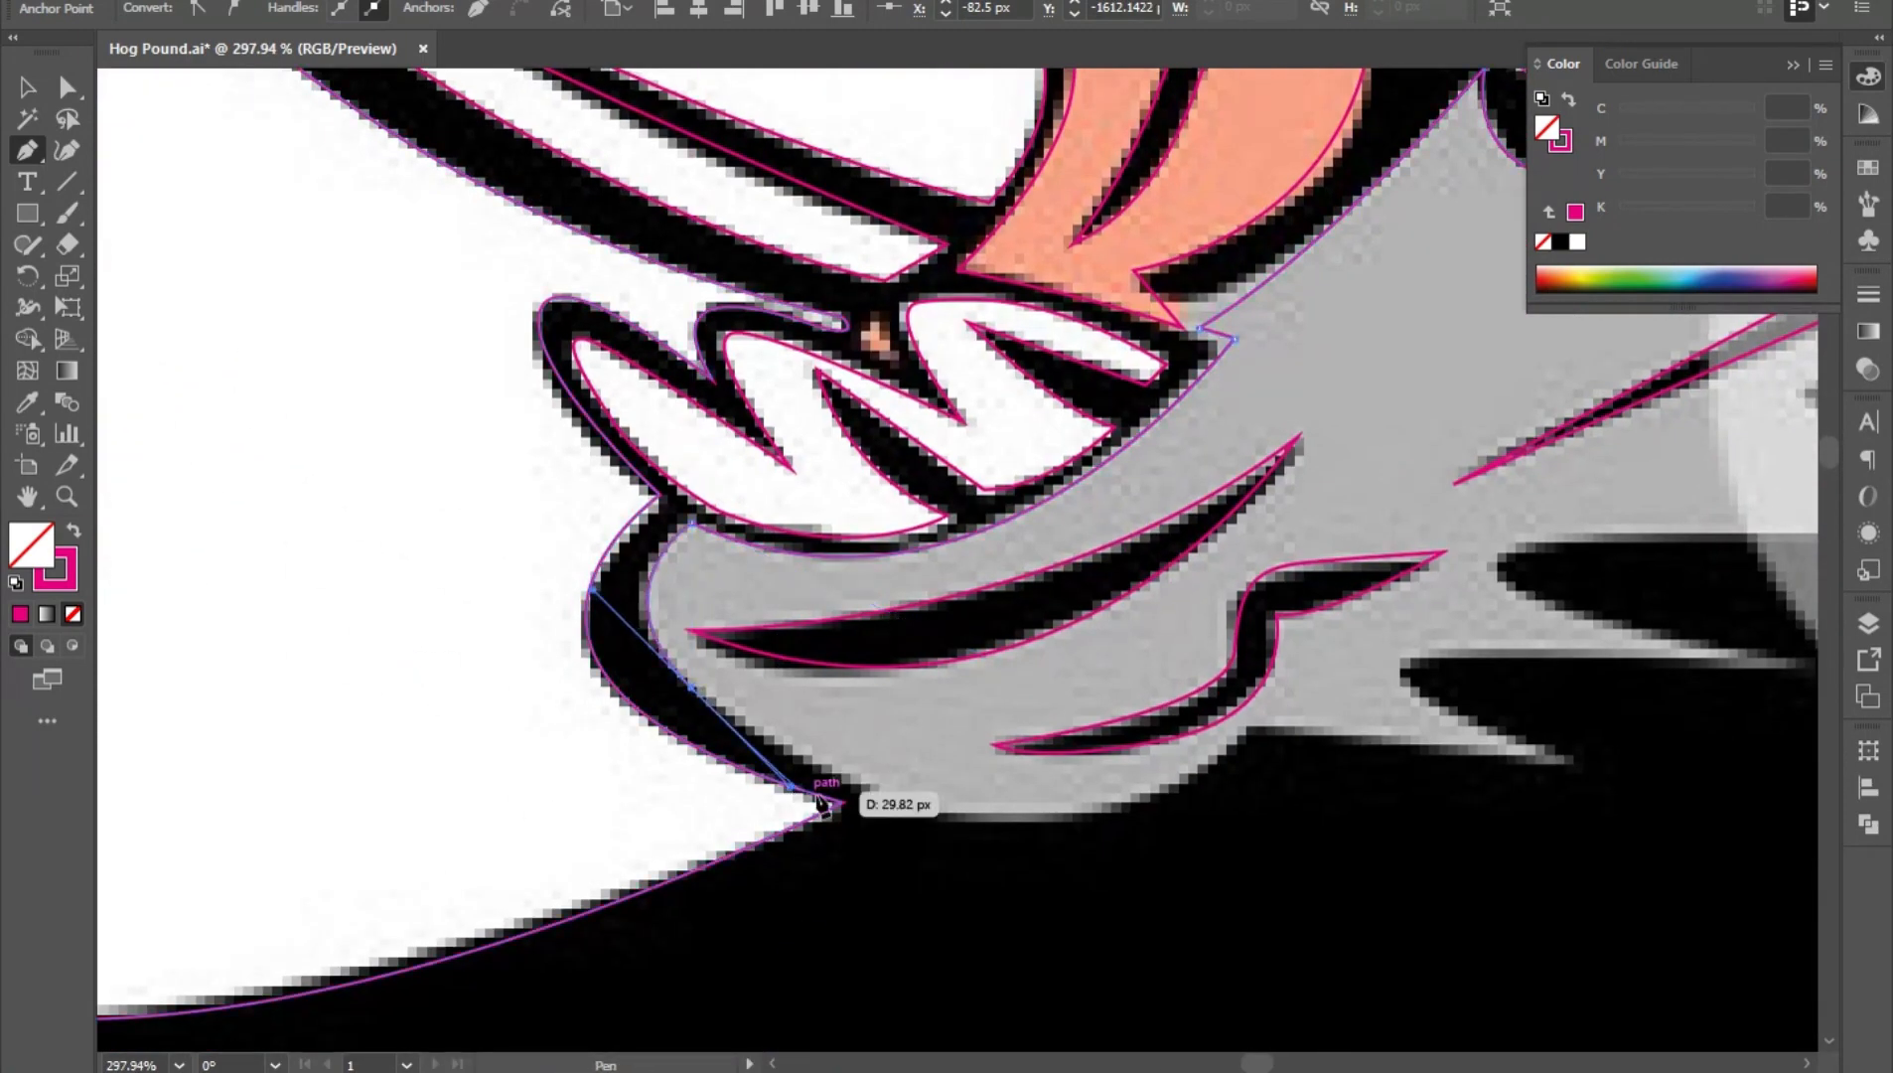
- Continue the outline along the chin's underside and around the first two pointed grey spikes behind it
drag(1249, 723, 1466, 567)
drag(1534, 760, 1053, 737)
drag(906, 607, 991, 585)
drag(1275, 614, 1097, 482)
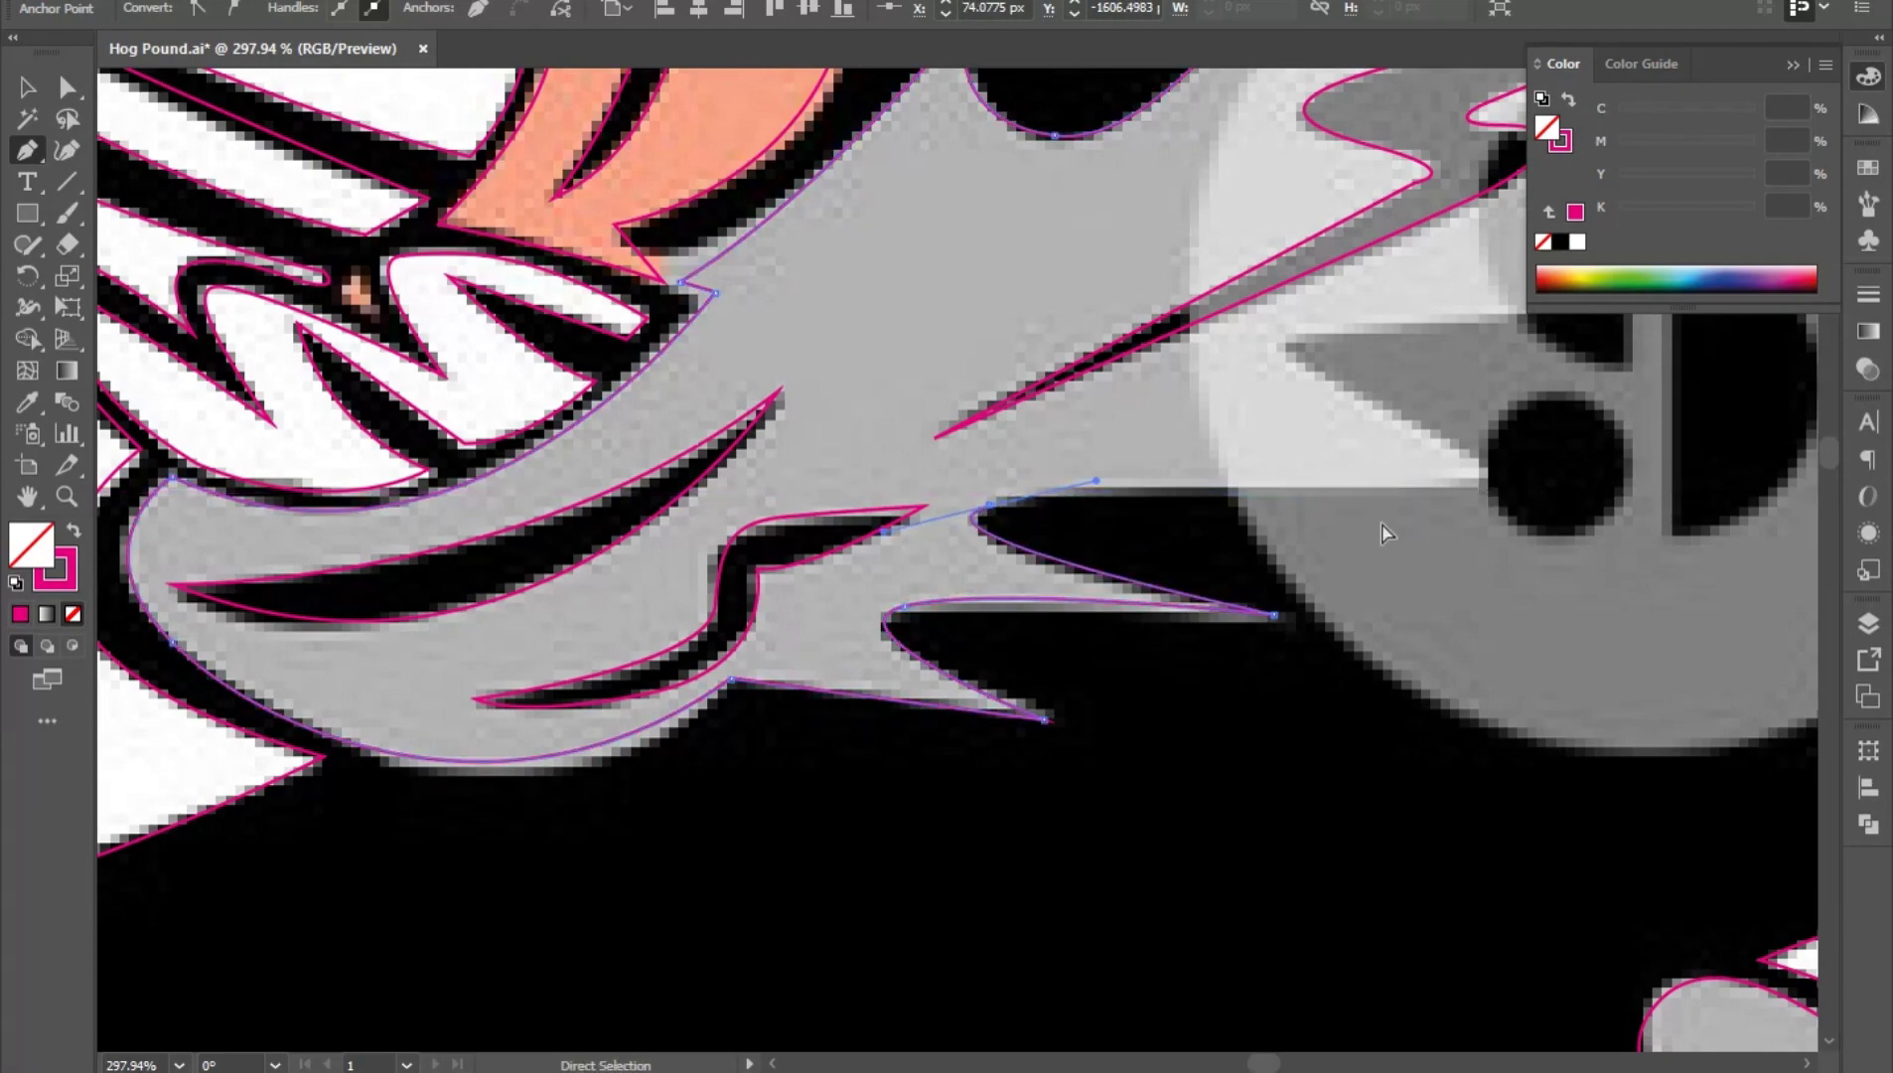
- Trace the jaw shadow's jagged edge through the watermark, around its two pointed bends to the inner black tip
ctrl+drag(1384, 527, 956, 576)
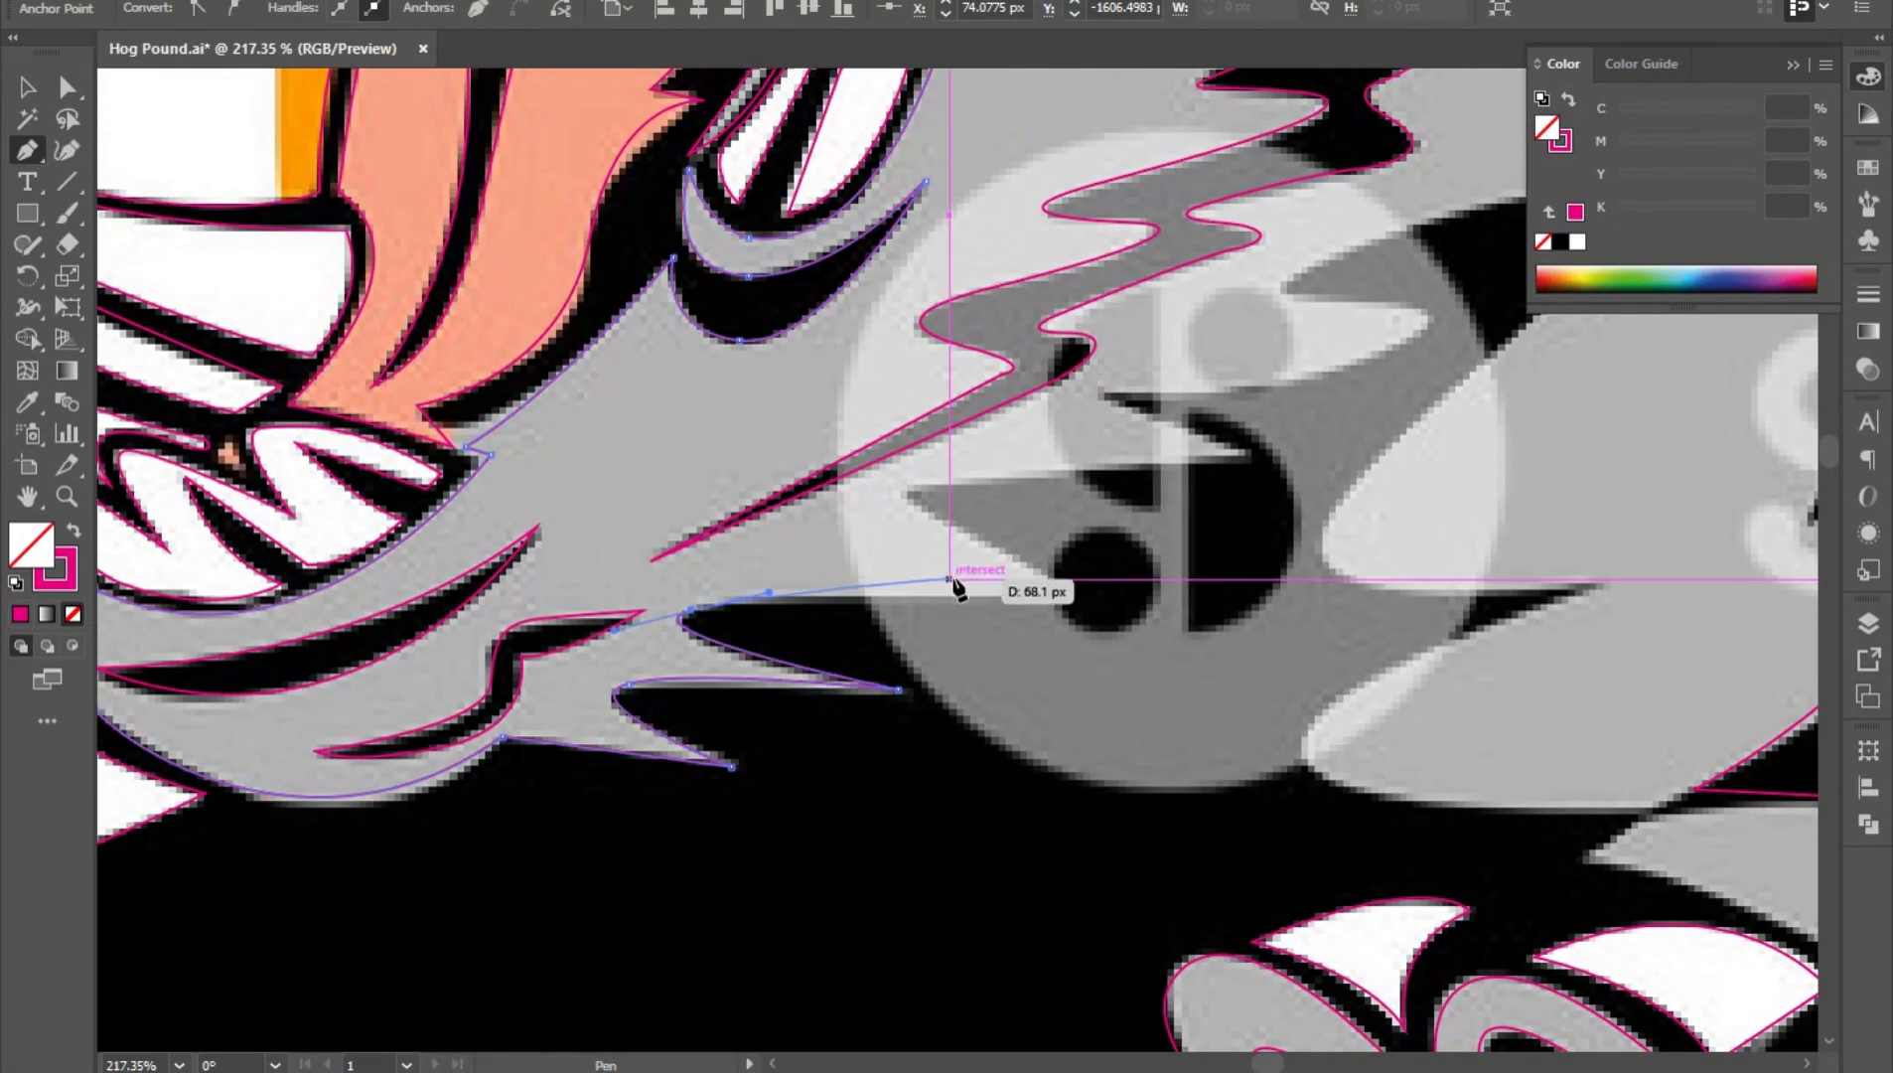
ctrl+drag(1198, 677, 985, 661)
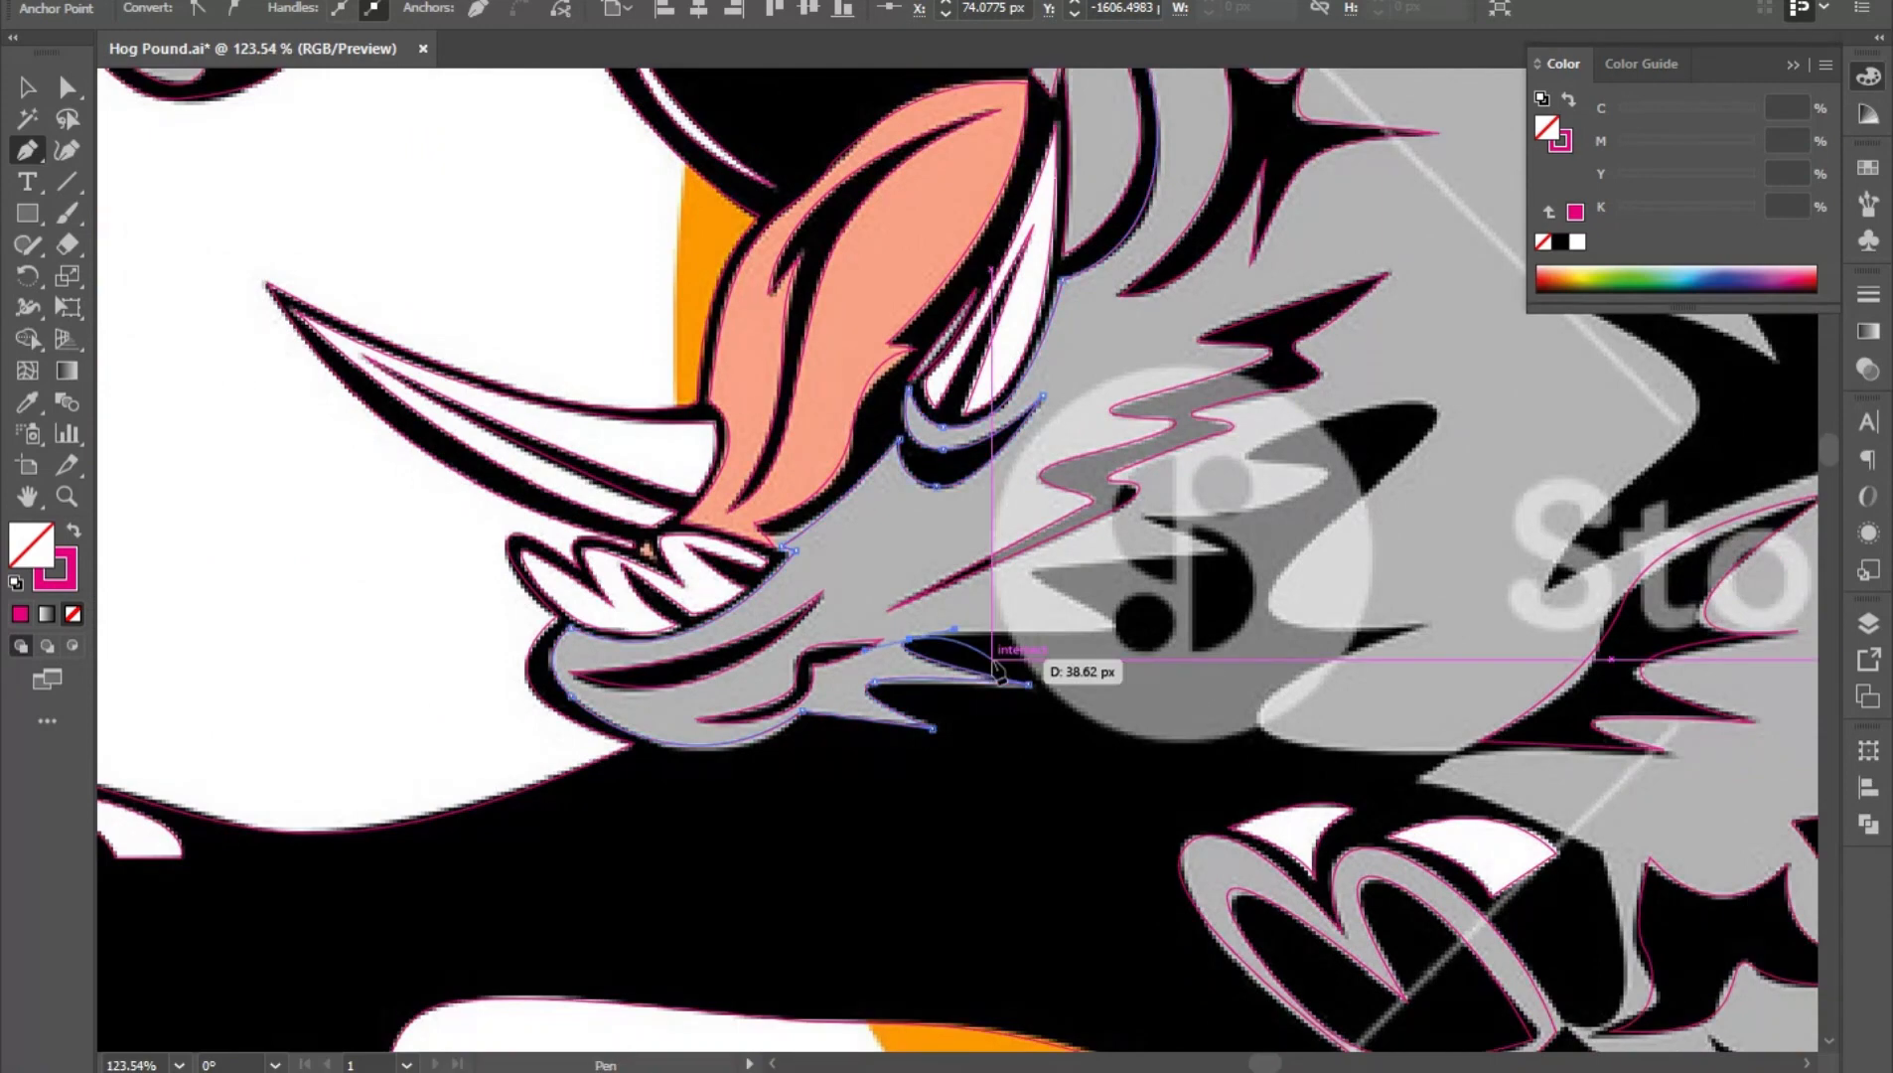
ctrl+drag(1005, 577, 1216, 596)
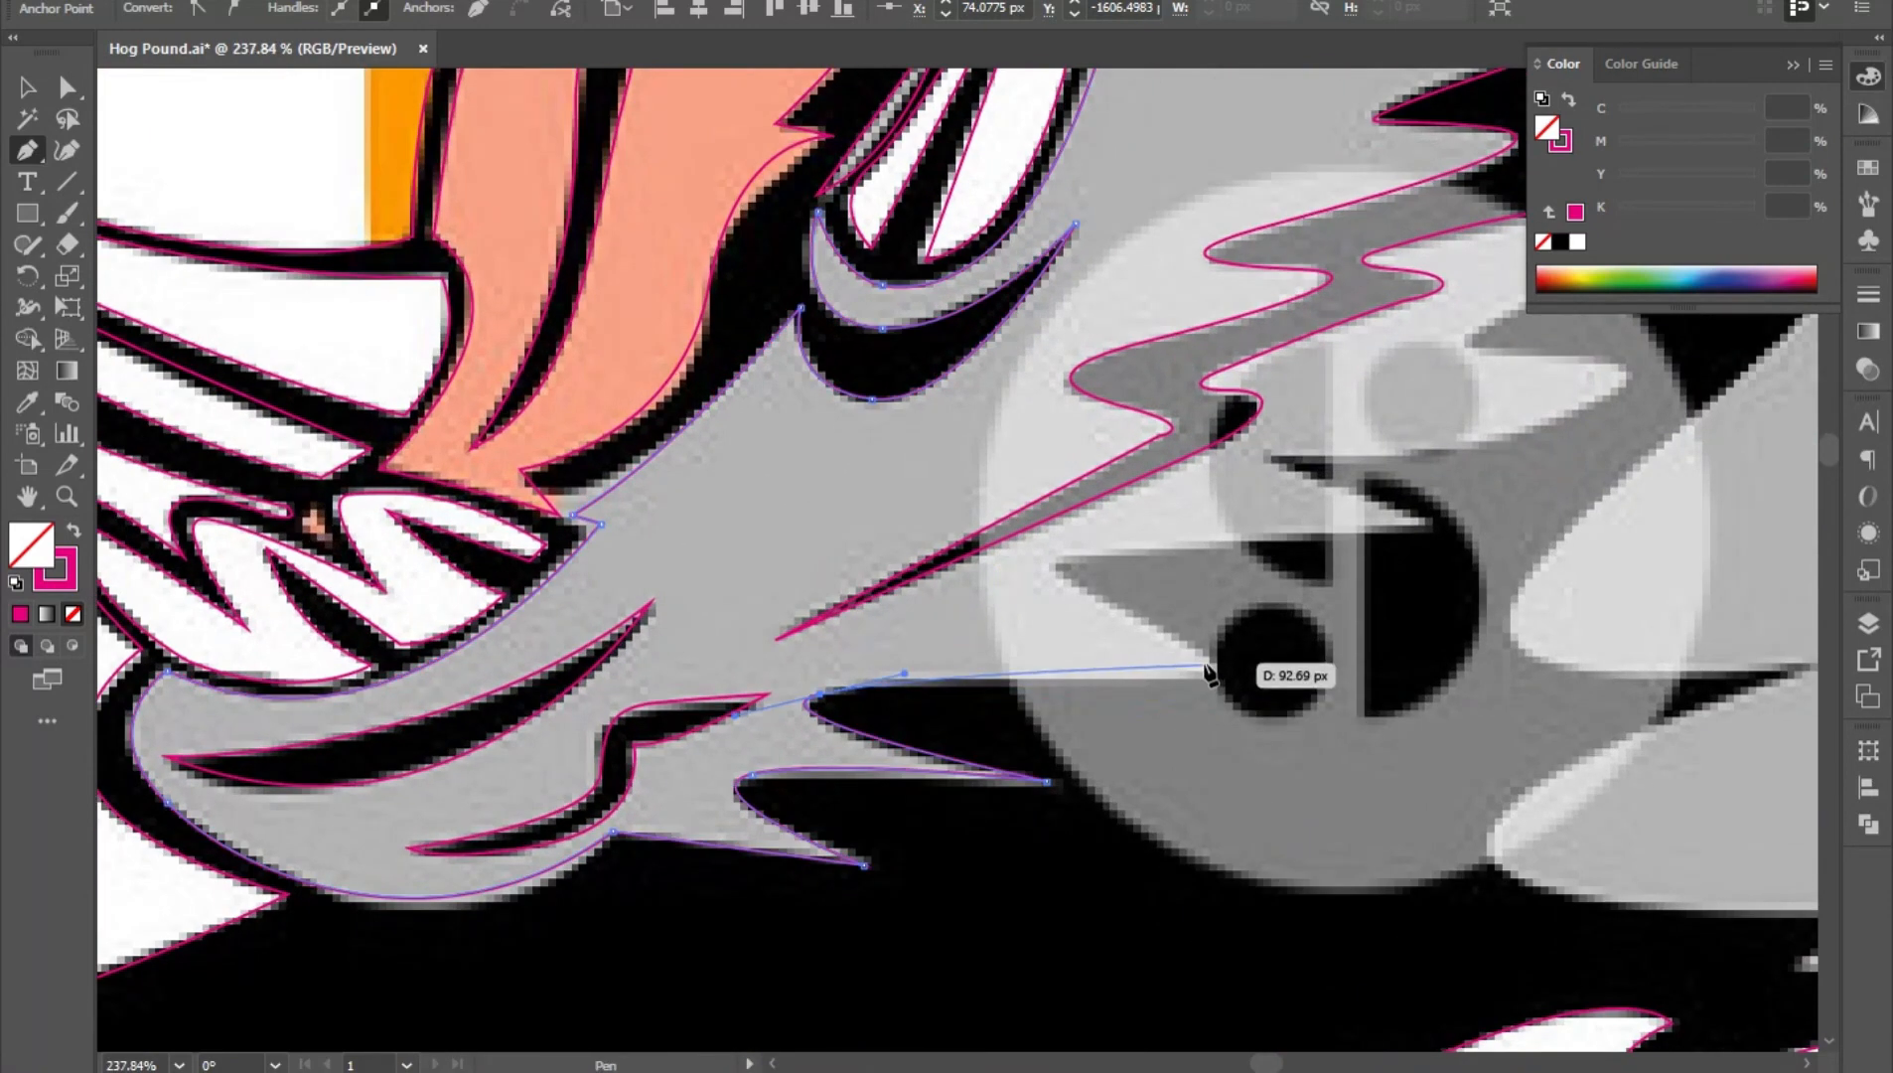
drag(1206, 663, 1160, 630)
drag(1070, 553, 1138, 536)
click(1415, 529)
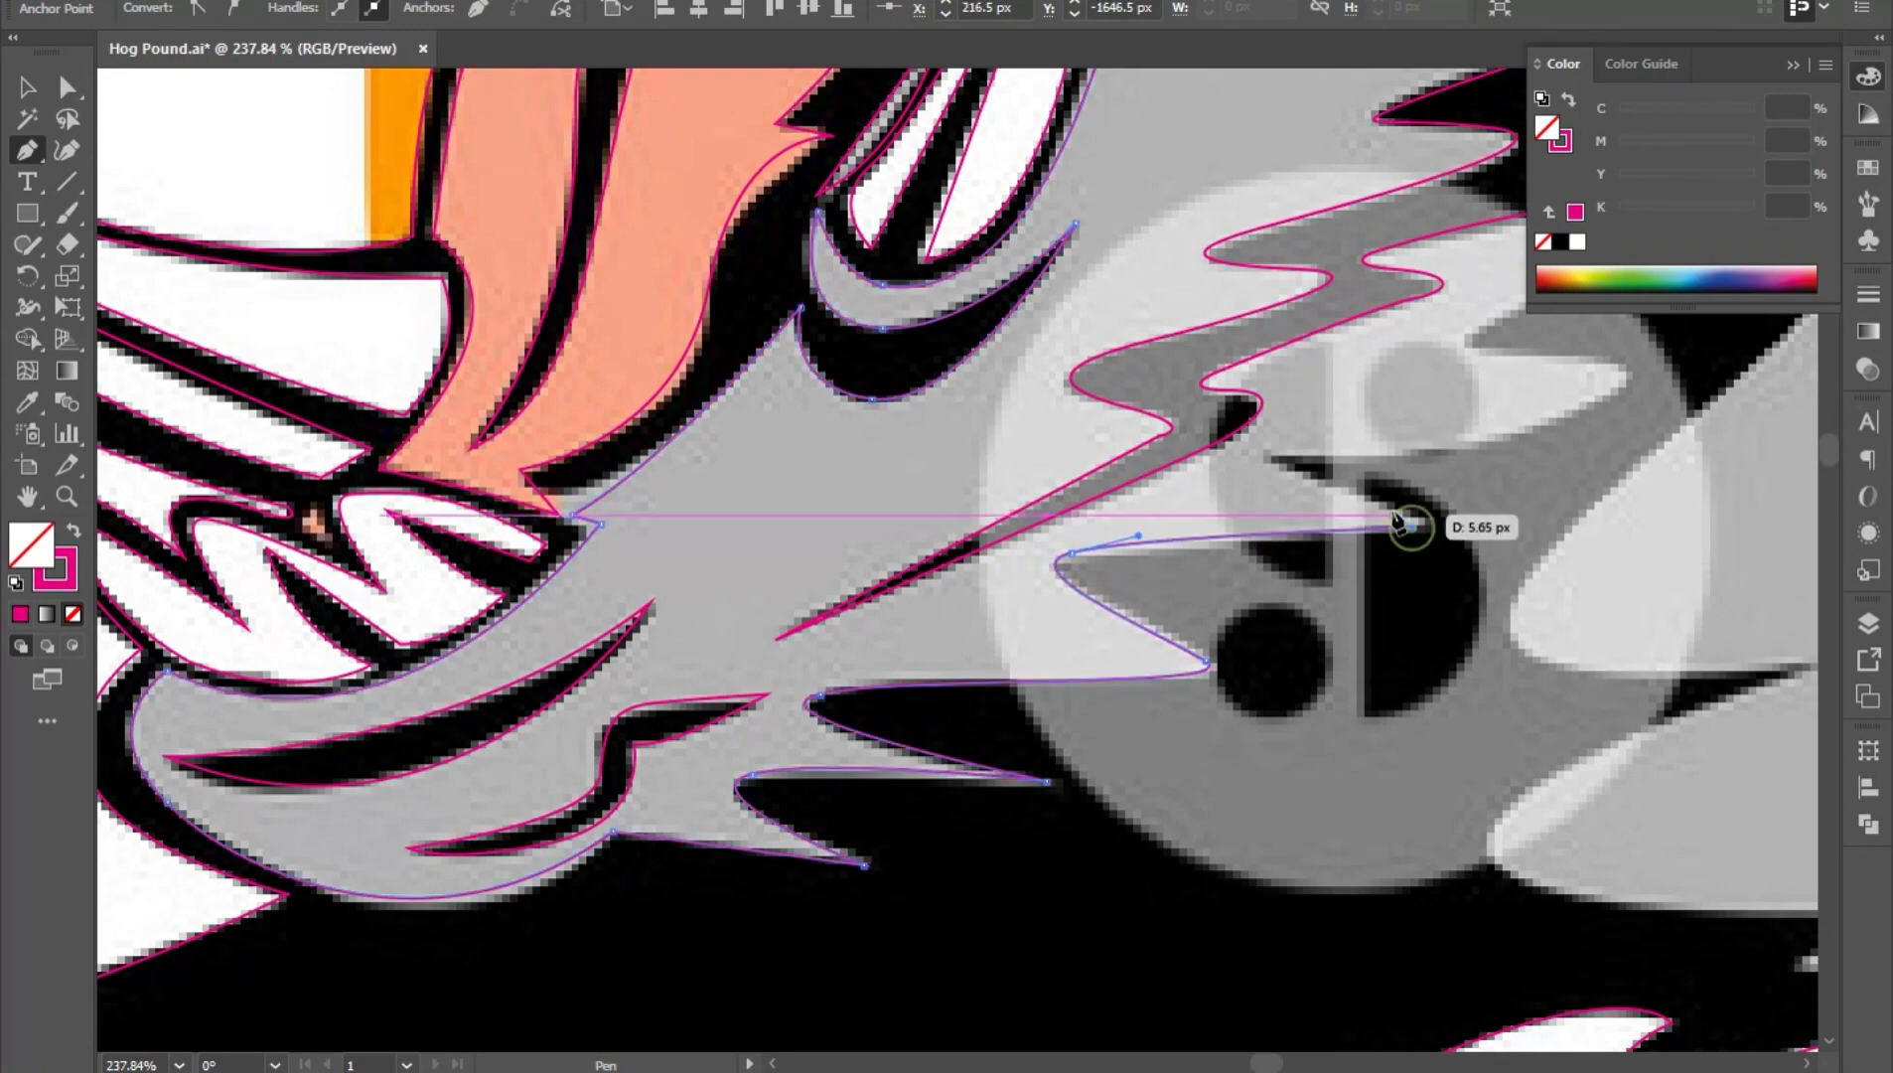
drag(1393, 506, 1329, 485)
click(1257, 456)
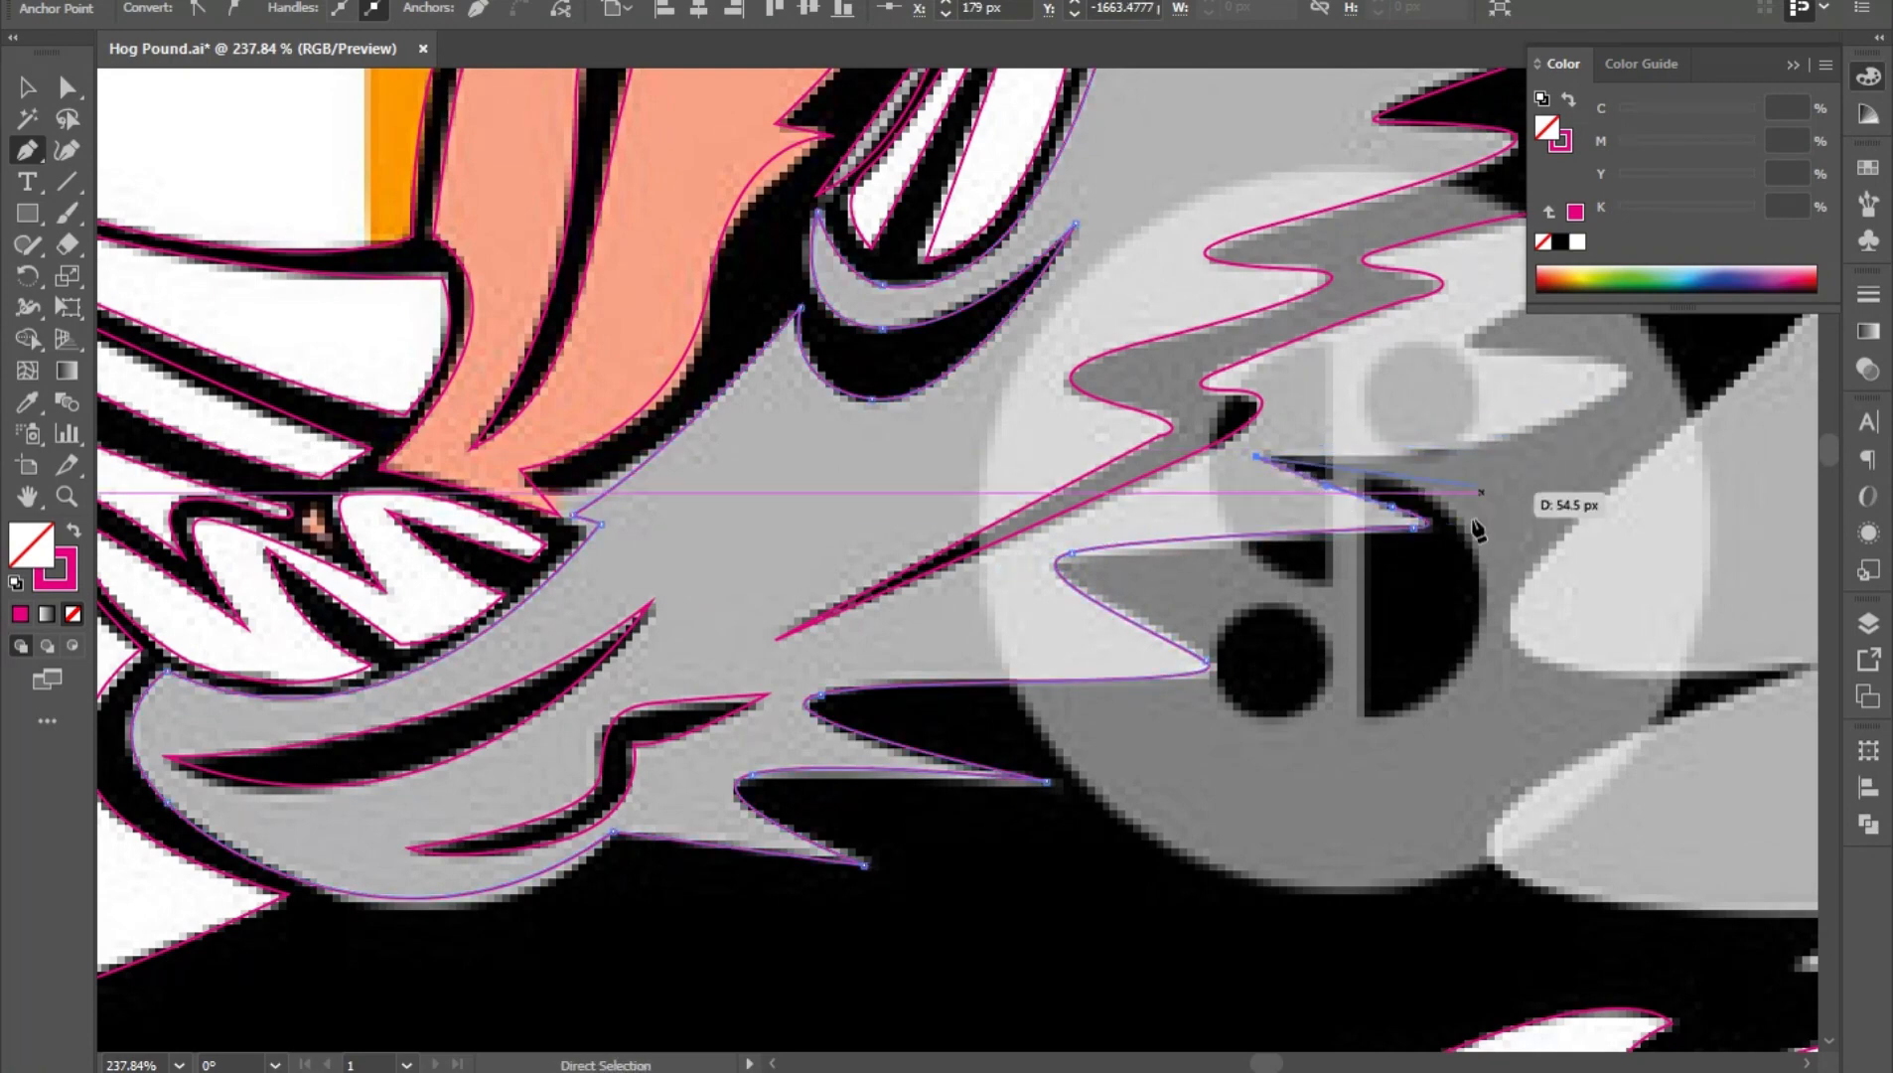
- Continue the outline around the upper light bend and over the rounded black lobe of the jaw shadow
drag(1480, 495, 1072, 662)
key(ctrl+z)
drag(1582, 419, 896, 703)
scroll(896, 703, up, 3)
drag(977, 642, 895, 615)
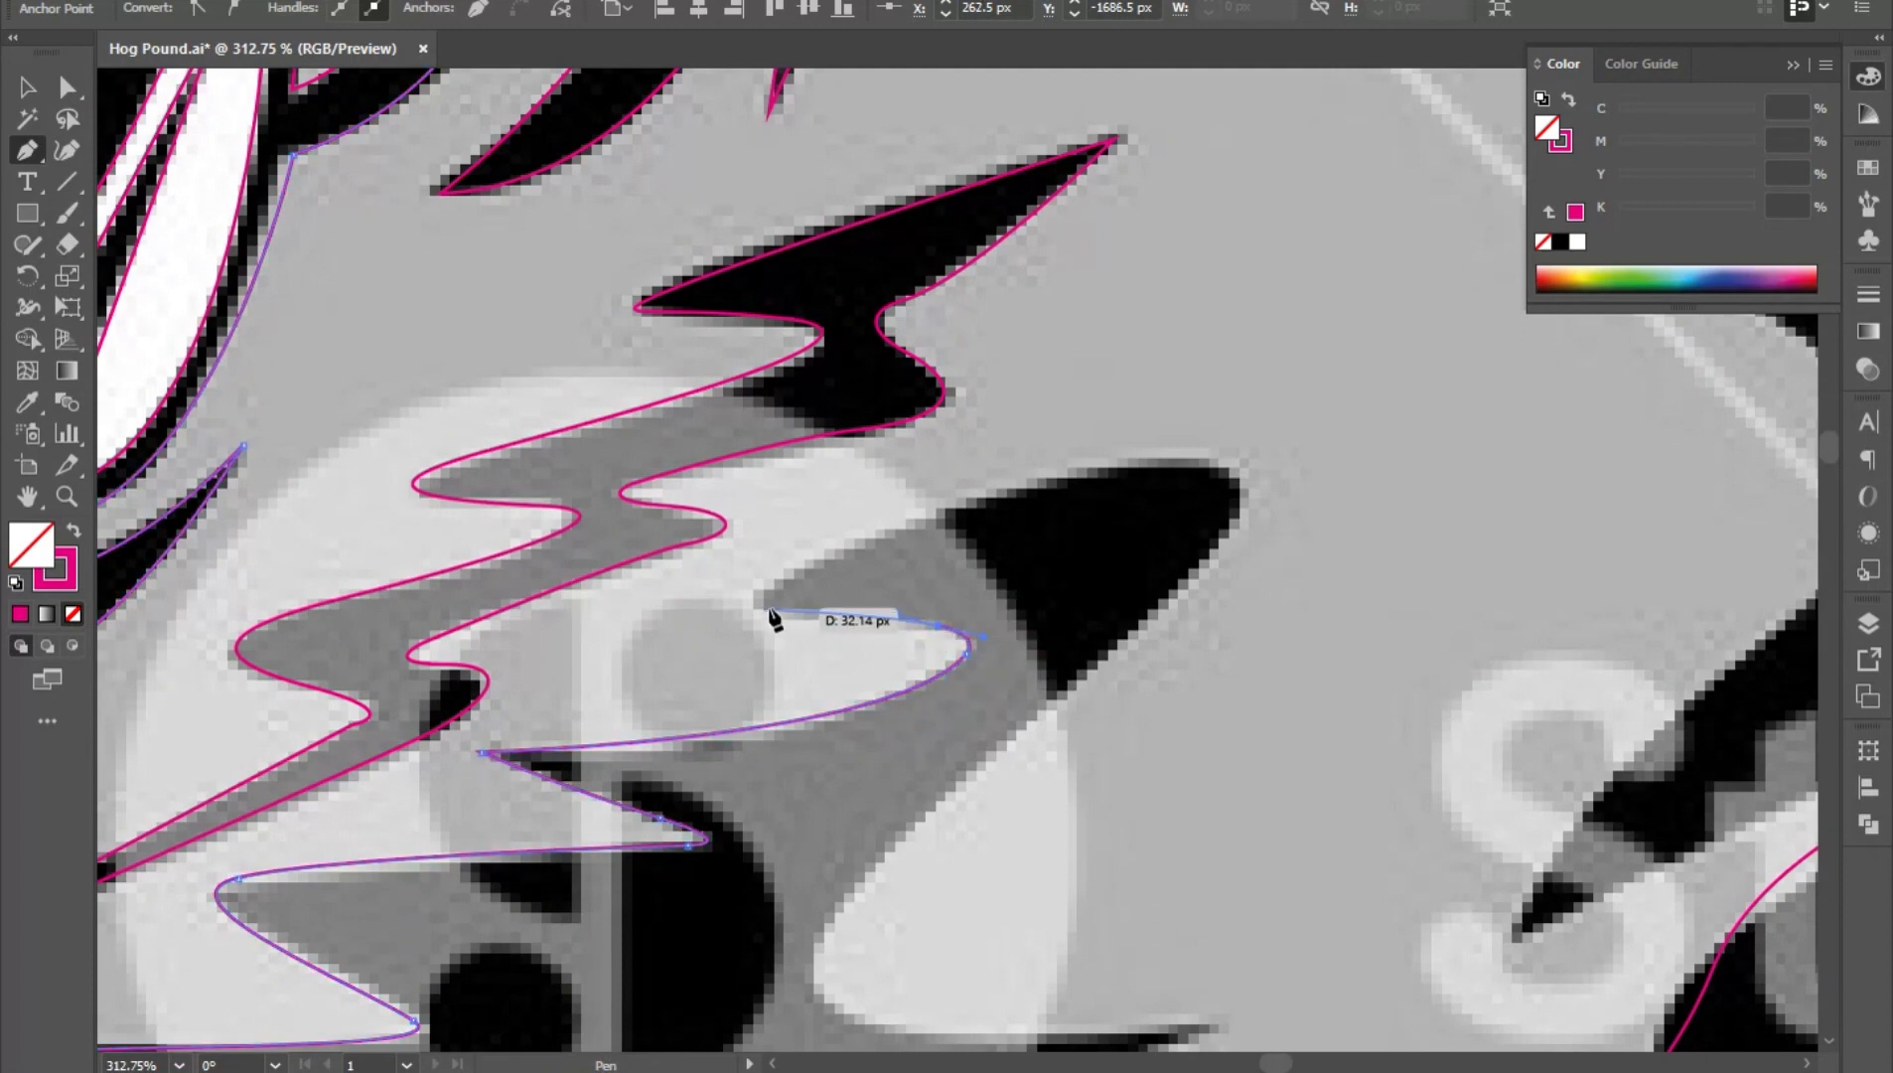
drag(788, 577, 853, 549)
drag(1229, 467, 1332, 494)
drag(1230, 525, 1336, 302)
- Trace the shadow's rear edge down from the lobe, out to the narrow black point and back to the lower grey bulge
click(992, 645)
drag(971, 743, 1029, 780)
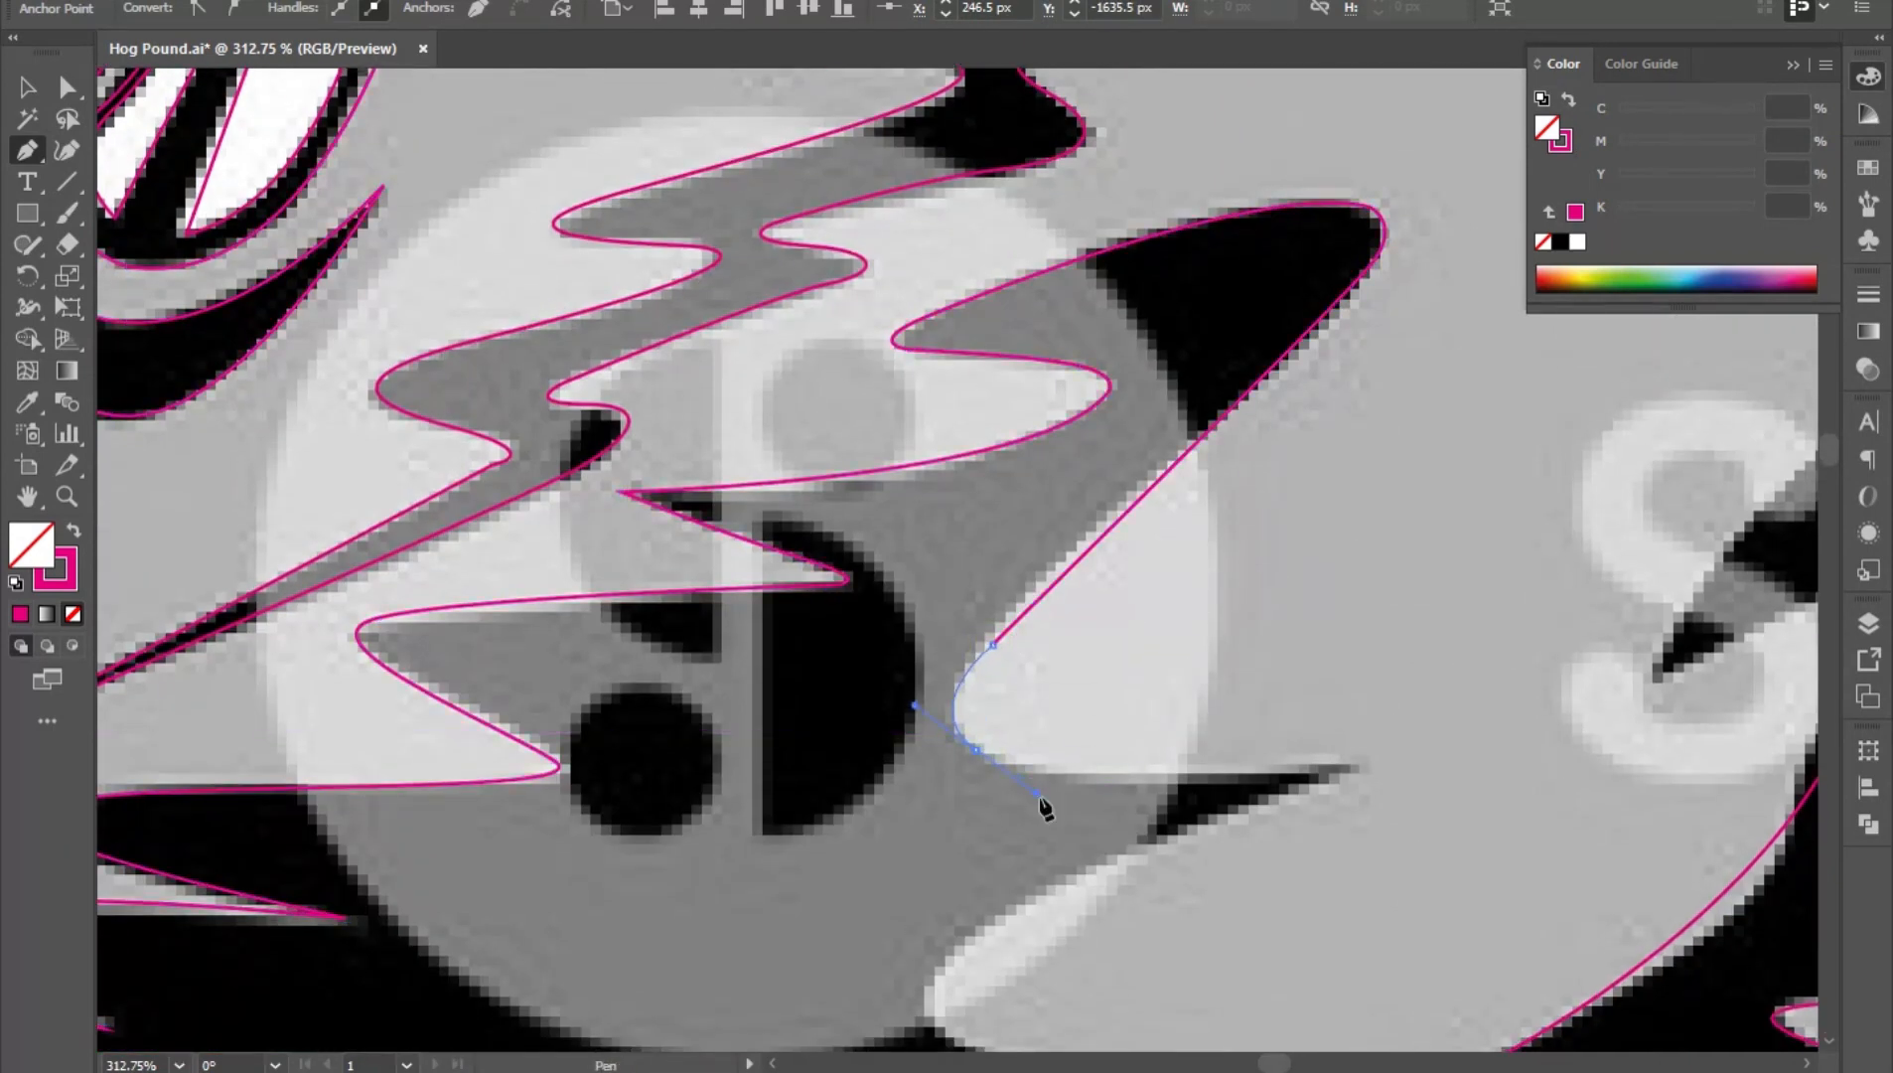
click(1371, 765)
drag(1312, 928, 1259, 528)
drag(887, 607, 892, 687)
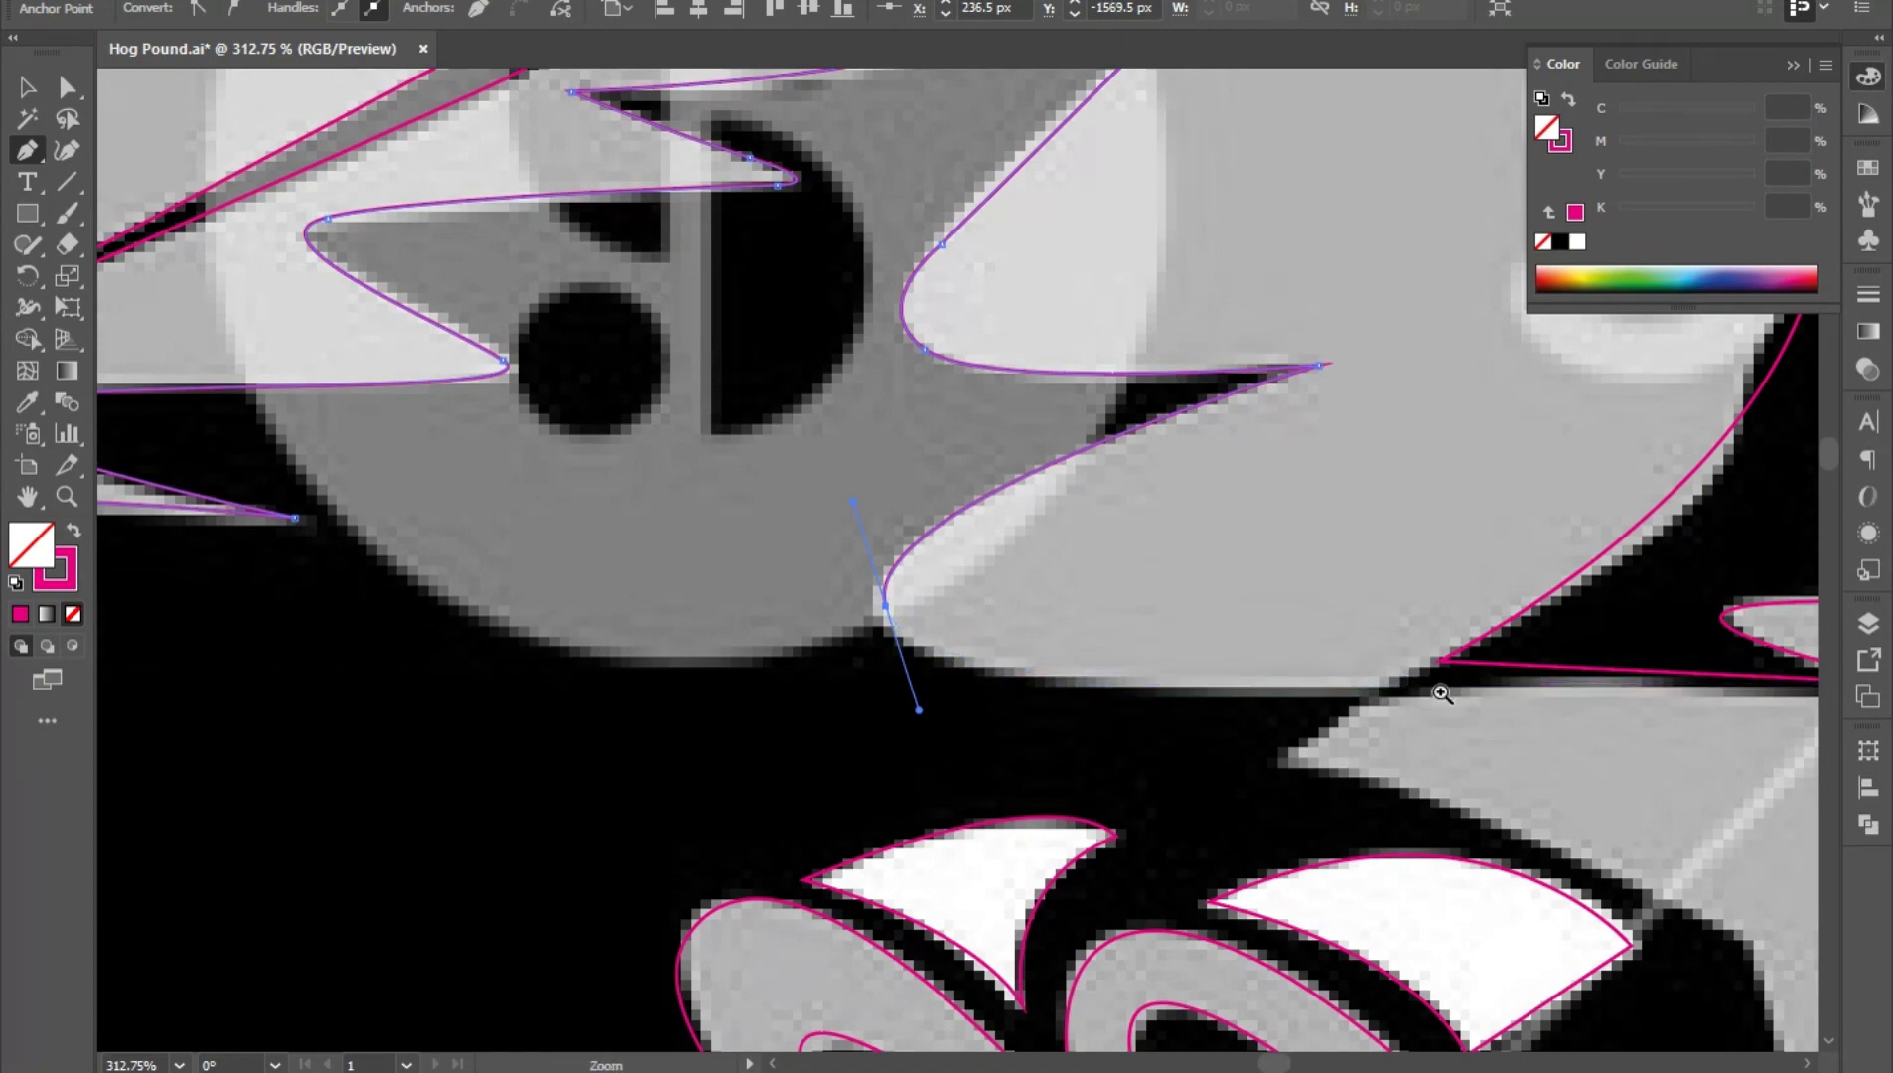
- Trace the bottom of the grey bulge and the pointed grey area above the white hoof shape to its lower corner
drag(1446, 693, 1358, 686)
drag(1358, 687, 785, 590)
drag(785, 590, 902, 606)
click(761, 638)
drag(1307, 845, 885, 574)
click(922, 602)
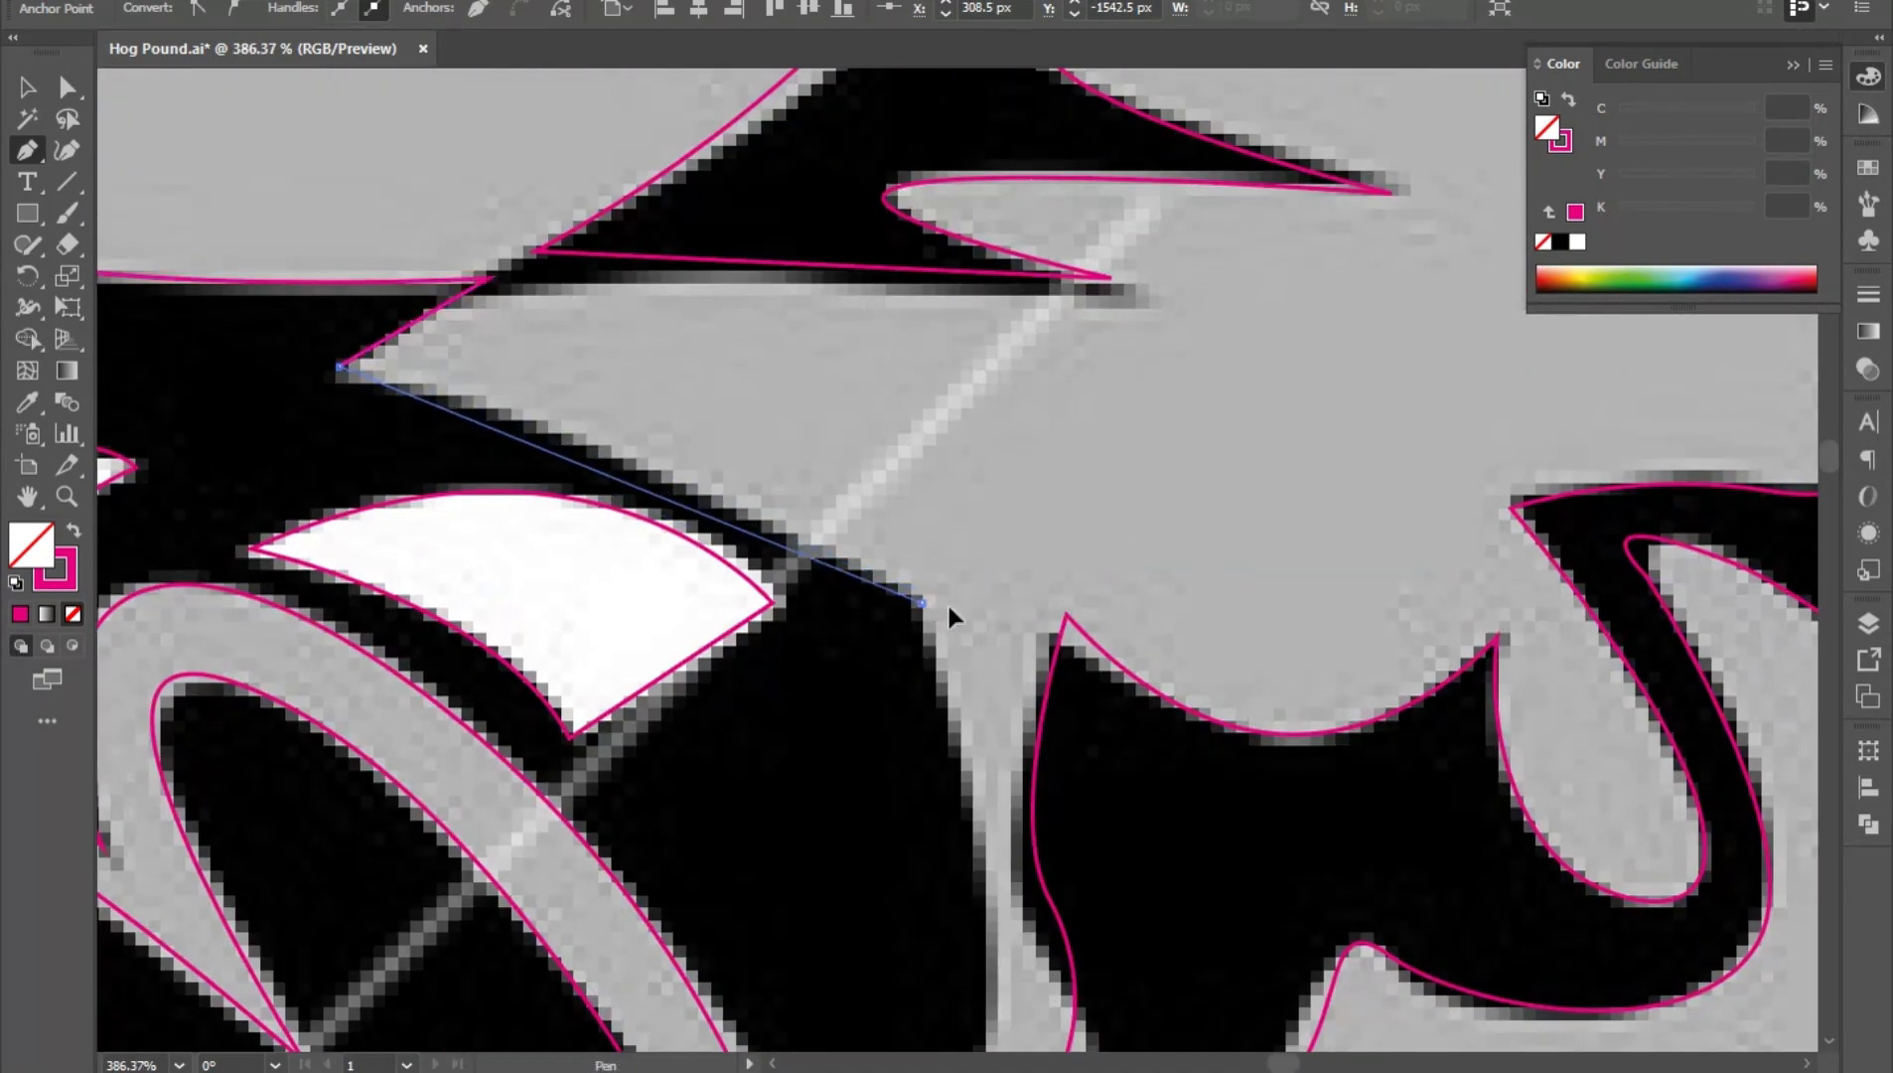
click(922, 602)
- Continue the outline down the narrow grey strip and along the curved lower edge of the grey fur to its first tip
drag(967, 921, 1056, 602)
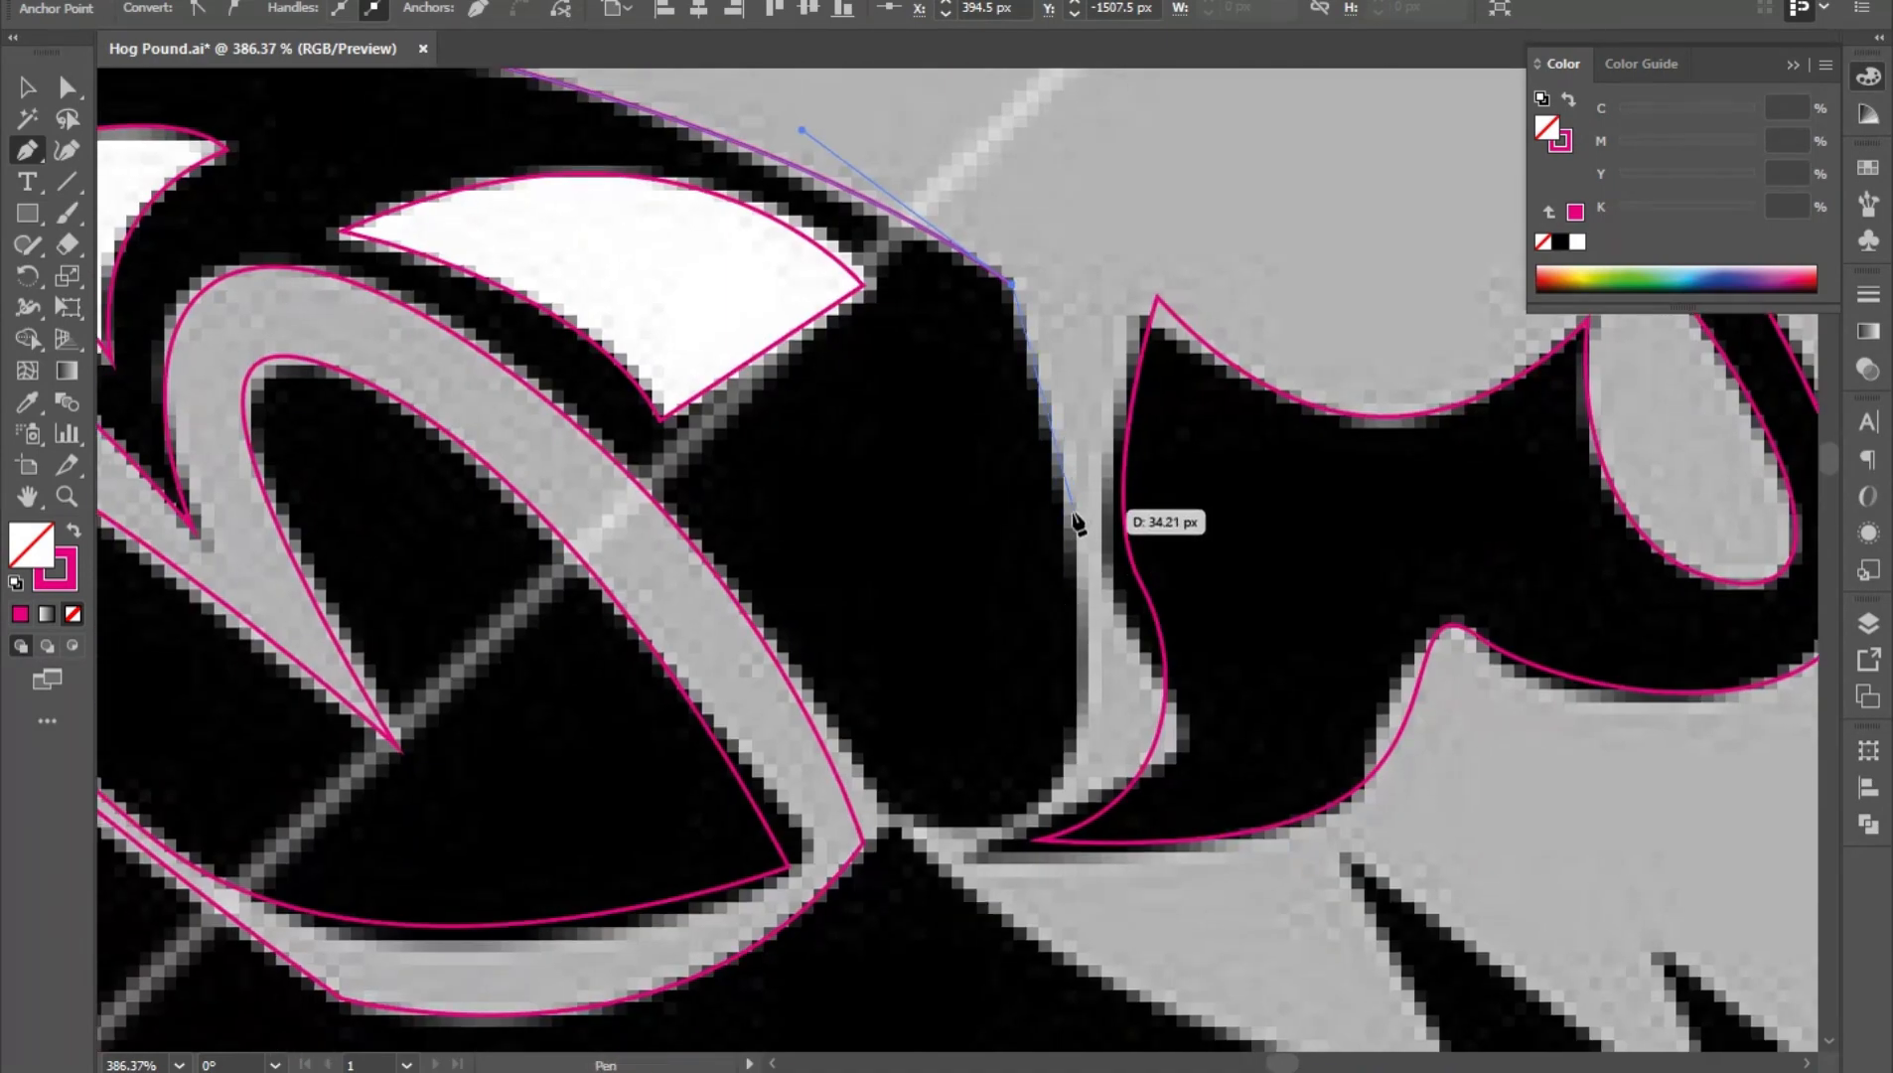
drag(1078, 678, 1077, 847)
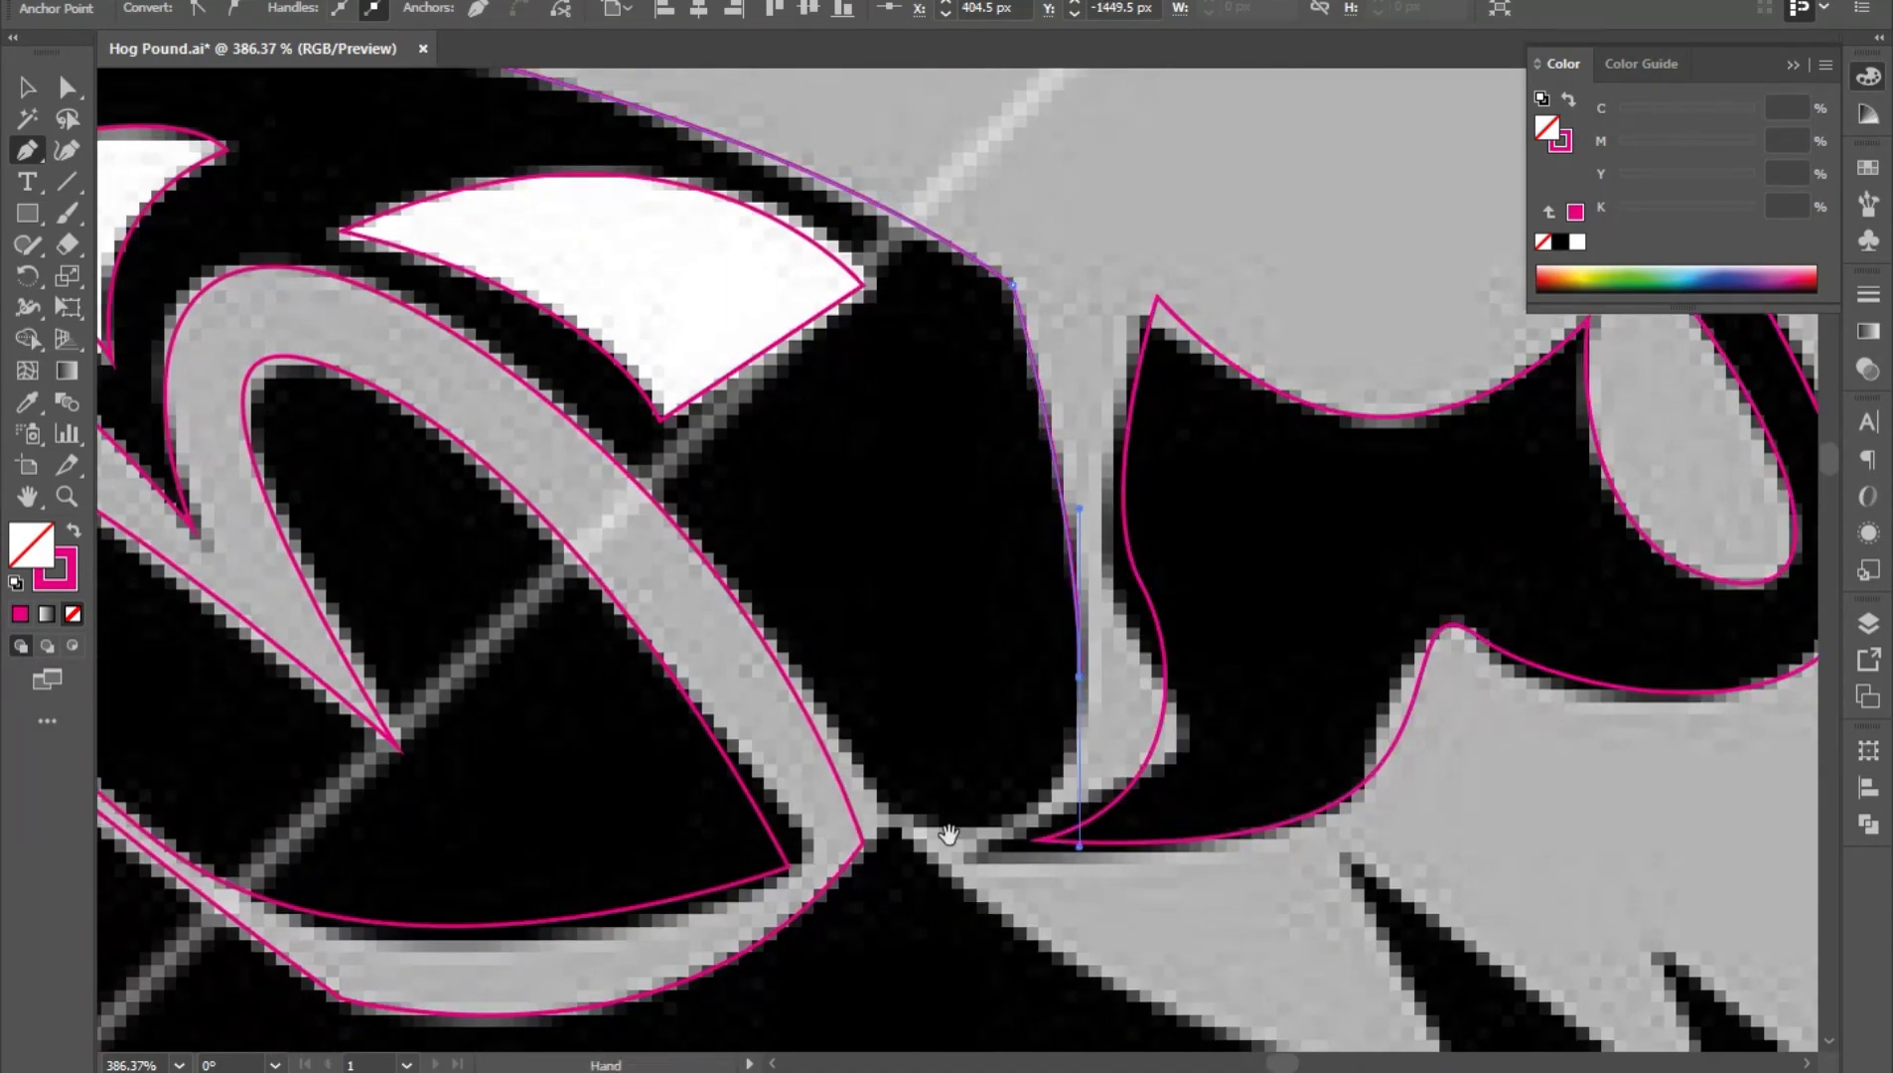
drag(904, 827, 1132, 844)
drag(1249, 979, 923, 681)
drag(1346, 794, 1424, 815)
- Trace the zigzag lower fur edge with straight segments from the first notch through the next three pointed tufts
click(1243, 566)
drag(1256, 694, 790, 581)
click(1162, 739)
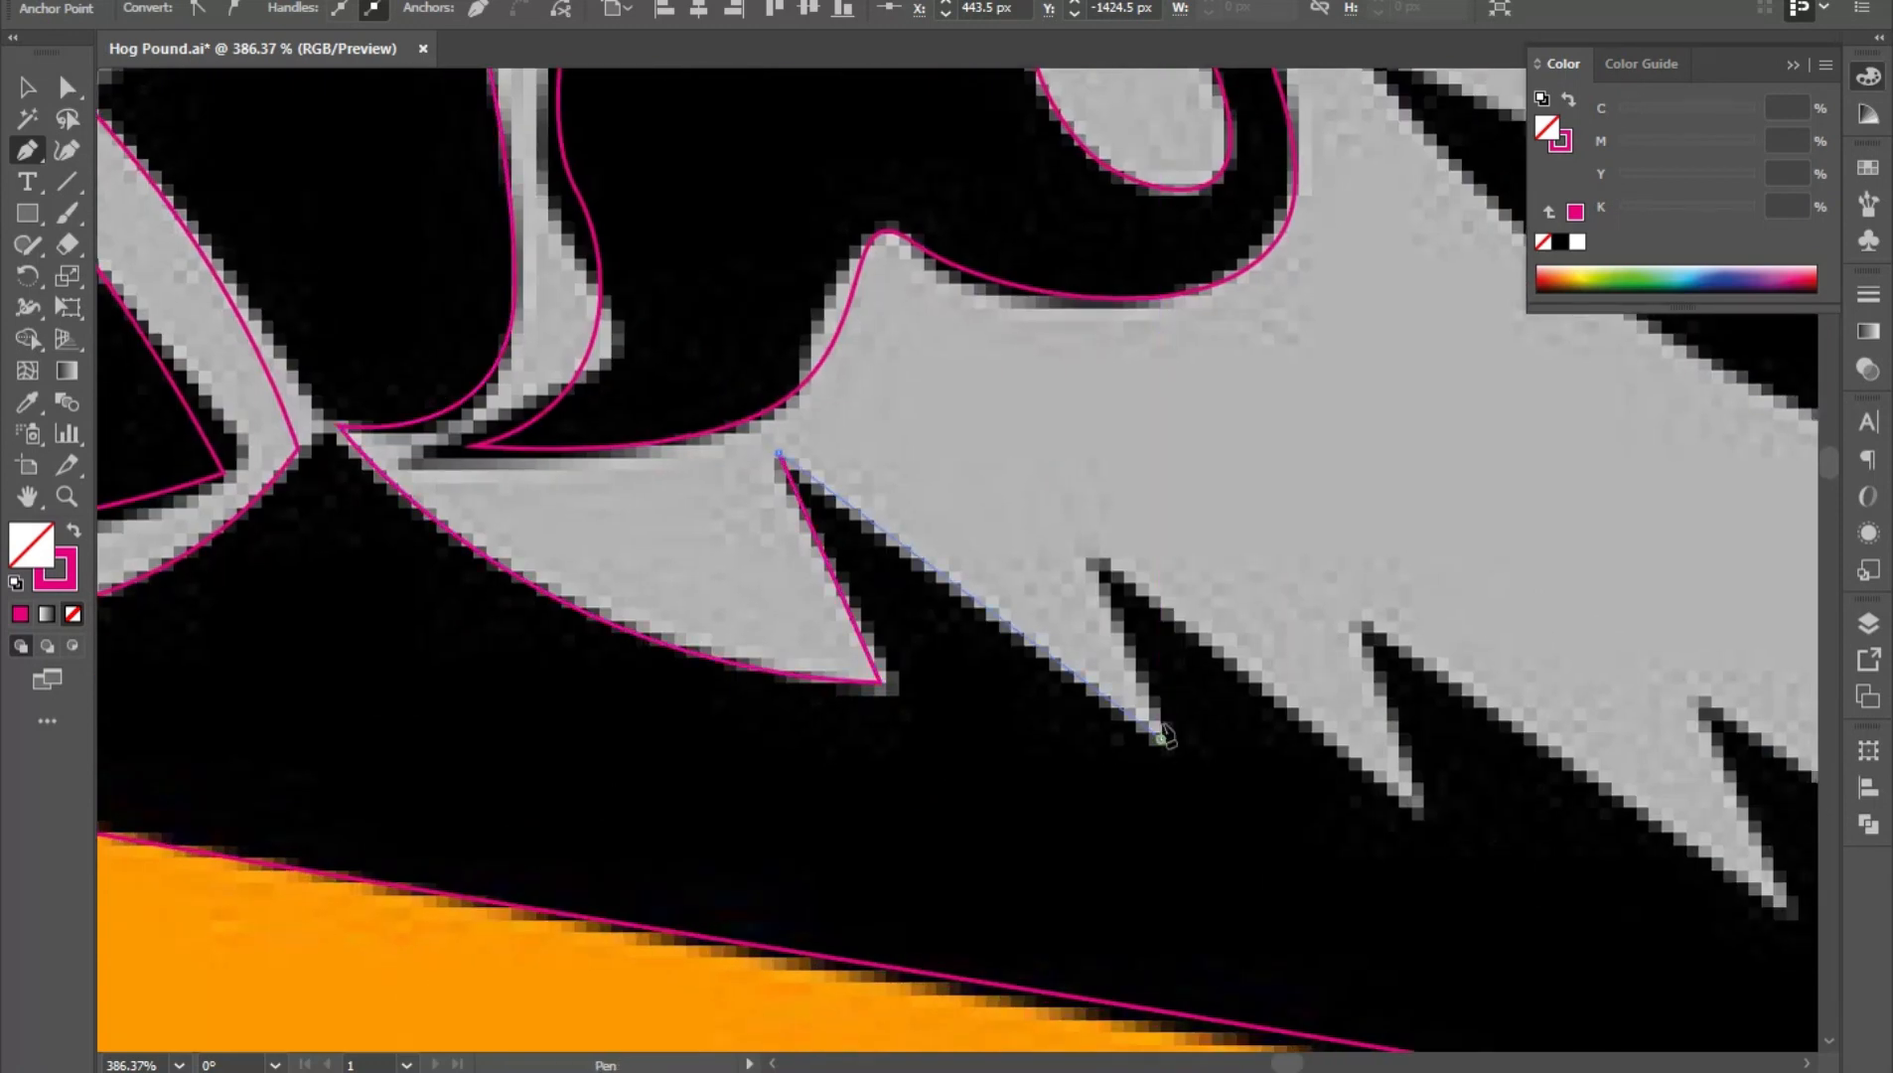
click(1097, 548)
click(1429, 811)
drag(1362, 625, 524, 498)
click(855, 564)
click(942, 778)
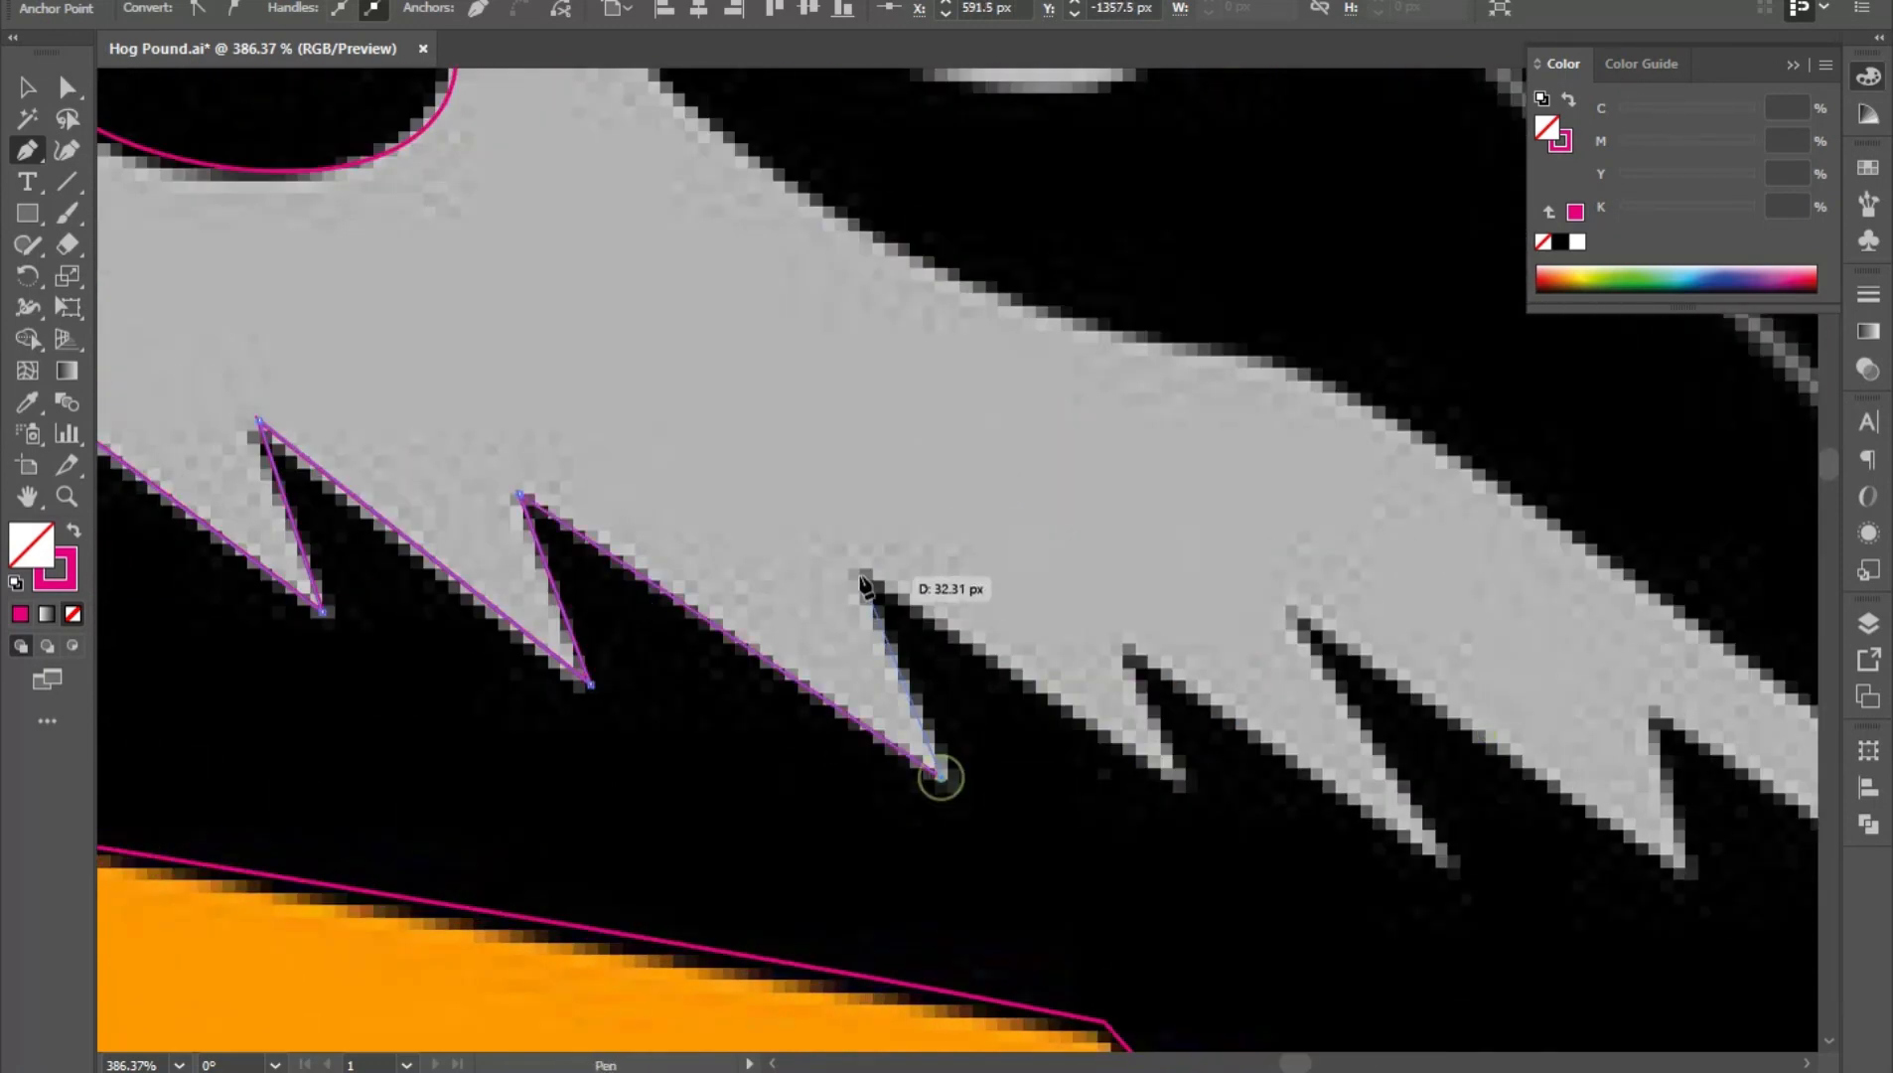
- Extend the zigzag fur outline with straight segments through three more tufts toward the rear end of the grey area
click(1180, 776)
click(1120, 651)
click(1446, 863)
click(1297, 621)
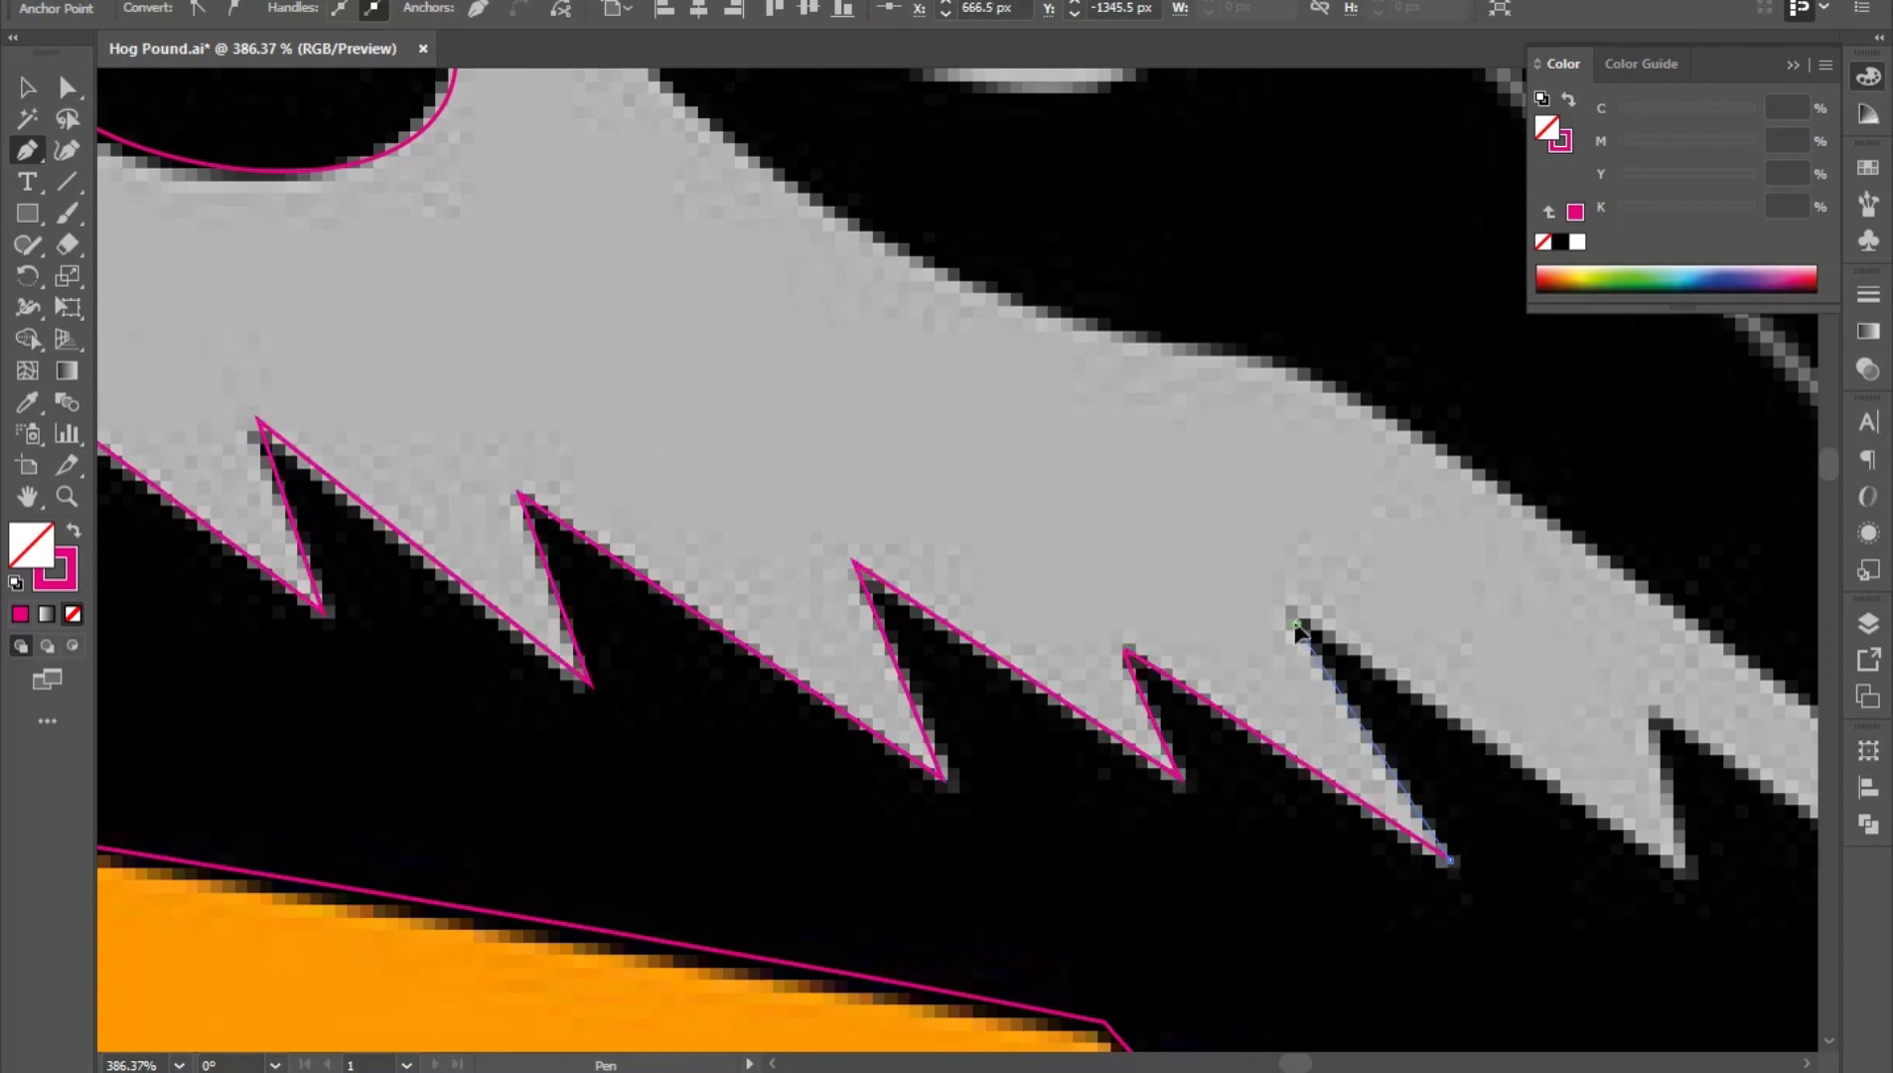
click(1681, 870)
drag(1554, 817, 1440, 775)
drag(1440, 775, 822, 687)
scroll(919, 639, up, 2)
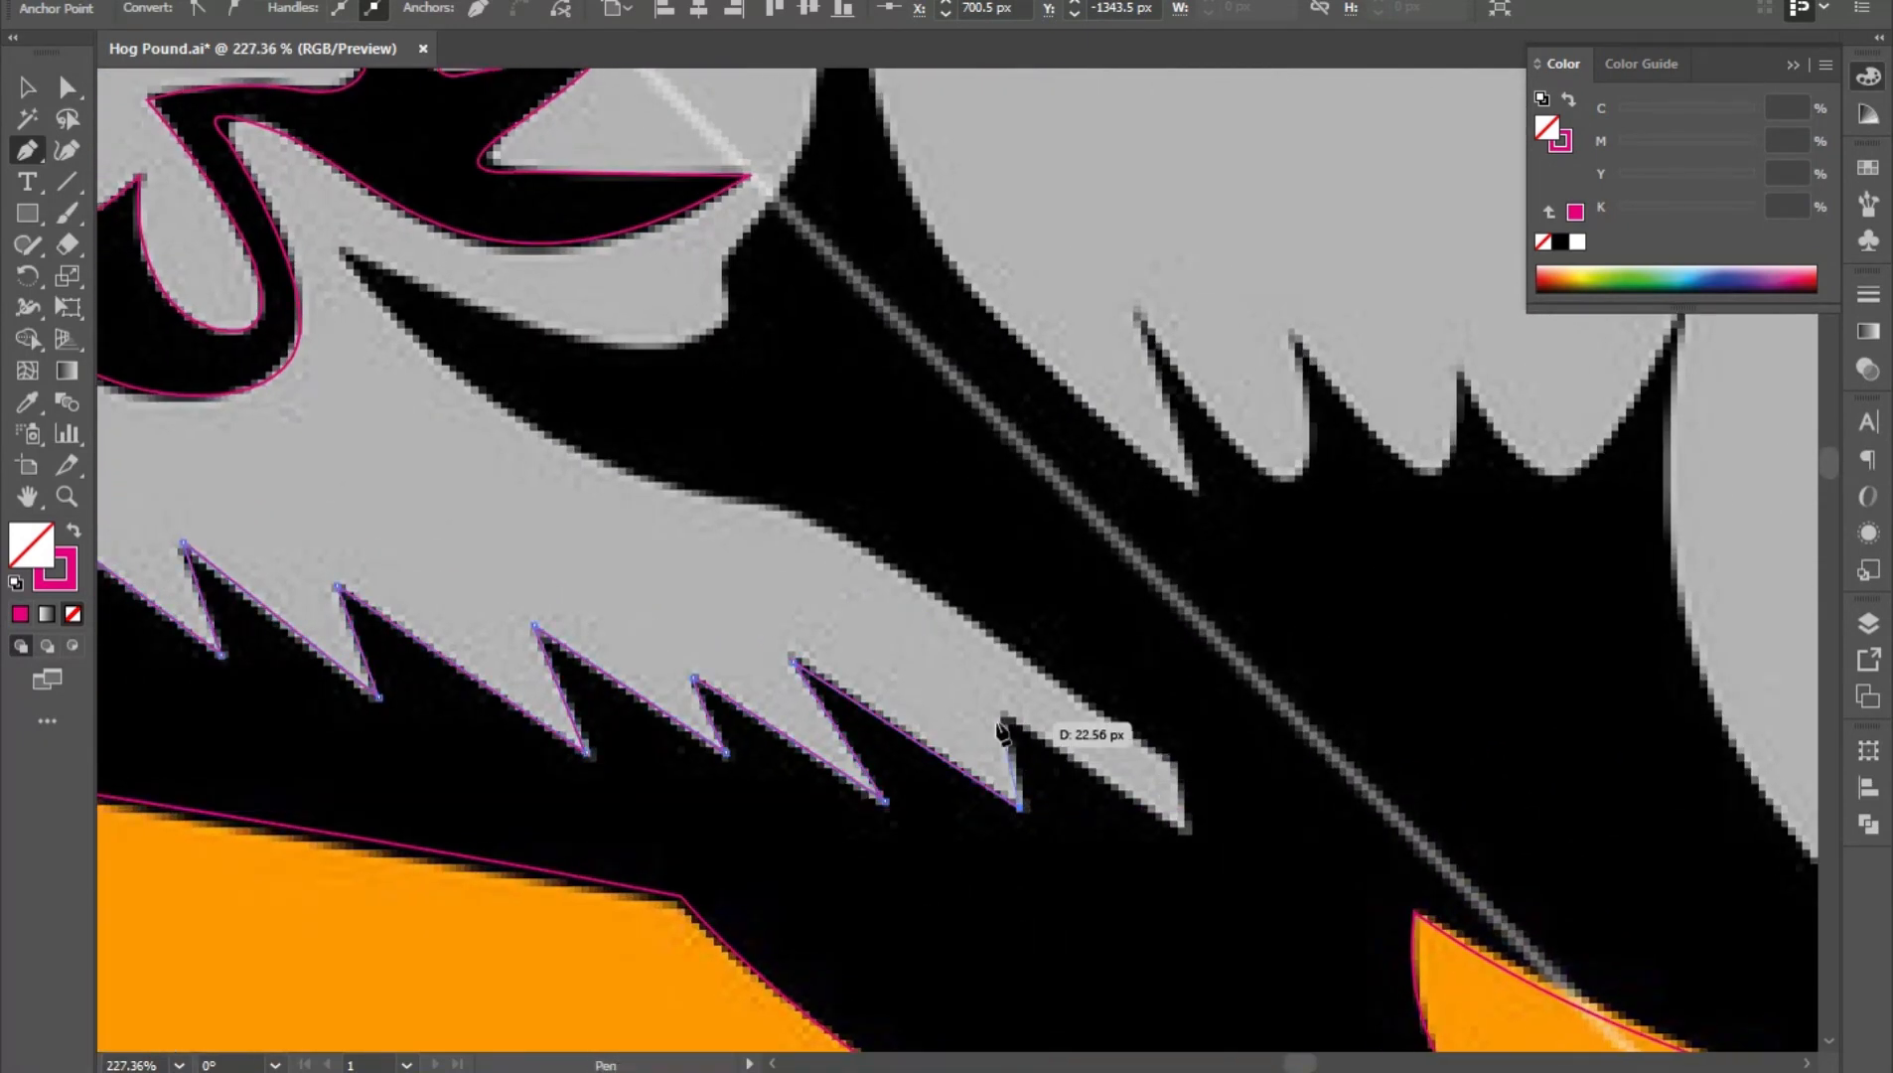
- Close off the rear end of the grey lower fur strip and trace its curved upper edge forward to the pointed black tip
click(1186, 827)
click(1177, 761)
drag(999, 674, 1187, 824)
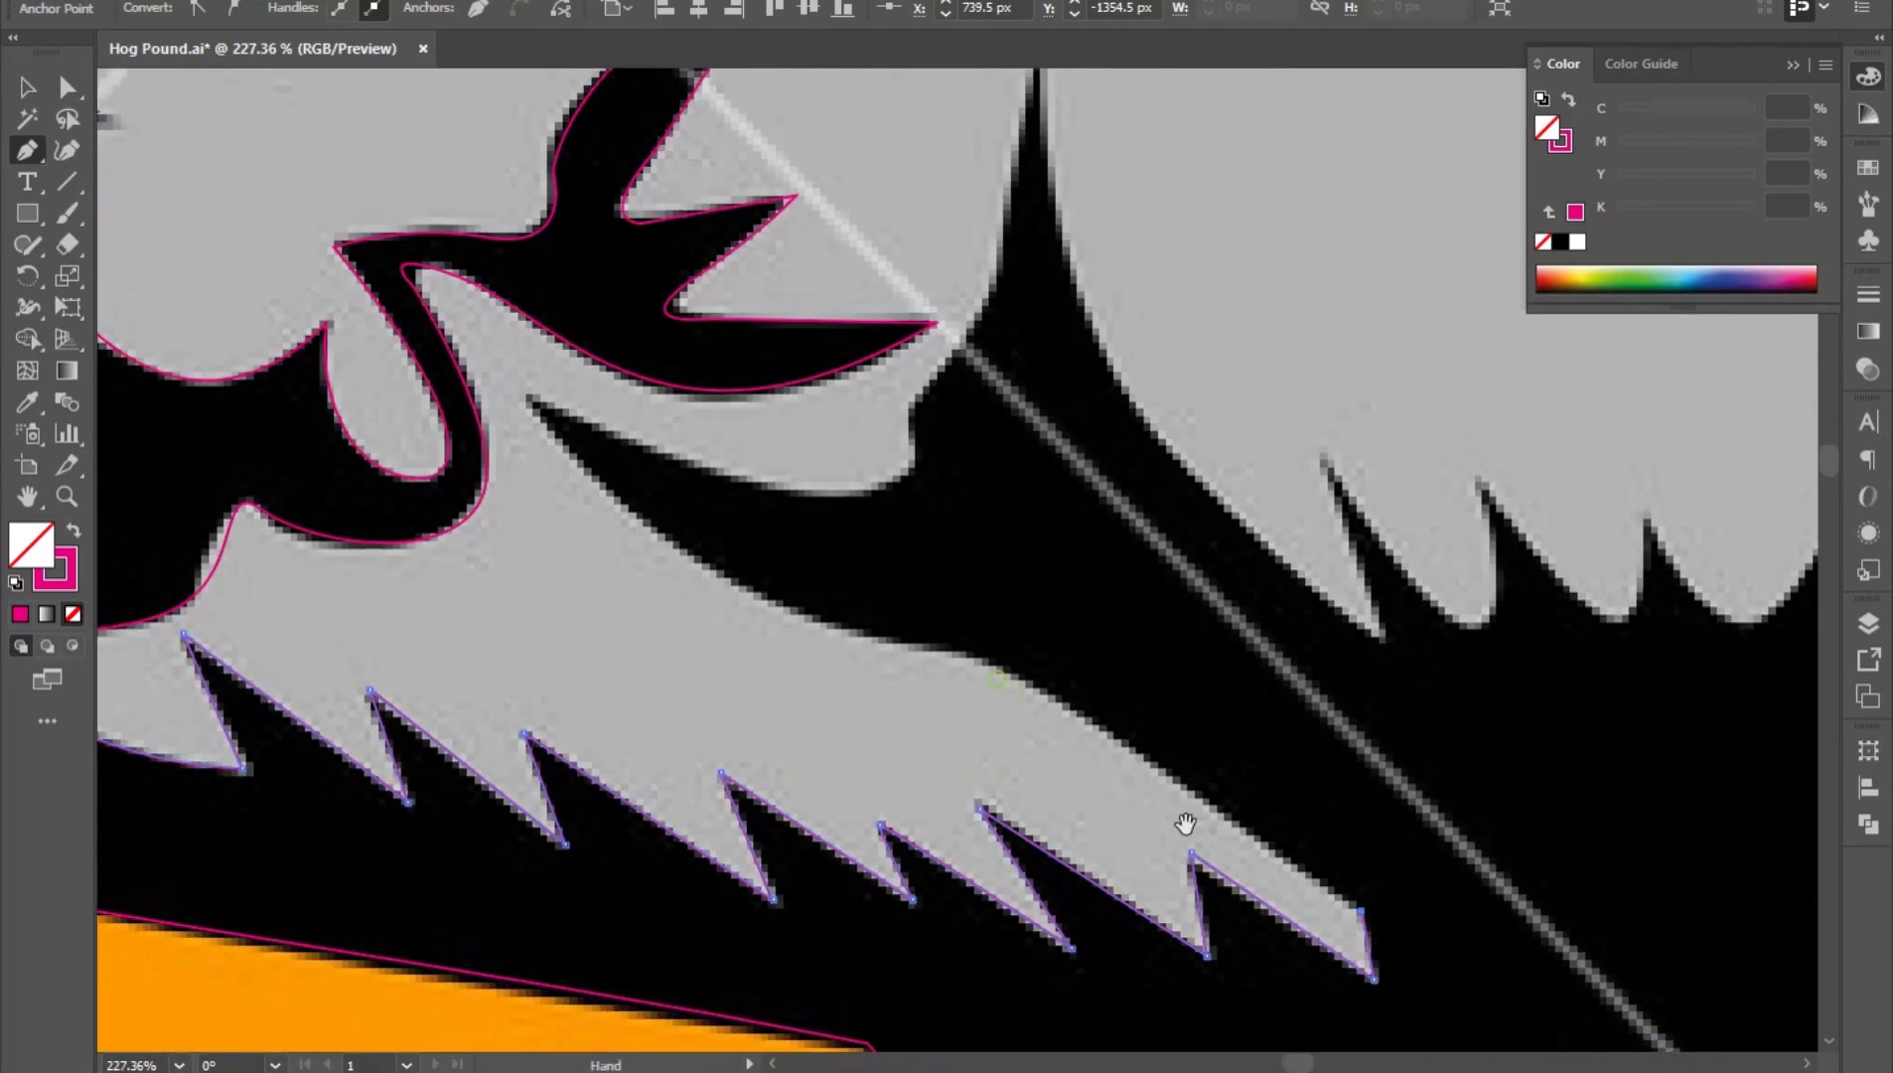
click(1080, 717)
drag(918, 647, 855, 635)
drag(713, 594, 989, 808)
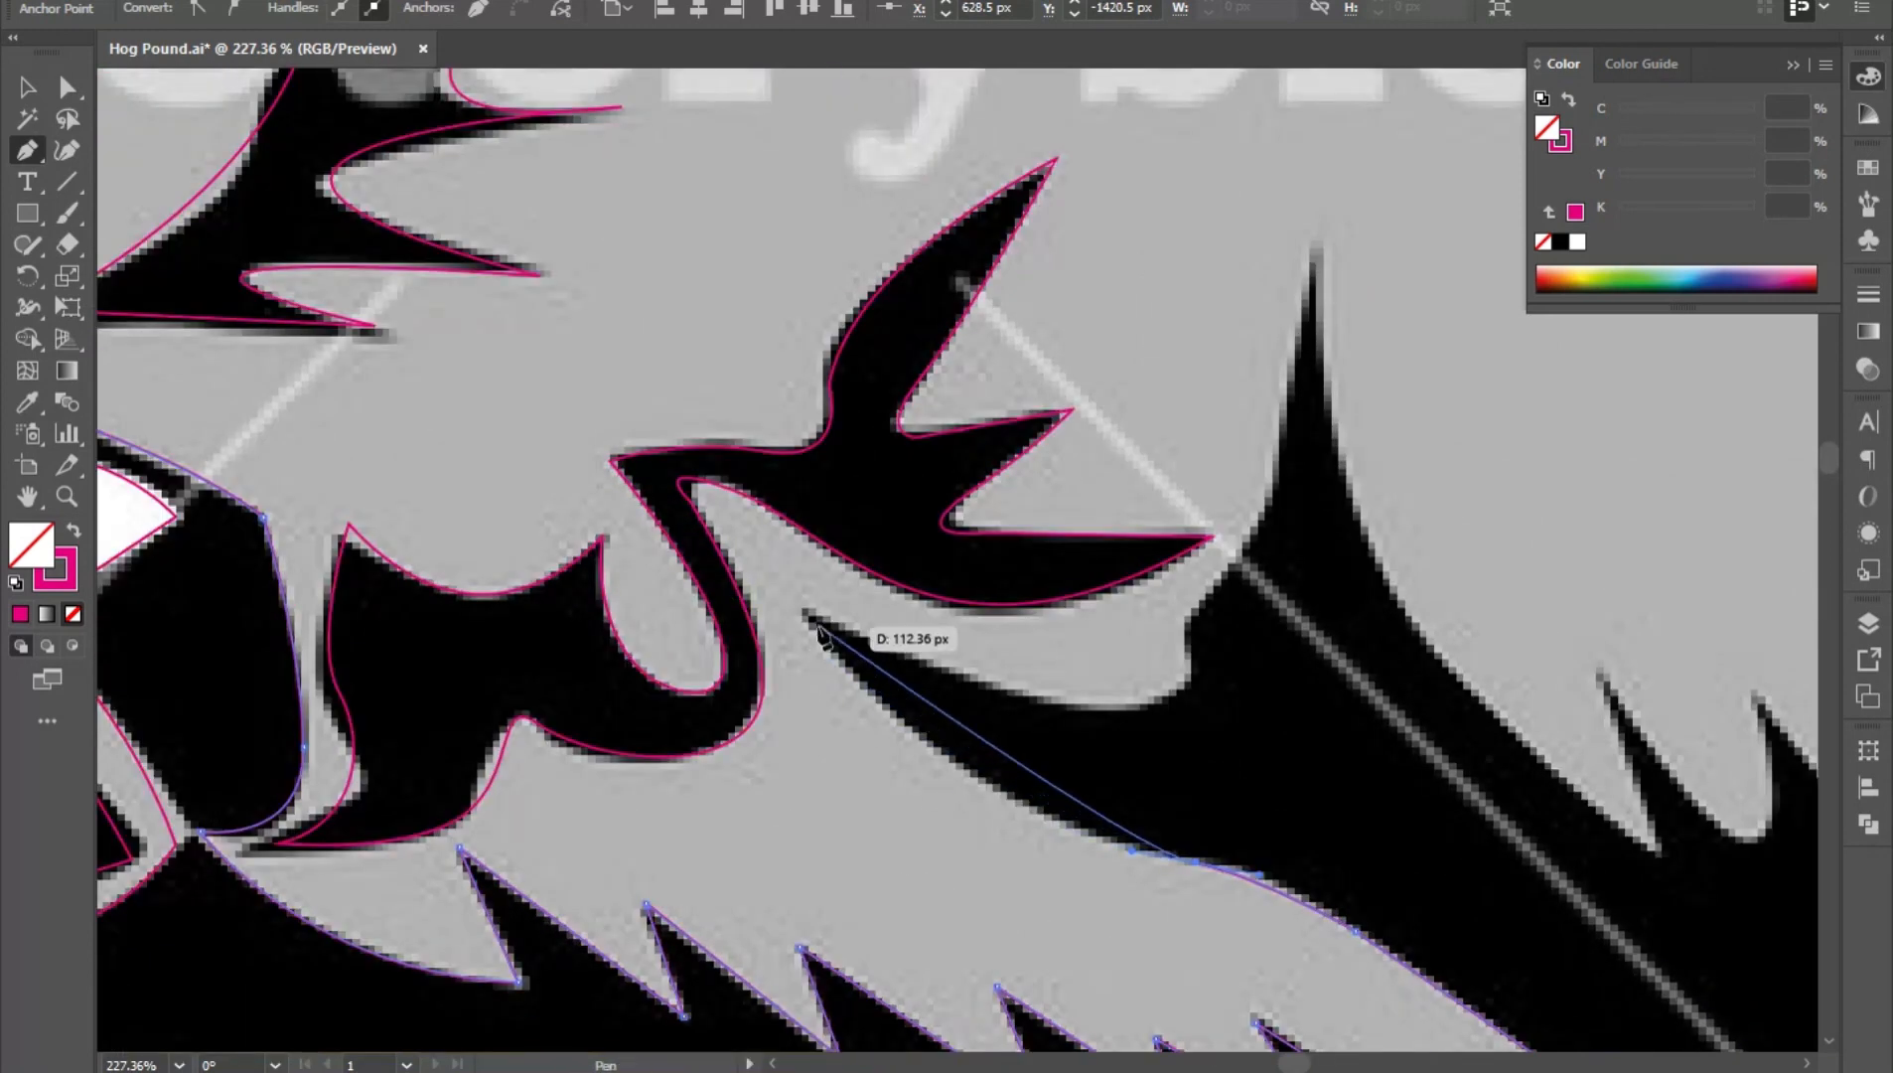
drag(813, 614, 745, 492)
- Trace the lower edge of the narrow grey bulge and continue up the front side of the tall black spike to its tip
click(1040, 700)
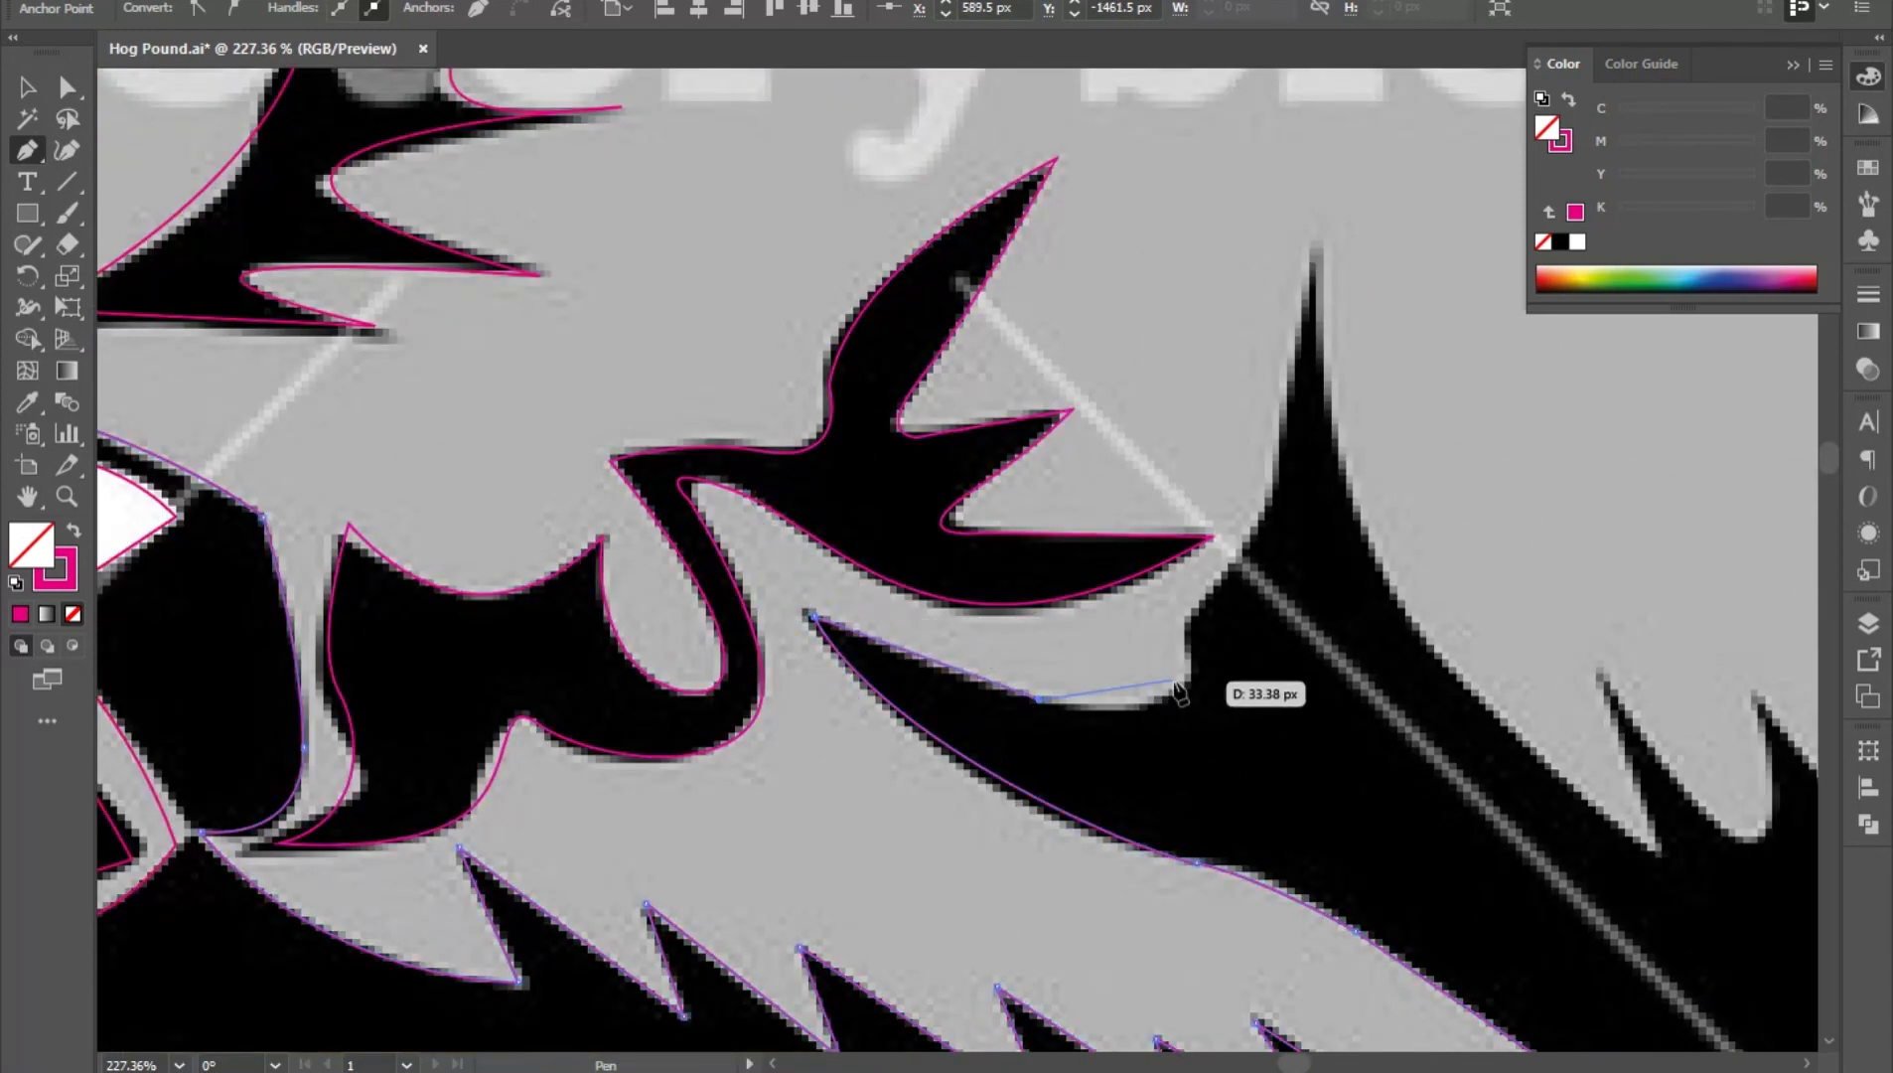
drag(1189, 678, 1306, 479)
drag(1306, 479, 990, 728)
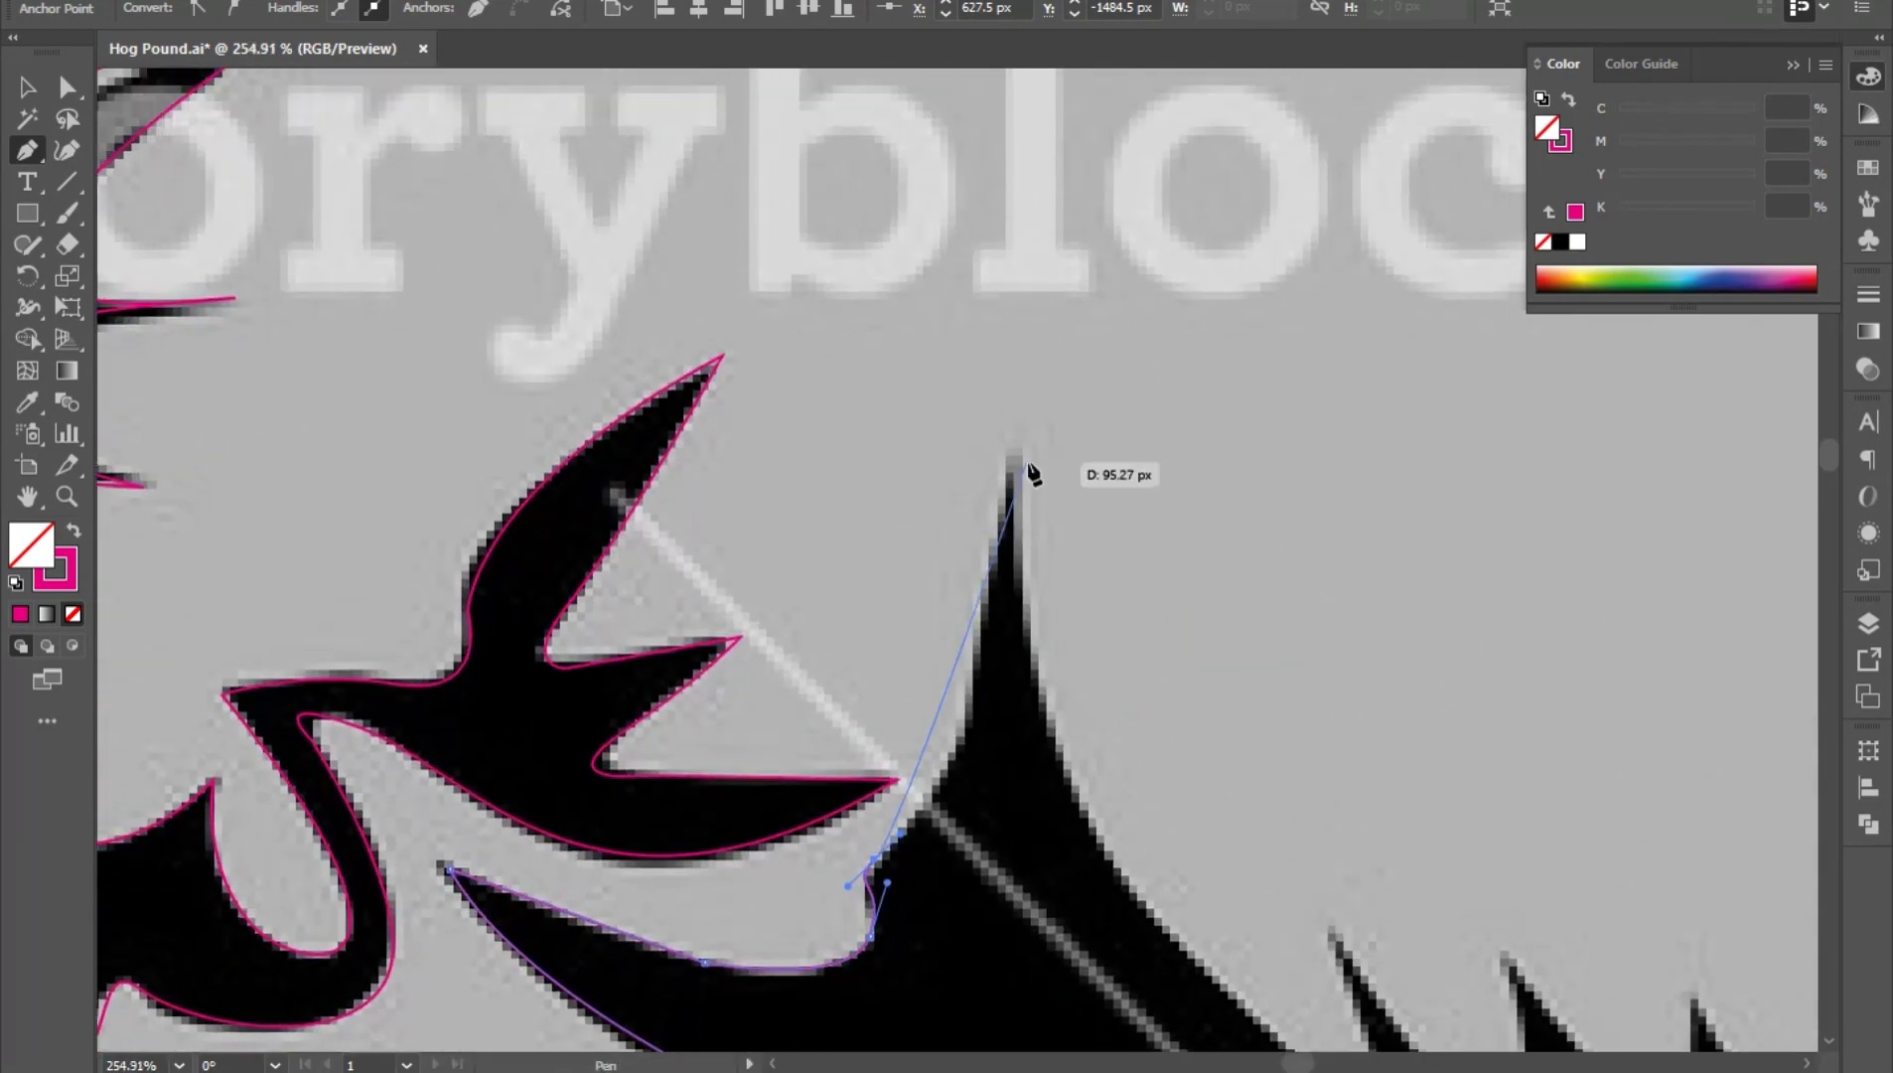
drag(1012, 458, 1035, 208)
drag(1012, 457, 1009, 454)
drag(1009, 456, 1030, 248)
- Trace down the rear side of the tall black spike and across the next three small pointed spikes along the belly
drag(1209, 836, 1011, 578)
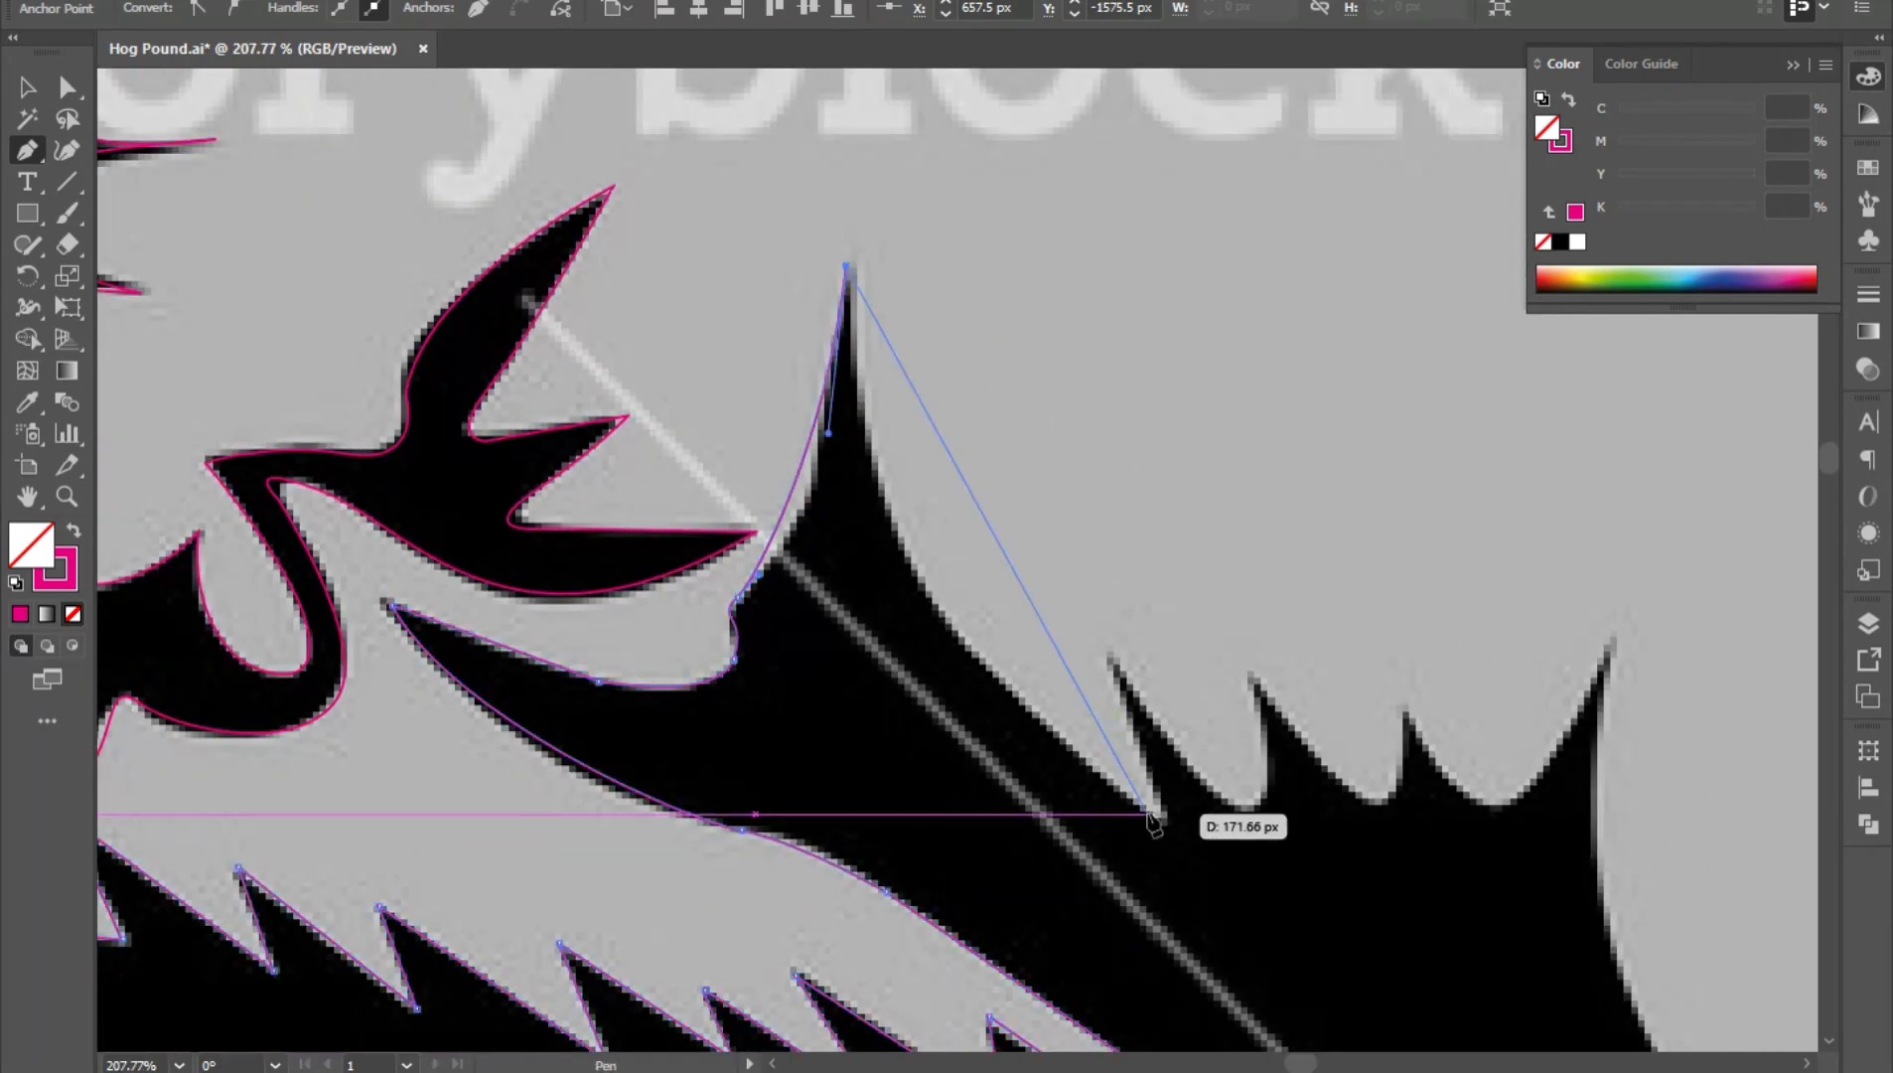
drag(1163, 814, 1455, 954)
click(1162, 815)
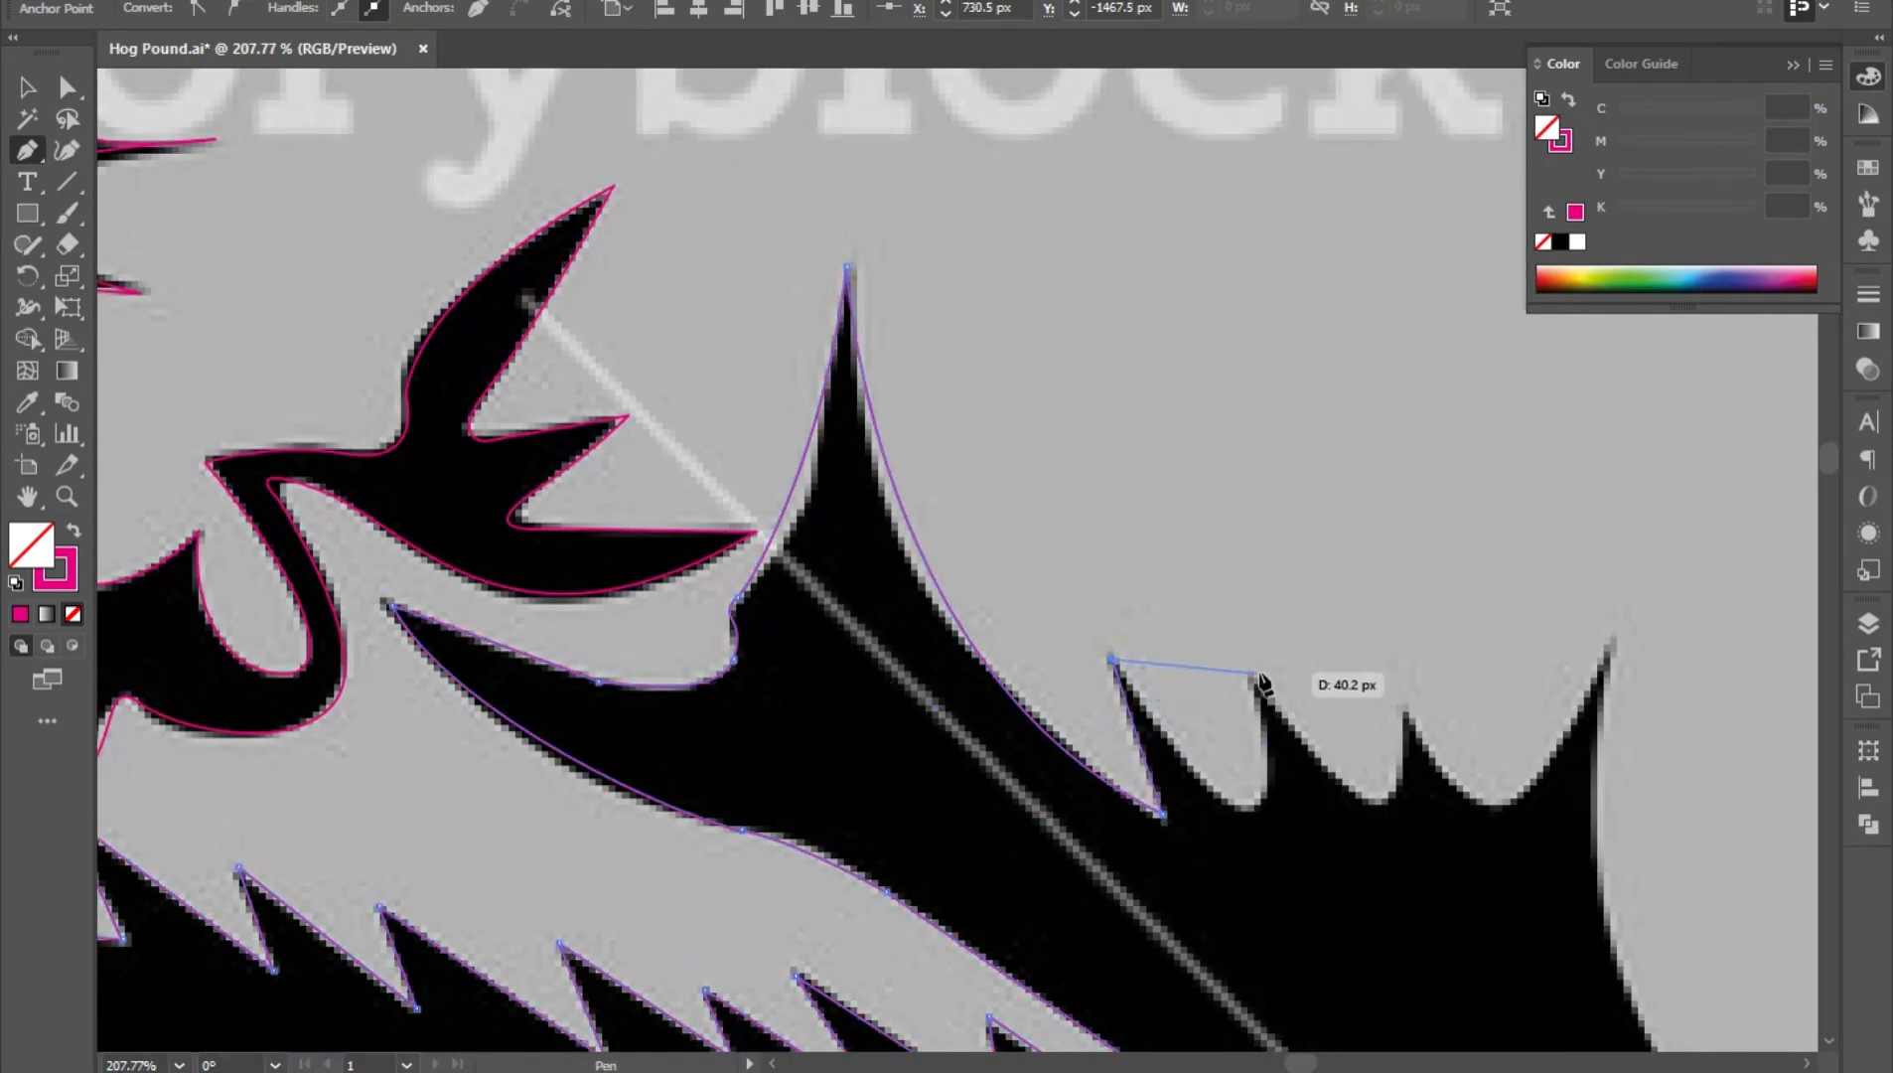
drag(1254, 675, 1181, 369)
drag(1413, 722, 1399, 490)
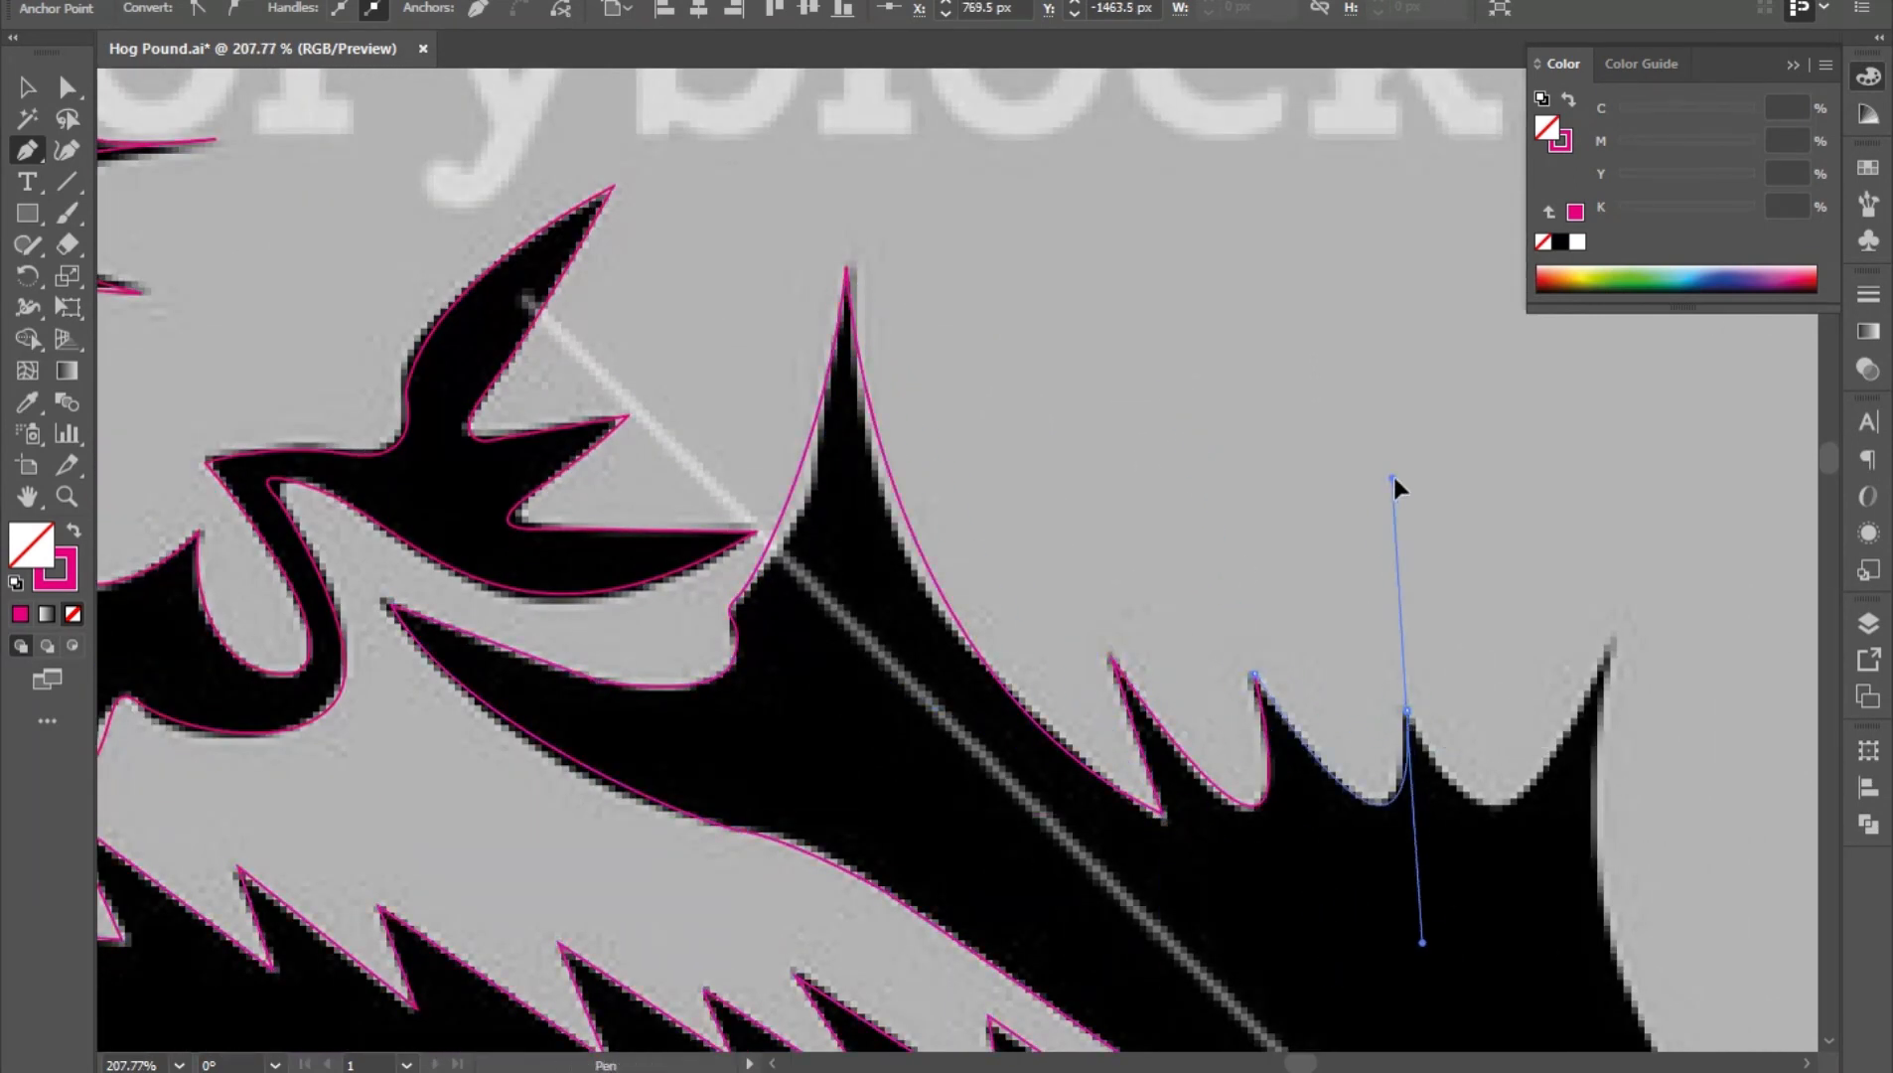
click(1410, 717)
- Continue the outline to the tip of the last belly spike and down the curved front edge of the grey hind thigh
scroll(1411, 718, up, 2)
drag(1042, 633, 1180, 260)
scroll(1042, 641, down, 3)
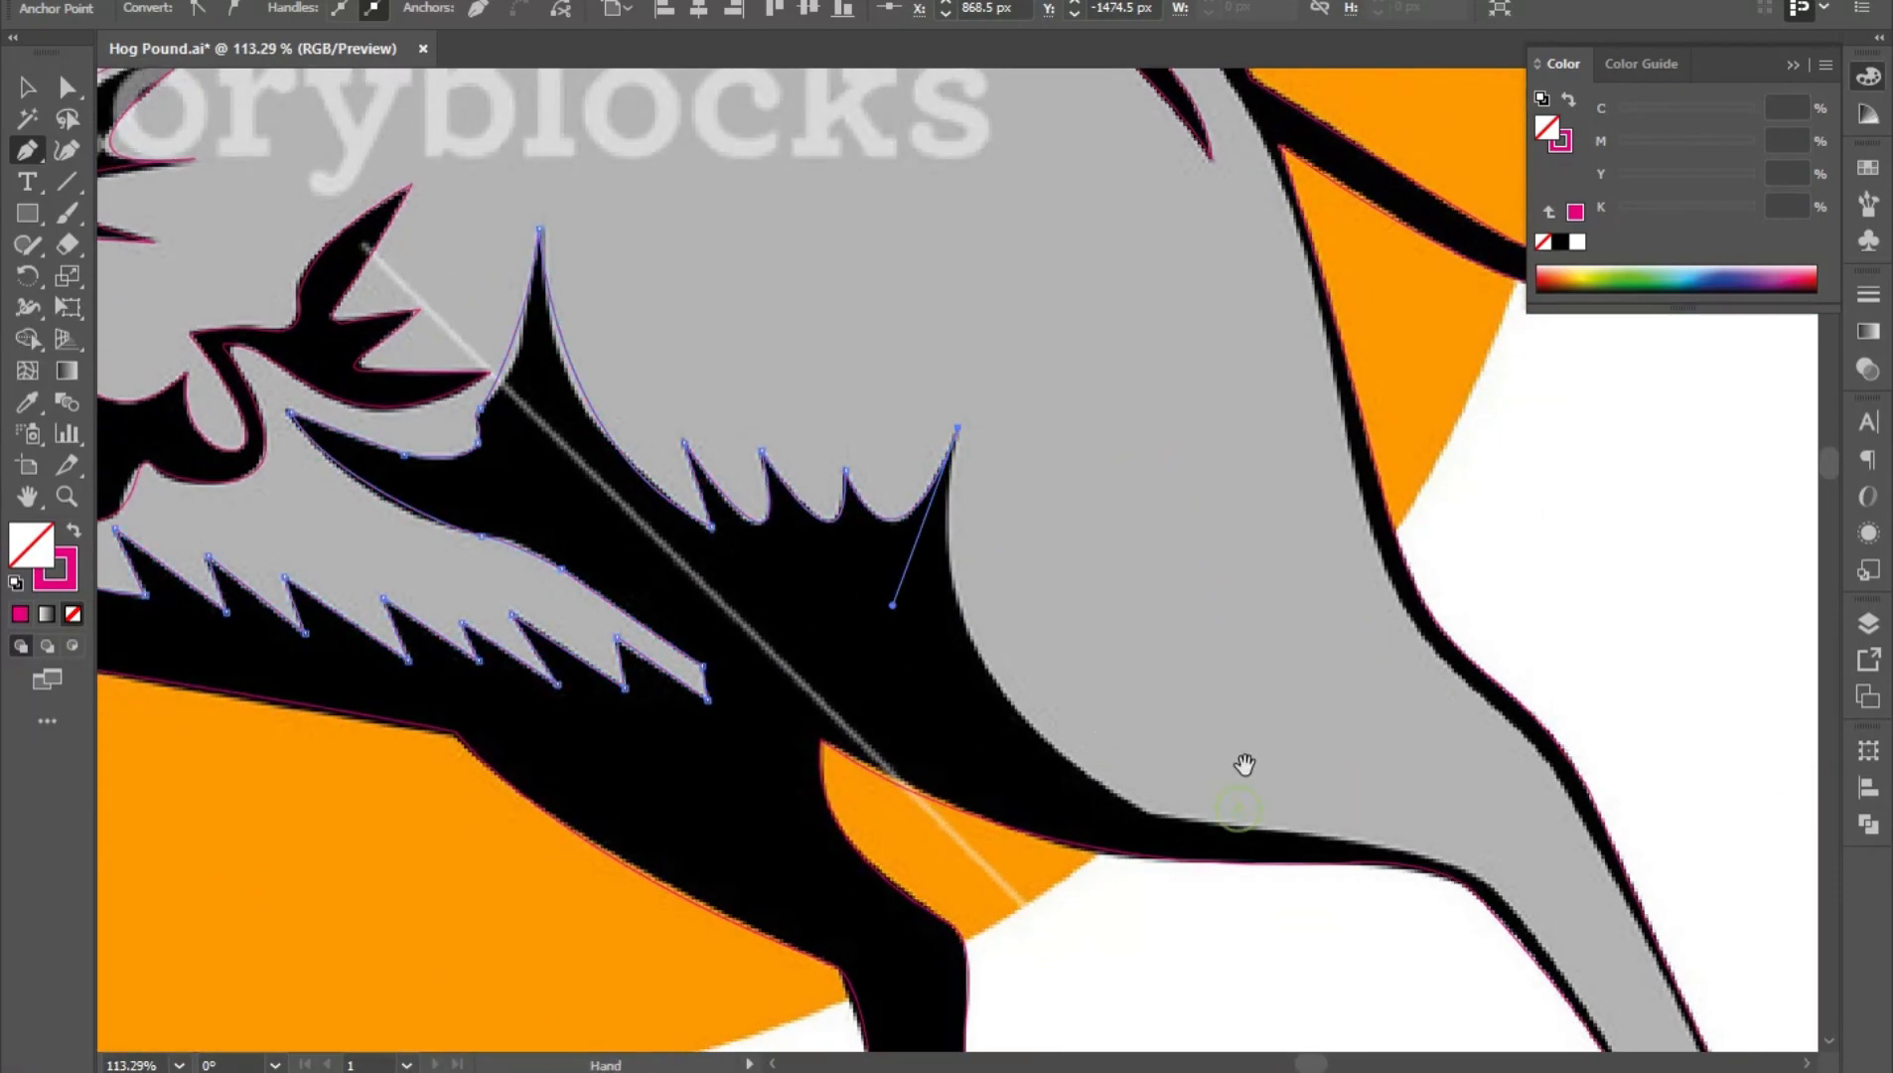
scroll(937, 772, up, 1)
drag(949, 765, 1241, 822)
- Trace the underside of the grey hind leg down to the hoof and across the hoof's upper edge
scroll(961, 772, down, 3)
scroll(962, 772, right, 3)
drag(1048, 702, 1140, 804)
scroll(1154, 810, up, 1)
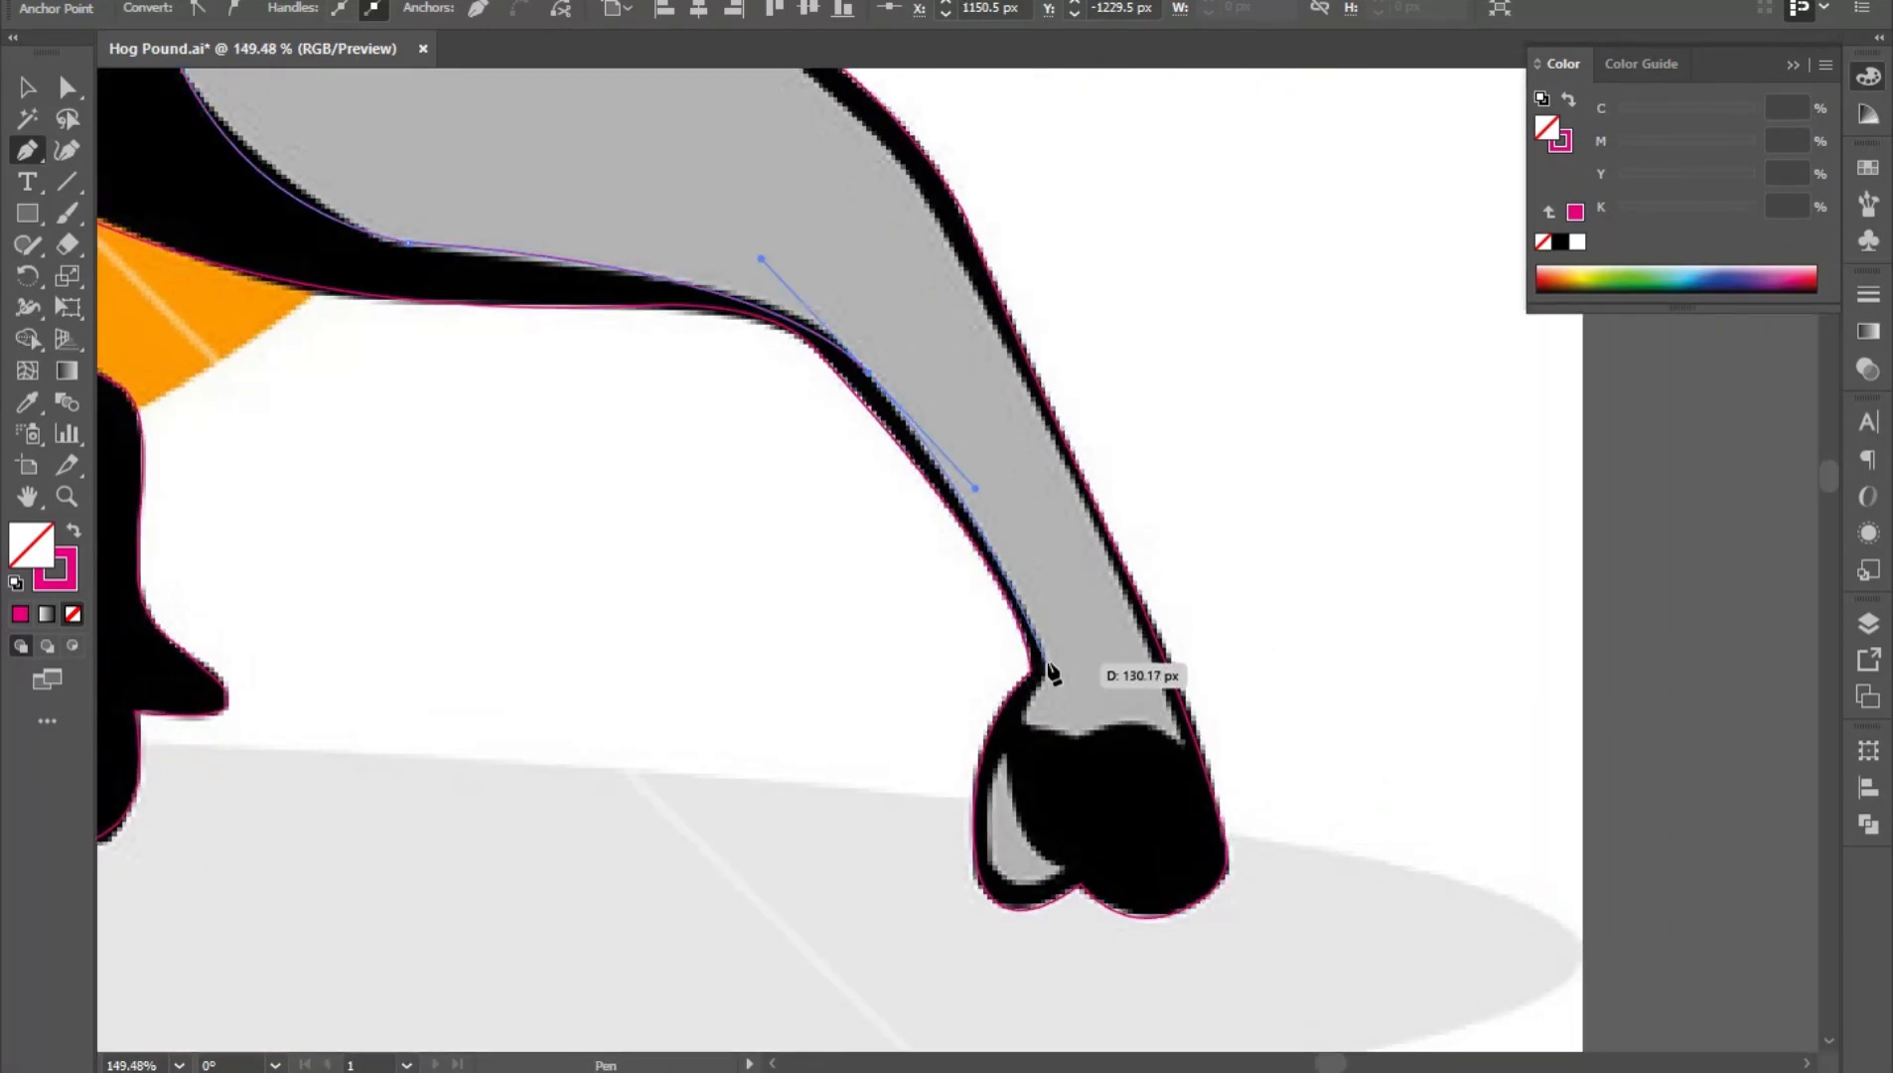
drag(1039, 693, 1188, 743)
scroll(1238, 782, down, 1)
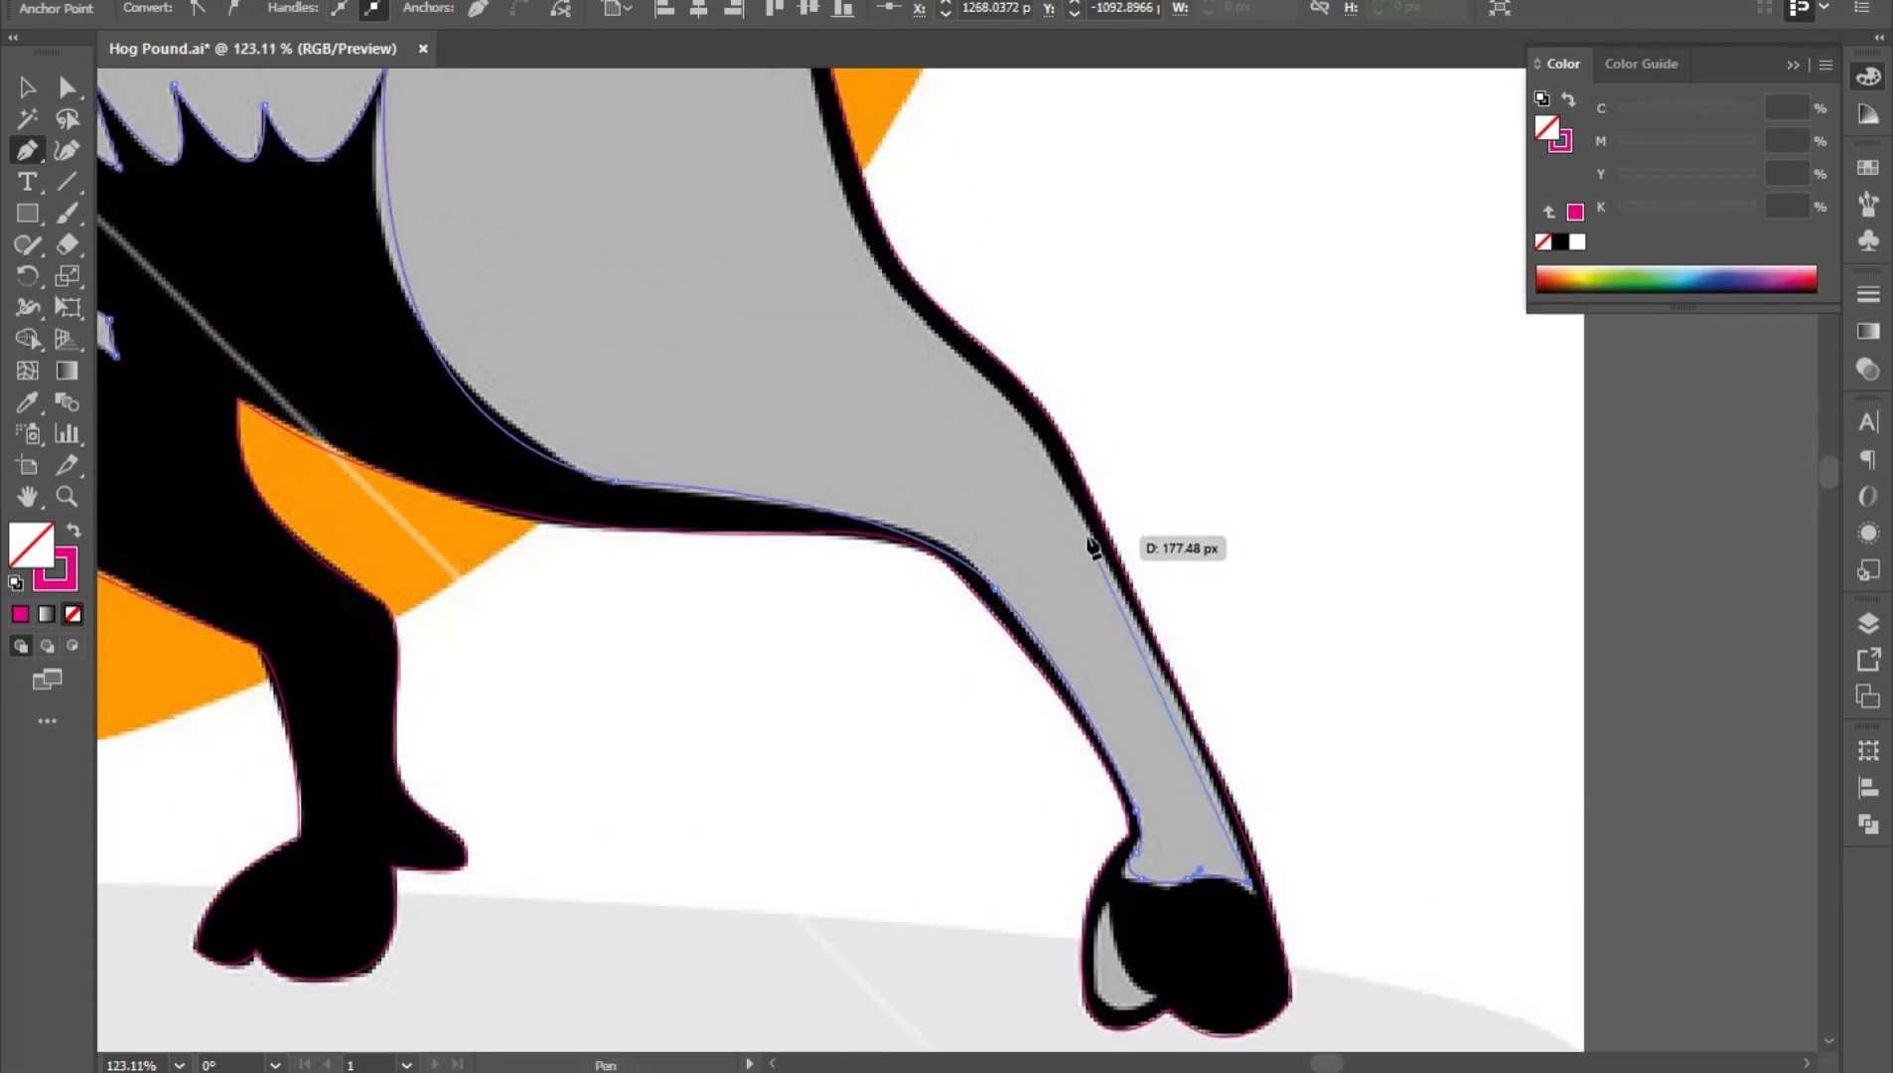
- Trace the rear edge of the grey hind leg from the hoof up the thigh toward the rump
drag(1089, 542, 983, 374)
scroll(968, 427, up, 2)
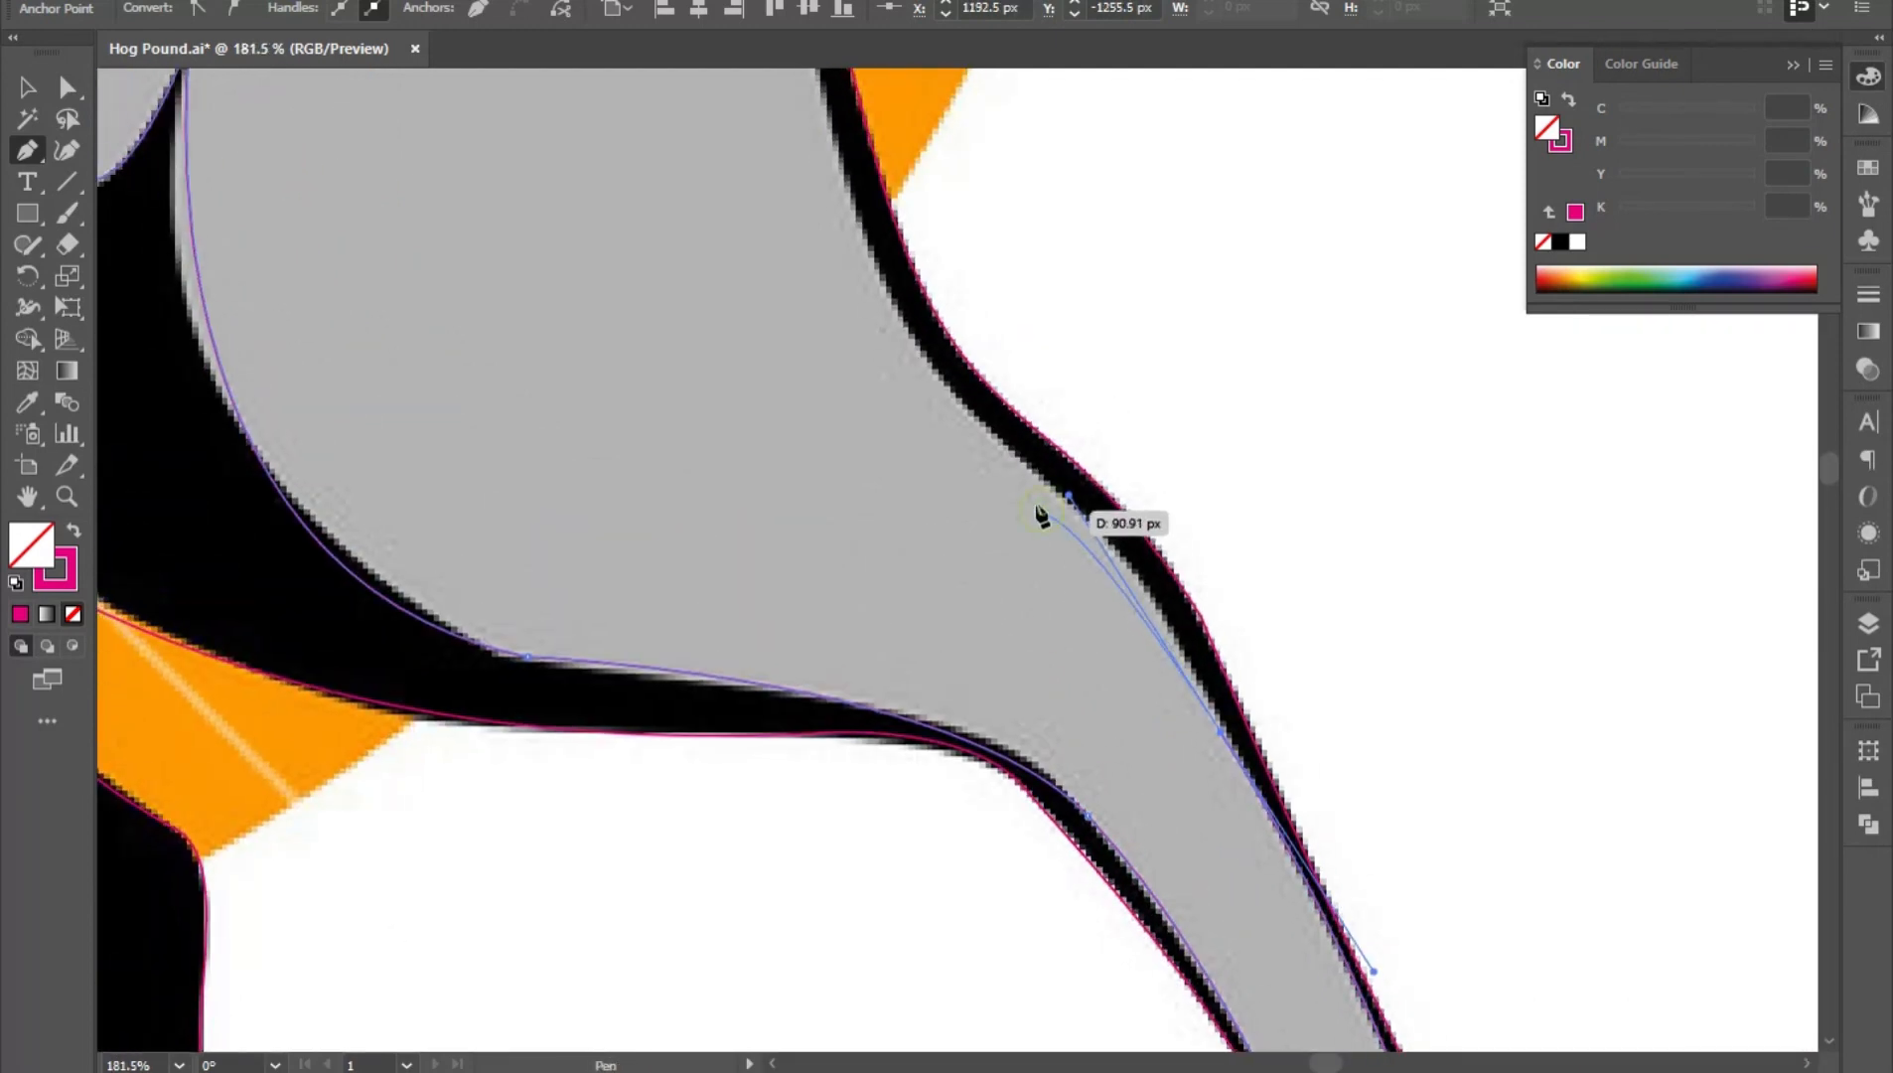
drag(1041, 514, 999, 449)
scroll(916, 371, up, 5)
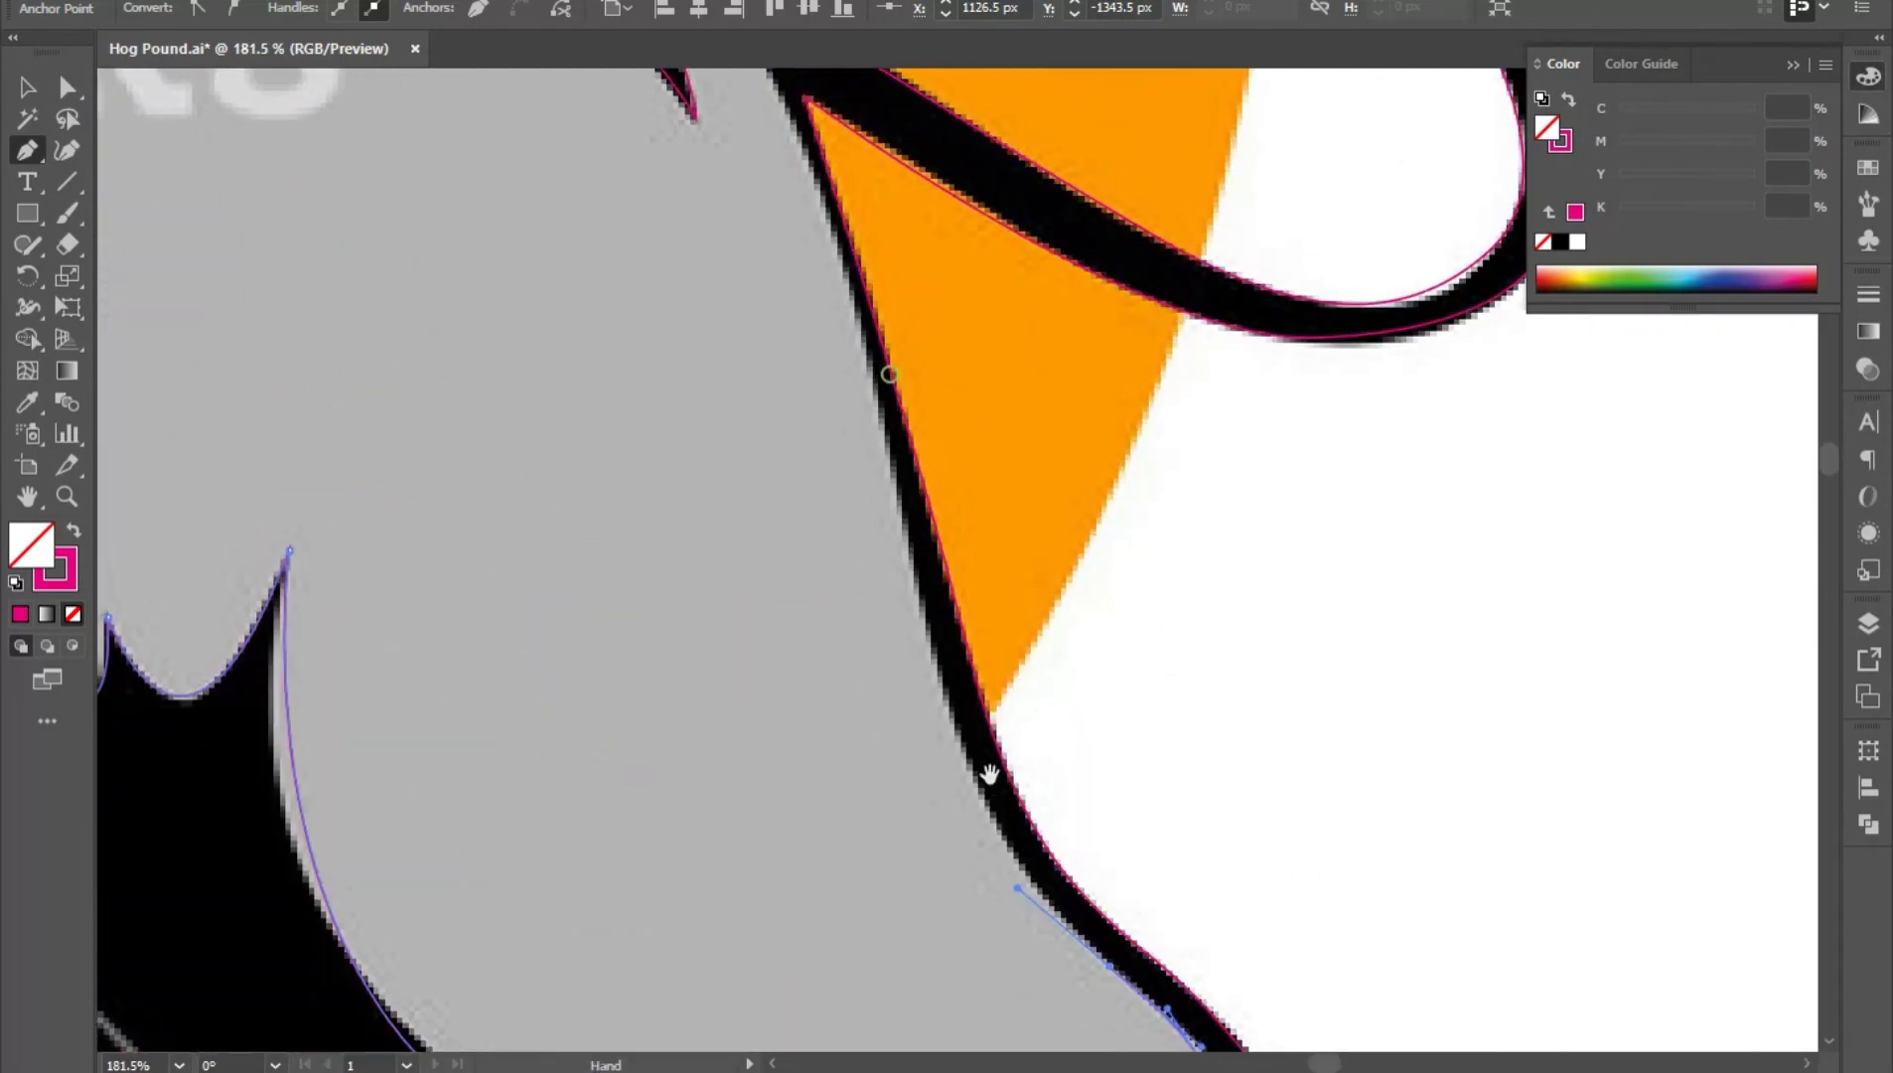
scroll(1094, 851, down, 1)
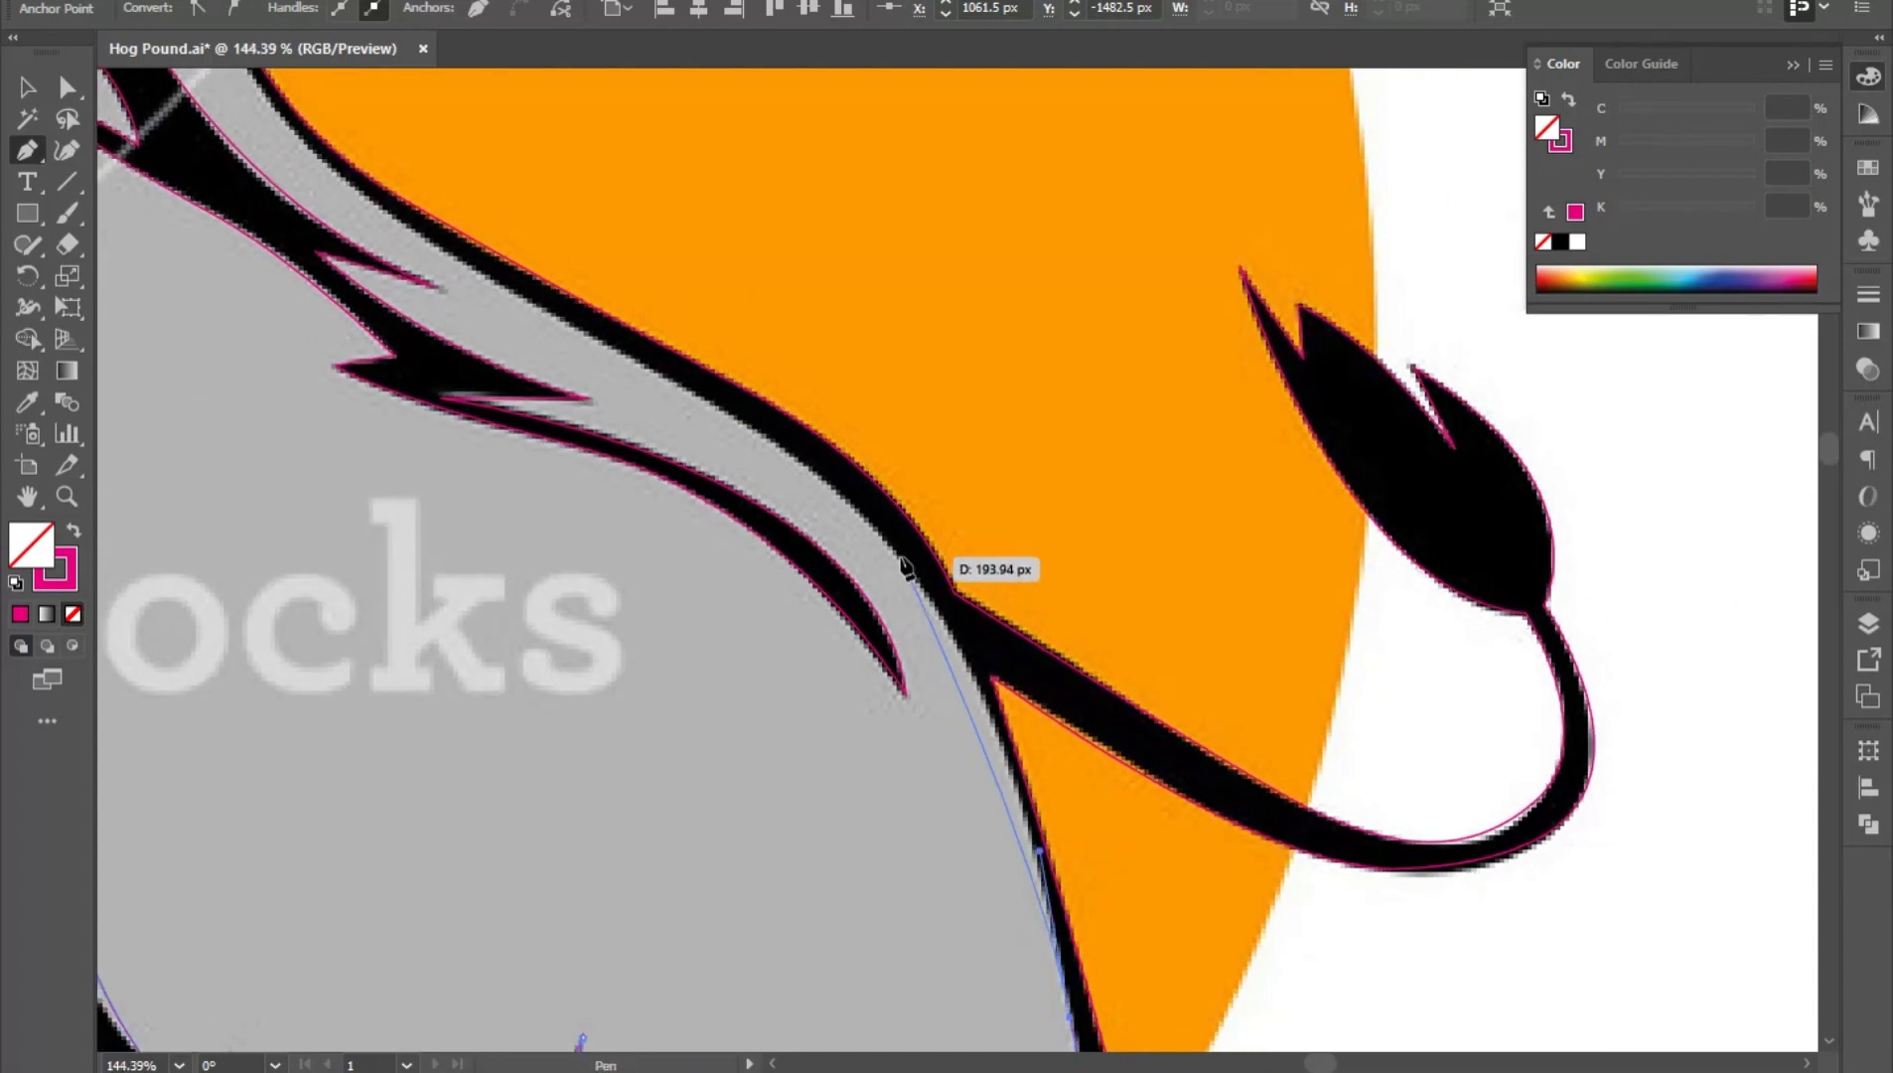
- Continue the outline over the rump past the tail base and along the inner edge of the boar's back
drag(798, 452, 782, 410)
key(space)
drag(501, 354, 864, 672)
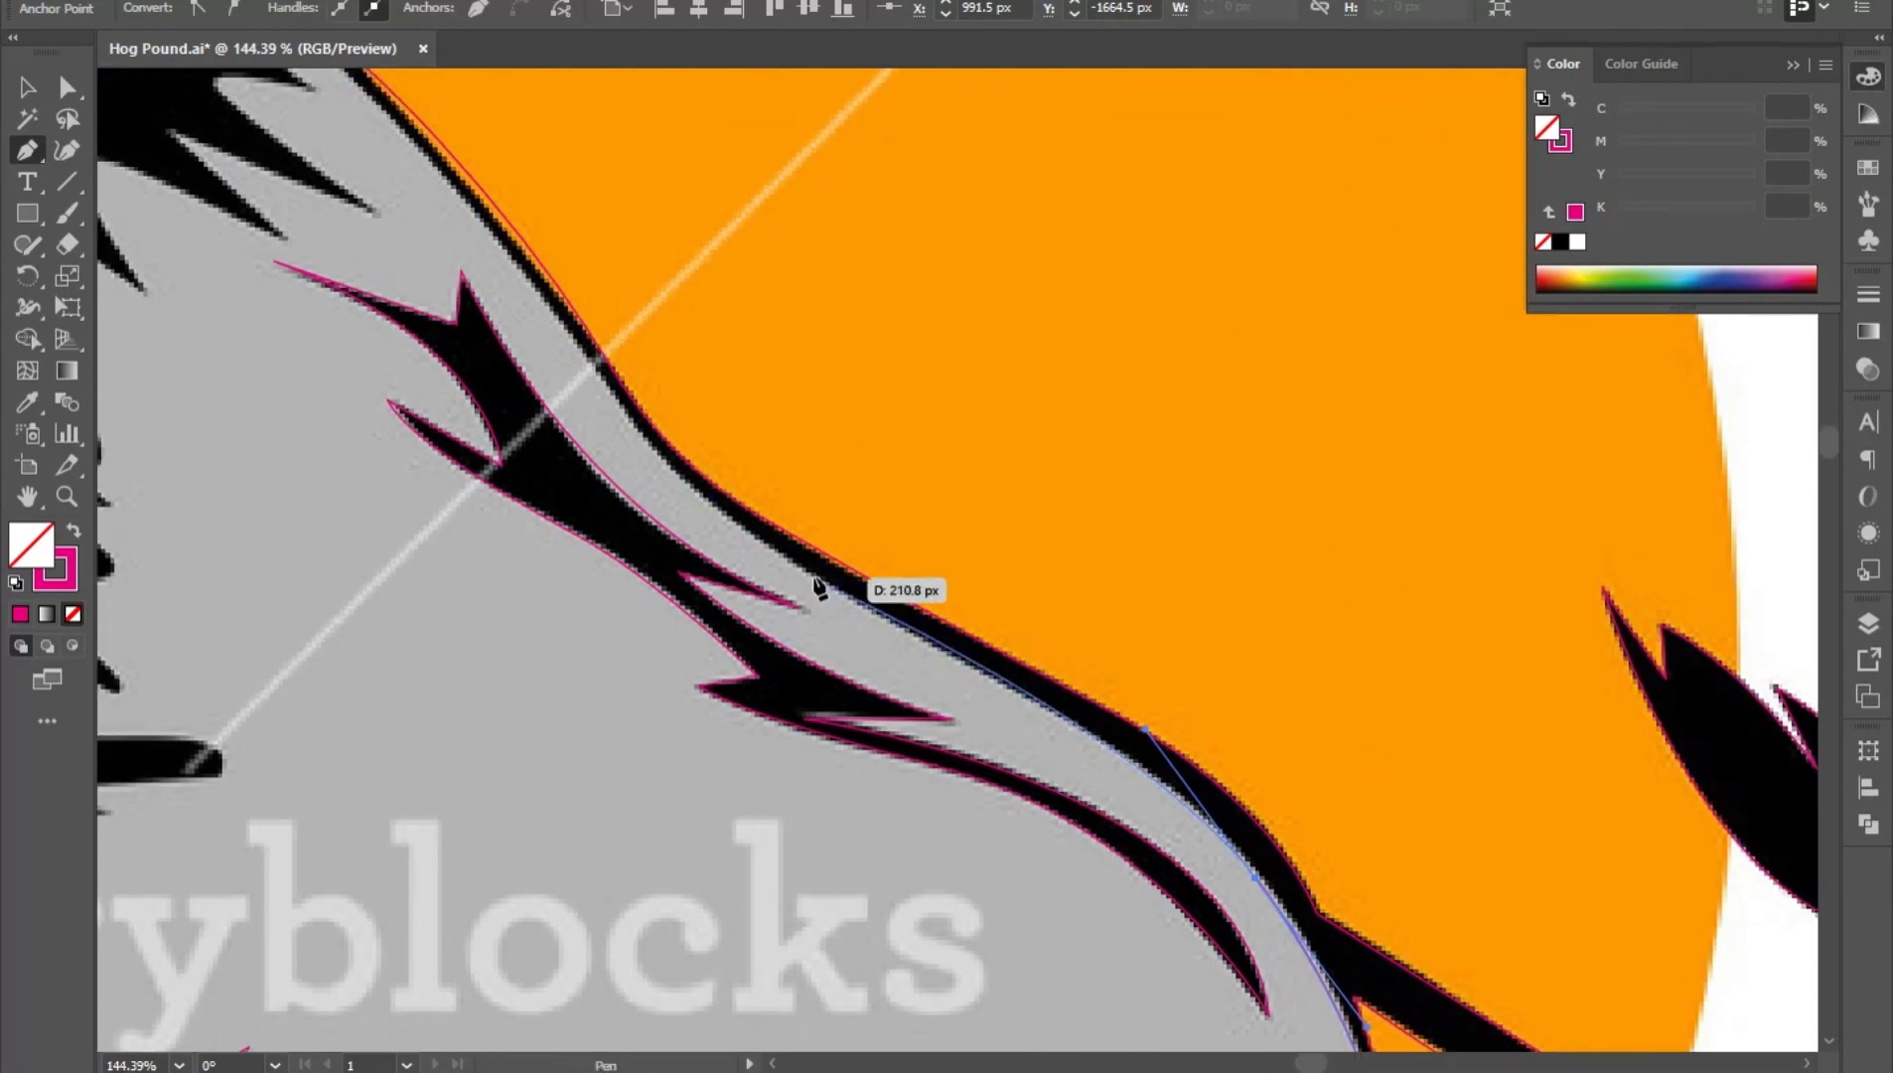
drag(682, 487, 680, 483)
key(space)
drag(604, 444, 1087, 1028)
drag(1194, 969, 1031, 737)
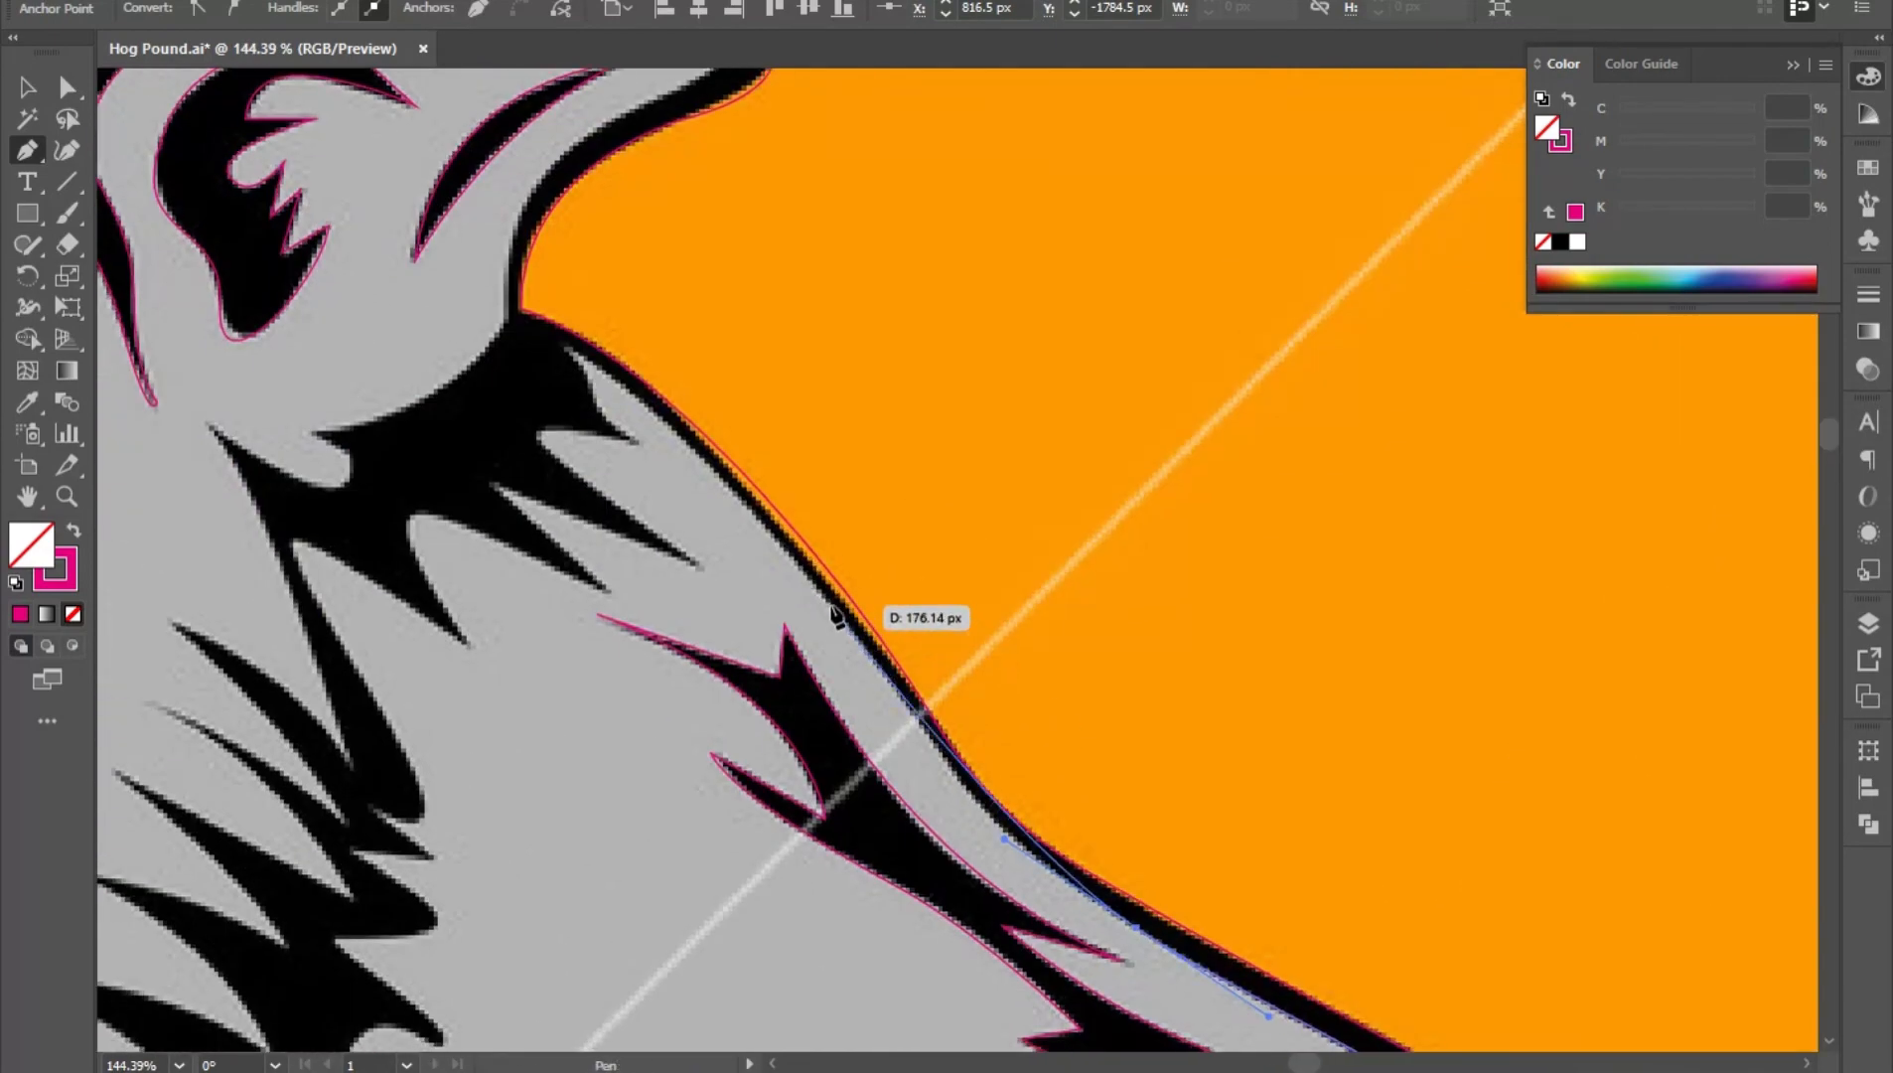
- Trace the upper back to its corner behind the ear and start down the first black fur tuft there
drag(826, 603, 752, 487)
key(space)
drag(807, 634, 1117, 899)
click(874, 607)
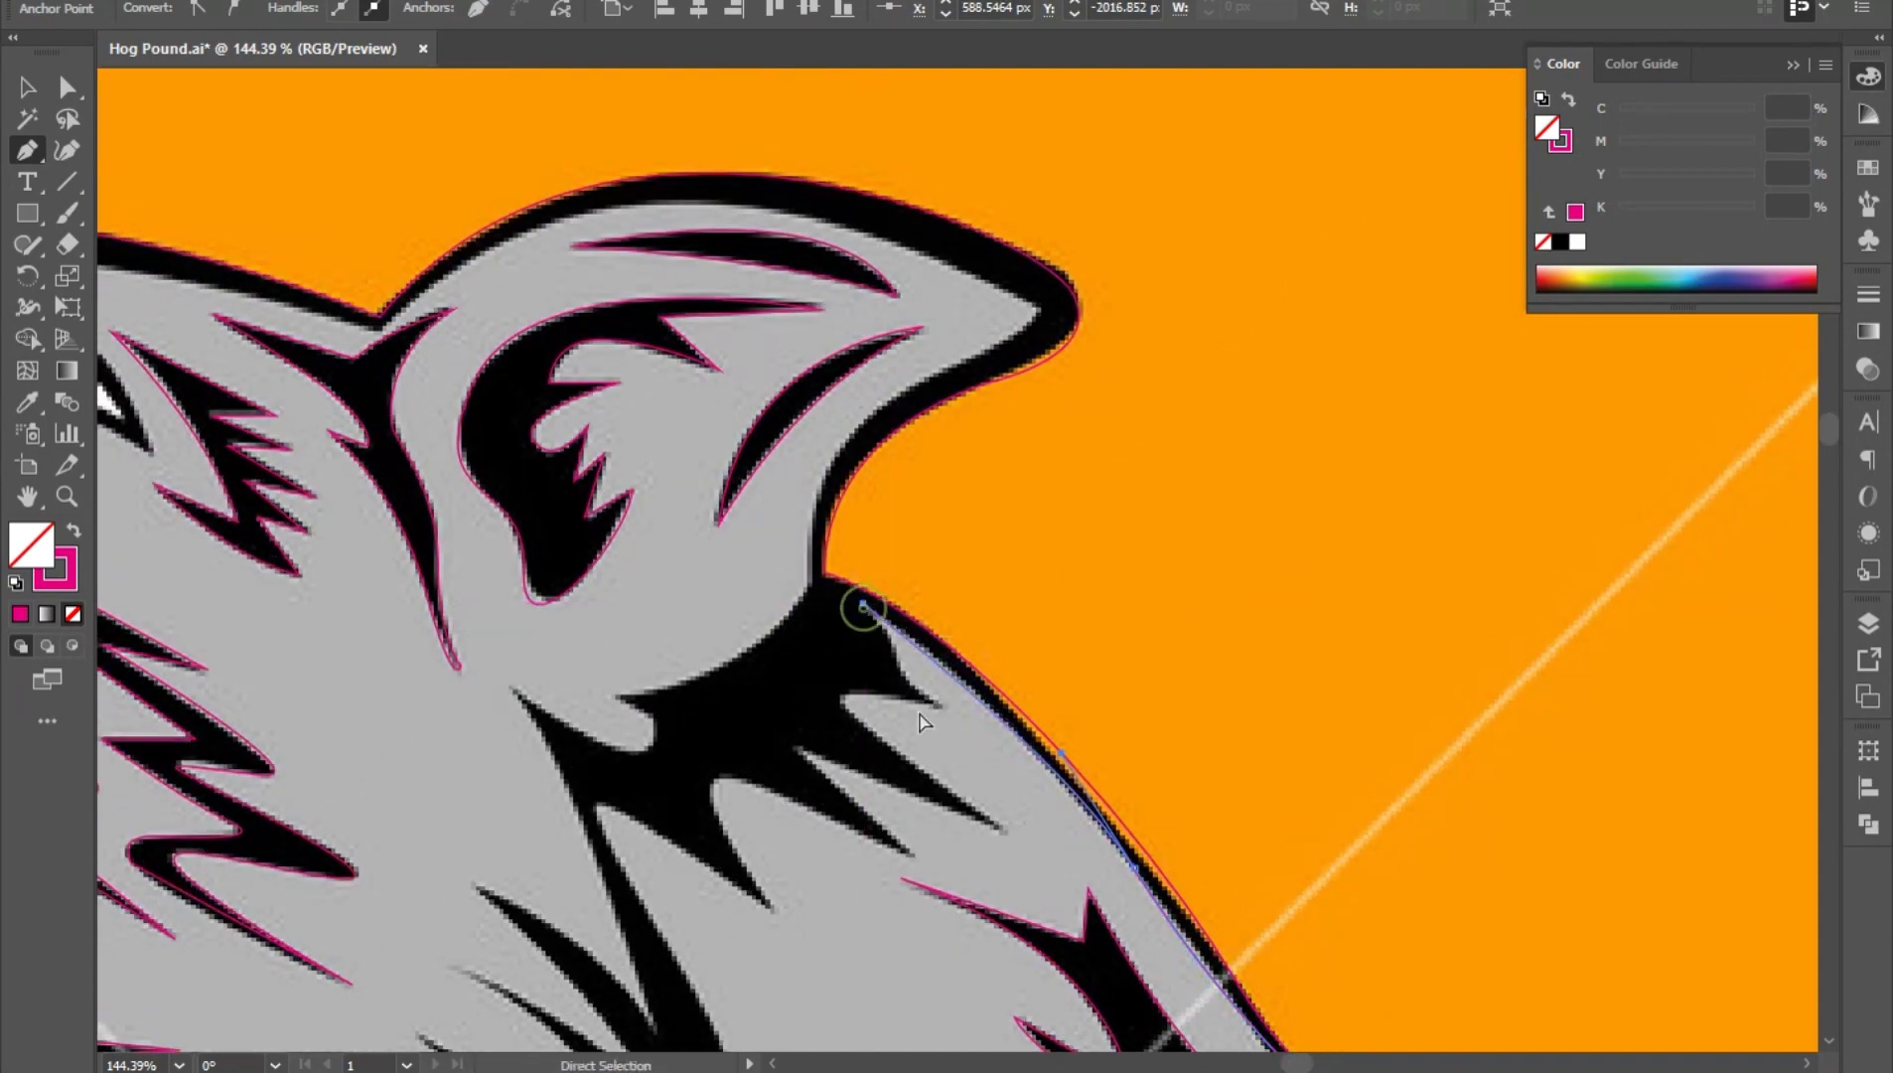
scroll(921, 718, up, 2)
click(954, 707)
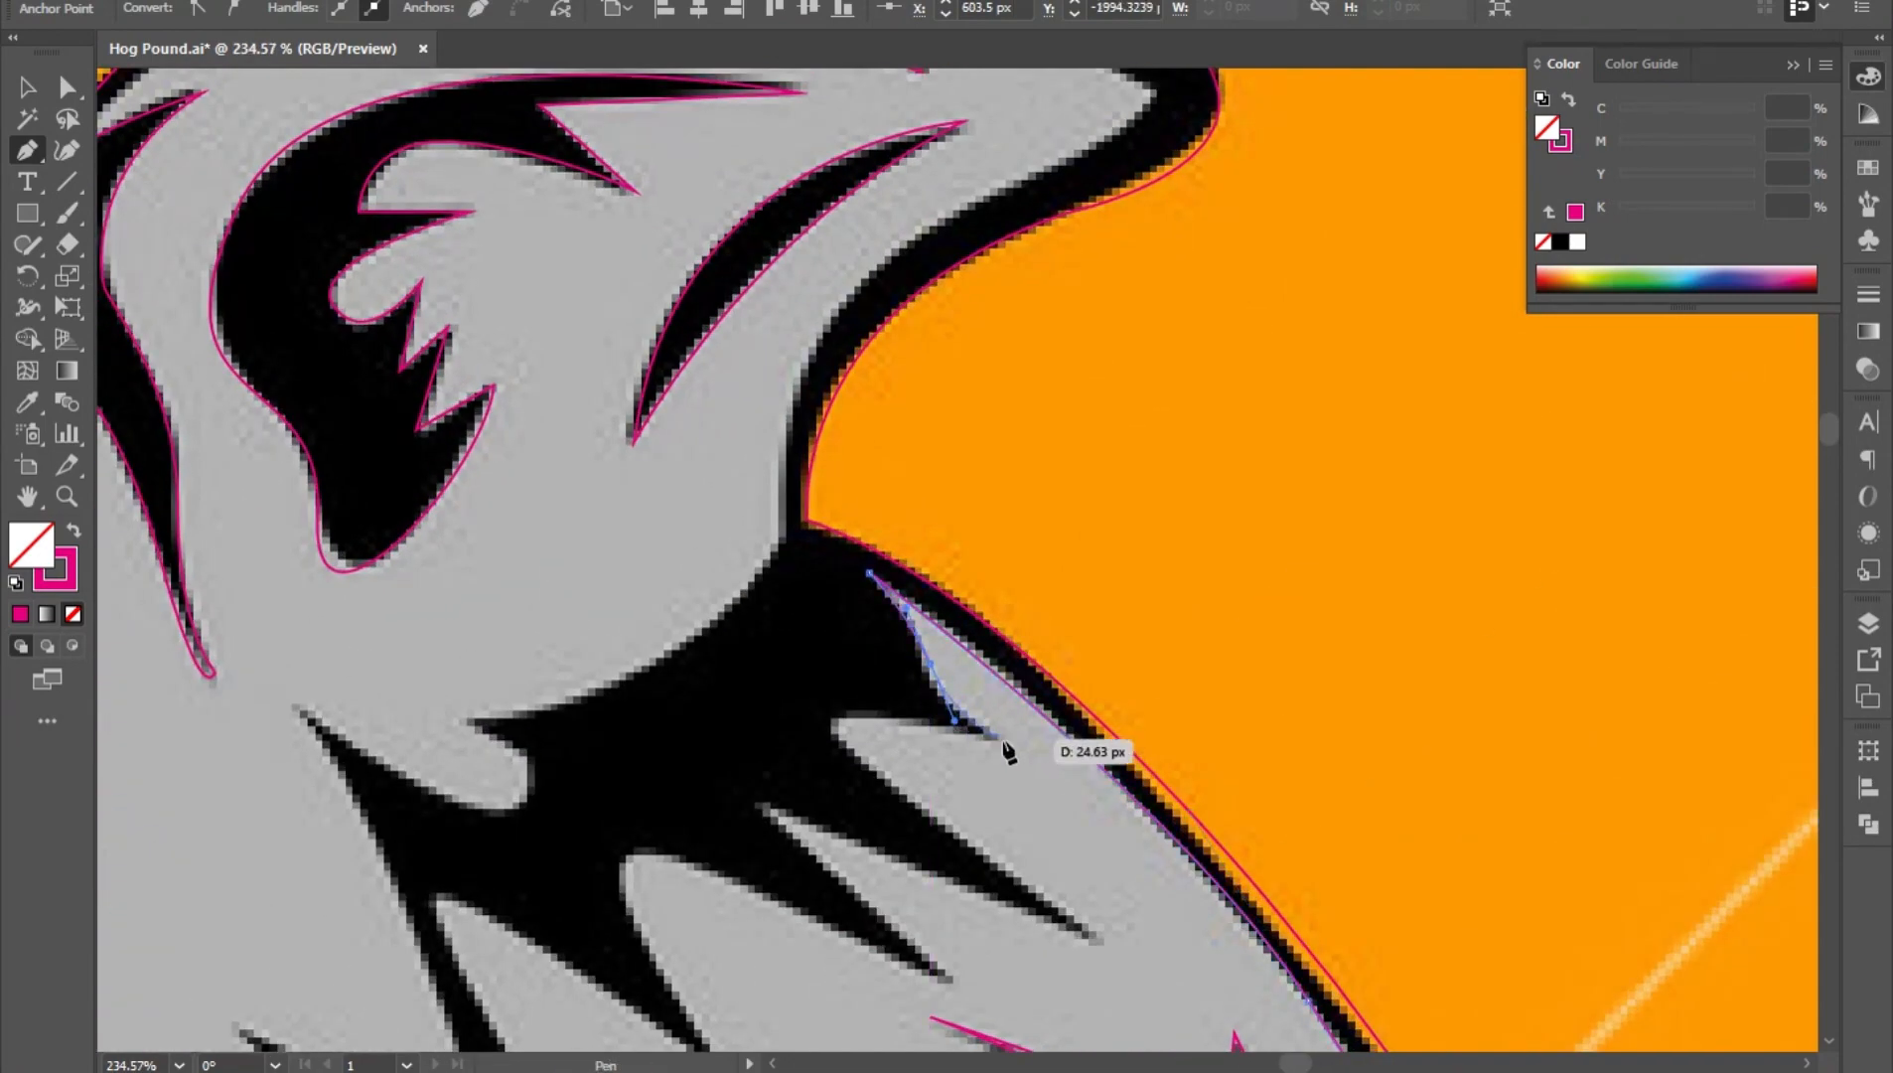
- Trace the rounded notch and the next two long pointed black tufts behind the ear
drag(850, 749, 912, 806)
key(space)
drag(1096, 945, 980, 714)
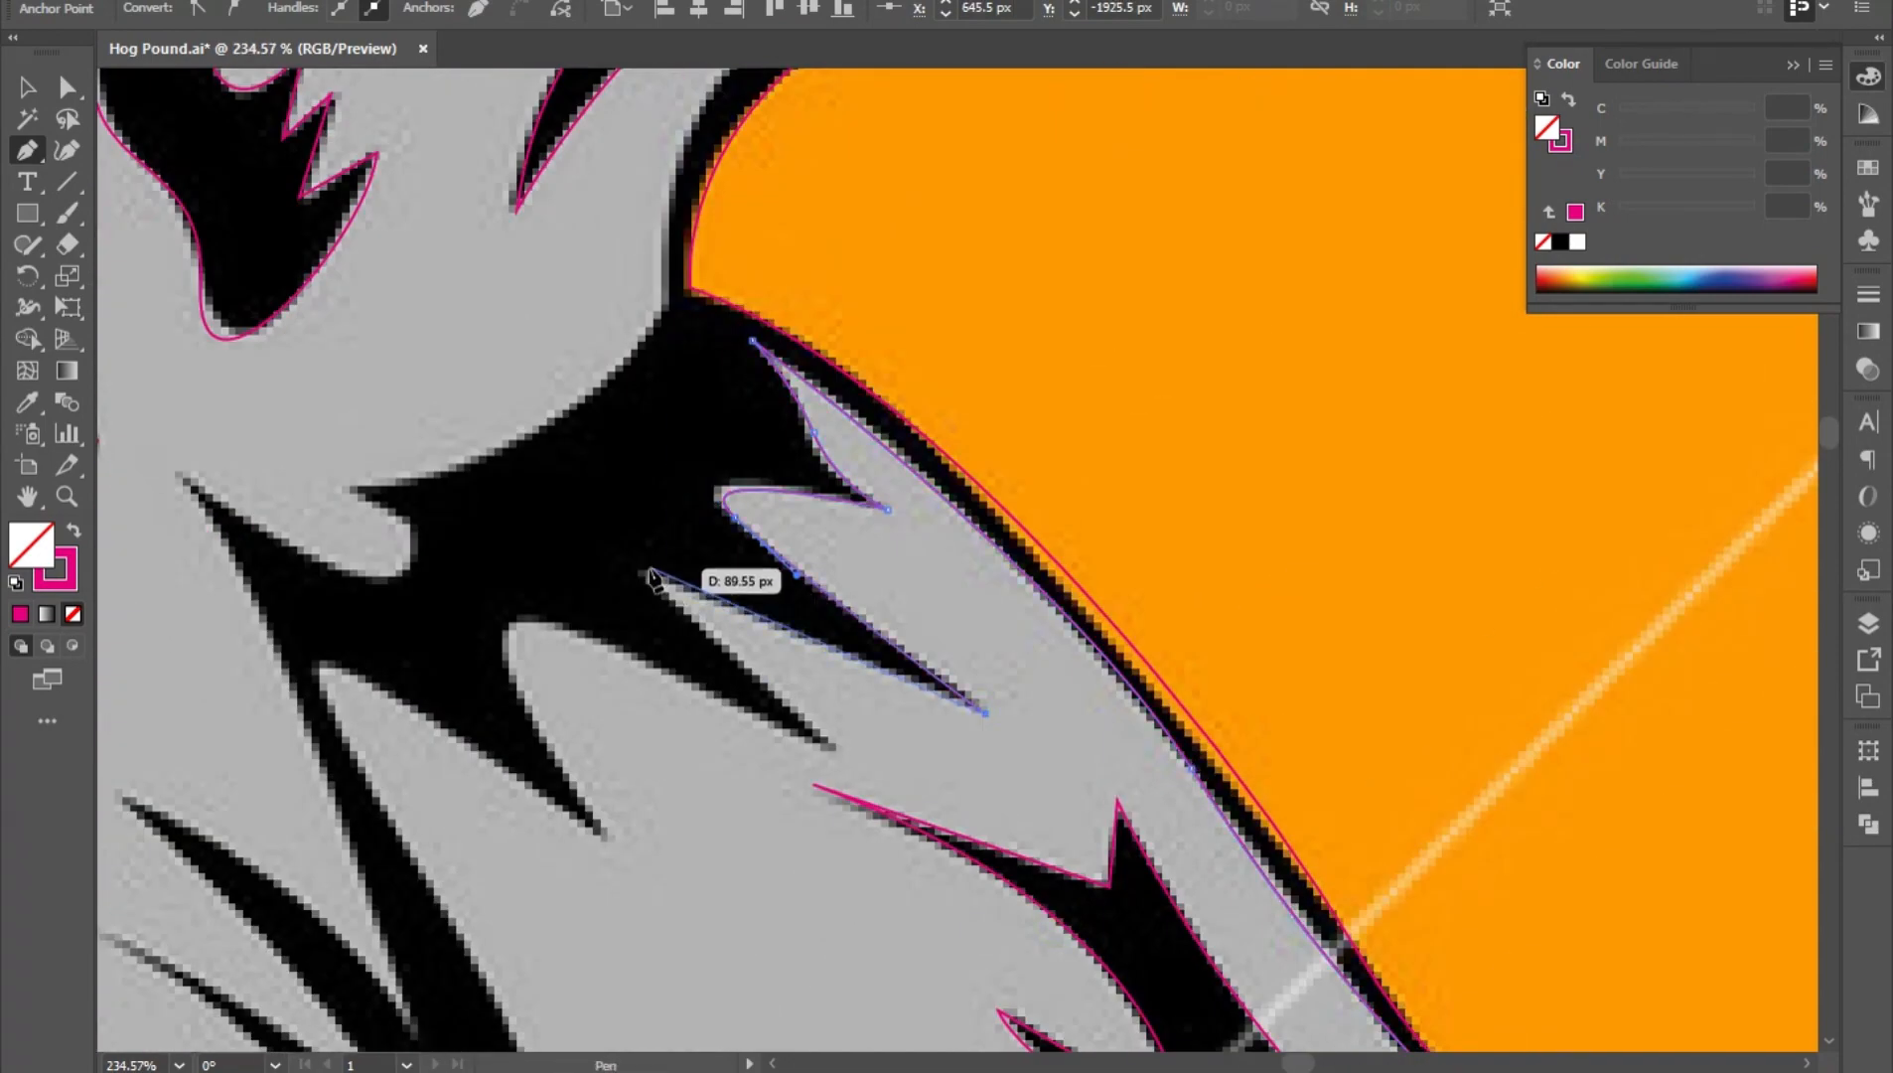
click(645, 567)
click(833, 755)
- Continue around the rounded notches and the last pointed tuft of the black fur behind the ear
key(space)
drag(833, 753, 1163, 775)
drag(841, 693, 898, 831)
click(935, 854)
click(675, 696)
drag(667, 744, 717, 834)
key(space)
- Trace the rear edge of the long black neck spike, its rounded end and the small tufts directly below it
drag(766, 941, 742, 399)
click(840, 548)
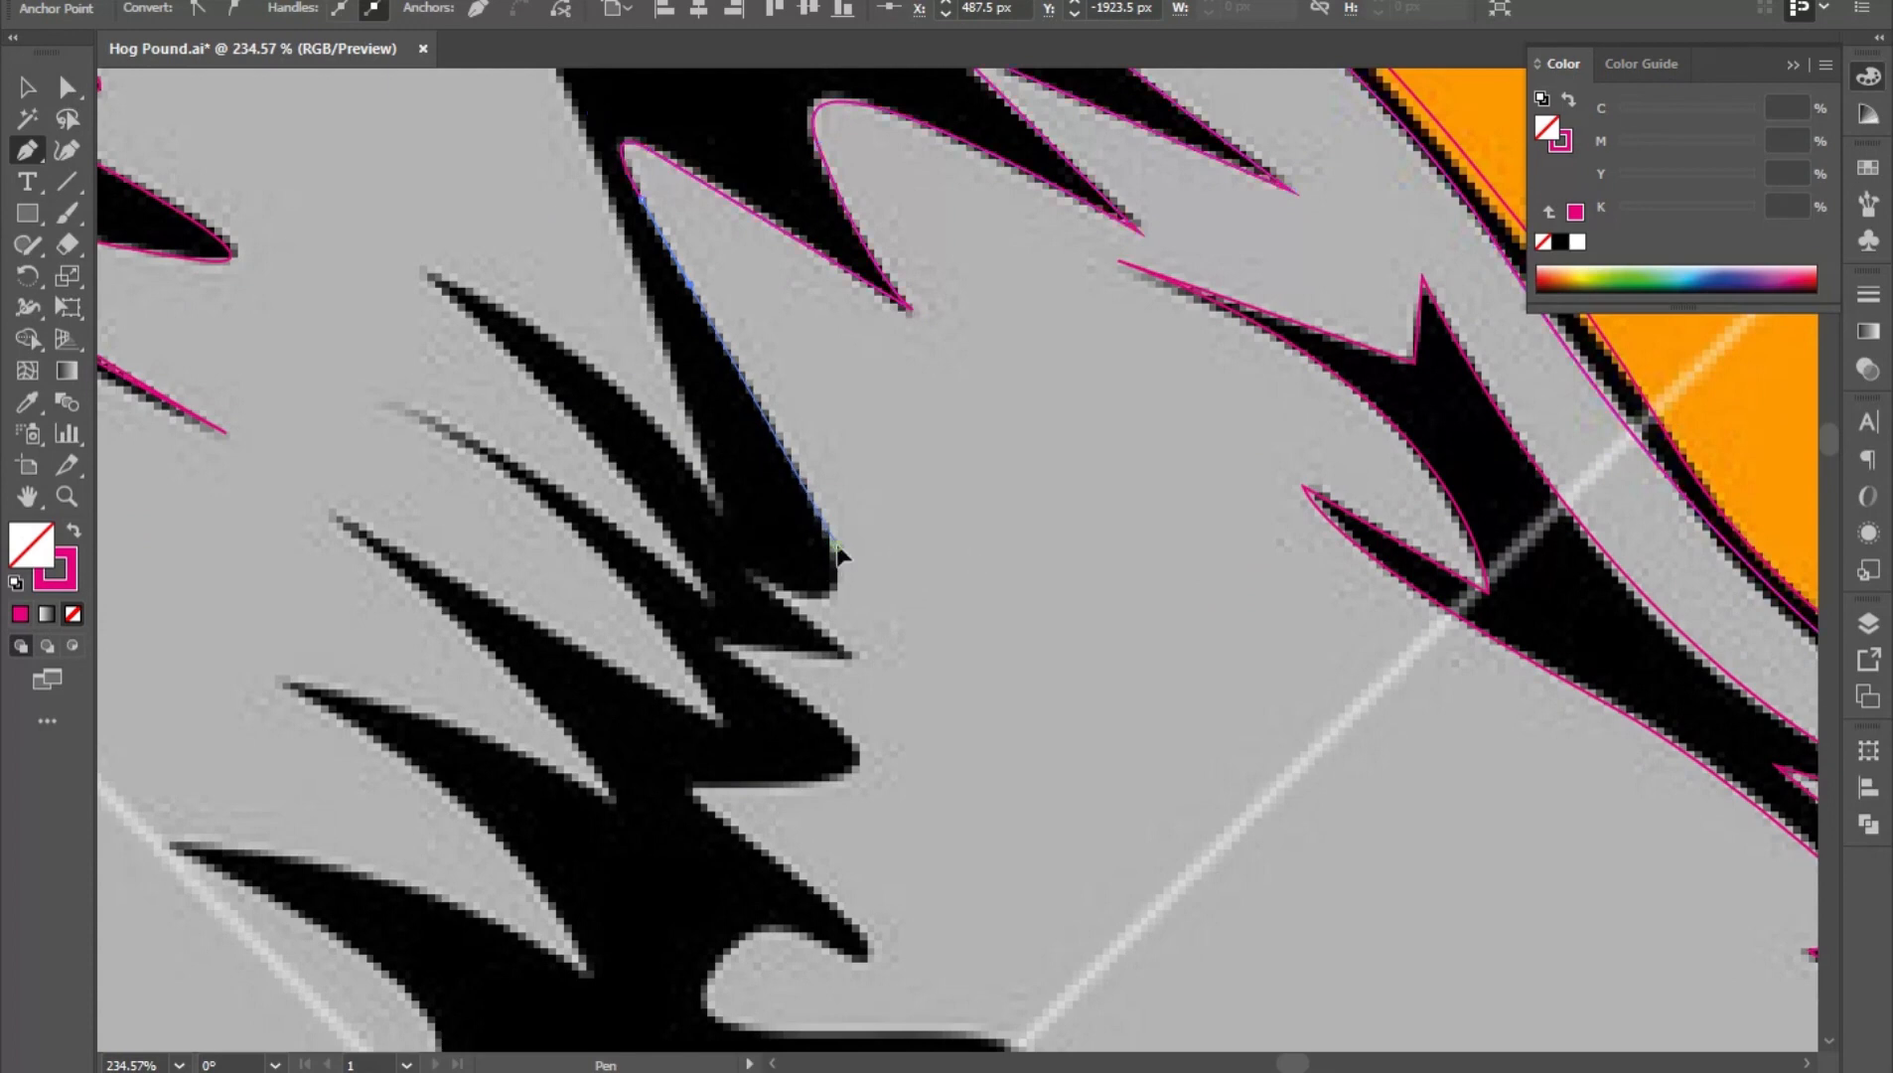
drag(750, 577, 639, 531)
click(752, 577)
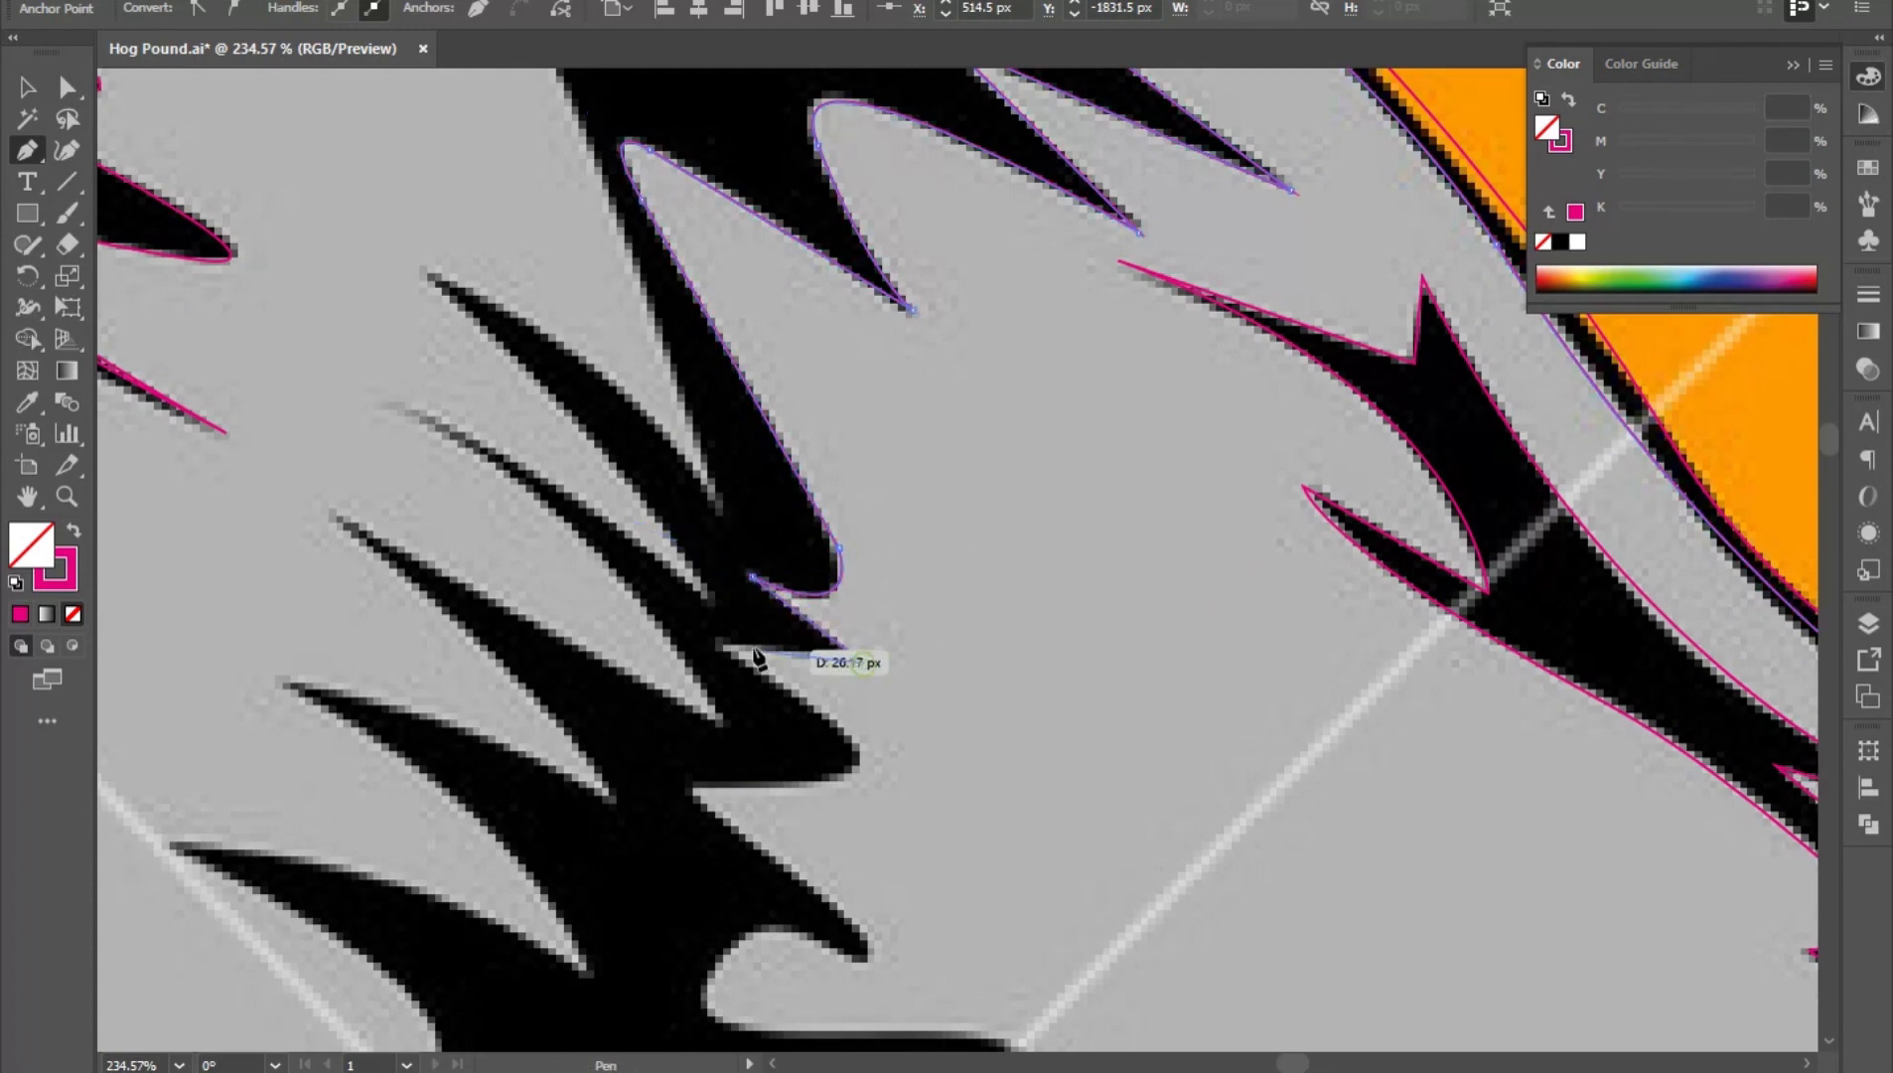
drag(850, 735, 849, 735)
click(846, 729)
drag(695, 790, 424, 782)
- Trace the next notch, the pointed tuft and the rounded hollow on the rear side of the black neck fur
click(695, 790)
key(space)
drag(803, 795, 750, 621)
drag(823, 786, 653, 790)
click(810, 757)
key(space)
drag(652, 790, 667, 705)
- Trace the long round-ended black spike and the thin pointed tip beneath it
drag(760, 778, 863, 782)
drag(998, 817, 1014, 860)
drag(899, 852, 921, 862)
drag(685, 856, 1491, 507)
click(663, 863)
click(830, 905)
- Trace the curved lower edge of the black neck fur from the thin tip to its lowest point
key(space)
key(ctrl+space)
drag(1423, 674, 1220, 601)
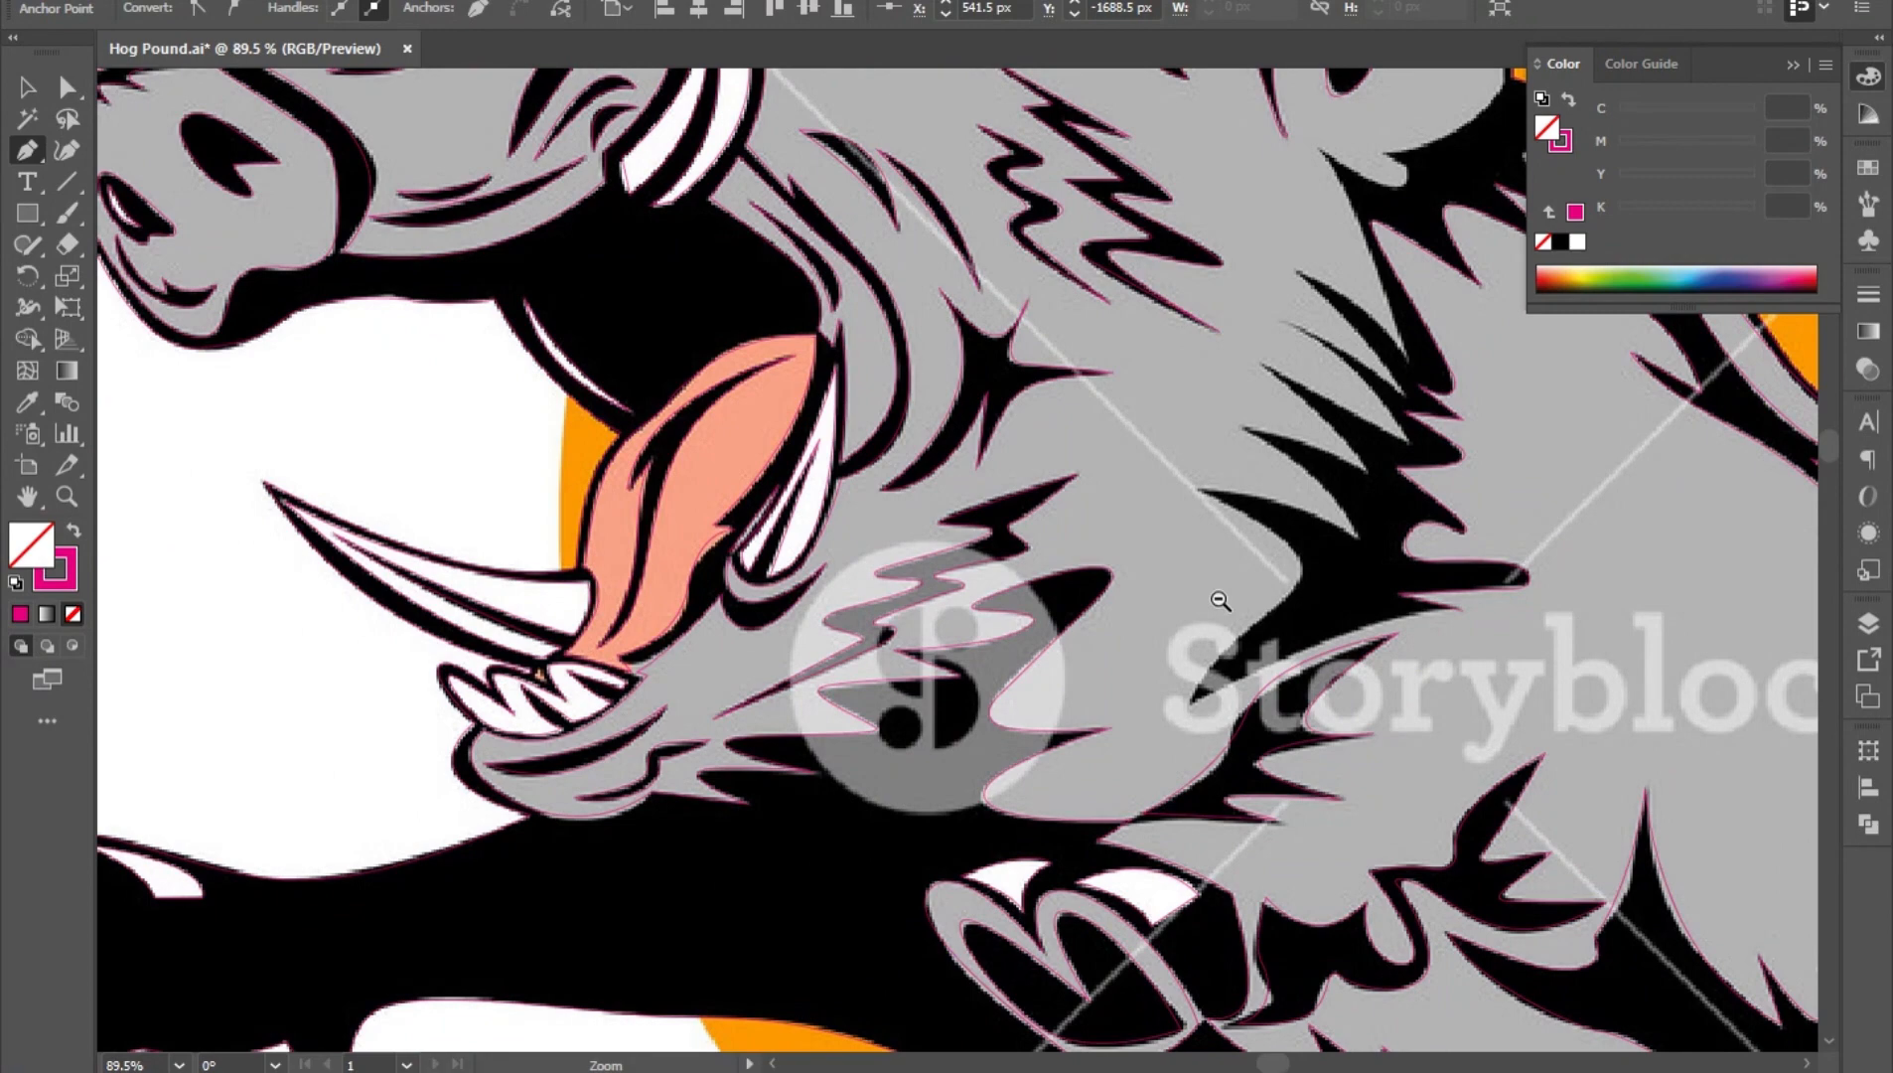
key(space)
drag(1576, 320, 1218, 587)
drag(1039, 870, 1240, 670)
drag(947, 778, 885, 820)
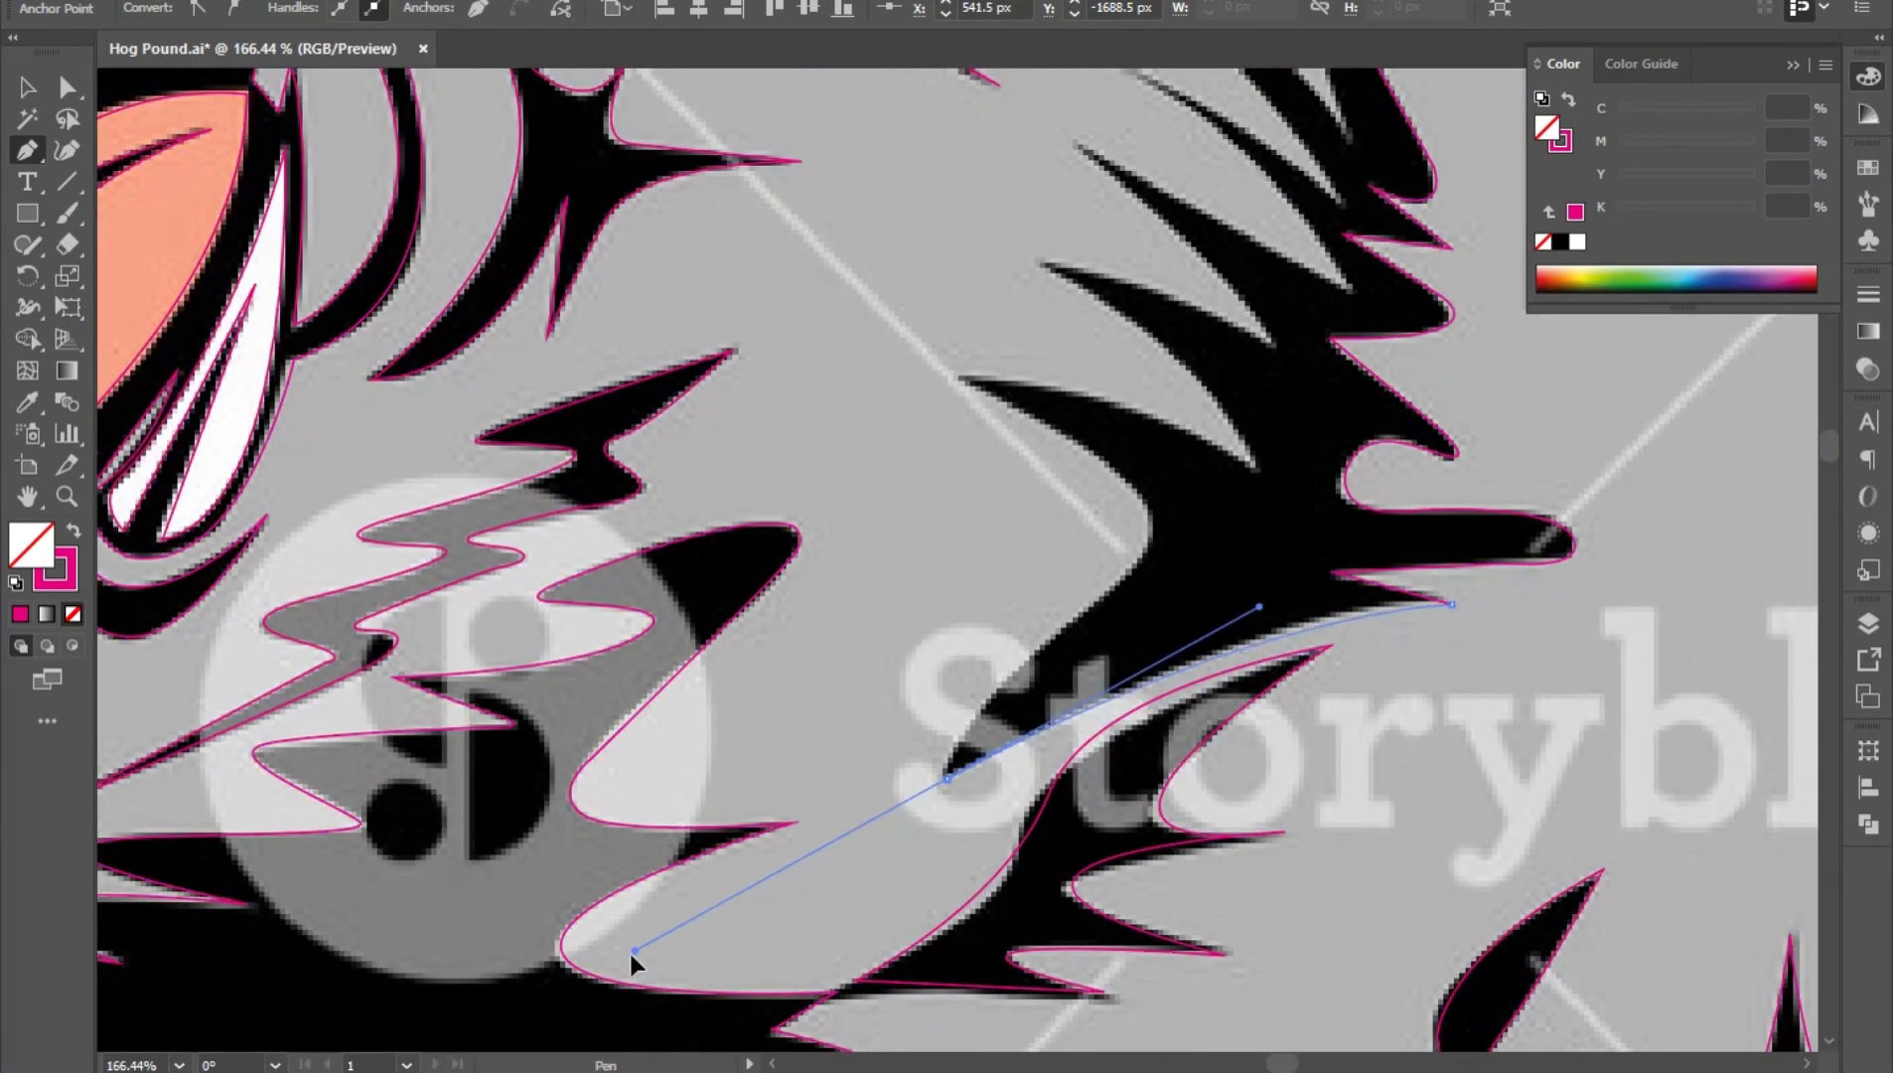
drag(631, 954, 614, 961)
- Trace the front edge of the black neck fur up to the lowest forward-pointing spike and into the notch above it
drag(1071, 624, 1183, 549)
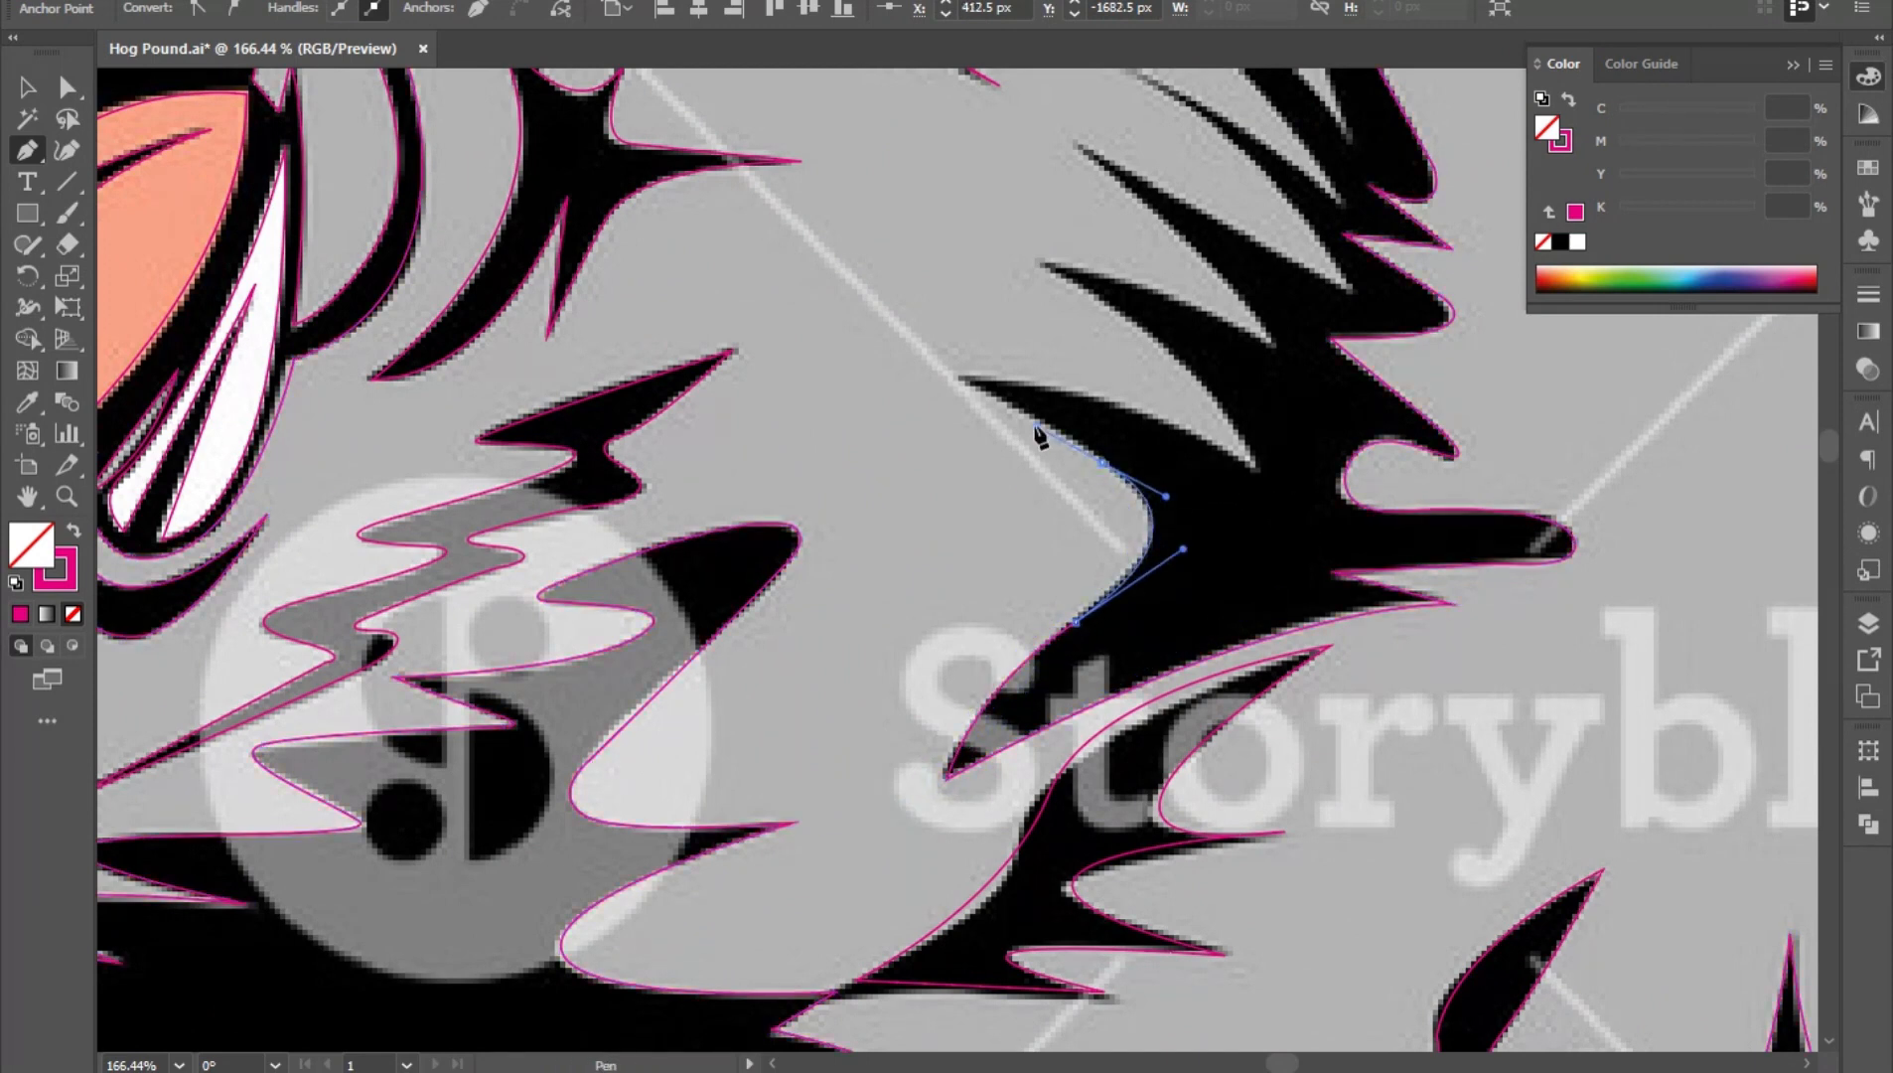
drag(959, 378, 810, 339)
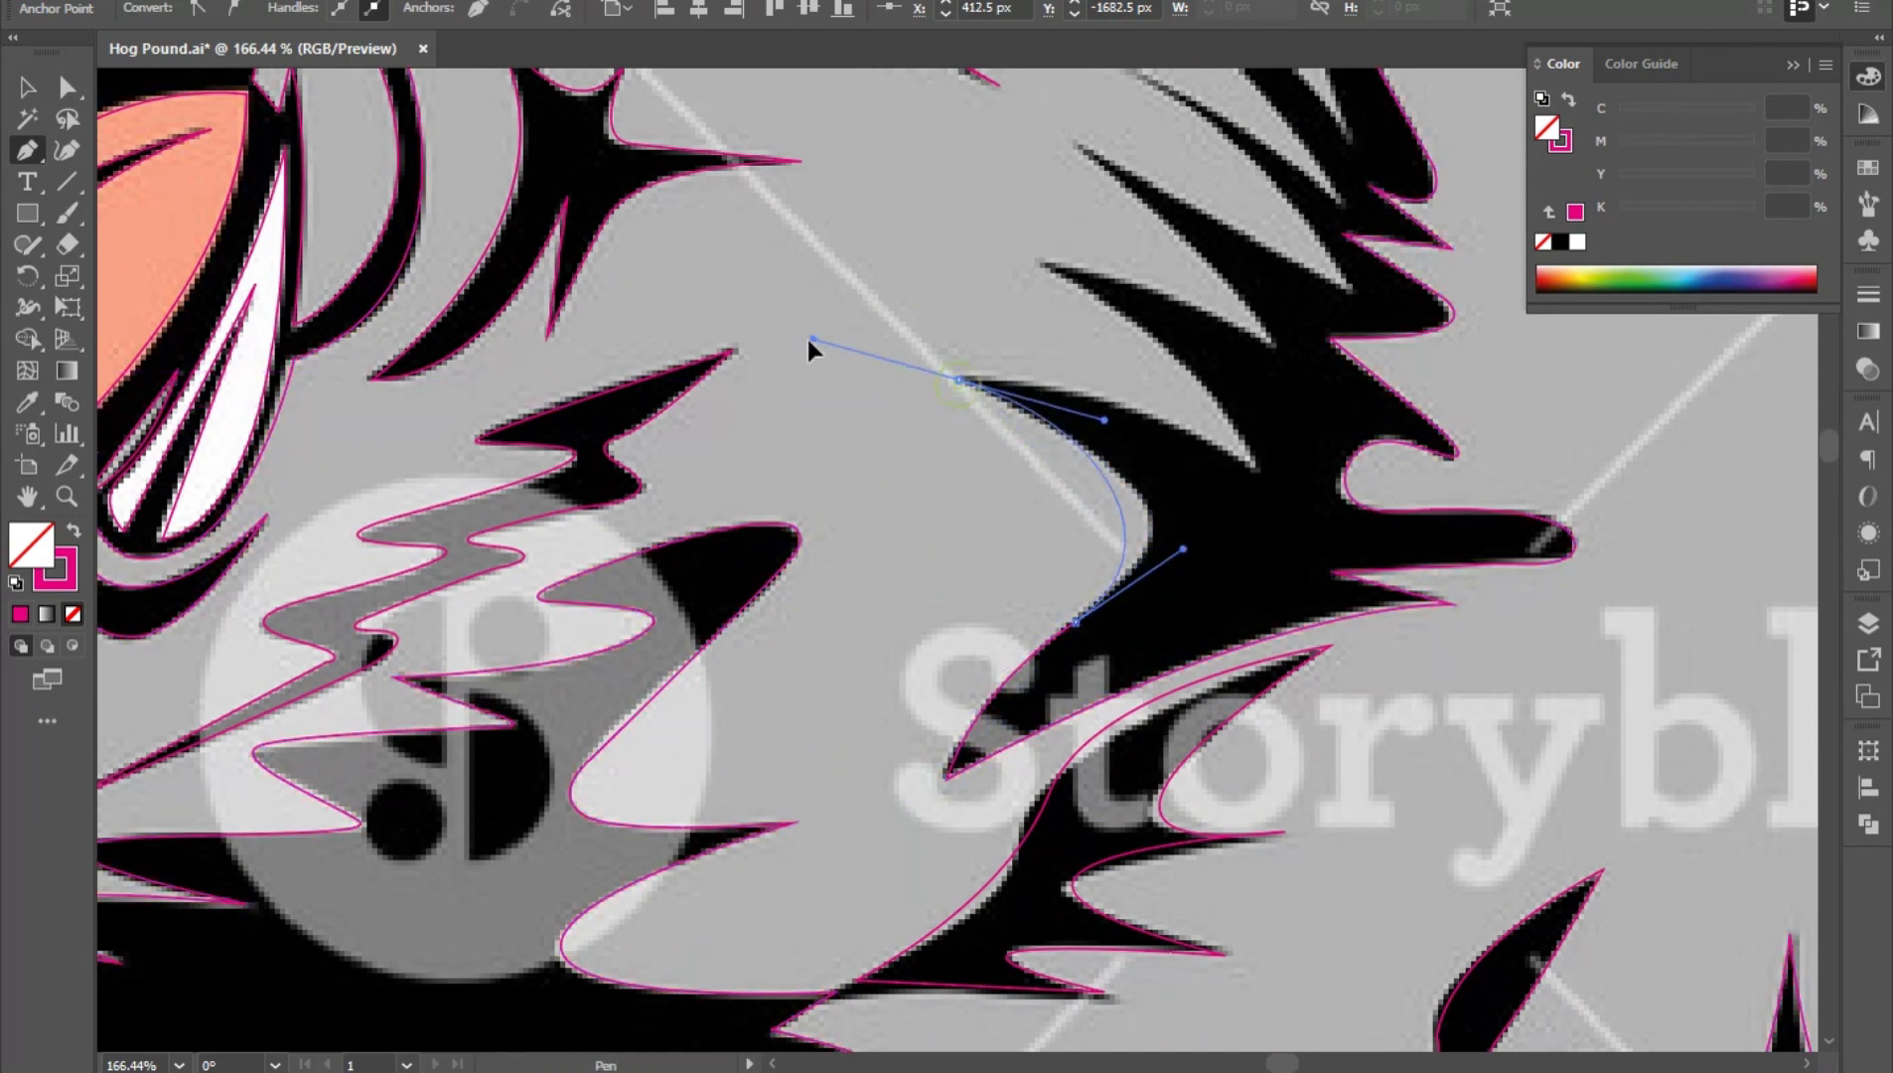
click(959, 378)
drag(1253, 467, 1349, 560)
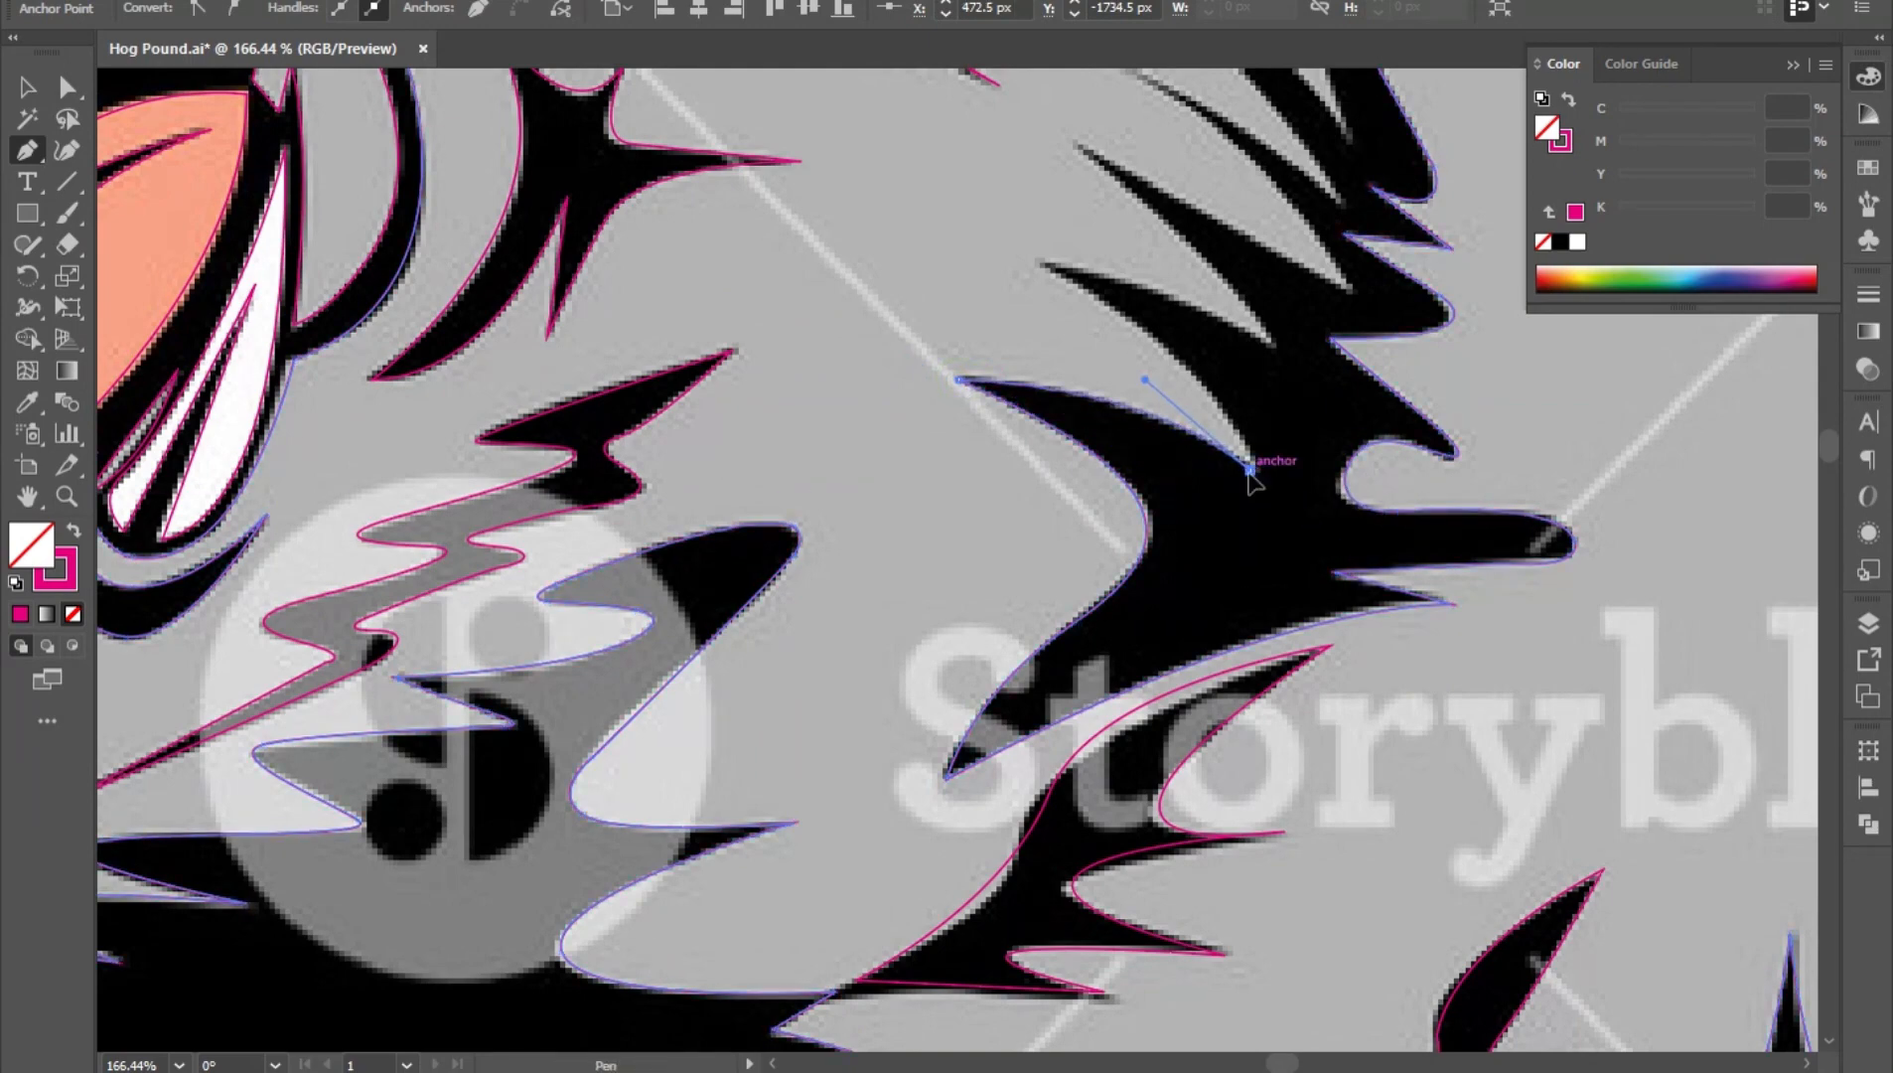
- Trace the second forward-pointing spike of the neck fur and the notch above it
scroll(1154, 519, up, 4)
scroll(1153, 520, left, 2)
drag(1144, 485, 986, 393)
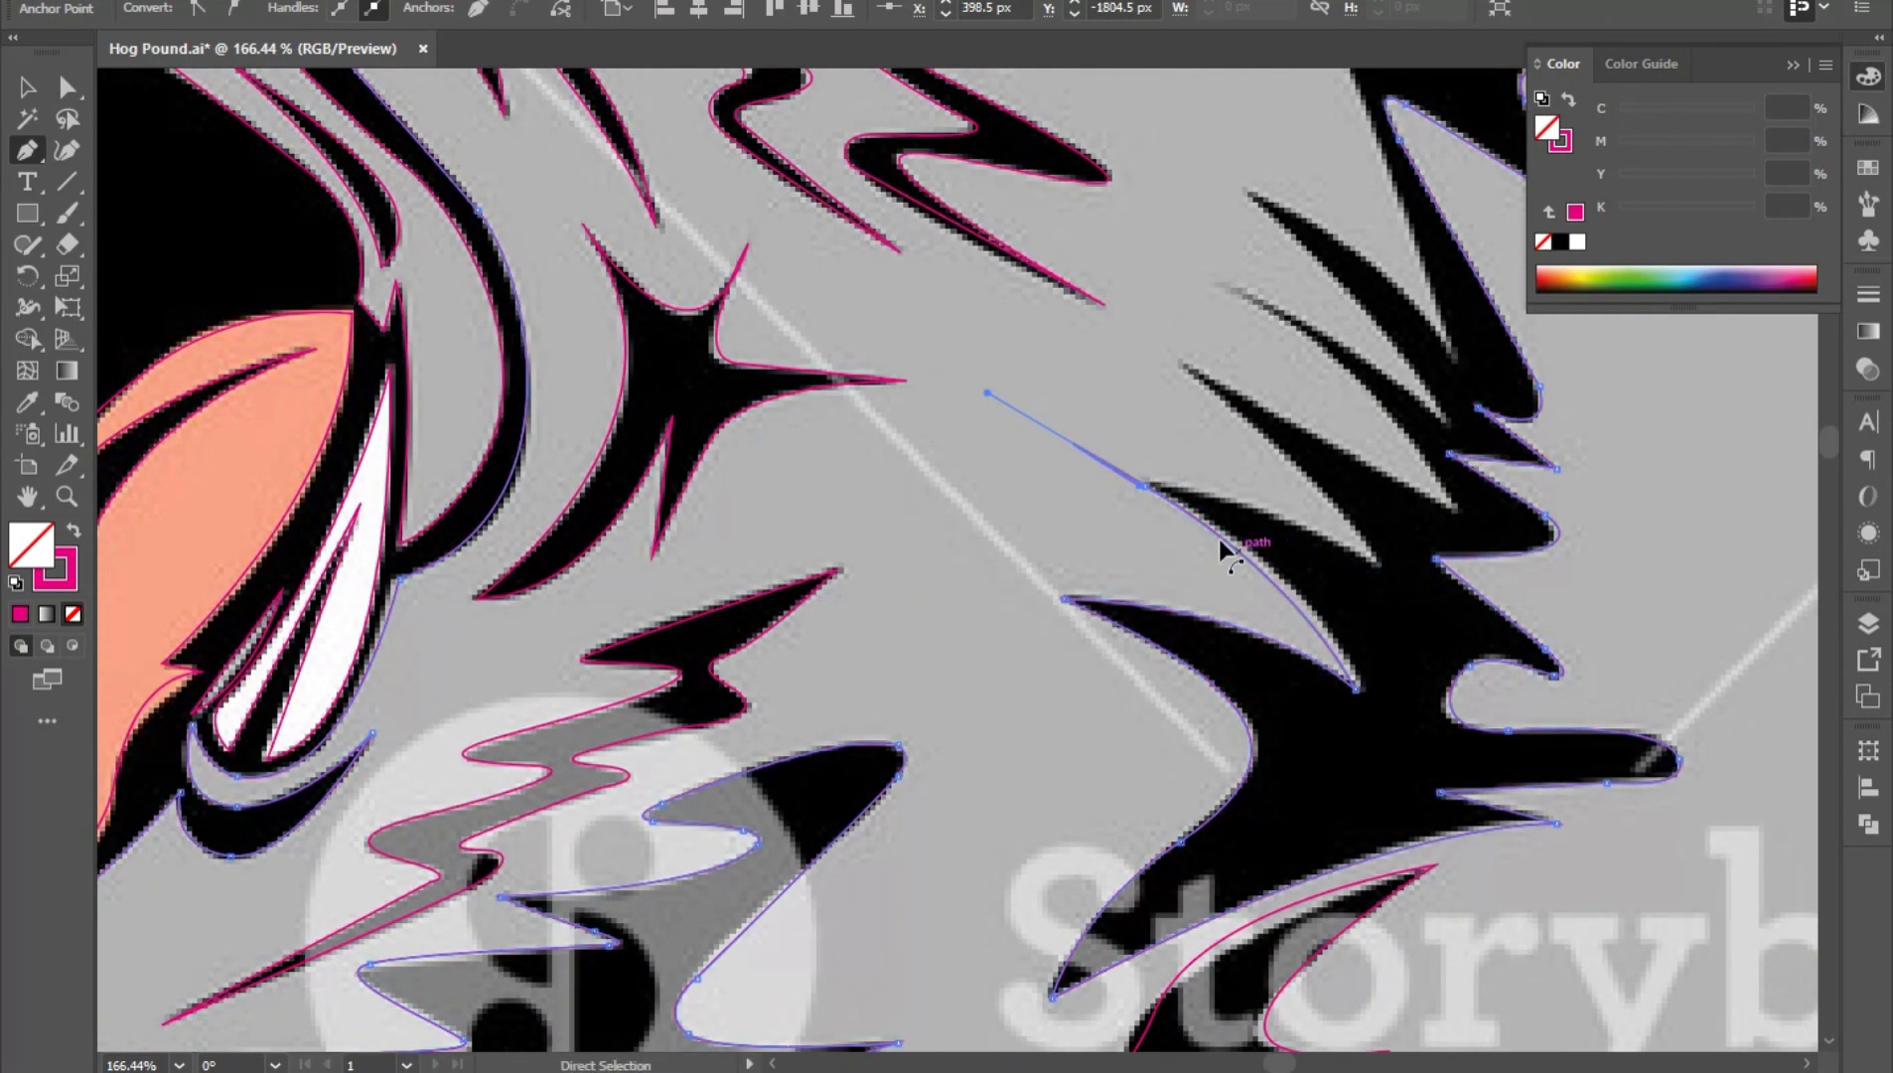
drag(1380, 566, 1489, 635)
drag(1323, 482, 1396, 644)
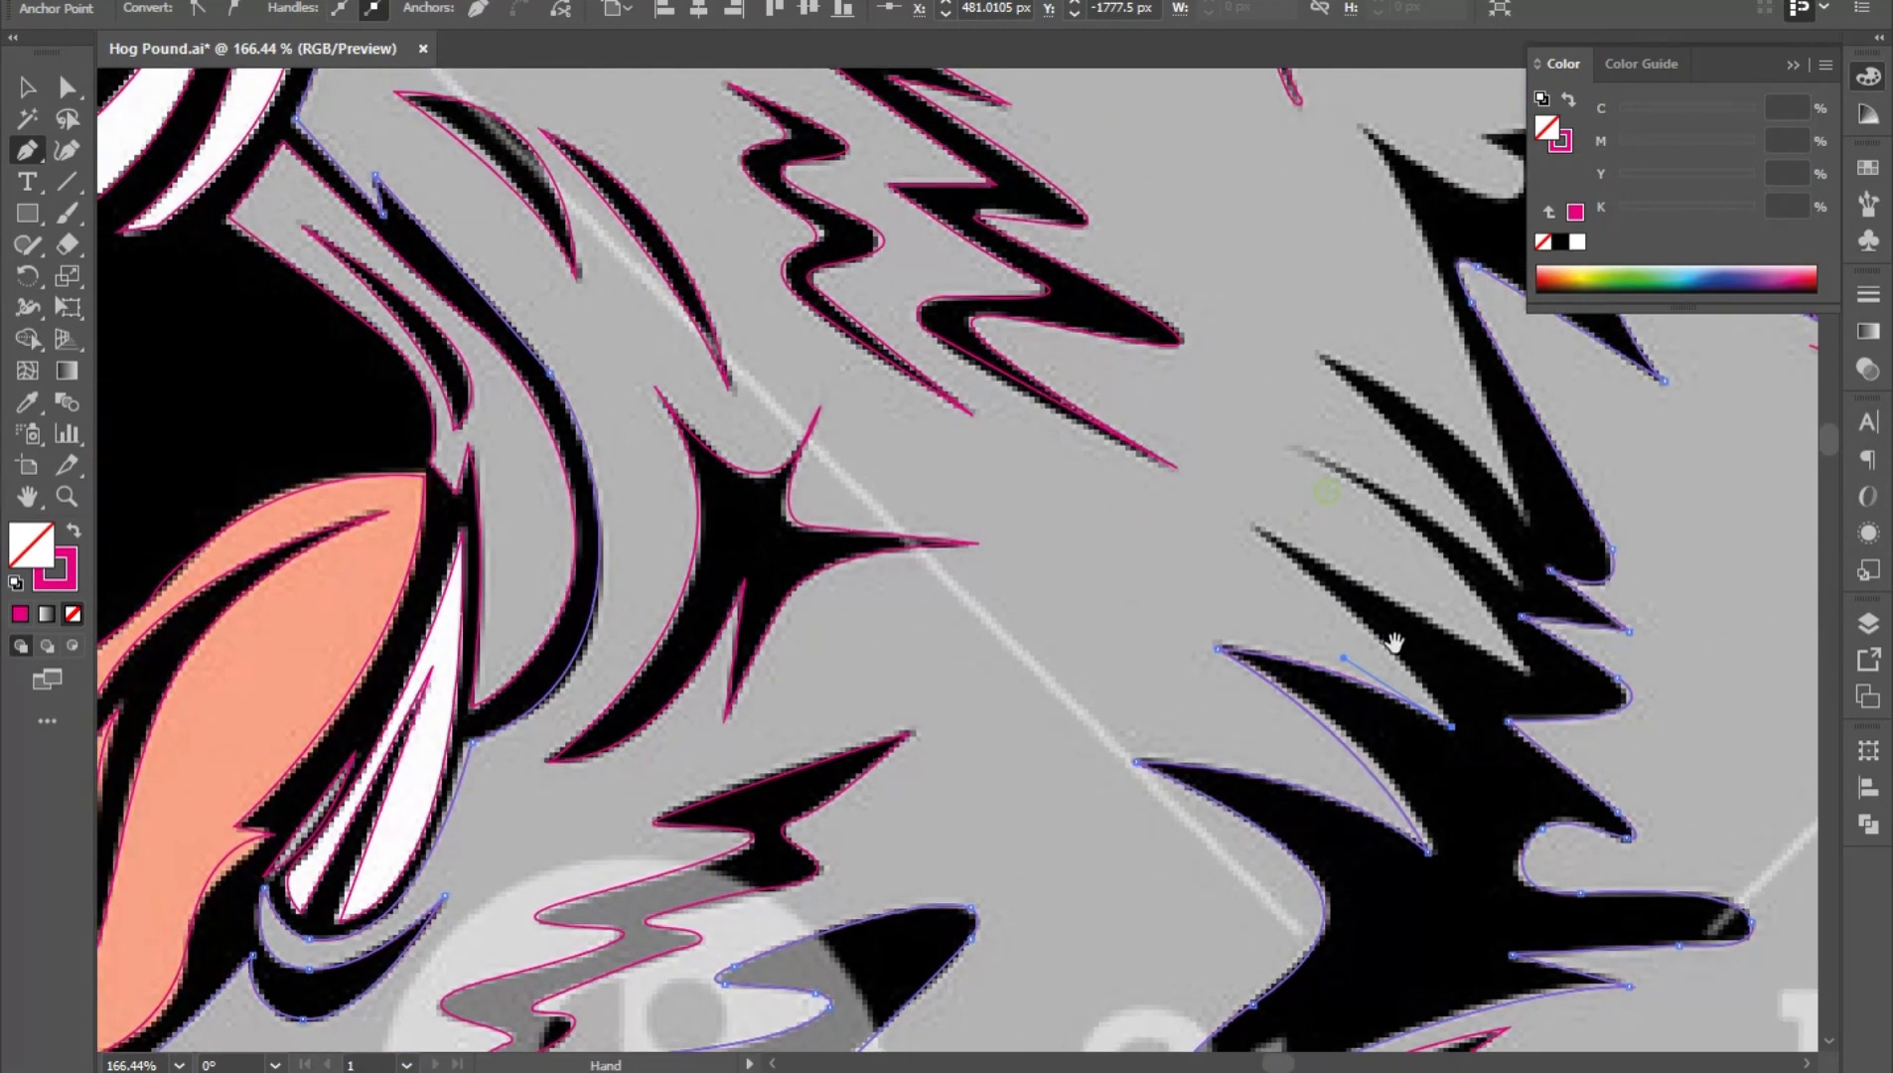
- Continue the outline around the three upper forward-pointing spikes of the neck fur and the notches between them
drag(1256, 529, 1153, 455)
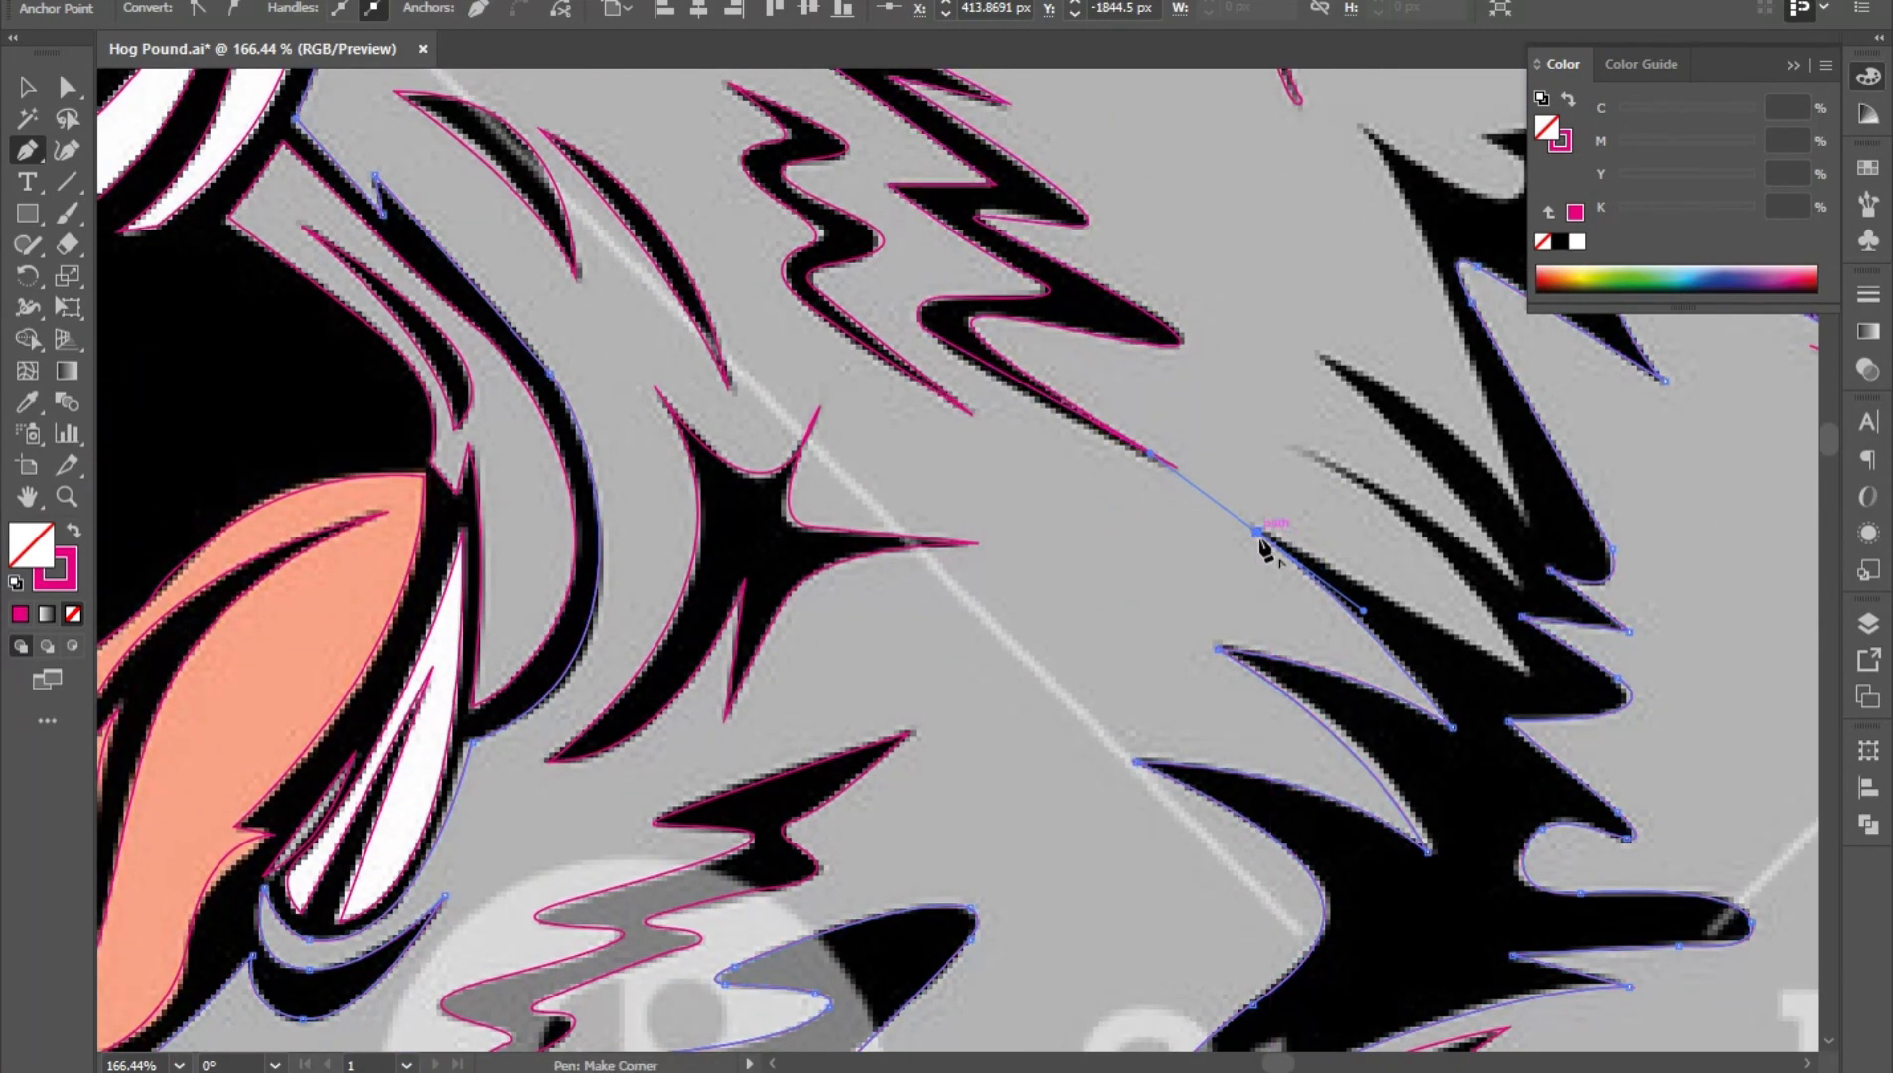
drag(1291, 450, 1224, 429)
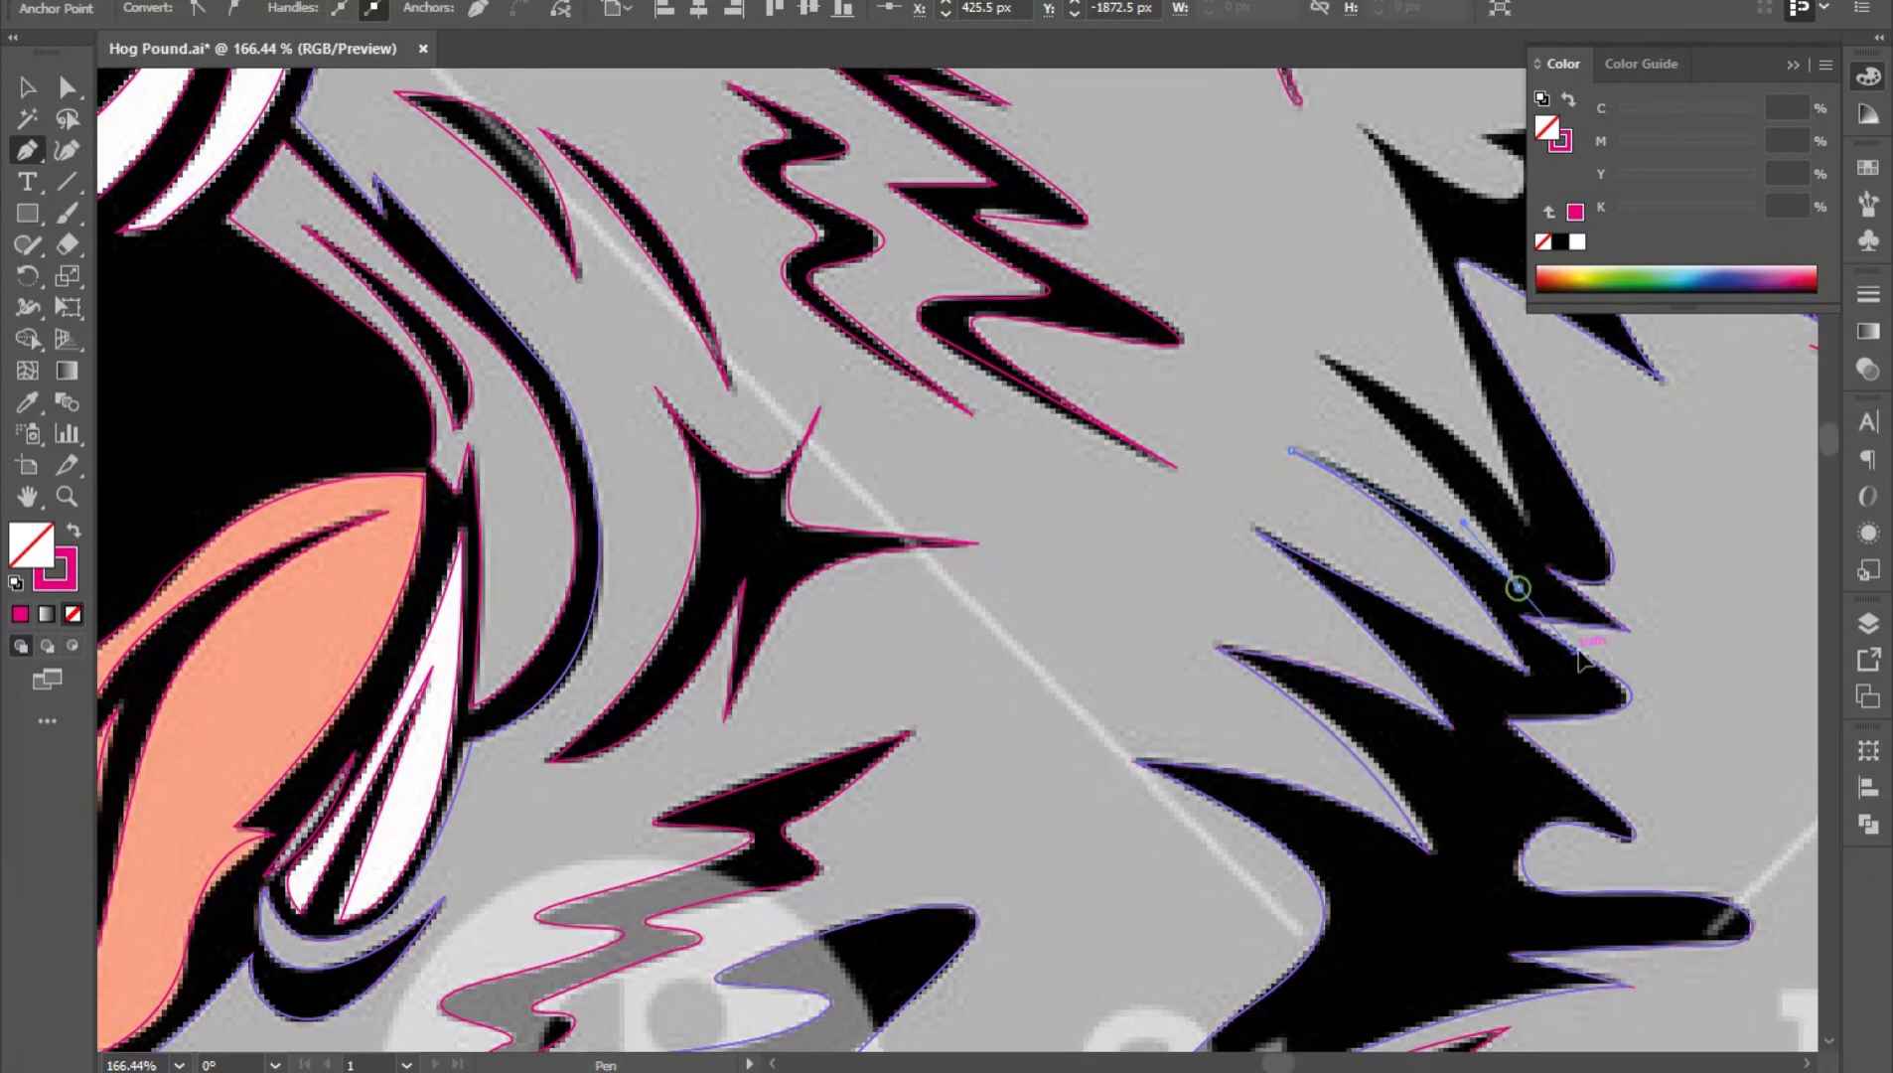
drag(1519, 594, 1436, 698)
drag(1188, 526, 1071, 422)
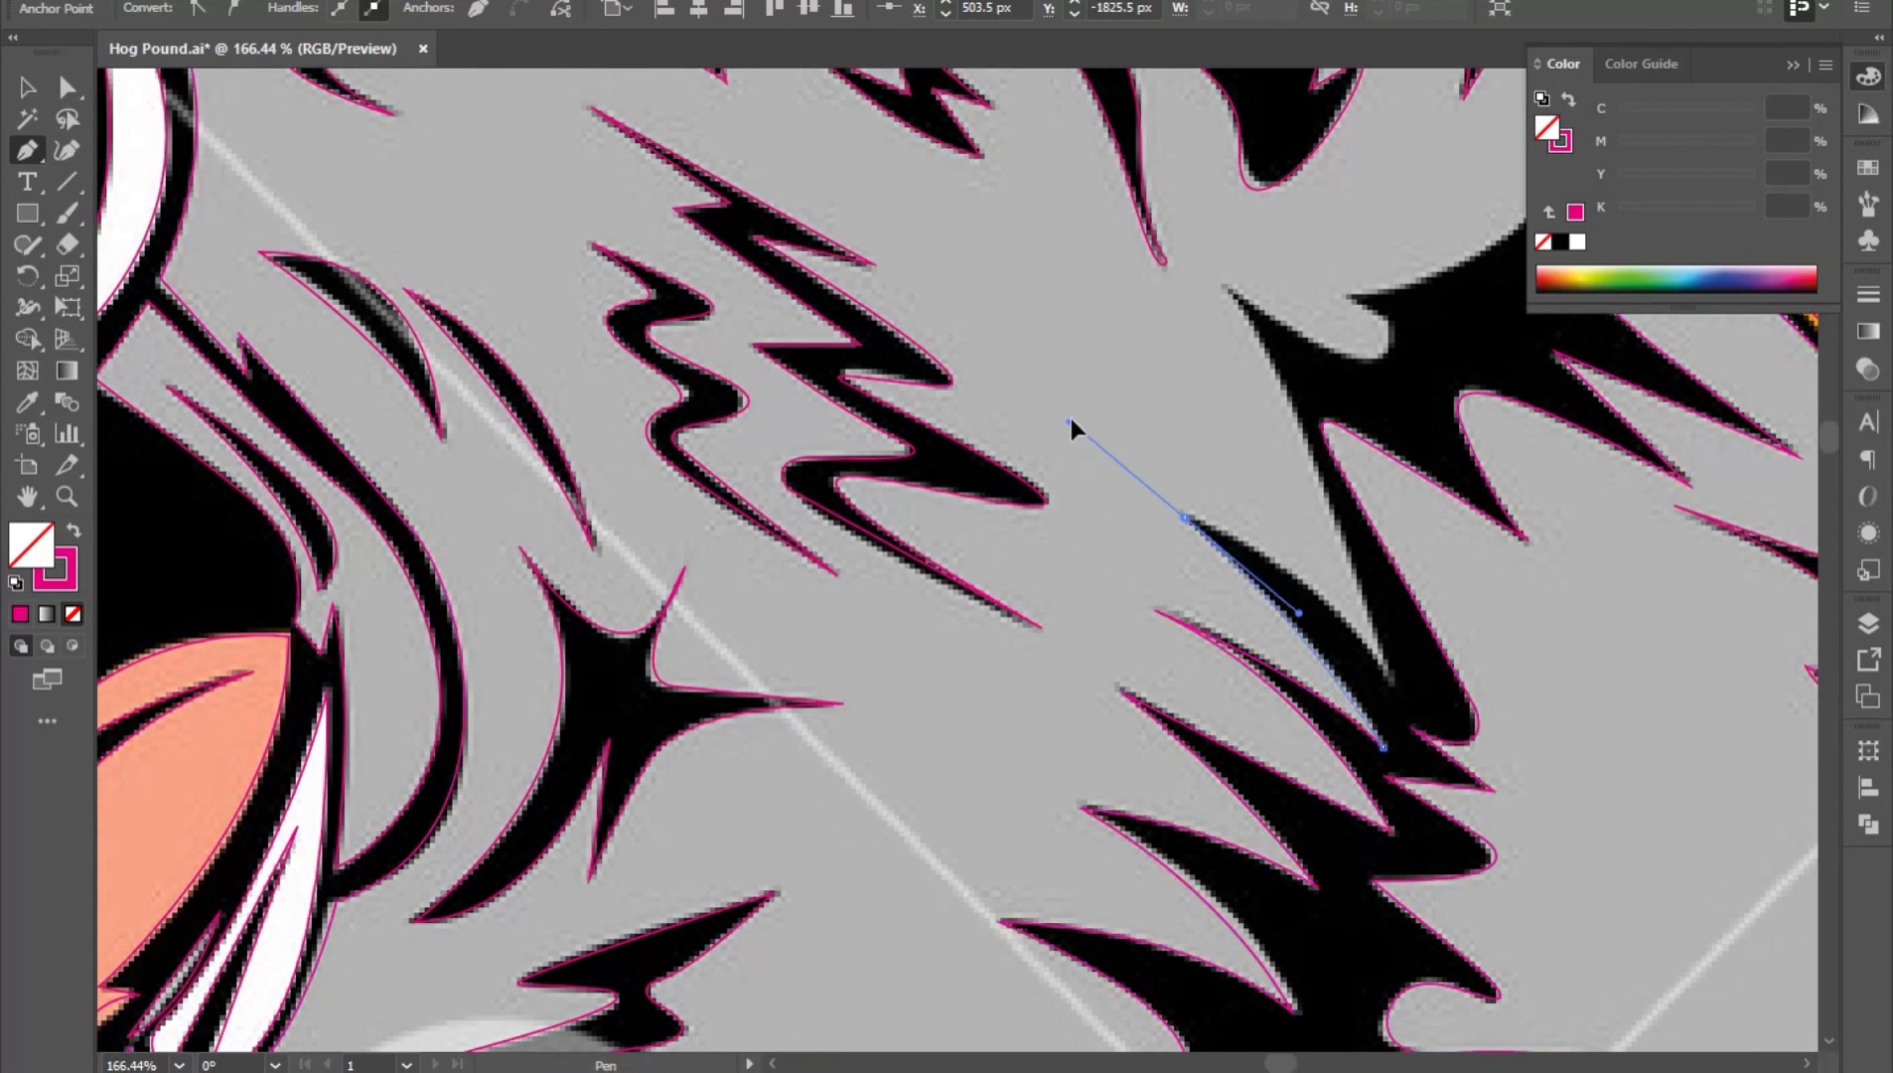
drag(1392, 676, 1449, 788)
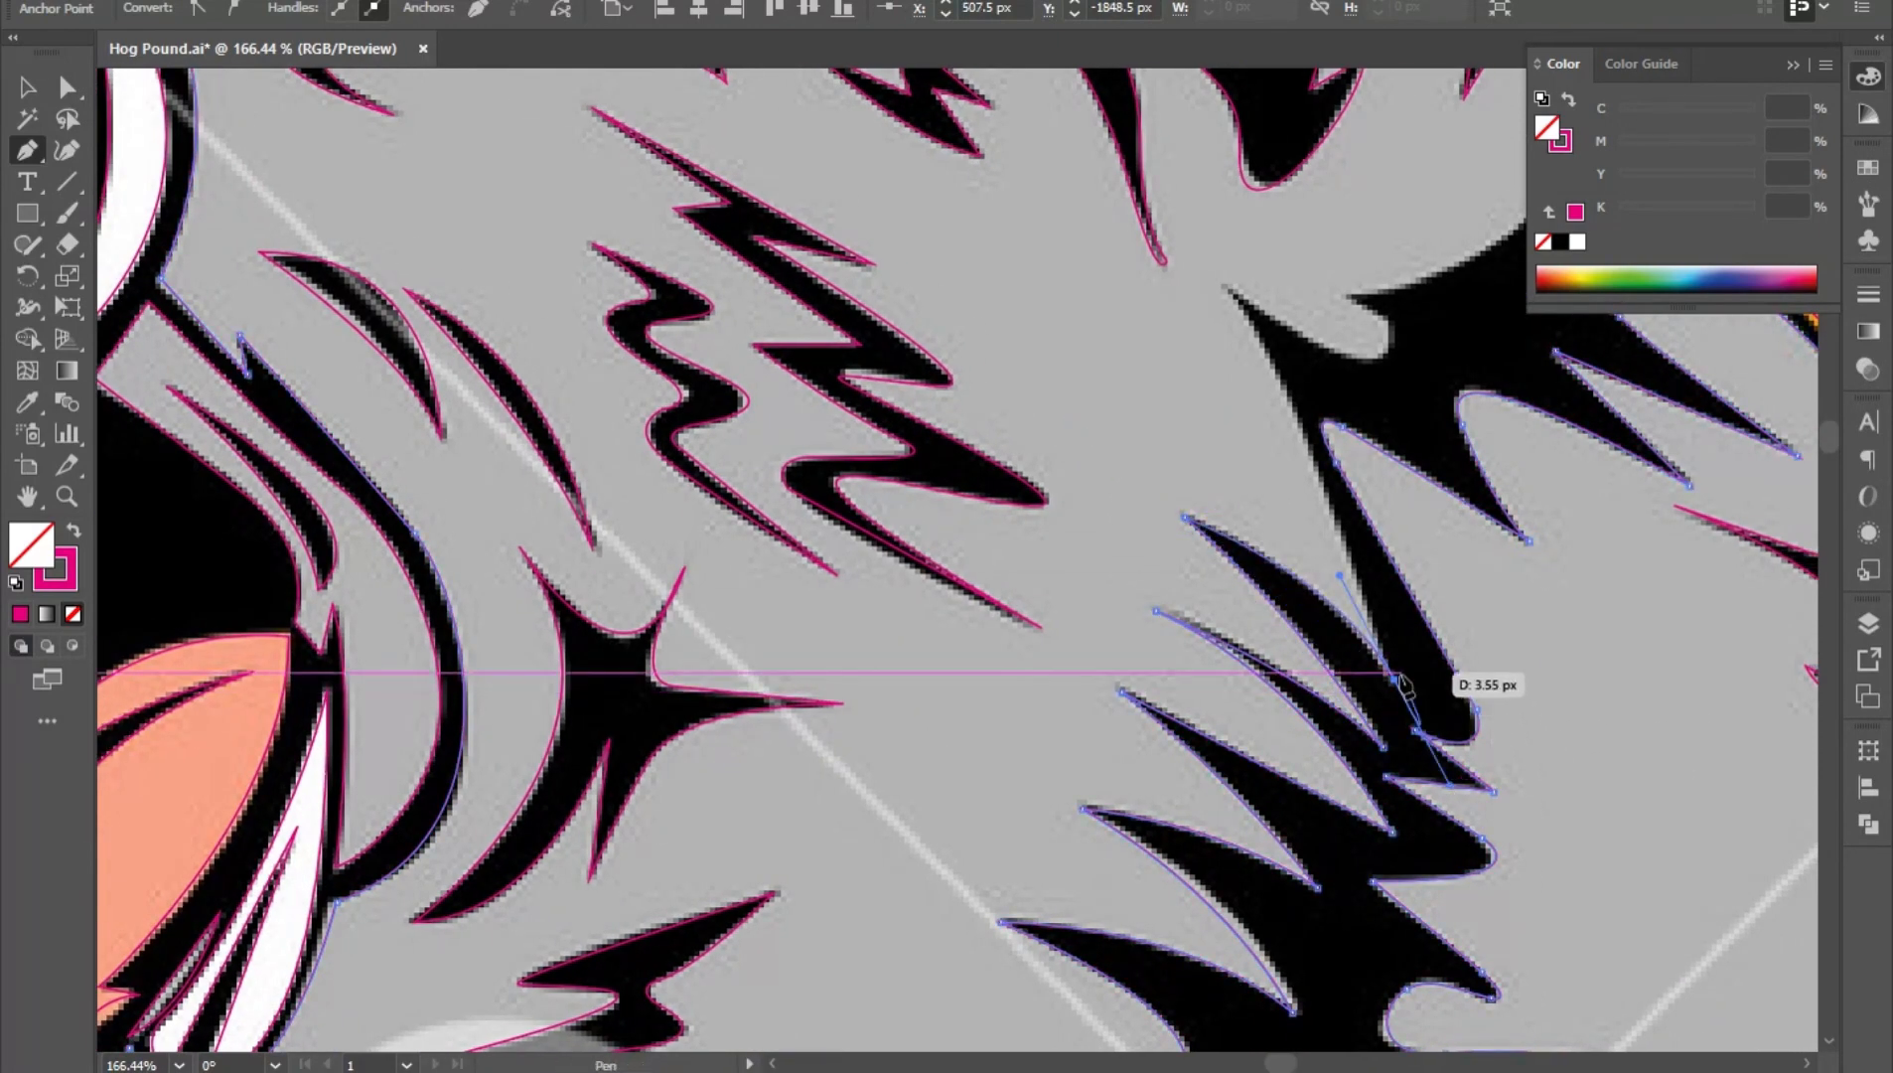
- Trace the front edge of the long neck spike up to its tip and around the rounded grey notch below the ear
drag(1394, 683, 1279, 889)
drag(1112, 490, 1014, 392)
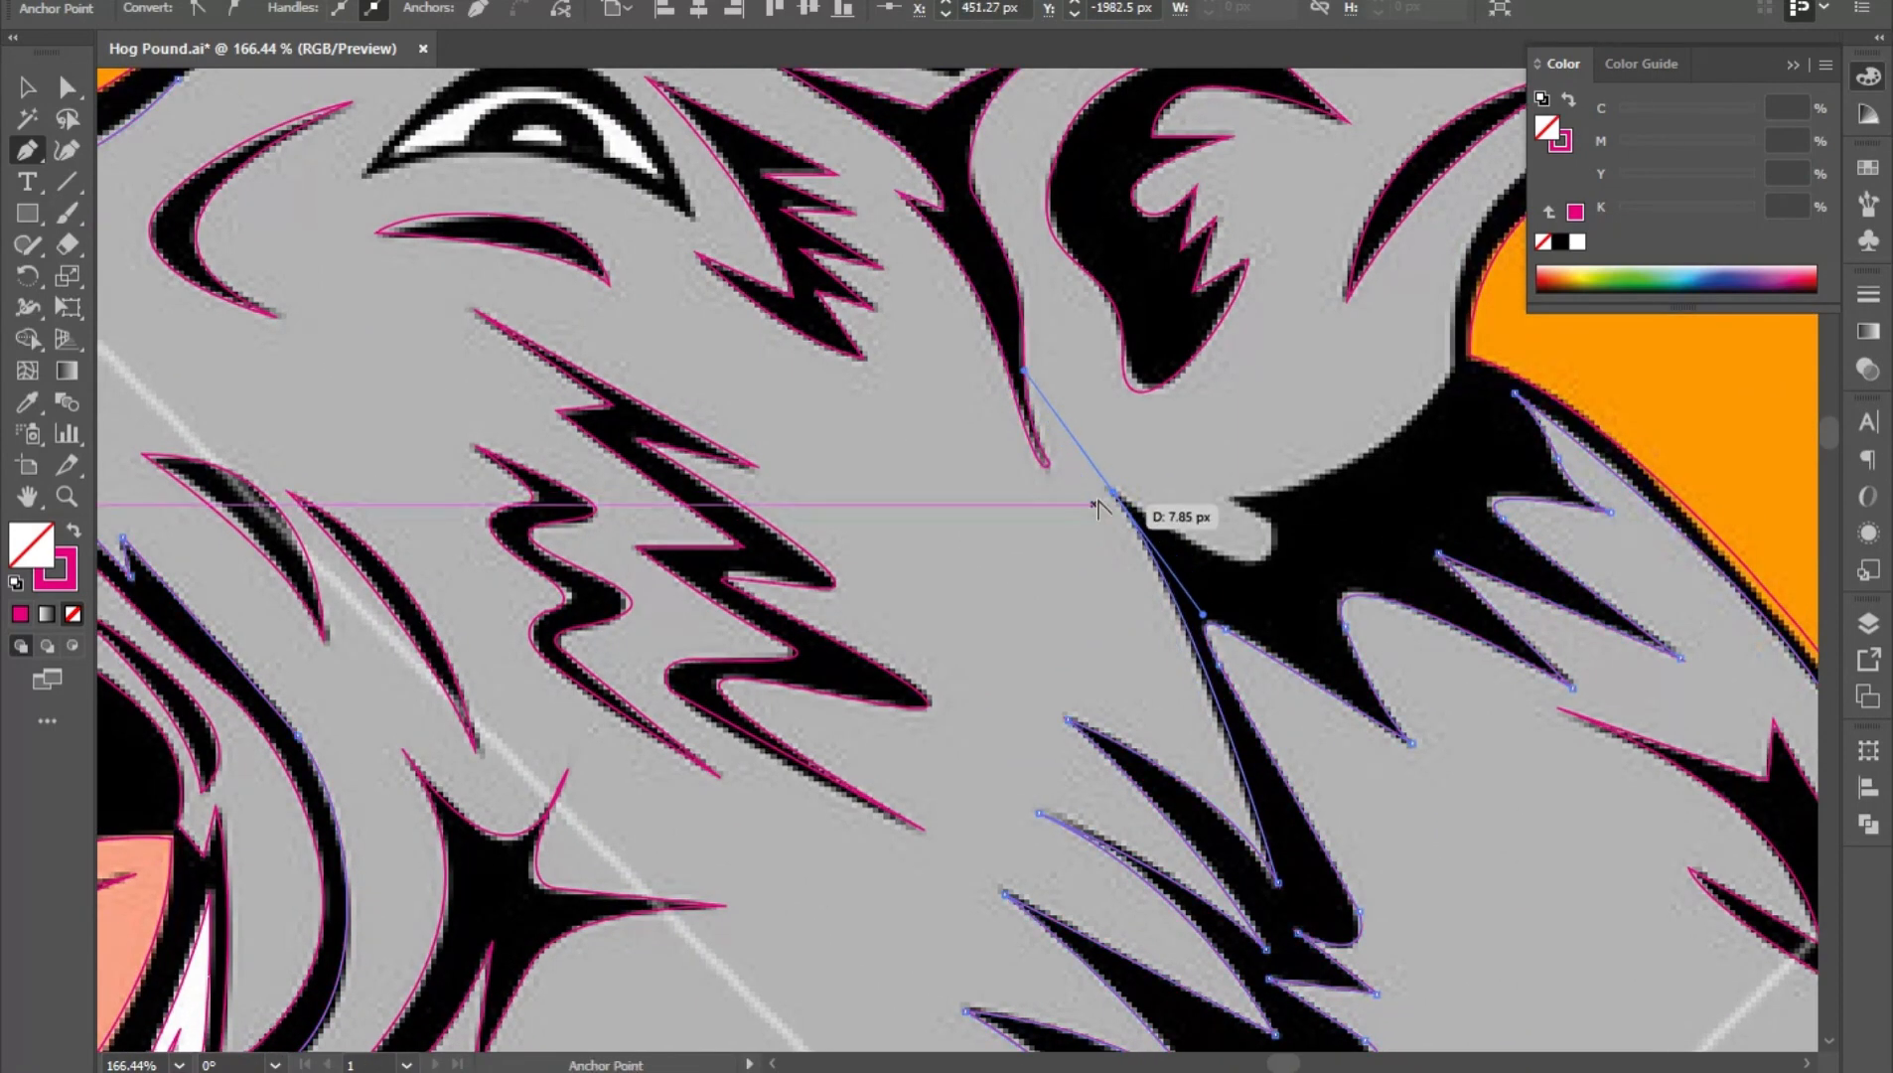
drag(1263, 546, 1289, 517)
click(1227, 491)
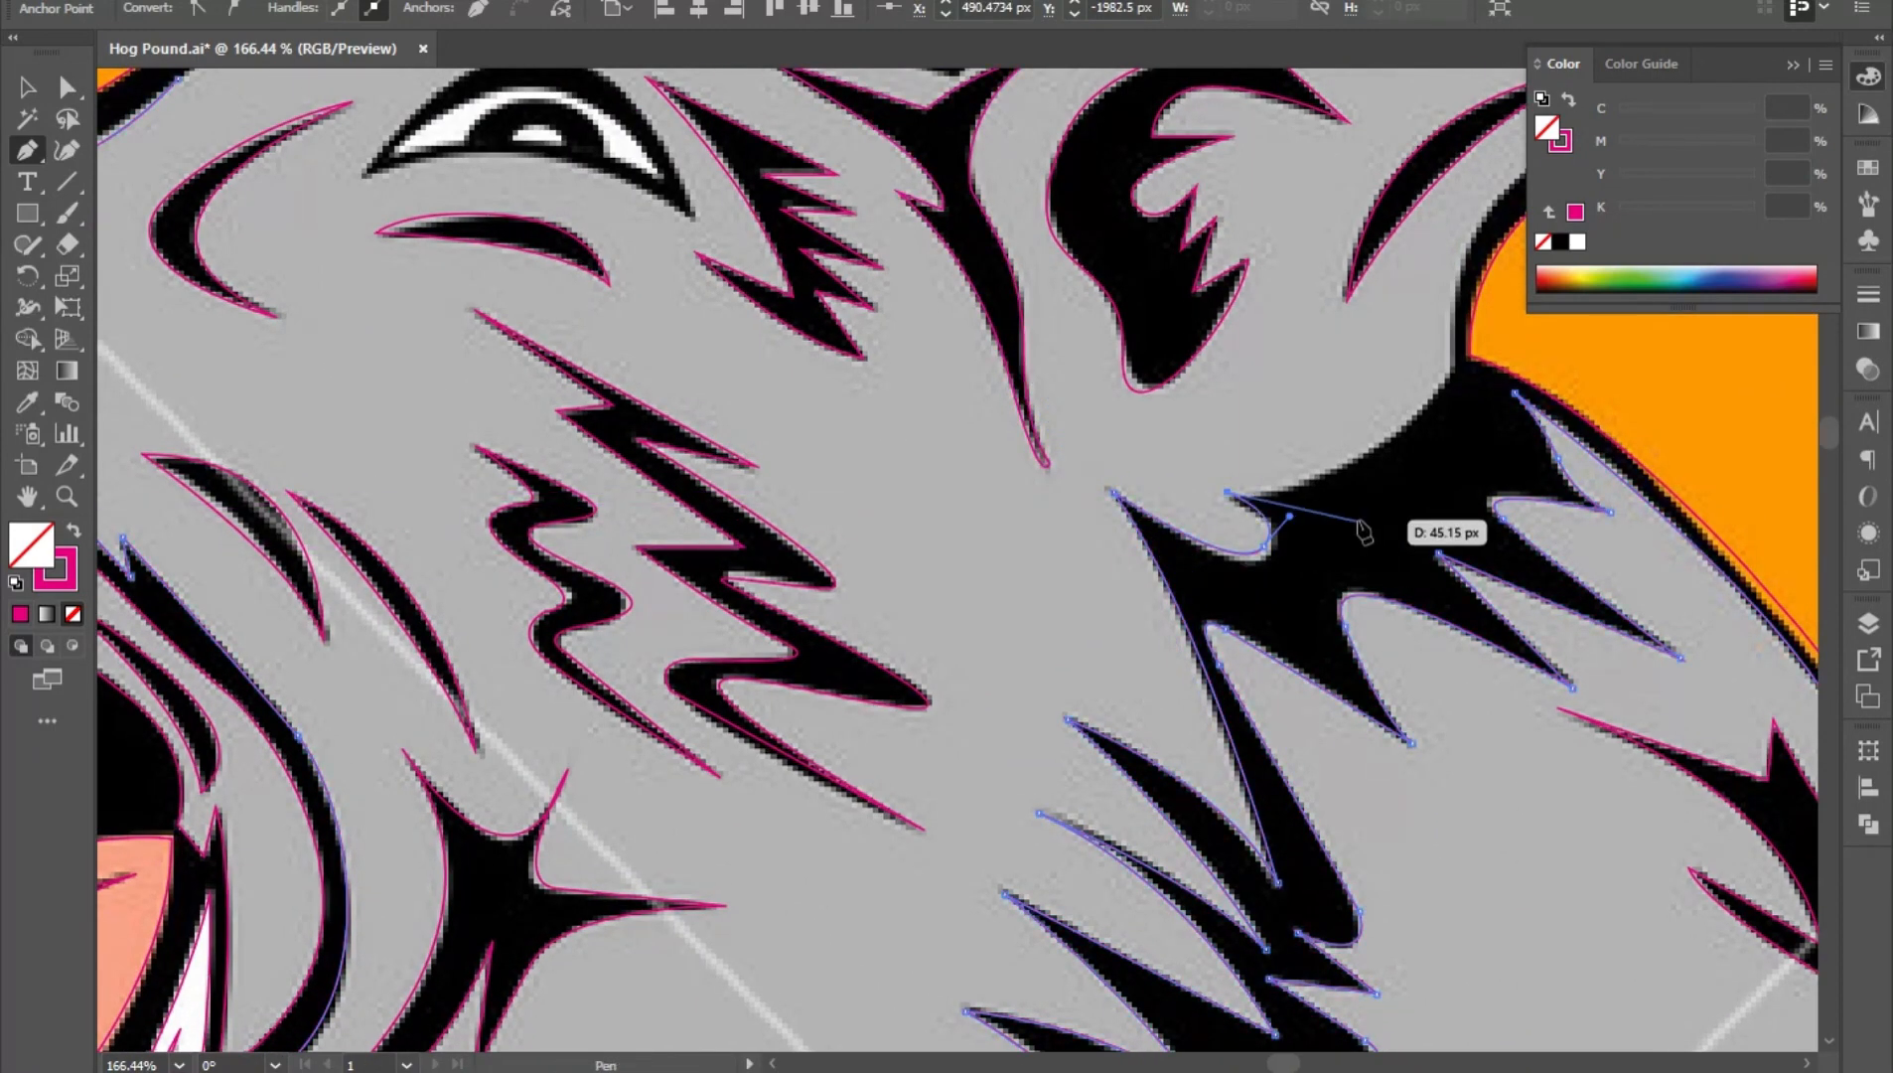
- Trace the curved base of the ear and its rear inner edge up to the ear tip
drag(1351, 459, 915, 777)
drag(1016, 663, 1033, 546)
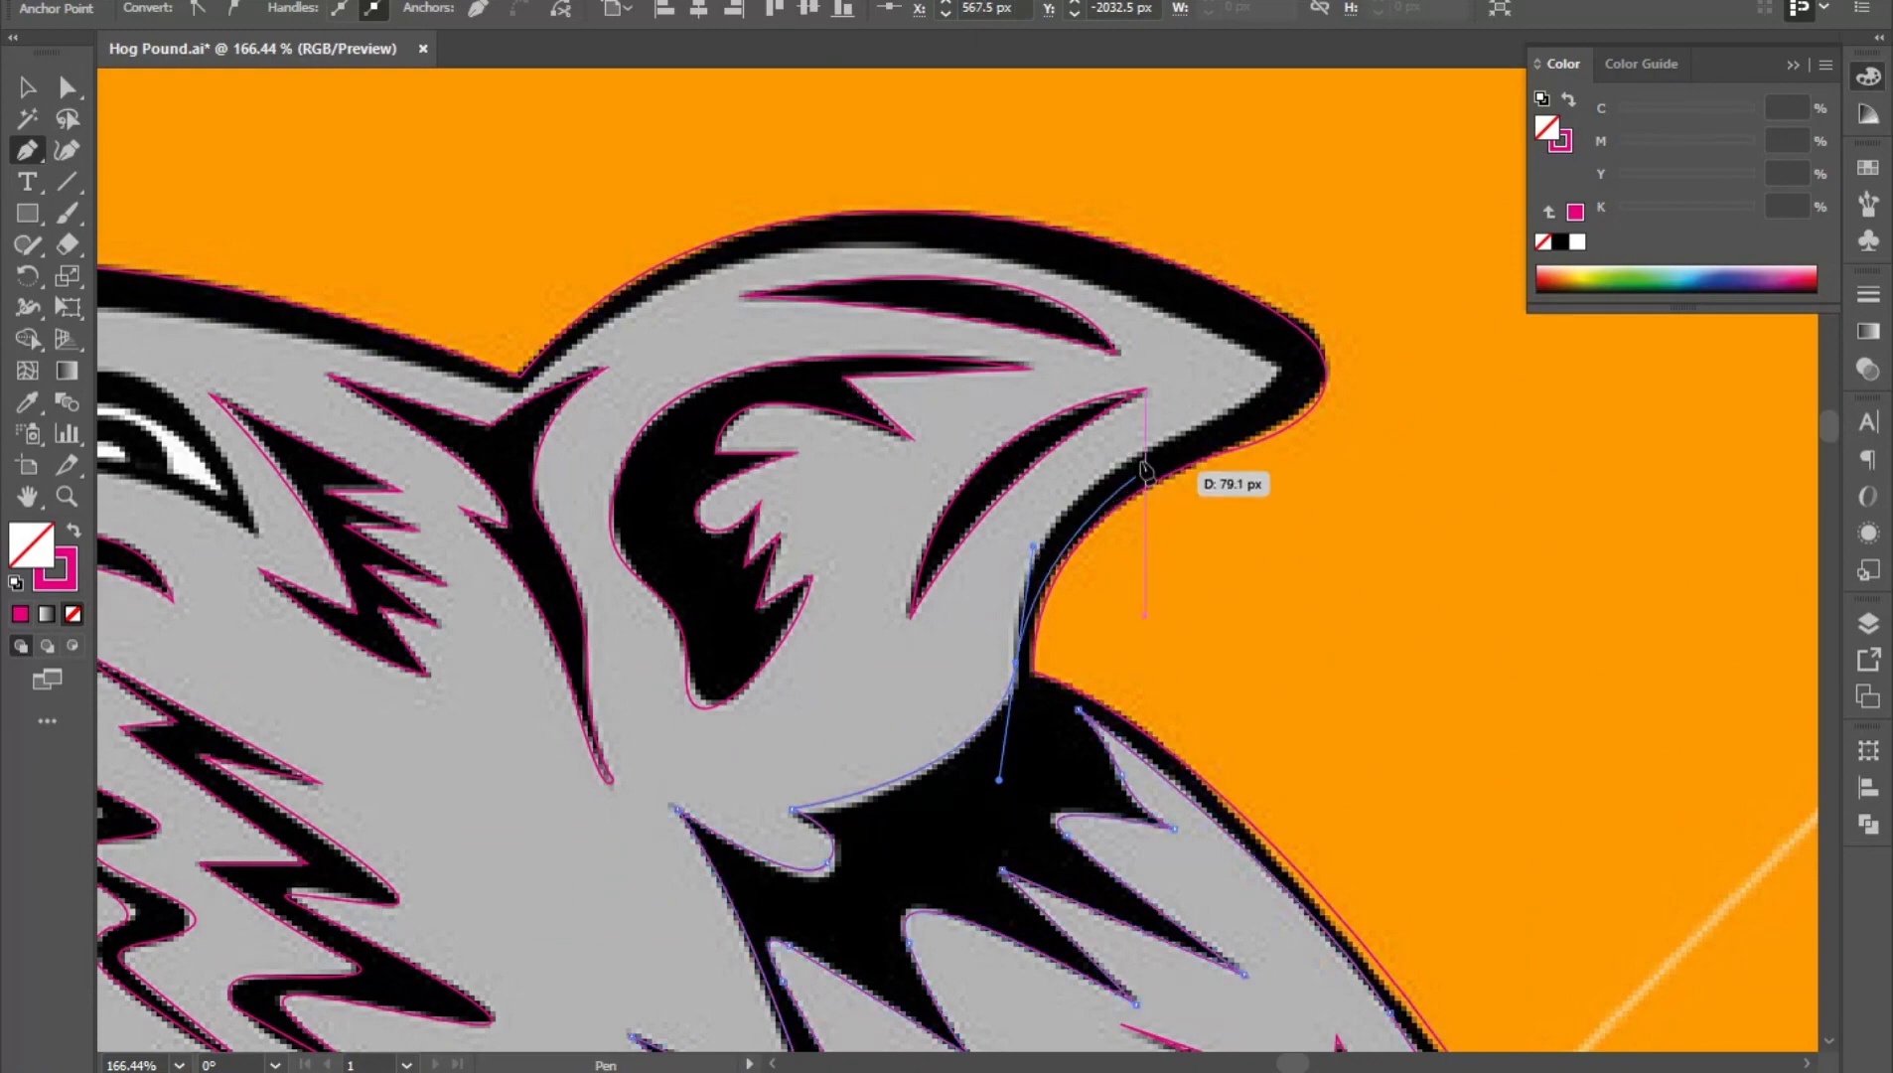
drag(1144, 454, 1242, 411)
click(1278, 368)
scroll(1044, 389, down, 2)
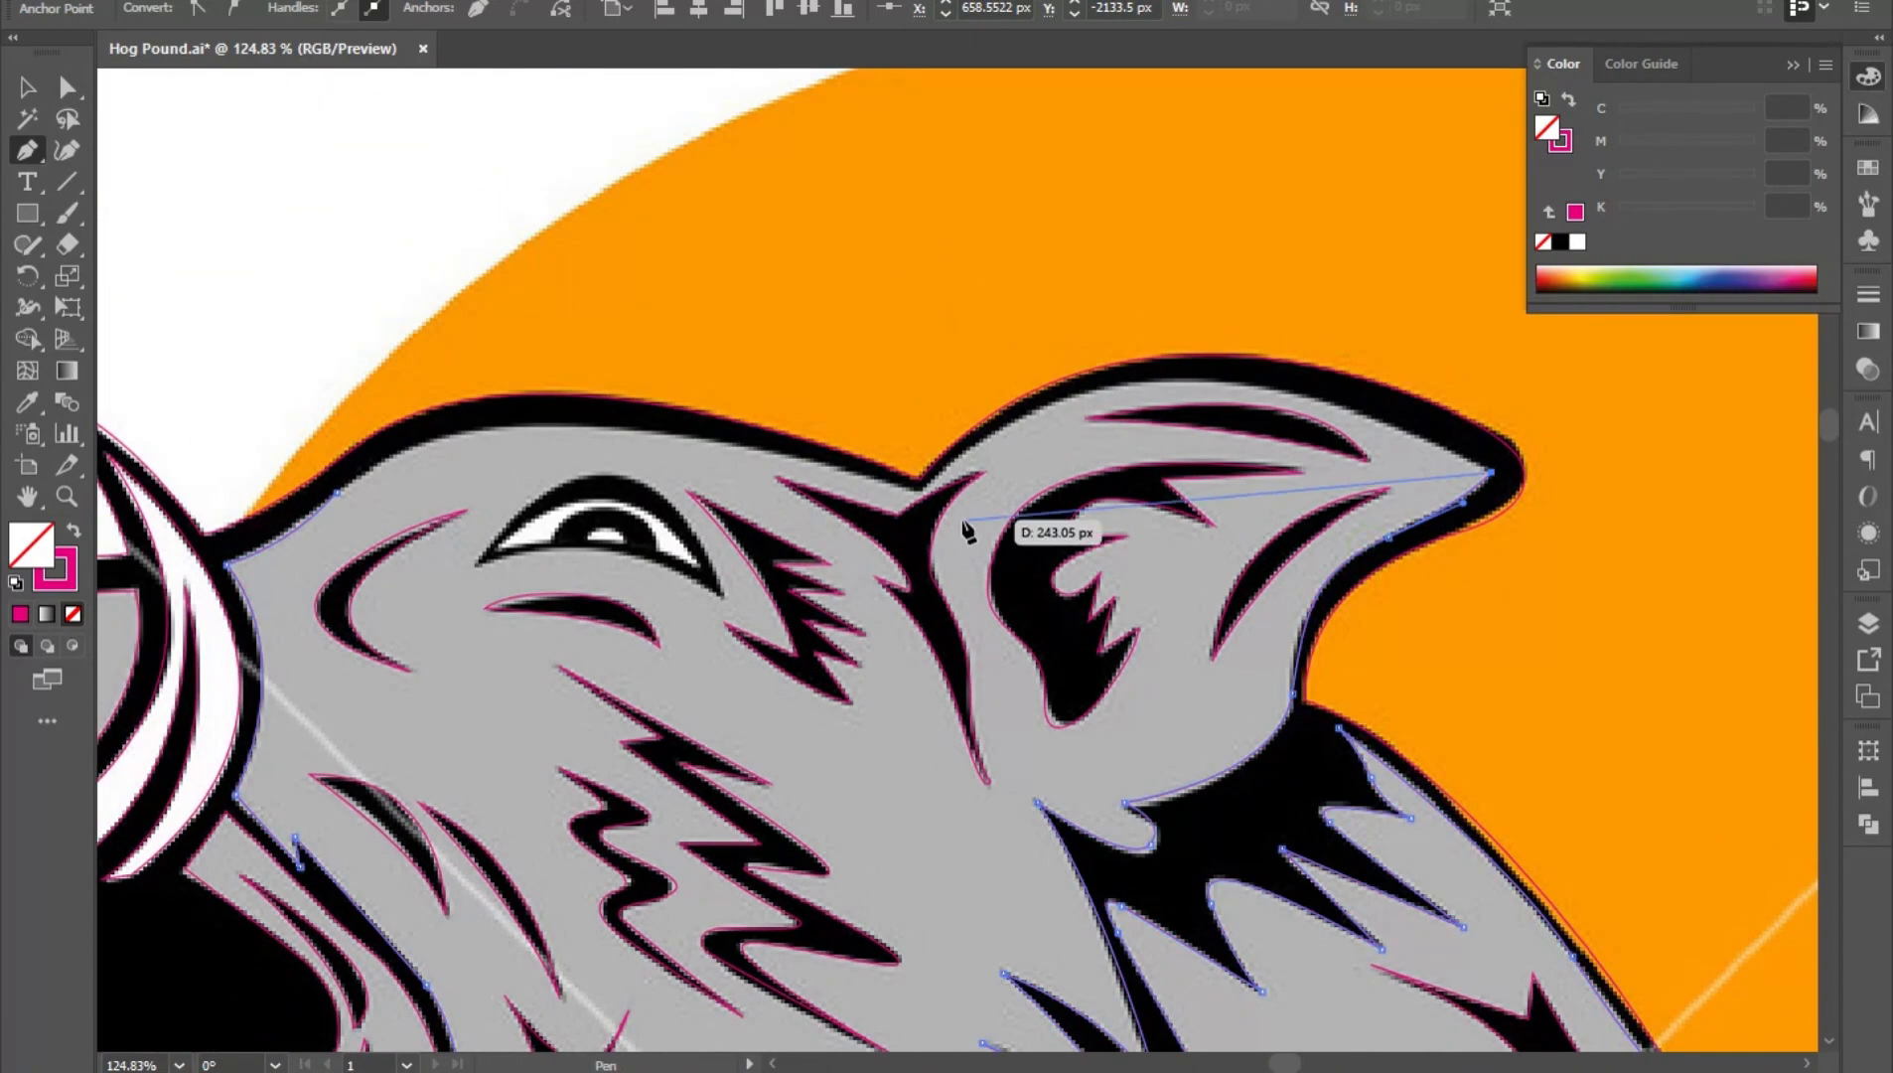
- Trace the ear's upper inner edge and the forehead line, closing the large grey body outline at the brow
drag(922, 491, 700, 731)
click(921, 492)
drag(797, 545, 1296, 576)
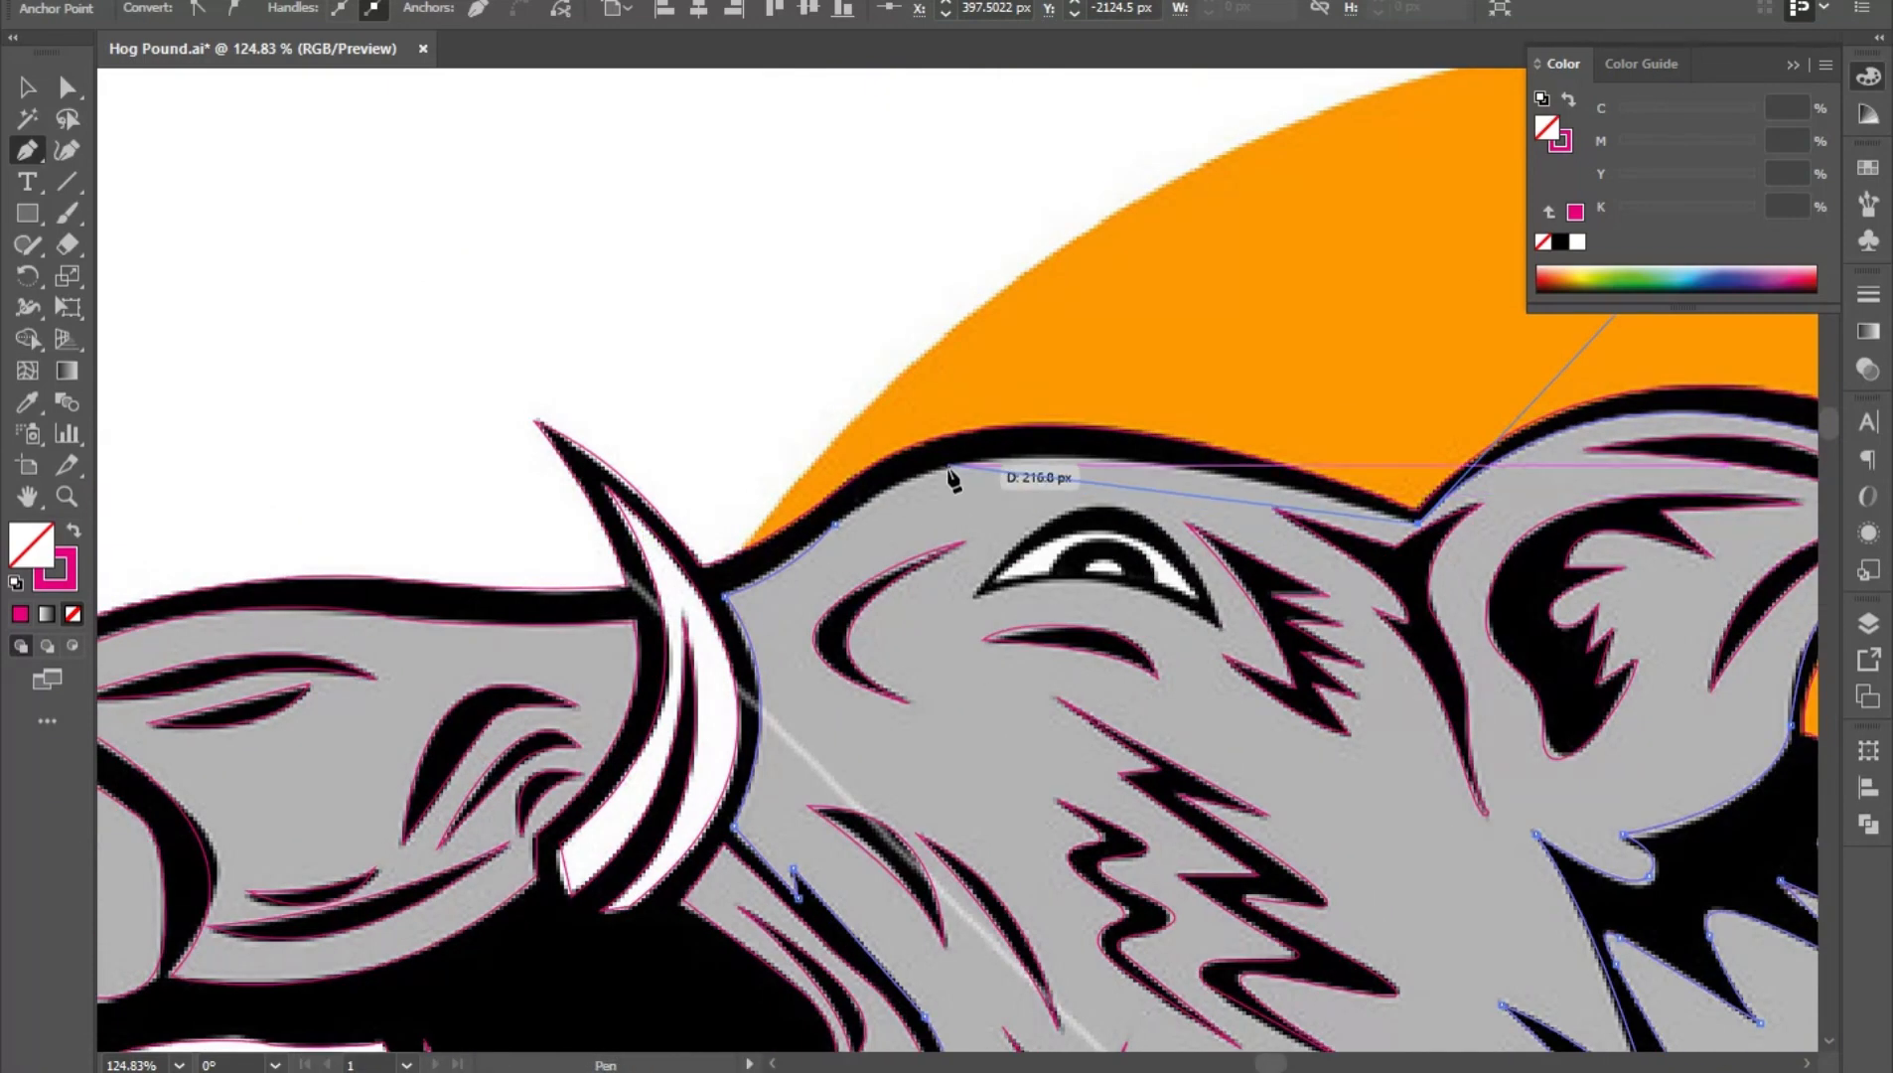
drag(837, 524, 685, 672)
click(28, 87)
click(358, 422)
- Trace the outer black outline of the eye as a closed path through both corners and the arched upper lid
drag(1032, 765, 1238, 964)
drag(855, 512, 1073, 586)
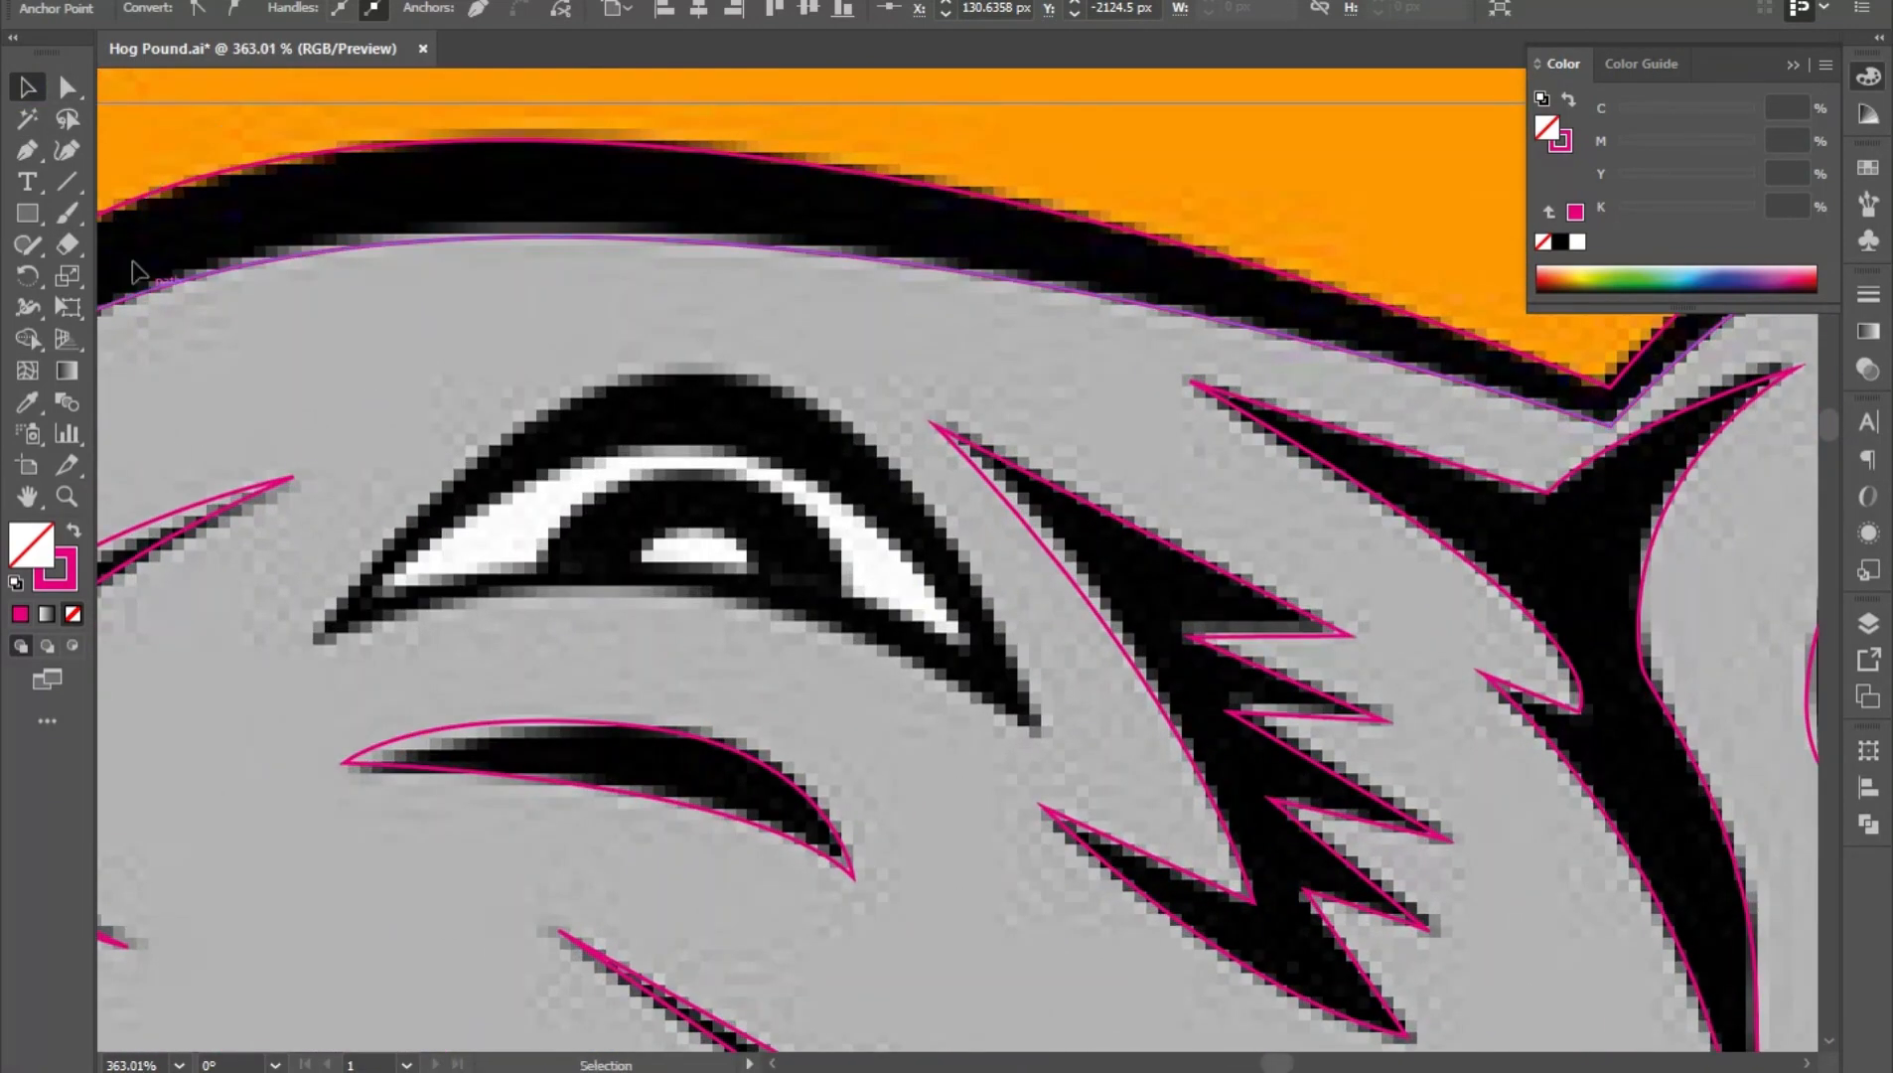
key(p)
click(307, 642)
drag(1028, 732, 1165, 825)
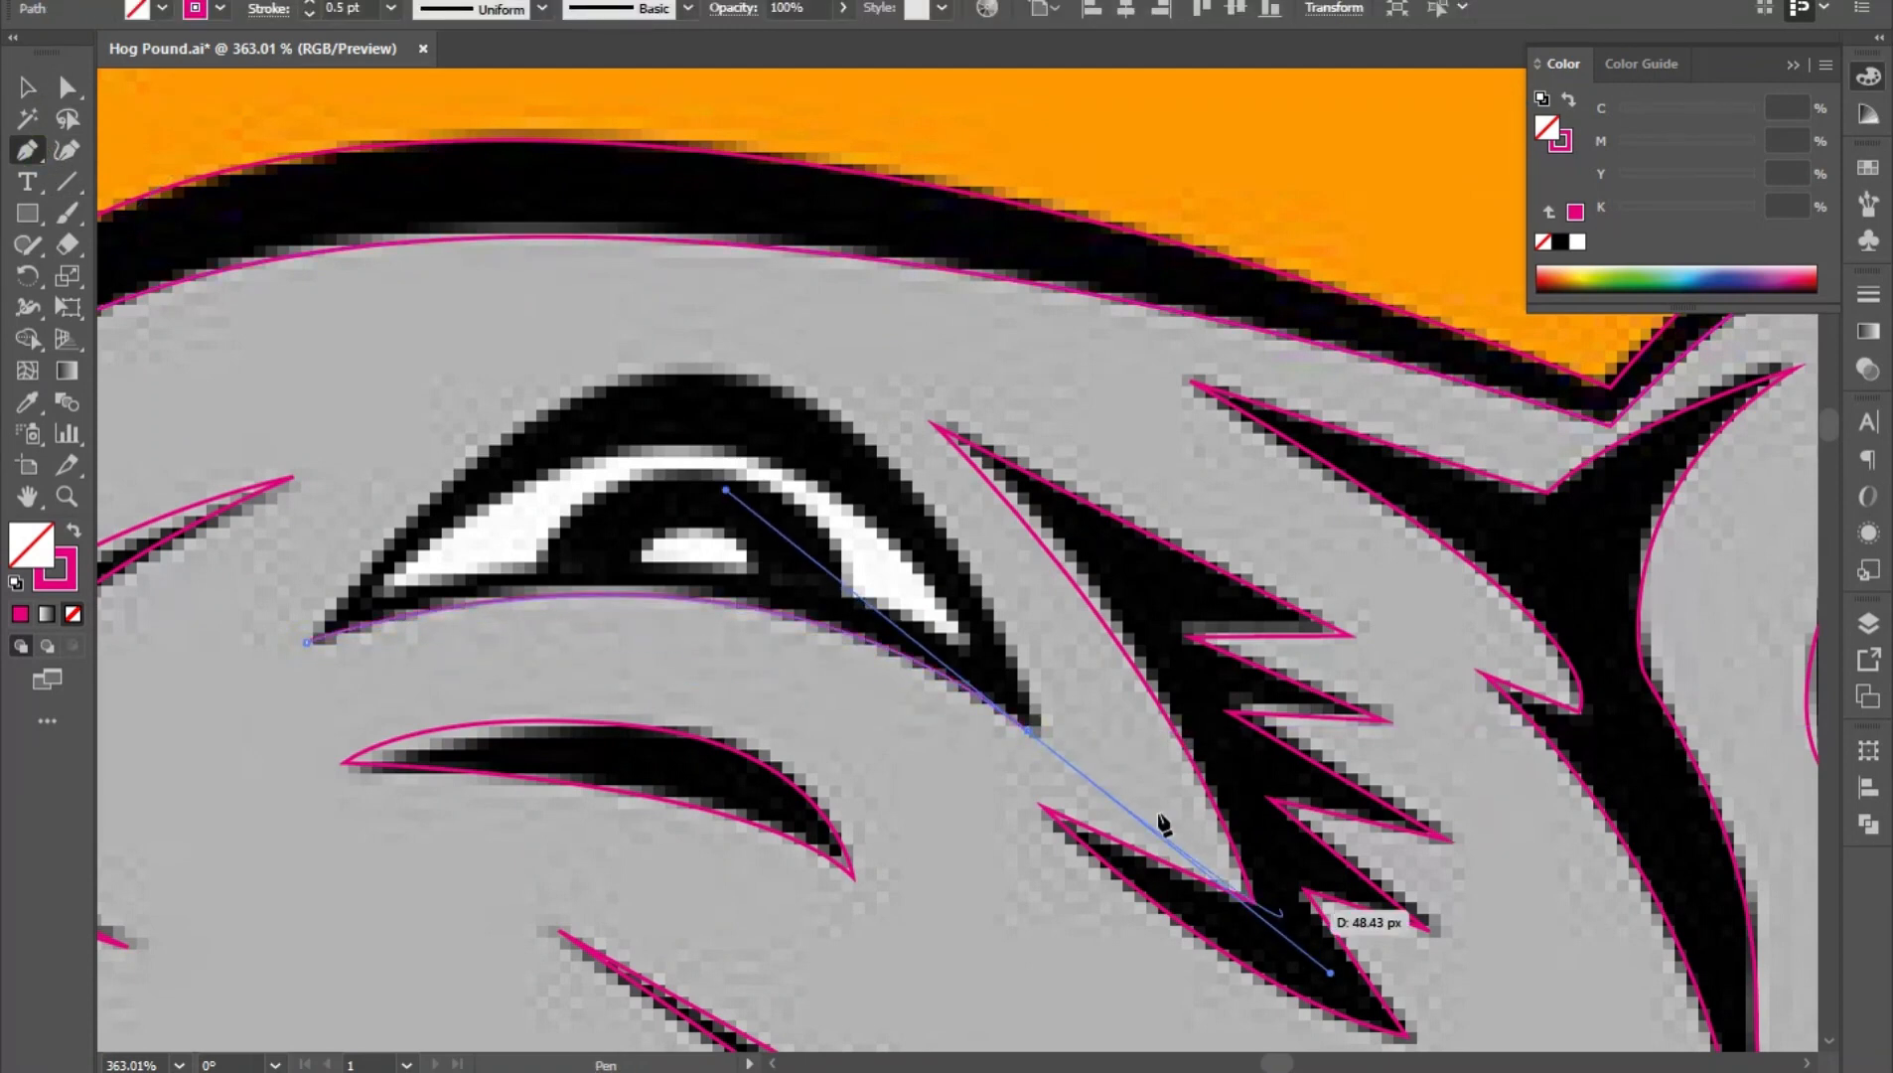
click(1026, 730)
drag(854, 434, 720, 336)
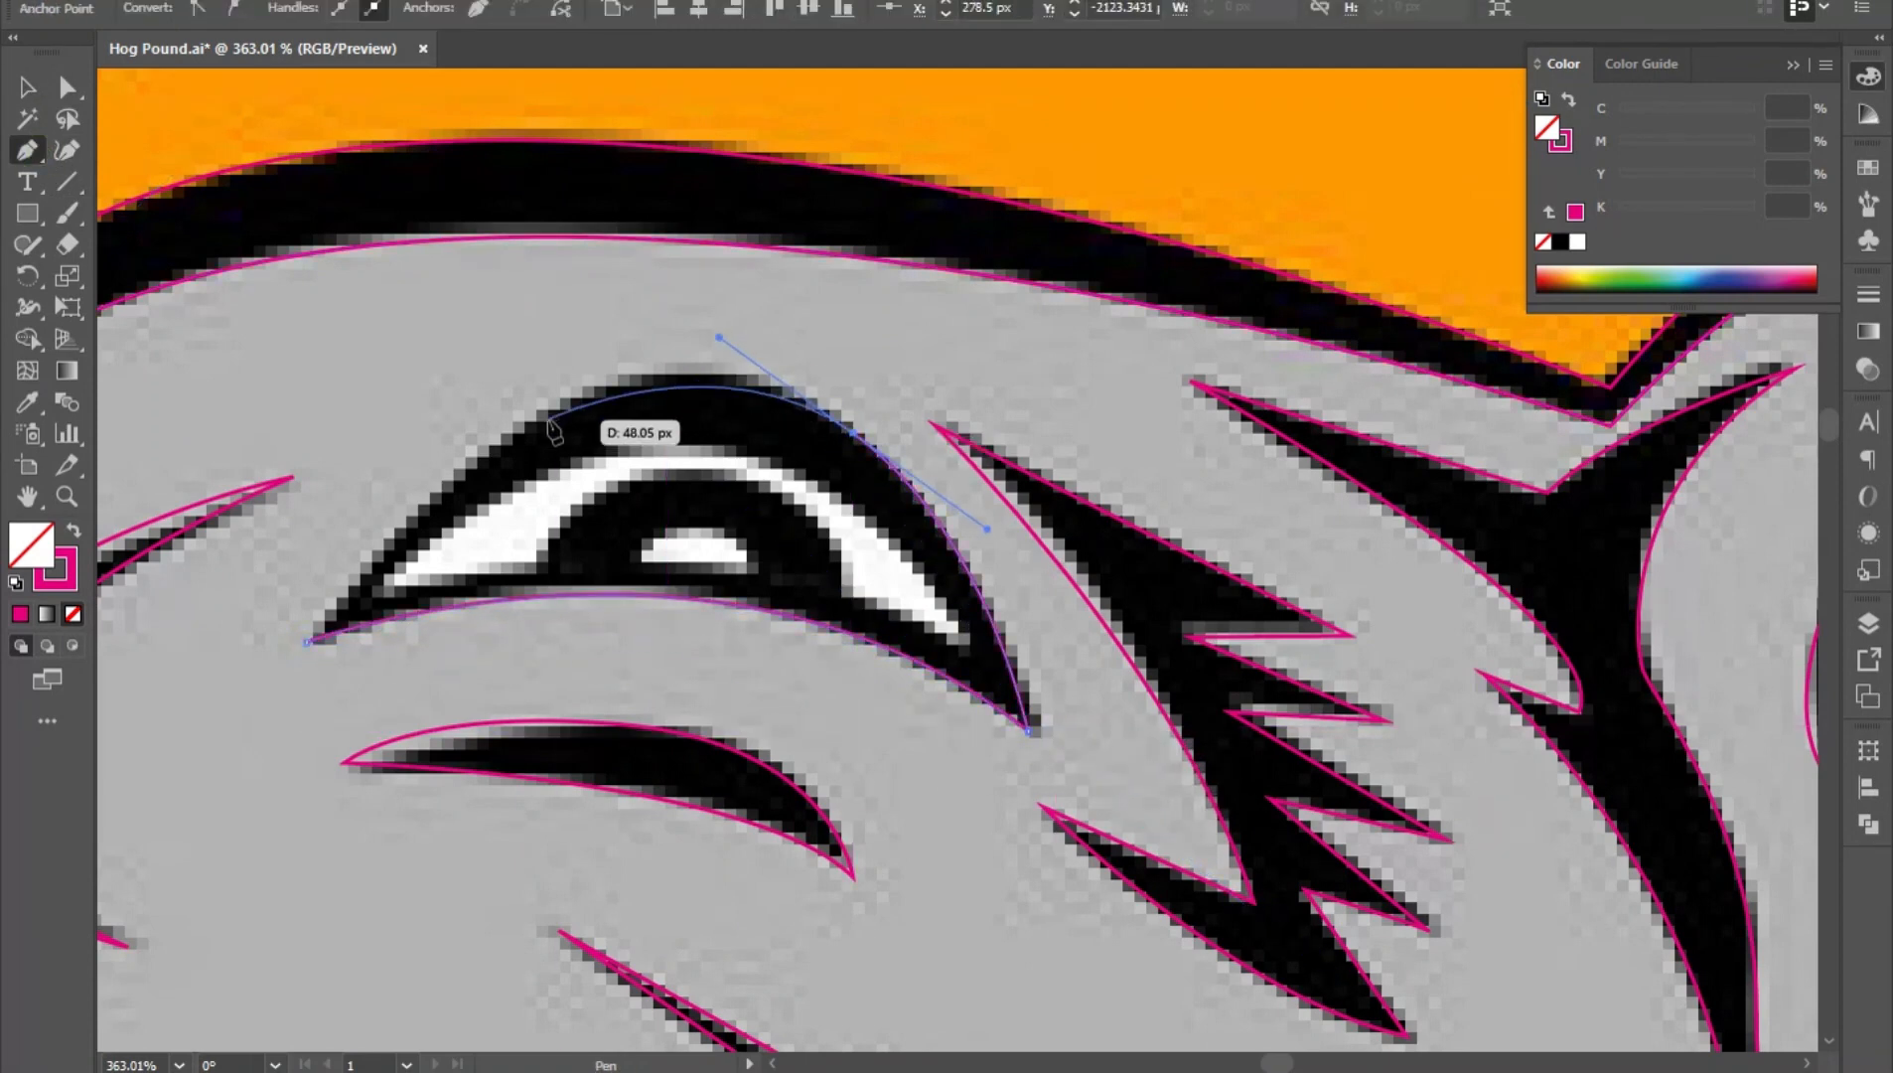
drag(521, 427, 407, 489)
click(307, 643)
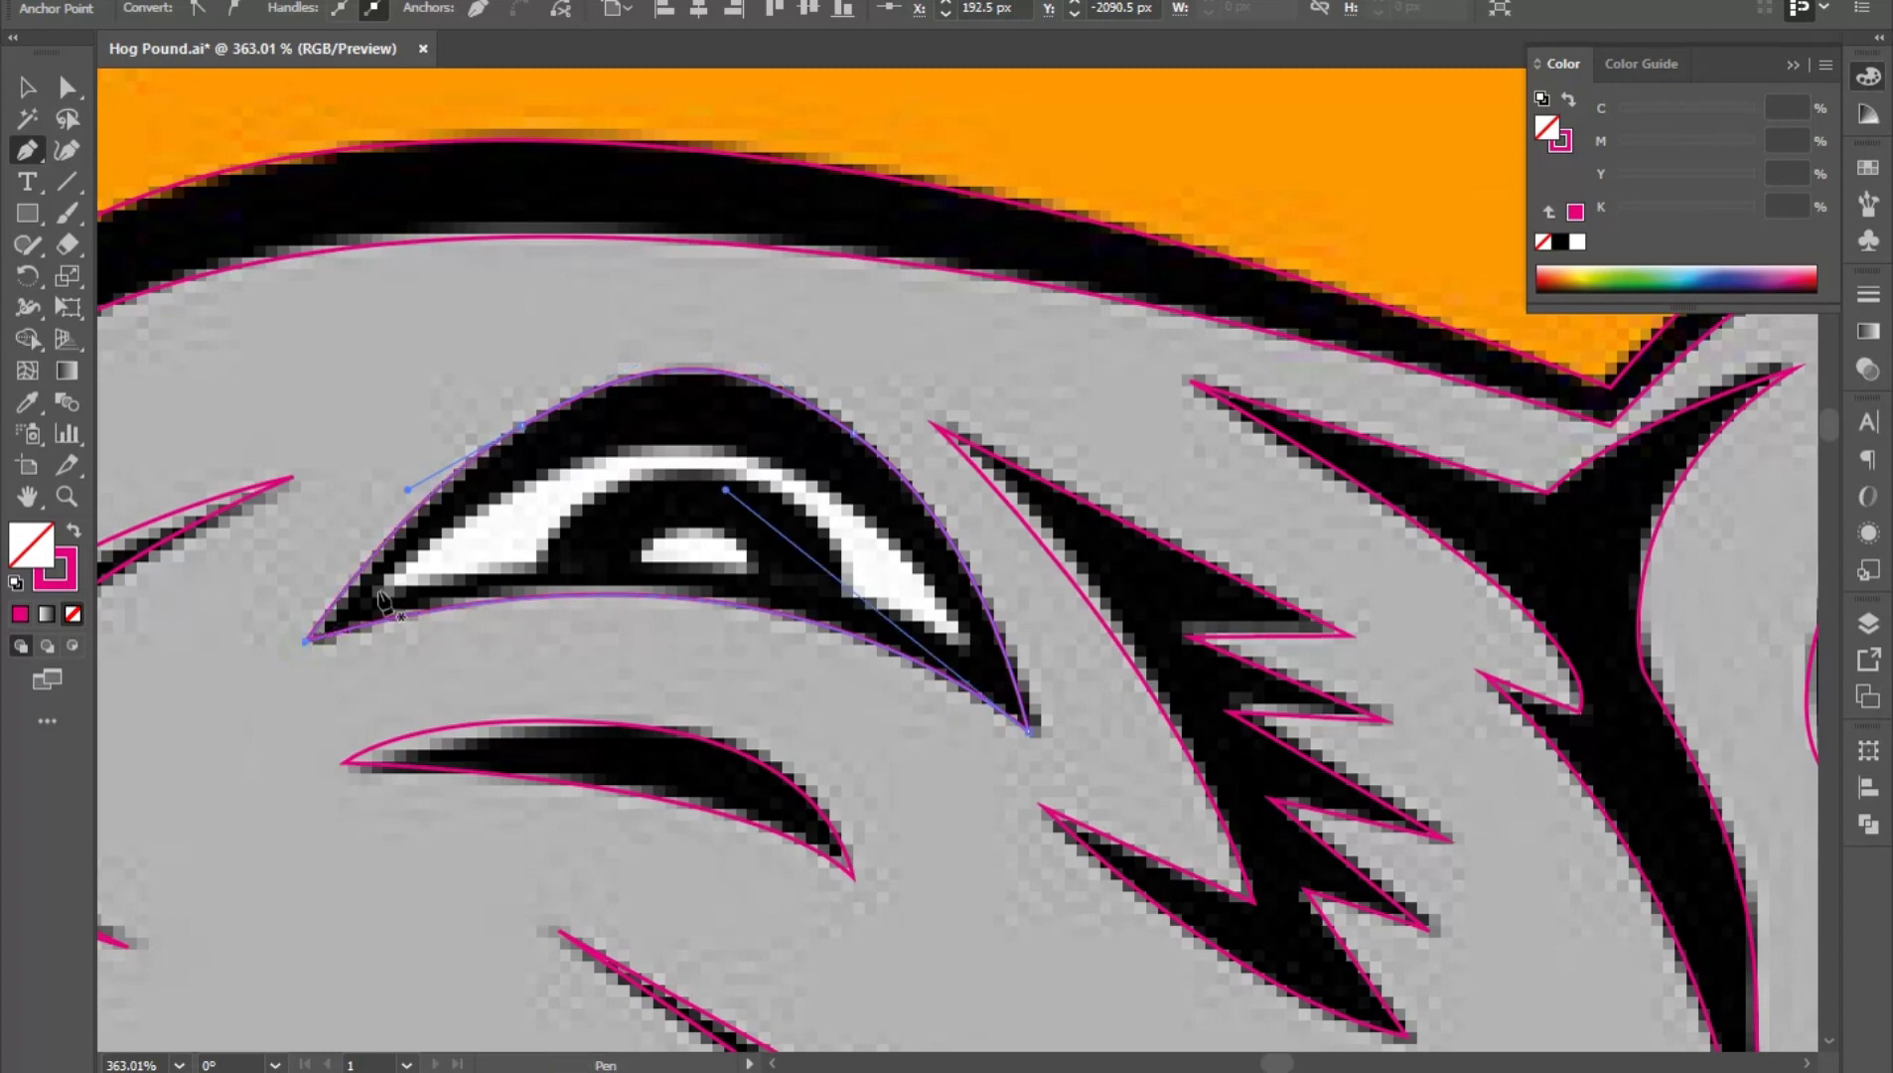
- Trace the white of the eye as a closed shape running around the arched black iris
click(376, 590)
click(535, 566)
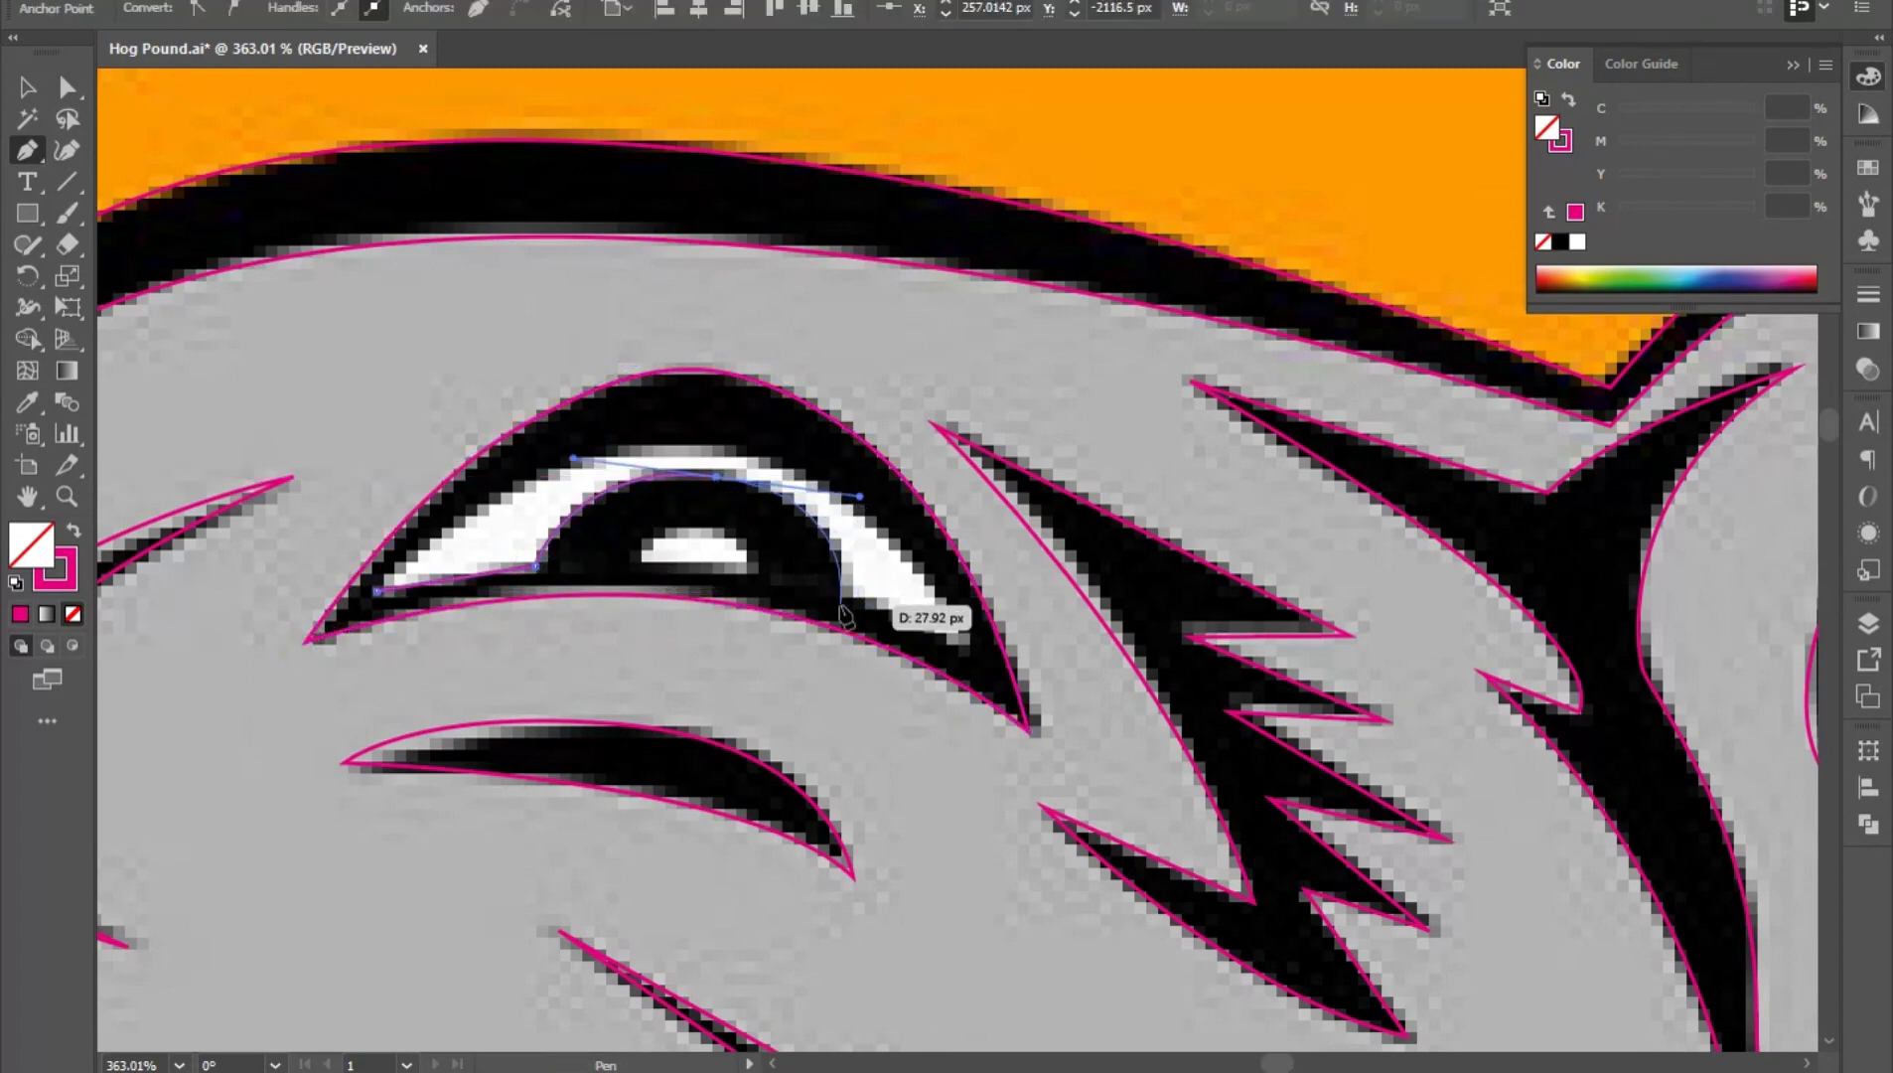
drag(707, 444, 510, 420)
click(378, 591)
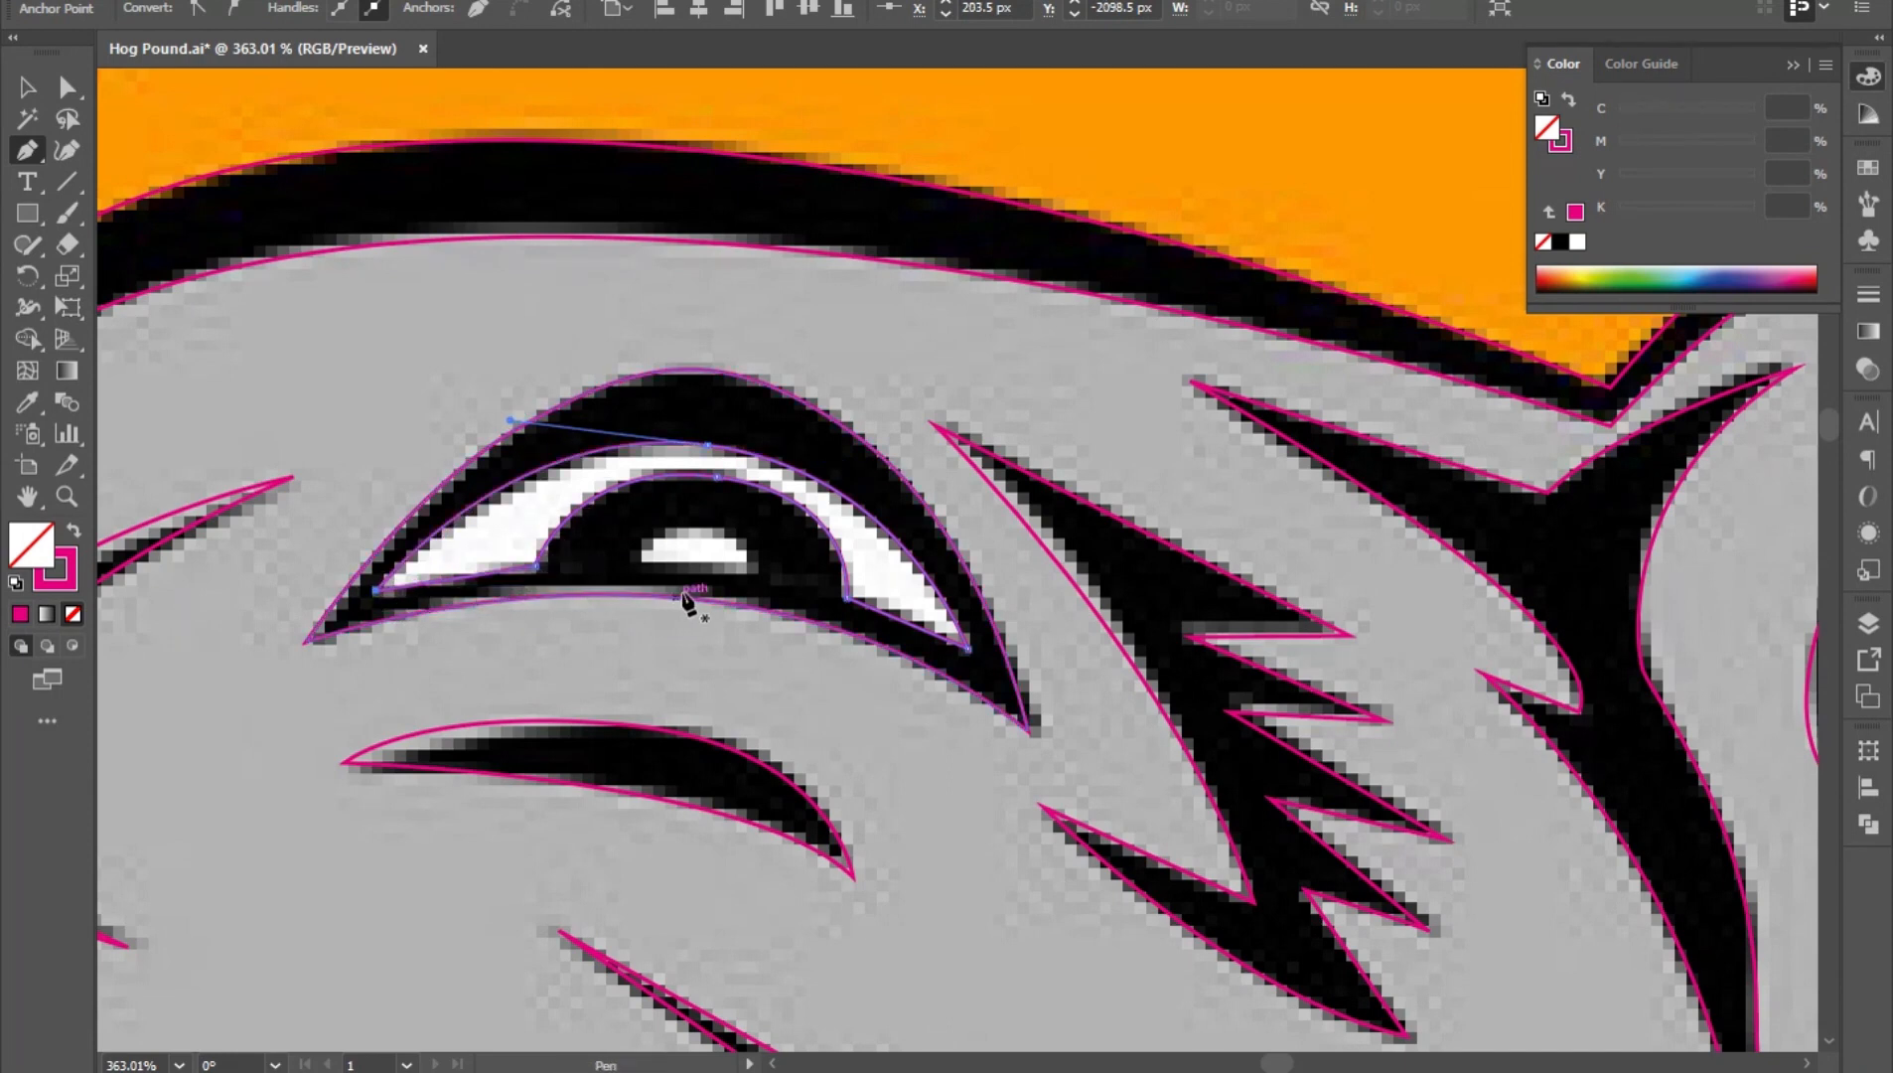
- Trace the small white highlight inside the iris and refine the curve of its upper edge
click(632, 560)
click(763, 572)
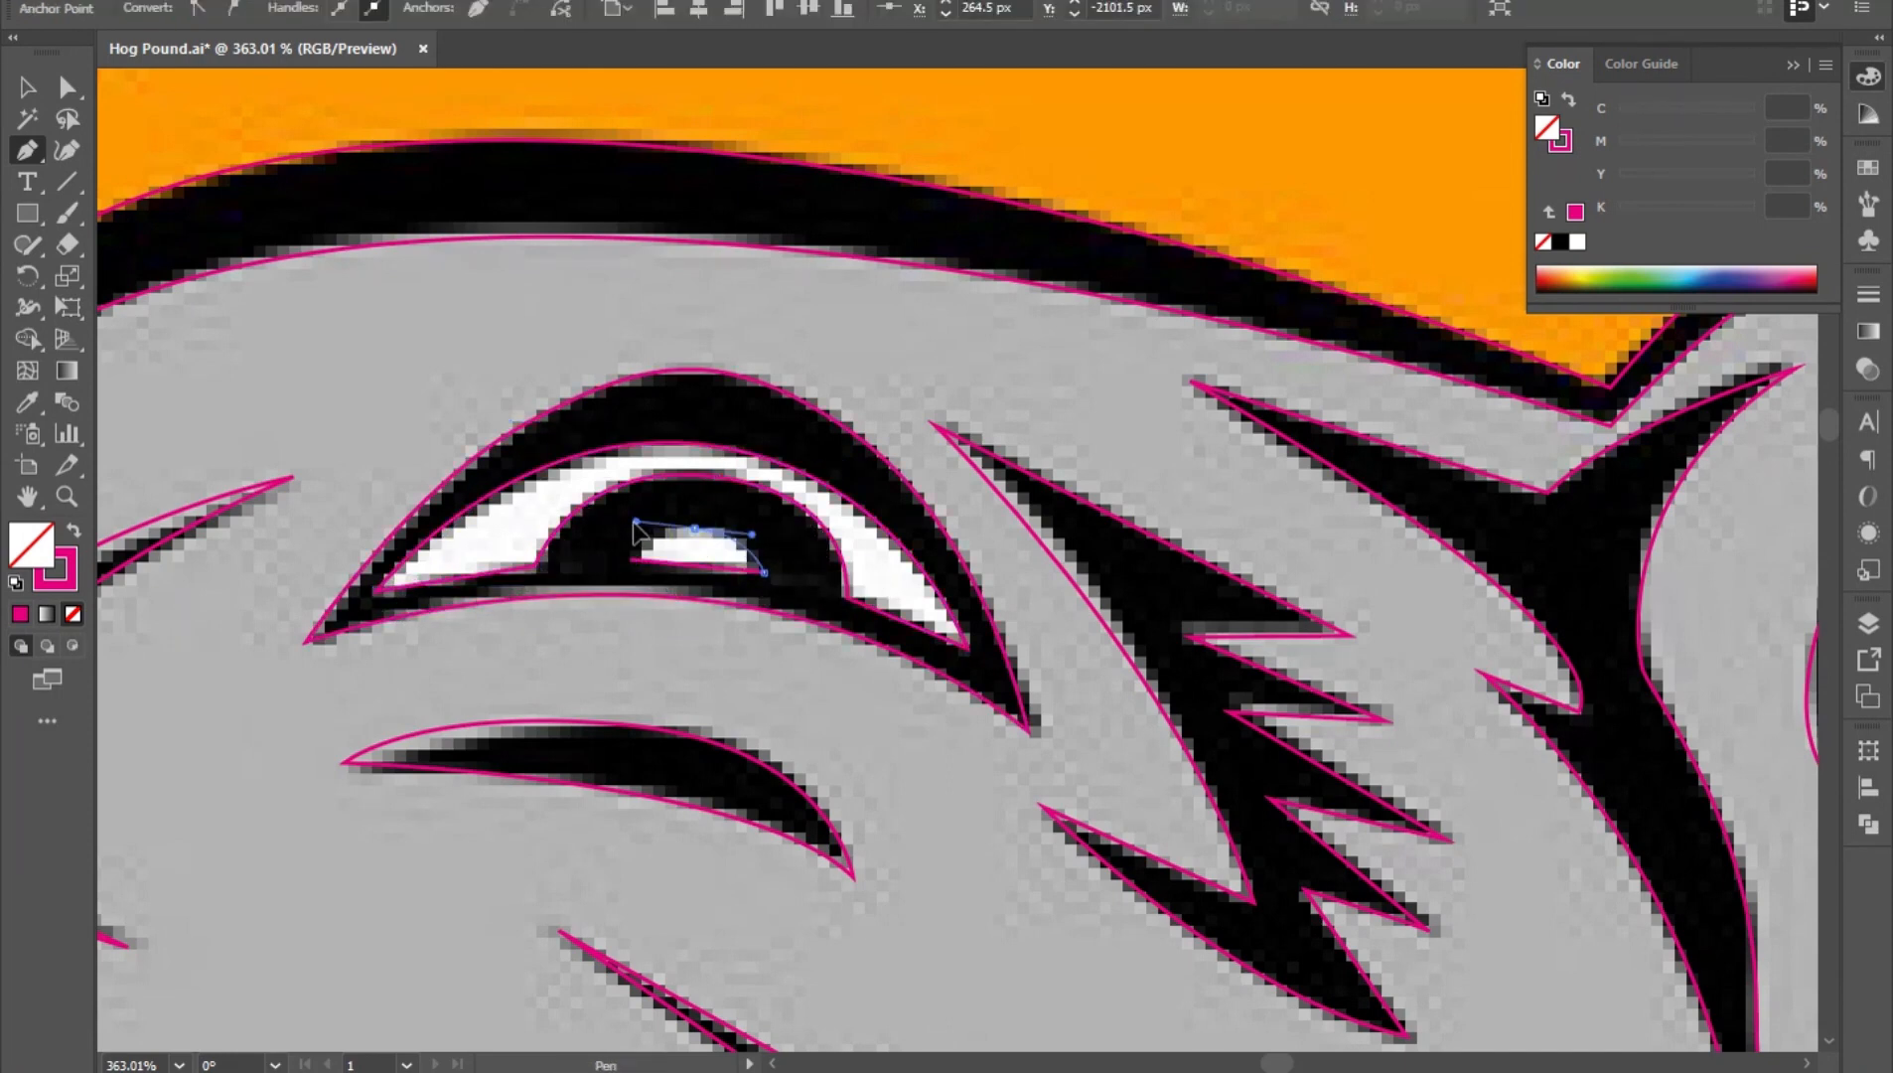
key(a)
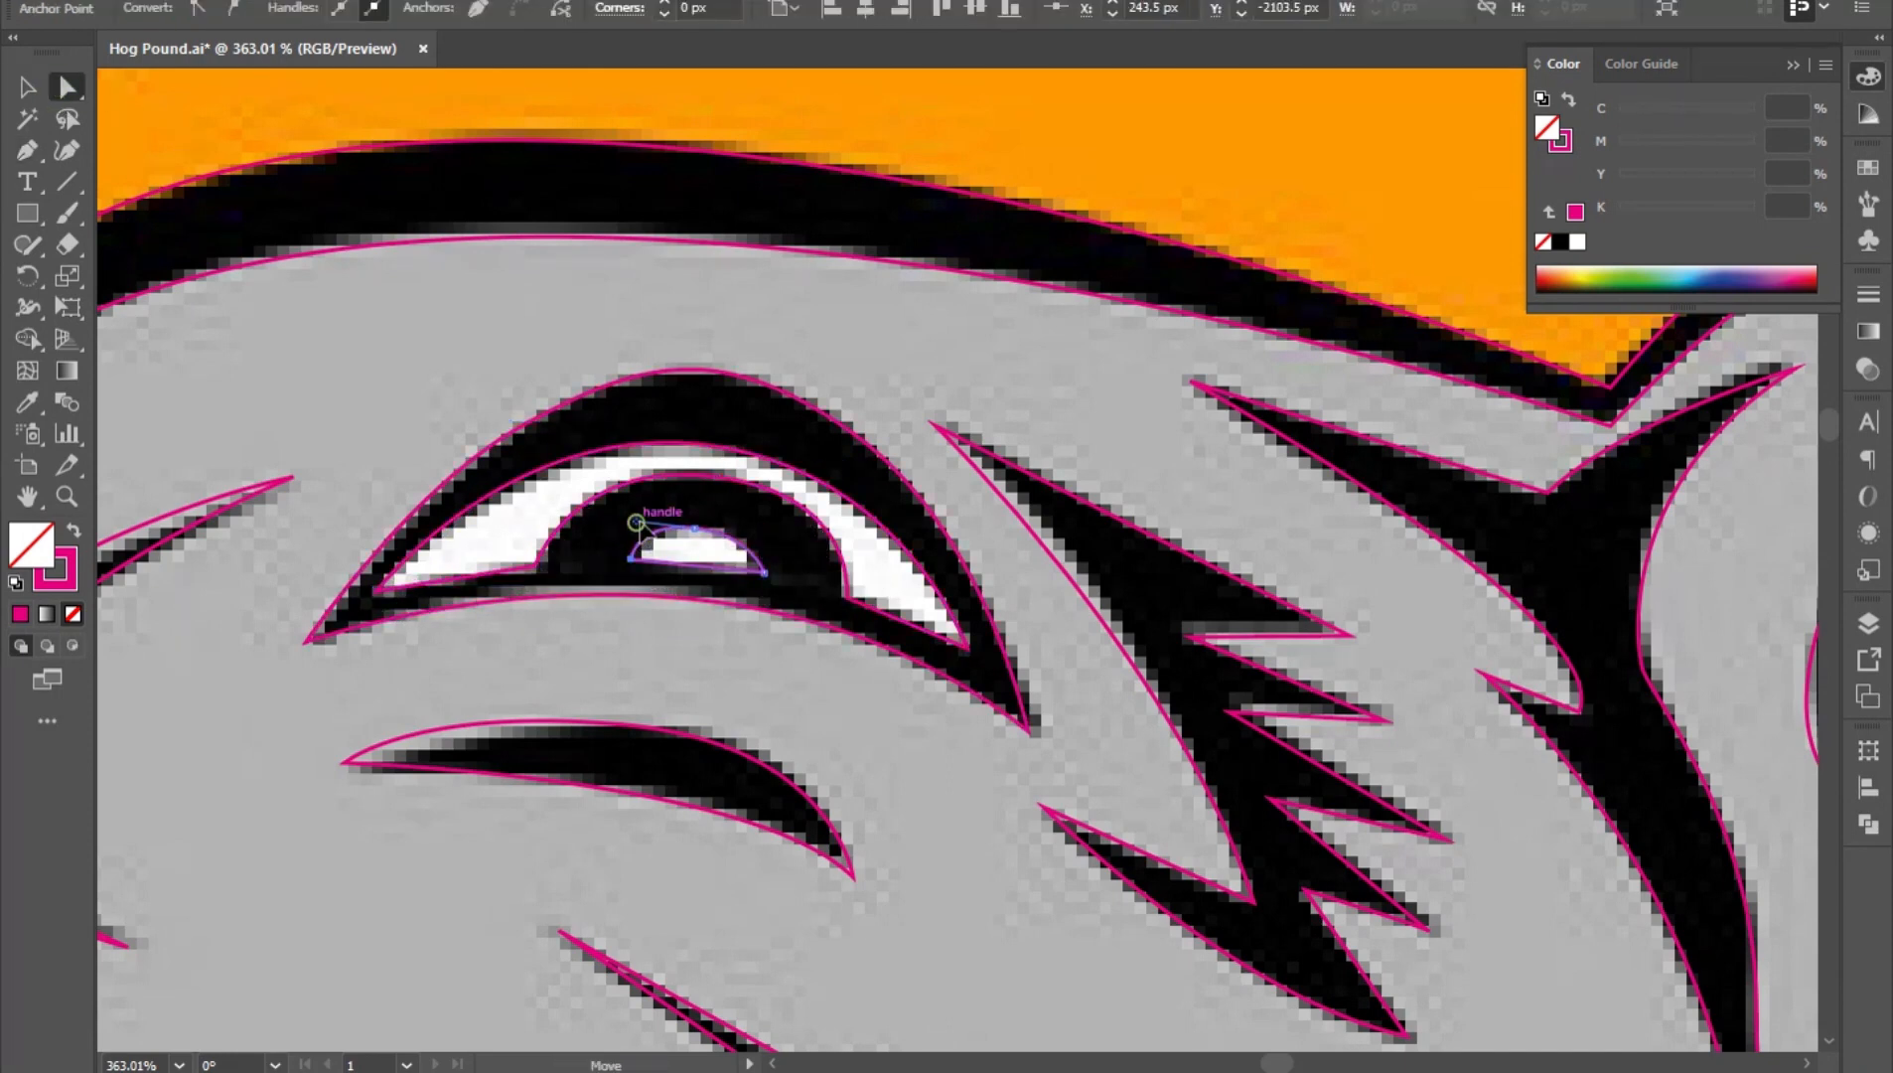
drag(657, 522, 655, 522)
- Select all the traced boar paths and place a copy of them in the empty area beside the reference image
drag(1063, 646, 546, 496)
drag(487, 785, 665, 512)
drag(664, 513, 695, 686)
drag(1153, 776, 984, 652)
drag(739, 556, 1040, 862)
drag(1122, 778, 616, 676)
drag(1415, 866, 1053, 578)
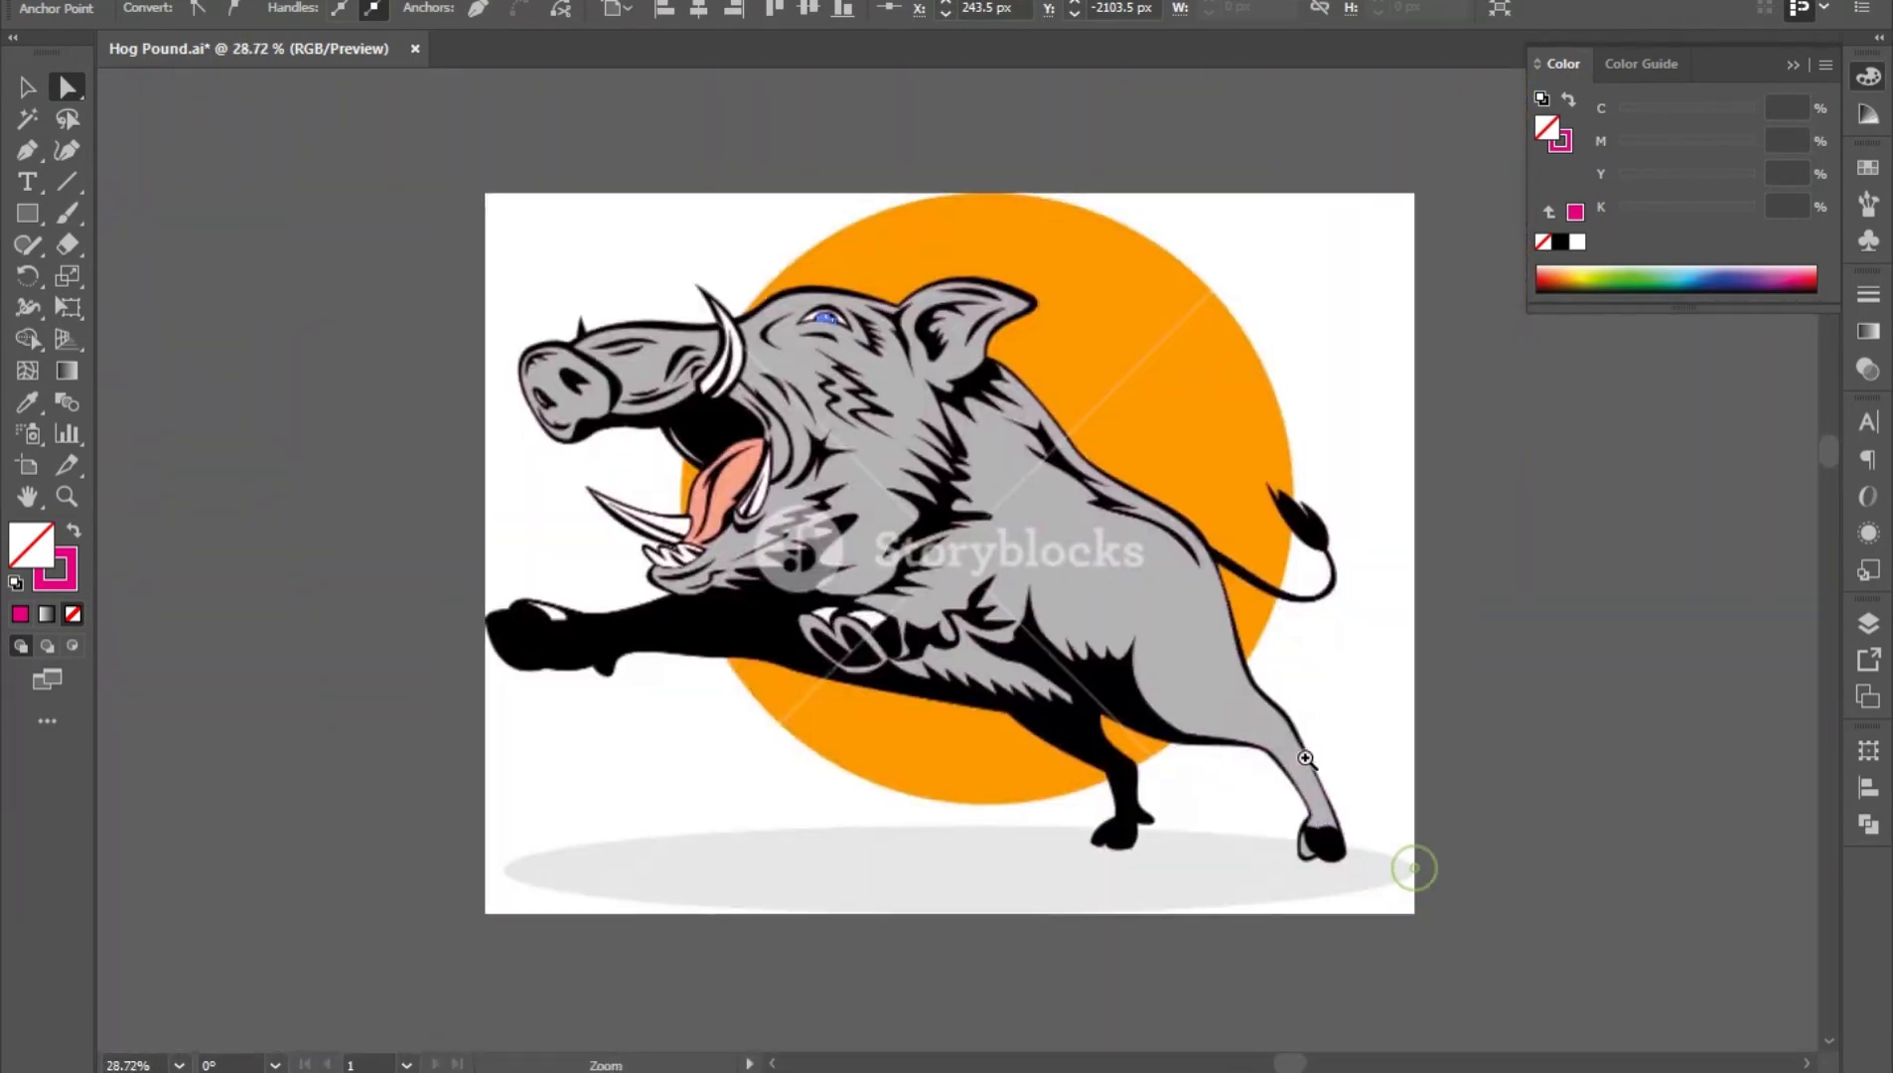
drag(1336, 780, 1257, 755)
drag(450, 234, 1550, 968)
drag(1098, 623, 1267, 752)
drag(1407, 847, 1242, 705)
drag(1149, 766, 1281, 894)
drag(1082, 833, 1225, 942)
drag(1307, 844, 1023, 626)
drag(1316, 812, 1247, 755)
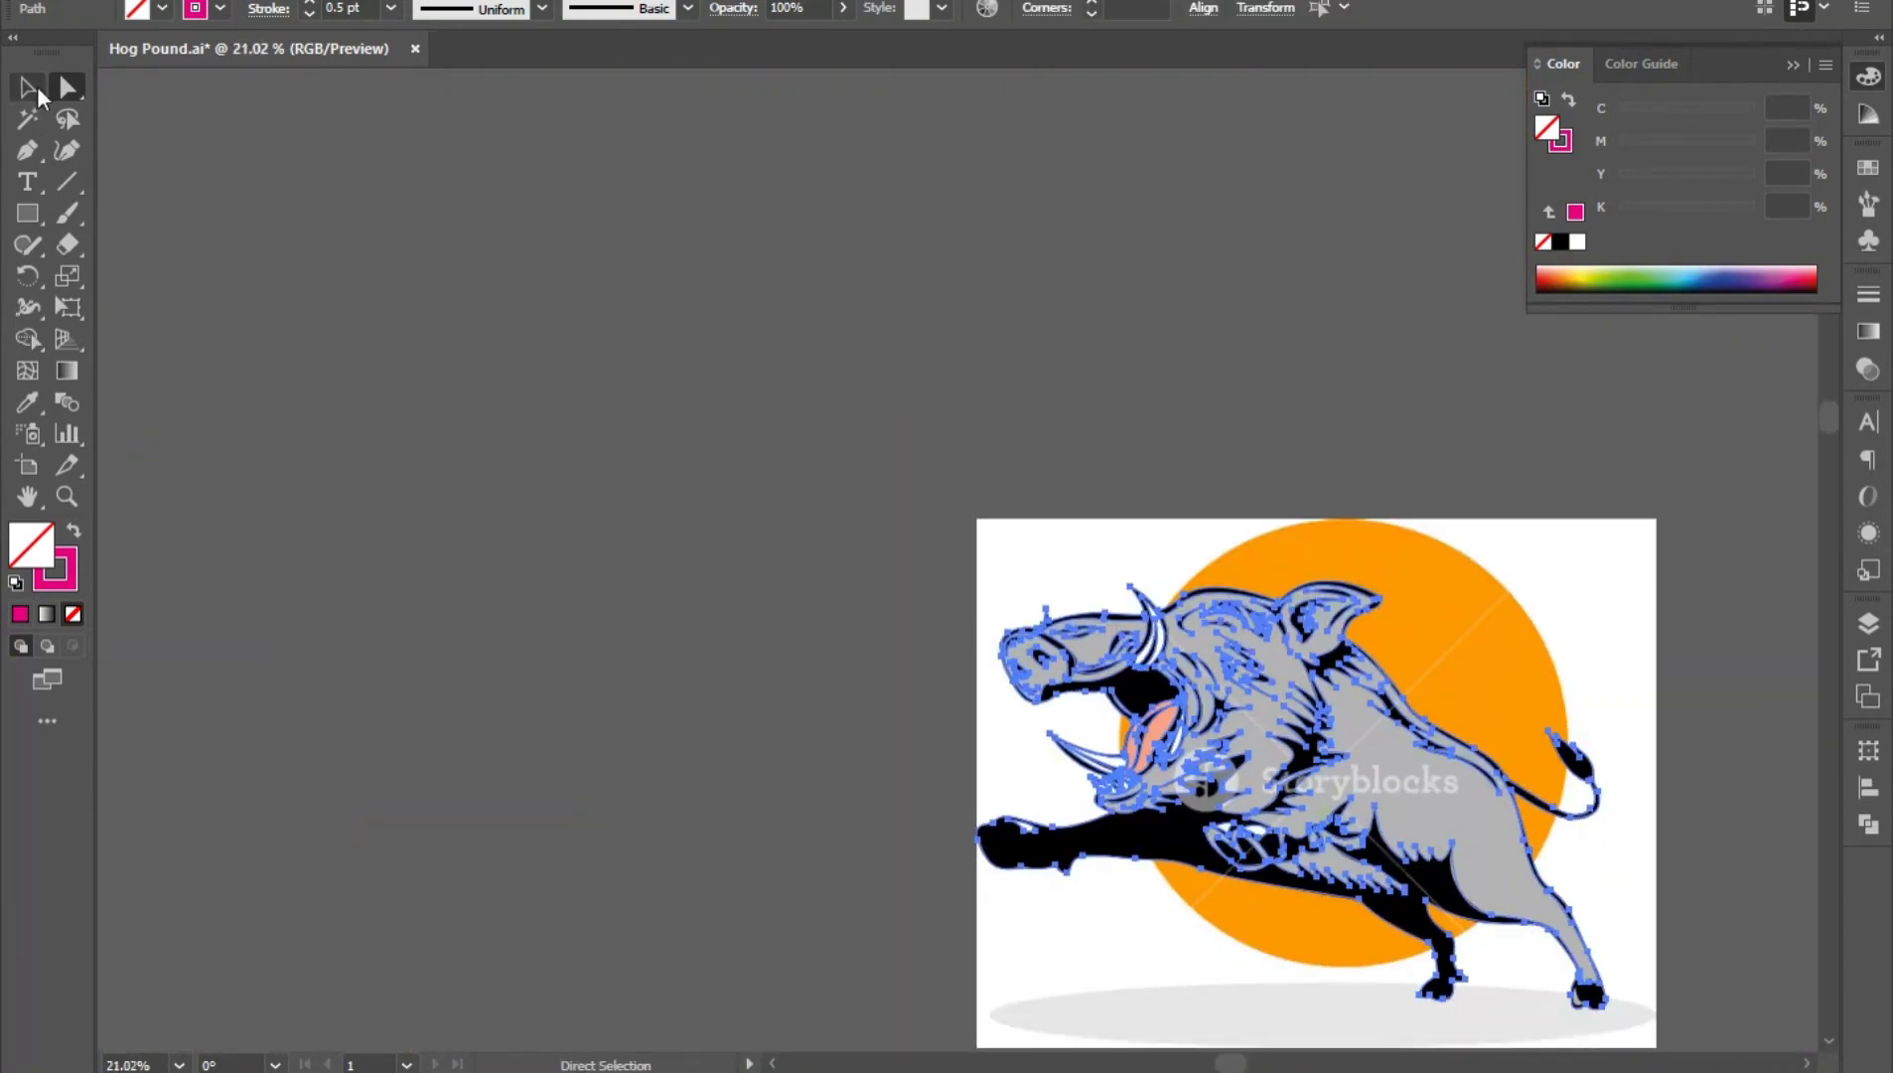
click(32, 91)
drag(1395, 853, 1279, 680)
drag(1097, 592, 384, 566)
click(602, 310)
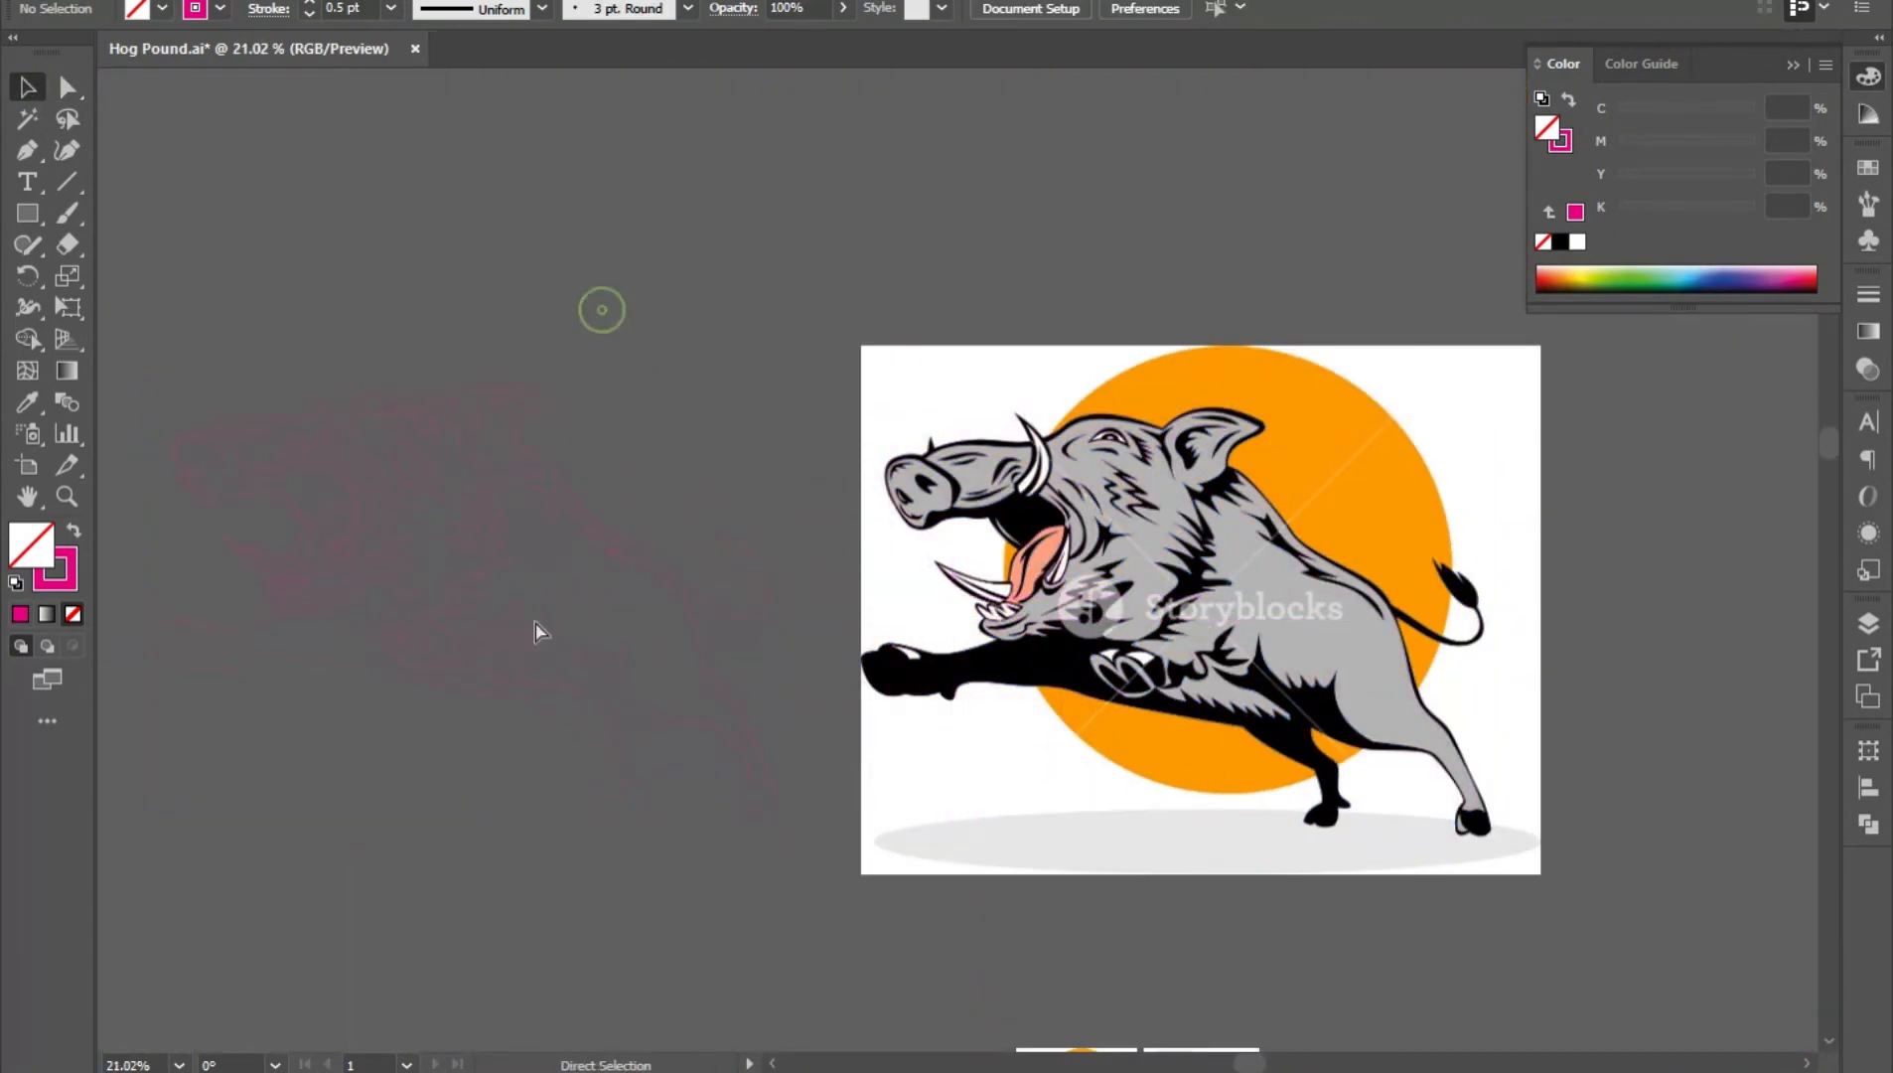
- Trace the grey crescent highlight on the hind hoof of the reference boar as a closed path
drag(535, 624, 596, 675)
drag(298, 812, 635, 751)
drag(1490, 894, 474, 594)
drag(1379, 750, 980, 727)
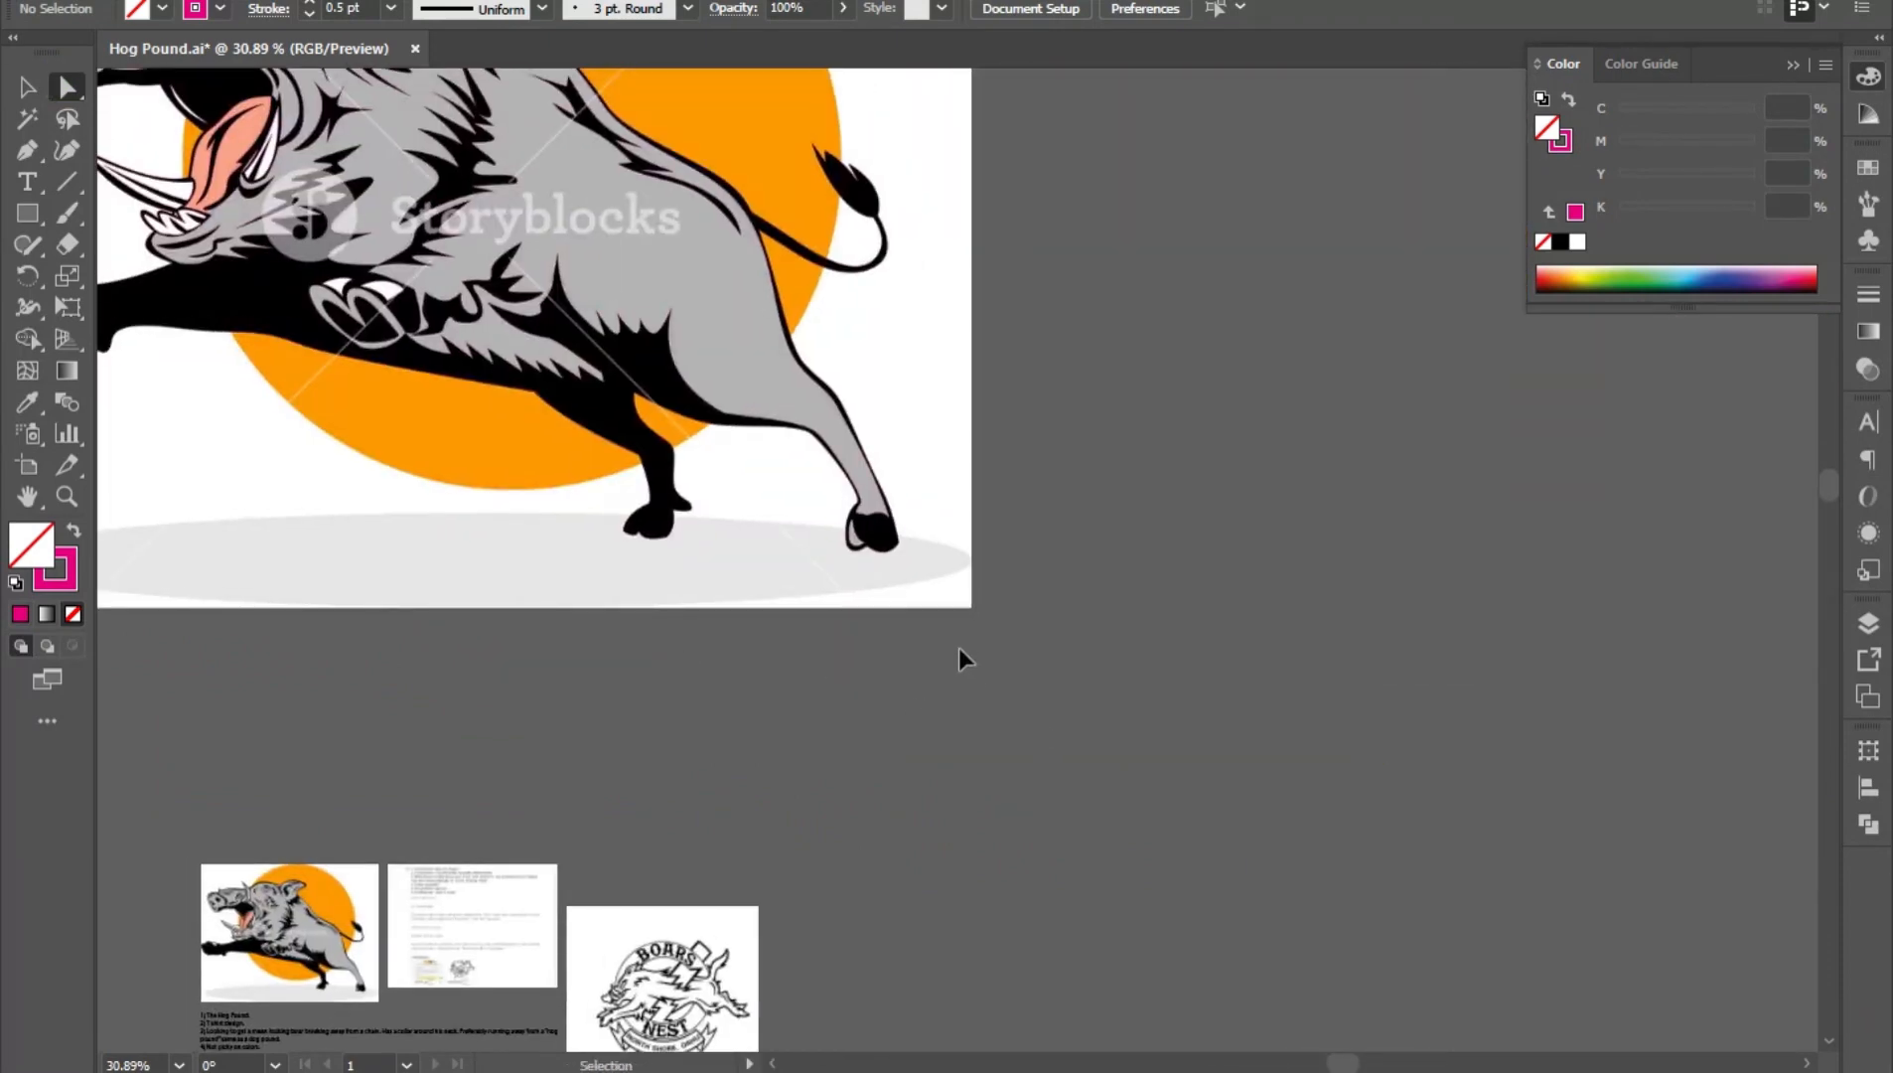
drag(856, 536, 1078, 626)
click(28, 150)
click(1059, 721)
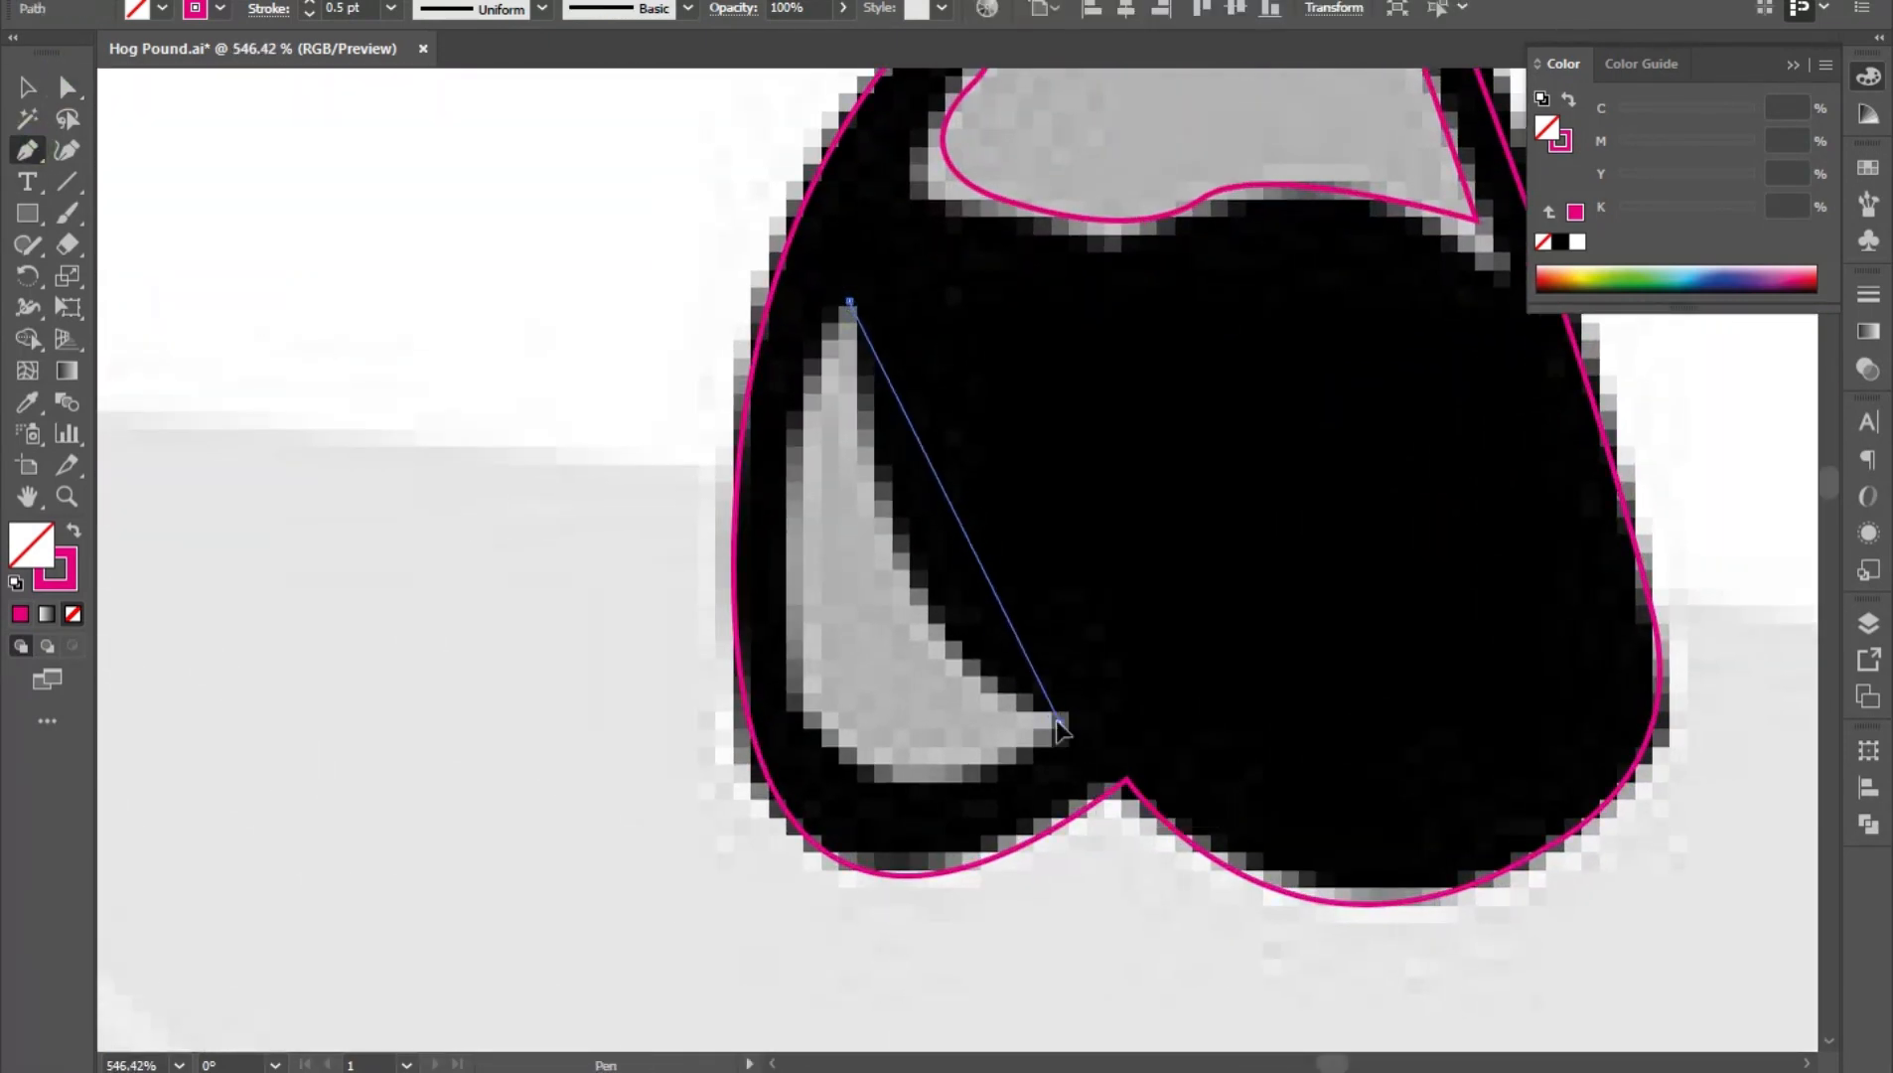
drag(1287, 814, 1289, 818)
drag(858, 760, 772, 703)
drag(848, 301, 932, 184)
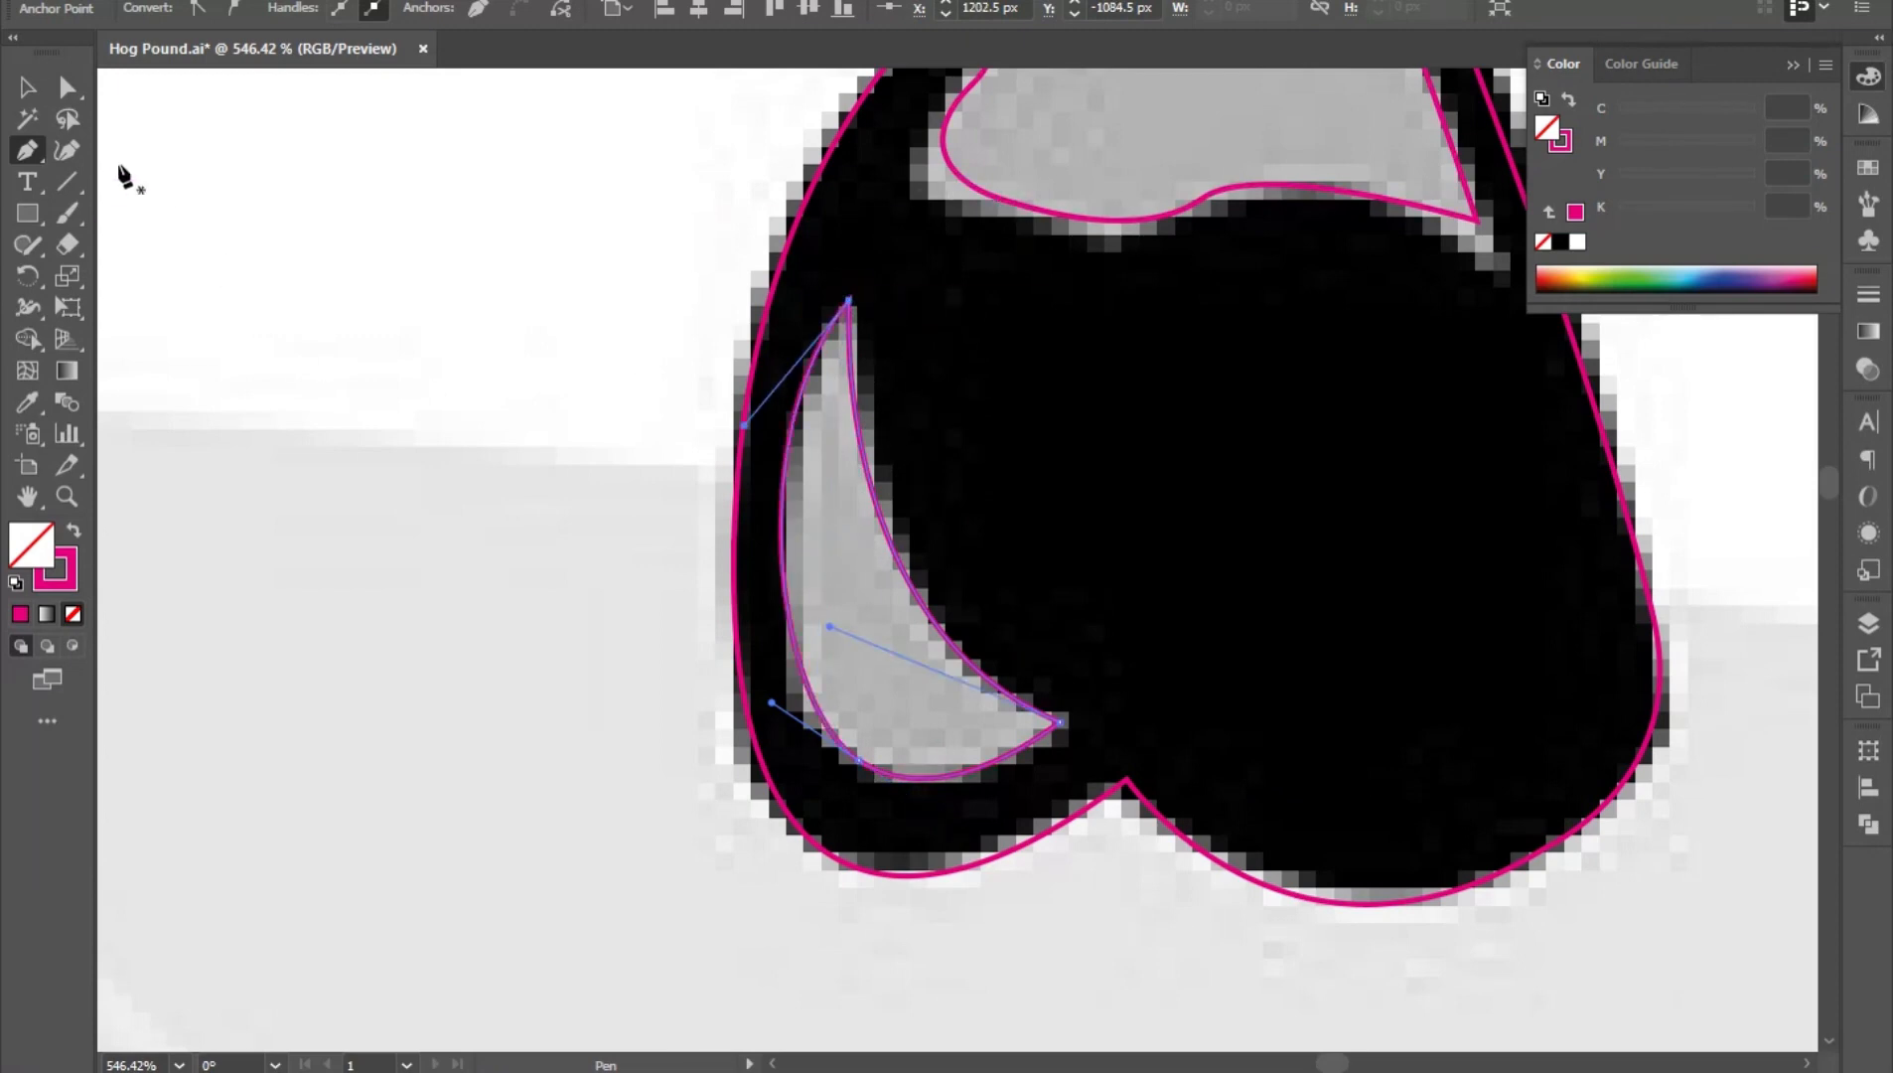
- Delete the earlier copy of the traced outlines beside the reference image
click(28, 87)
drag(1391, 798, 988, 676)
drag(1308, 769, 874, 695)
drag(1182, 782, 959, 745)
drag(785, 726, 1054, 726)
drag(330, 351, 1112, 911)
key(Delete)
- Group all the traced paths on the reference image and place a copy of the group in the empty area beside it
drag(876, 309, 1738, 943)
key(ctrl+g)
mouse_move(1251, 562)
mouse_down()
mouse_move(1478, 794)
mouse_move(1296, 854)
mouse_up()
mouse_move(1293, 871)
mouse_down()
mouse_move(1380, 728)
mouse_move(655, 690)
mouse_up()
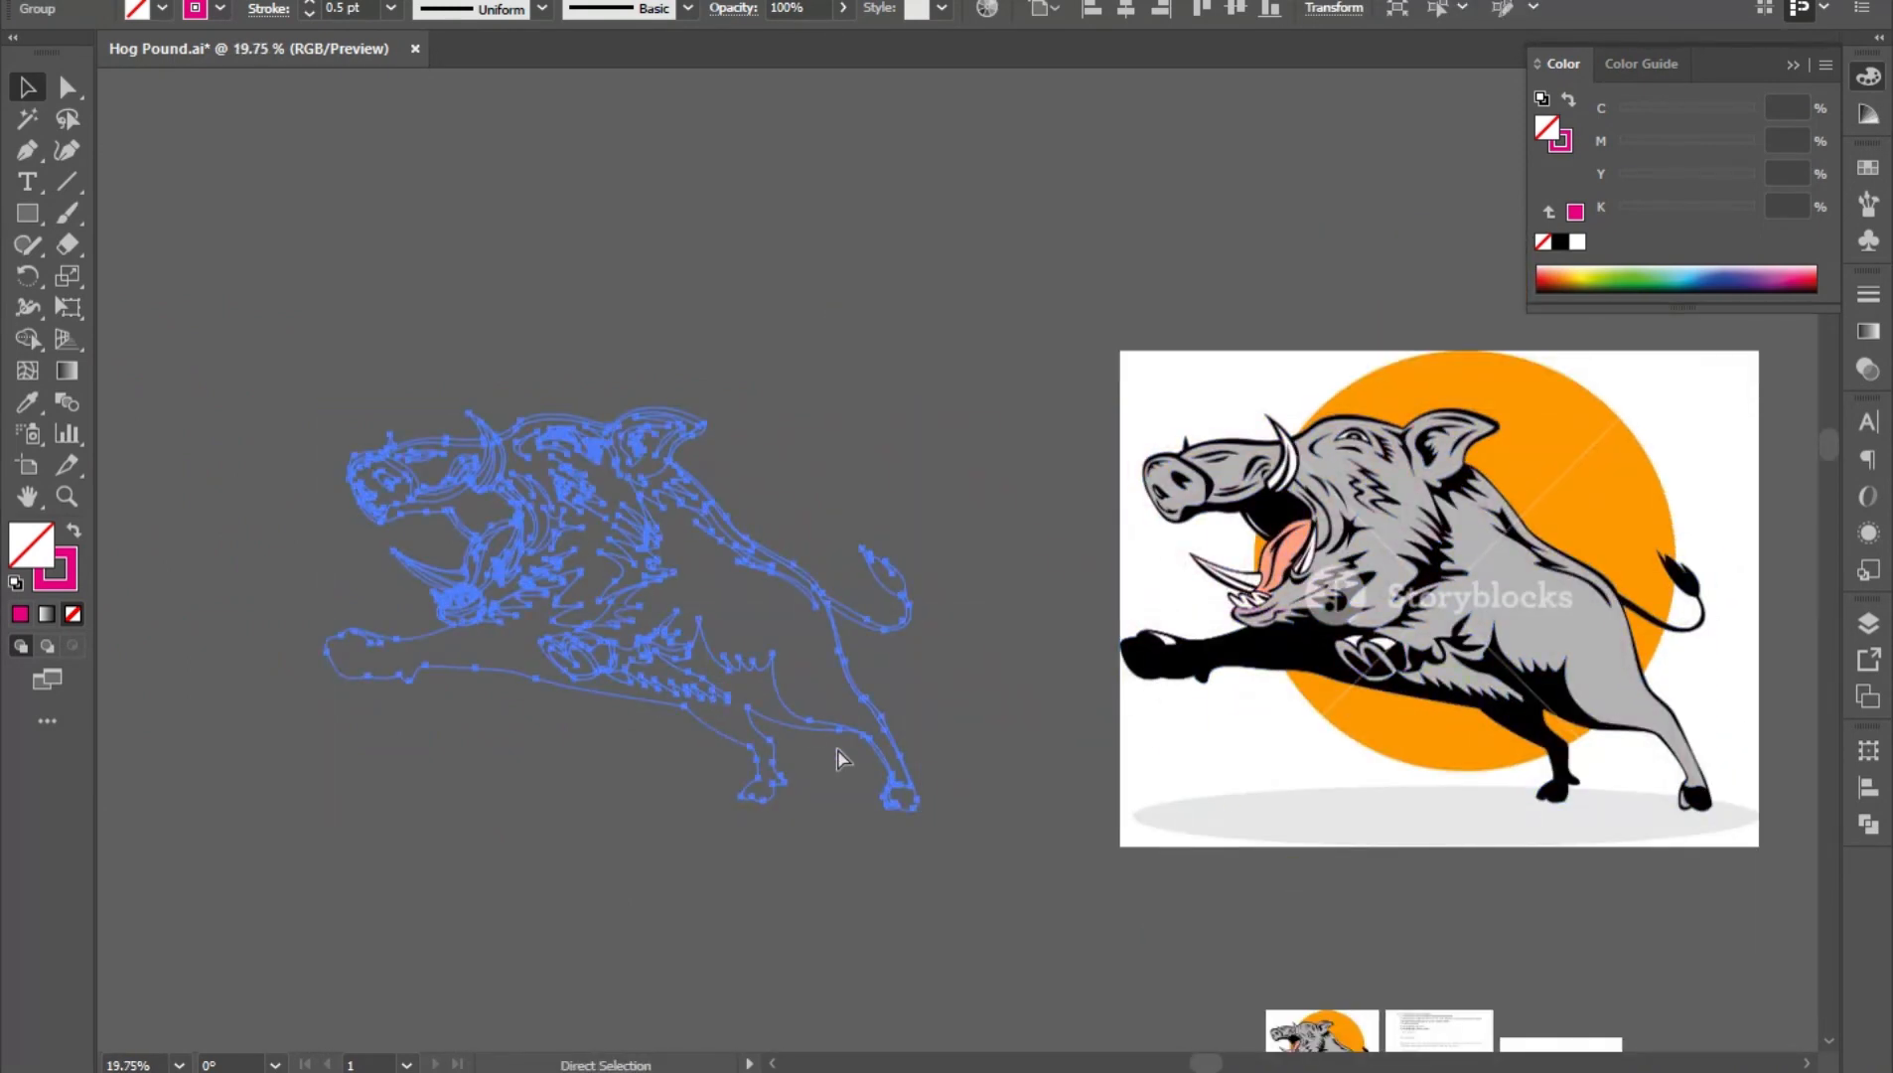
drag(518, 599, 596, 599)
- Ungroup the copied boar outlines
click(444, 862)
click(423, 700)
right_click(423, 700)
click(509, 467)
click(502, 791)
- Fill the copy's outer boar silhouette with black, K 100
click(533, 706)
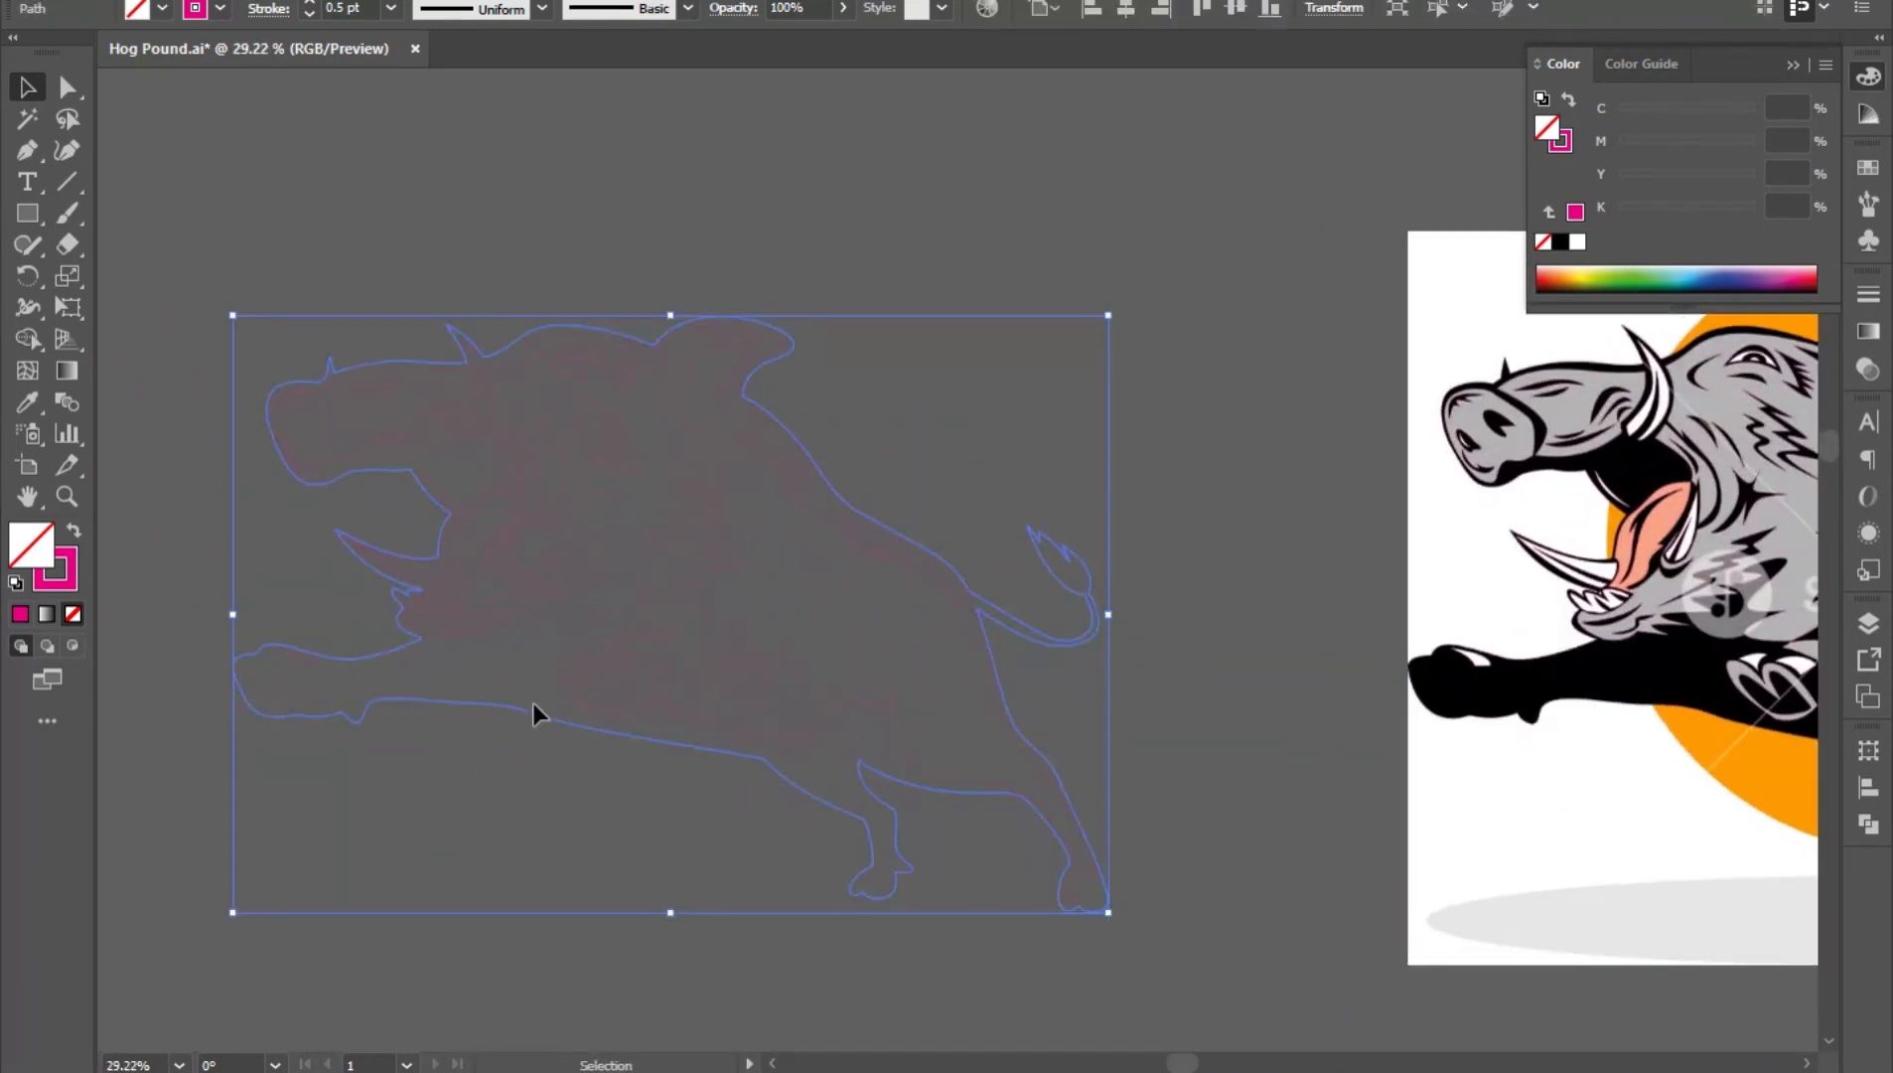
click(28, 402)
click(1560, 242)
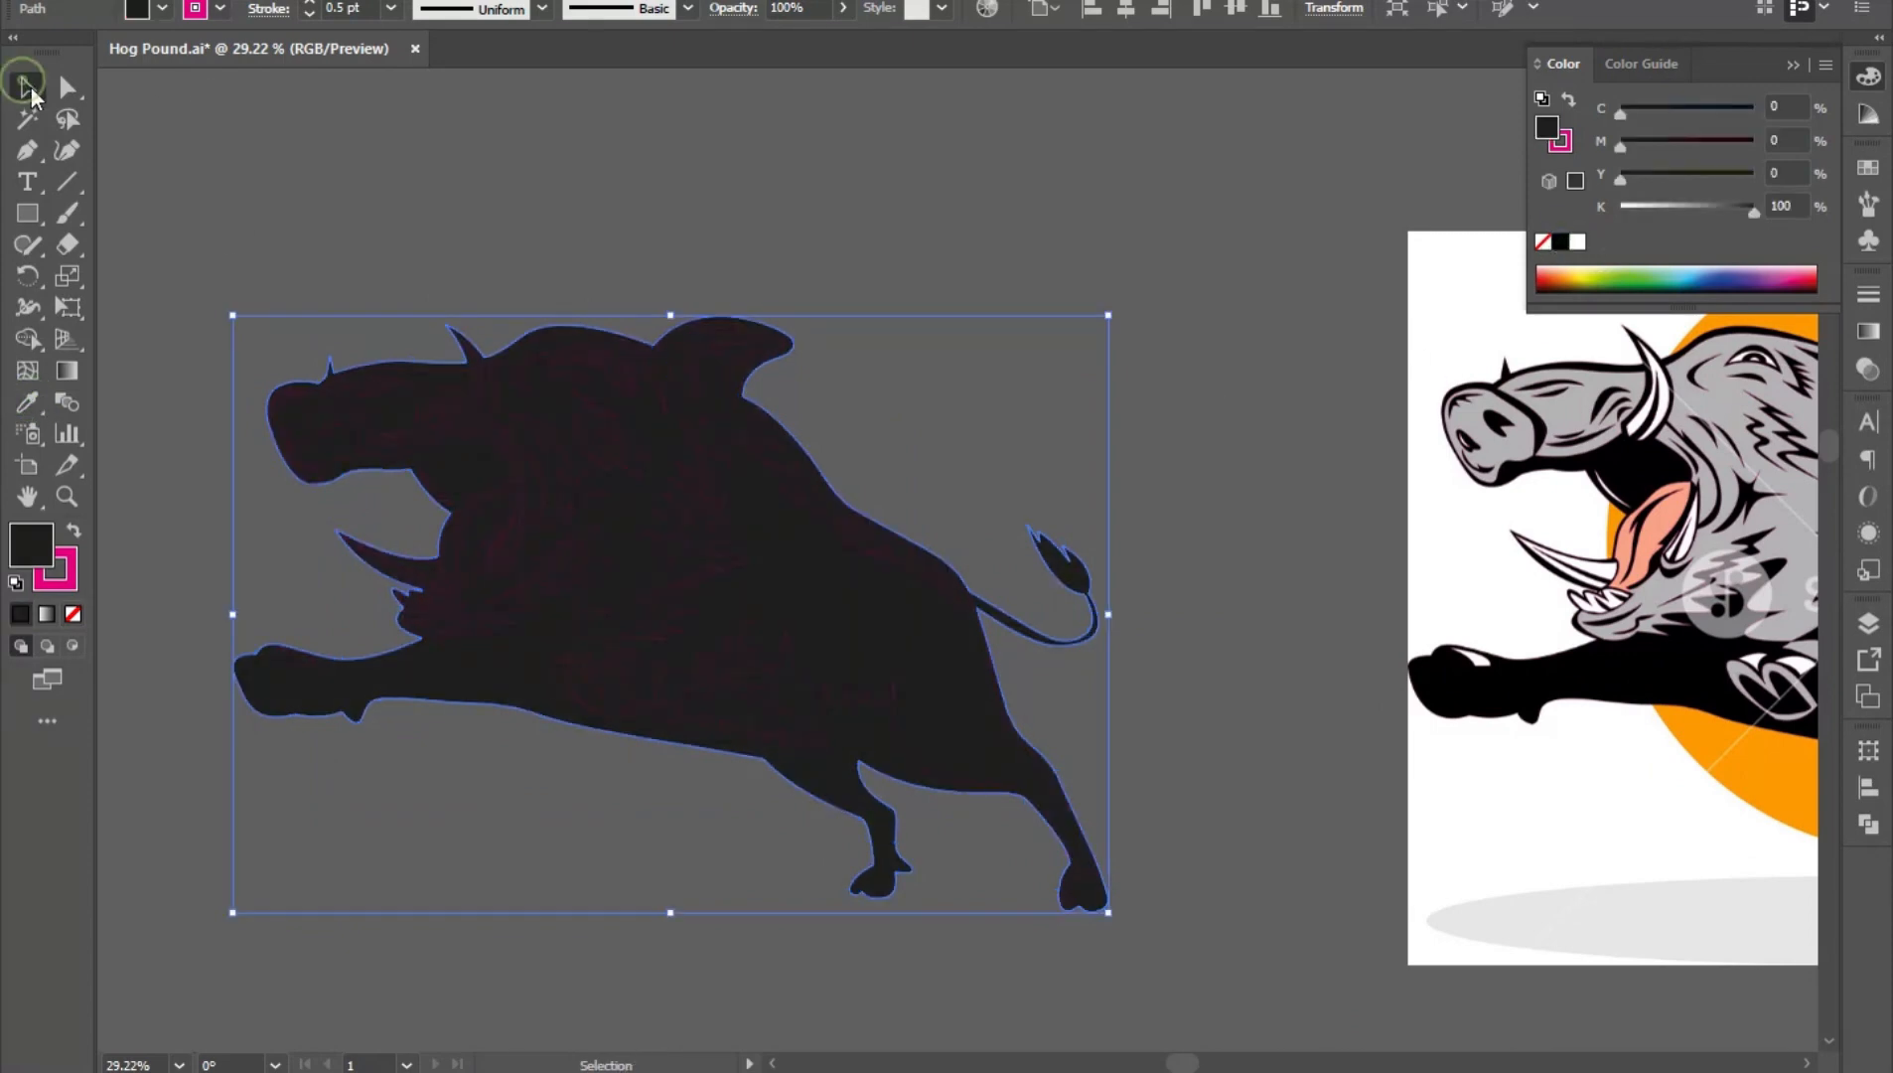
click(505, 174)
- Lock the black boar silhouette
key(ctrl+a)
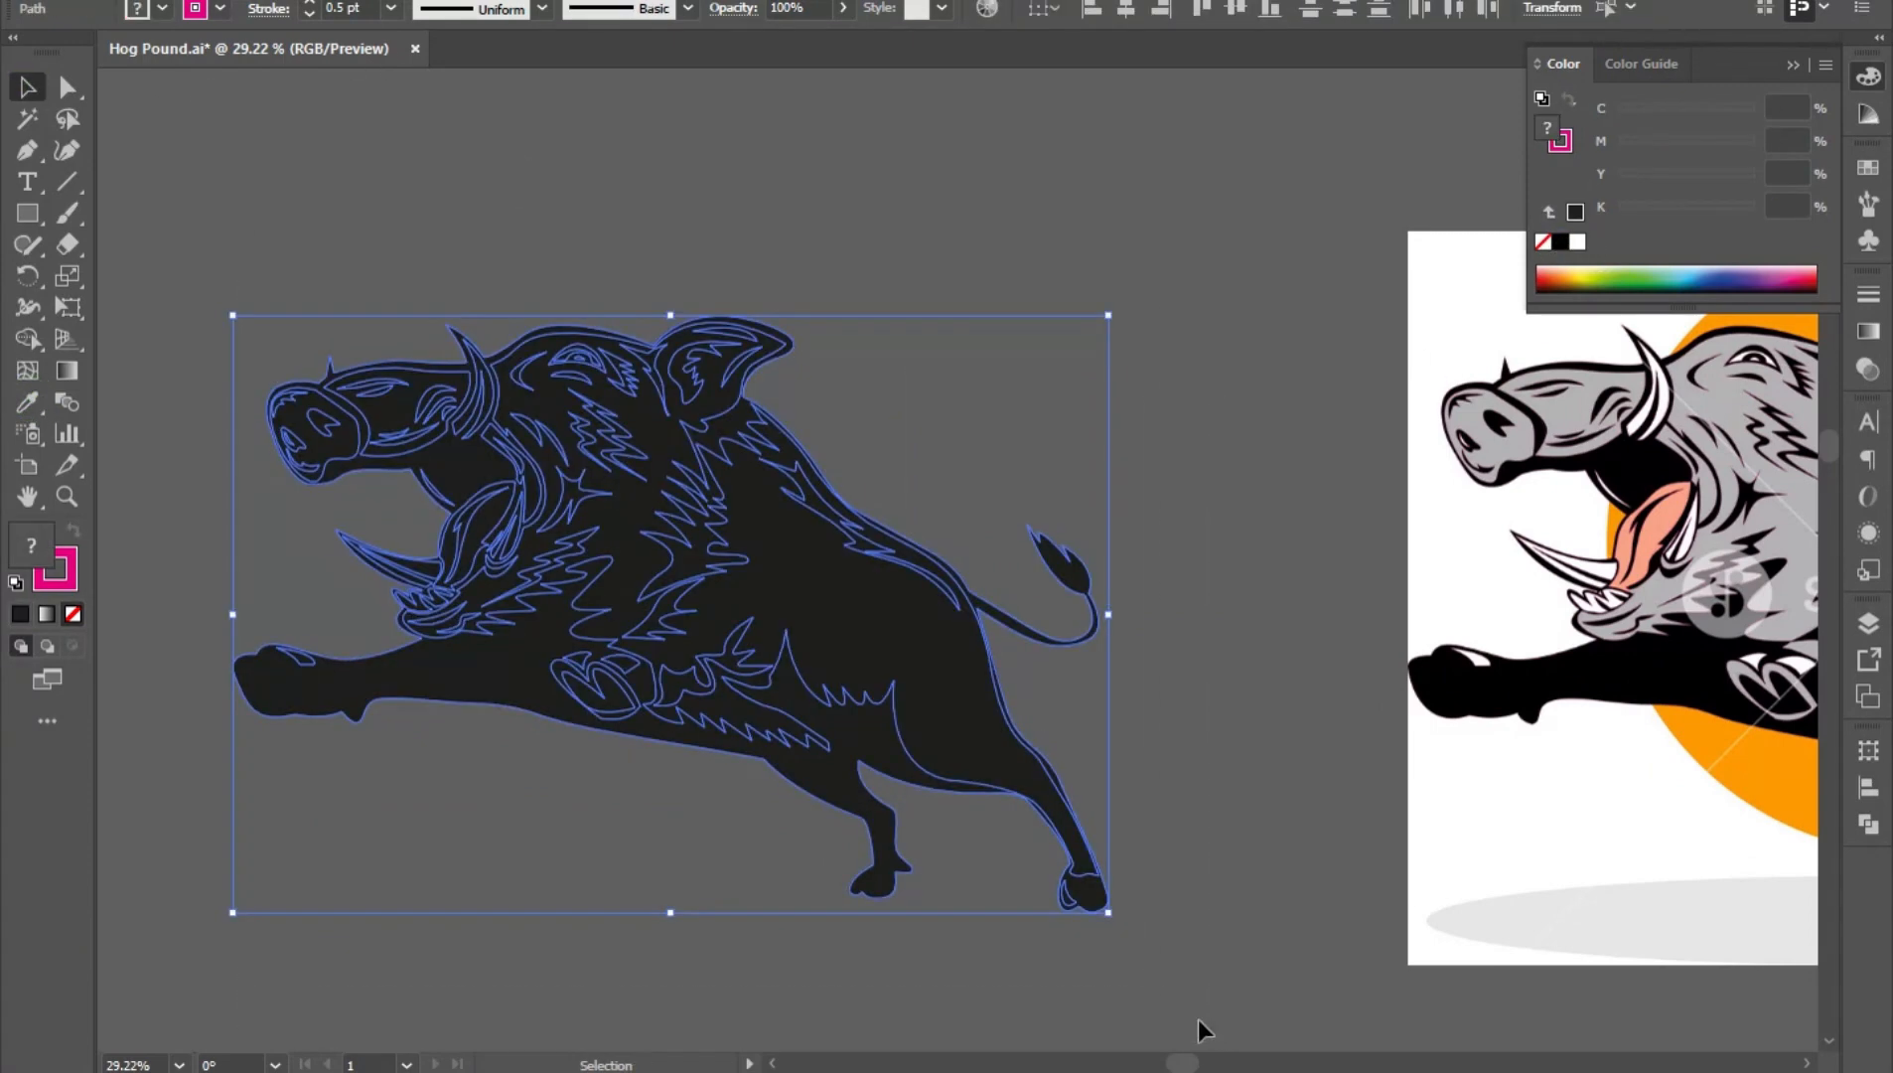
click(1389, 794)
click(882, 841)
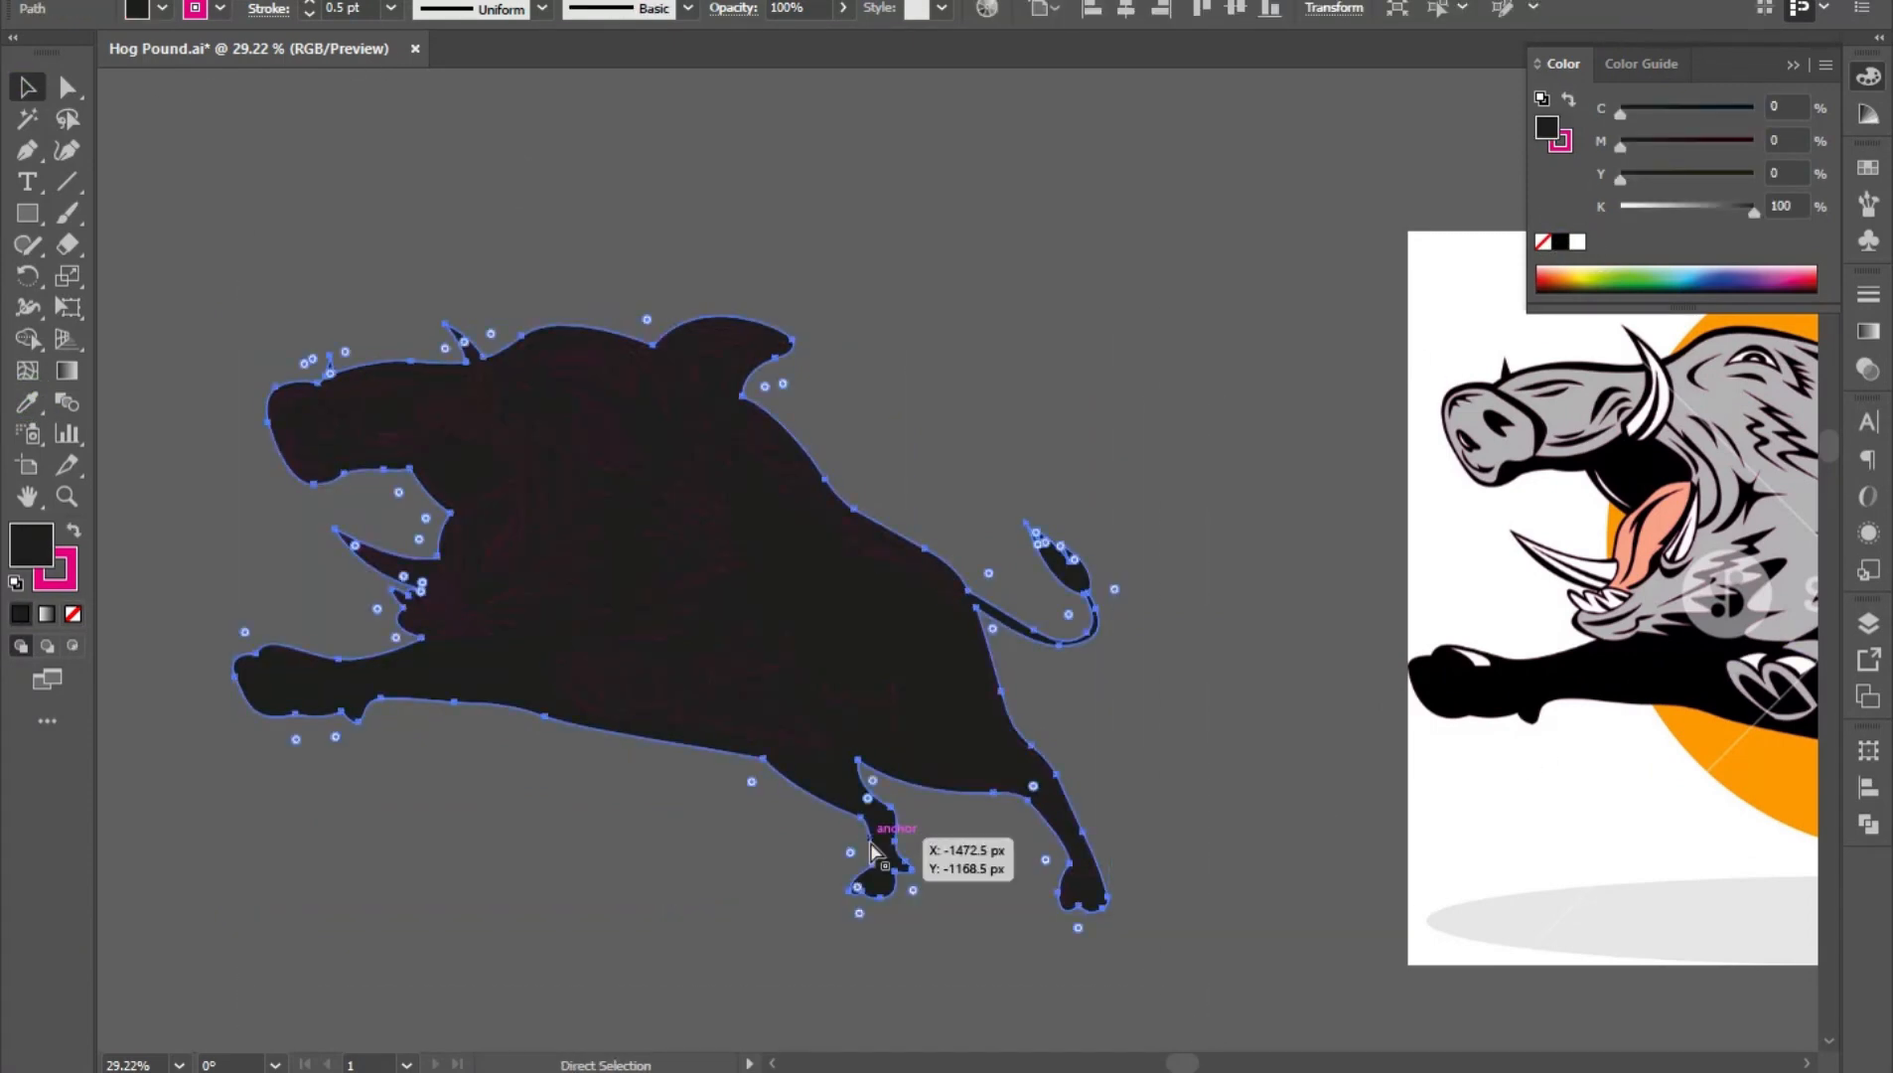
key(ctrl+2)
- Fill all remaining unlocked boar paths with the light grey sampled from the reference body, without a stroke
key(ctrl+a)
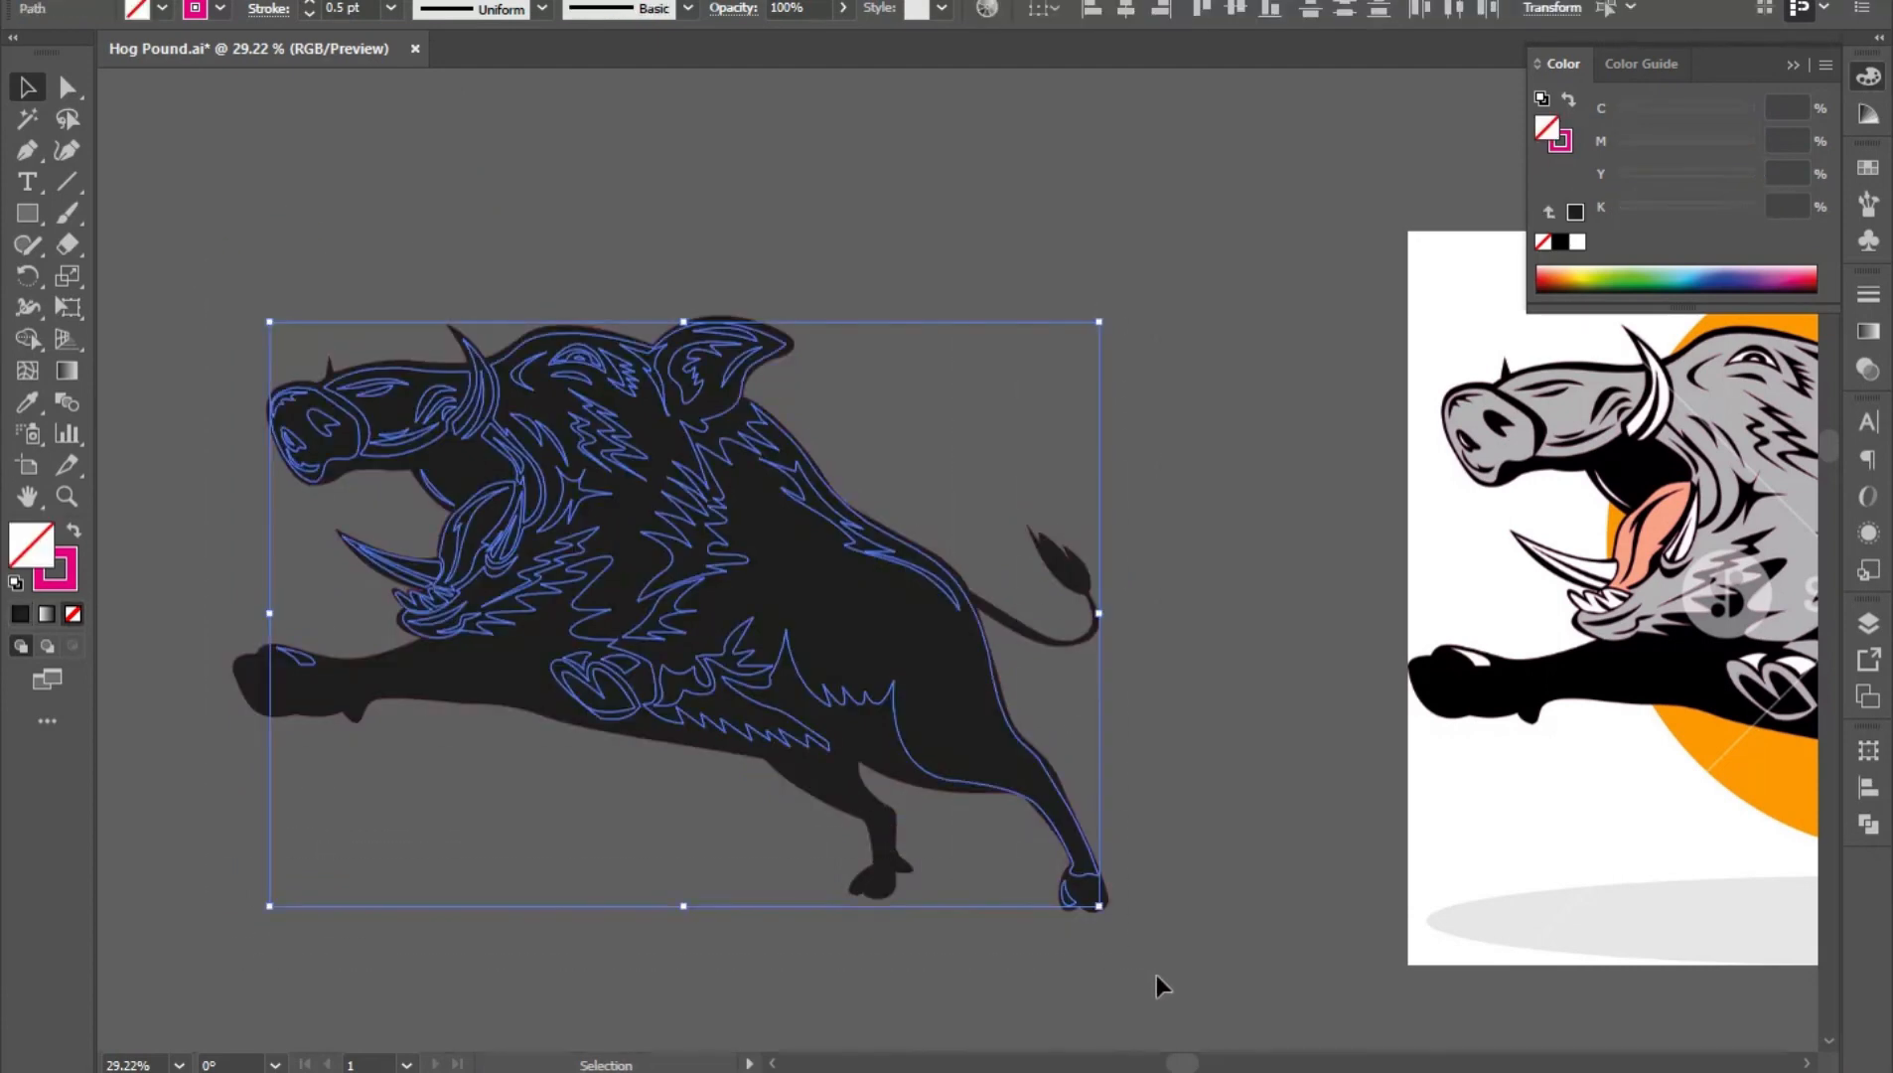
click(1672, 585)
key(a)
click(145, 149)
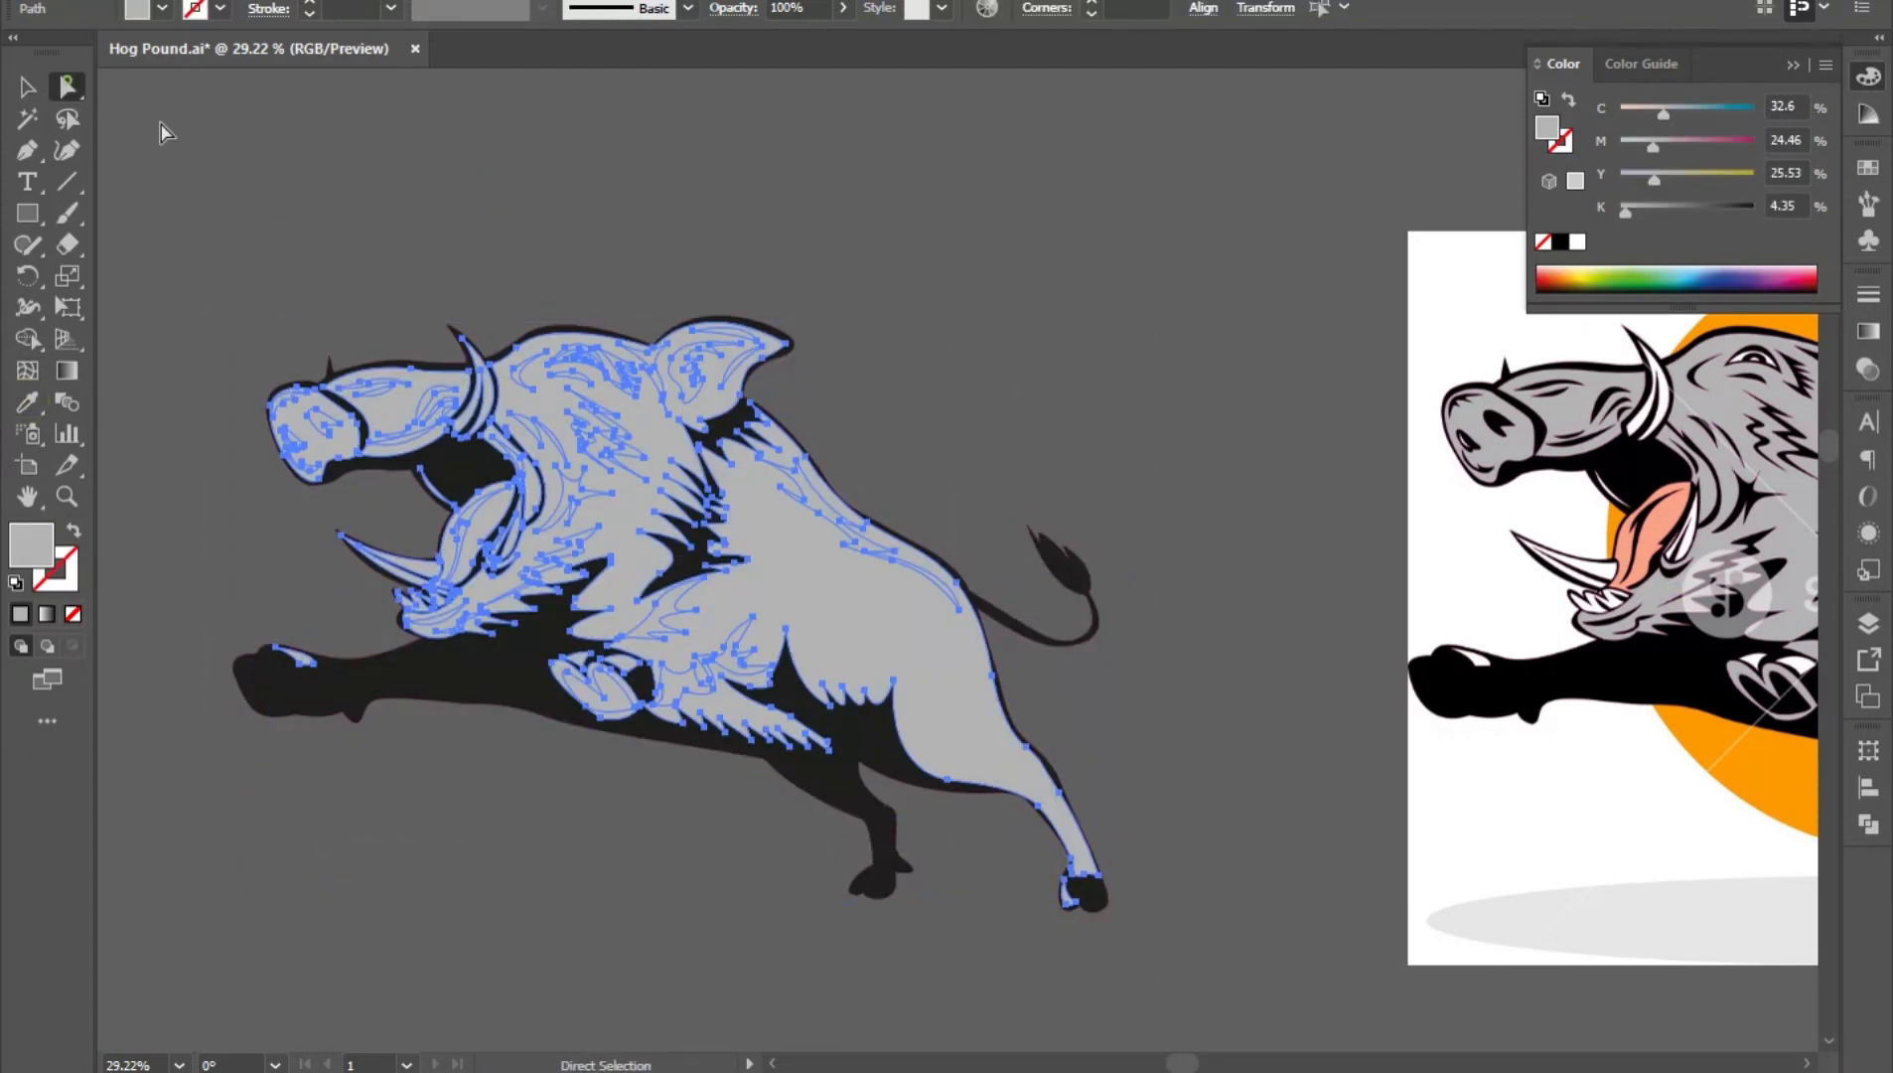
- Fill the tongue with the peach colour sampled from the reference tongue
click(452, 550)
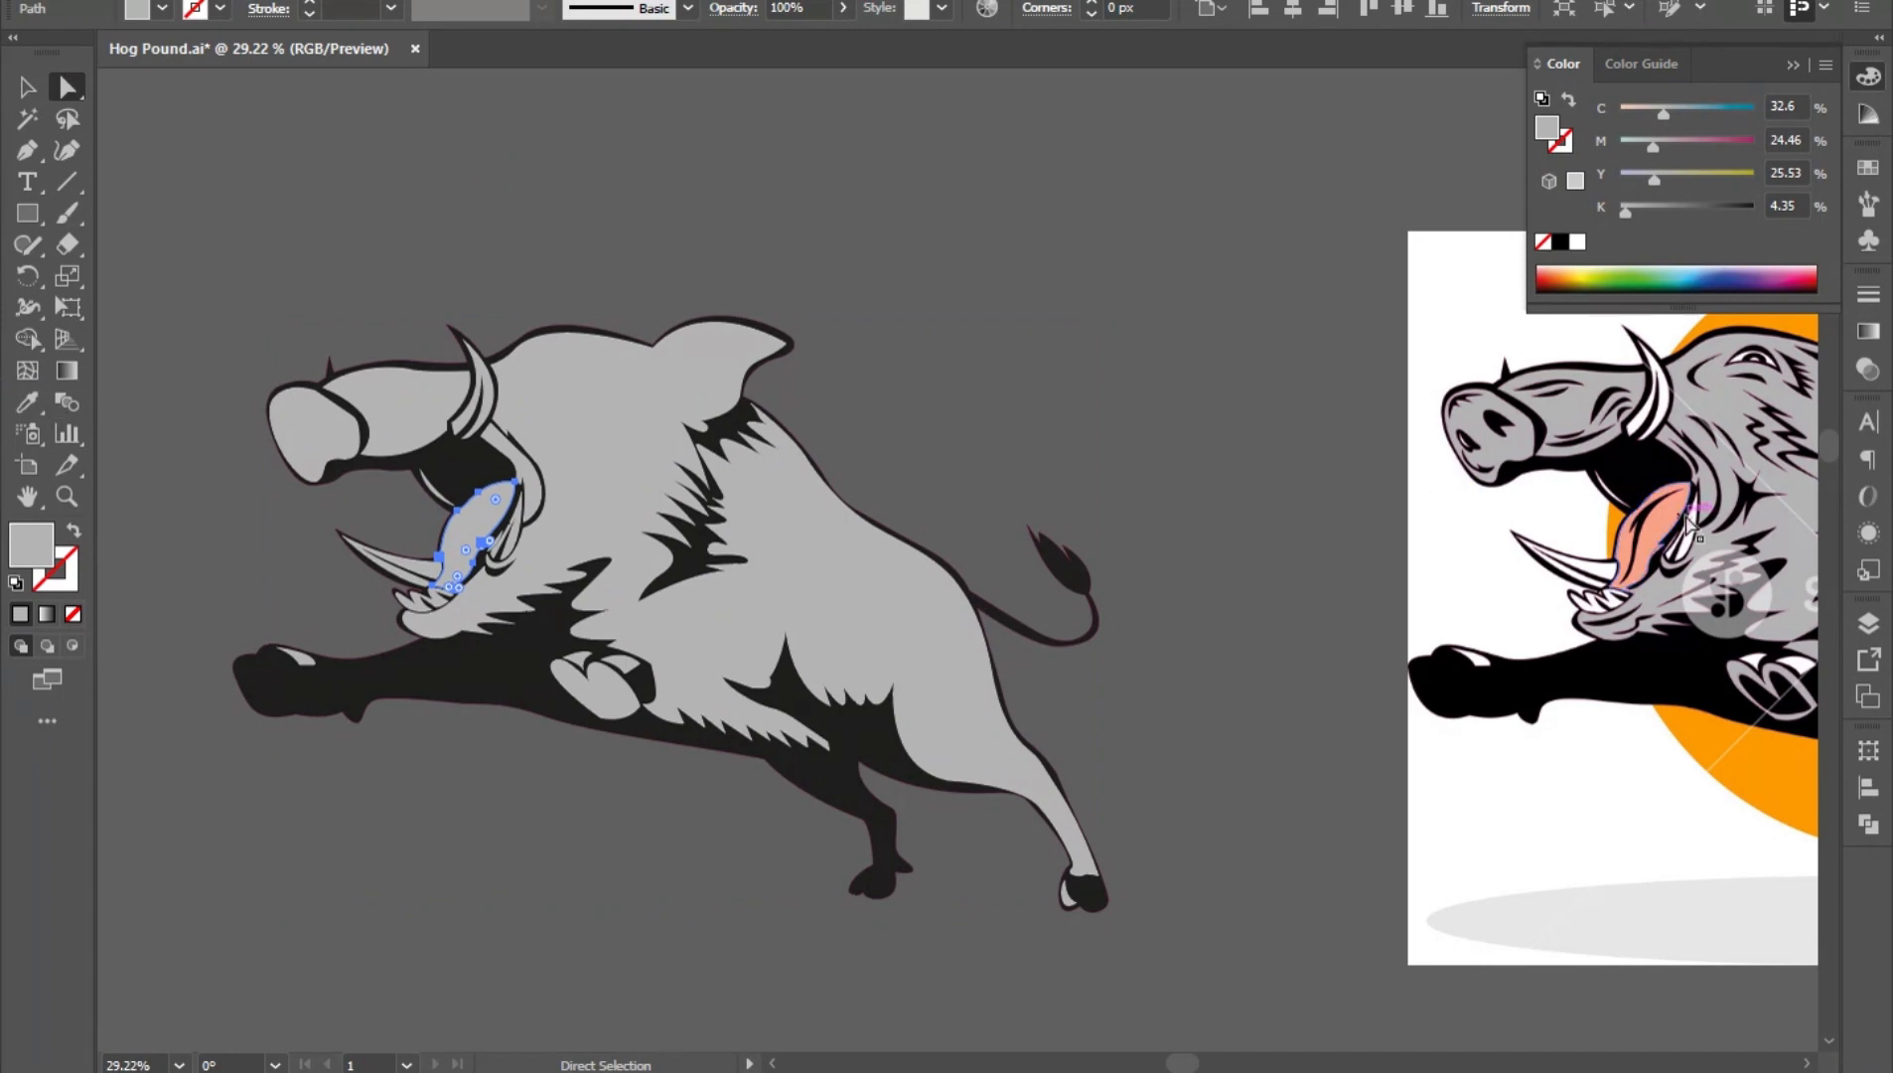
key(Delete)
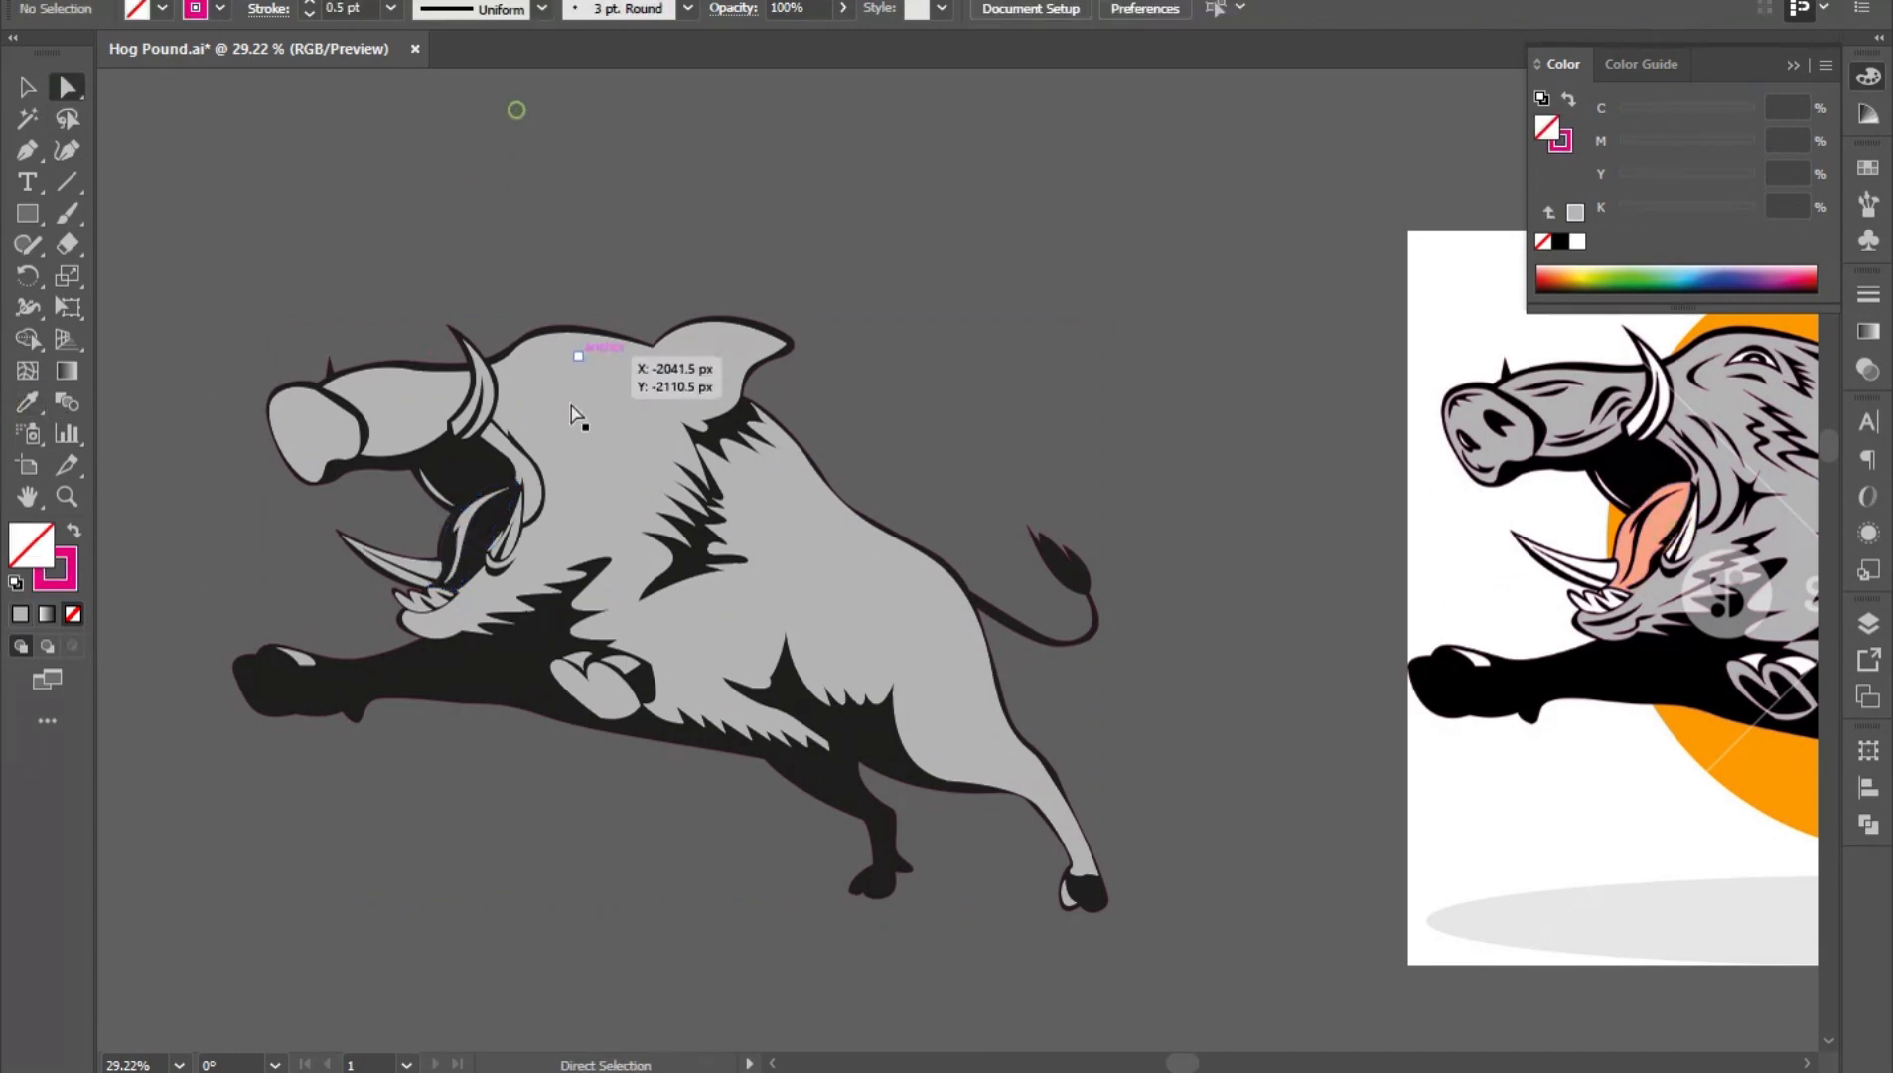
click(481, 530)
click(1659, 543)
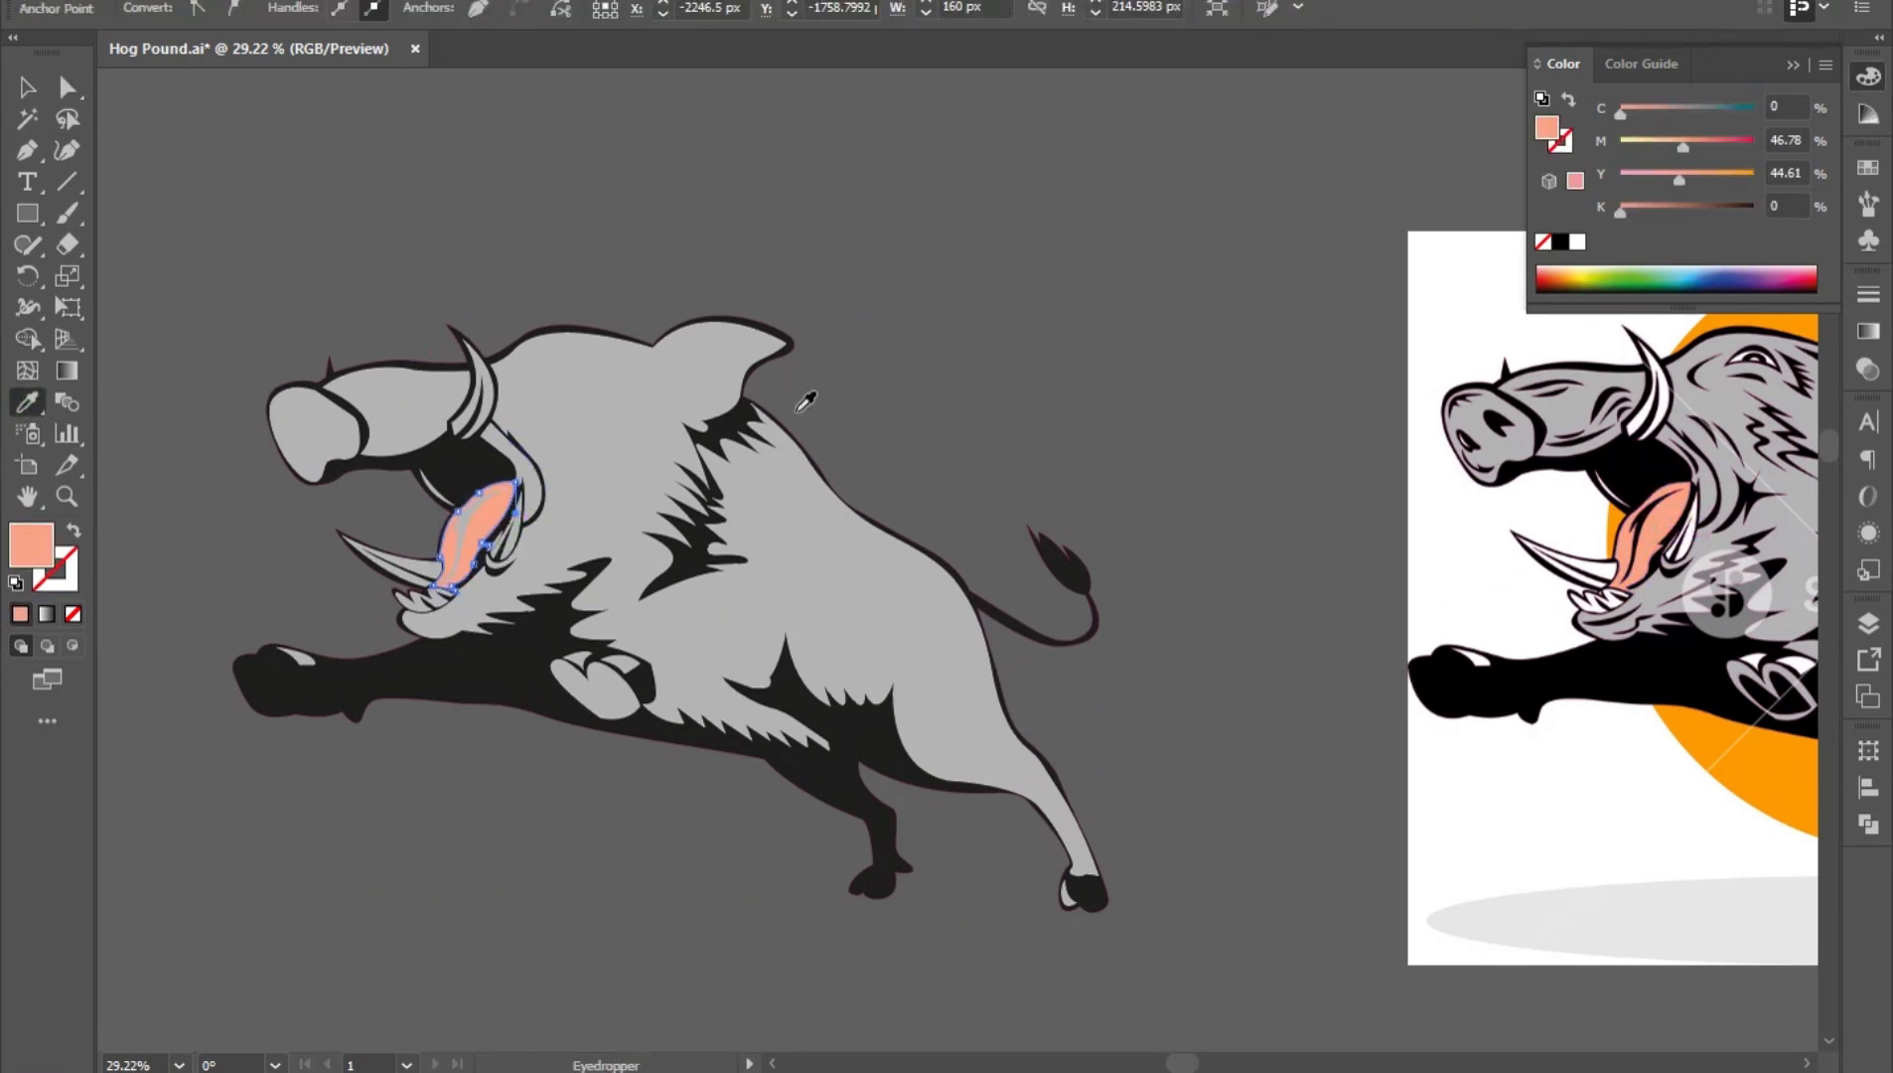
click(462, 97)
- Fill the detail shape running through the tongue with the dark colour sampled from the mouth interior
click(463, 526)
click(27, 403)
click(478, 465)
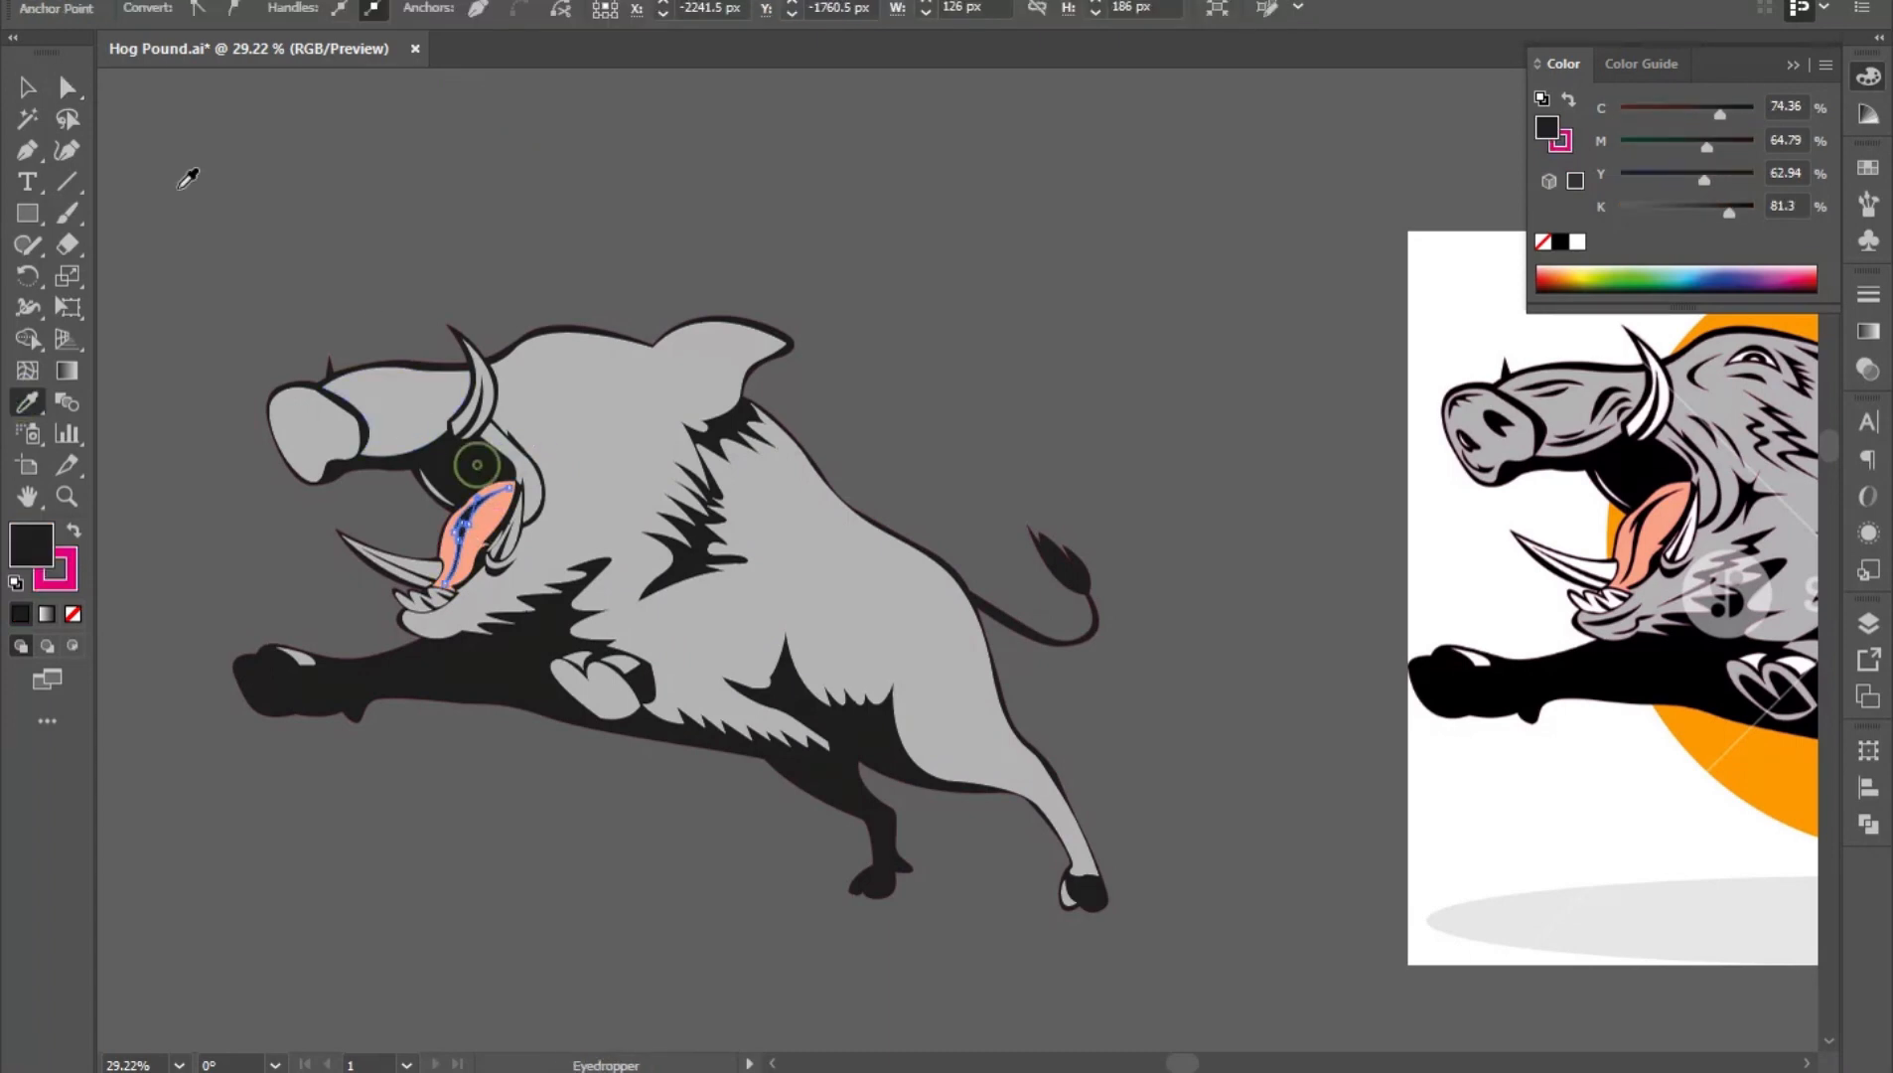
- Combine the tongue and its dark detail shape into a compound path with the Exclude shape mode
scroll(432, 572, up, 6)
shift+click(552, 516)
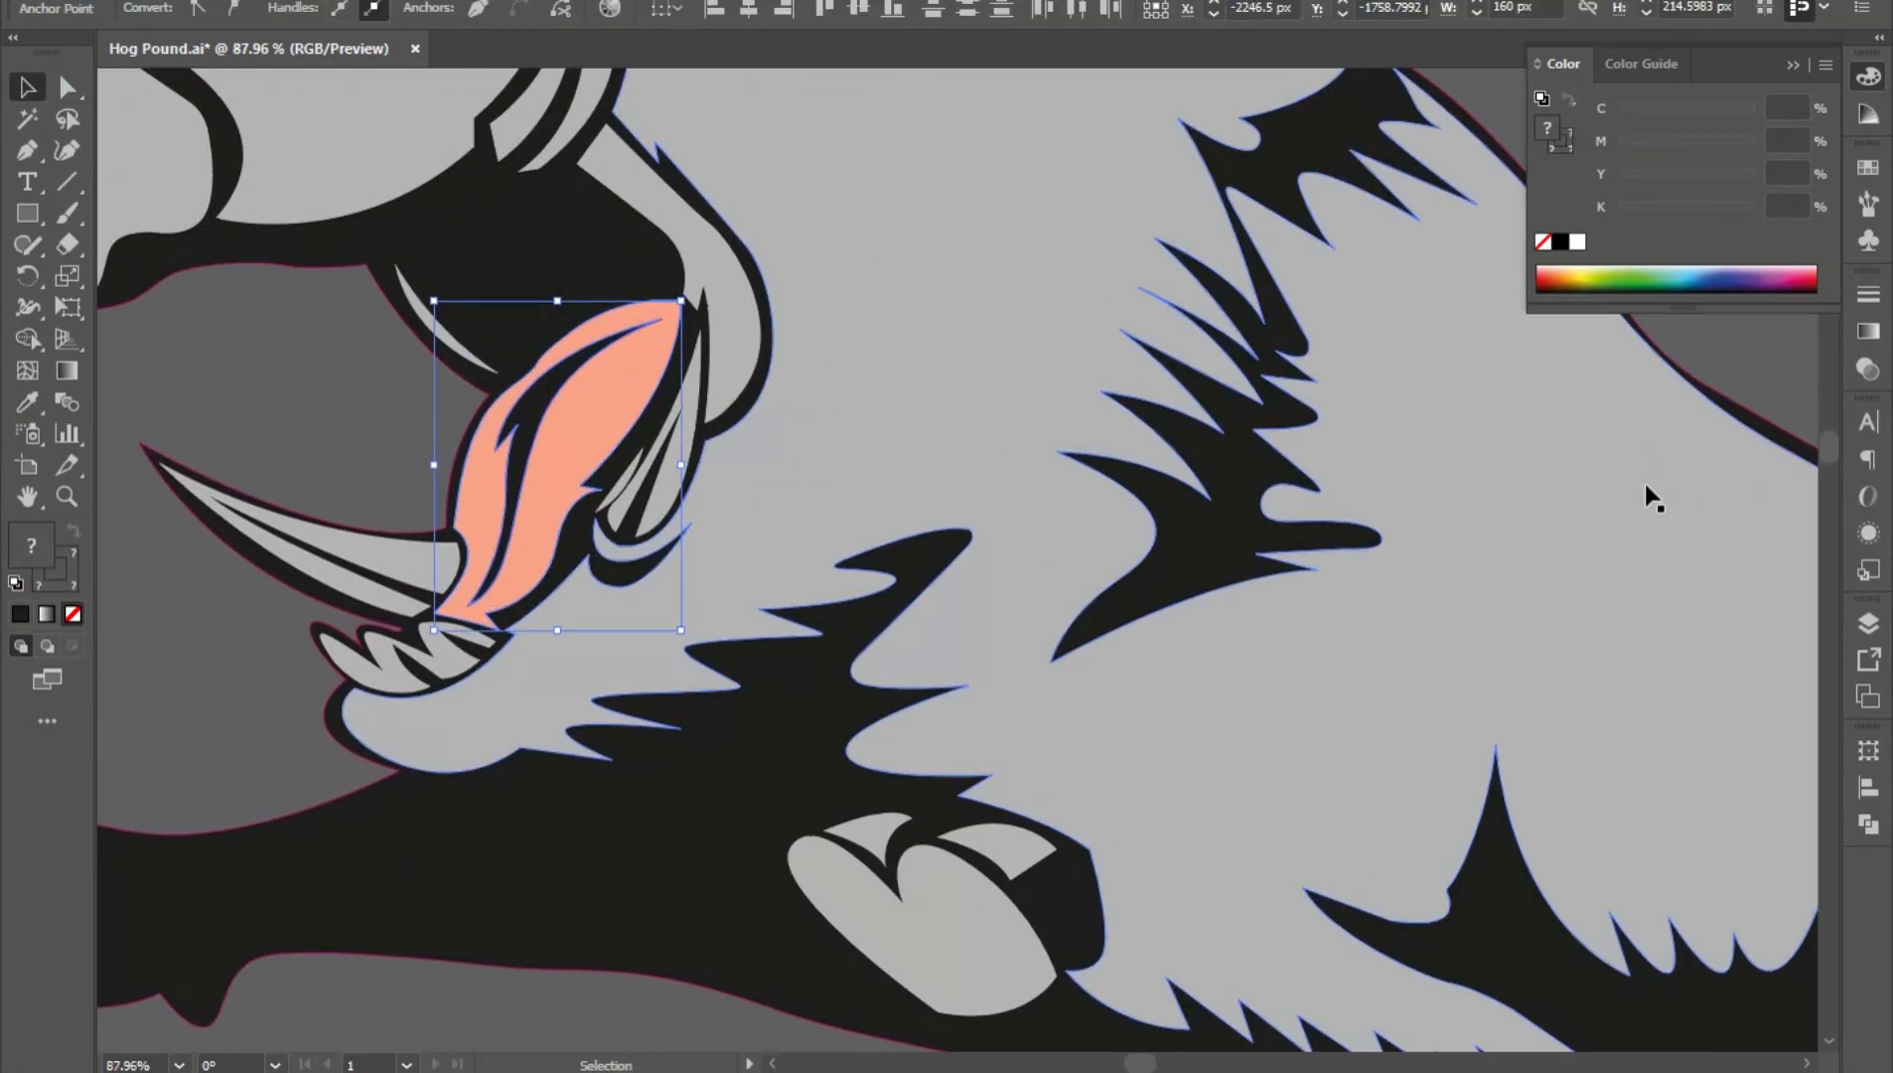
click(1868, 623)
click(1868, 825)
click(1708, 809)
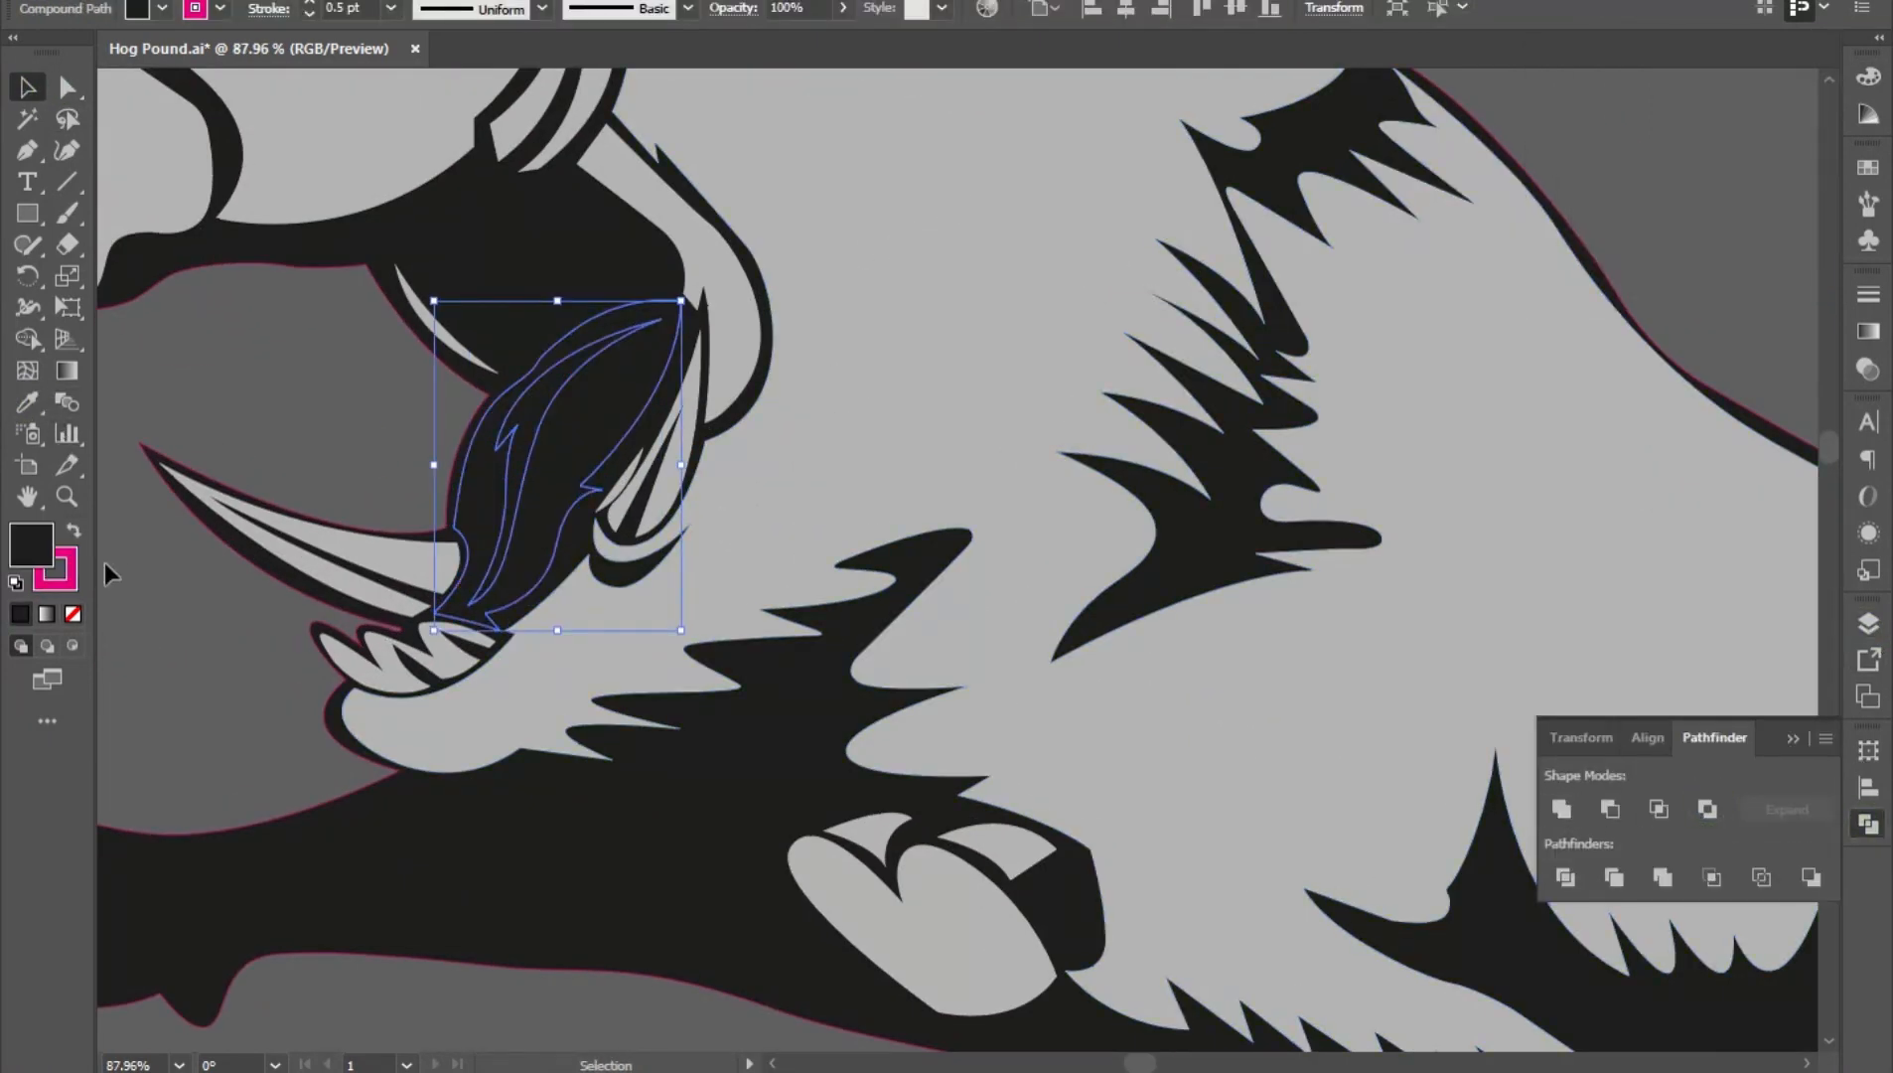
- Remove the compound tongue shape's stroke and refill it with the peach sampled from the reference tongue
click(61, 578)
click(72, 614)
click(27, 540)
mouse_move(1280, 693)
mouse_down()
mouse_move(727, 512)
mouse_move(620, 502)
mouse_up()
mouse_move(1065, 542)
mouse_down()
mouse_move(501, 401)
mouse_move(869, 407)
mouse_up()
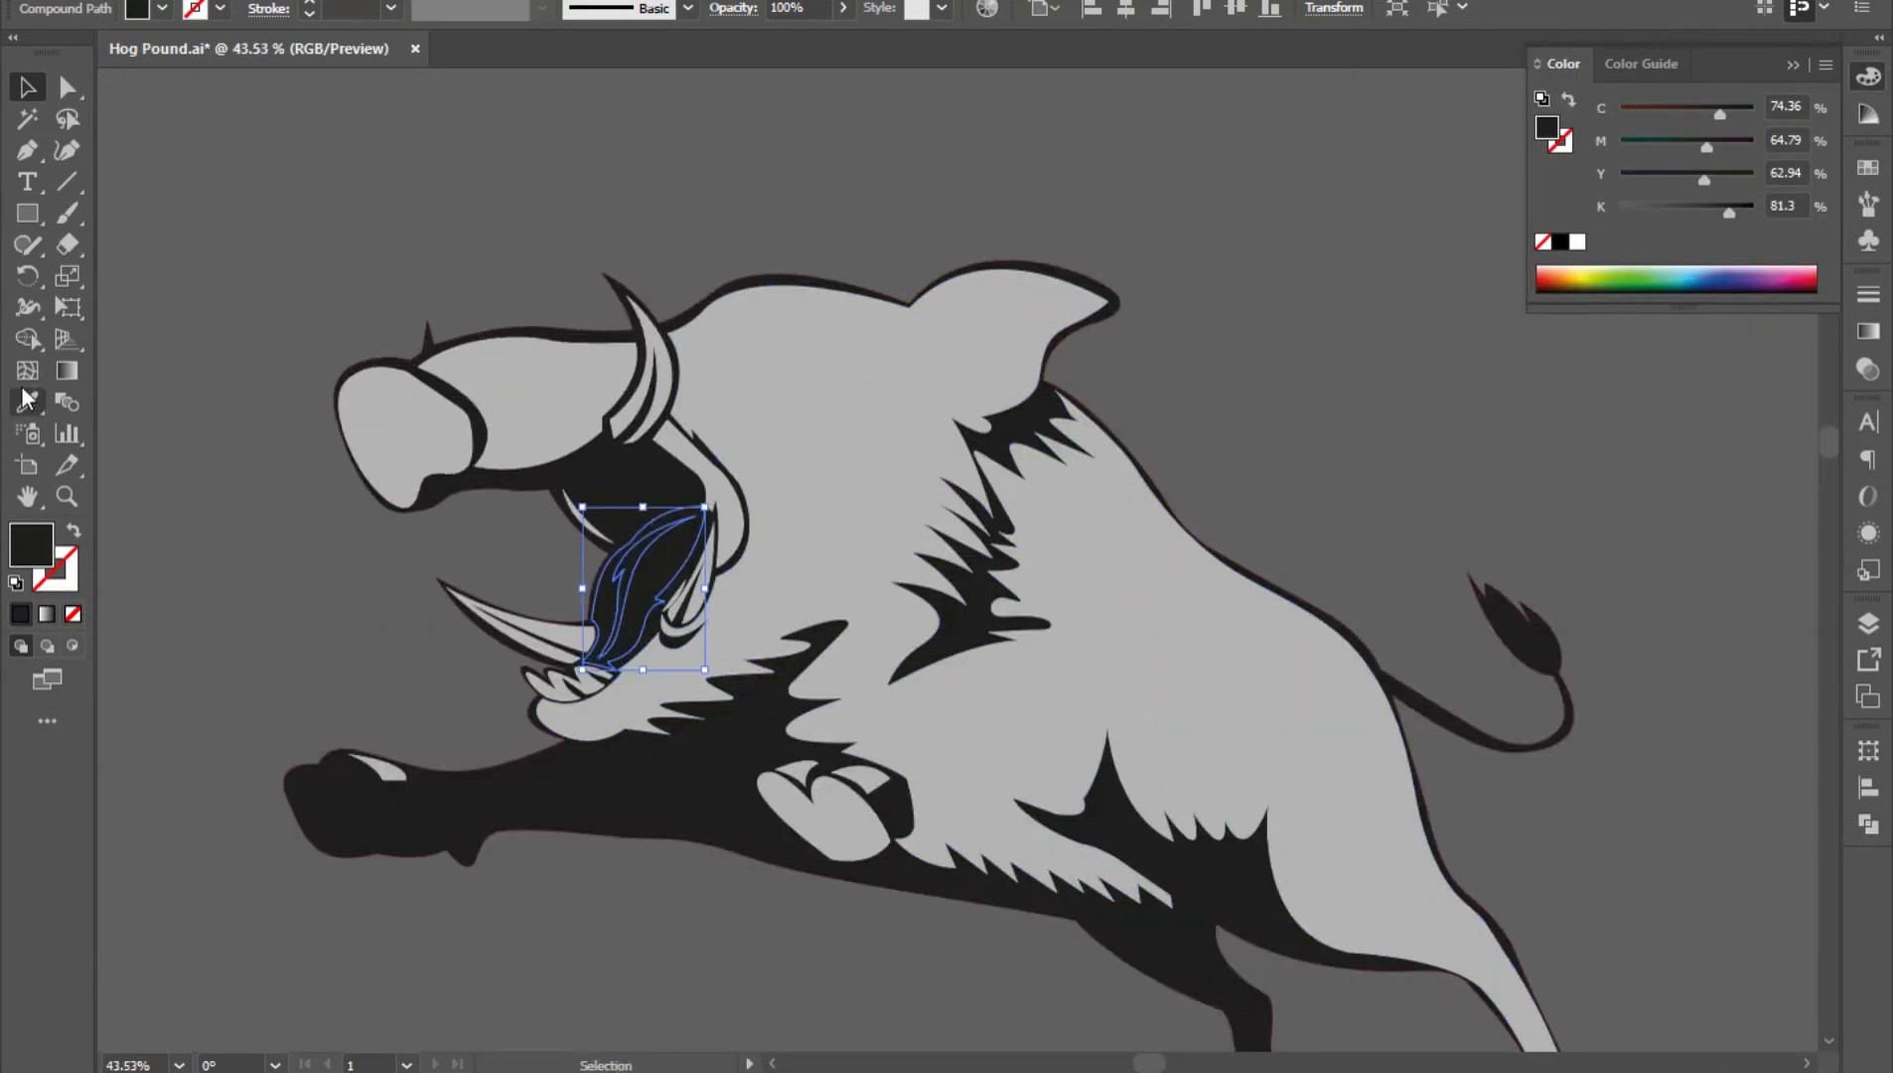
click(25, 399)
scroll(1257, 664, down, 4)
drag(1424, 626, 740, 504)
click(1109, 514)
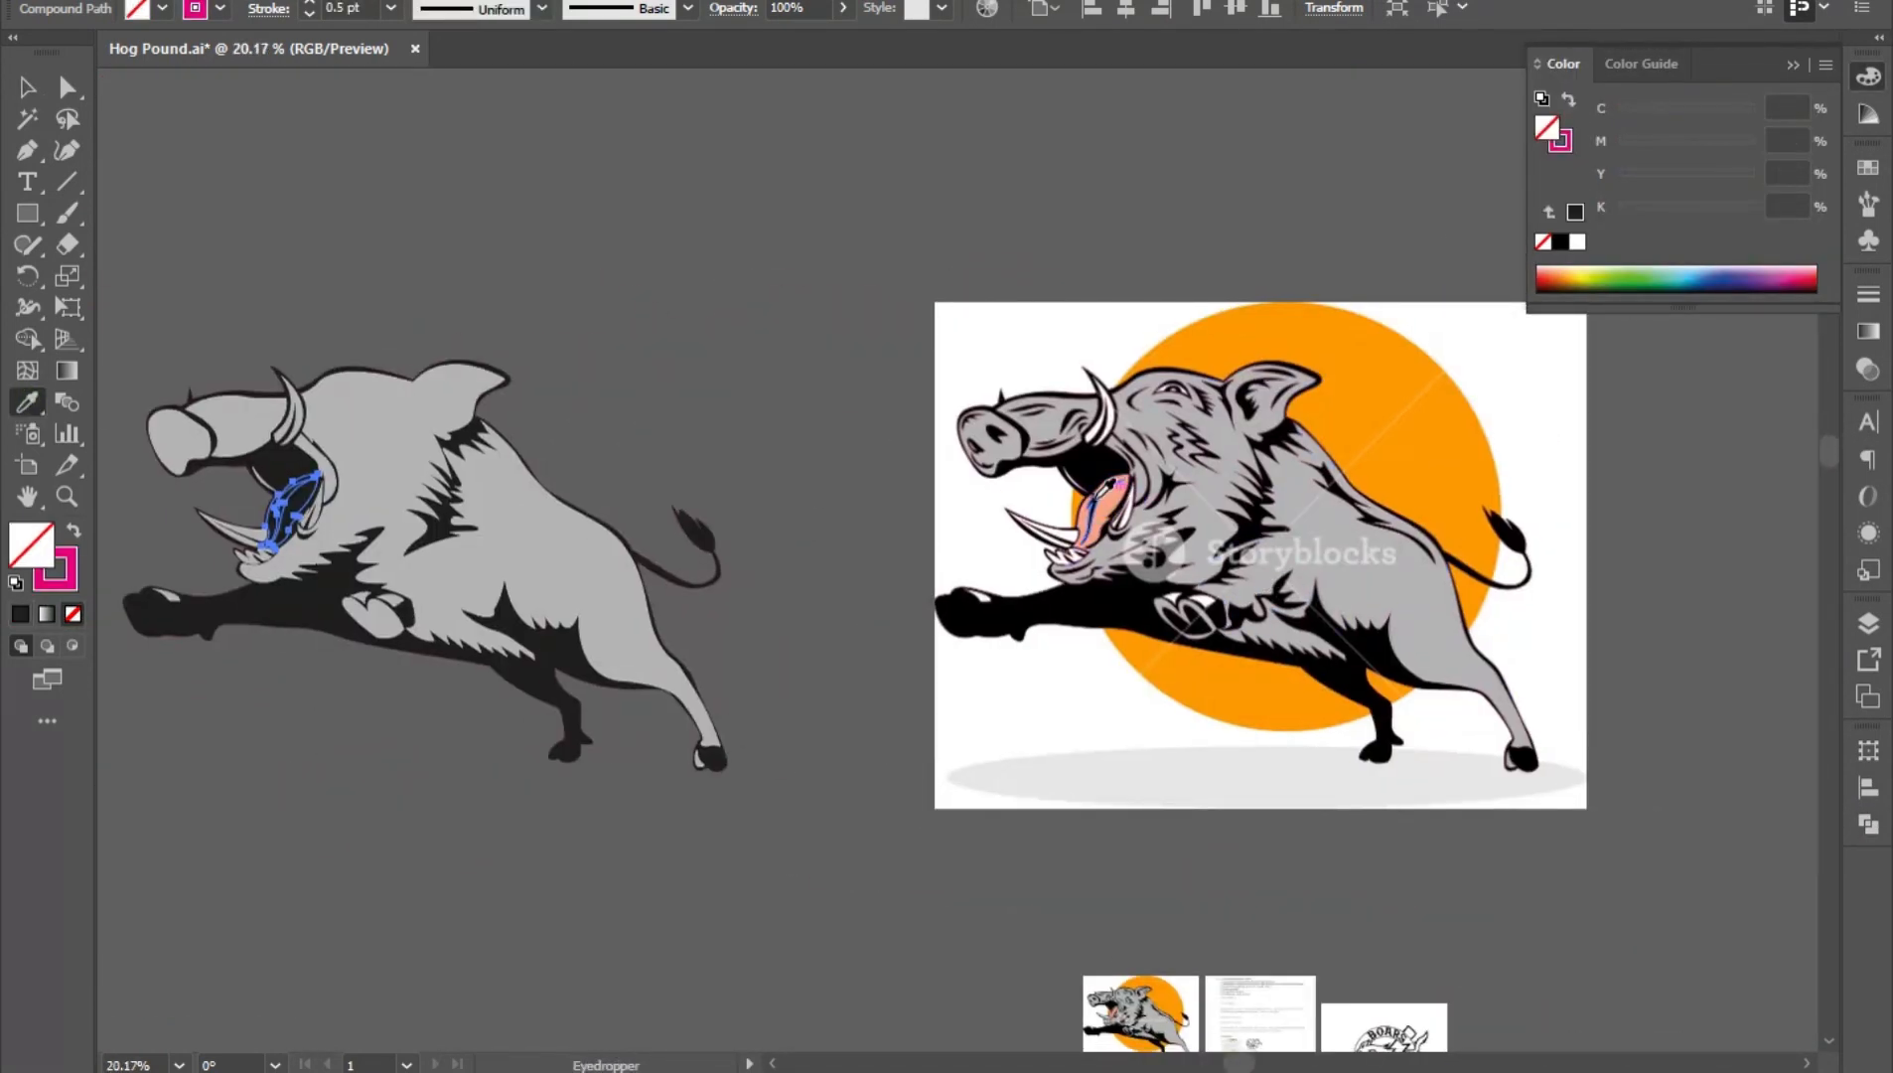
click(1107, 500)
click(27, 89)
click(488, 248)
- Fill the upper tusk beside the snout with white
drag(279, 397, 382, 413)
drag(401, 503, 532, 543)
drag(338, 427, 384, 445)
click(71, 96)
drag(848, 645, 647, 660)
drag(494, 562, 545, 562)
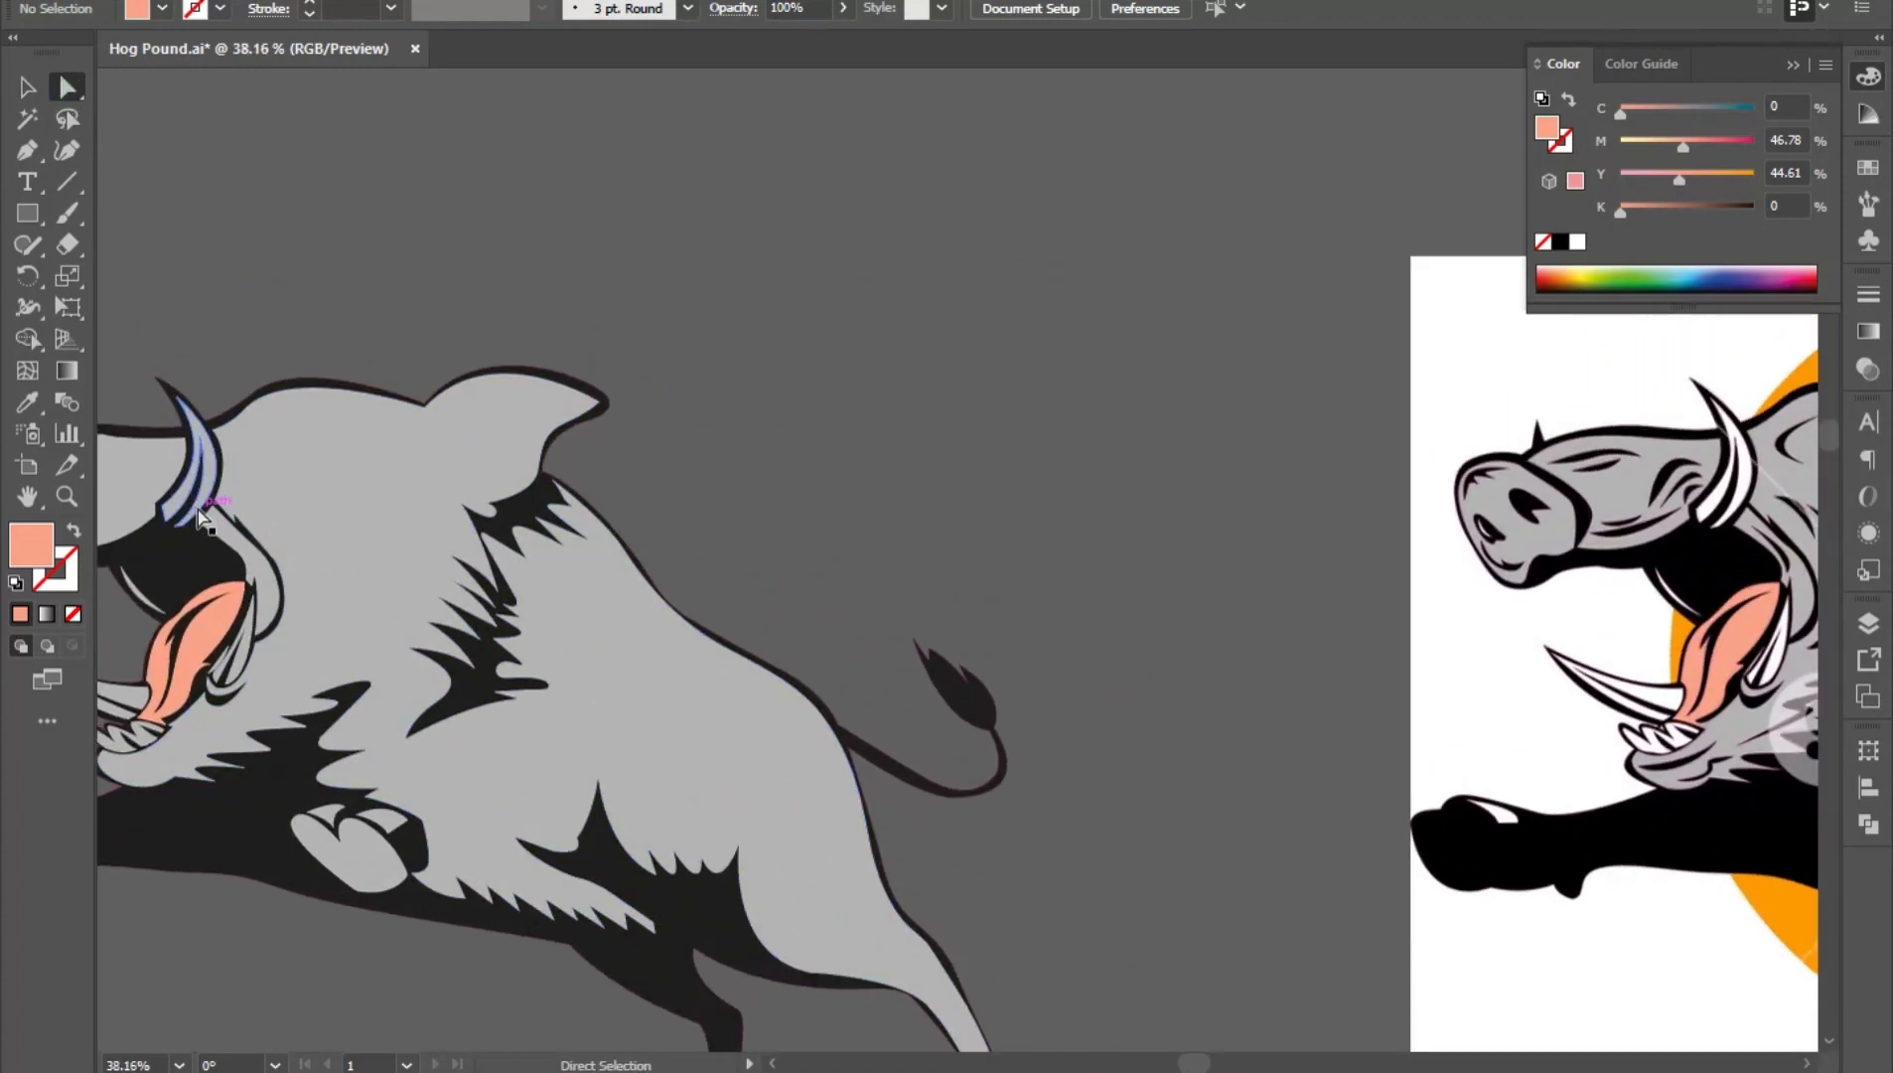
click(211, 488)
click(1579, 241)
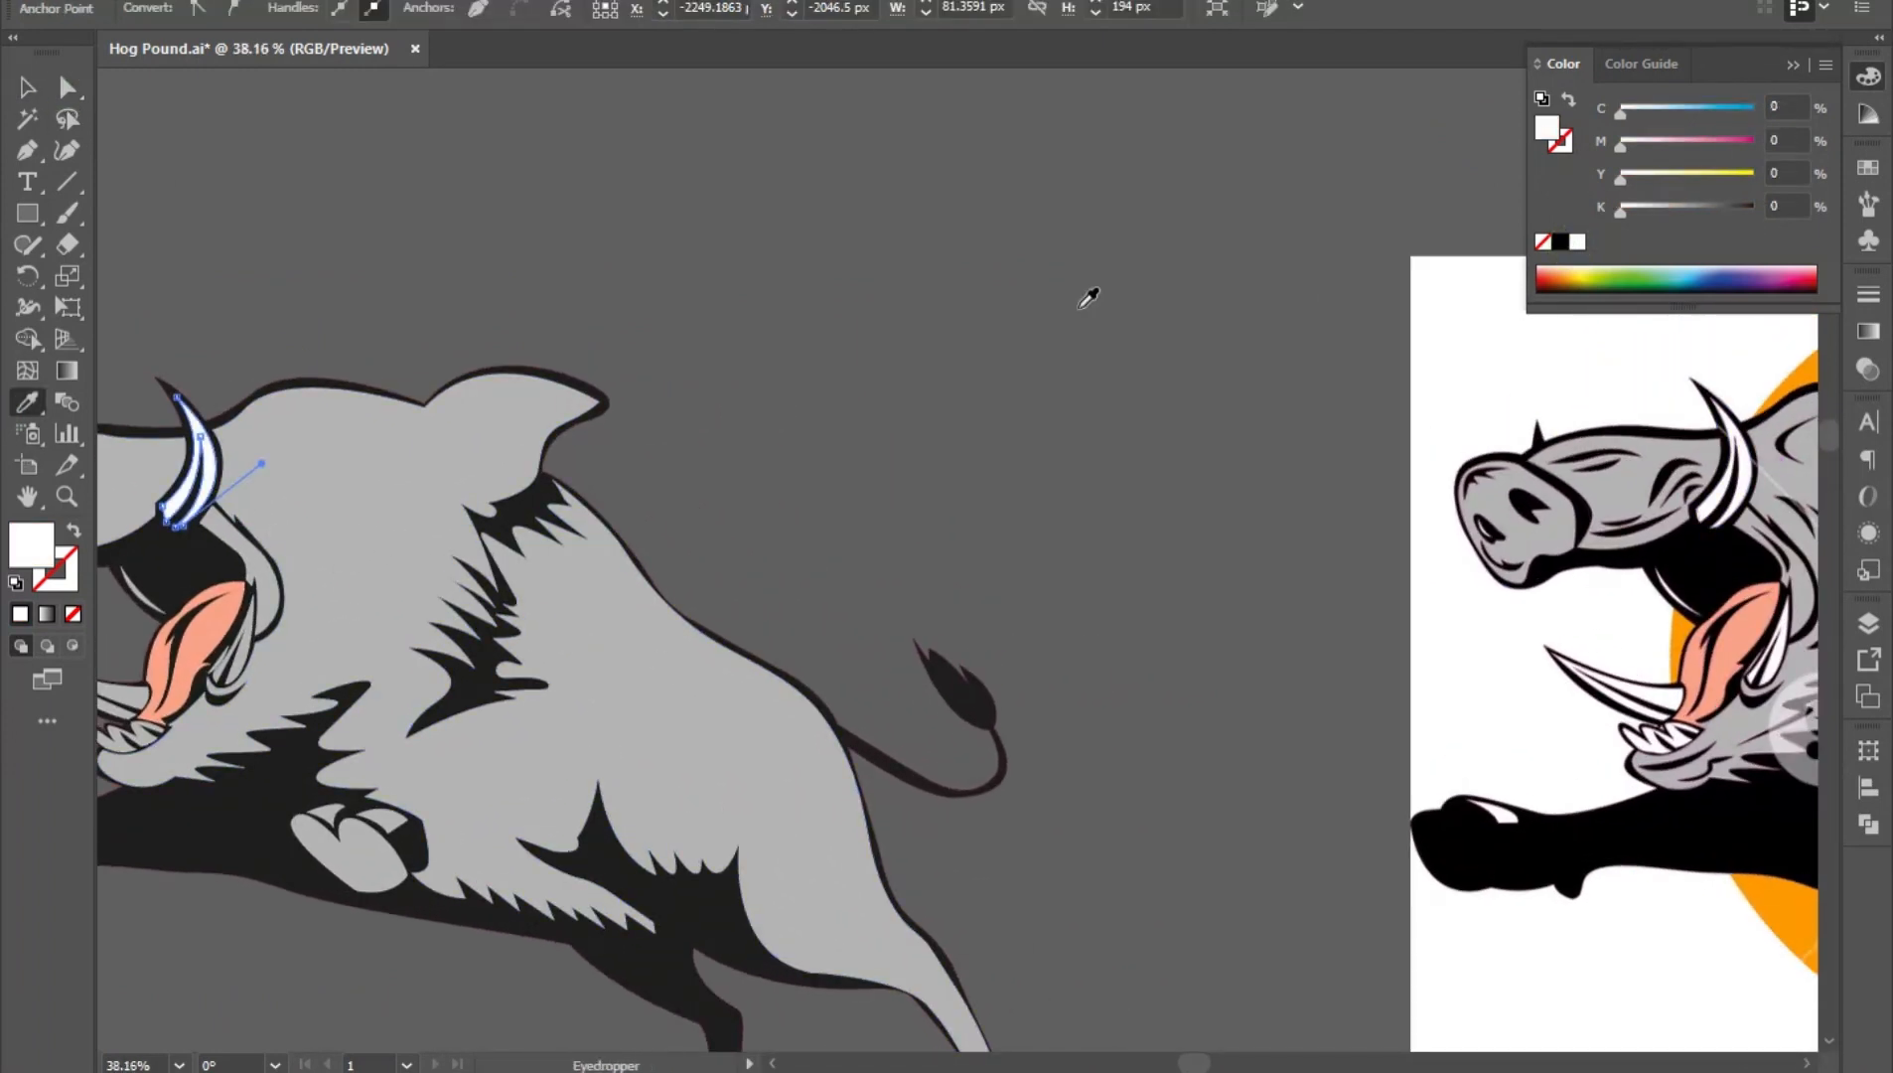
- Fill the narrow curved sliver at the front edge of the mouth, above the tongue, with white
drag(484, 305, 929, 260)
drag(229, 308, 324, 308)
drag(780, 611, 762, 593)
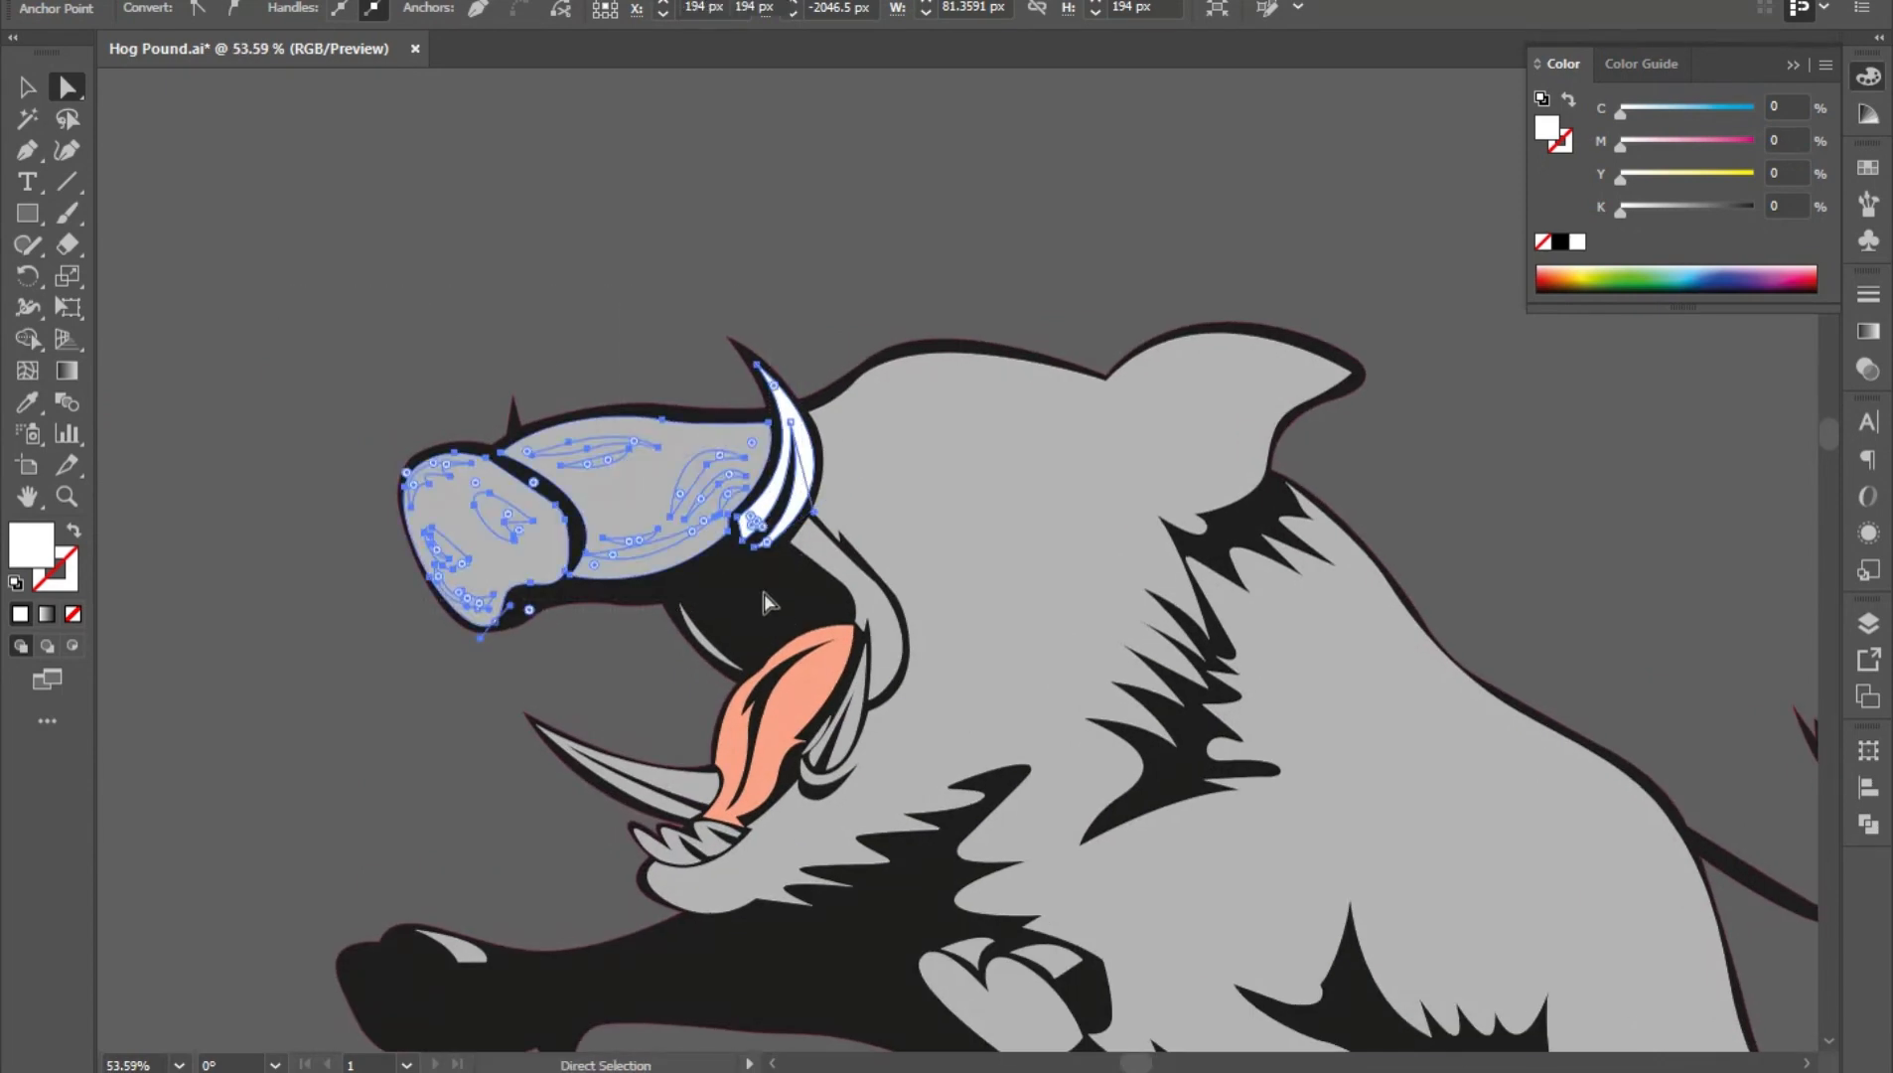
click(753, 600)
click(698, 629)
click(1578, 242)
click(527, 238)
- Select the grey snout shapes with their detail lines and combine them with the Exclude shape mode
key(v)
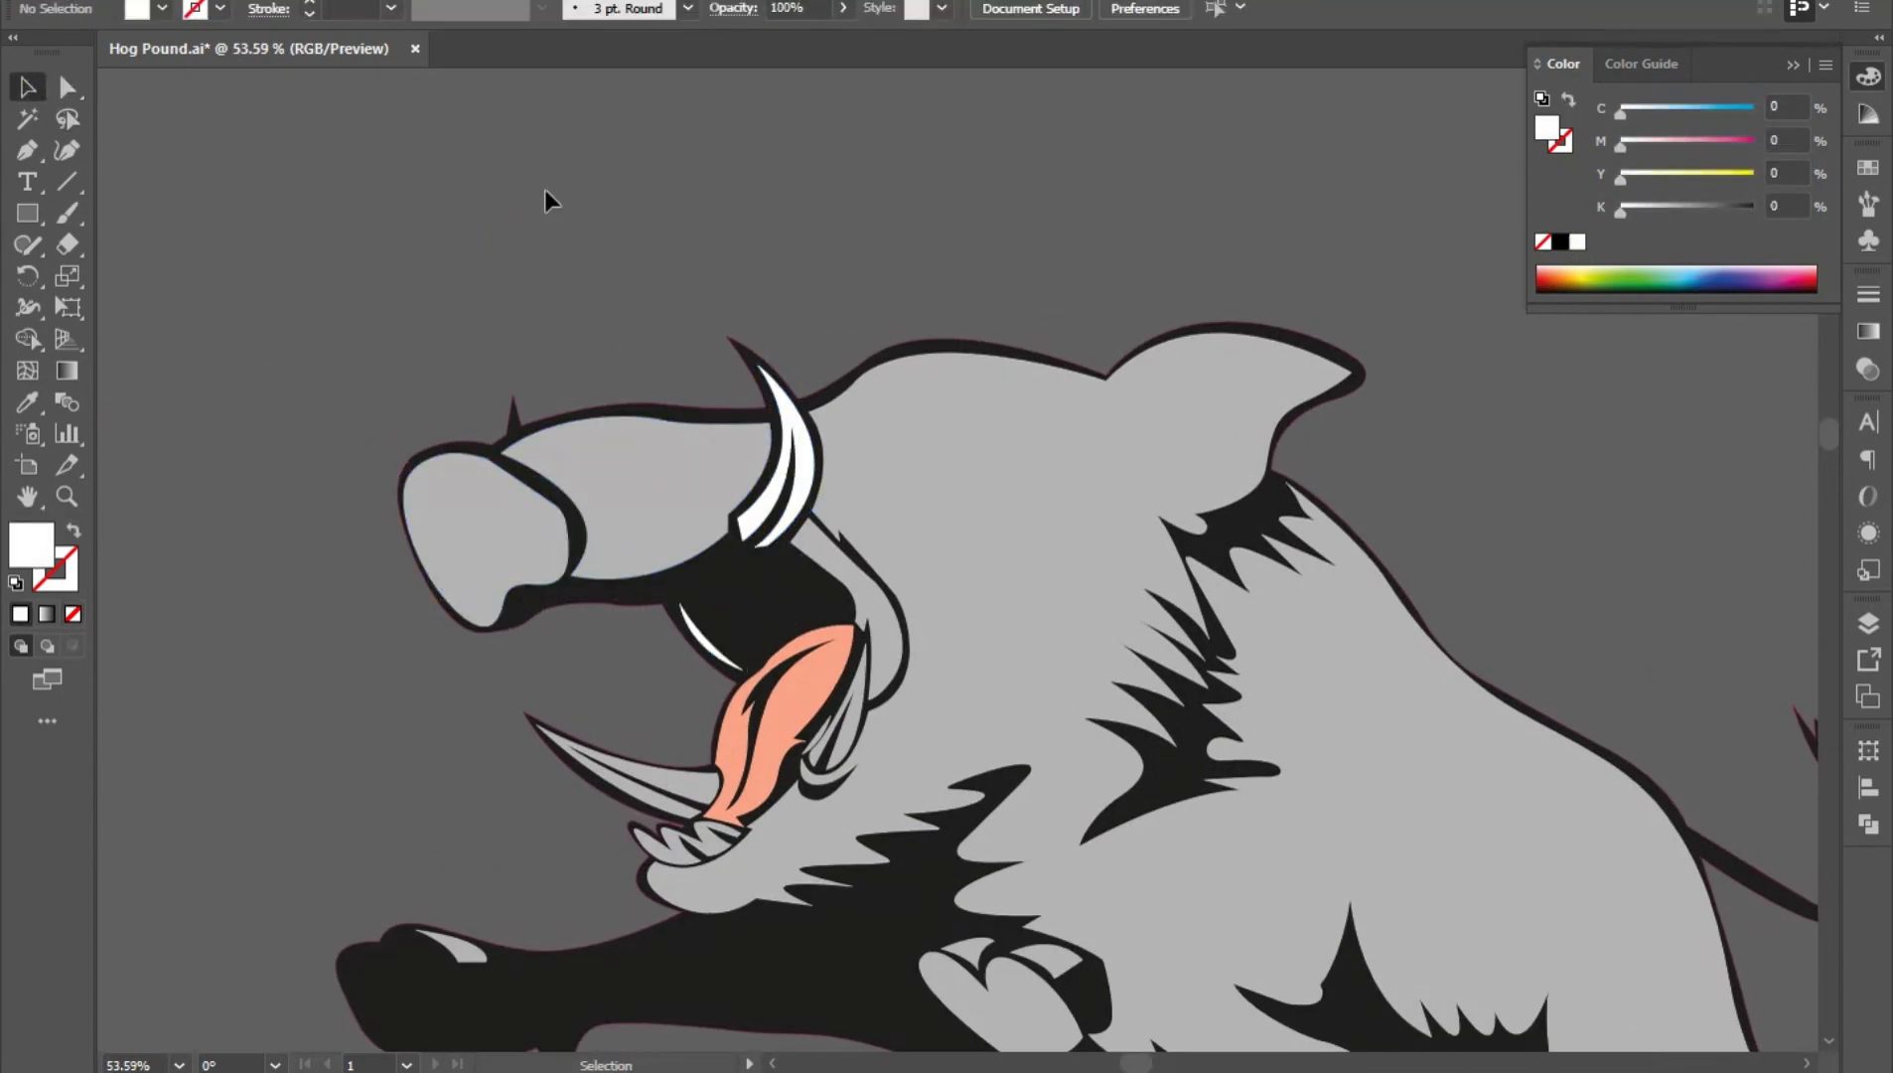
drag(748, 624, 748, 624)
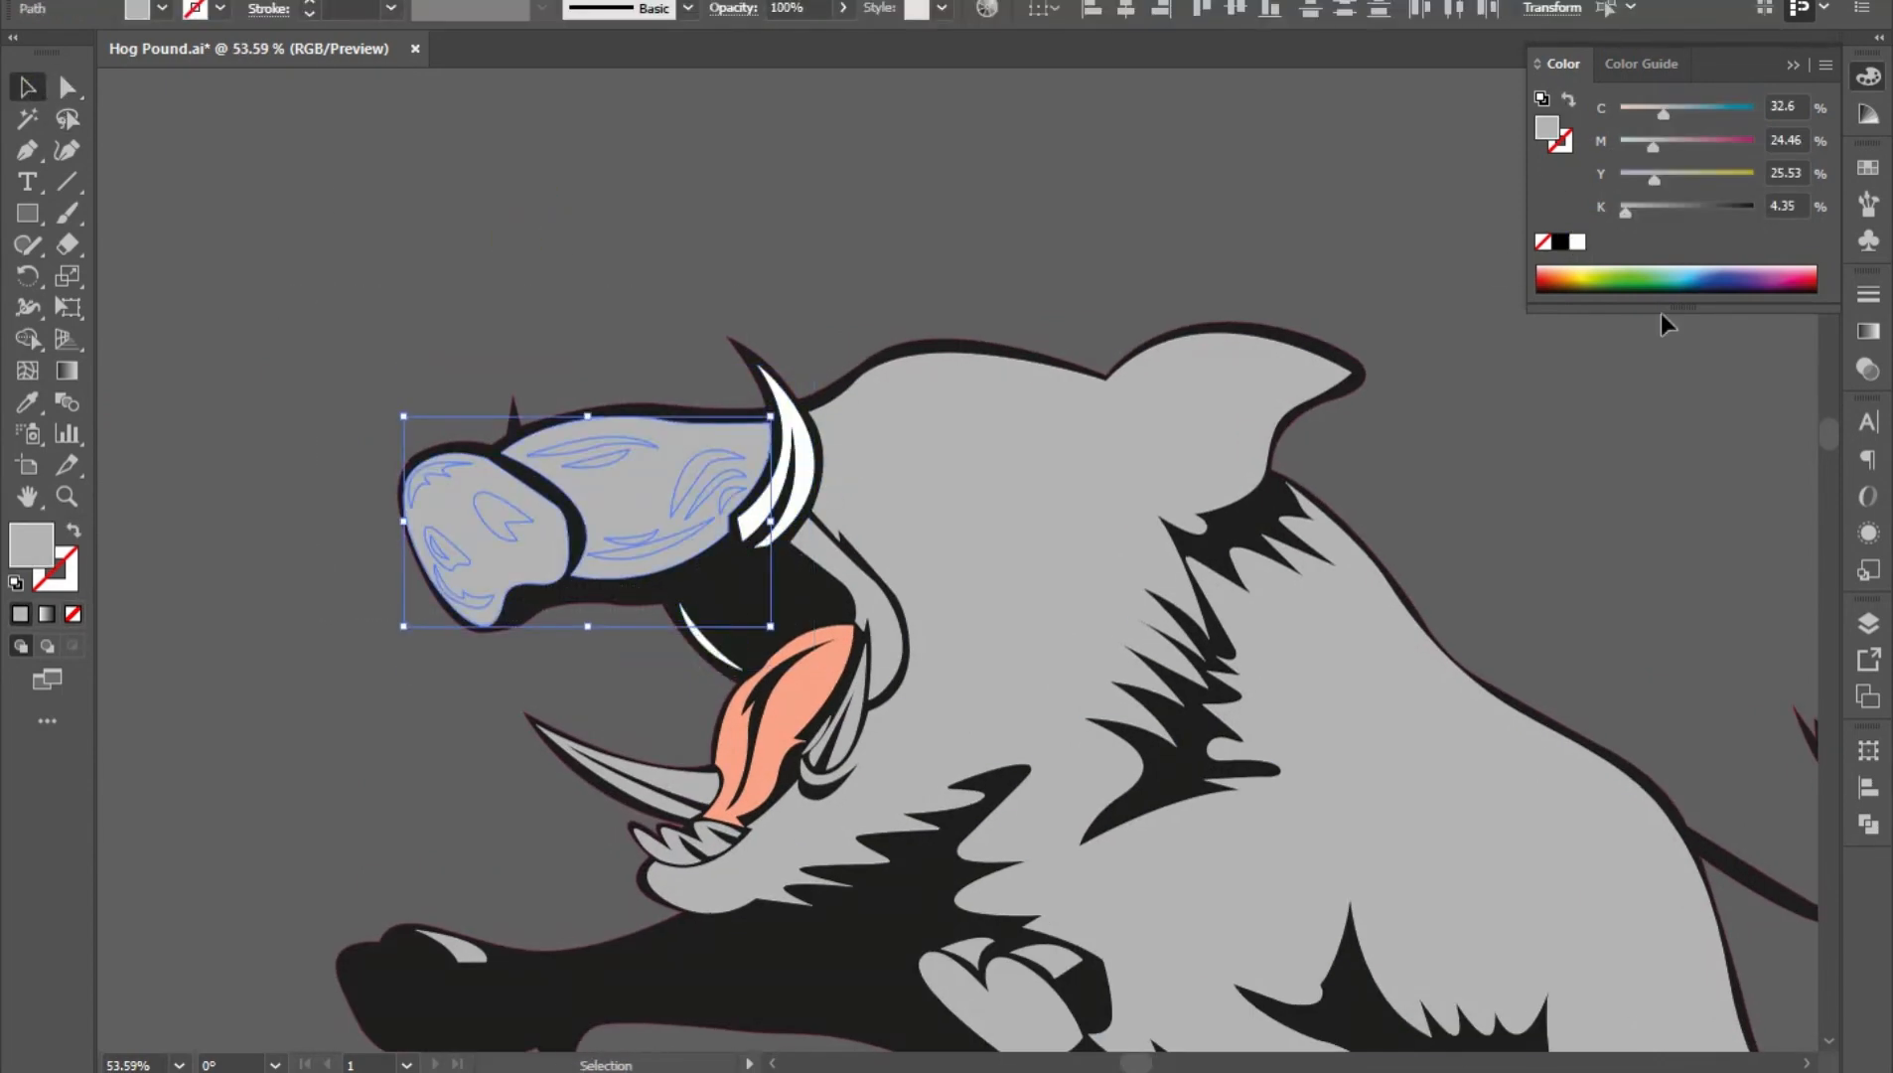
click(1868, 825)
click(1707, 808)
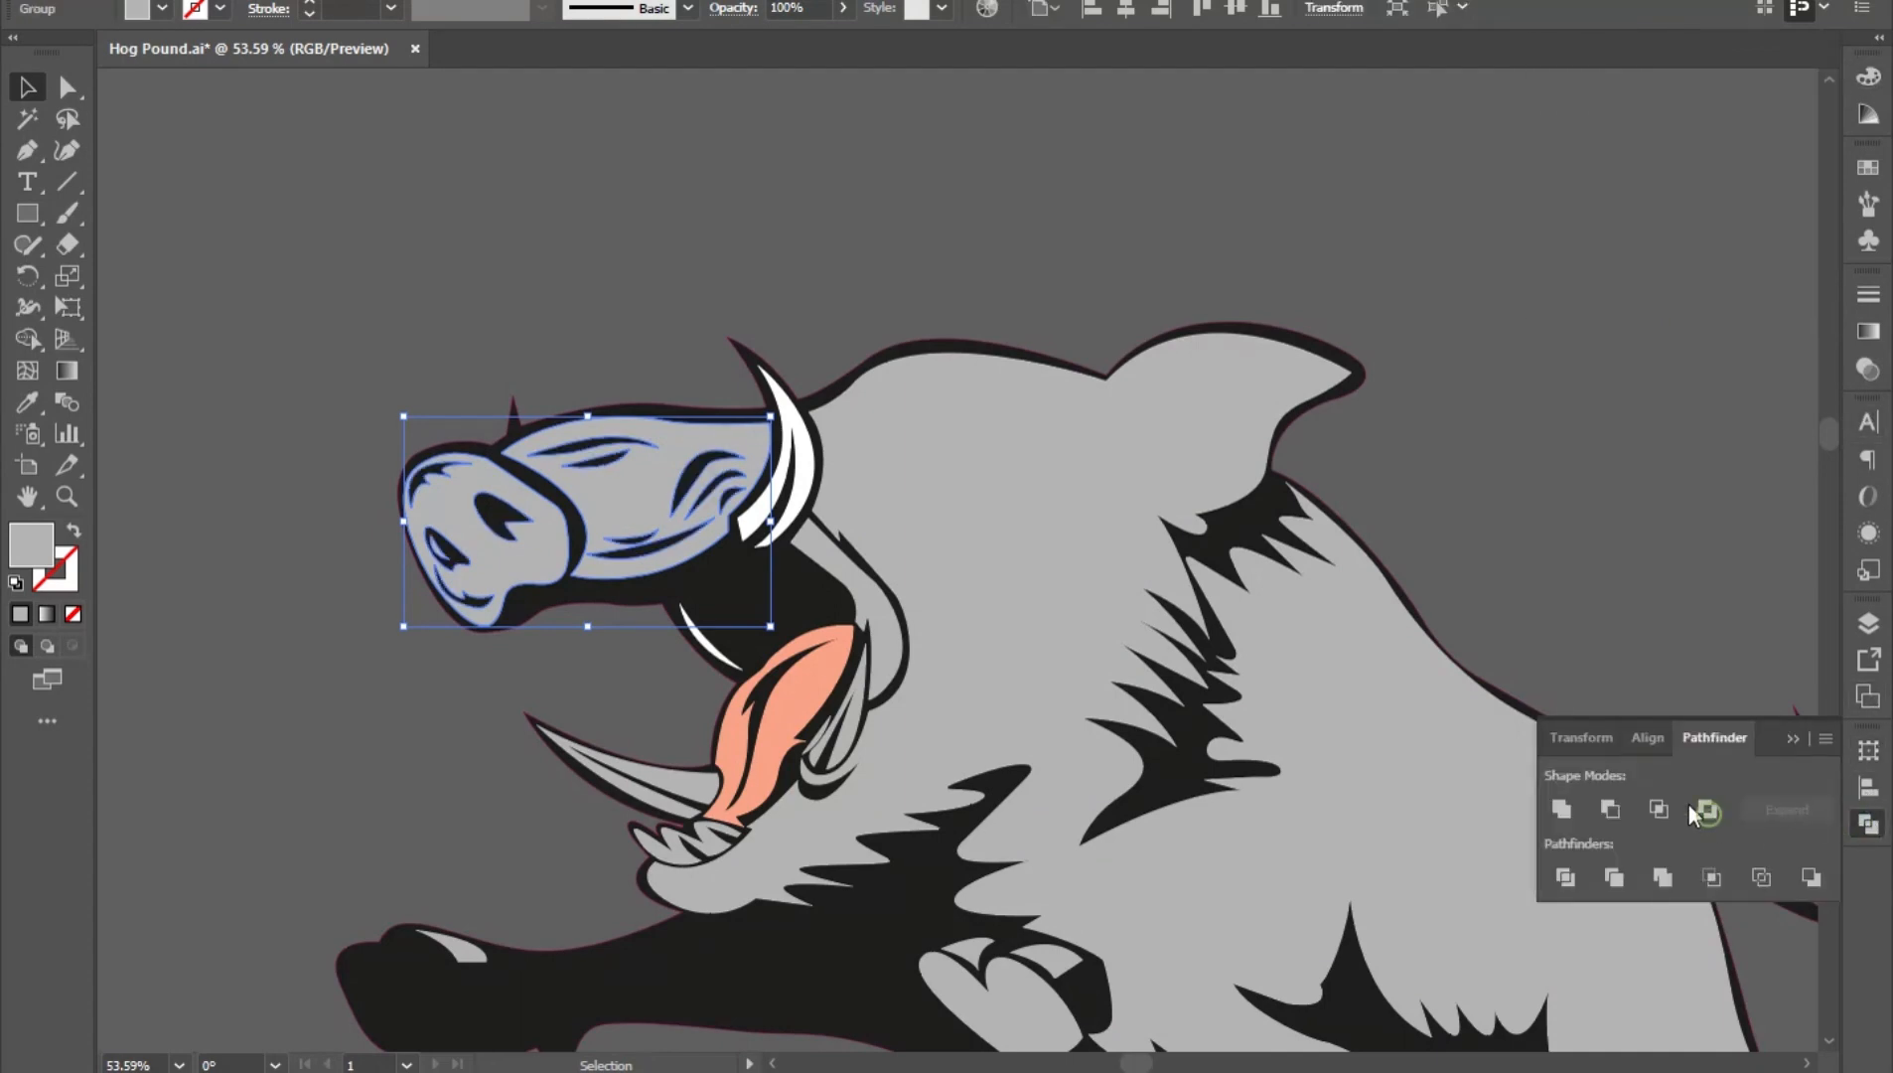
drag(1172, 654, 1074, 567)
drag(1249, 580, 1089, 627)
scroll(1089, 627, left, 3)
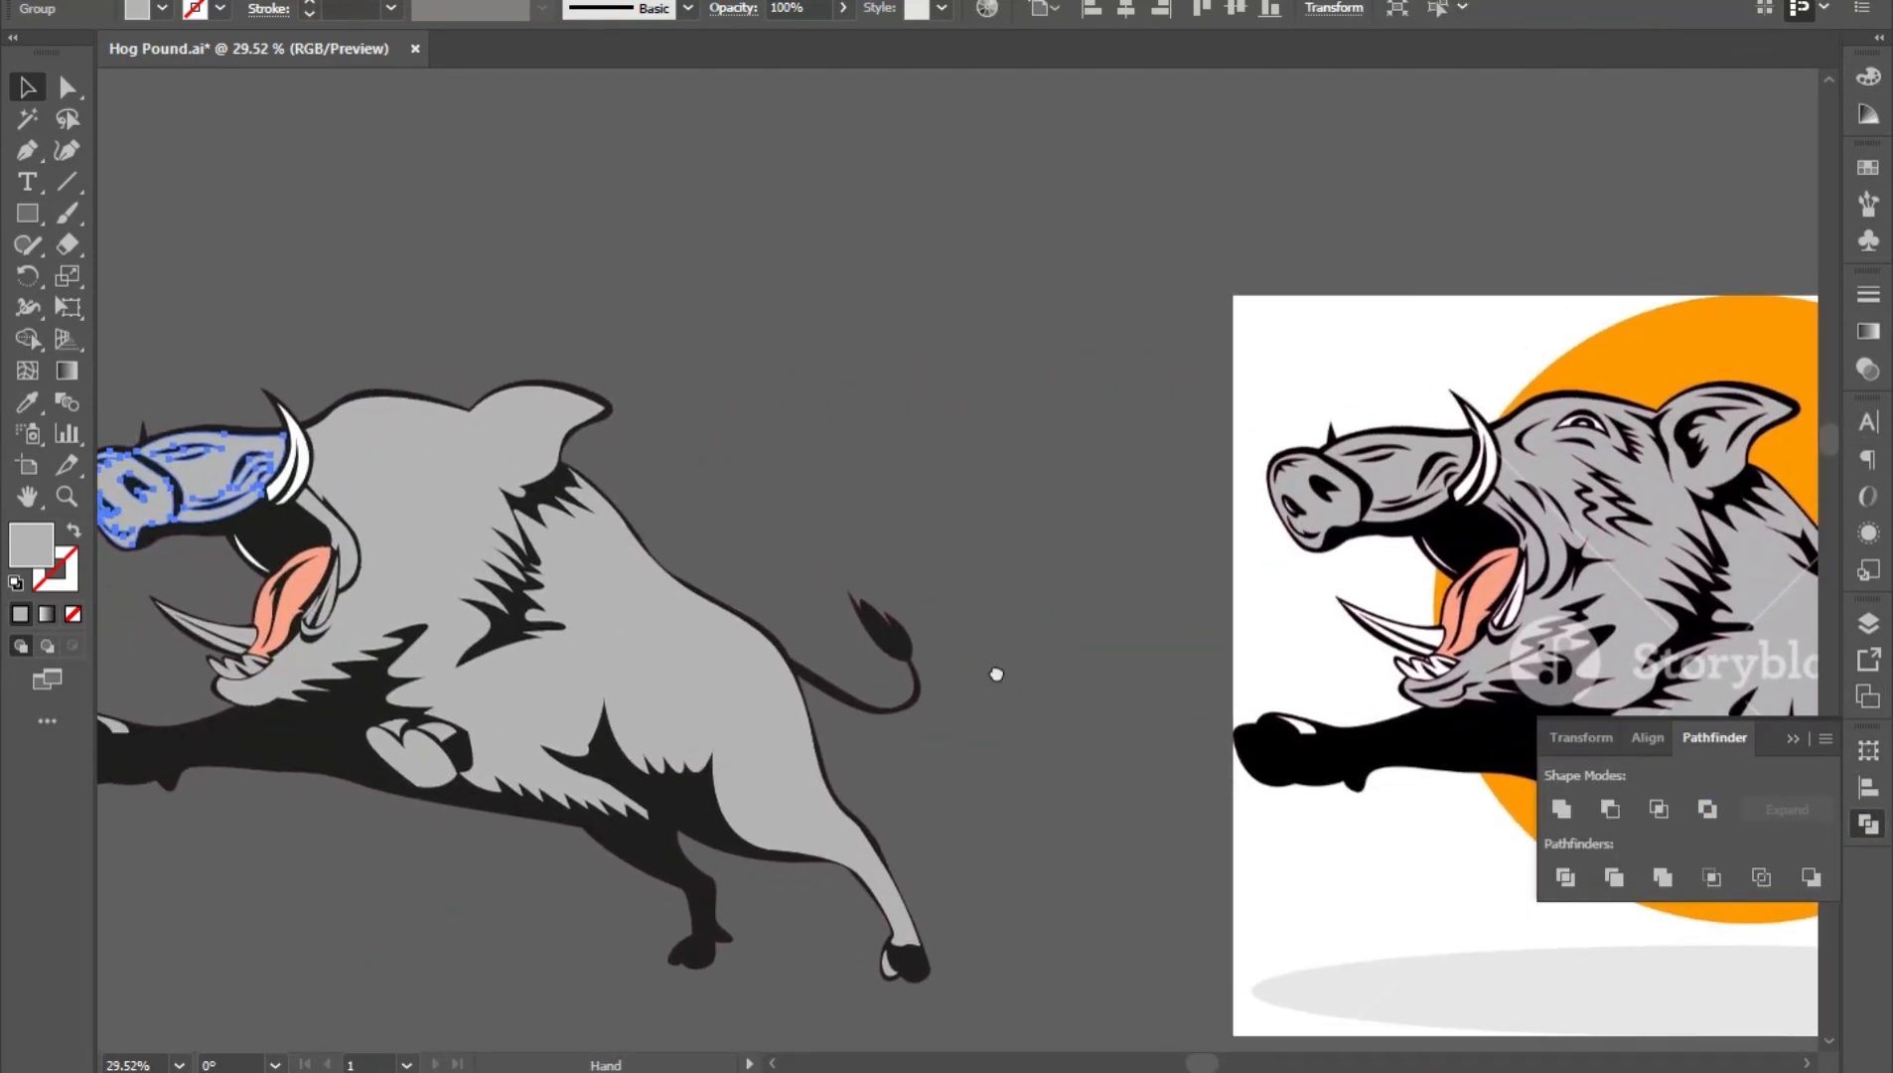
click(863, 488)
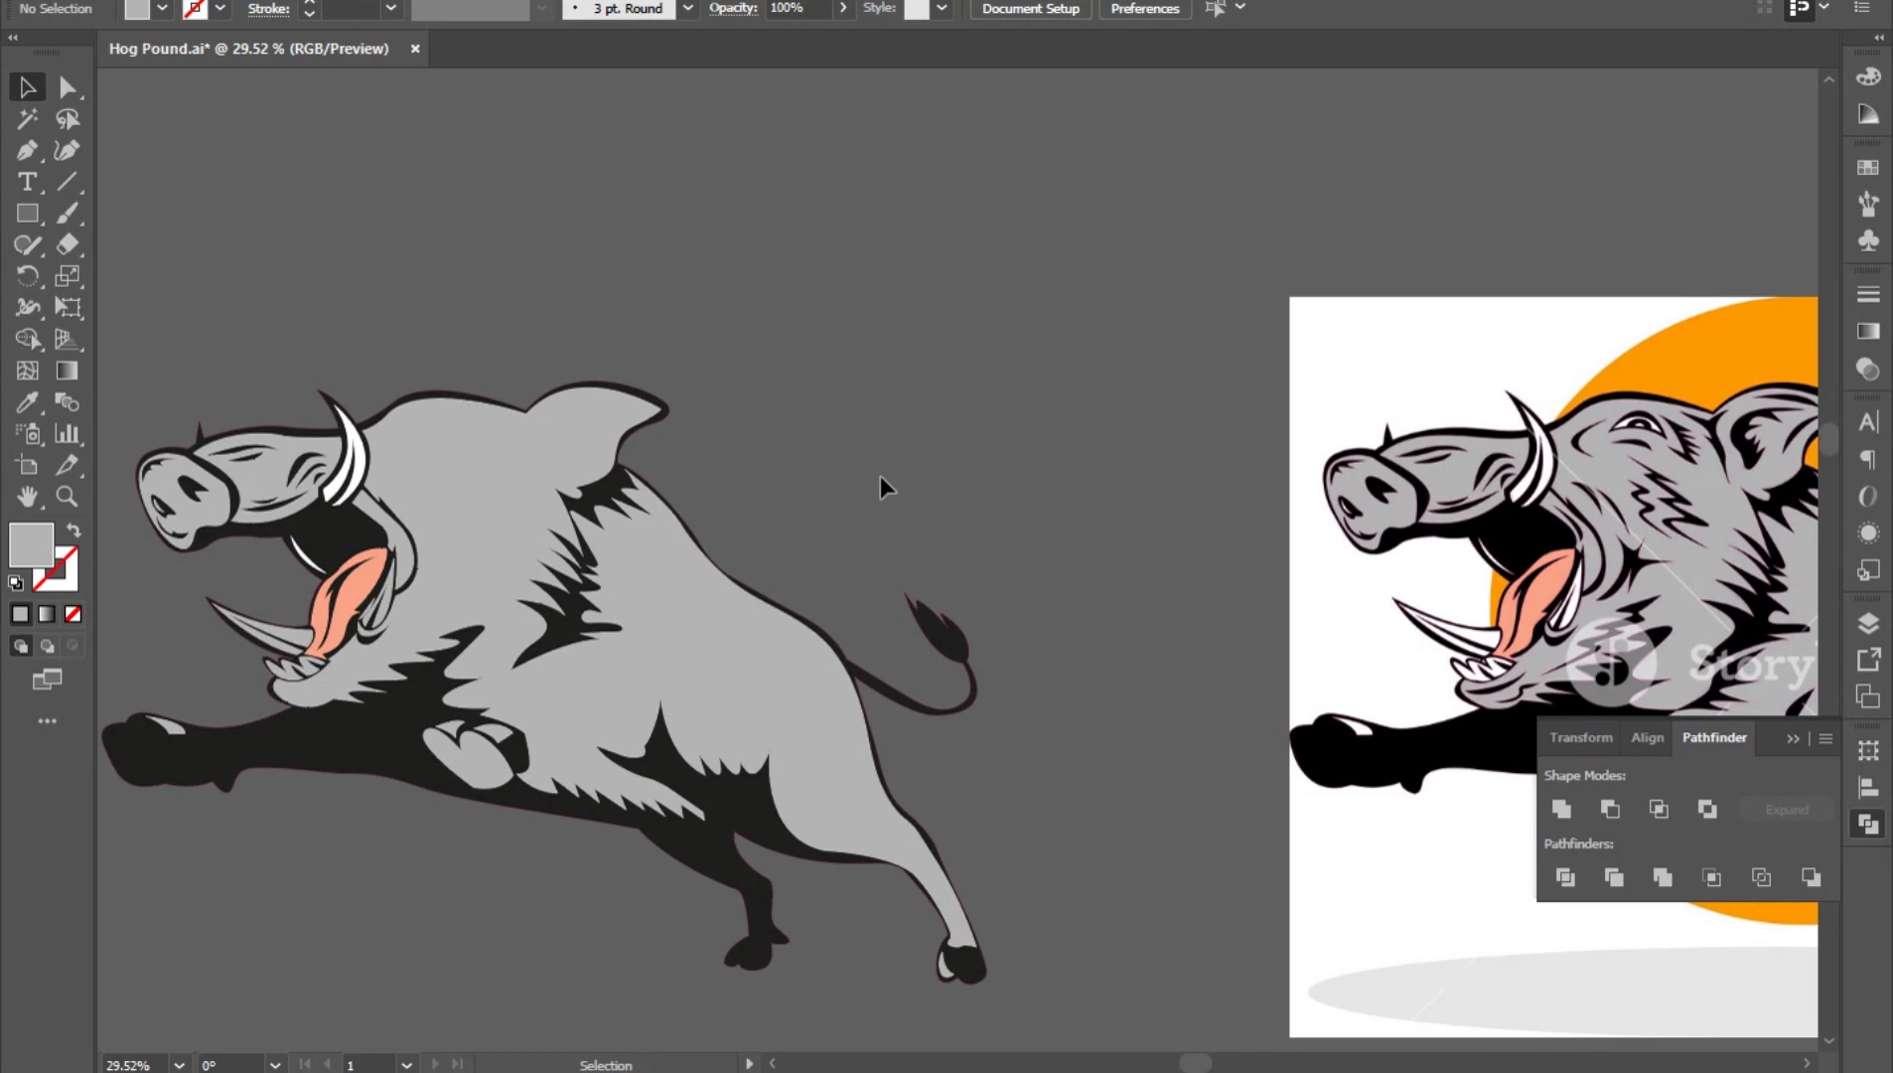
- Select the grey head and body shapes without the snout and combine them with their fur details using the Exclude shape mode
scroll(882, 477, down, 2)
drag(357, 701, 411, 631)
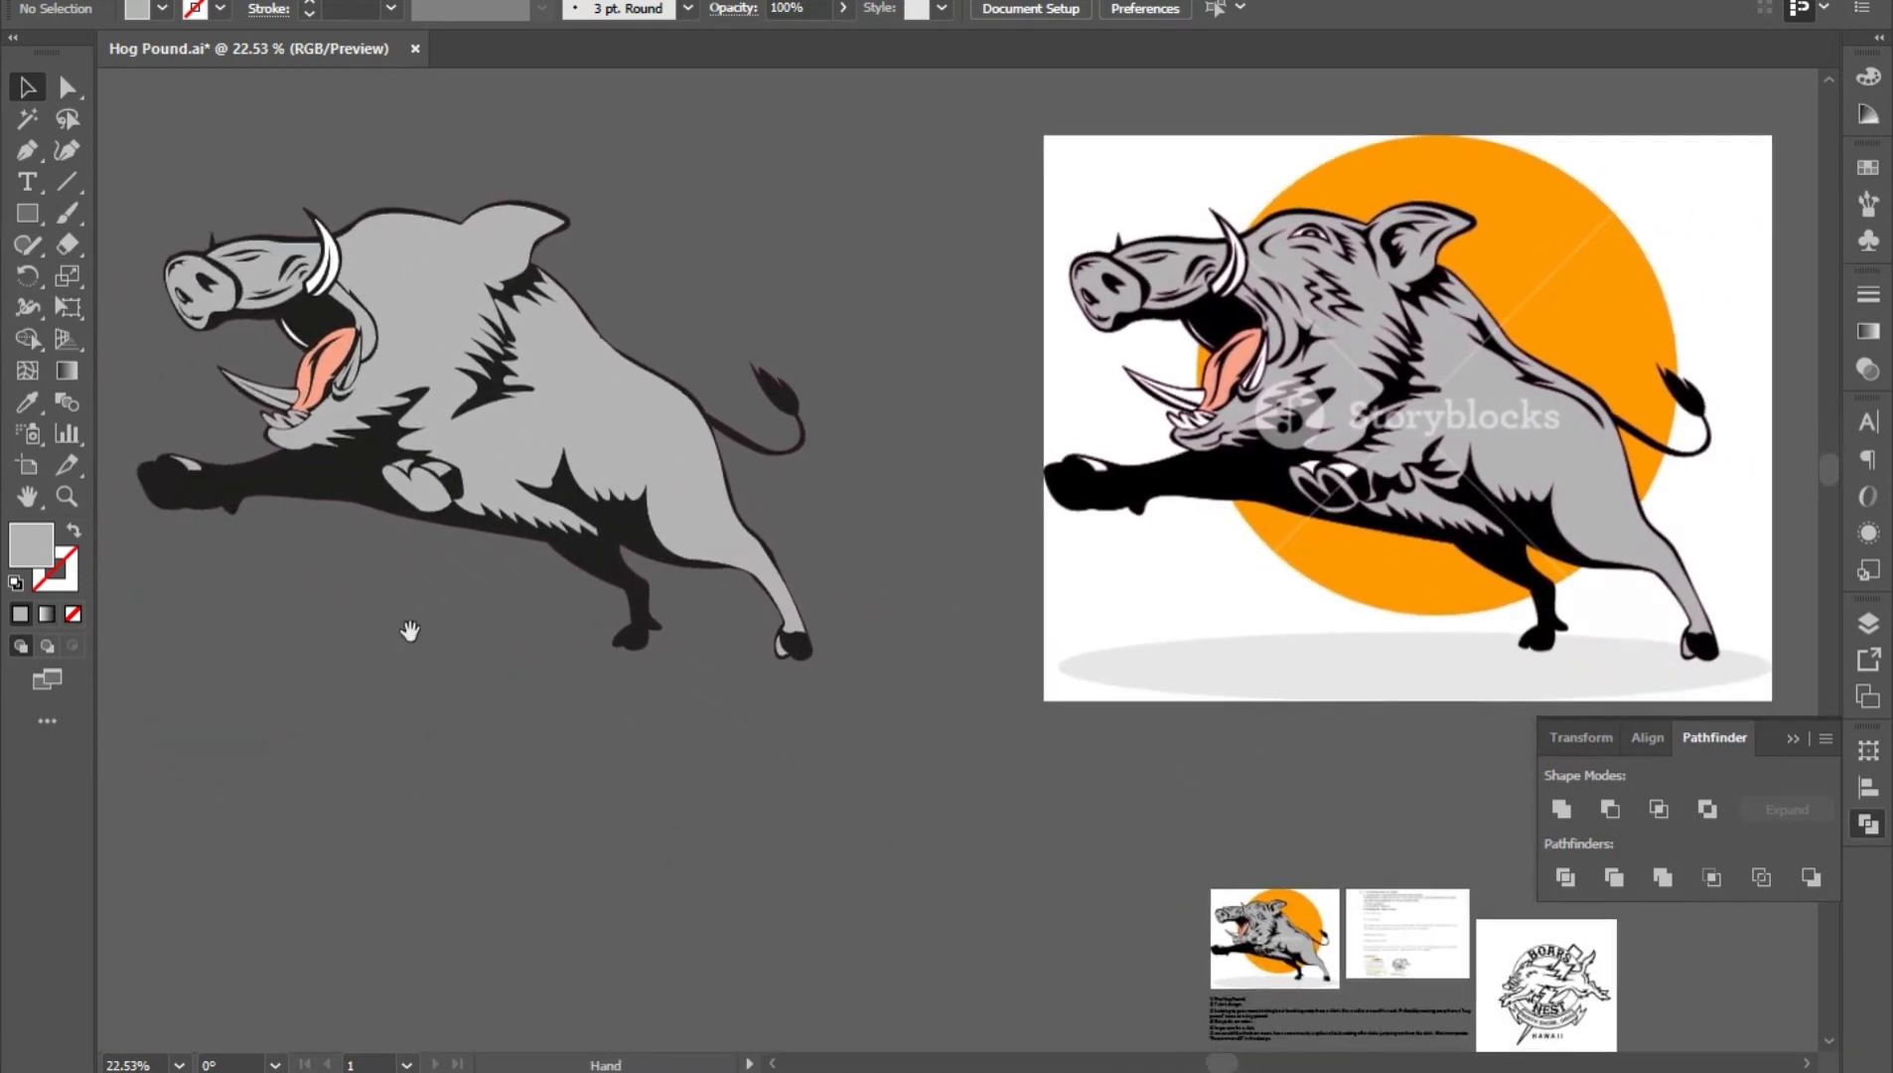
scroll(410, 630, up, 3)
scroll(858, 592, down, 3)
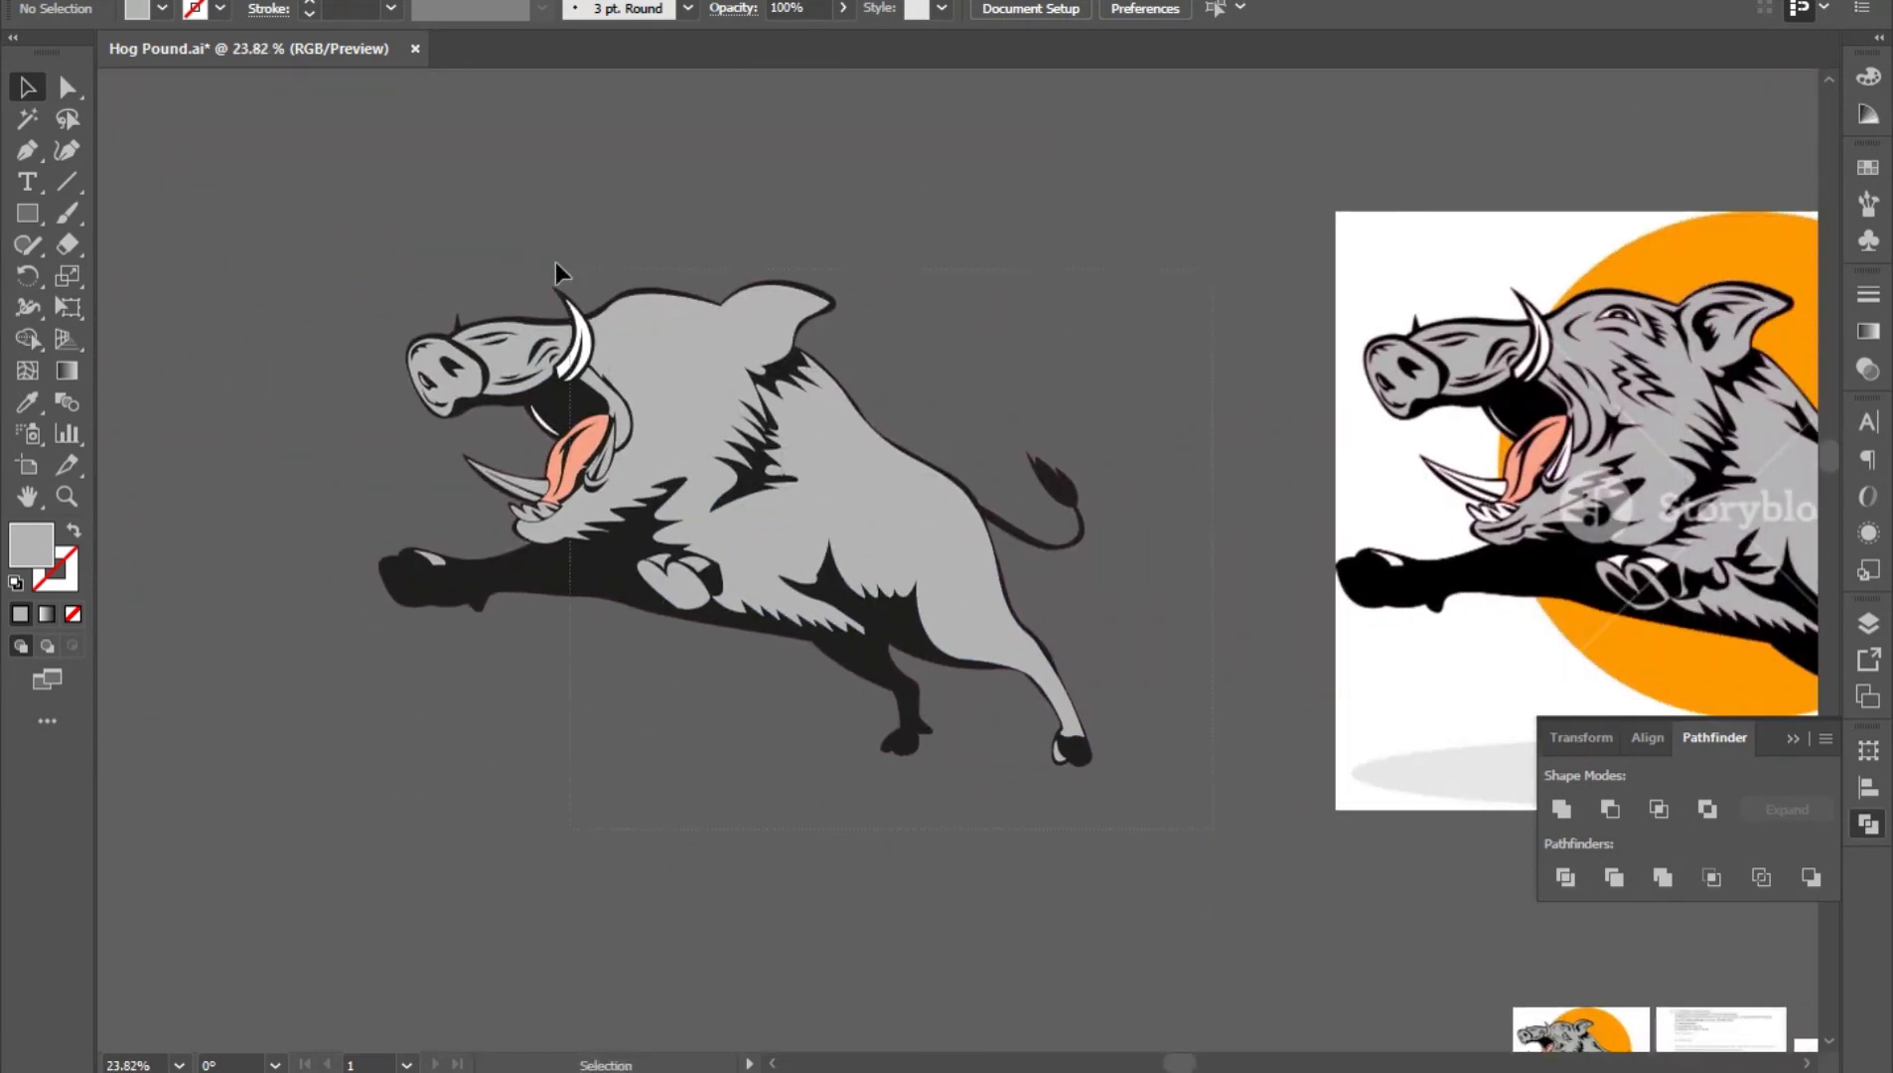
click(548, 327)
scroll(394, 343, up, 3)
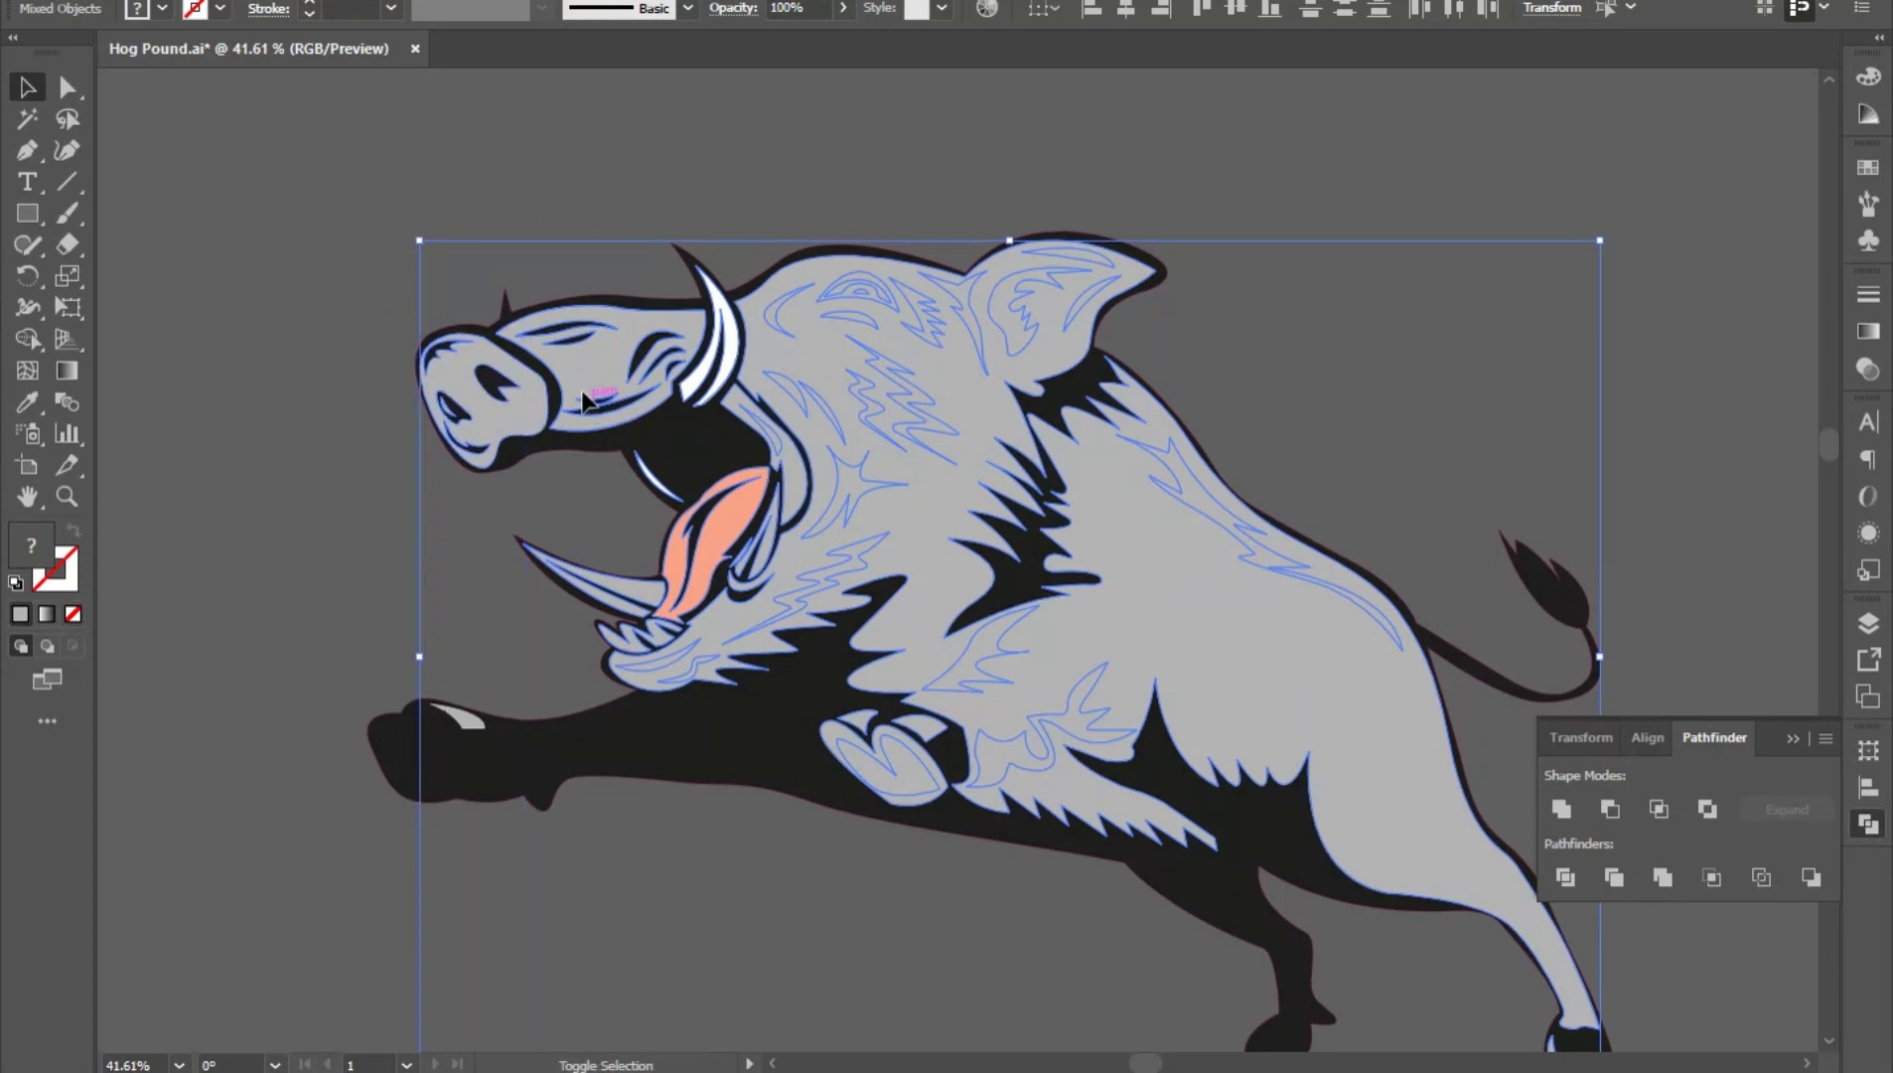
shift+click(586, 399)
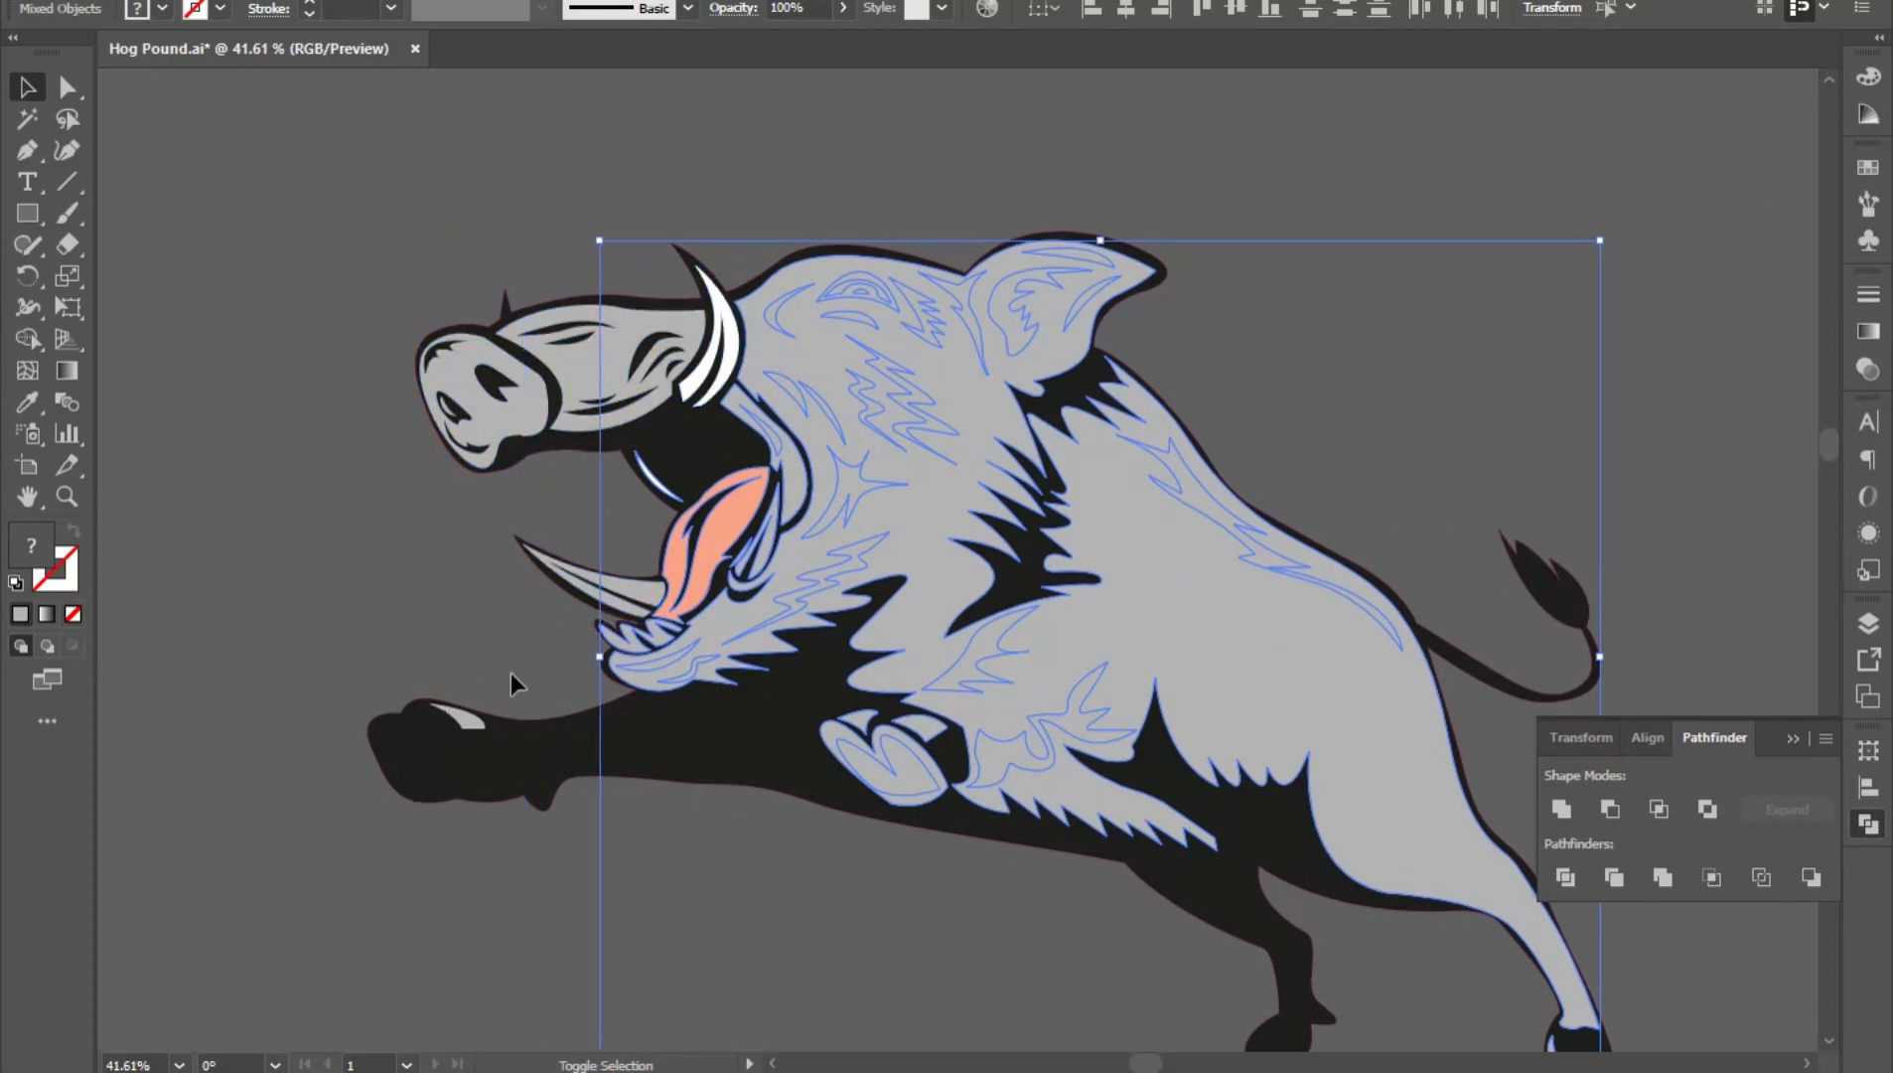
scroll(1085, 549, up, 5)
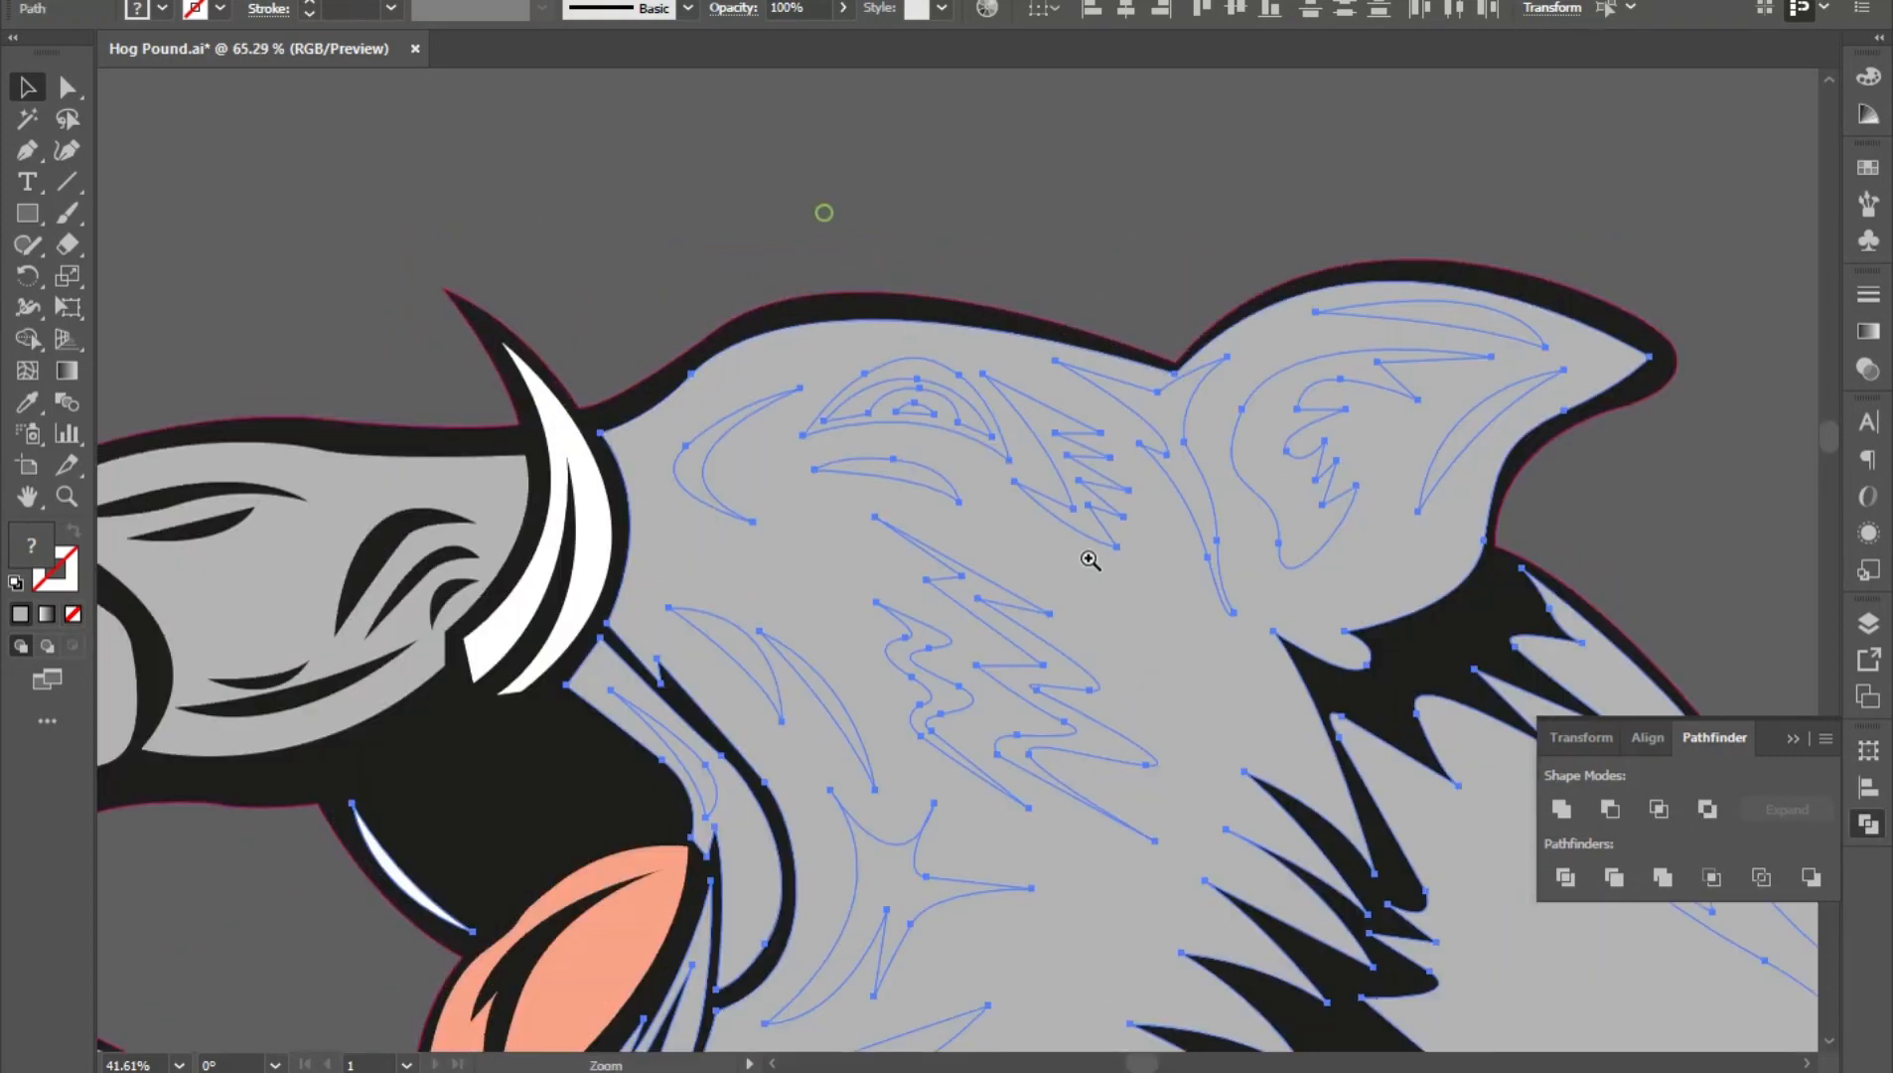
click(1708, 809)
scroll(788, 608, down, 8)
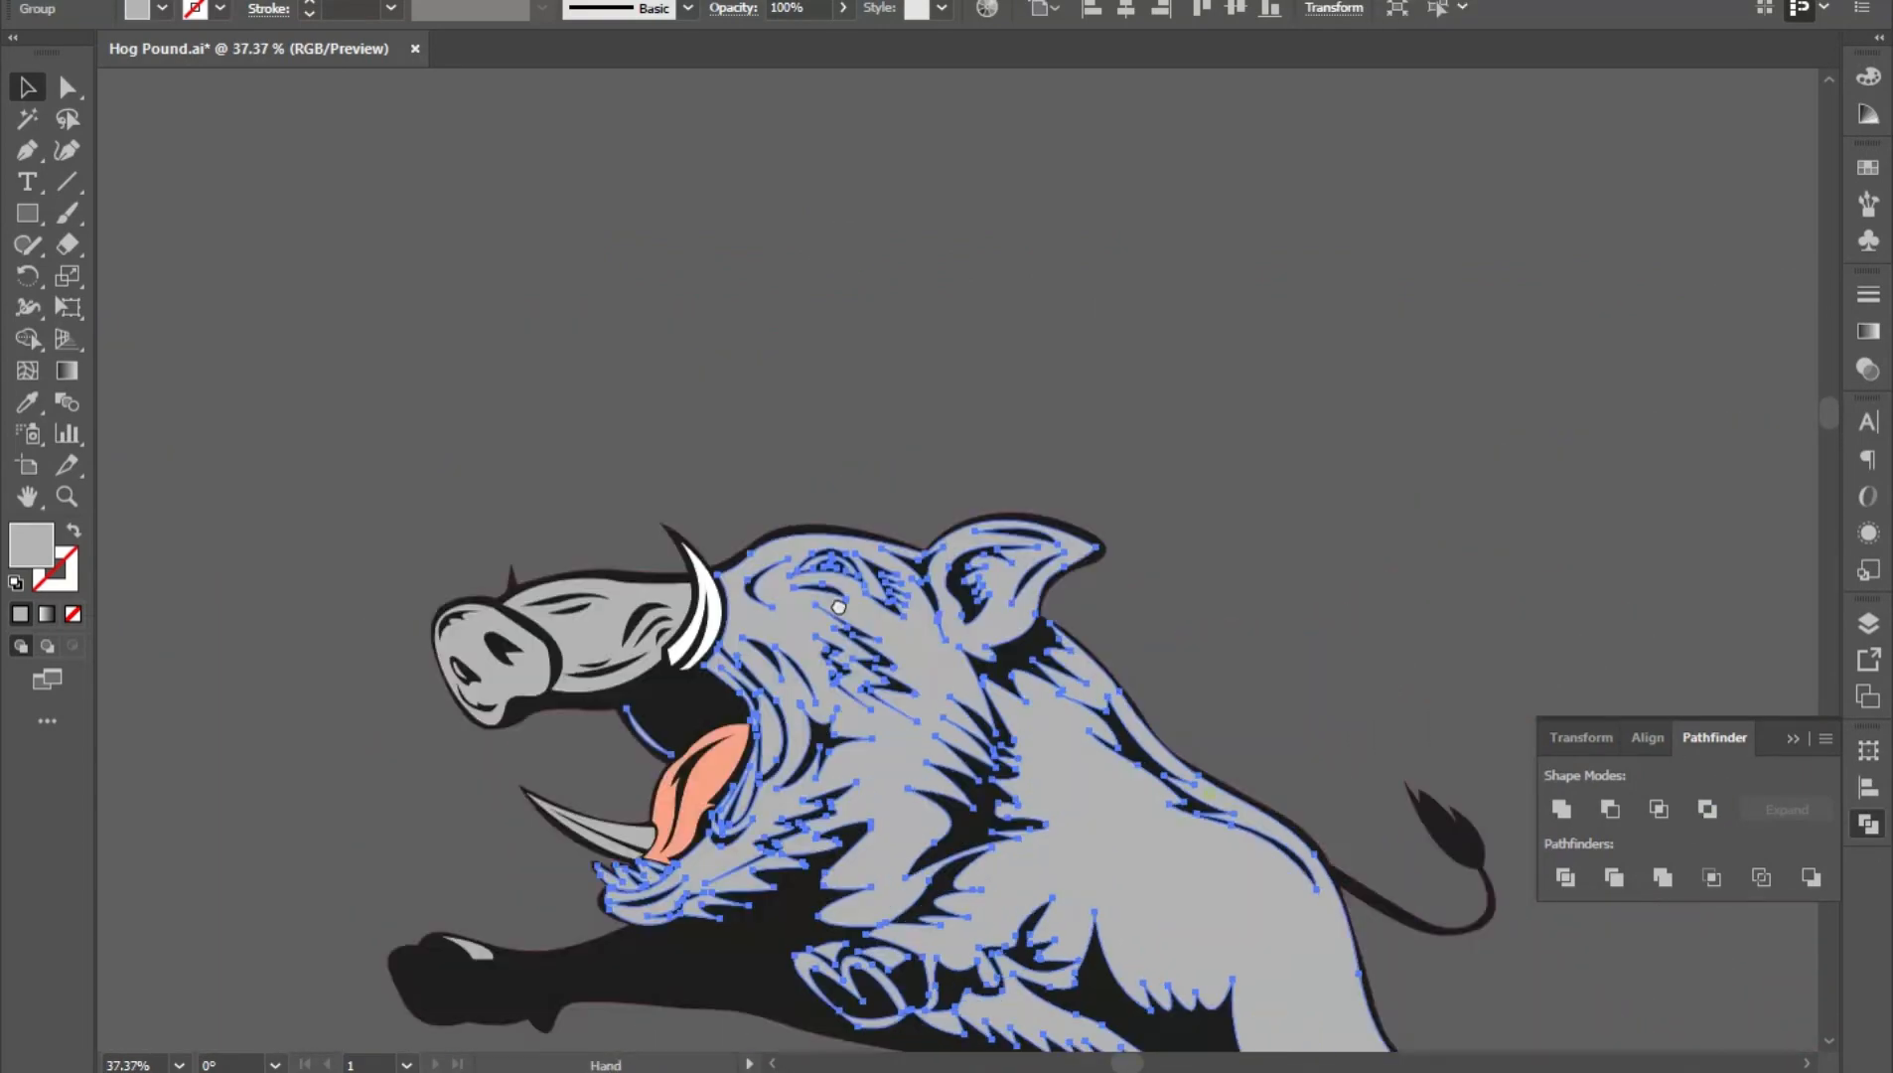
- Fill the crescent-shaped white of the boar's eye with white
scroll(787, 608, up, 5)
click(499, 540)
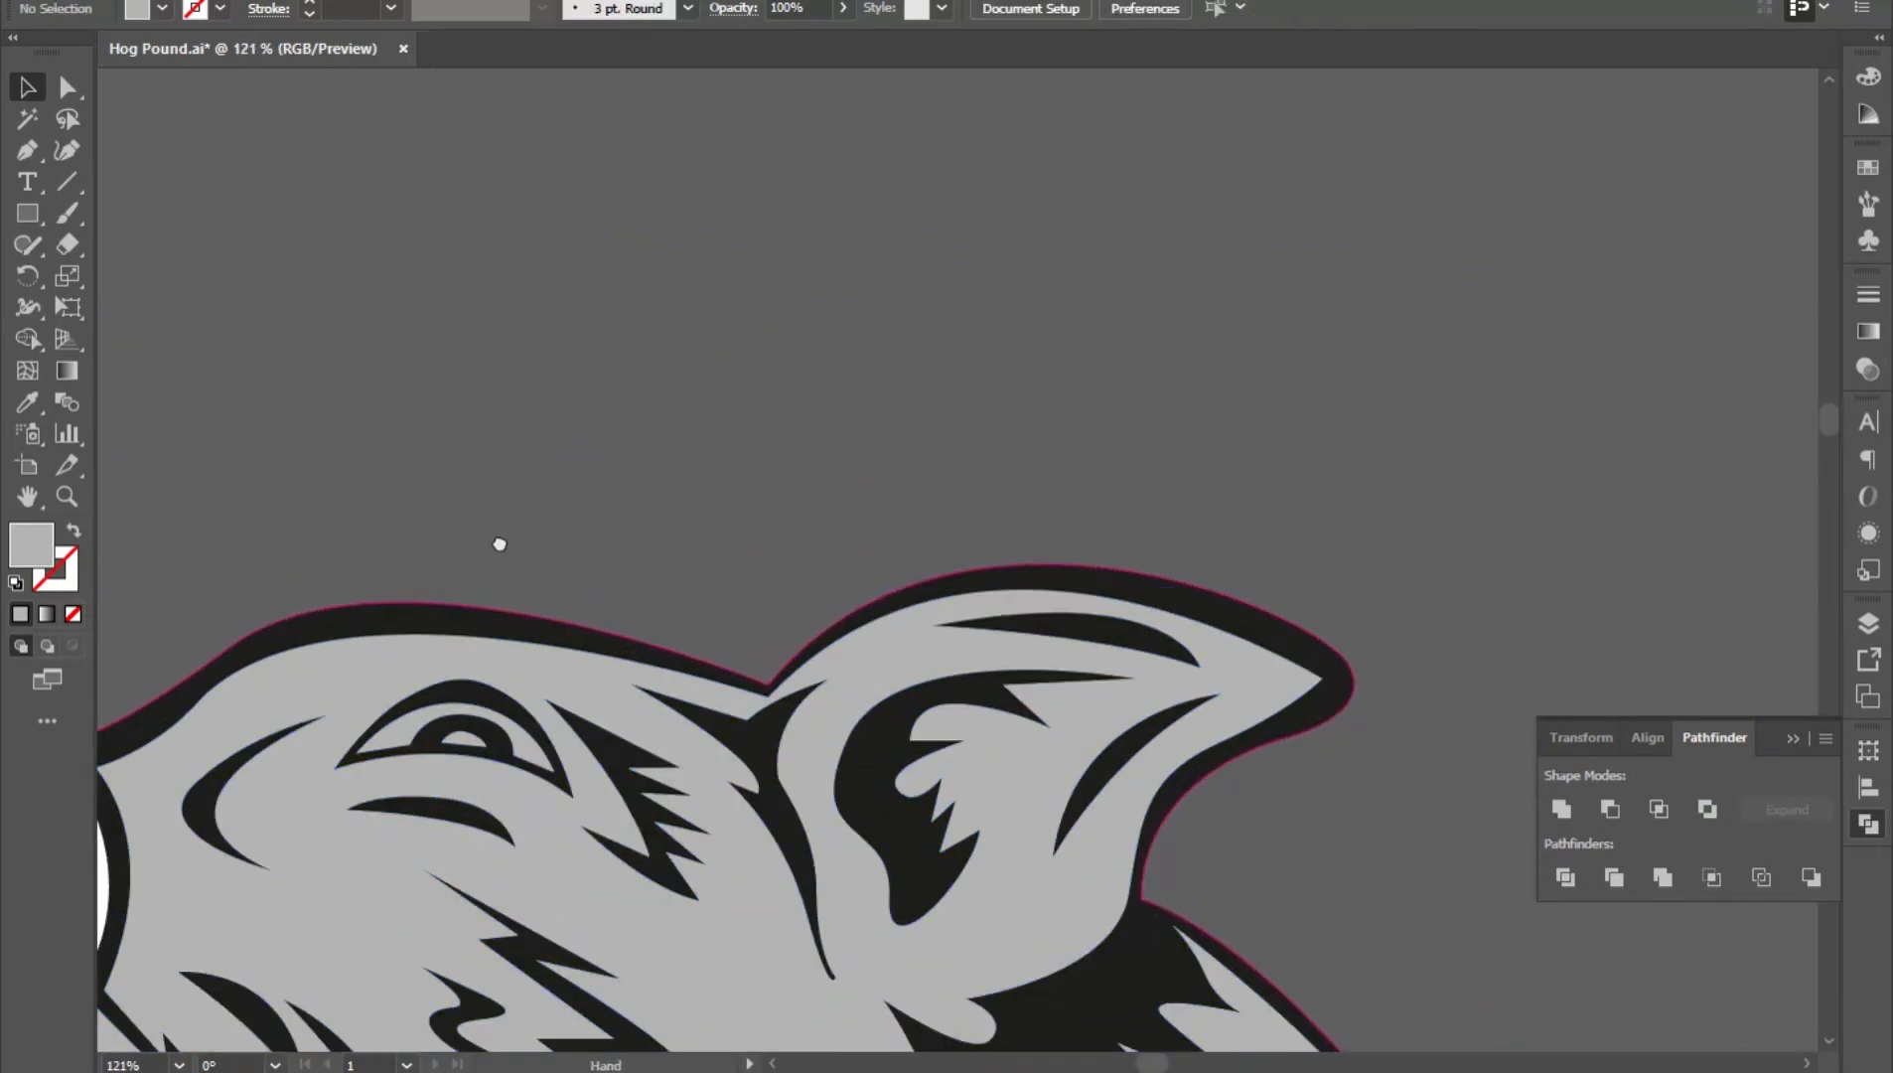
click(68, 88)
click(760, 633)
click(1869, 77)
click(1578, 241)
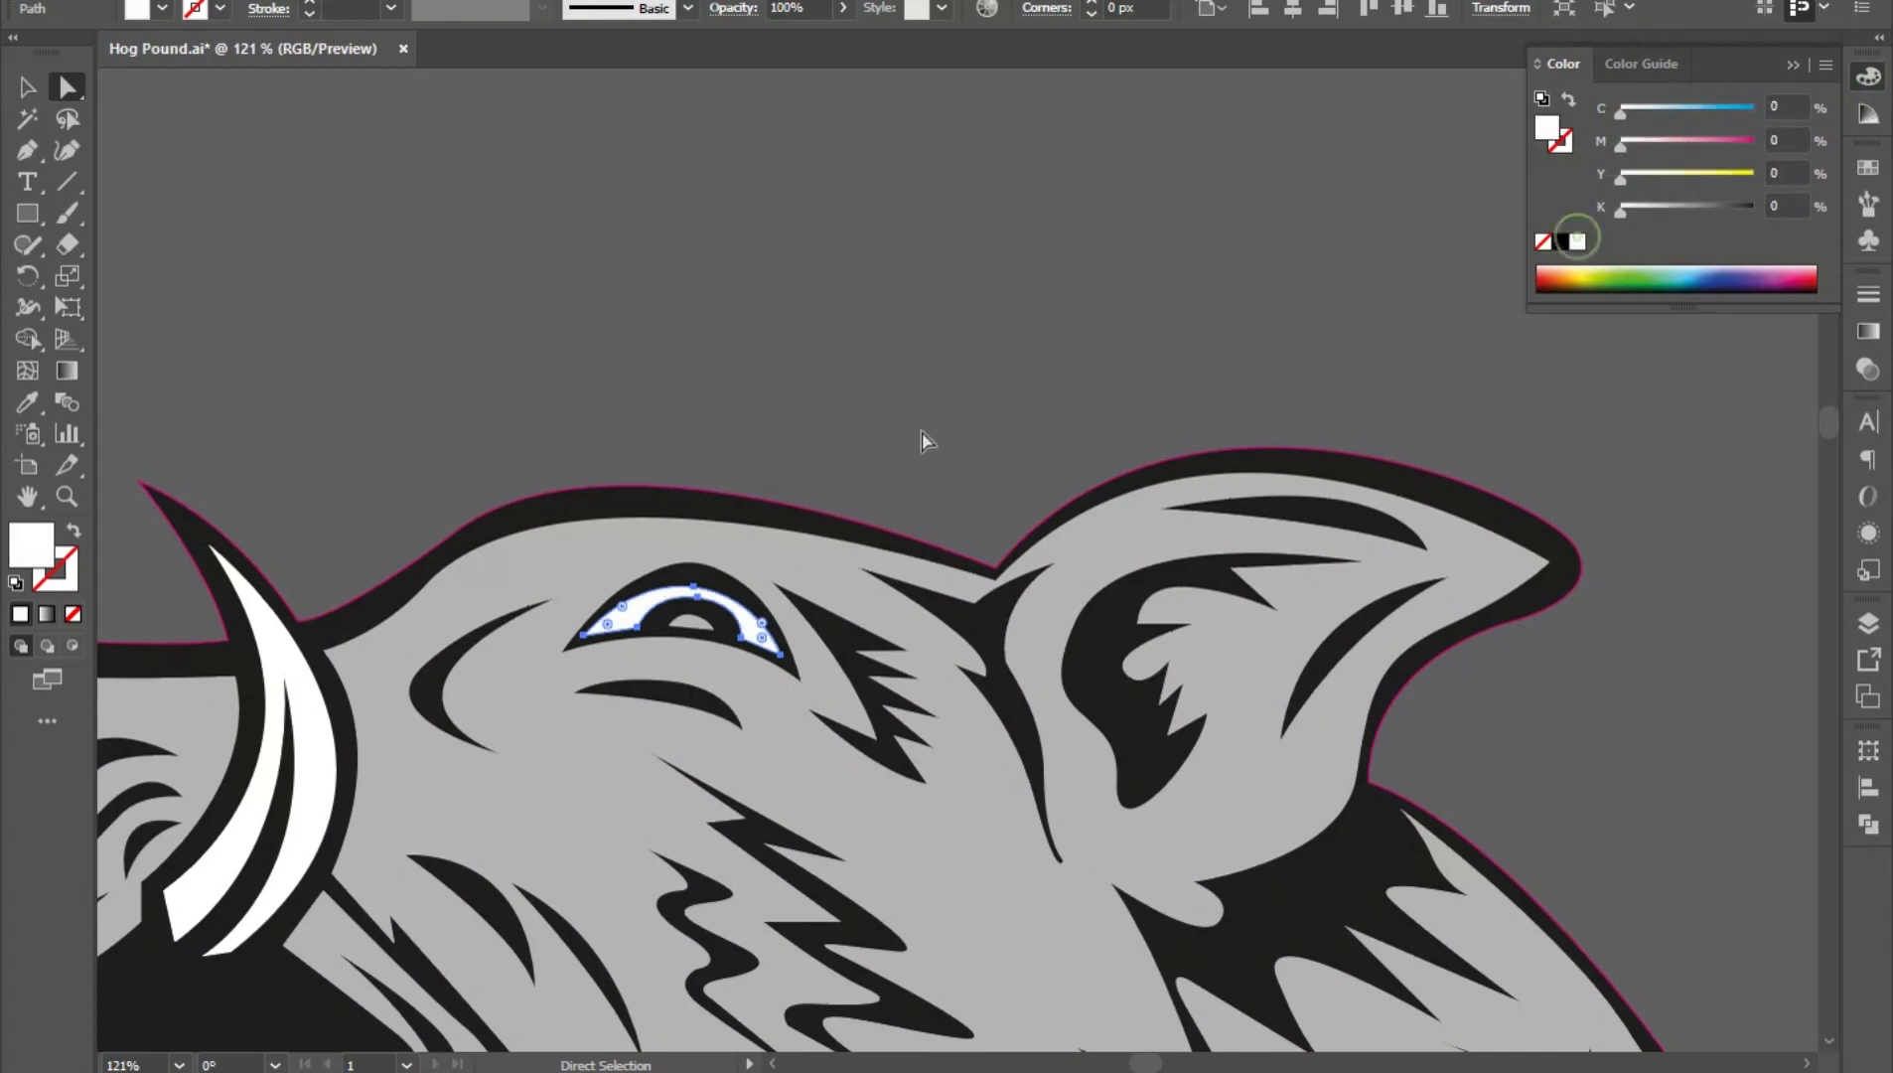
- Fill the long lower tusk and the inner tusk beside the tongue with white
scroll(1235, 770, down, 5)
scroll(1200, 765, down, 3)
scroll(667, 542, up, 6)
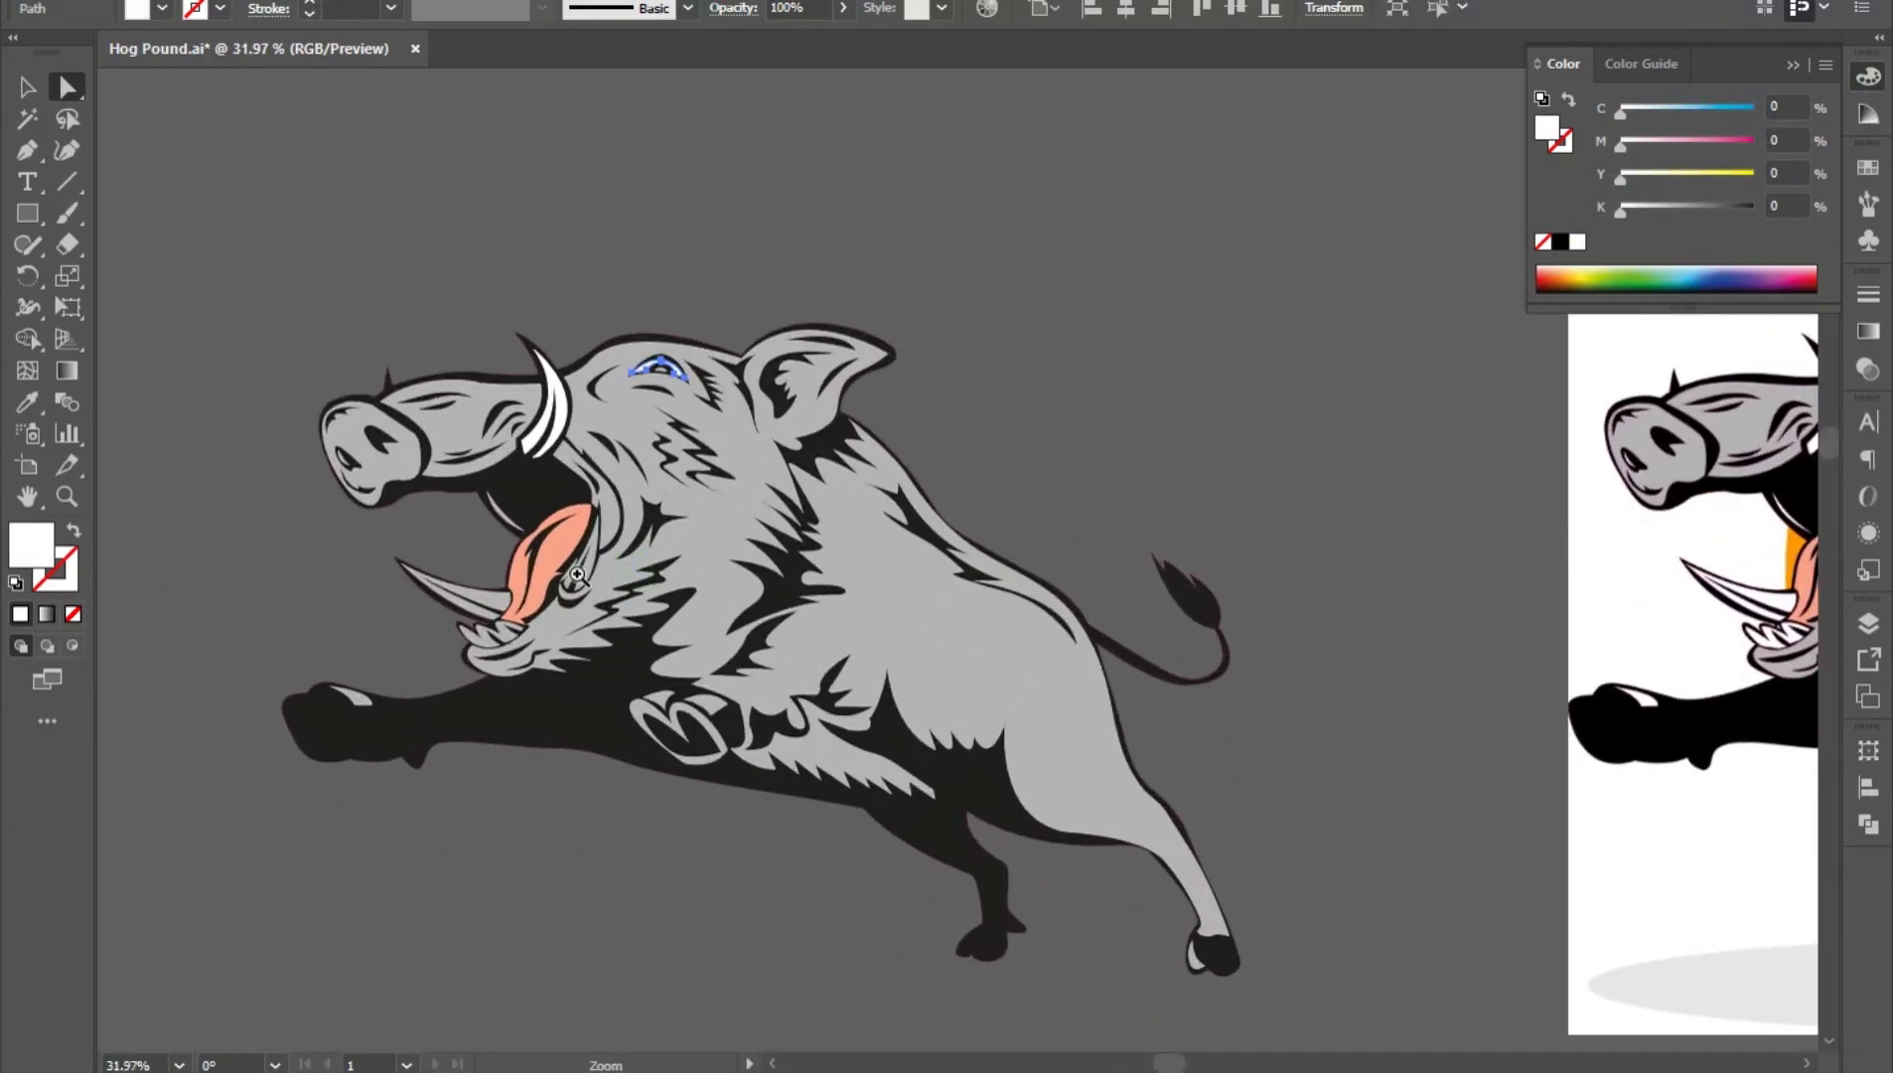
click(655, 561)
shift+click(479, 602)
click(1577, 242)
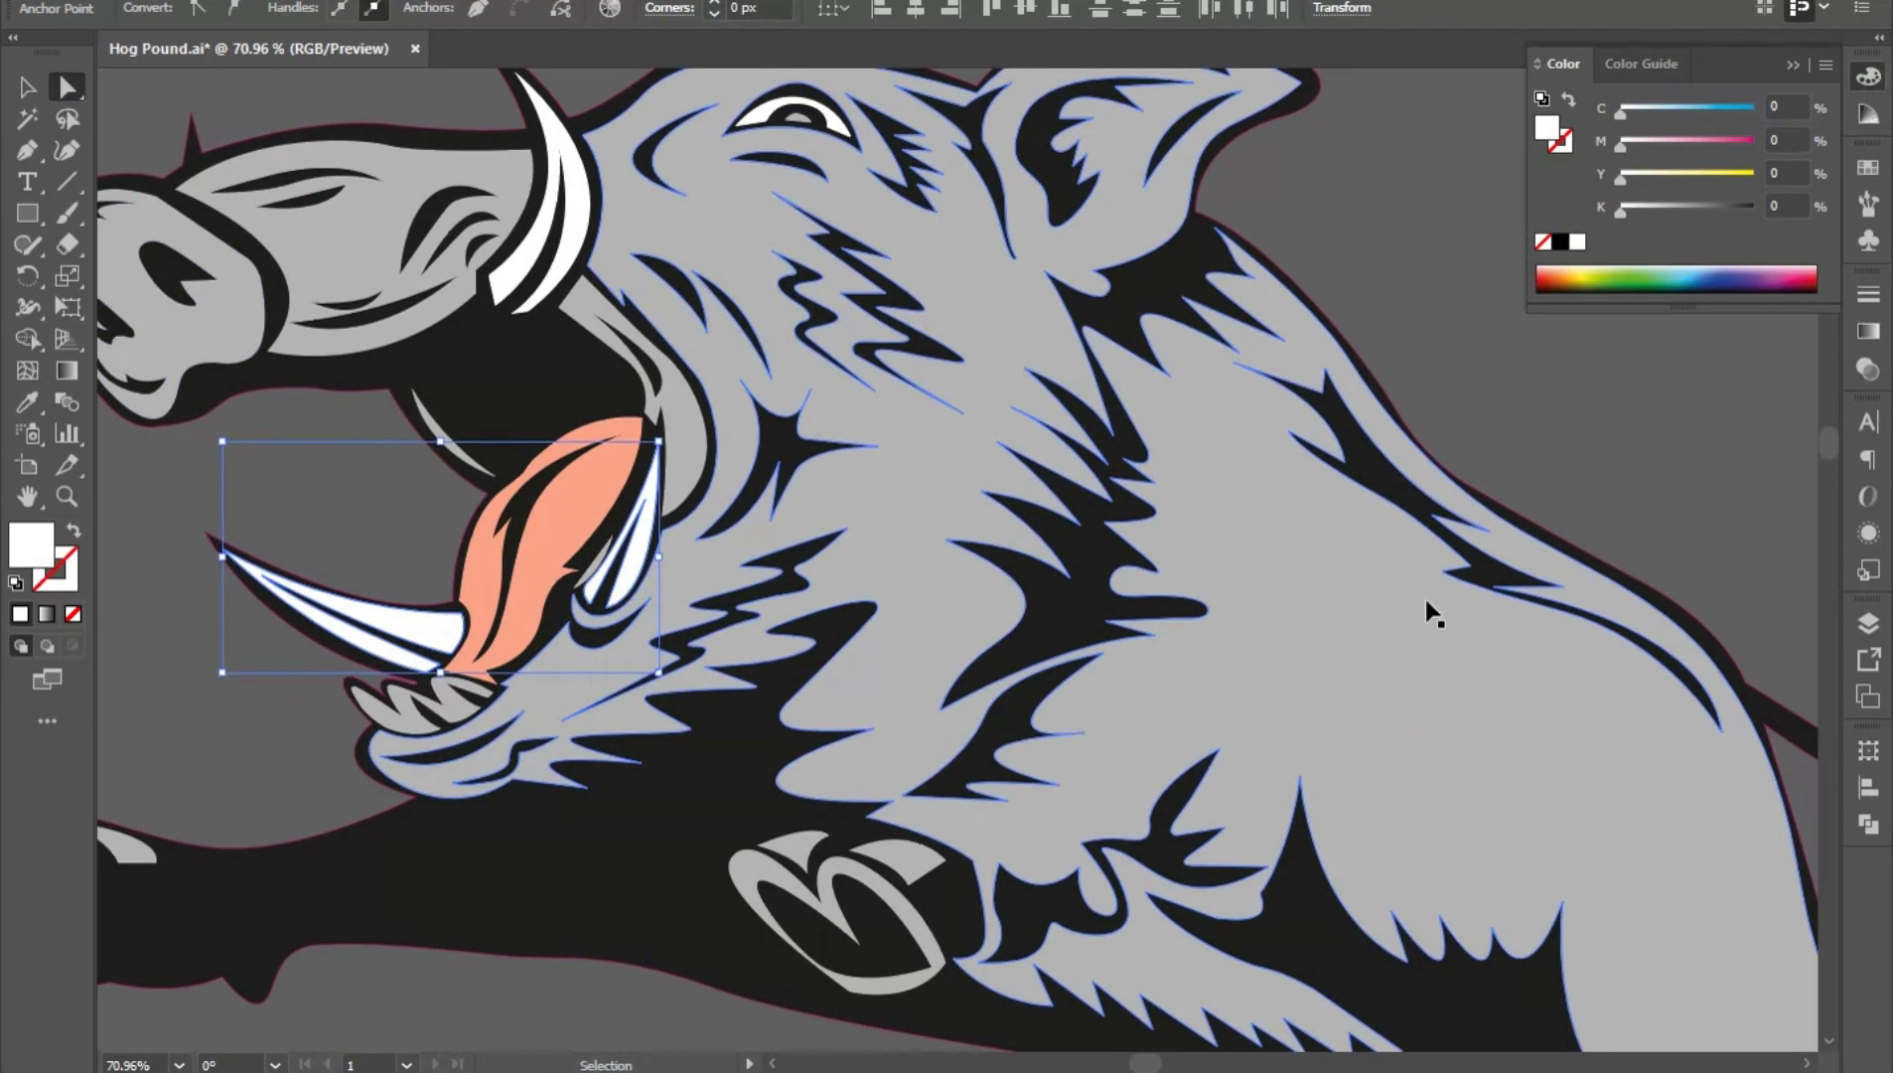
scroll(1110, 314, down, 5)
click(1109, 314)
- Compare the coloured boar with the reference image beside it
scroll(1174, 662, down, 2)
scroll(1174, 661, up, 1)
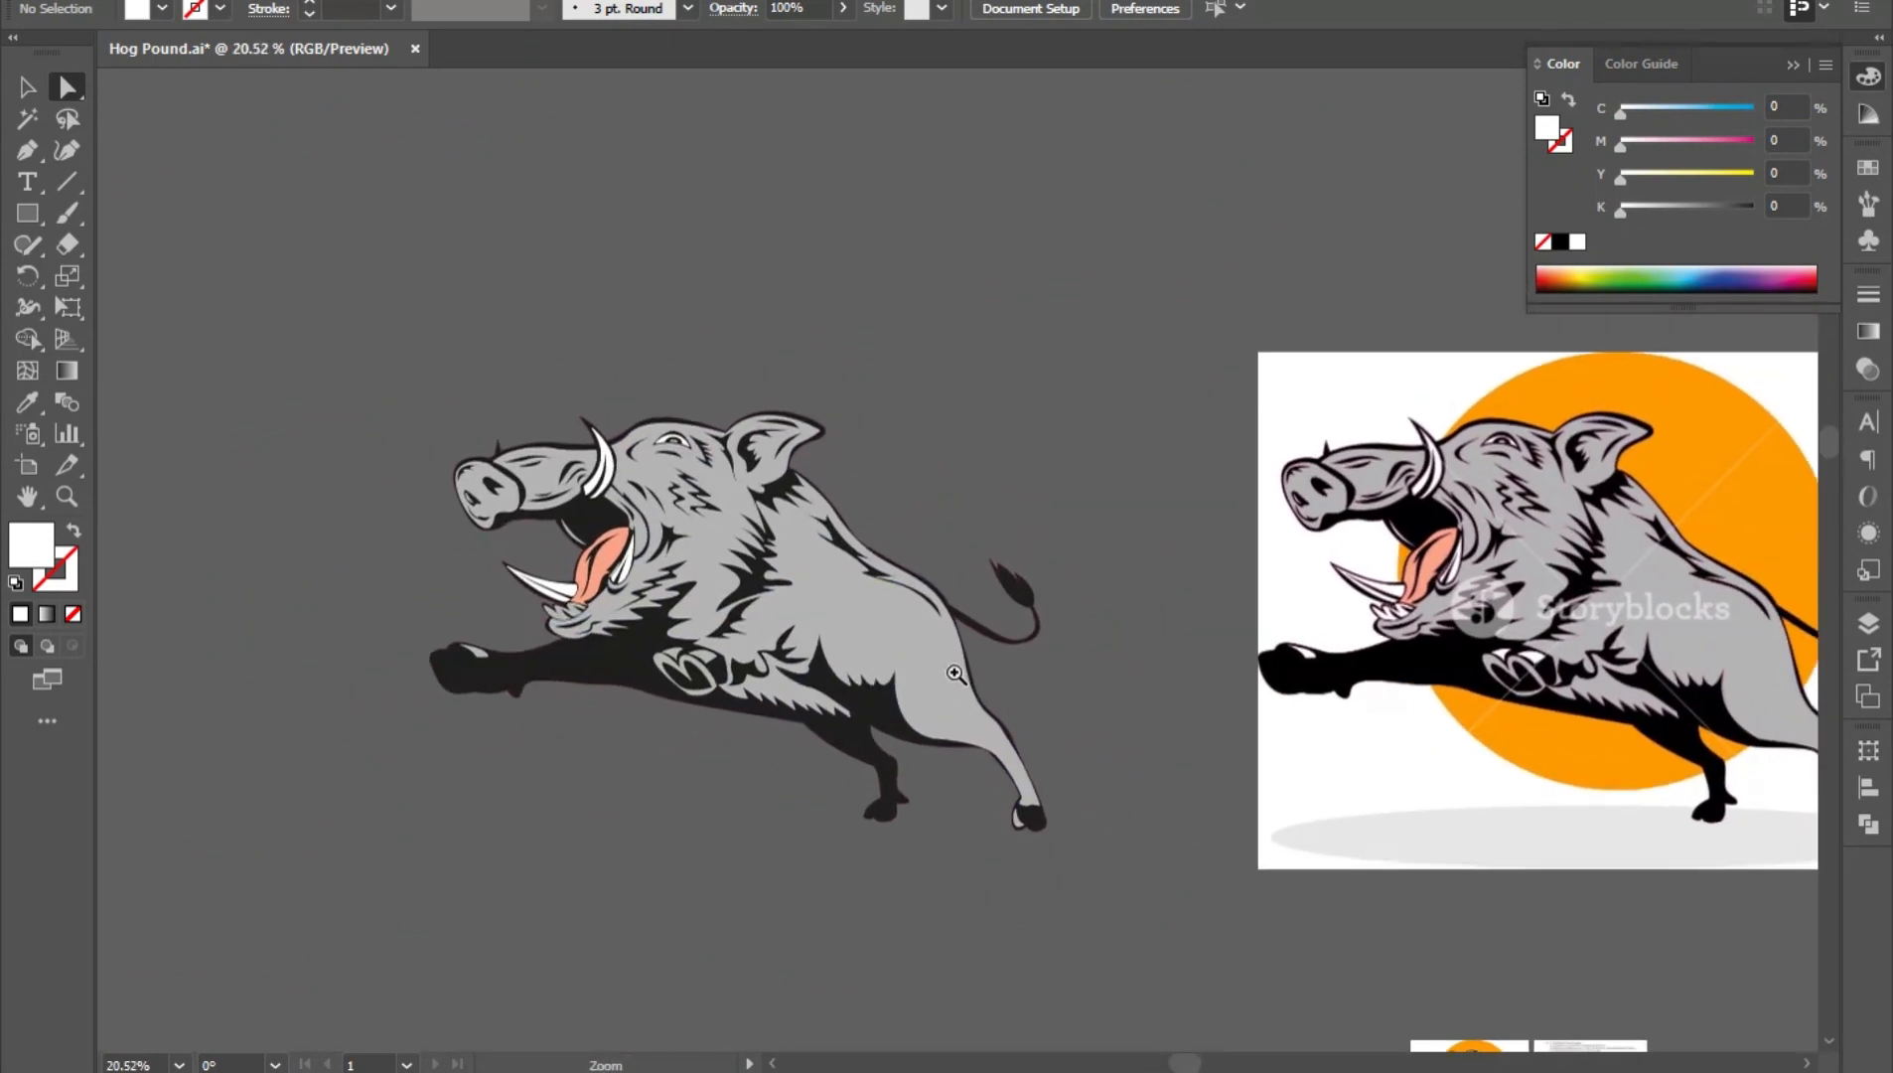
drag(1199, 705, 920, 655)
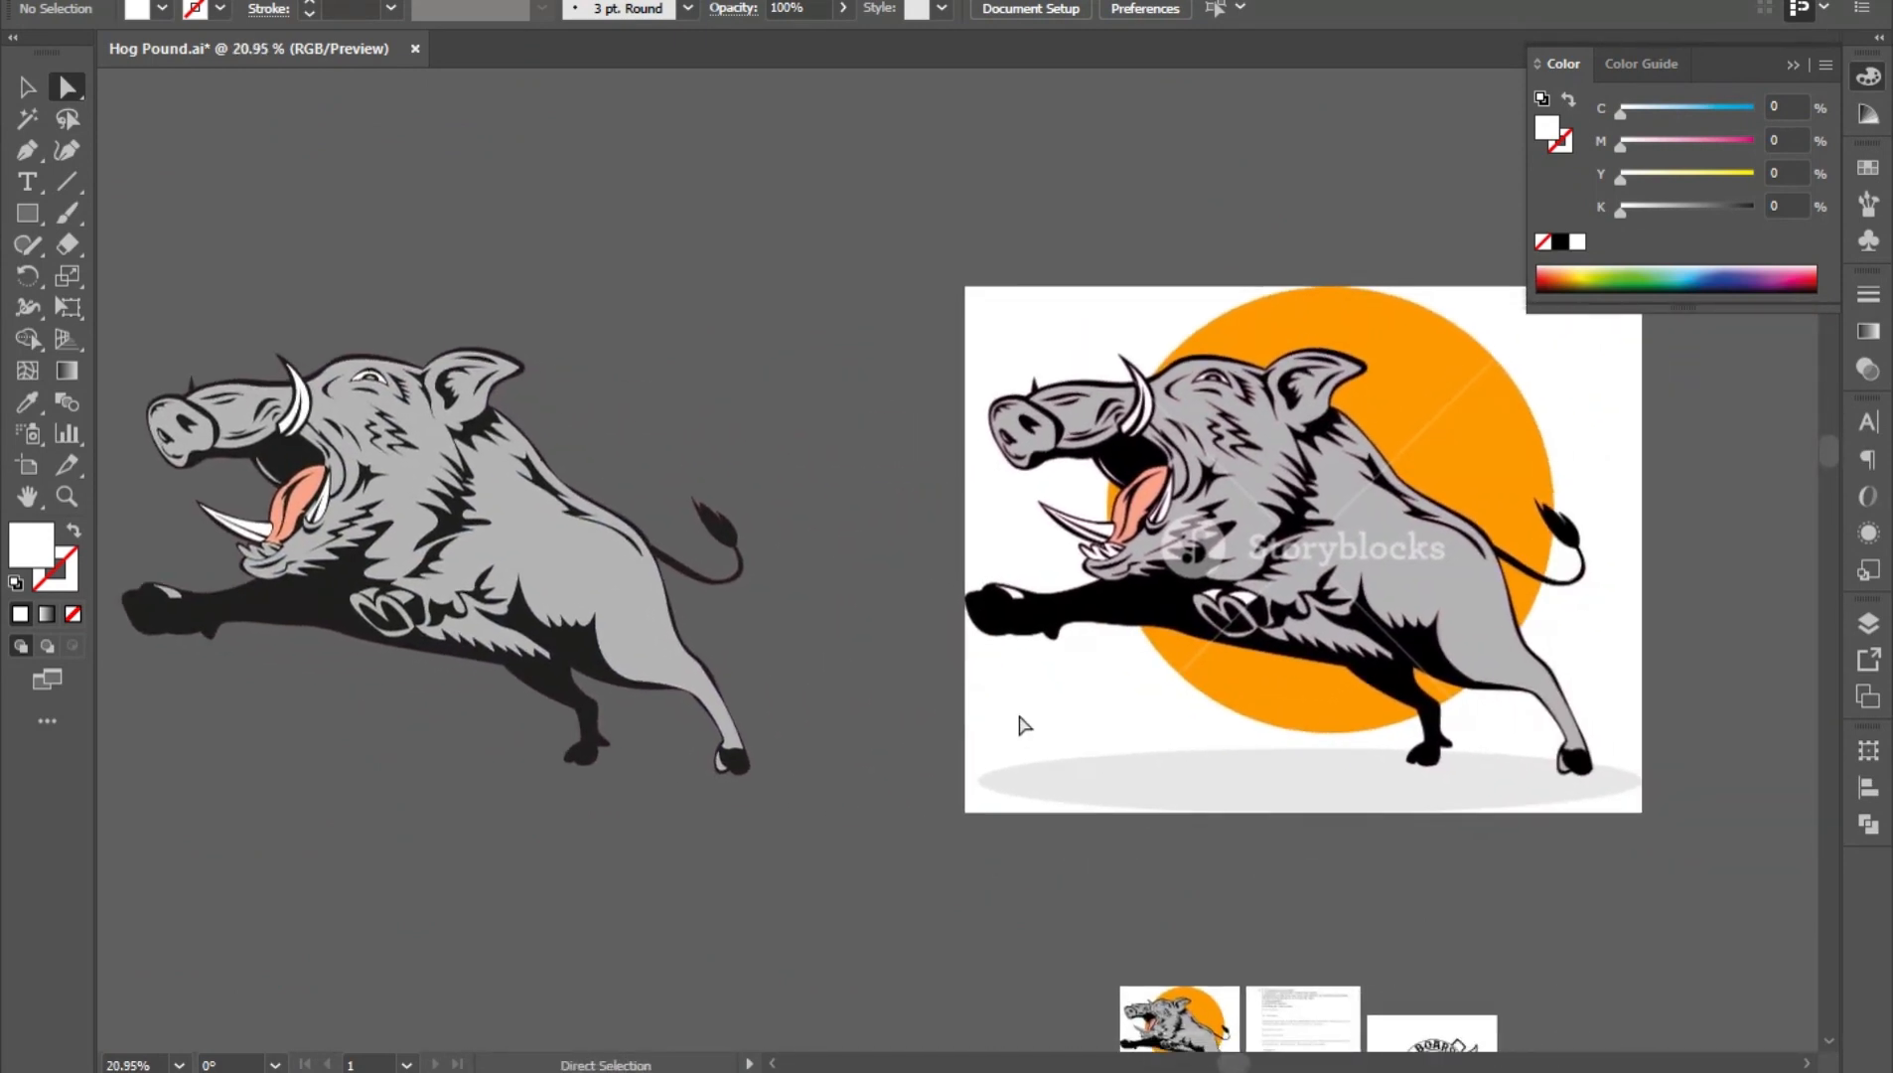
scroll(744, 551, down, 1)
key(v)
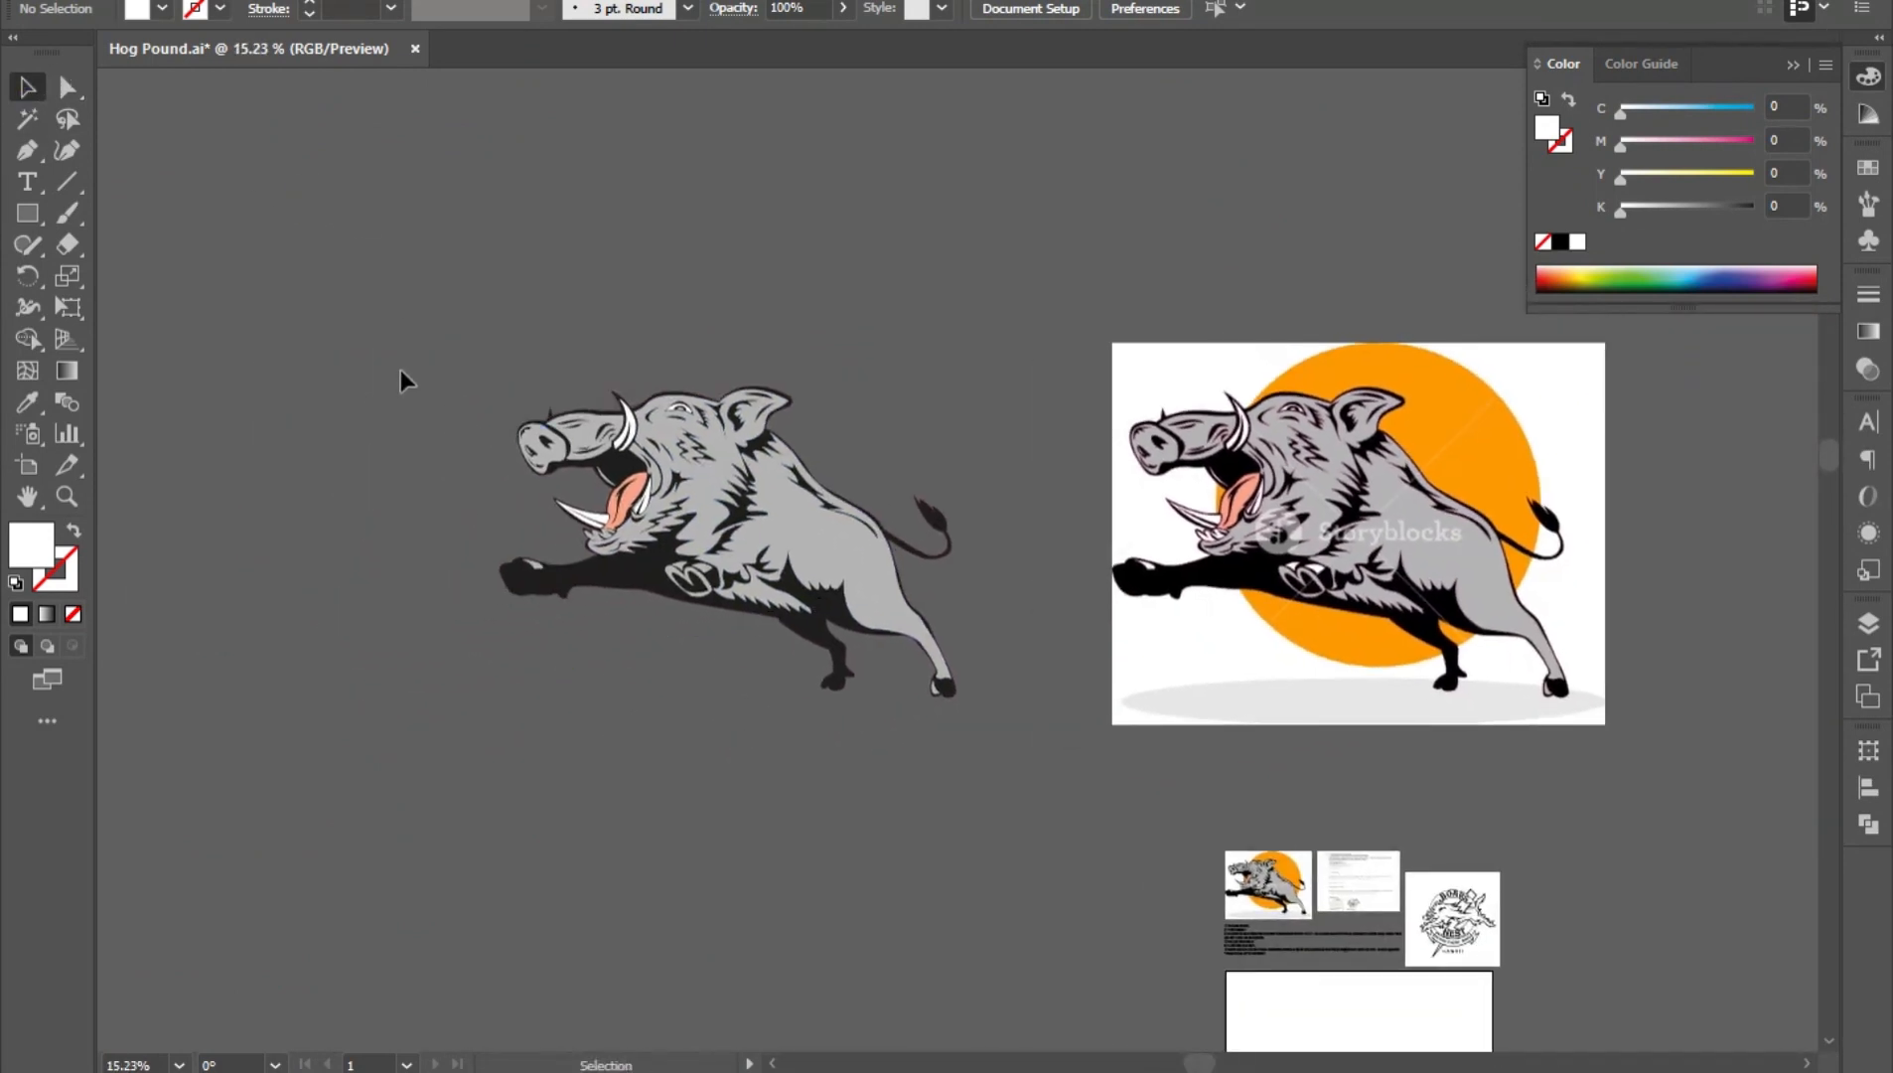
drag(402, 370, 947, 779)
click(947, 780)
- Remove the magenta stroke from the boar's outer silhouette, including the tail, and fill the silhouette with black
scroll(923, 512, up, 10)
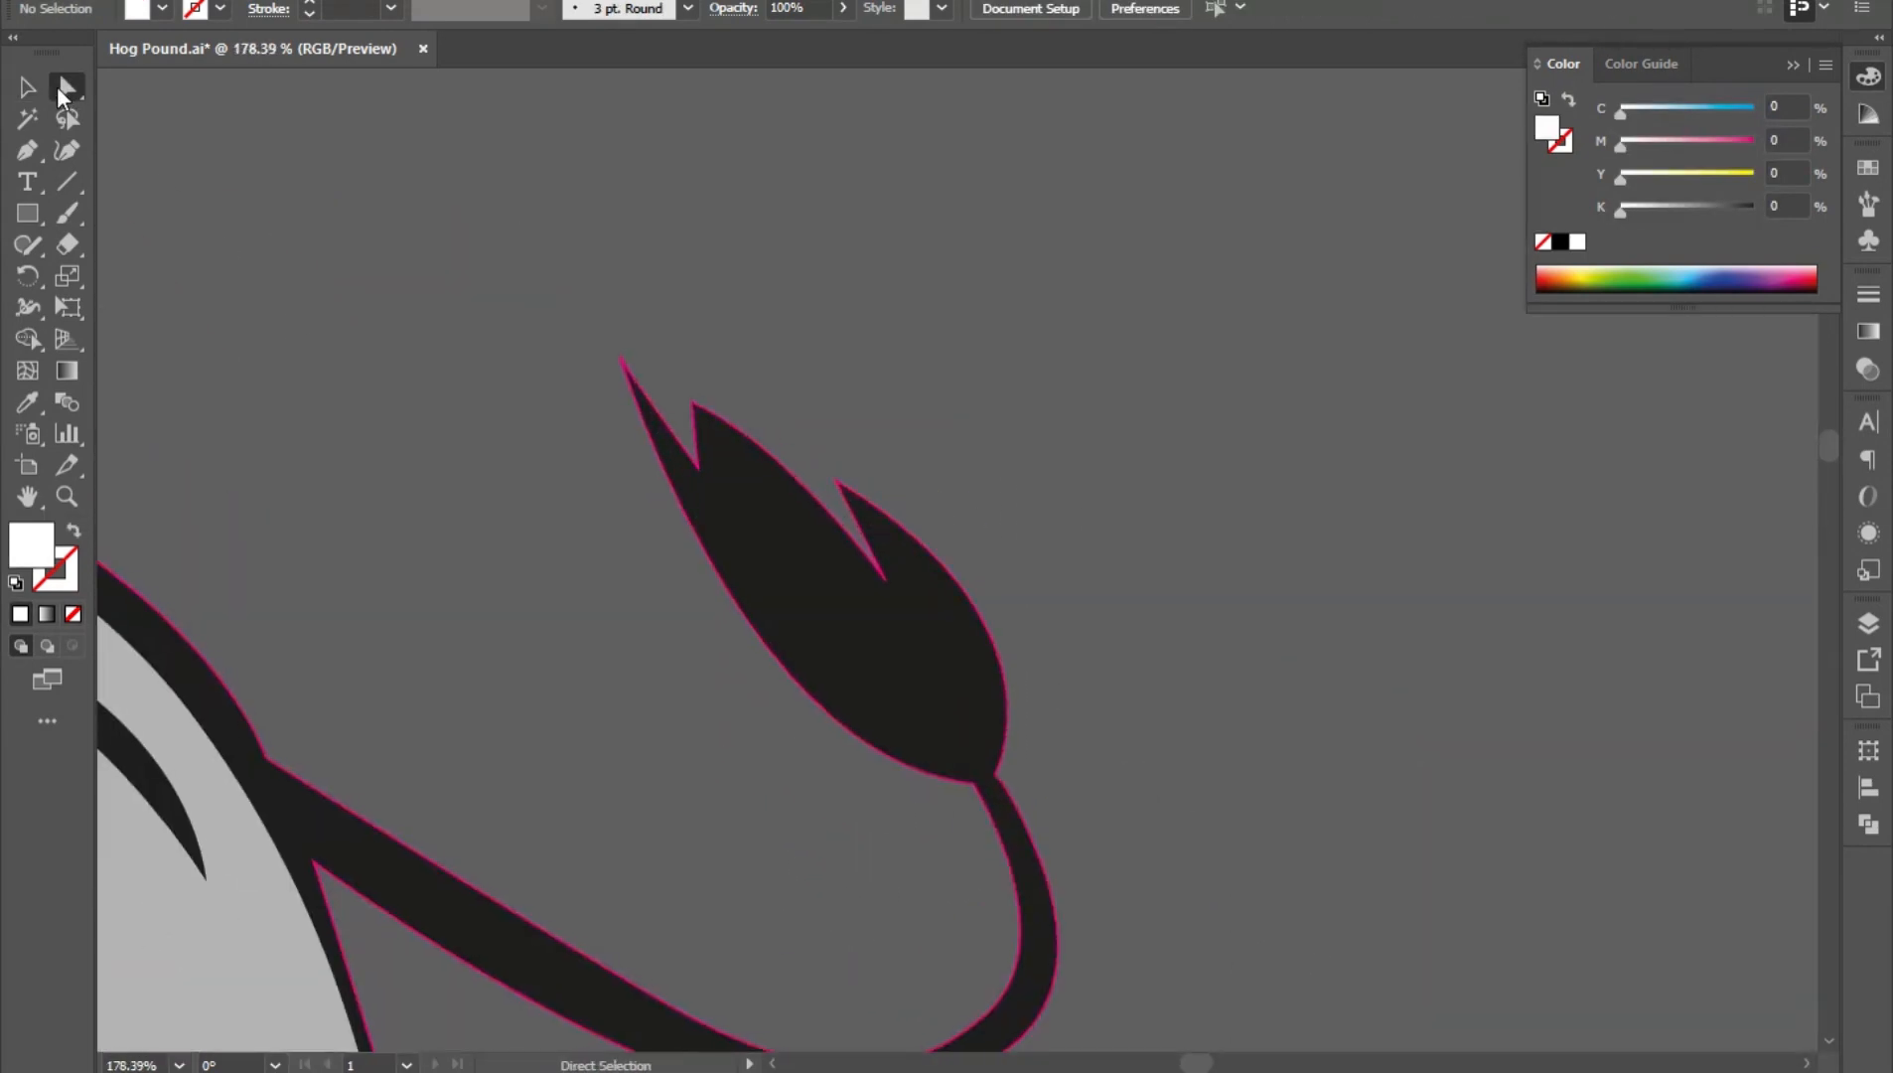
drag(511, 592, 728, 323)
click(74, 614)
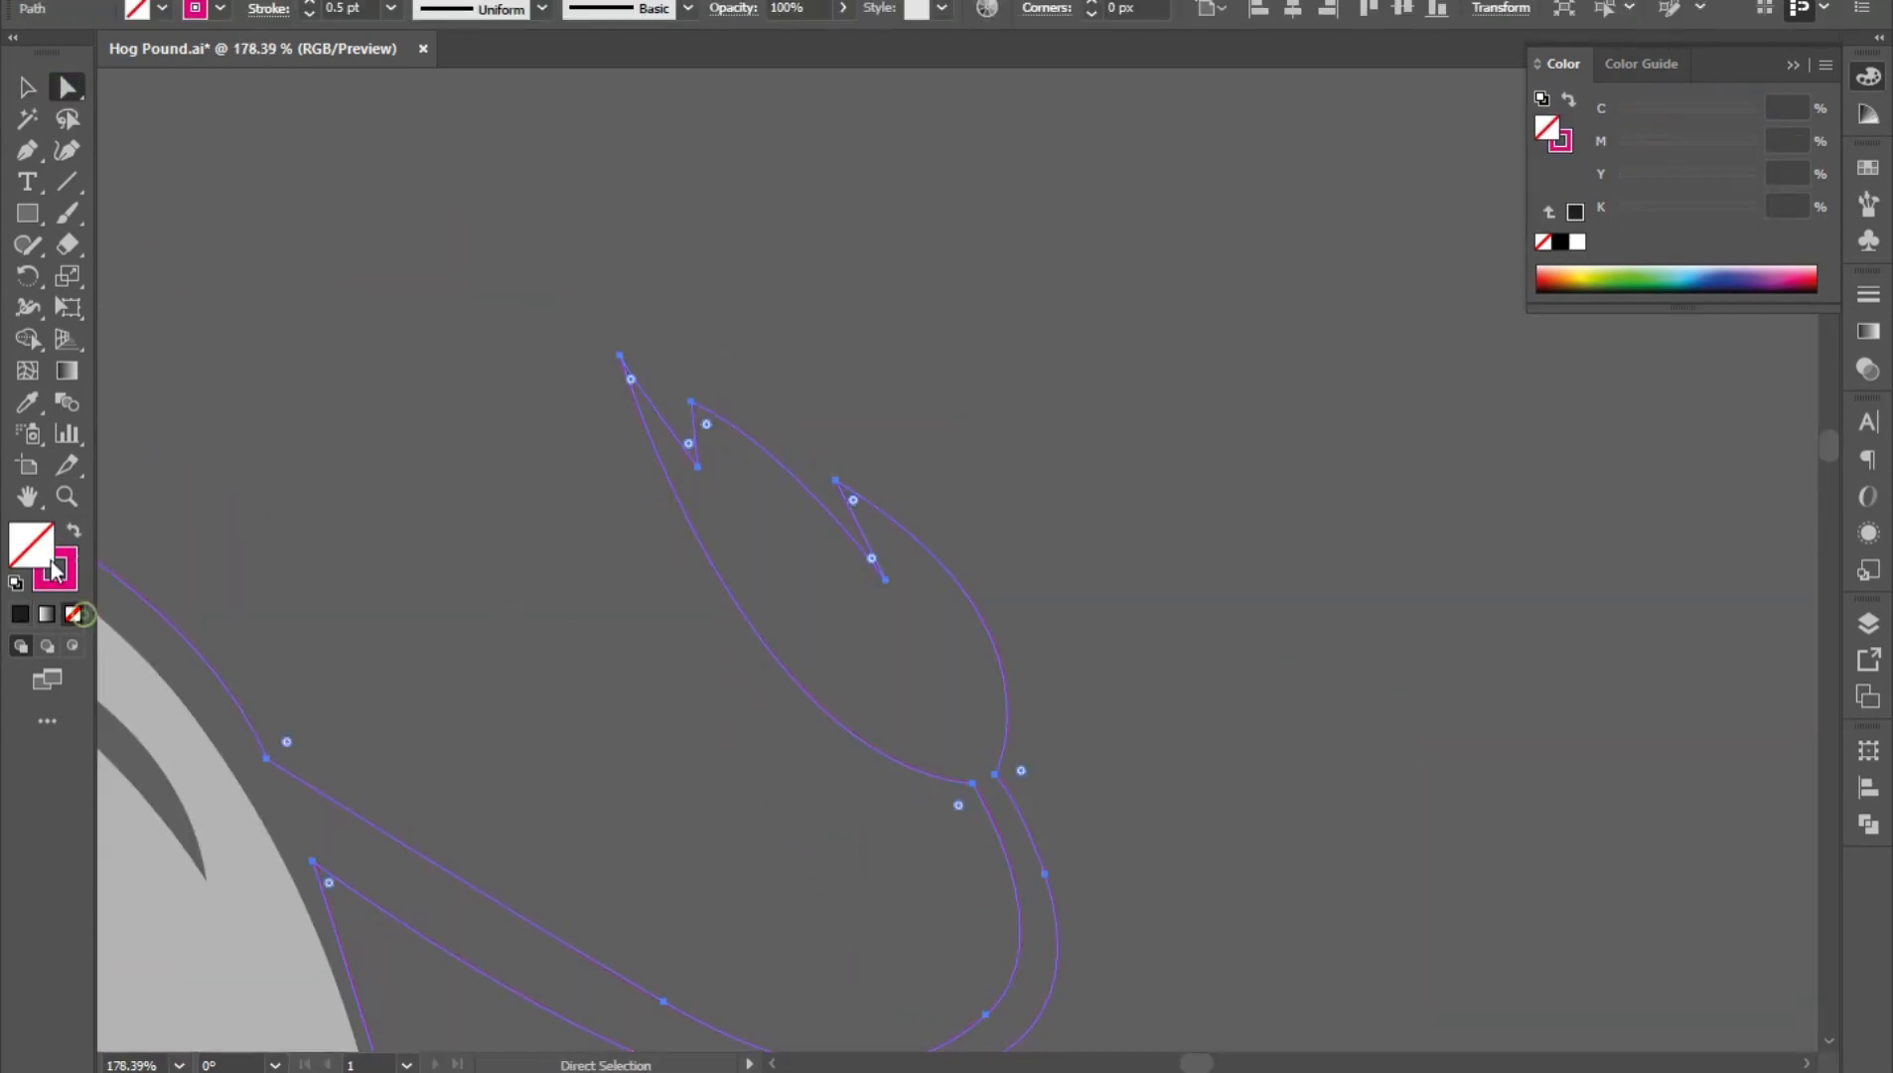
click(68, 579)
click(73, 614)
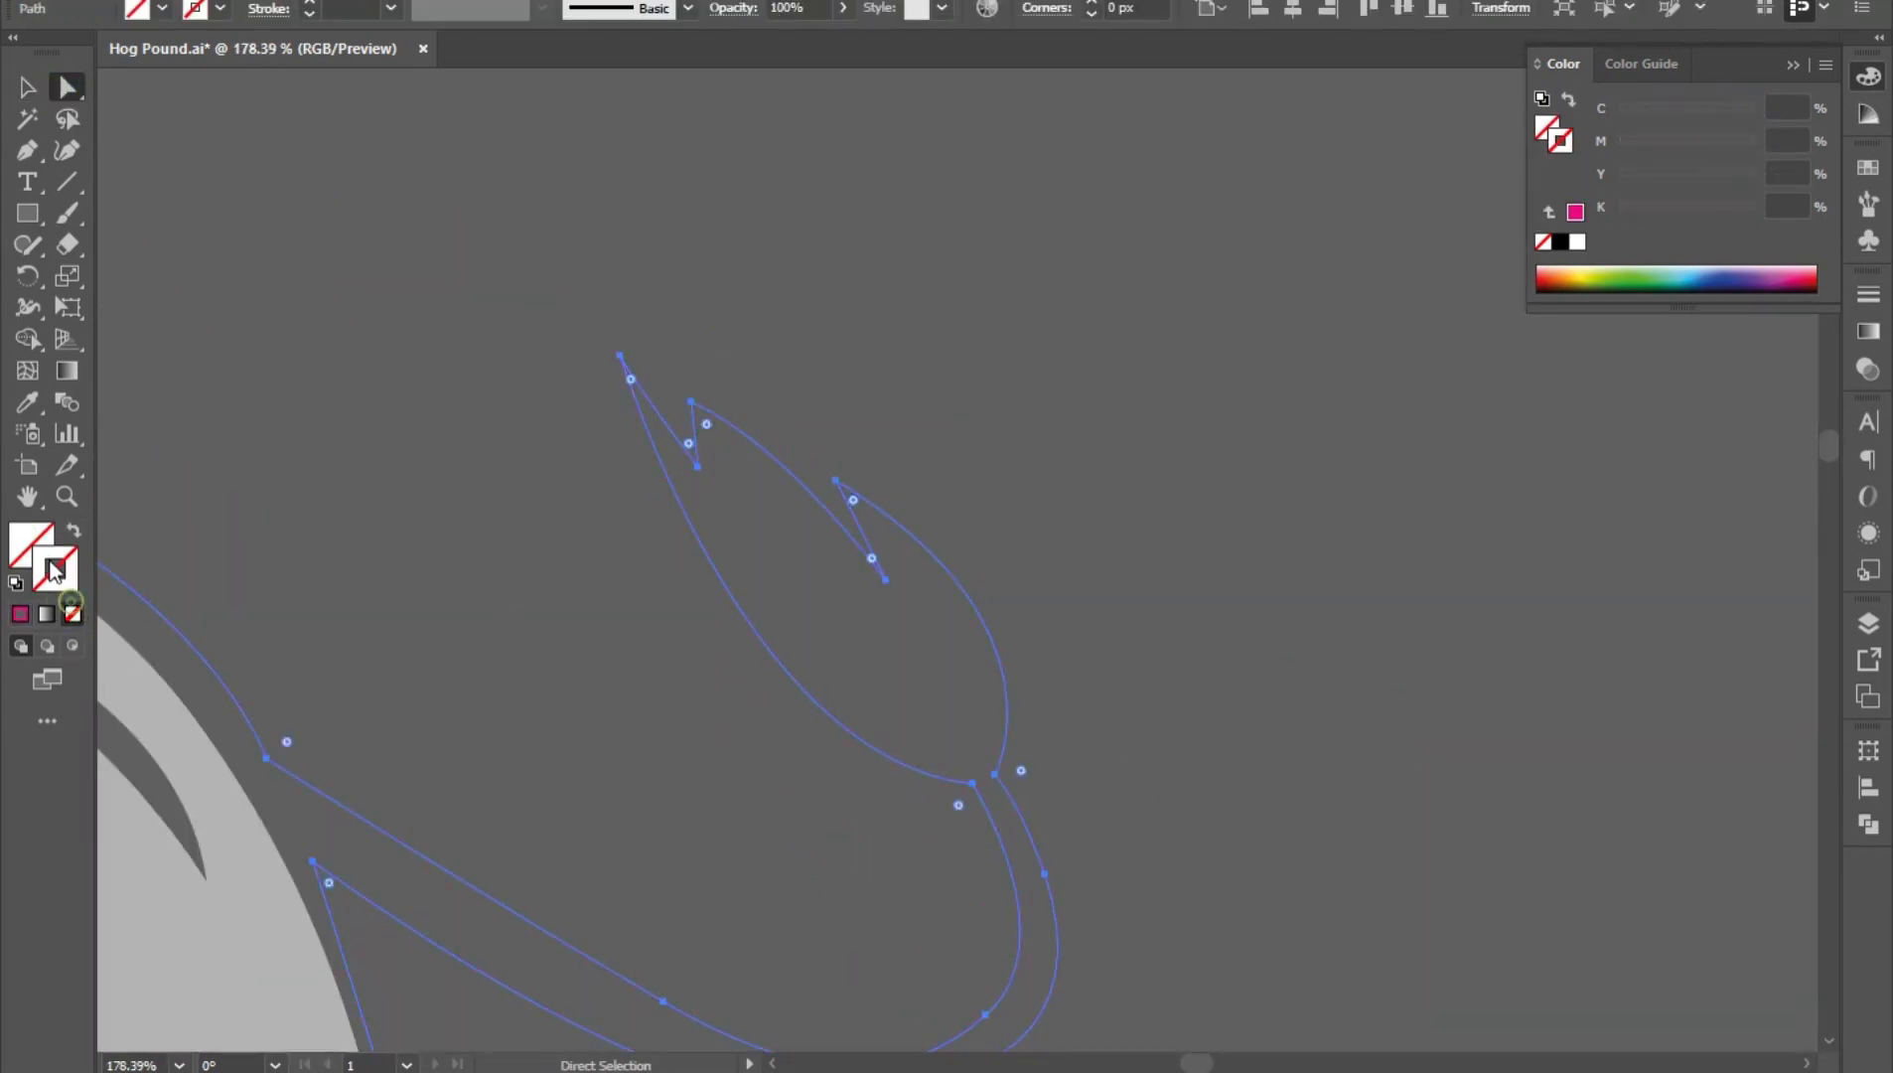
click(1561, 242)
key(ctrl+shift+a)
scroll(1238, 735, down, 5)
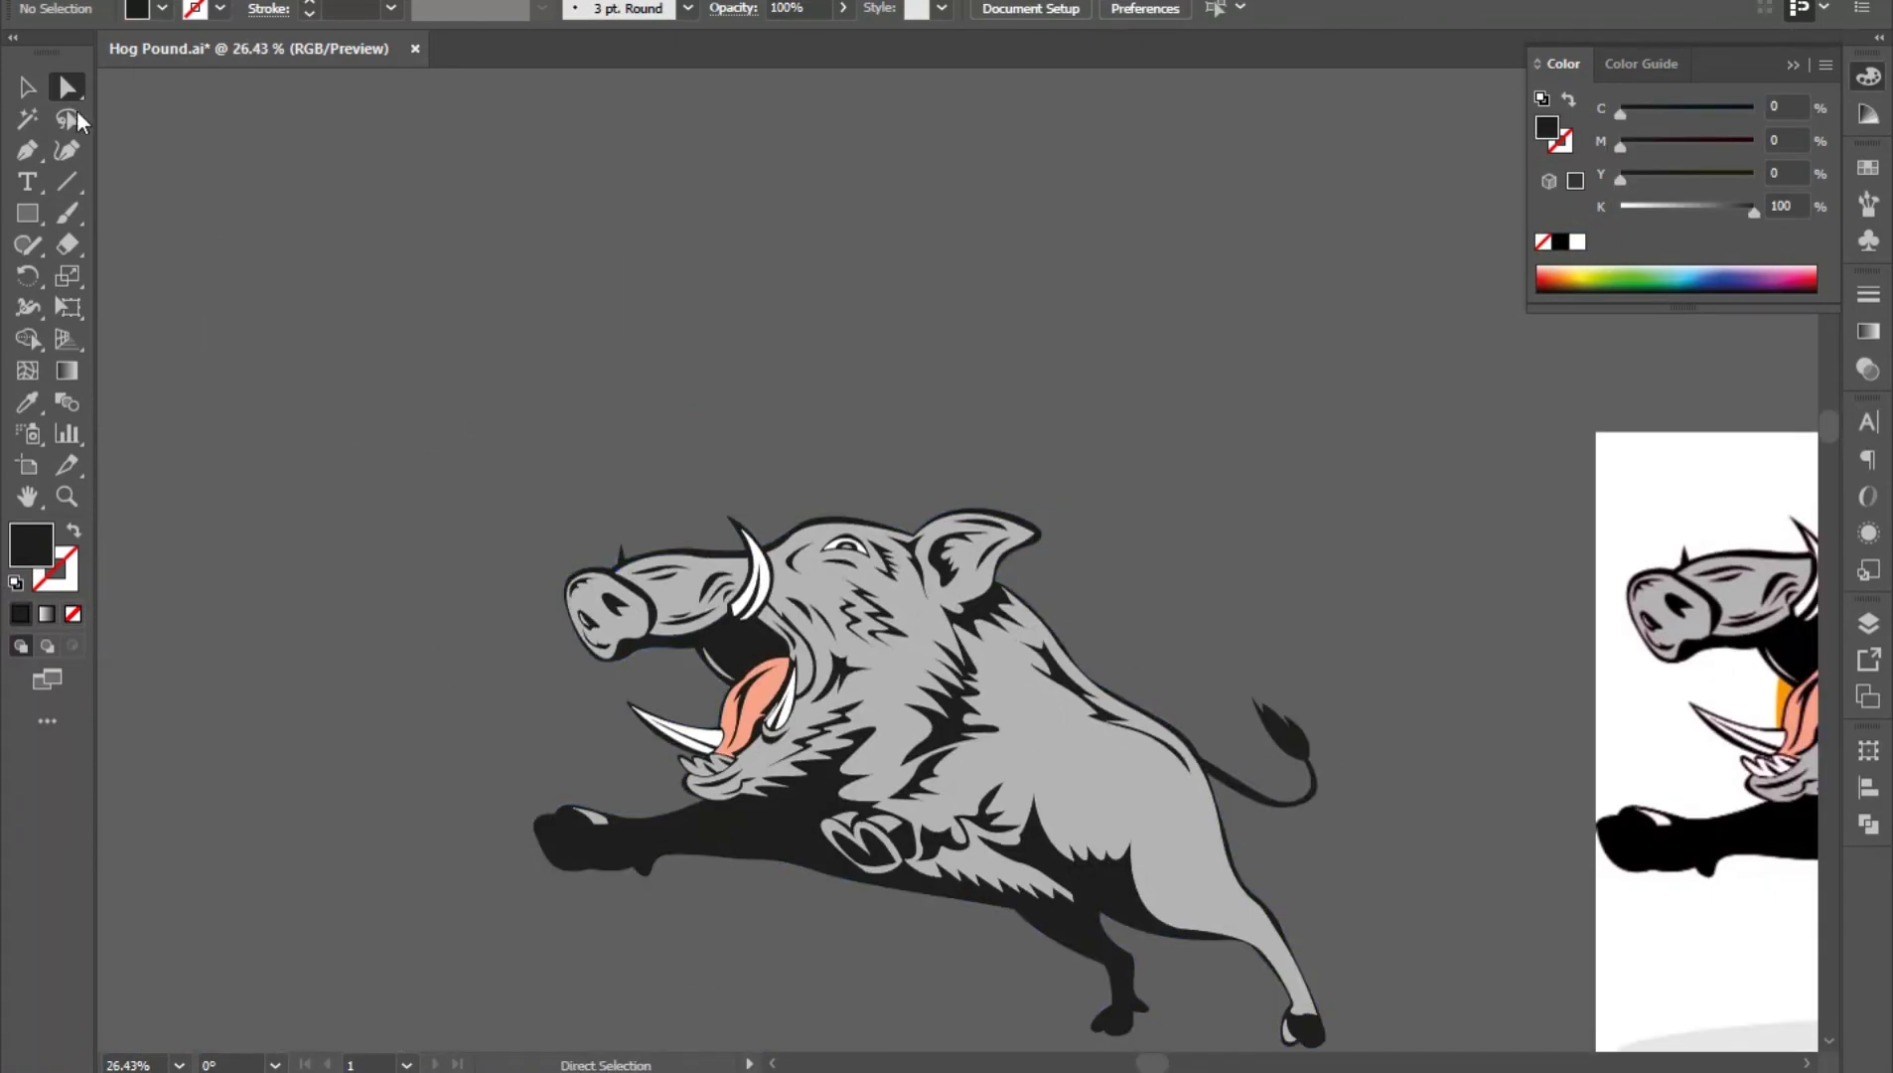
key(v)
scroll(865, 367, down, 3)
key(ctrl+a)
click(1281, 356)
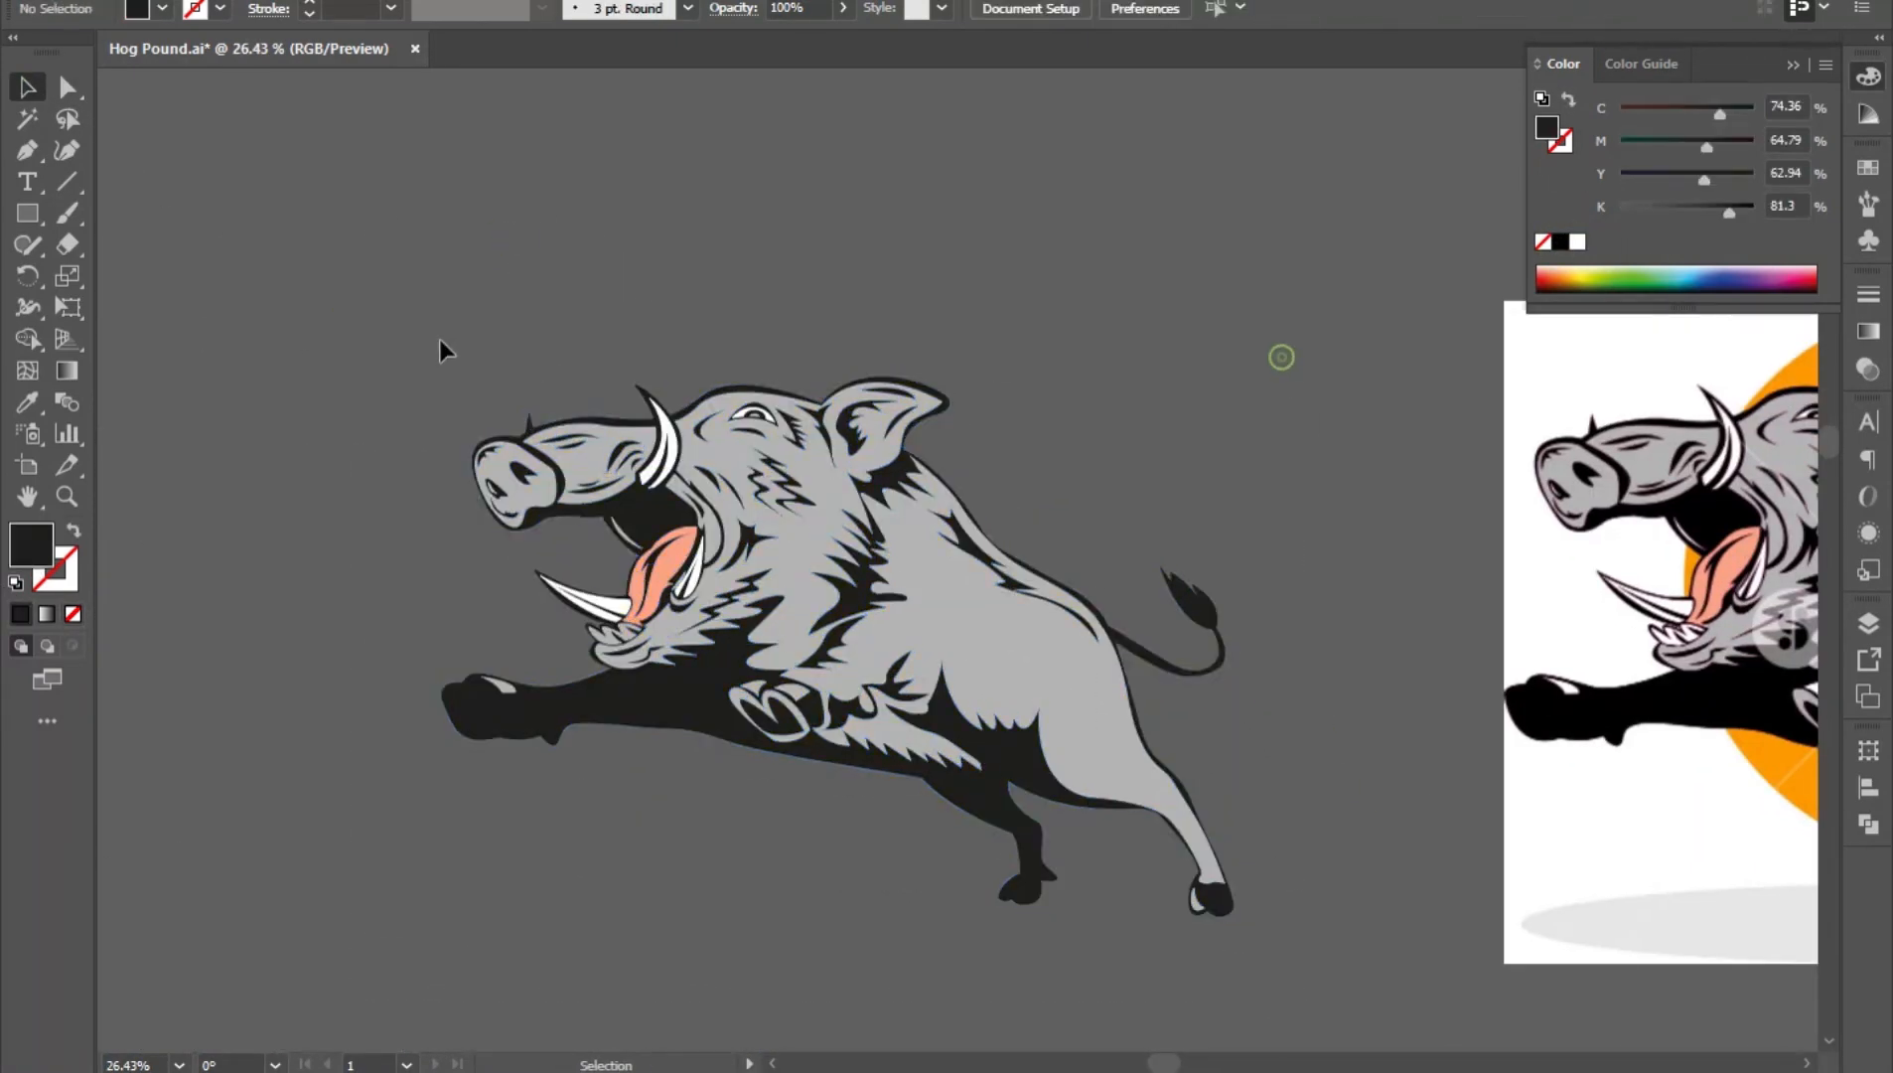
key(ctrl+a)
key(a)
key(ctrl+shift+a)
- Save the Hog Pound.ai document with the recoloured boar silhouette
scroll(1026, 904, down, 3)
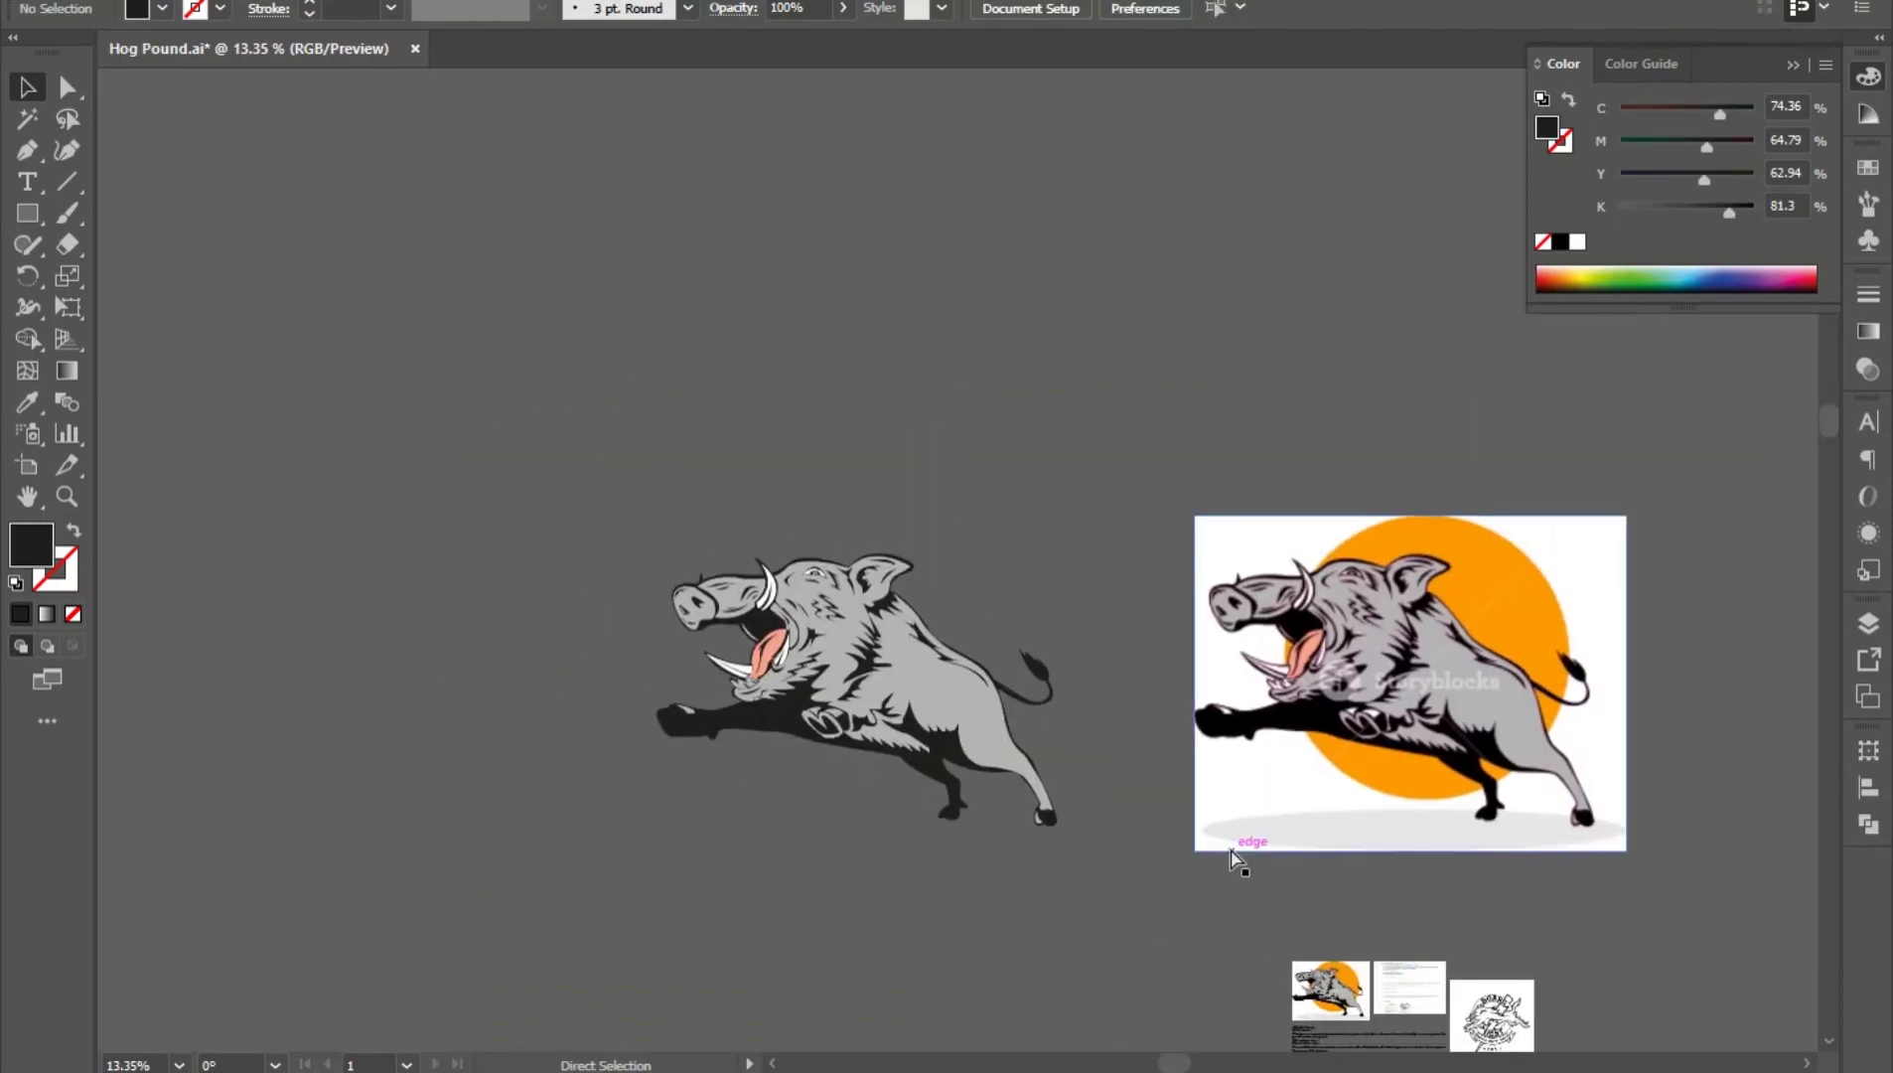
key(v)
key(ctrl+s)
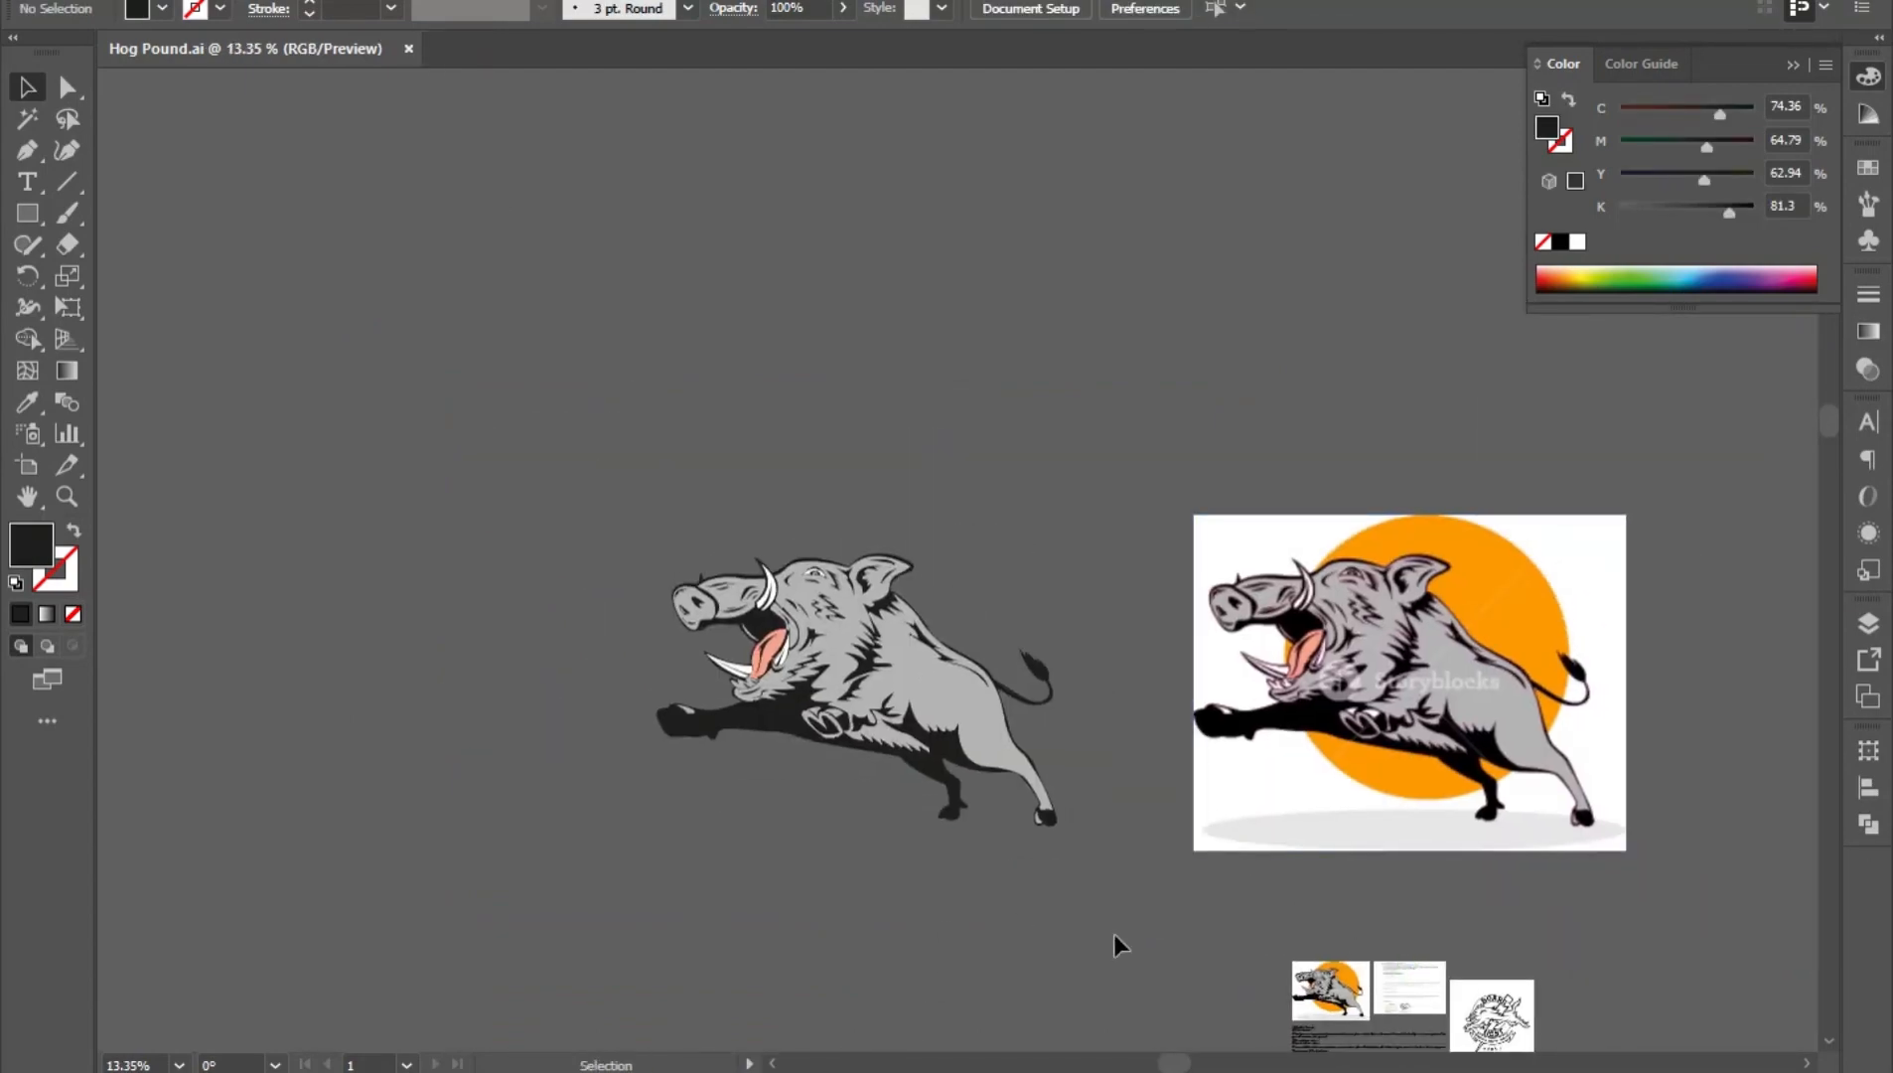
- Fill the small highlight shape on the extended front hoof with white
drag(804, 651, 1093, 726)
drag(580, 415, 856, 639)
key(ctrl+0)
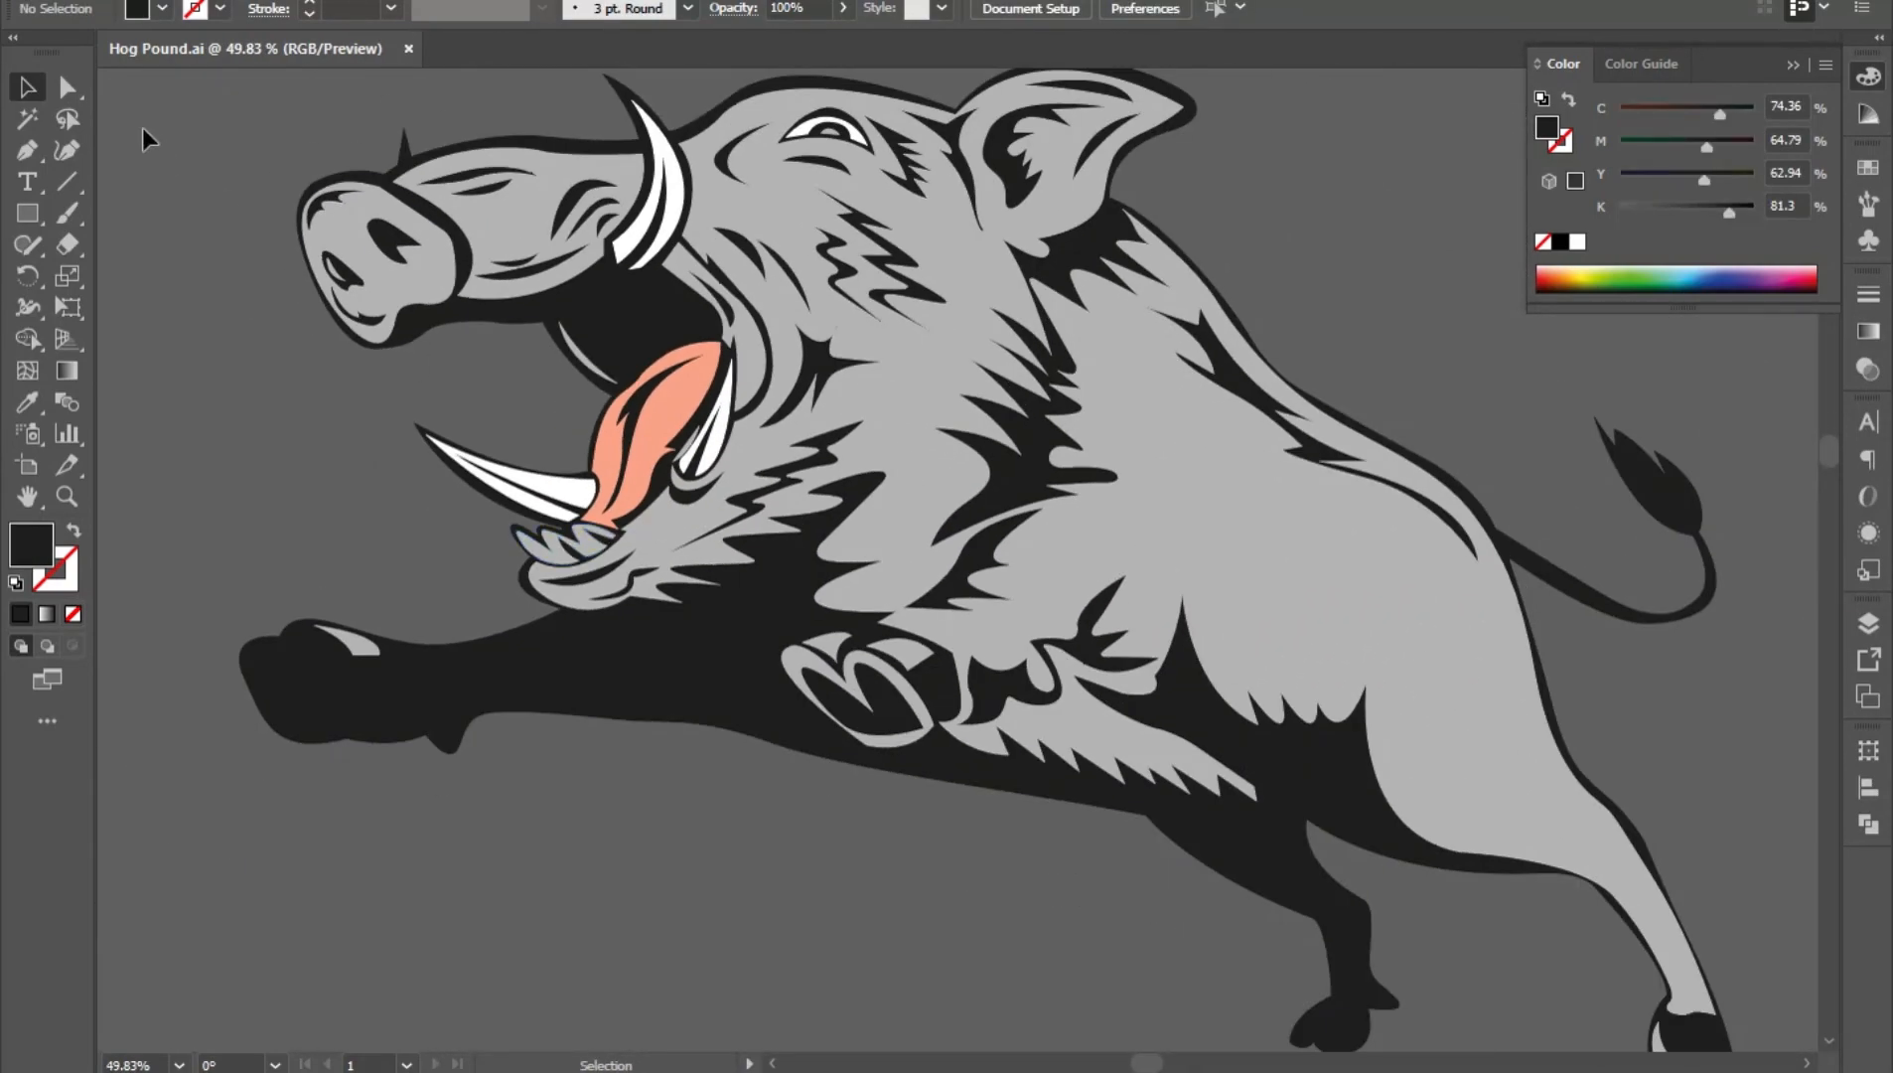
key(a)
click(338, 642)
click(1578, 242)
- Fill the two small highlight shapes above the folded front hoof with white
drag(629, 892, 823, 768)
click(810, 656)
shift+click(811, 656)
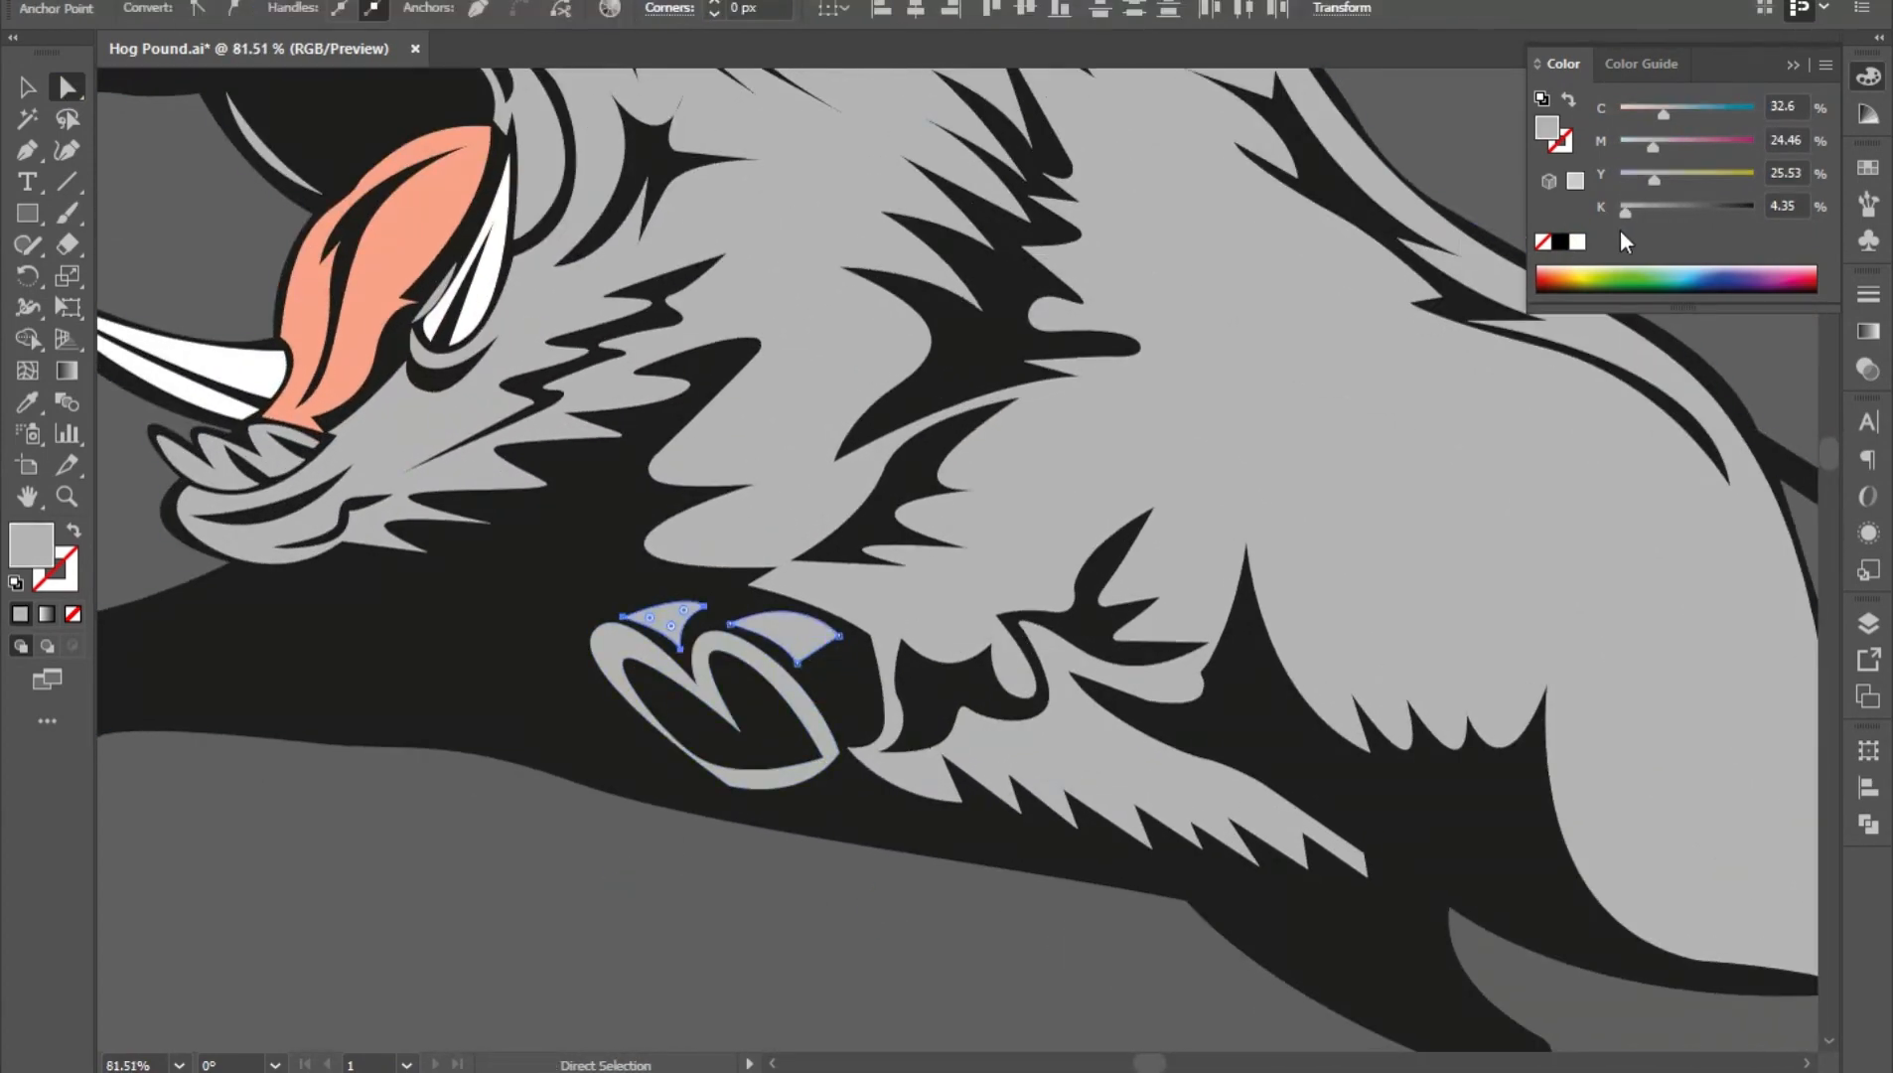
click(1577, 241)
key(ctrl+shift+a)
- Save the document with the white hoof highlights
key(ctrl+0)
drag(646, 507, 755, 497)
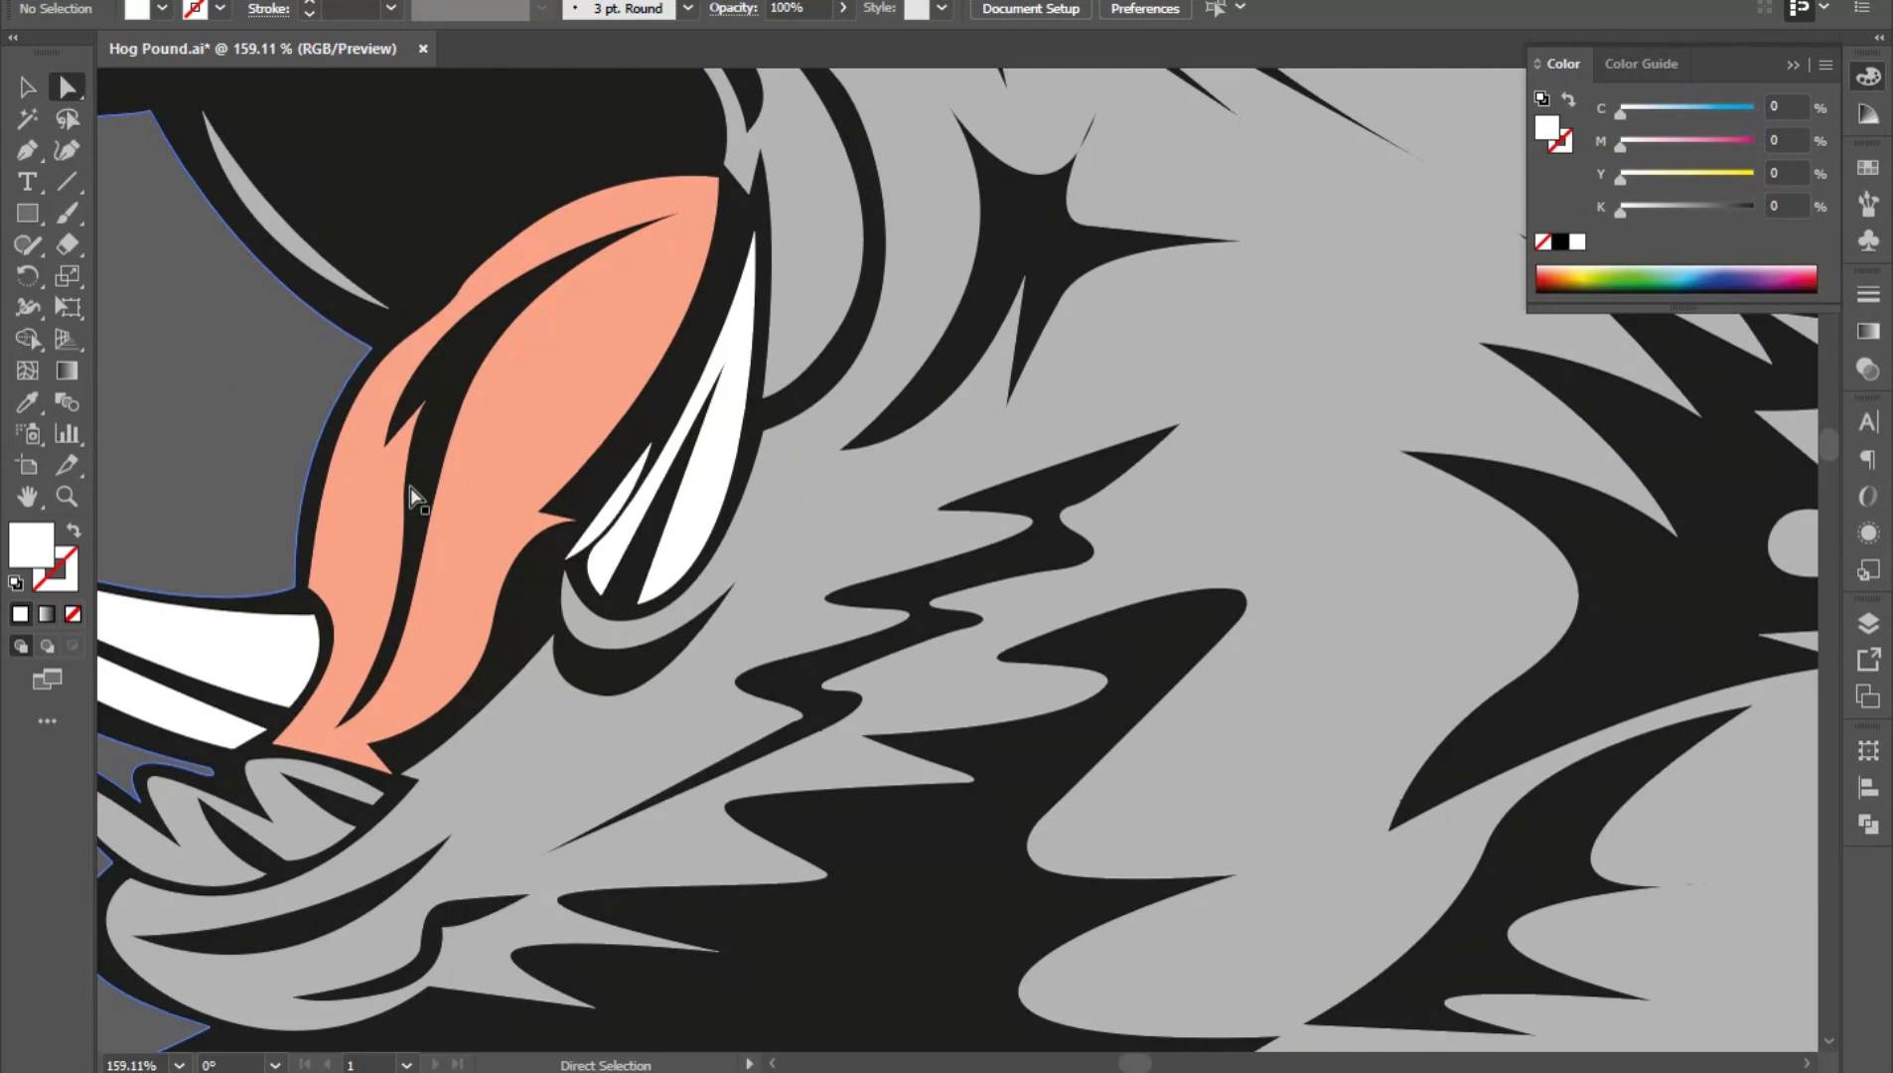
key(ctrl+s)
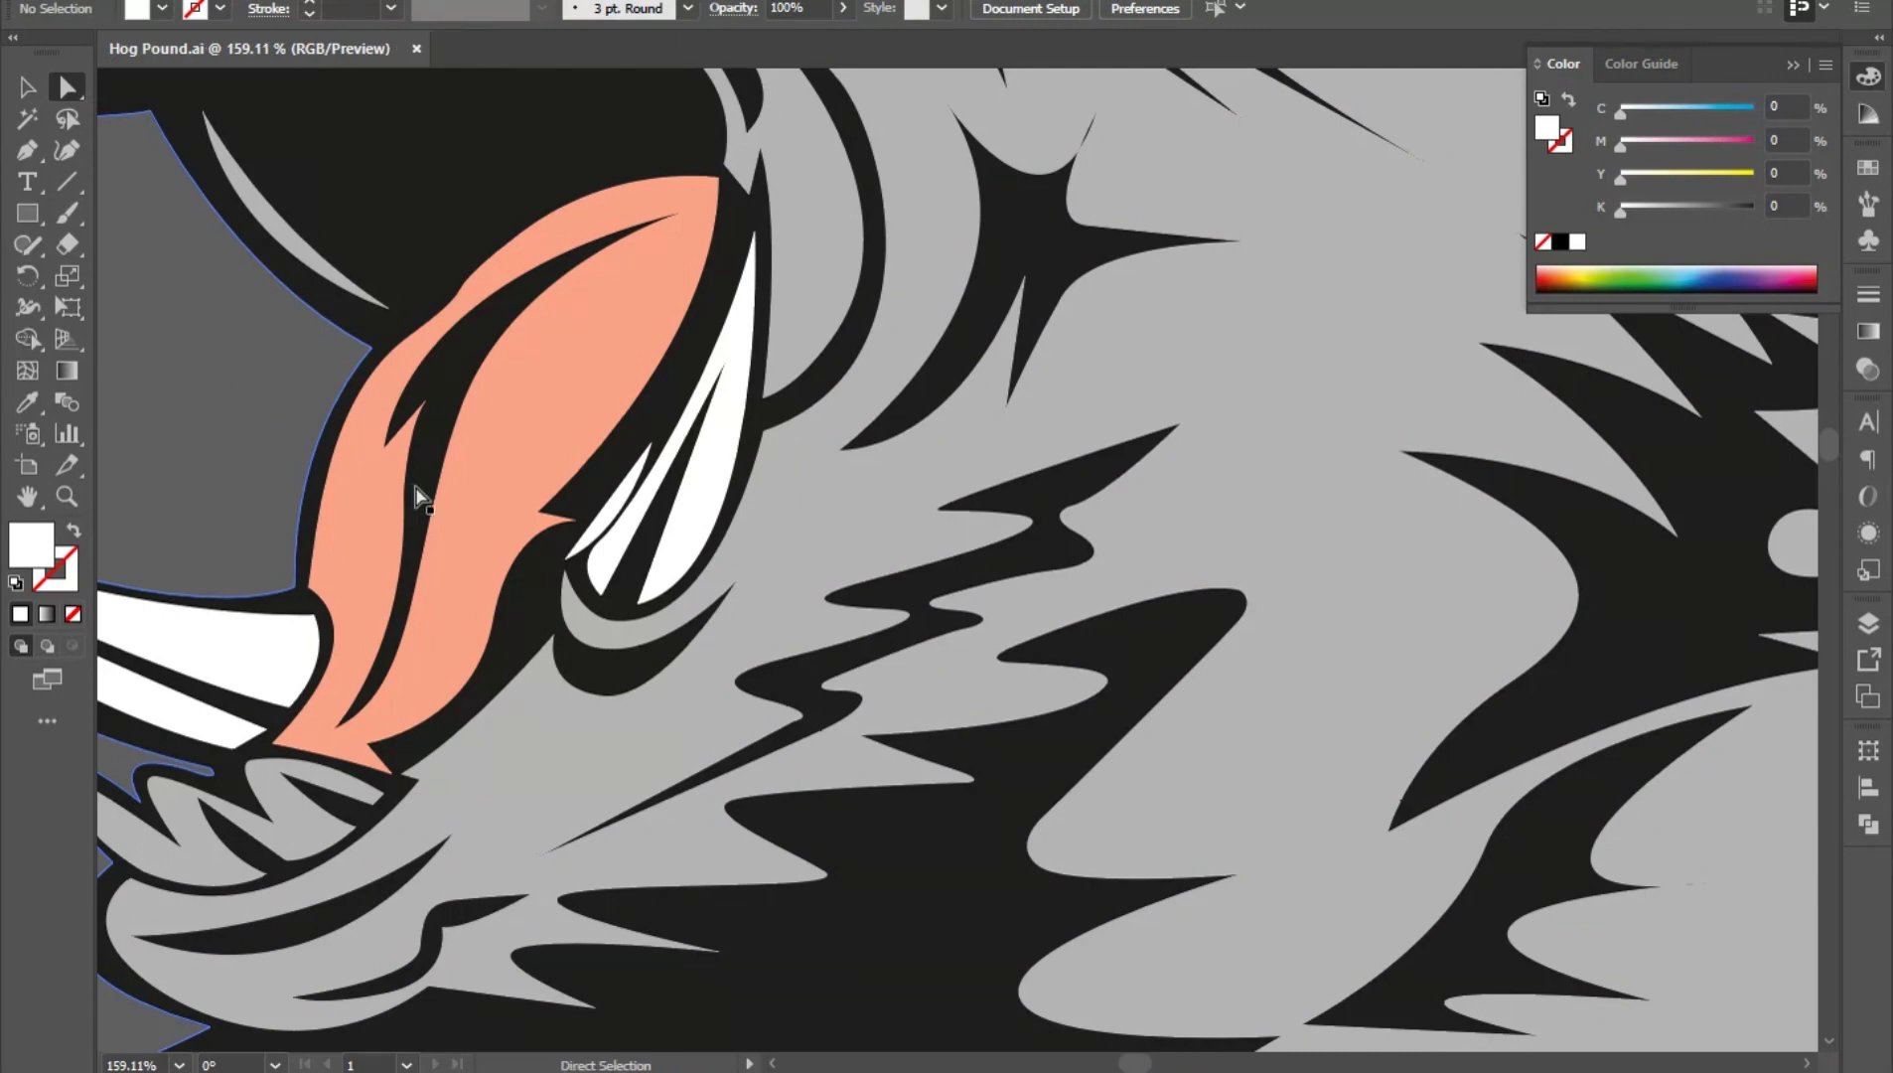